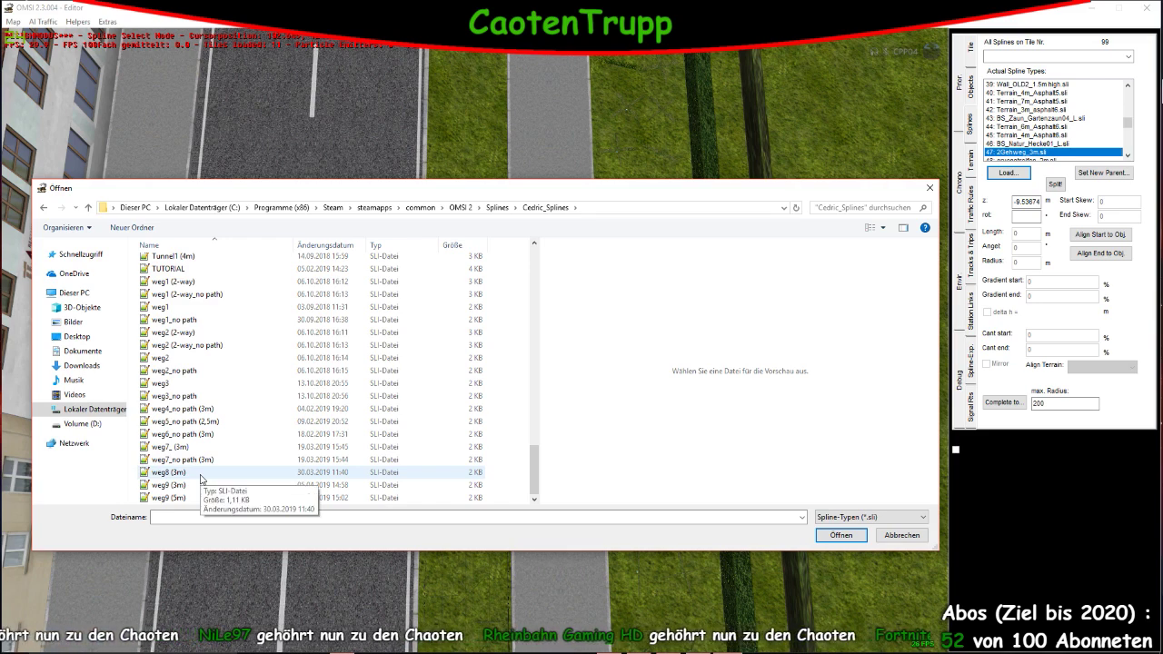
Load the weg8 (3m) spline from the Cedric_Splines folder and cancel its placement
double_click(201, 473)
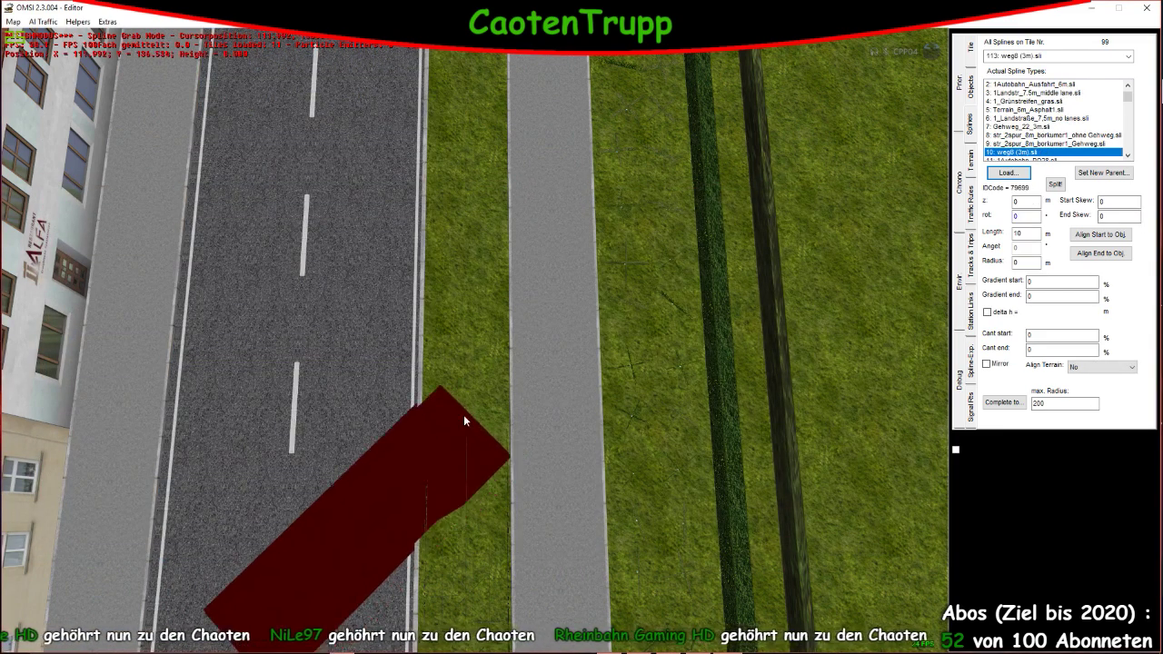
key("Escape")
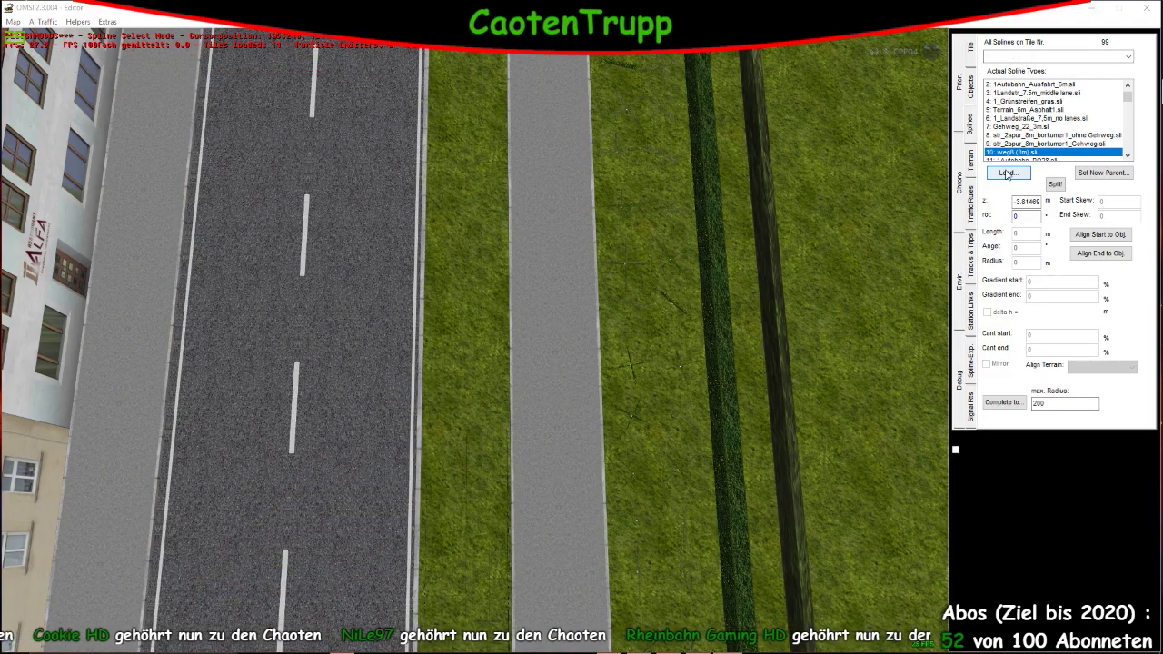
Load the weg7_ (3m) spline from the Cedric_Splines folder and place it over the grass strip beside the road
left_click(1007, 173)
scroll(273, 427, "down", 3)
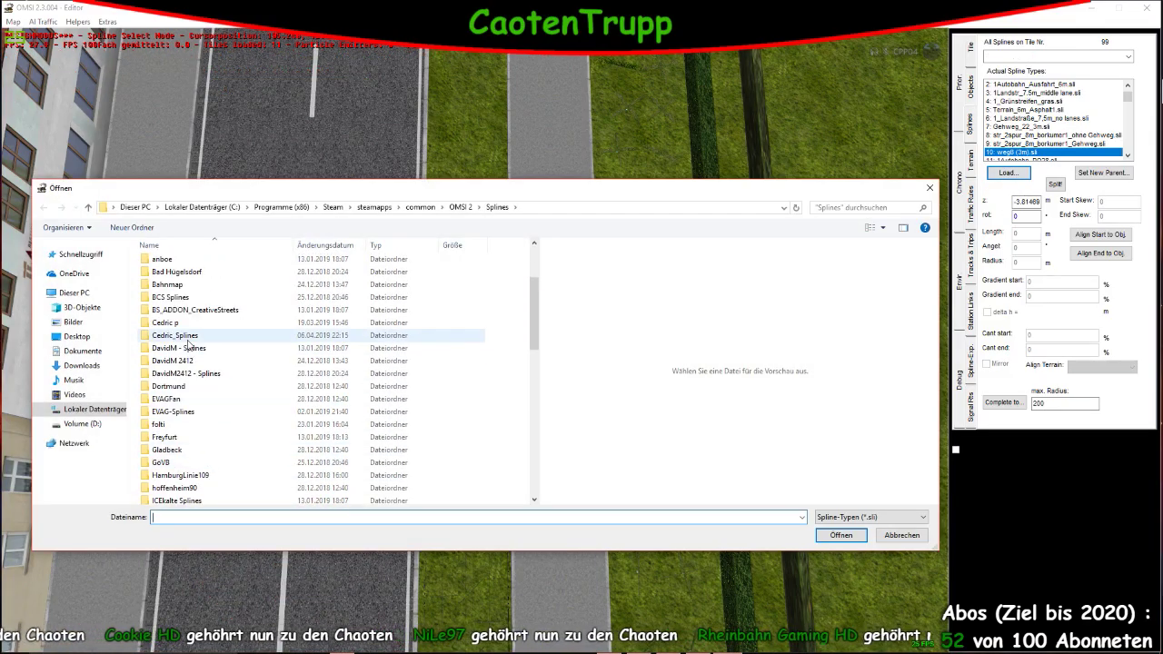
double_click(188, 338)
scroll(209, 450, "down", 15)
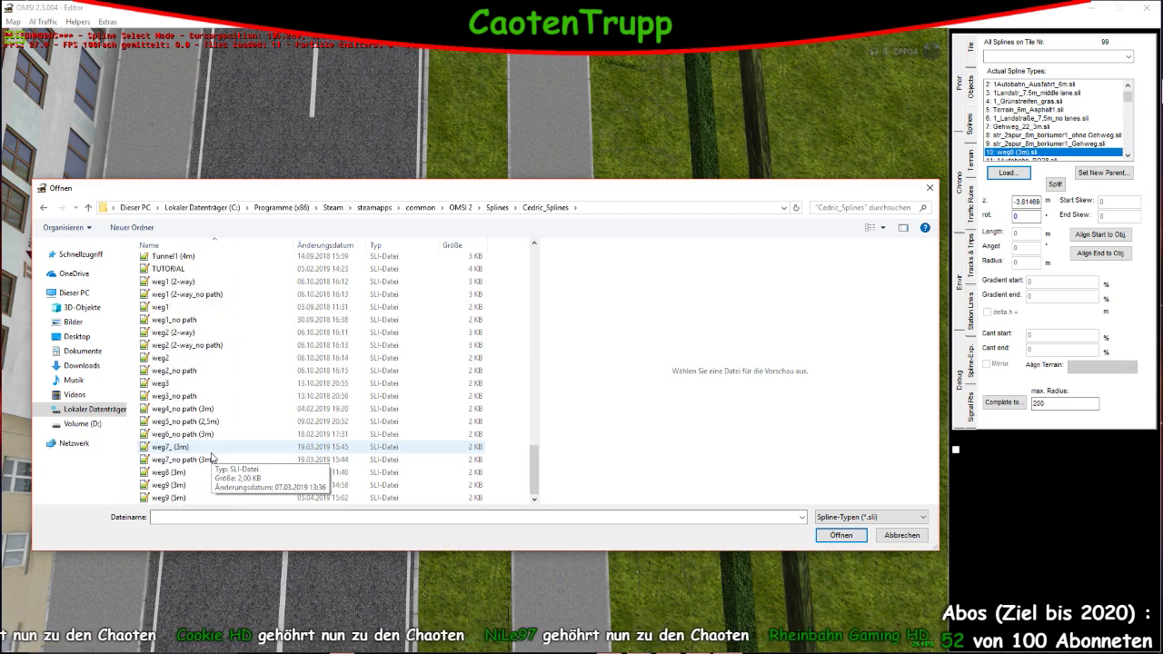
double_click(206, 449)
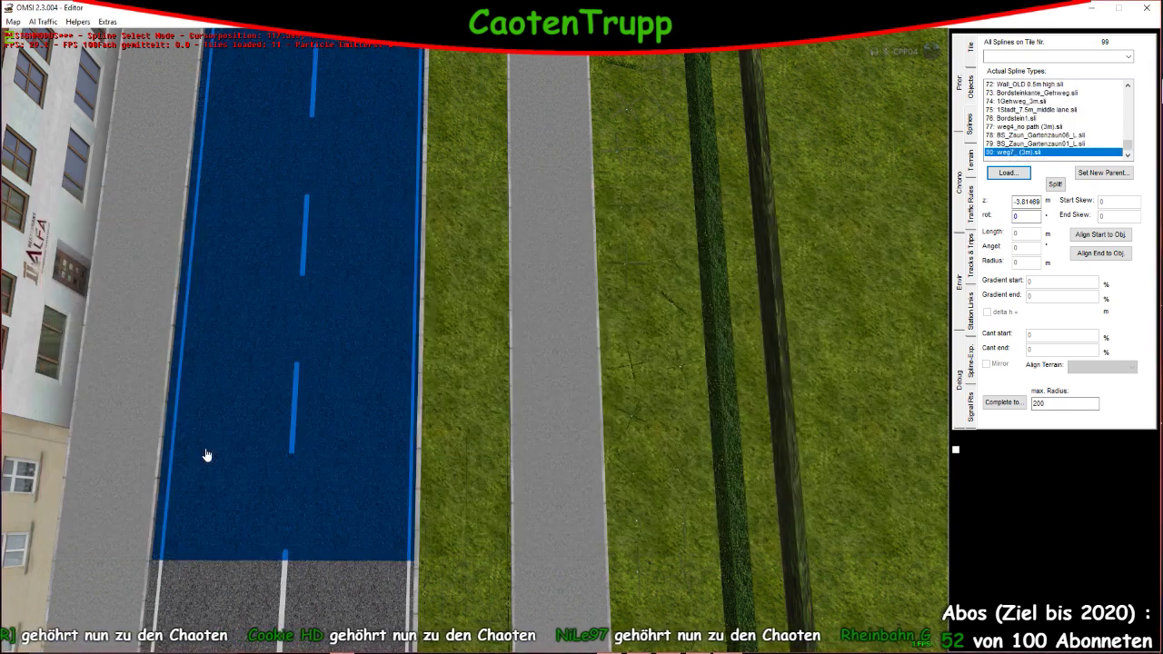
left_click(461, 410)
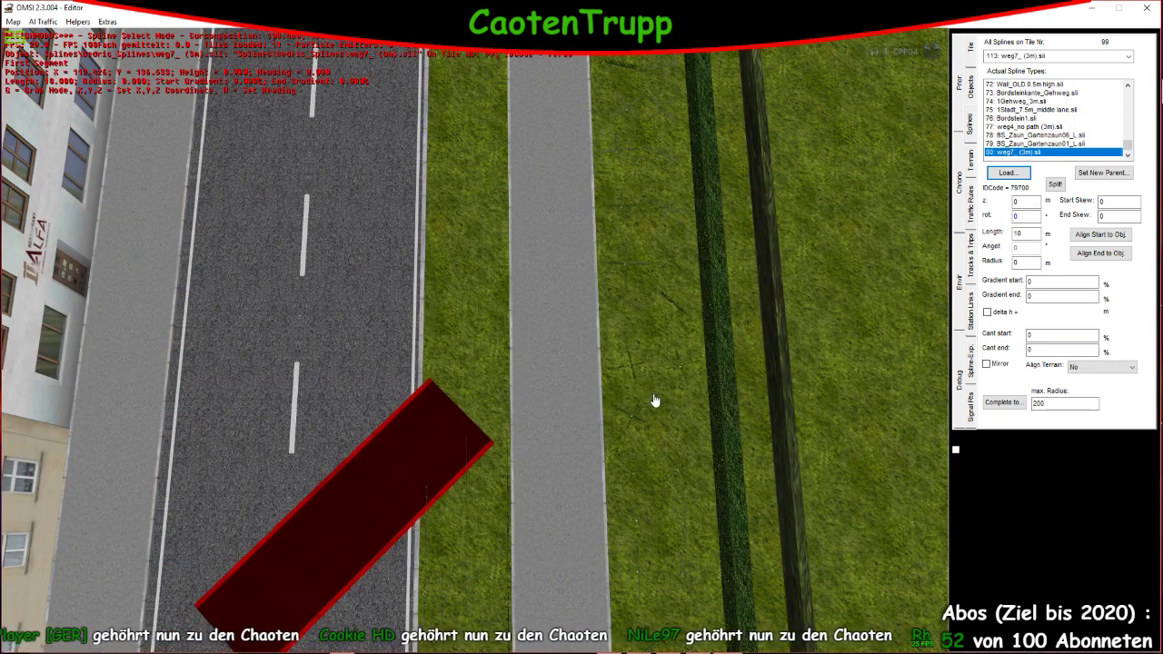
Examine the existing footpath spline beside the road from an angled view
left_click(645, 541)
right_click_drag(645, 542, 467, 412)
left_click(527, 384)
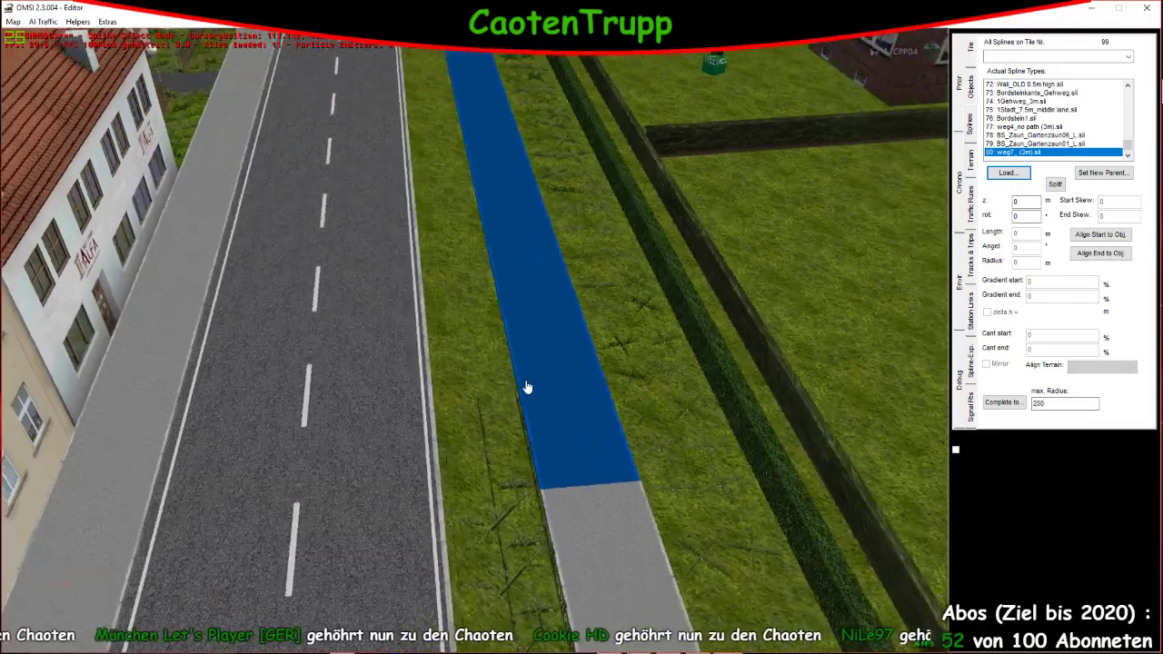
mouse_move(527, 384)
right_mouse_down()
mouse_move(489, 476)
mouse_move(527, 454)
mouse_move(479, 477)
mouse_move(464, 330)
mouse_move(446, 327)
mouse_move(452, 363)
mouse_move(506, 404)
mouse_move(511, 384)
right_mouse_up()
Switch to Simple Spline Editor, maximize it, and start a new spline project
left_click(489, 476)
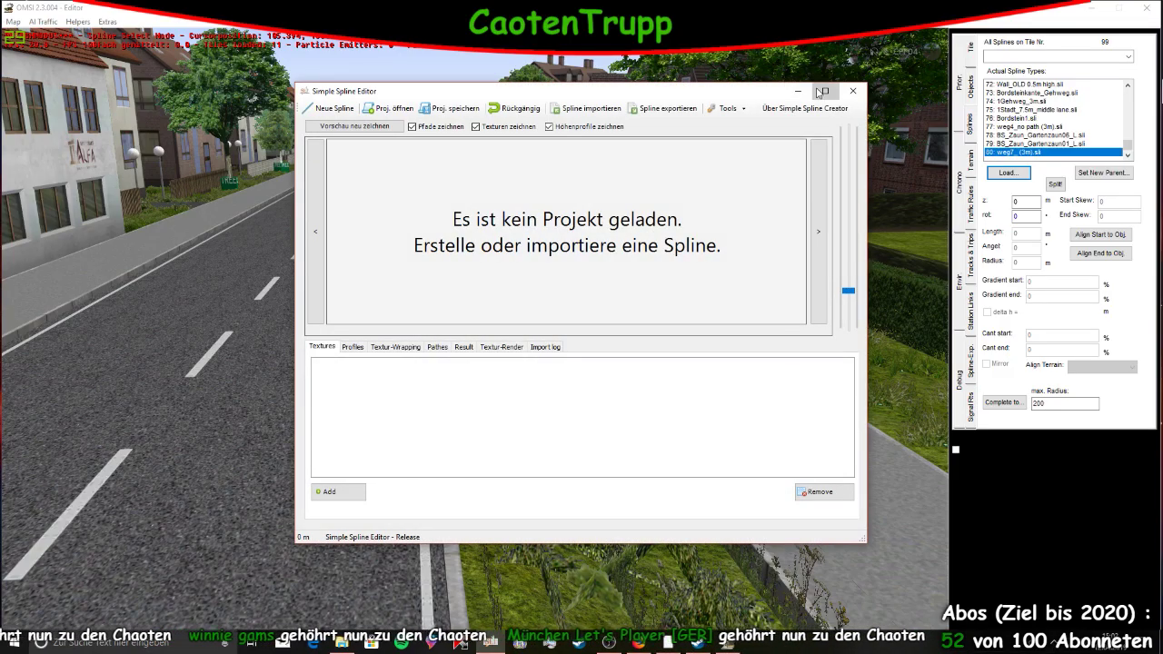
left_click(831, 87)
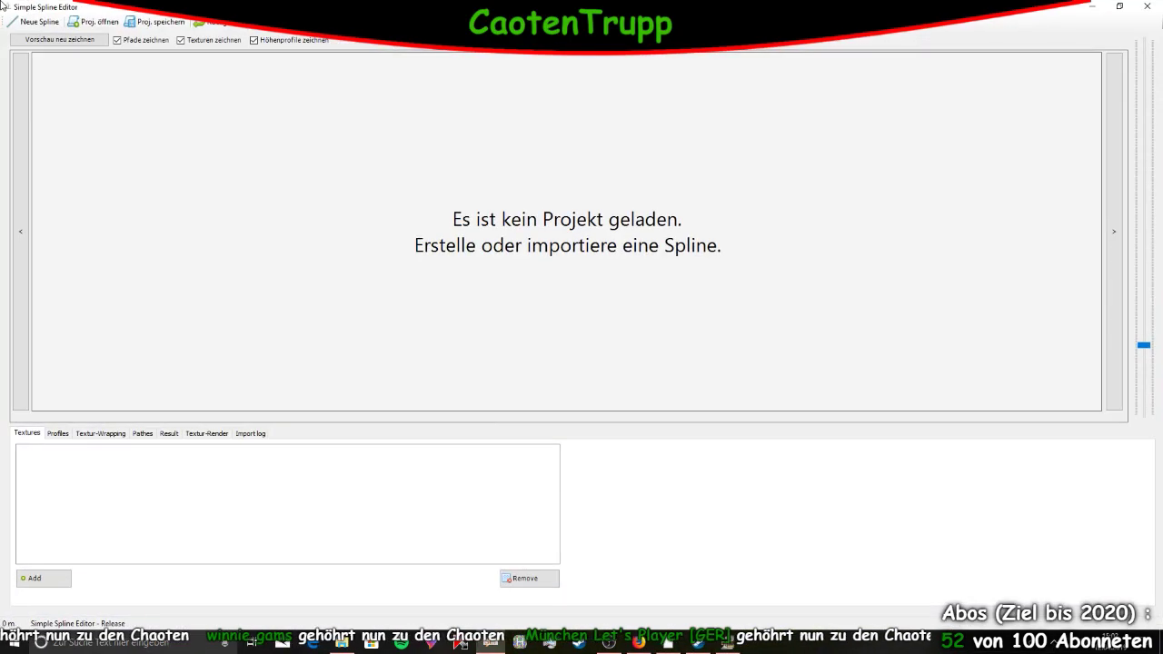
left_click(37, 21)
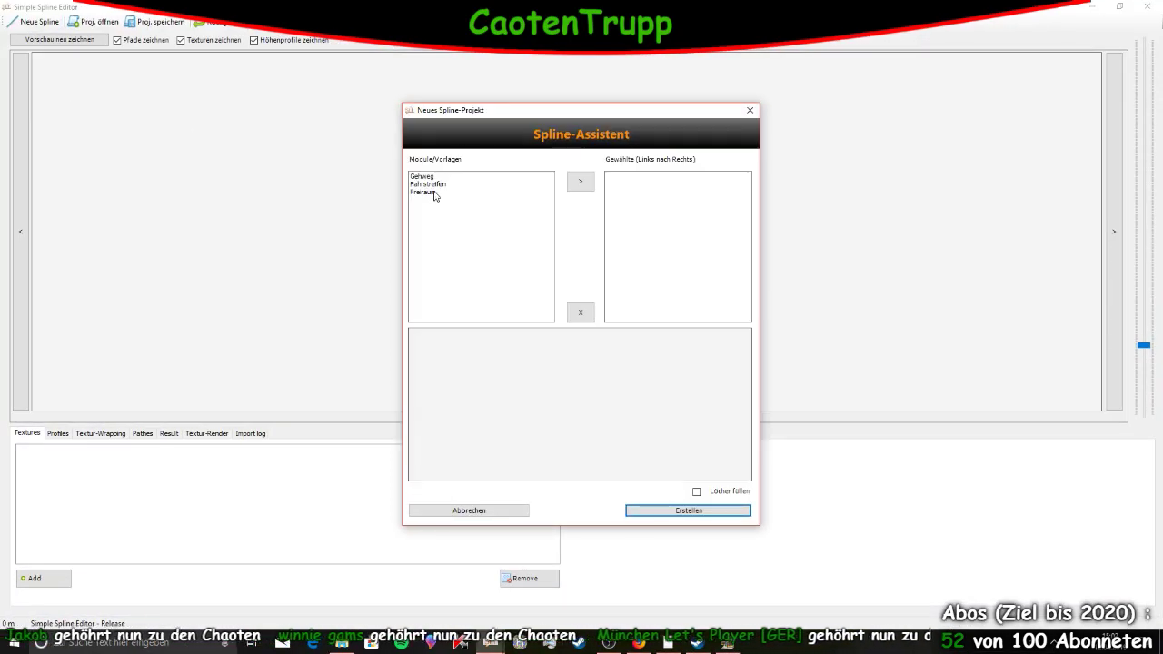
Add the modules Freiraum, three Gehweg, and a closing Freiraum to the spline, in that order
left_click(433, 192)
left_click(581, 181)
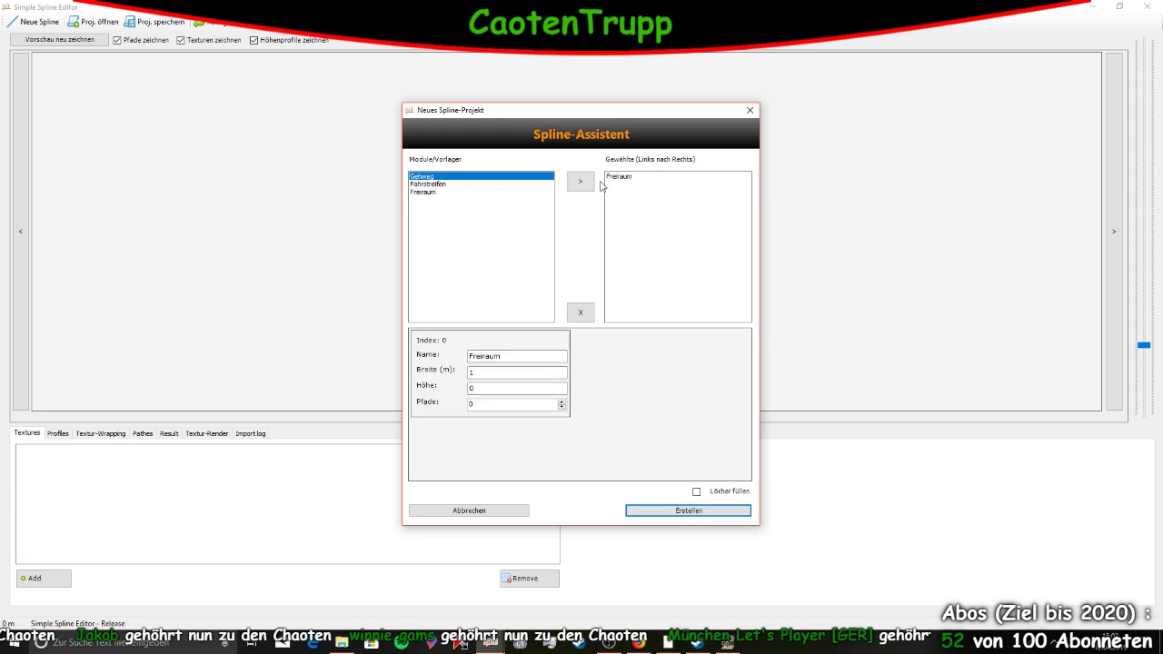
left_click(581, 182)
left_click(580, 183)
left_click(581, 185)
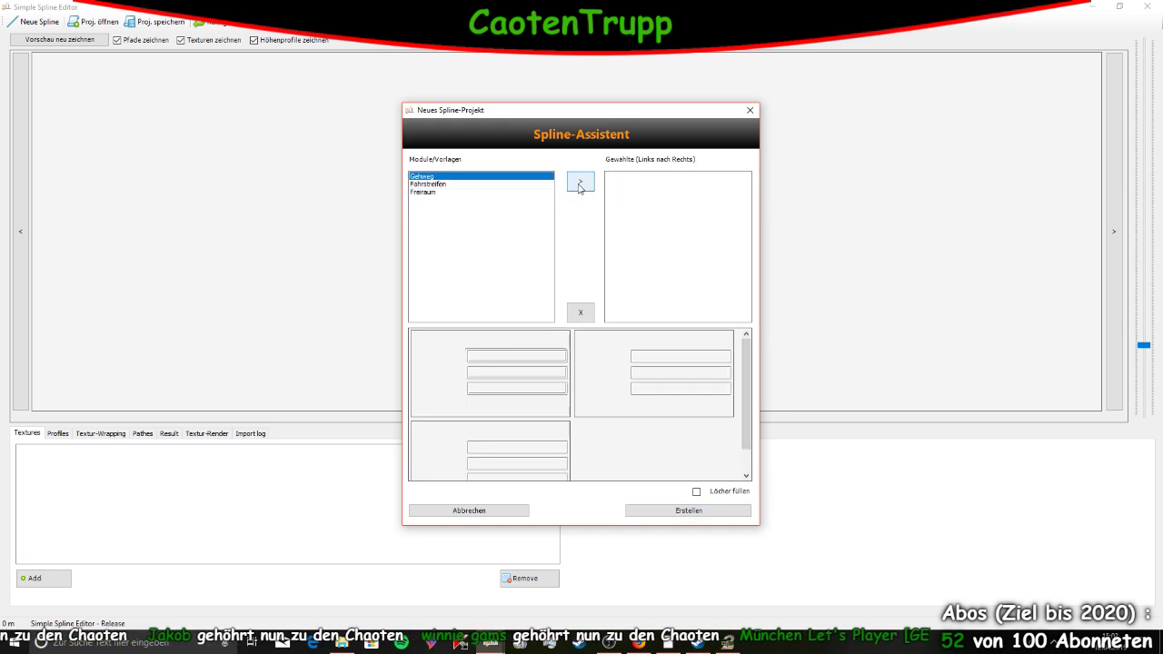
left_click(449, 193)
left_click(581, 182)
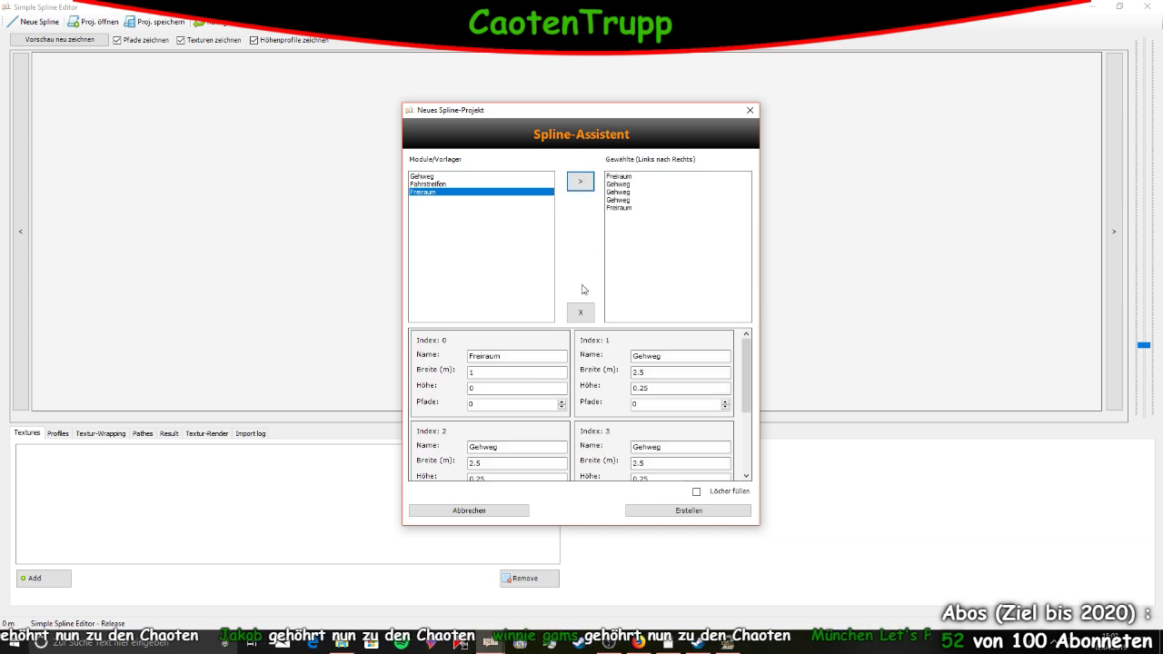
Set the width of both Freiraum modules to 0 m and enable Löcher füllen
double_click(495, 373)
type("0")
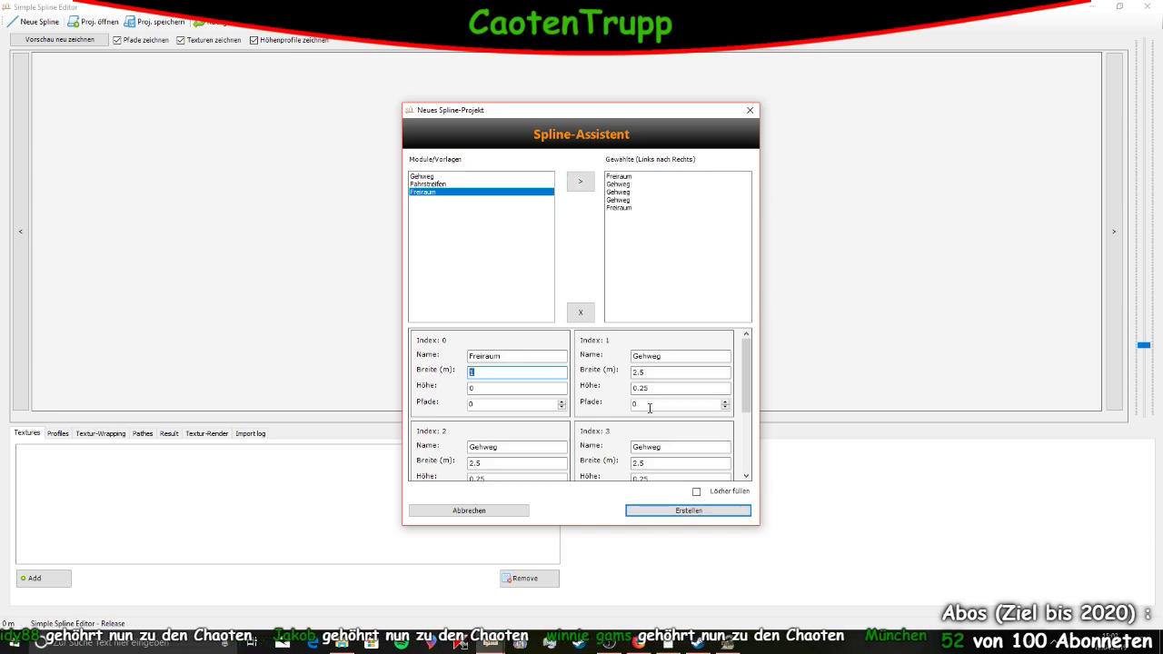
left_click(697, 491)
scroll(746, 399, "down", 2)
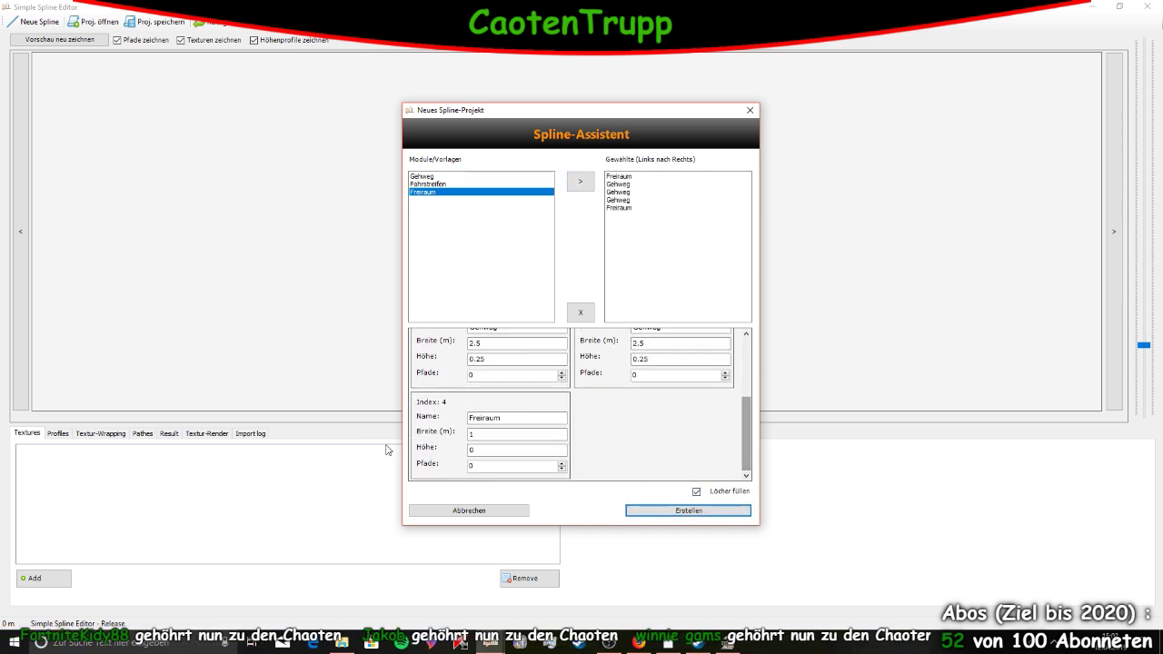
double_click(490, 434)
type("0")
scroll(741, 439, "up", 3)
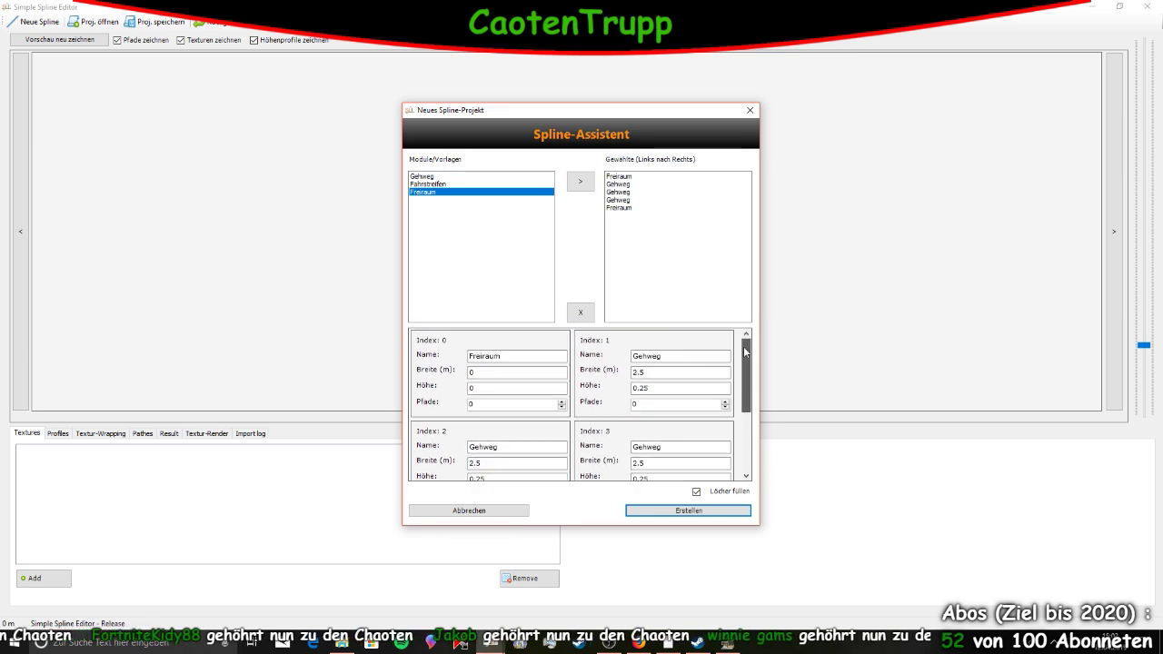
Set the first Gehweg module (index 1) to a height of 0.3 and a width of 0.2 m
double_click(646, 388)
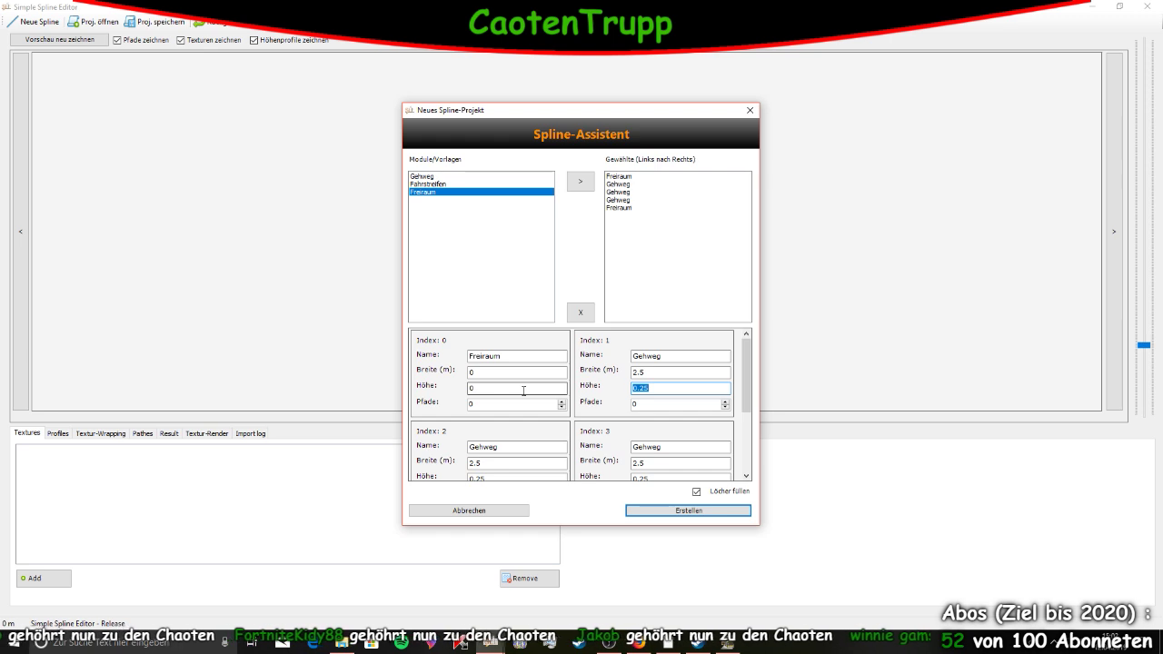
type("0")
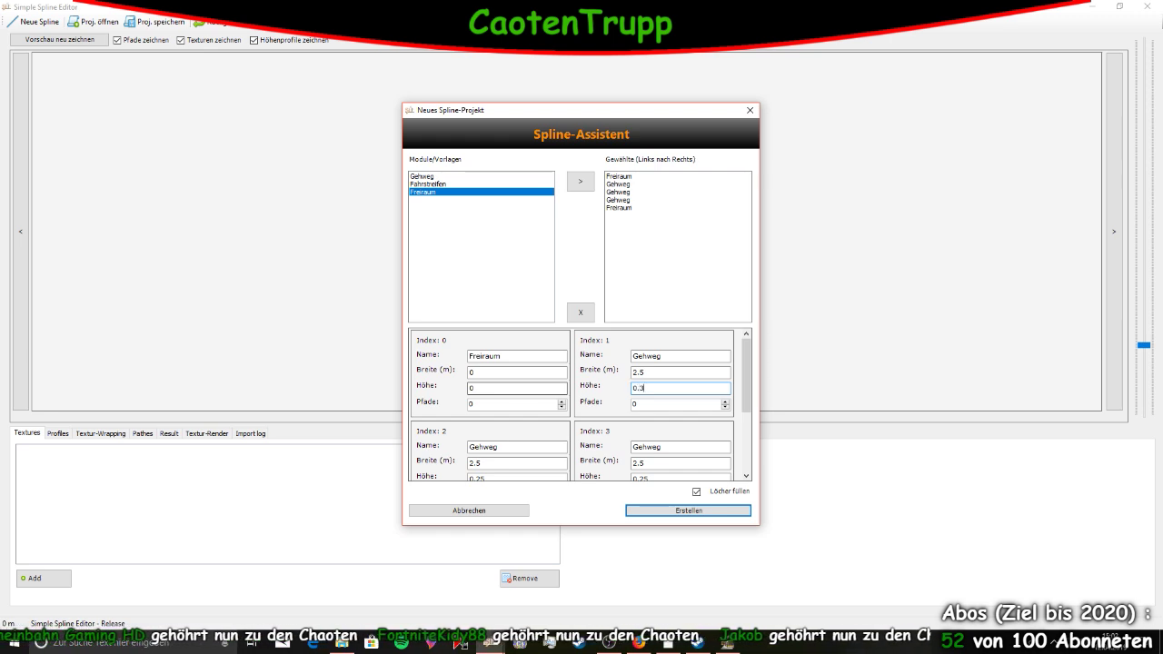
double_click(474, 463)
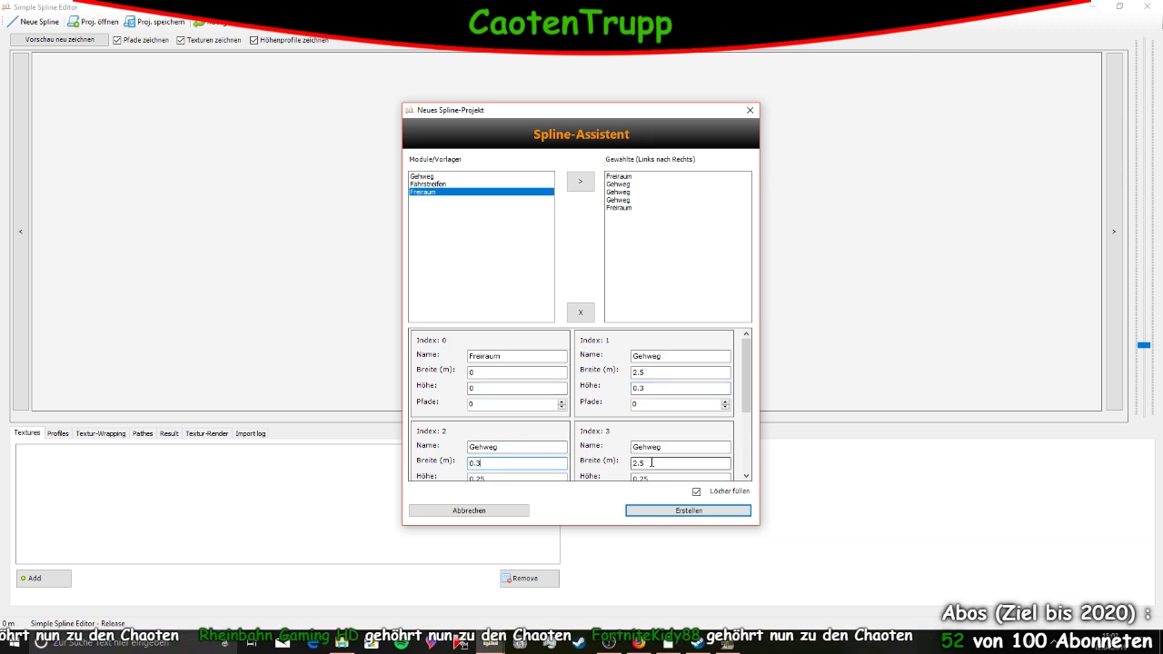
double_click(640, 373)
type("0.")
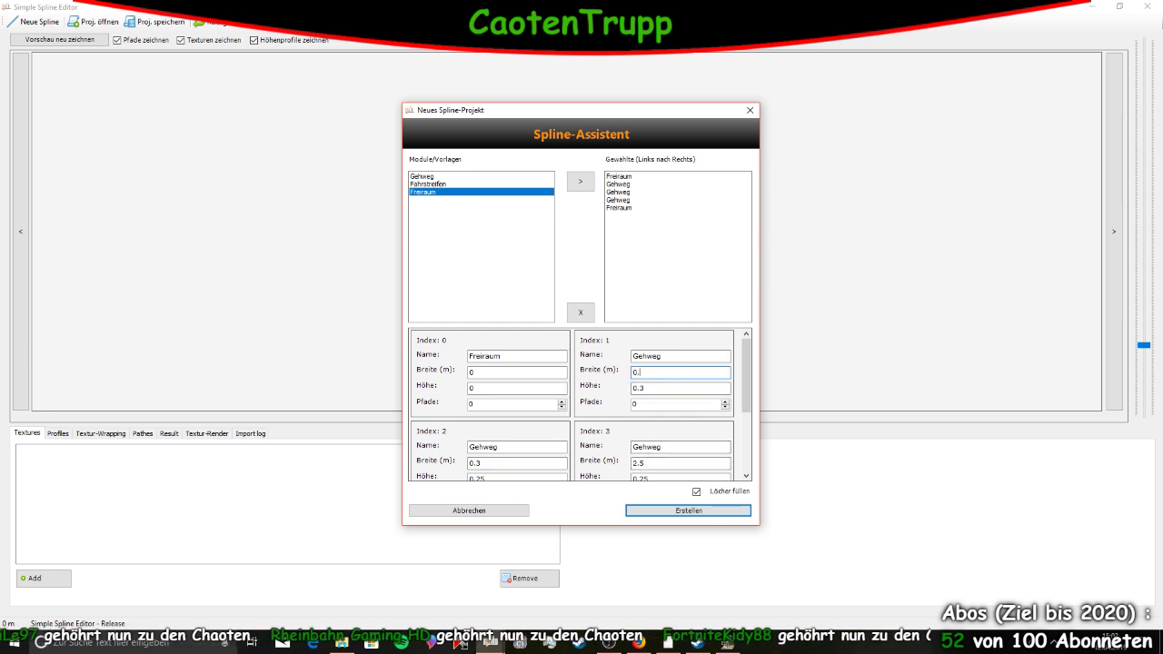
type("2")
Set the width of the Gehweg module at index 3 to 0.2 m and at index 2 to 2.6 m
double_click(474, 463)
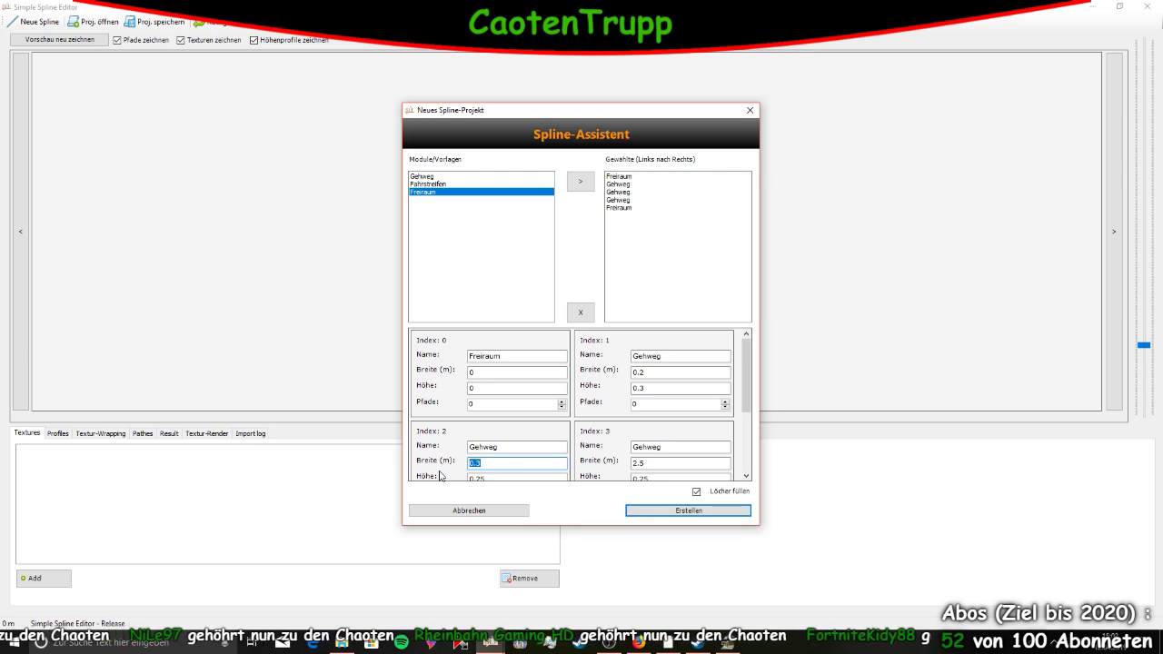
double_click(638, 463)
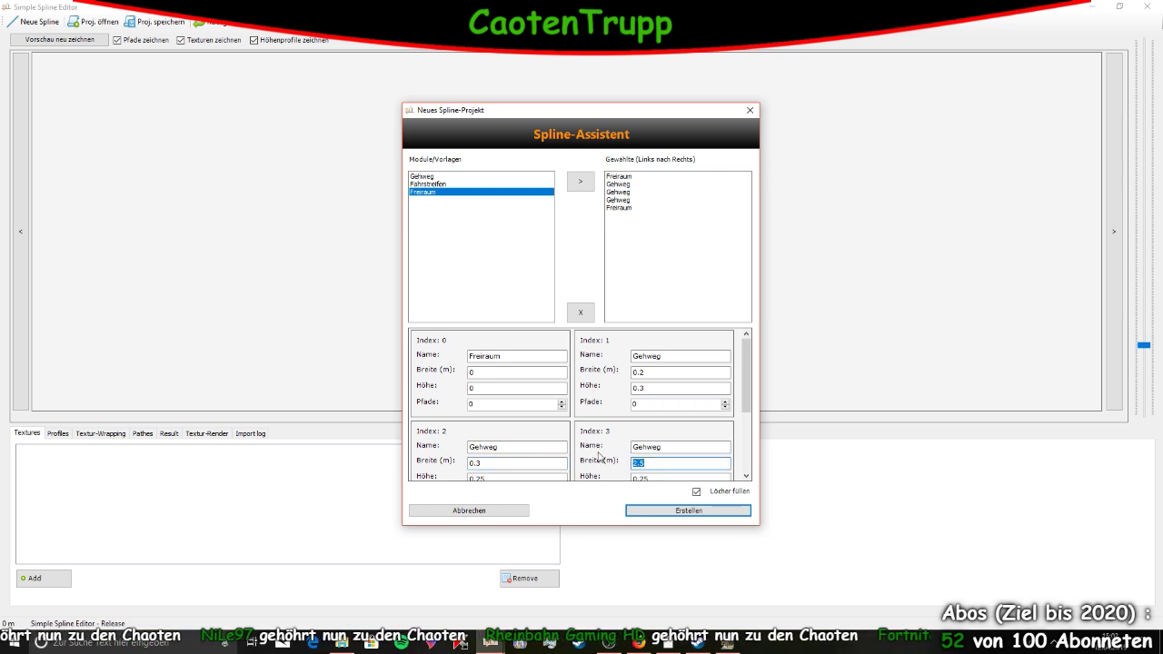
type("0.2")
double_click(474, 463)
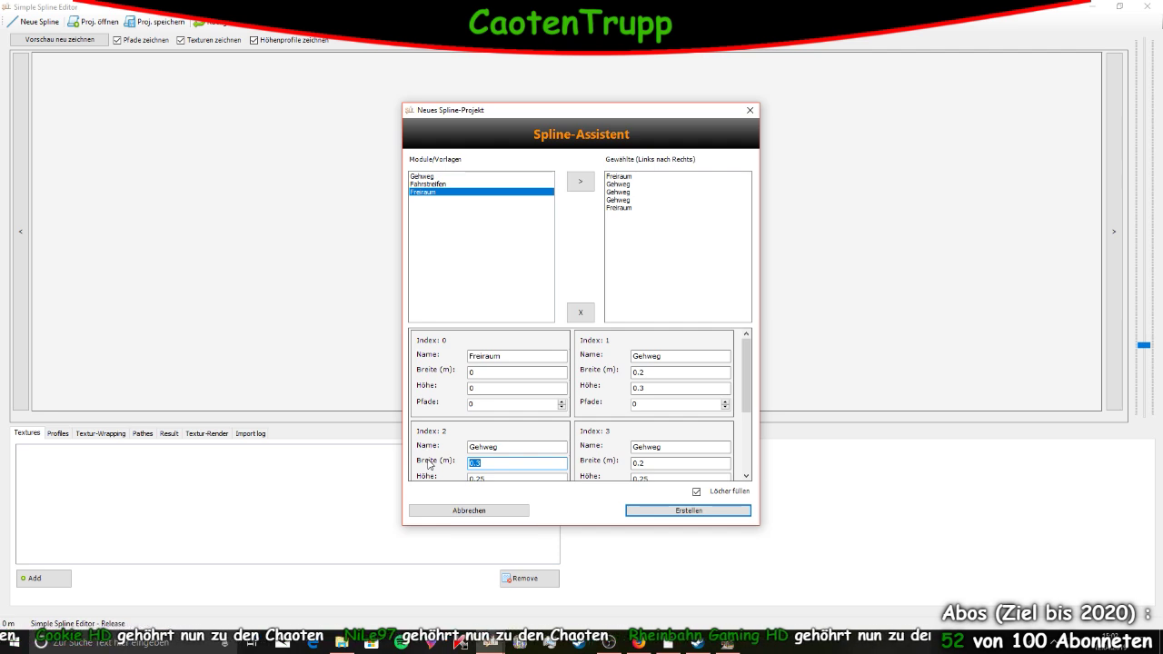
type("2.6")
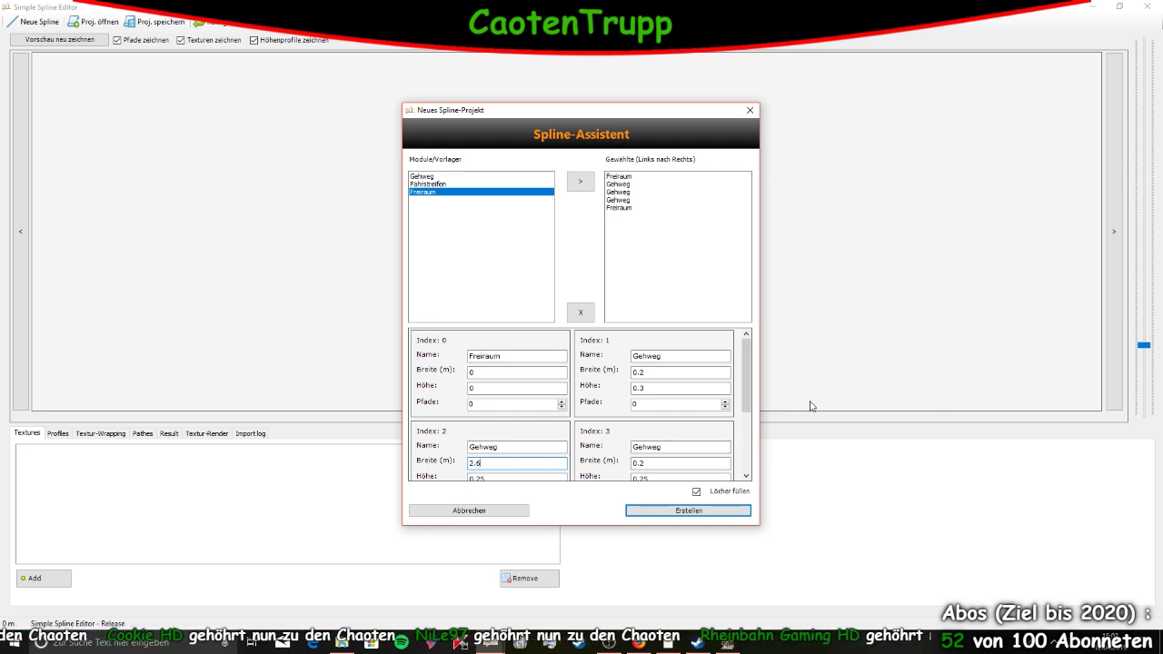
Set the height of the middle Gehweg module (index 2) to 0.3 and create the spline
left_click_drag(753, 389, 752, 404)
double_click(482, 446)
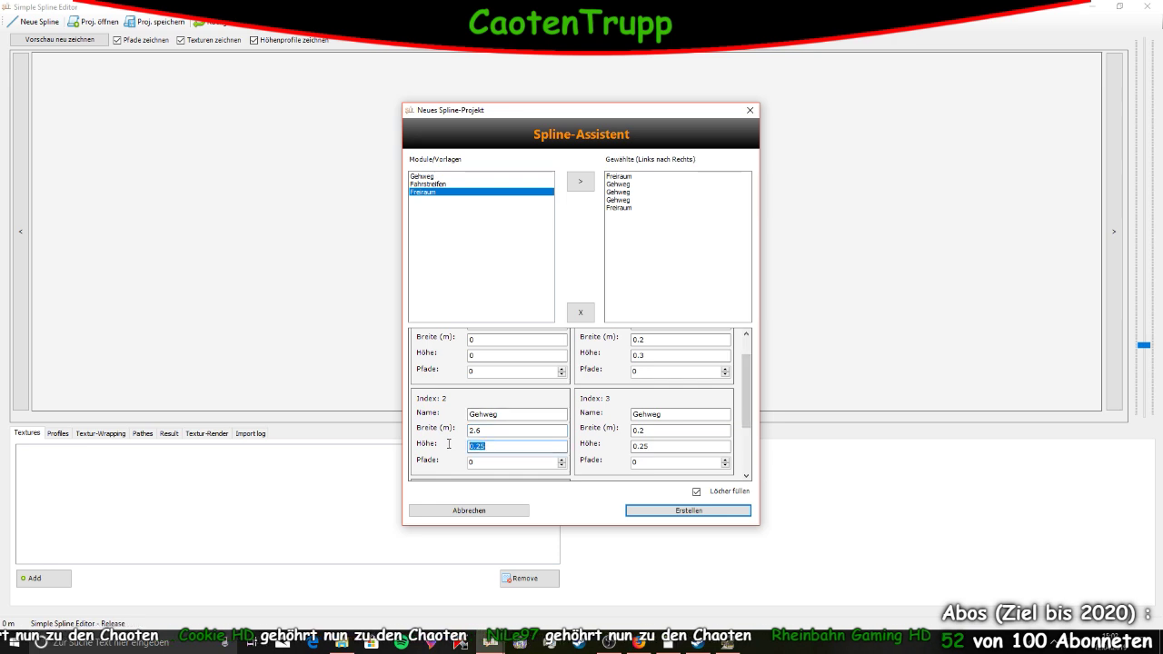
type("0.3")
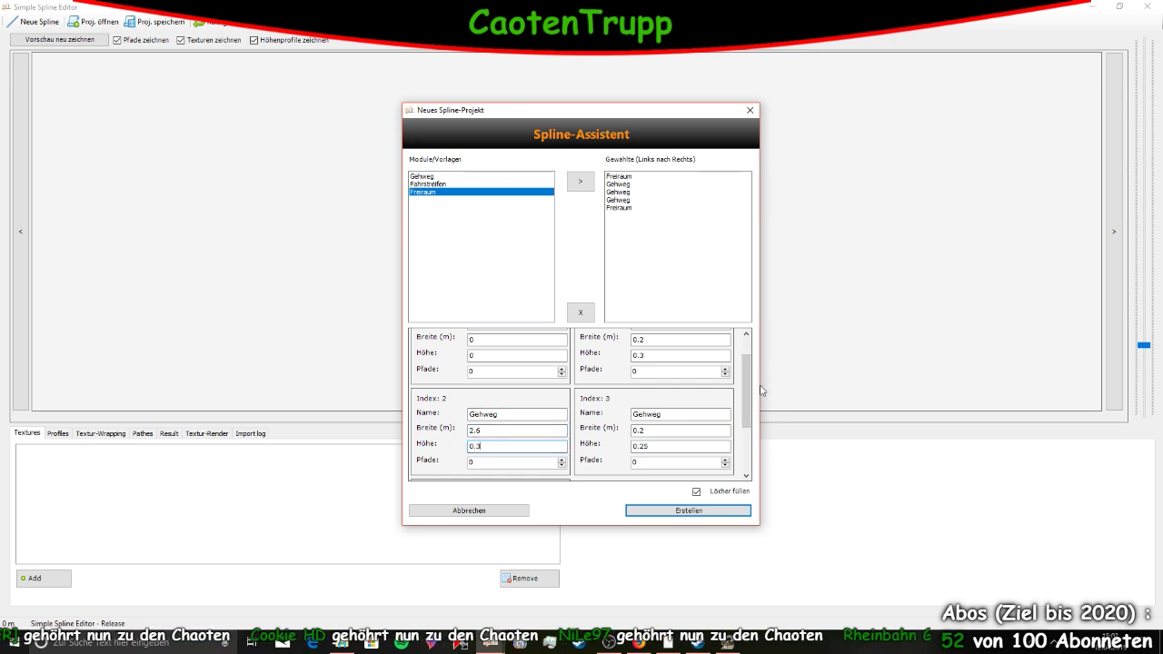
left_click(716, 514)
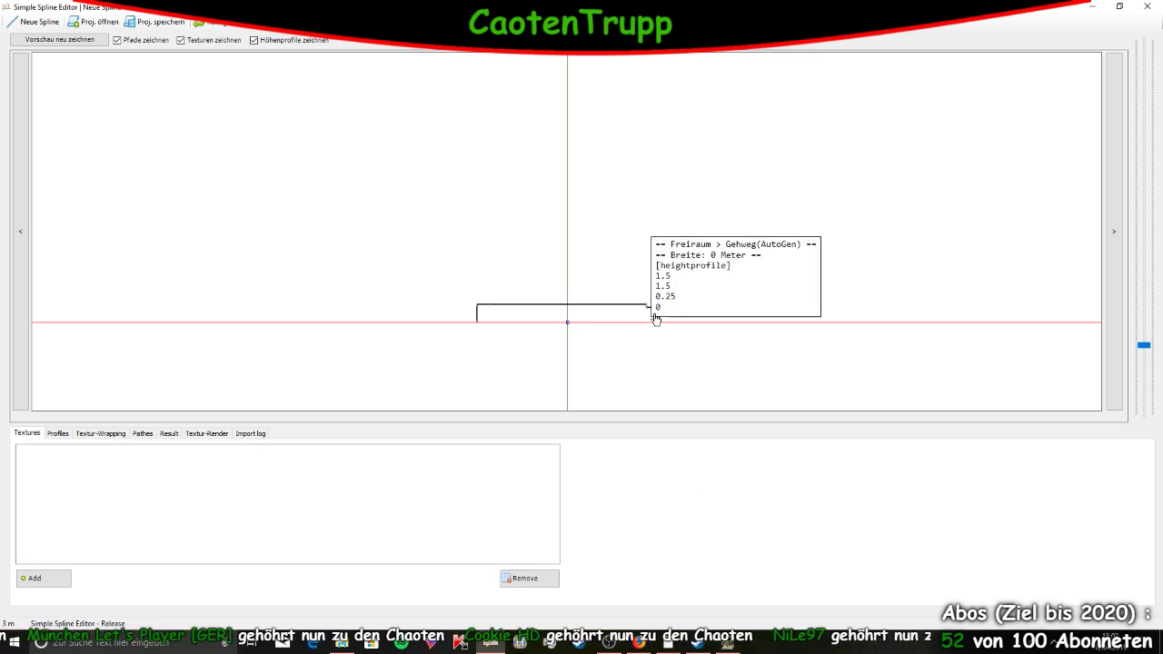
Examine the values of the last Freiraum > Gehweg(AutoGen) height profile against the drawn cross-section without changing them
scroll(1143, 353, "up", 2)
scroll(1143, 353, "up", 4)
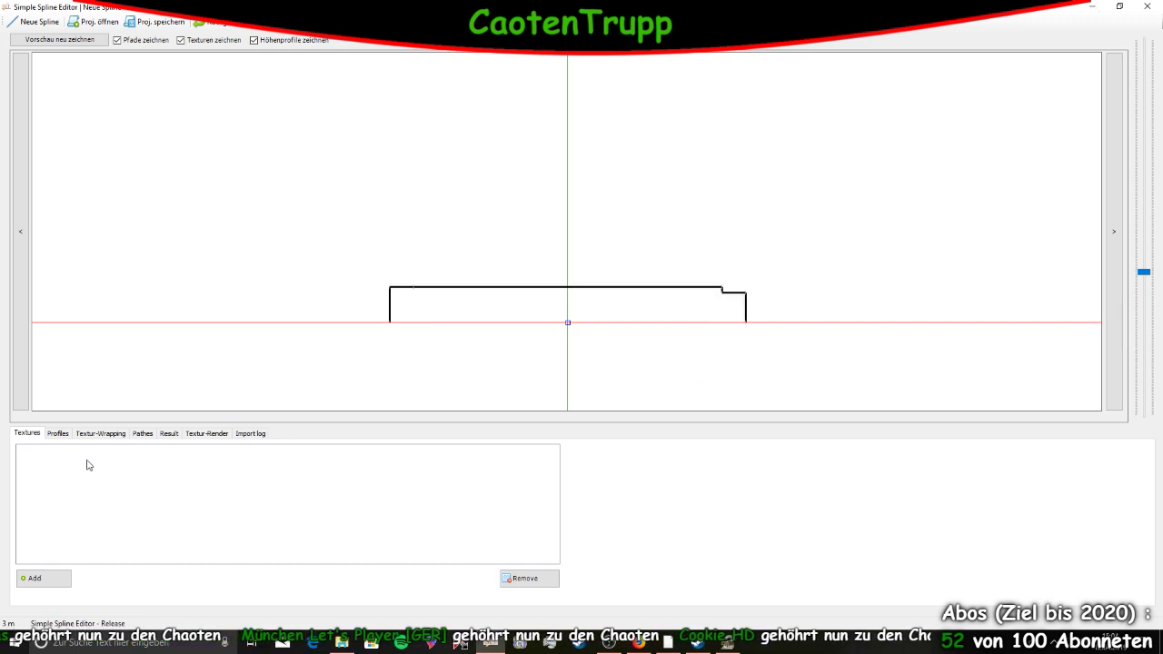
left_click(58, 435)
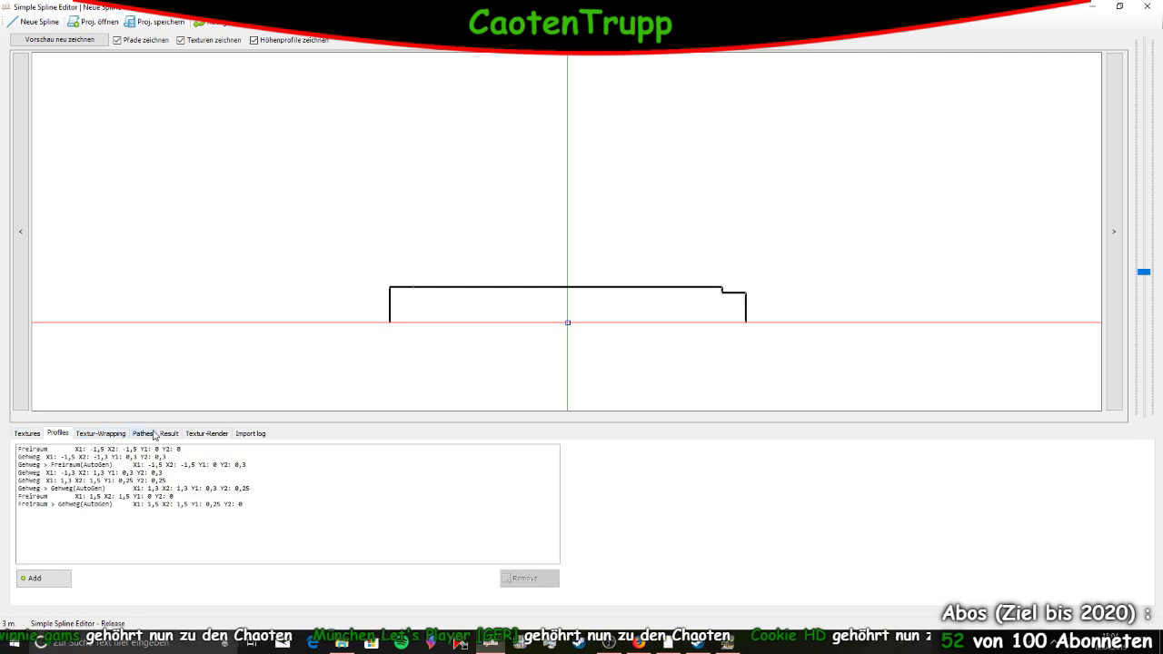
double_click(70, 504)
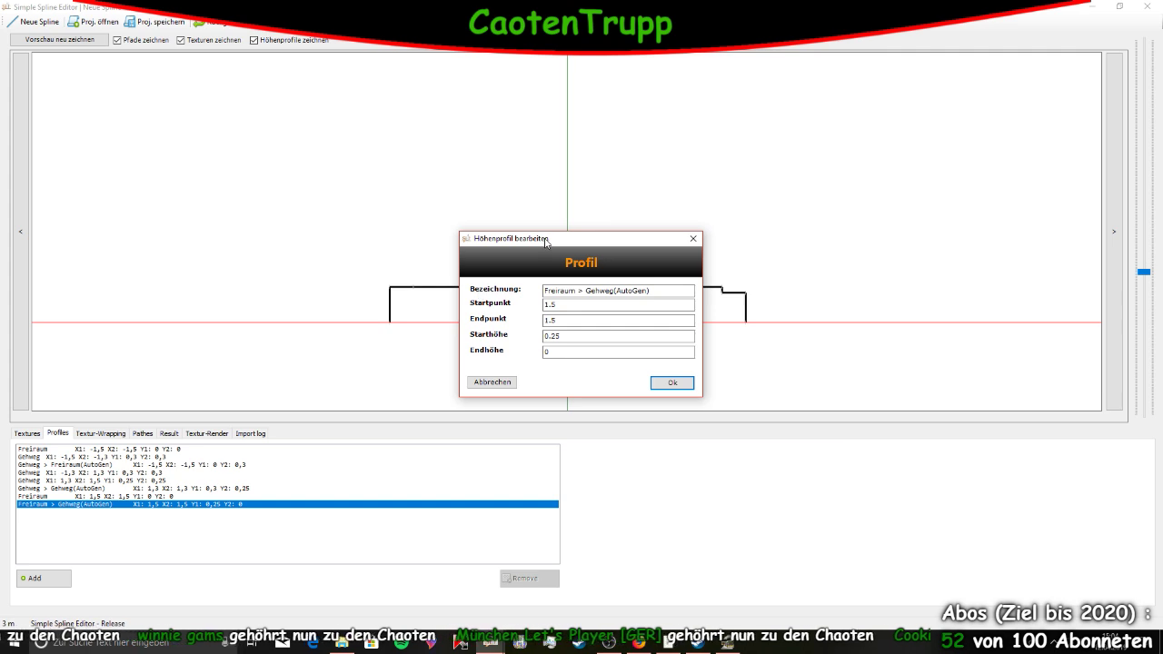
left_click_drag(545, 242, 184, 224)
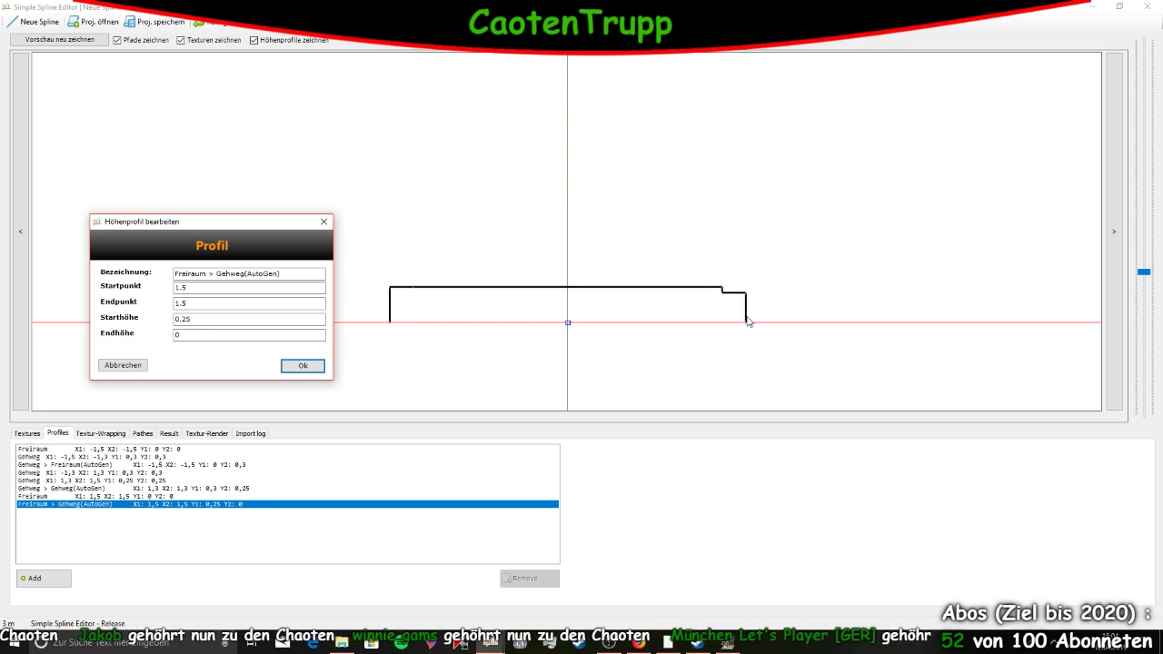
left_click(323, 221)
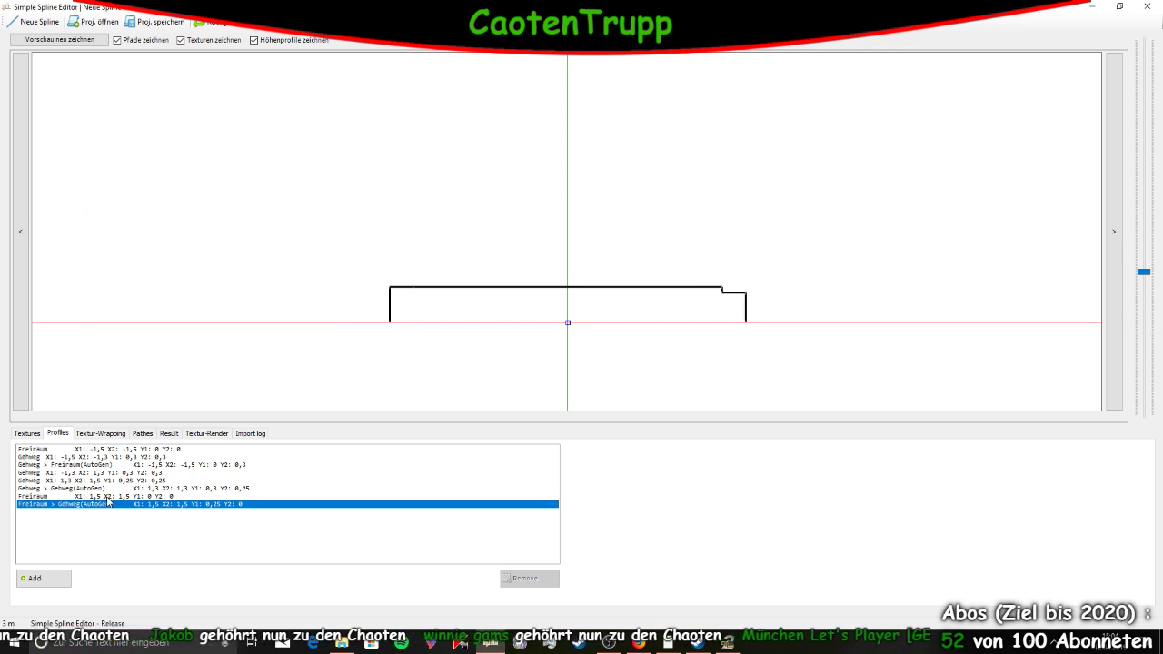
Set the start point, end point, start height and end height of the Gehweg > Gehweg(AutoGen) profile to 0
double_click(101, 489)
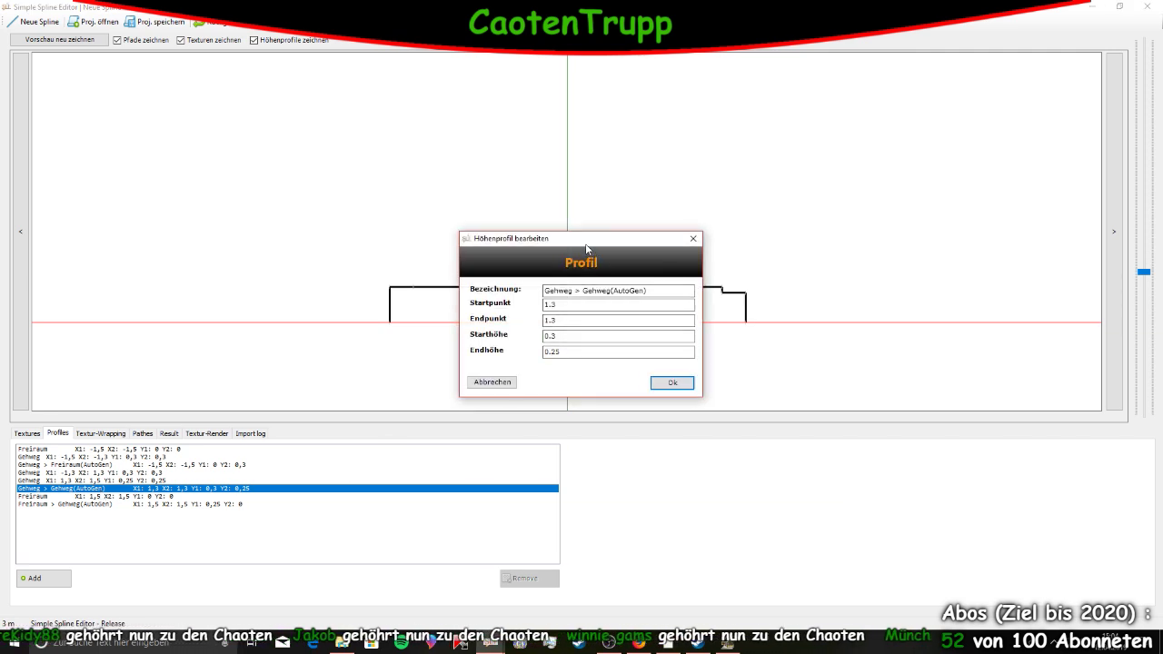
left_click_drag(586, 248, 407, 238)
key("Tab")
key("Tab")
key("Tab")
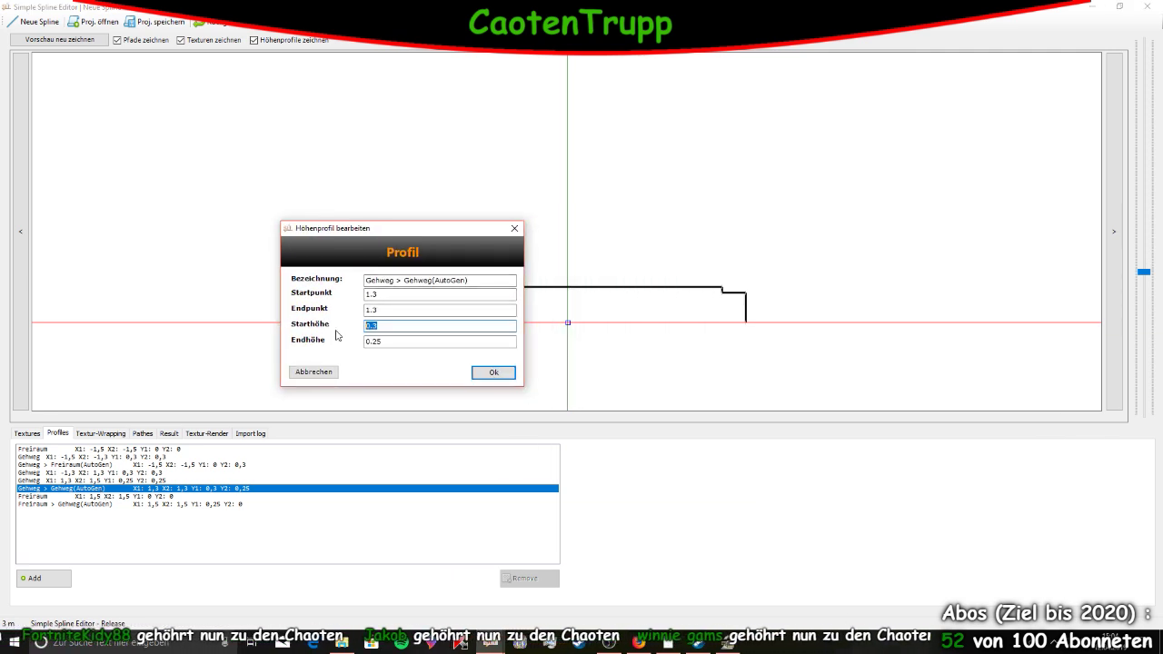
type("0")
key("Tab")
type("0")
key("shift+Tab")
key("shift+Tab")
type("0")
key("shift+Tab")
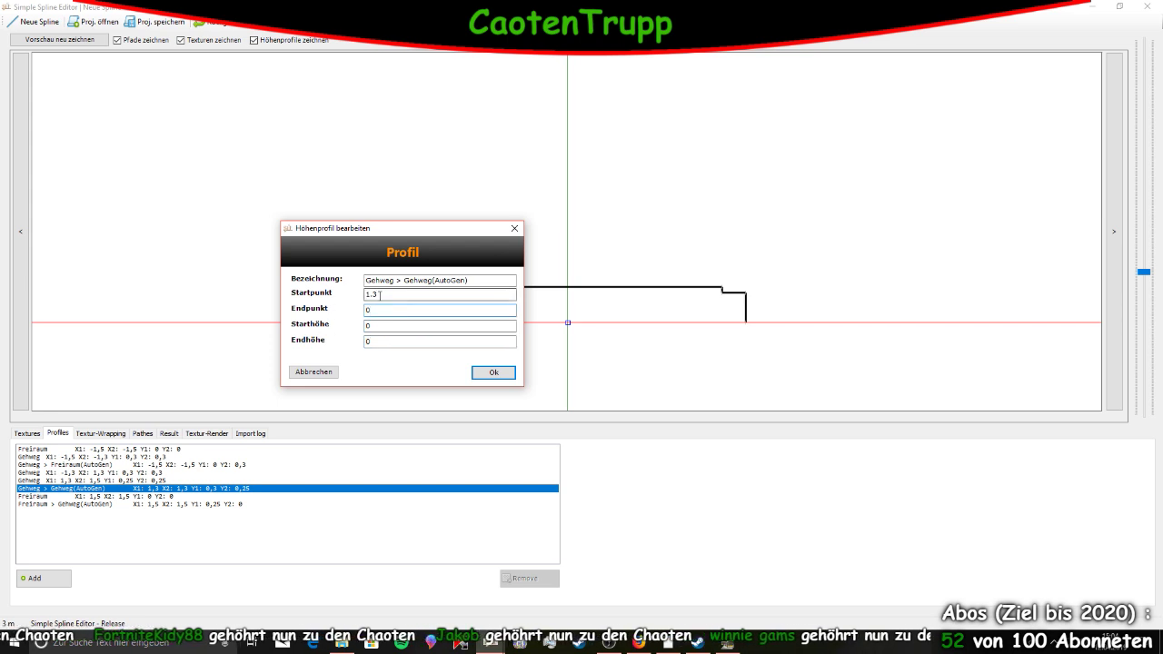
type("0")
left_click(482, 372)
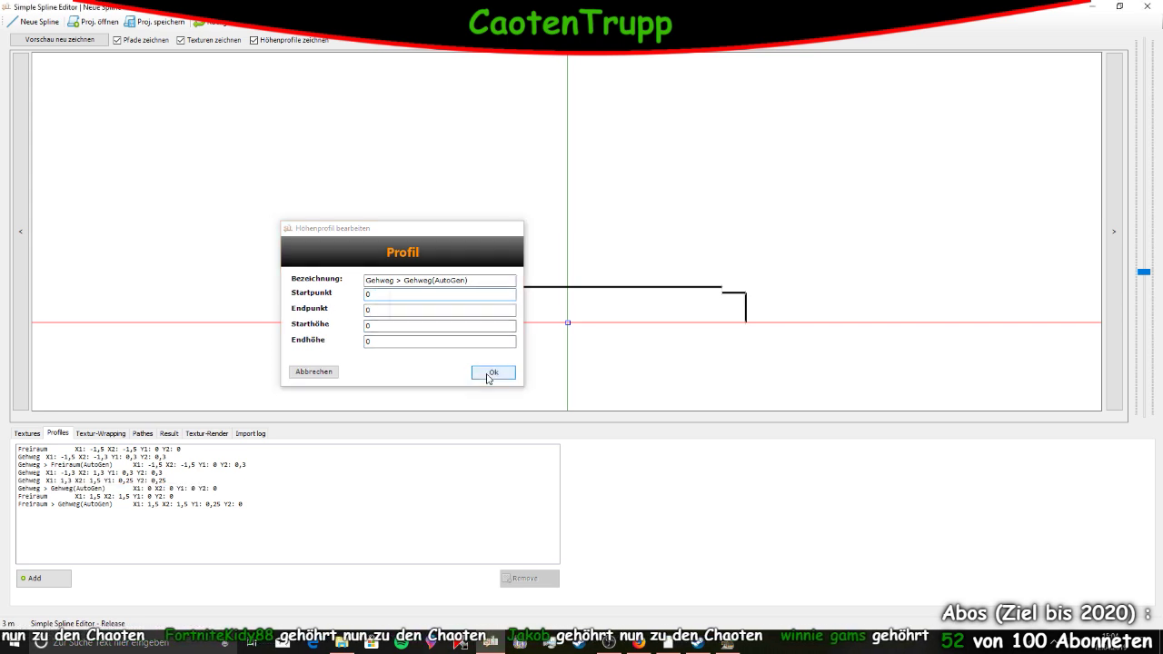
Set the start height of the Gehweg profile spanning 1.3 to 1.5 to 0.3
double_click(81, 497)
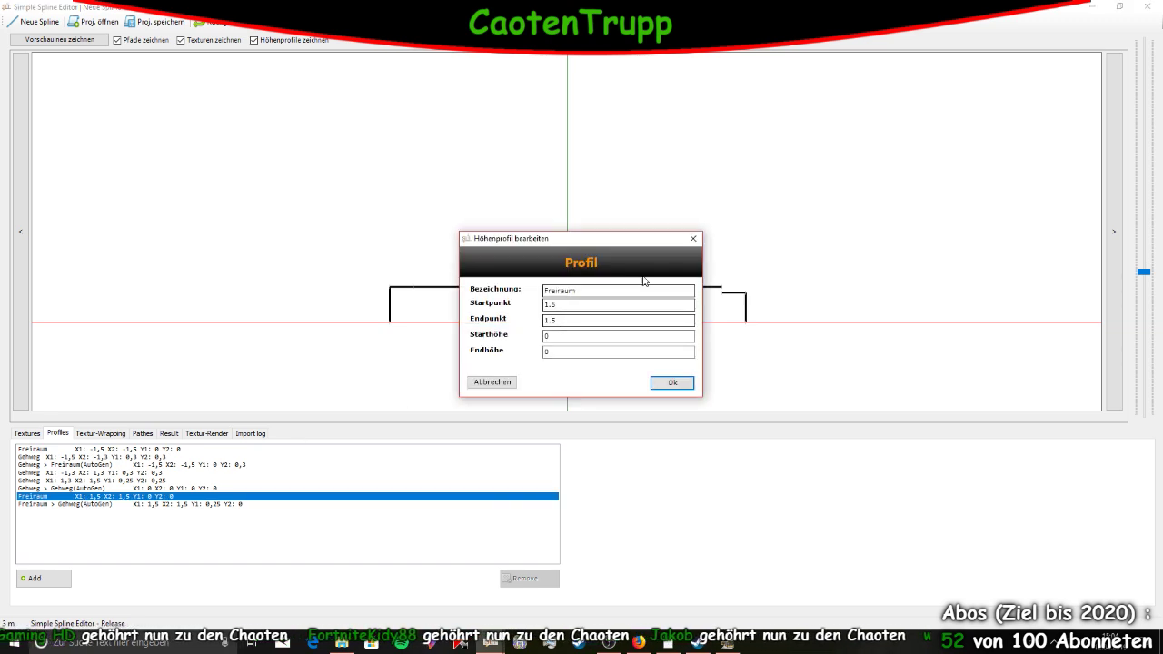
left_click(694, 238)
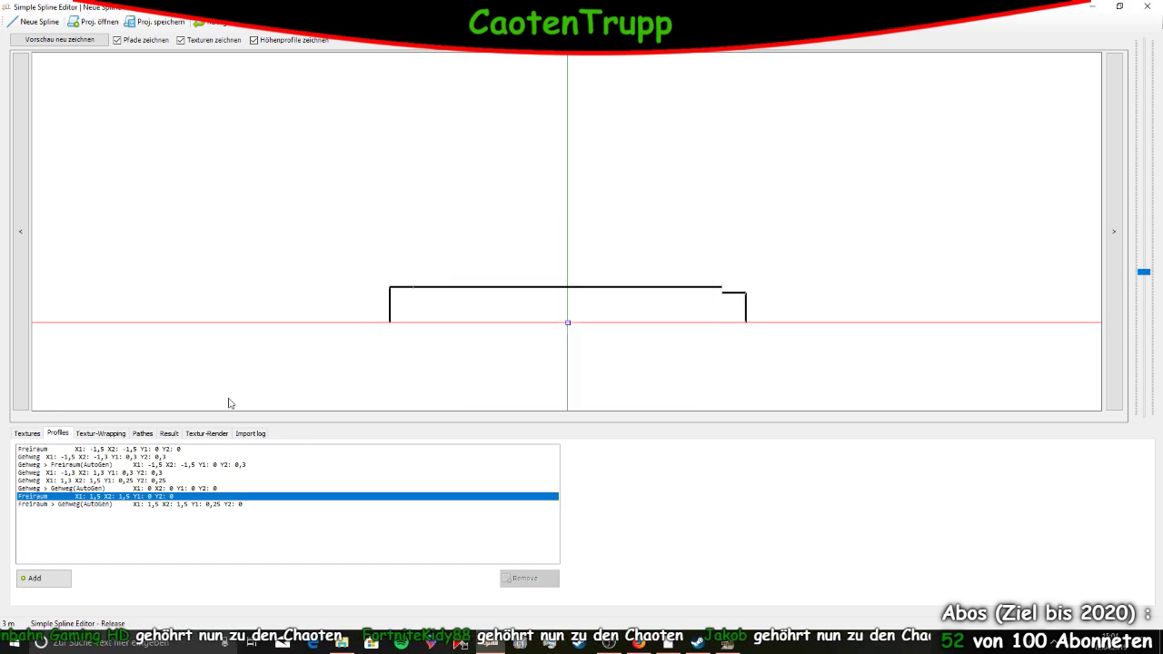
double_click(68, 479)
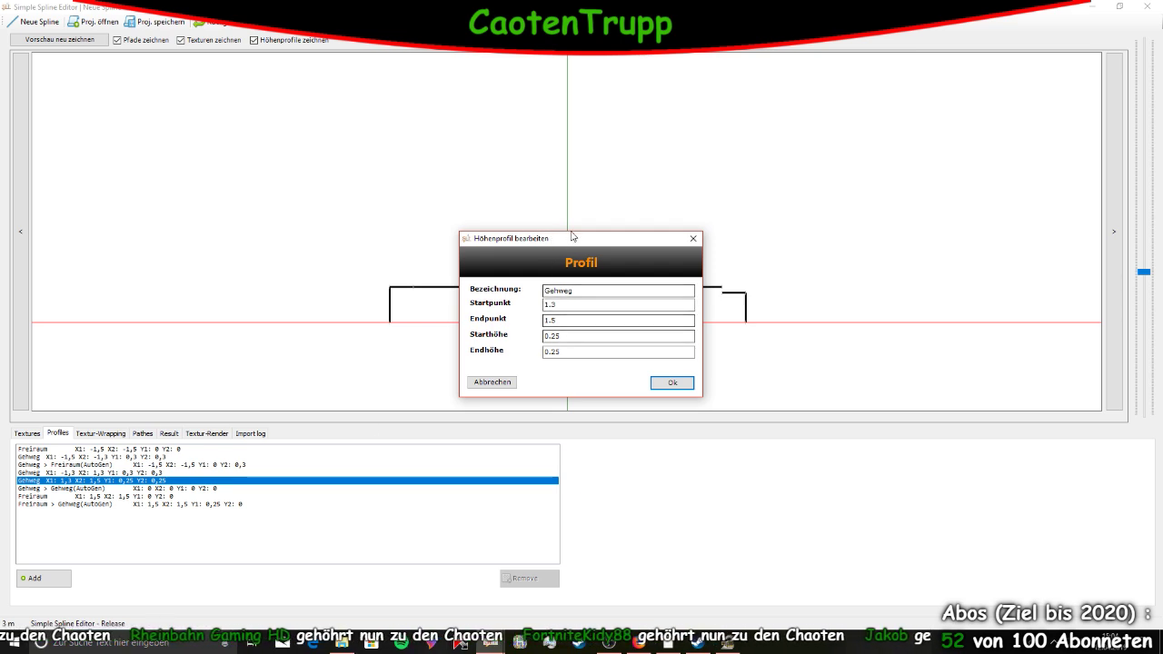
left_click_drag(571, 243, 380, 229)
left_click(382, 321)
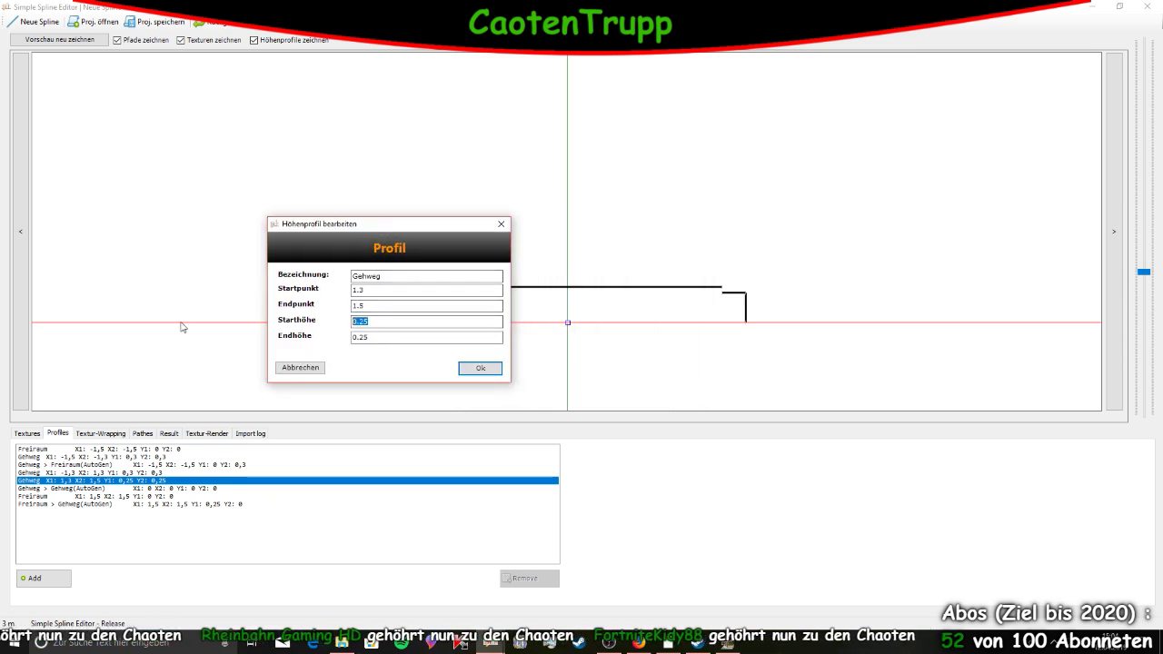
type("0")
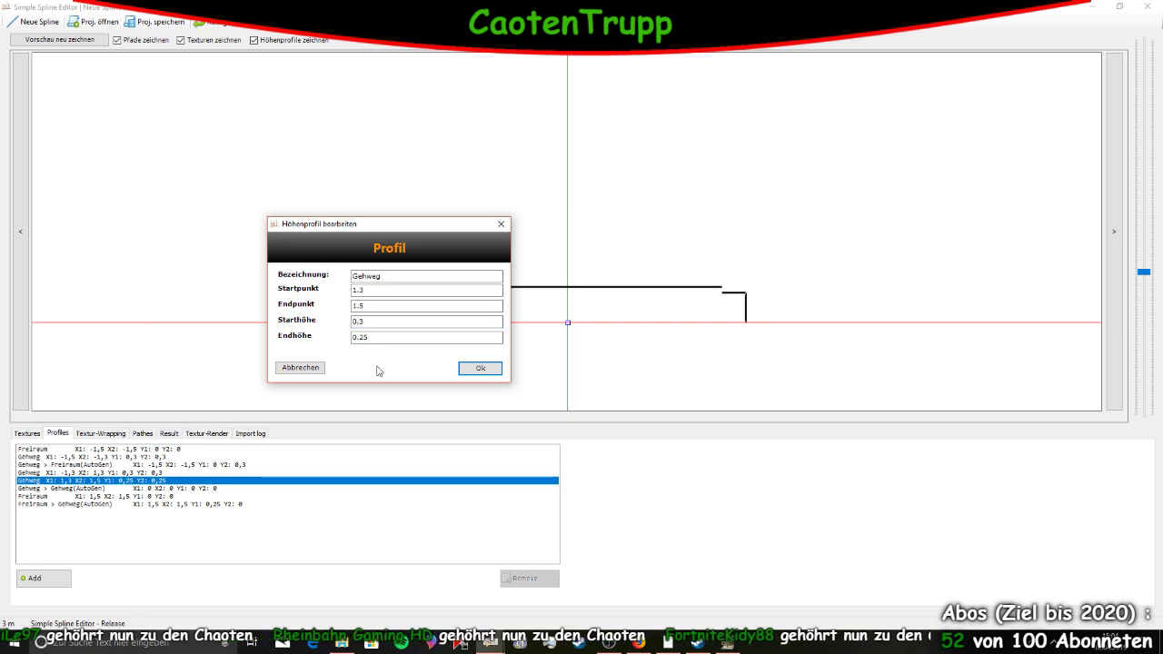
left_click(480, 368)
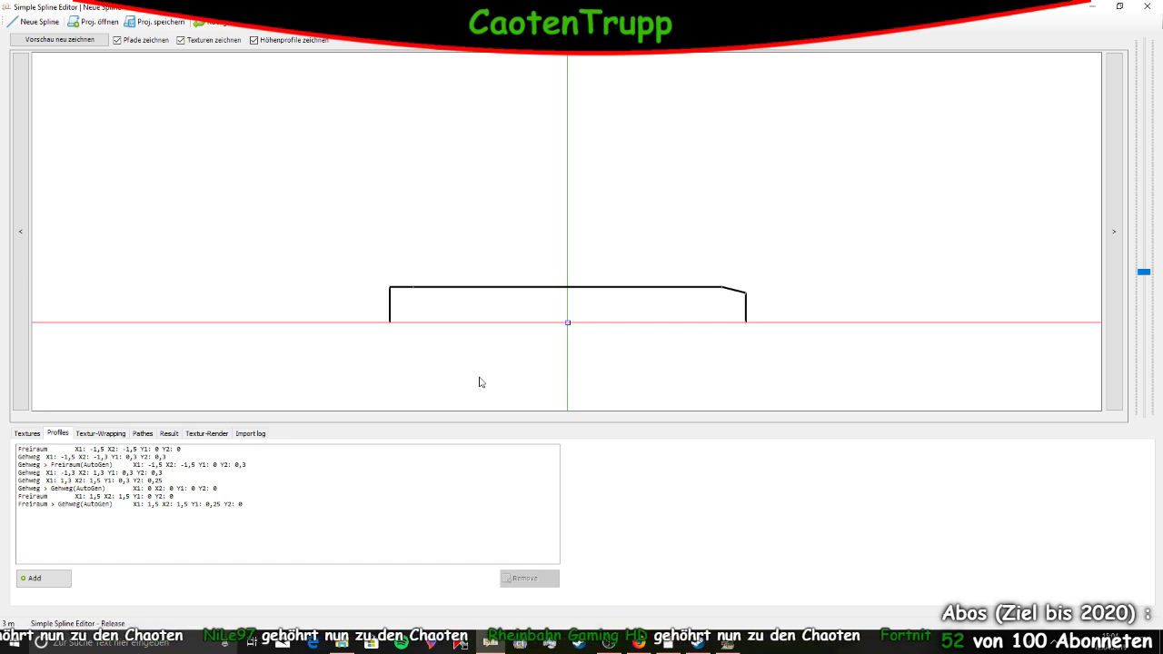
Set both points and both heights of the Gehweg profile spanning 1.3 to 1.5 to 0
left_click(106, 483)
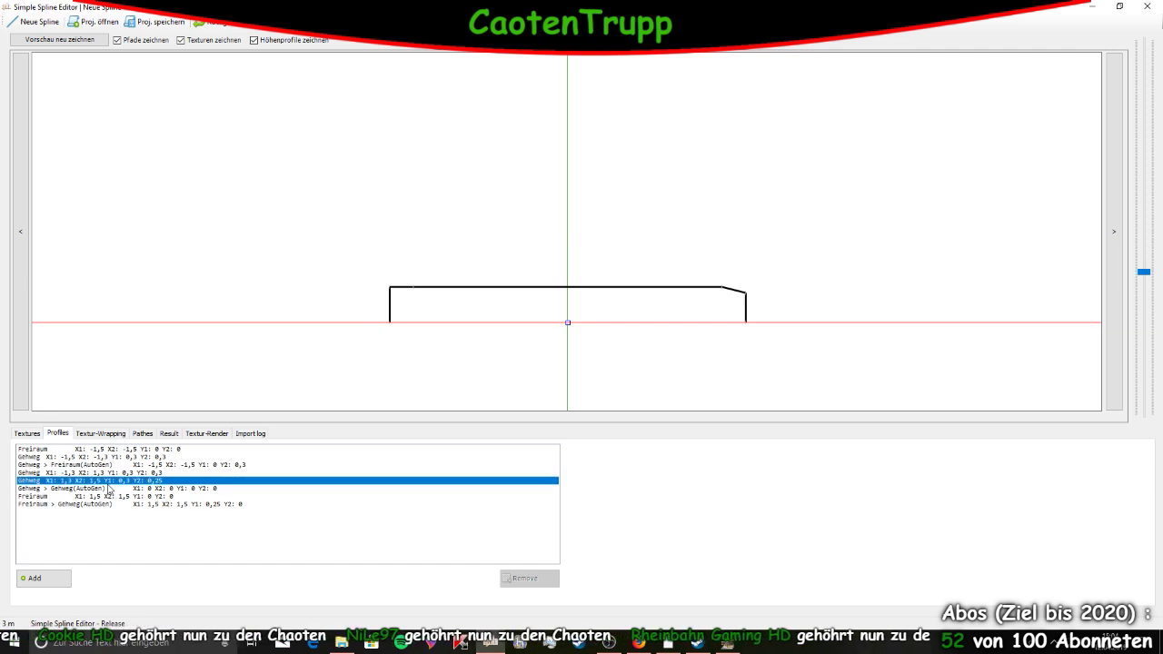
double_click(116, 485)
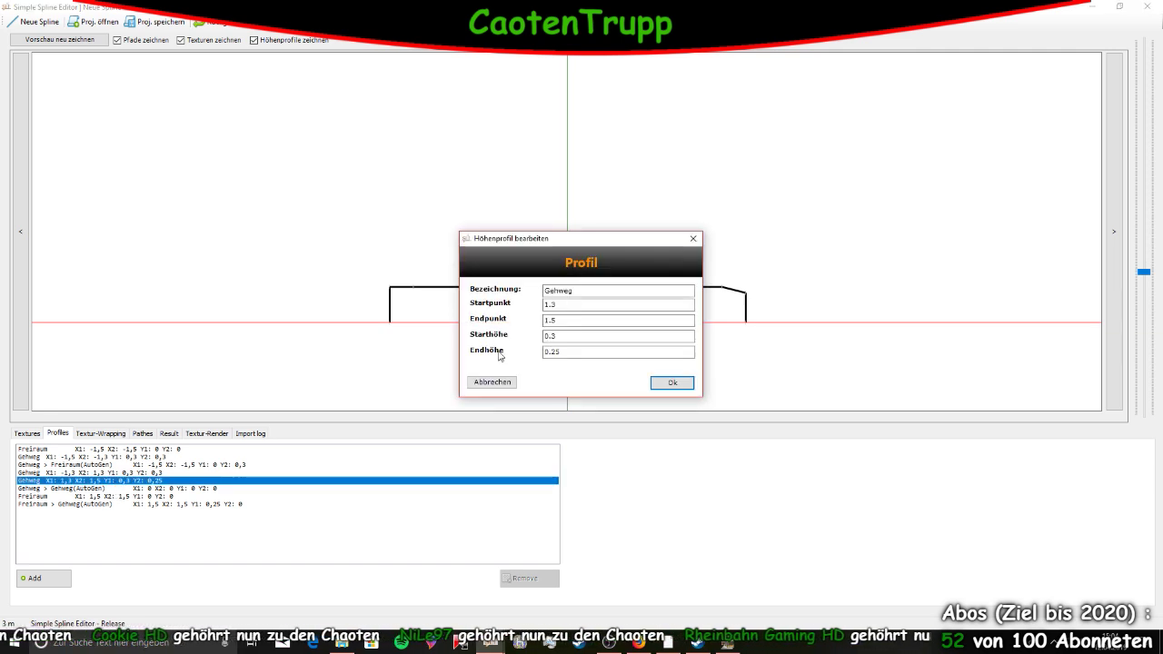
double_click(555, 353)
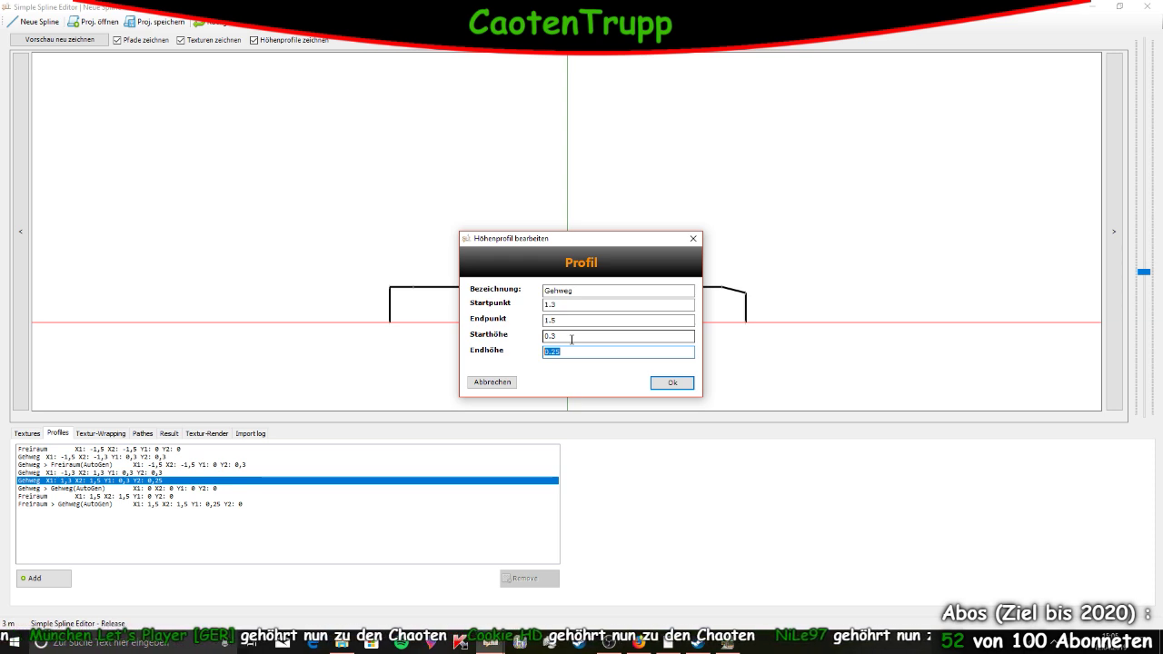
type("0")
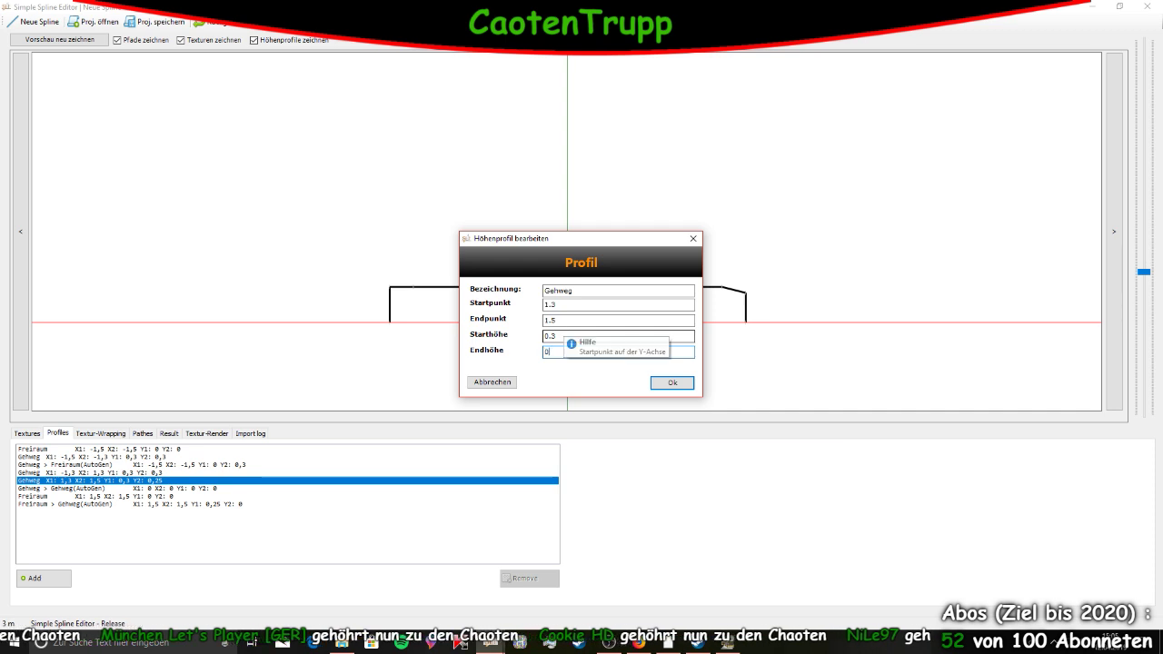
key("shift+Tab")
type("0")
key("shift+Tab")
type("0")
key("shift+Tab")
type("0")
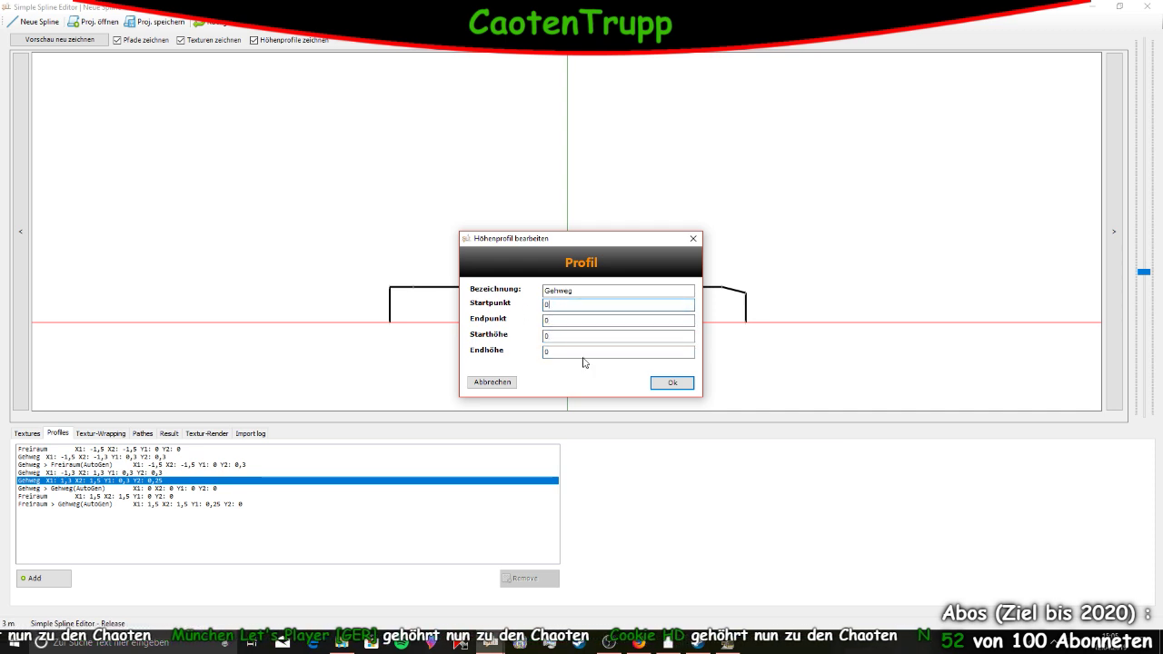
left_click(671, 383)
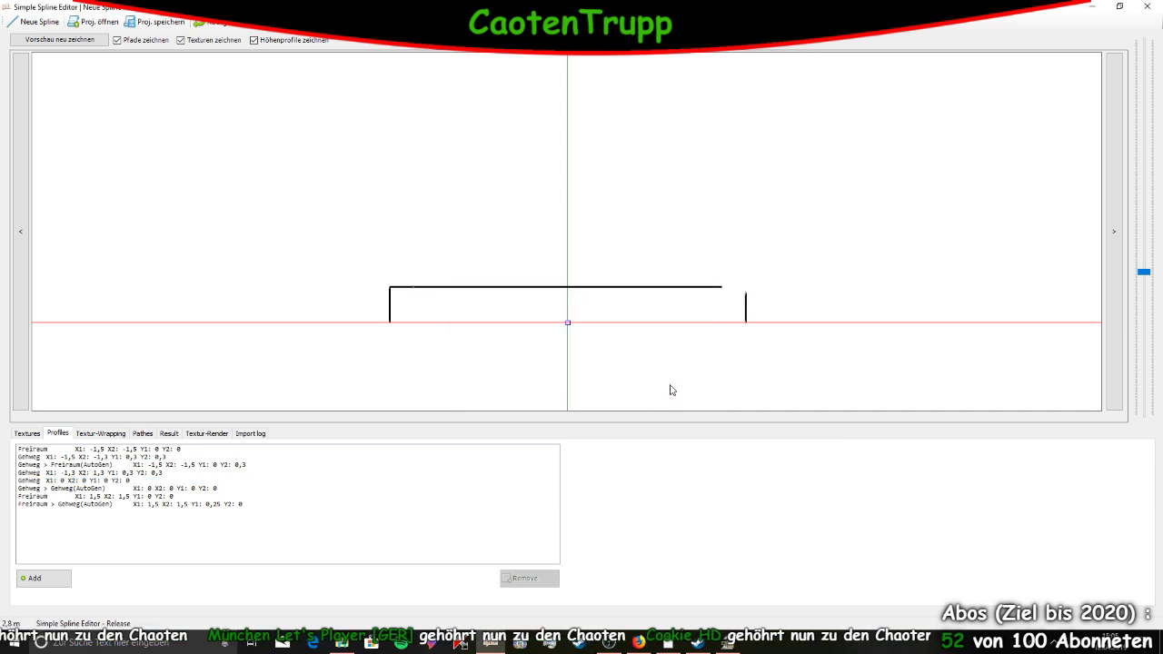
Set the end point of the middle Gehweg profile to 1.5 and its end height to 0.25
double_click(68, 473)
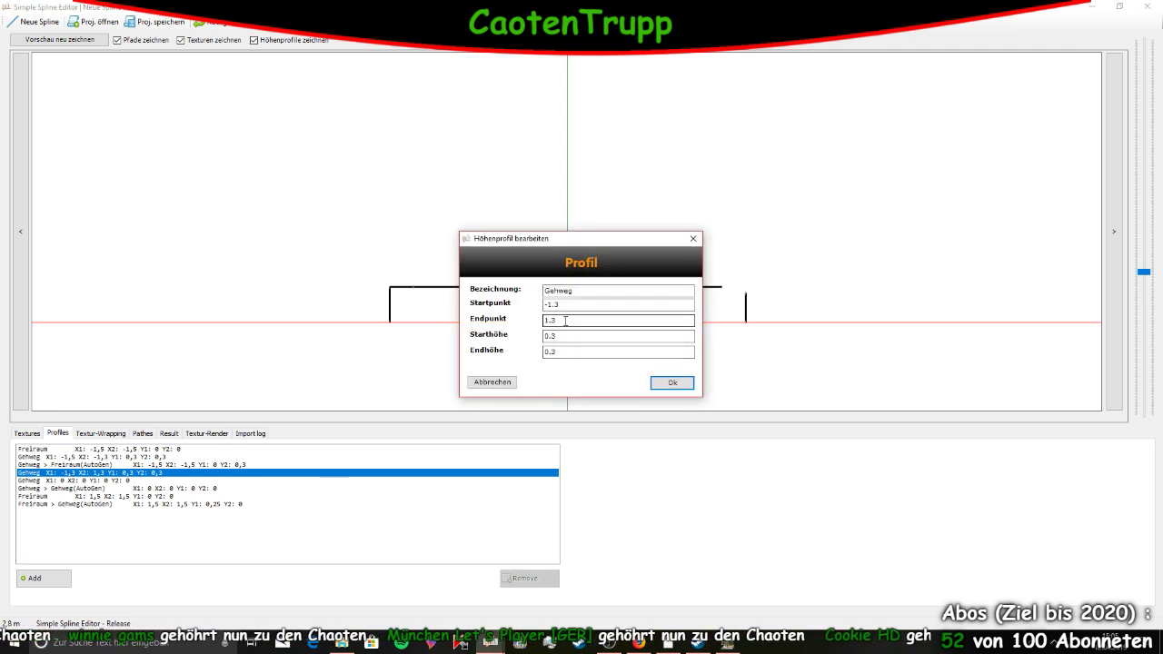
left_click(565, 321)
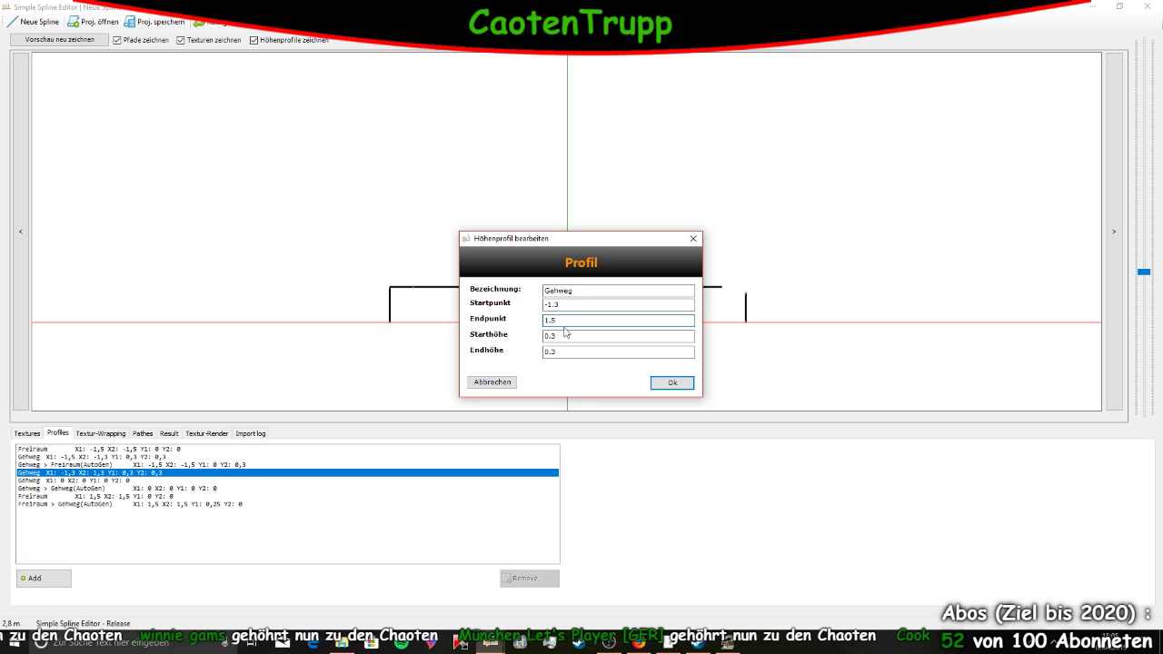
left_click(565, 351)
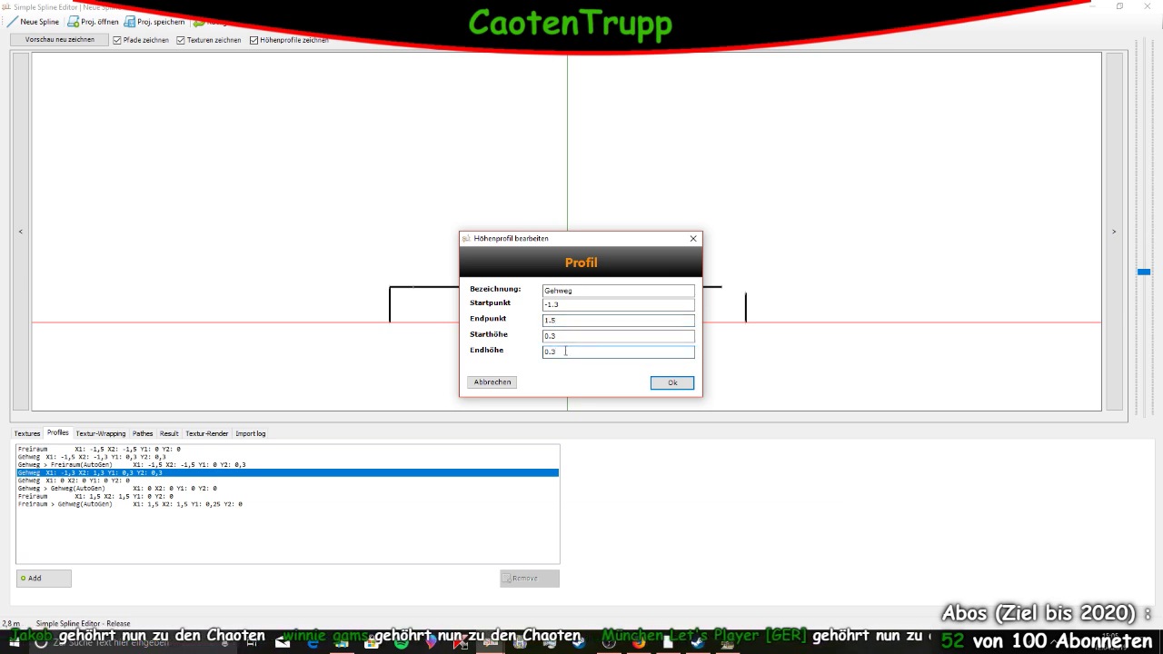
key("Return")
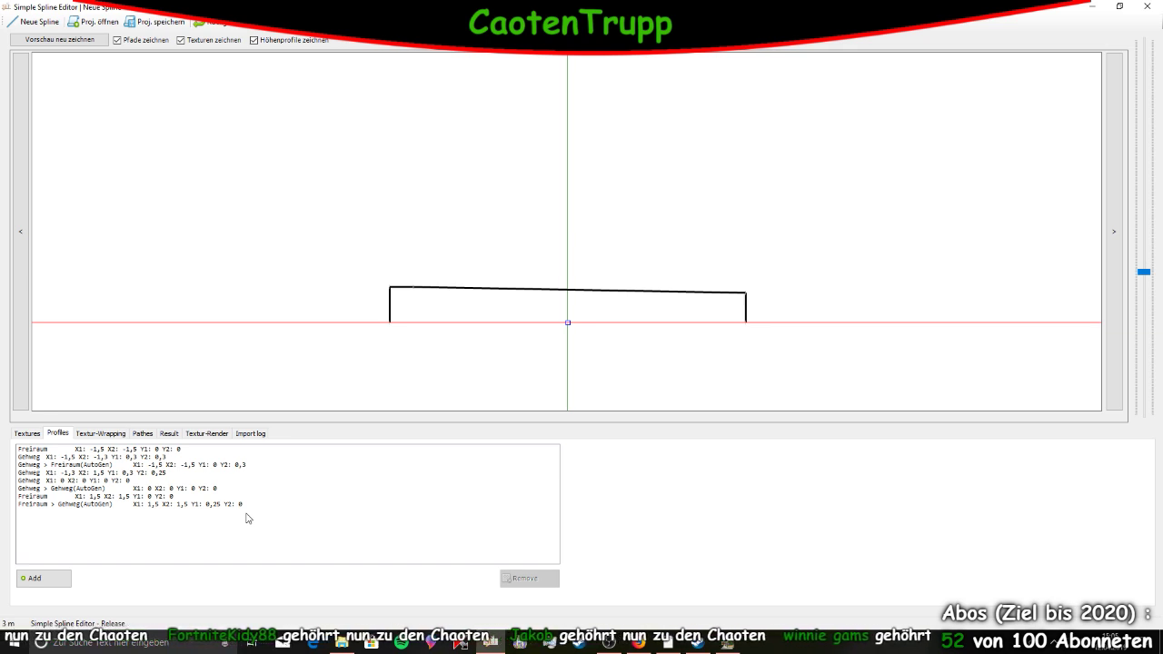
Start a new spline project with the modules Freiraum, three times Gehweg, and Freiraum, in that order
left_click(35, 20)
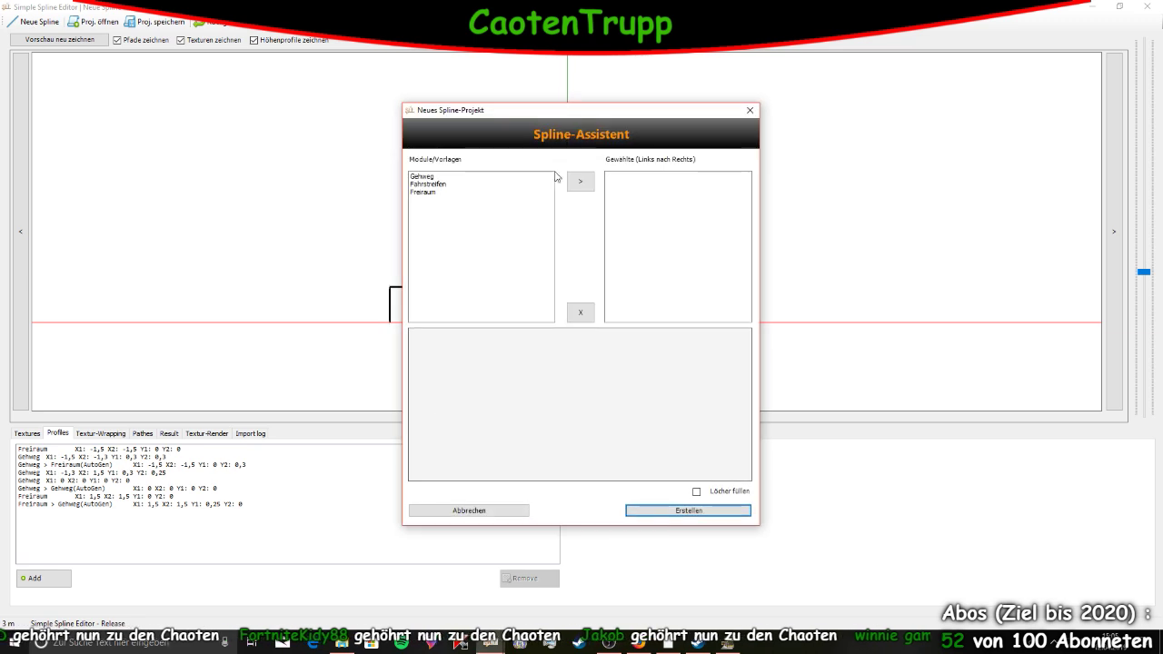
left_click(430, 179)
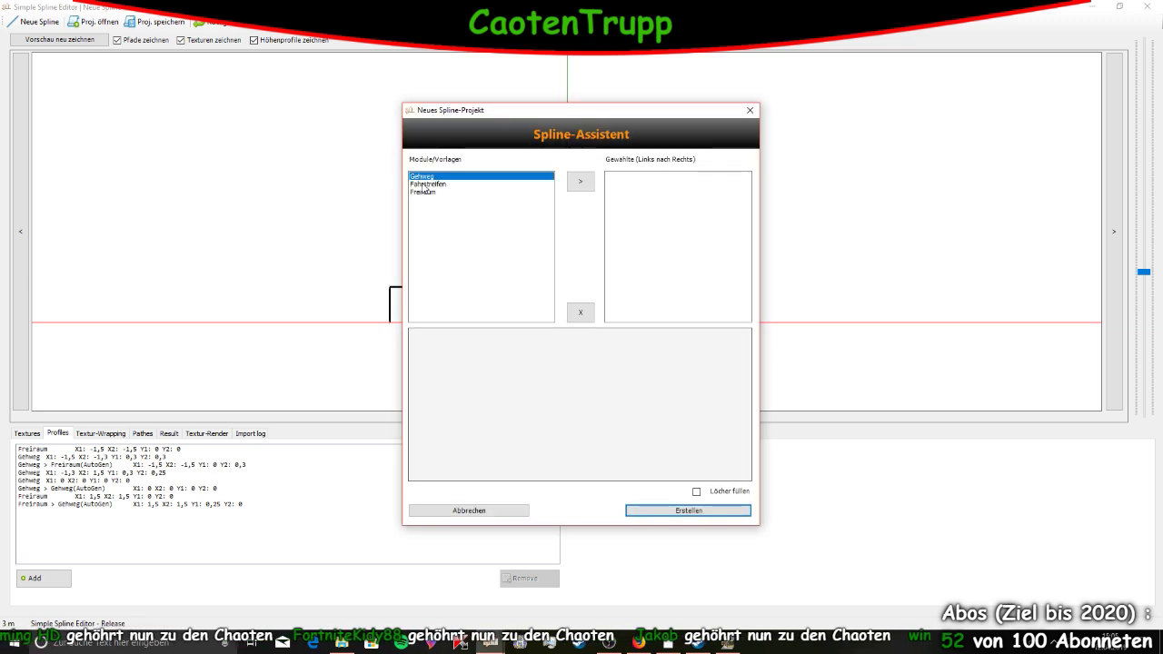
left_click(427, 189)
left_click(434, 176)
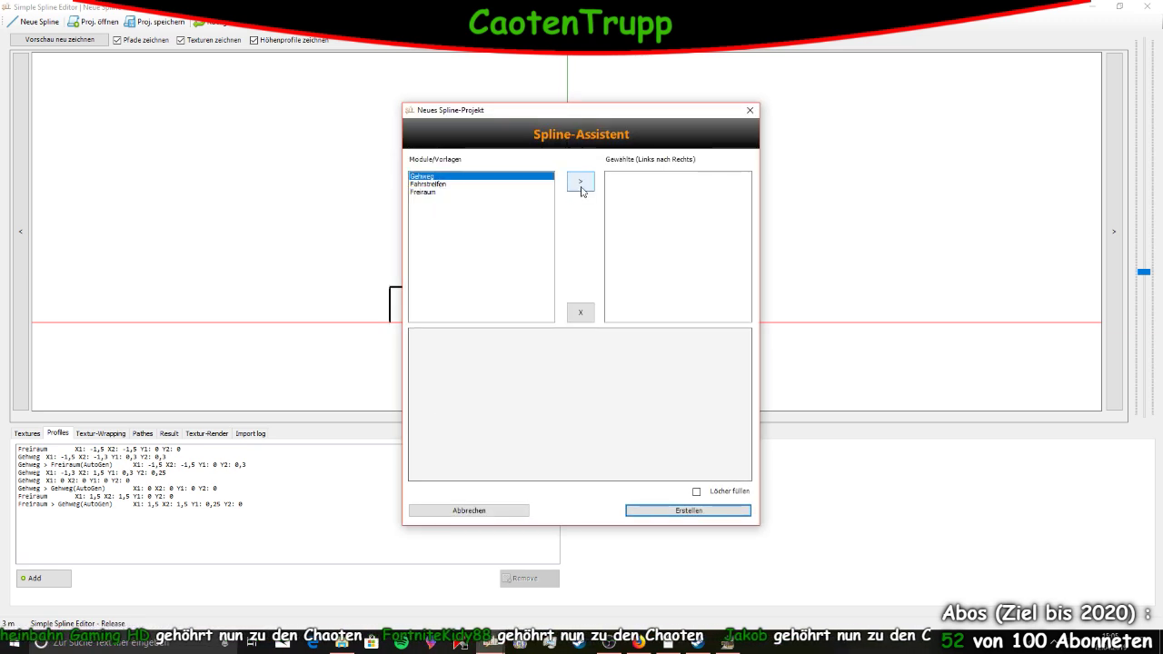
left_click(468, 191)
left_click(580, 182)
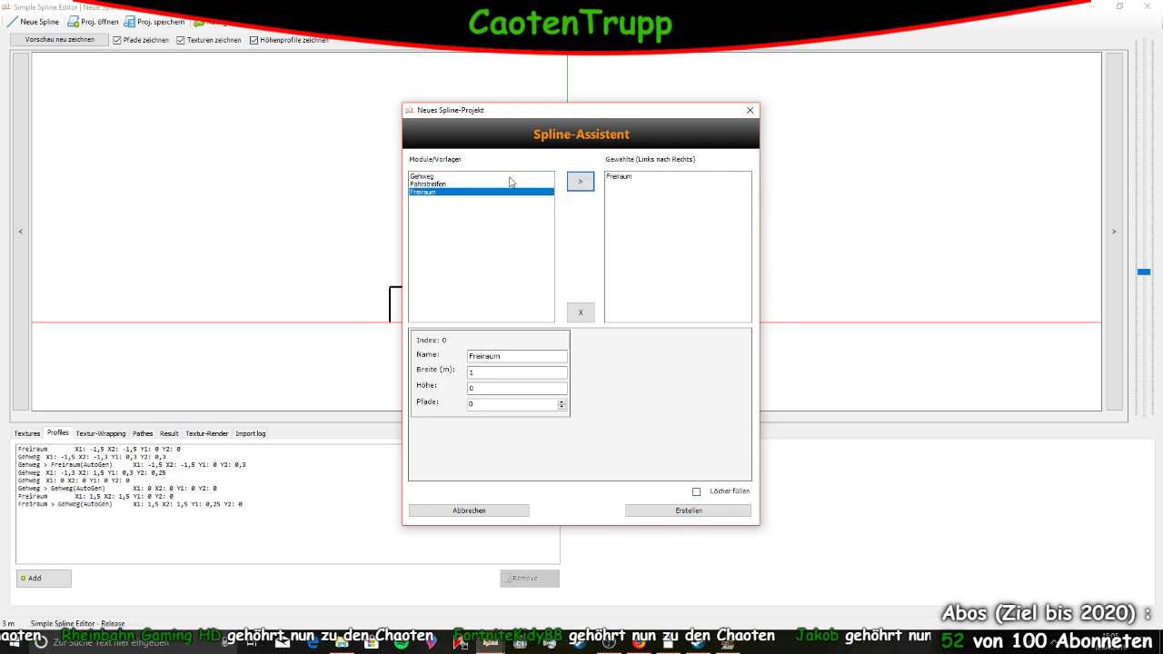
left_click(504, 176)
left_click(580, 182)
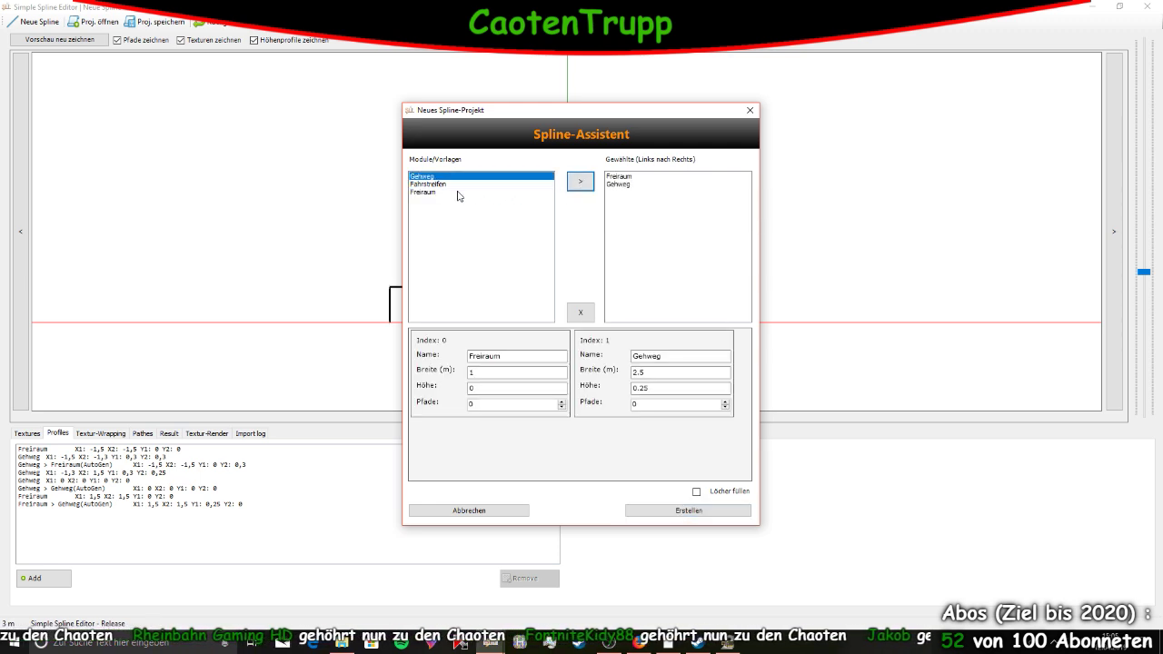
left_click(581, 182)
left_click(580, 182)
left_click(460, 192)
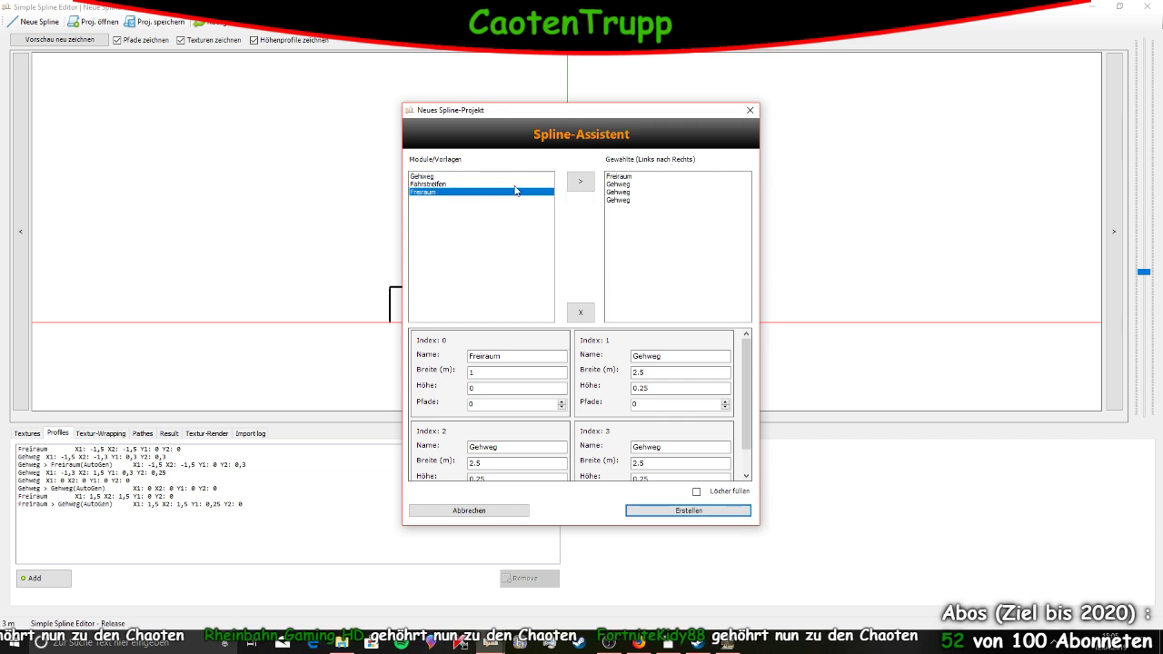
left_click(579, 181)
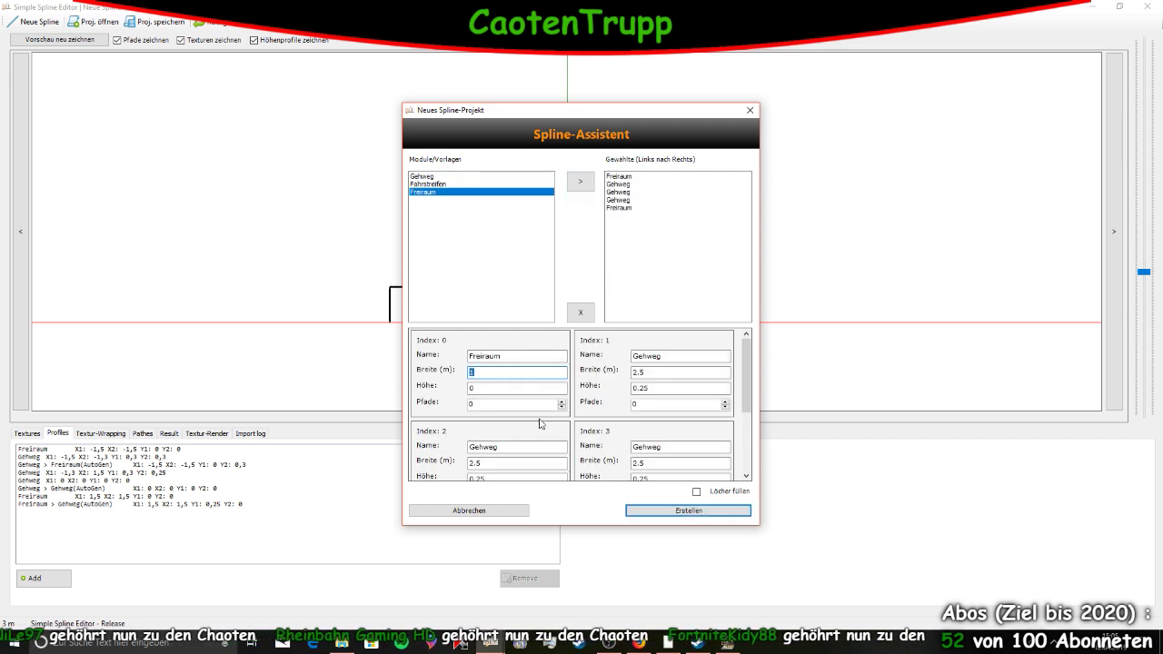
Set the widths of both Freiraum modules to 0 m and the three Gehweg modules to 0.2, 2.6 and 0.2 m, and create the spline
double_click(651, 372)
type("0.2")
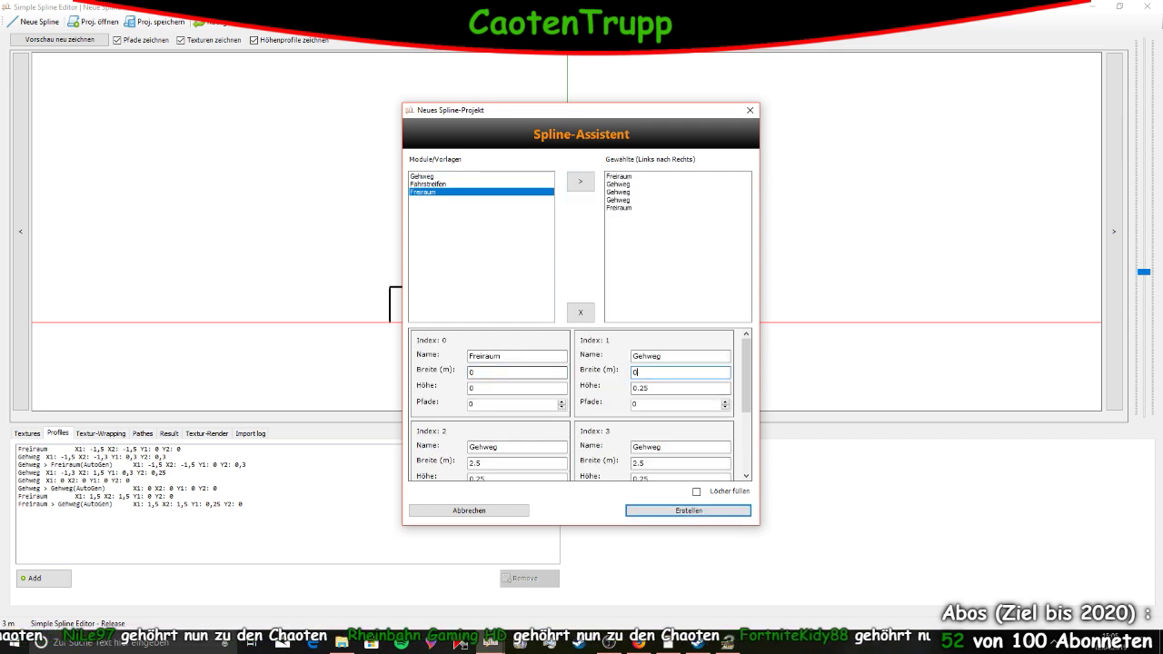
double_click(493, 463)
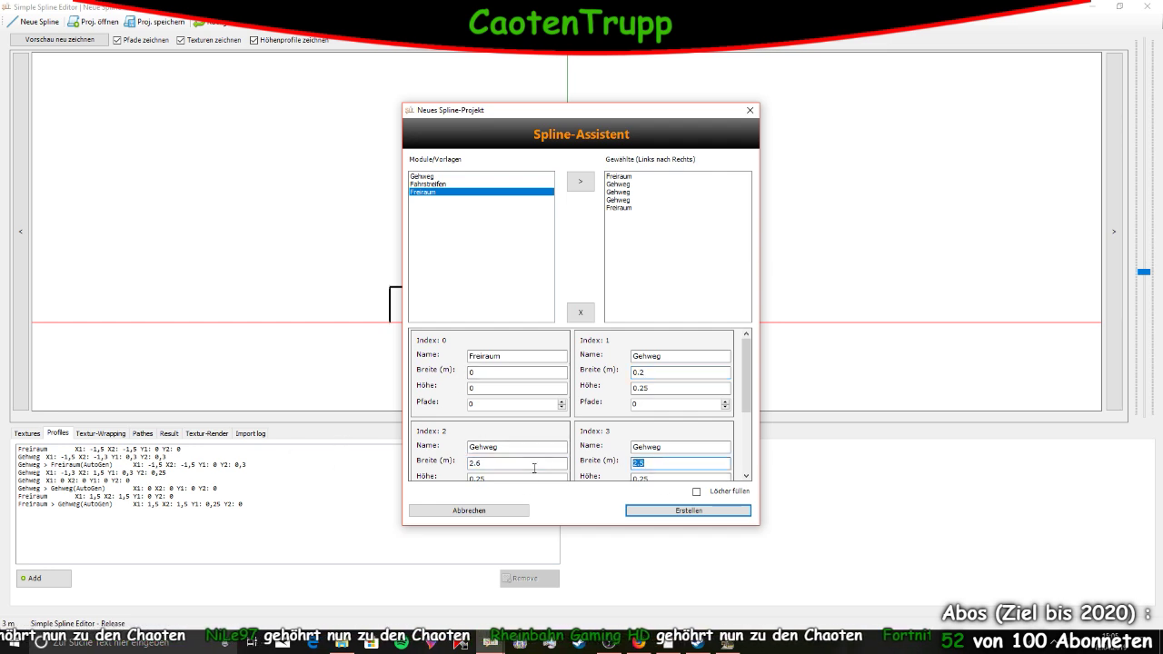
scroll(467, 472, "down", 3)
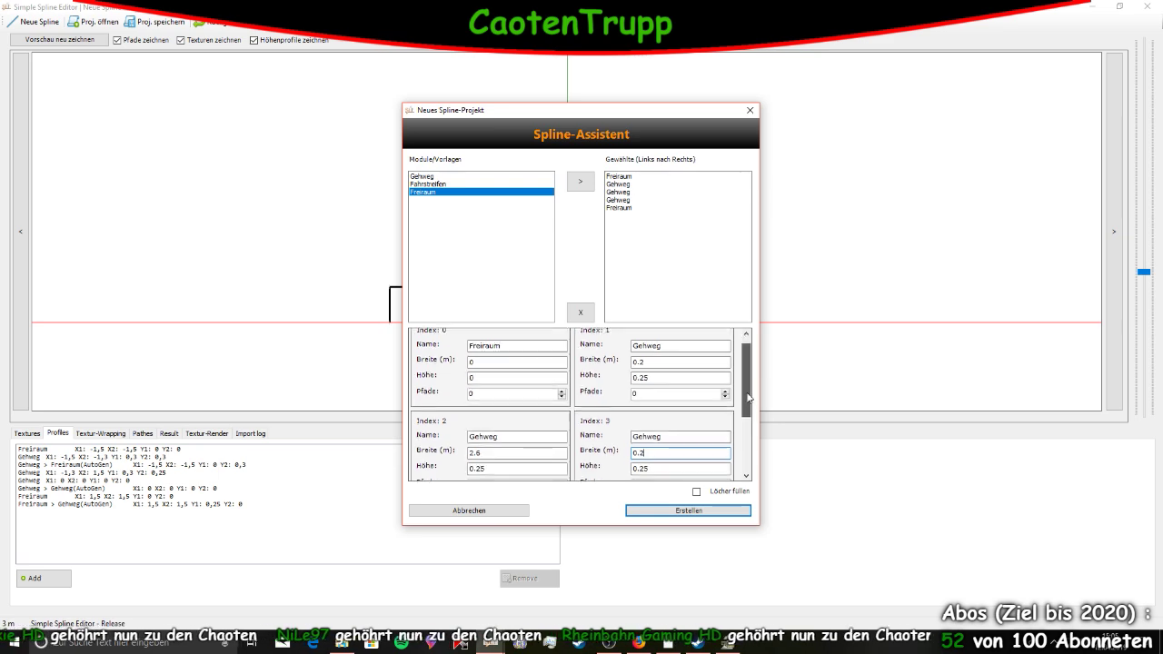
scroll(747, 408, "down", 2)
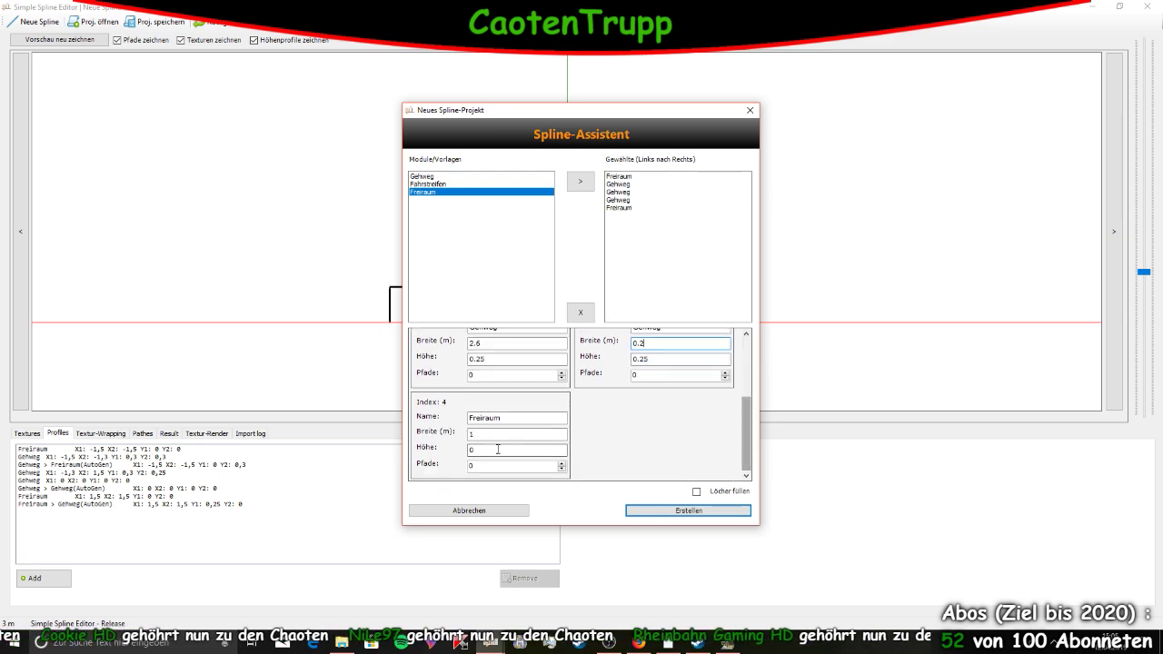
double_click(471, 435)
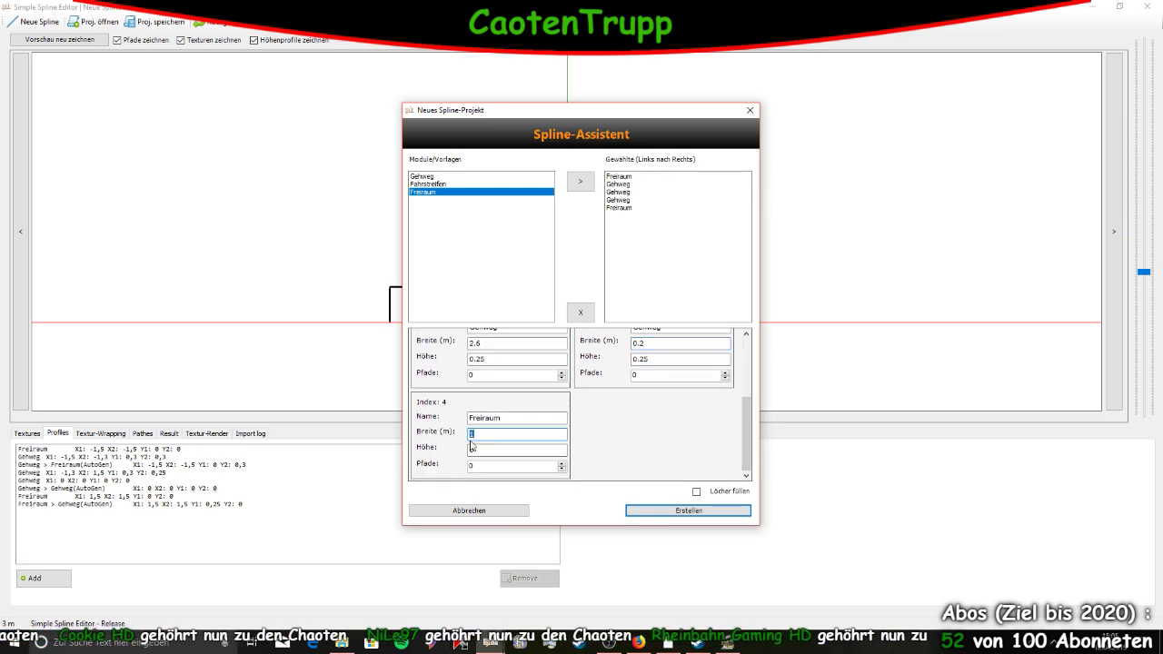
left_click(702, 511)
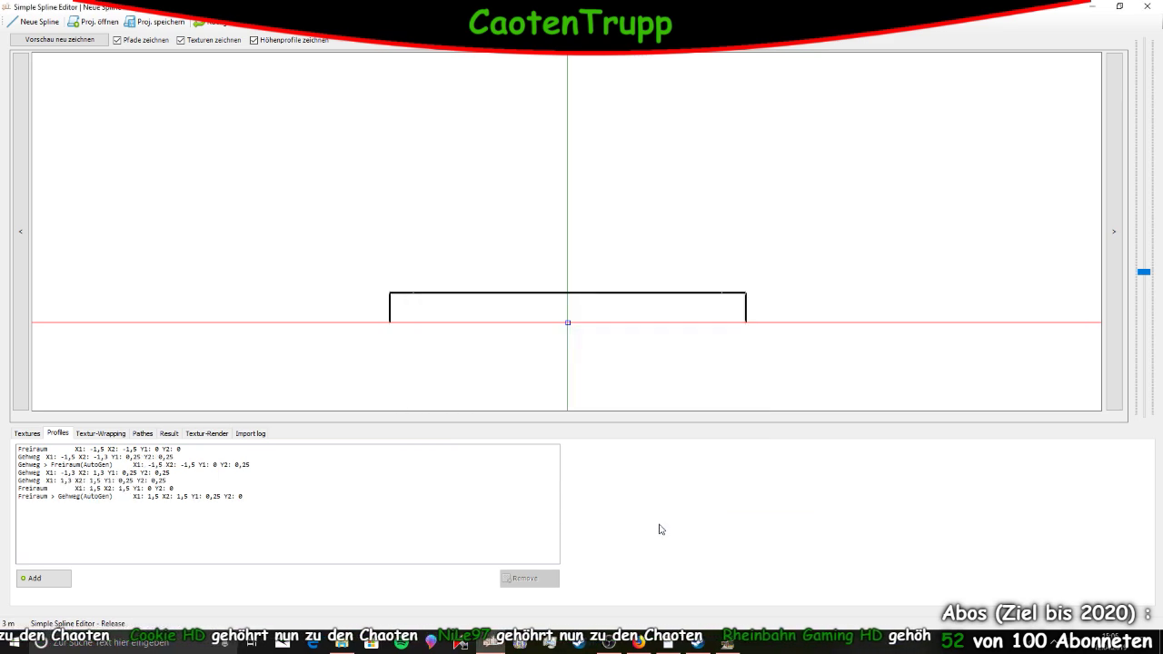
left_click(35, 20)
left_click(750, 110)
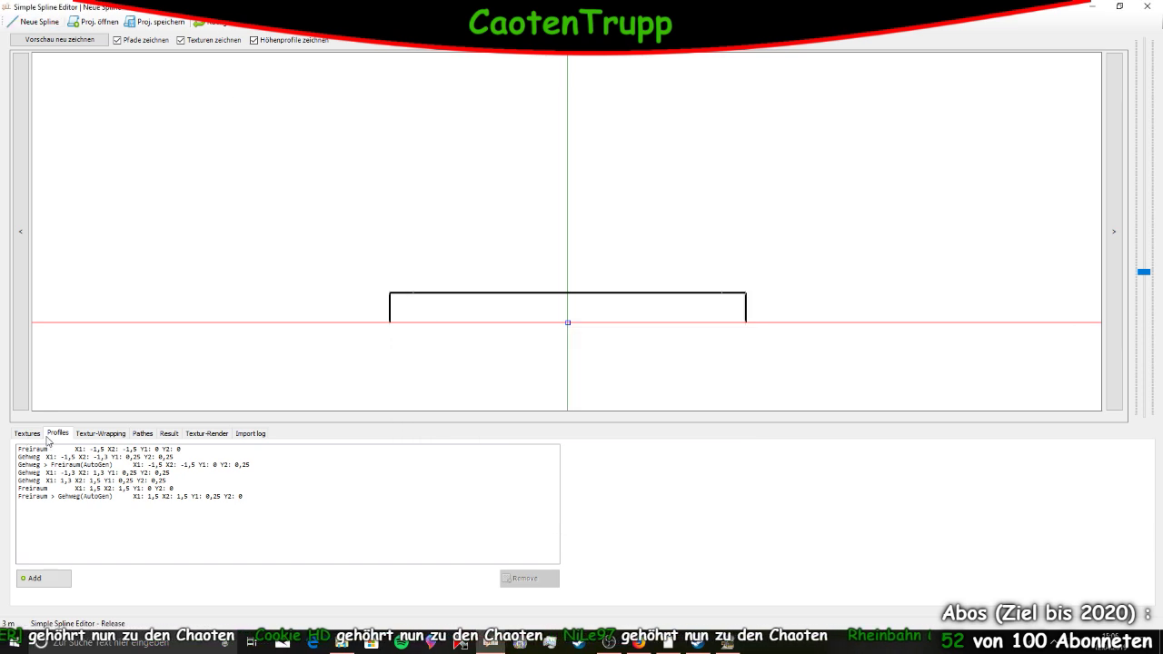
Start adding a texture and preview the asphalt textures, including Asphalt70 and Ausphalt_4, in the Cedric_Splines texture folder
left_click(29, 433)
left_click(52, 579)
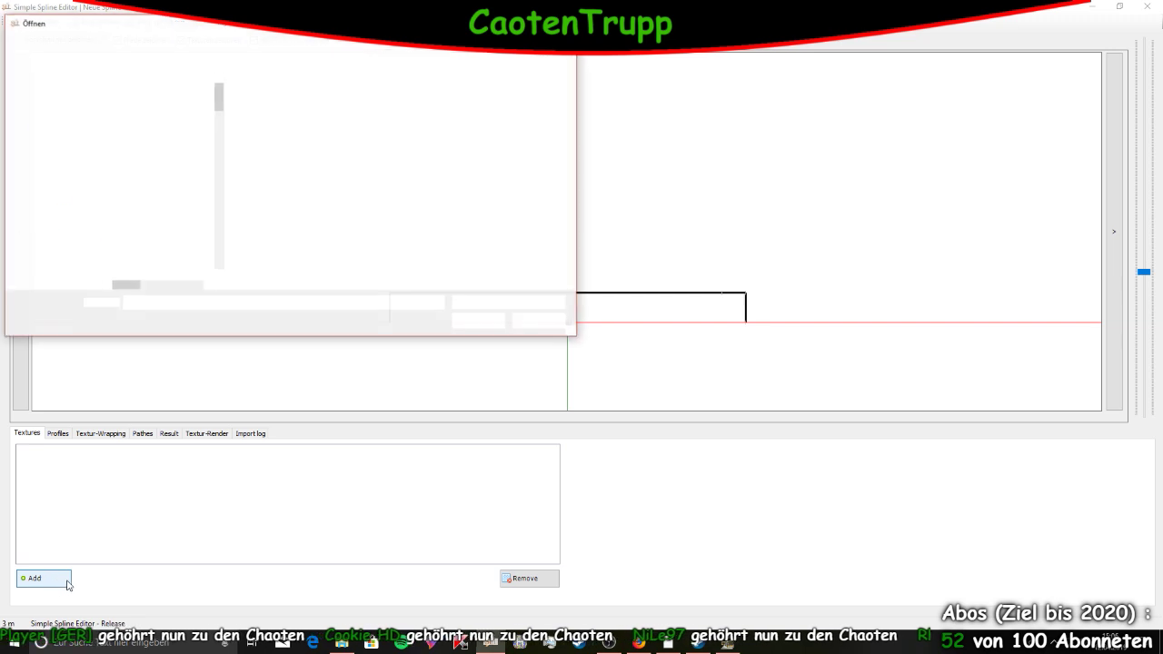
double_click(148, 98)
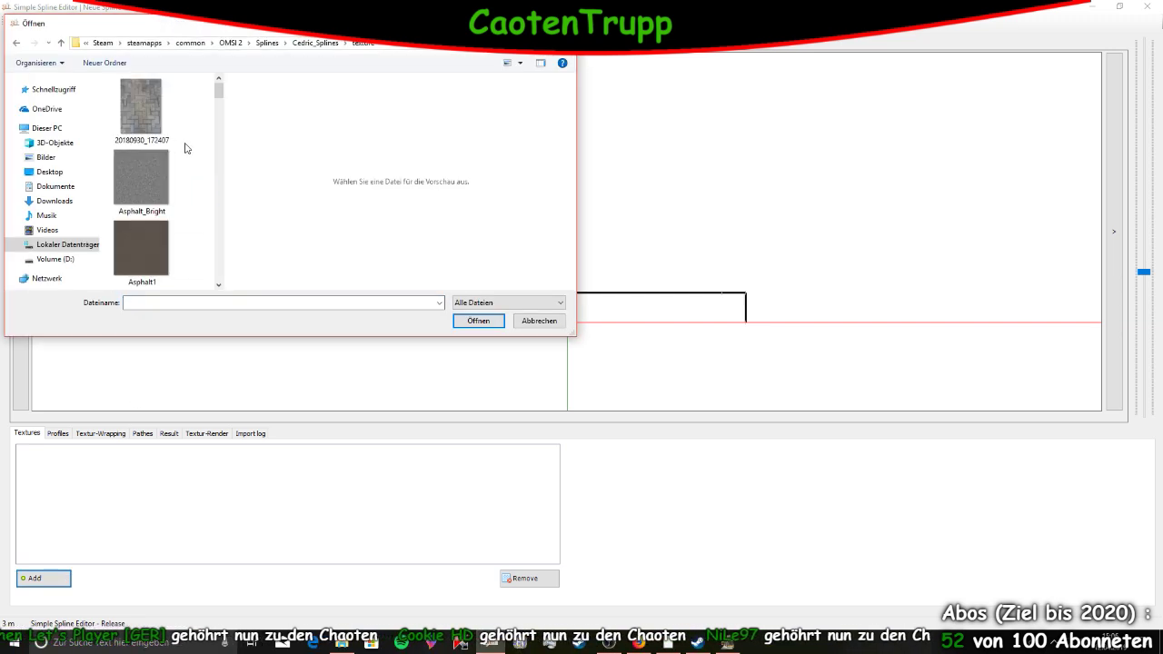
scroll(172, 152, "down", 2)
scroll(172, 152, "down", 2)
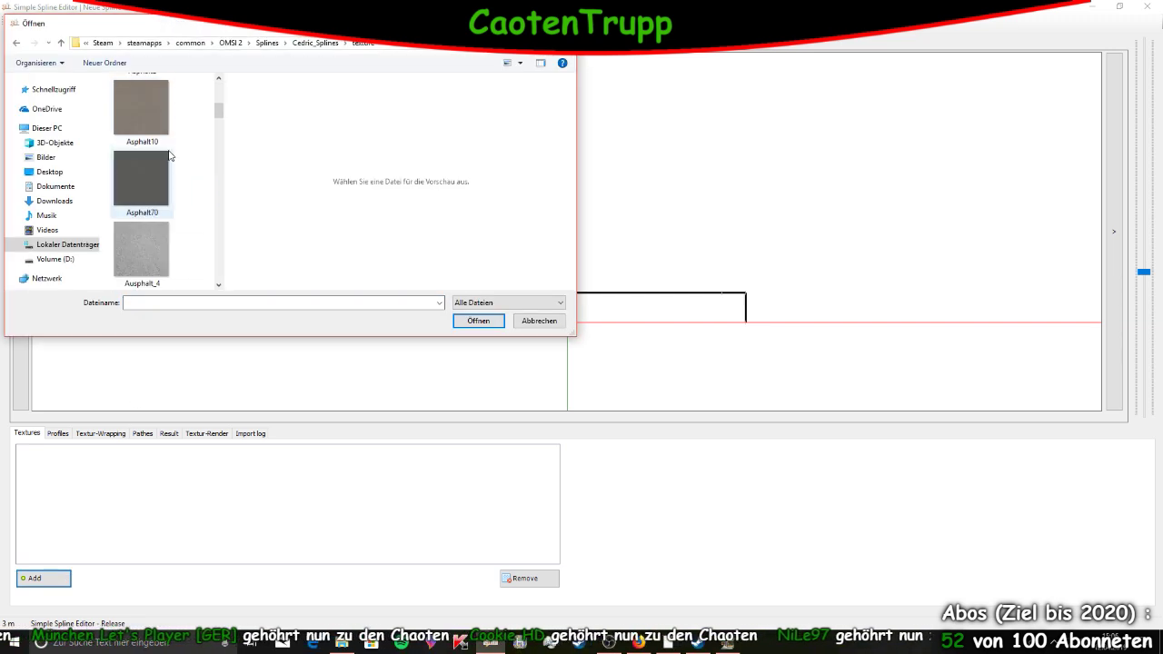
left_click(141, 109)
left_click(154, 184)
scroll(153, 183, "down", 1)
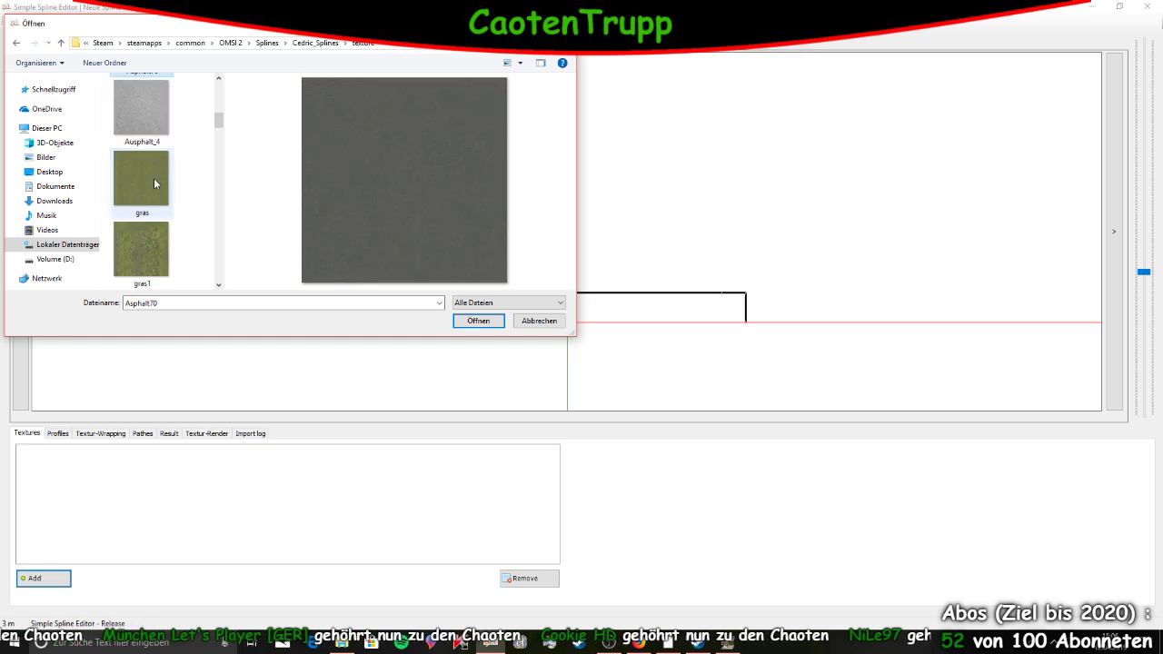
left_click(153, 132)
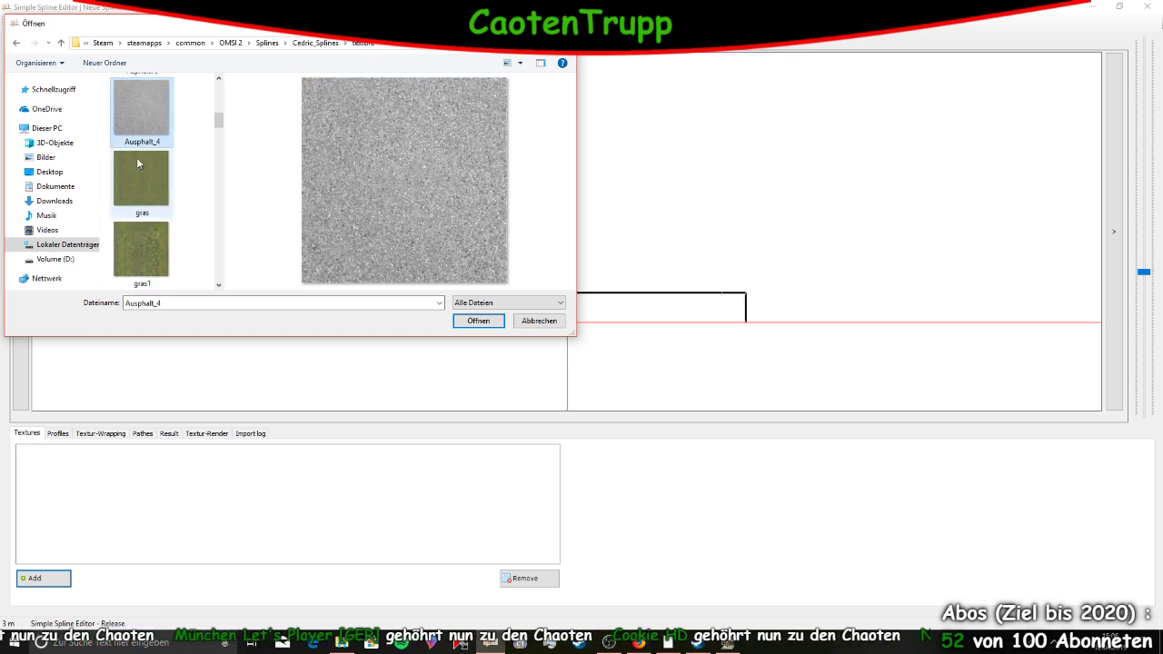
scroll(136, 157, "down", 4)
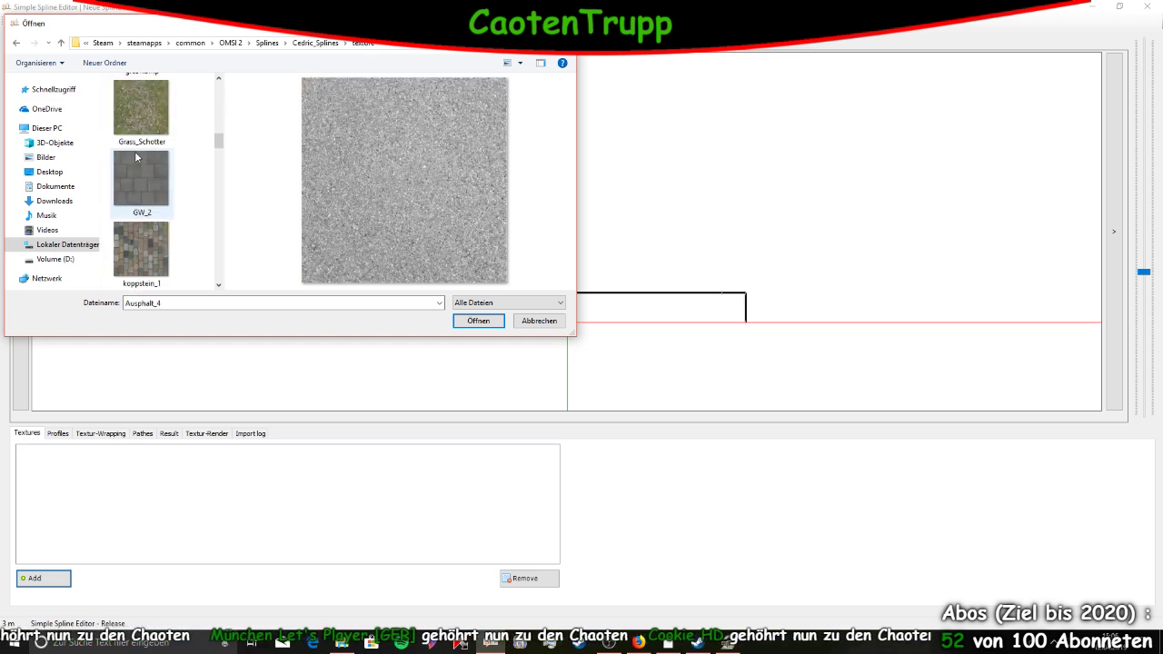
Examine the paving, gravel, road asphalt and concrete slab textures from koppstein_1 through str_betonplatten as candidates for the footpath
left_click(143, 229)
scroll(144, 229, "down", 1)
left_click(161, 196)
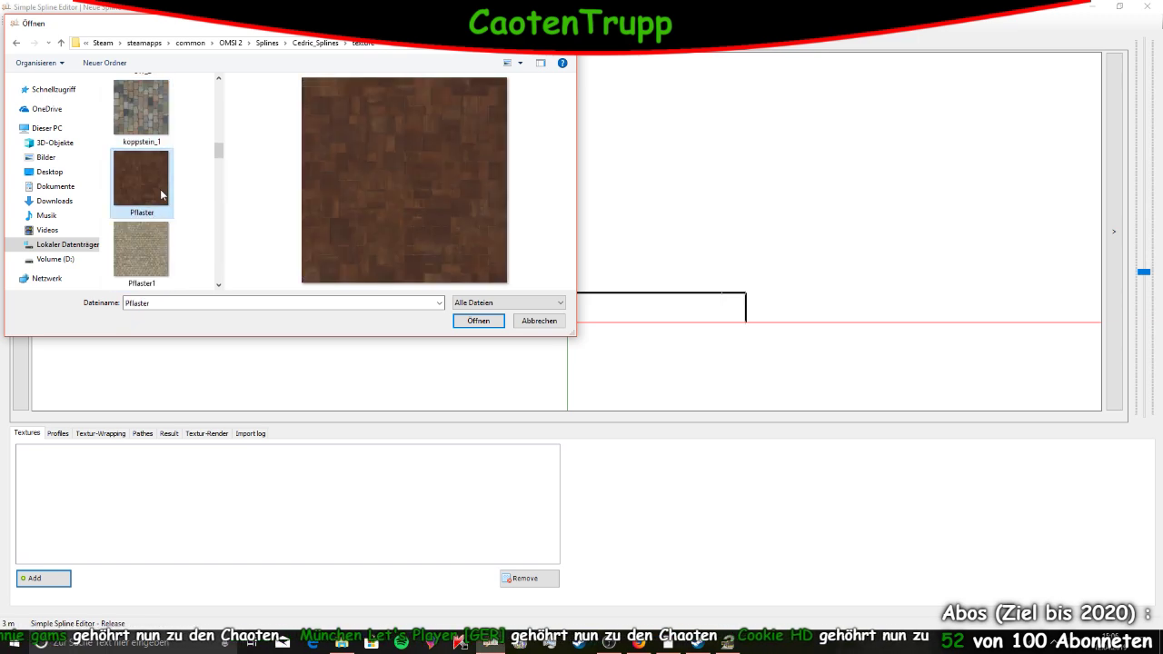
left_click(147, 252)
scroll(151, 238, "down", 3)
left_click(141, 109)
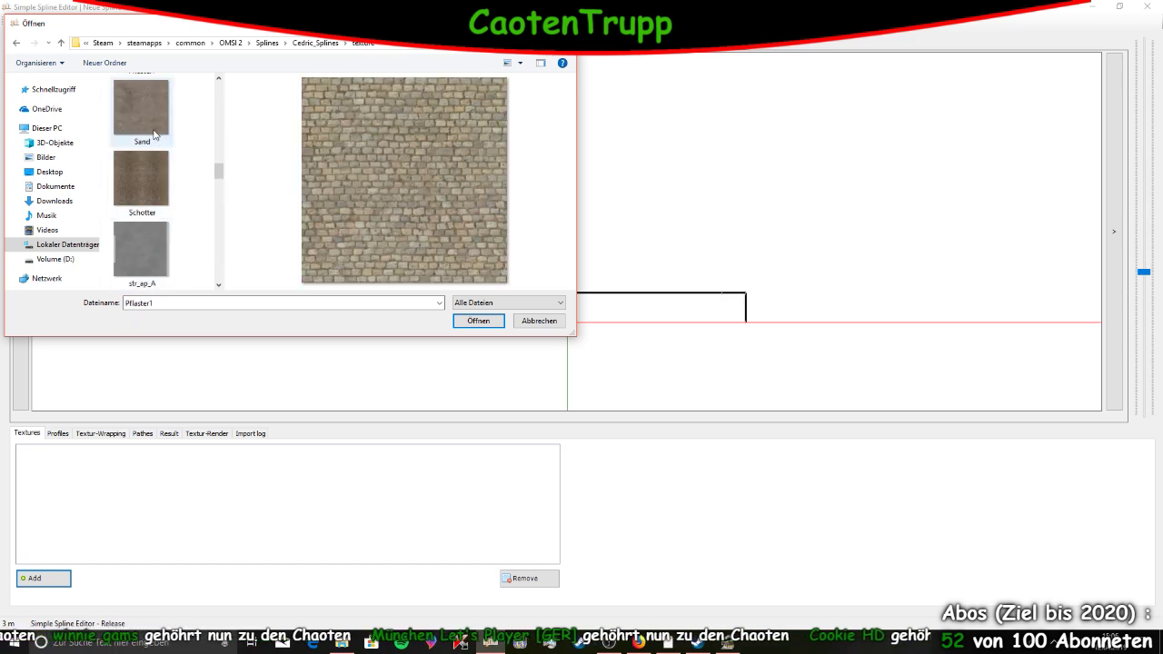
left_click(144, 182)
left_click(140, 227)
scroll(141, 222, "down", 4)
left_click(145, 196)
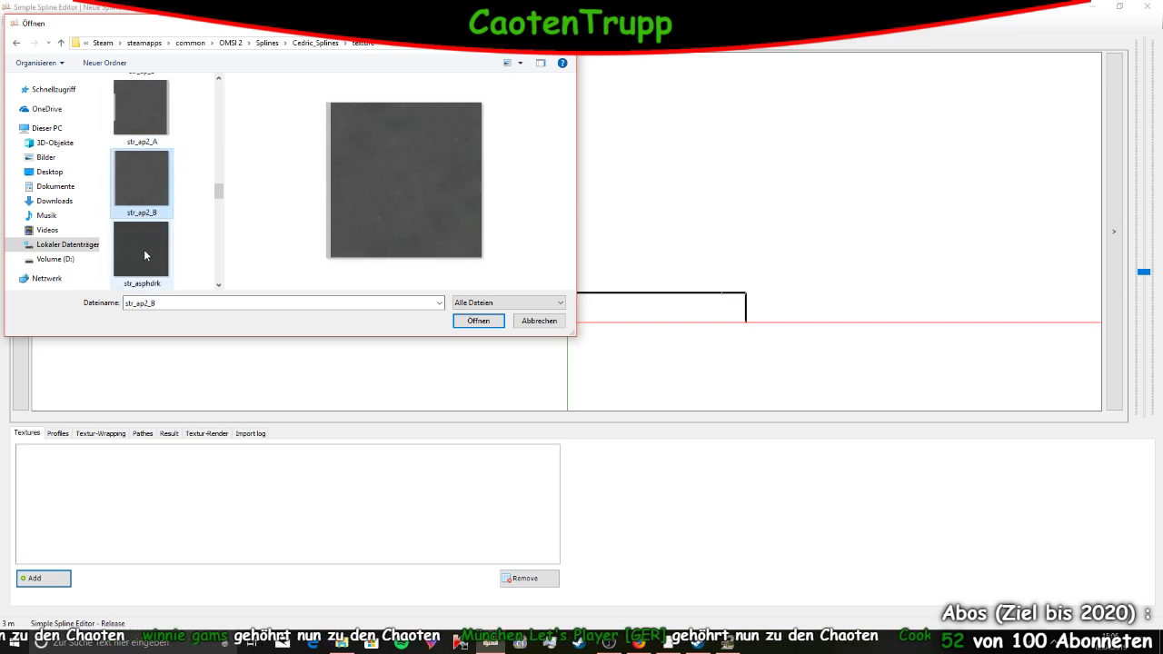
left_click(144, 249)
scroll(144, 246, "down", 2)
left_click(145, 180)
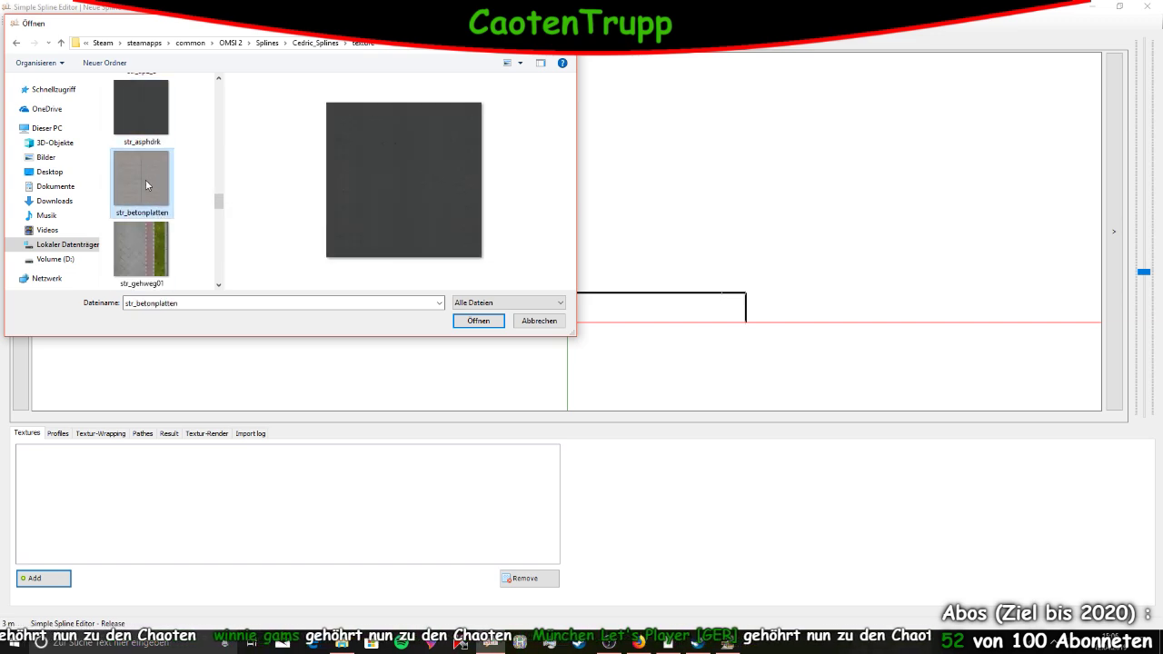
Preview the Wasser1, Wand and weg3 textures at the end of the Cedric_Splines texture folder
scroll(146, 180, "down", 5)
scroll(145, 185, "down", 2)
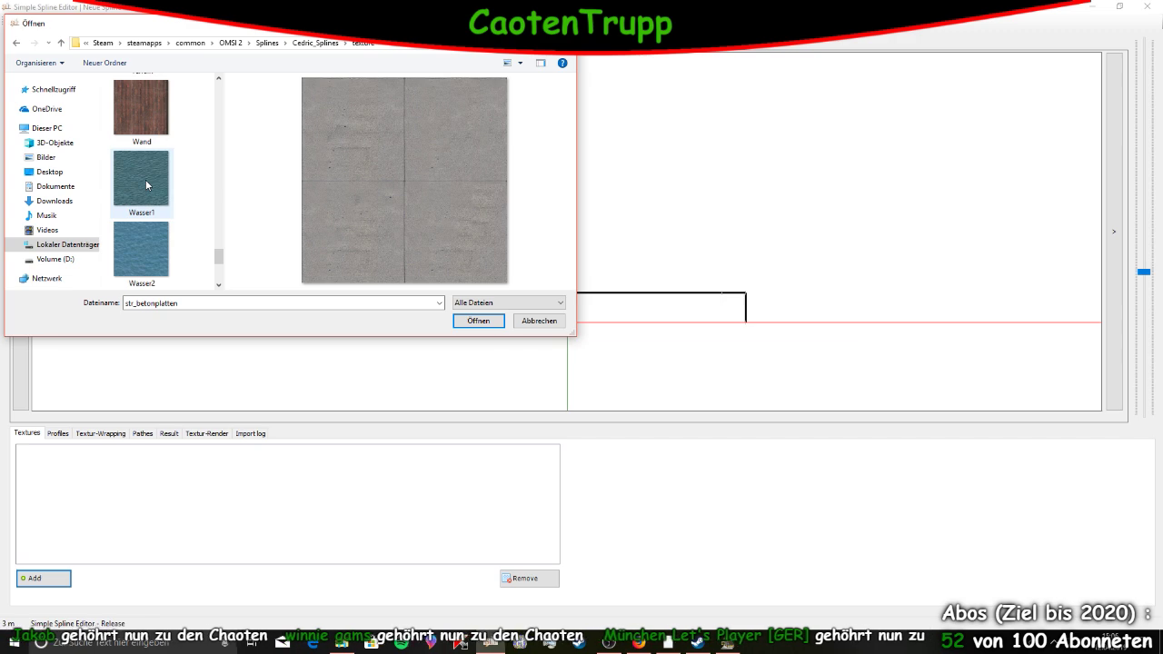
left_click(146, 179)
left_click(144, 118)
scroll(147, 167, "down", 3)
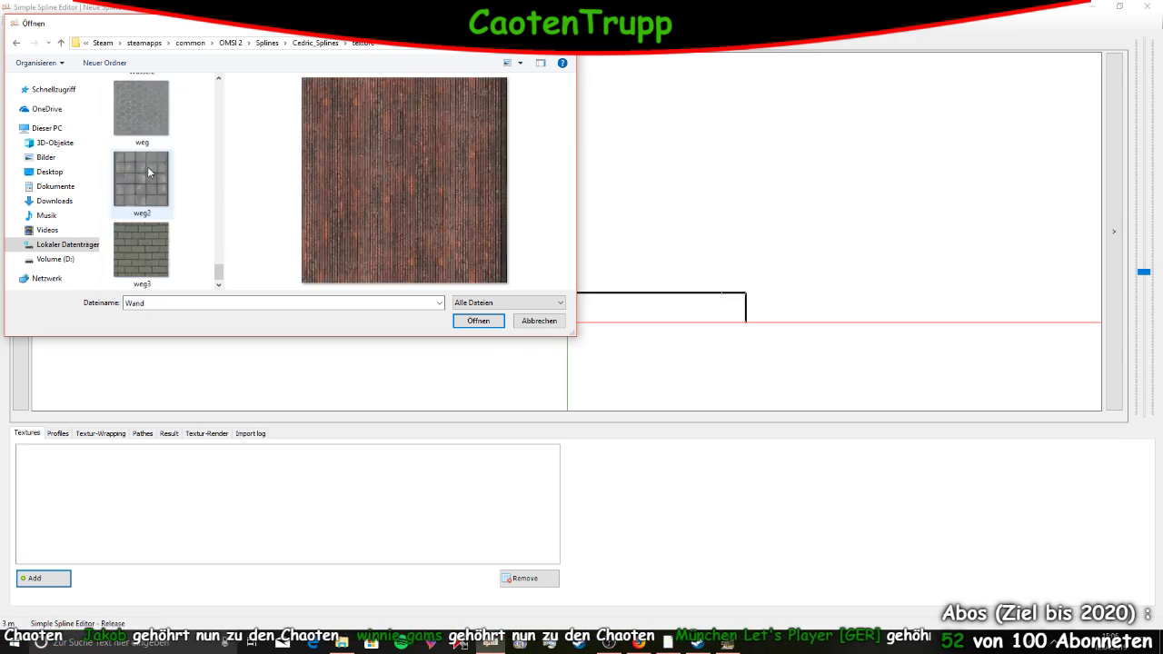
left_click(150, 245)
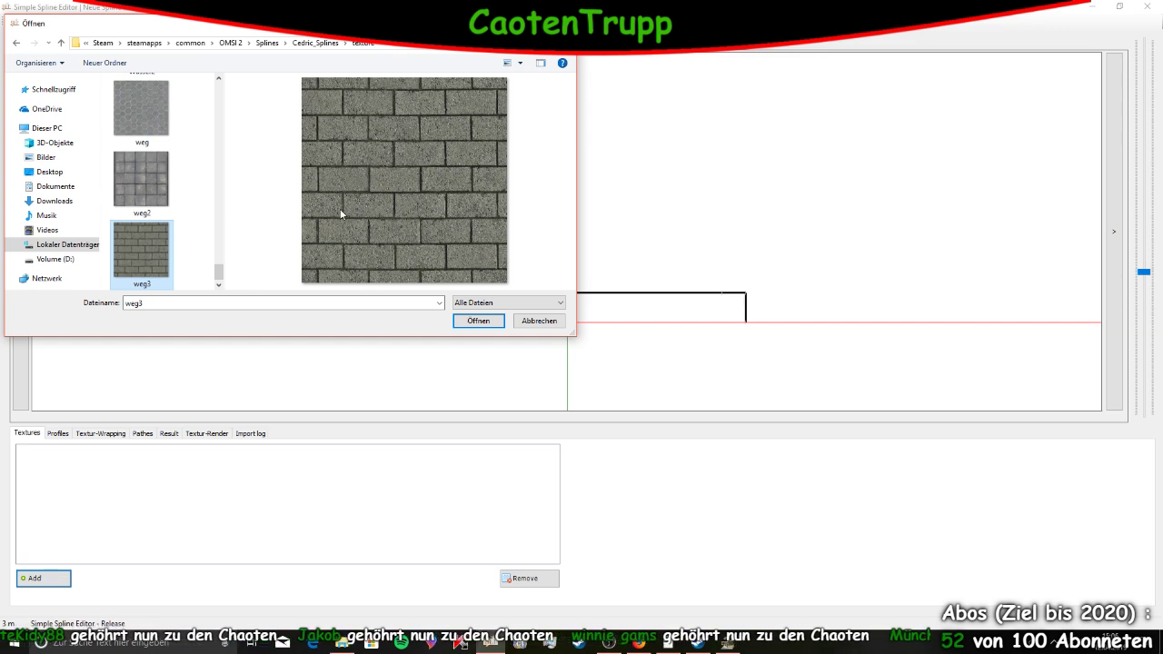
scroll(172, 197, "up", 5)
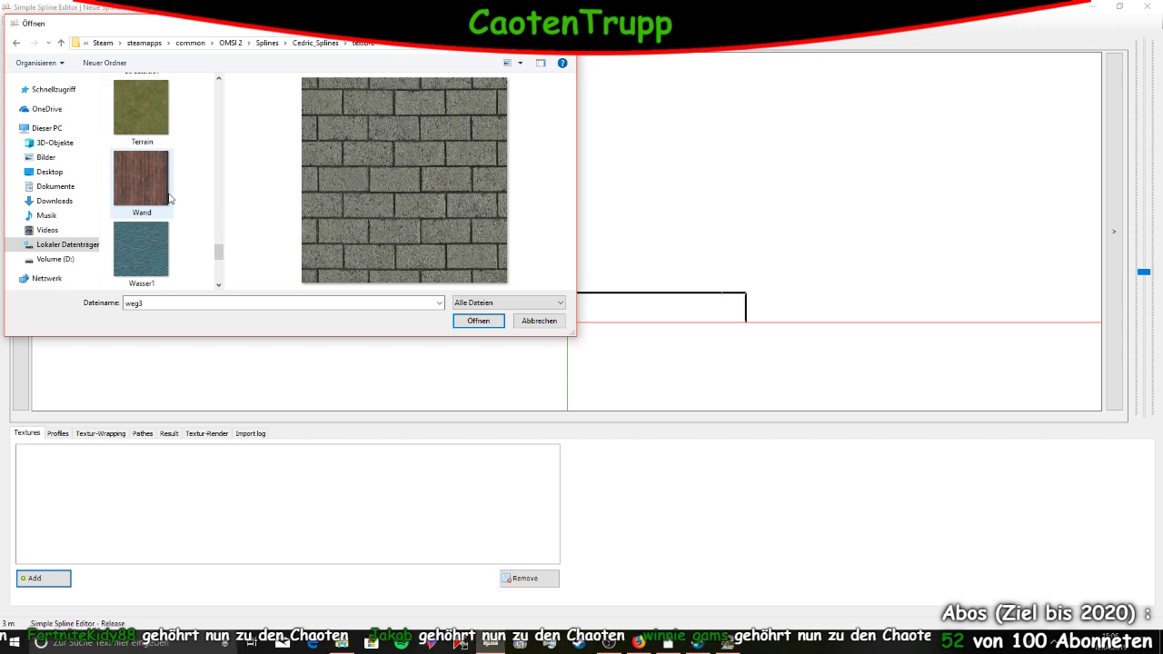
Browse to the Texture folder of Oberpfalz 3D's Bergheim splines and preview Asphalt70 and DDR_Asphalt_variety
left_click(268, 46)
scroll(136, 223, "down", 8)
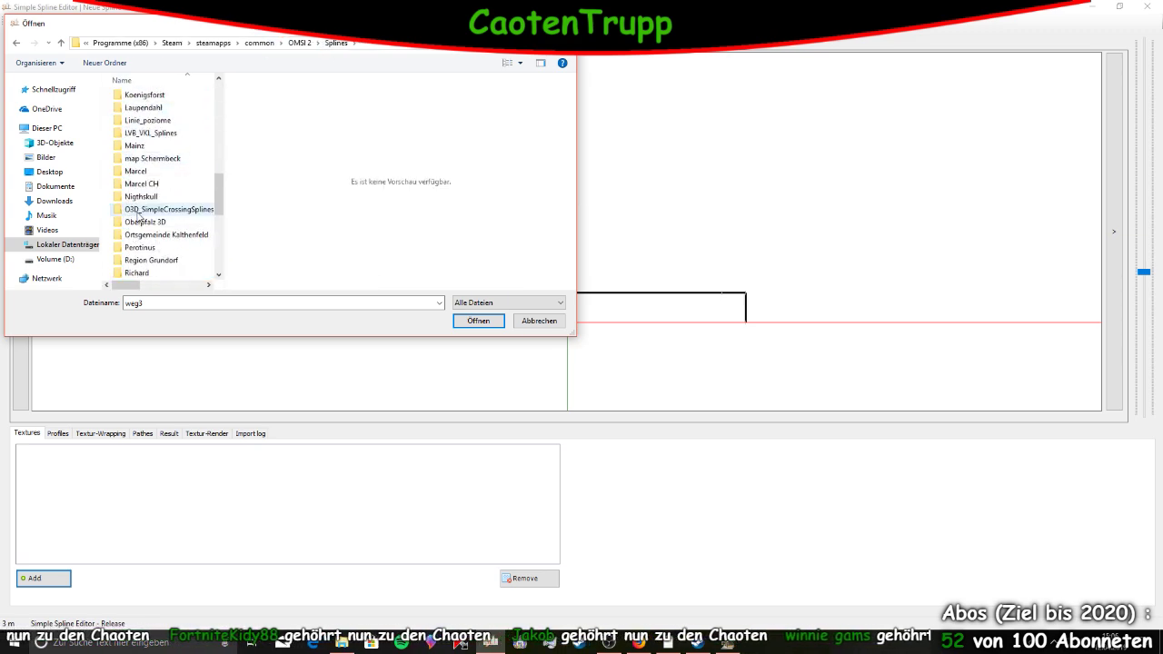
double_click(171, 173)
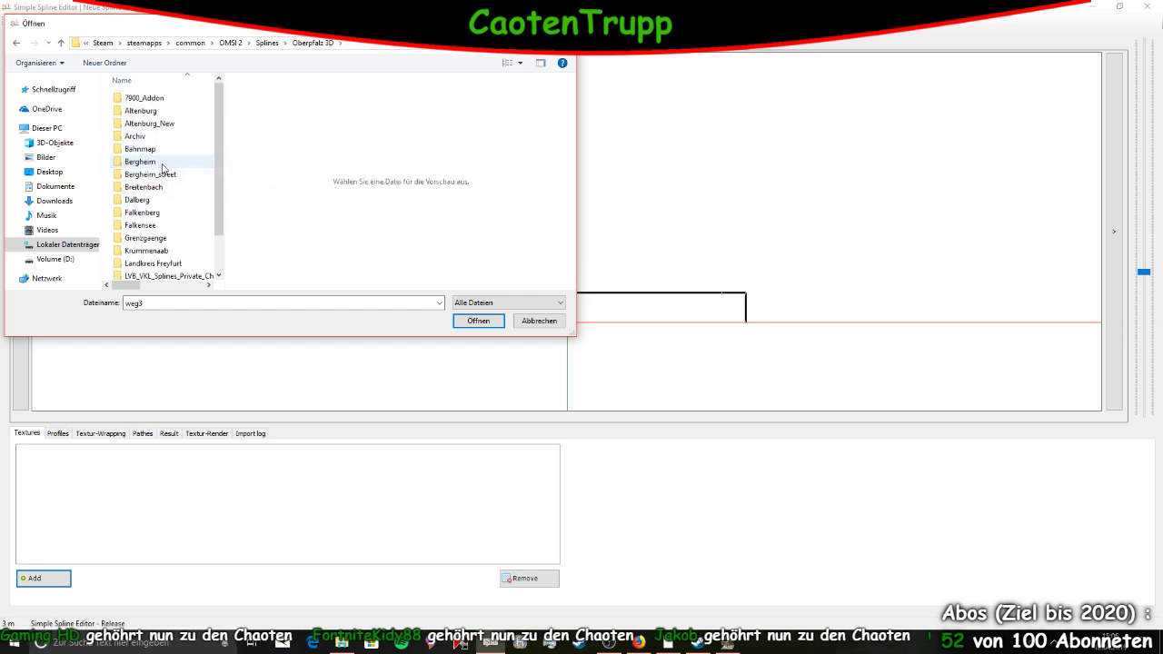
double_click(162, 161)
double_click(162, 100)
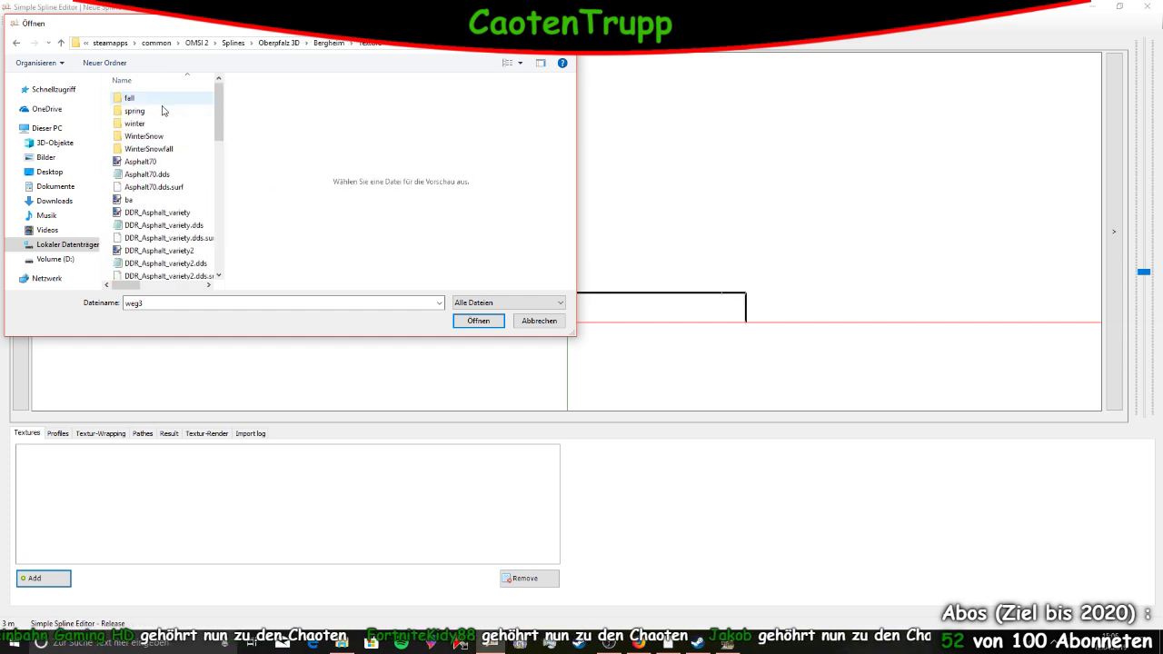
left_click(155, 161)
left_click(178, 214)
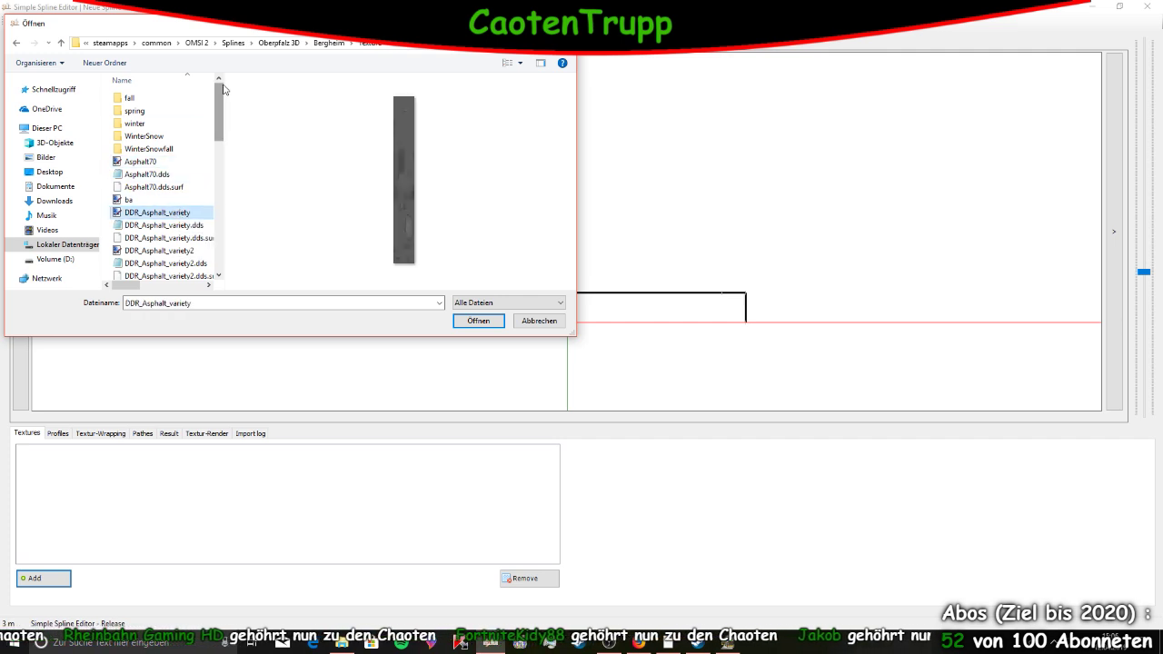
Browse to the Texture folder of Oberpfalz 3D's Dalberg splines and preview Asphalt20, Beton1, gw_citaro2 and str_side2
left_click(327, 43)
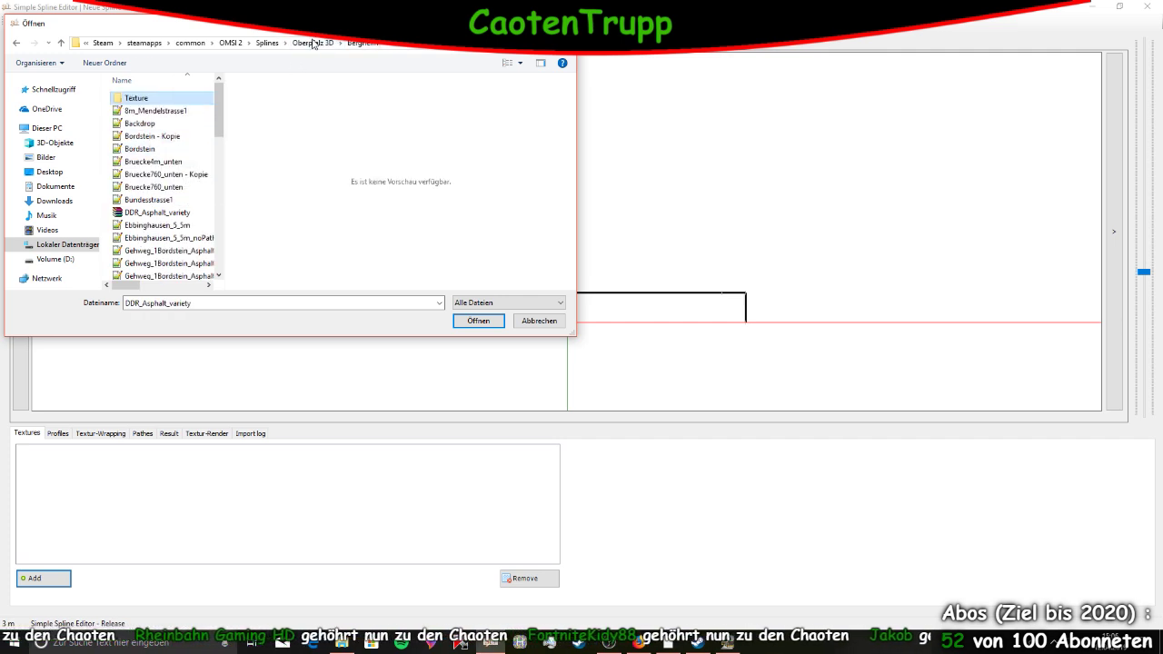
left_click(313, 43)
double_click(139, 199)
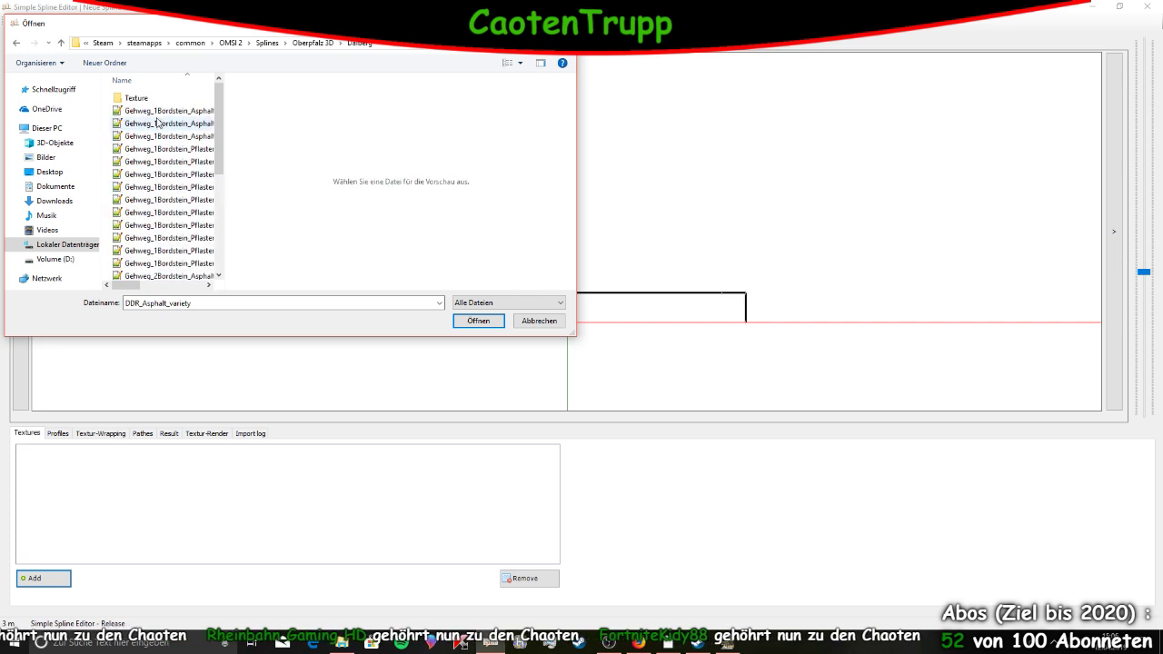
double_click(145, 97)
left_click(163, 148)
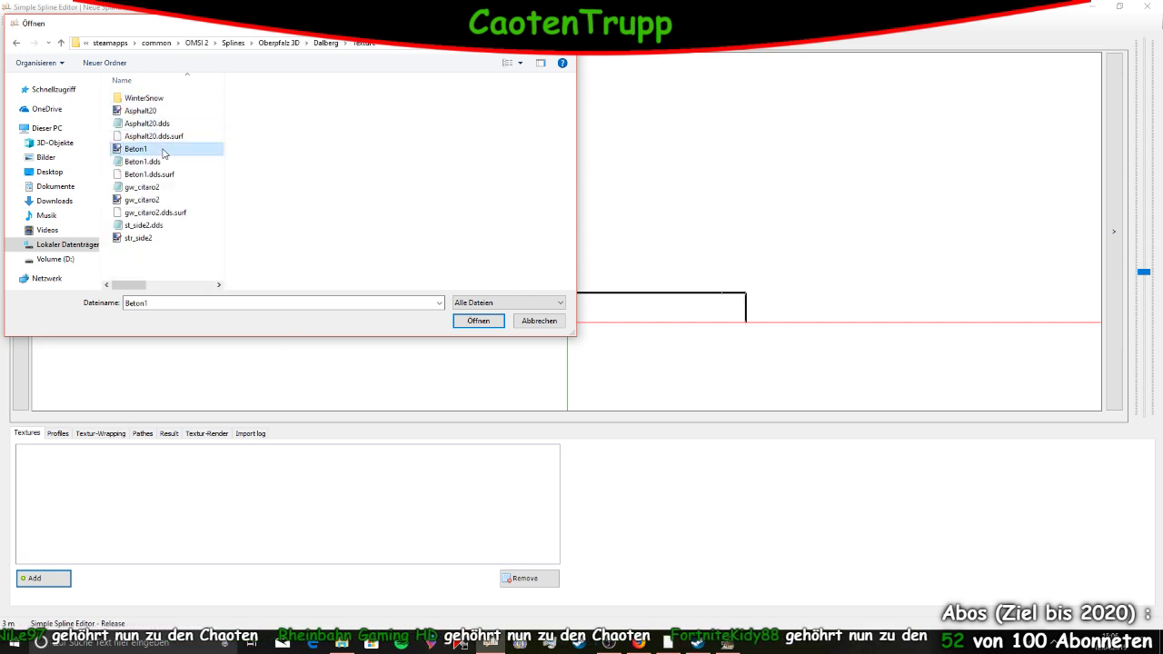
left_click(166, 112)
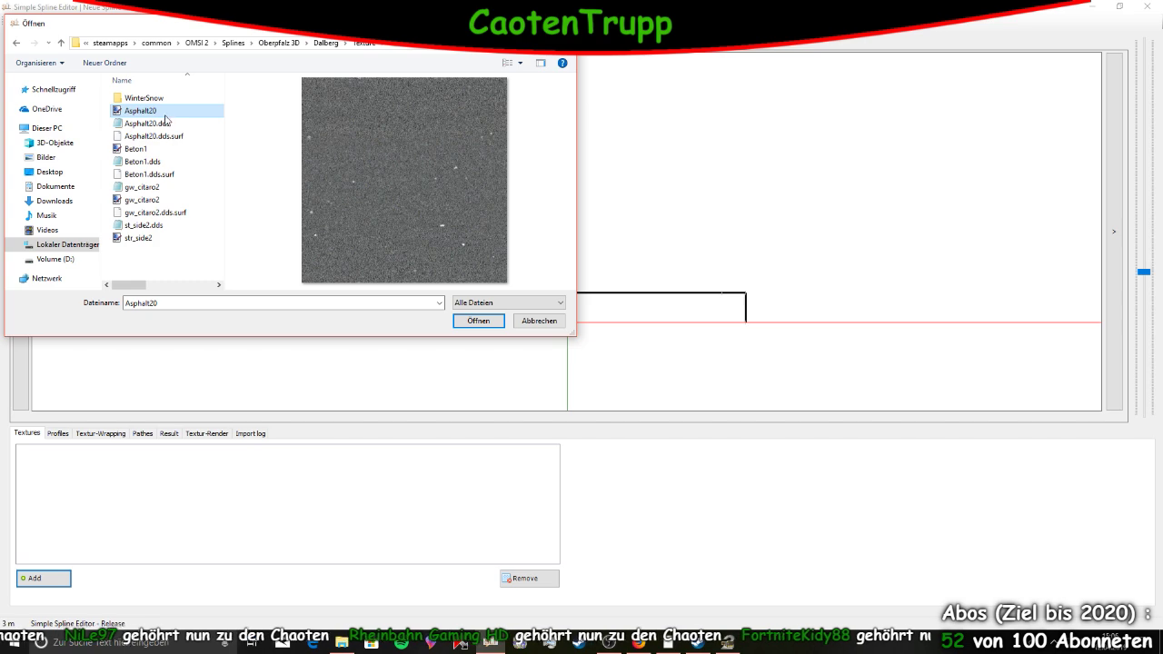
left_click(154, 150)
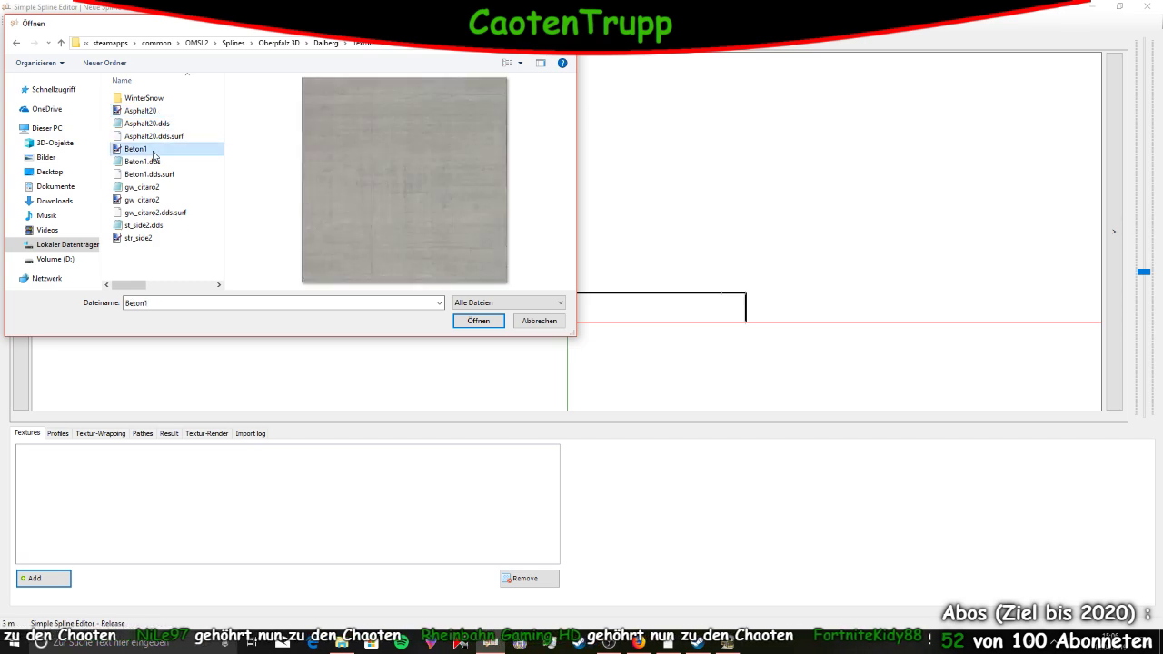
left_click(156, 200)
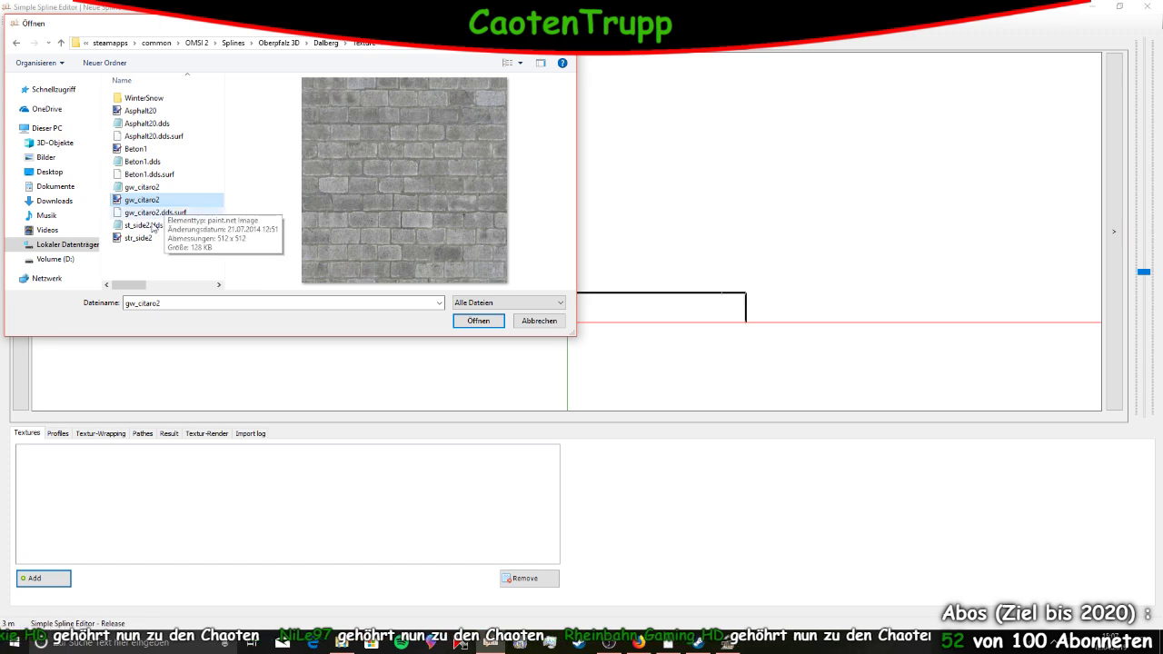
left_click(151, 239)
left_click(151, 199)
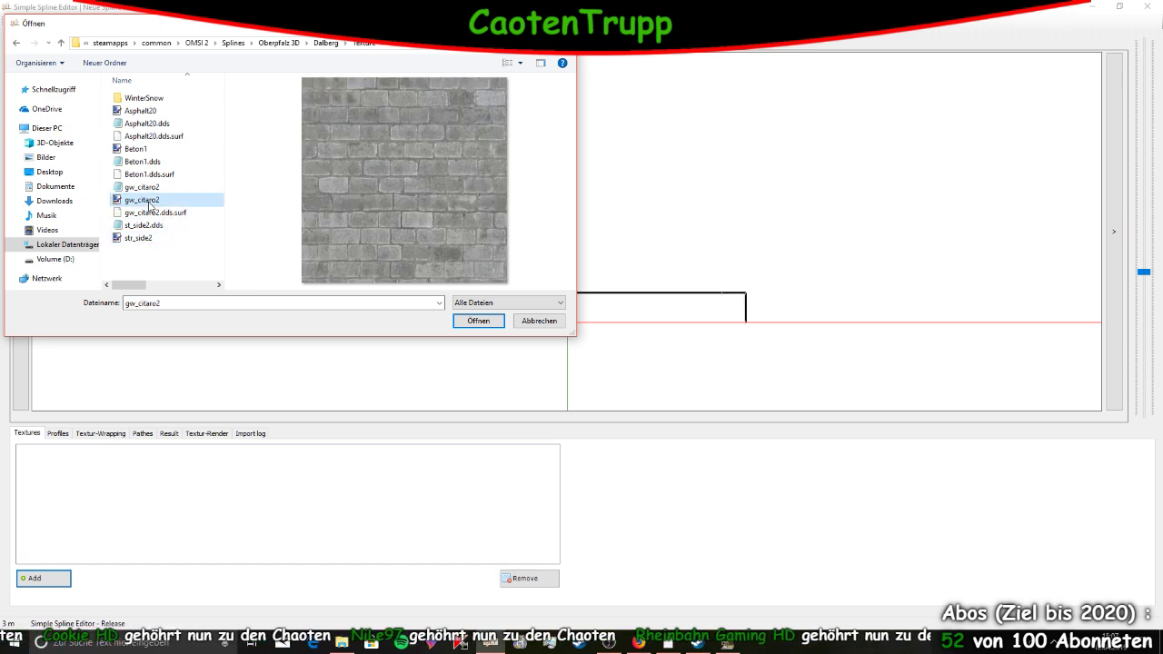
Compare the Beton1 and Asphalt20 textures in the Dalberg folder and add Beton1 to the spline's texture list
left_click(141, 150)
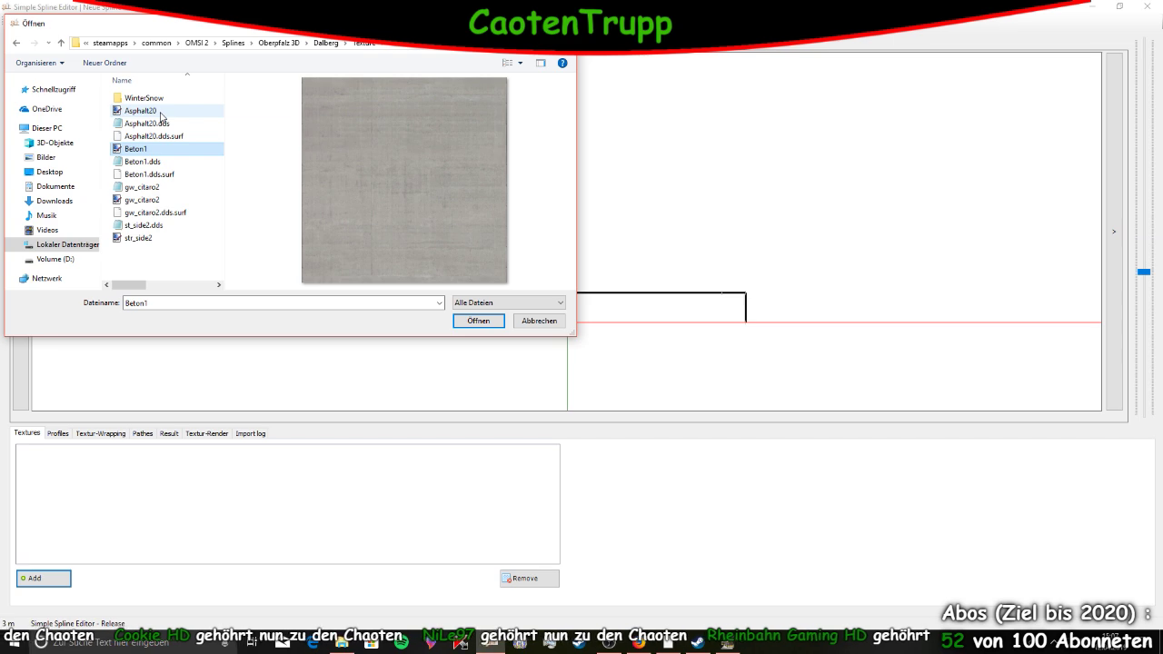
left_click(160, 113)
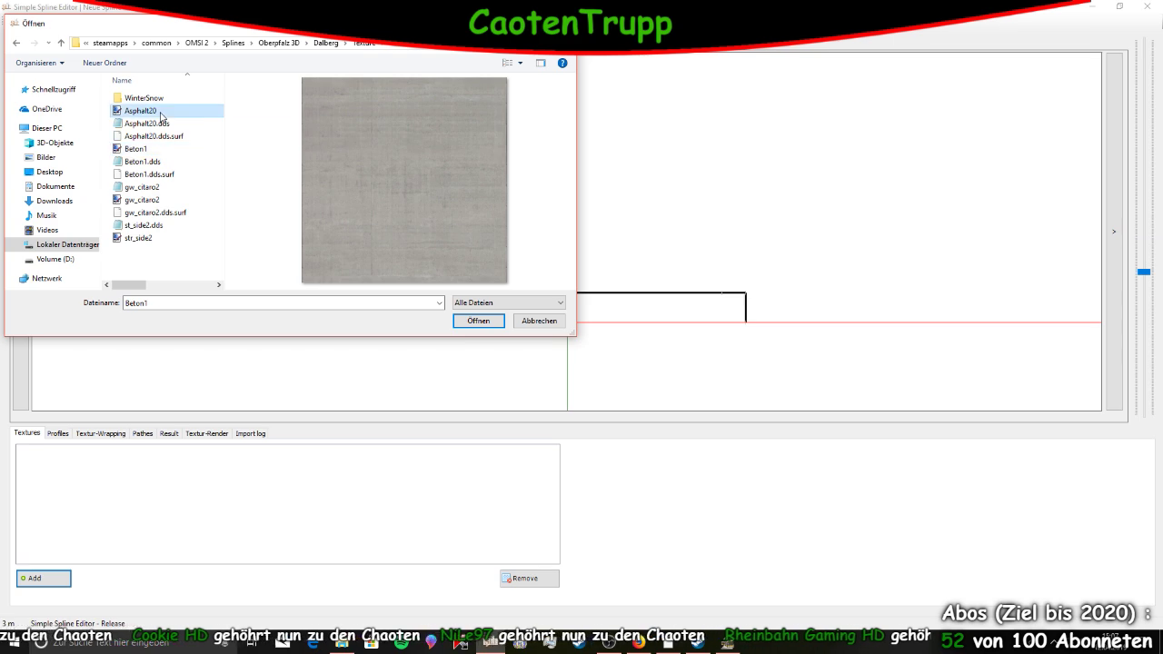
left_click(156, 151)
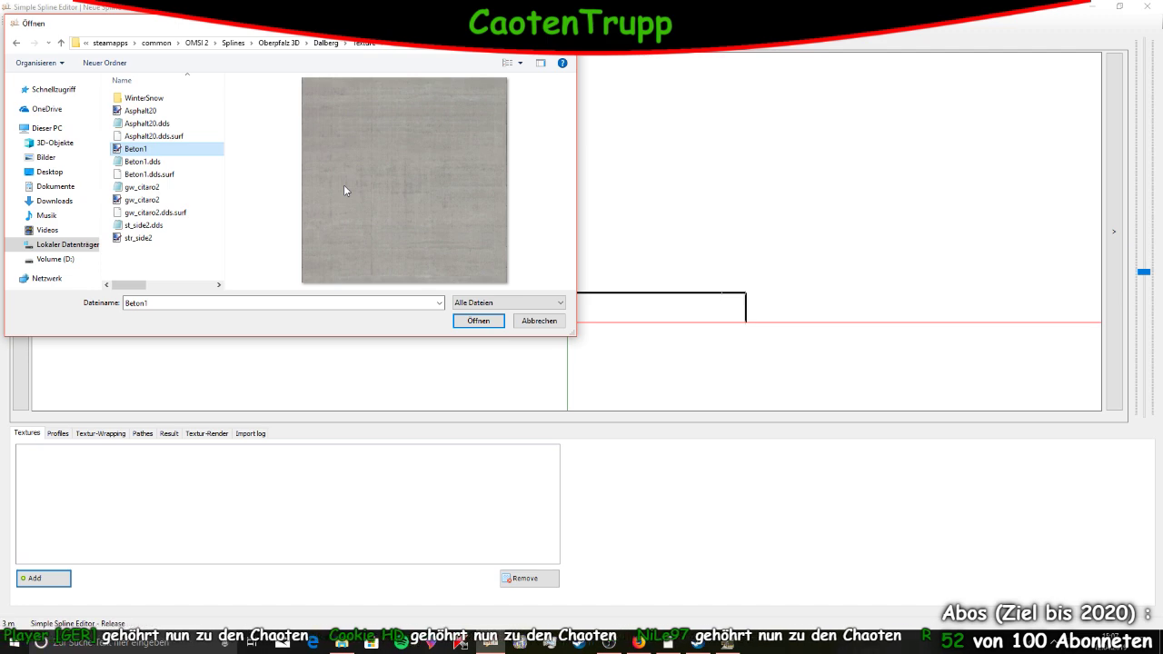
left_click(173, 112)
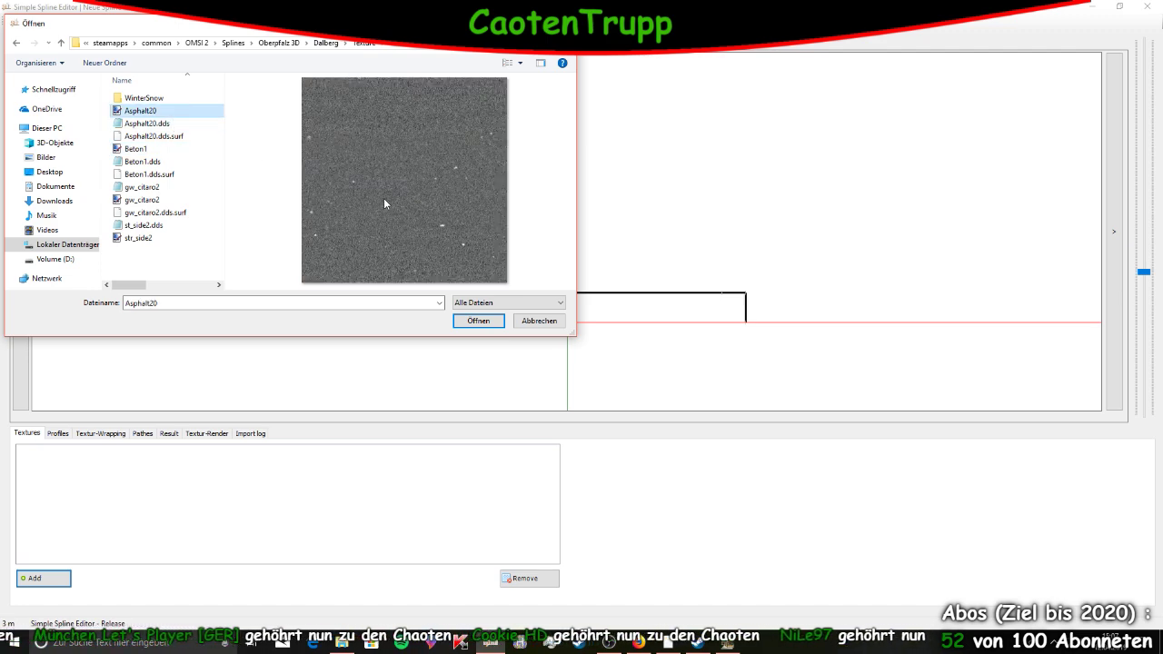
left_click(217, 161)
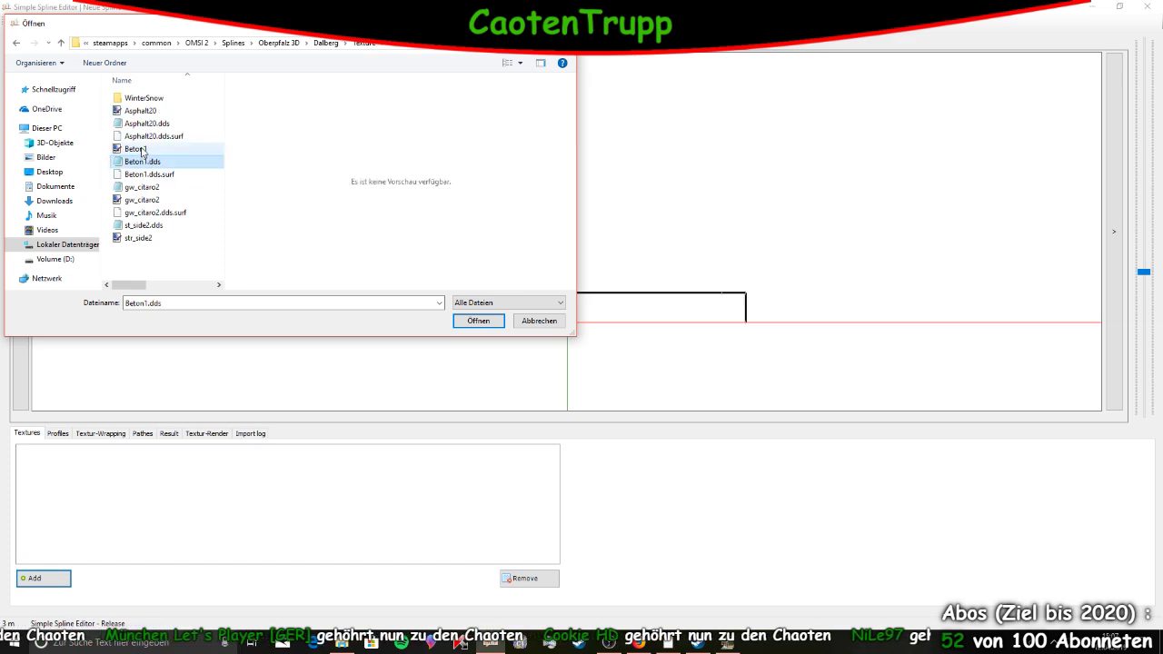
left_click(182, 148)
left_click(479, 322)
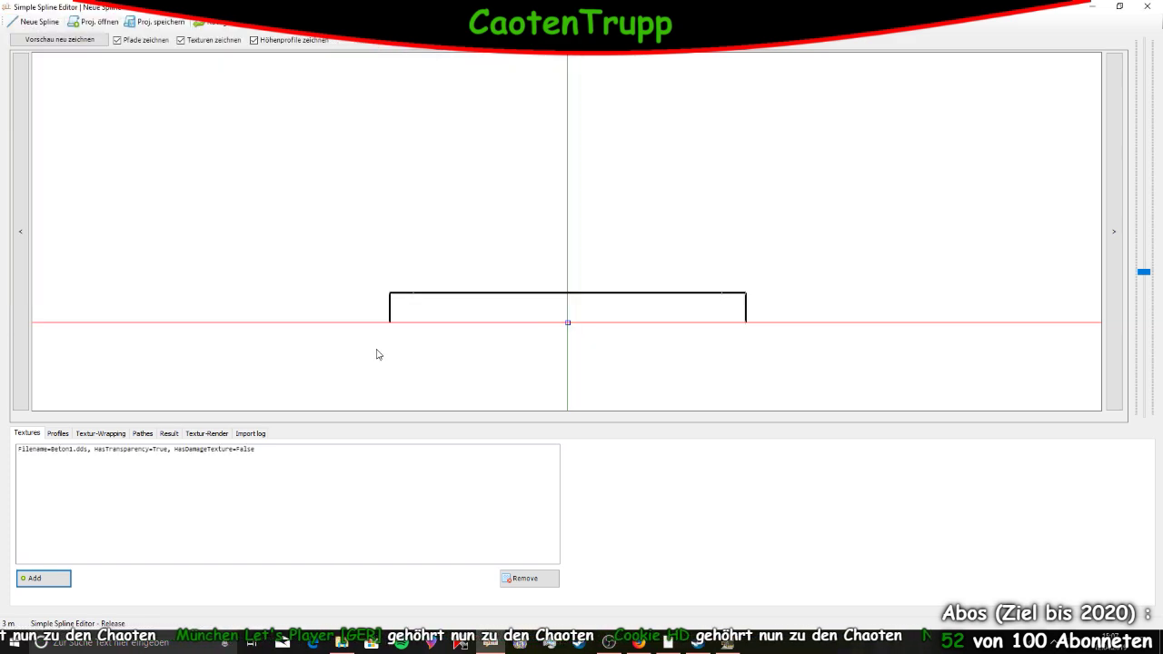
Start adding another texture and browse to the texture folder of Cedric_Splines
left_click(56, 577)
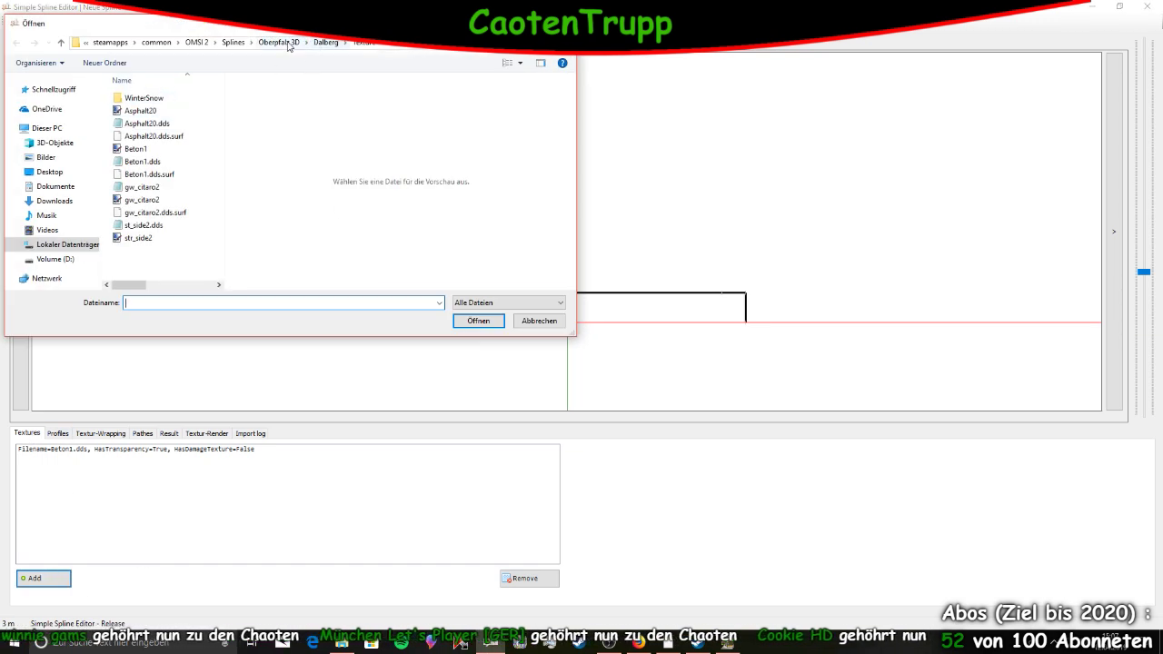
left_click(286, 43)
left_click(285, 44)
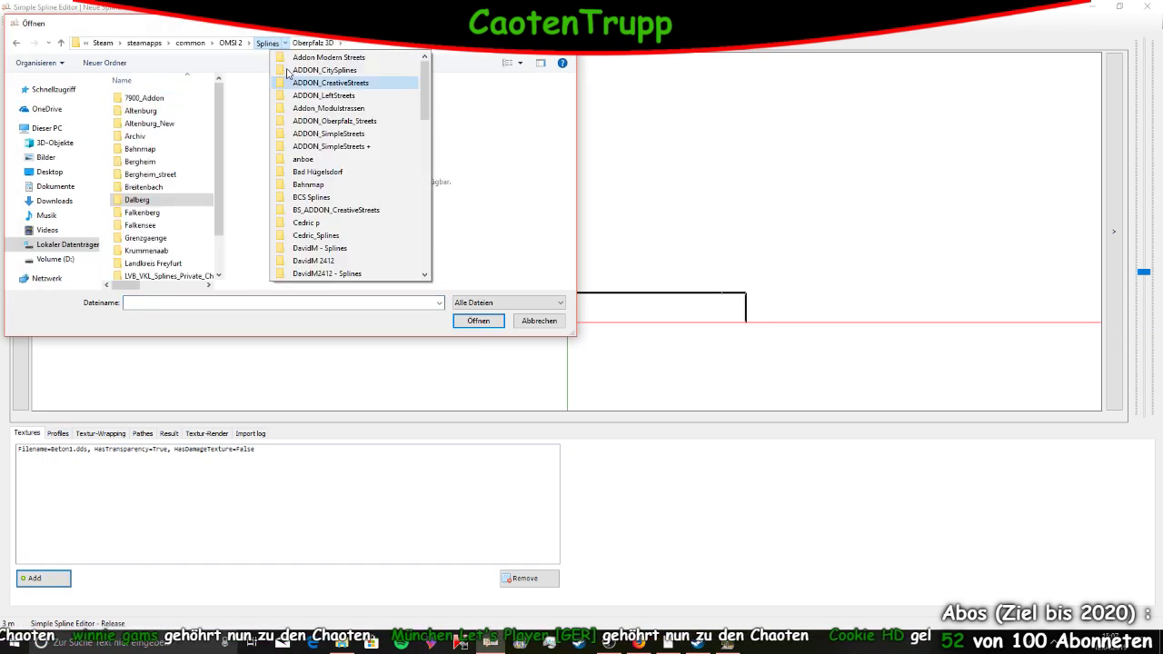
left_click(316, 235)
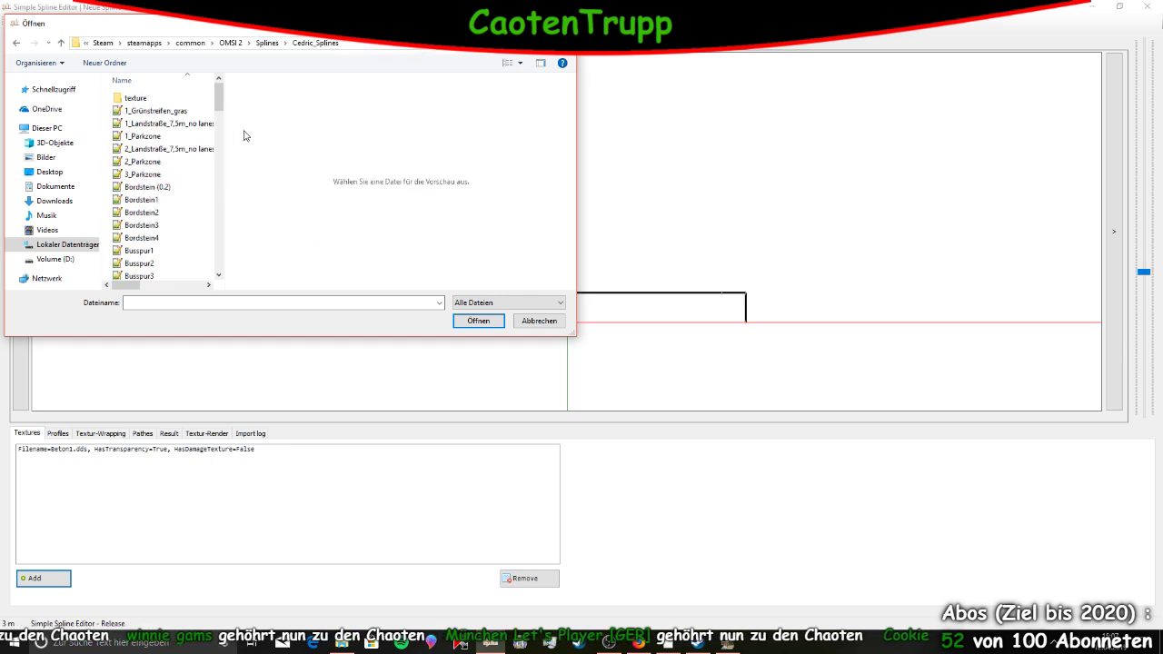
double_click(155, 99)
scroll(155, 180, "down", 10)
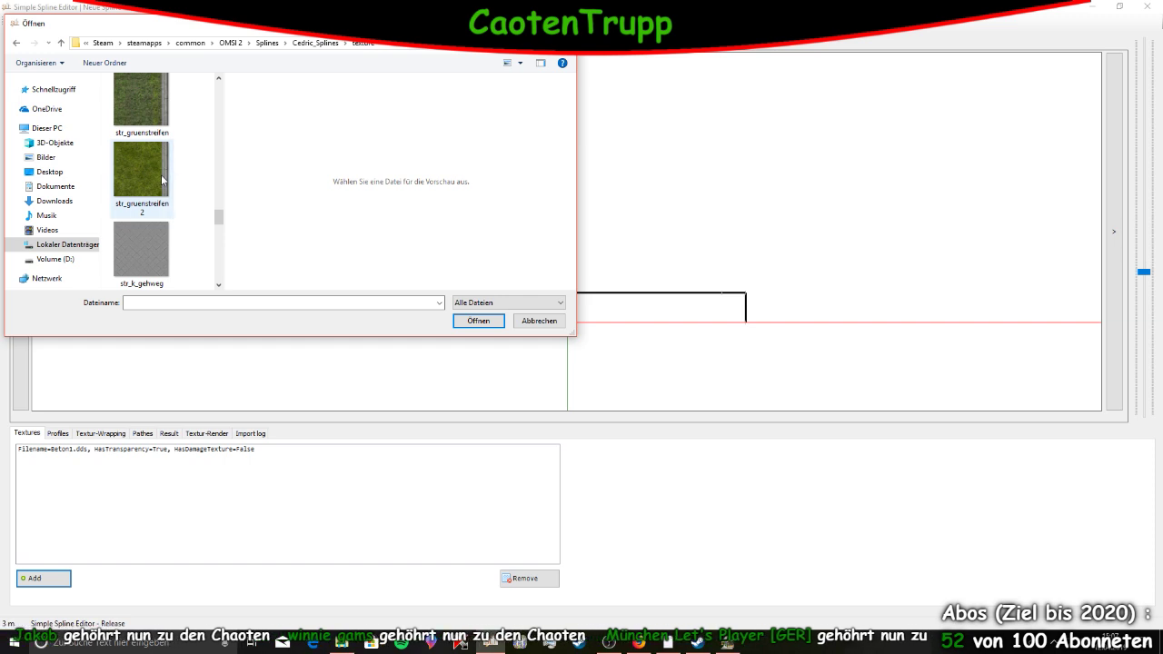
Preview str_gruenstreifen2 and str_side1 in the Cedric_Splines texture folder and add str_side1 to the spline's texture list
left_click(162, 180)
scroll(156, 175, "down", 4)
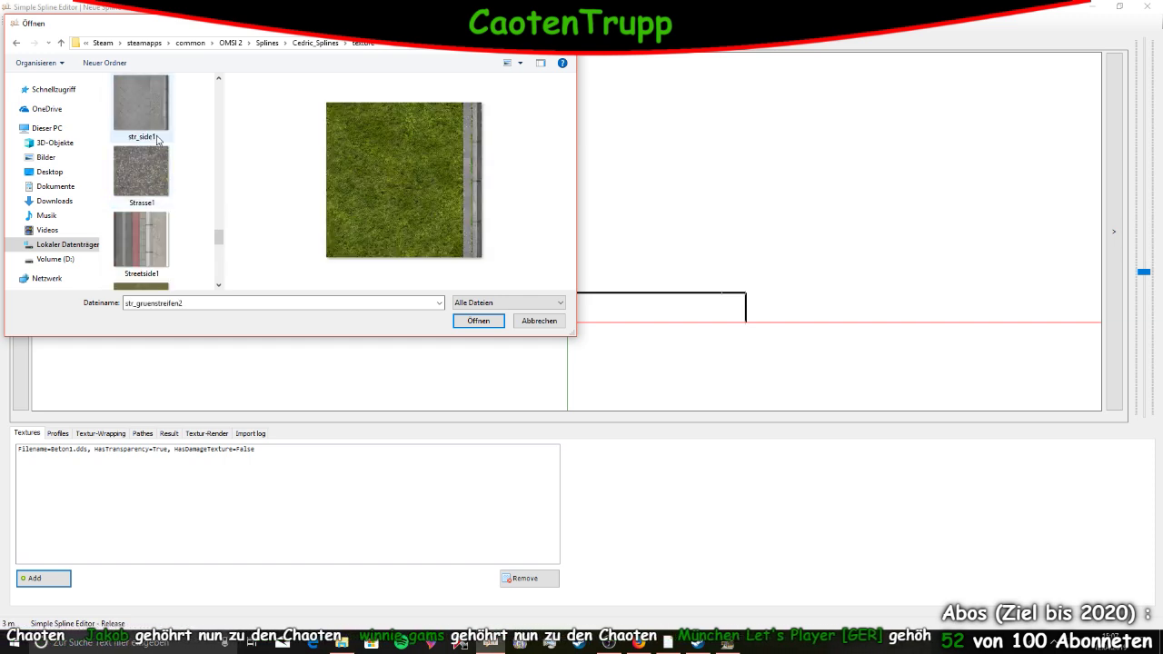
left_click(157, 139)
scroll(153, 155, "up", 4)
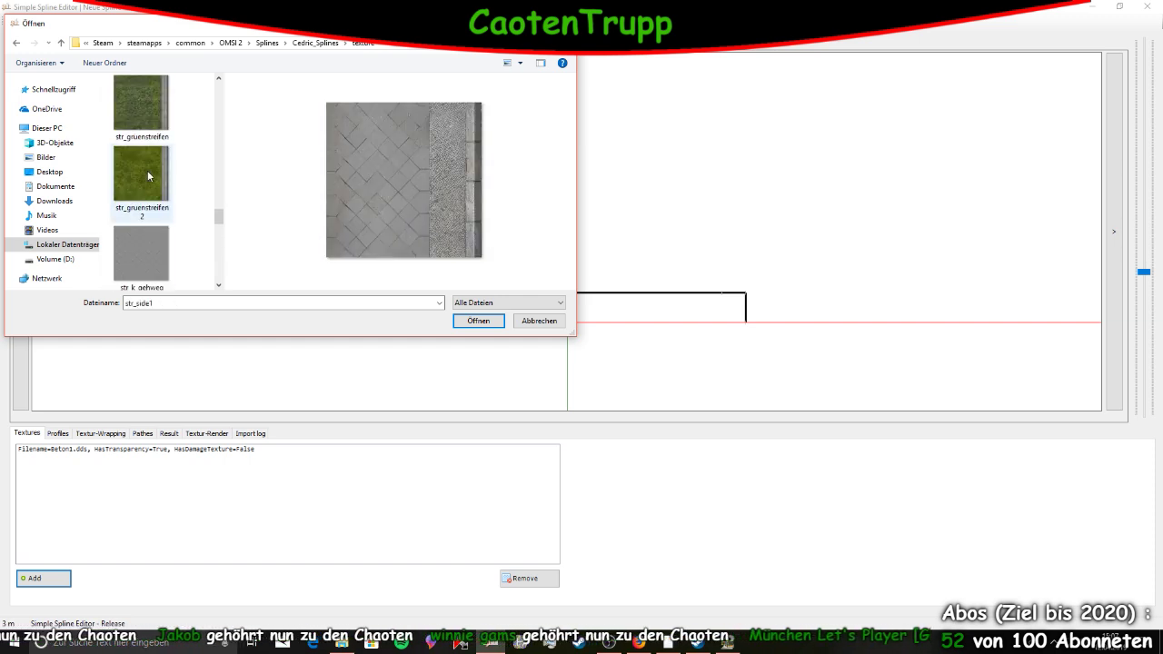
left_click(148, 177)
scroll(144, 242, "down", 2)
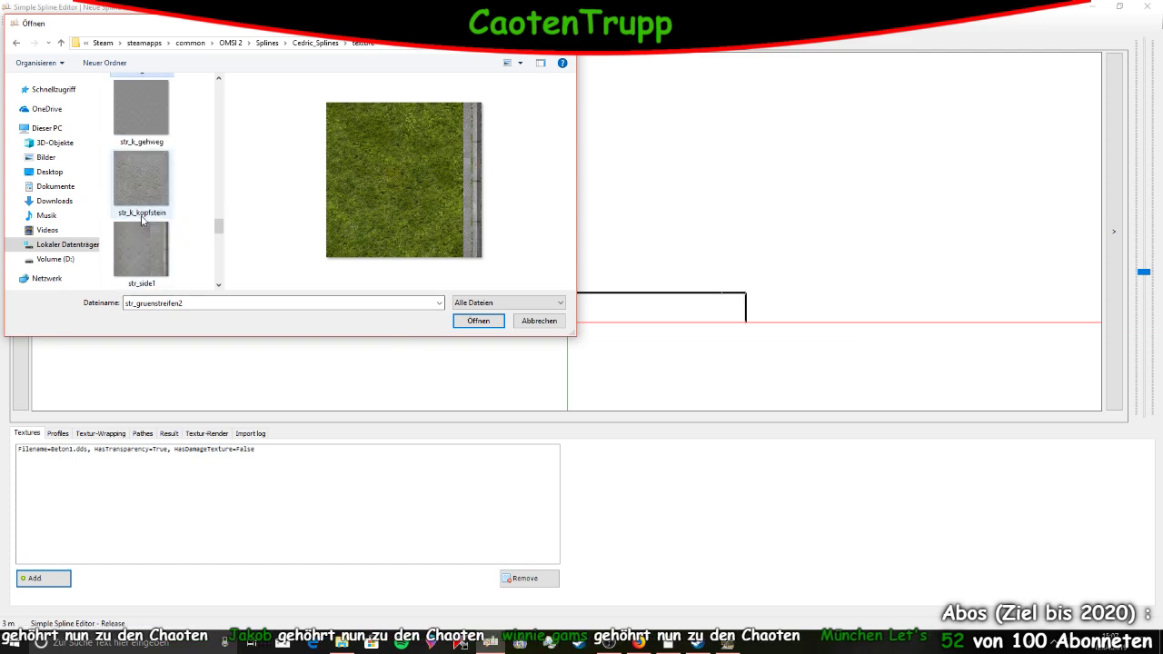
left_click(141, 250)
left_click(479, 321)
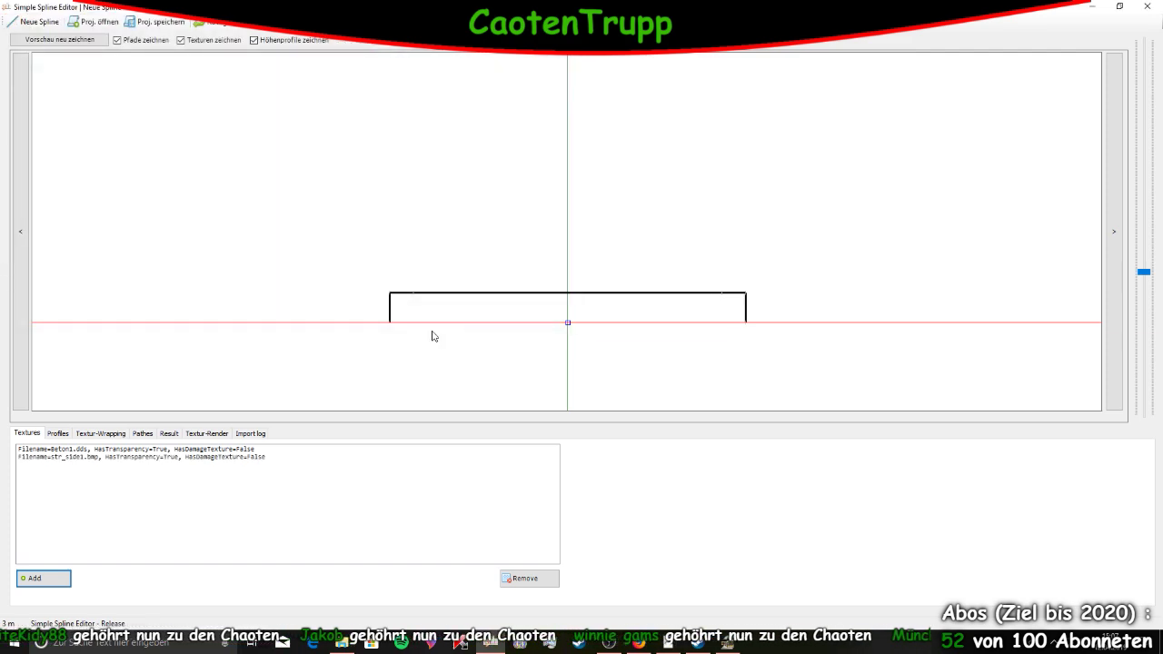
Wrap the full width of Beton1.dds, 0 to 1, onto the middle Gehweg profile from X -1.3 to 1.3 at height 0.25
left_click(102, 433)
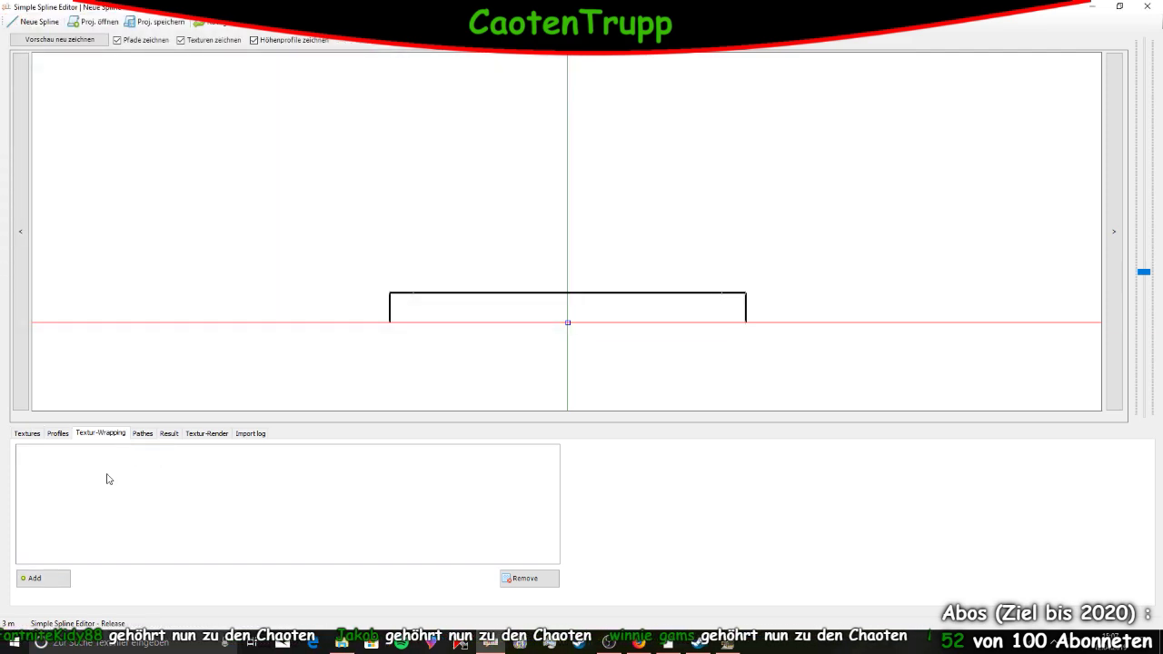
left_click(51, 578)
left_click(583, 233)
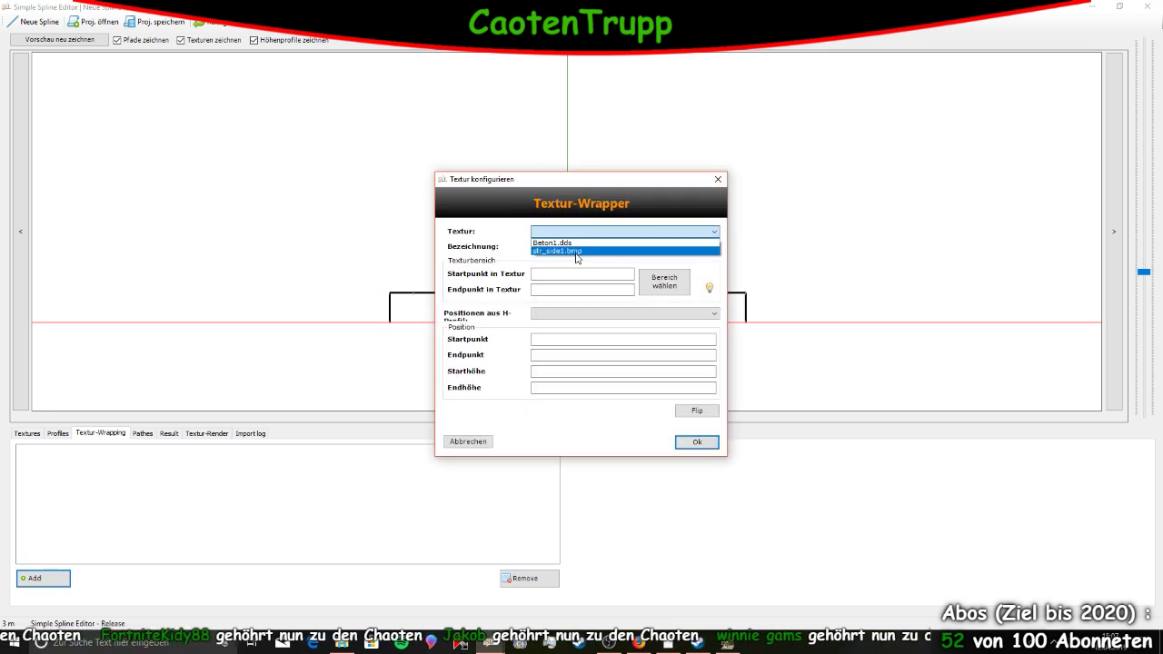
left_click(568, 244)
left_click(664, 281)
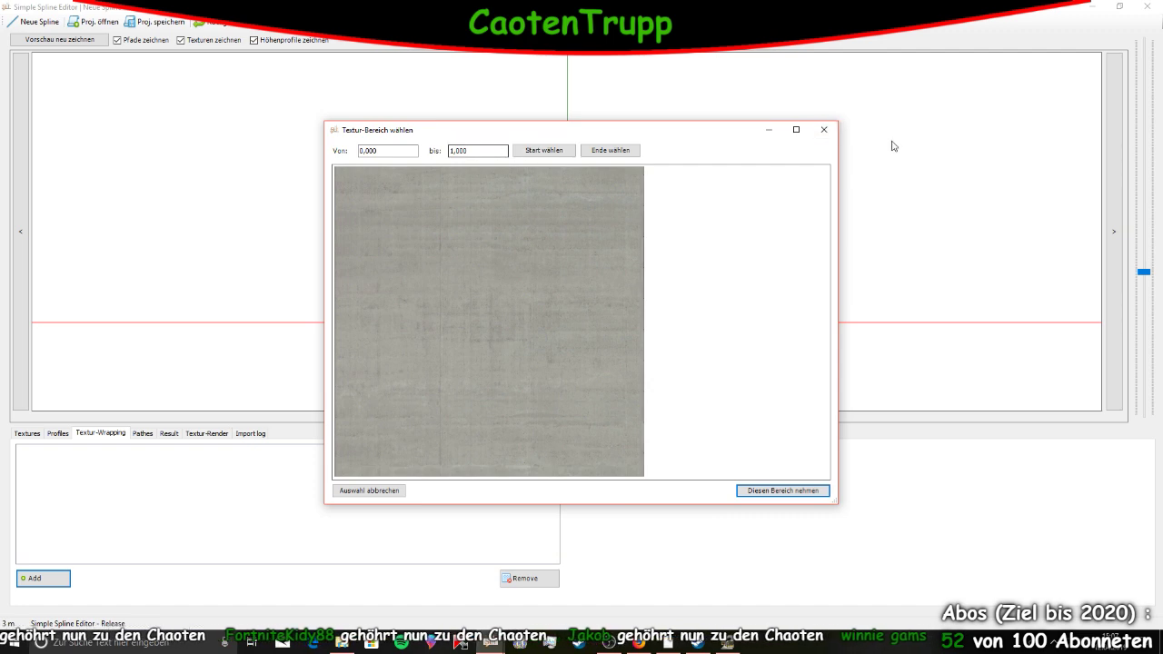
left_click(824, 129)
left_click(600, 316)
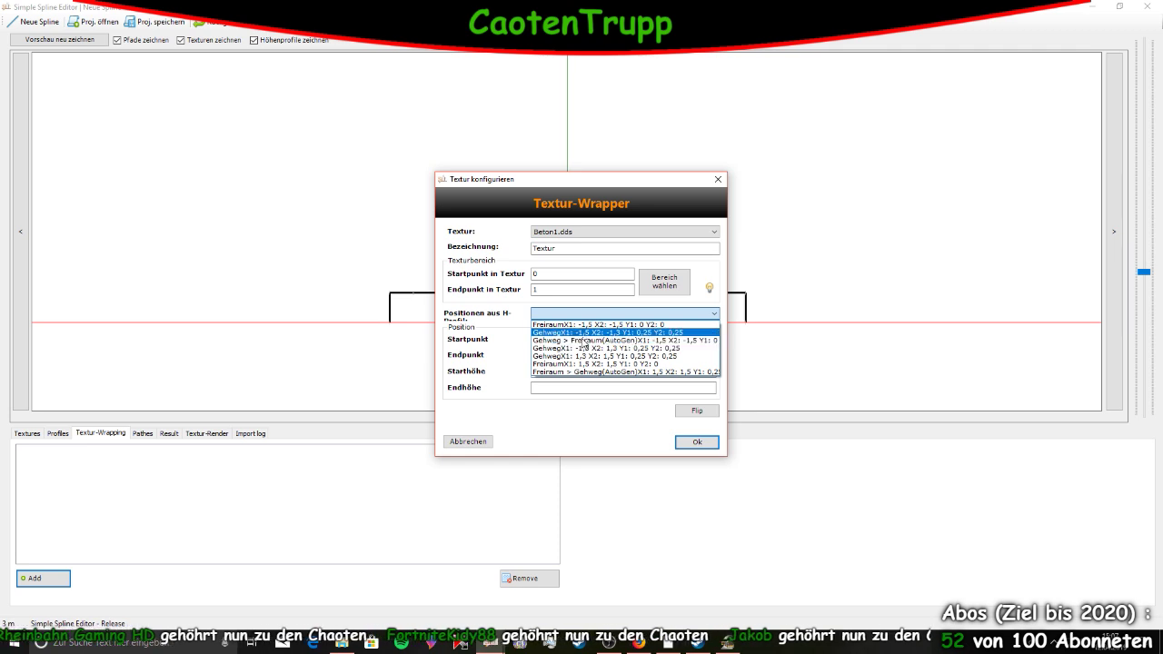
left_click(590, 348)
left_click(697, 442)
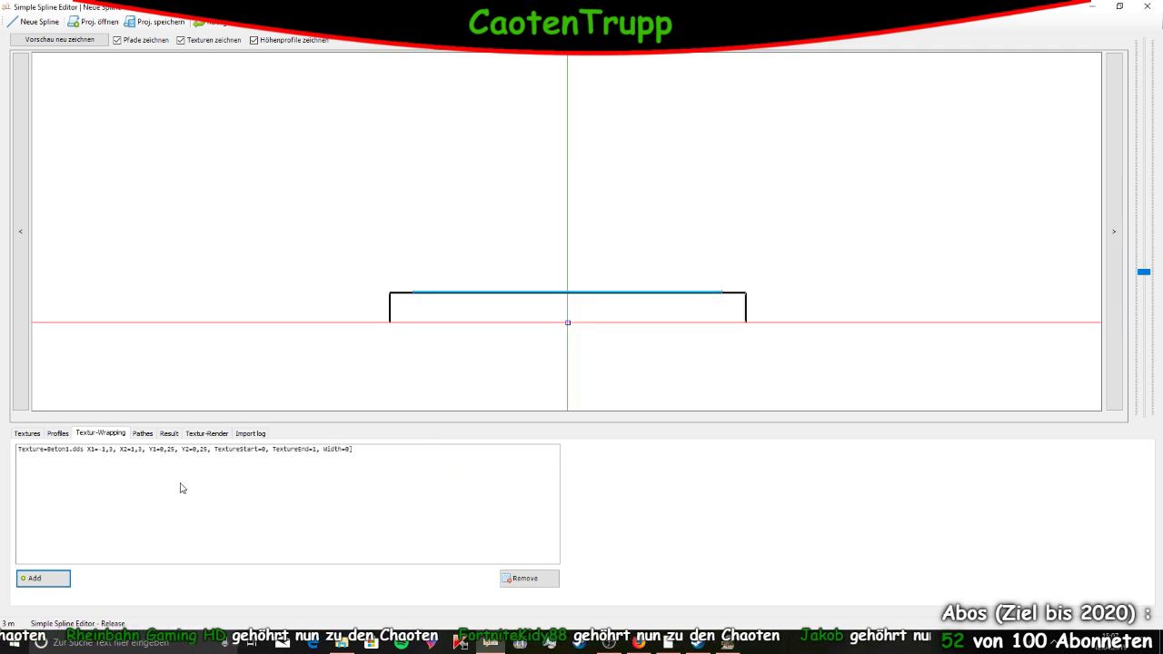
Wrap the str_side1.bmp range from about 0.957 to 1 onto the vertical kerb face at X -1.5, from height 0 to 0.25
left_click(42, 578)
left_click(602, 232)
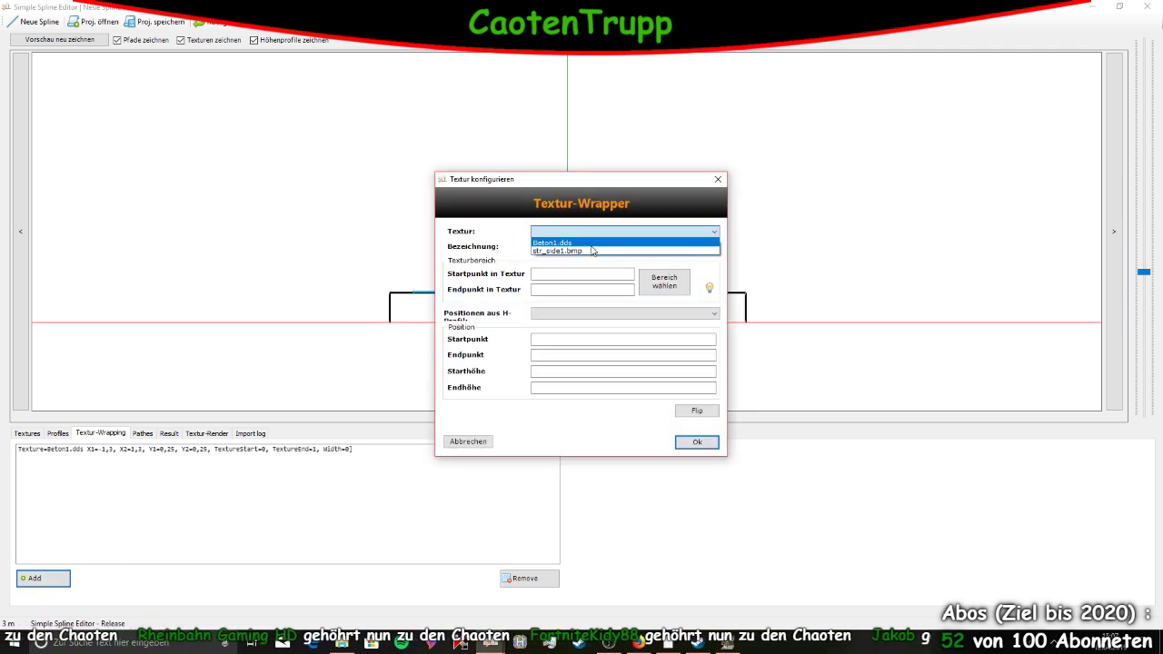
left_click(589, 252)
left_click(664, 281)
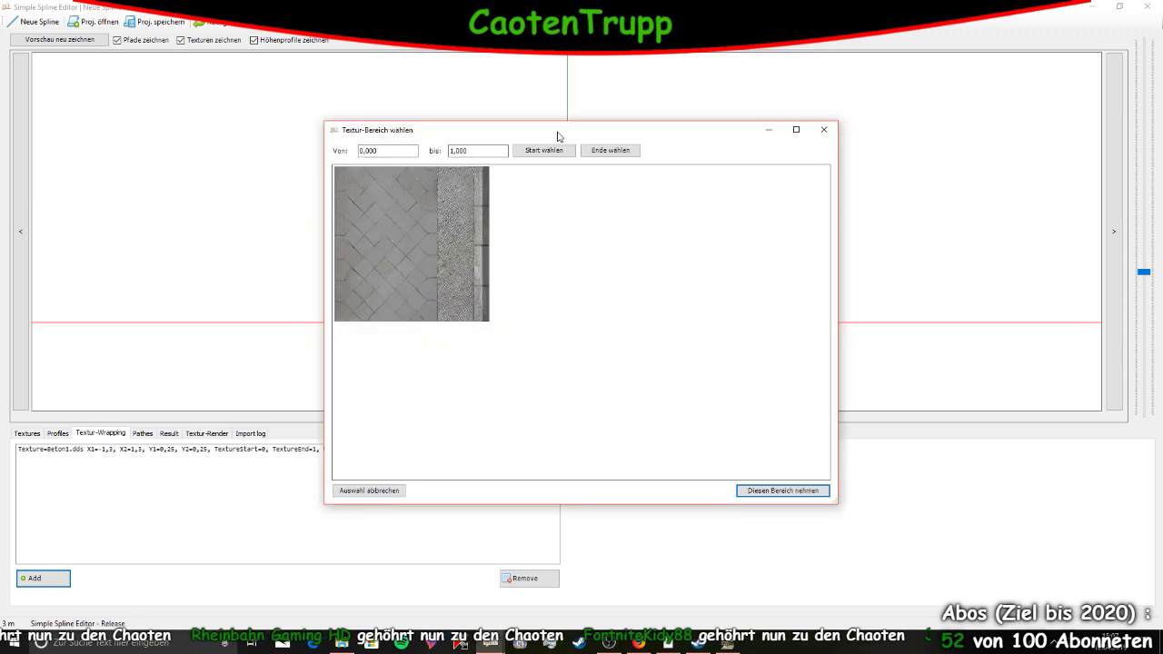
left_click(483, 180)
left_click(772, 490)
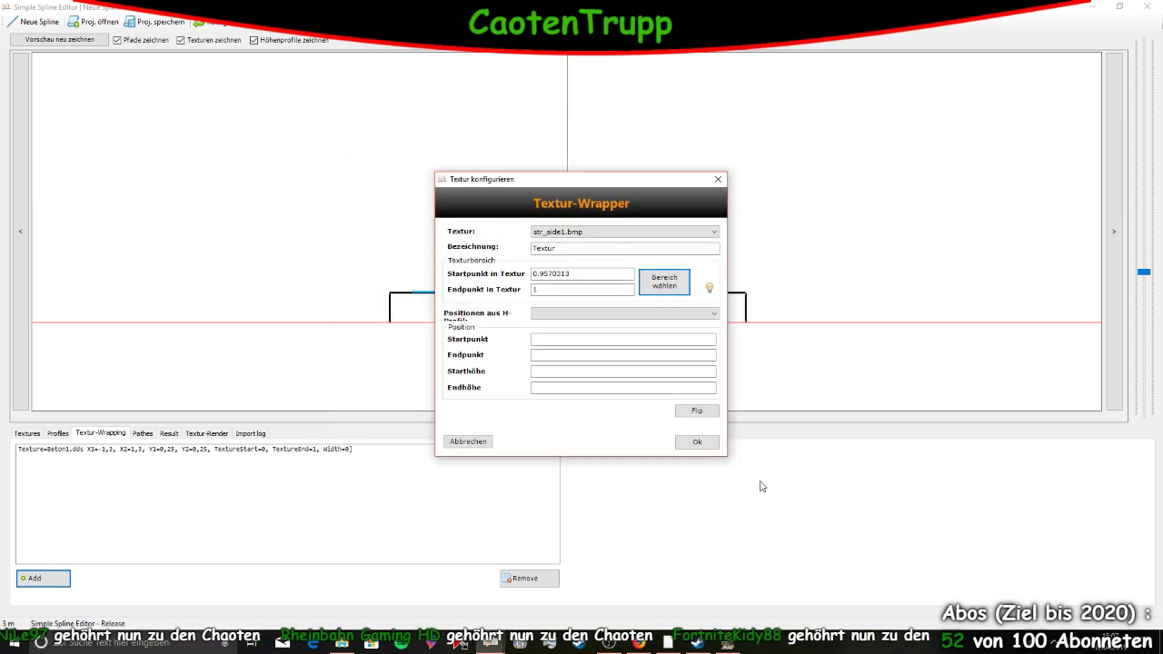
left_click(581, 313)
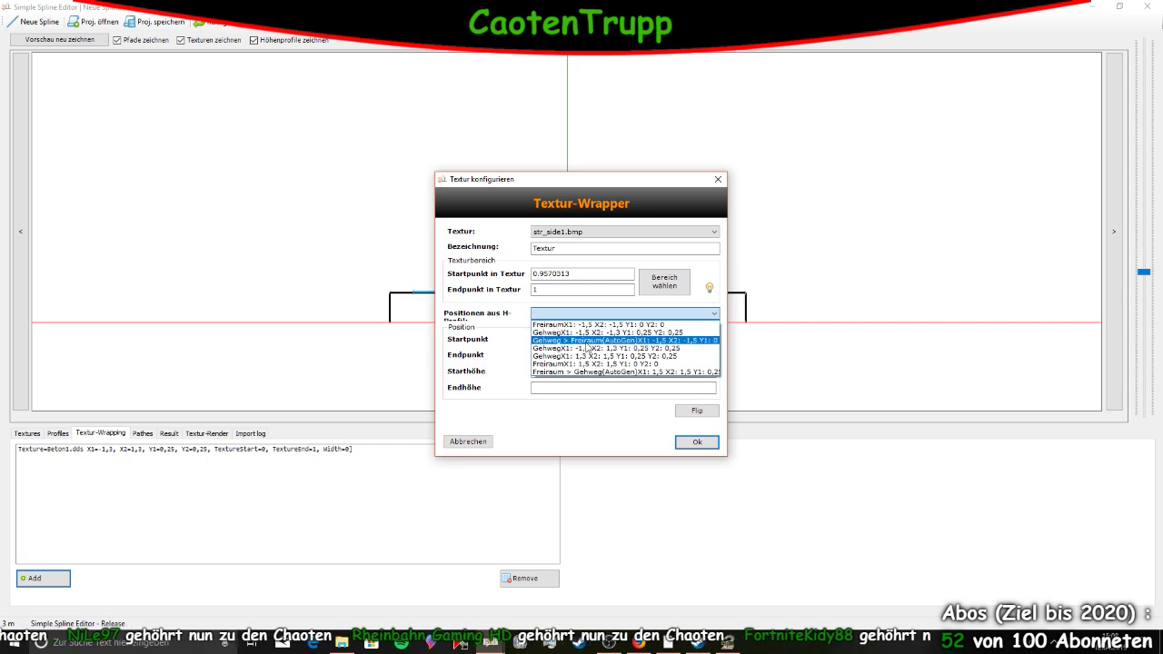
left_click(586, 341)
left_click(697, 442)
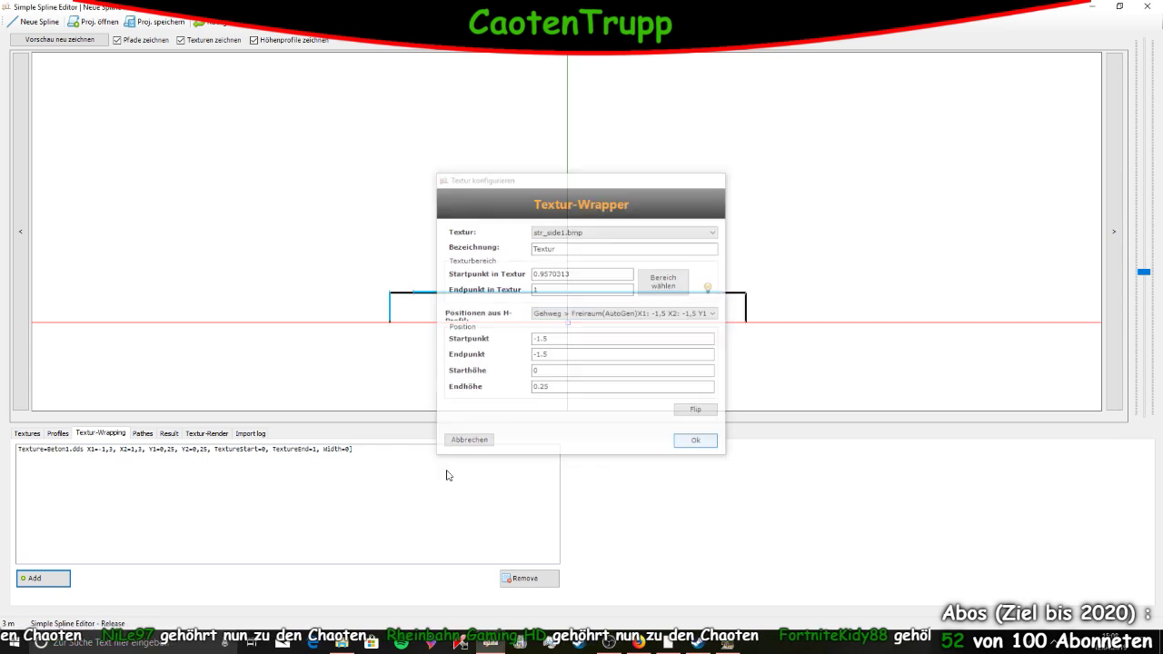
Wrap the str_side1.bmp range from about 0.957 to 1 onto the vertical kerb face at X 1.5, from height 0.25 to 0
left_click(39, 579)
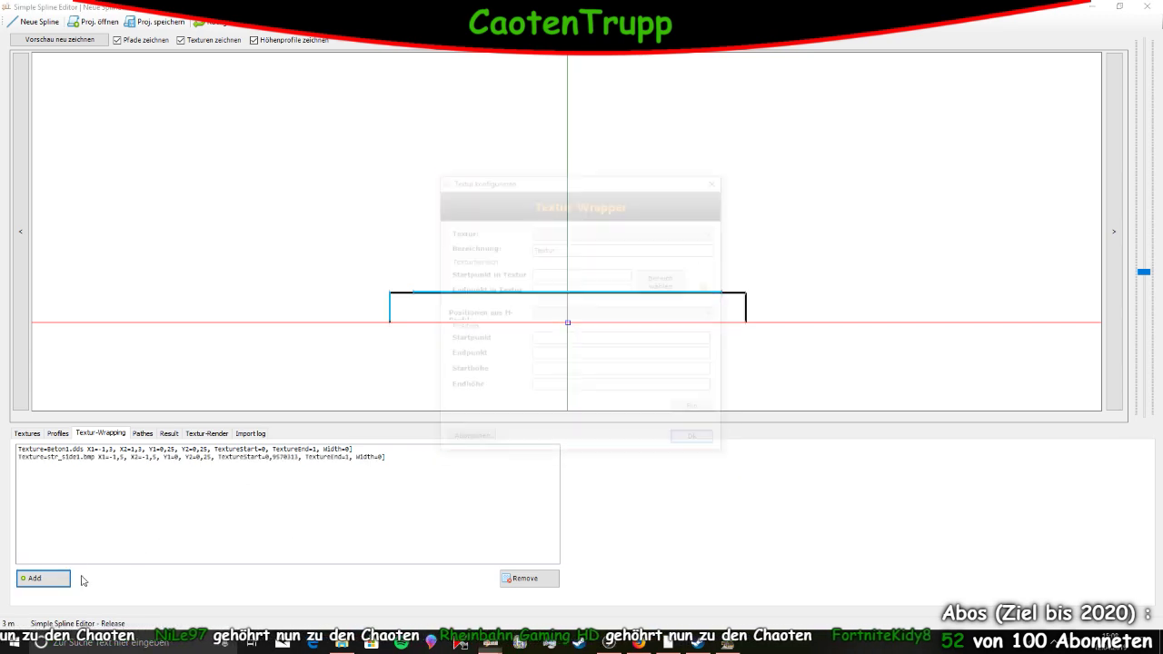
left_click(616, 232)
left_click(610, 251)
left_click(664, 282)
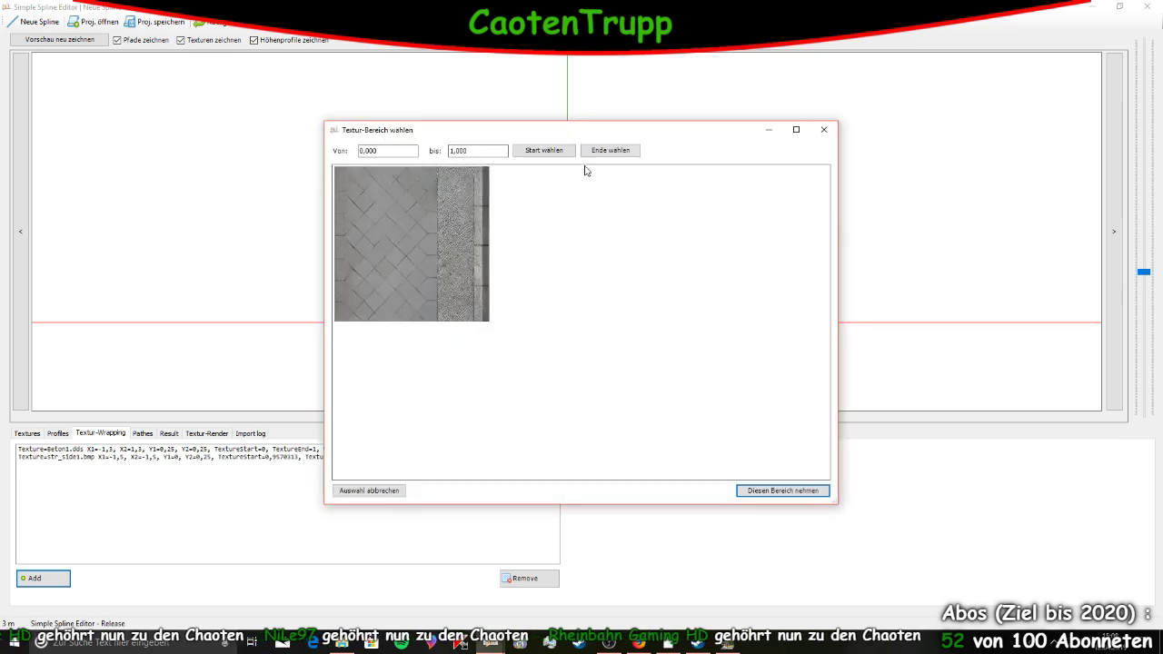
left_click(484, 183)
left_click(750, 490)
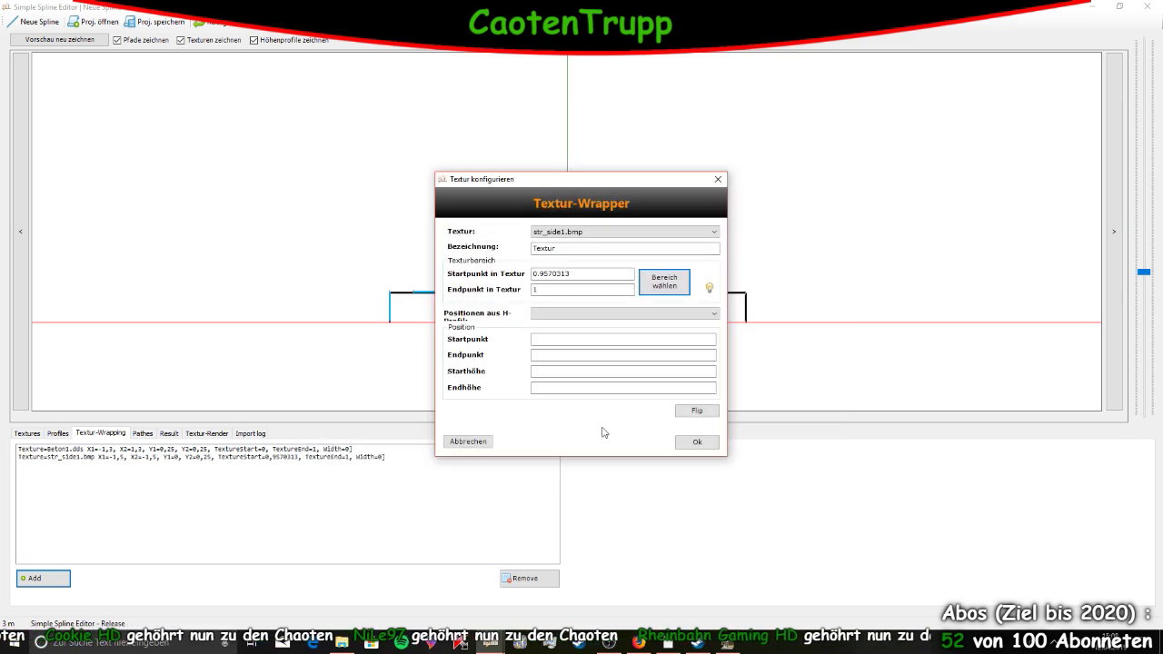
left_click(555, 313)
left_click(581, 375)
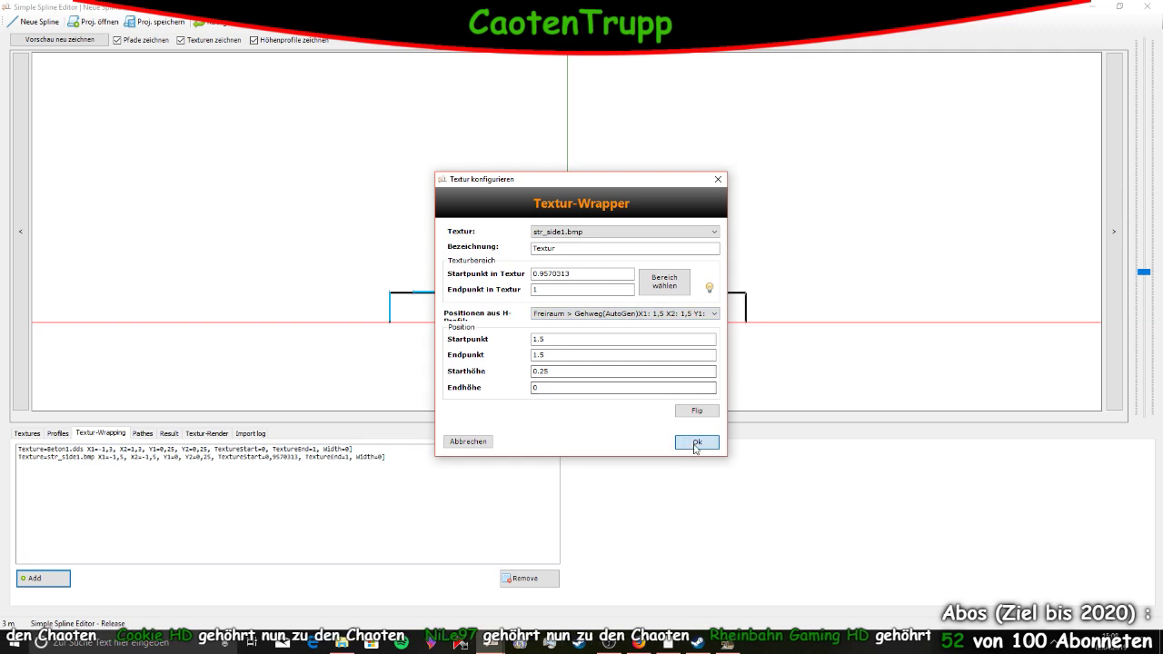
left_click(697, 442)
Wrap the str_side1.bmp range from about 0.898 to 0.953 onto the Gehweg kerb strip from X -1.5 to -1.3 at height 0.25
left_click(55, 581)
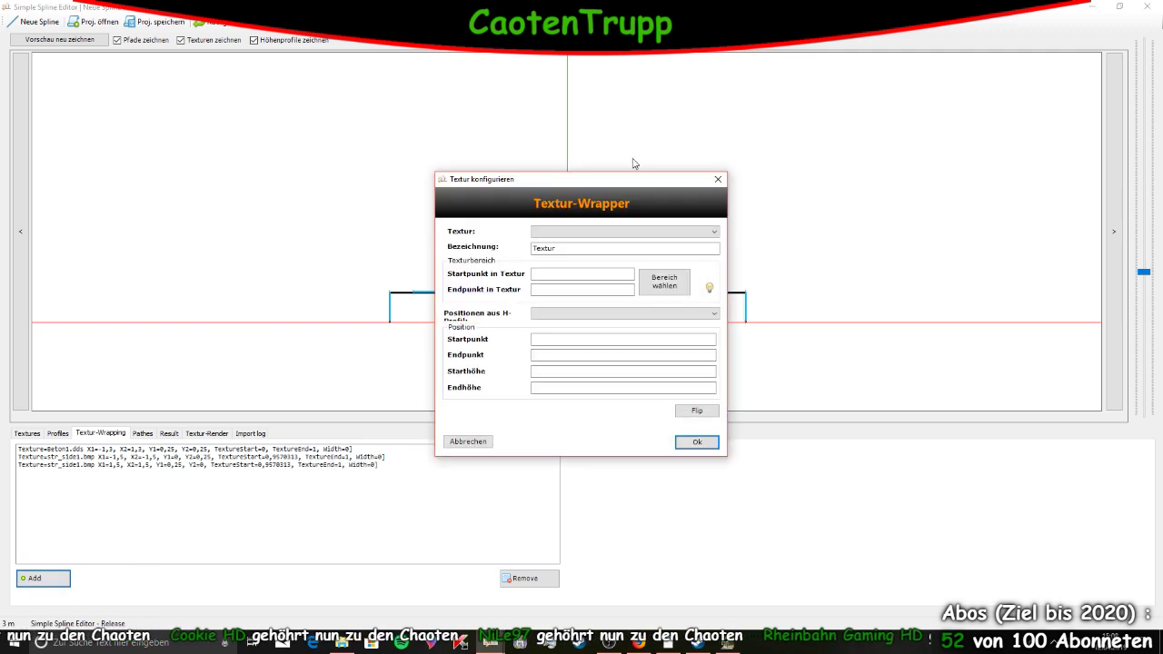
left_click(625, 231)
left_click(604, 250)
left_click(646, 278)
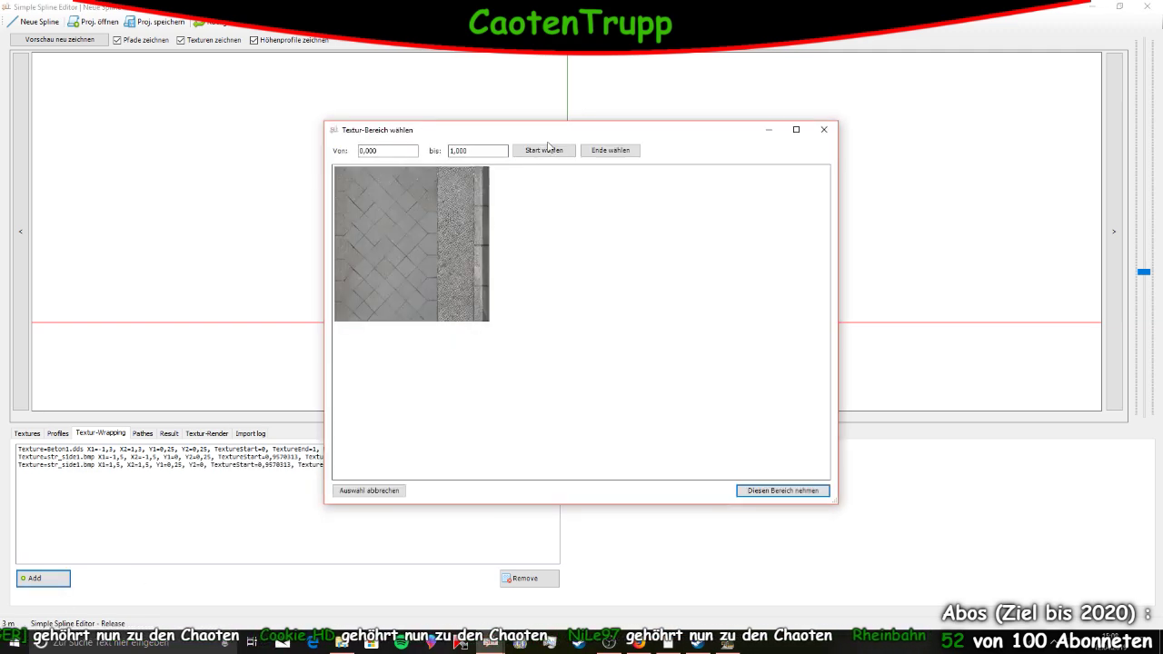
left_click(549, 152)
left_click(475, 180)
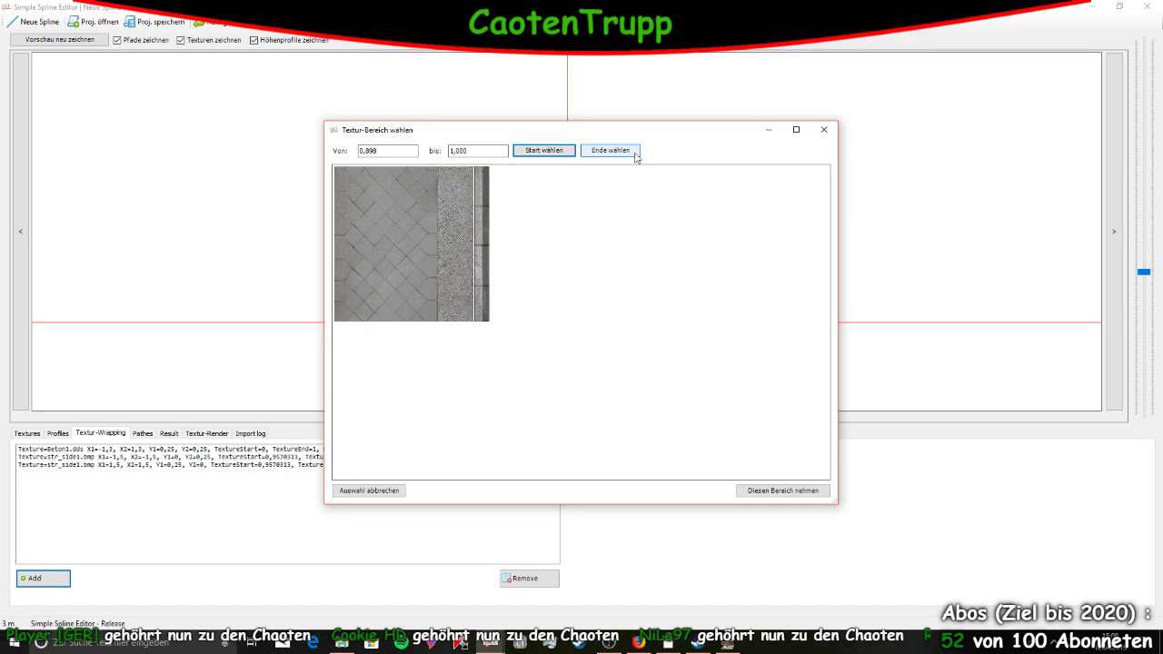
left_click(774, 490)
left_click(567, 314)
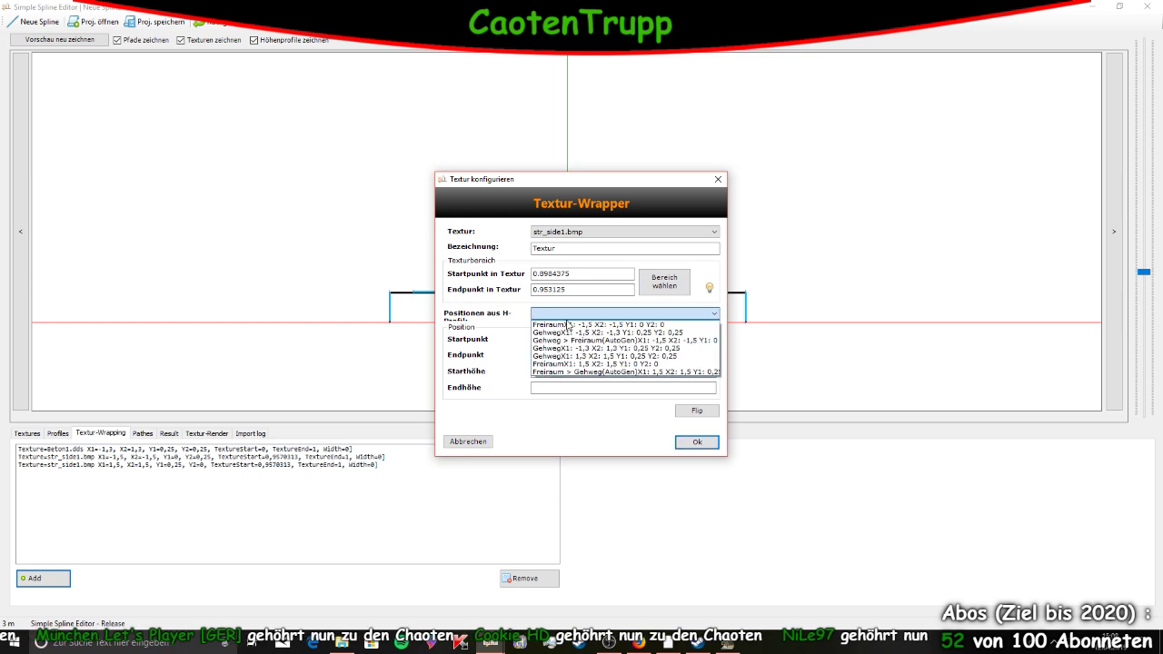
left_click(606, 334)
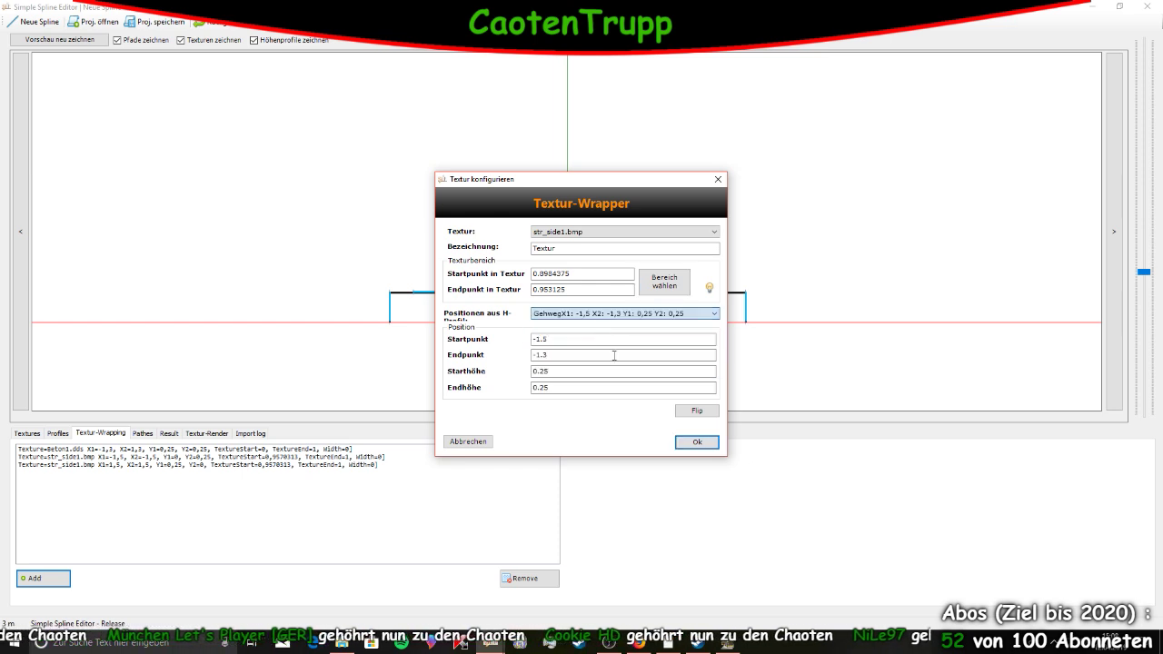
left_click(695, 443)
Wrap the str_side1.bmp range from about 0.902 to 0.949 onto the Gehweg kerb strip from X 1.3 to 1.5 at height 0.25
left_click(46, 578)
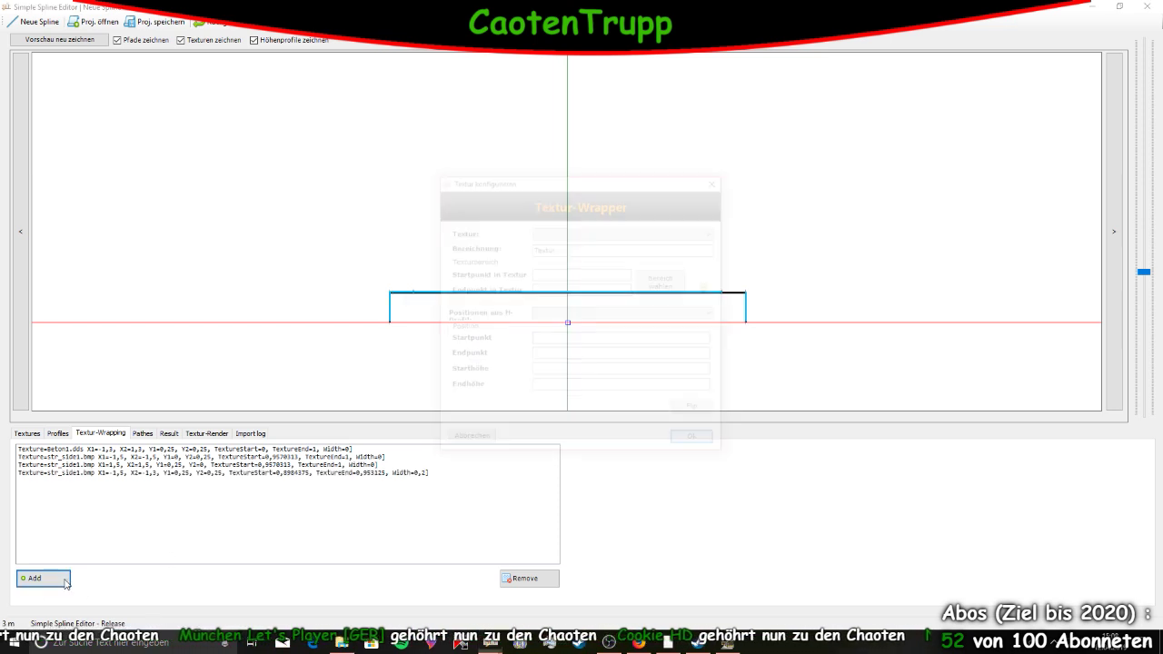
left_click(636, 232)
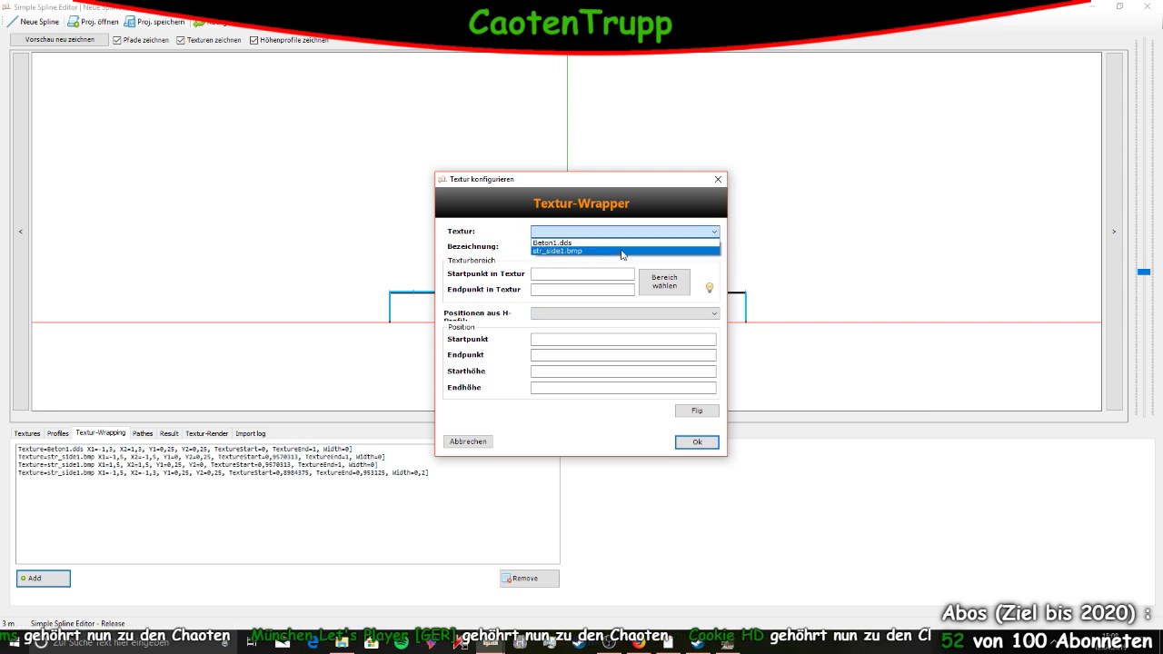
left_click(636, 251)
left_click(664, 282)
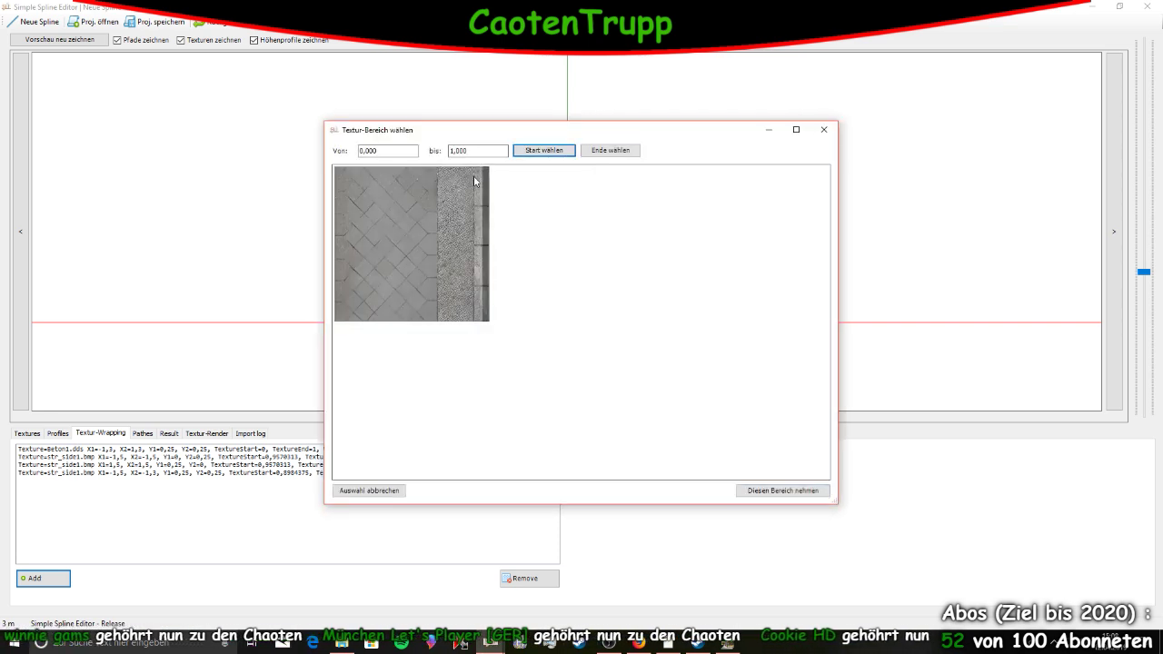
left_click(473, 181)
left_click(610, 151)
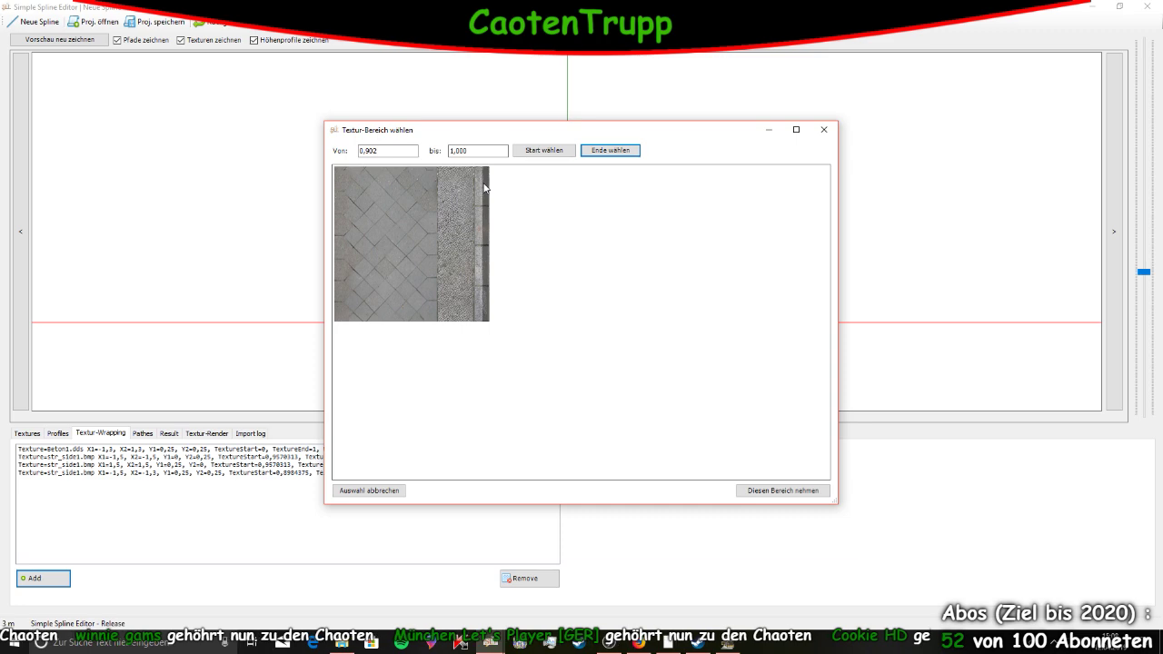
left_click(780, 491)
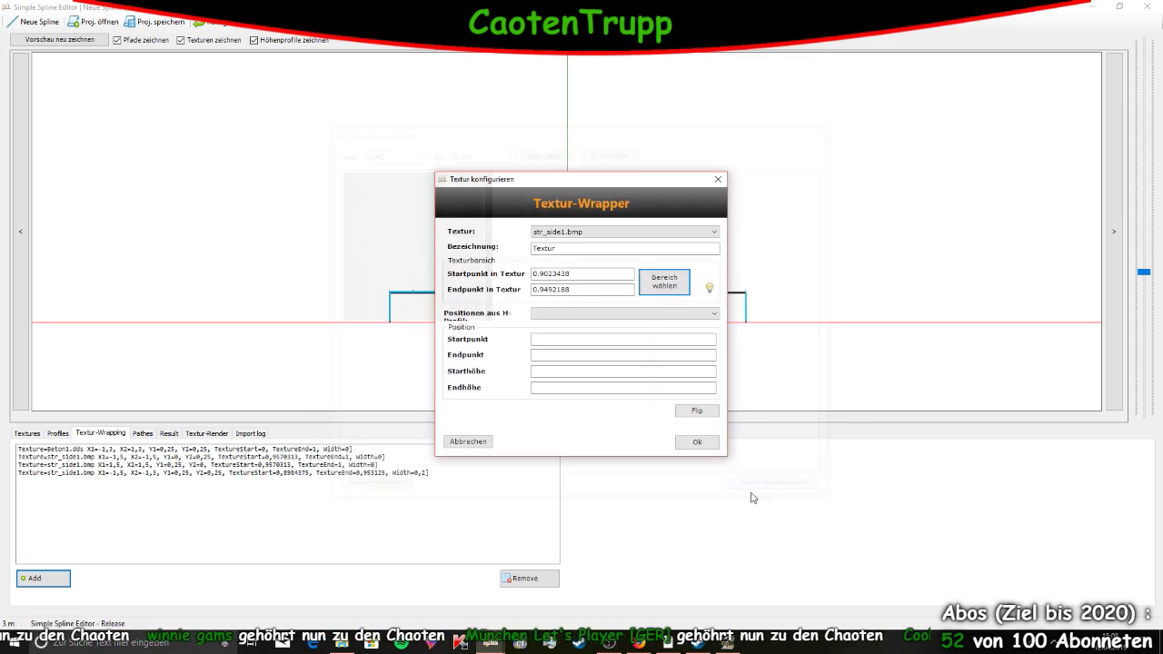
left_click(558, 316)
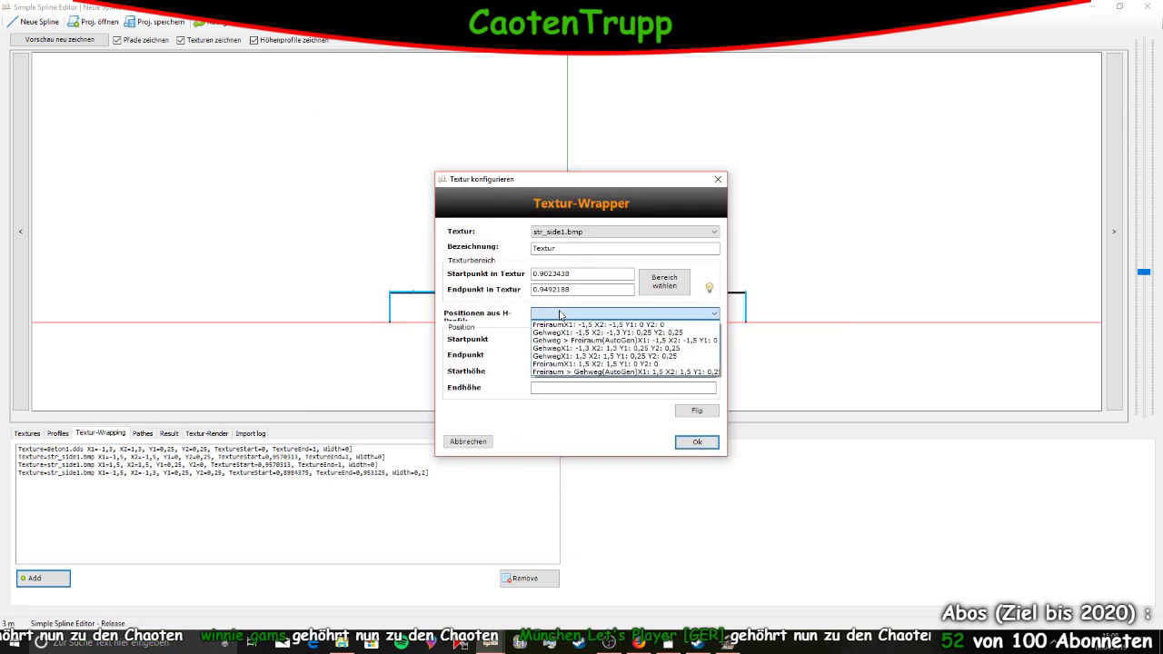
left_click(583, 355)
left_click(697, 442)
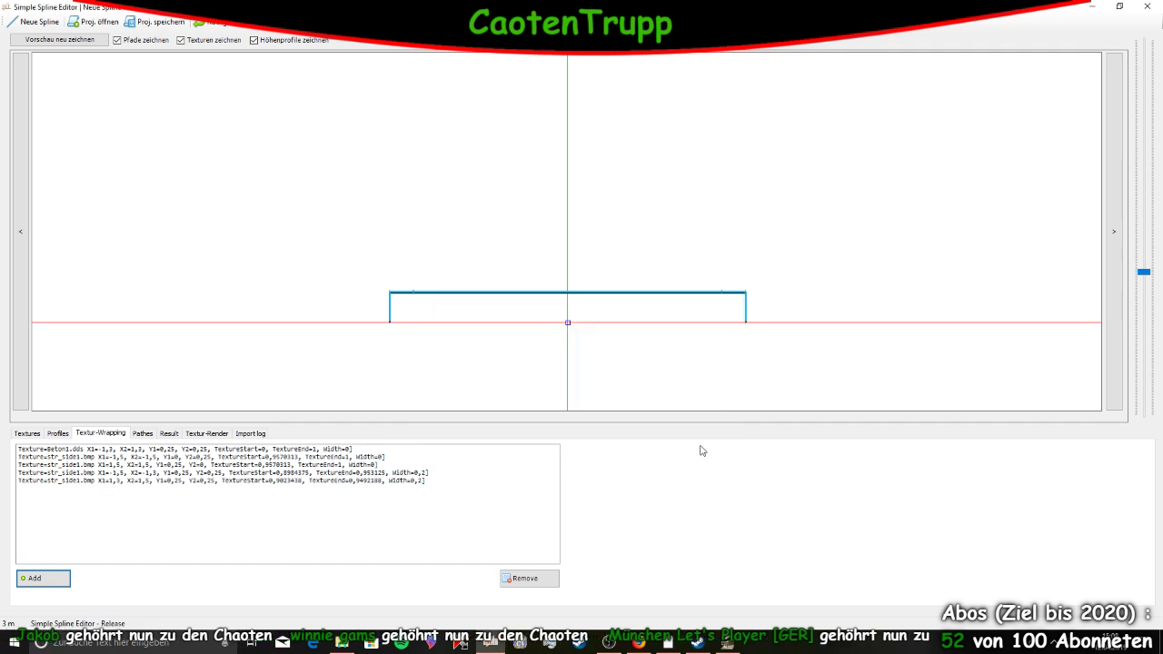
Start the SLI export with textures included and enter the author's name
left_click(391, 21)
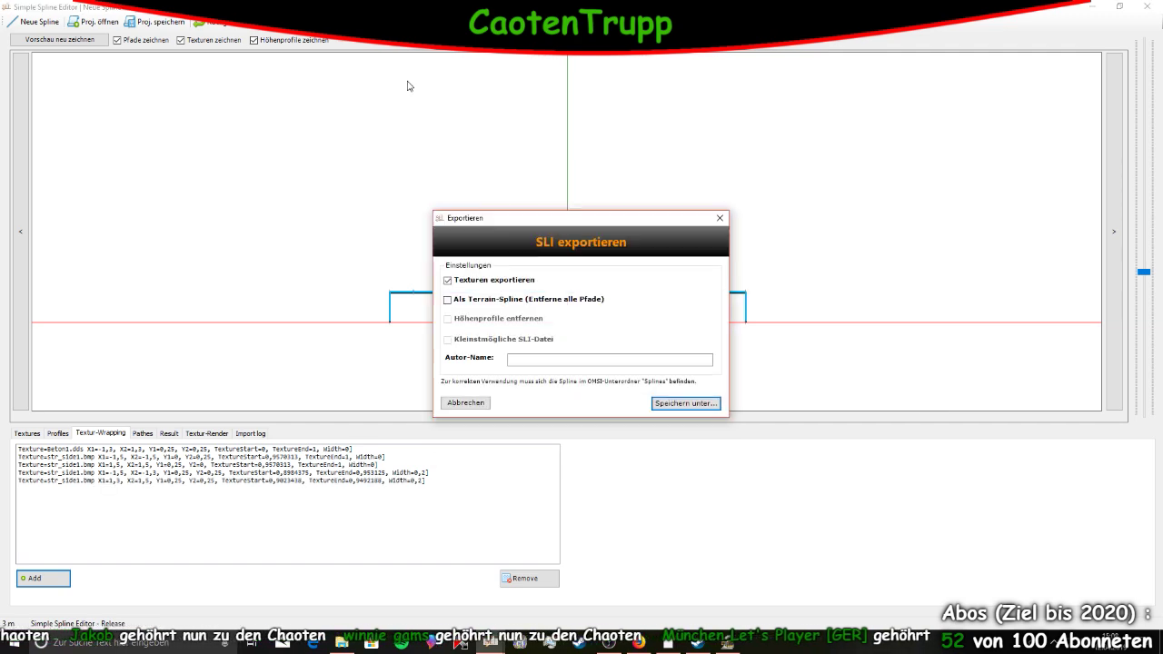
left_click(538, 360)
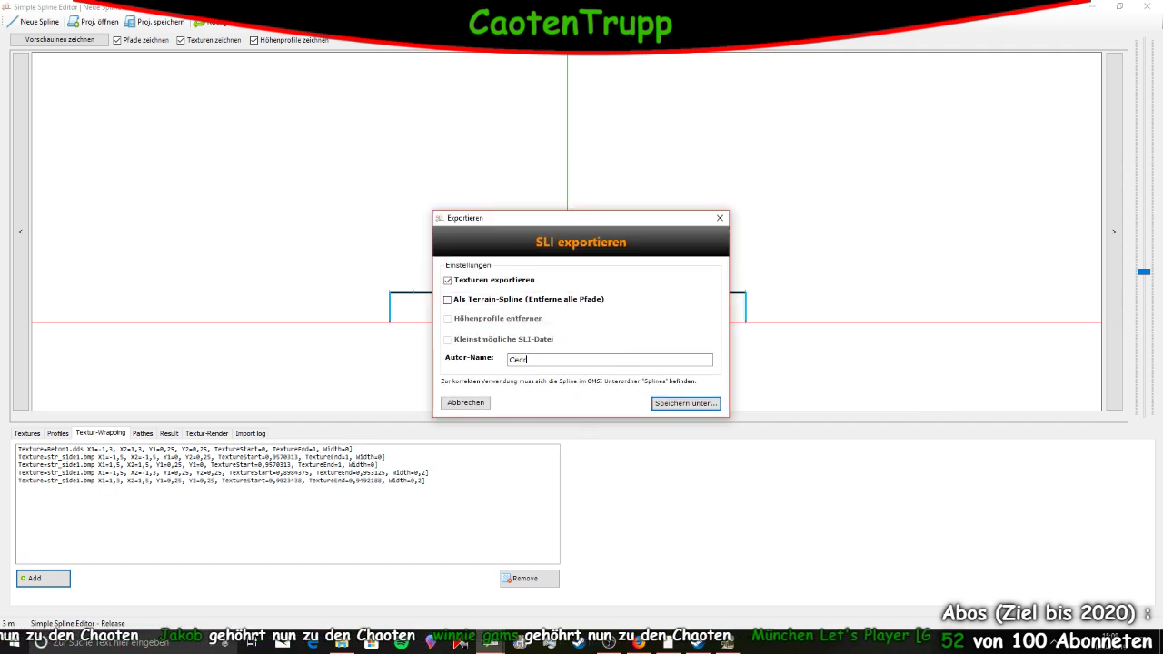
left_click(685, 403)
Save the exported spline over the existing Bussteig1 (3m) SLI file in the custom splines folder
scroll(603, 423, "down", 15)
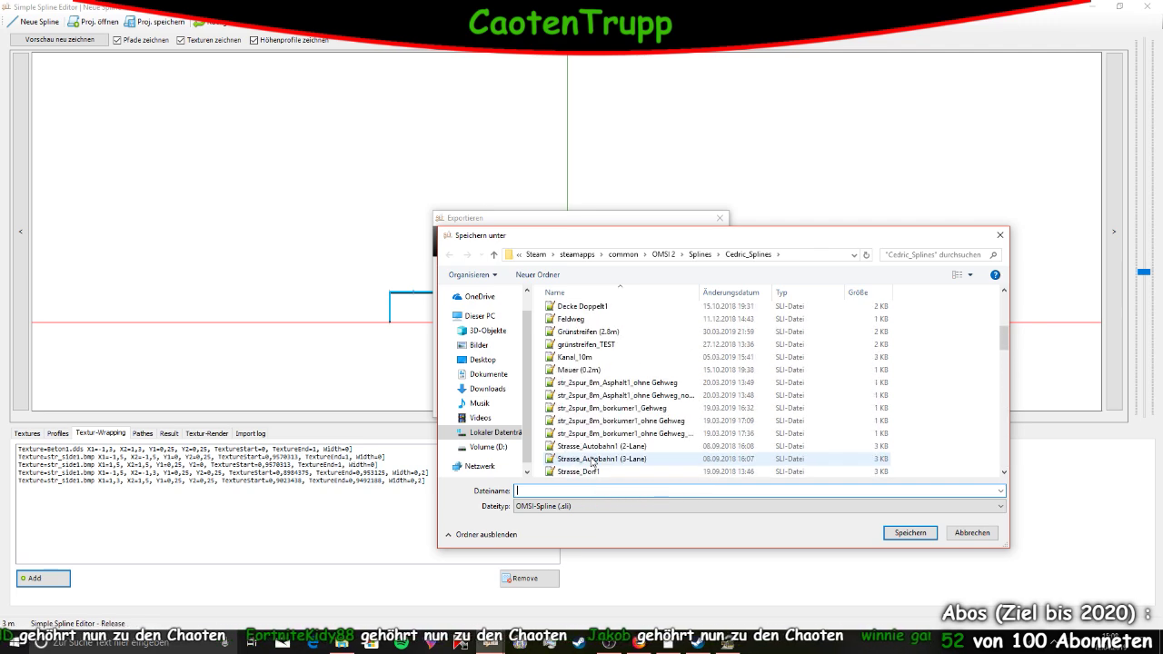
scroll(593, 436, "up", 15)
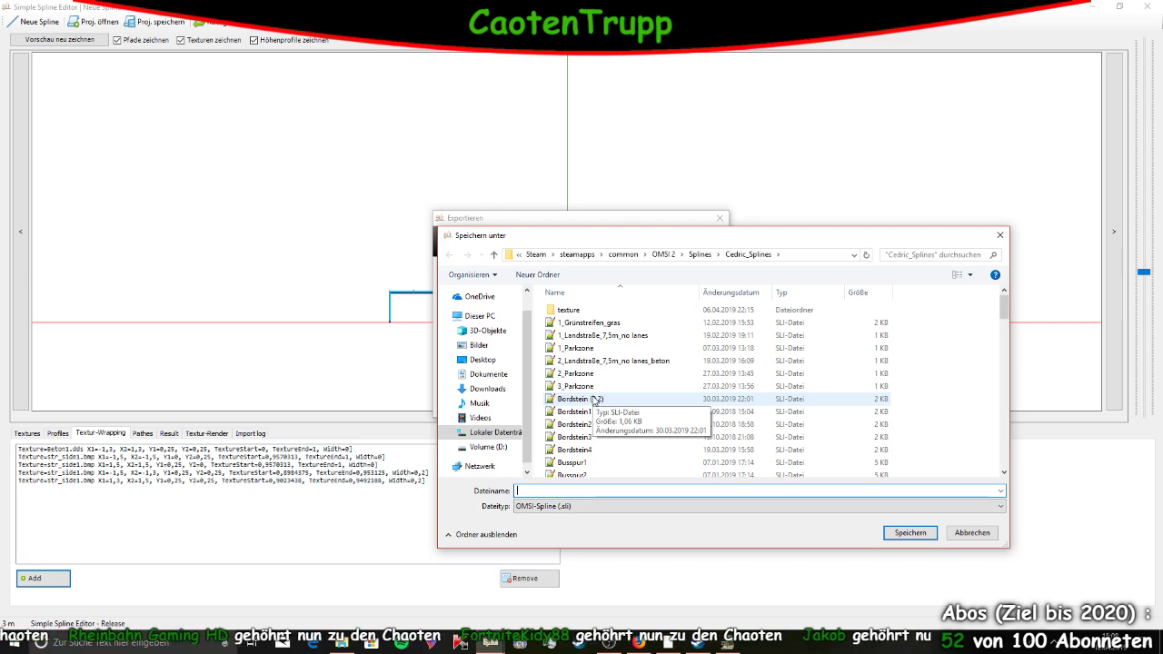
scroll(595, 454, "down", 1)
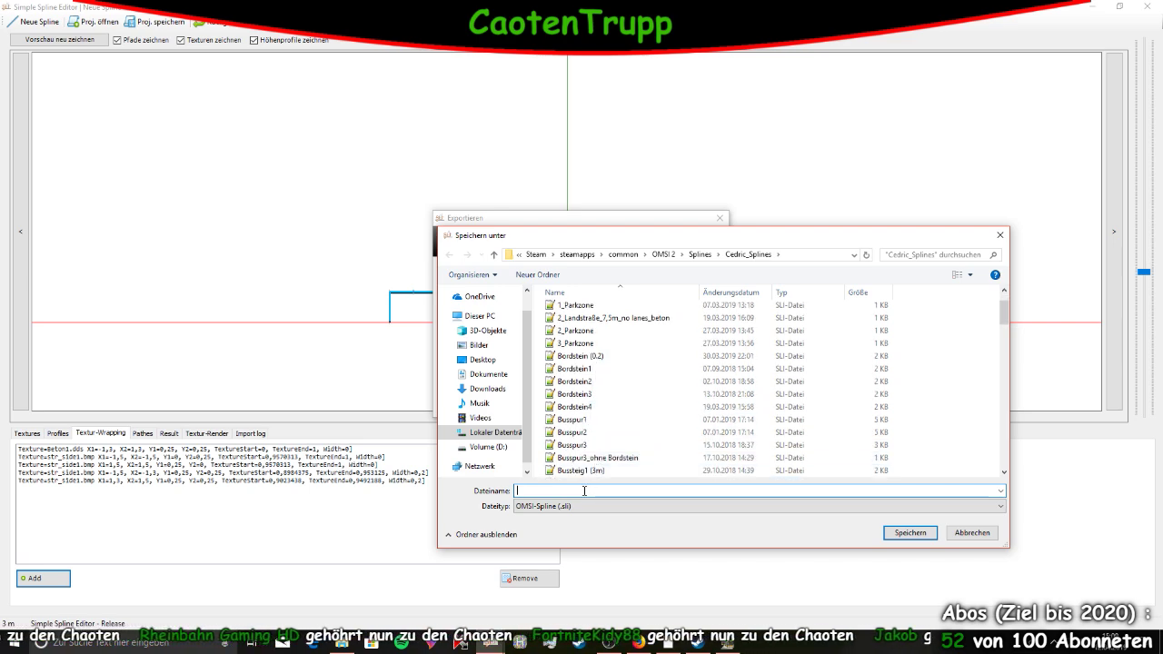
scroll(599, 474, "down", 2)
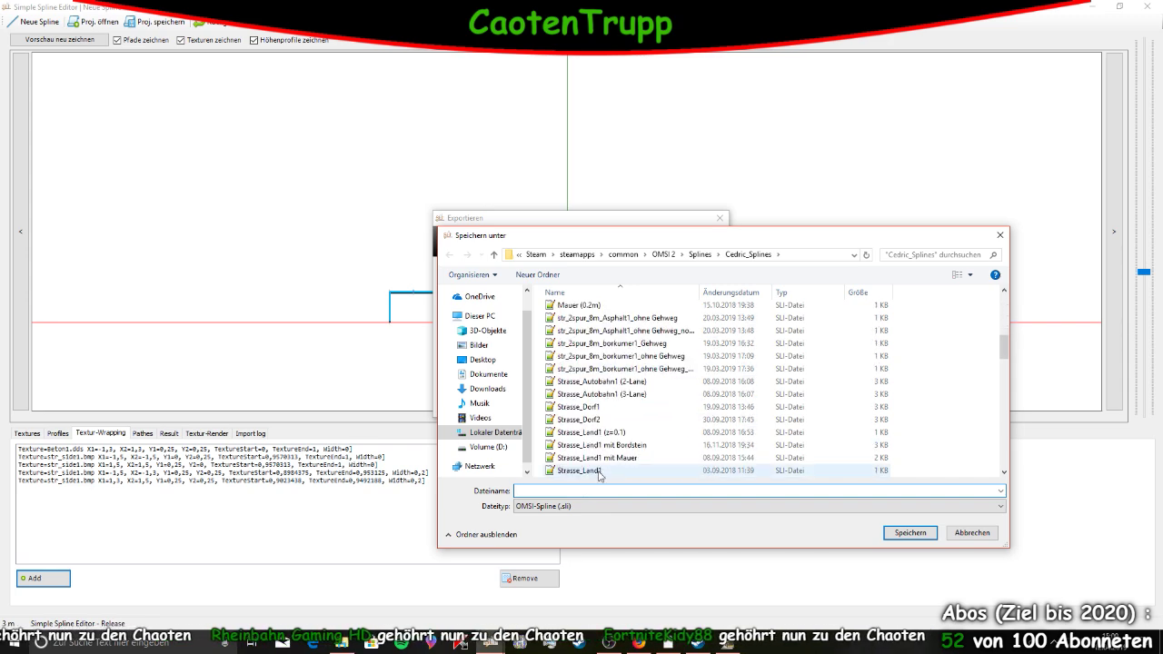
type("B")
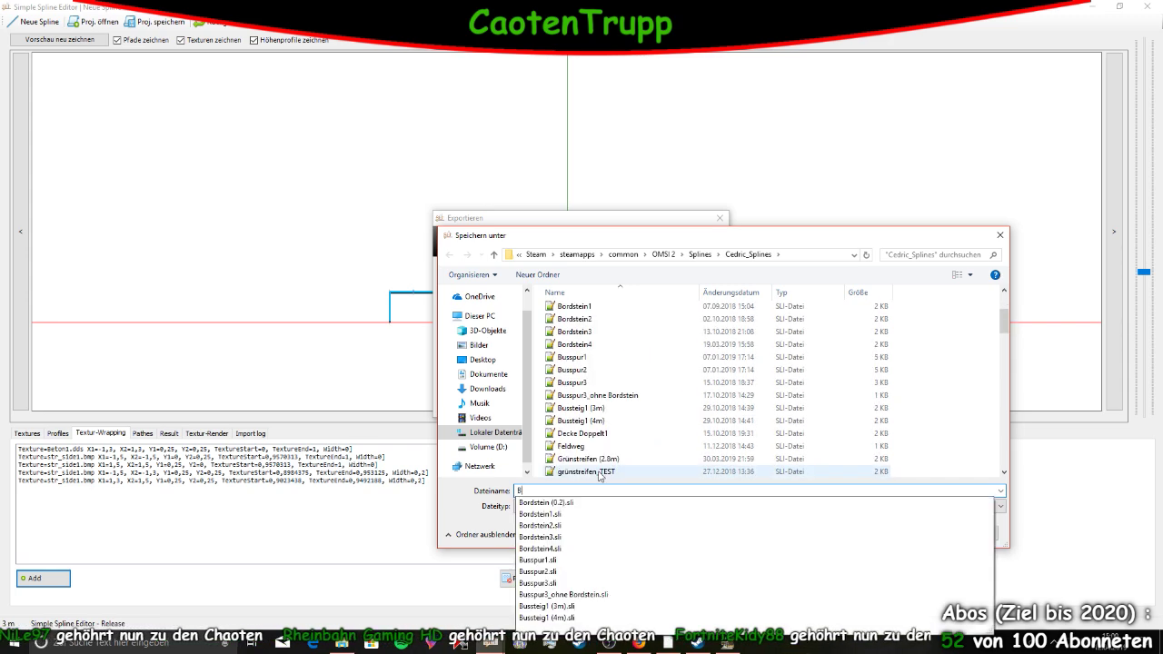
type("usstei")
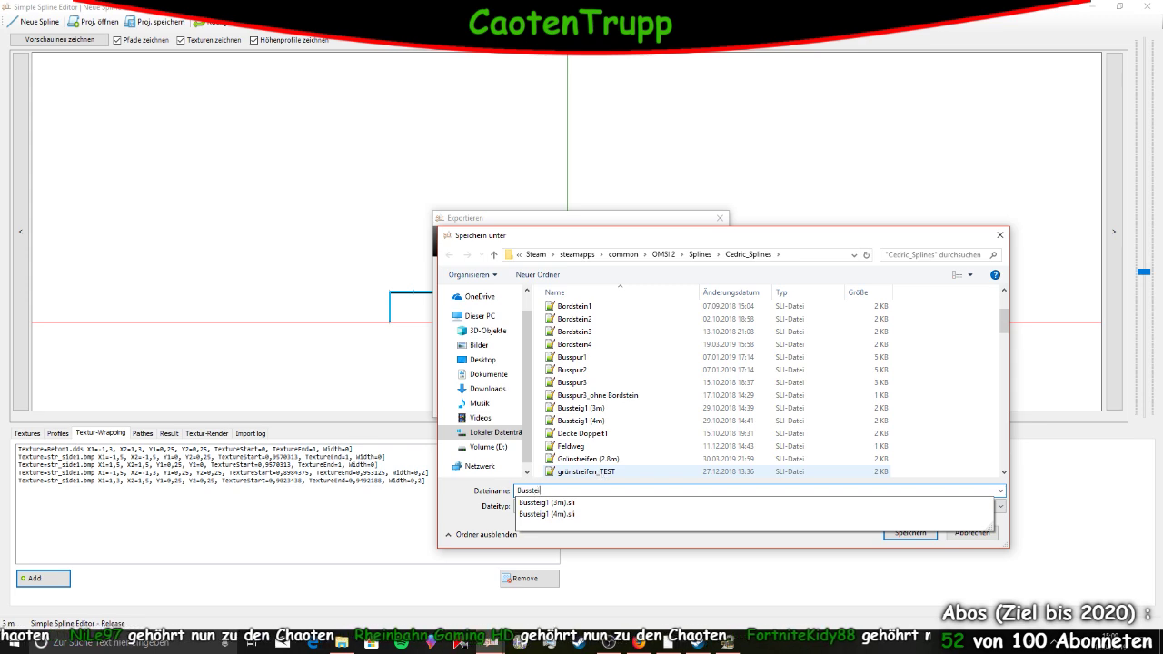
left_click(613, 409)
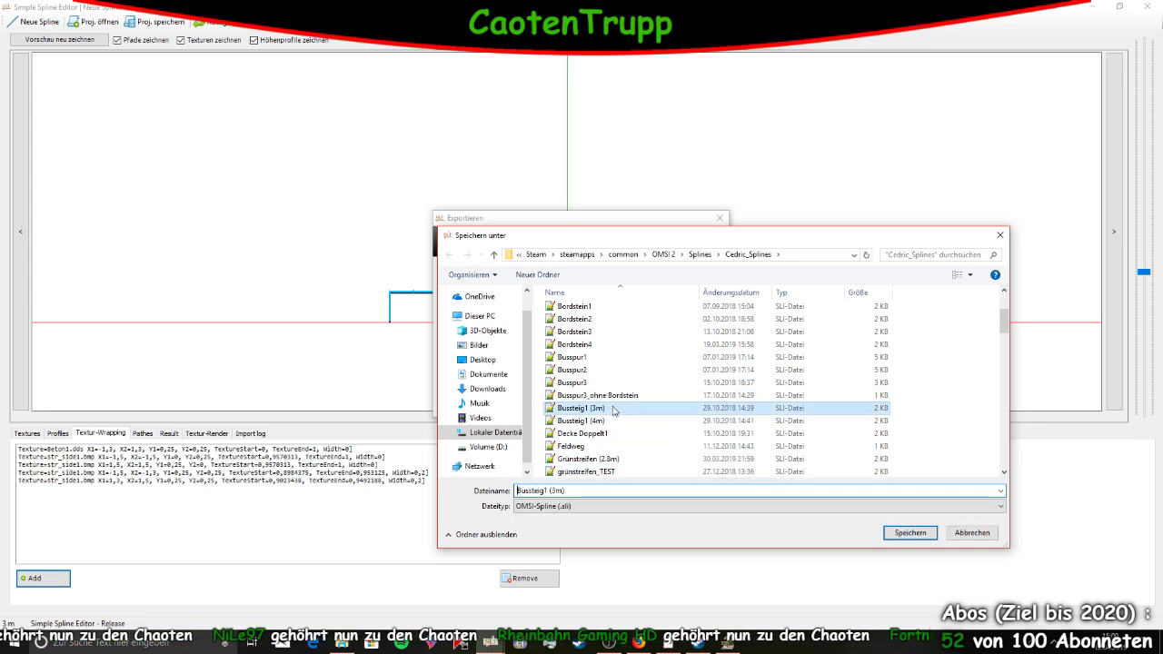
left_click(906, 533)
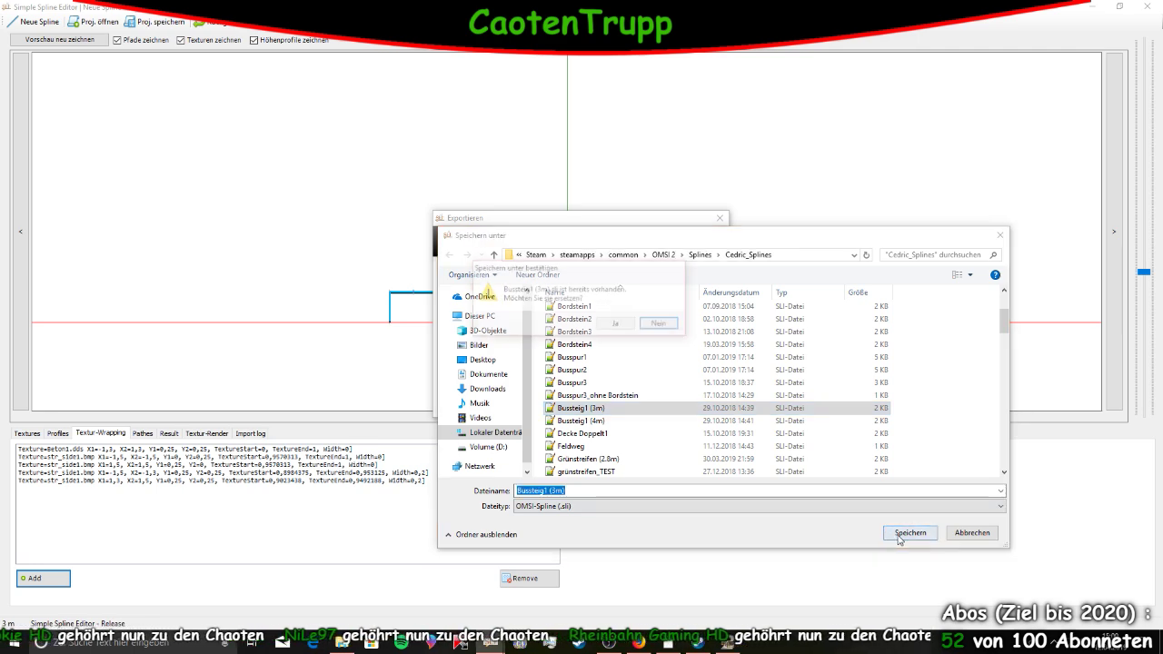
left_click(613, 325)
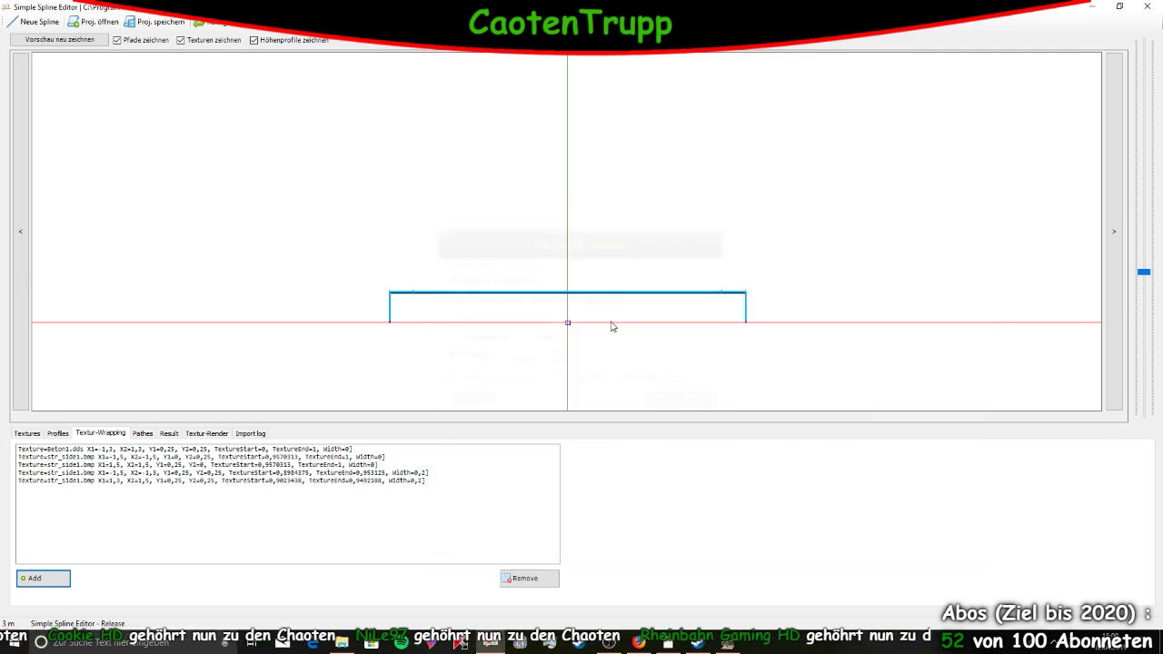
Switch to the OMSI map editor, load Bussteig1 (3m).sli from the custom splines folder and place it on the road
left_click(1090, 7)
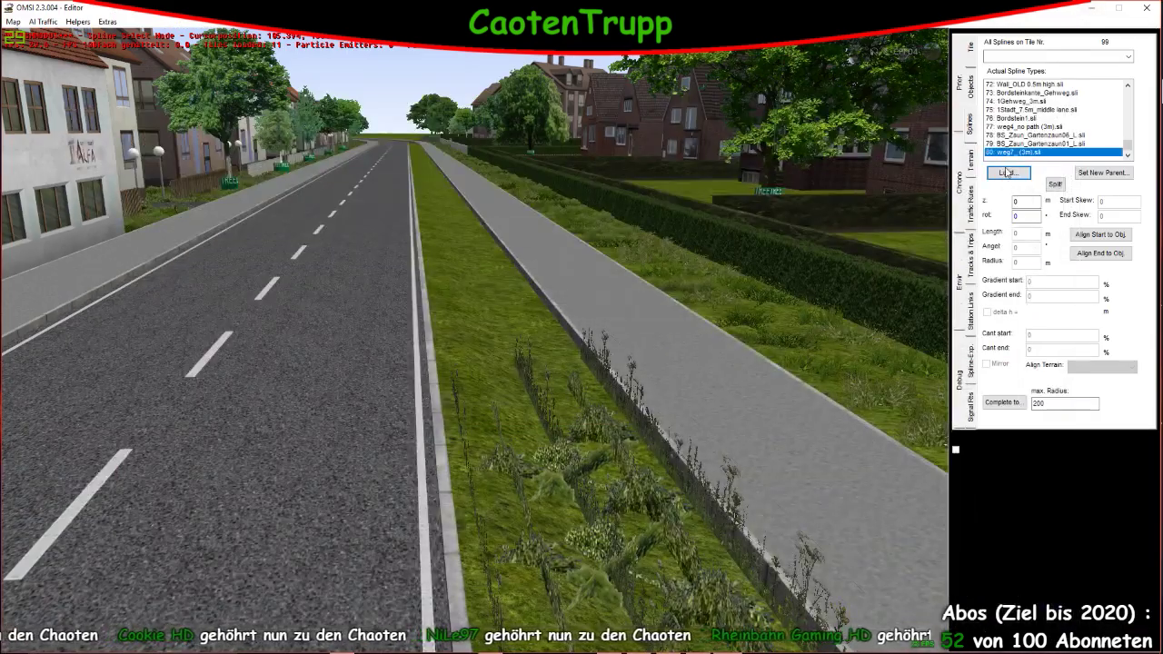
left_click(1018, 176)
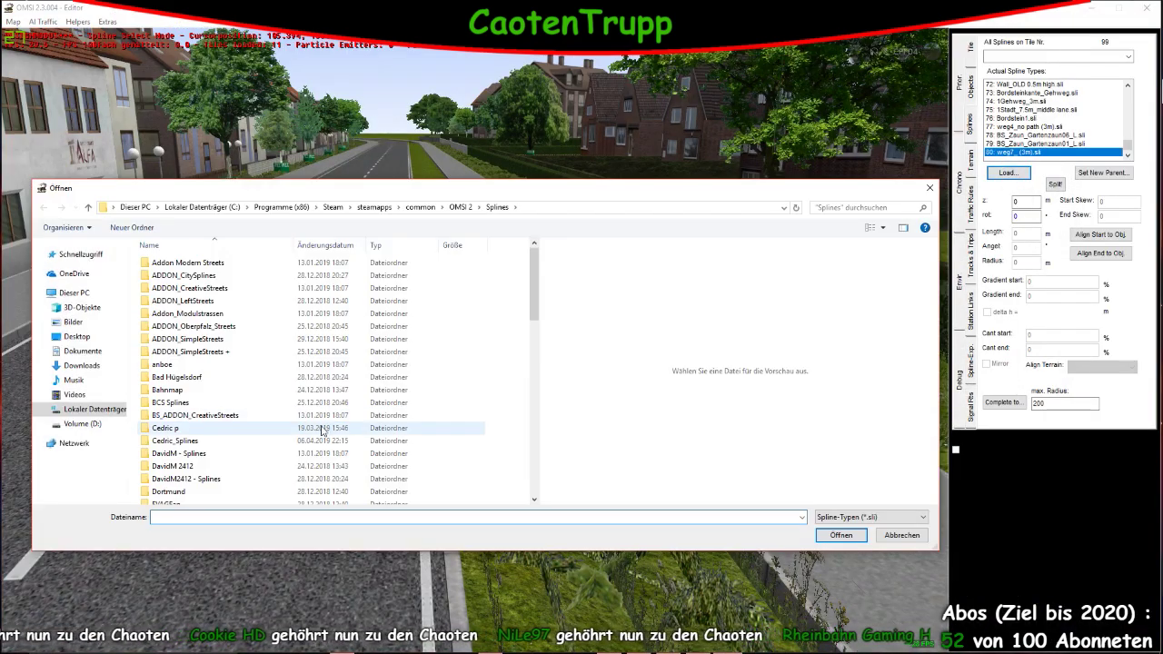
double_click(174, 441)
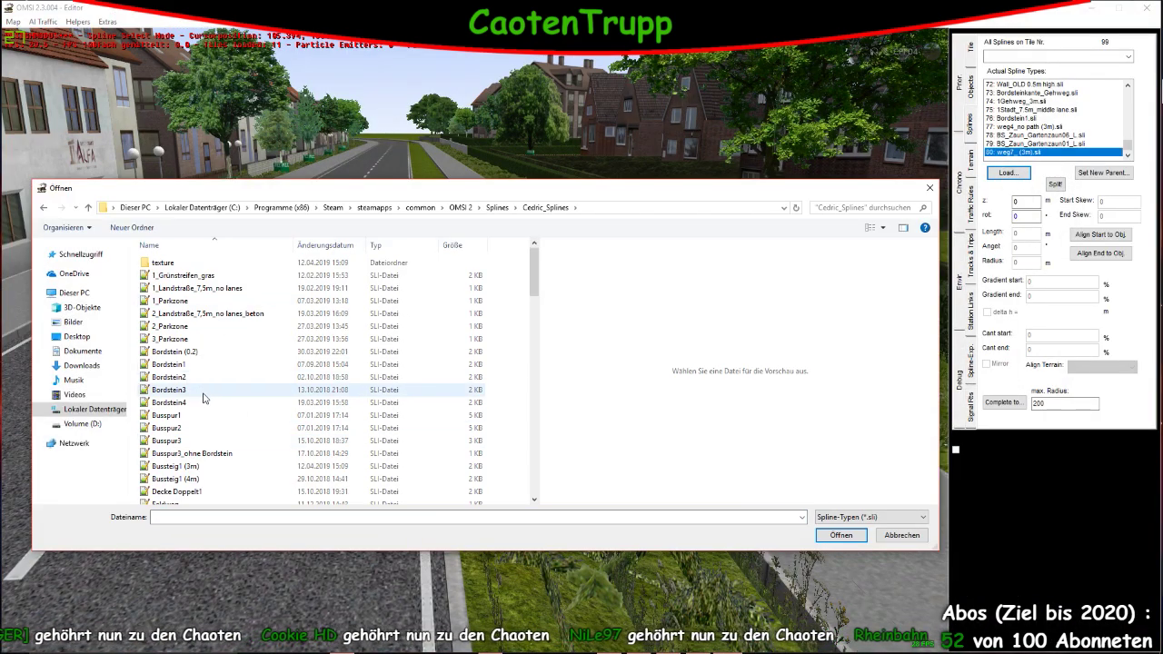
double_click(204, 468)
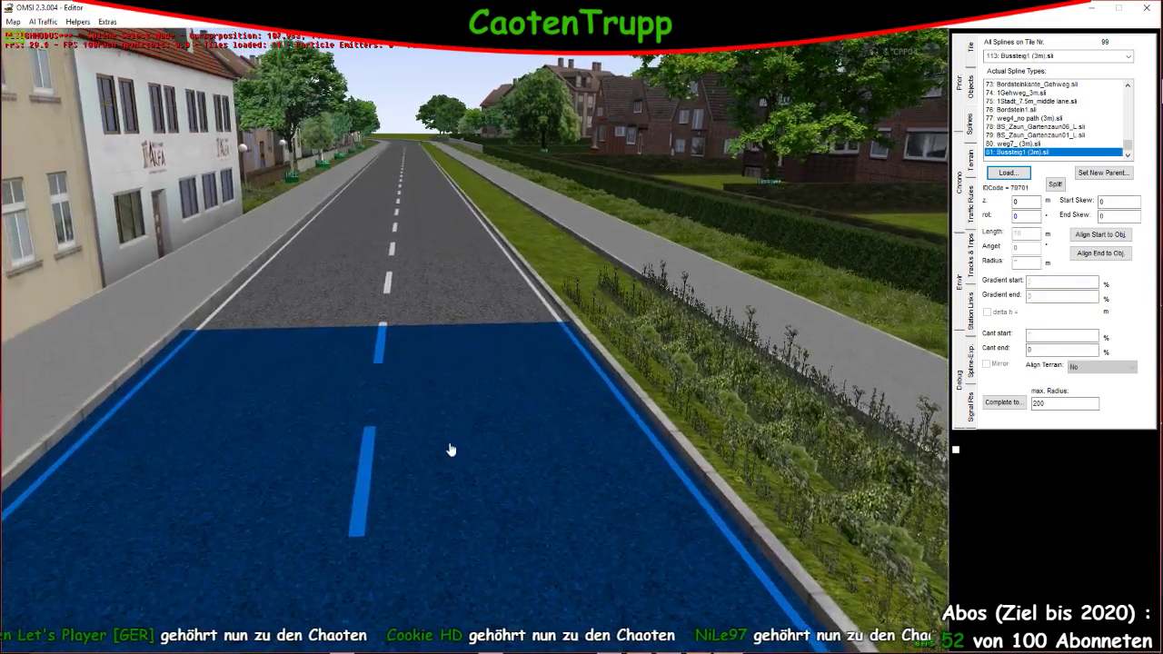
left_click(450, 450)
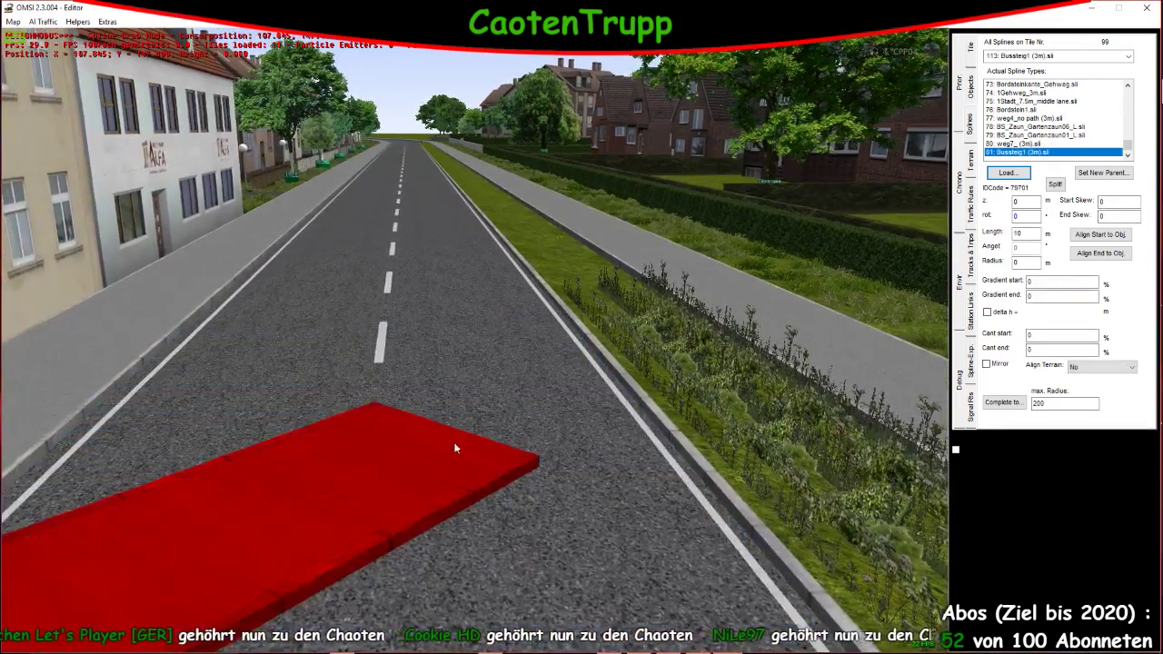
Set the placed Bussteig1 spline's rotation to 135°
right_click_drag(462, 446, 427, 346)
left_click(482, 406)
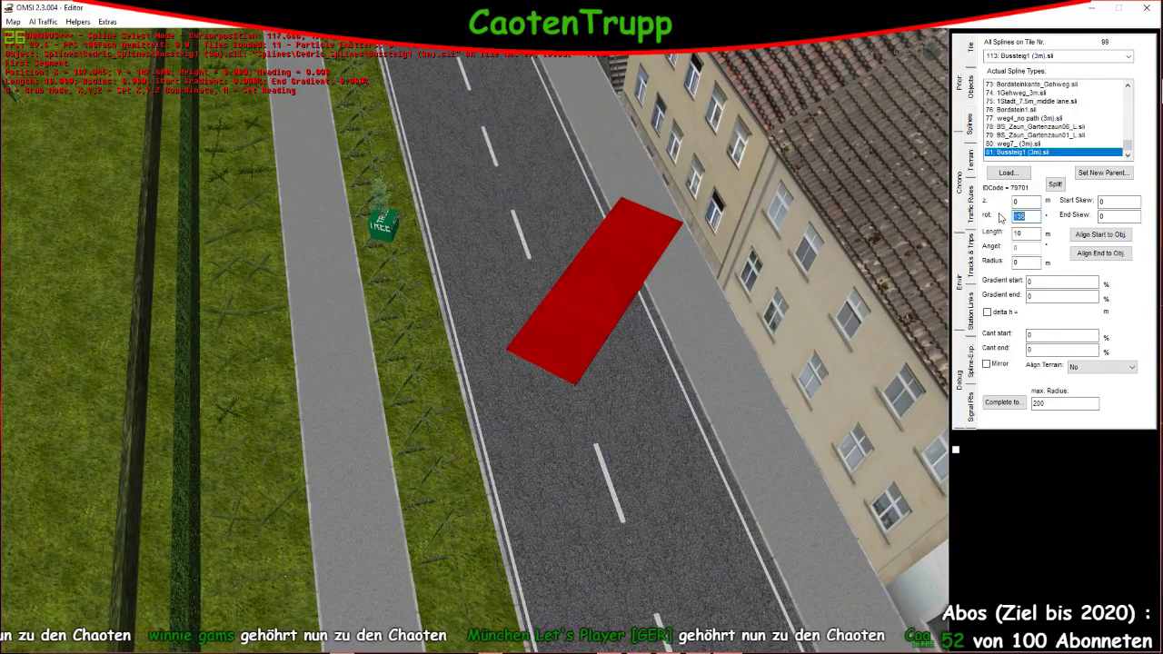
key("Return")
Move the Bussteig1 spline onto the grass strip between the road kerb and the footpath
scroll(454, 394, "up", 6)
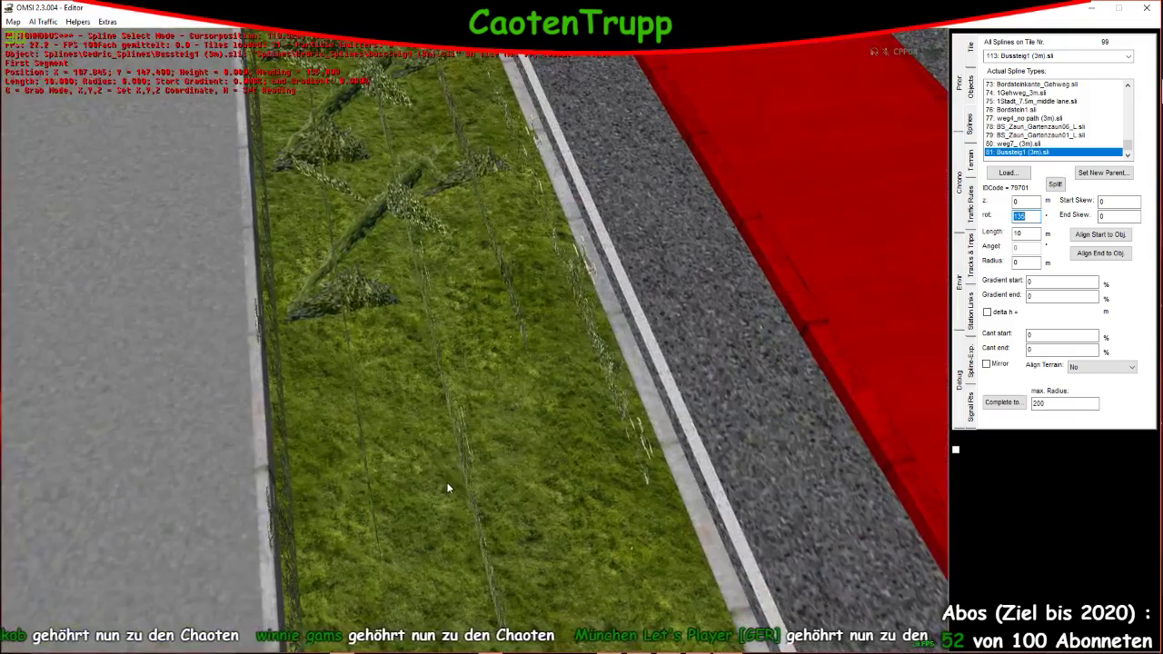
right_click_drag(446, 488, 455, 437)
key("g")
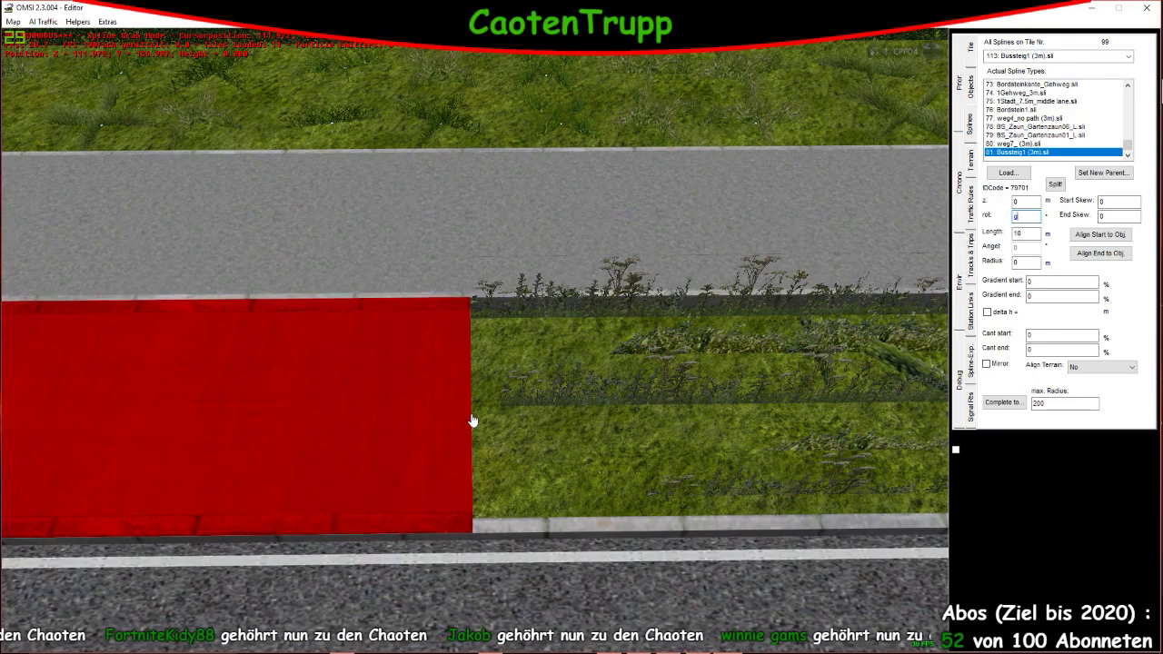
left_click(472, 420)
Append a second Bussteig1 segment to the far end of the placed one
right_click_drag(472, 420, 627, 363)
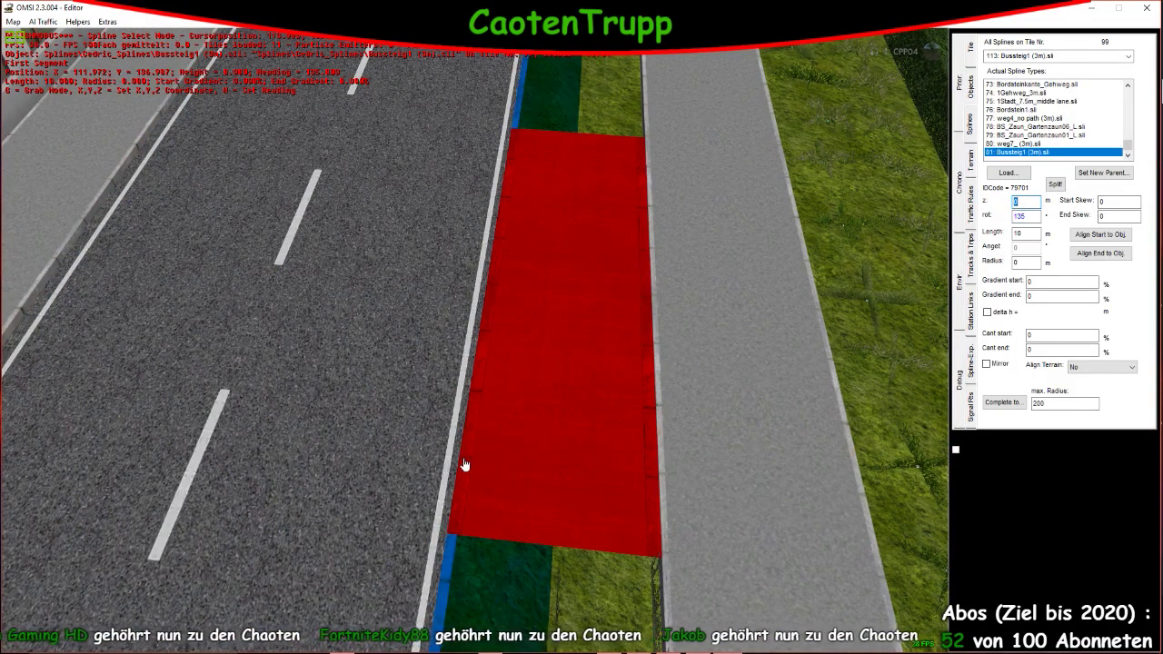
right_click_drag(466, 463, 518, 504)
scroll(518, 504, "up", 2)
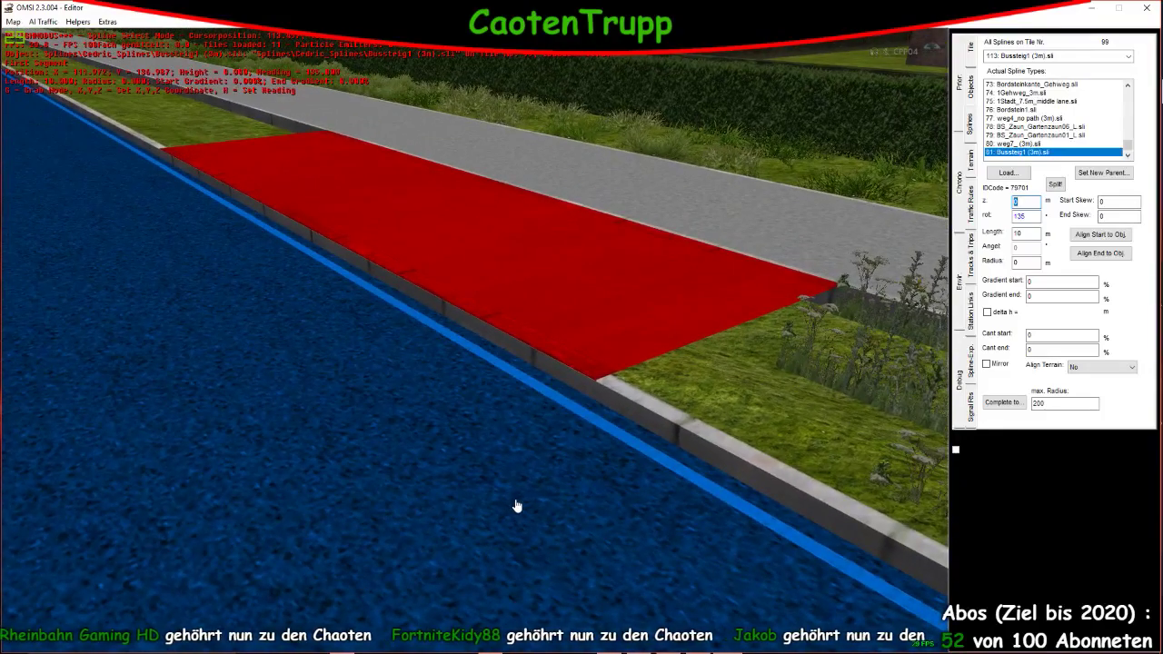
key("Insert")
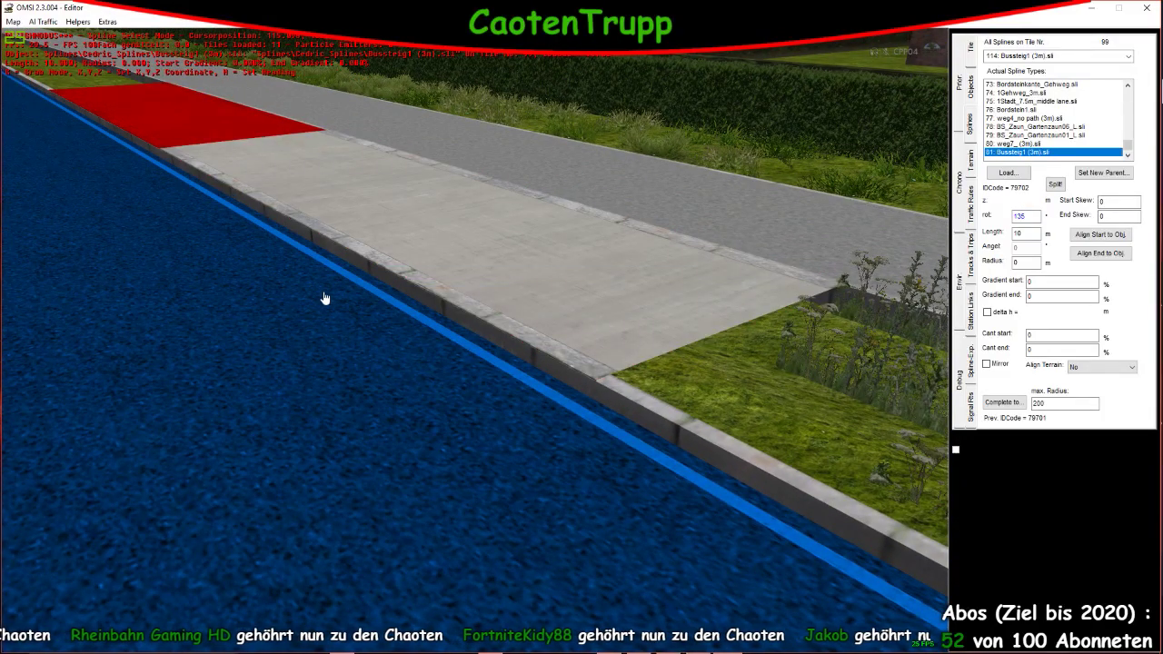
Turn the first Bussteig1 segment into a ramp with a delta h of 0.1 m and a length of 1 m
left_click(682, 337)
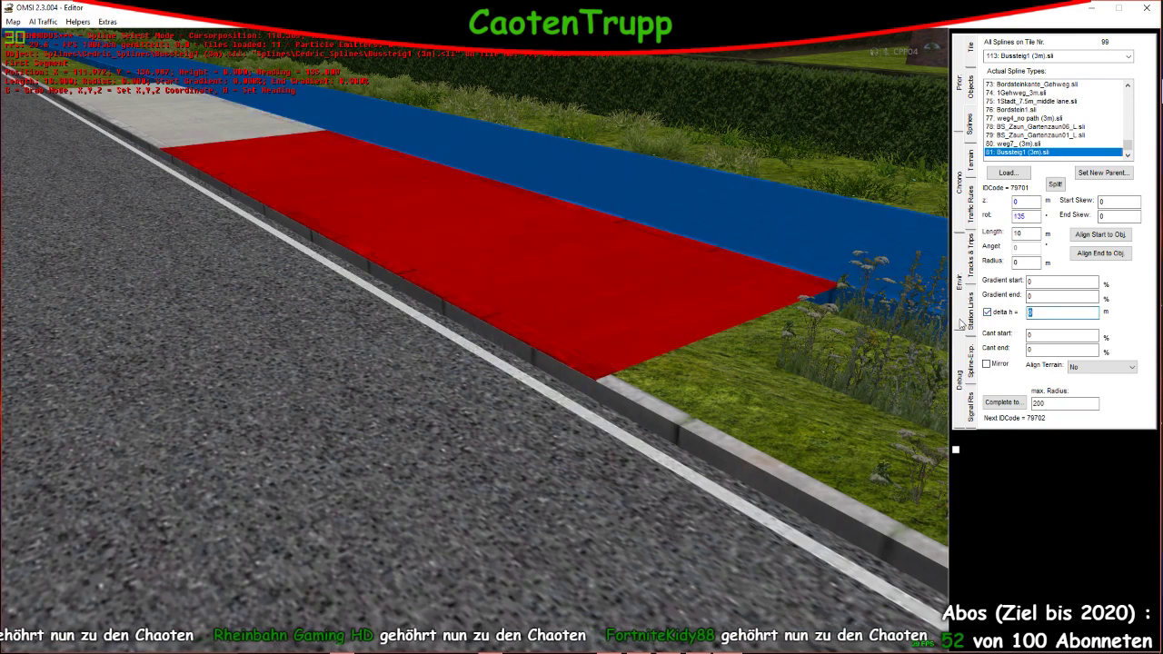
key("Return")
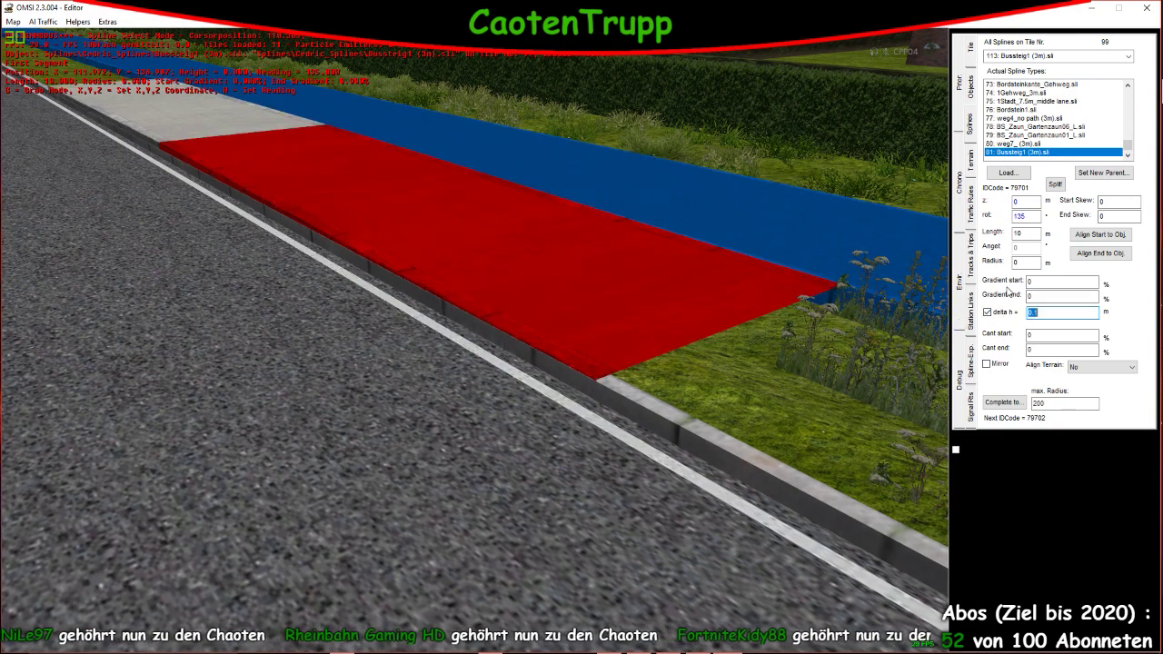
type("1")
key("Return")
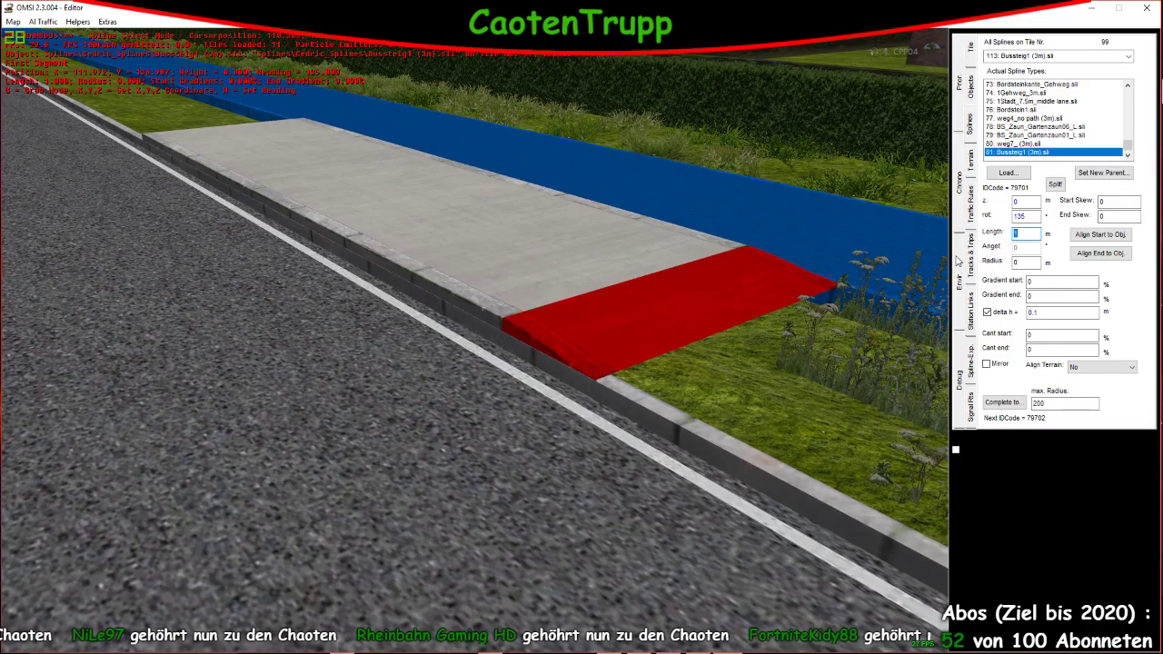
Try to shift the ramp and its attached platform with the movement constrained to one axis
right_click_drag(673, 277, 610, 357)
scroll(574, 304, "up", 5)
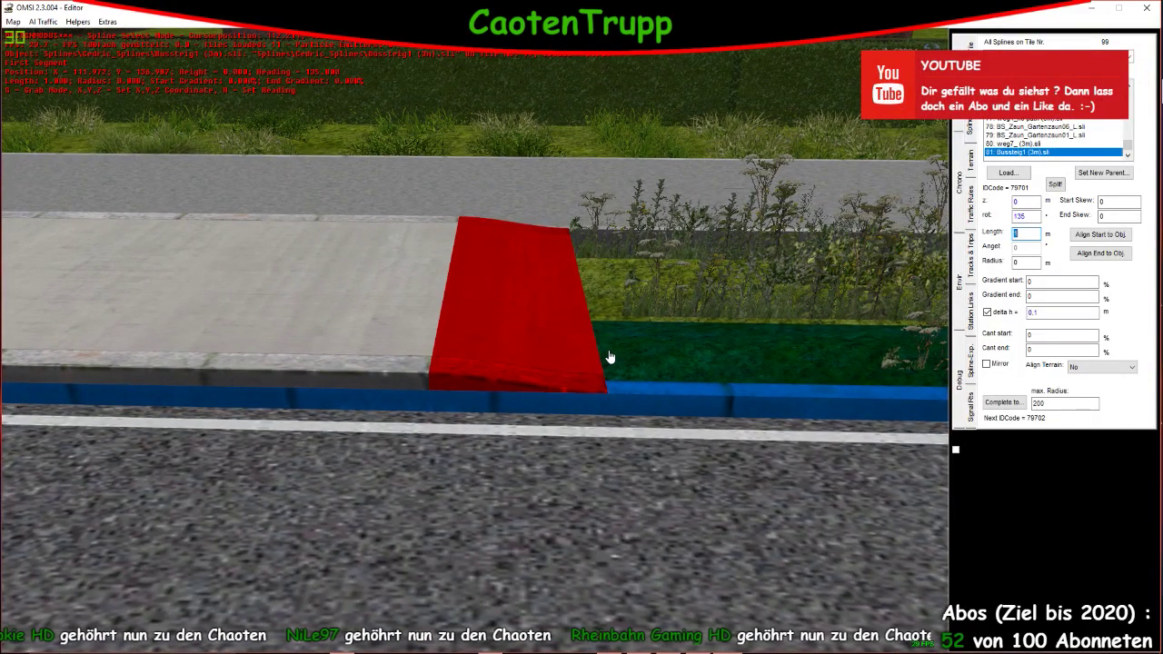
key("g")
key("x")
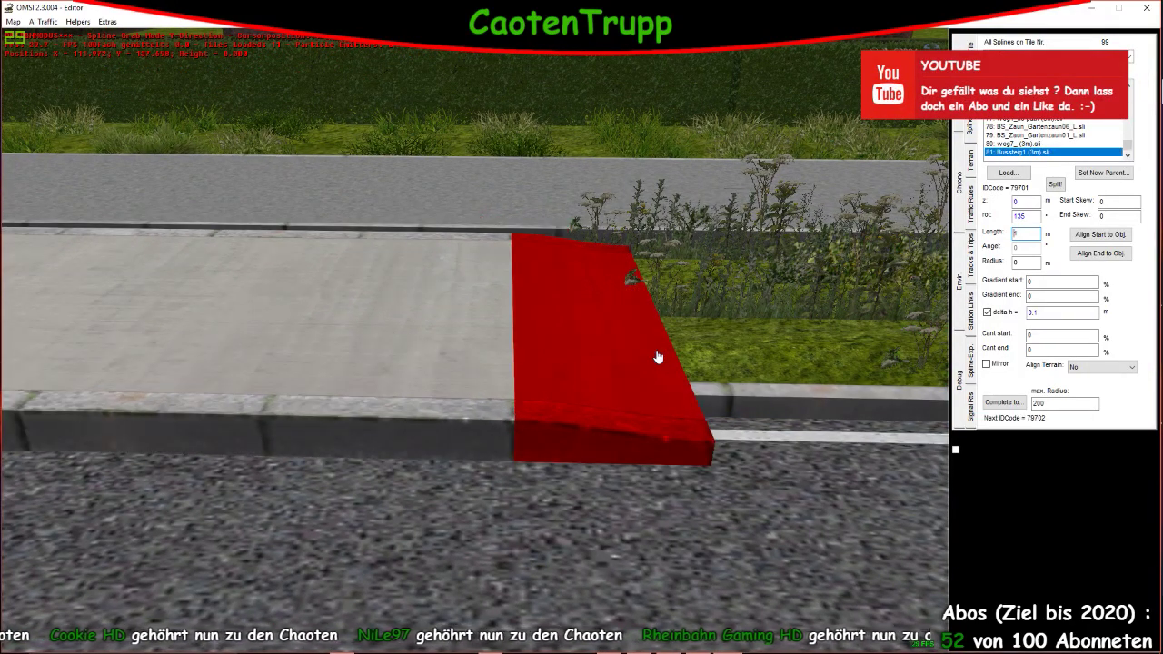
left_click(718, 359)
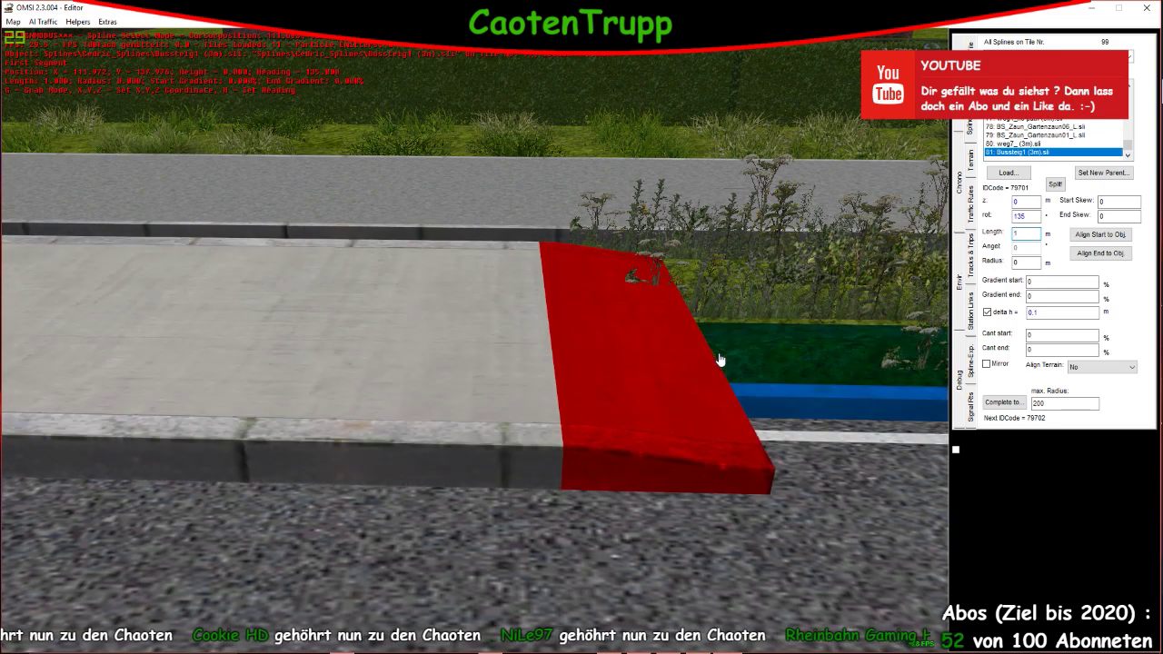
Move the ramp and its platform freely back against the road kerb on the grass strip
key("g")
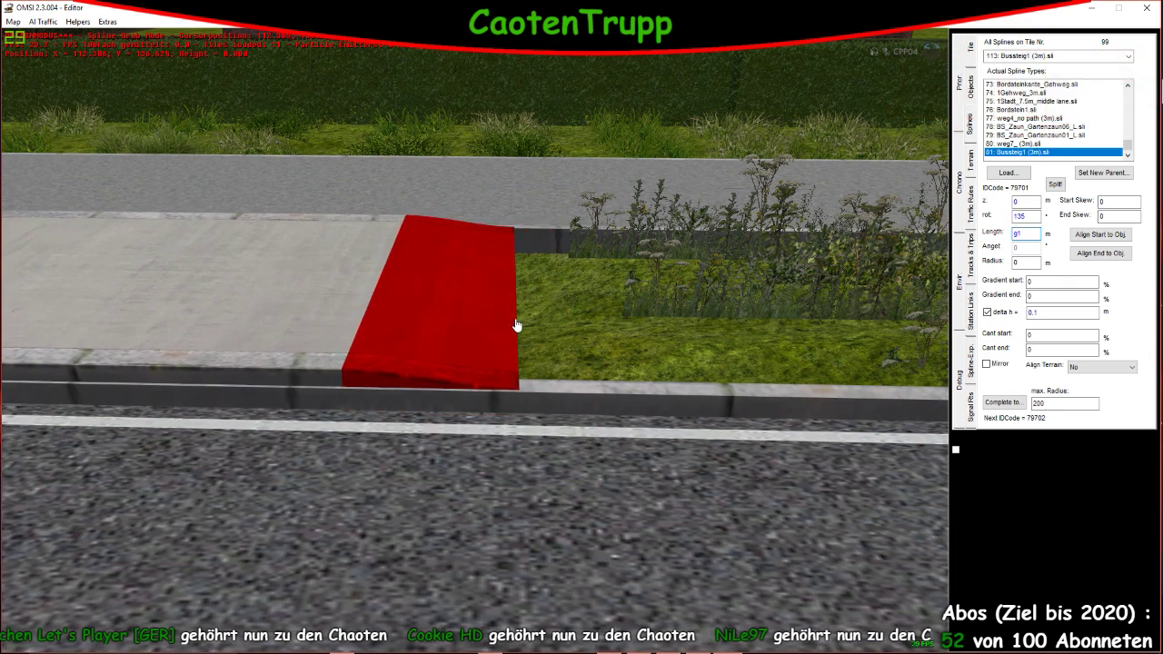
left_click(514, 326)
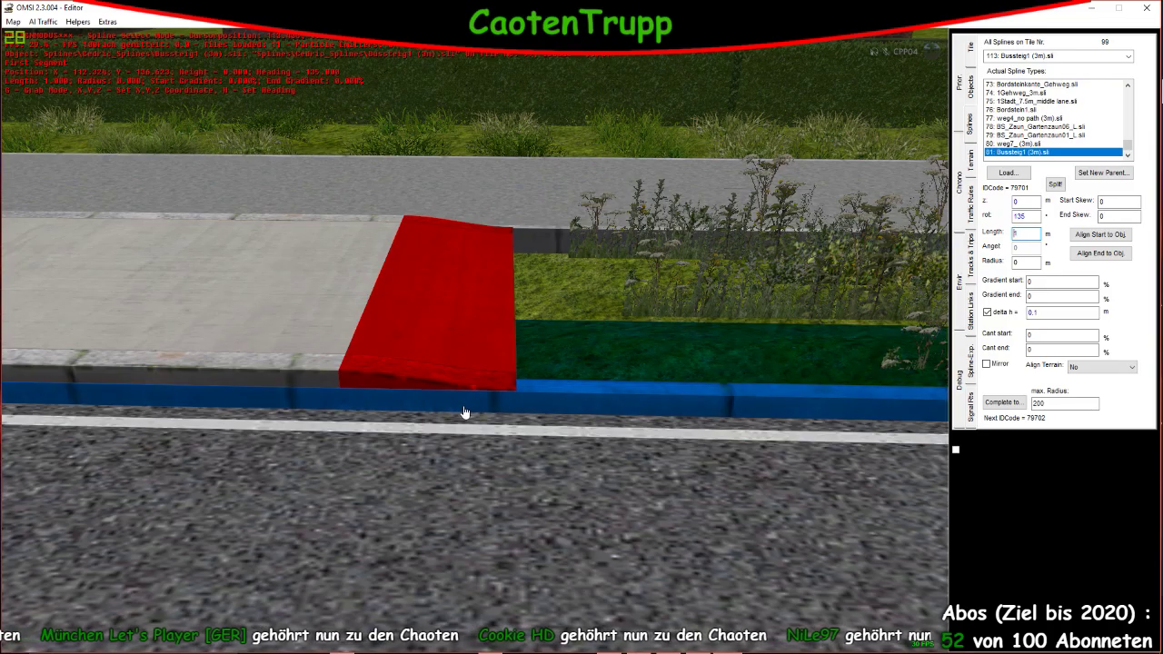
scroll(496, 402, "down", 4)
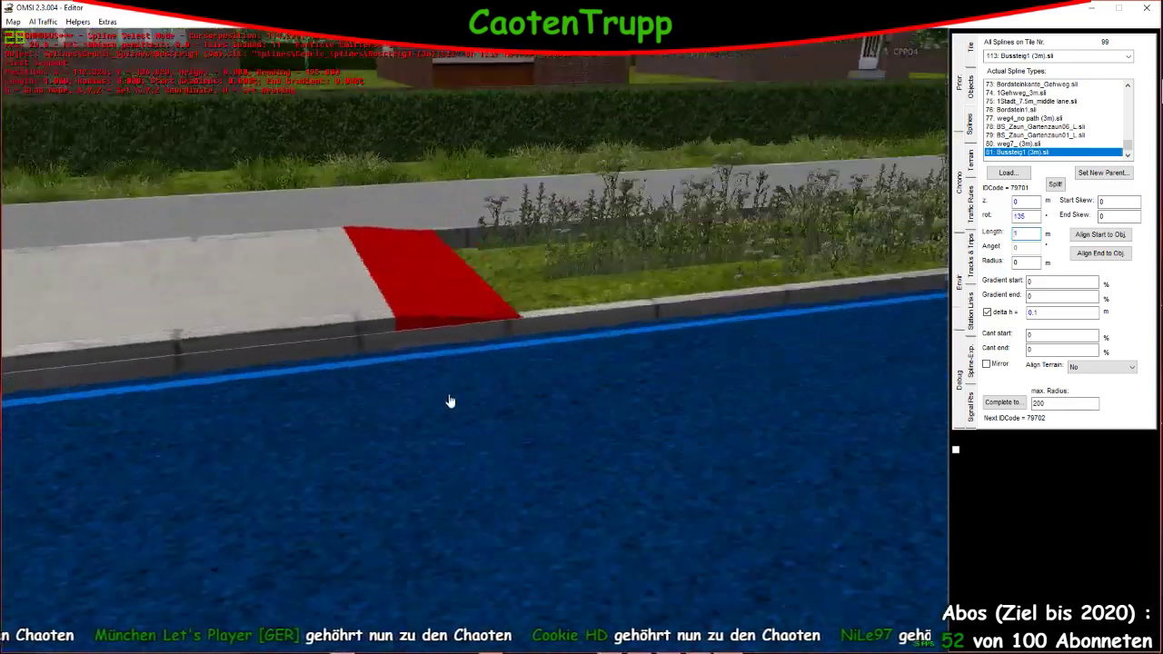
right_click_drag(450, 400, 359, 434)
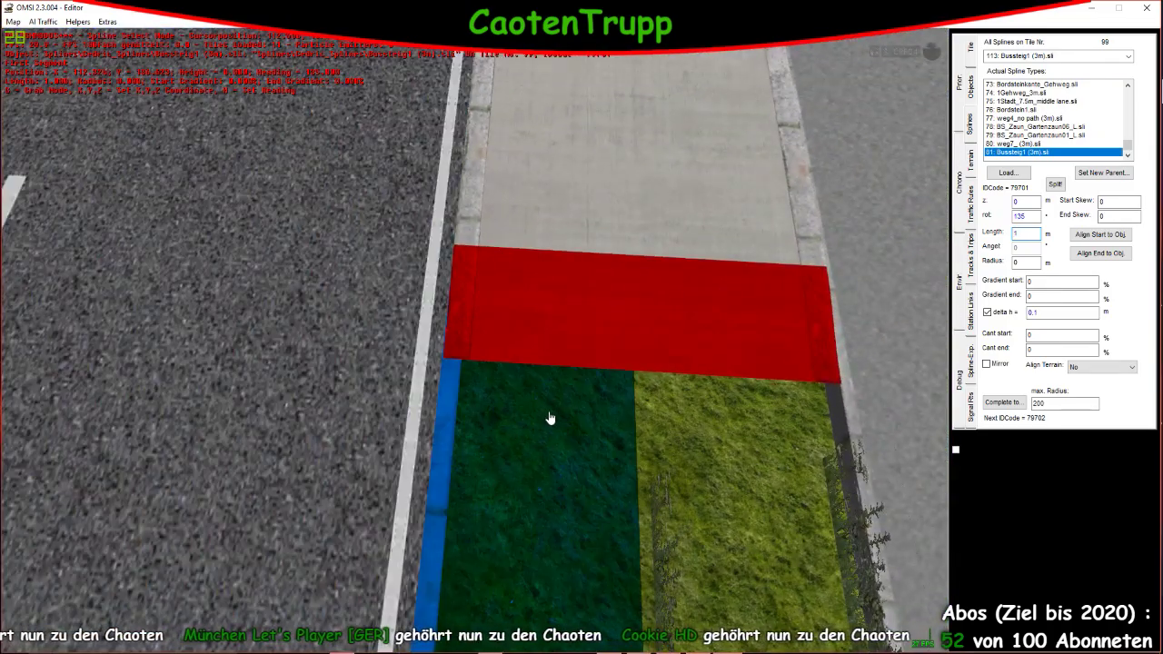
Reposition the ramp and platform between the road and footpath, and check their placement in the street from above
left_click(598, 374)
right_click_drag(623, 384, 999, 334)
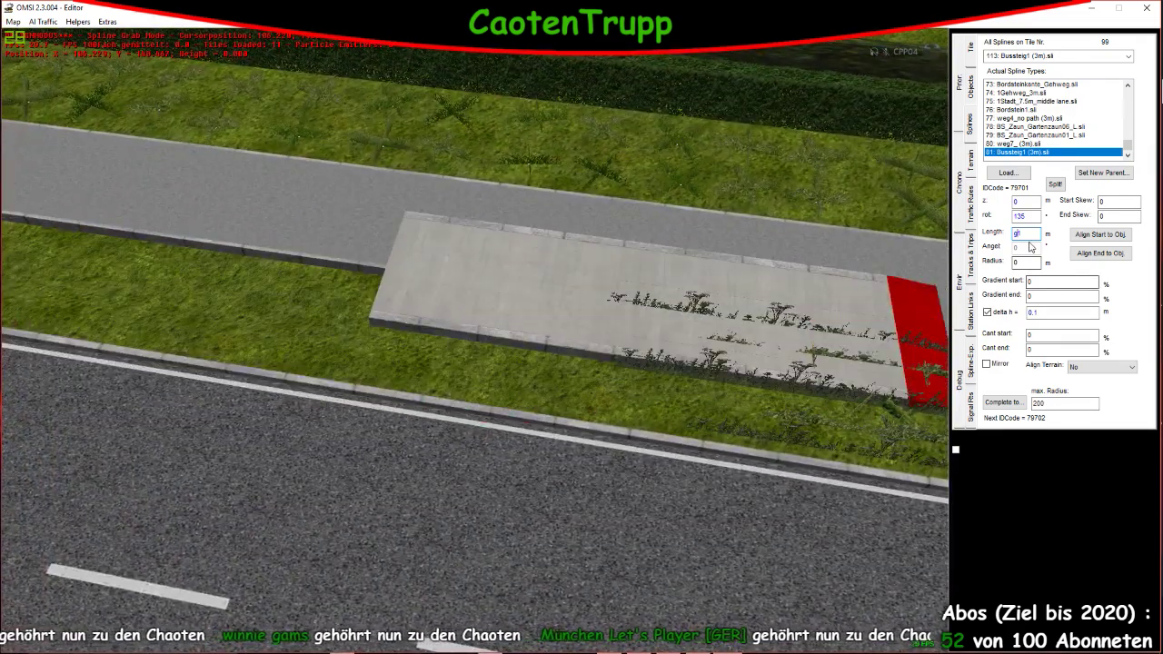
right_click_drag(844, 283, 435, 366)
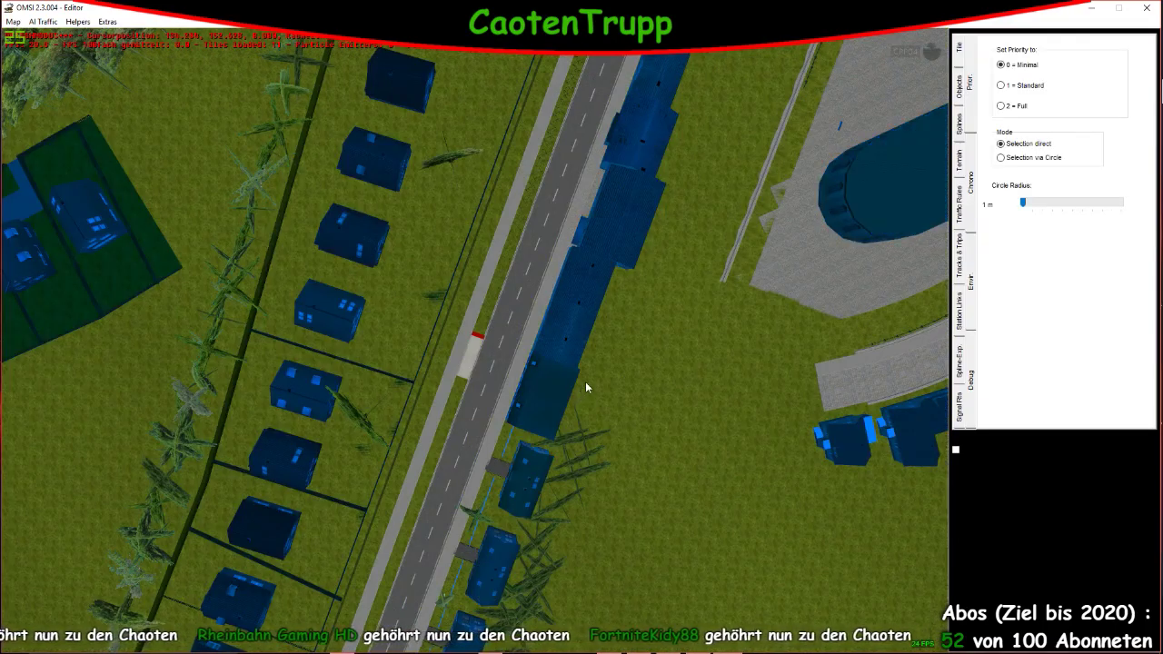
right_click_drag(585, 381, 600, 322)
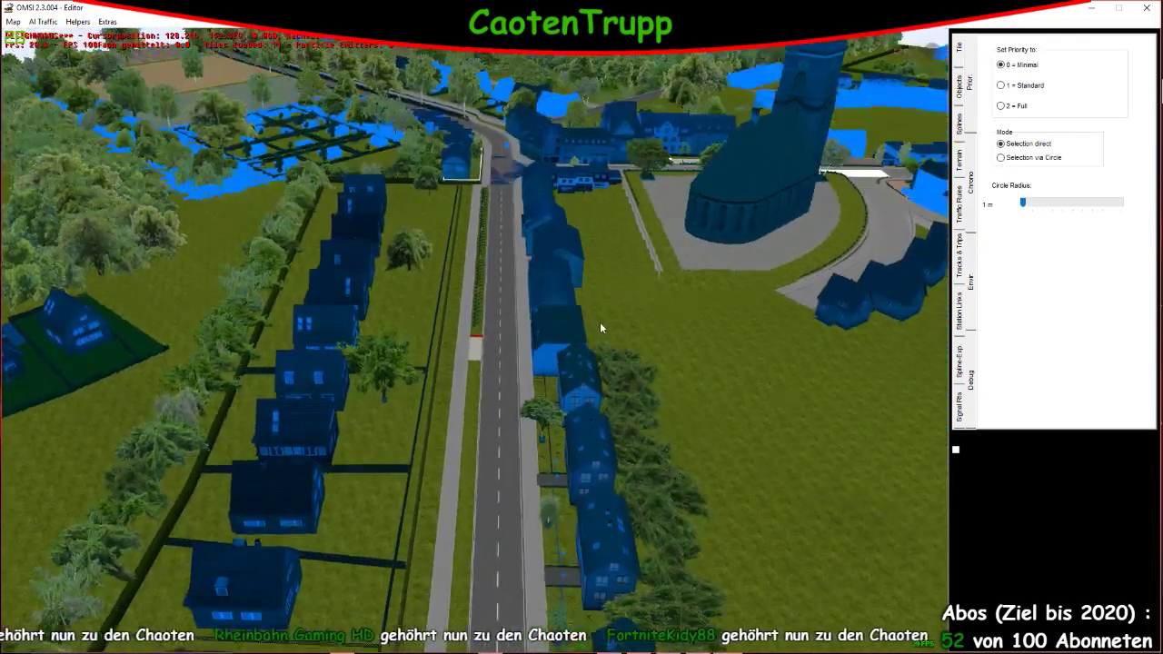
Set the first Bussteig1 (3m) segment's length to 2 m and turn off its delta h so it lies flat
left_click(958, 125)
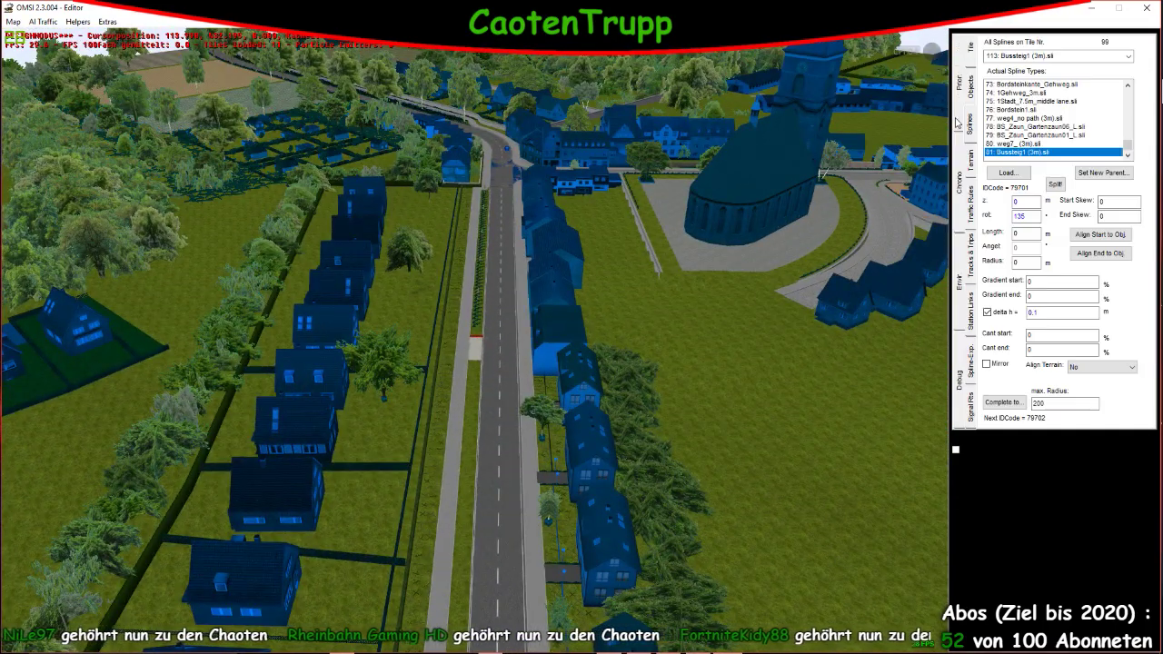
scroll(486, 375, "down", 5)
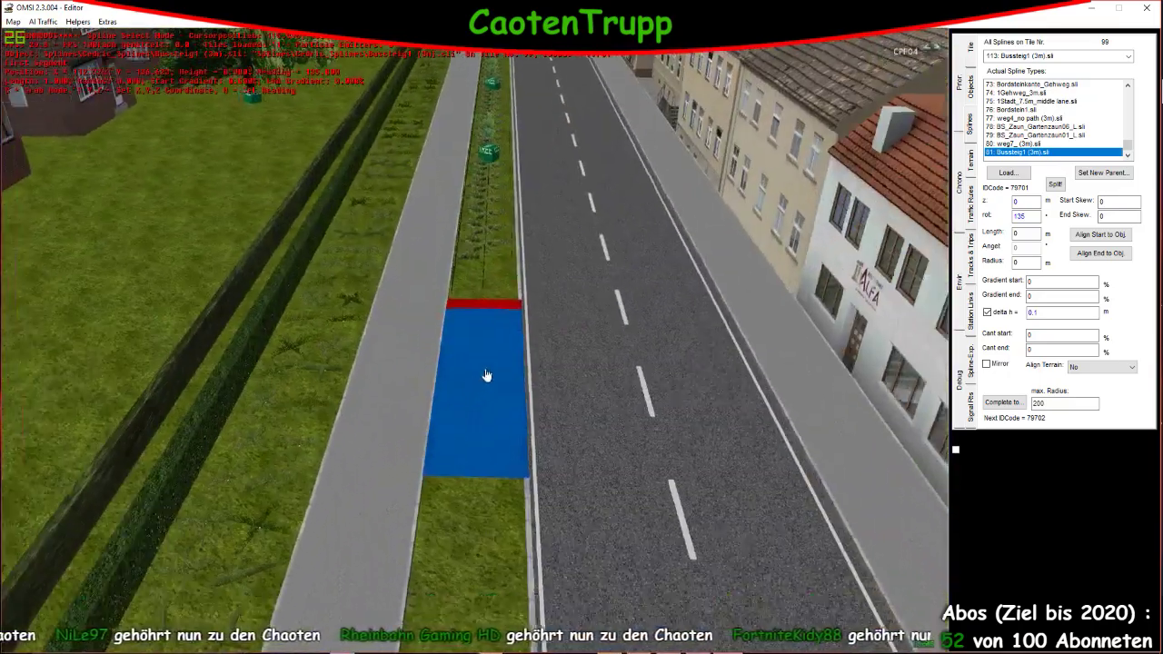
right_click_drag(486, 375, 520, 383)
key("g")
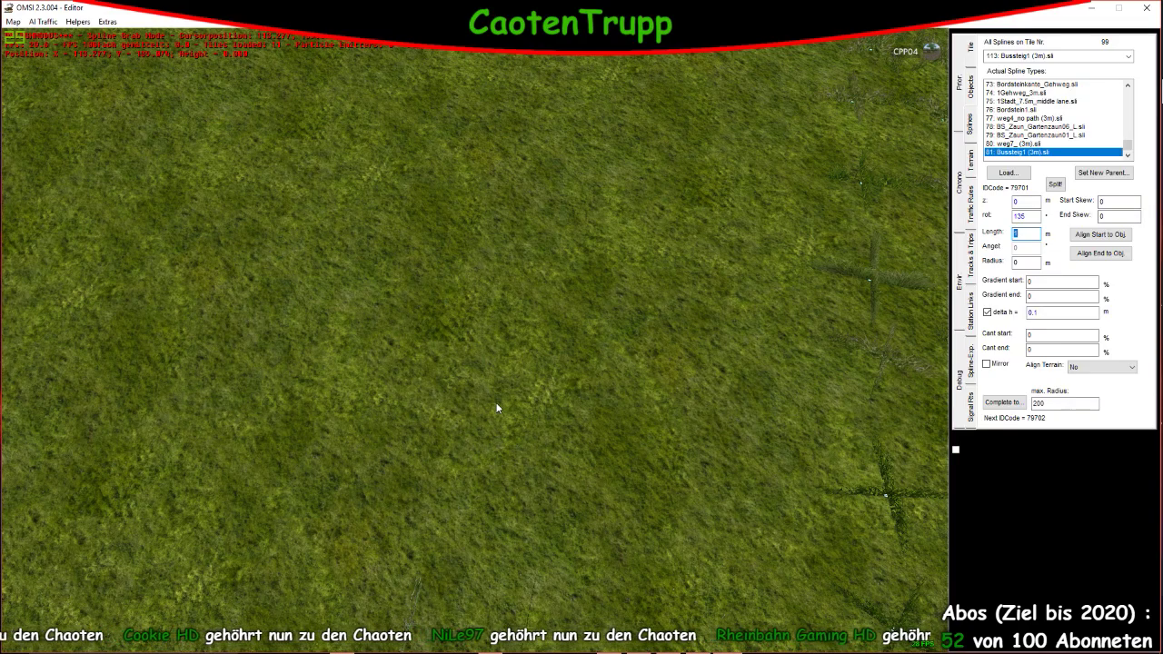
key("Escape")
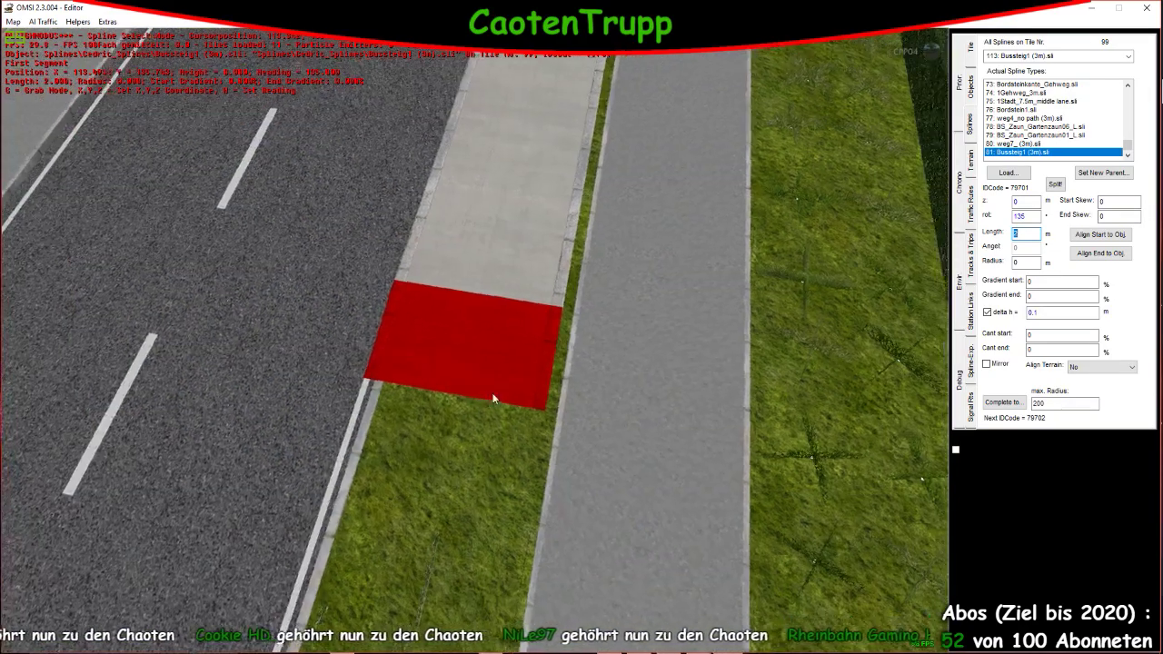
right_click_drag(494, 398, 898, 323)
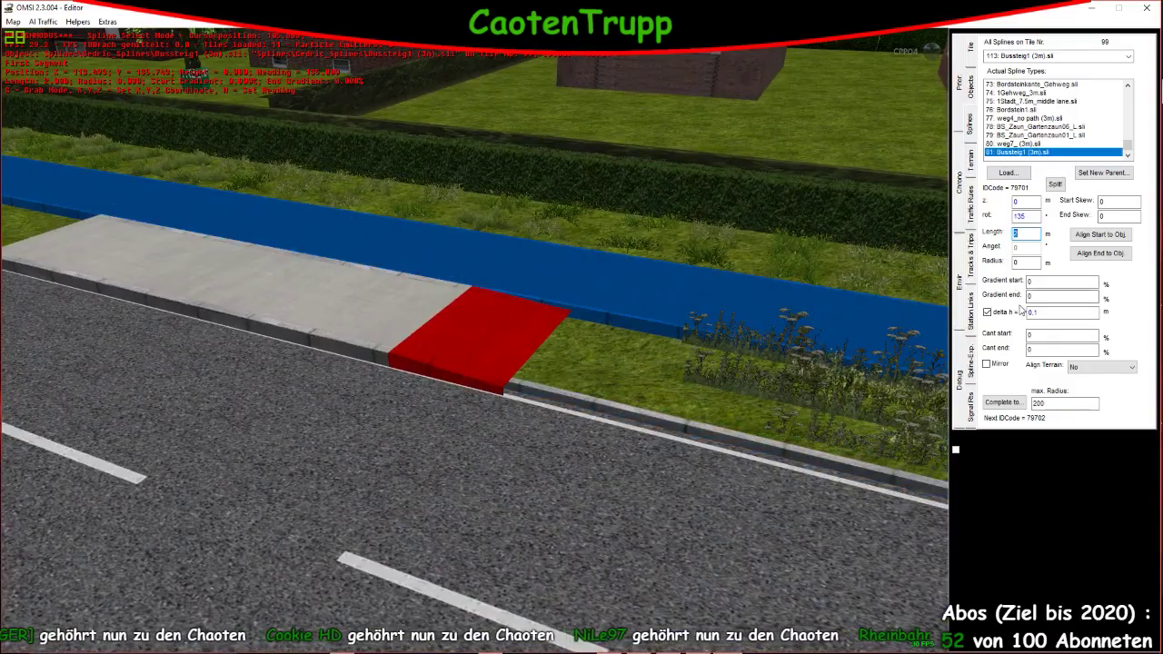
left_click(987, 312)
right_click_drag(467, 346, 651, 454)
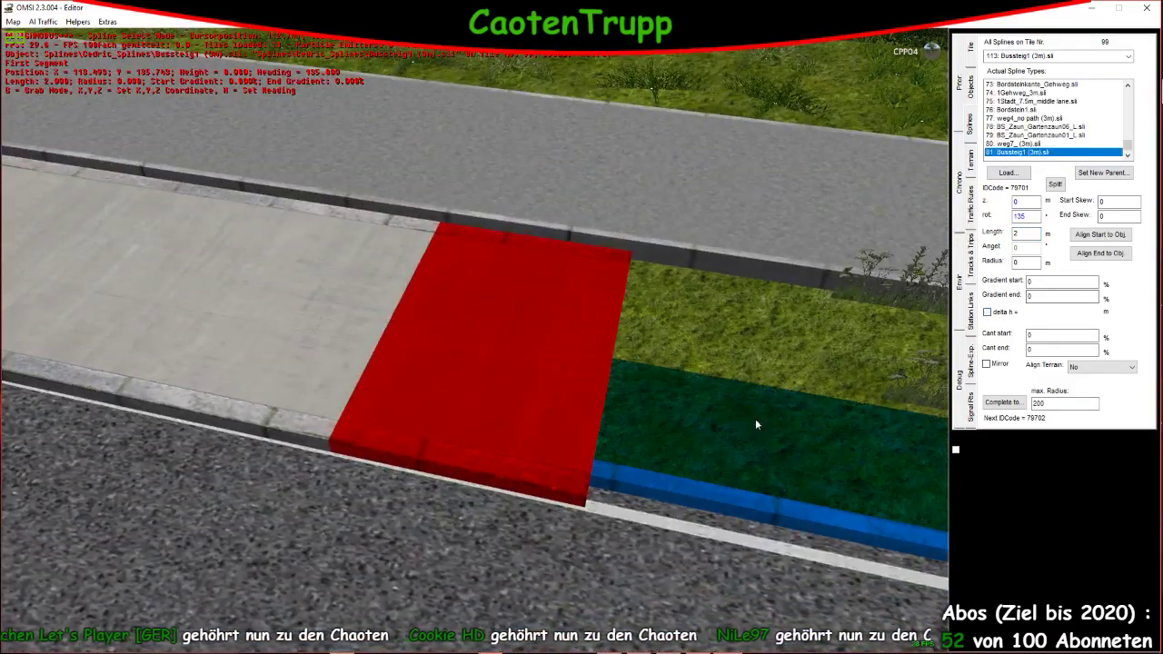
right_click_drag(755, 424, 581, 382)
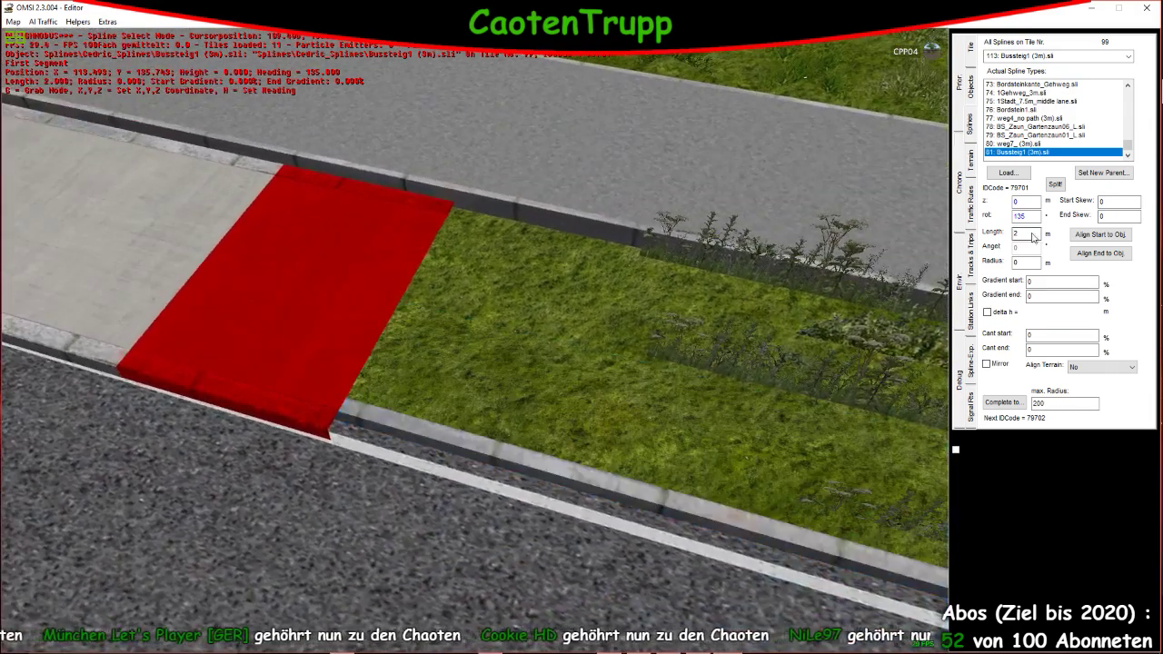
Set the first segment's length to 3 m and move it with the attached platform between the road kerb and footpath
key("Return")
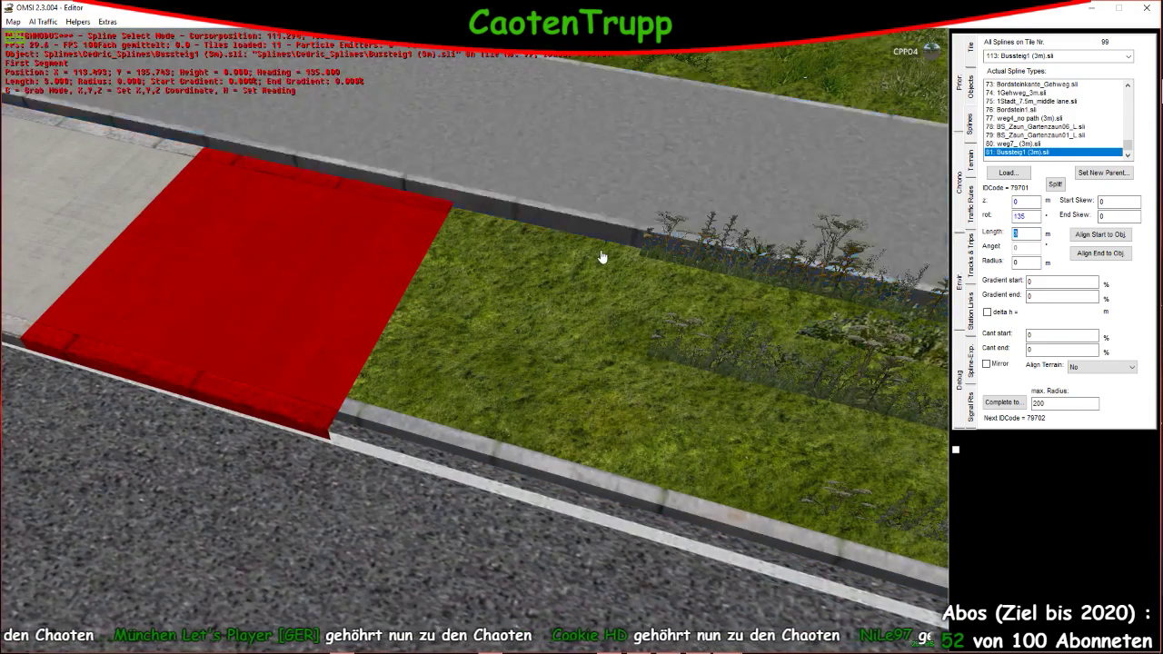
key("g")
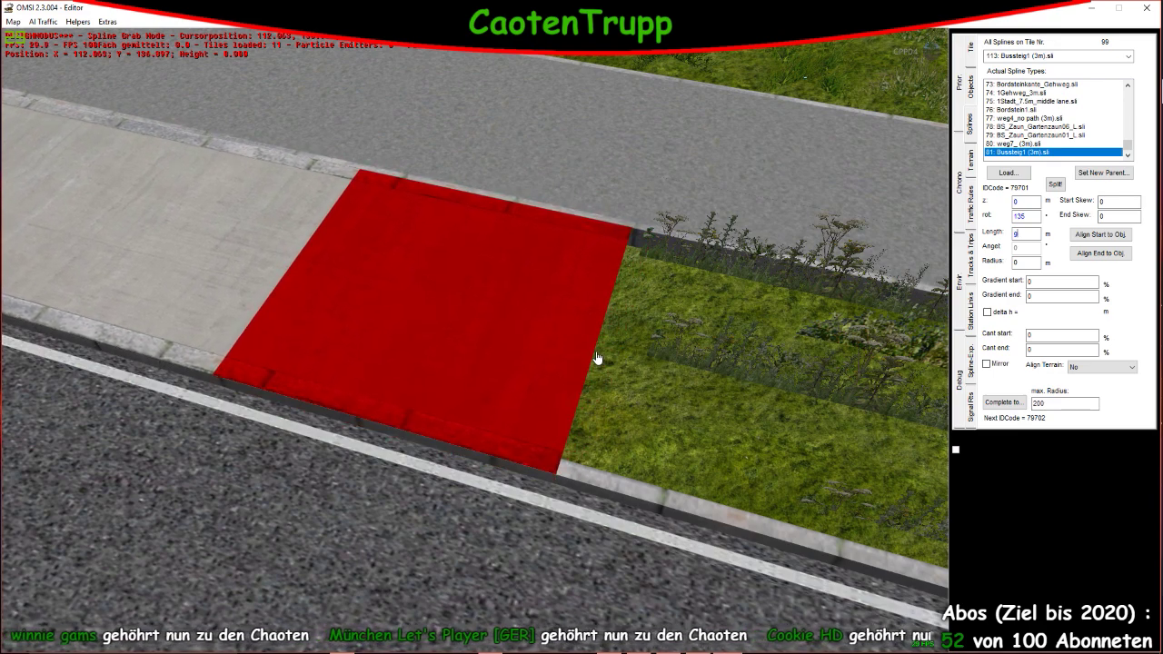
left_click(597, 359)
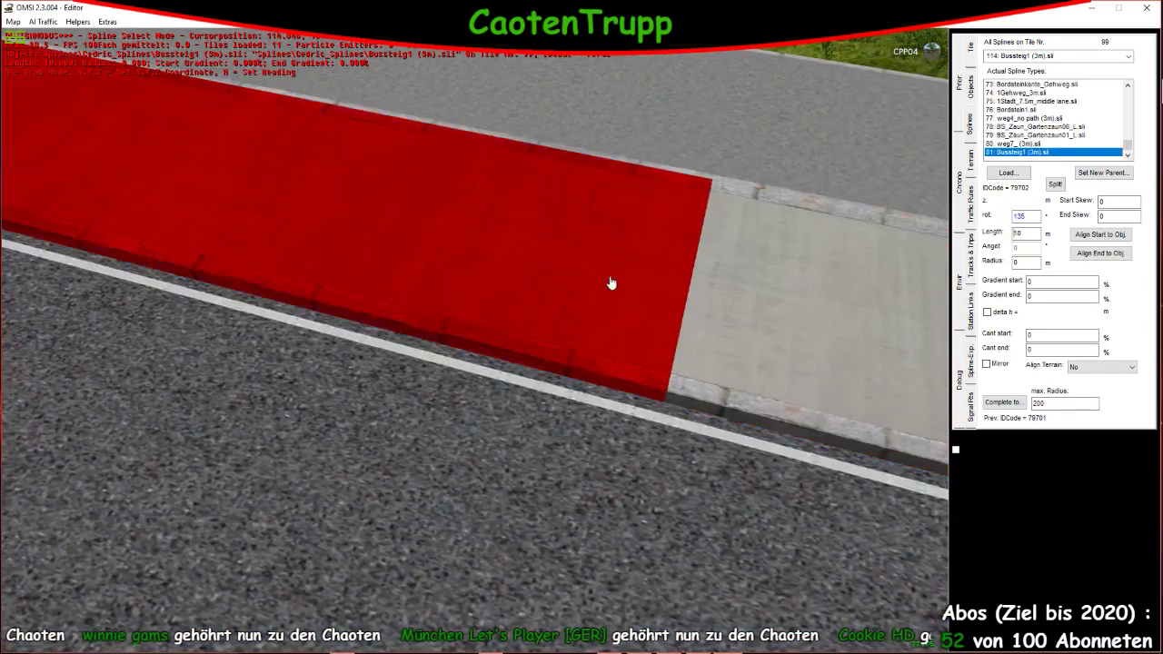
Turn the second Bussteig1 segment into an upward ramp with a length of 1 m and a delta h of 0.1 m
key("BackSpace")
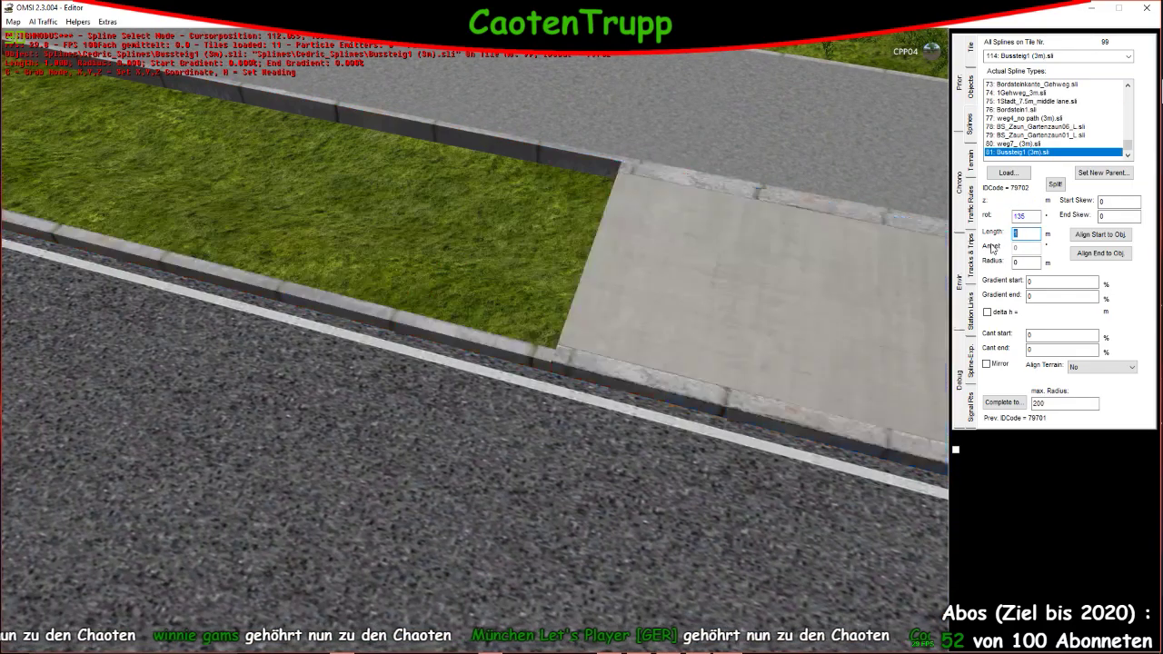
type("1")
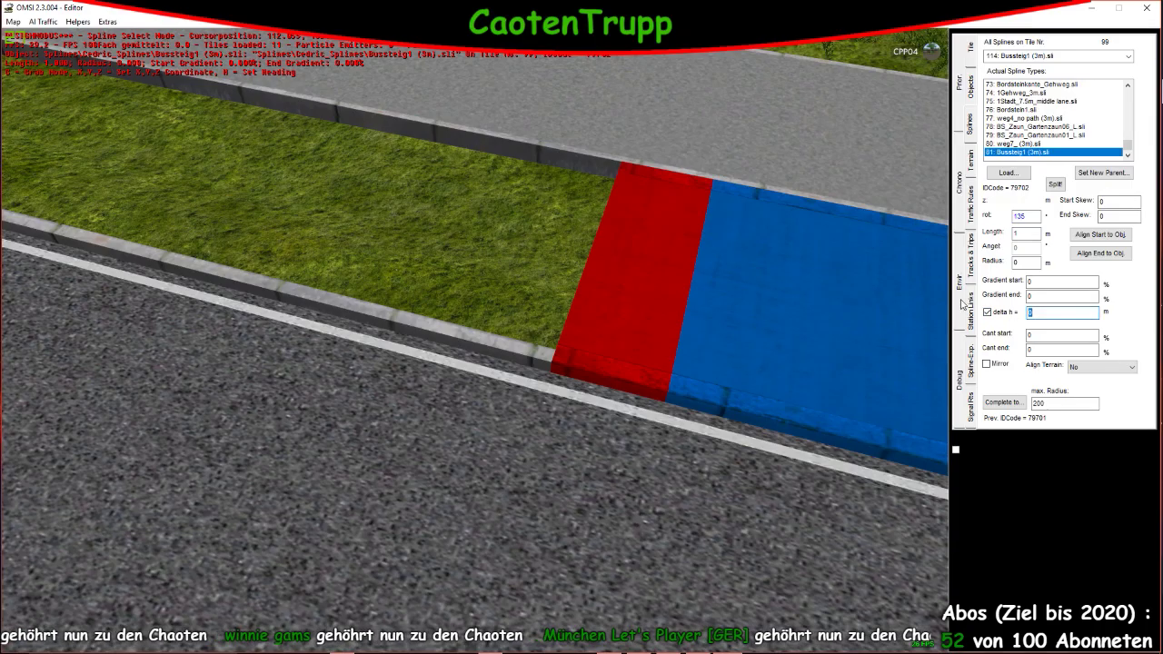
type(".1")
key("Return")
right_click_drag(892, 310, 605, 288)
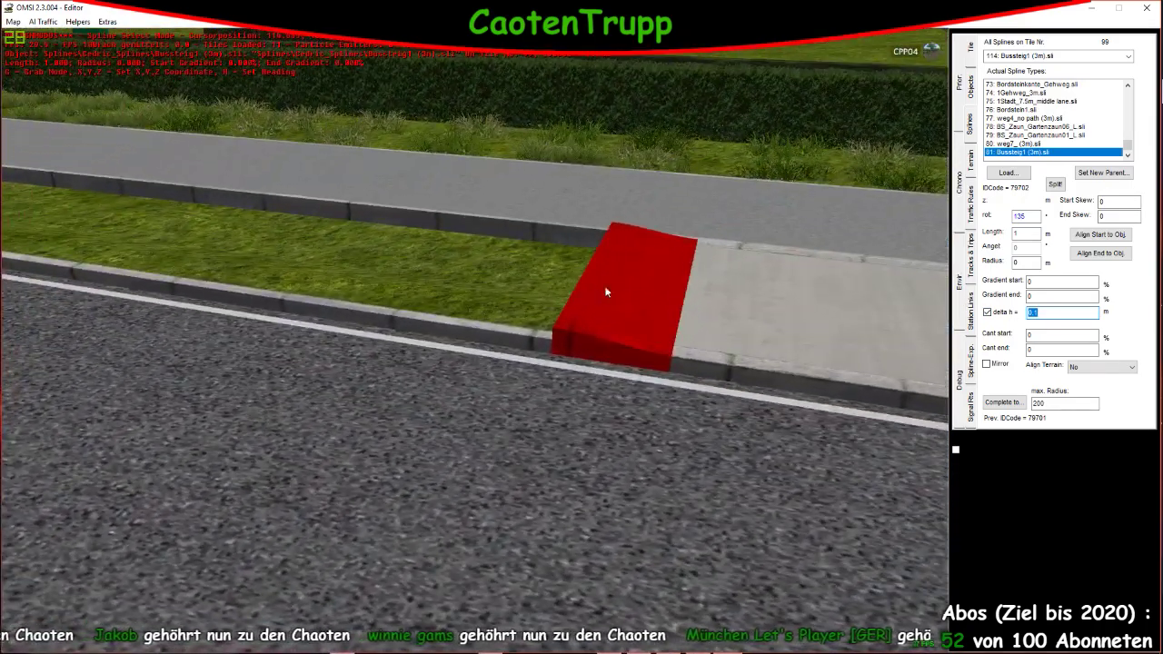
Append a flat Bussteig1 segment behind the ramp and set its length to 18 m
left_click(815, 322)
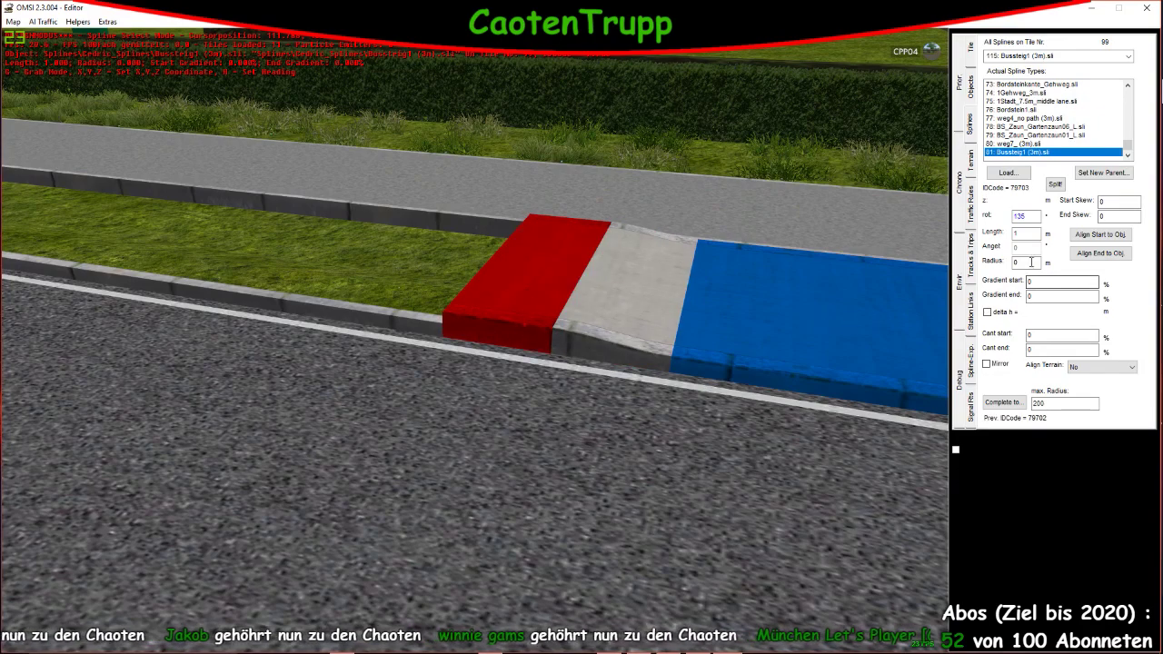
scroll(255, 114, "down", 3)
right_click_drag(254, 114, 335, 337)
scroll(335, 339, "down", 1)
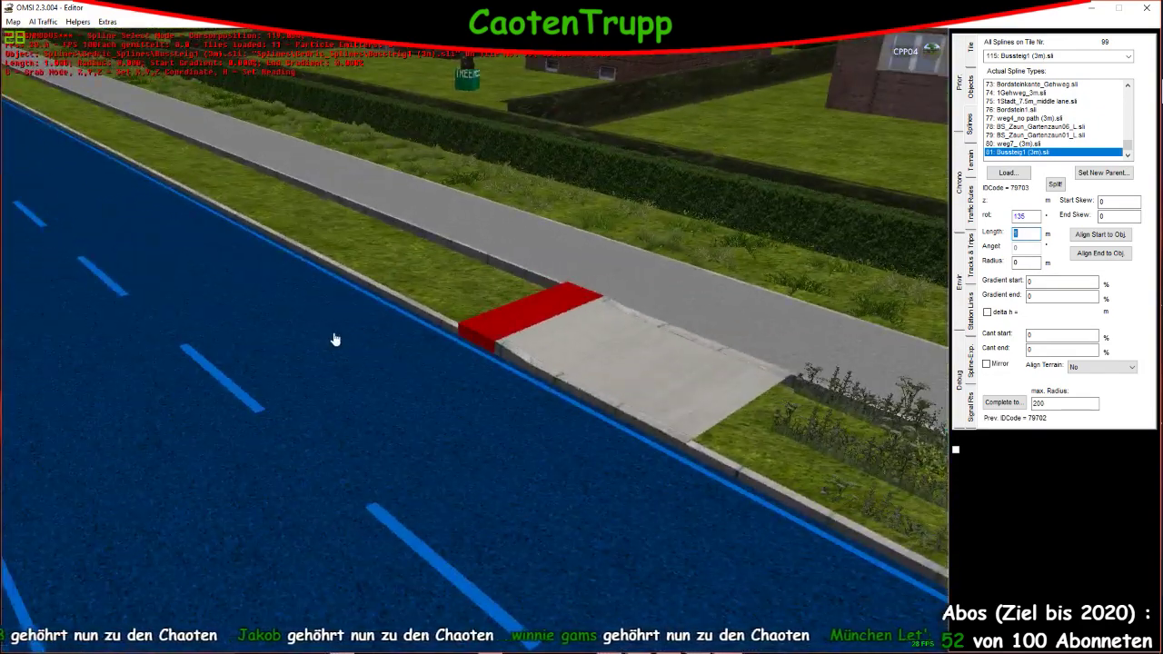
key("Return")
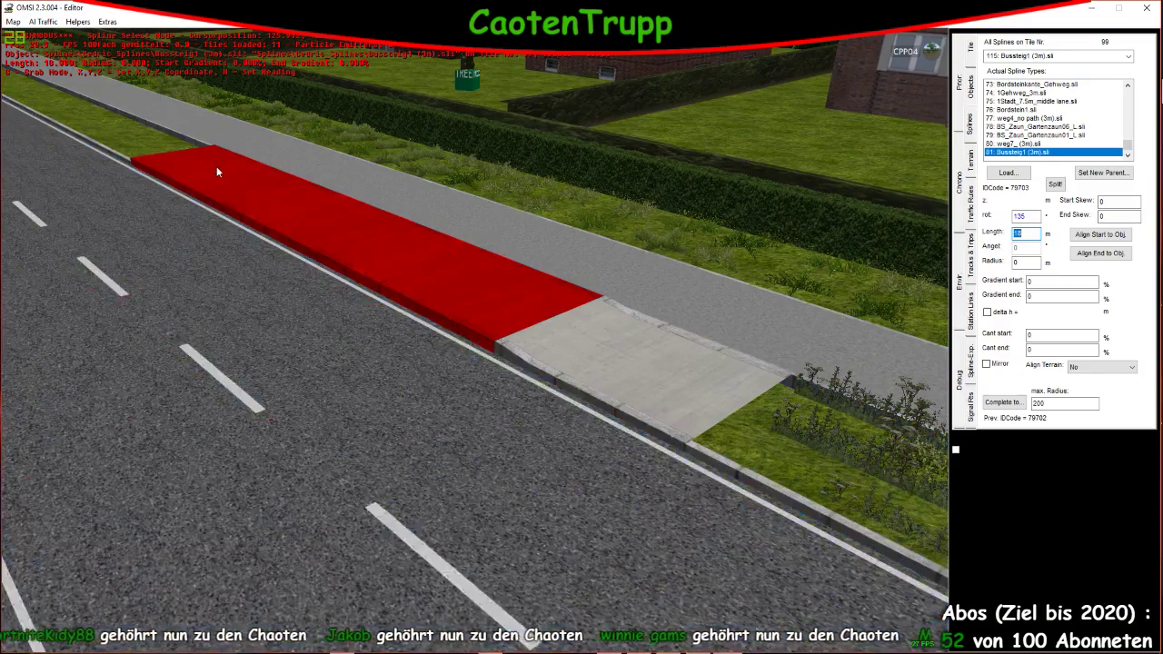
Append another Bussteig1 segment and make it a downward ramp with a delta h of -0.1 m and a length of 1 m
right_click_drag(217, 166, 358, 446)
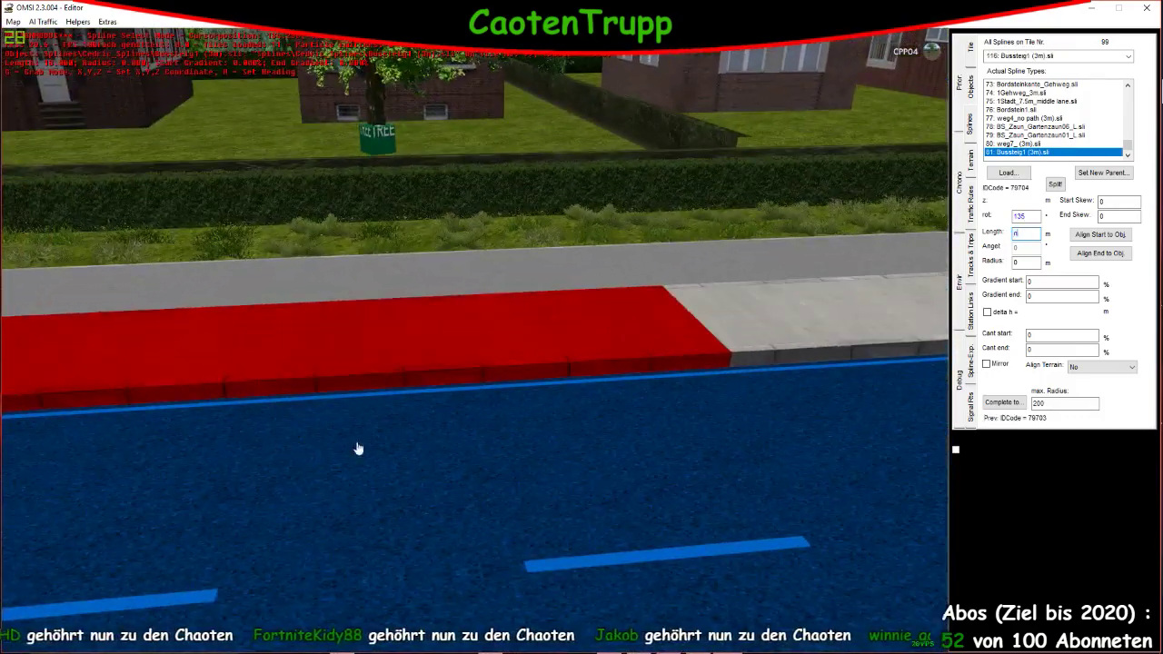
left_click(1021, 313)
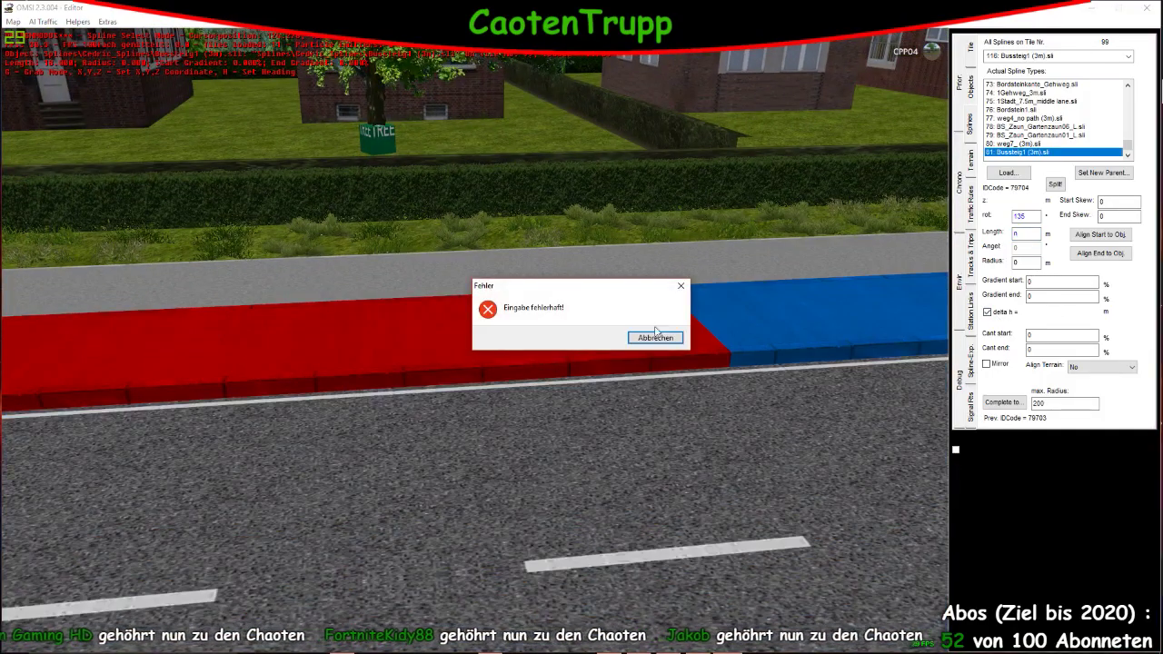
left_click(655, 338)
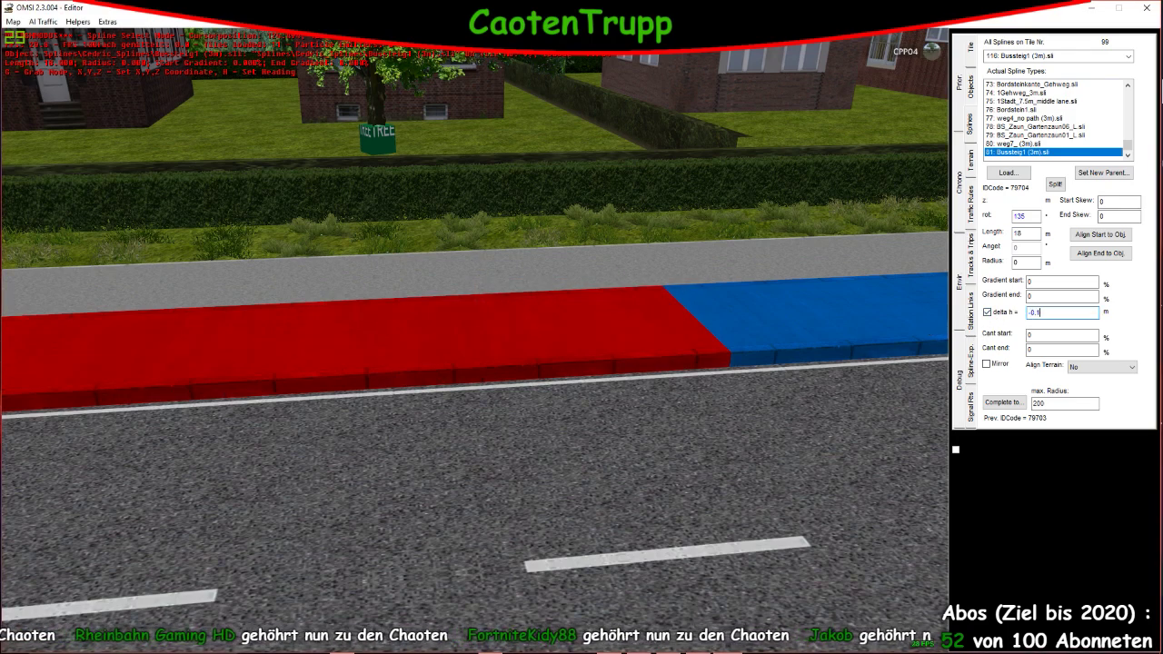
key("Return")
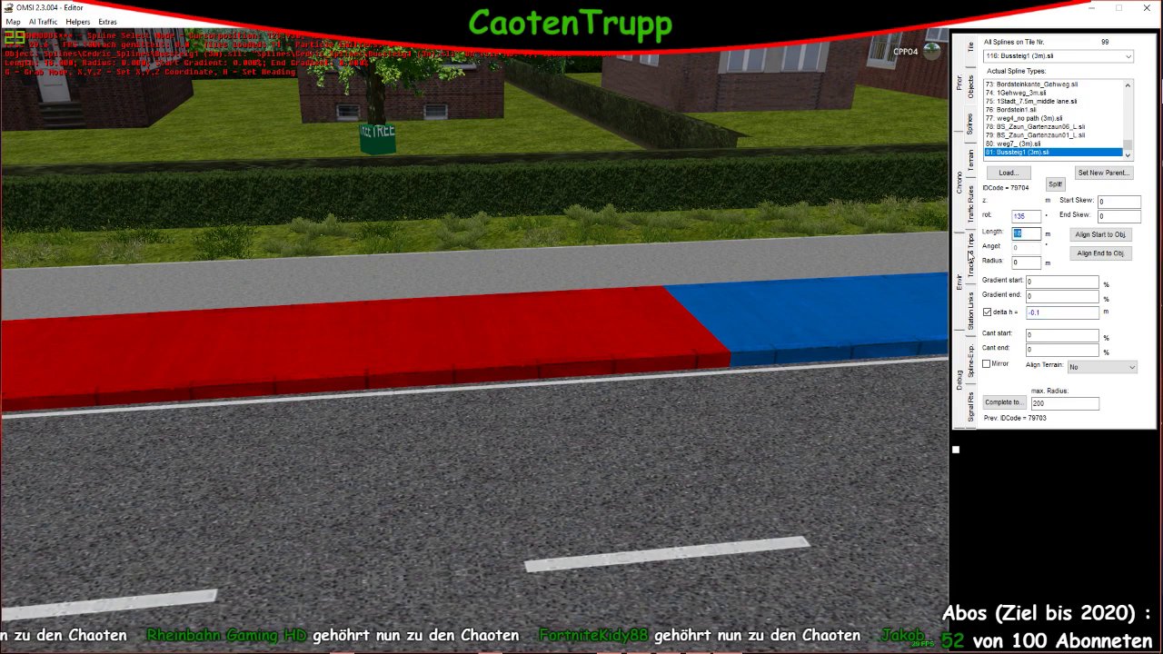
type("1")
key("Return")
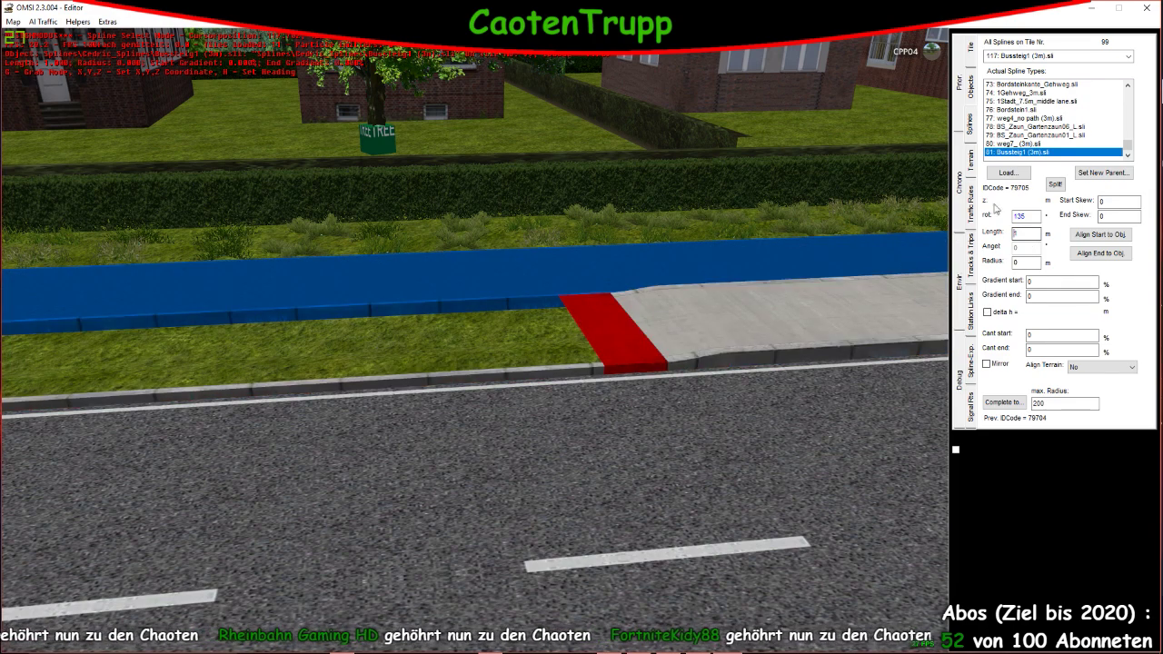
Give the flat closing segment behind the downward ramp a length of 3 m, matching the first segment at the opposite end
right_click_drag(942, 241, 777, 221)
left_click(777, 221)
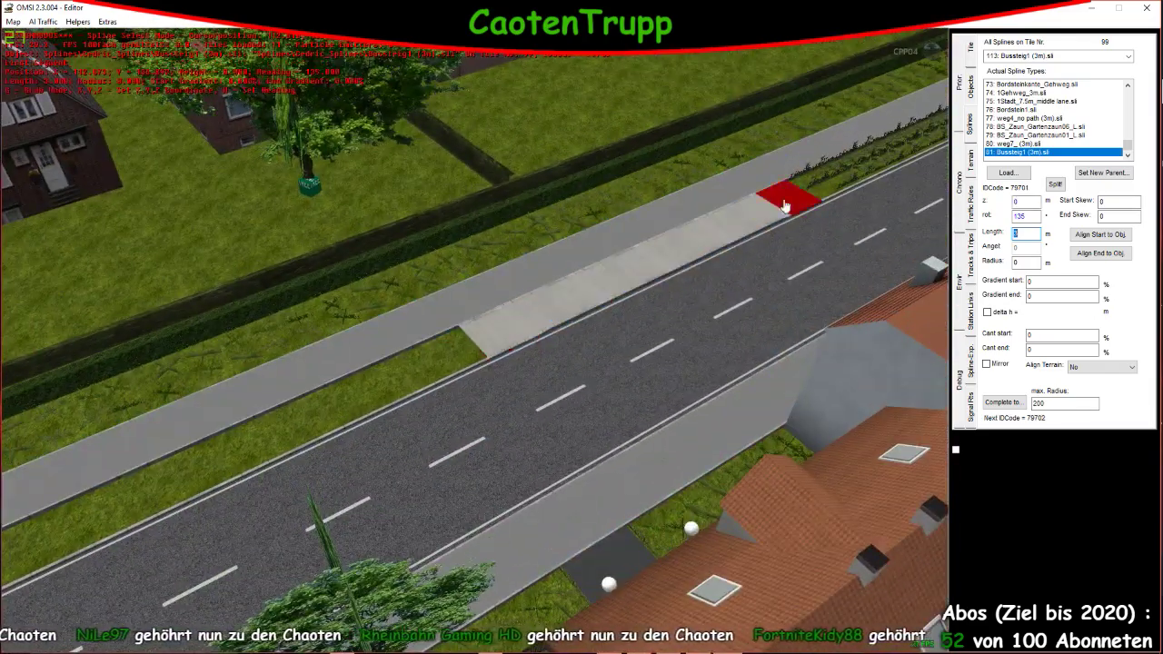
left_click(527, 327)
left_click(511, 340)
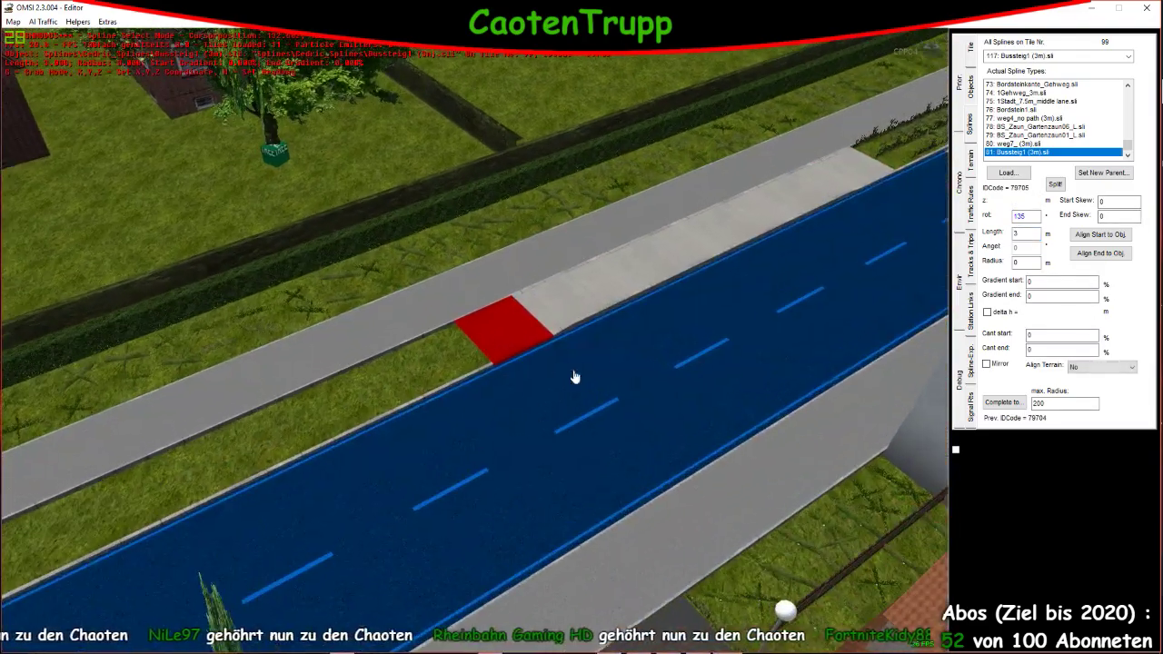
Examine the assembled platform along the road and the open edge where it meets the grass strip
scroll(573, 372, "up", 5)
right_click_drag(572, 372, 525, 503)
scroll(609, 540, "up", 5)
left_click(506, 500)
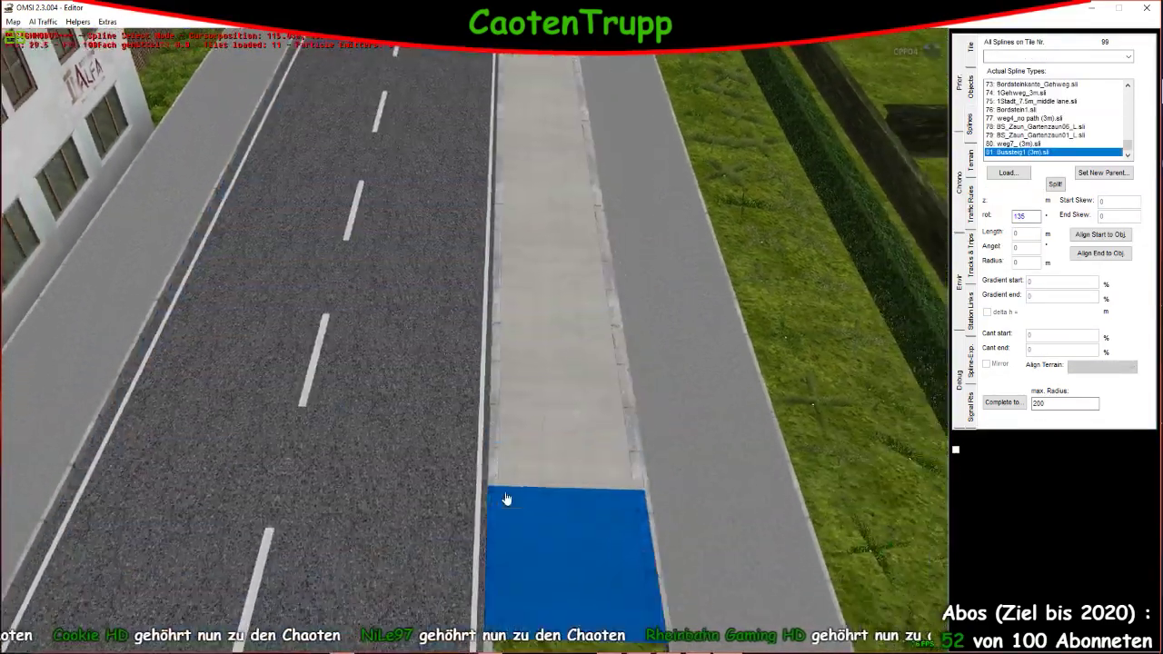
right_click_drag(506, 500, 418, 300)
left_click(530, 294)
scroll(418, 300, "up", 2)
left_click(478, 392)
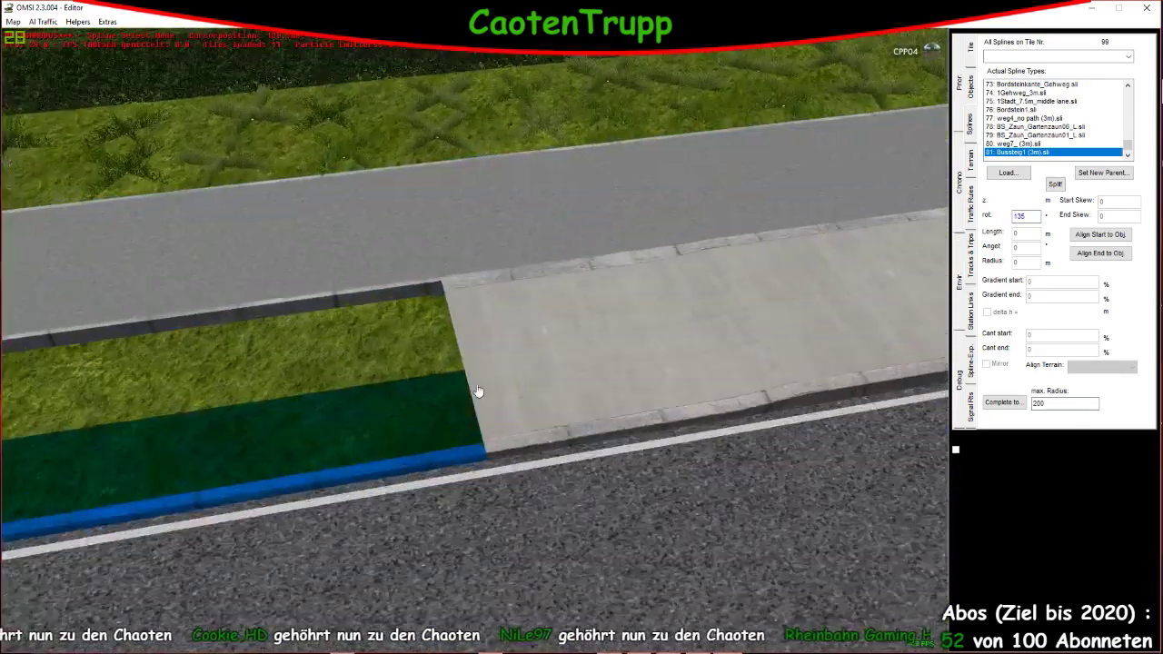
left_click(972, 96)
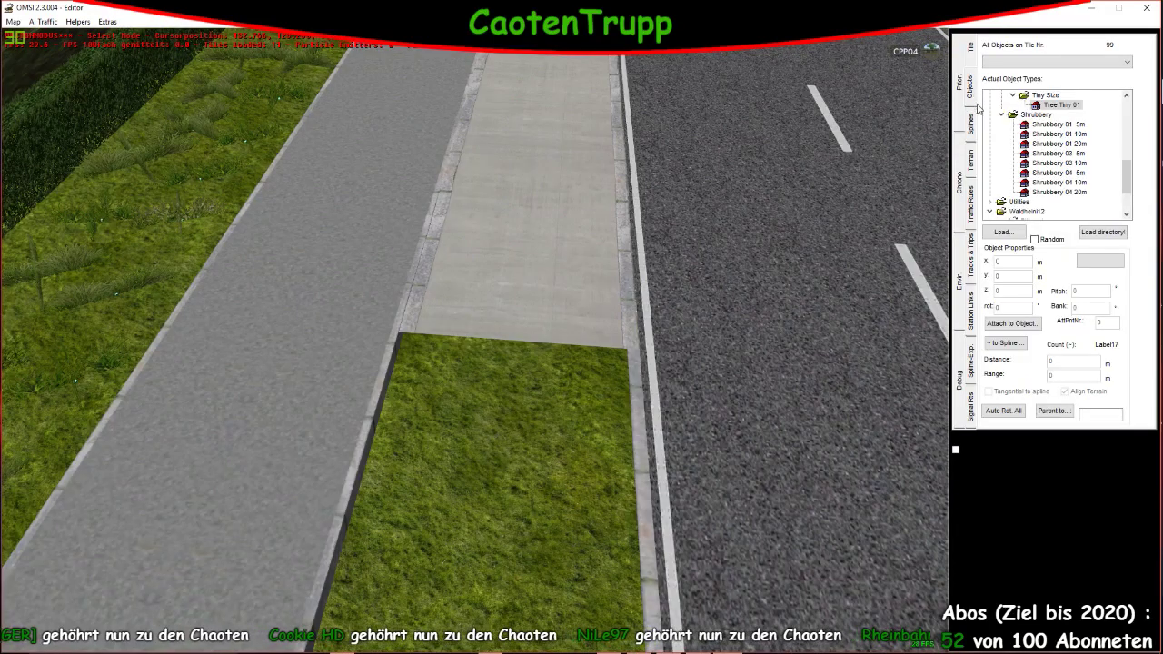
left_click(1004, 231)
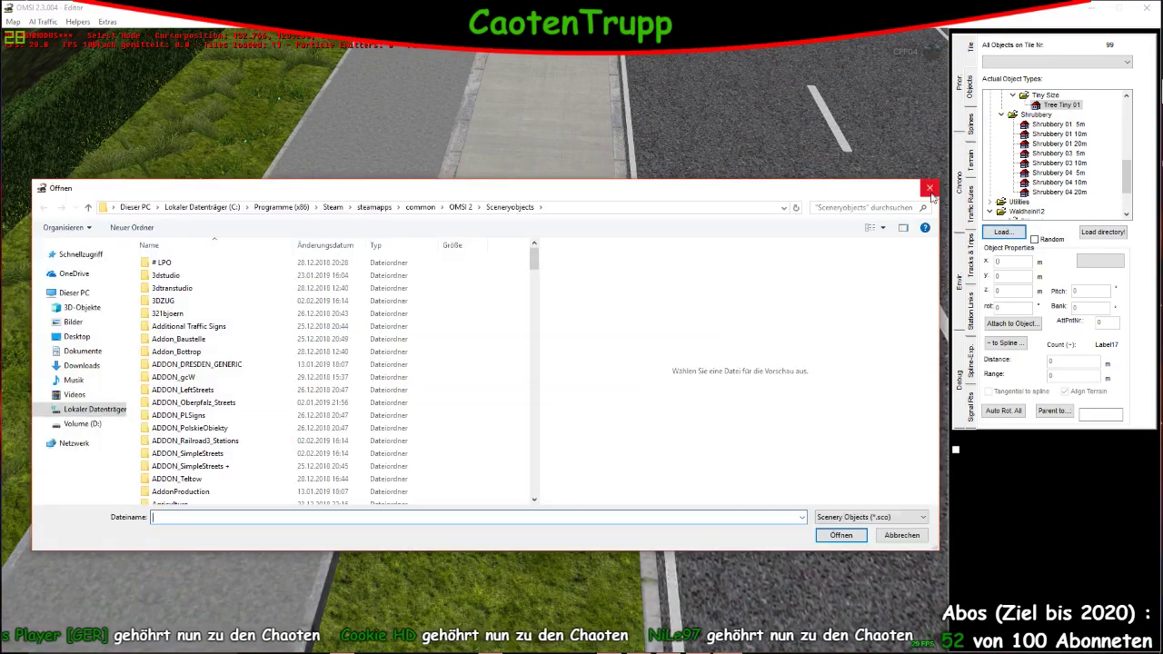
key("Escape")
Try placing Bordstein (0.2).sli from the Cedric_Splines folder on the grass at the platform's end, and delete it again
left_click(970, 123)
left_click(1007, 173)
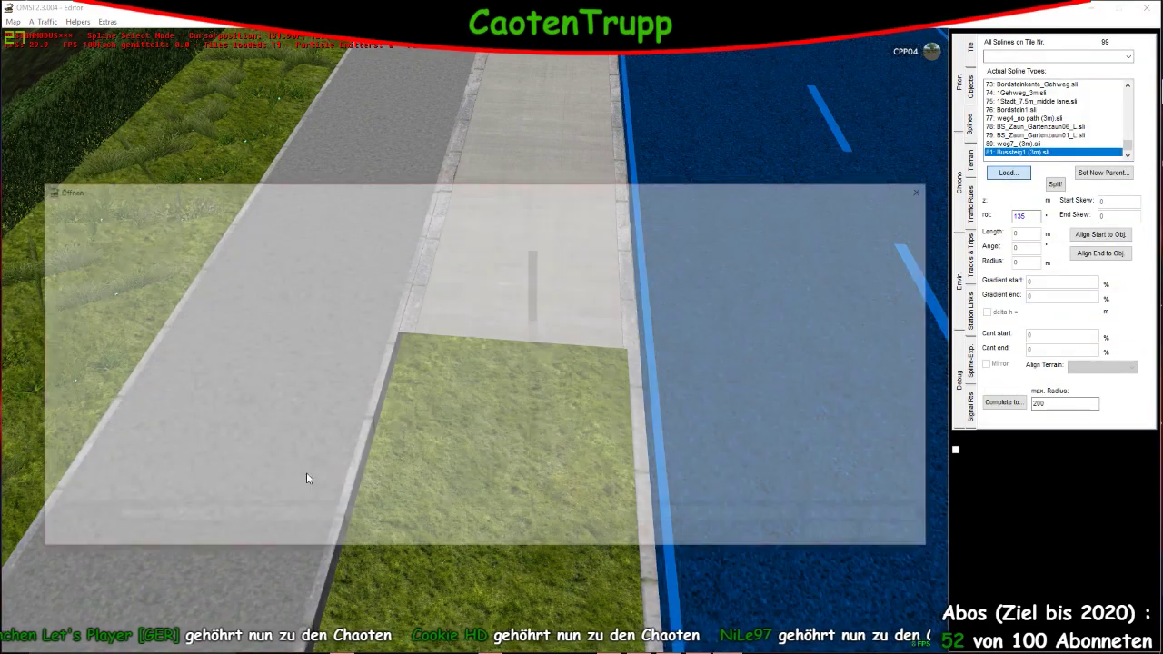
double_click(194, 440)
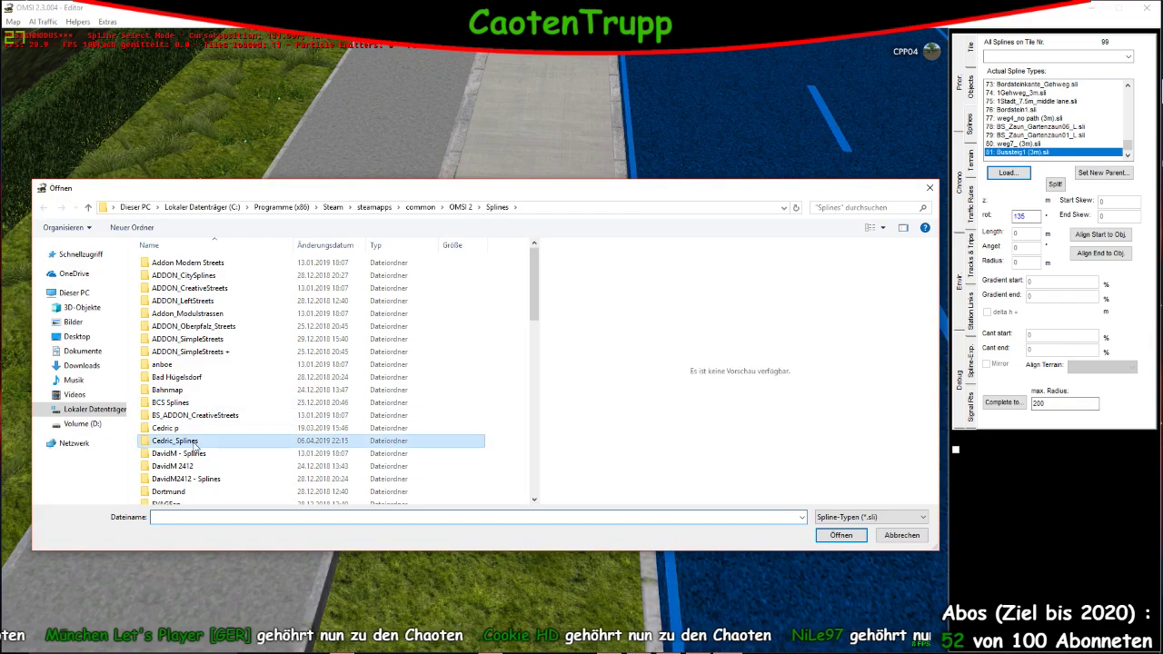
double_click(195, 350)
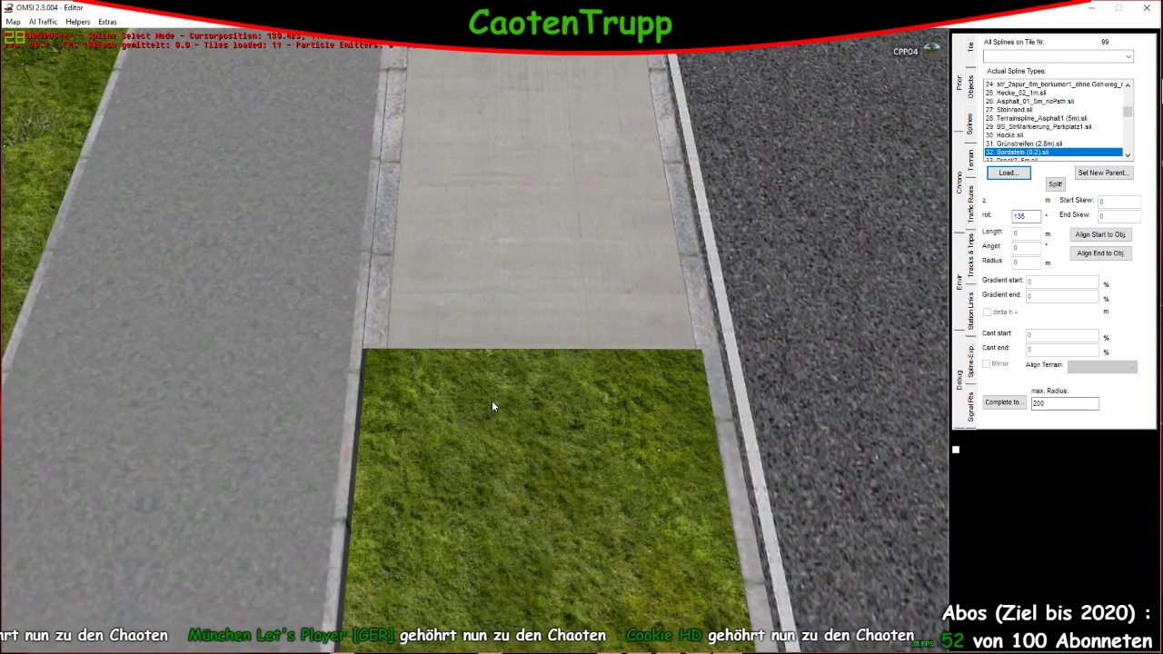
left_click(463, 400)
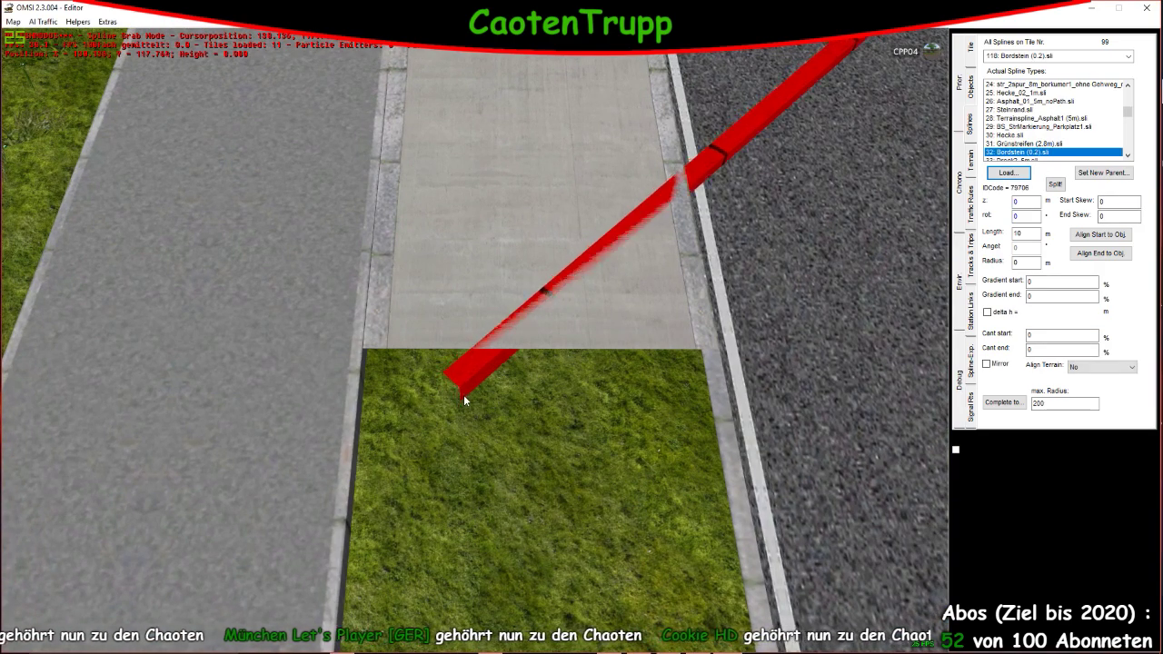
left_click(453, 458)
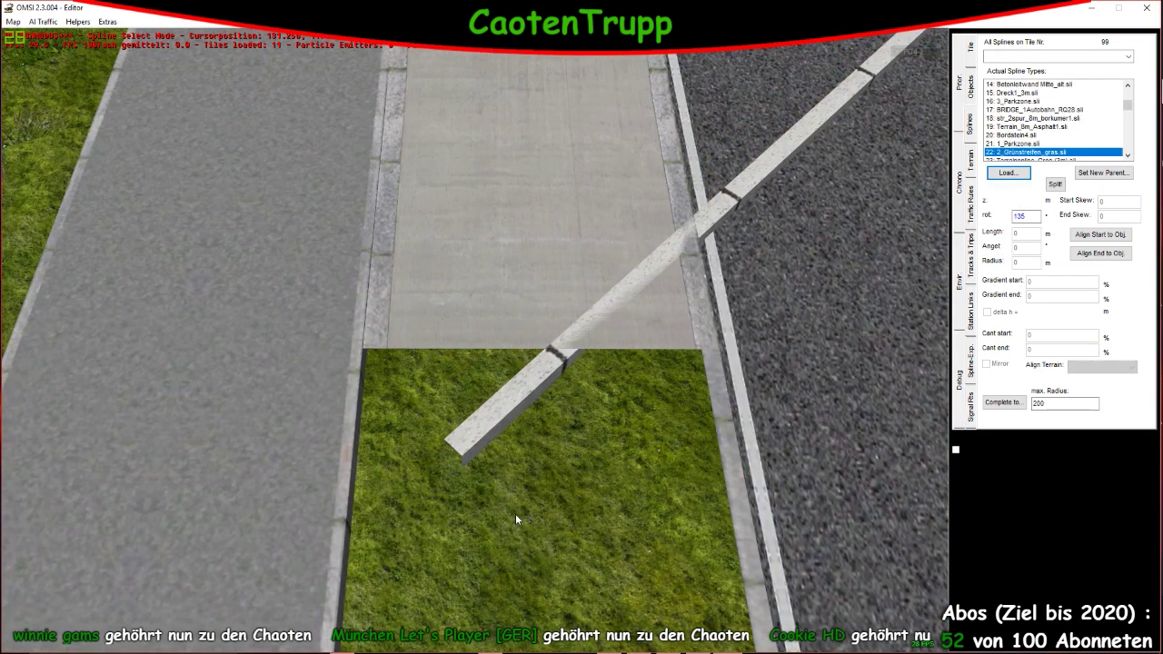
left_click(512, 407)
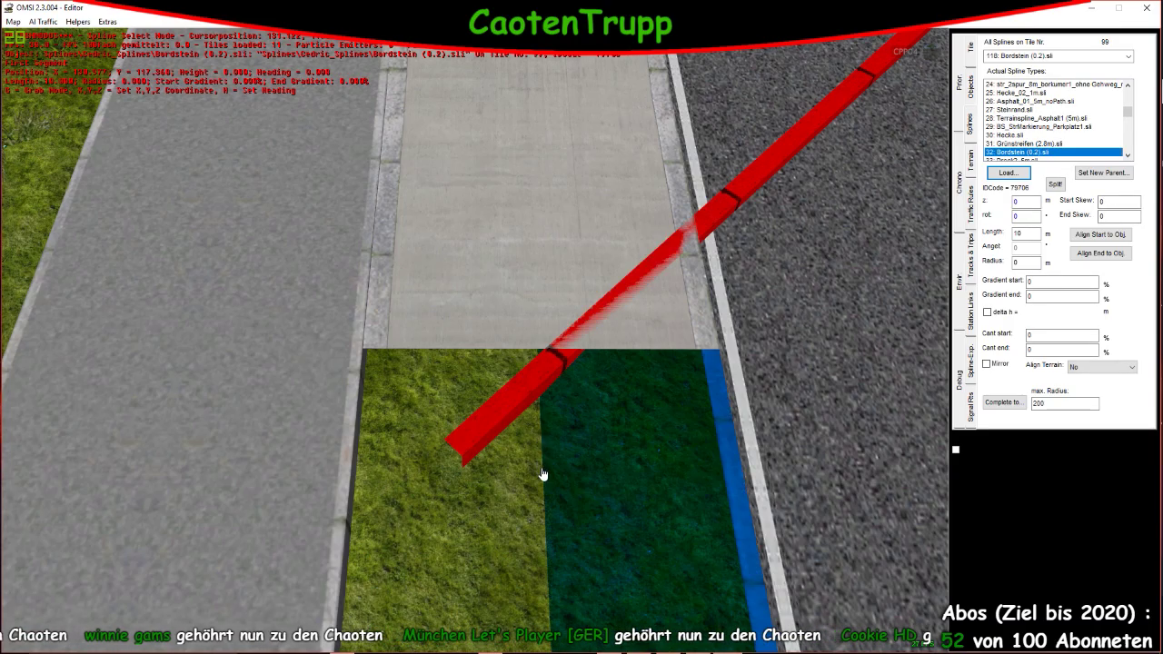
key("Delete")
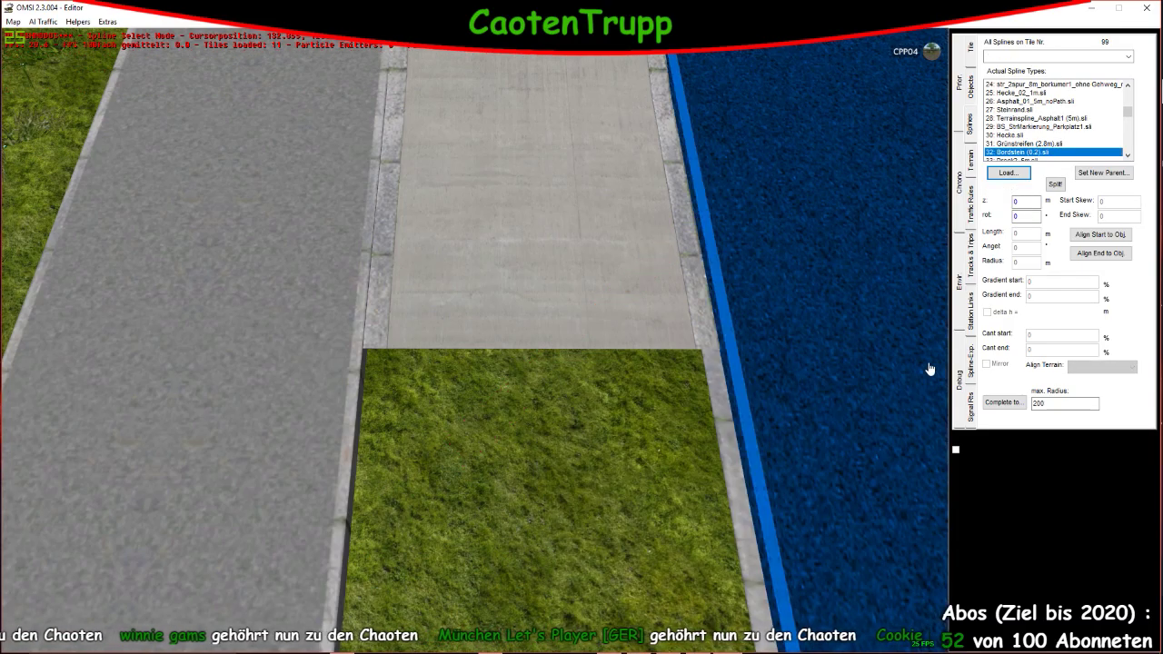
Load the BS_Sonstiges_Bordstein_L spline from the Sonstiges folder of BS_ADDON_CreativeStreets
left_click(1020, 177)
double_click(209, 417)
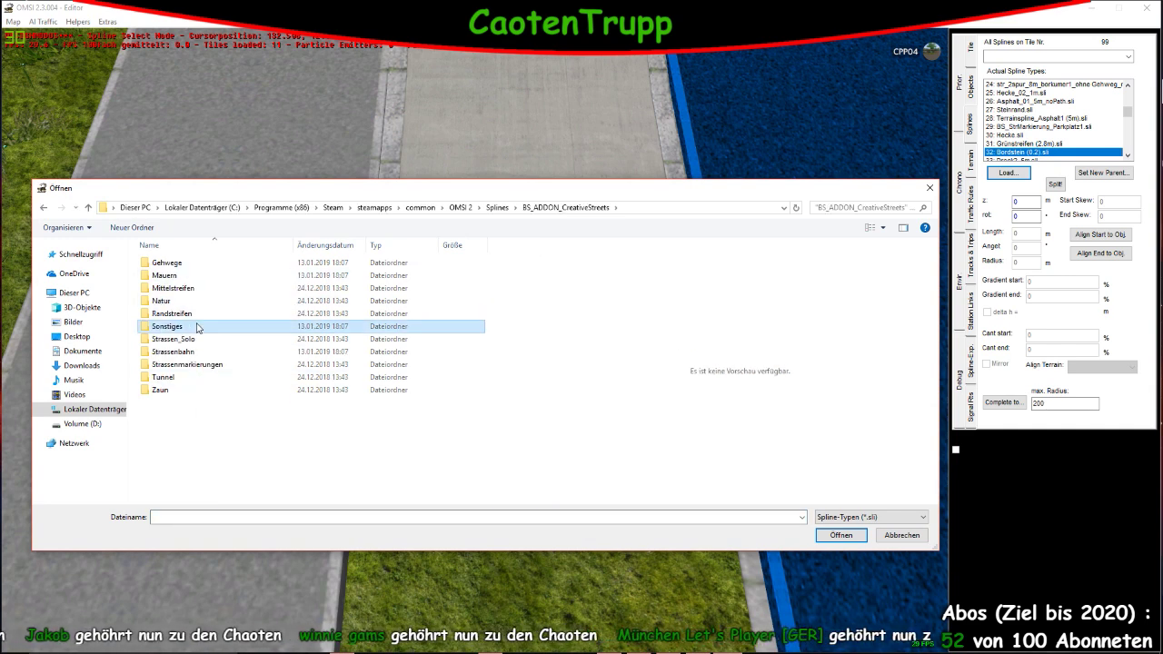
double_click(202, 327)
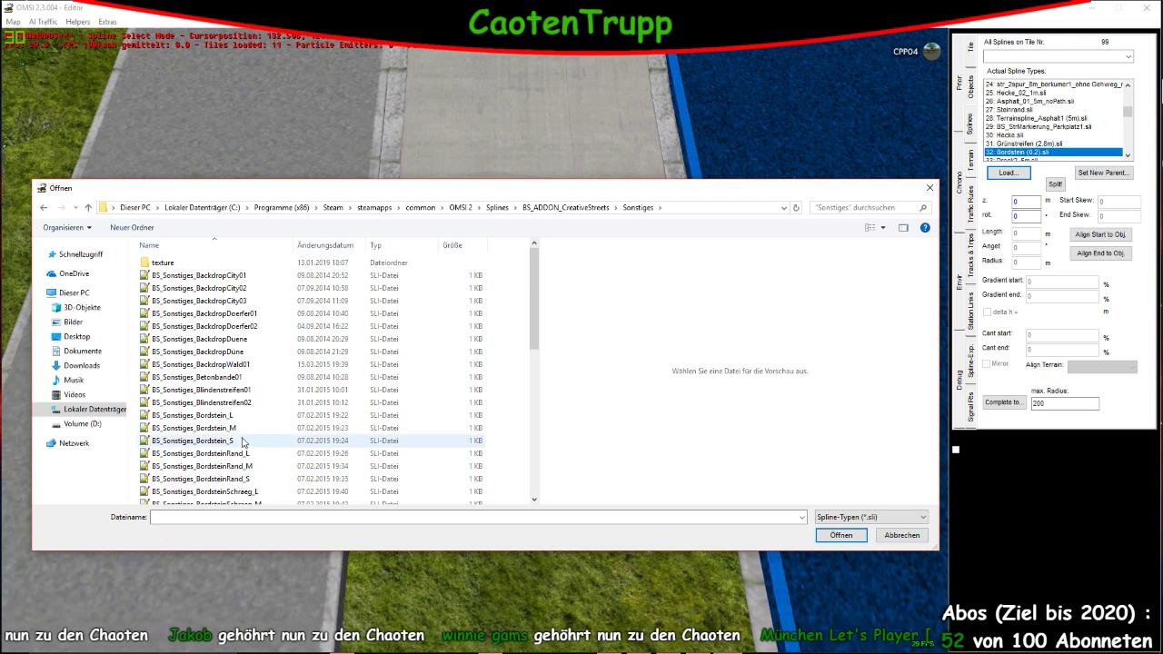
double_click(193, 415)
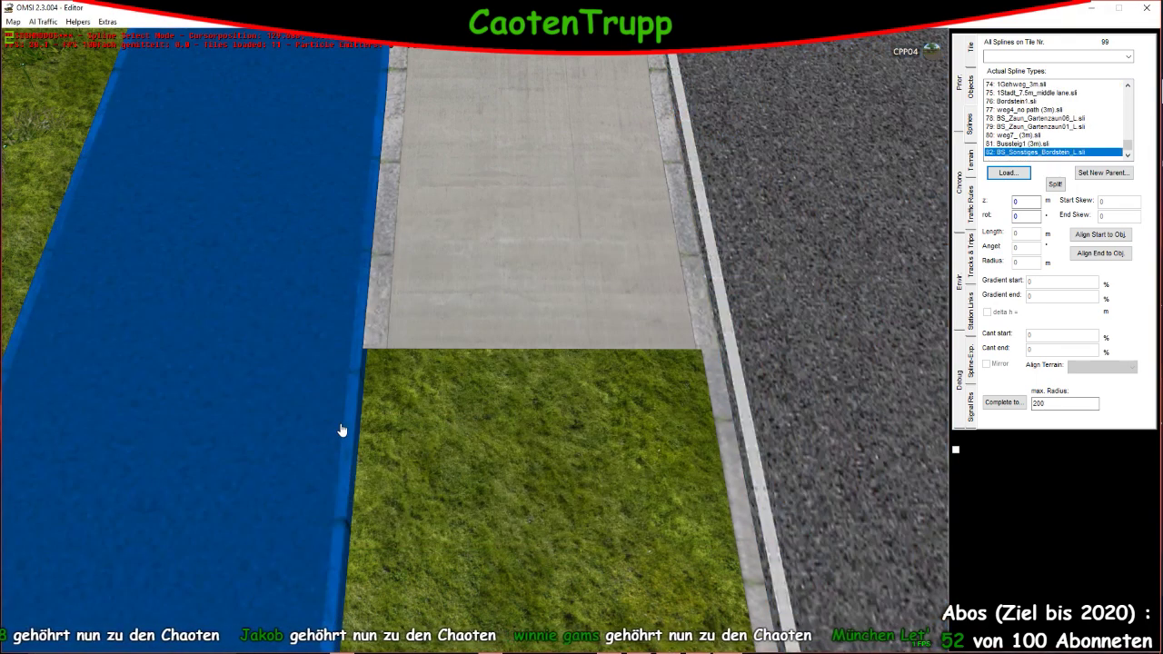
Place a BS_Sonstiges_Bordstein_L kerb rotated 45° across the platform's open end, starting at the sidewalk-side corner
left_click(363, 427)
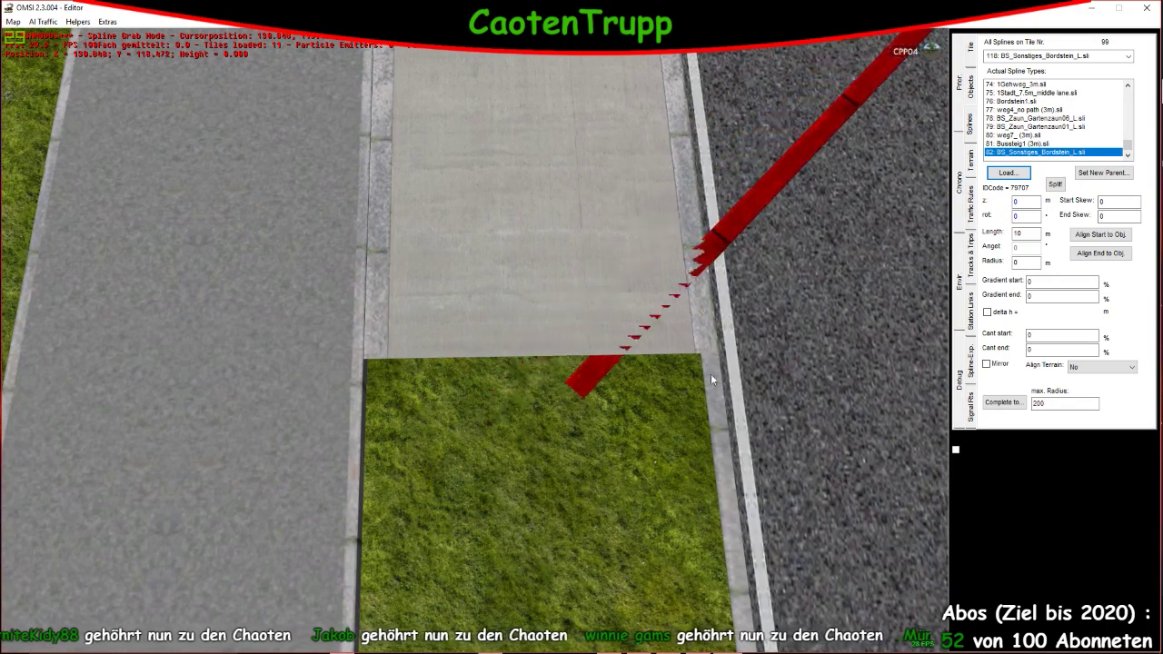
type("45")
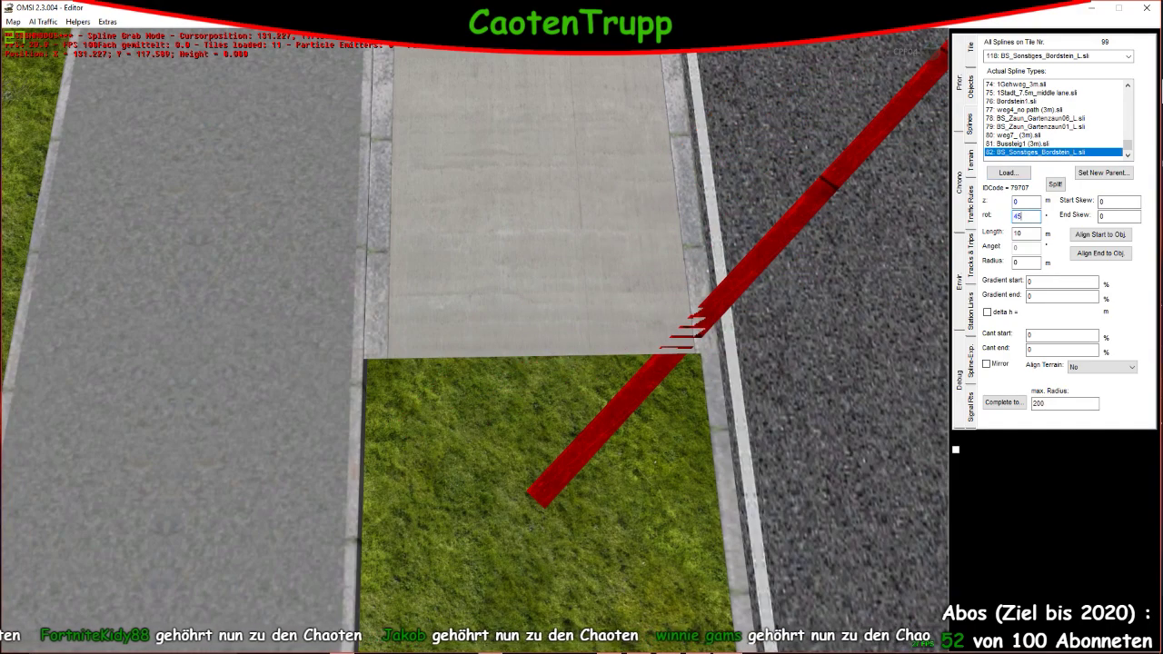
scroll(454, 486, "up", 2)
scroll(398, 471, "up", 2)
right_click_drag(398, 471, 352, 396)
left_click(350, 392)
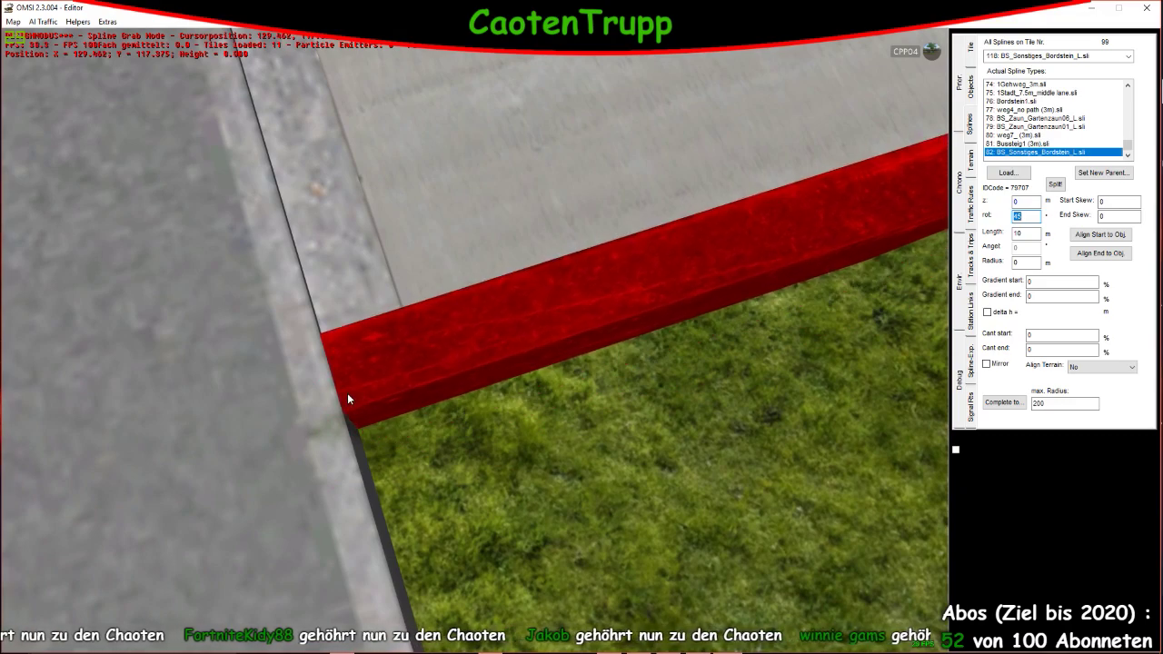
Try a z of -0.002 m for the new kerb and check its fit against the platform's end on the road side
scroll(347, 393, "down", 3)
right_click_drag(511, 250, 642, 358)
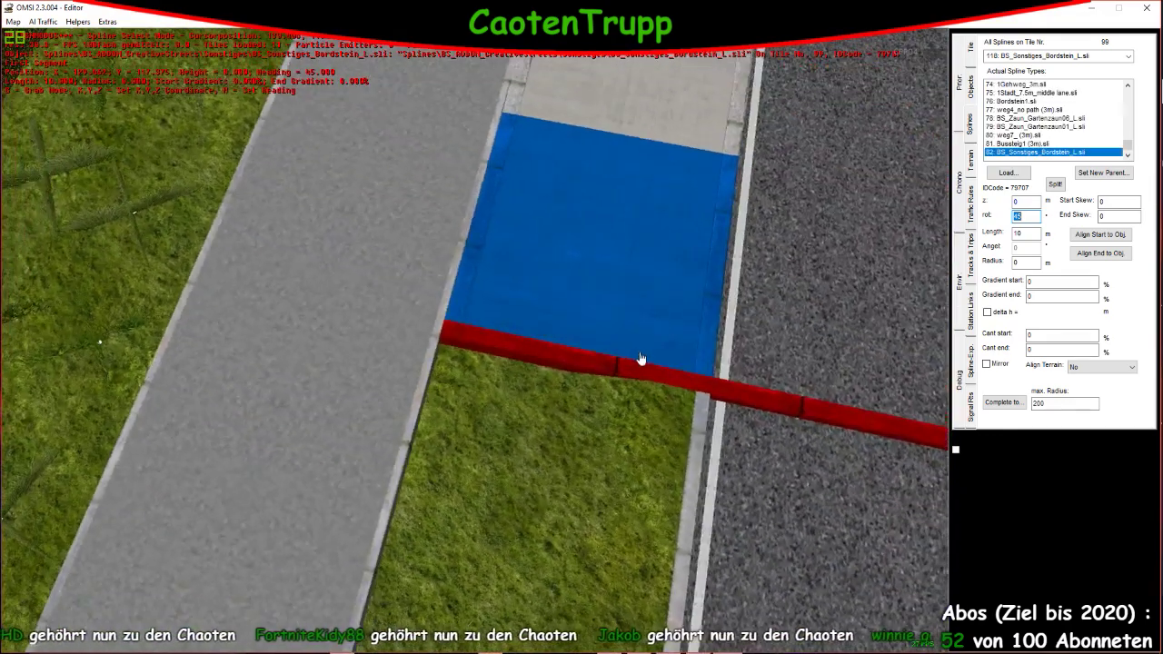
scroll(680, 442, "up", 3)
scroll(545, 423, "up", 3)
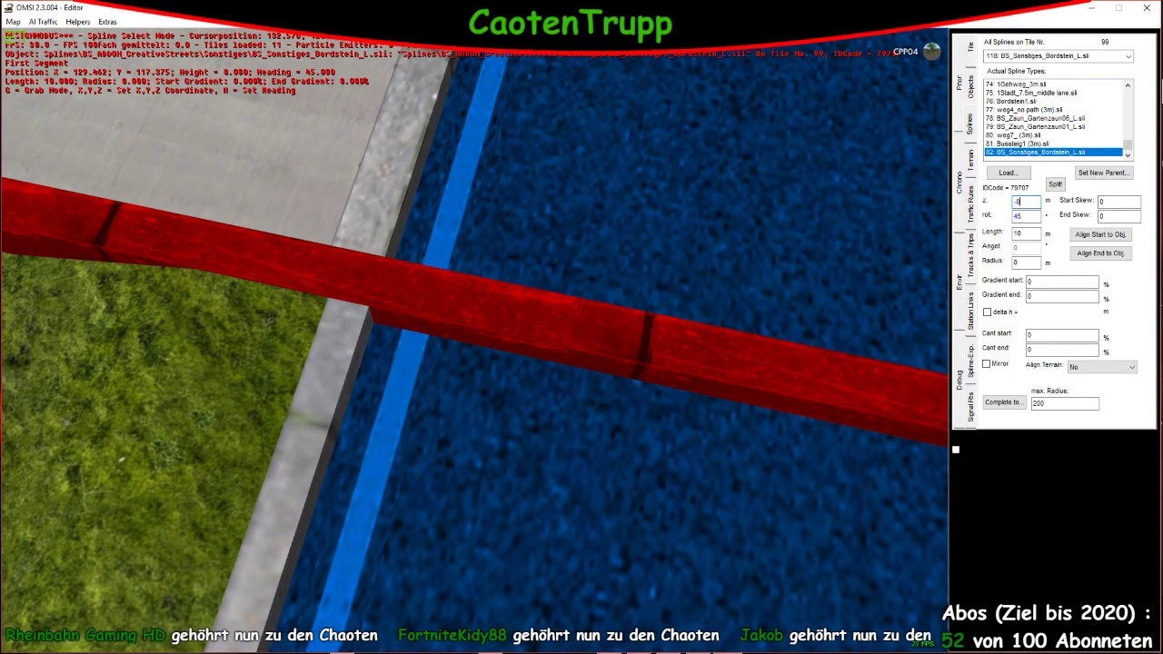
key("Return")
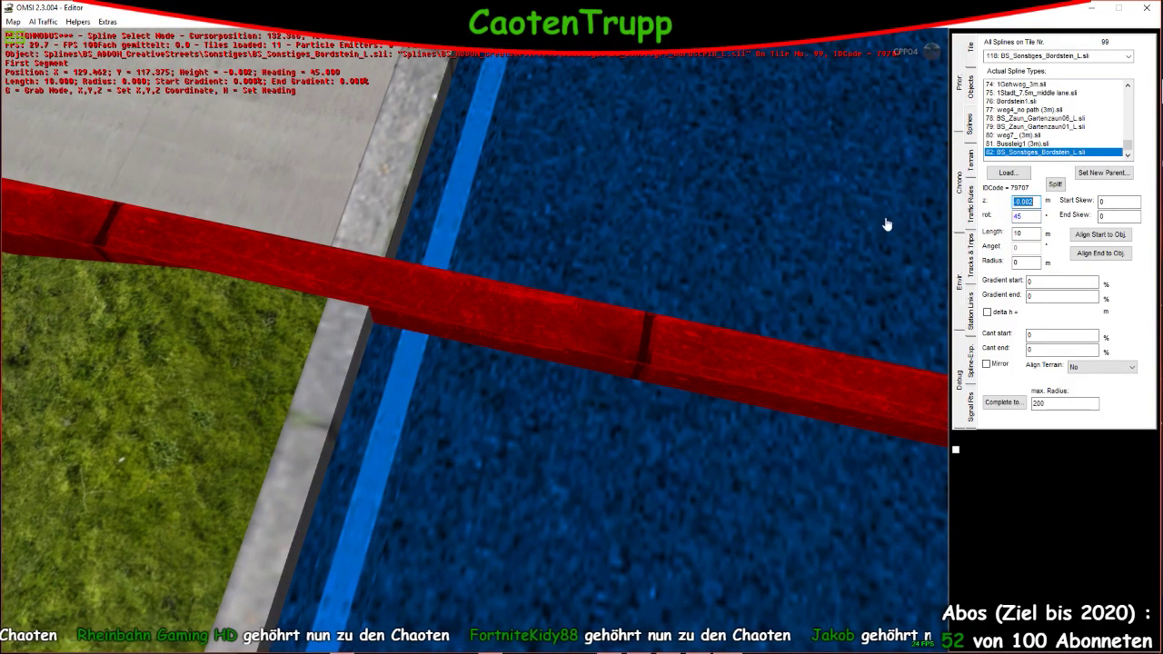
right_click_drag(897, 226, 383, 241)
left_click(624, 254)
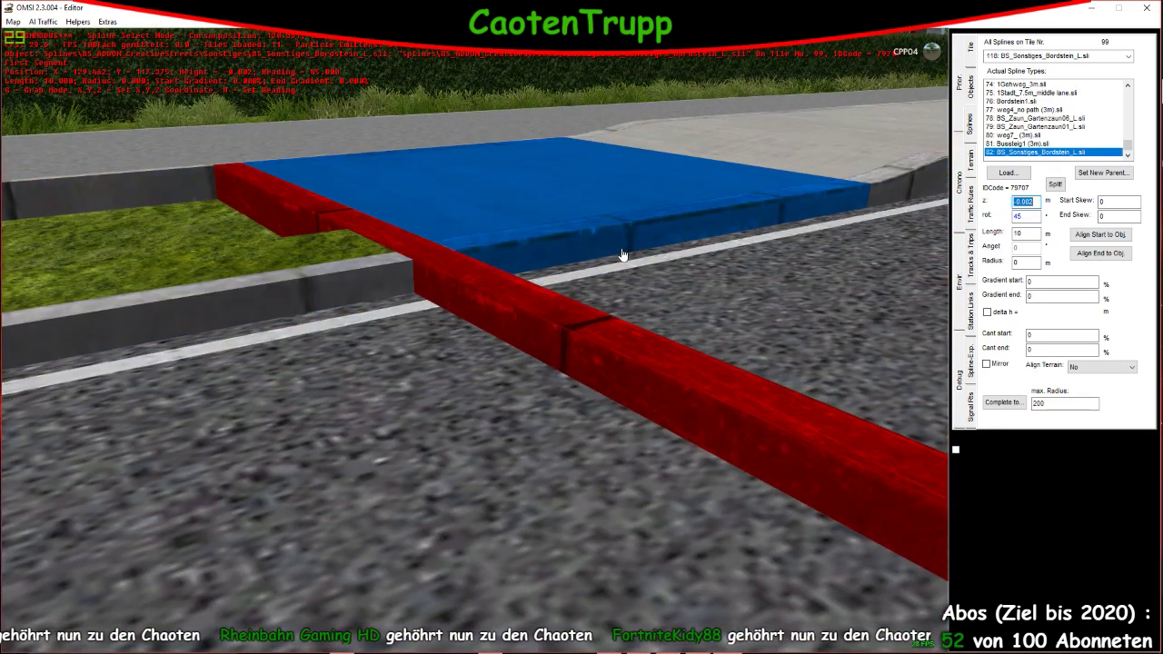
Check the kerb's height from the sidewalk side and set its z to -0.01 m
left_click(263, 246)
right_click_drag(262, 246, 378, 178)
right_click_drag(336, 285, 628, 303)
left_click(312, 391)
left_click(354, 366)
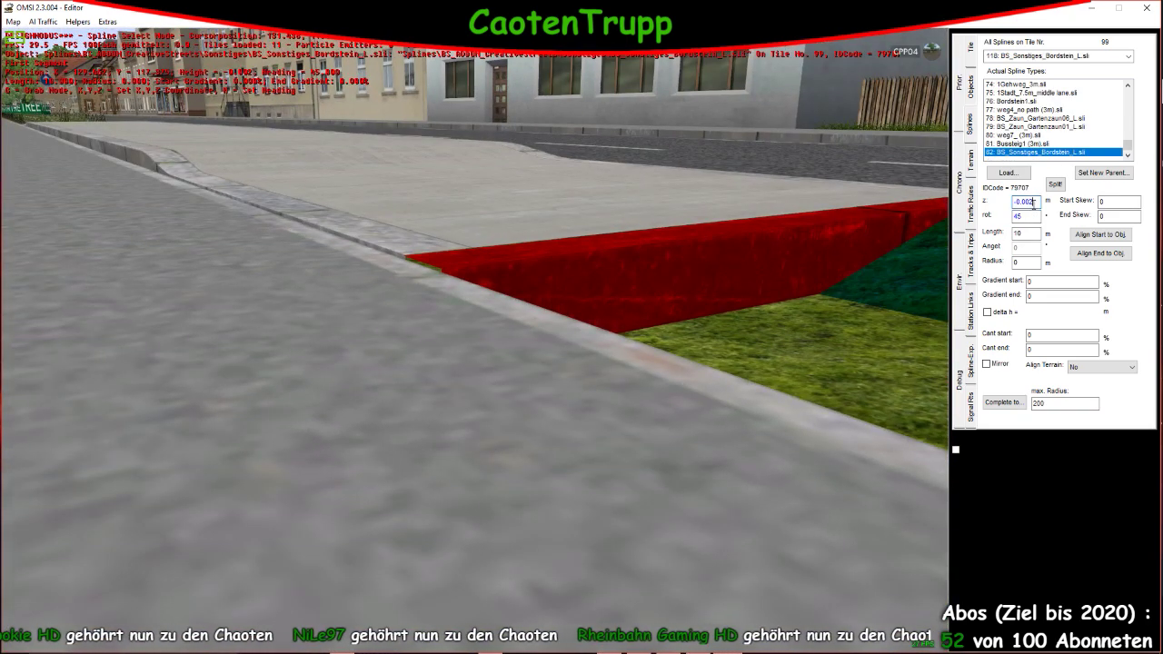
type("1")
key("Return")
Try a delta h of -0.11 m on the downward Bussteig1 ramp next to the kerbed closing segment
right_click_drag(636, 259, 494, 221)
left_click(660, 206)
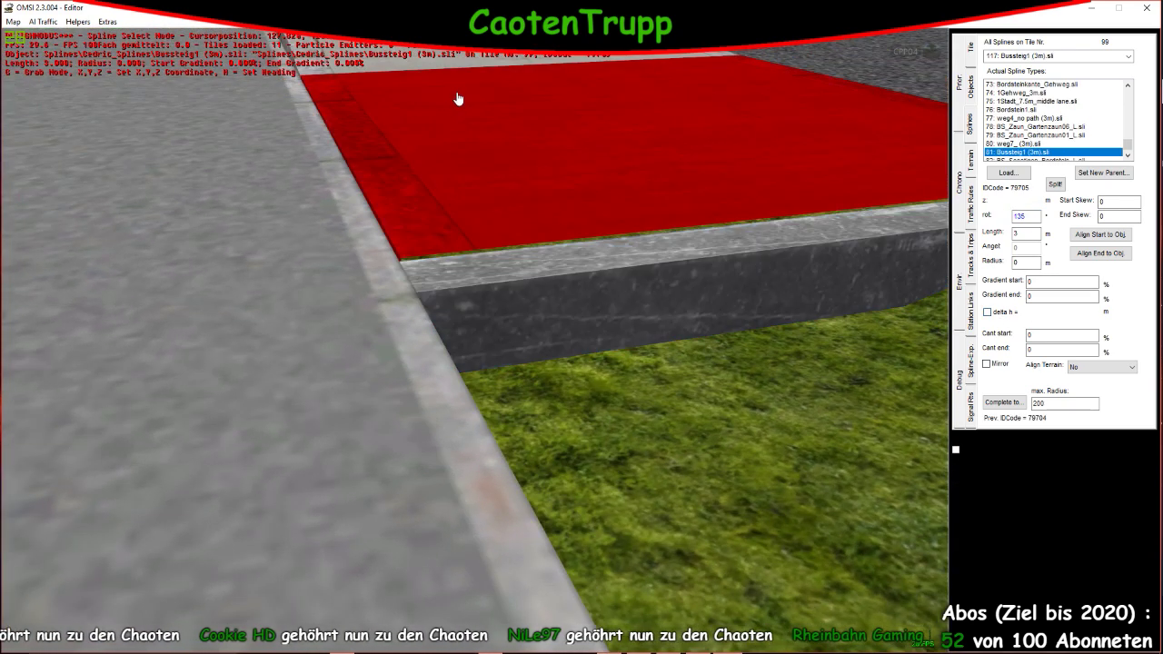
left_click(561, 104)
type("1")
key("Return")
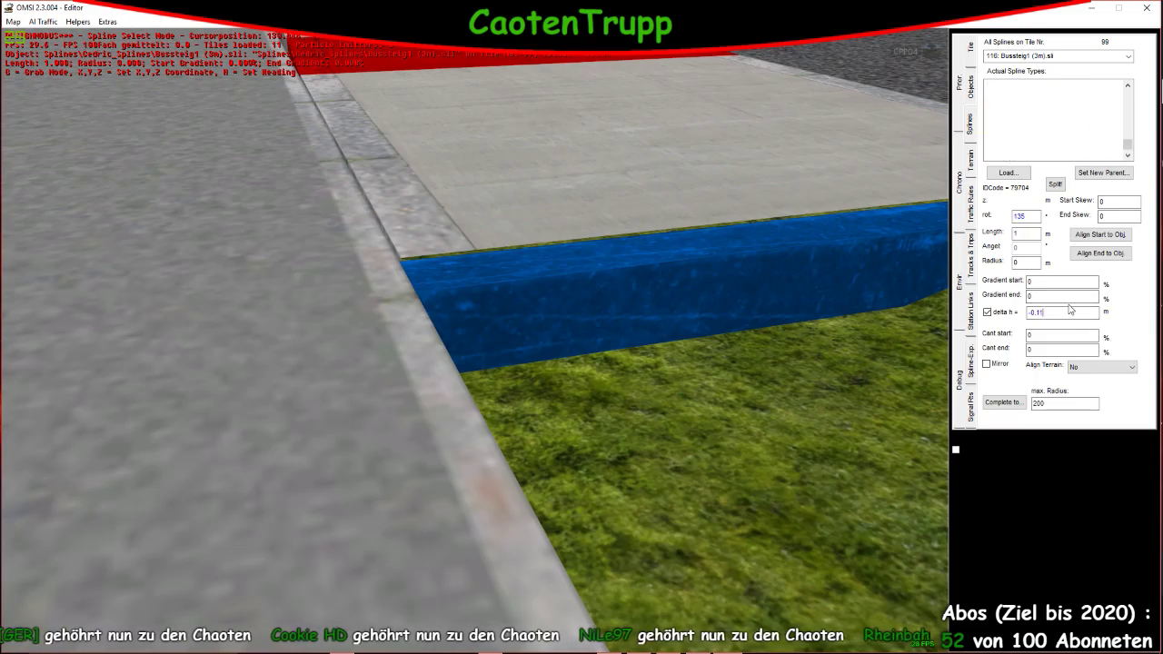
right_click_drag(644, 337, 546, 236)
right_click_drag(491, 271, 337, 246)
Check the settings of the first segment and the upward ramp, and restore the downward ramp's delta h to -0.1 m
left_click(337, 246)
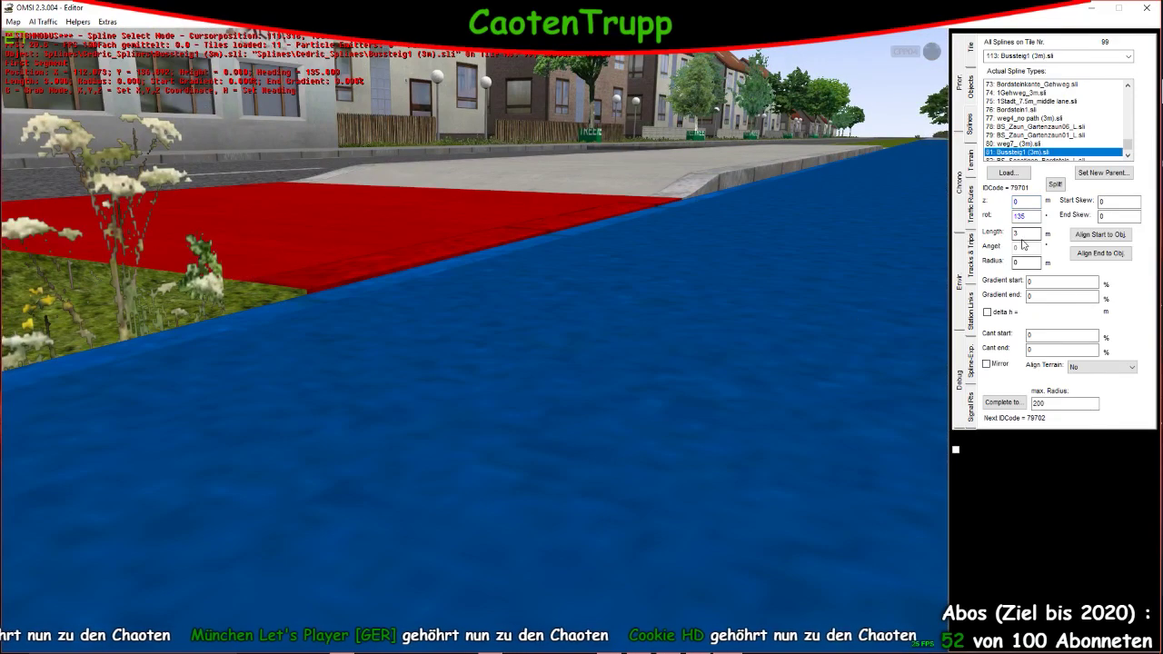
key("Insert")
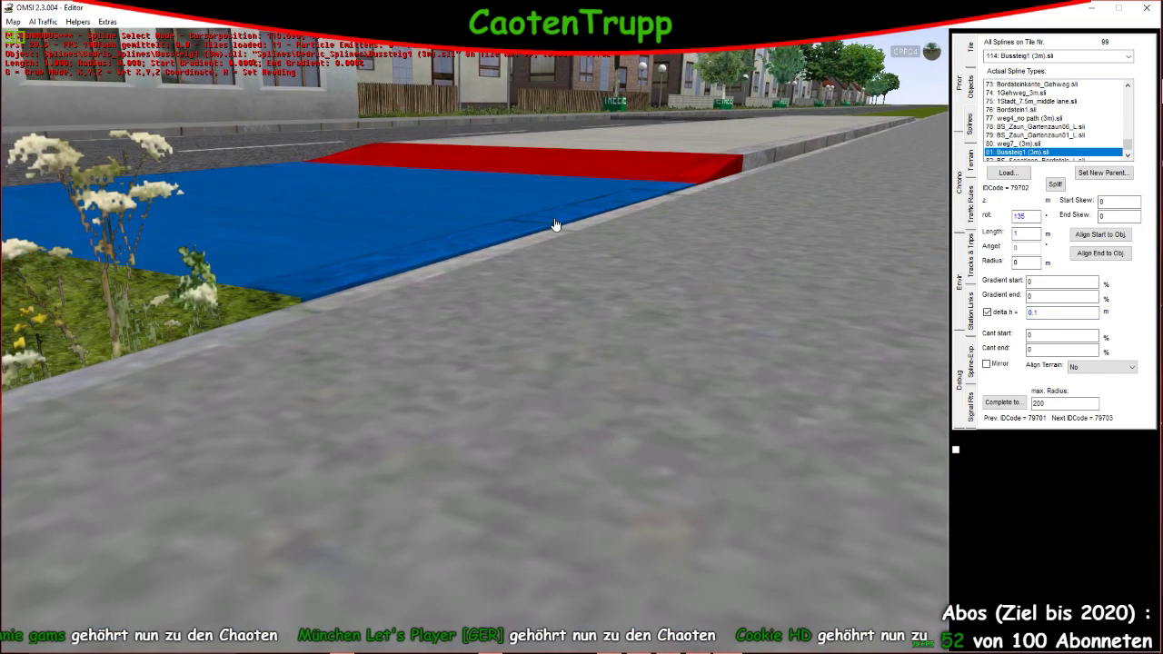
left_click(556, 225)
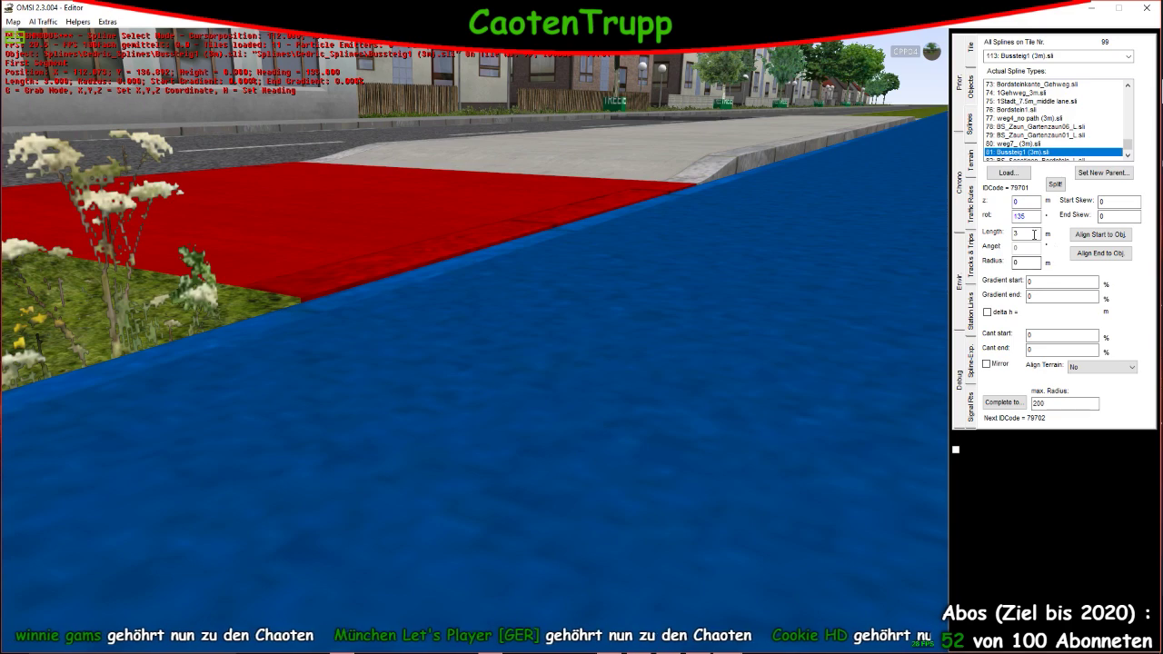
scroll(822, 172, "up", 5)
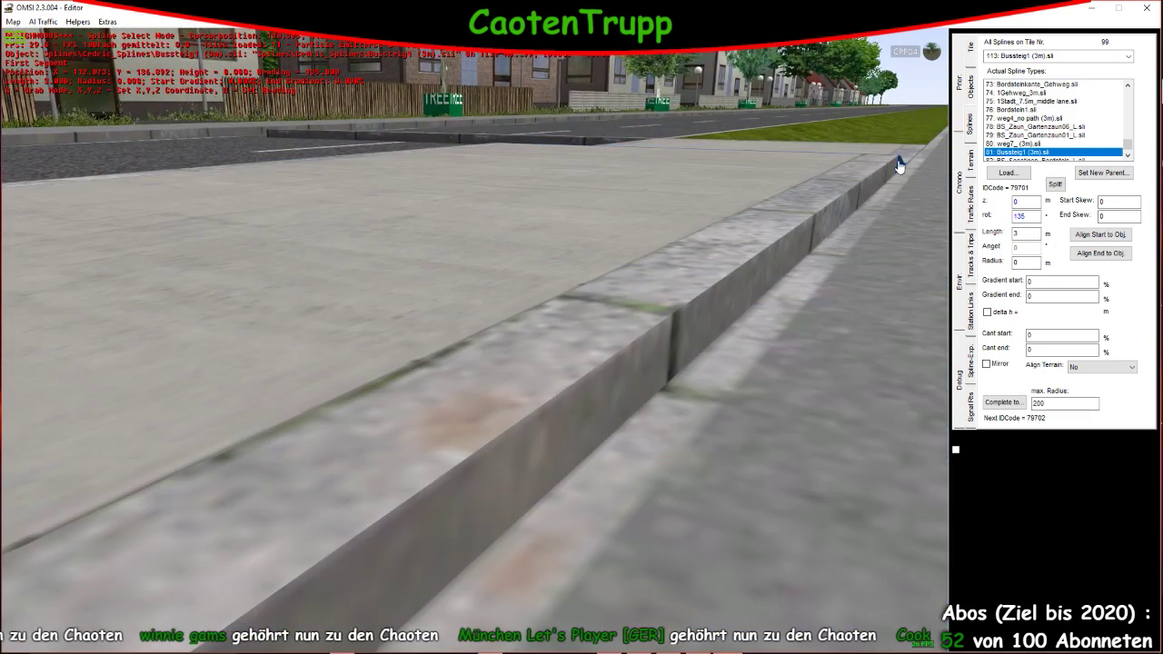
left_click(897, 164)
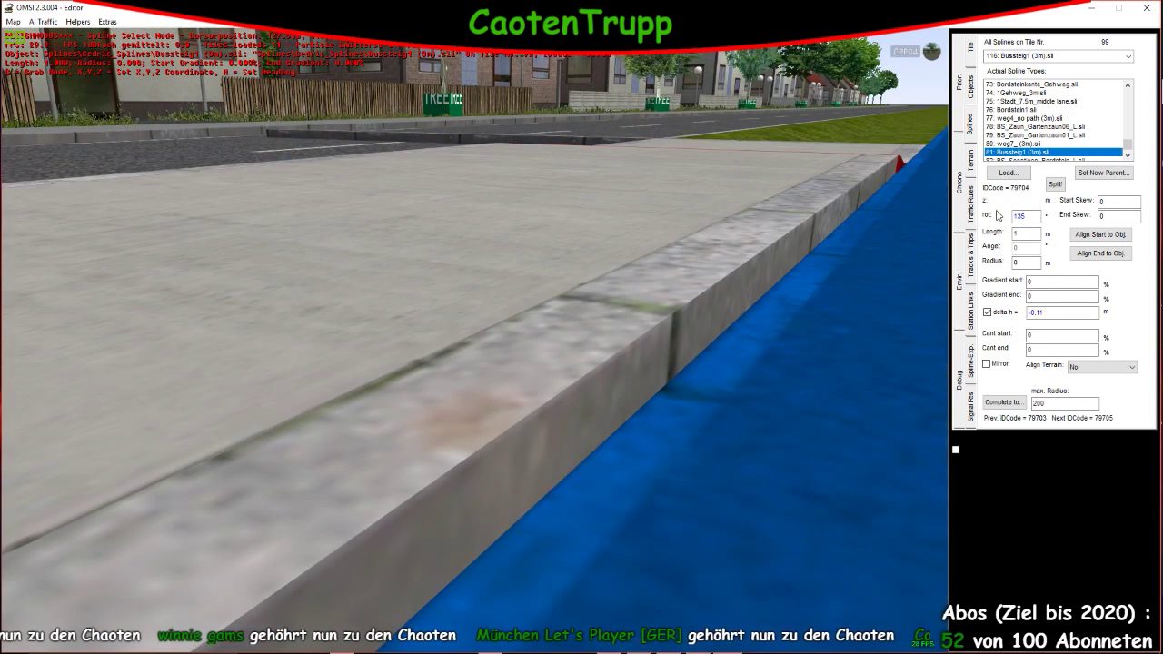
key("Return")
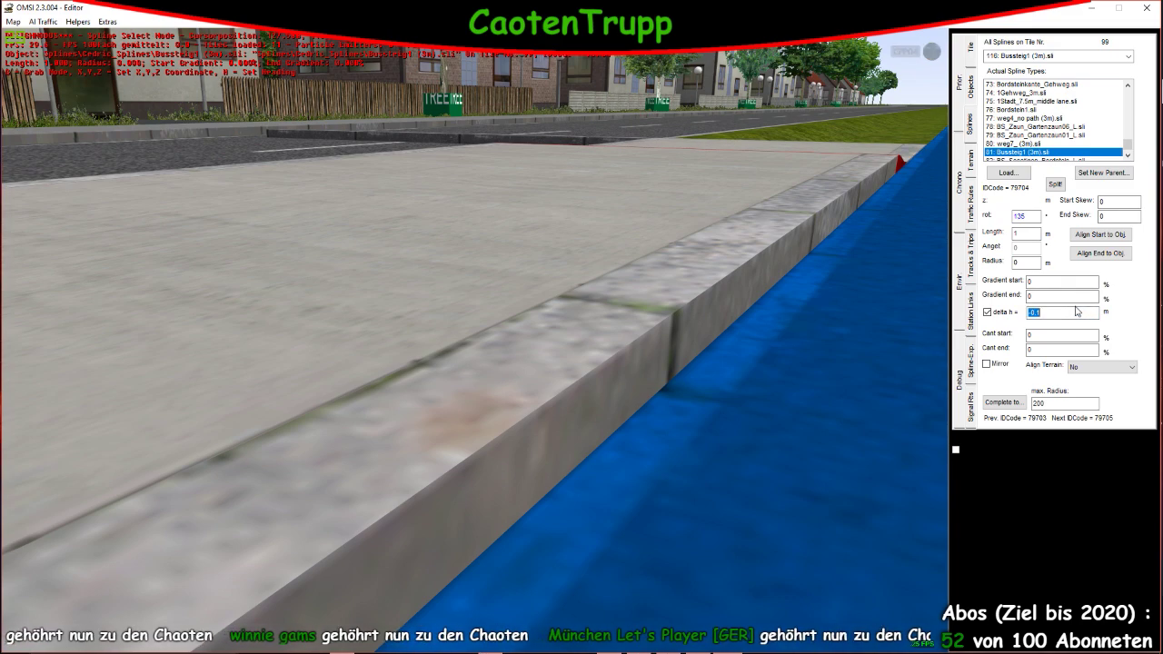
Try a length of 2.9 m for the first Bussteig1 segment and restore it to 3 m
scroll(226, 424, "down", 5)
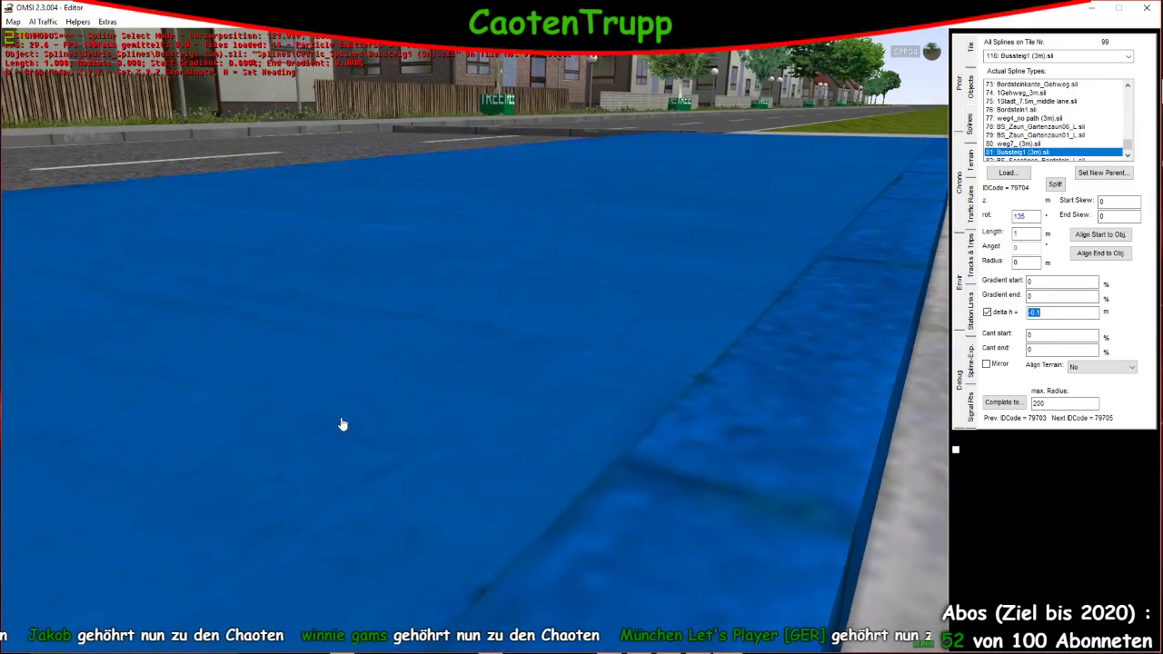
key("Up")
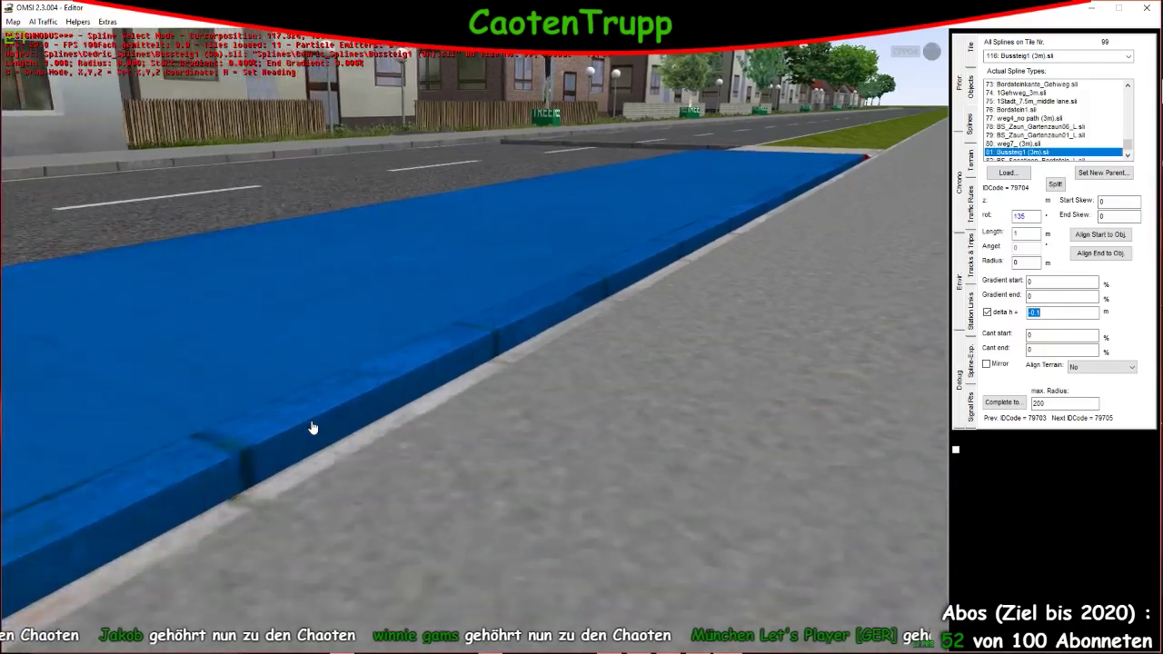
left_click(213, 408)
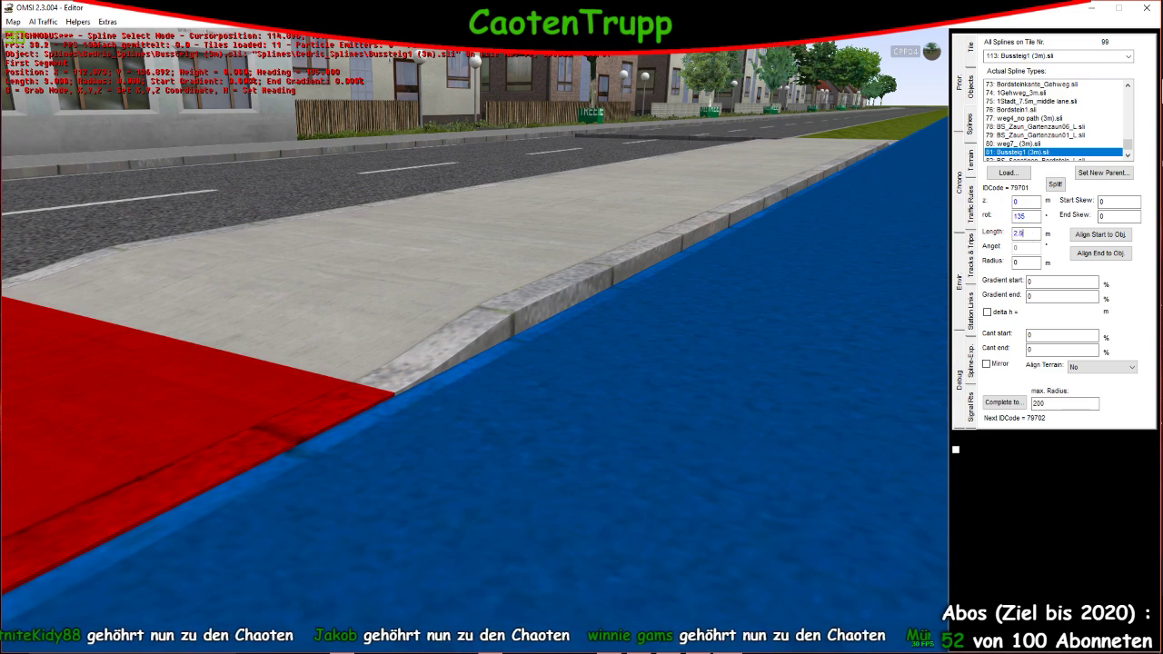
key("Up")
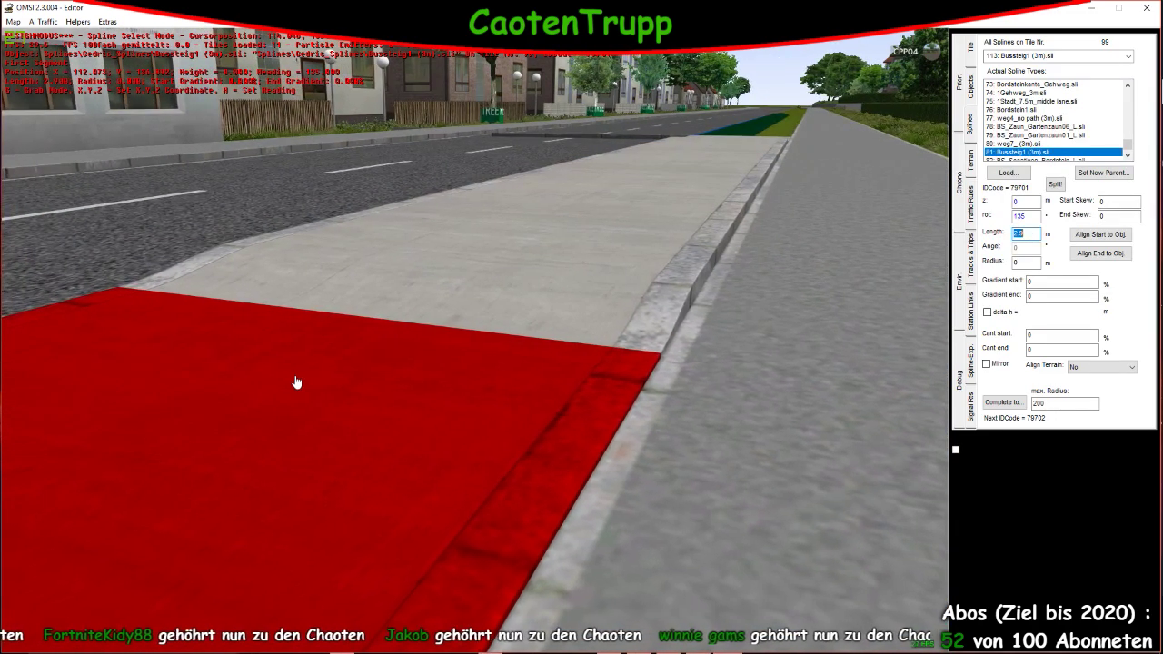
type("3")
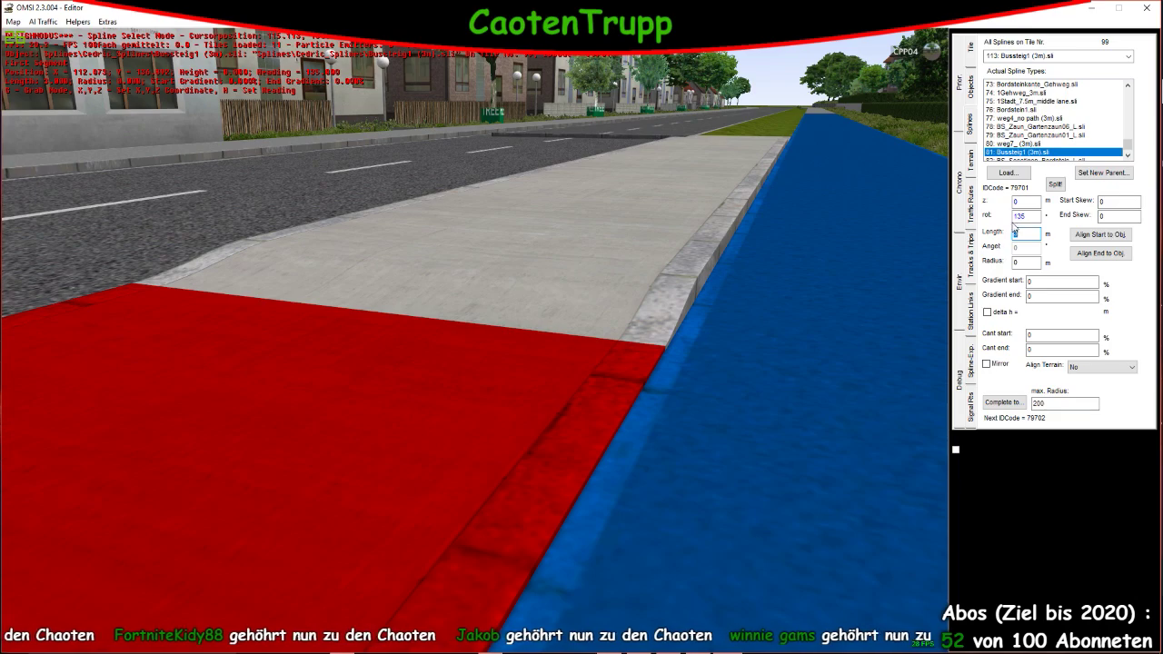
Lower the first Bussteig1 segment to a z of -0.1 m and check its edge against the grass strip
left_click(1026, 202)
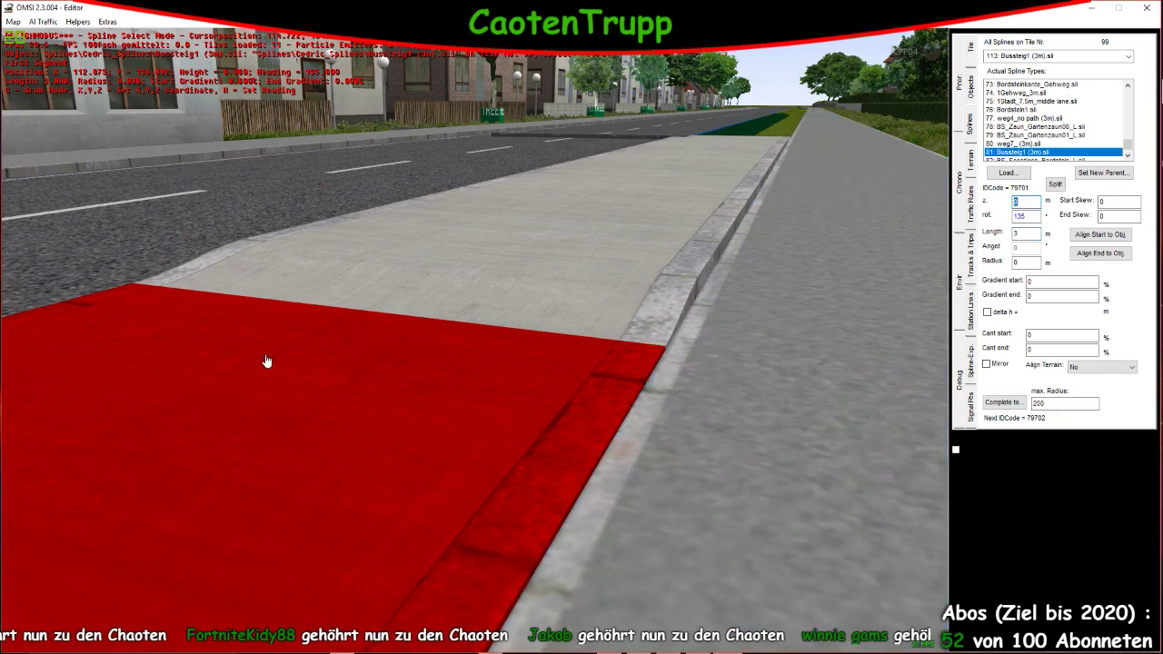
right_click_drag(268, 361, 397, 391)
key("Return")
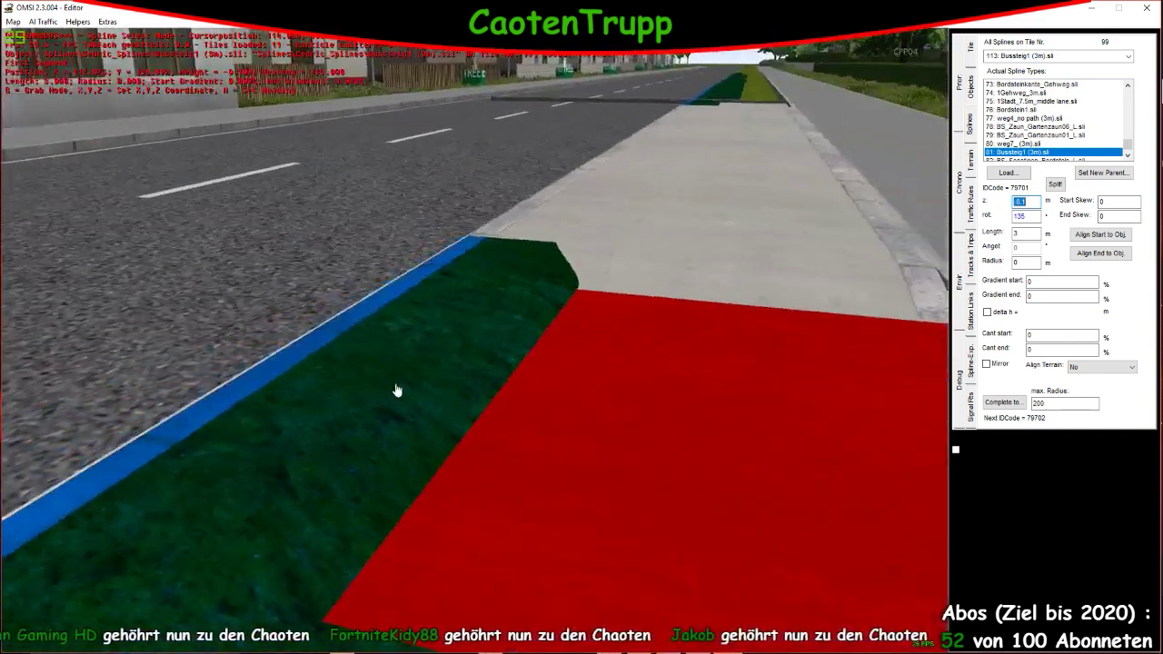
right_click_drag(535, 389, 397, 362)
left_click(649, 341)
Switch to object editing and start placing the BusStop object from DavidM-Objekte's RouteHelper folder near the platform
scroll(423, 379, "down", 2)
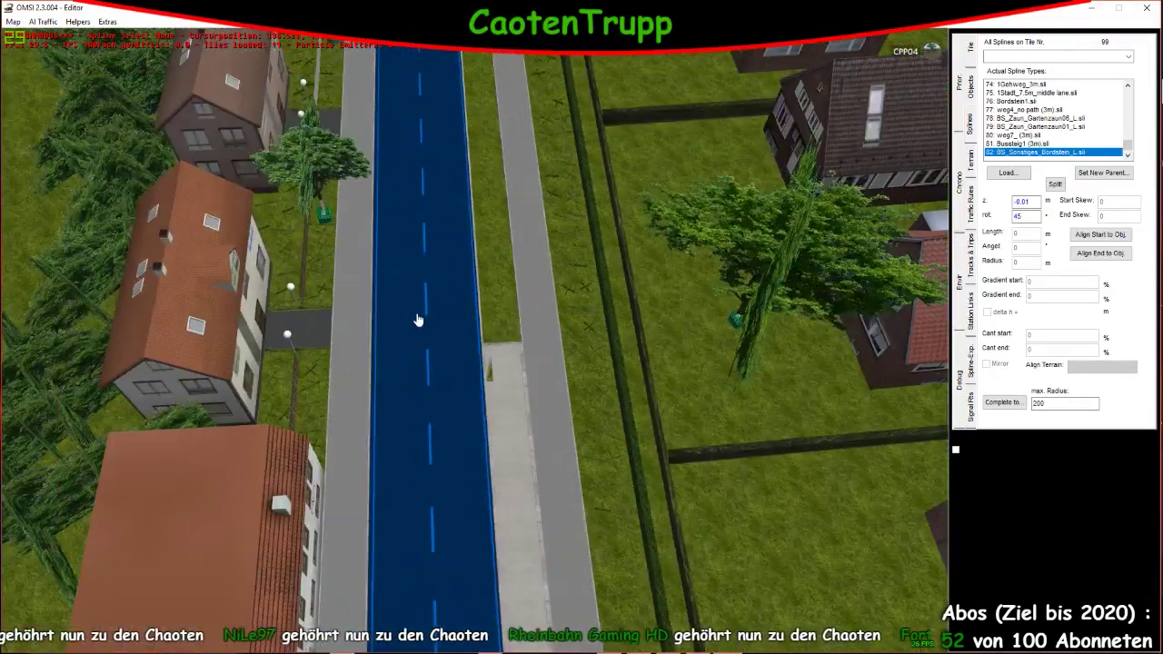
right_click_drag(421, 483, 510, 218)
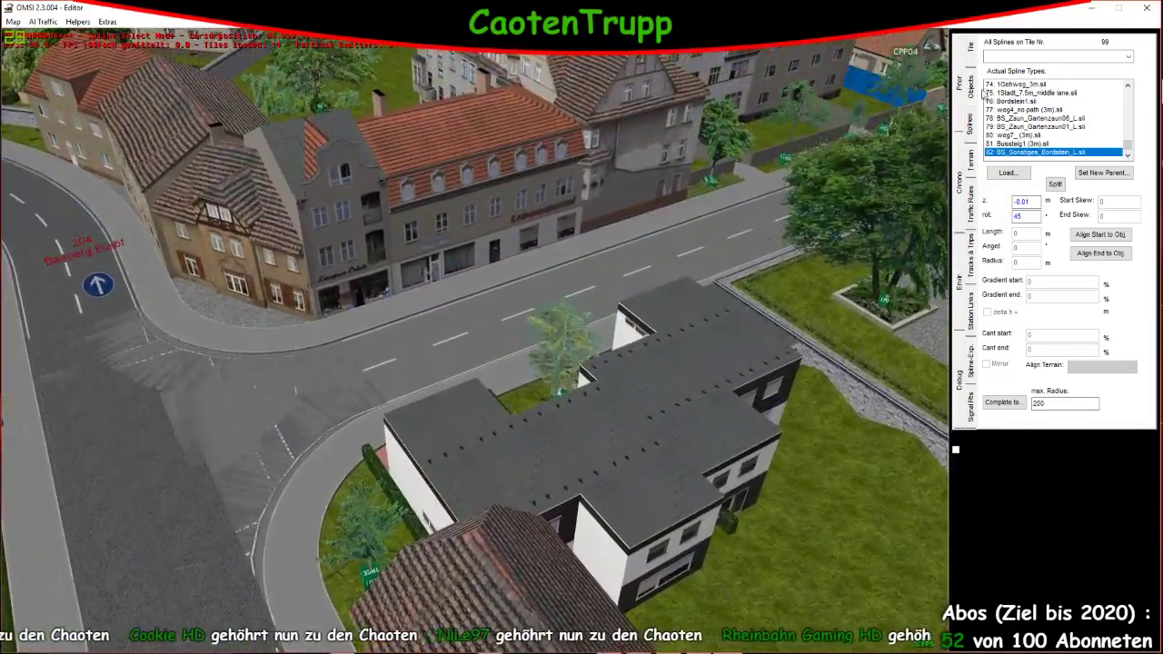
left_click(970, 87)
right_click_drag(591, 222, 541, 272)
left_click(542, 268)
right_click_drag(469, 397, 456, 245)
scroll(515, 401, "up", 5)
right_click_drag(516, 401, 501, 411)
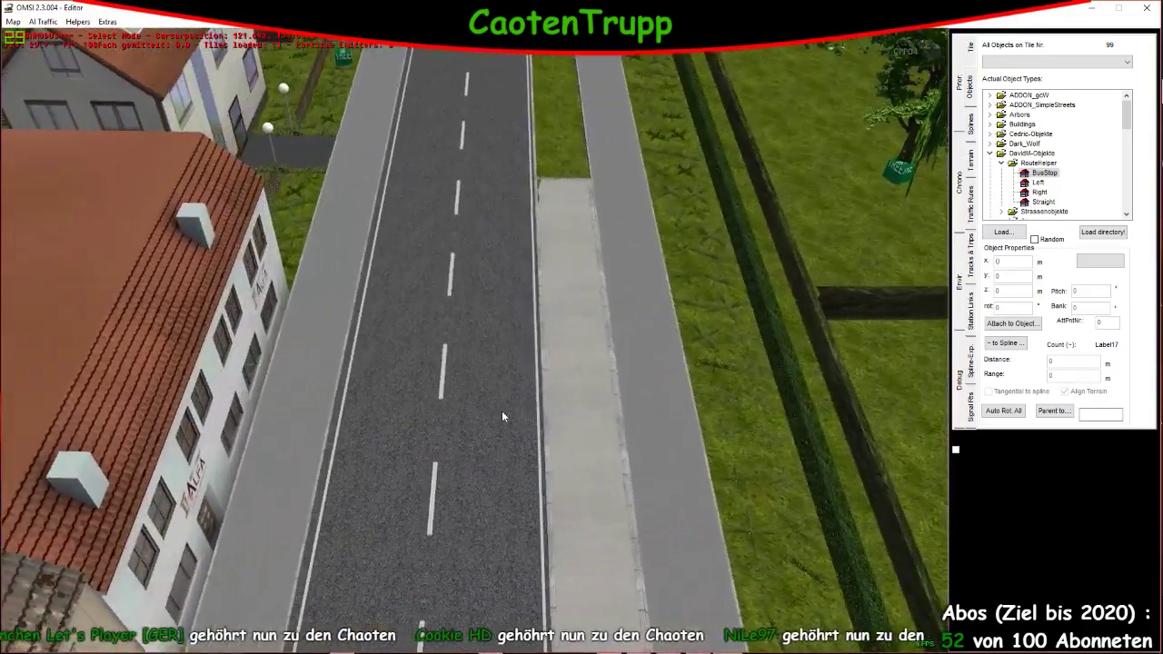
left_click(468, 303)
right_click_drag(468, 302, 304, 365)
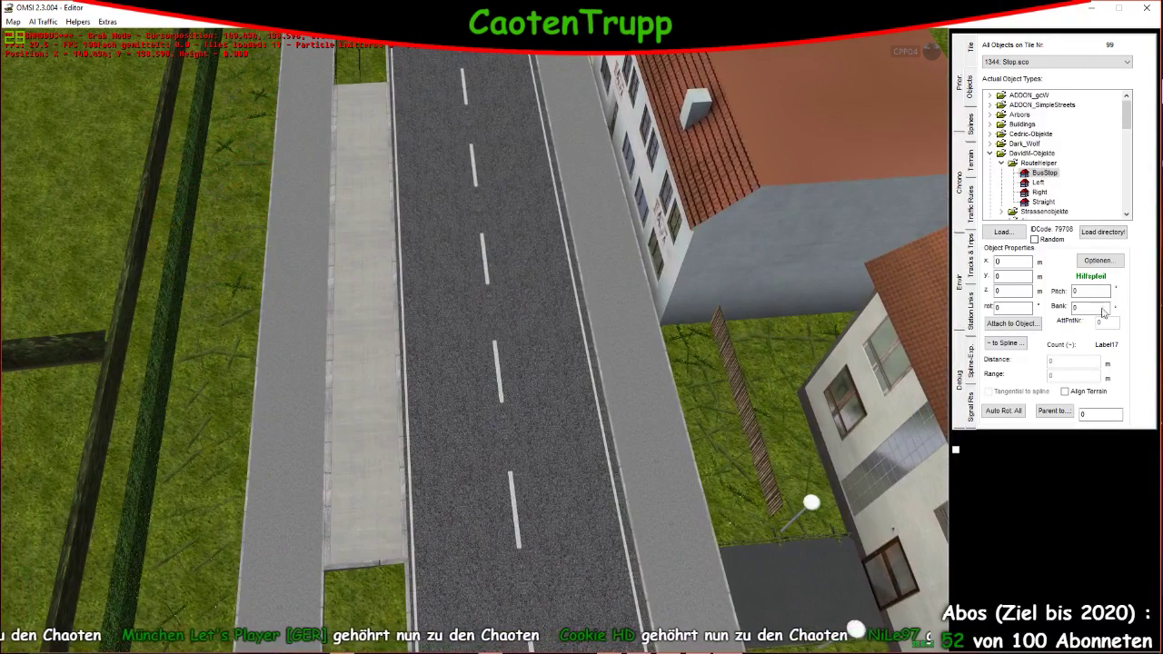
Rotate the BusStop object to -135° and place it on the platform-side lane, beyond the platform's end
type("45")
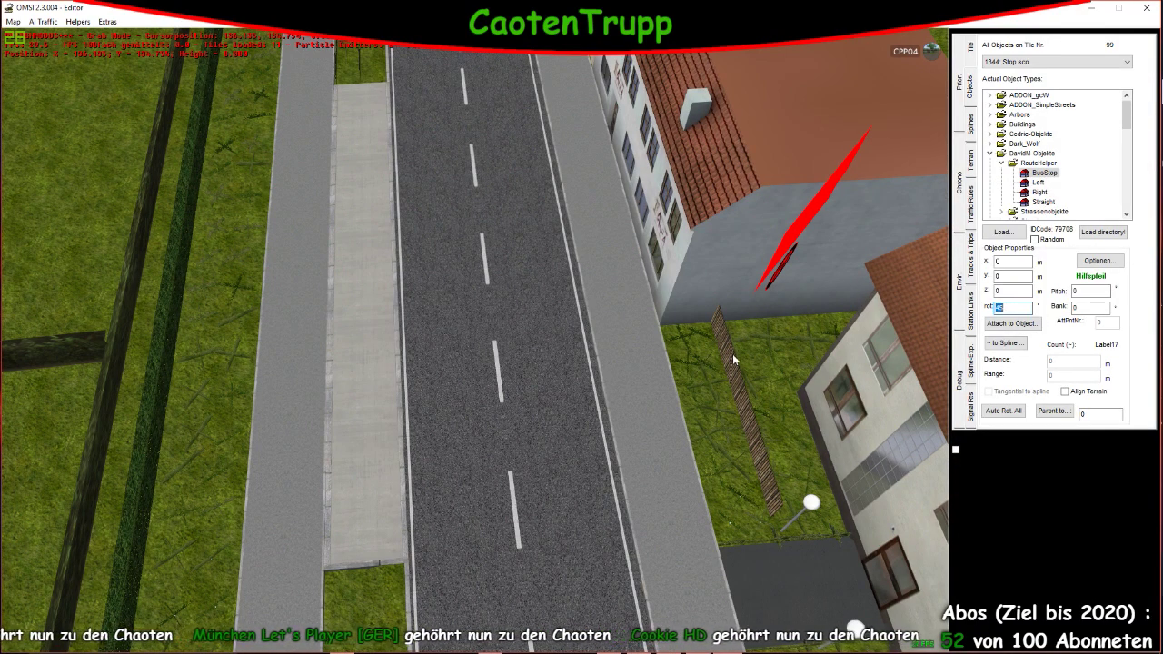
key("Return")
left_click_drag(697, 335, 461, 350)
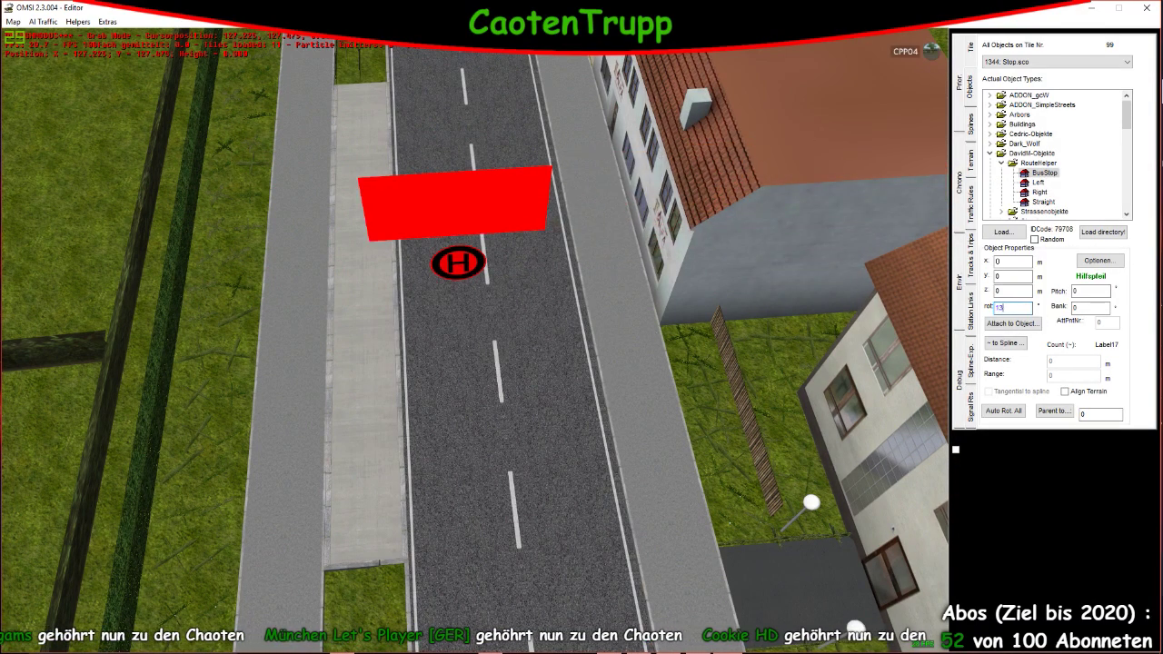
type("-135")
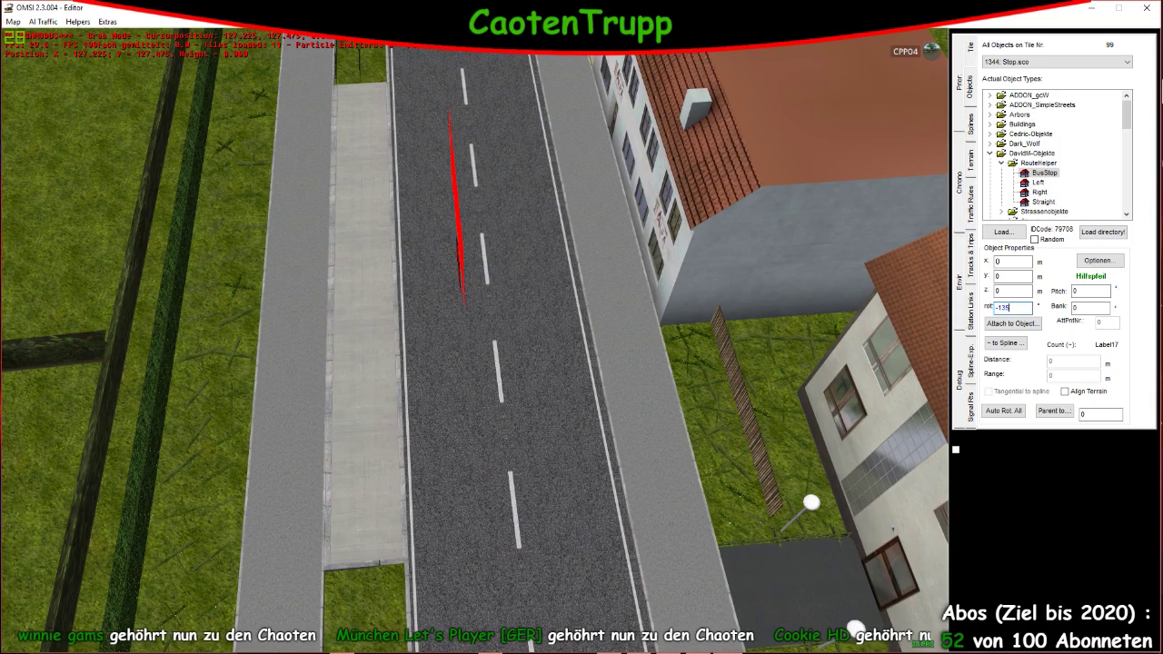
right_click_drag(461, 356, 469, 309)
left_click(502, 286)
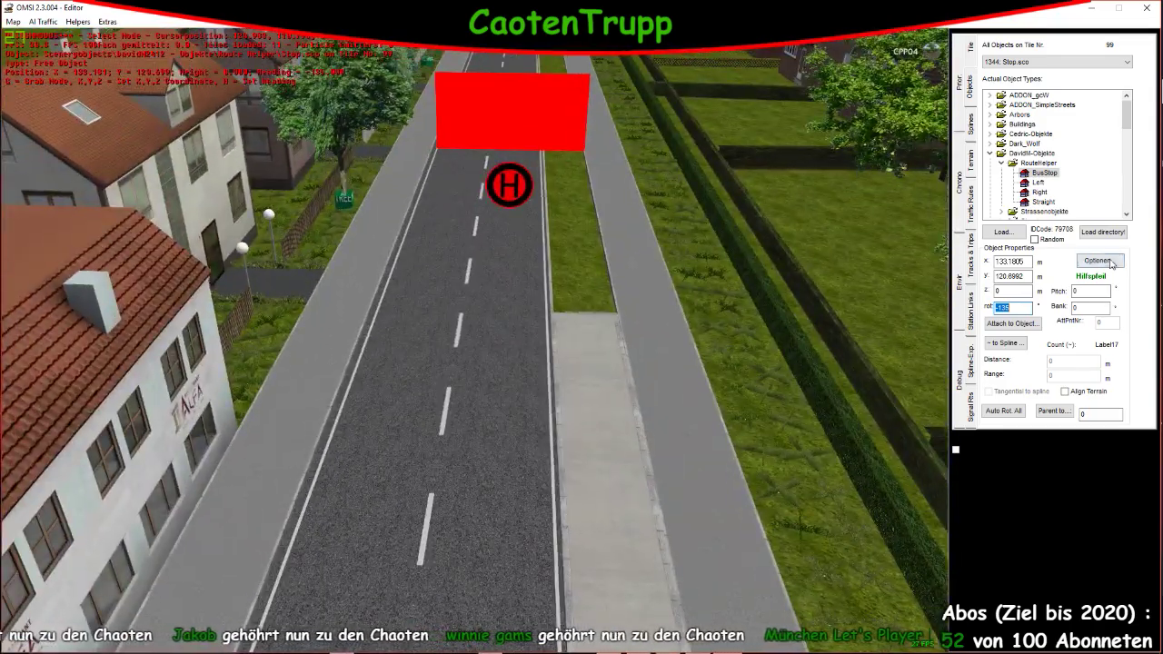
Label the BusStop object Hauptstraße
left_click(1099, 261)
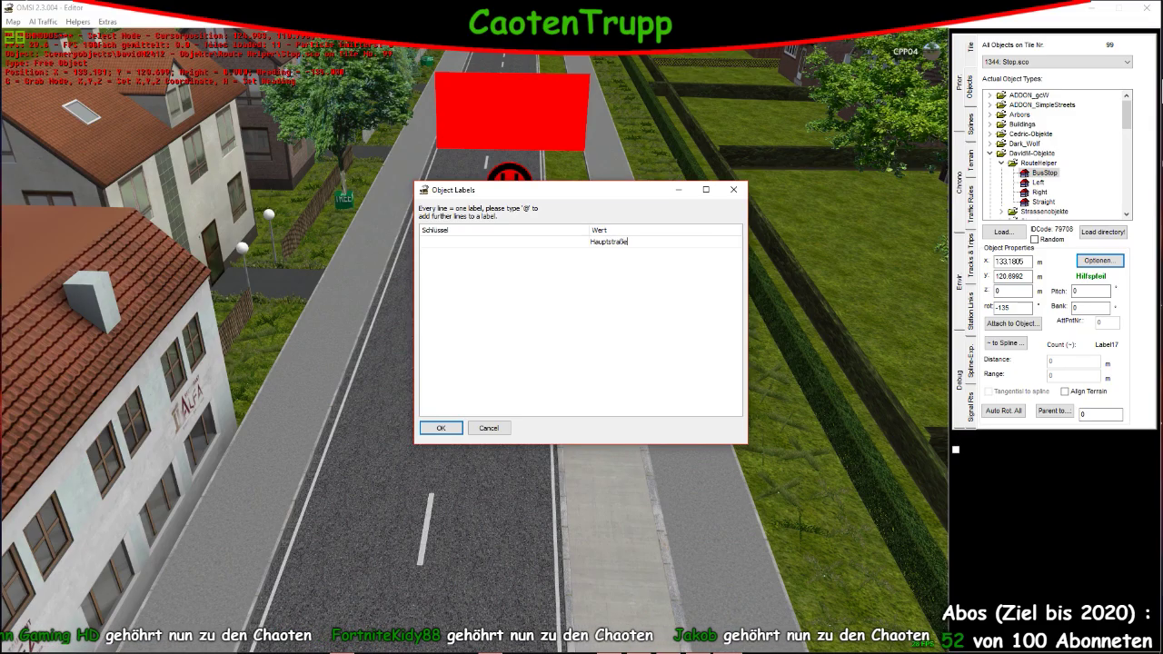
left_click(441, 429)
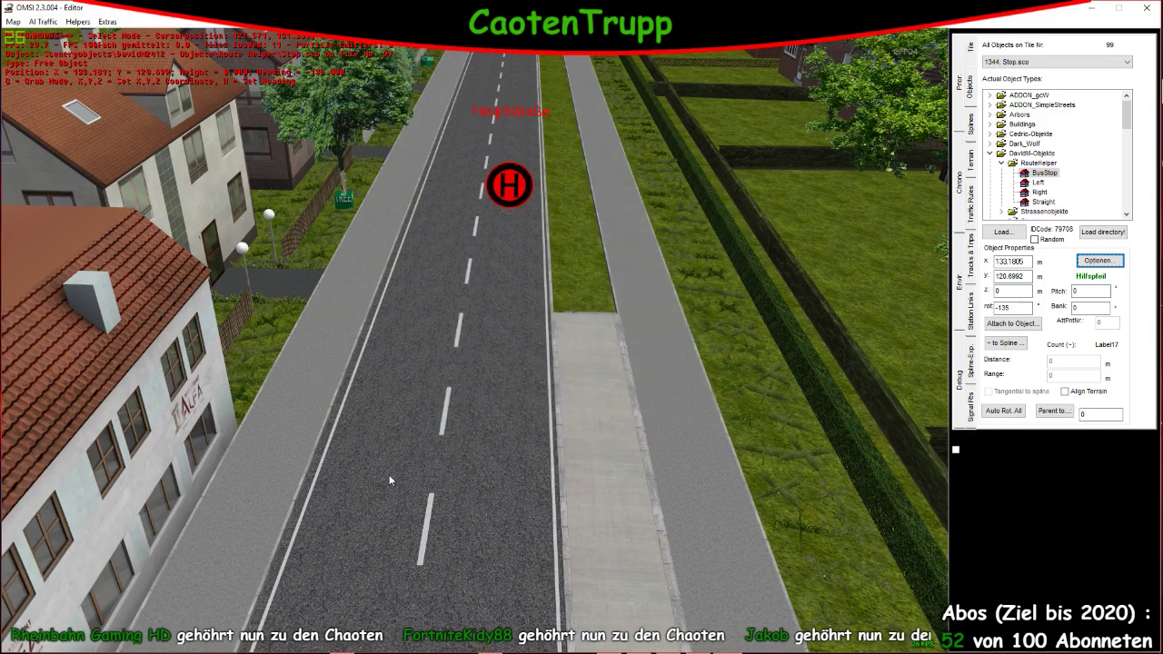
Place a second BusStop object on the opposite lane, farther down the road beside the row houses
scroll(389, 481, "down", 10)
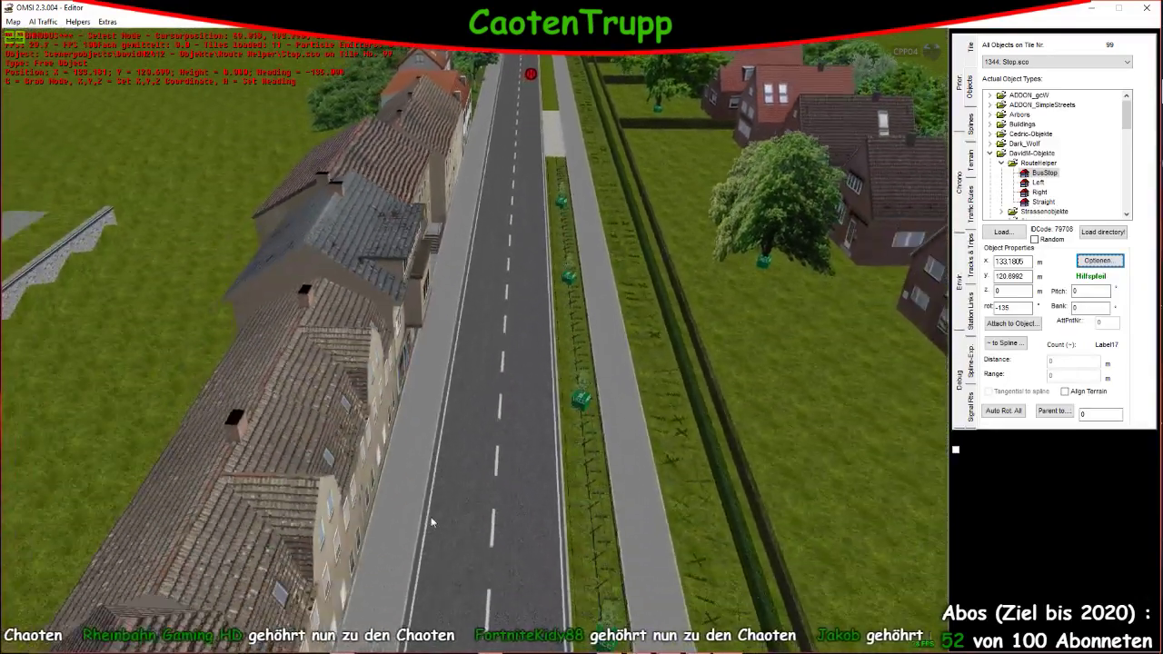
right_click_drag(432, 522, 459, 512)
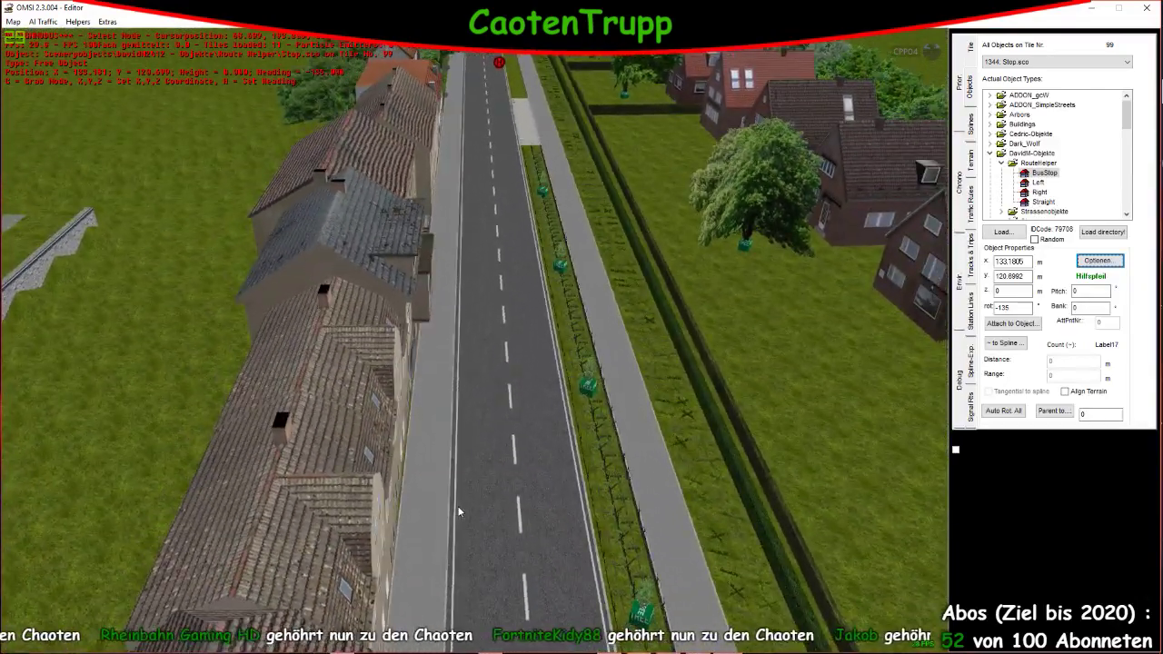
left_click(501, 539)
left_click(957, 463)
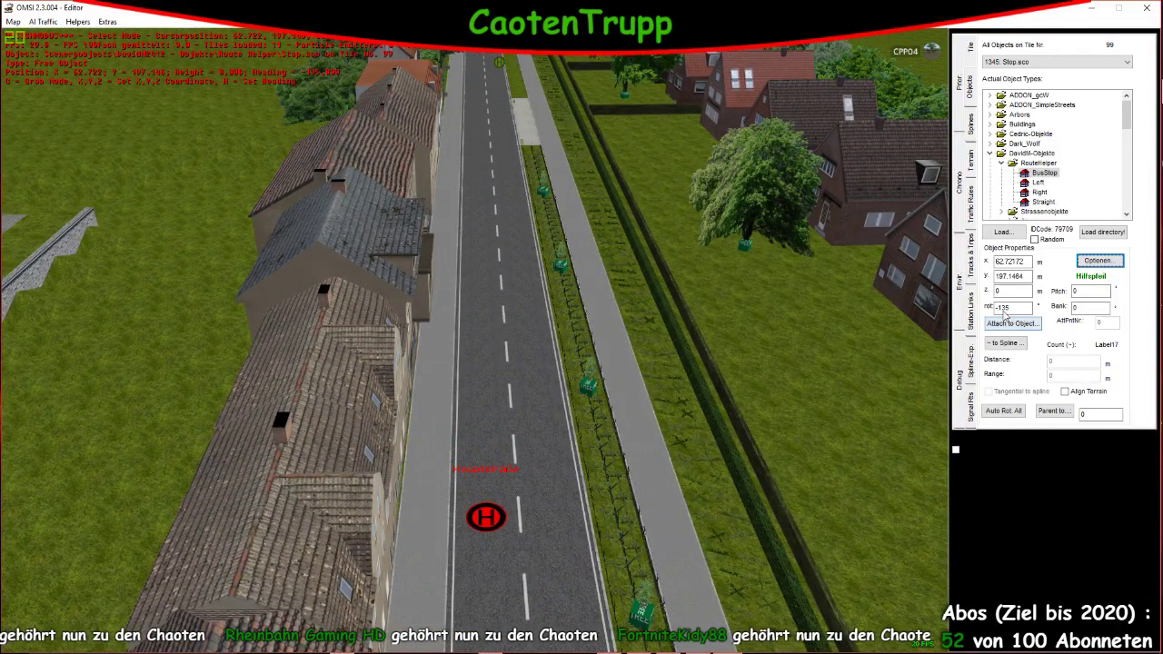
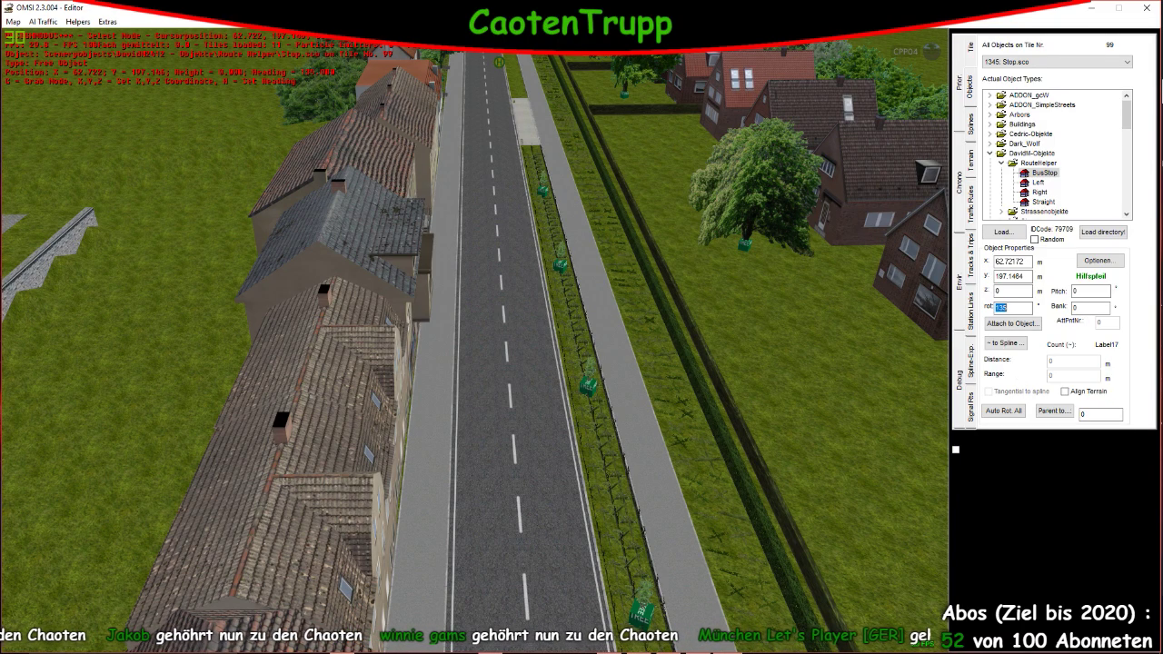
Try a rotation of 135° for the second BusStop, set it to 45° and check its orientation along the road
key("Return")
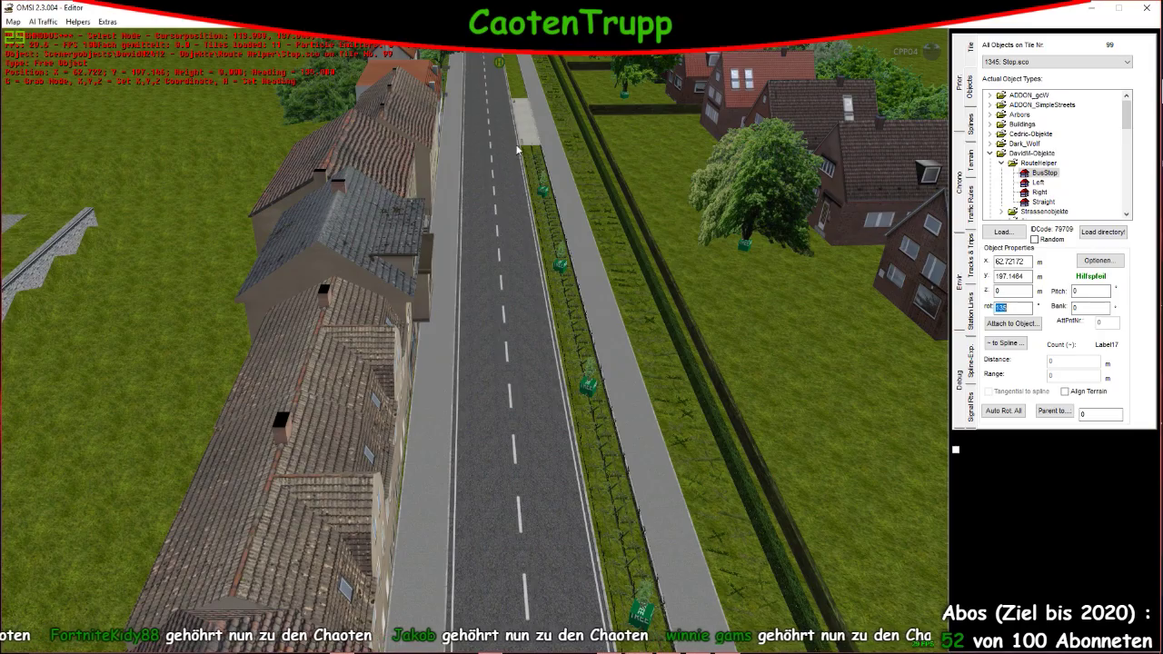
right_click_drag(519, 150, 404, 398)
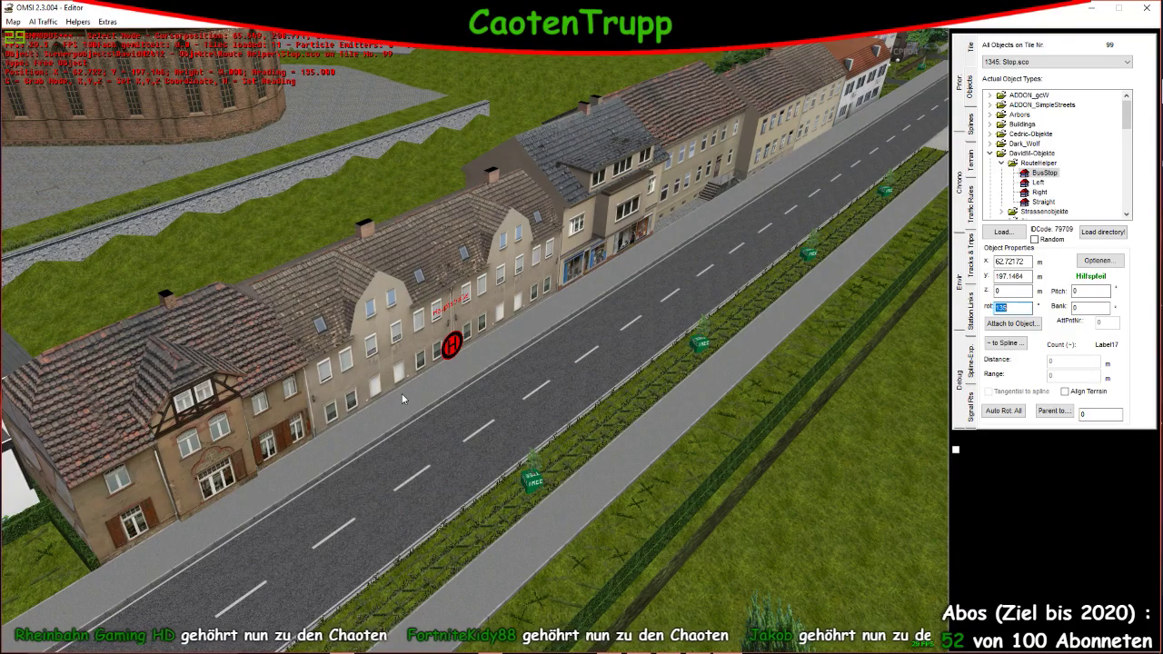
type("45")
key("Return")
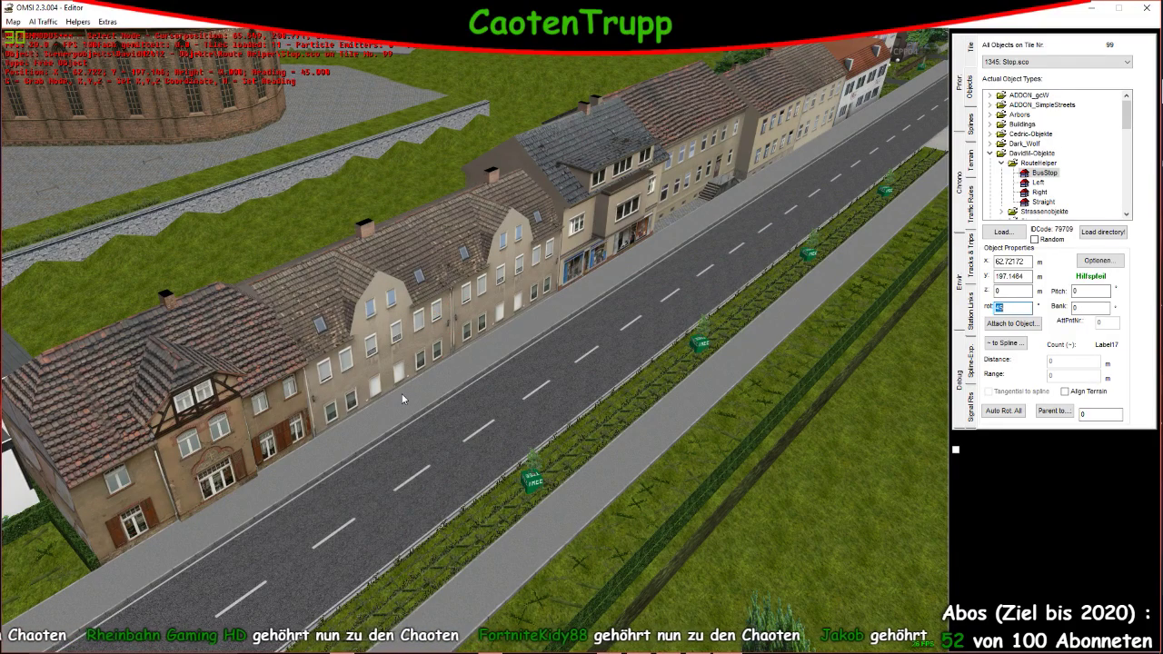
right_click_drag(403, 398, 323, 402)
right_click_drag(366, 278, 335, 349)
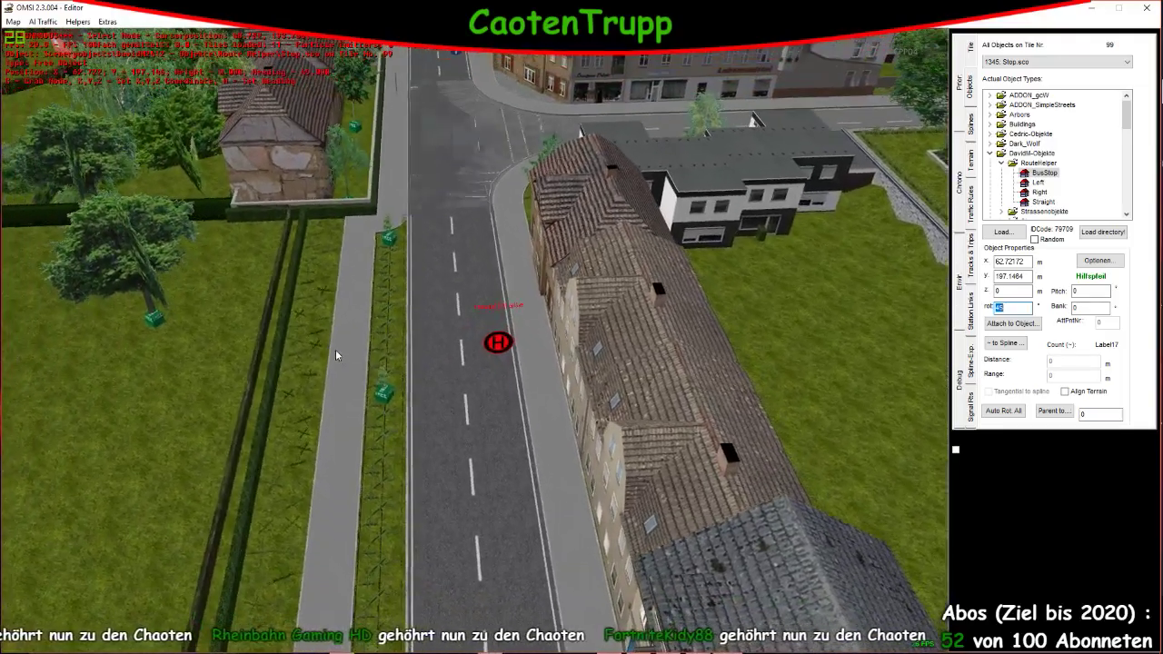
left_click(478, 408)
Examine the finished platform and browse the NiLe - Dev [Landkreis Gruental] object folders for a bus shelter
right_click_drag(478, 408, 452, 370)
scroll(374, 338, "down", 5)
scroll(646, 260, "up", 3)
scroll(381, 253, "up", 3)
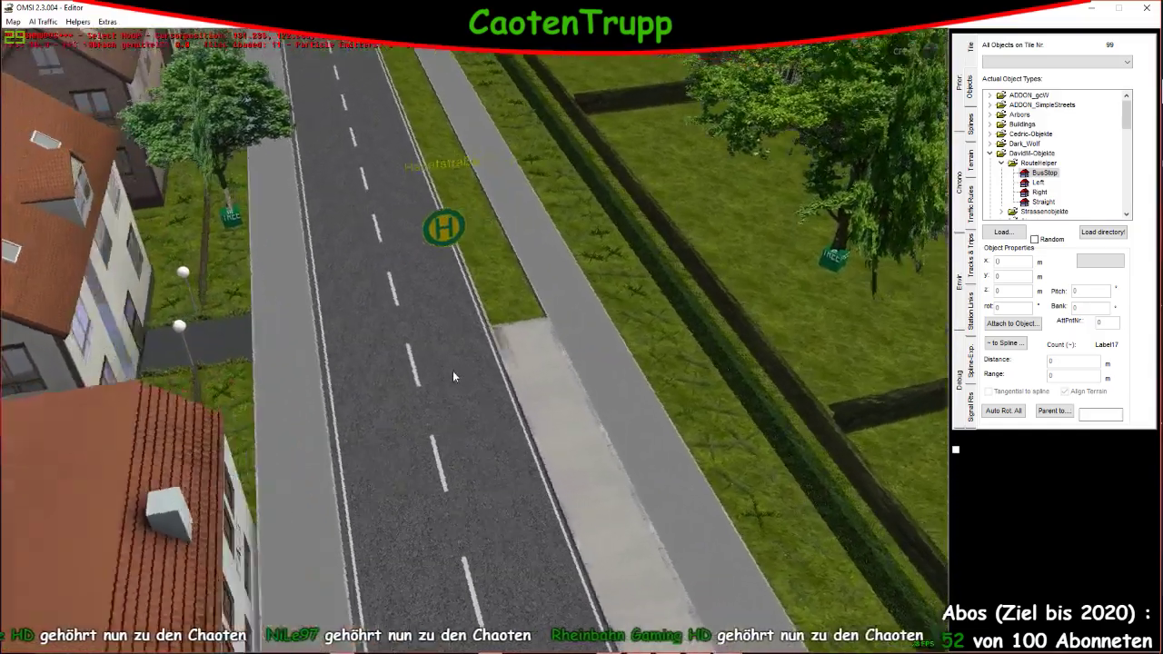
scroll(465, 432, "up", 4)
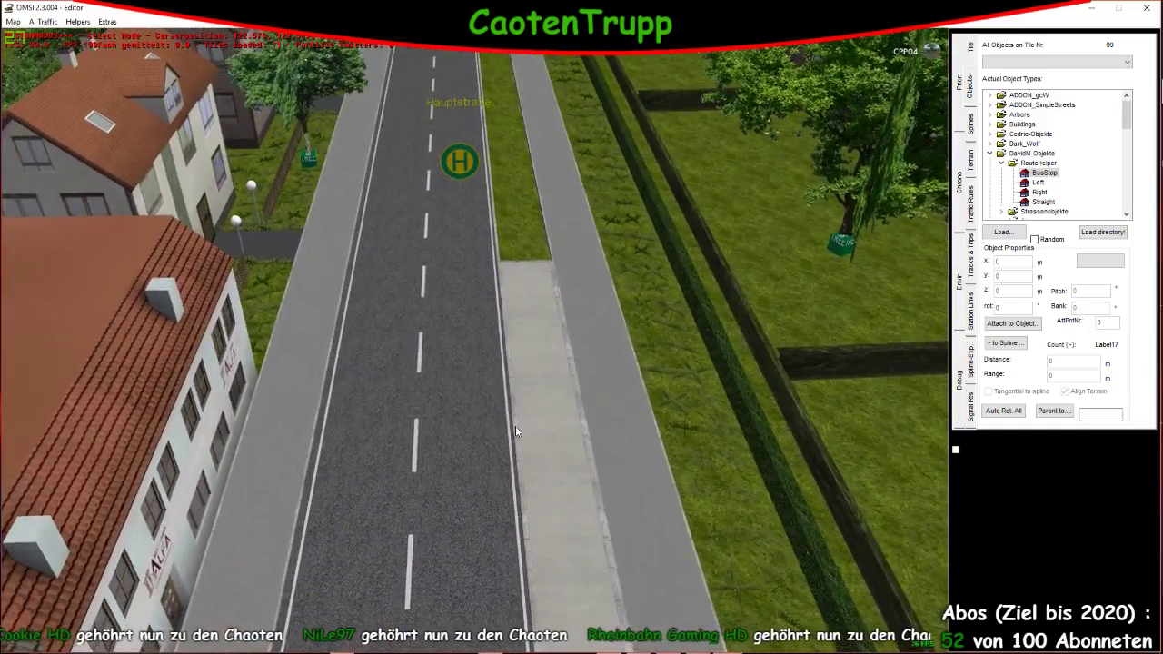
scroll(516, 425, "up", 3)
right_click_drag(564, 357, 441, 283)
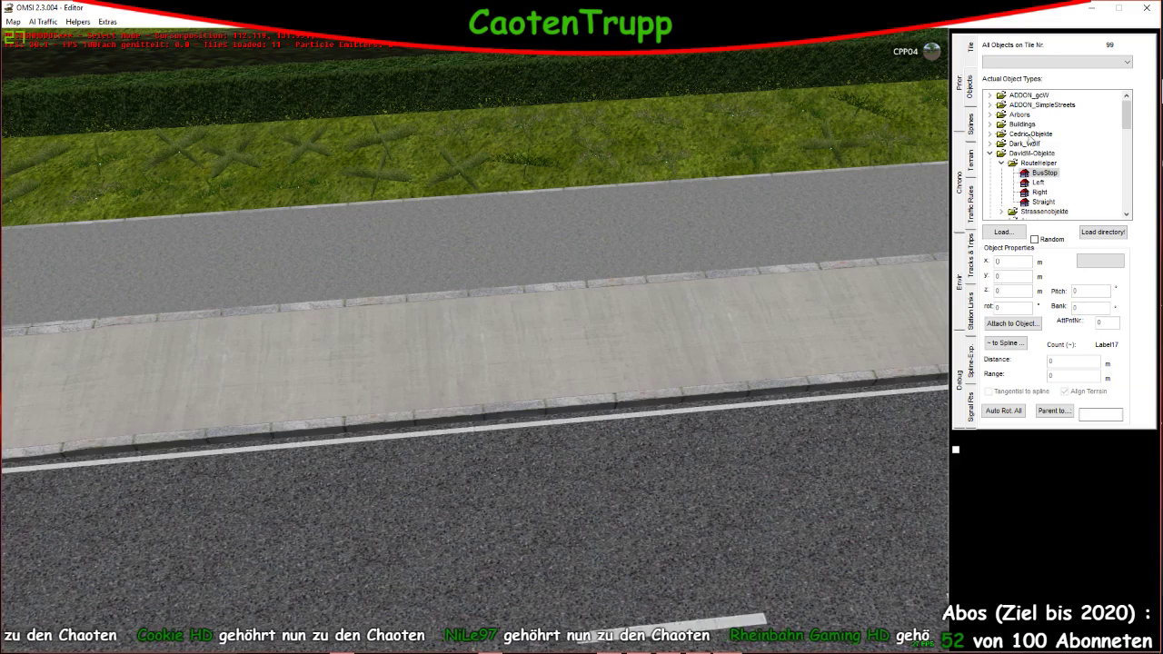
scroll(1031, 134, "down", 3)
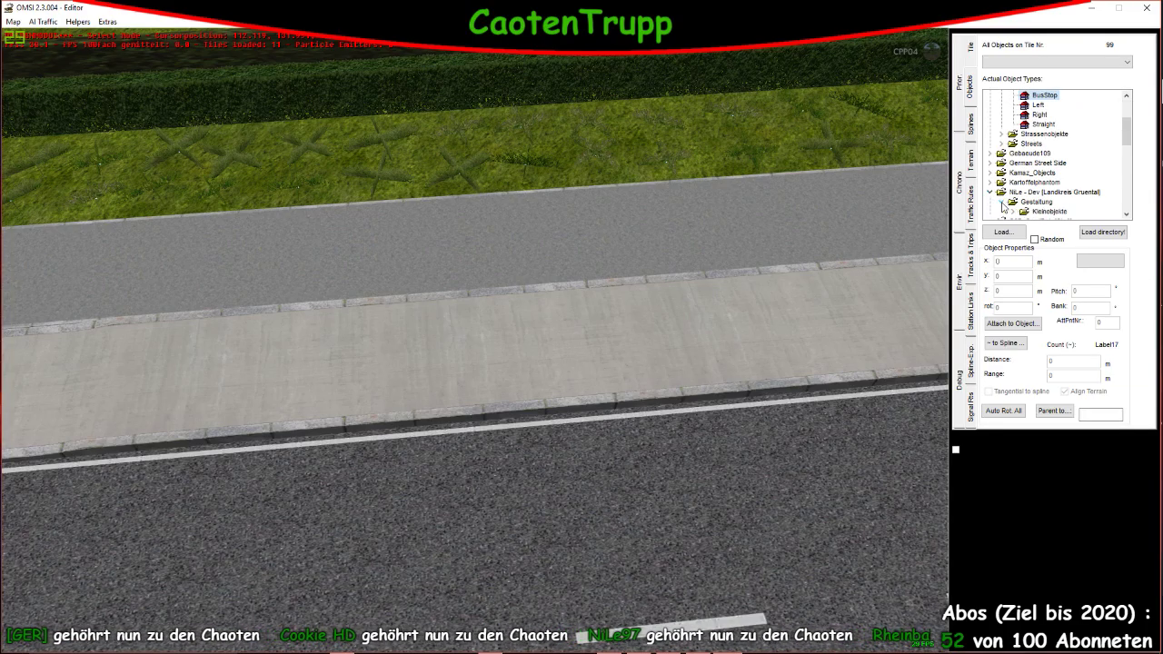
left_click(990, 192)
left_click(1014, 173)
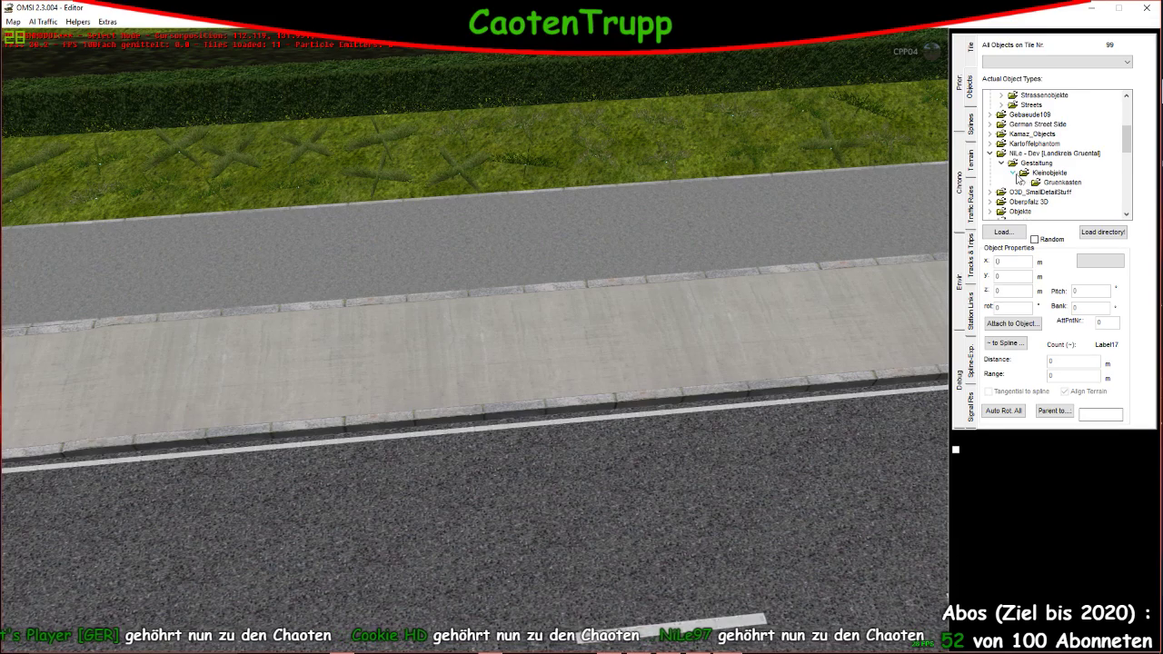
left_click(1024, 184)
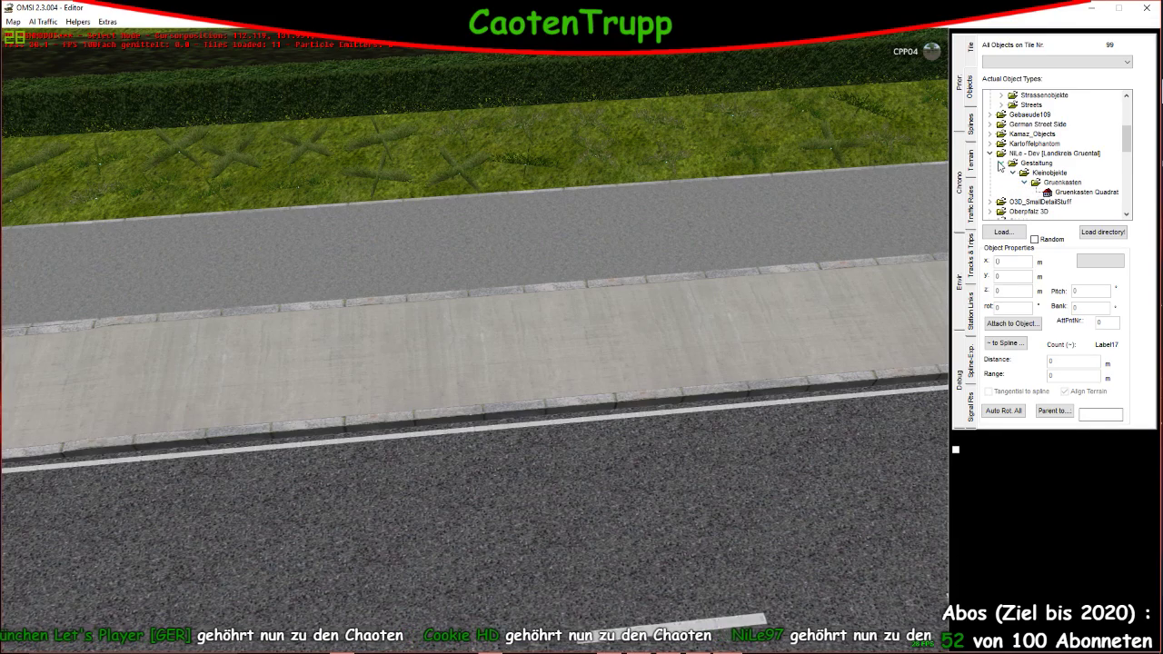
left_click(991, 155)
Locate the existing bus shelter at the bus bay on tile 107 and pick it to make Haltestellenhaus (Orange mit Graffiti) the current object type
scroll(722, 195, "down", 5)
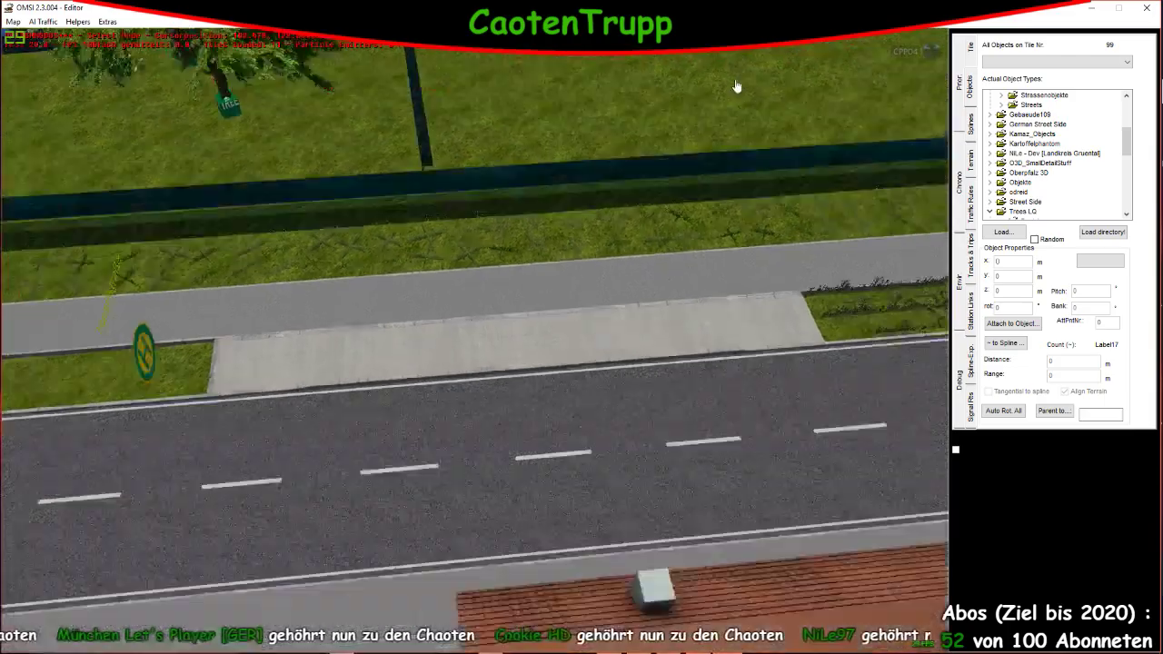
right_click_drag(721, 194, 577, 312)
scroll(577, 311, "down", 10)
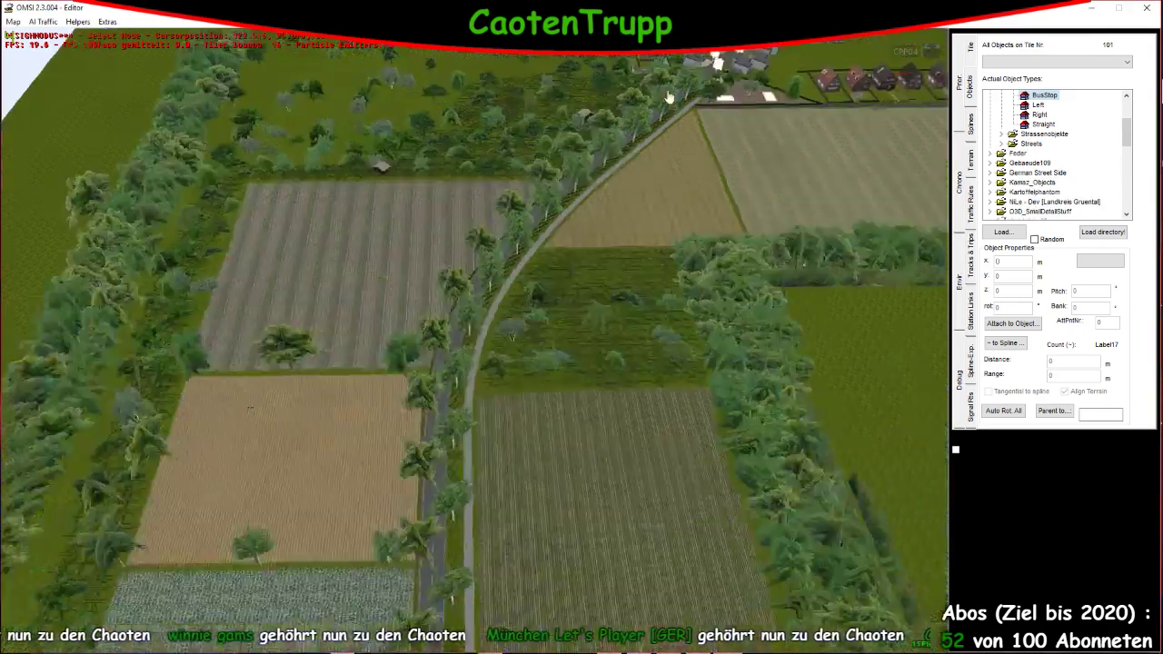
scroll(642, 338, "up", 2)
scroll(641, 340, "down", 5)
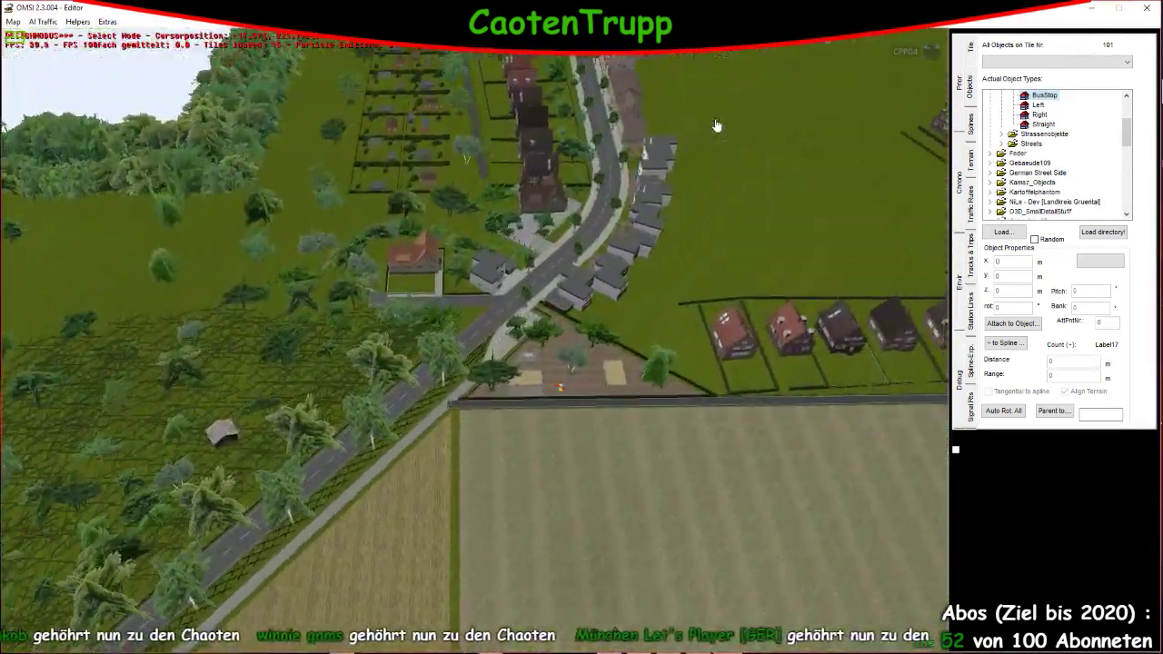
scroll(717, 125, "up", 2)
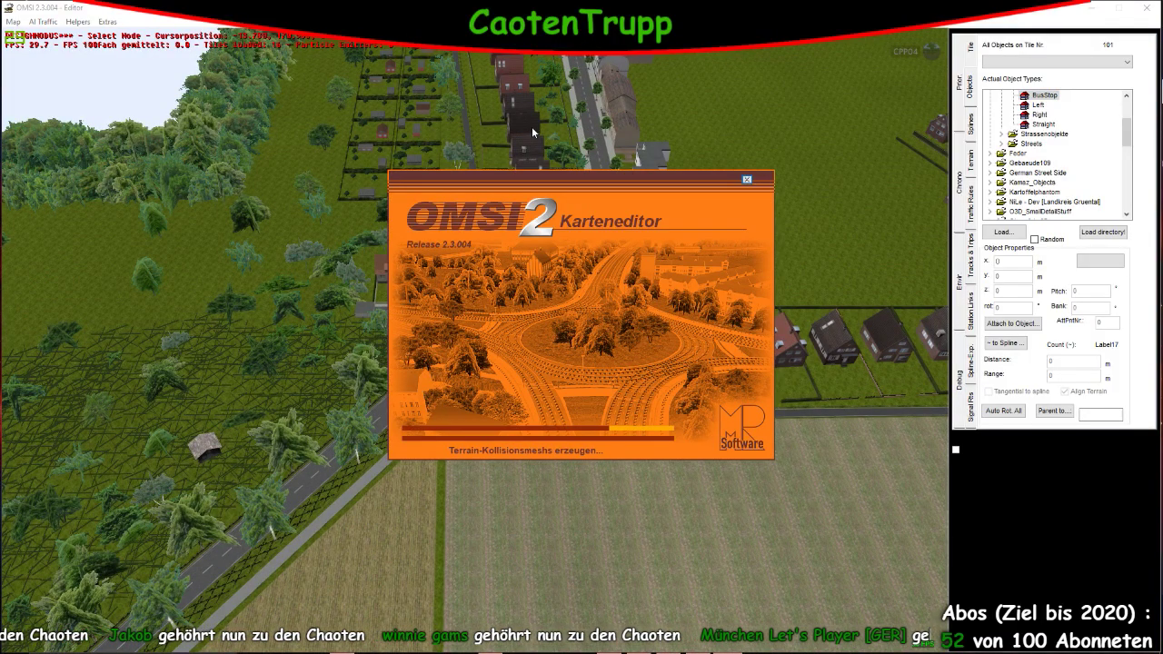
scroll(459, 73, "up", 2)
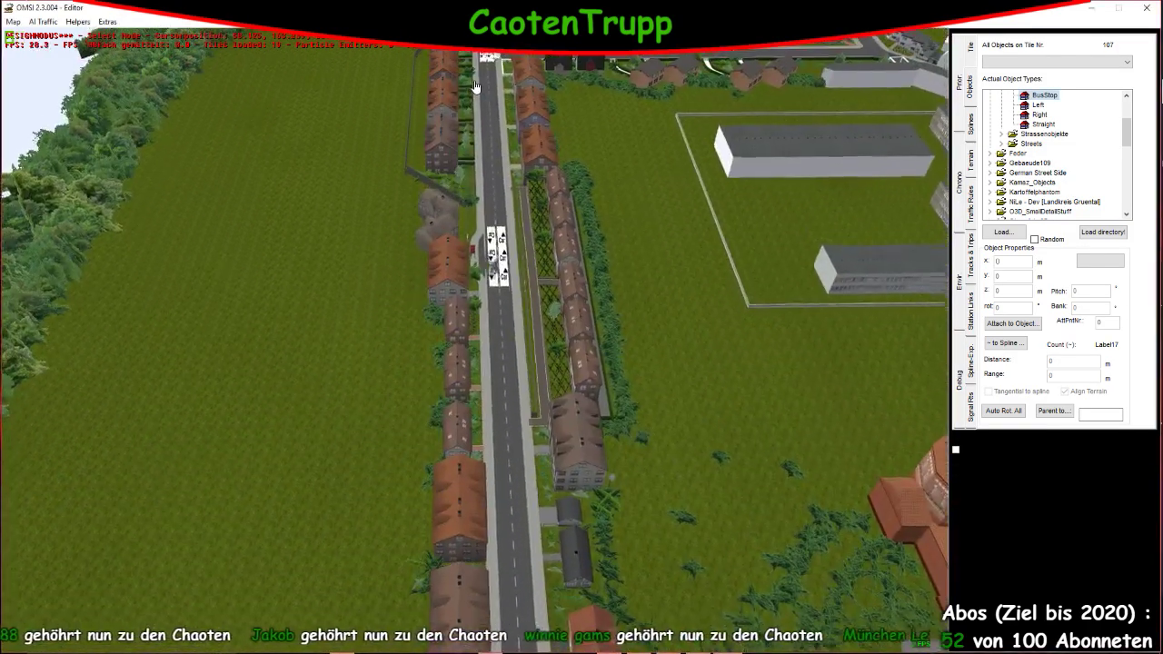
scroll(509, 188, "up", 3)
scroll(510, 188, "up", 5)
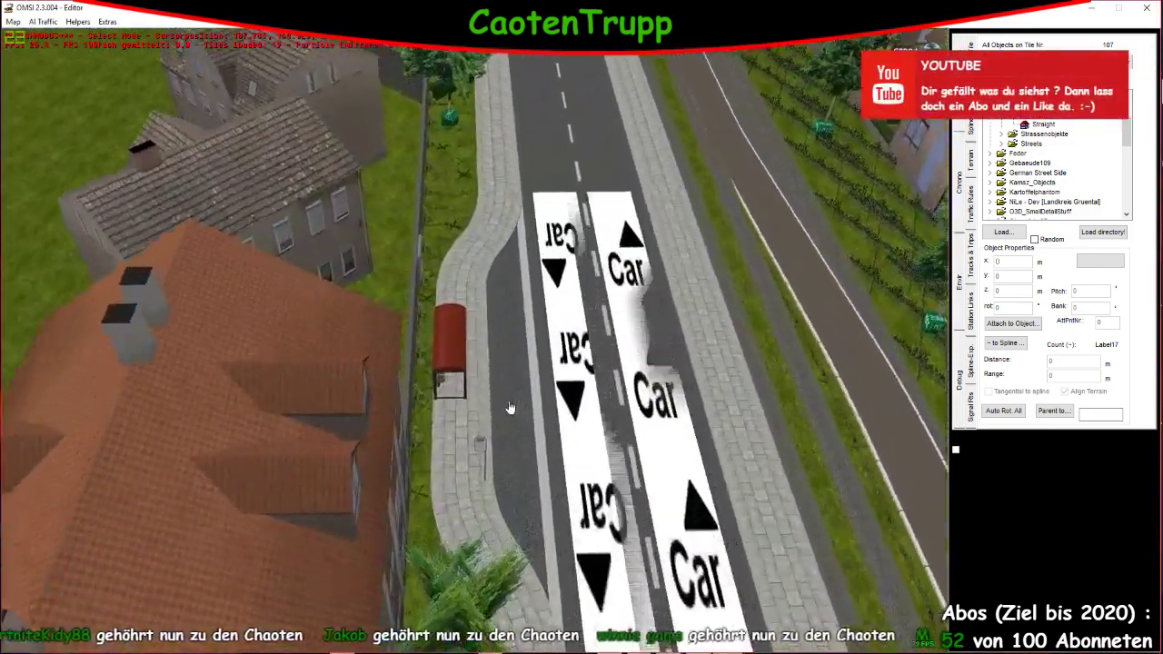
left_click(445, 327)
right_click_drag(445, 327, 511, 335)
scroll(518, 440, "up", 5)
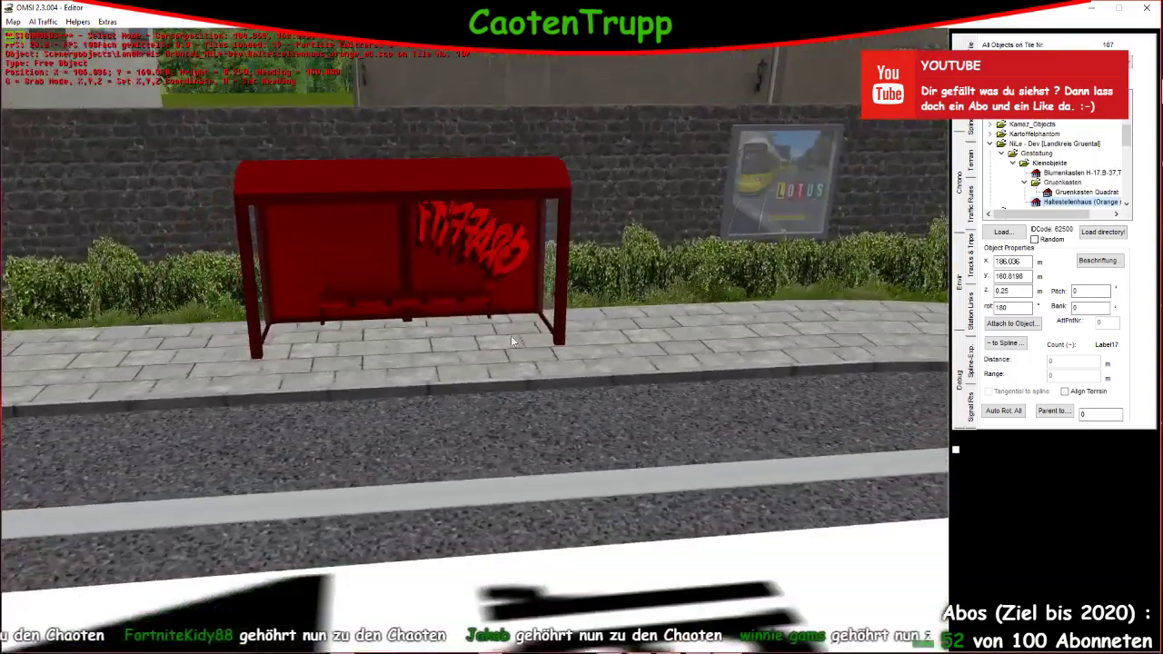
scroll(510, 335, "up", 5)
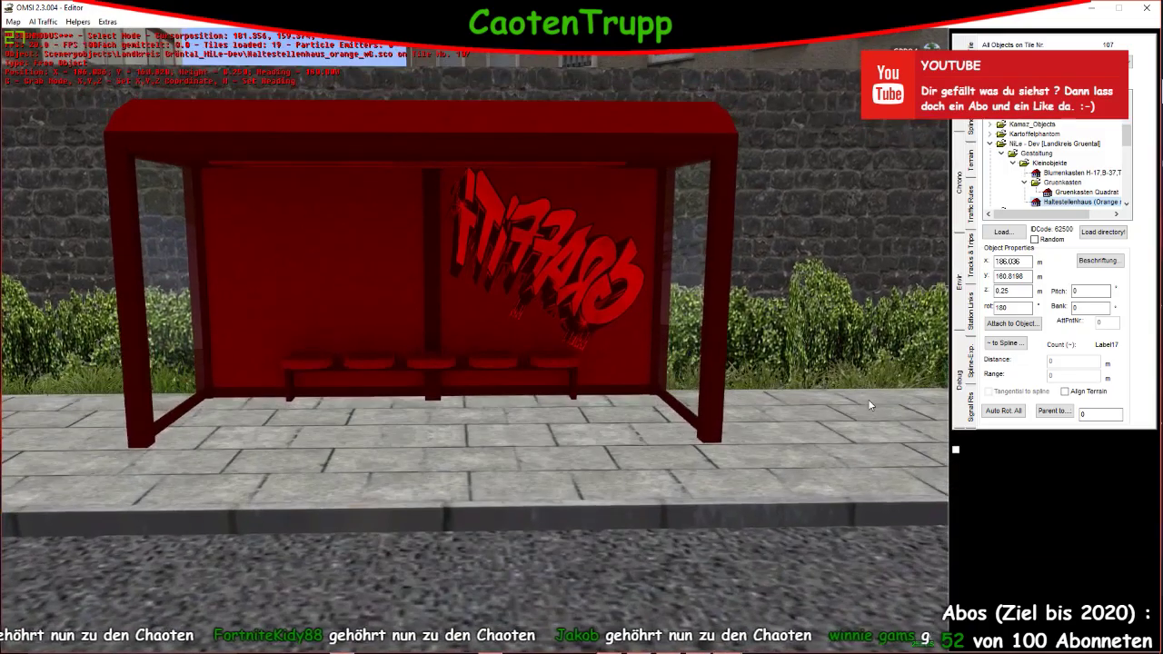
left_click(823, 456)
Return to the second Hauptstraße stop and start placing the Haltestellenhaus (Orange mit Graffiti) shelter on its sidewalk
scroll(760, 468, "down", 10)
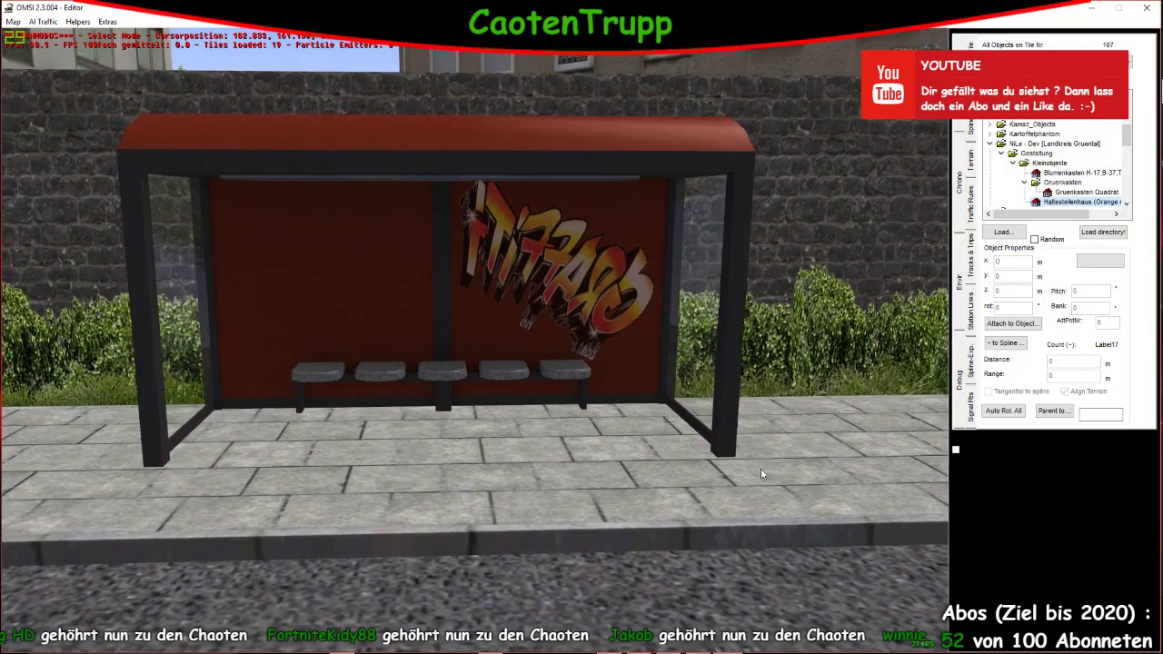
right_click_drag(760, 468, 438, 87)
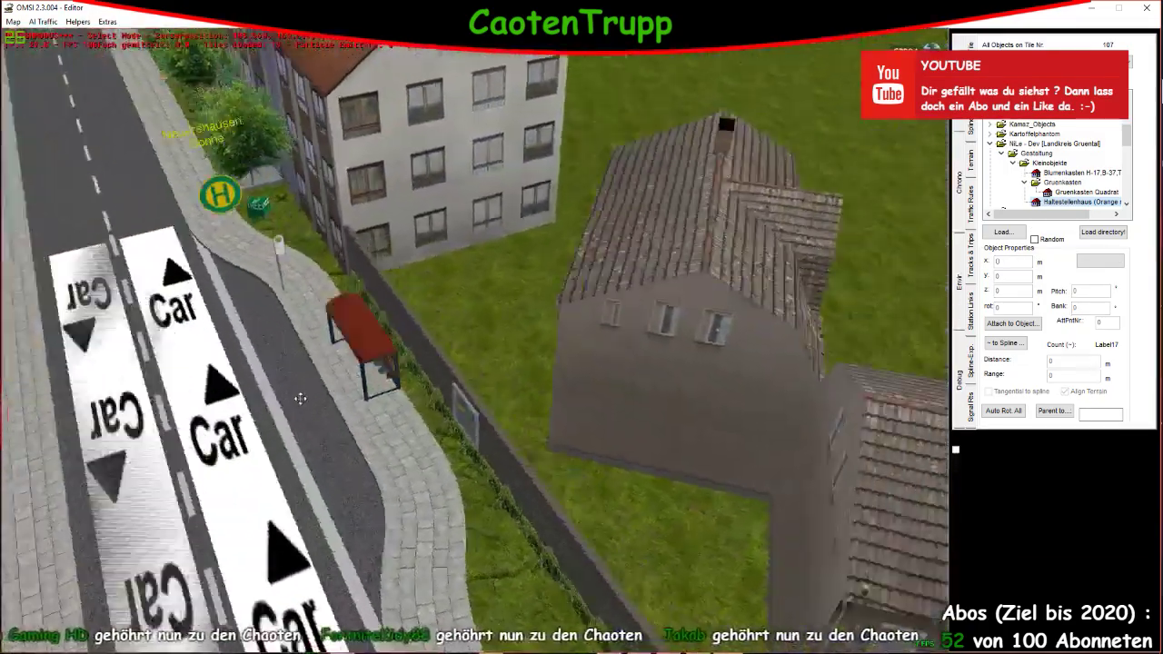
scroll(300, 398, "down", 10)
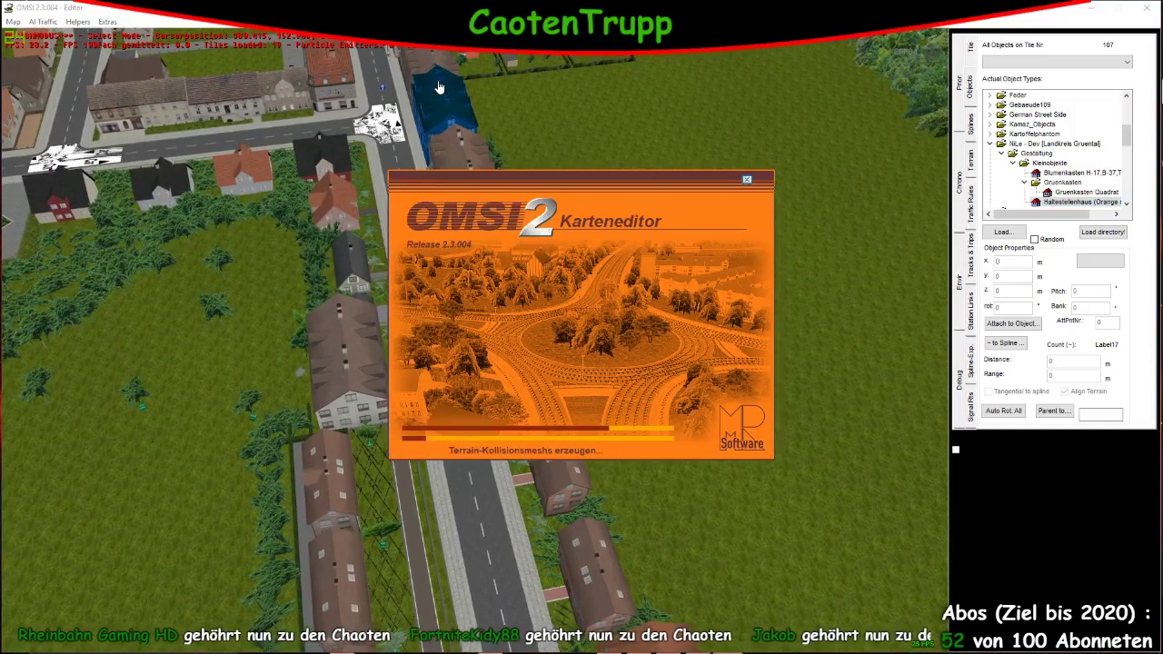
scroll(438, 91, "up", 8)
scroll(437, 99, "down", 4)
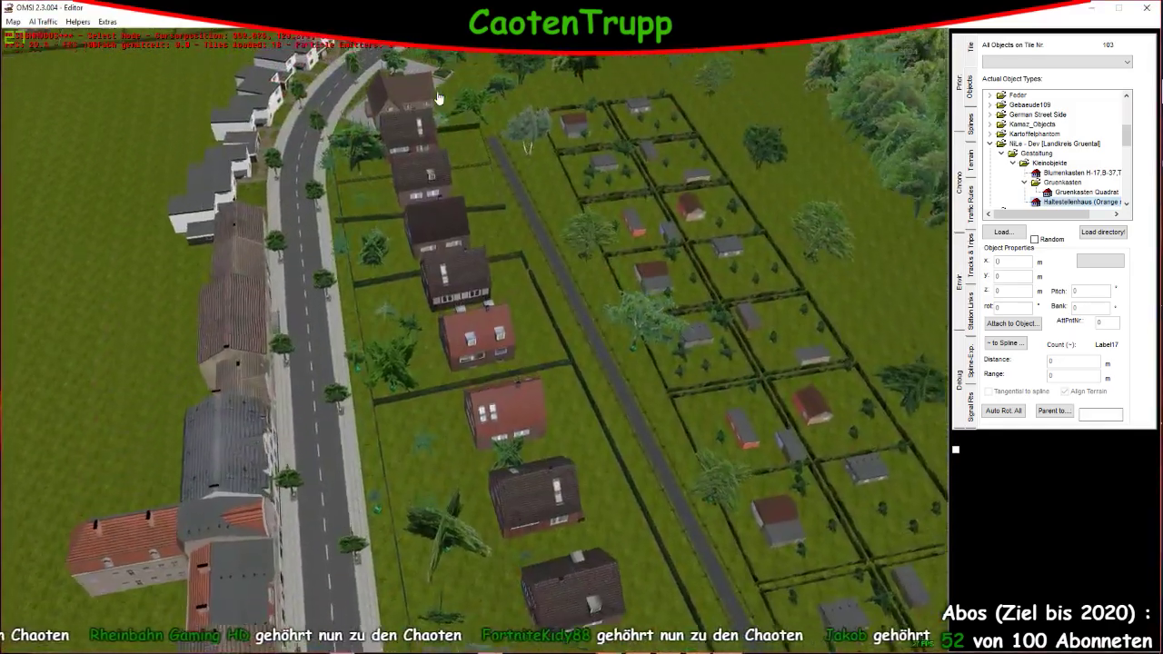
right_click_drag(437, 91, 663, 116)
scroll(498, 488, "up", 6)
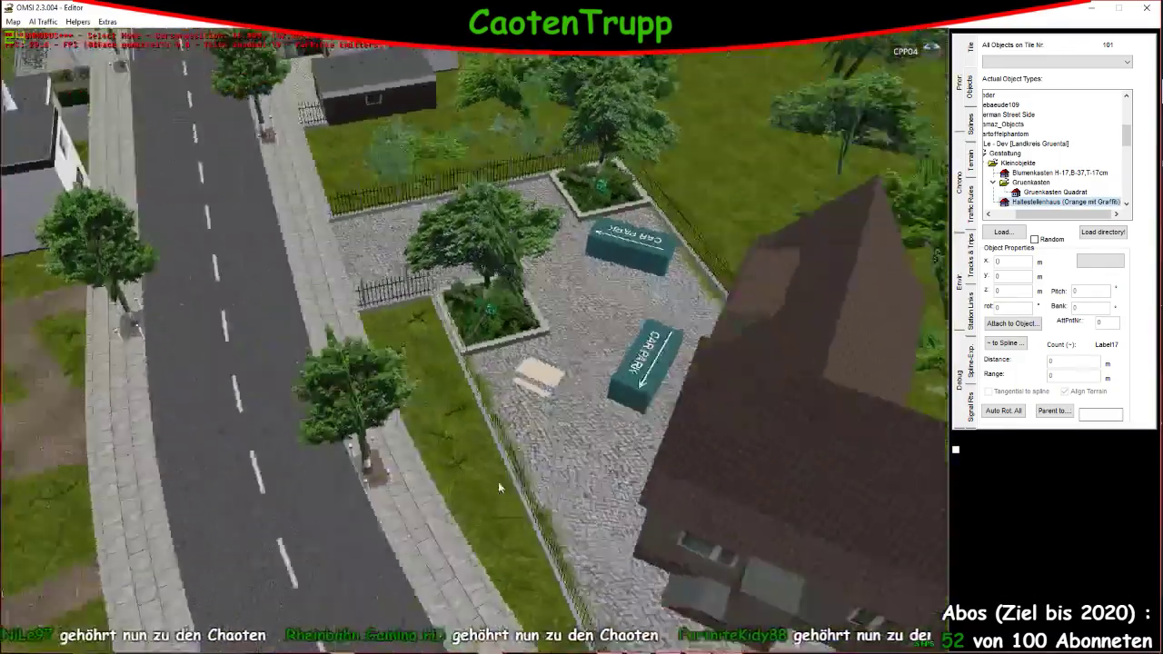
right_click_drag(498, 488, 303, 77)
scroll(462, 545, "up", 8)
scroll(467, 493, "down", 5)
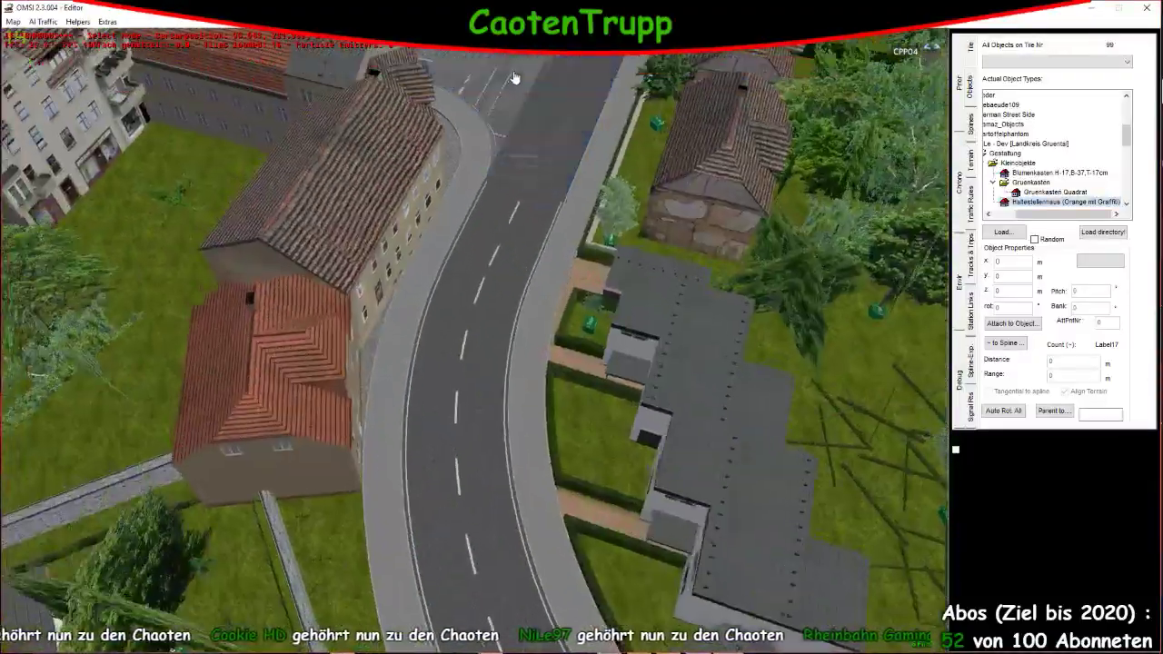
key("Up")
right_click_drag(453, 298, 563, 293)
scroll(562, 295, "up", 6)
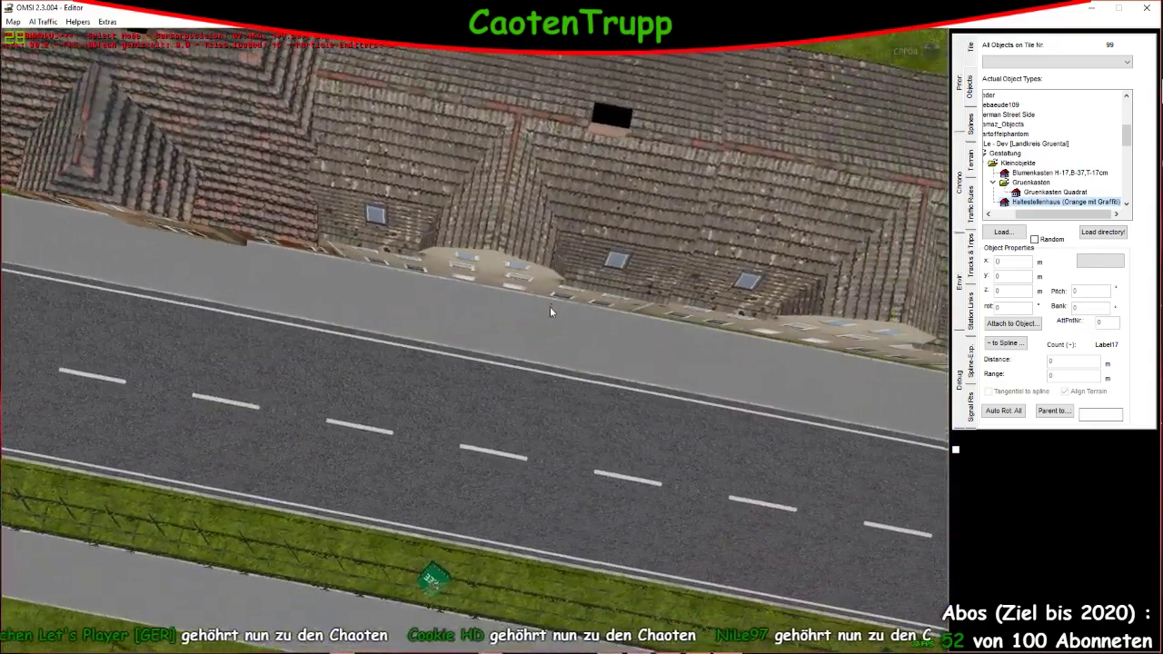
scroll(541, 323, "up", 2)
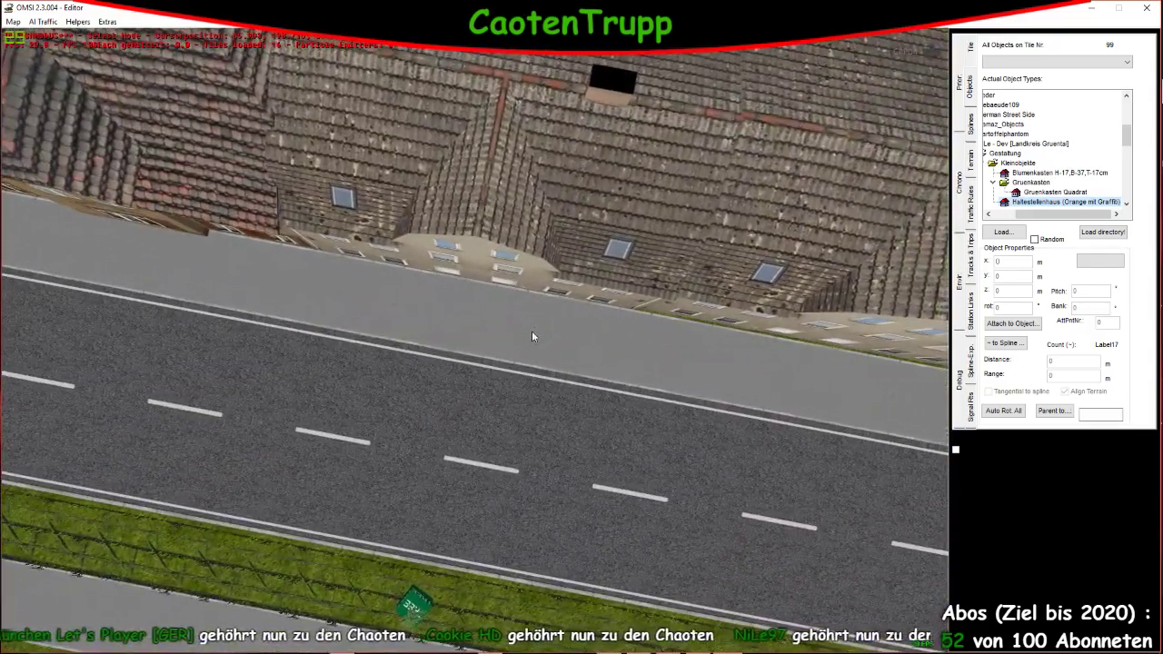
left_click(503, 332)
scroll(503, 333, "down", 3)
right_click_drag(503, 333, 786, 348)
scroll(786, 348, "up", 4)
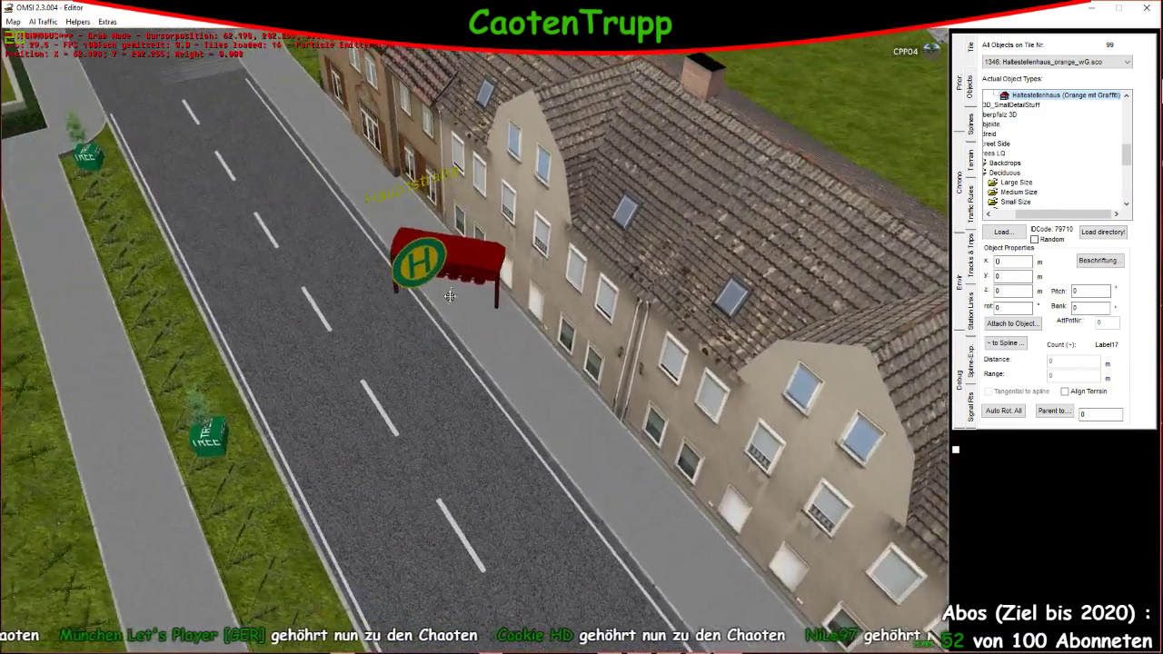
Rotate the Haltestellenhaus shelter to 45° and place it on the sidewalk beside the second Hauptstraße stop, near the house wall
key("Delete")
left_click(633, 417)
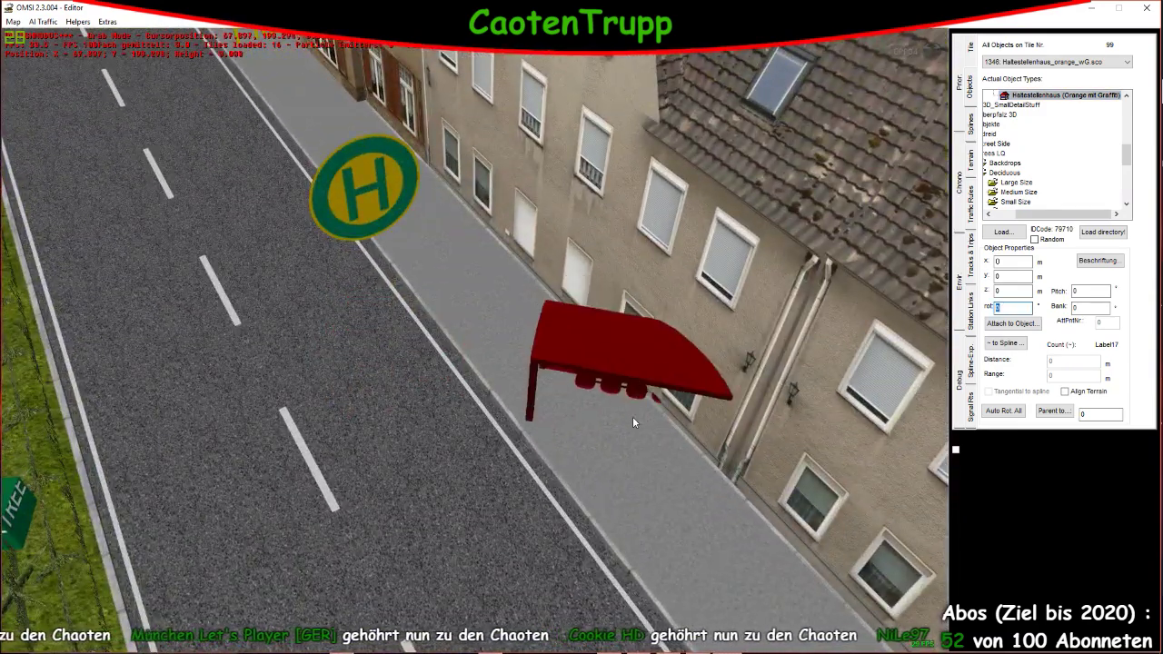
left_click_drag(633, 416, 552, 390)
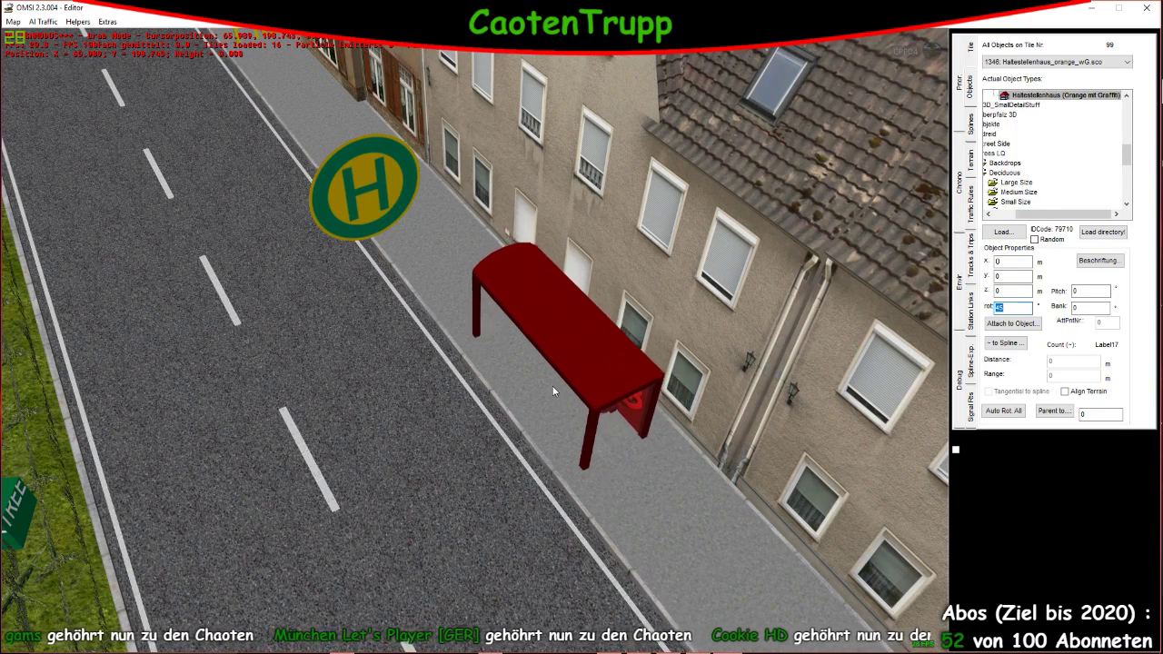
right_click_drag(552, 389, 573, 376)
left_click_drag(573, 376, 564, 343)
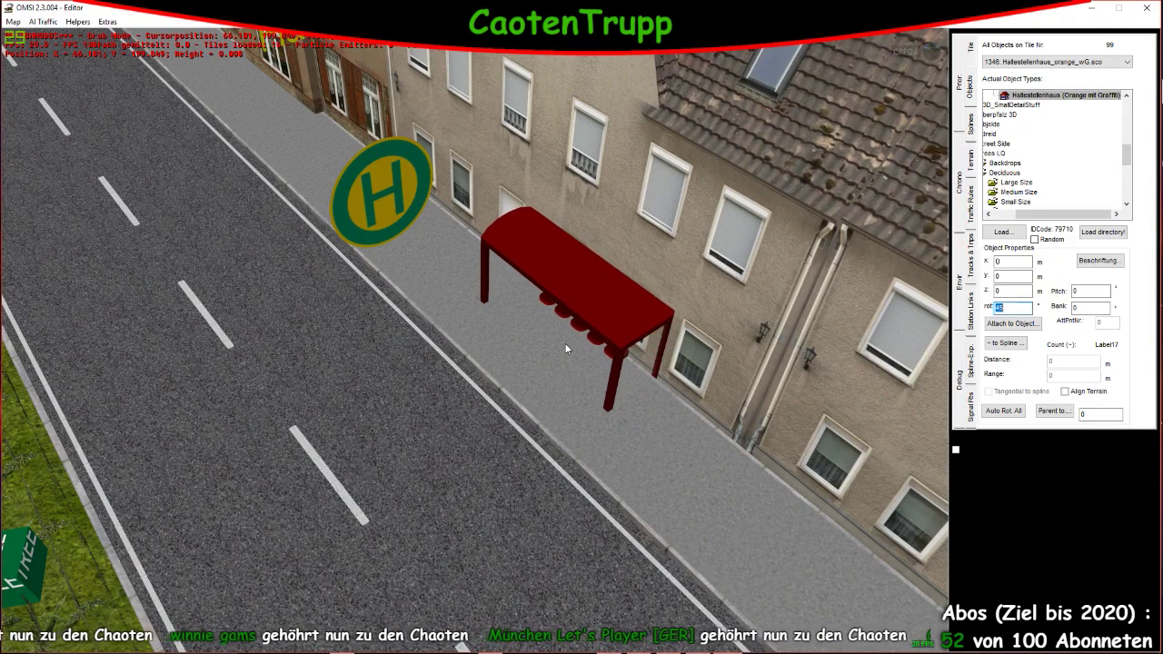
right_click_drag(563, 343, 677, 359)
Raise the sidewalk shelter to a height of 0.25 m and check its object labels without changing them
left_click(1004, 291)
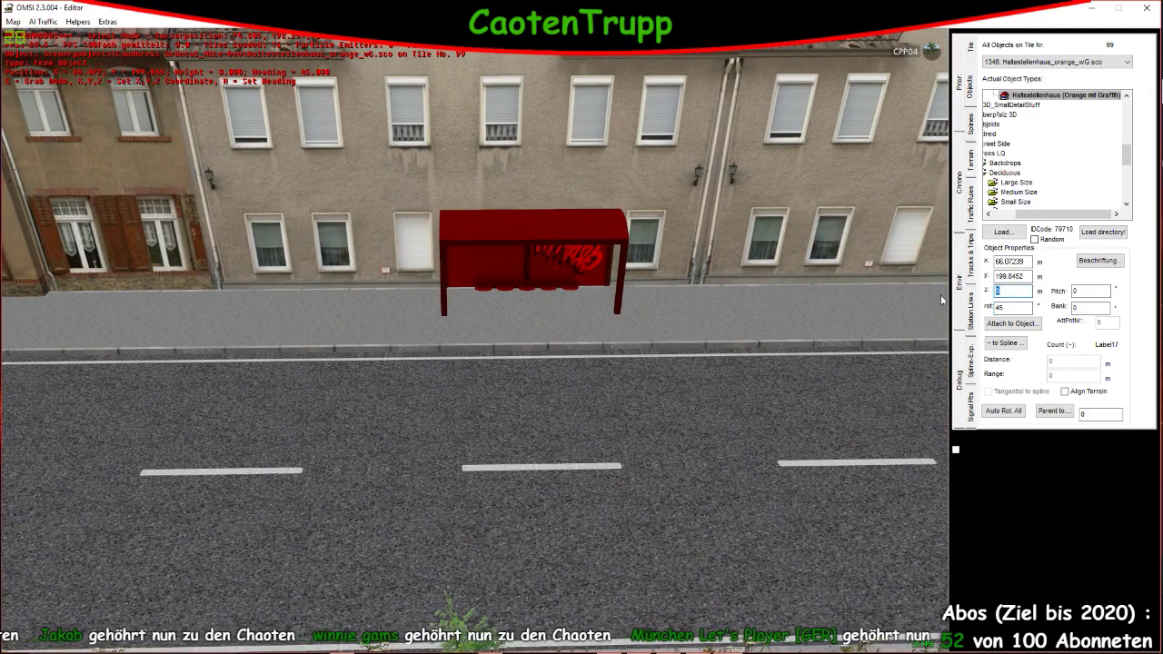
type(".25")
key("Return")
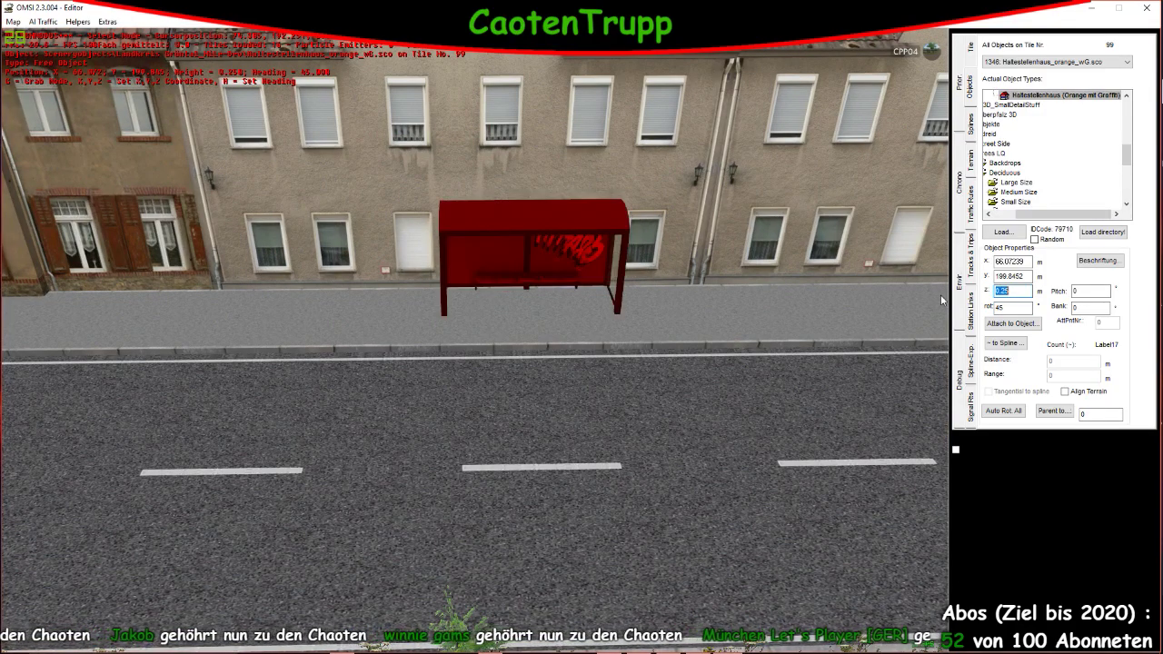
right_click_drag(940, 295, 572, 314)
left_click(1097, 260)
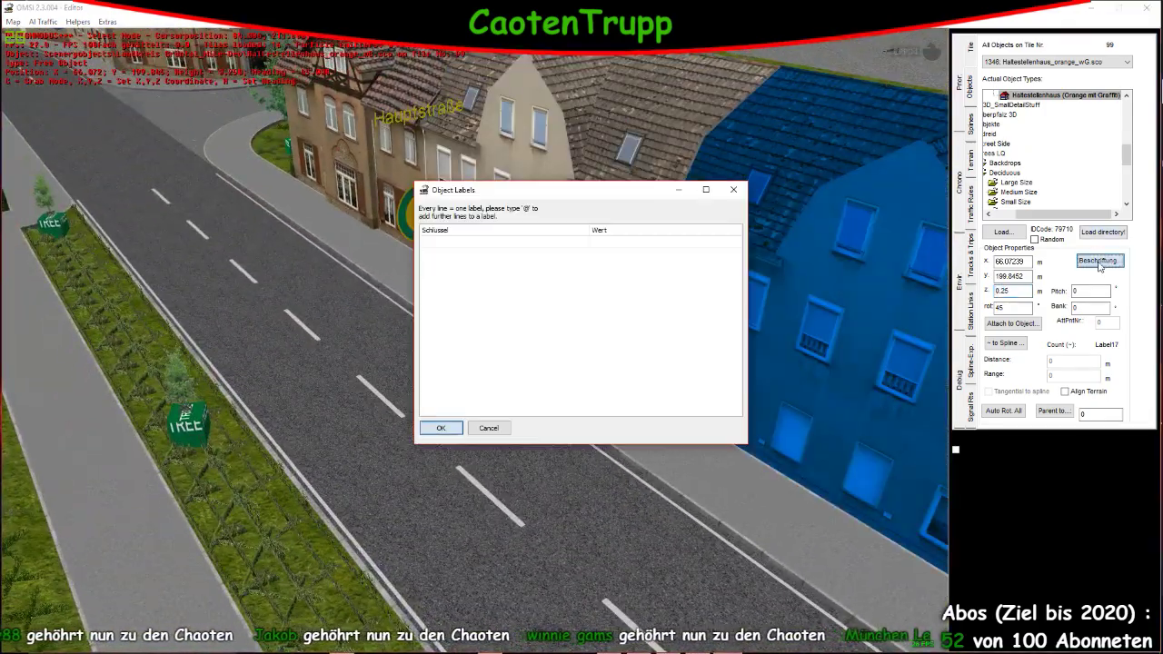
left_click(734, 192)
Start a second Haltestellenhaus shelter at the platform across the road, with height 0.3 m and rotation -135°
right_click_drag(673, 300, 661, 424)
left_click(691, 289)
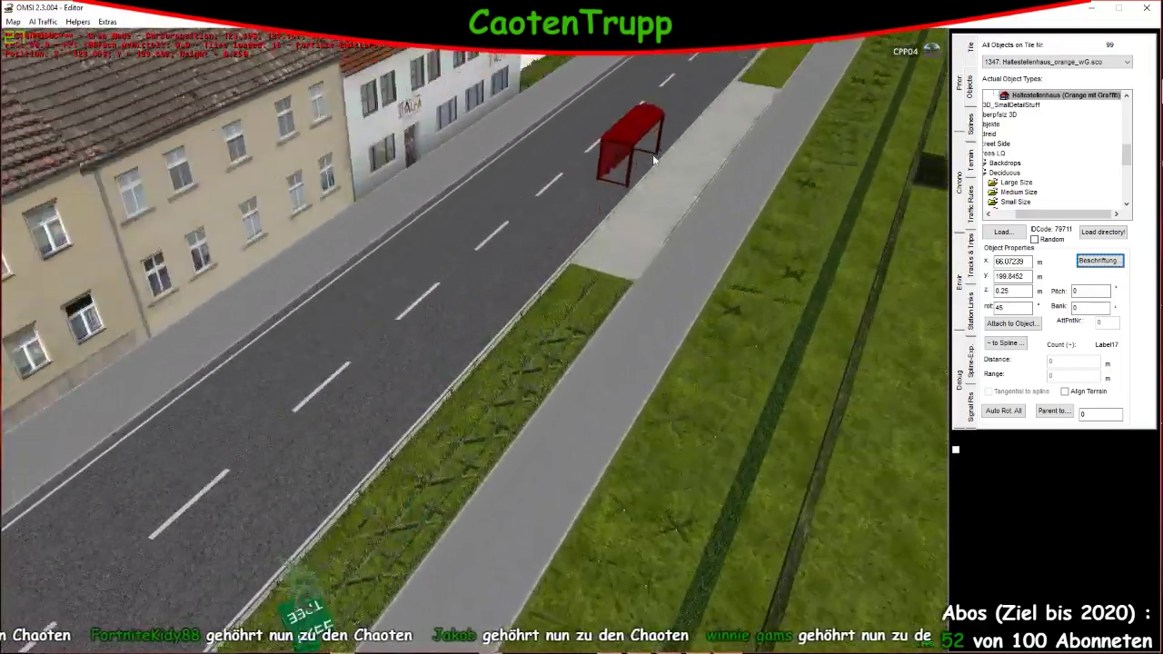
right_click_drag(654, 160, 1022, 292)
left_click(1022, 293)
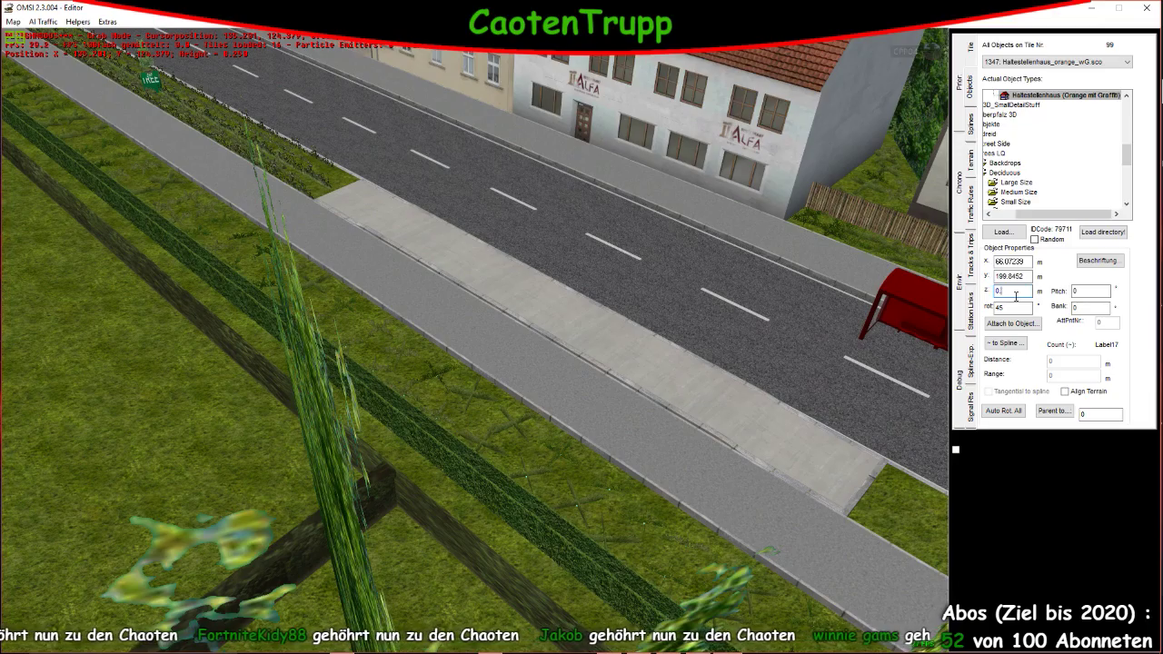
left_click_drag(899, 313, 1004, 305)
double_click(1005, 306)
type("135")
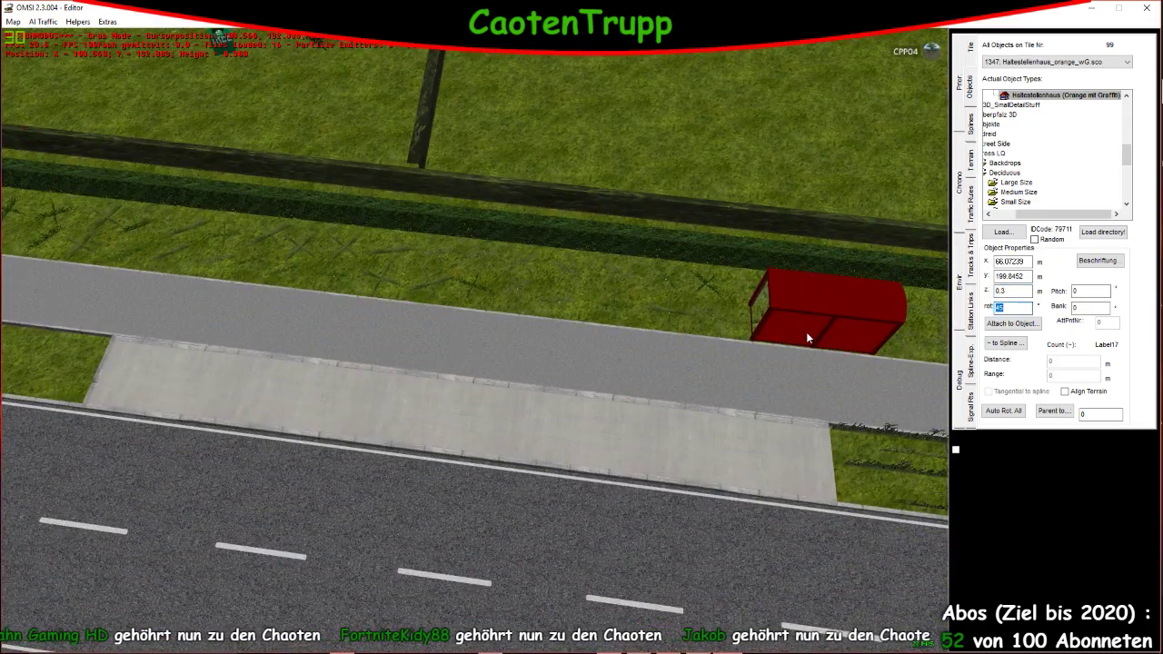
type("-135")
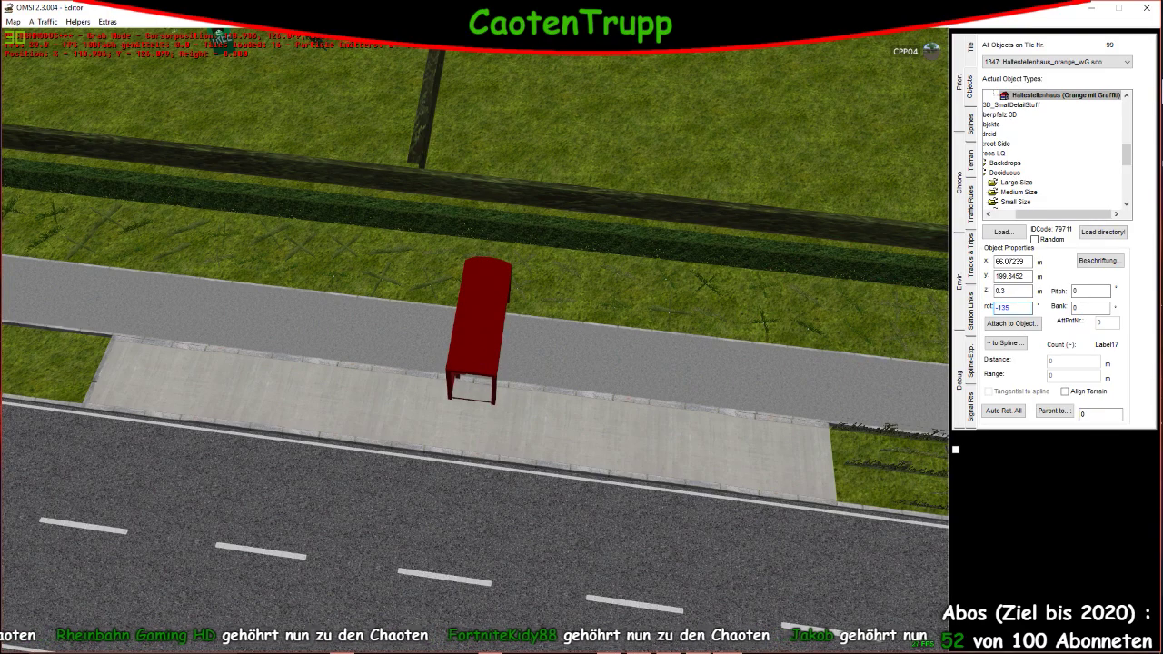
key("Return")
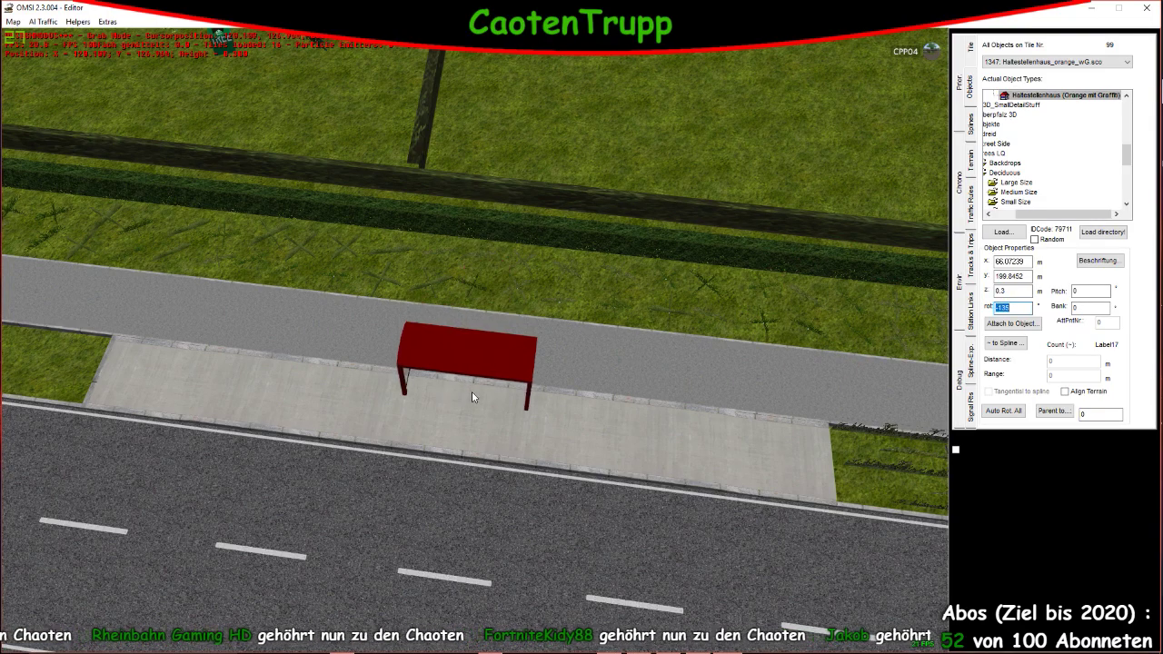
Place the second shelter on the concrete platform along its sidewalk edge, check it from street level and deselect it
right_click_drag(471, 391, 383, 361)
left_click_drag(383, 360, 405, 289)
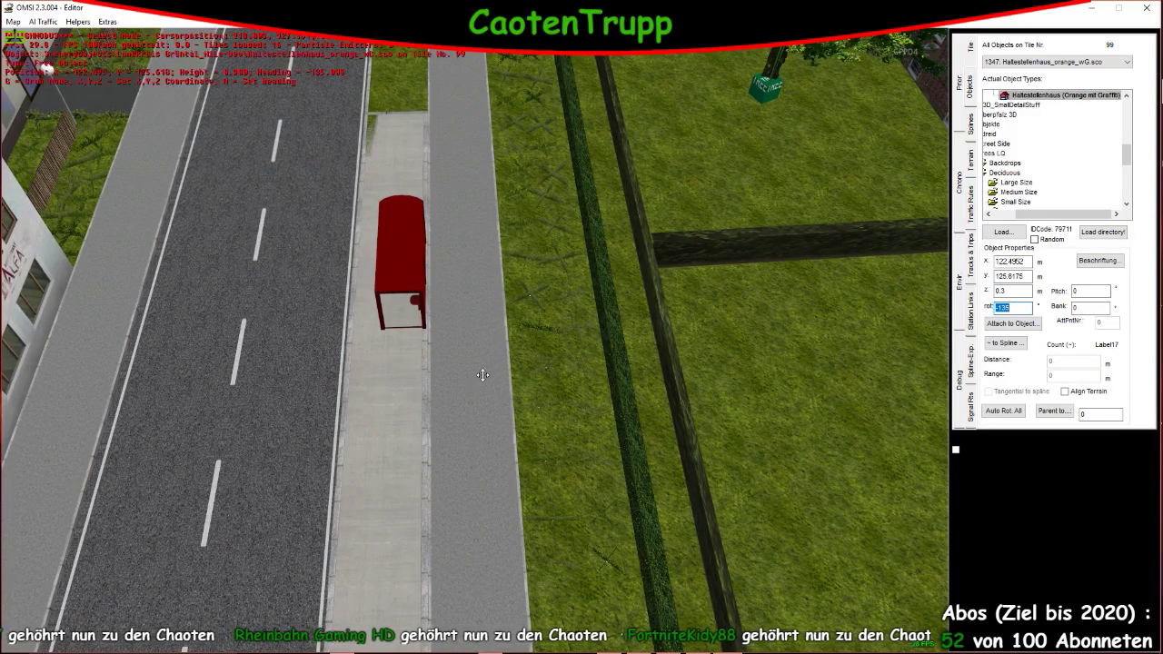
right_click_drag(481, 372, 515, 392)
scroll(515, 392, "up", 3)
right_click_drag(584, 448, 578, 425)
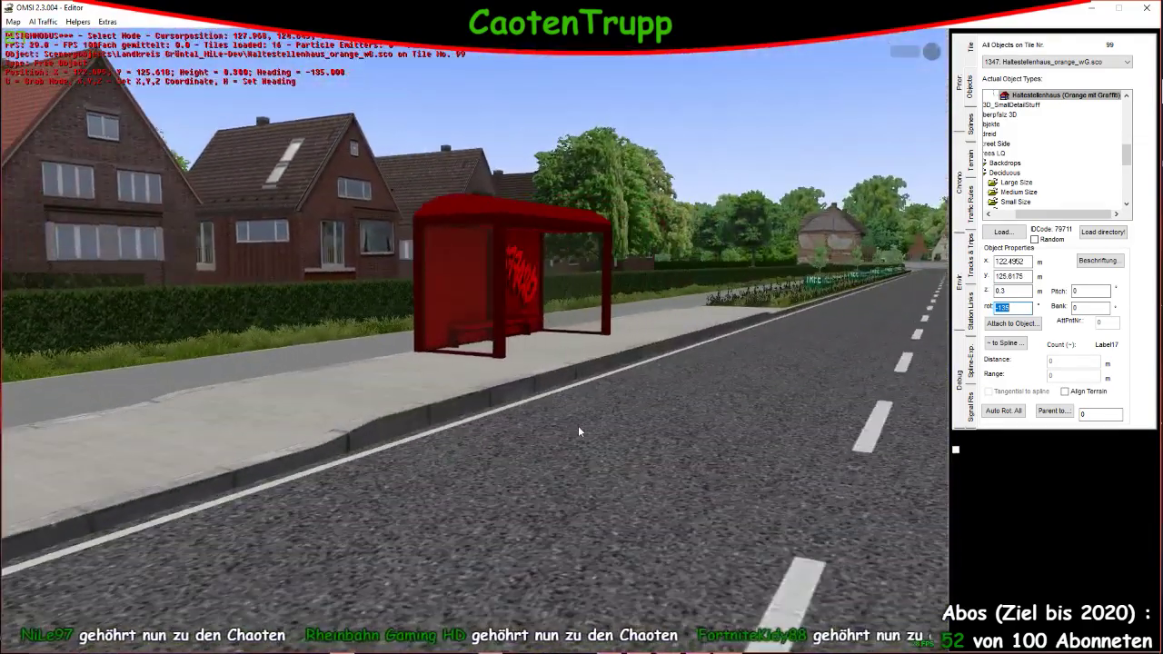
left_click(578, 425)
right_click_drag(658, 497, 380, 337)
scroll(380, 337, "down", 5)
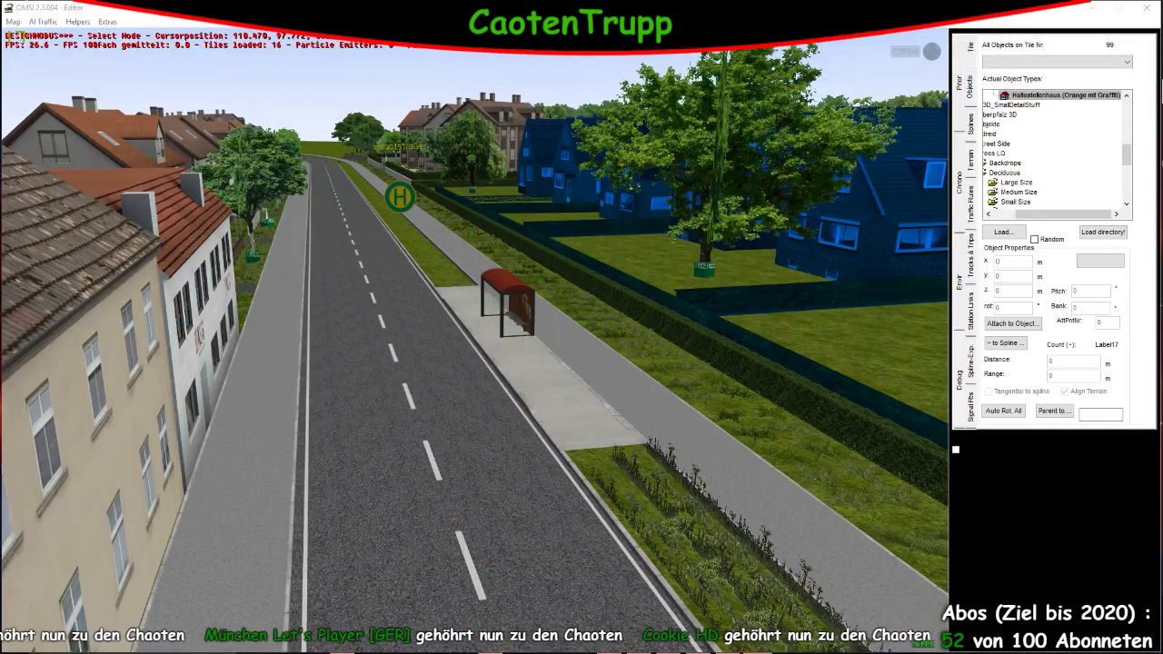
key("XF86AudioRaiseVolume")
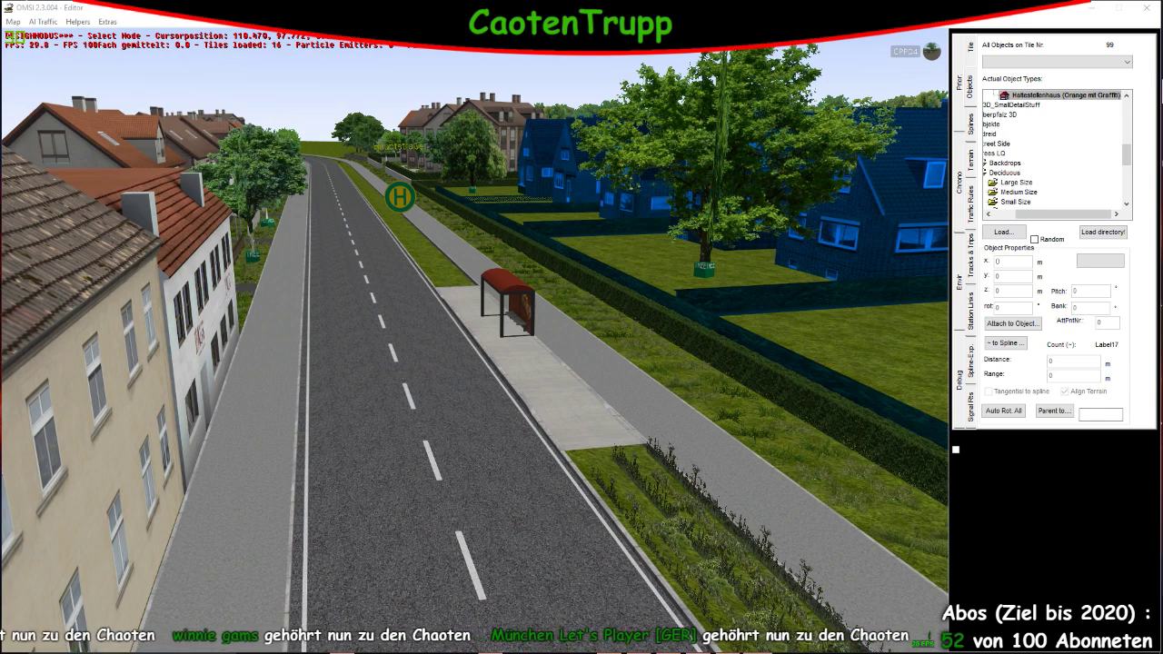
key("XF86AudioRaiseVolume")
key("XF86AudioRaiseVolume")
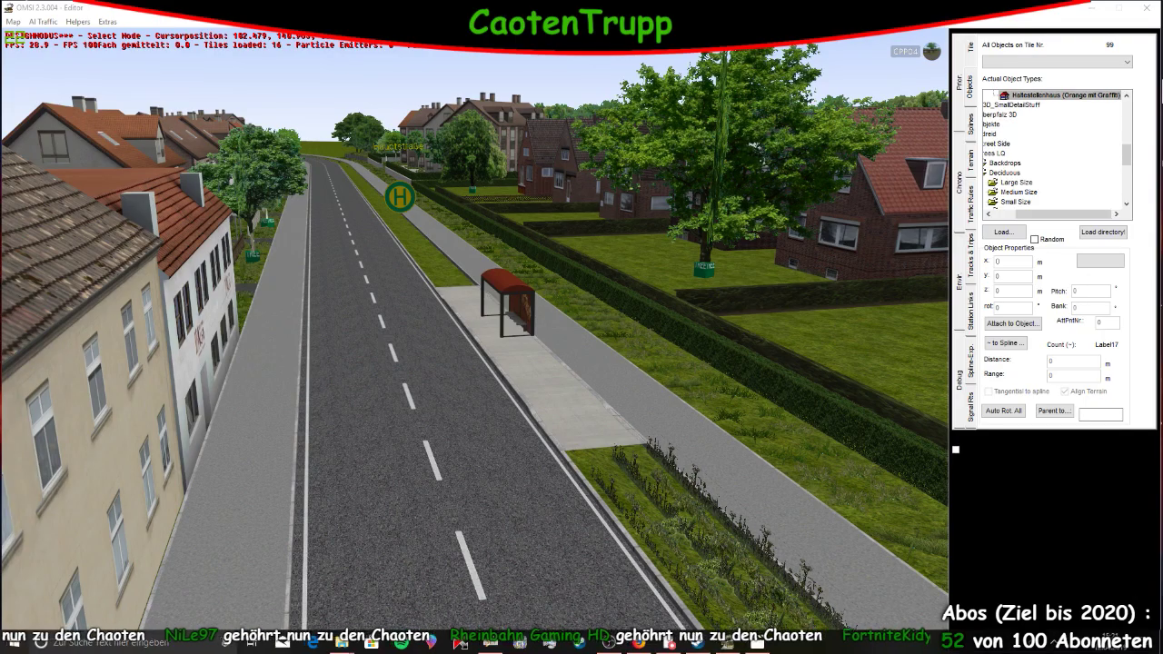
Switch to File Explorer and open the FedersObjekte folder inside the OMSI 2 Sceneryobjects directory
key("alt+Tab")
left_click(434, 95)
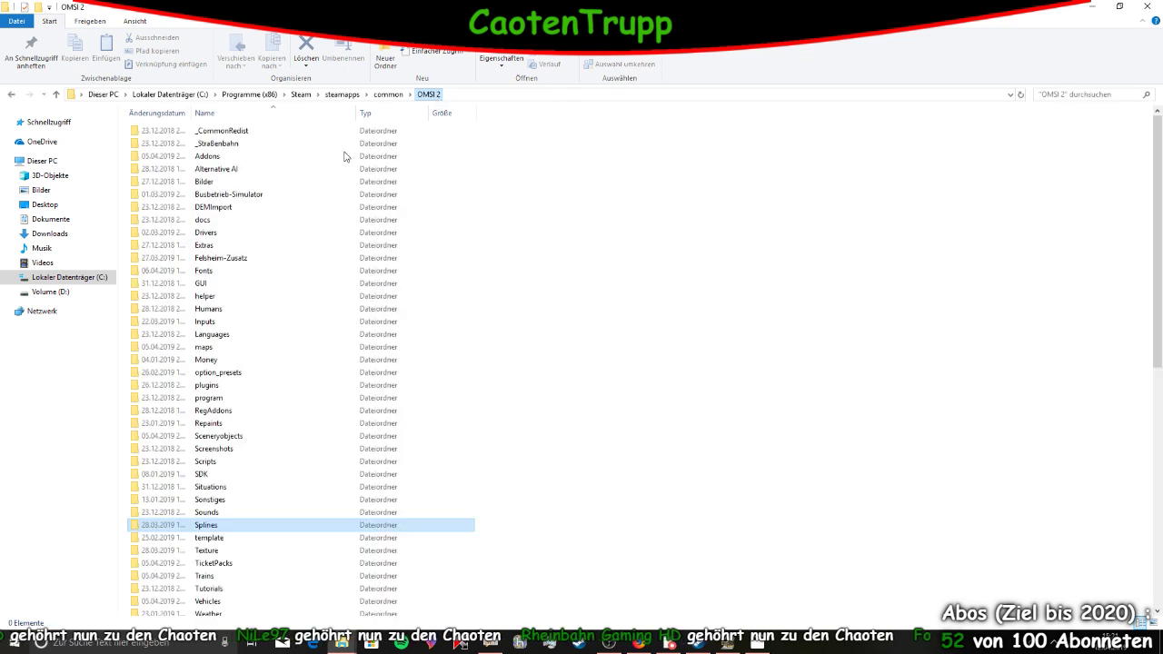
scroll(254, 431, "down", 3)
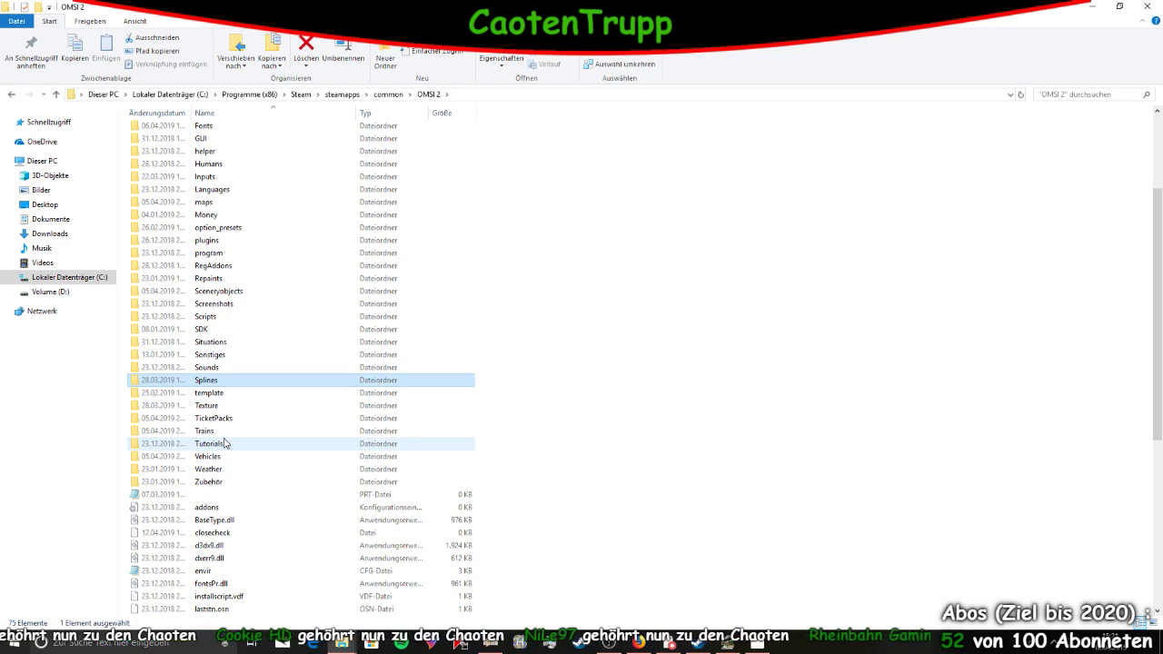
double_click(241, 291)
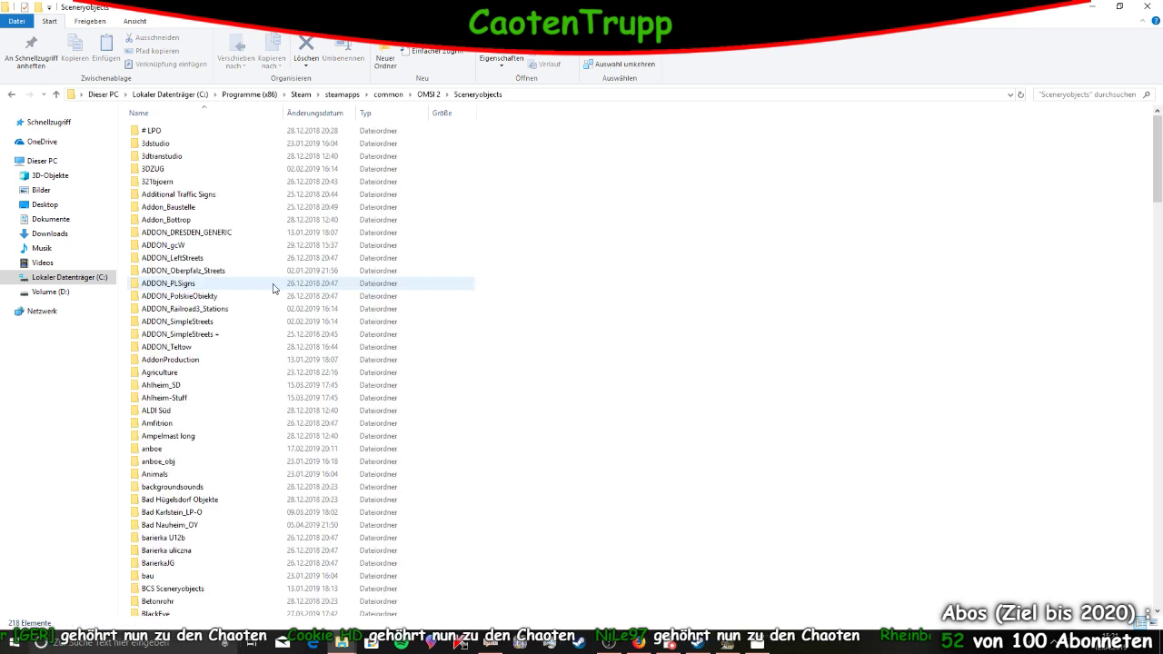
scroll(215, 459, "down", 15)
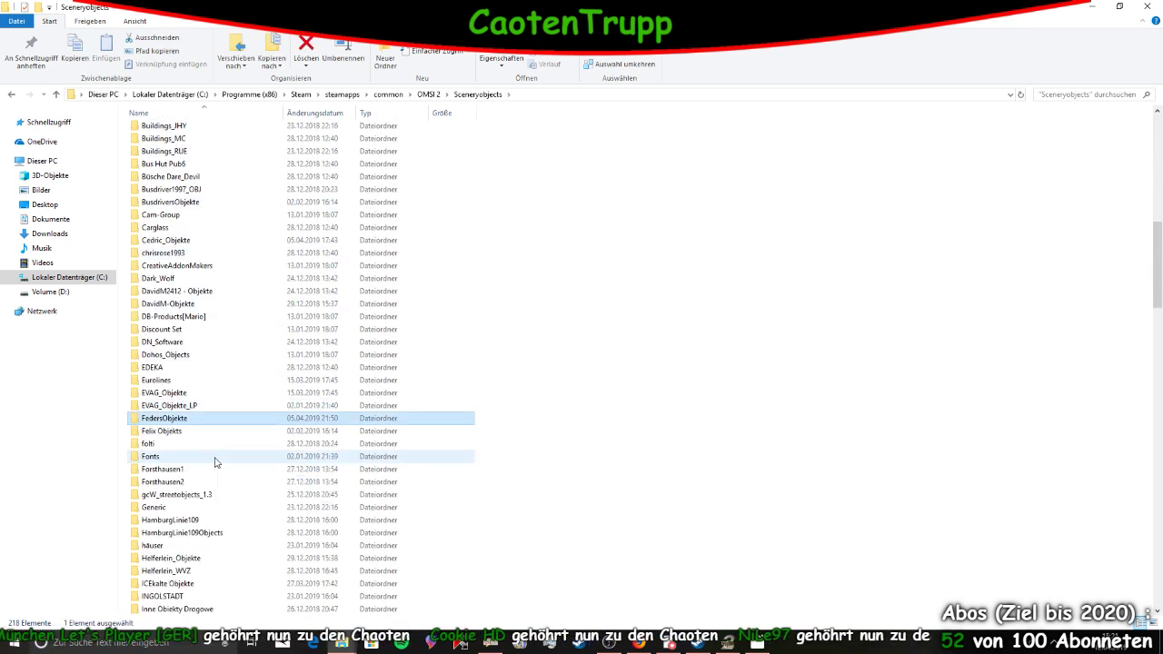
left_click(188, 424)
double_click(188, 421)
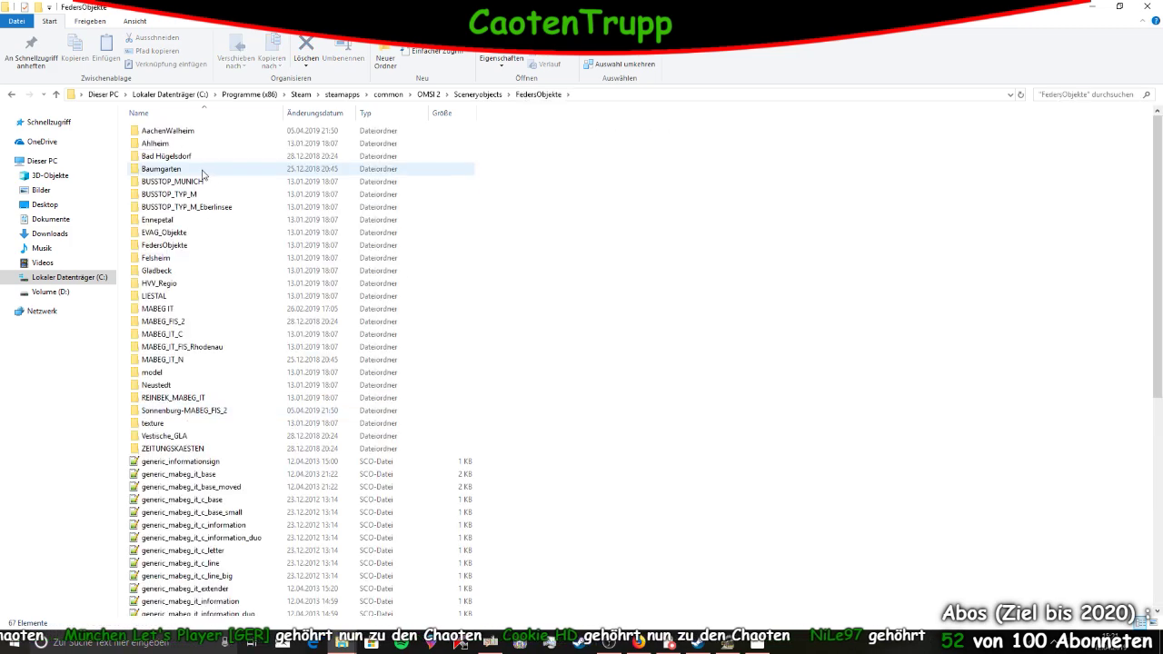
Look through the Ennepetal and ZEITUNGSKAESTEN subfolders and the object files of FedersObjekte
double_click(211, 229)
left_click(538, 95)
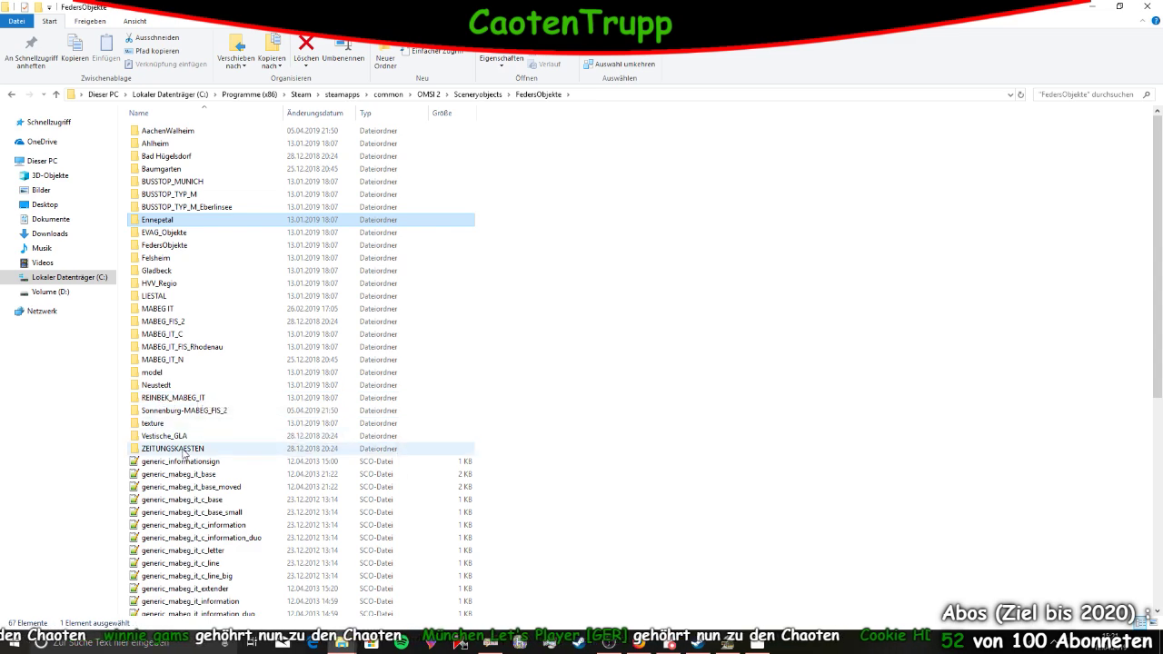
double_click(172, 449)
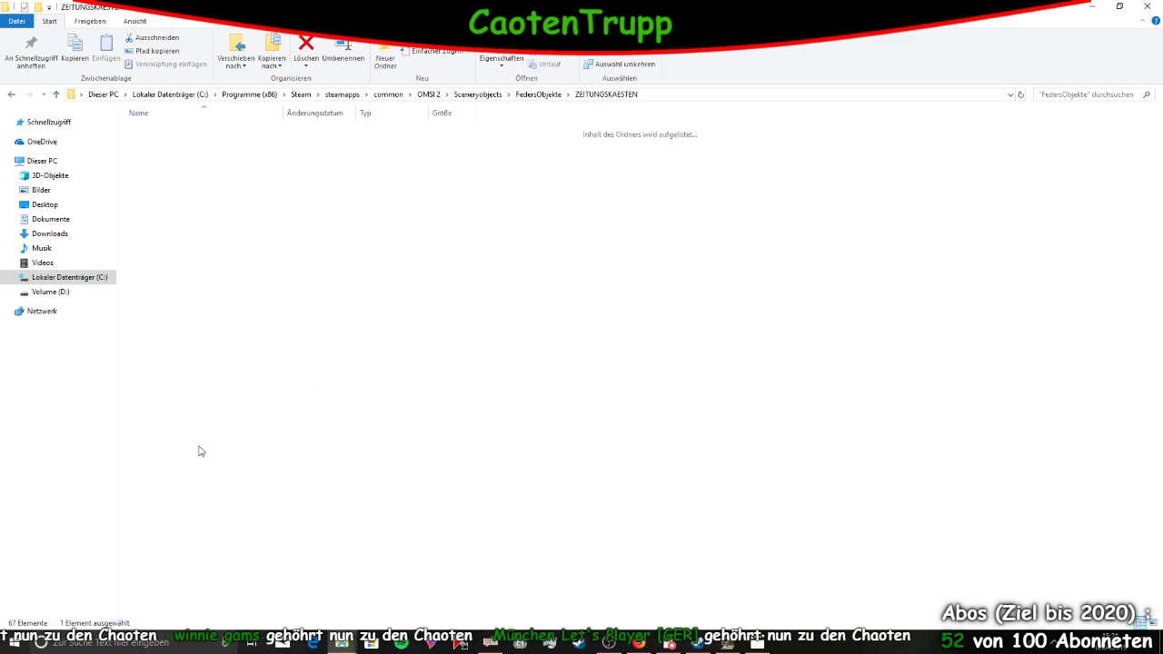
left_click(11, 95)
scroll(242, 431, "down", 9)
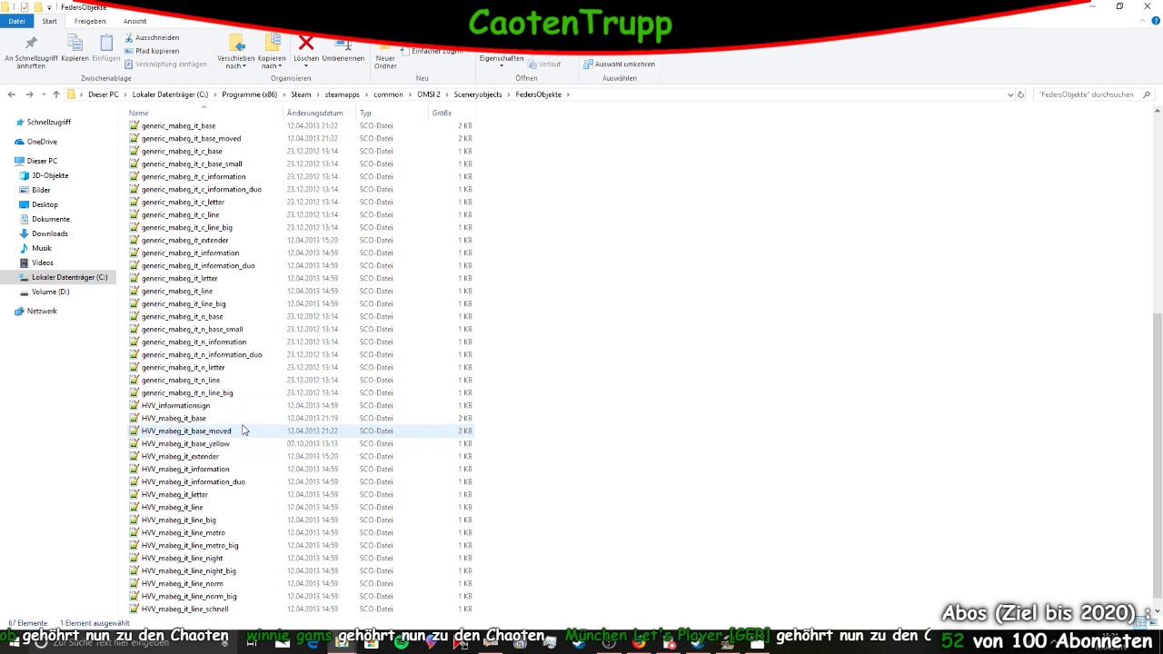
scroll(216, 383, "up", 10)
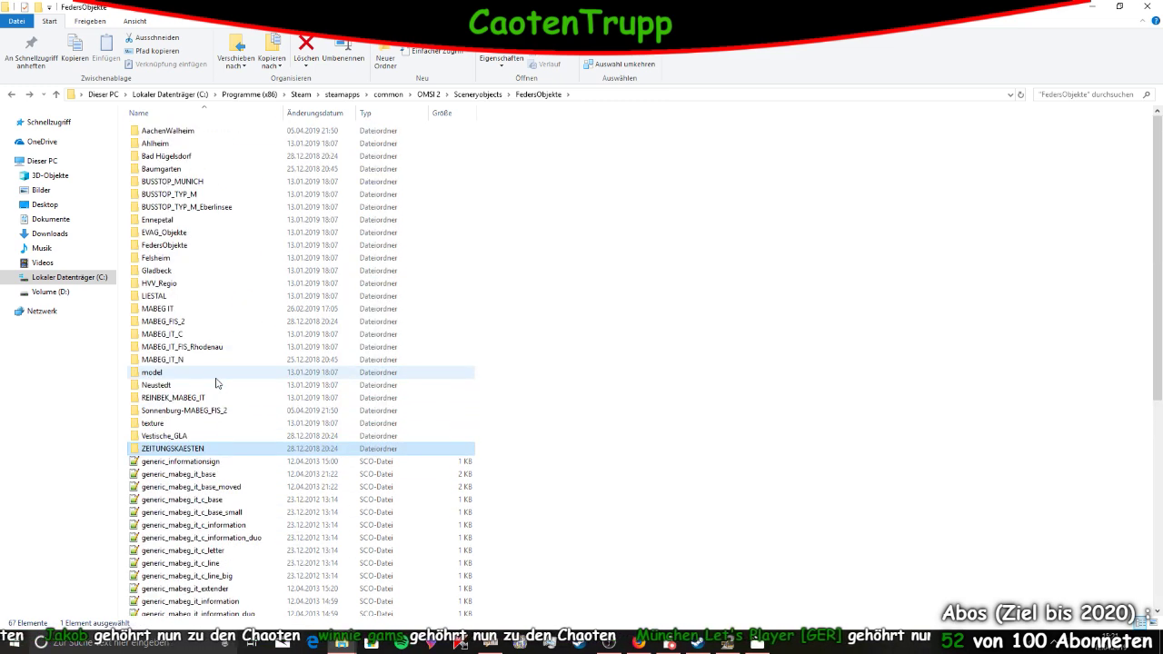
scroll(217, 383, "down", 4)
scroll(216, 383, "up", 4)
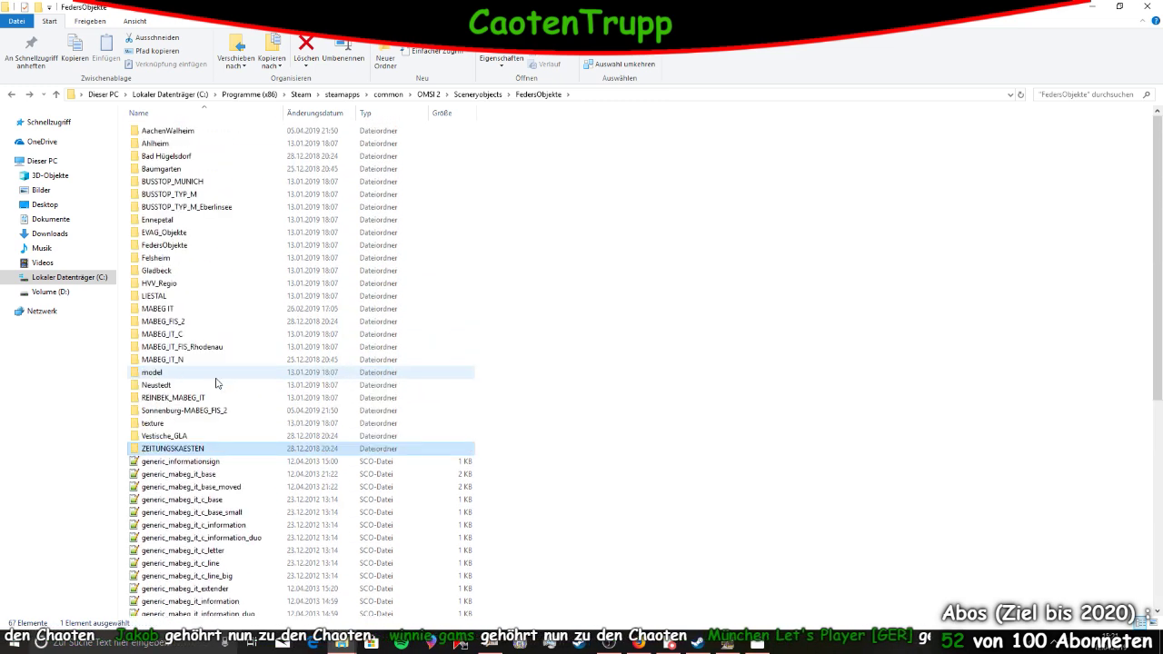
Check the object files in Ennepetal's MABEG_FIS_2 folder and return to FedersObjekte
double_click(194, 220)
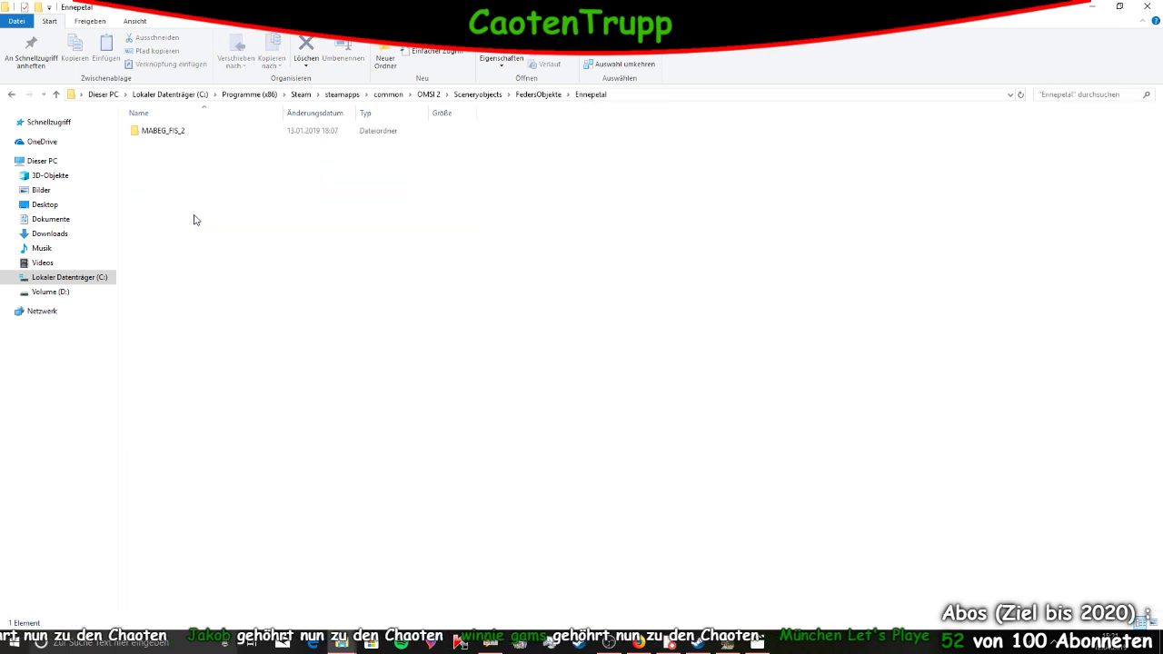
double_click(194, 132)
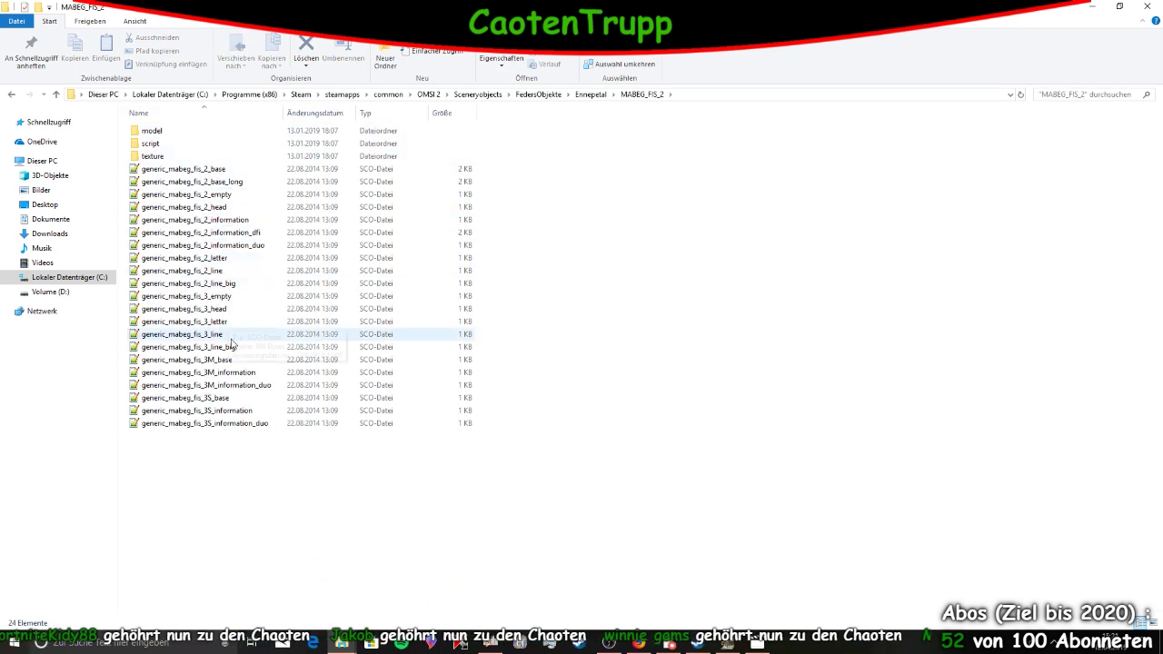
left_click(11, 94)
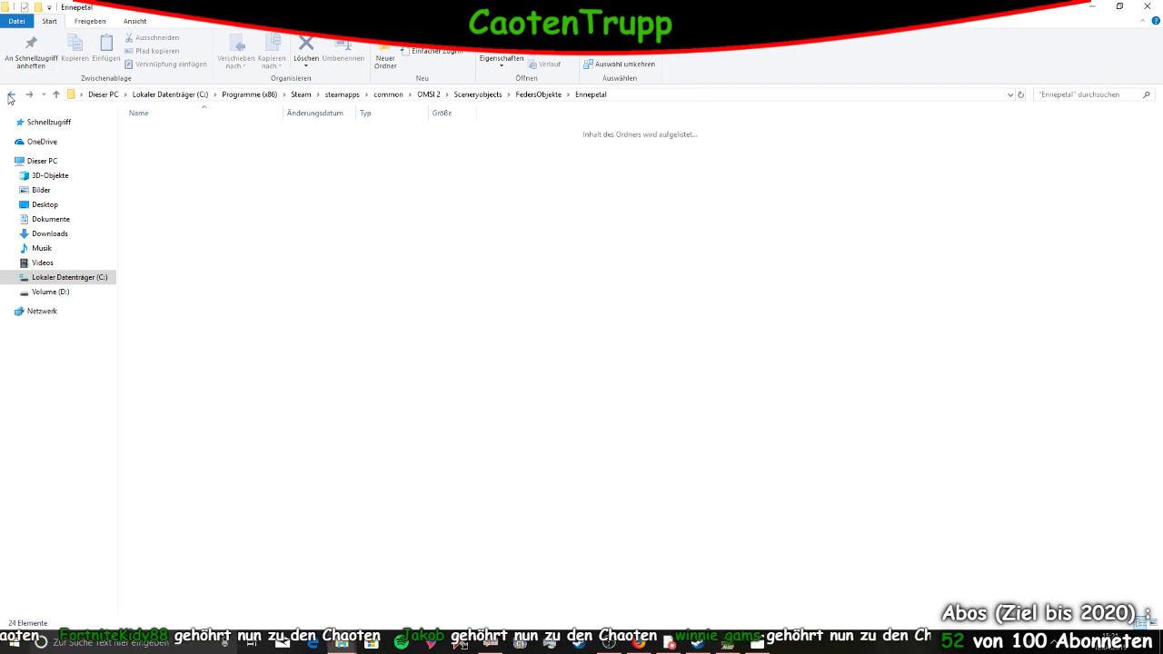
left_click(11, 94)
Check the nested FedersObjekte subfolder, then review Ennepetal's MABEG_FIS_2 files again and return to the Ennepetal folder
scroll(175, 331, "down", 7)
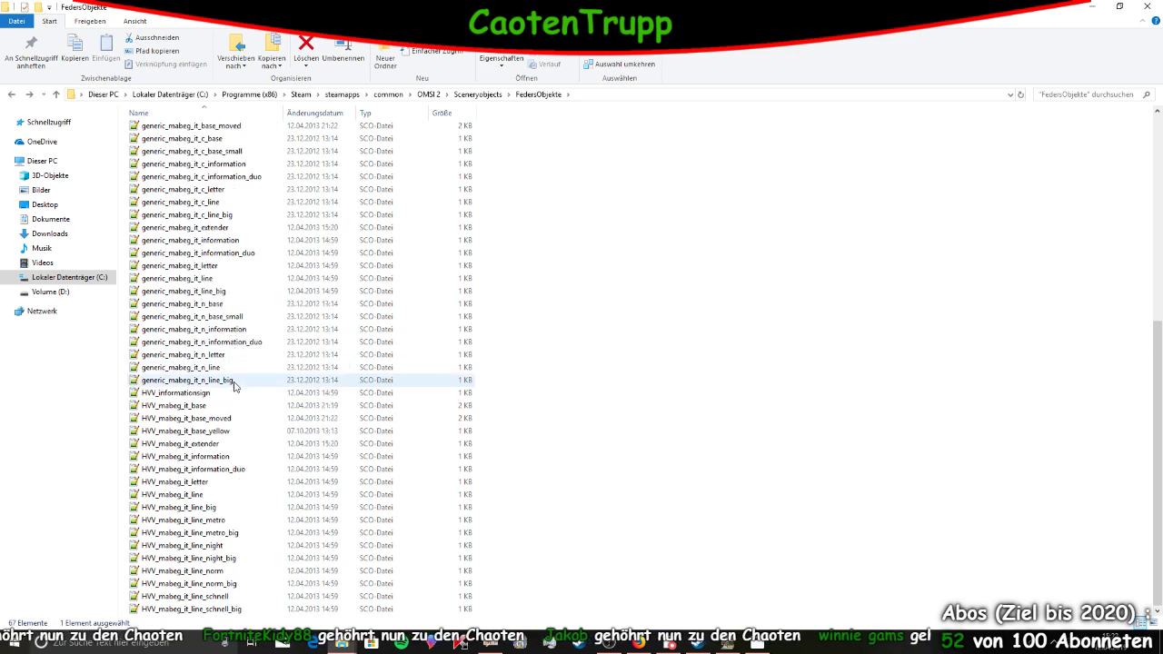
scroll(233, 386, "up", 7)
scroll(233, 386, "up", 2)
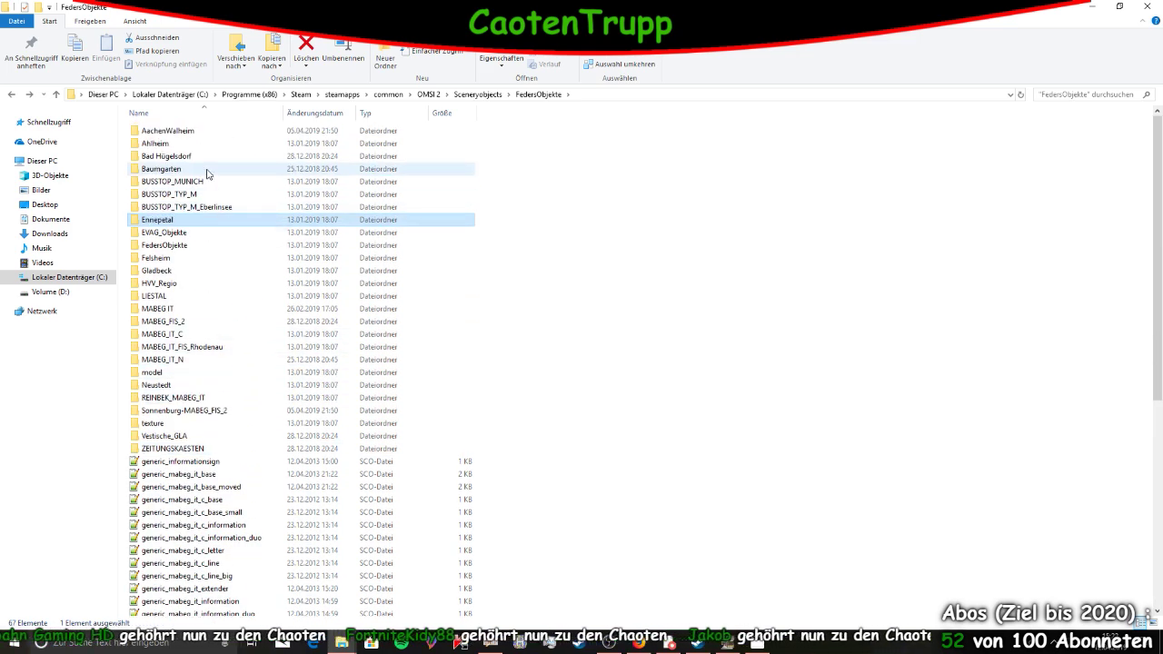
double_click(199, 245)
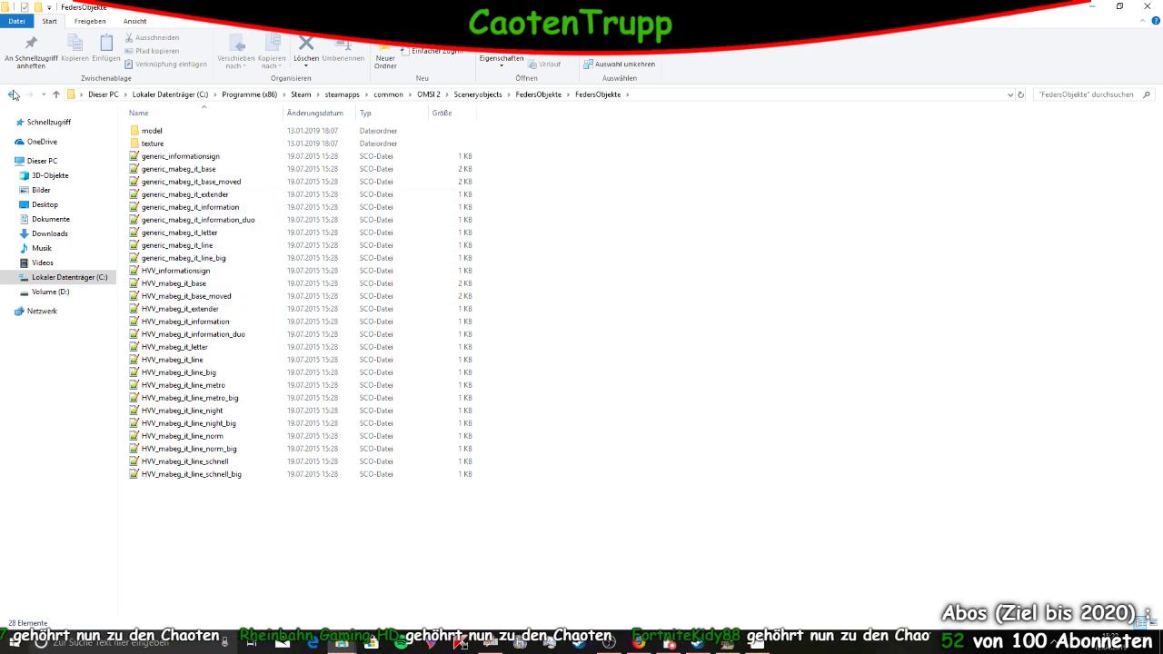
left_click(10, 93)
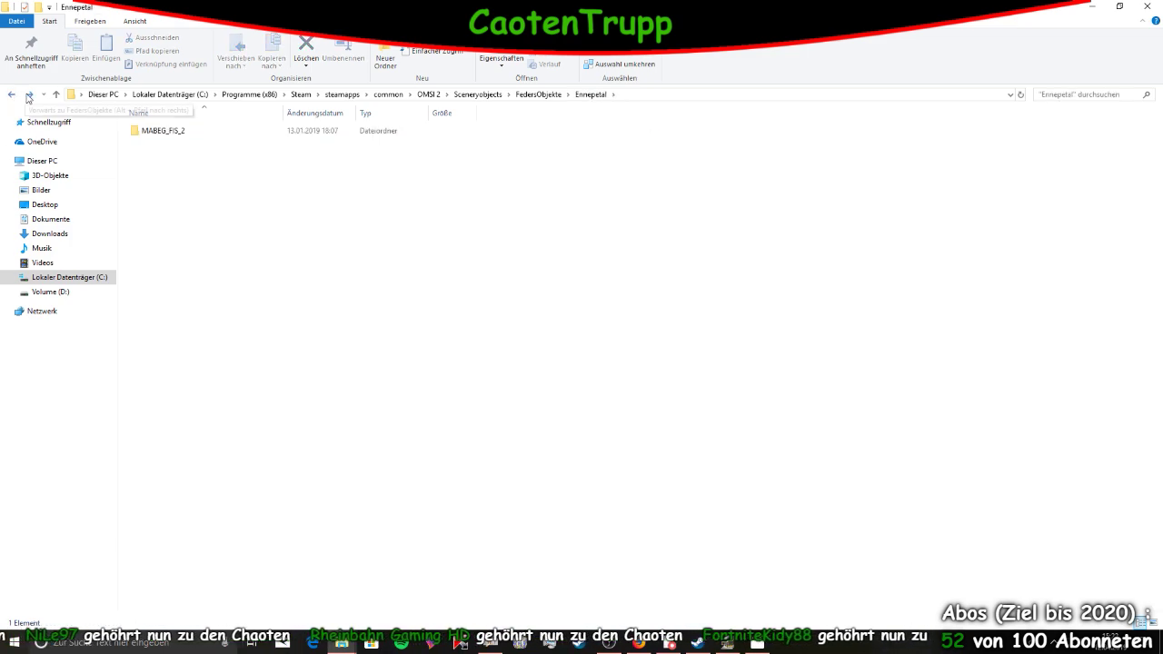
double_click(229, 132)
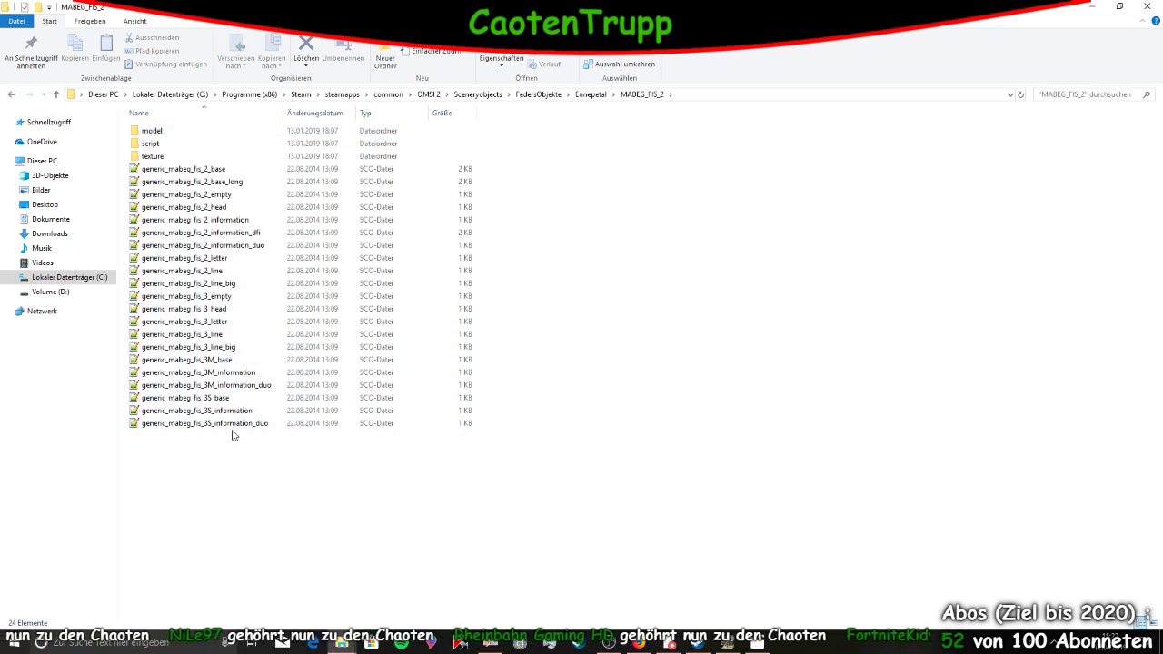
left_click(592, 94)
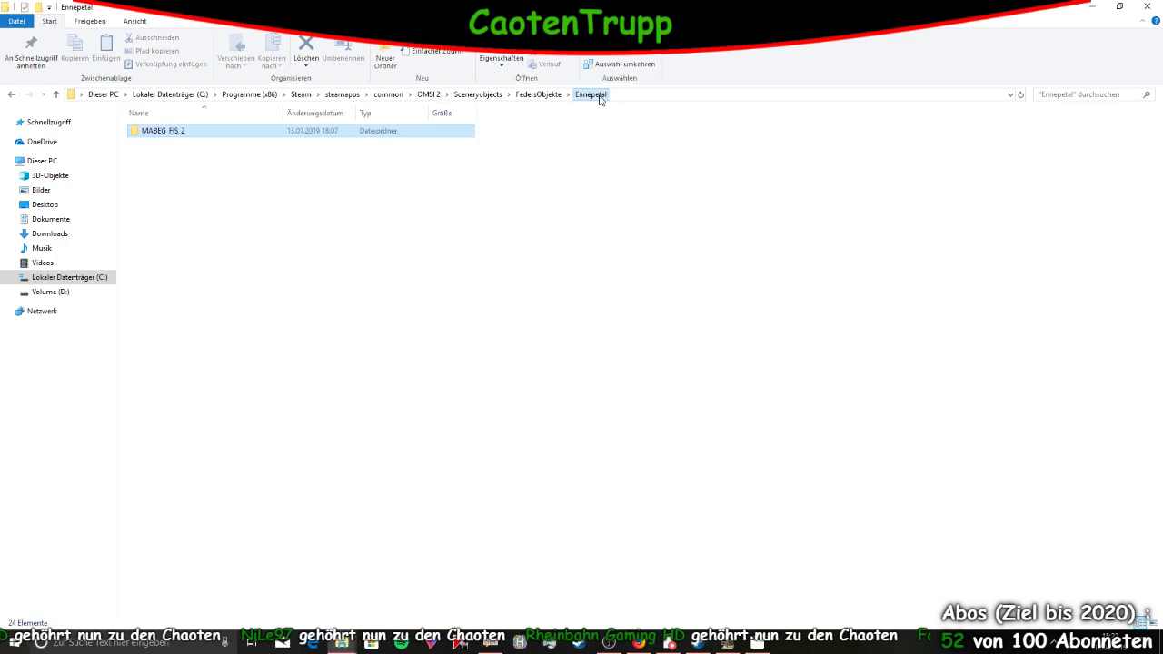
Check the contents of the MABEG_FIS_2 folder directly inside FedersObjekte and copy that folder
left_click(560, 95)
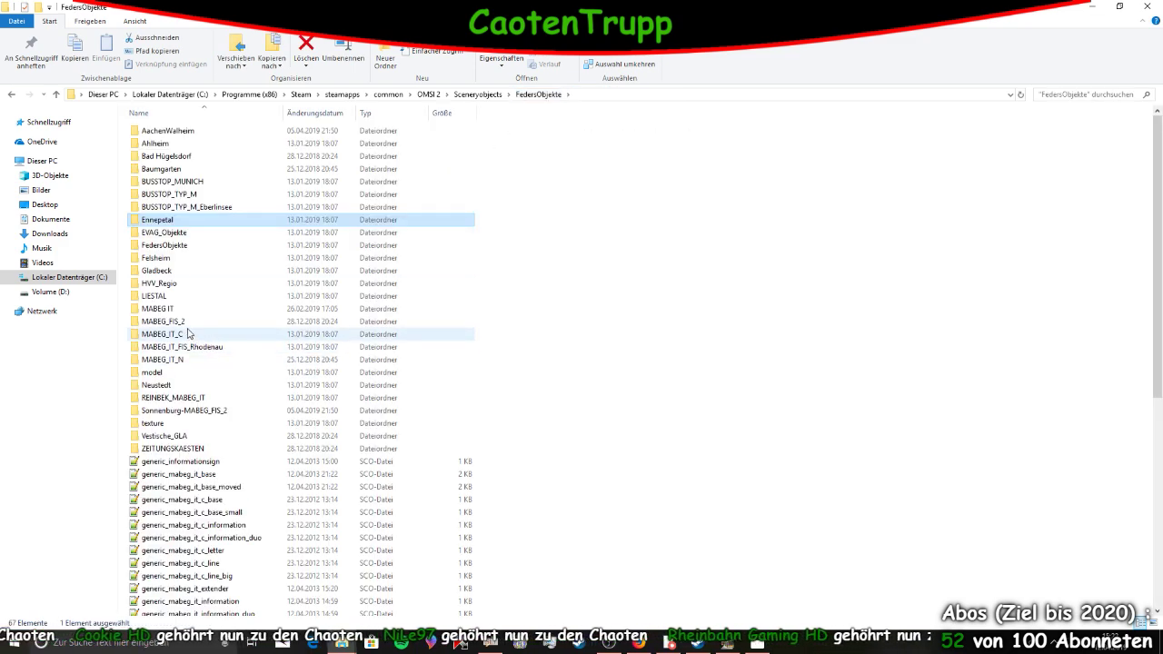
double_click(163, 322)
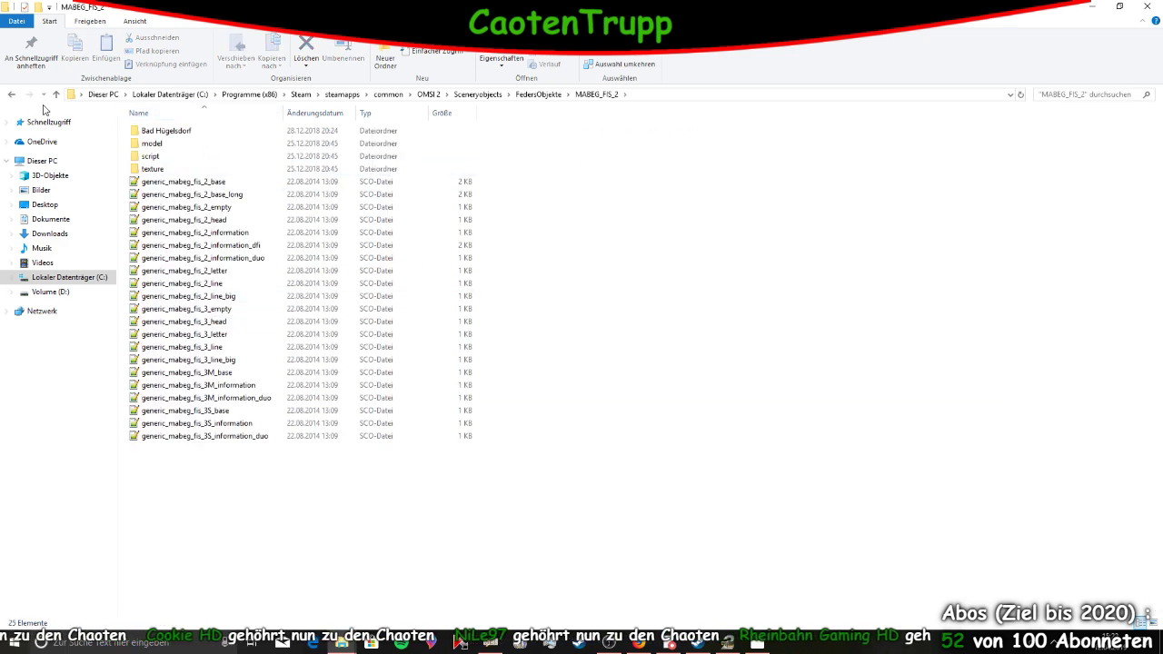
left_click(12, 95)
right_click(191, 323)
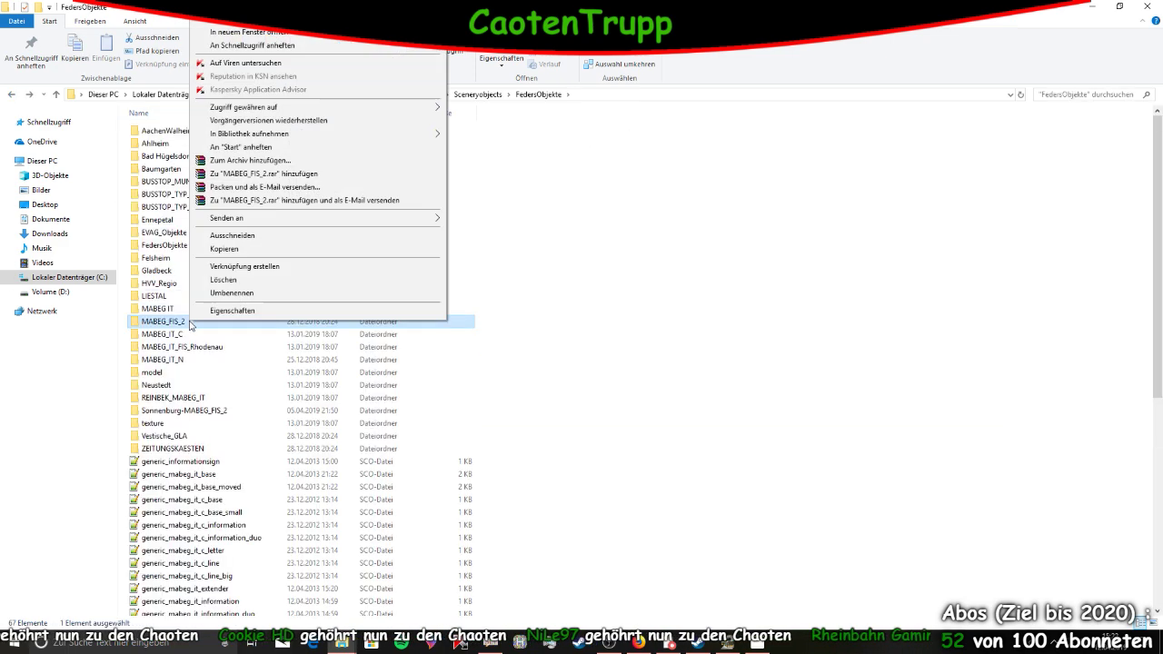
Create a folder named Landkreis Grüntal in FedersObjekte and paste the copied MABEG_FIS_2 folder into it
right_click(555, 262)
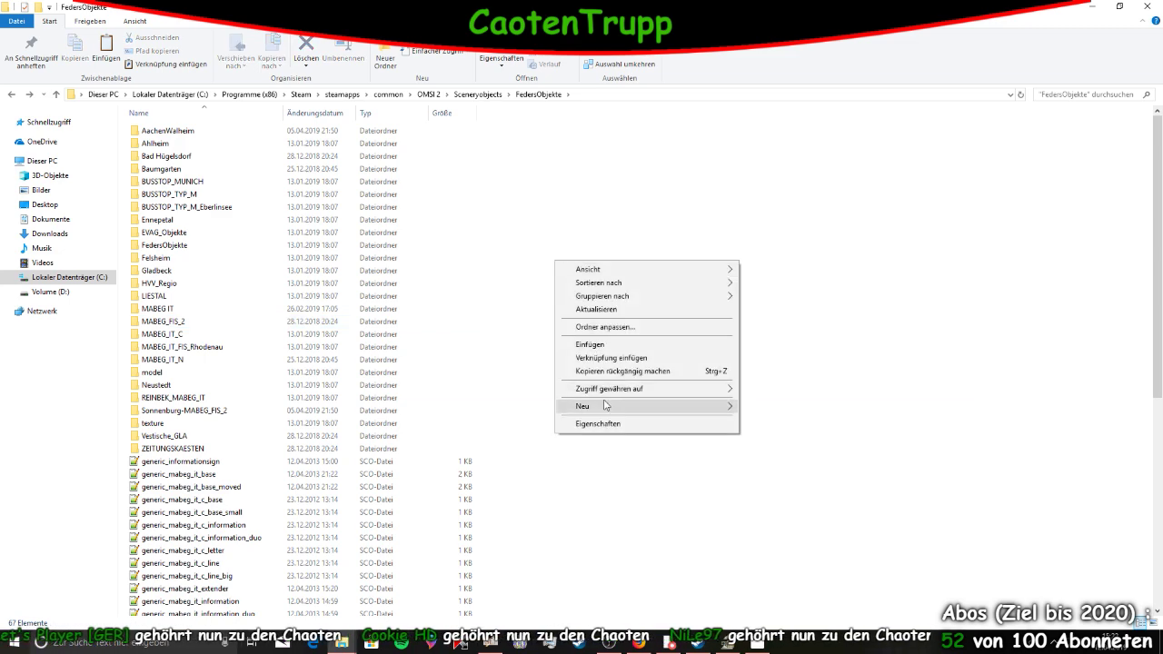
mouse_move(636, 412)
left_click(759, 407)
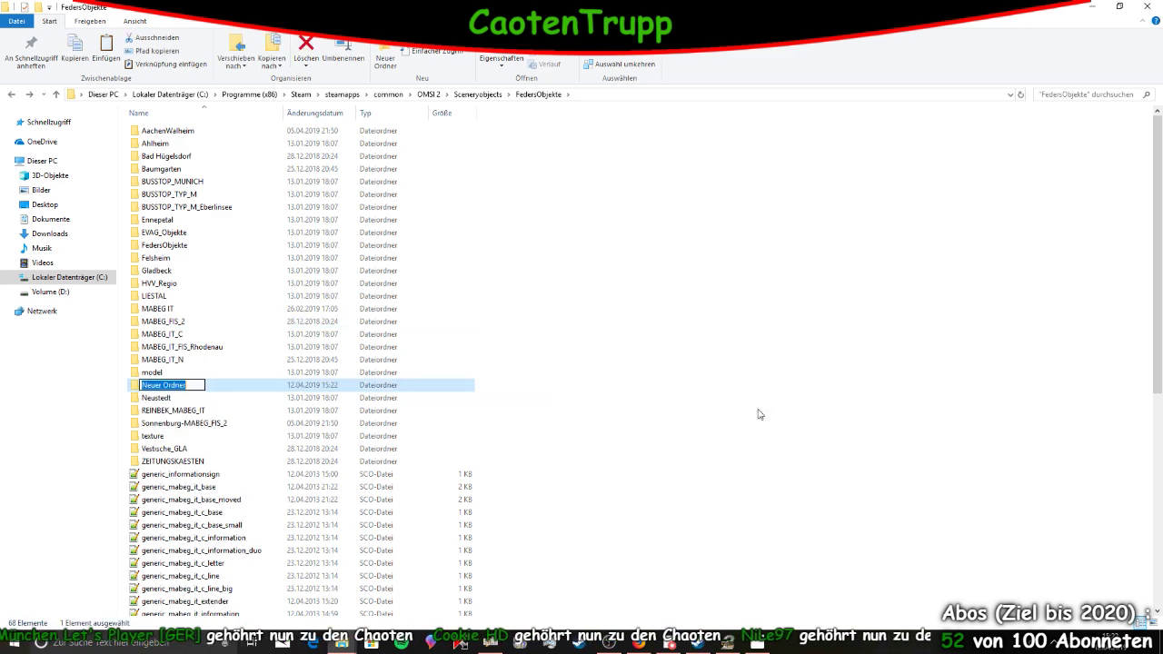
type("Landkreis Grüntal")
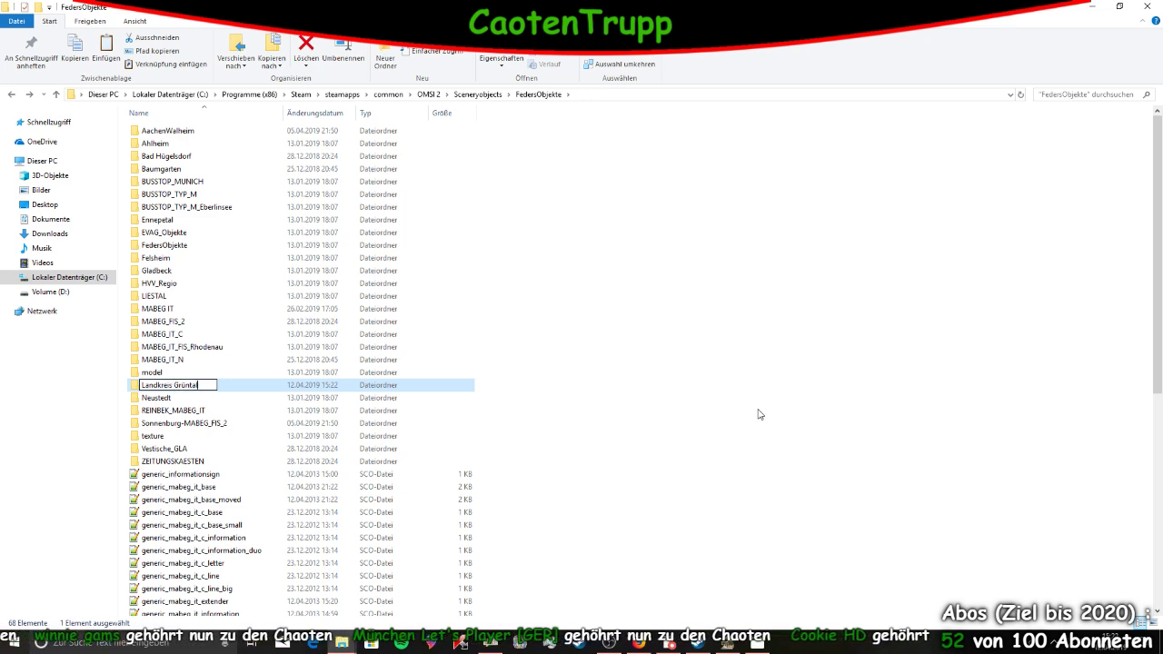
key("Return")
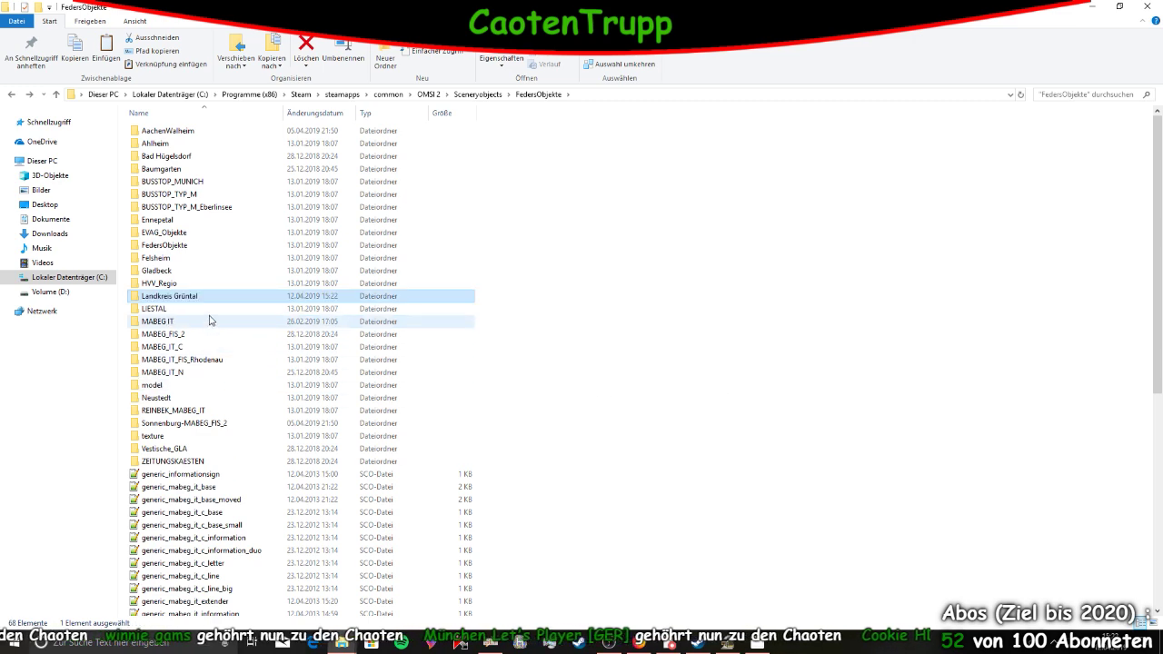
double_click(193, 297)
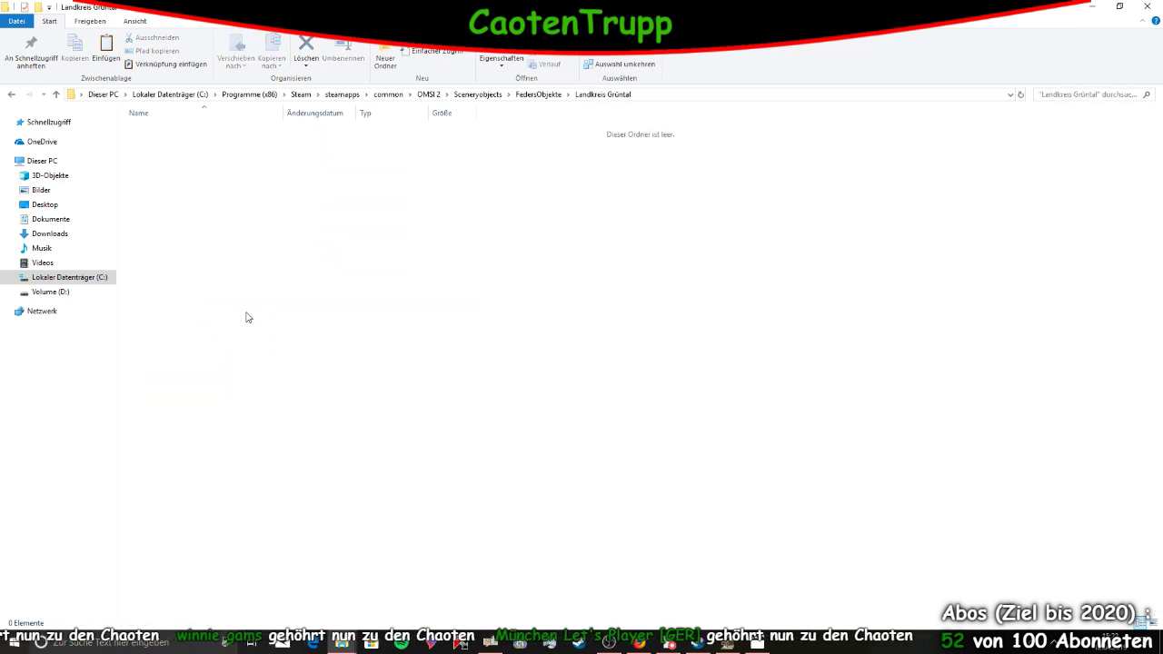
key("ctrl+v")
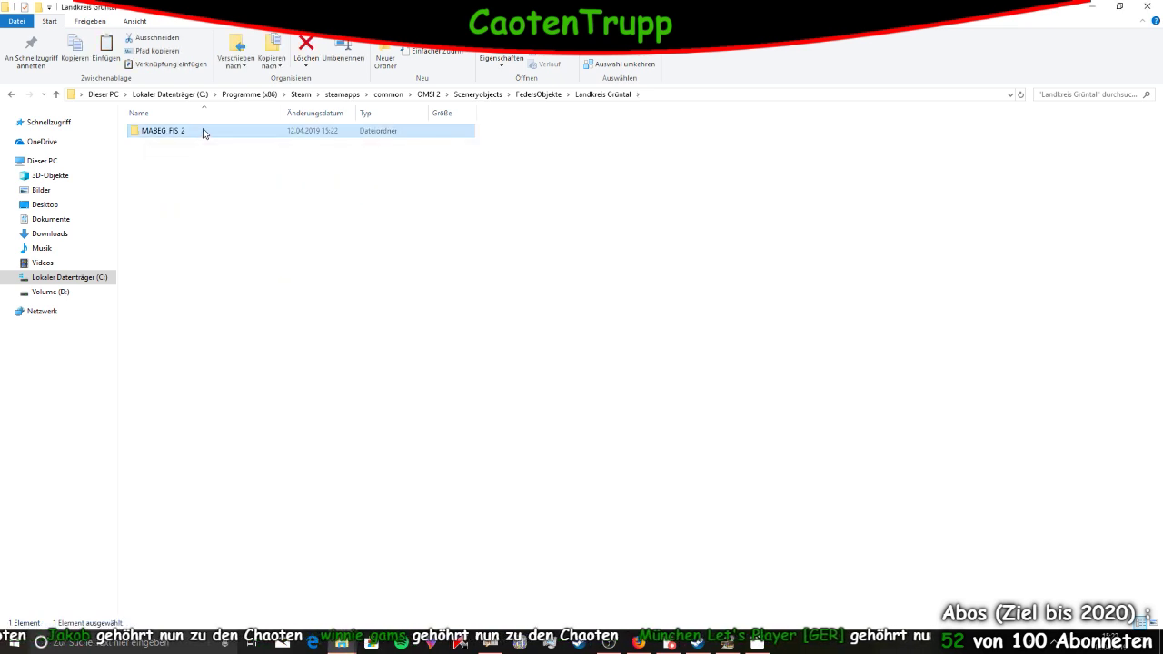
Delete the Bad Hügelsdorf subfolder from the MABEG_FIS_2 copy in Landkreis Grüntal
double_click(203, 131)
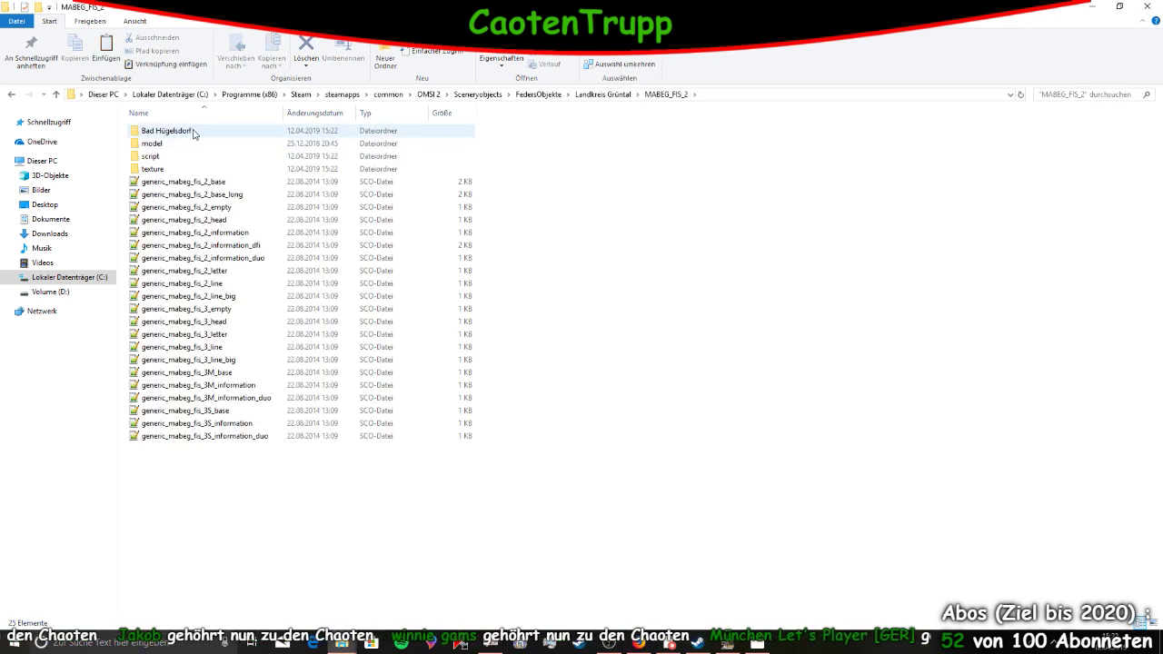
right_click(268, 132)
left_click(177, 131)
right_click(183, 131)
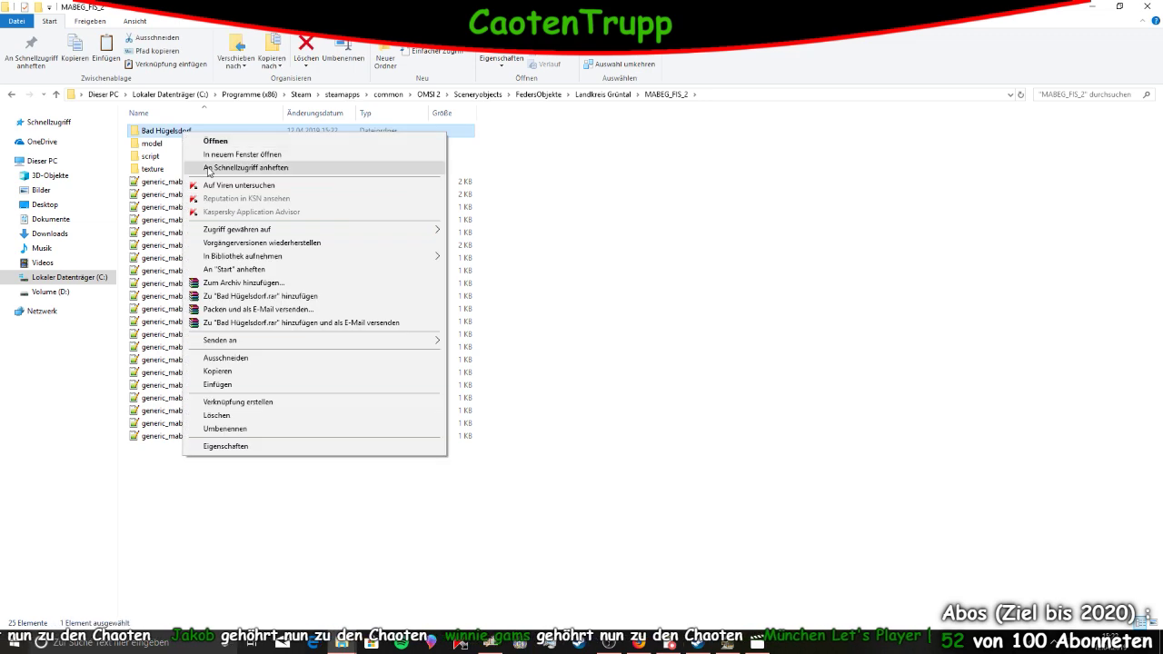
left_click(227, 415)
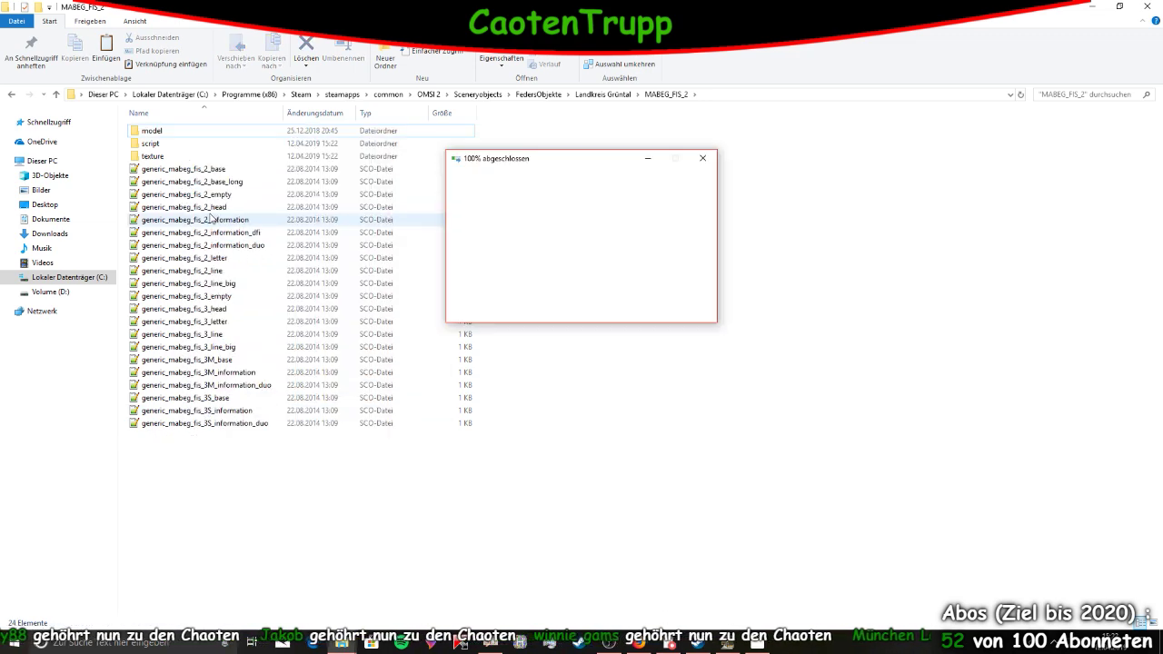
Open the TextGenericMabegFIS2Information image from the copy's texture folder in paint.net and examine its timetables and map
double_click(170, 158)
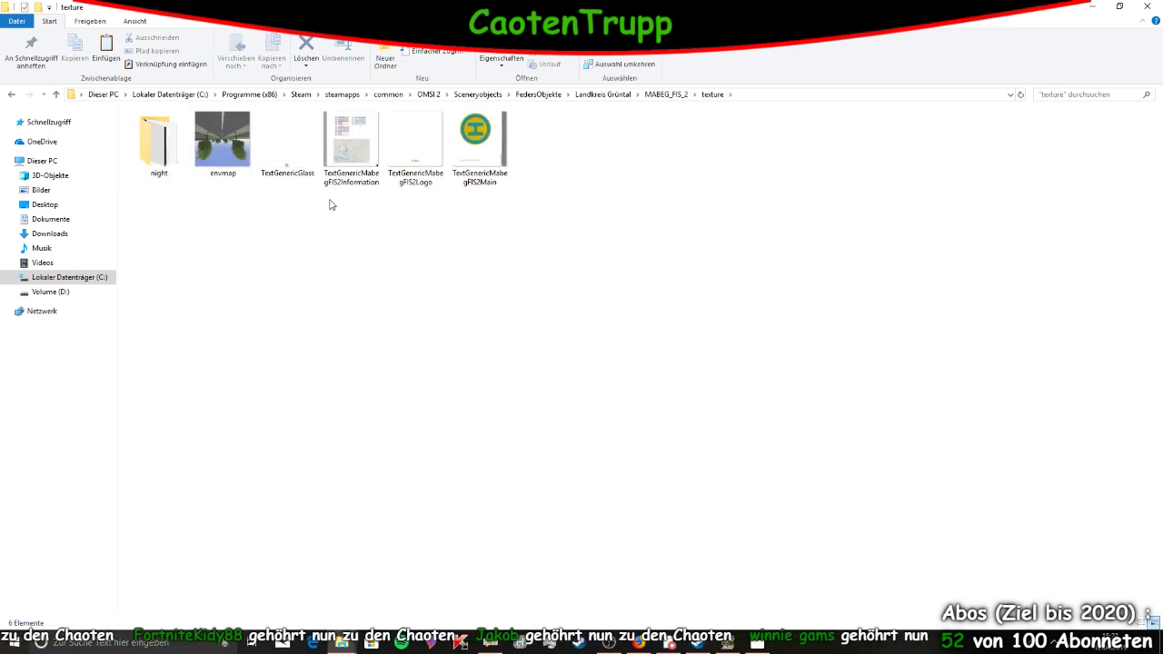
left_click(357, 140)
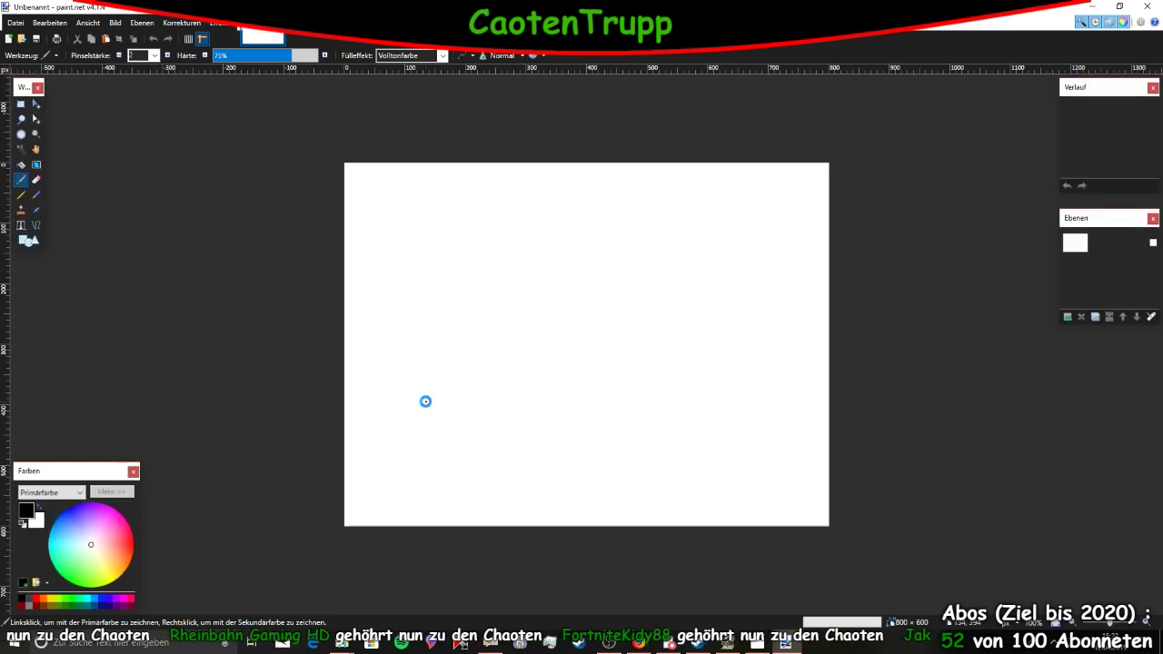
scroll(546, 358, "up", 5, "ctrl")
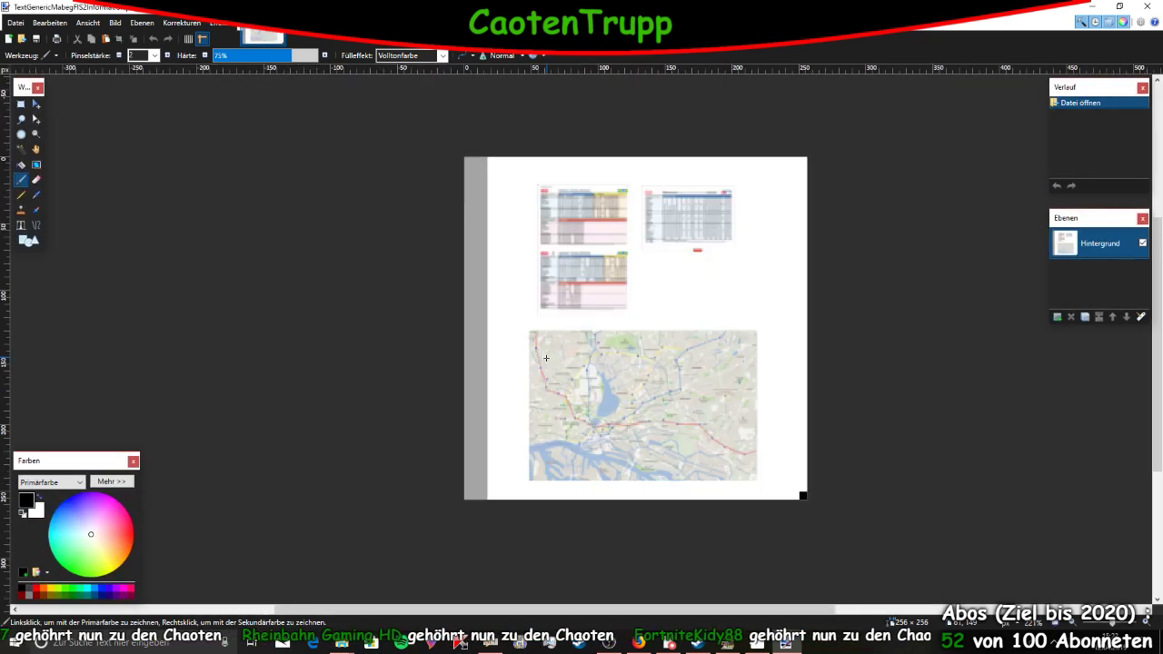
scroll(546, 358, "down", 2, "ctrl")
scroll(546, 358, "down", 2, "ctrl")
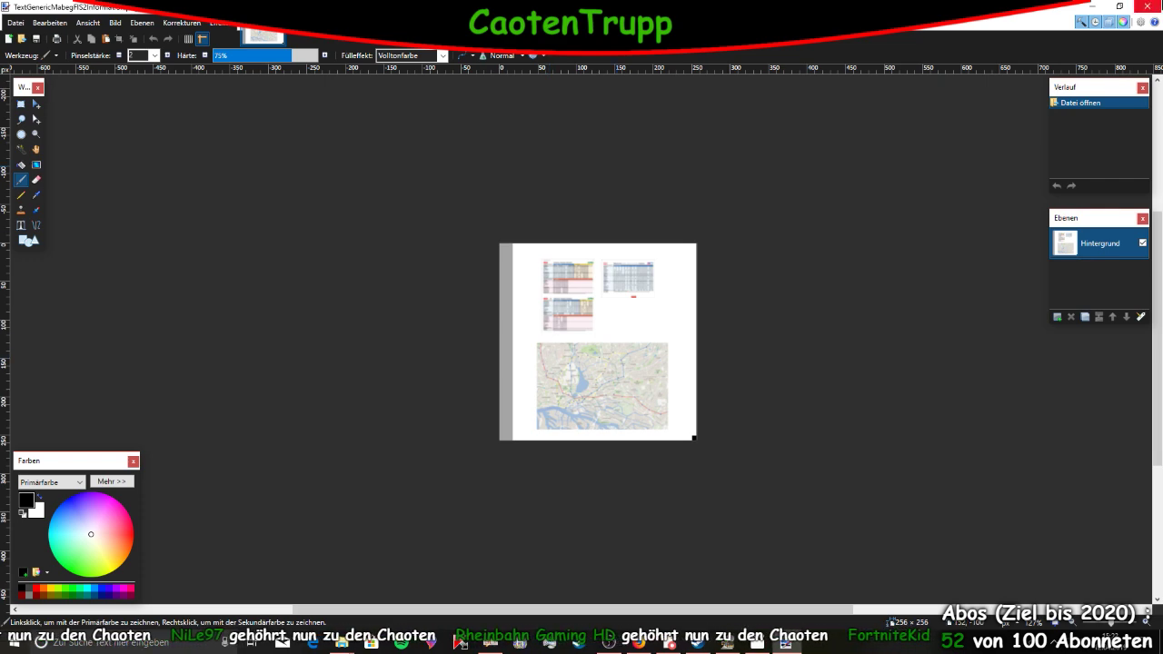
Return to the texture folder and open TextGenericMabegFIS2Logo in paint.net to examine the logo
left_click(341, 642)
left_click(416, 162)
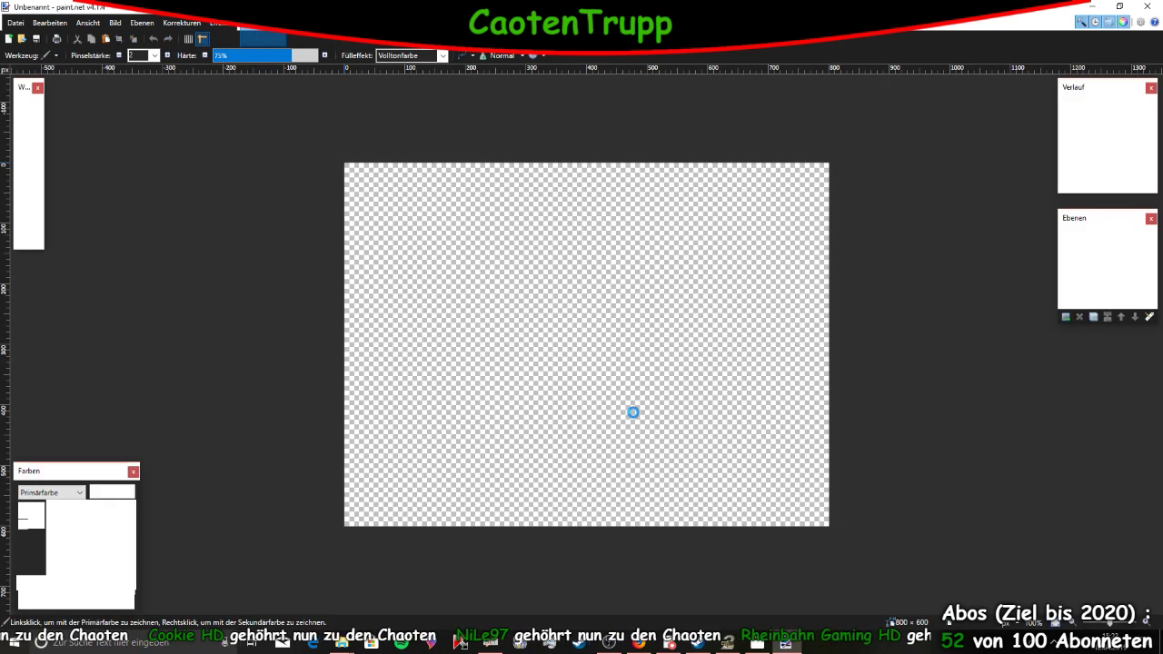
scroll(590, 423, "up", 4, "ctrl")
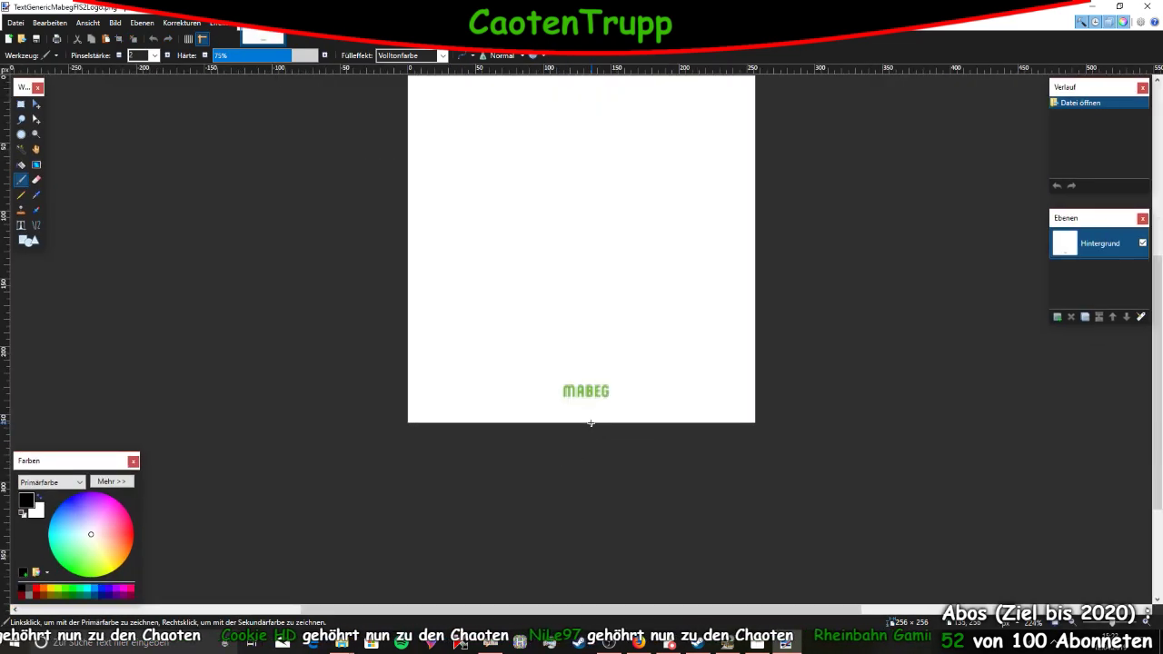
key("super+Down")
key("super+Down")
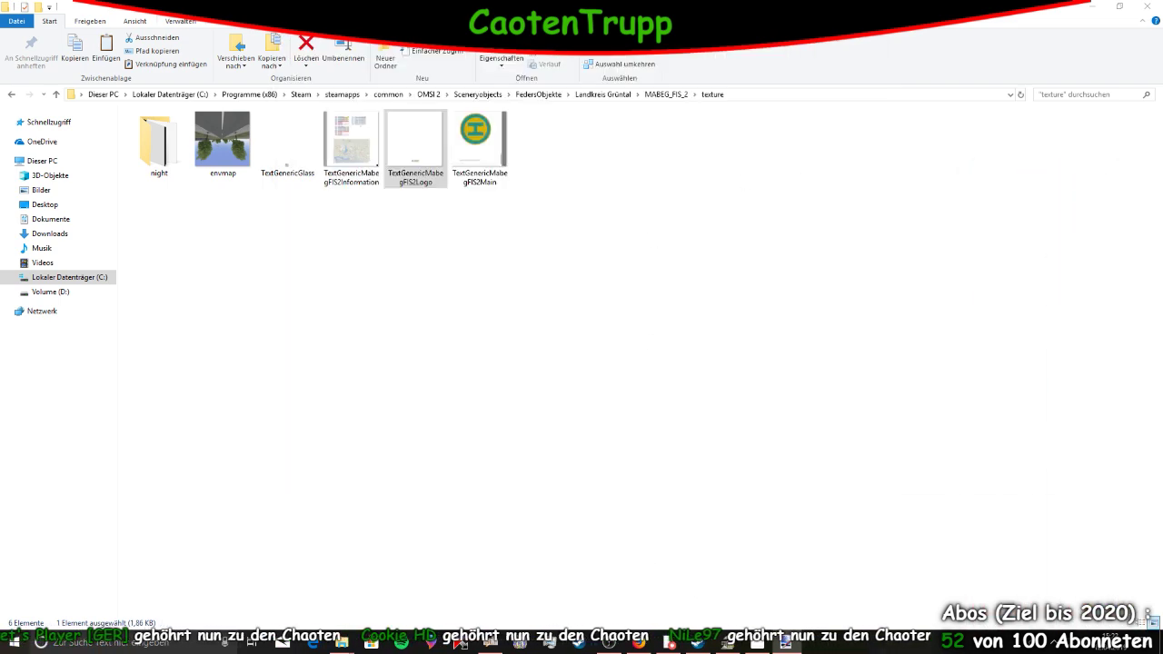
key("alt+Tab")
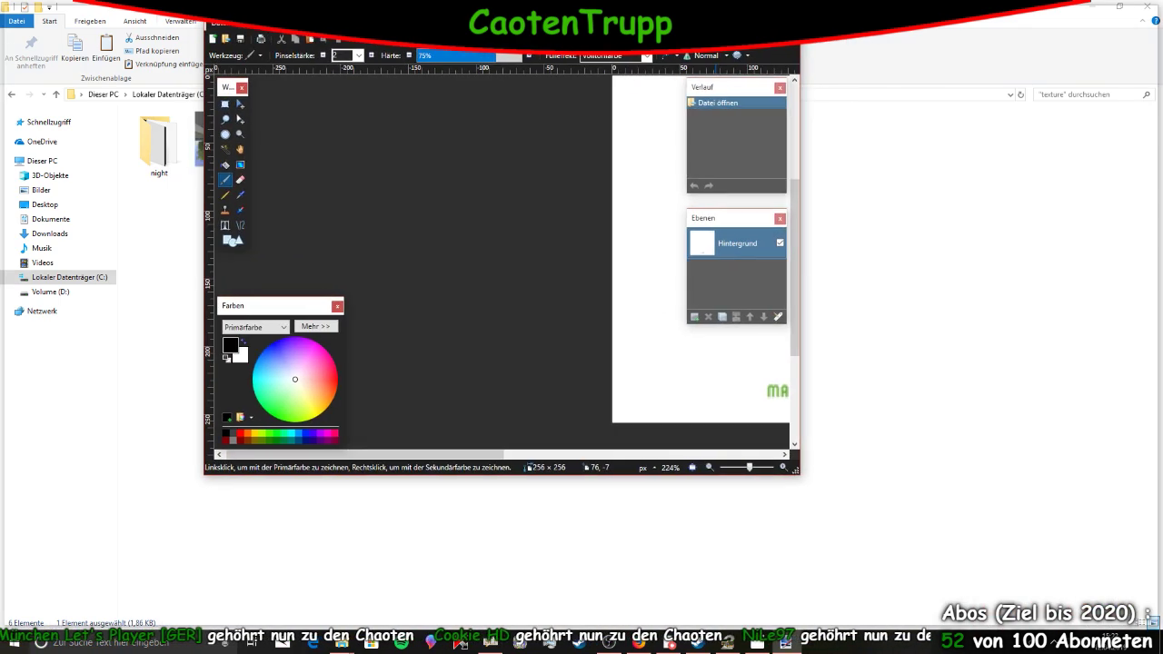
key("super+Up")
Switch to the OMSI 2 editor, view the bus stop up close and look through the object type folders
key("alt+Tab")
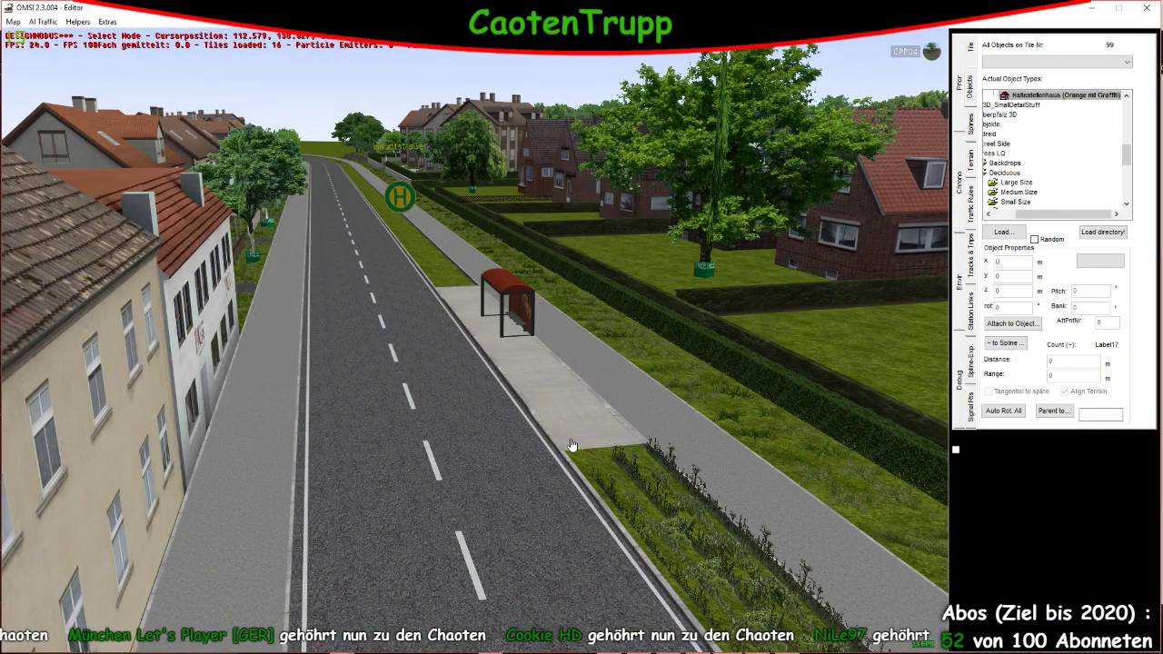
scroll(553, 402, "up", 3)
scroll(1053, 182, "down", 5)
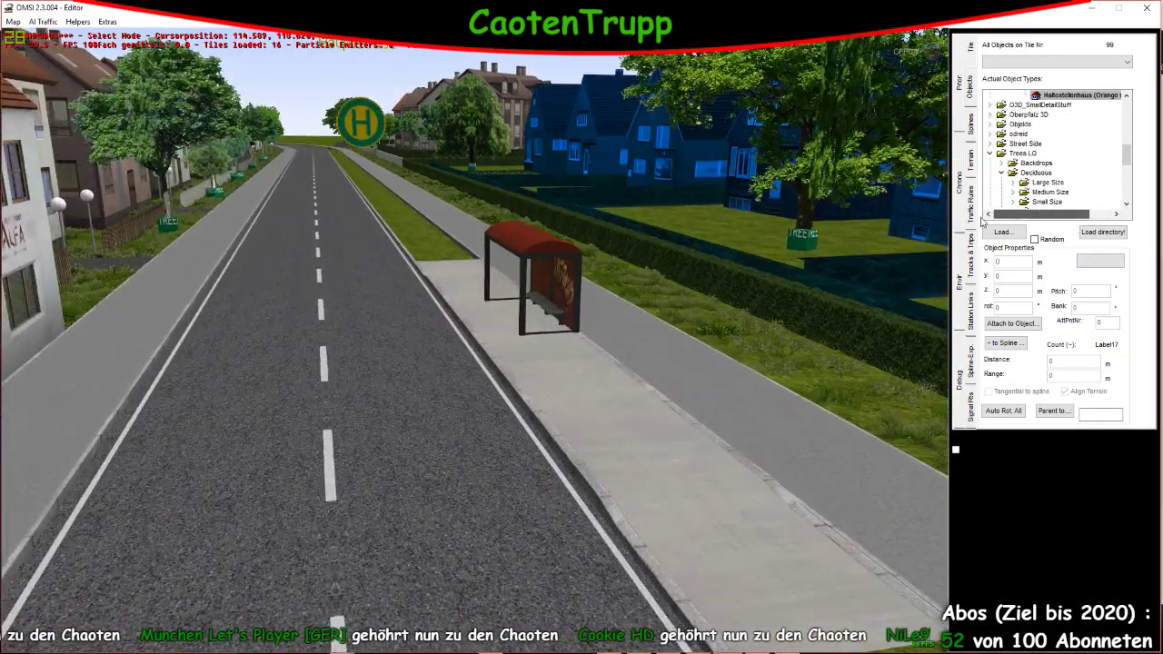
left_click(1001, 154)
scroll(1002, 153, "up", 10)
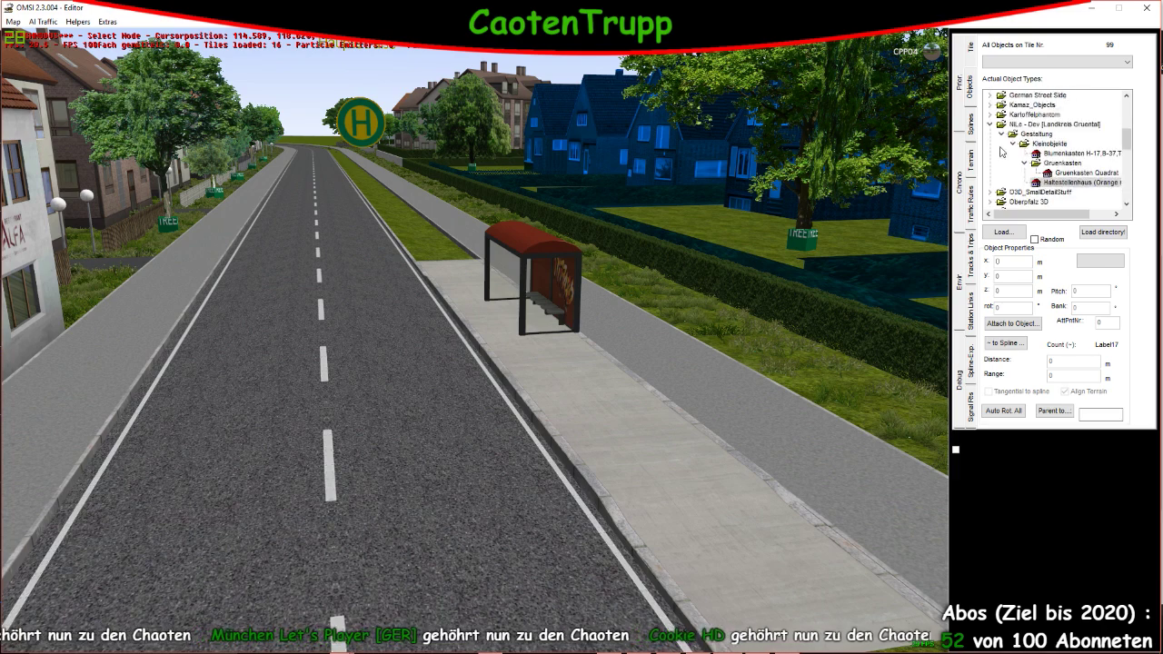
left_click(991, 163)
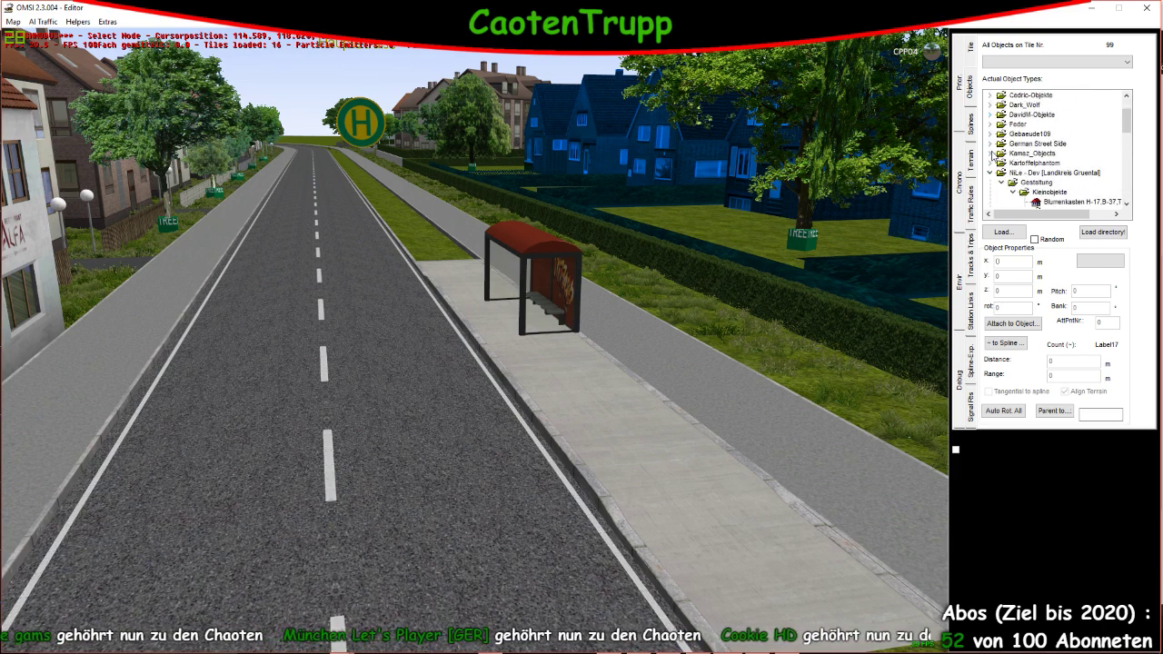
Place a MABEG FIS 3 seitlich Basis pole from the Feder objects on the sidewalk in front of the bus shelter
scroll(998, 136, "down", 1)
left_click(1006, 133)
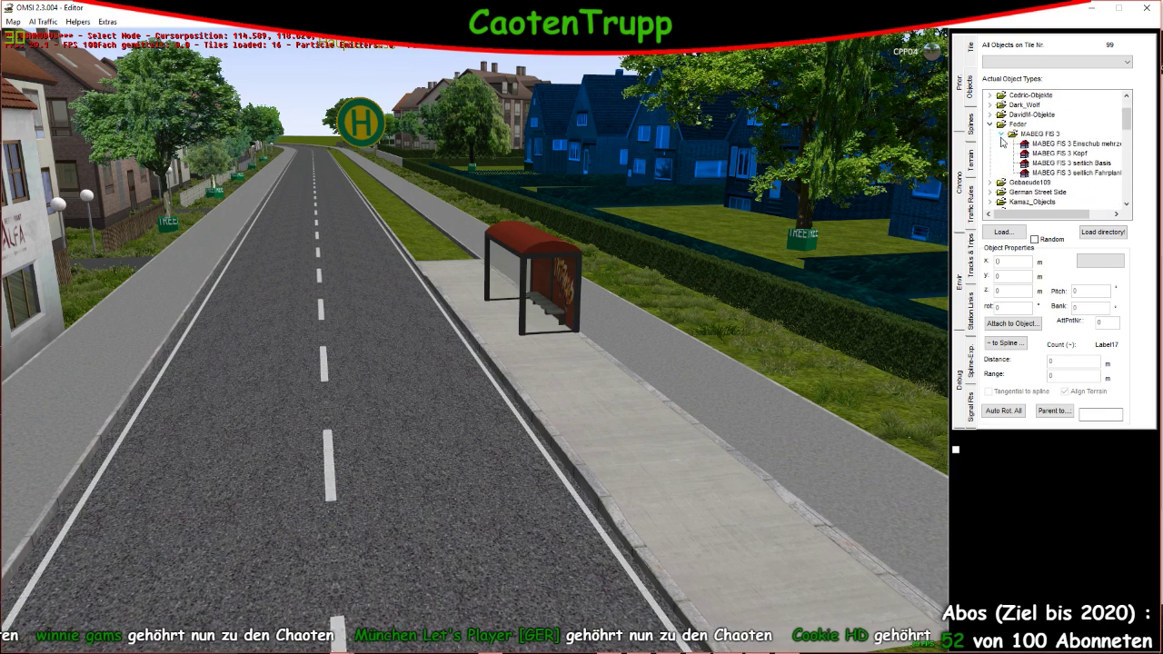
left_click(1072, 144)
scroll(631, 285, "up", 2)
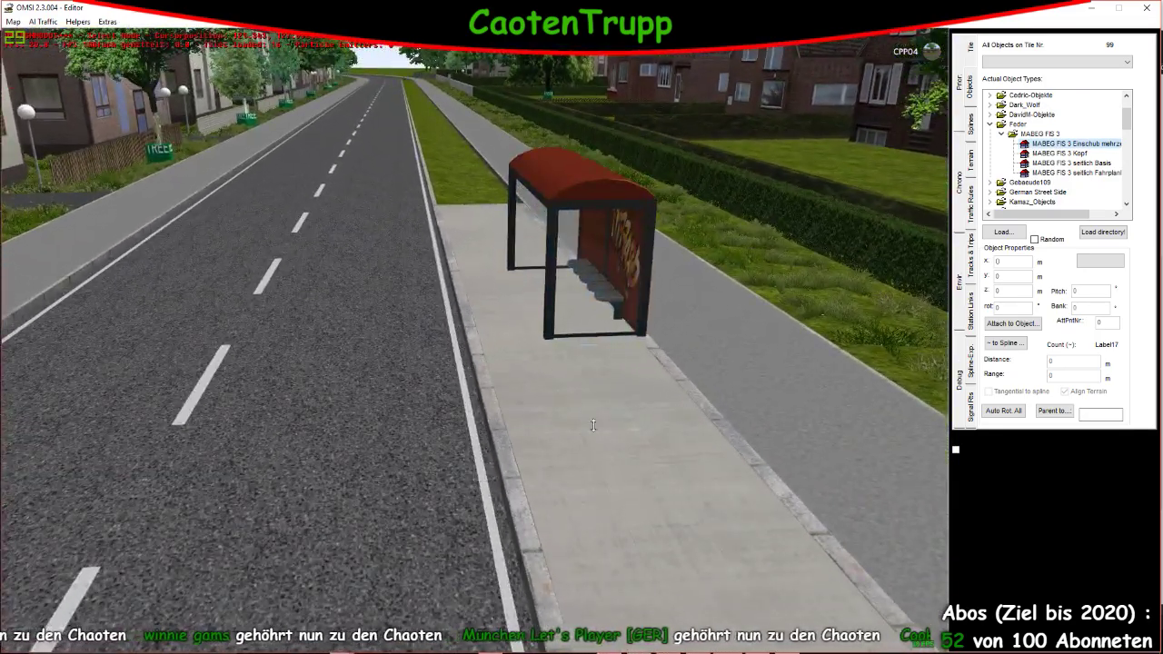
left_click(559, 367)
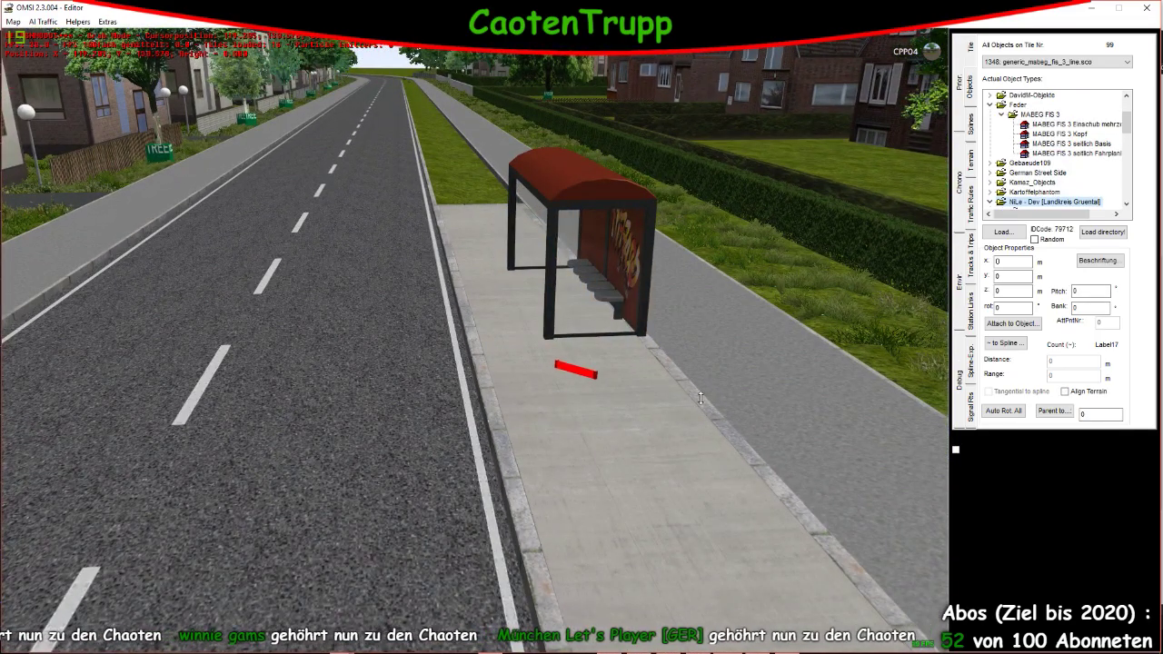
left_click(1074, 143)
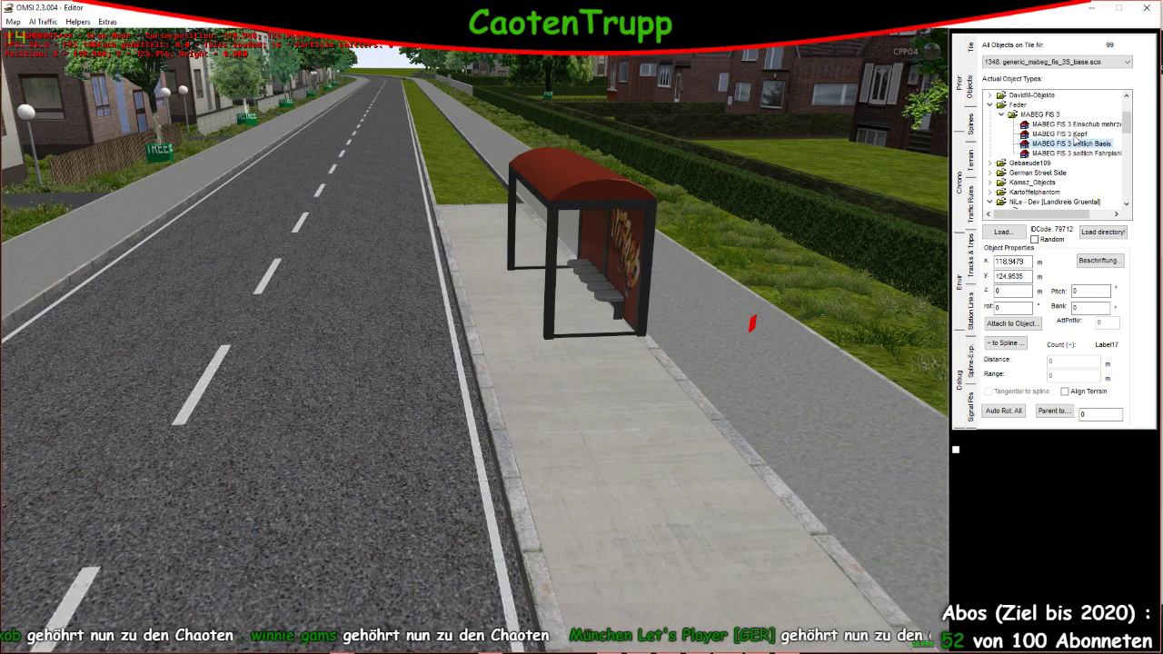
left_click(1081, 133)
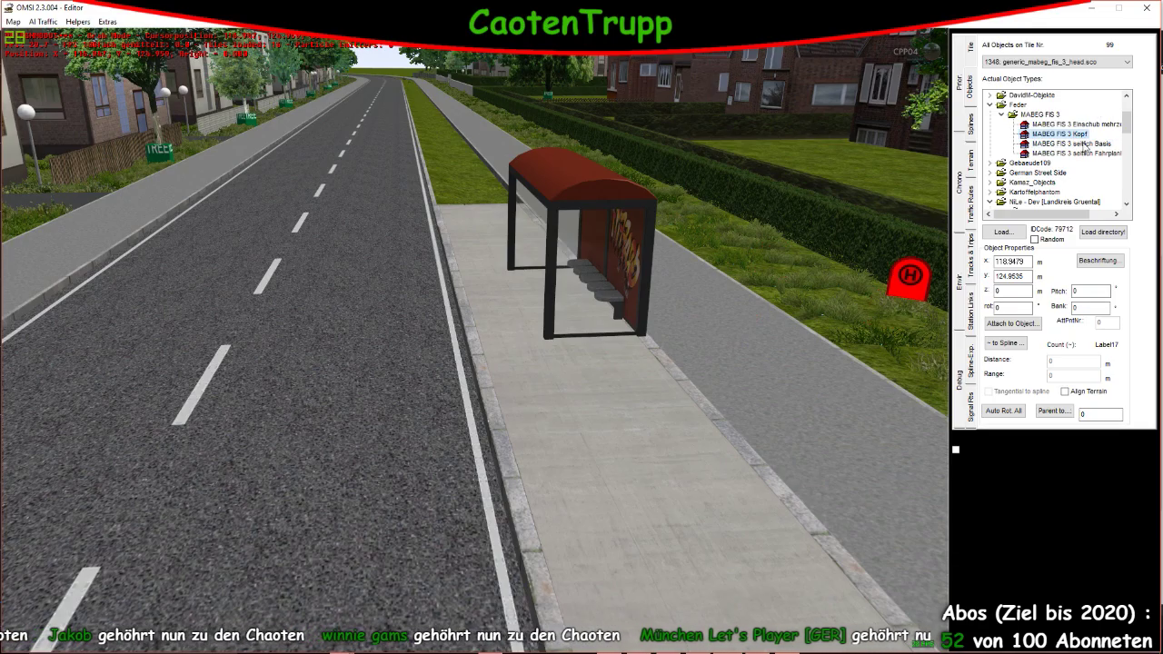
left_click(1074, 144)
left_click_drag(672, 485, 559, 506)
left_click(424, 504)
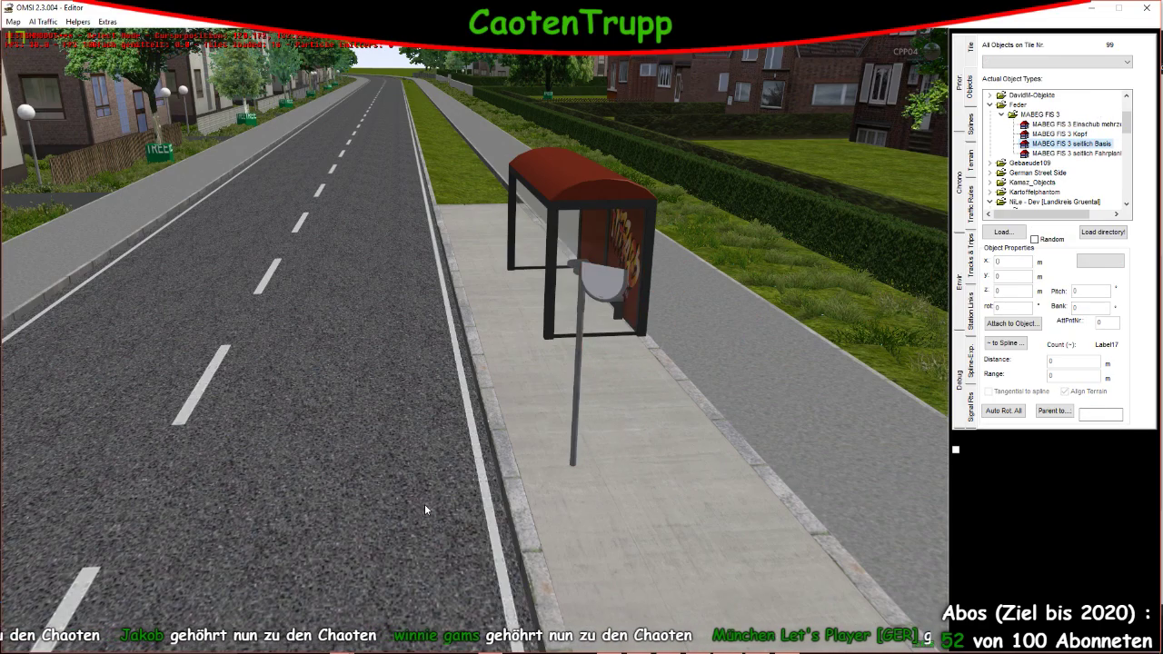
Attach the MABEG FIS 3 Kopf stop-sign head to the newly placed pole
scroll(564, 436, "up", 5)
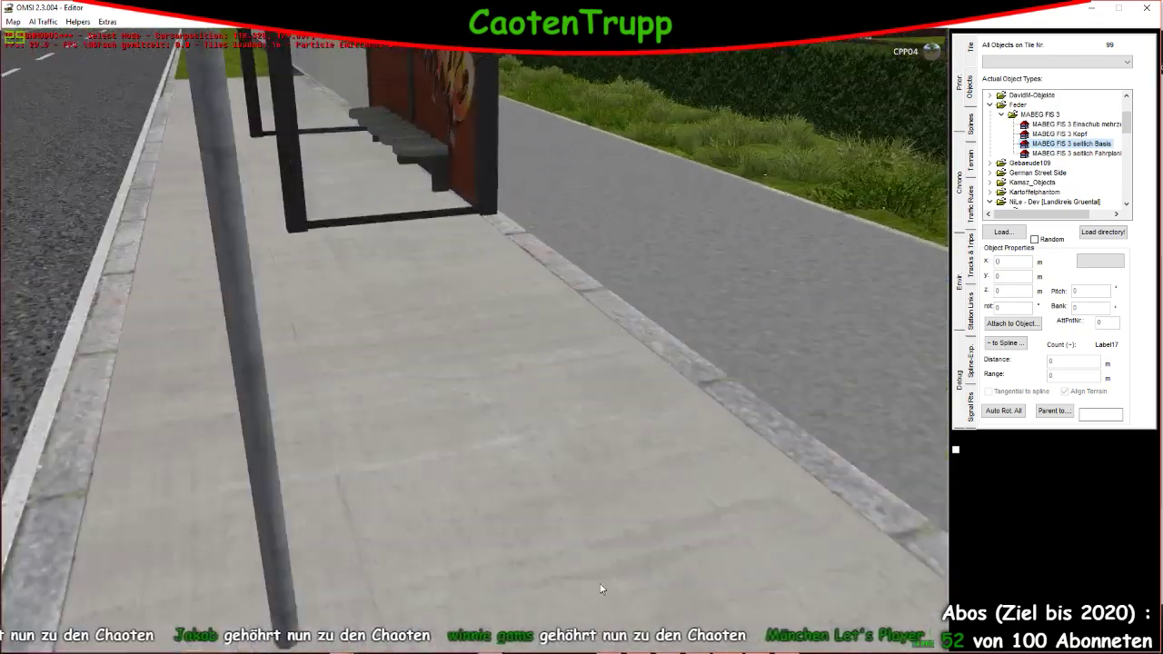
right_click_drag(599, 589, 586, 436)
left_click(397, 400)
left_click(397, 399)
scroll(397, 400, "down", 3)
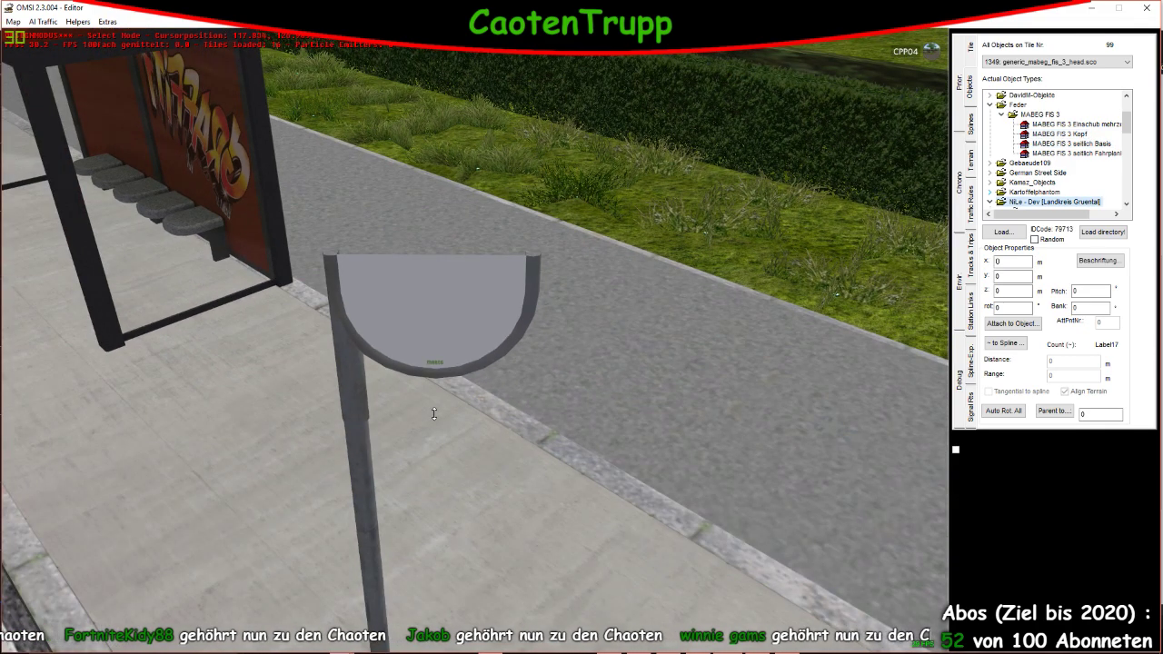
left_click(449, 231)
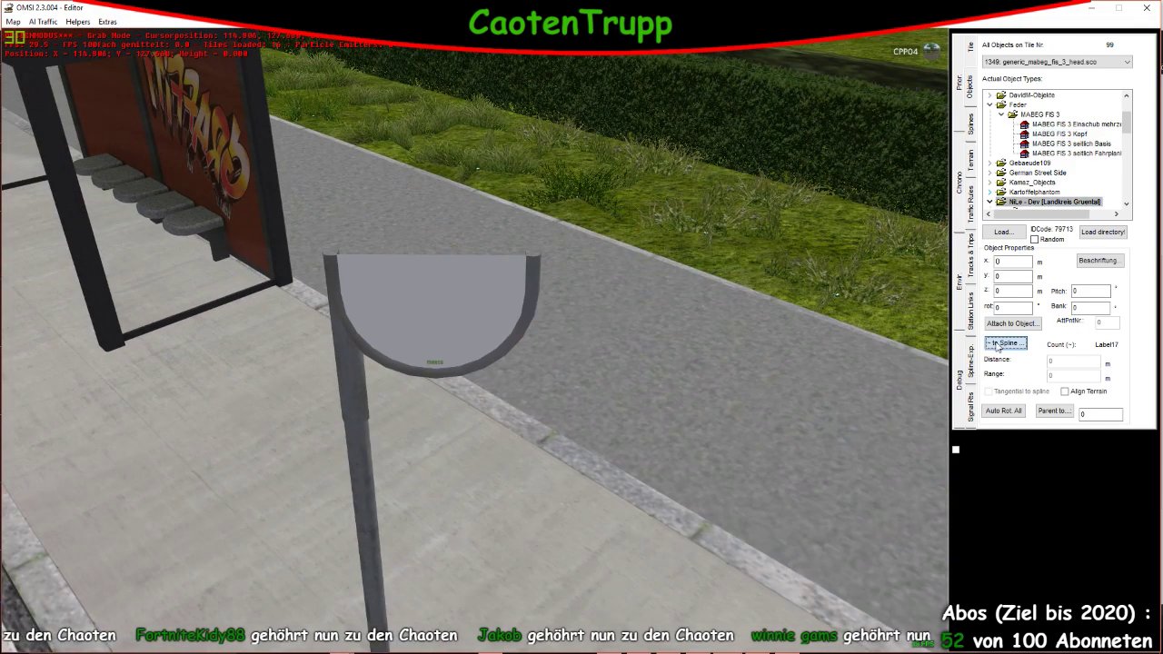
left_click(519, 332)
left_click(1010, 325)
left_click(512, 330)
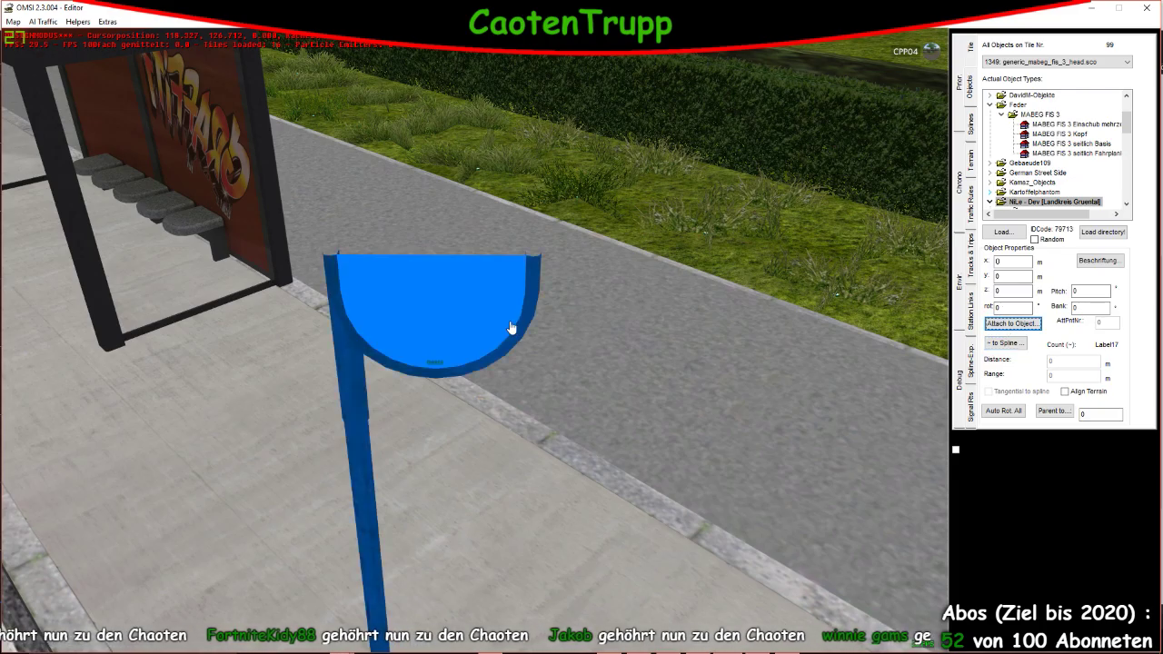
right_click_drag(512, 402, 572, 453)
left_click(542, 447)
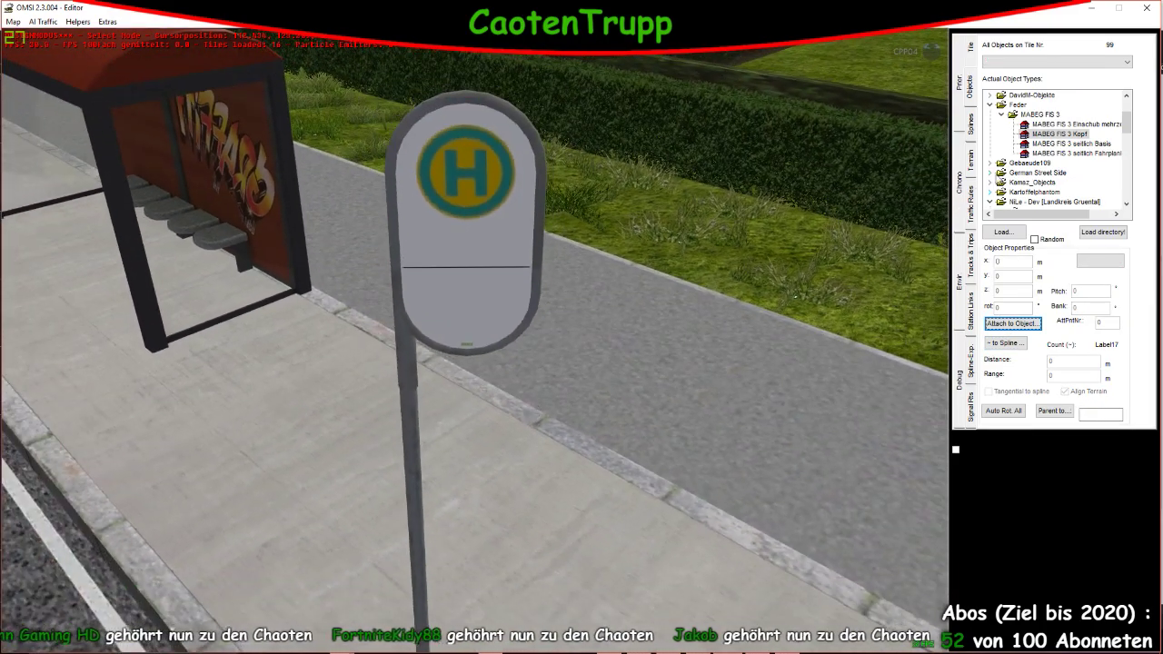
Attach the MABEG FIS 3 seitlich Fahrplan timetable panel to the bus stop pole
left_click(1076, 153)
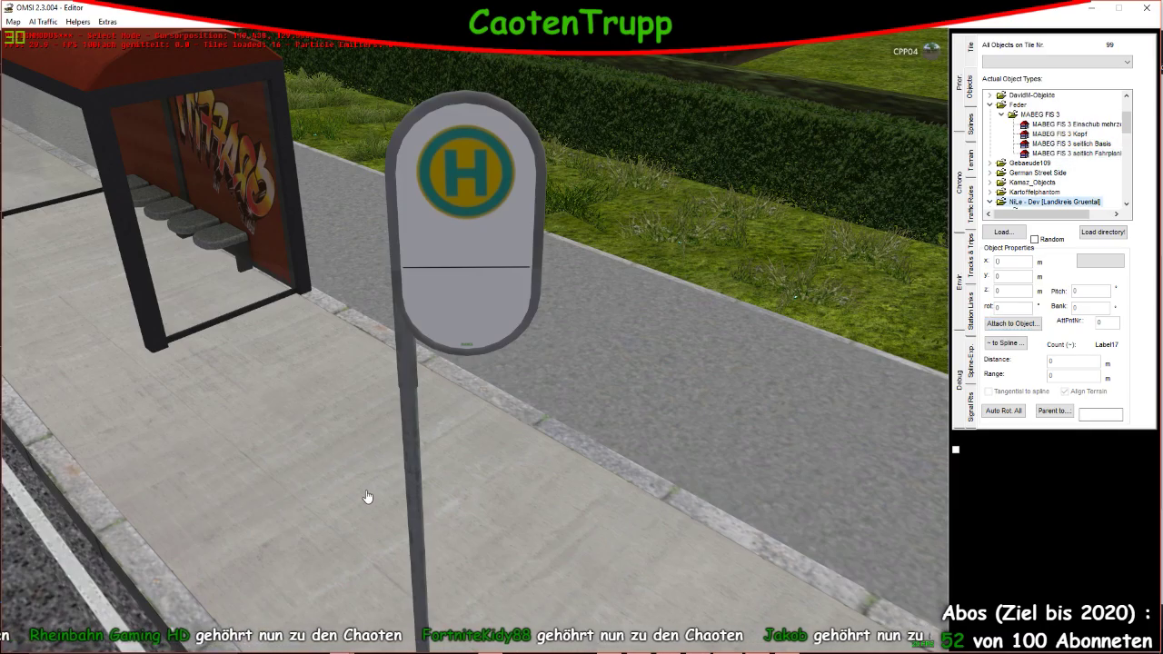
left_click(402, 501)
right_click_drag(403, 501, 508, 464)
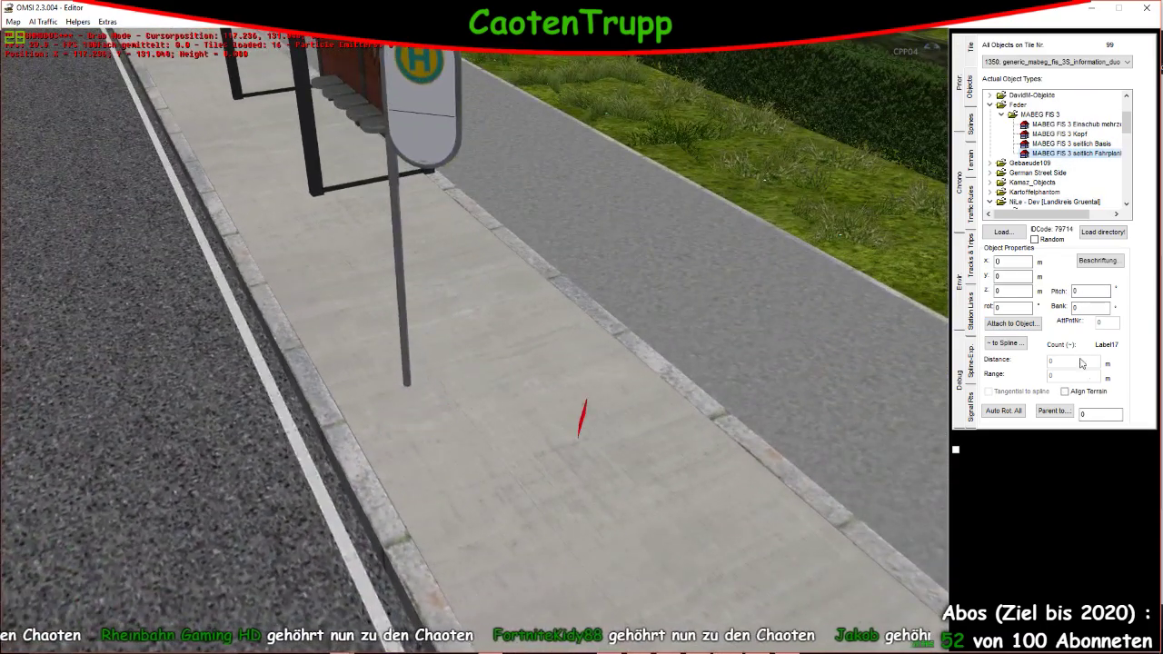
left_click(1012, 323)
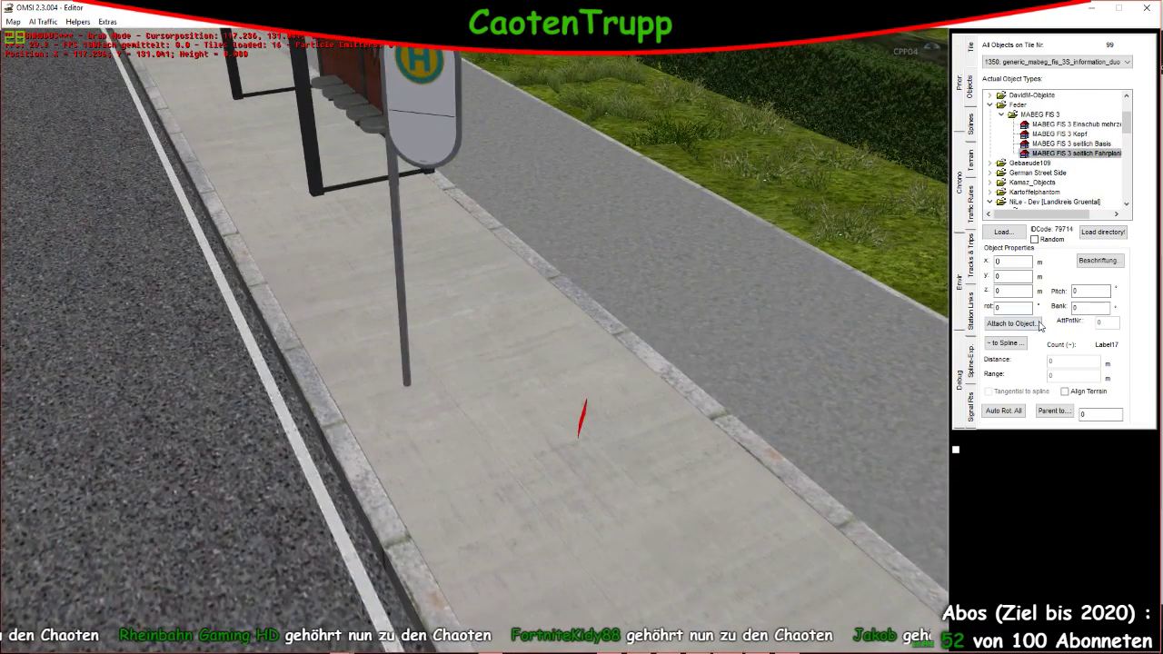
left_click(403, 298)
right_click_drag(402, 299, 495, 389)
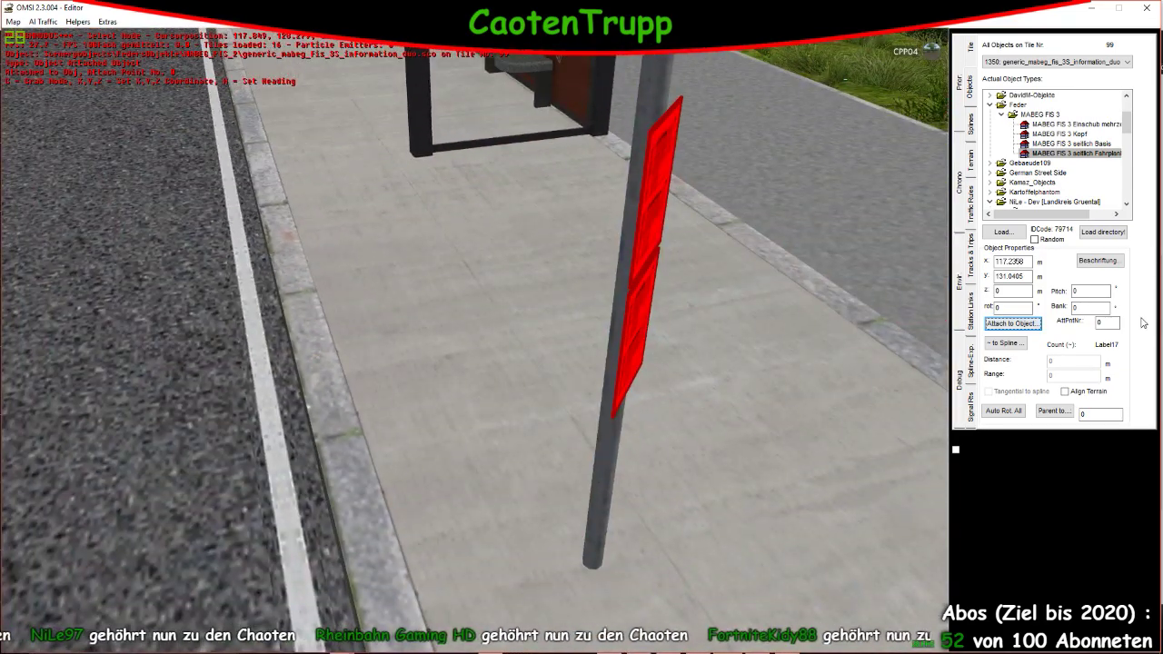
Change the timetable panel's attachment point number to adjust its height on the pole, and deselect it
left_click(1099, 323)
type("-")
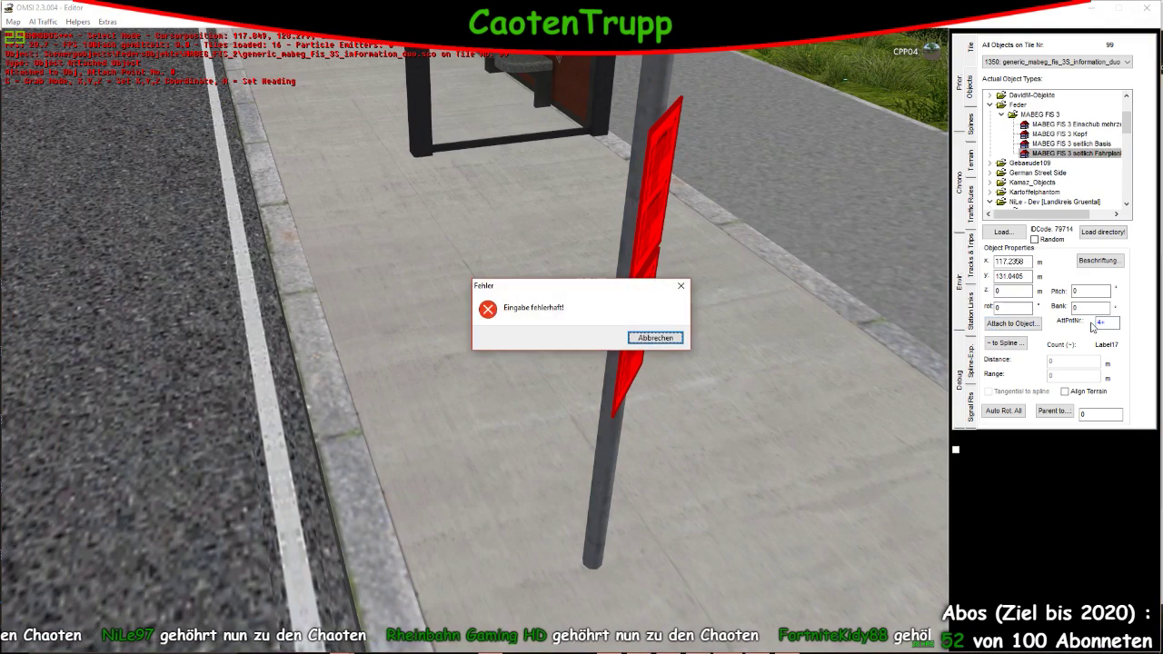
key("Return")
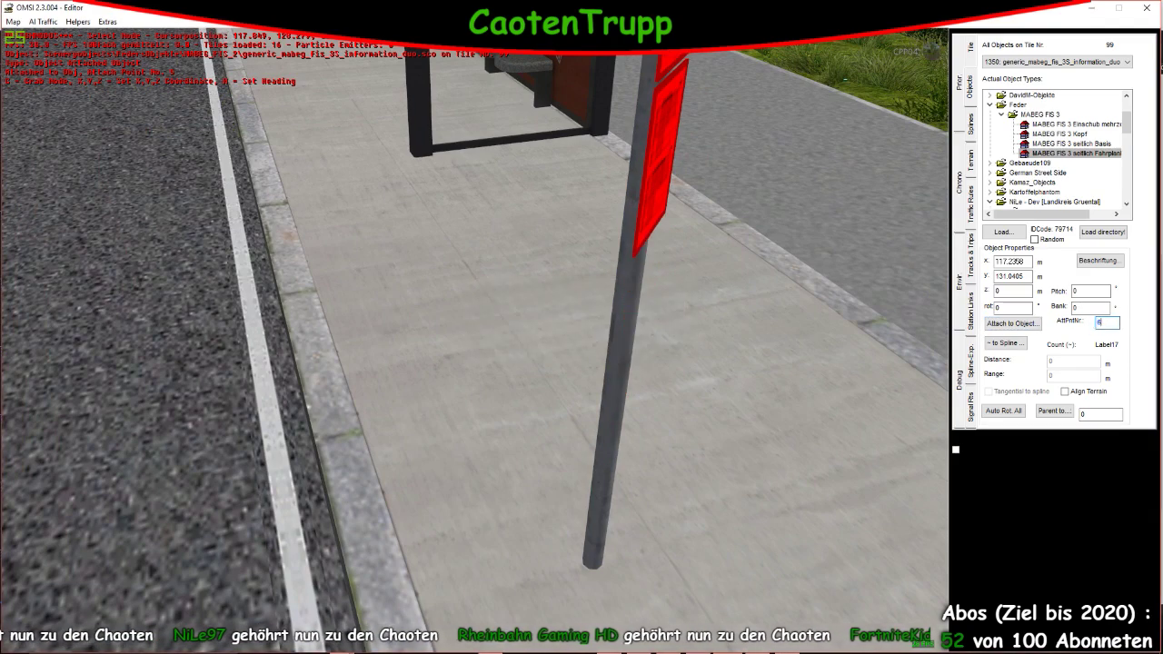
scroll(809, 341, "down", 2)
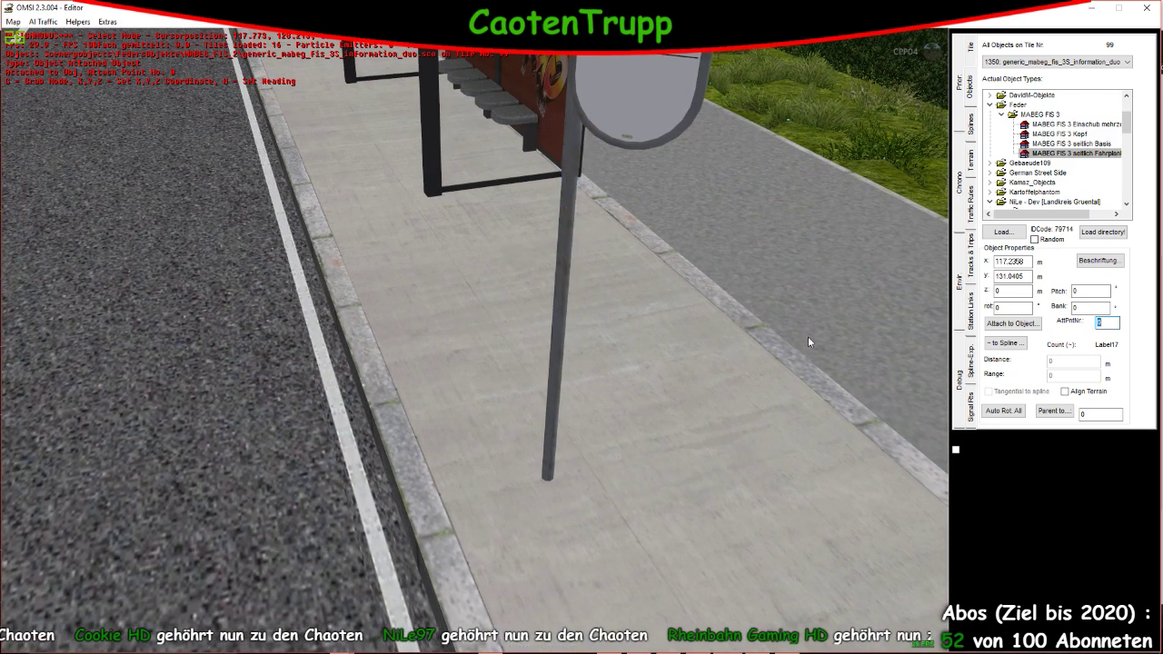
right_click_drag(808, 336, 575, 289)
left_click(575, 289)
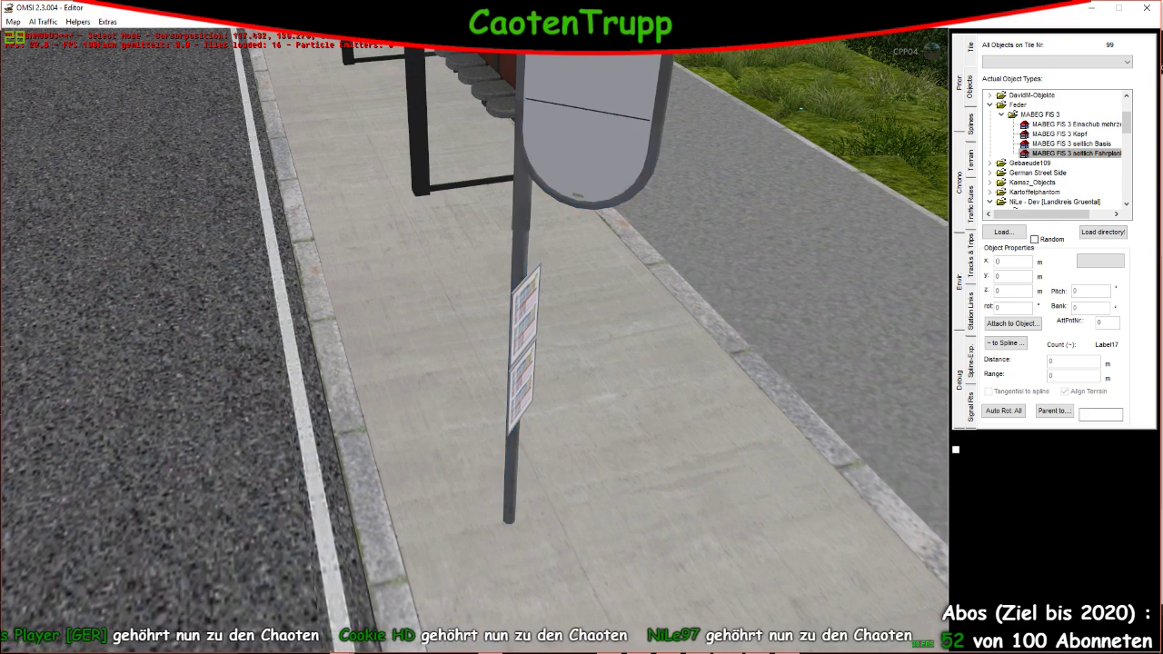
Switch to paint.net and delete a rectangular area of about 70 × 26 px around the green MABEG lettering in the logo texture
key("alt+Tab")
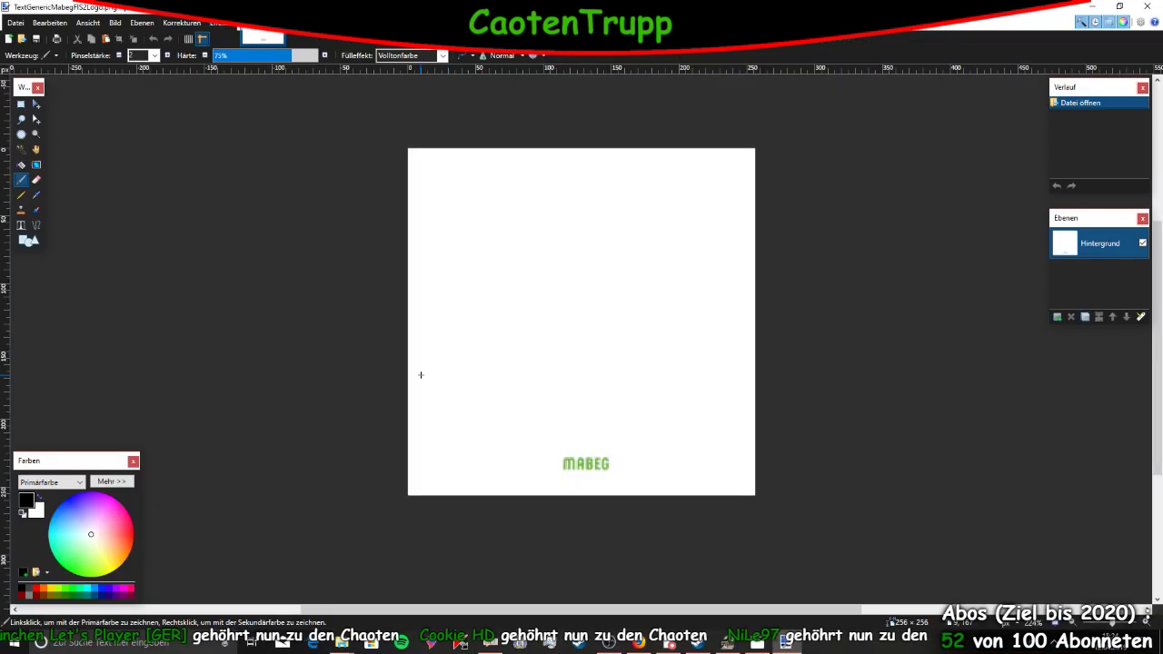
left_click(21, 104)
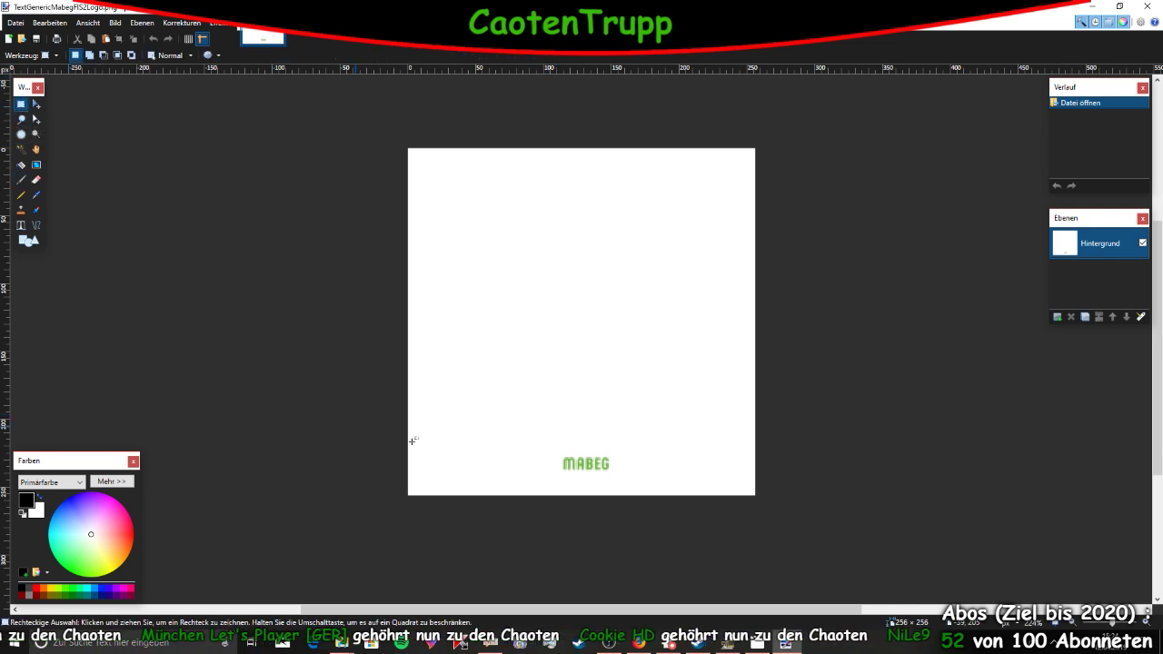
left_click_drag(542, 439, 638, 472)
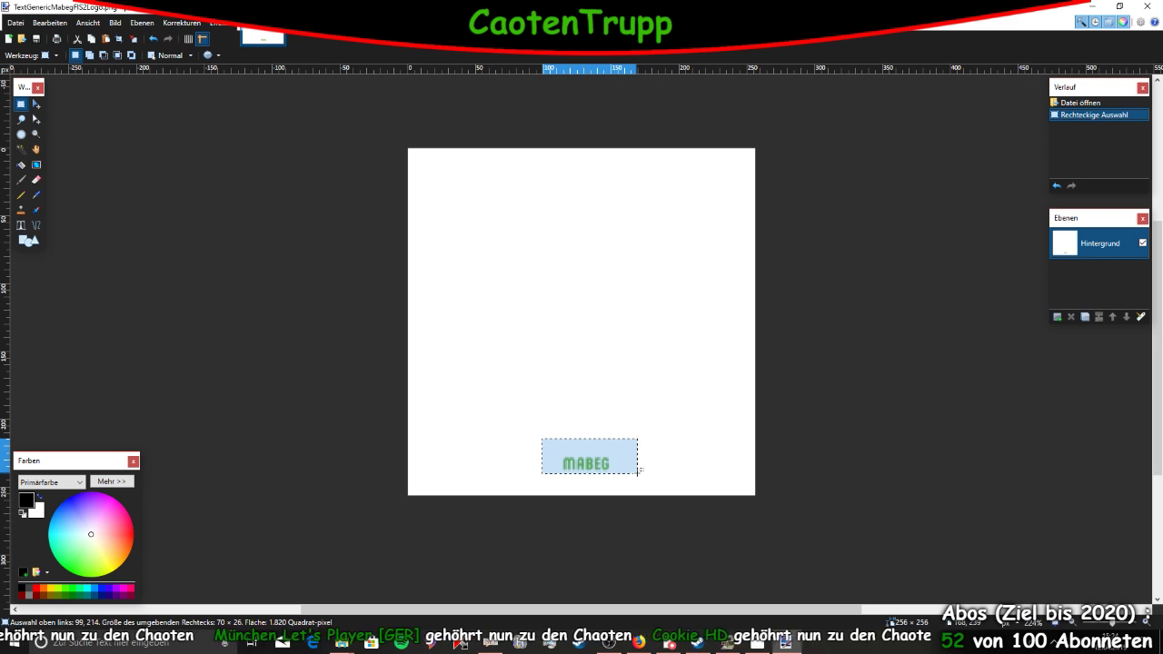
key("Delete")
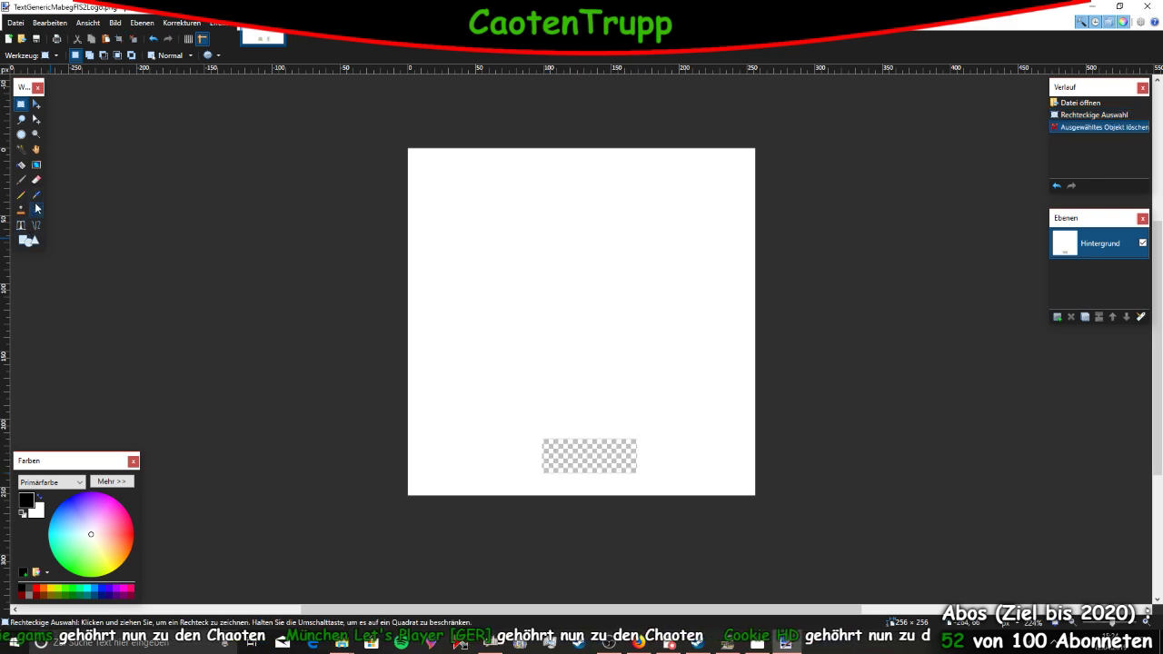
Pick white from the canvas and cover the erased area with a white rectangle of about 104 × 102 px
left_click(36, 195)
left_click(444, 284)
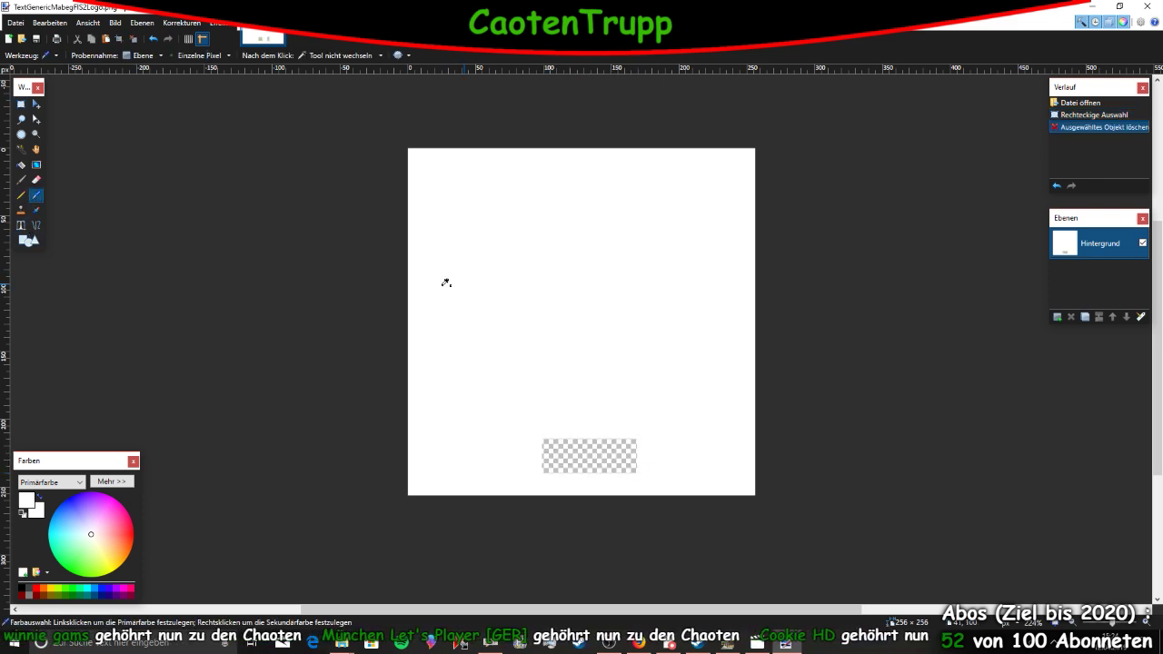
left_click(28, 239)
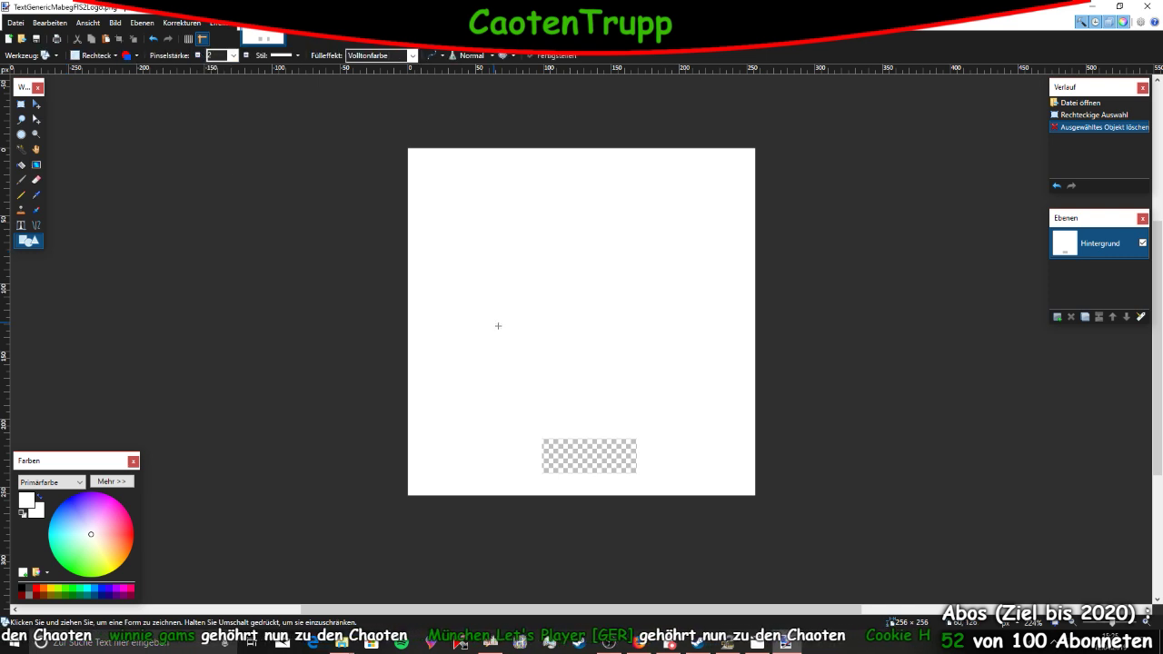
left_click_drag(508, 345, 648, 484)
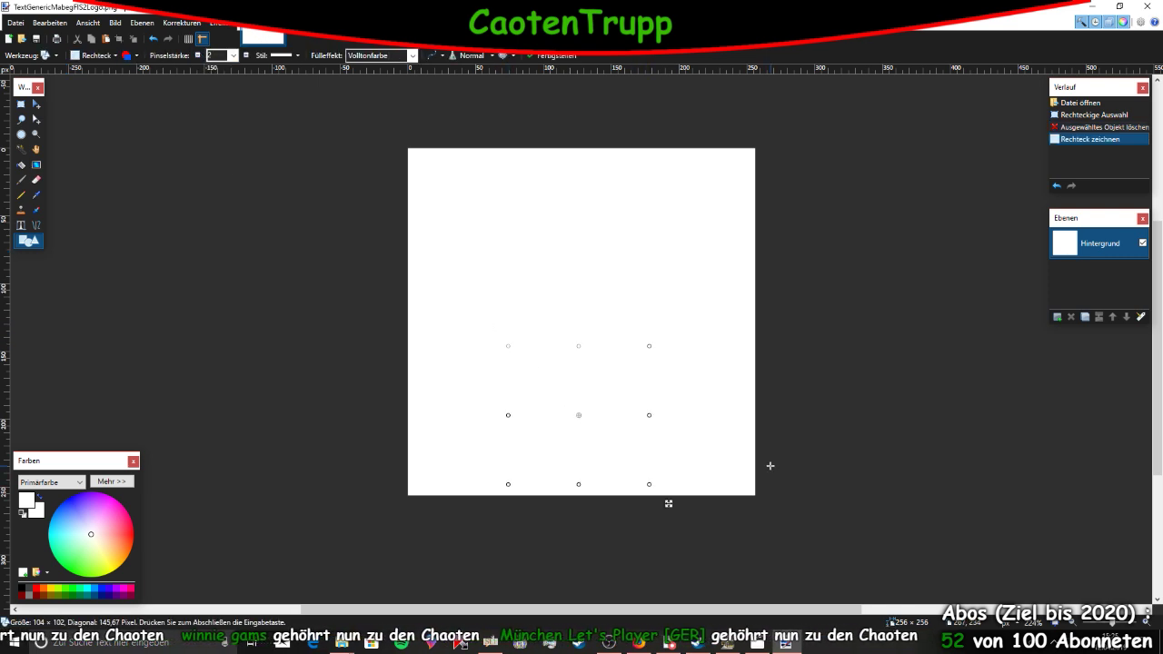
key("Return")
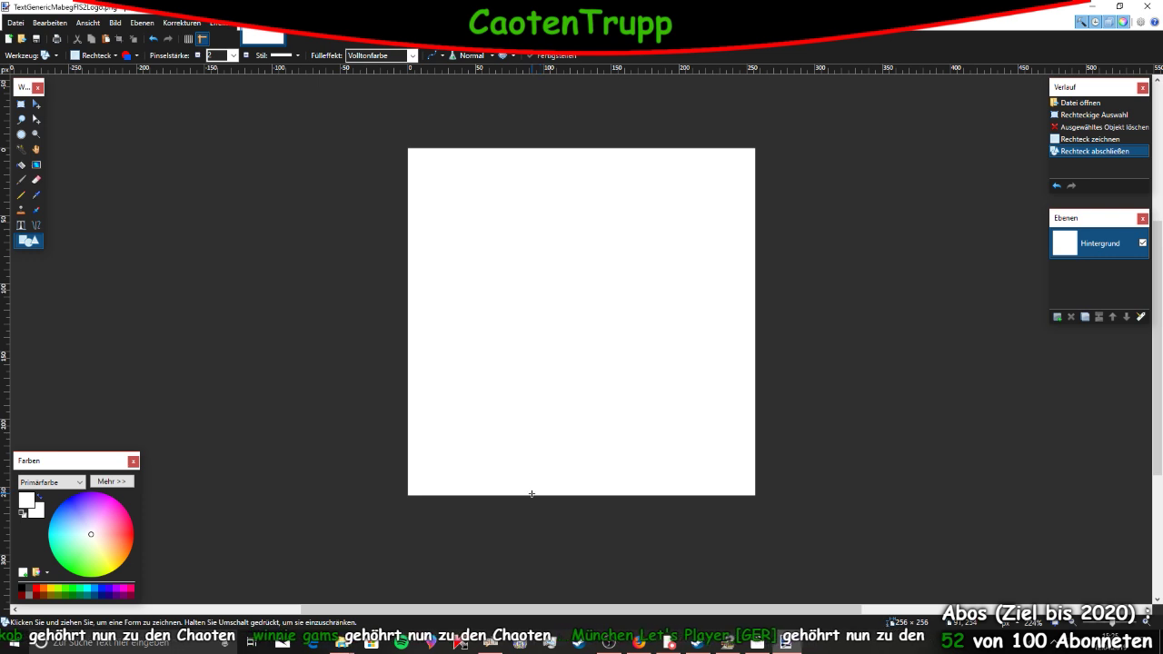
left_click(27, 227)
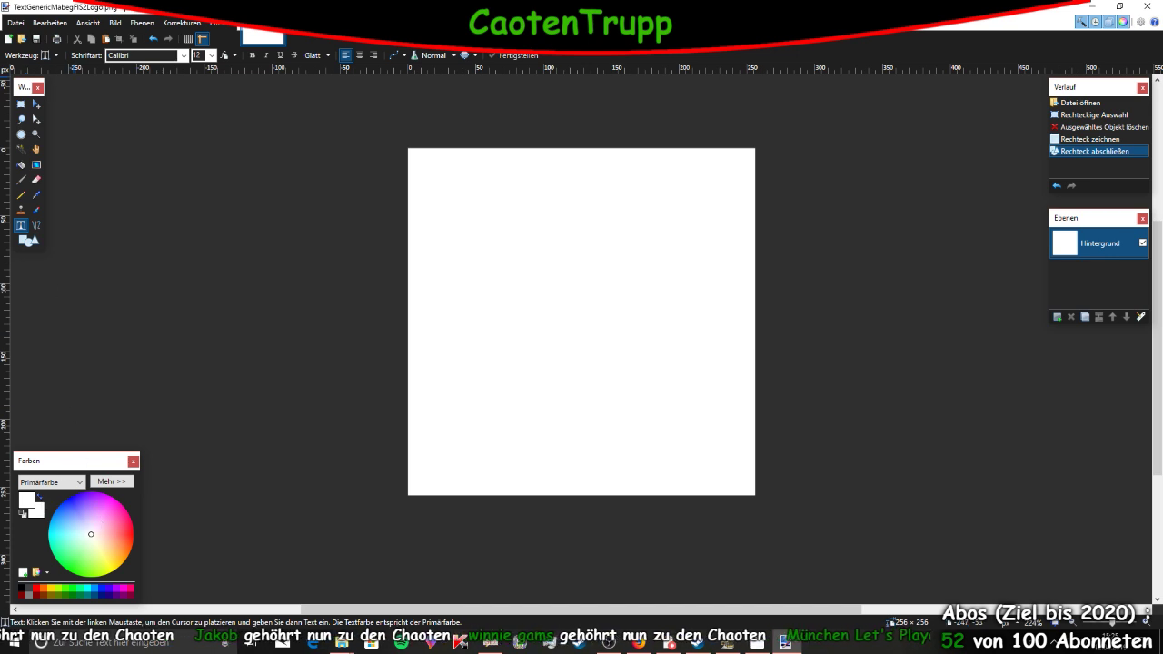
Open the bus repaint SWLG01-12m from Volume (D:) > OMSI2 > Landkreis Grüntal Repaints > Vehicles > Solaris BVG > rep
left_click(16, 22)
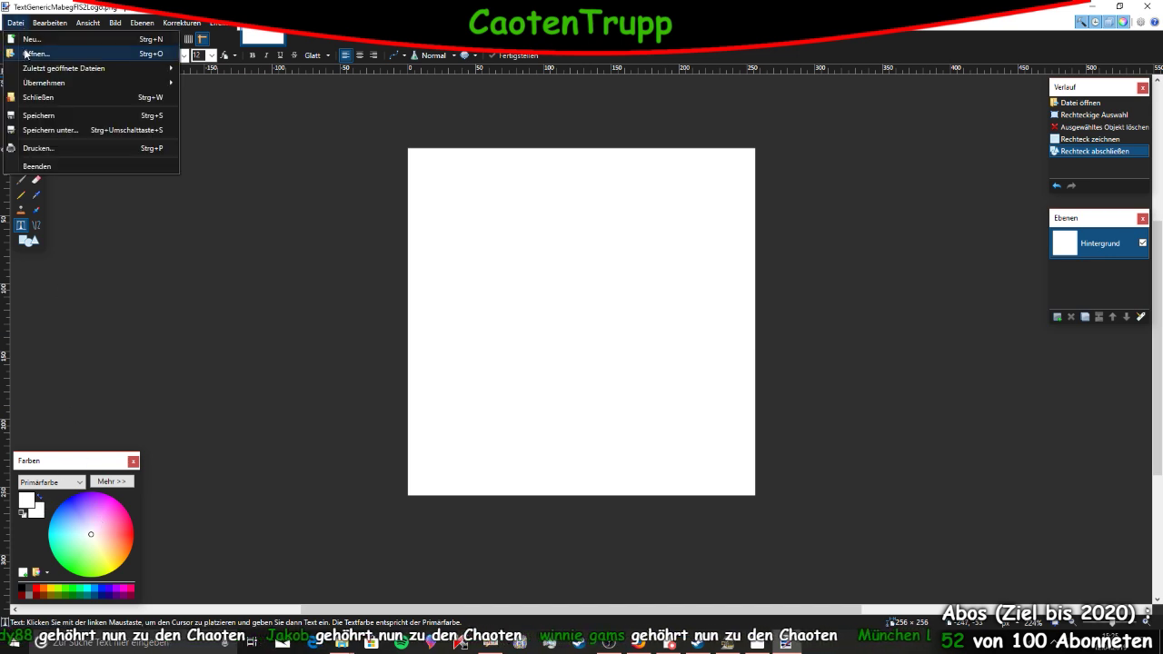
left_click(33, 53)
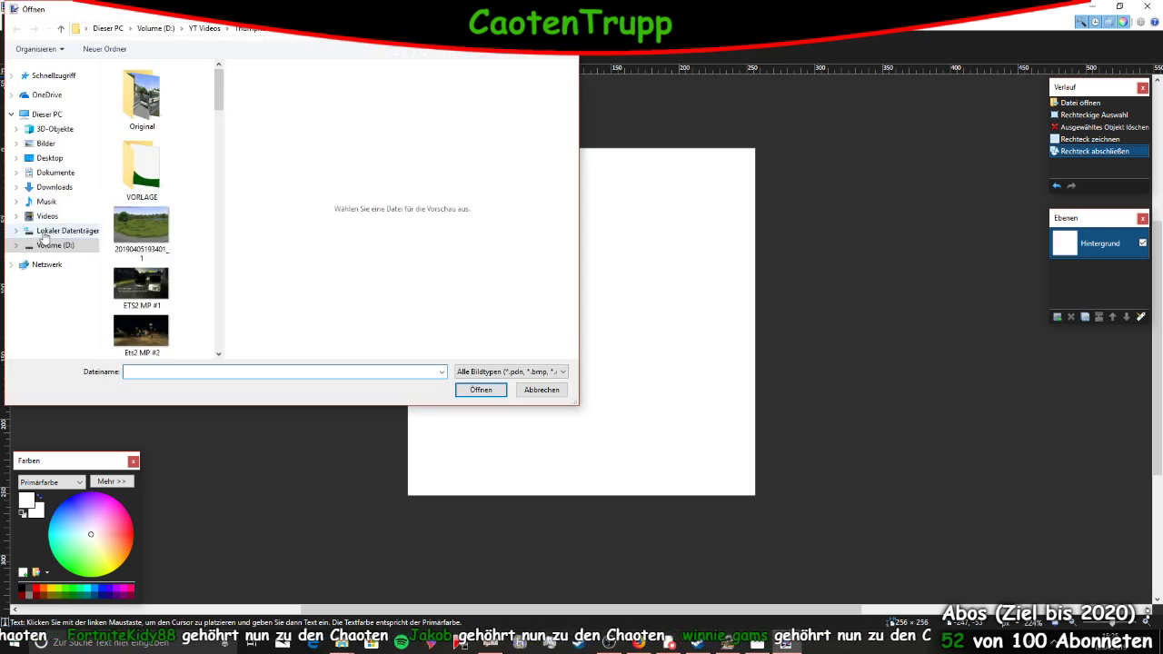
left_click(50, 244)
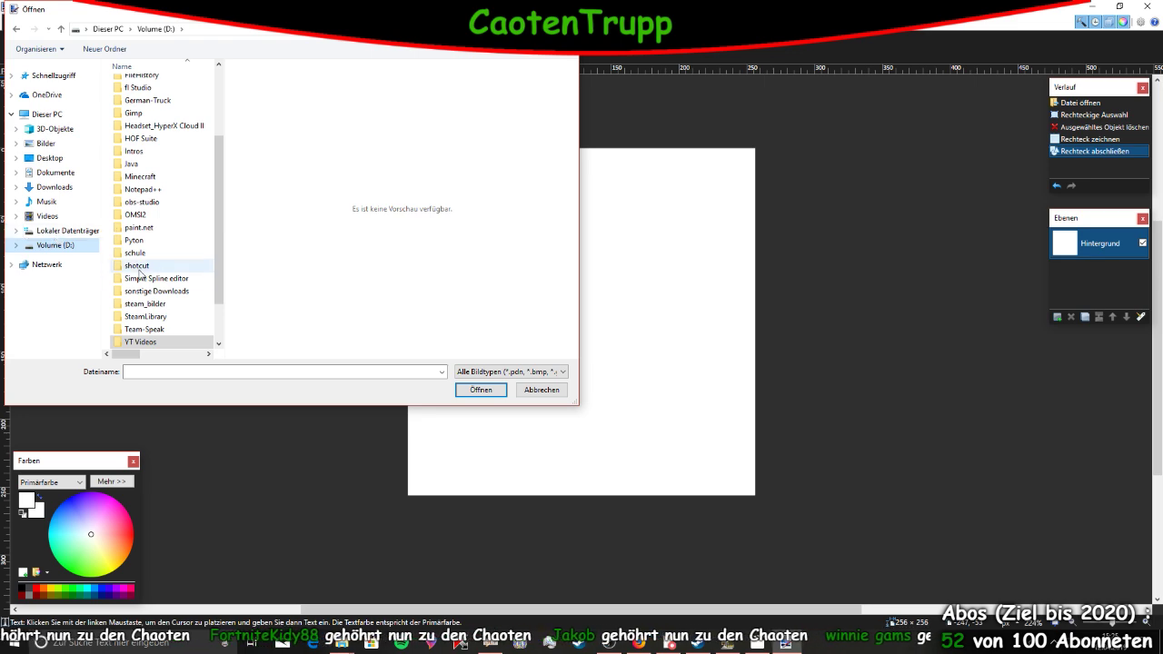
double_click(156, 215)
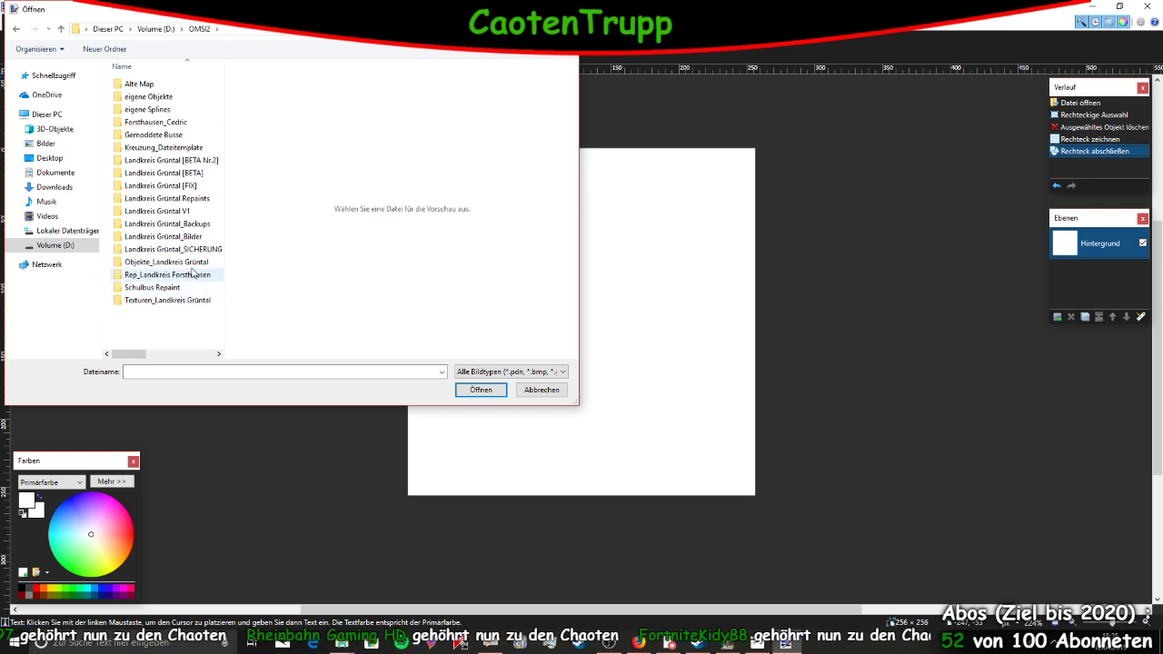
double_click(195, 199)
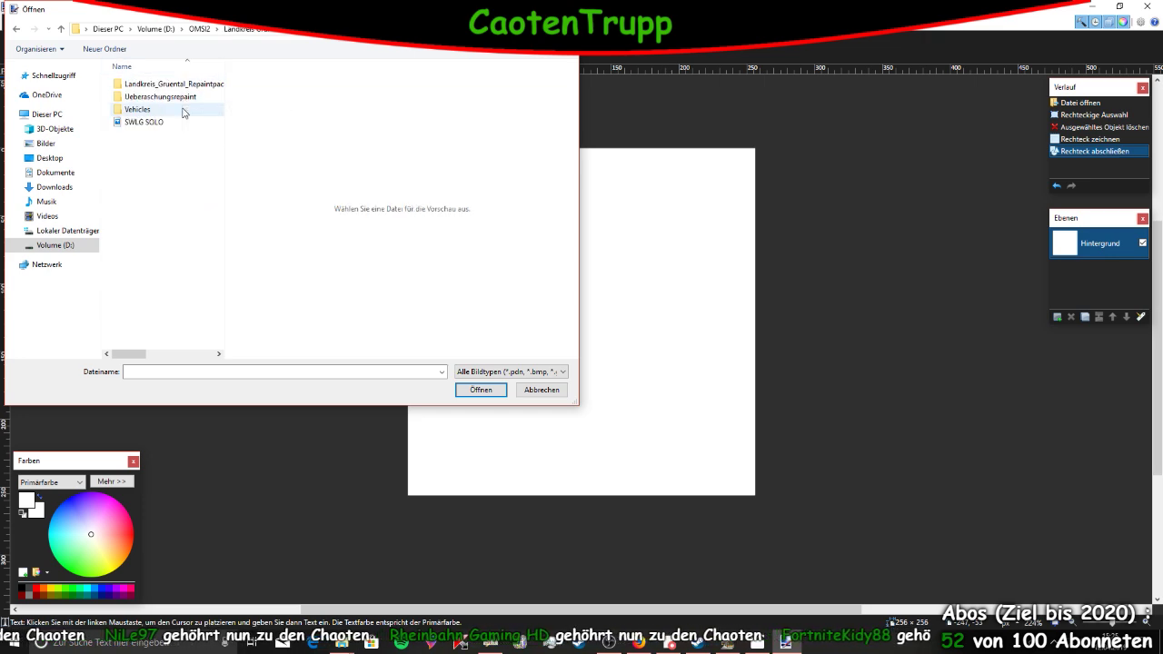
double_click(172, 109)
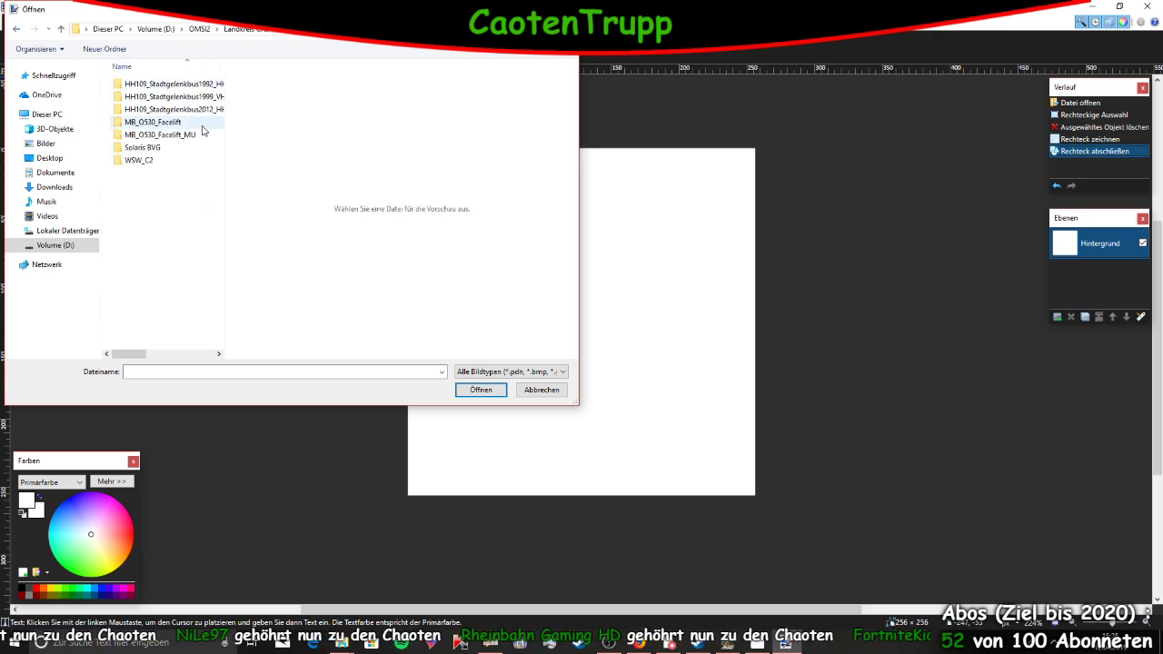
double_click(176, 148)
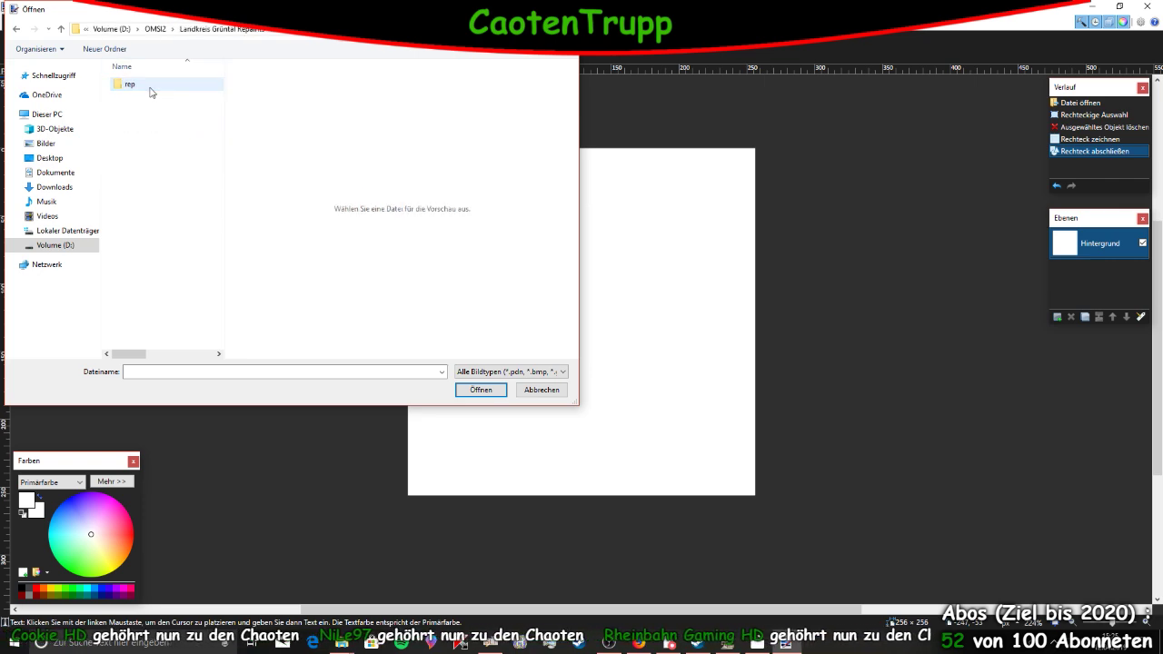
double_click(152, 92)
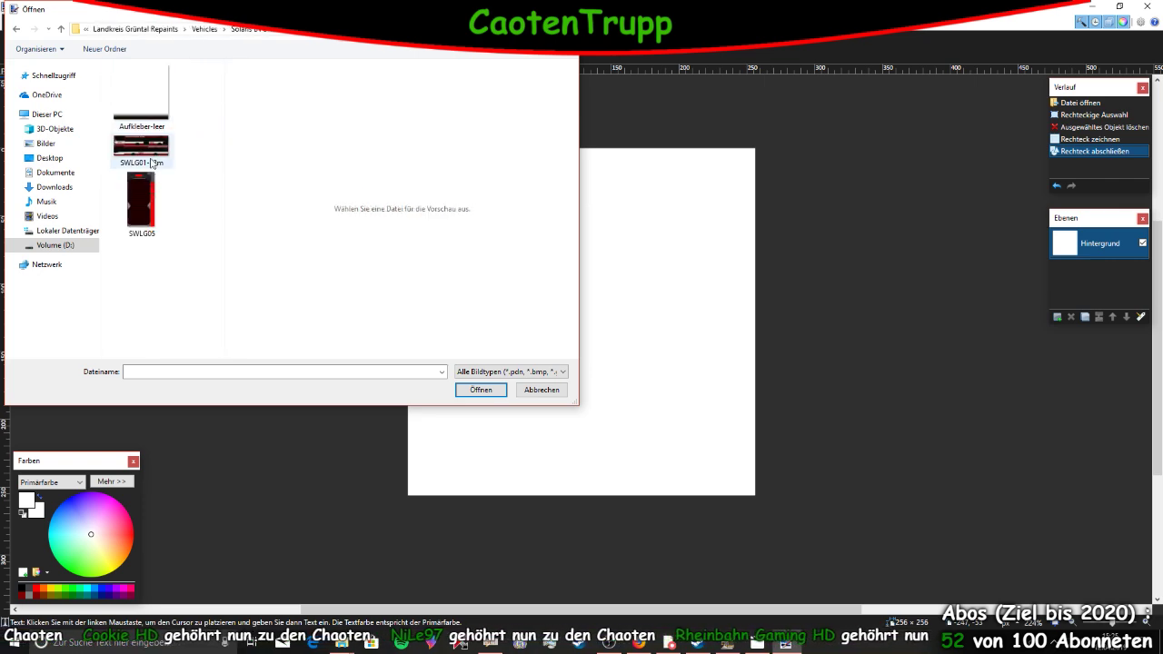
double_click(151, 160)
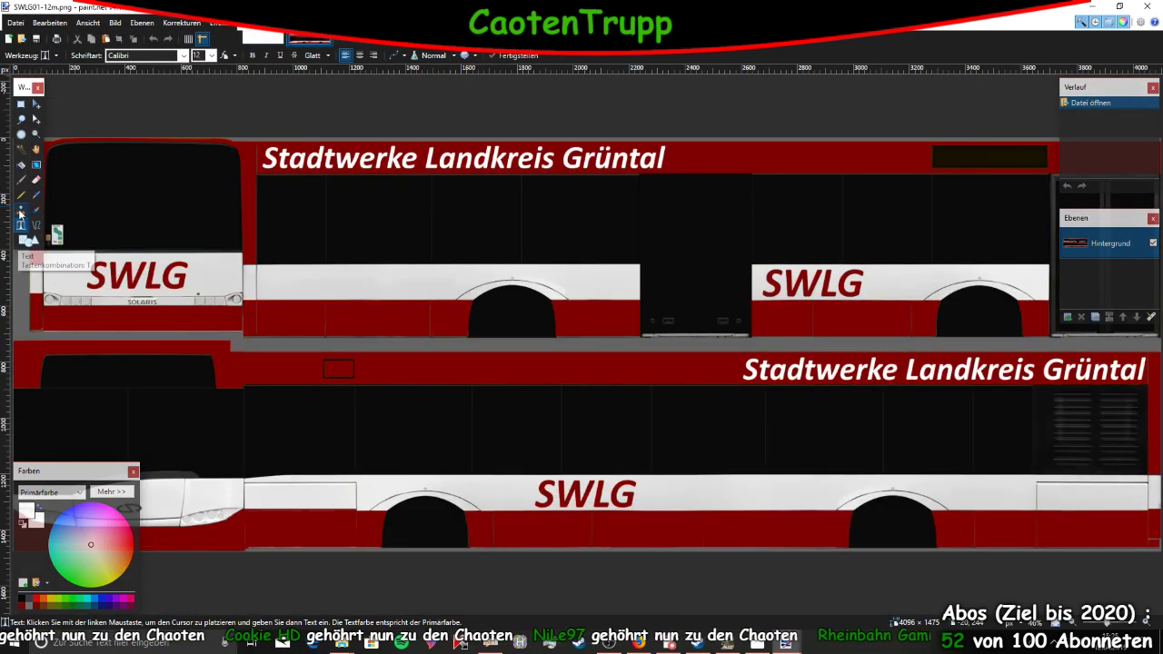
Pick the dark red from the bus repaint and cover the whole logo texture with a filled rectangle of about 275 × 277 px
left_click(36, 195)
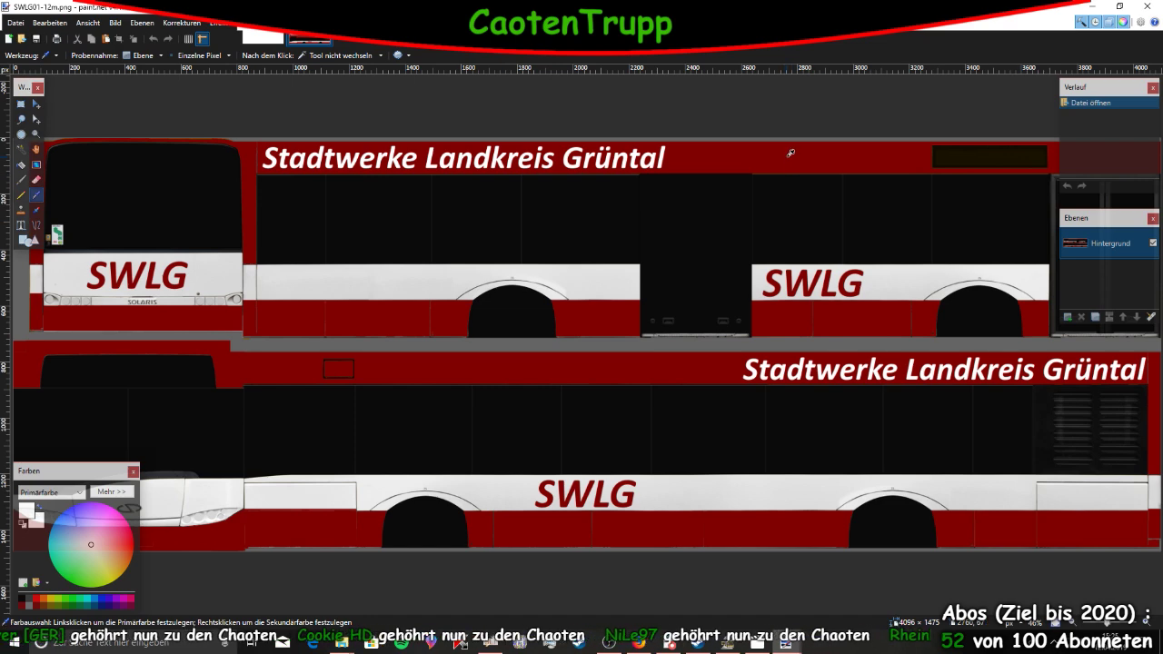
left_click(30, 241)
mouse_move(406, 135)
left_mouse_down()
mouse_move(596, 334)
mouse_move(883, 554)
left_mouse_up()
left_click_drag(769, 504, 393, 127)
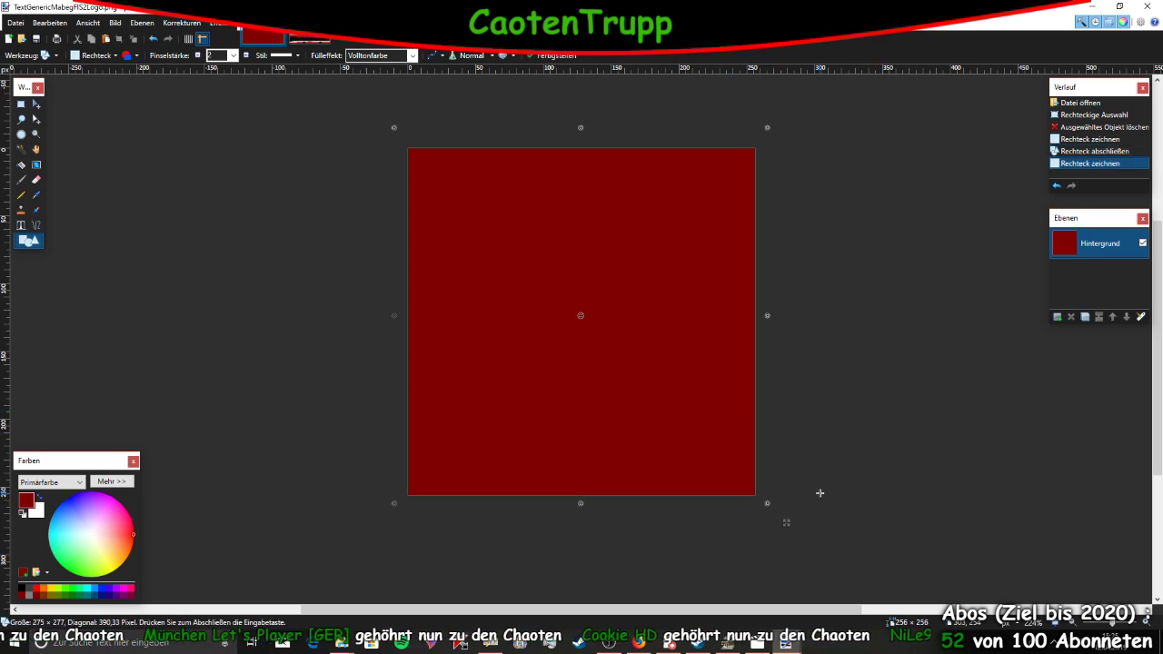
key("Return")
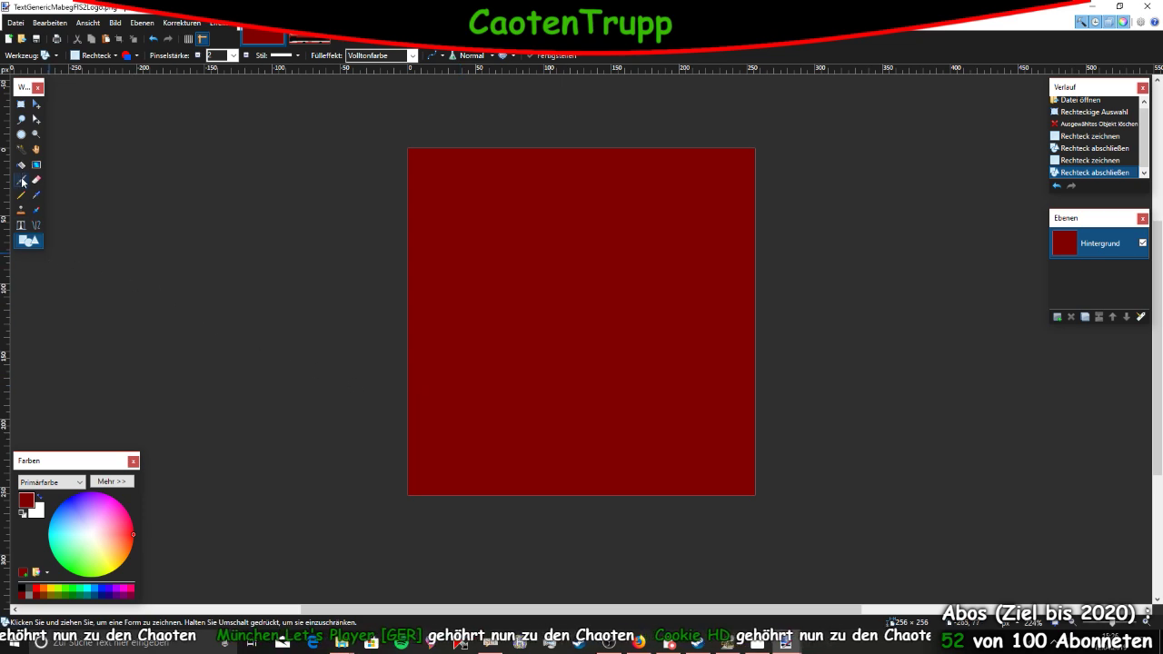
Set the primary colour to white (FFFFFF) for the Text tool
left_click(22, 226)
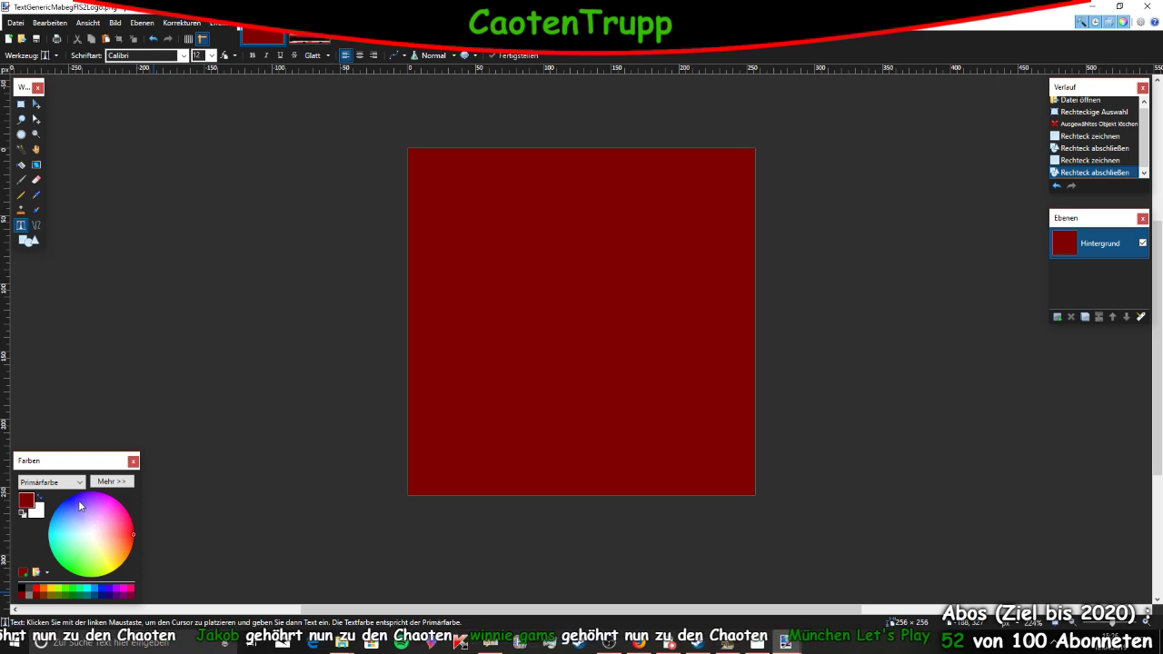
left_click(94, 532)
left_click(29, 592)
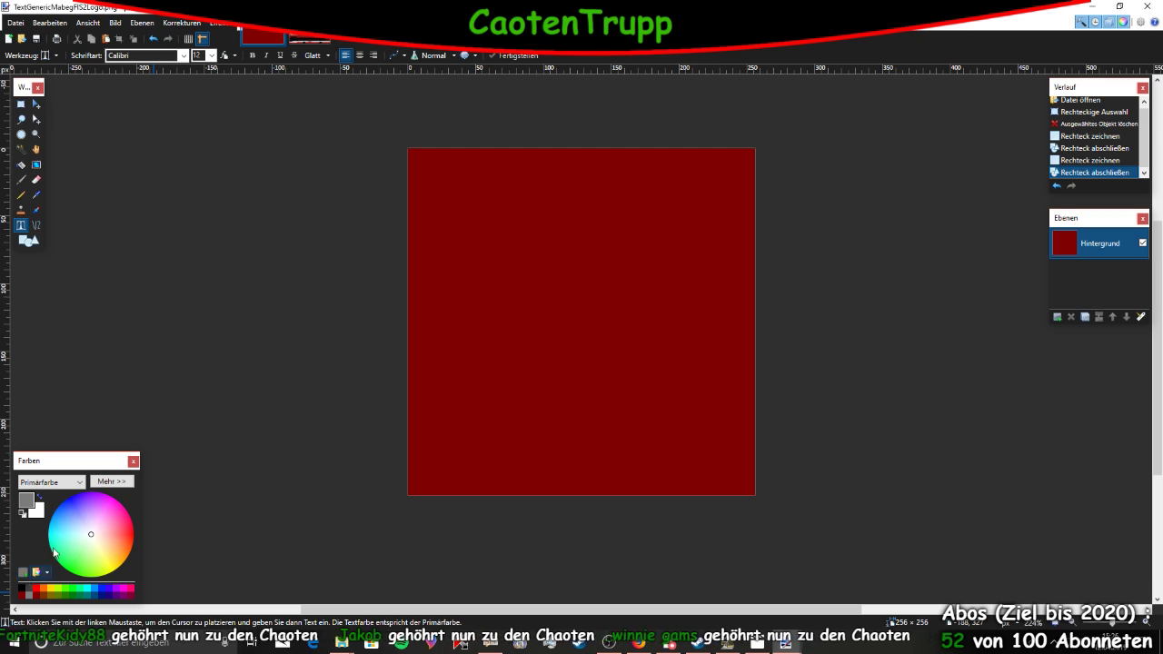
left_click(112, 481)
left_click_drag(182, 558, 204, 557)
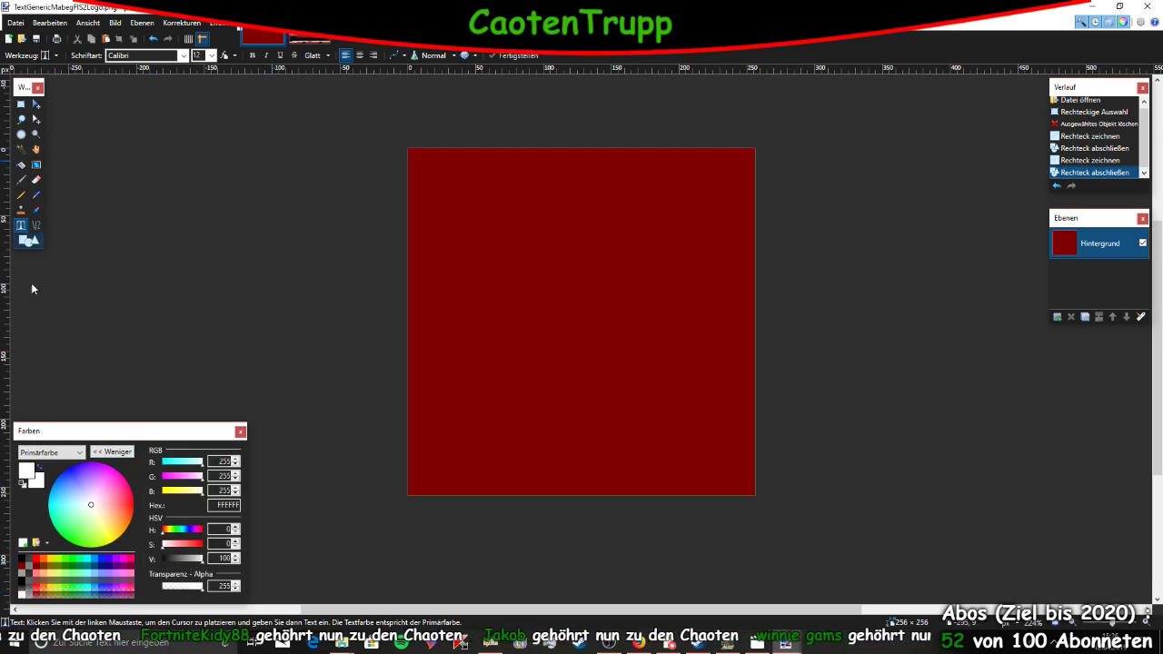
Add the text SWLG in Comic Sans MS near the lower edge of the red texture and shift it towards the horizontal centre
left_click(516, 446)
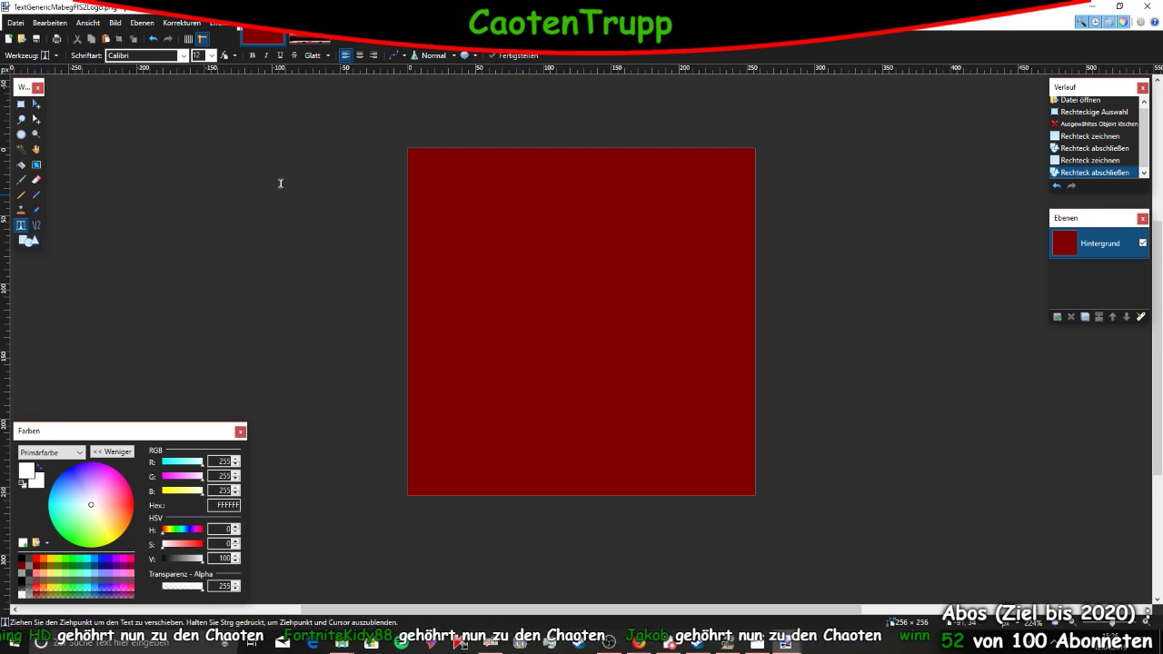
left_click(183, 56)
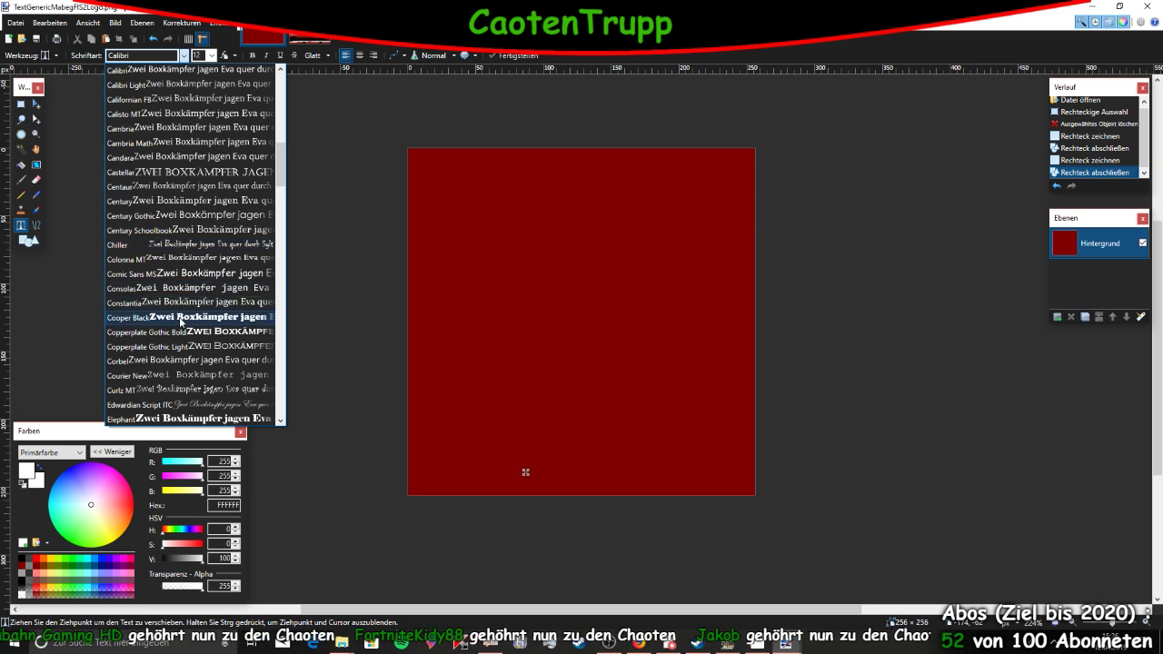
left_click(136, 273)
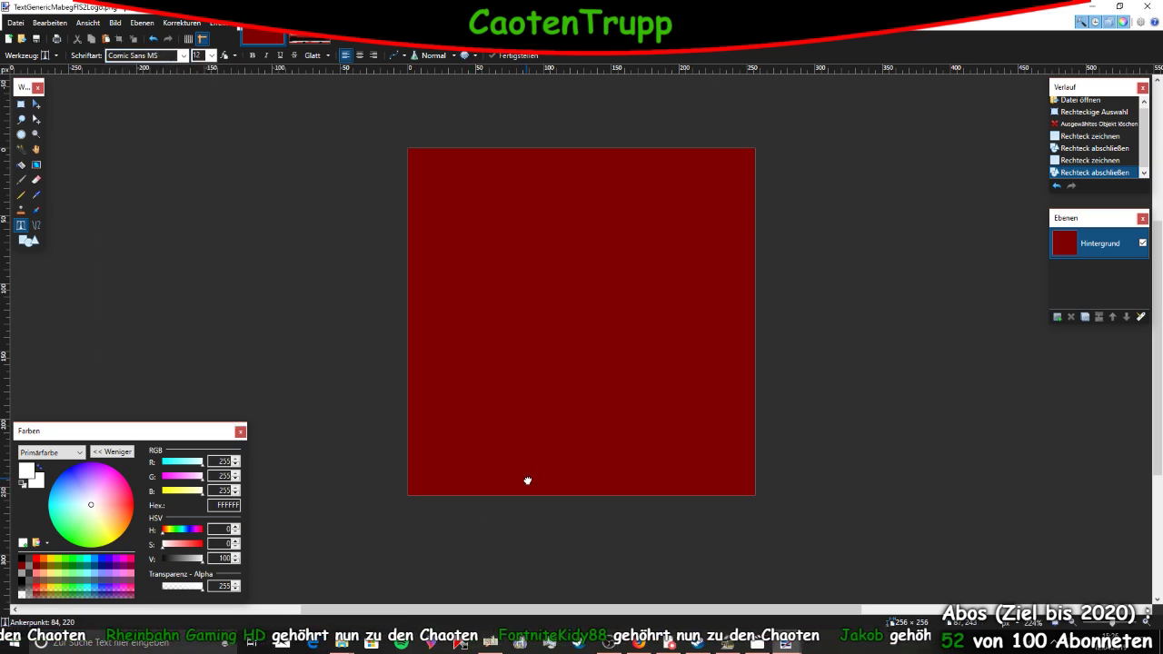
type("swLG")
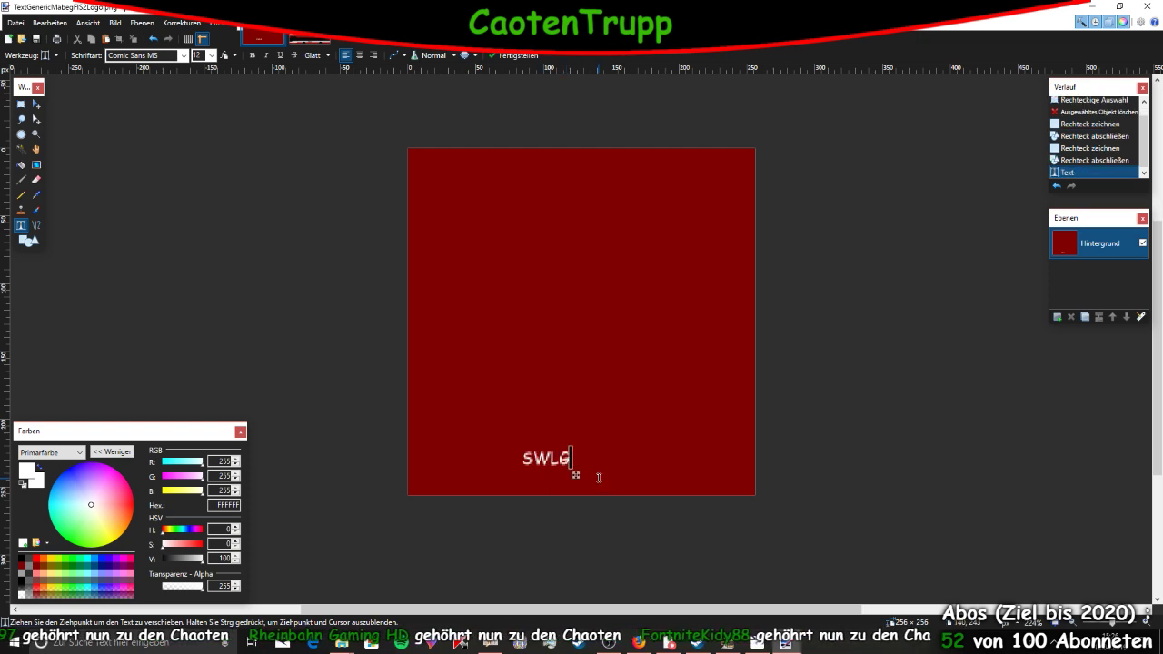
left_click_drag(580, 479, 609, 475)
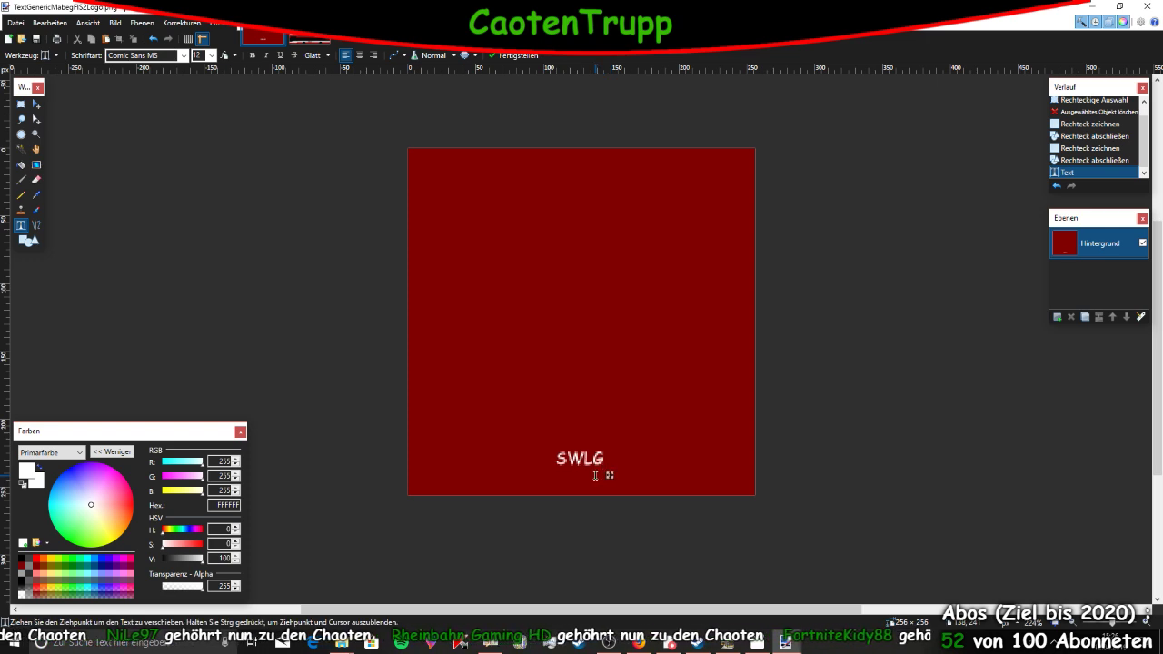
Make the SWLG text bold and italic at font size 20 and re-centre it near the lower edge of the texture
left_click(253, 56)
left_click(265, 57)
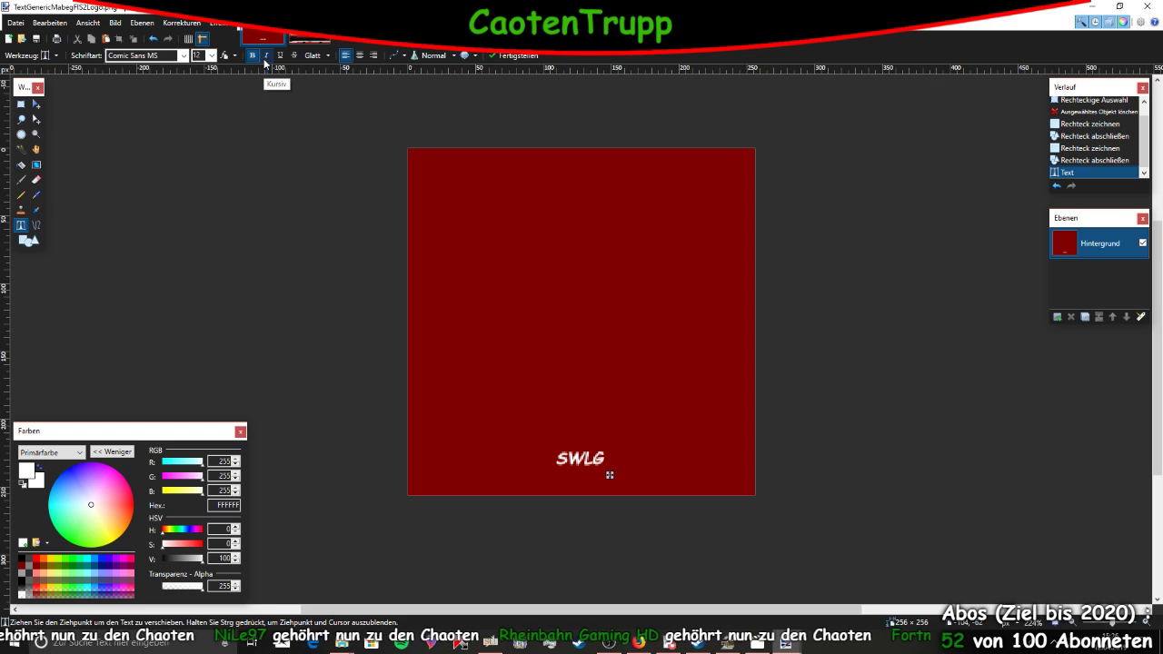
left_click(212, 55)
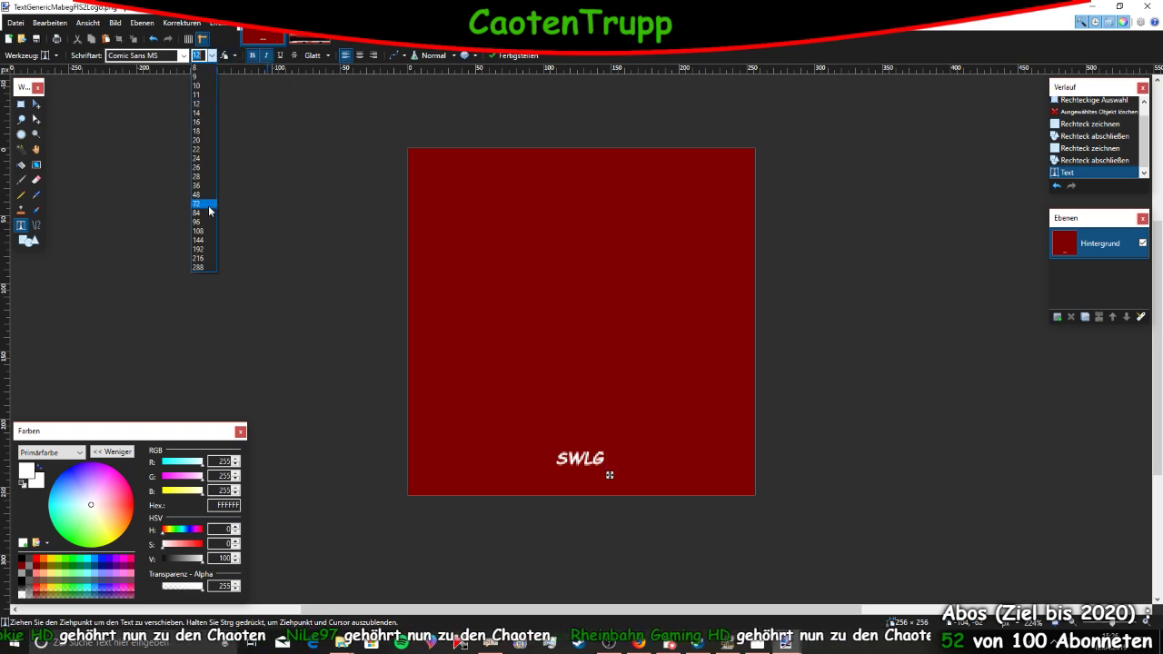
left_click(202, 141)
left_click_drag(641, 473, 630, 480)
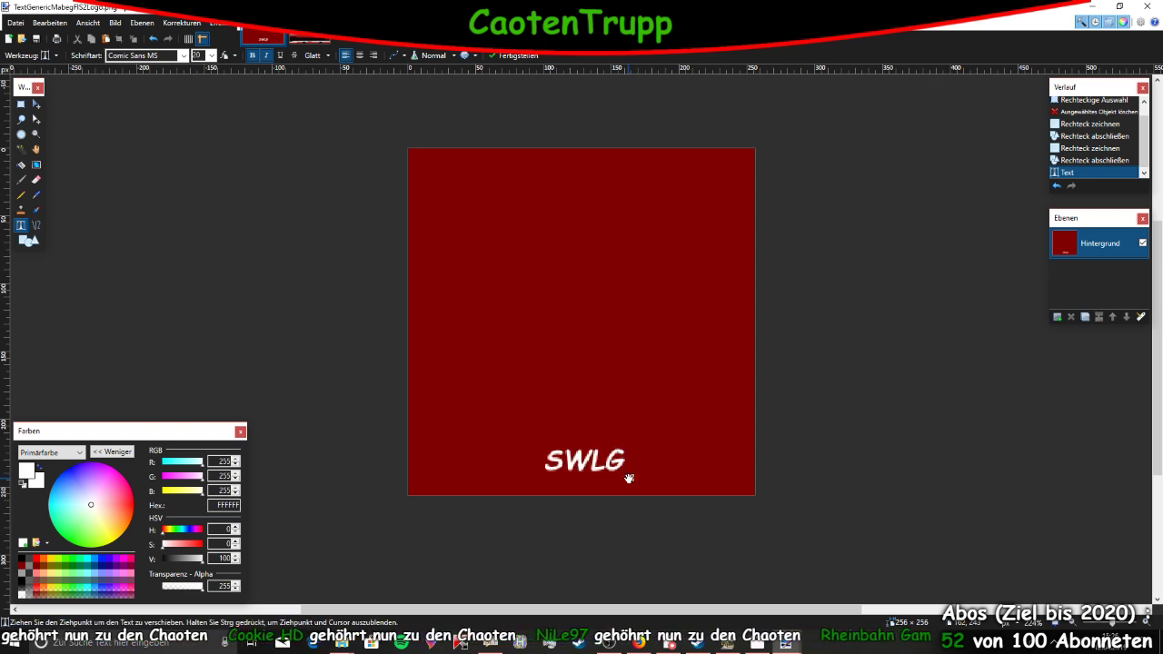
Extend the text to =SWLG= and move it slightly up and to the left, with antialiasing enabled
scroll(628, 479, "up", 1)
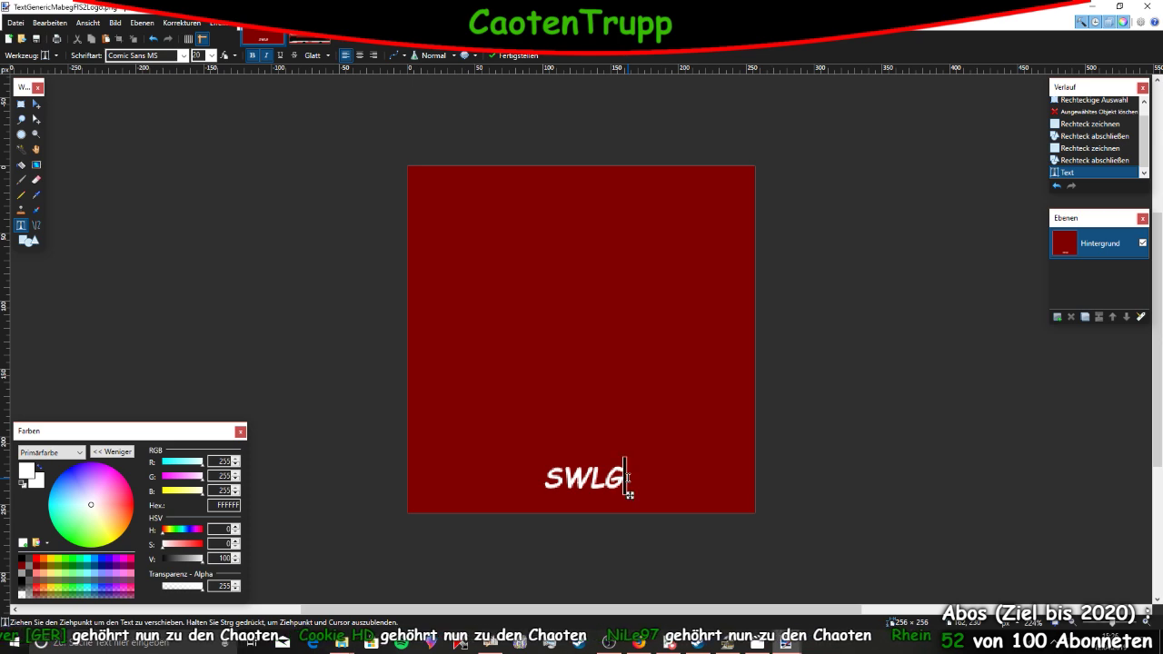
type("=")
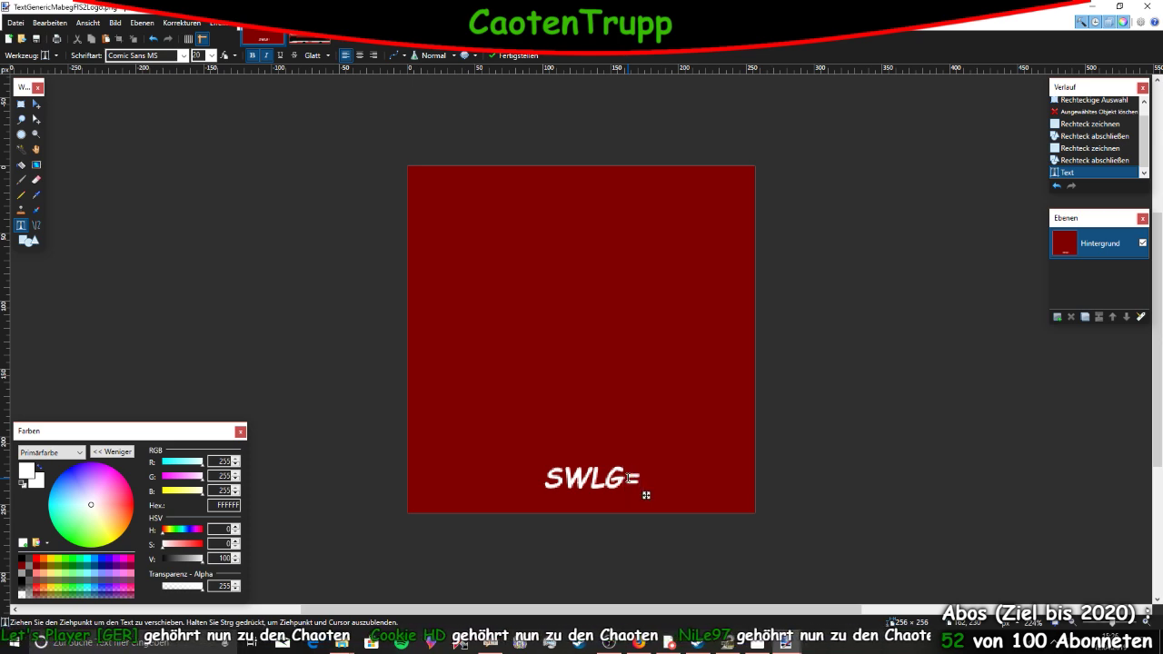
key("Home")
type("=")
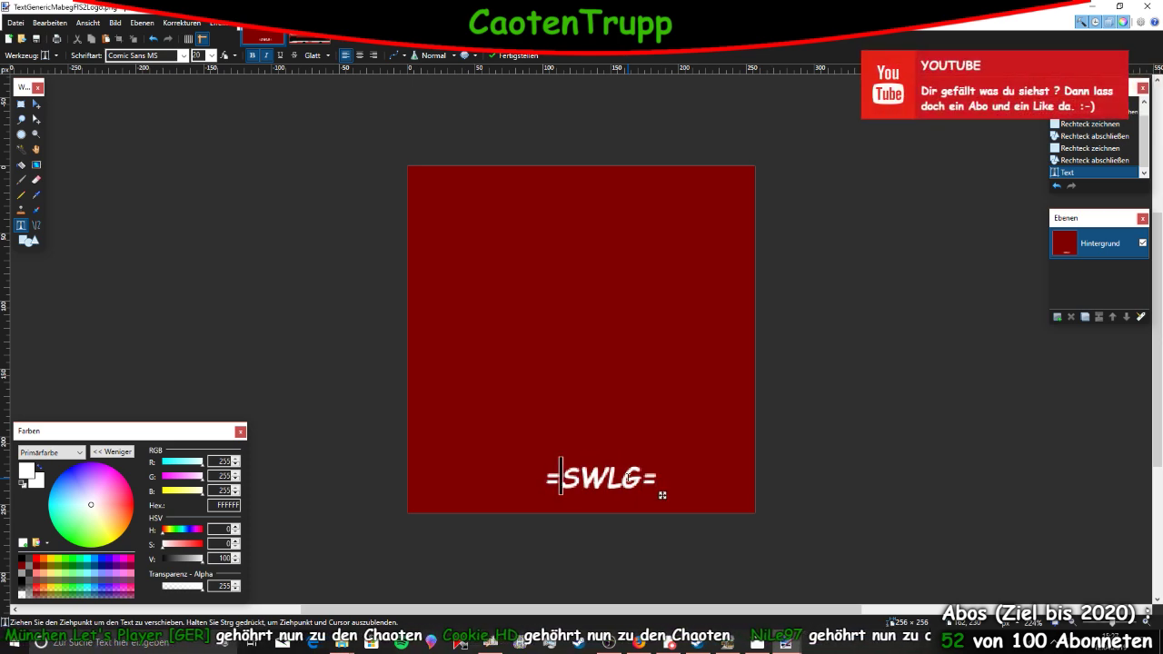
mouse_move(656, 497)
left_mouse_down()
mouse_move(642, 479)
mouse_move(651, 491)
left_mouse_up()
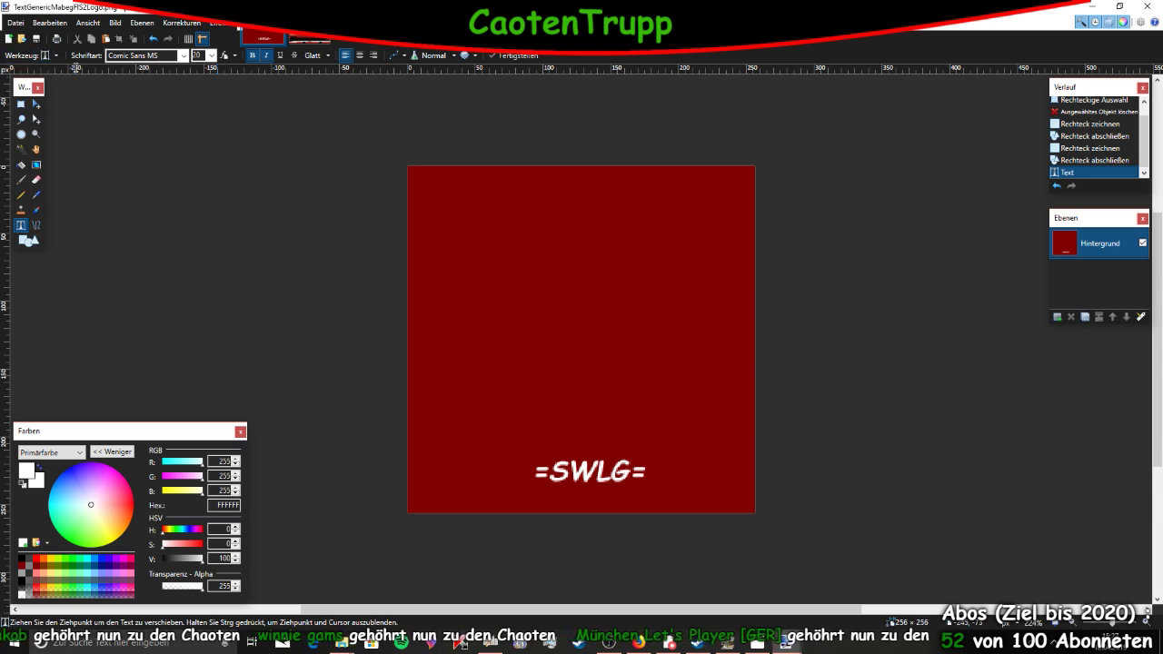
left_click(402, 55)
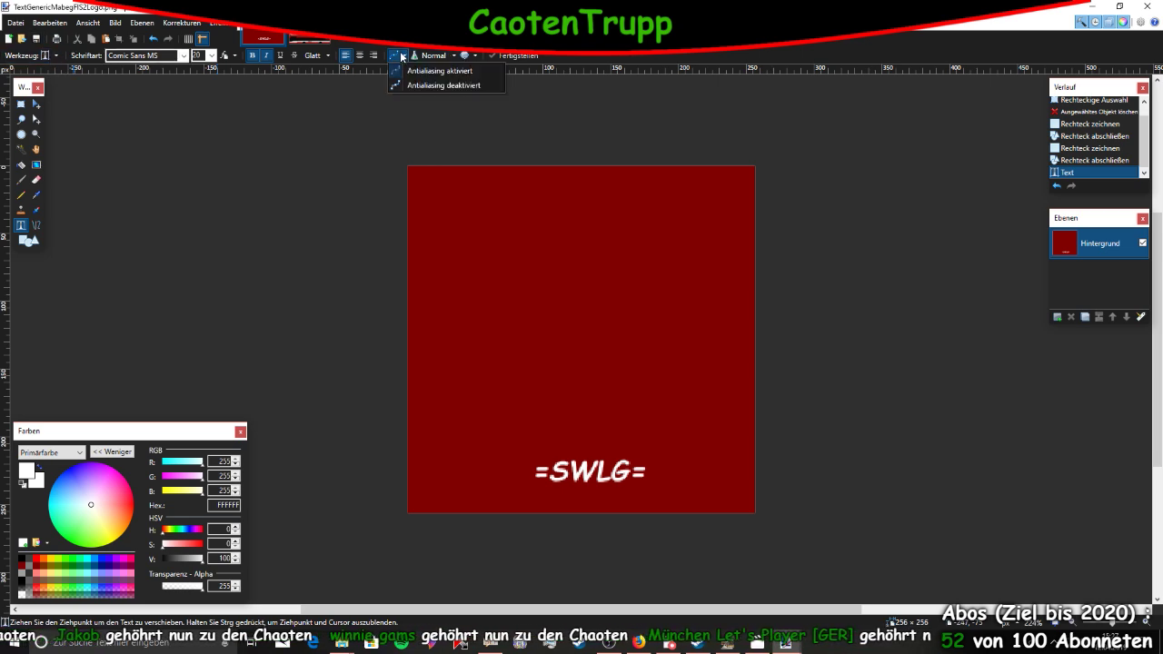
left_click(465, 72)
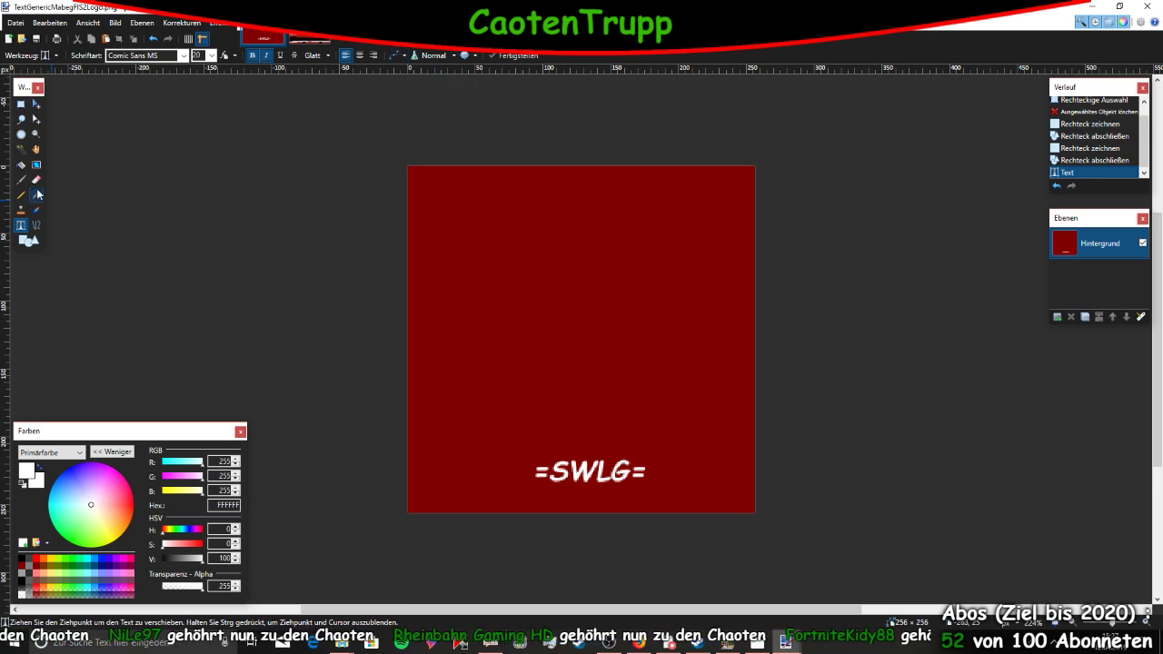
Draw a white curve 2 px wide and about 125 px long, bending around the left end and underneath =SWLG=
left_click(36, 224)
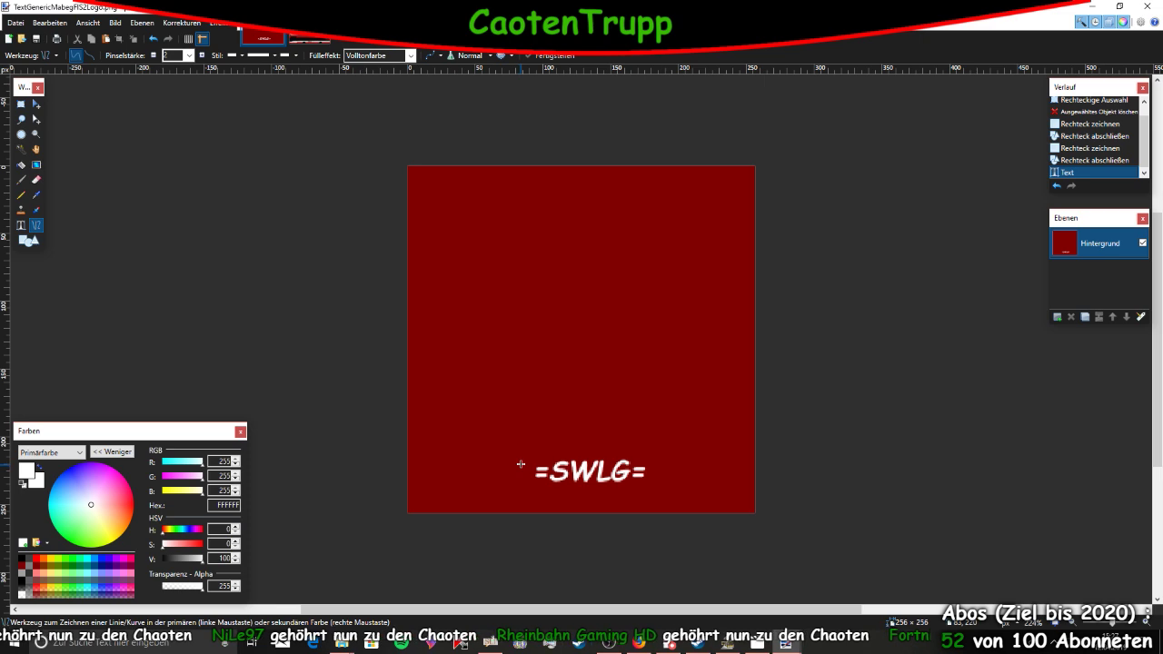
left_click_drag(536, 454, 522, 482)
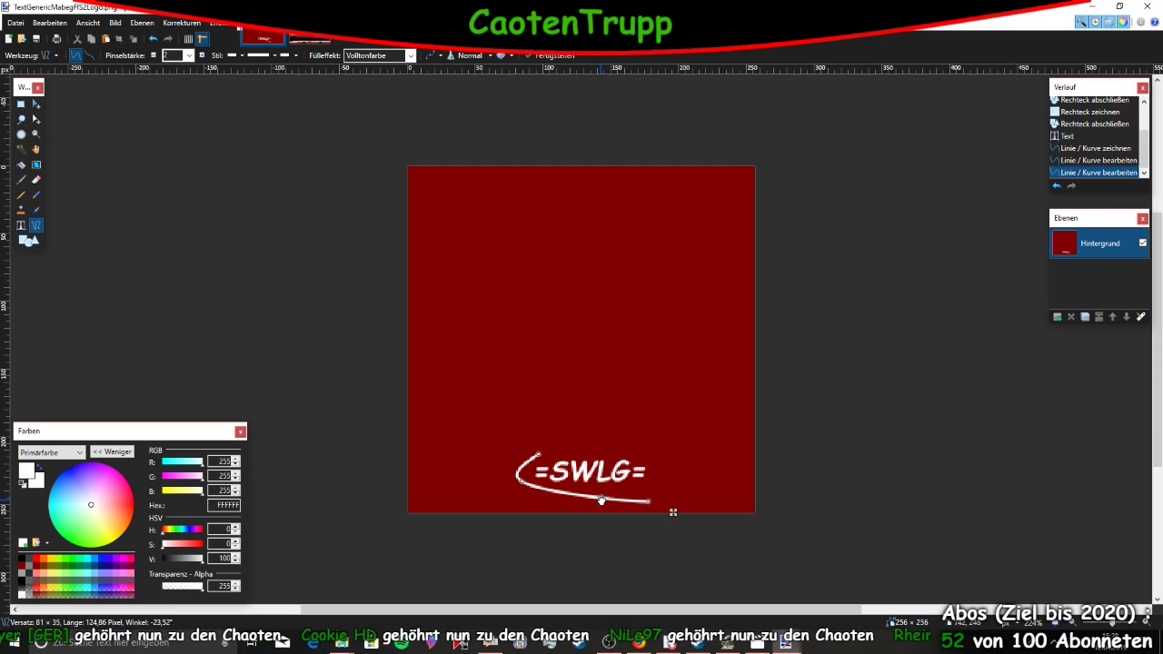
left_click(601, 500)
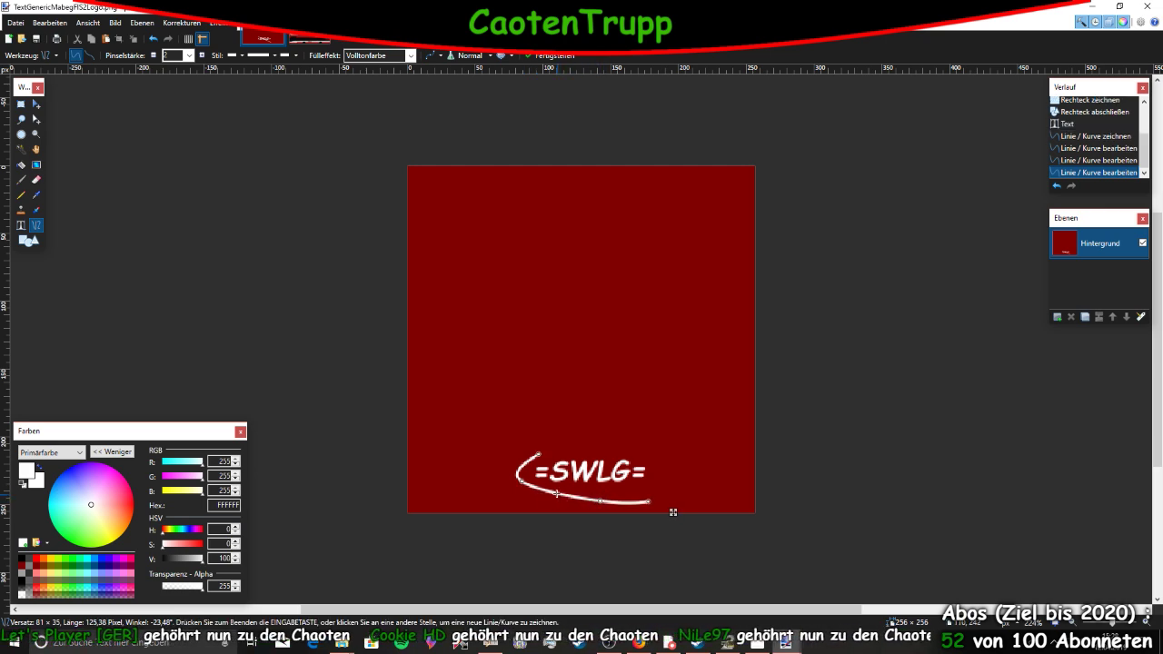
left_click(553, 496)
left_click(554, 496)
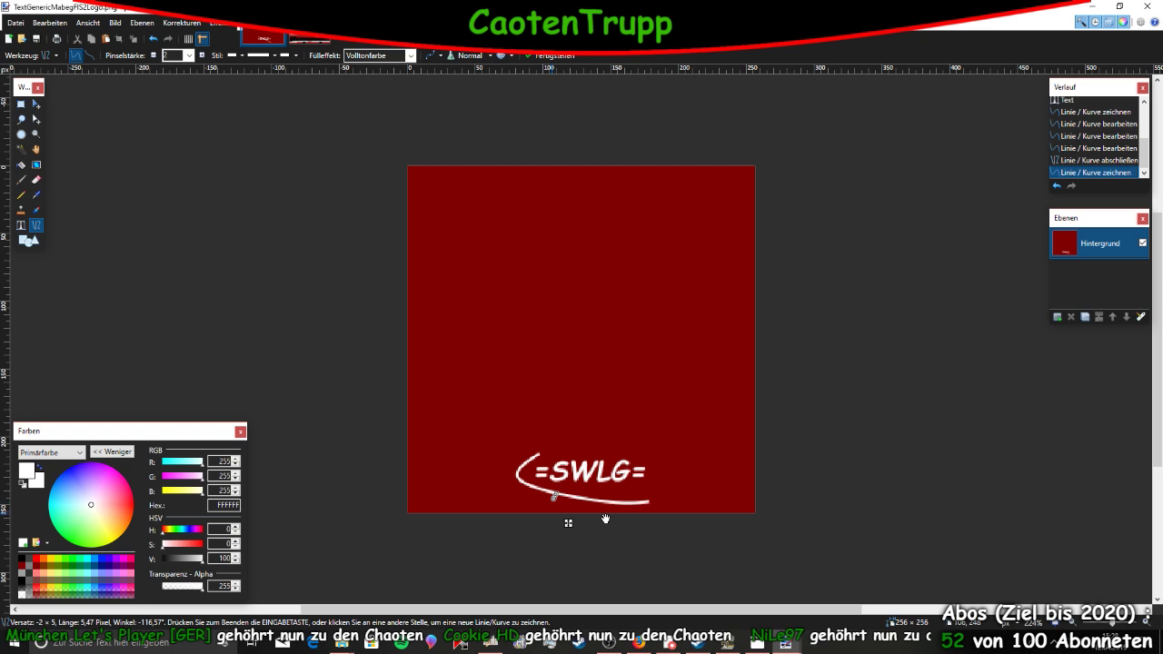
left_click(1058, 187)
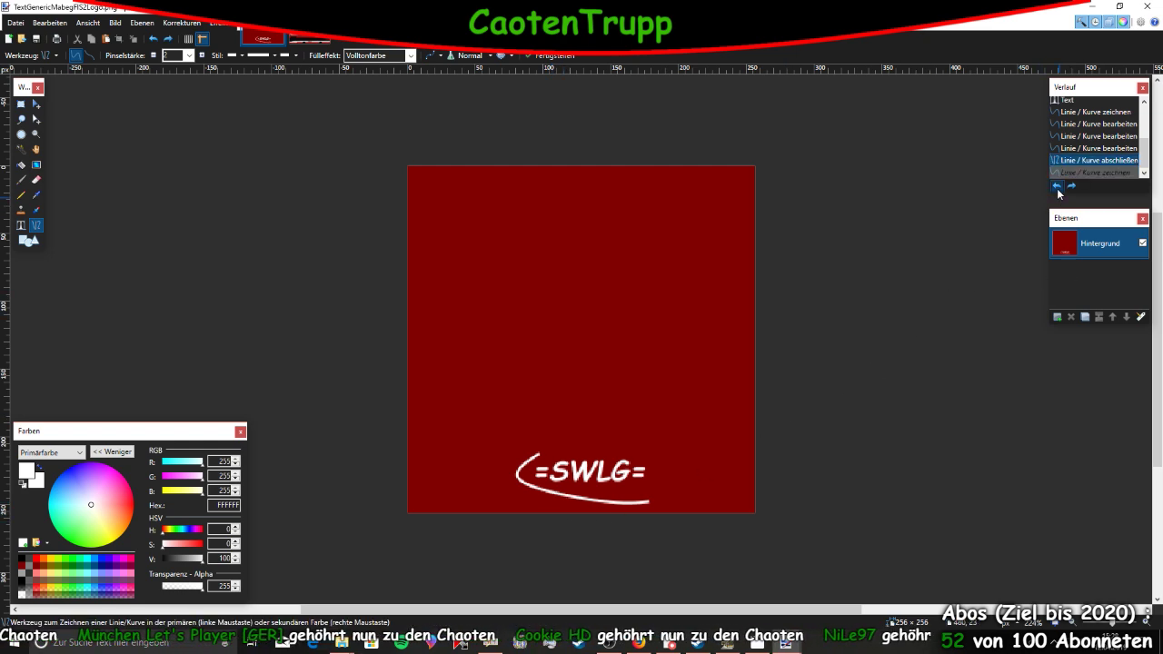
left_click(1058, 187)
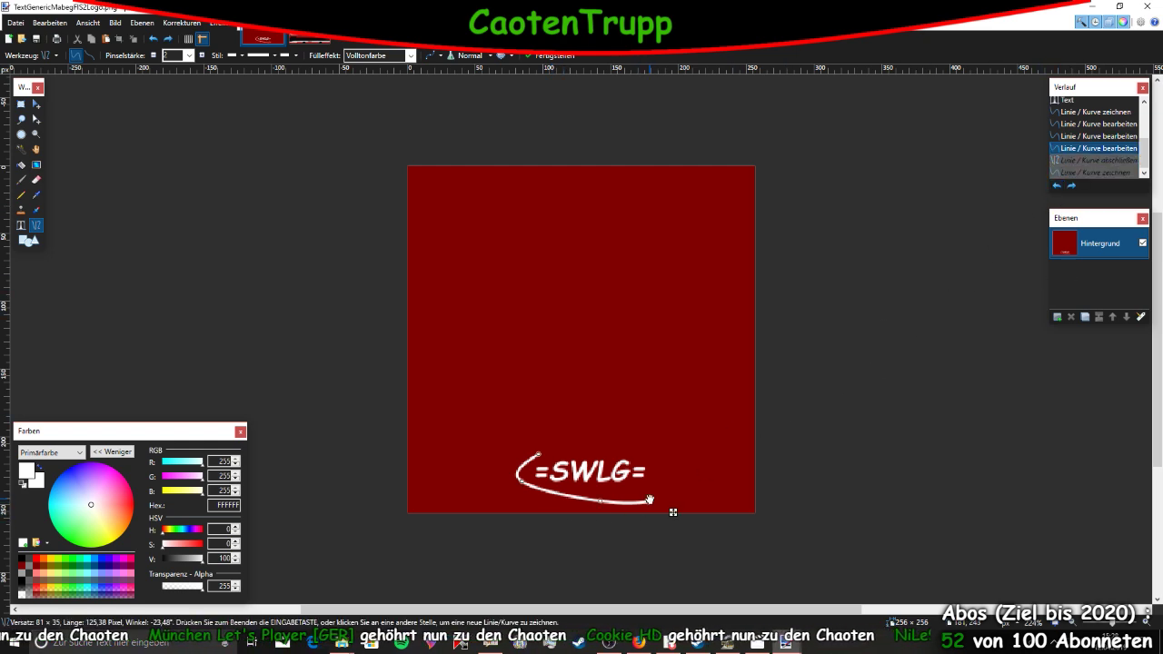
Reshape the curve around the left end and underside of =SWLG= to a length of about 131 px
mouse_move(649, 503)
left_mouse_down()
mouse_move(740, 397)
mouse_move(659, 499)
left_mouse_up()
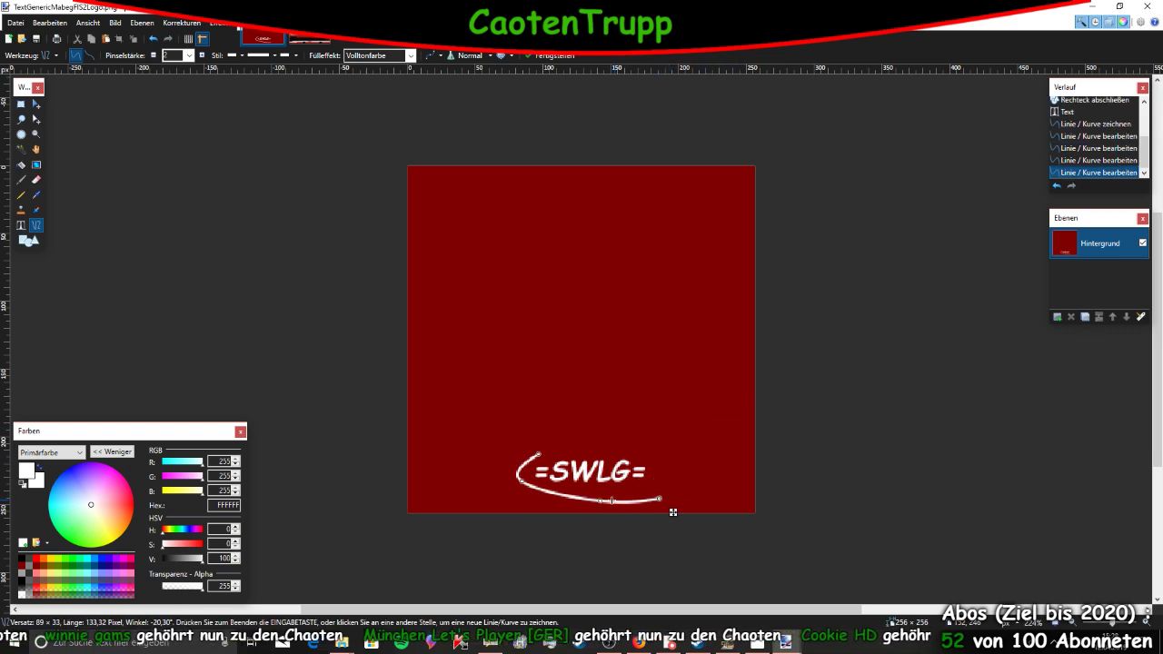
left_click_drag(521, 485, 519, 486)
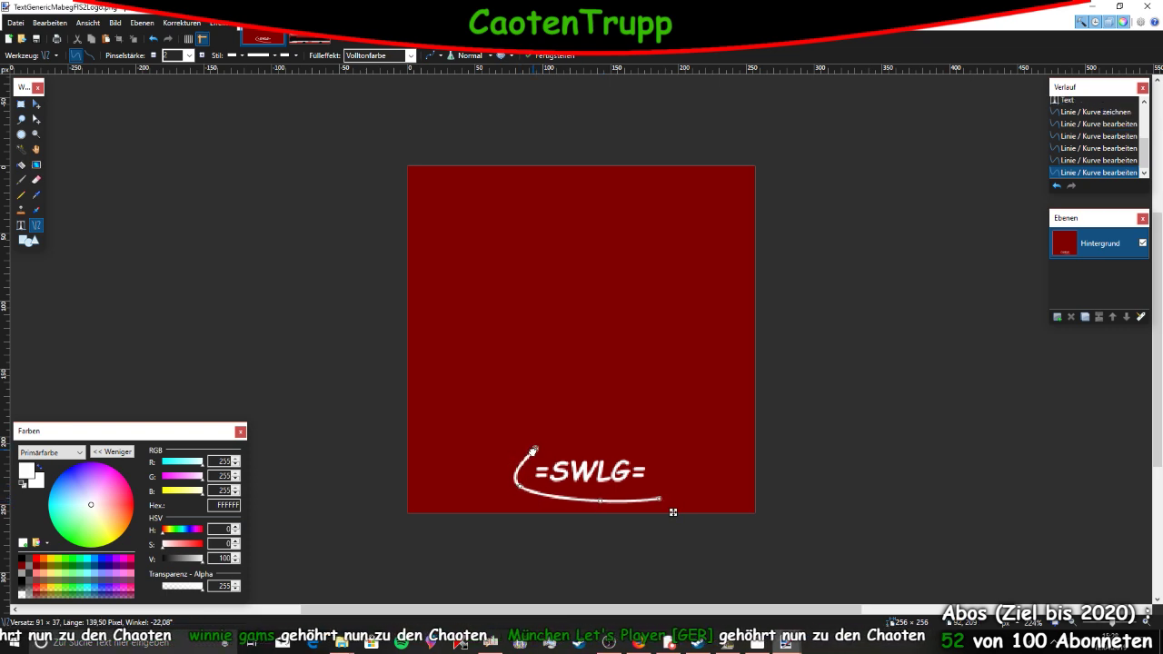
left_click_drag(537, 455, 528, 487)
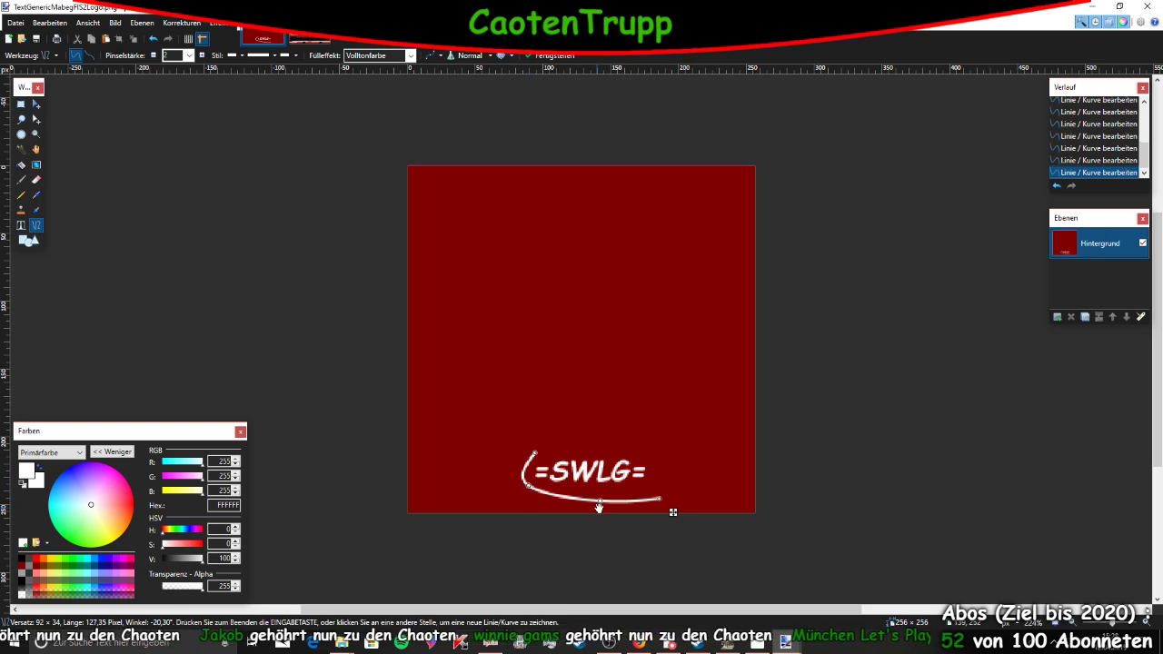
left_click_drag(599, 507, 663, 490)
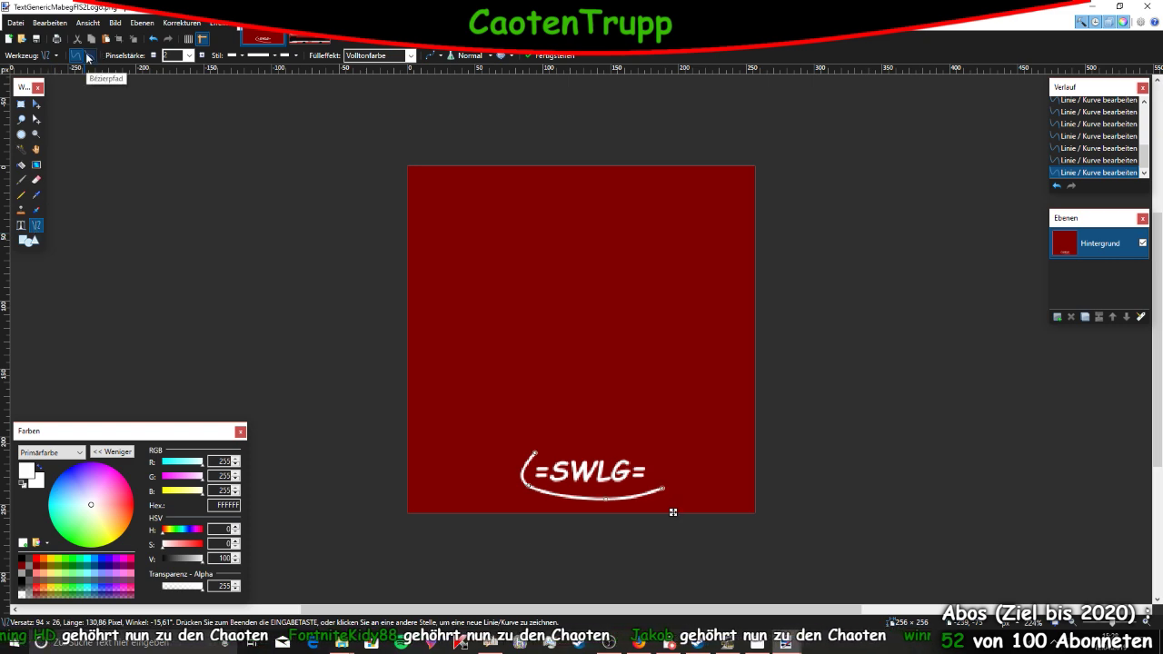
Set the curve's blend mode to Additiv and toggle antialiasing off and back on
left_click(37, 56)
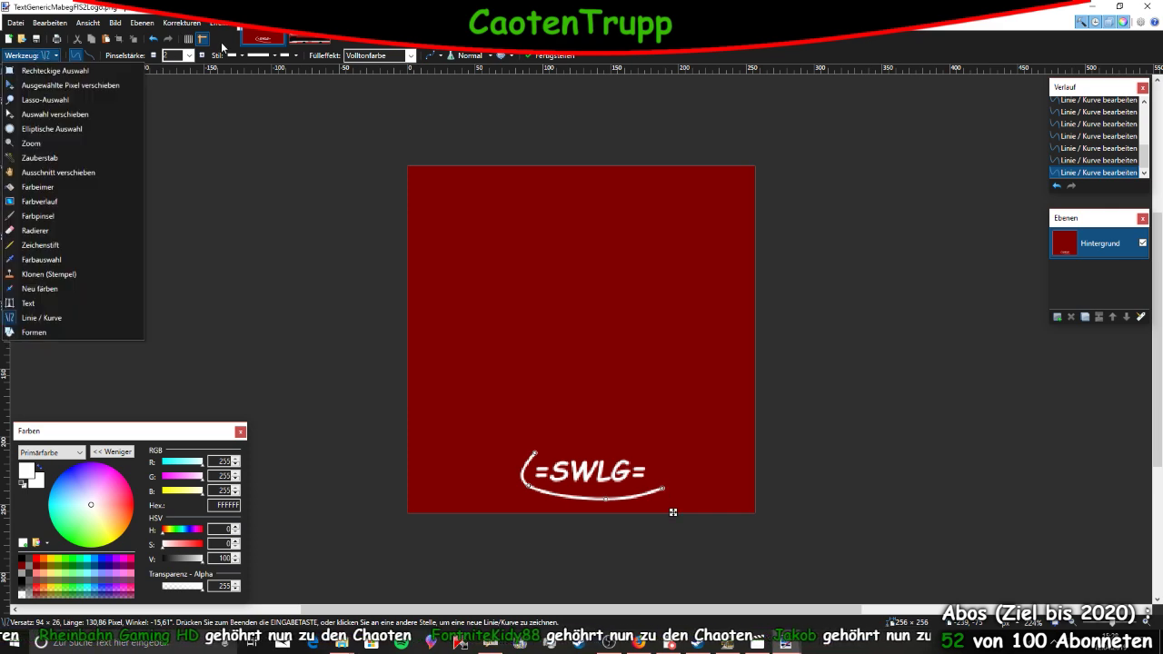
left_click(485, 242)
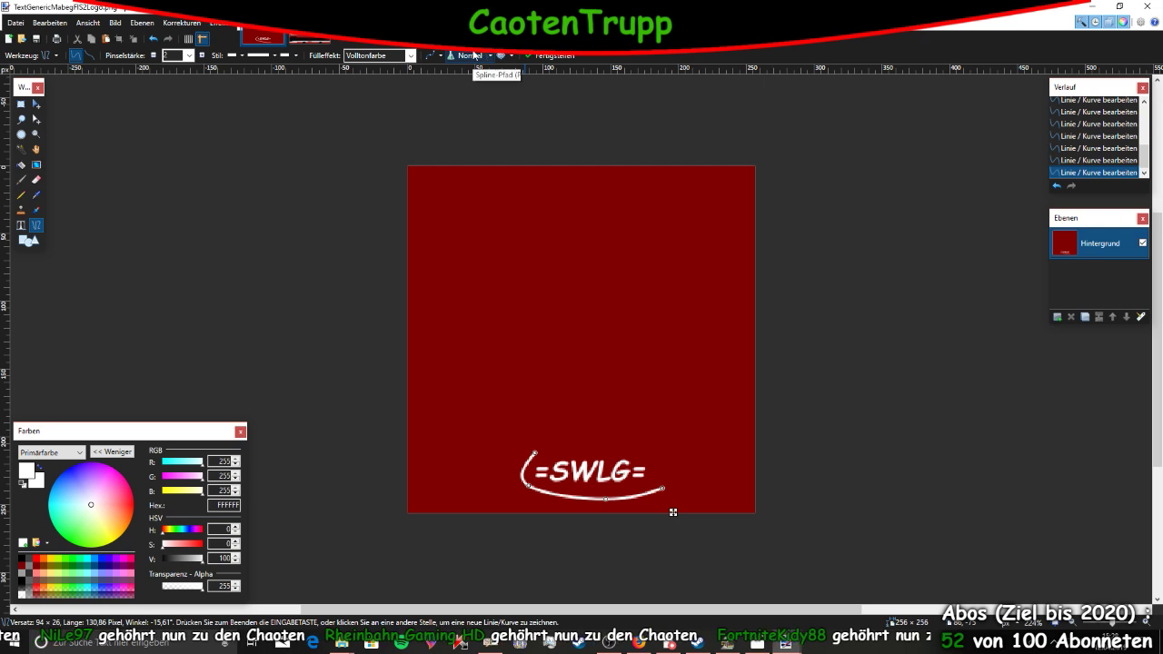
scroll(473, 55, "down", 2)
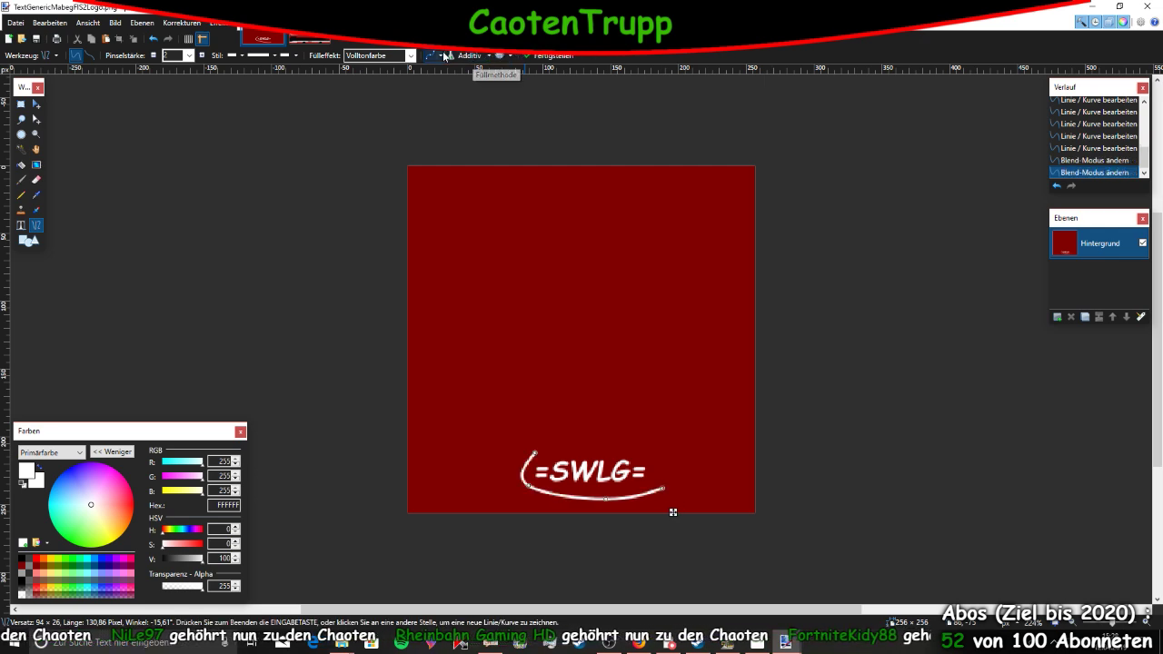
scroll(432, 57, "up", 1)
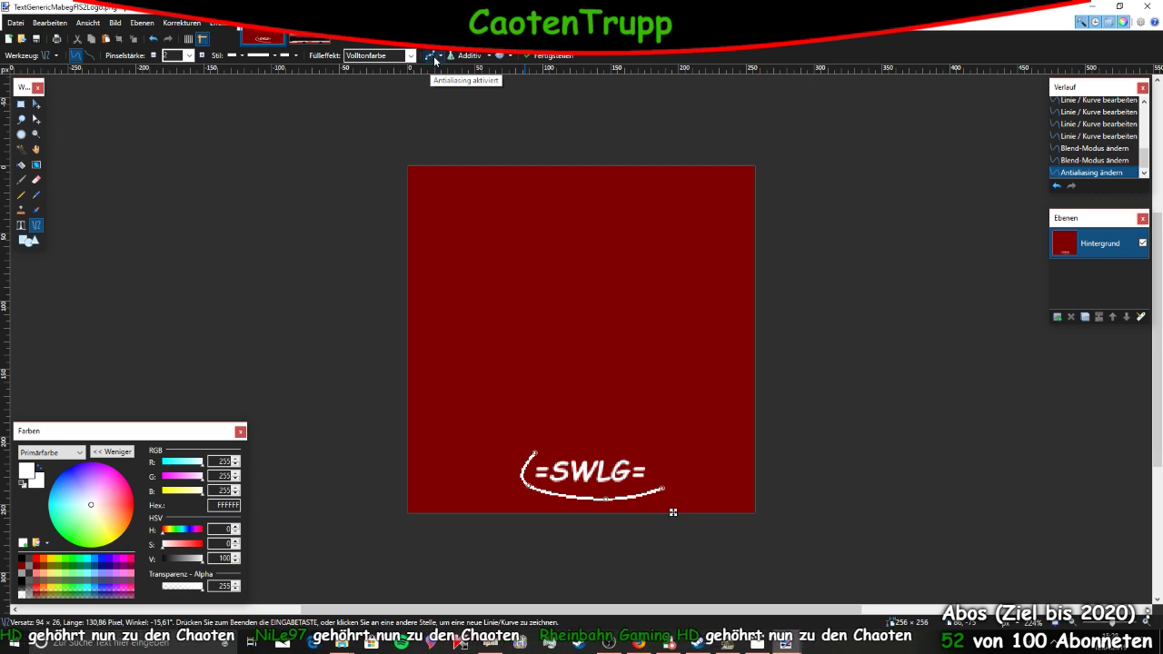
scroll(434, 58, "down", 1)
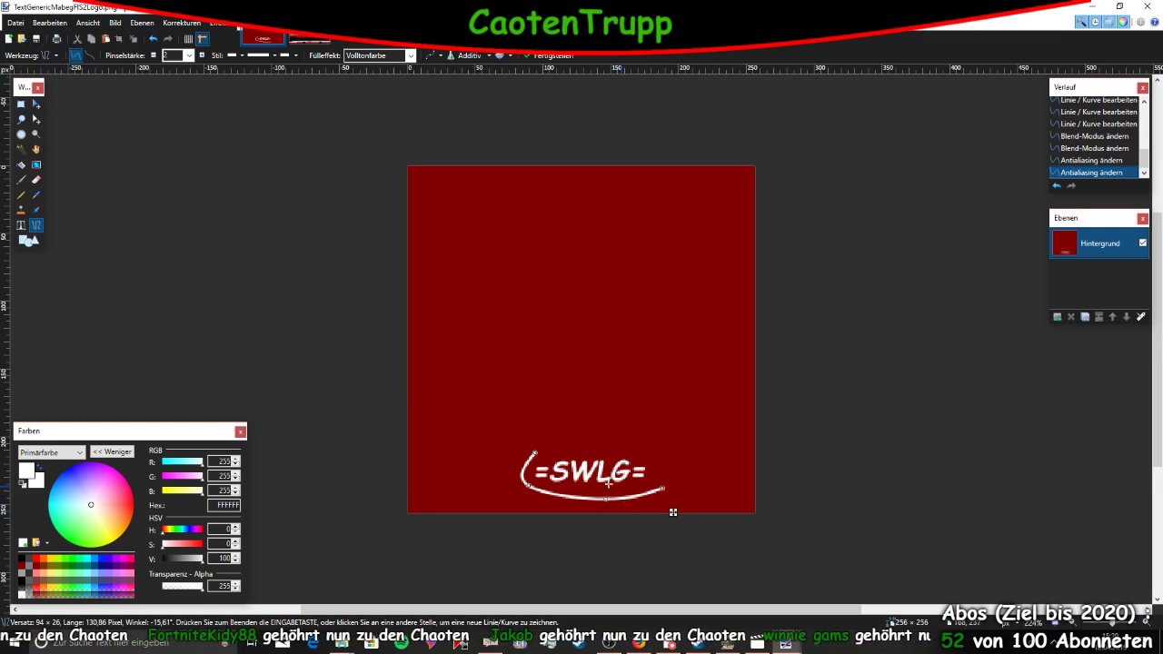
Fine-tune the curve's four control points so it swings wider around =SWLG=, about 136 px long
key("ctrl+plus")
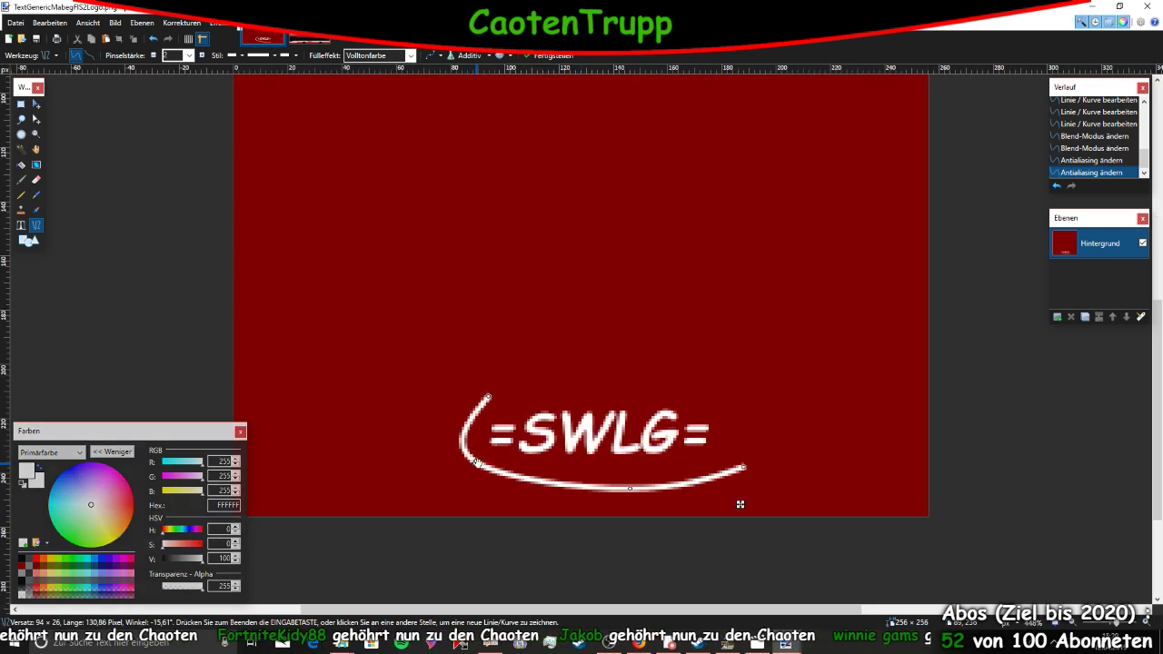
left_click_drag(475, 460, 467, 463)
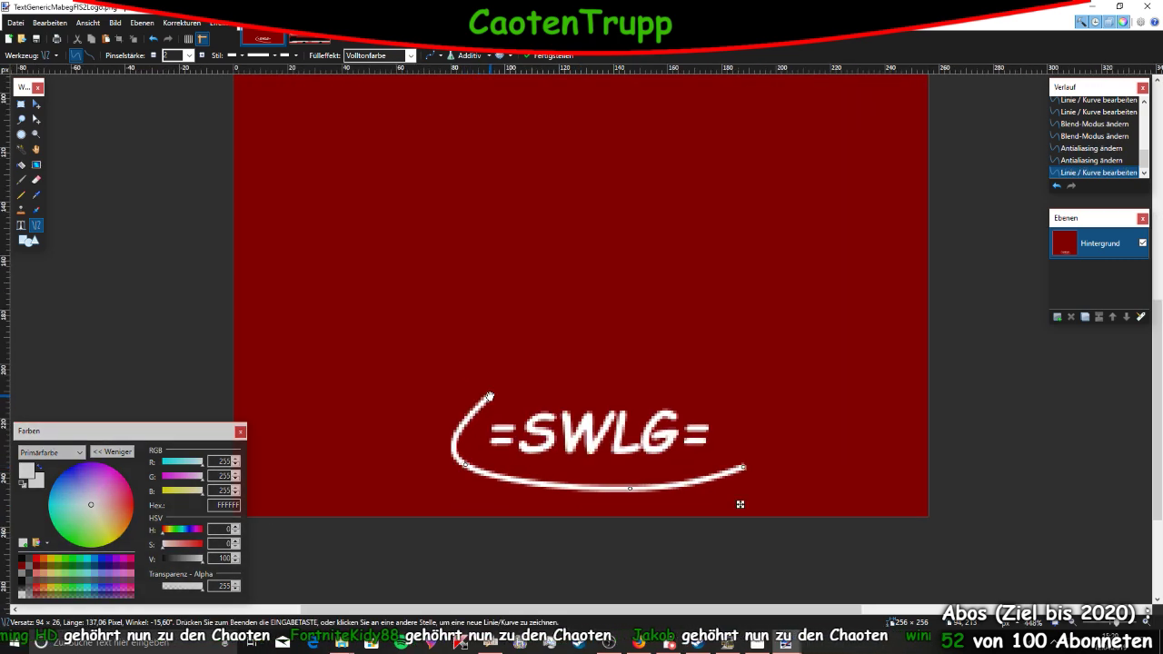
left_click_drag(488, 397, 485, 402)
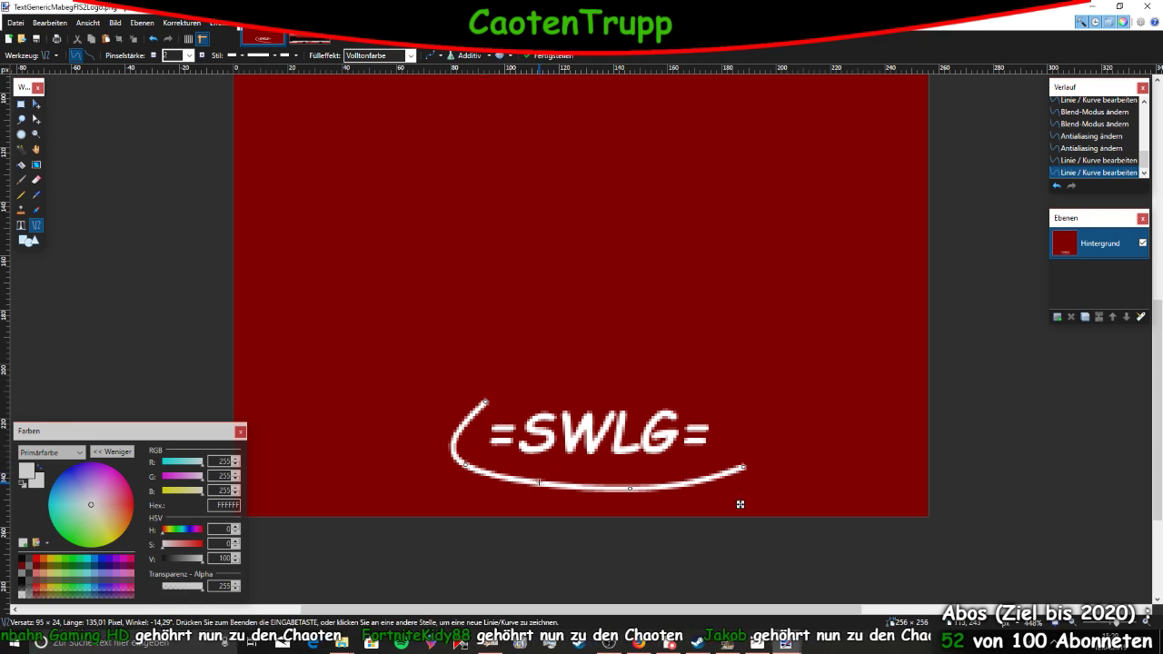
left_click_drag(633, 489, 630, 492)
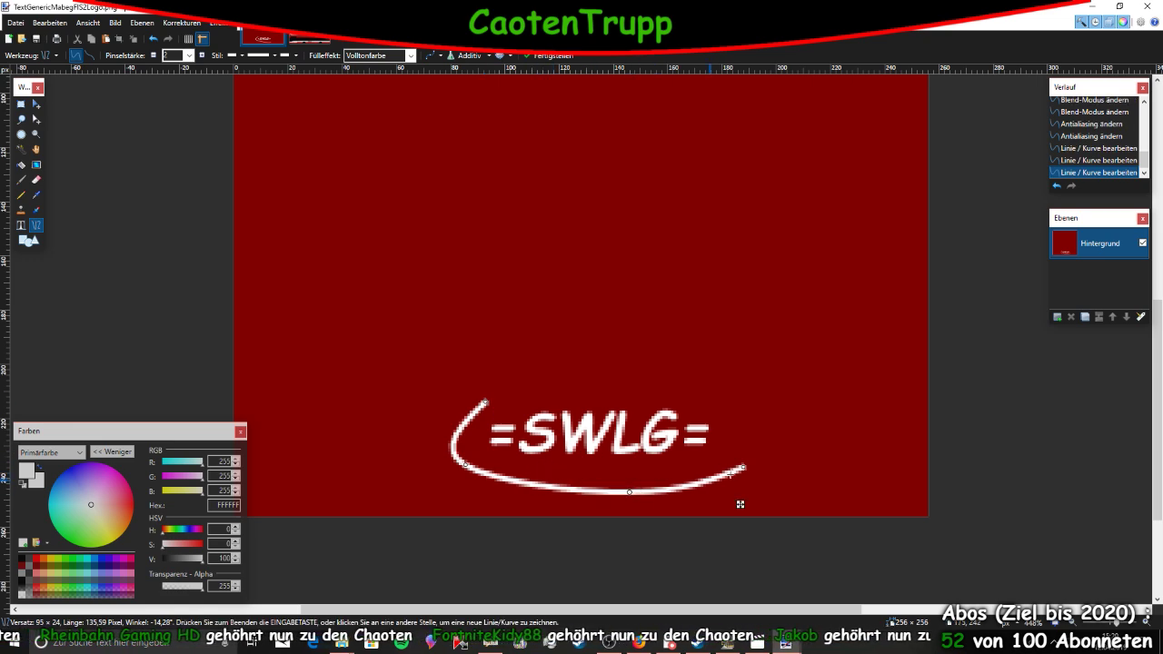
left_click_drag(743, 469, 744, 467)
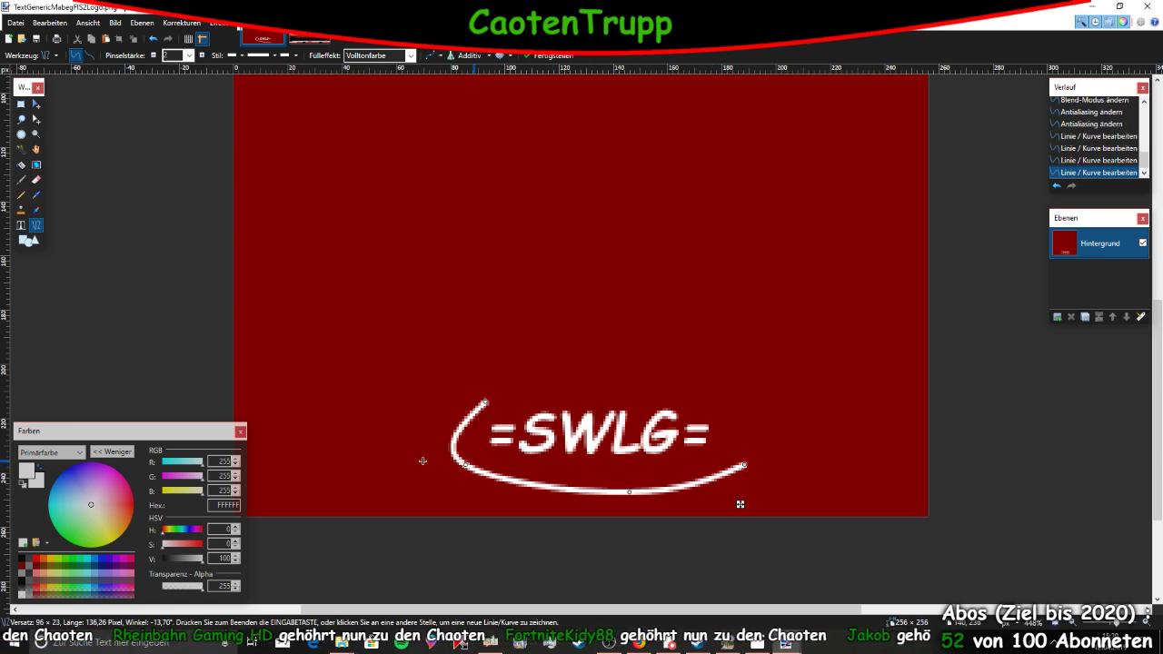
left_click(22, 196)
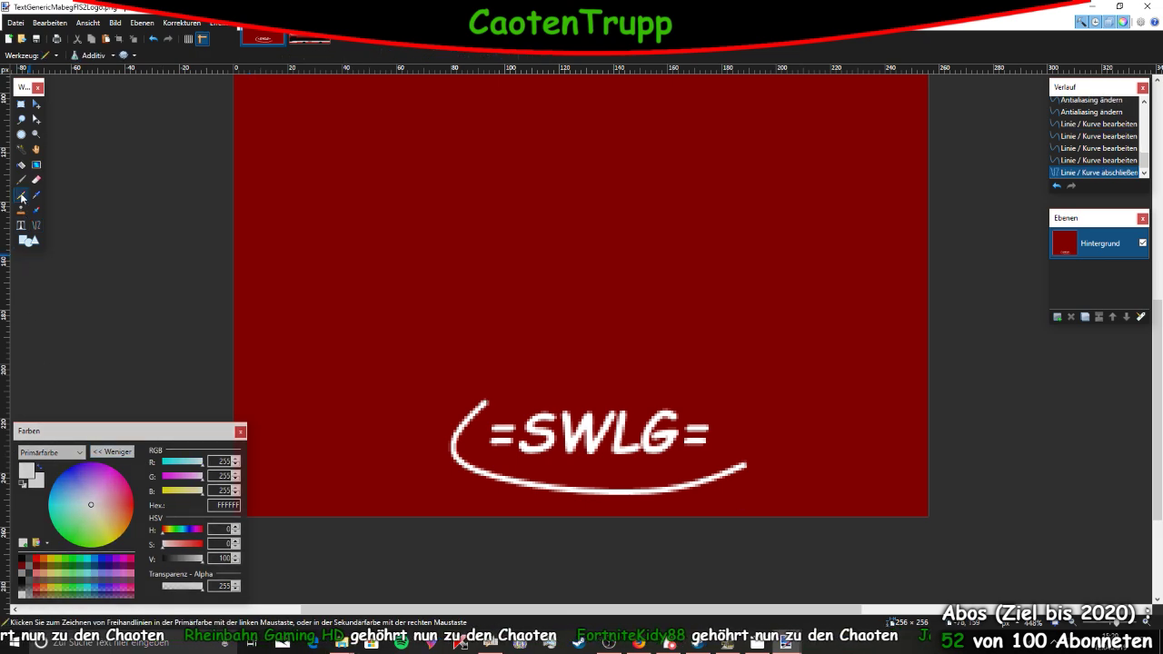
left_click_drag(273, 314, 333, 328)
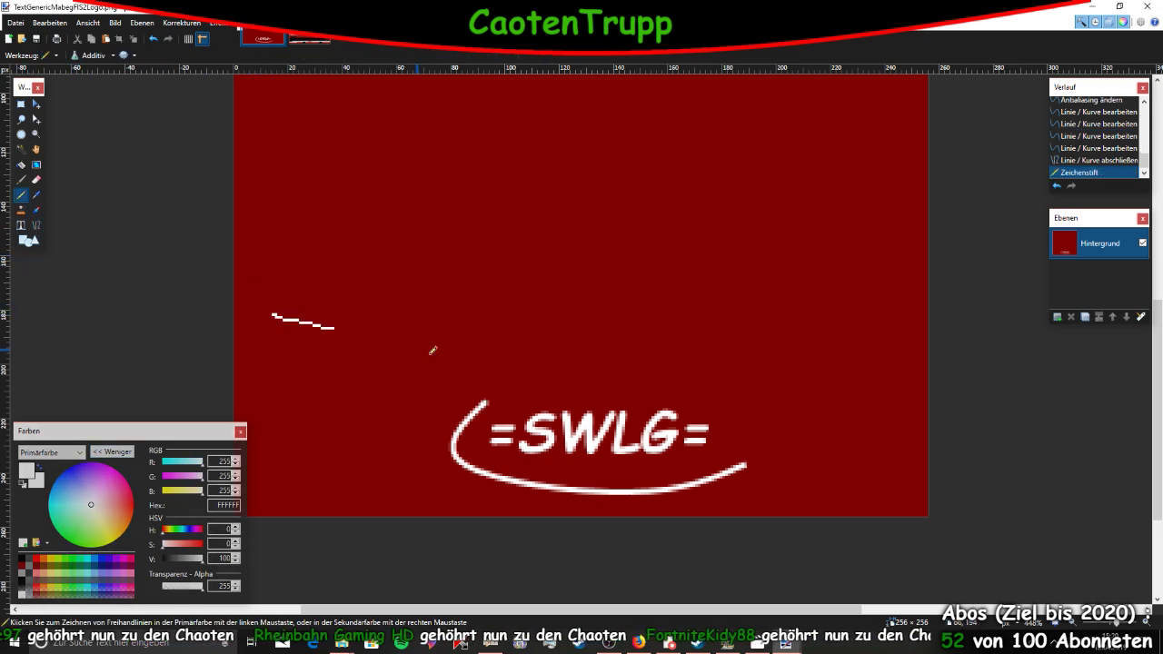
left_click(1056, 186)
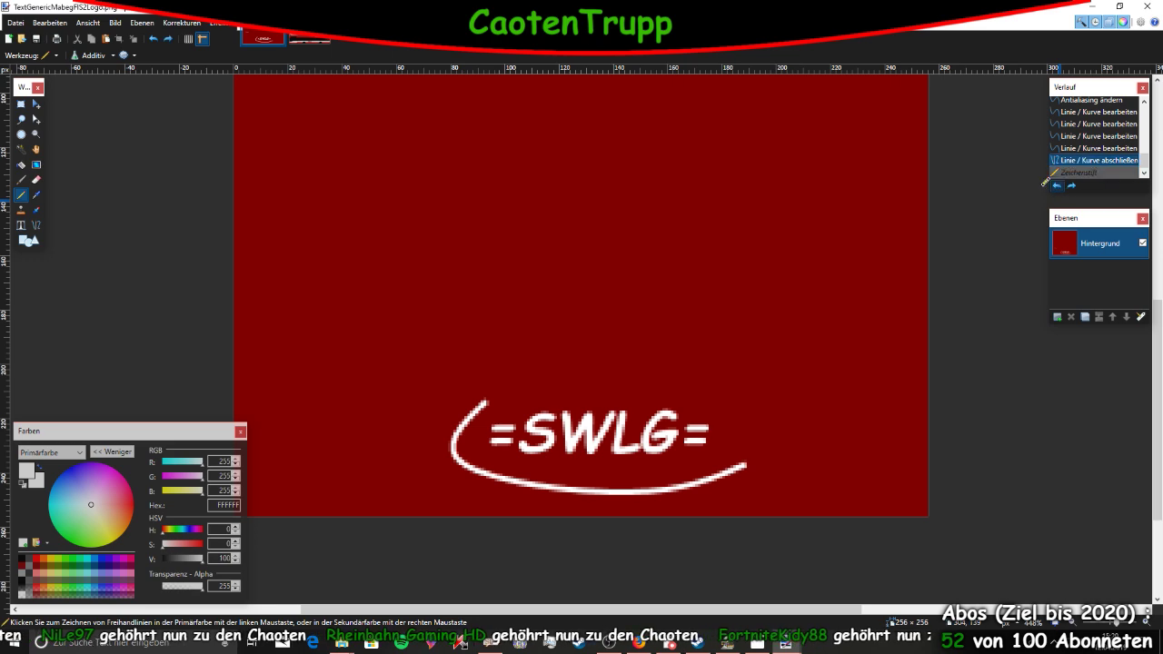
Draw two short white lines, about 13 px and 12 px long, as an arrowhead on the curve's right end
left_click(36, 224)
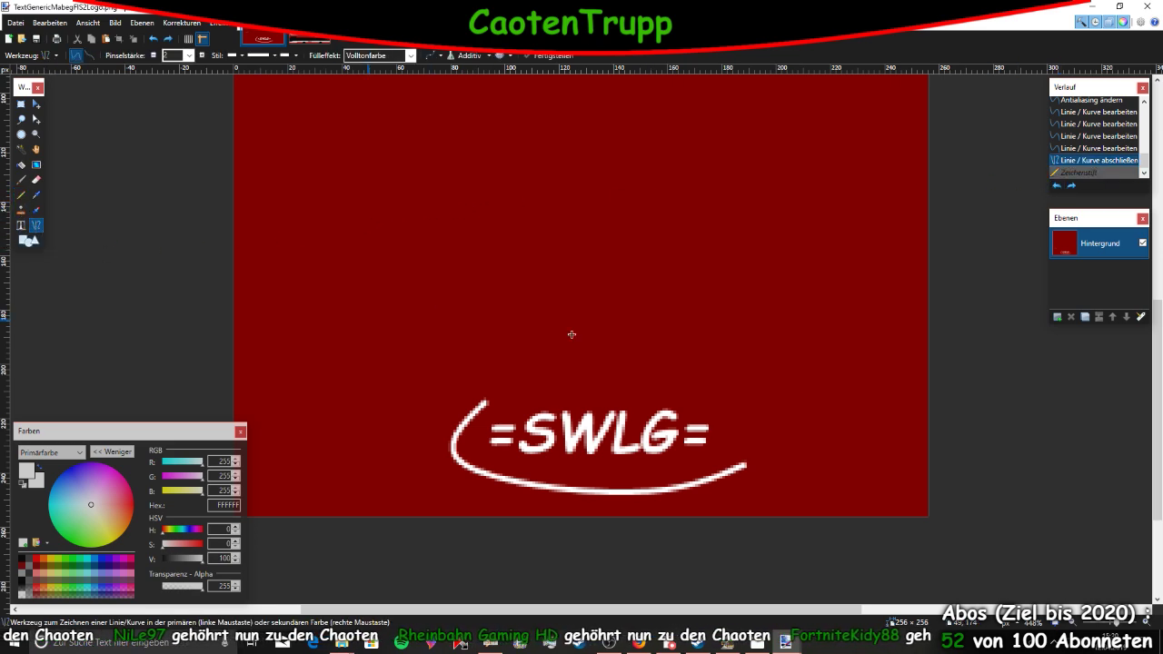
mouse_move(713, 458)
left_mouse_down()
mouse_move(750, 467)
mouse_move(730, 498)
mouse_move(734, 489)
left_mouse_up()
key("Return")
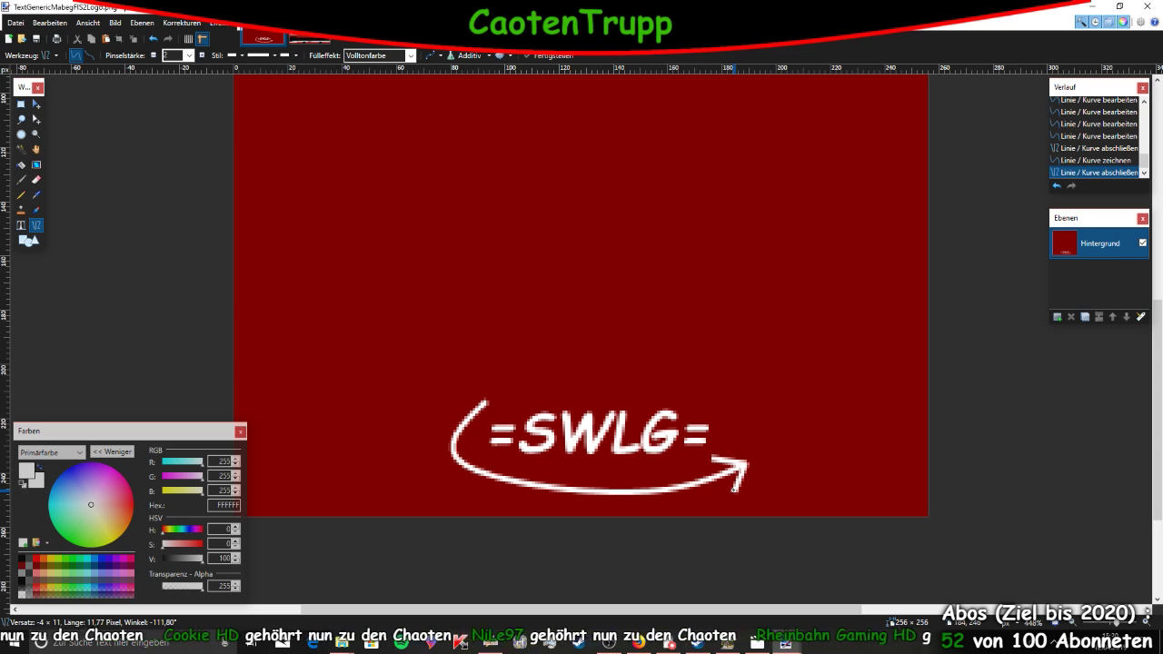
left_click_drag(734, 490, 734, 491)
key("Return")
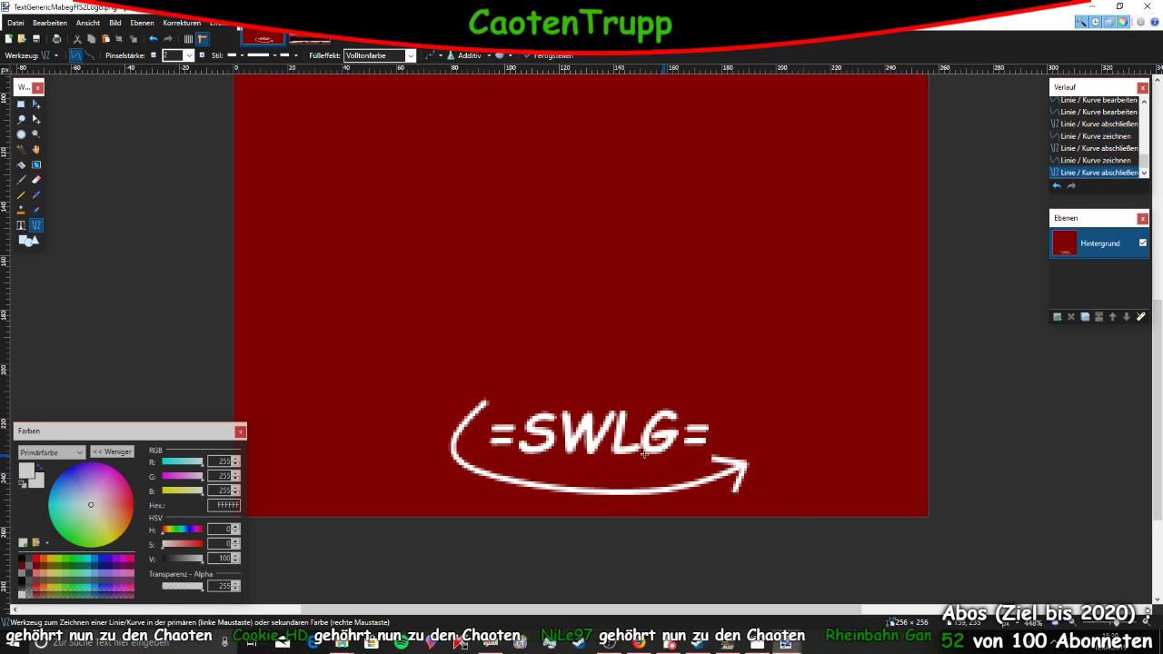
Undo both arrowhead lines at the curve's right end
scroll(644, 453, "down", 4, "ctrl")
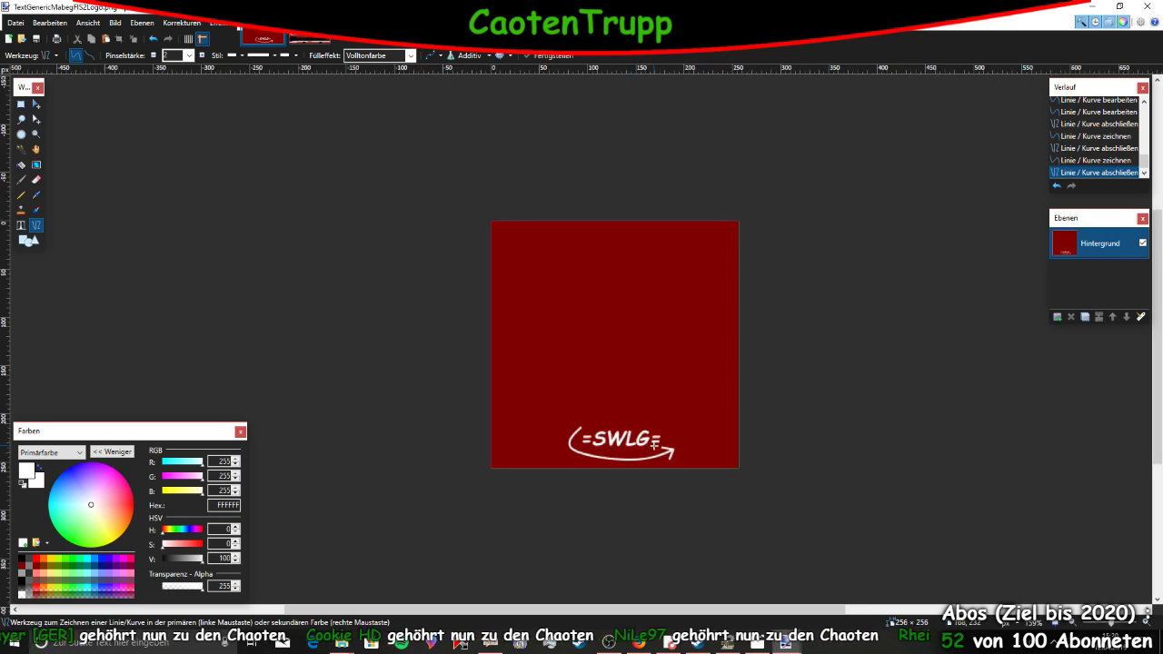
scroll(584, 461, "up", 3, "ctrl")
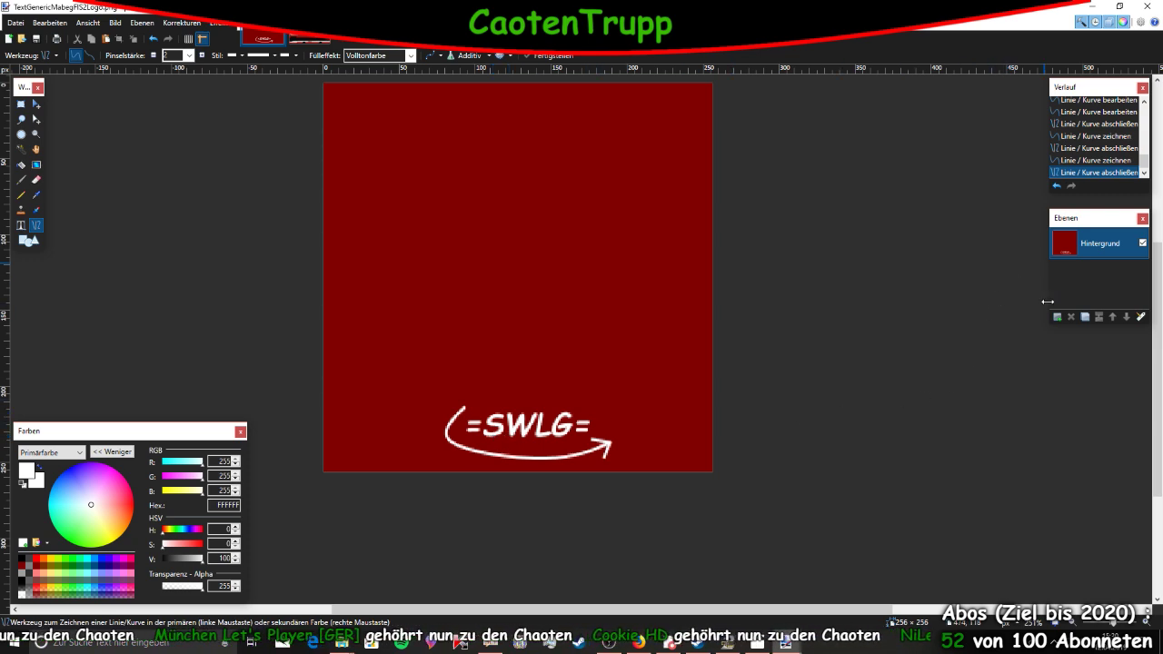
left_click(1057, 186)
left_click(1057, 185)
left_click(1057, 186)
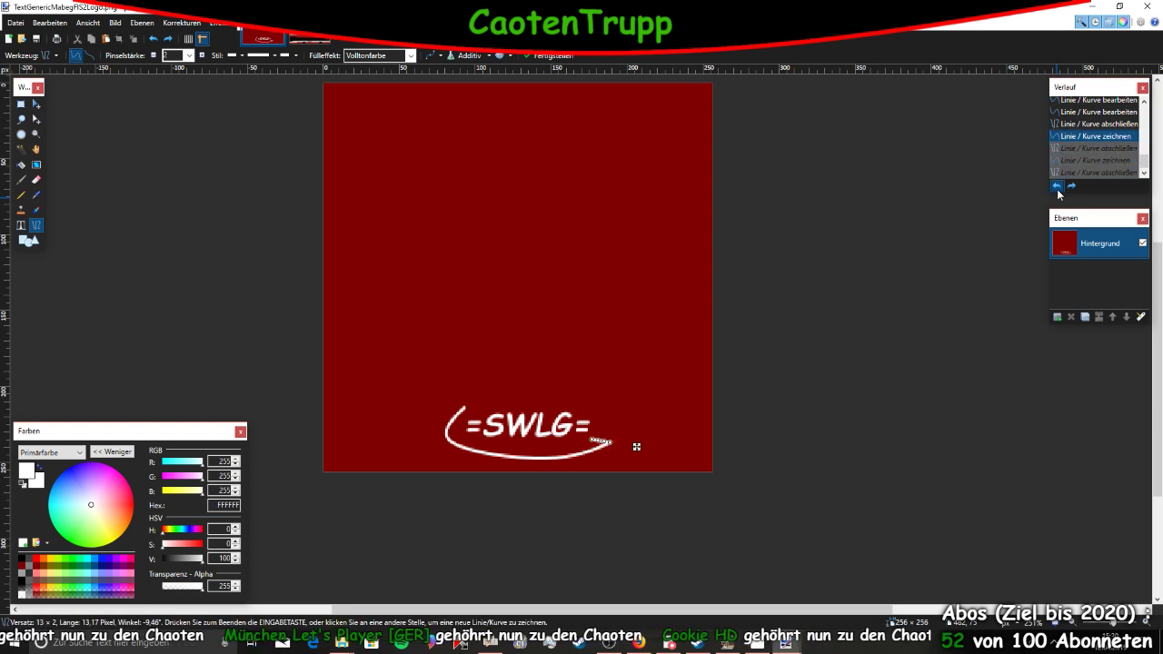
left_click(1057, 186)
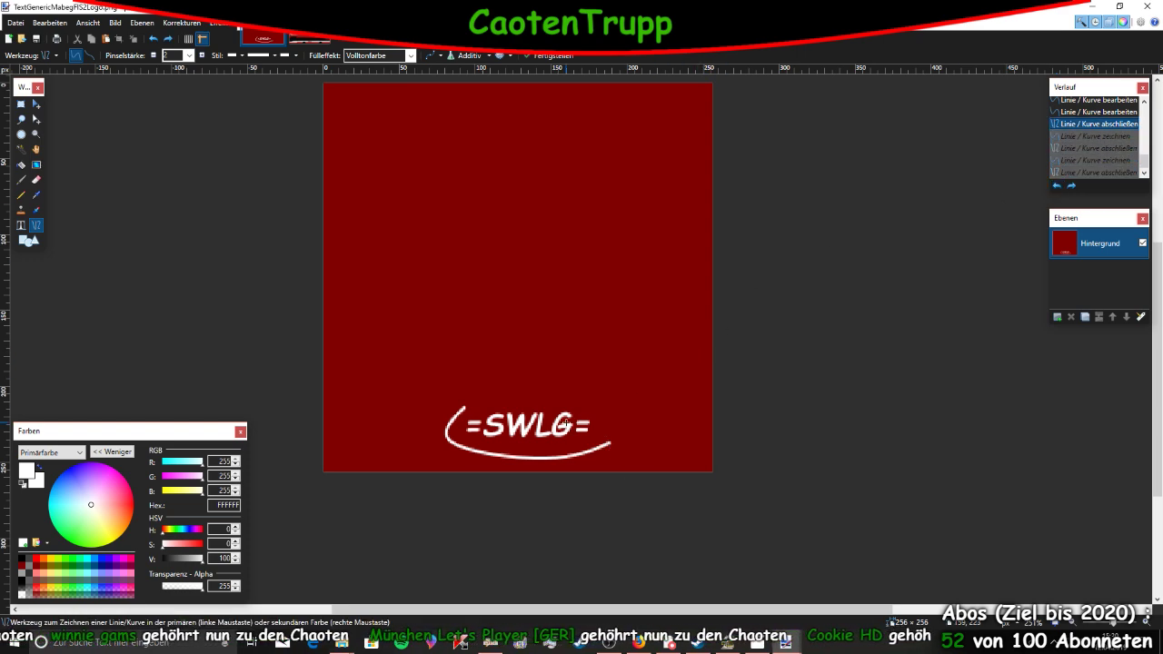
Undo the whole curve with all its edits, back to the plain =SWLG= text on the red background
scroll(599, 442, "down", 2, "ctrl")
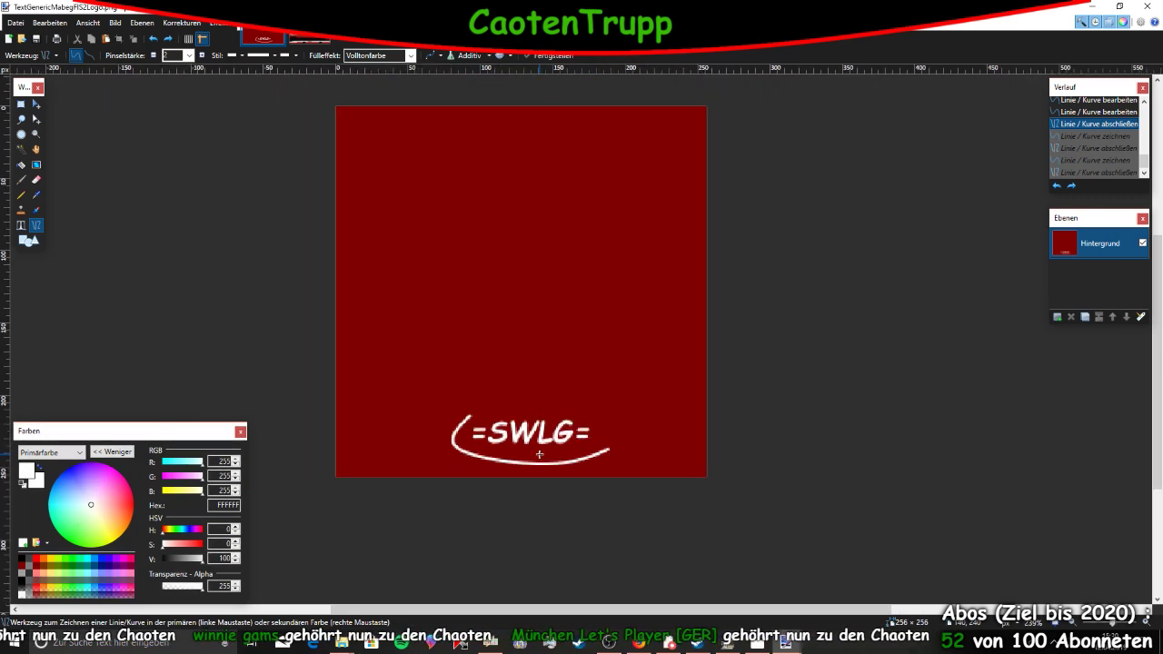
scroll(539, 454, "left", 2)
left_click(1057, 185)
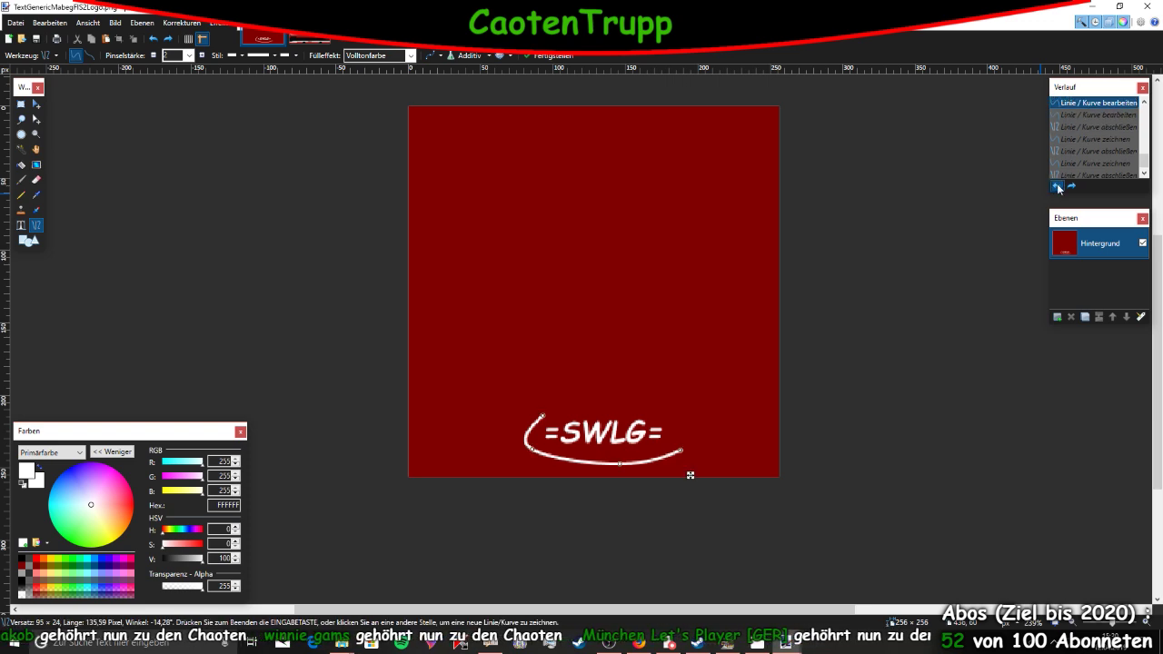
left_click(1058, 186)
left_click(1057, 187)
left_click(1057, 186)
left_click(1058, 186)
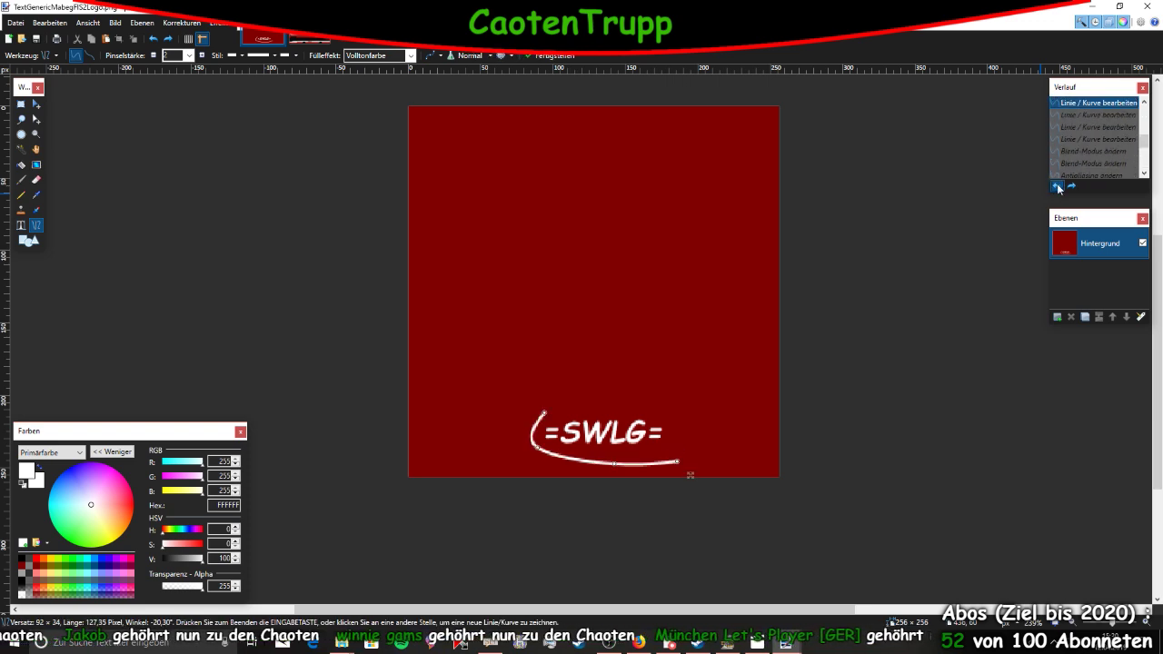
left_click(1058, 186)
left_click(1058, 186)
left_click(1058, 186)
left_click(1058, 186)
left_click(1057, 187)
left_click(1058, 186)
left_click(1058, 186)
left_click(1057, 186)
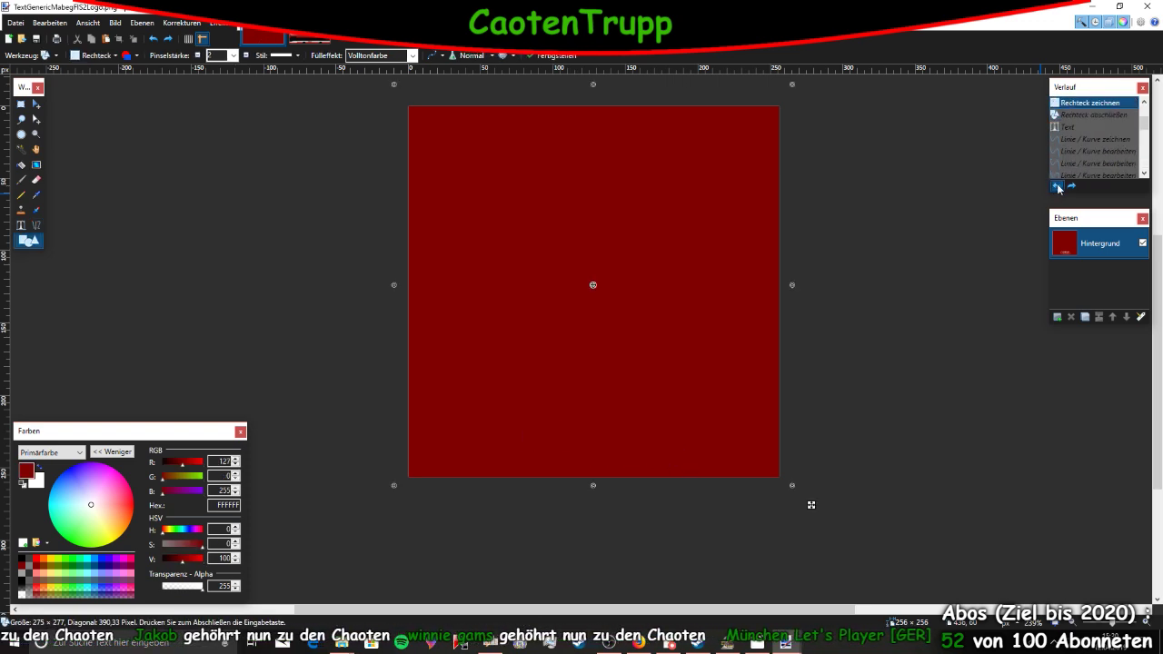
left_click(1071, 186)
left_click(1070, 186)
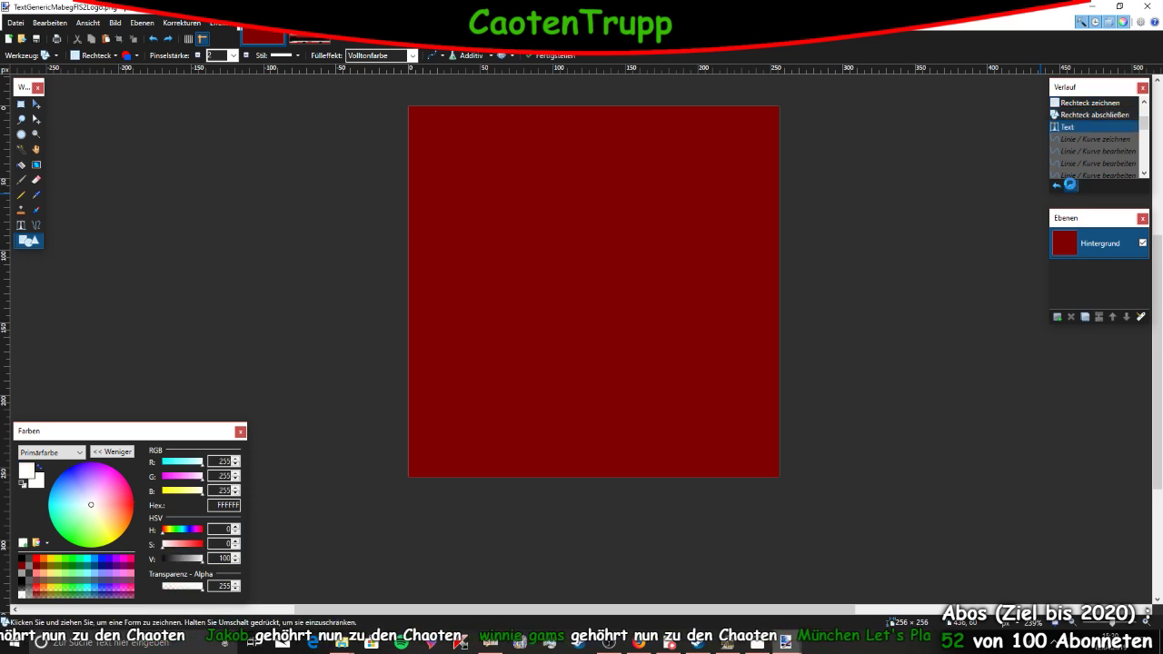
Draw a white curve 2 px wide and about 116 px long, arching around the left half of =SWLG= from above to below
left_click(36, 224)
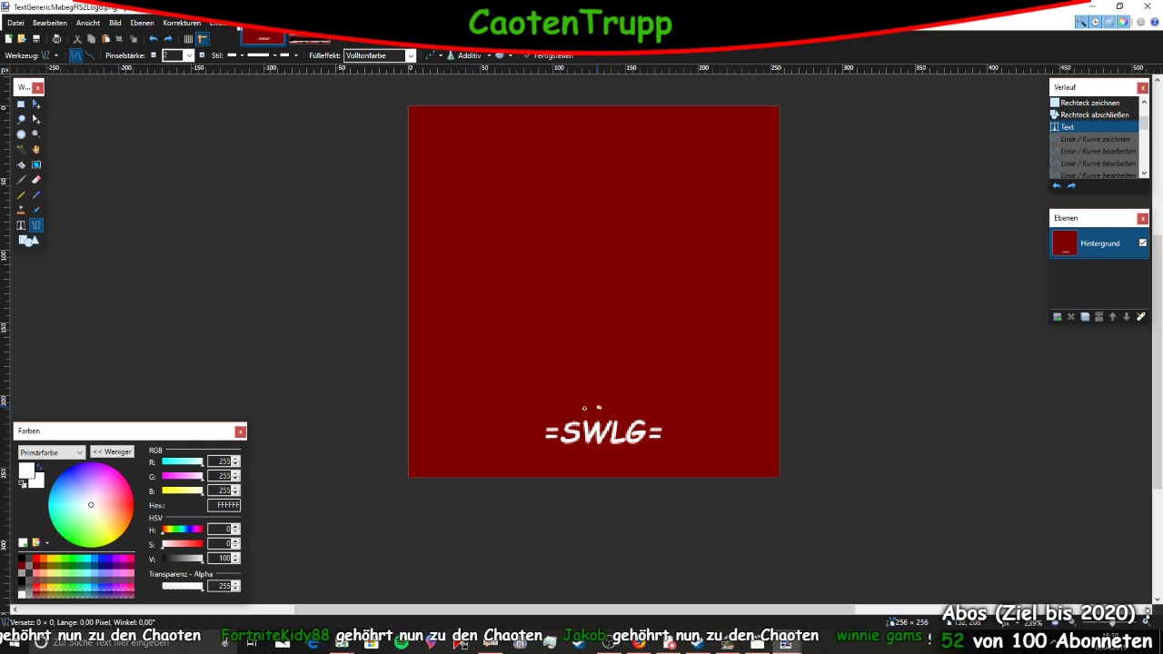
left_click_drag(599, 408, 581, 470)
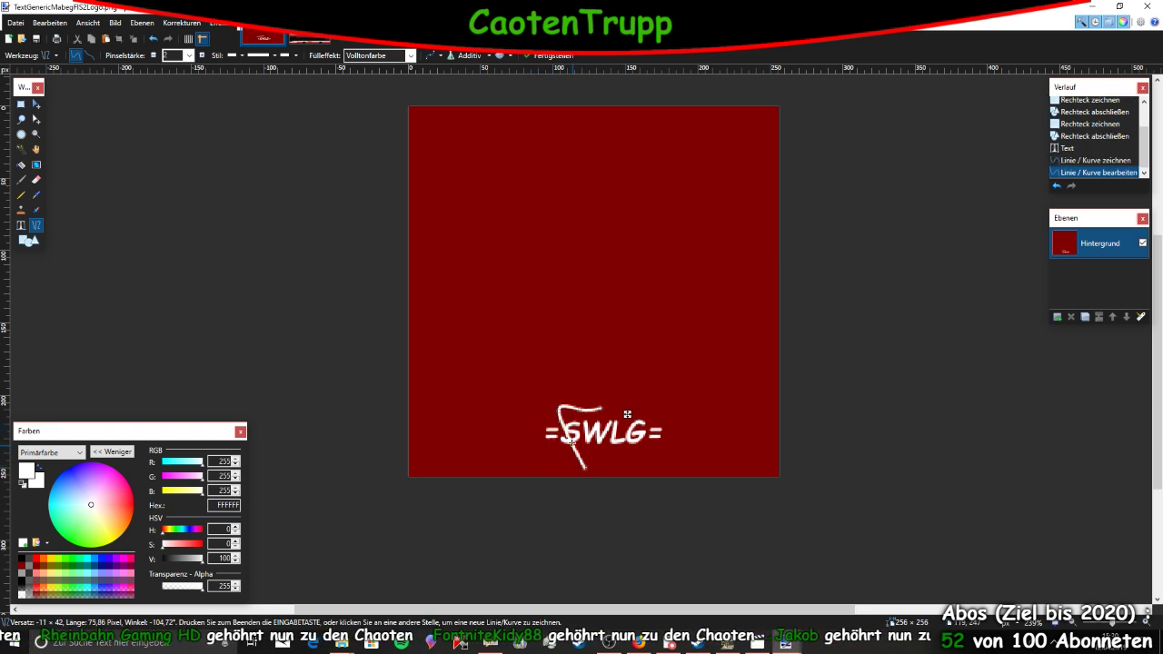
left_click_drag(560, 413, 531, 436)
left_click_drag(586, 467, 599, 462)
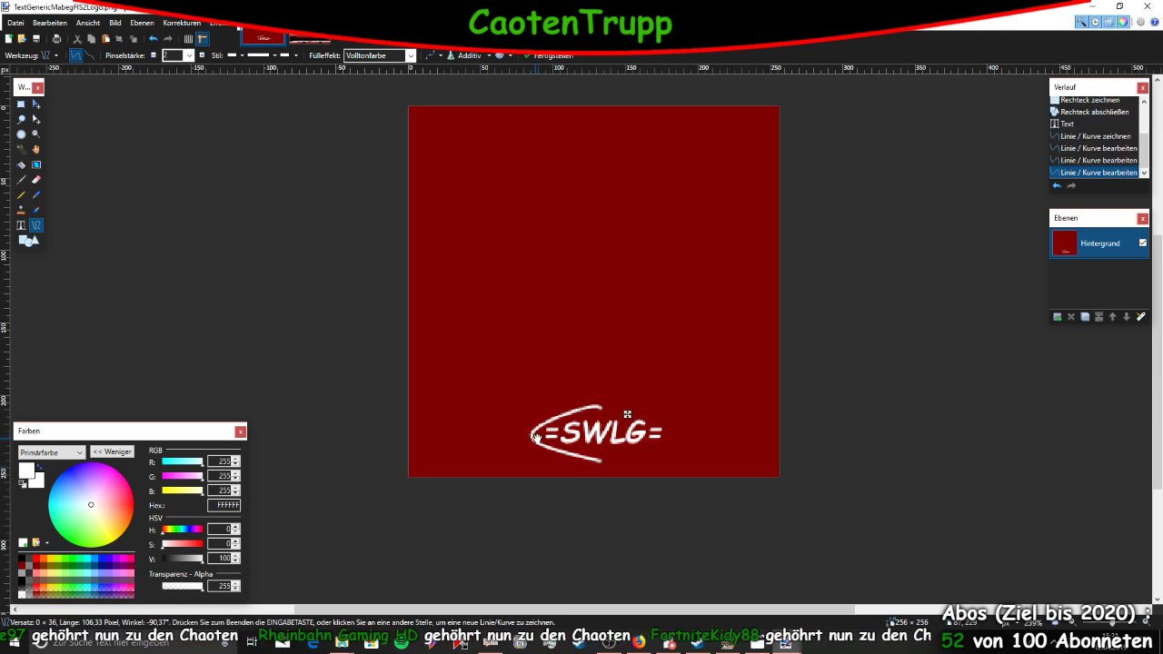
left_click_drag(522, 440, 542, 443)
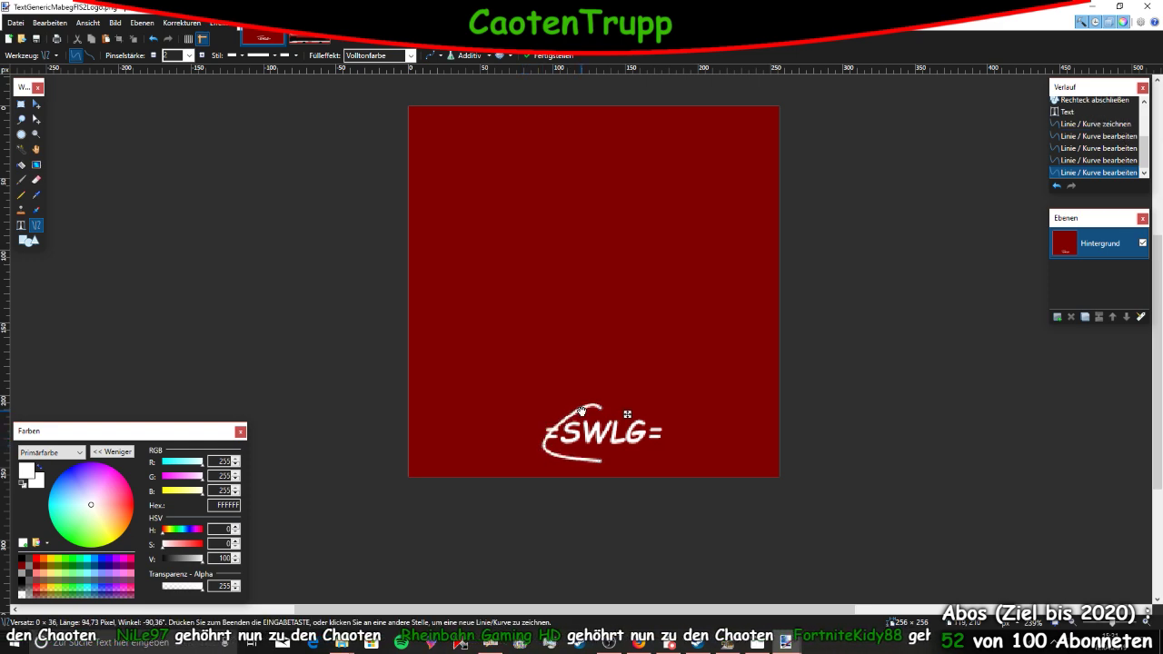
left_click_drag(581, 410, 536, 422)
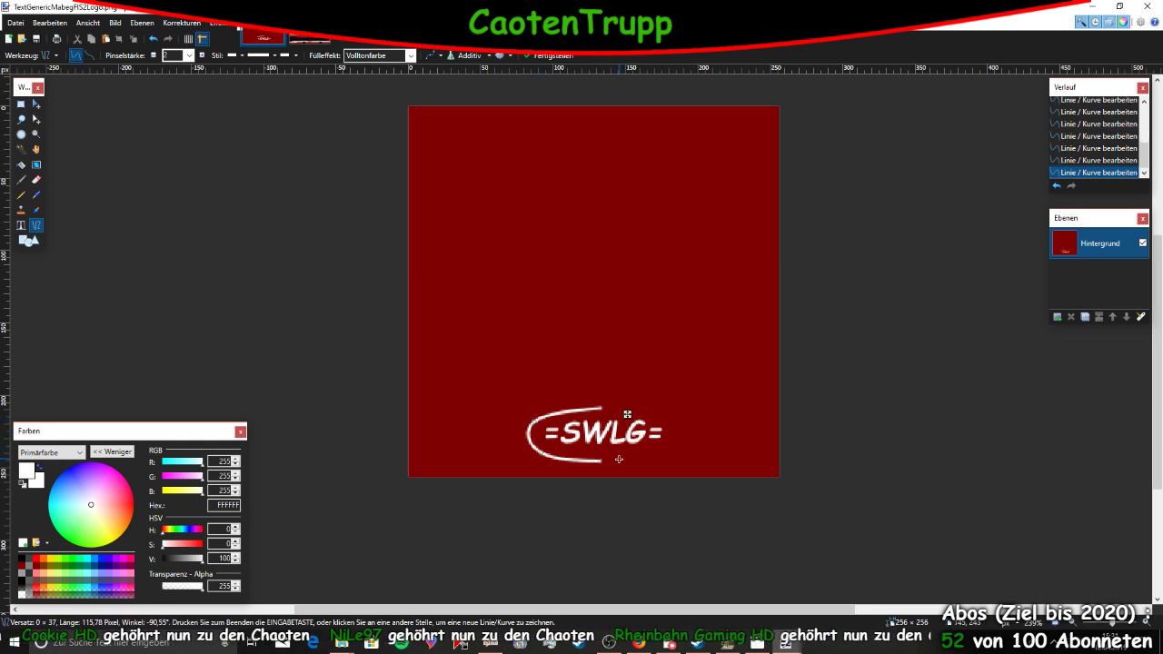
key("Return")
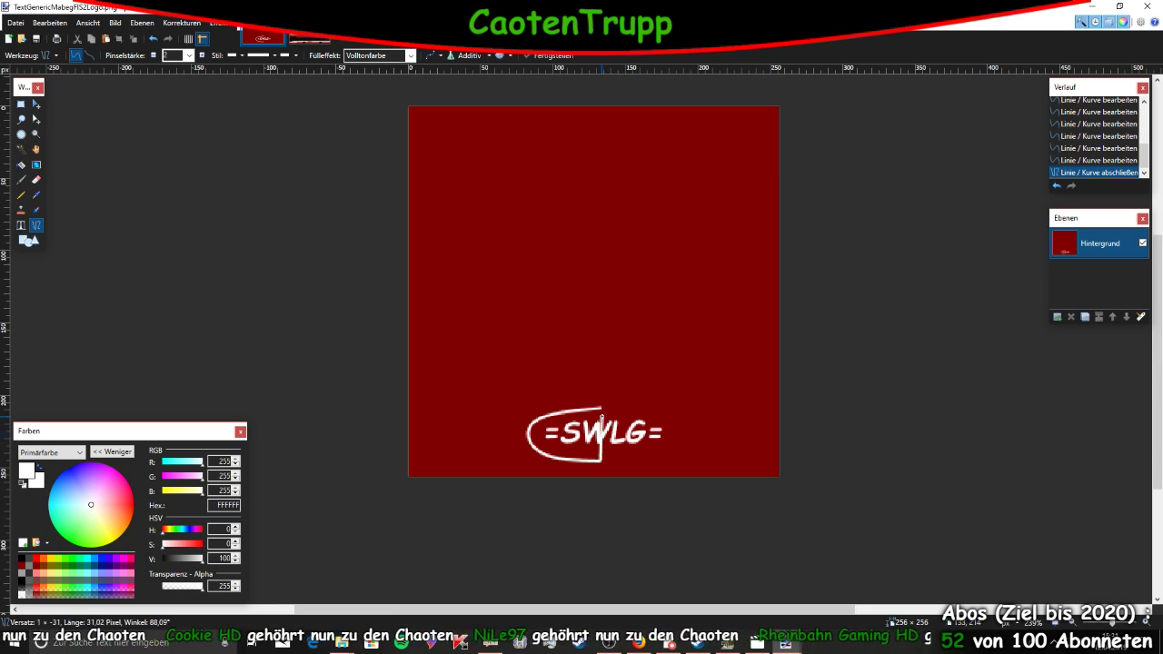
Draw a second white curve about 118 px long around the right half of =SWLG=, aligning its ends to complete the oval
mouse_move(600, 409)
left_mouse_down()
mouse_move(611, 429)
mouse_move(604, 414)
mouse_move(678, 420)
mouse_move(599, 439)
mouse_move(672, 451)
mouse_move(677, 434)
mouse_move(665, 455)
mouse_move(668, 424)
left_mouse_up()
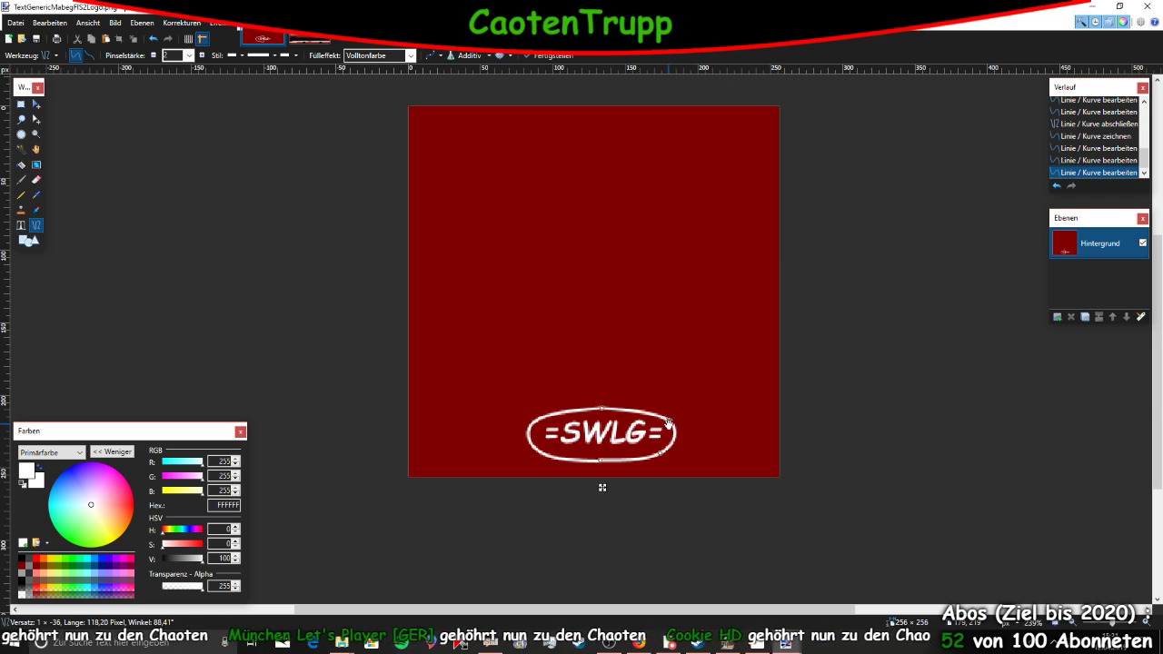
mouse_move(601, 409)
left_mouse_down()
mouse_move(606, 389)
mouse_move(595, 390)
left_mouse_up()
scroll(603, 409, "up", 3, "ctrl")
scroll(602, 409, "up", 5, "ctrl")
scroll(595, 391, "down", 6, "ctrl")
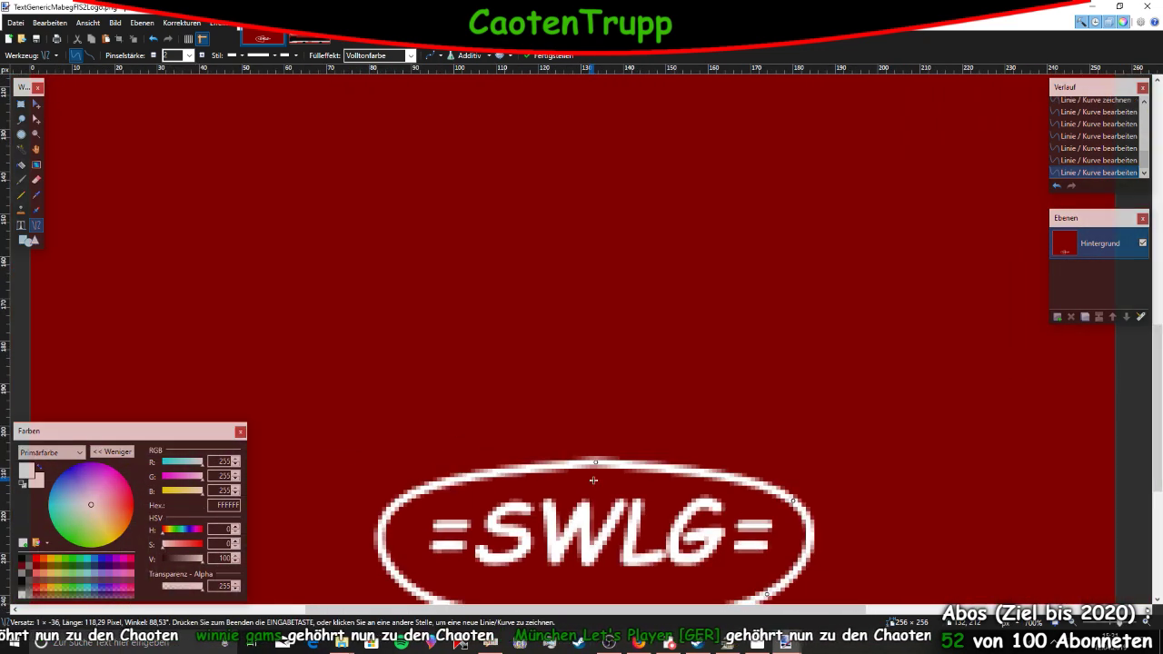
scroll(593, 480, "down", 4, "ctrl")
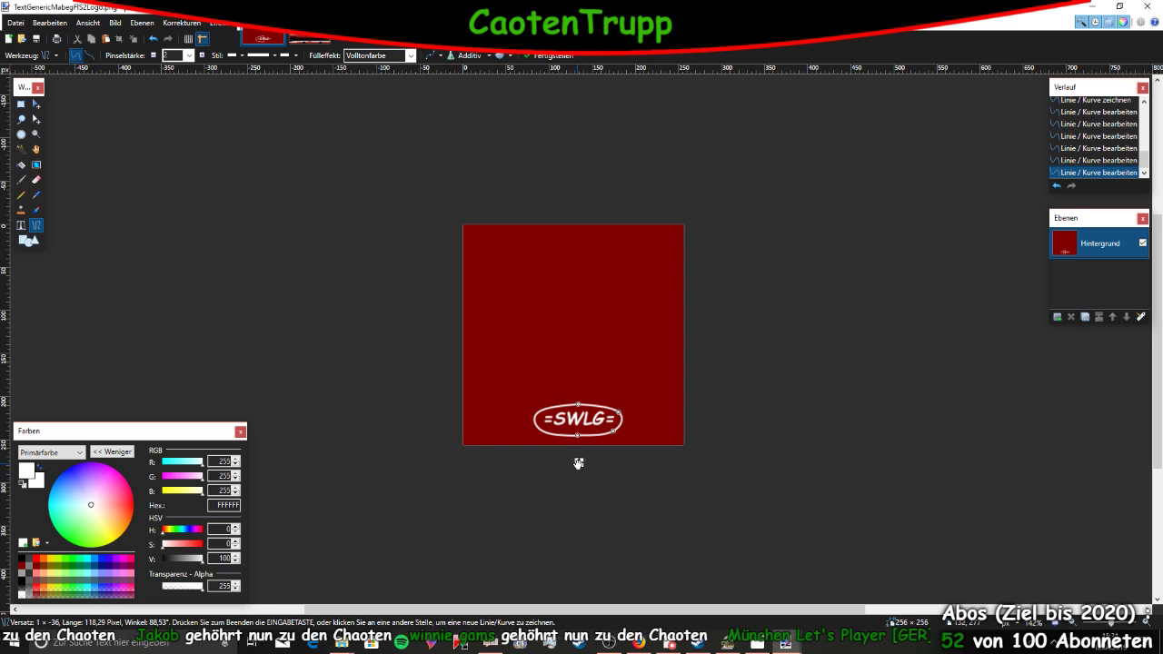
scroll(576, 459, "up", 10, "ctrl")
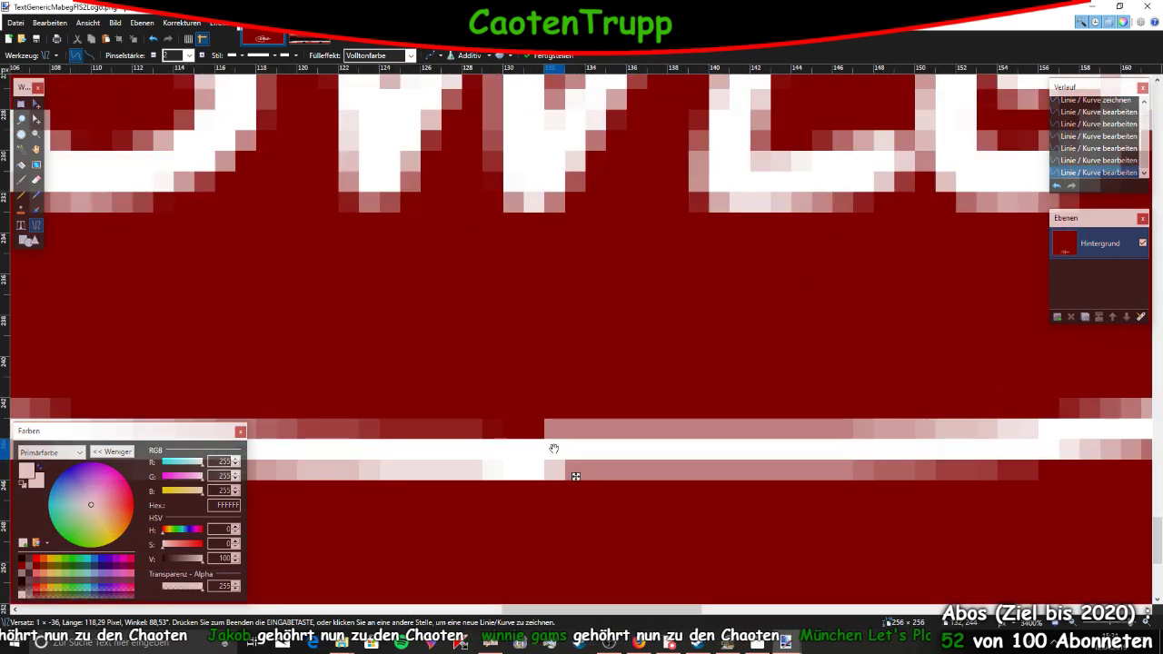
left_click_drag(552, 454, 555, 456)
scroll(554, 456, "down", 8, "ctrl")
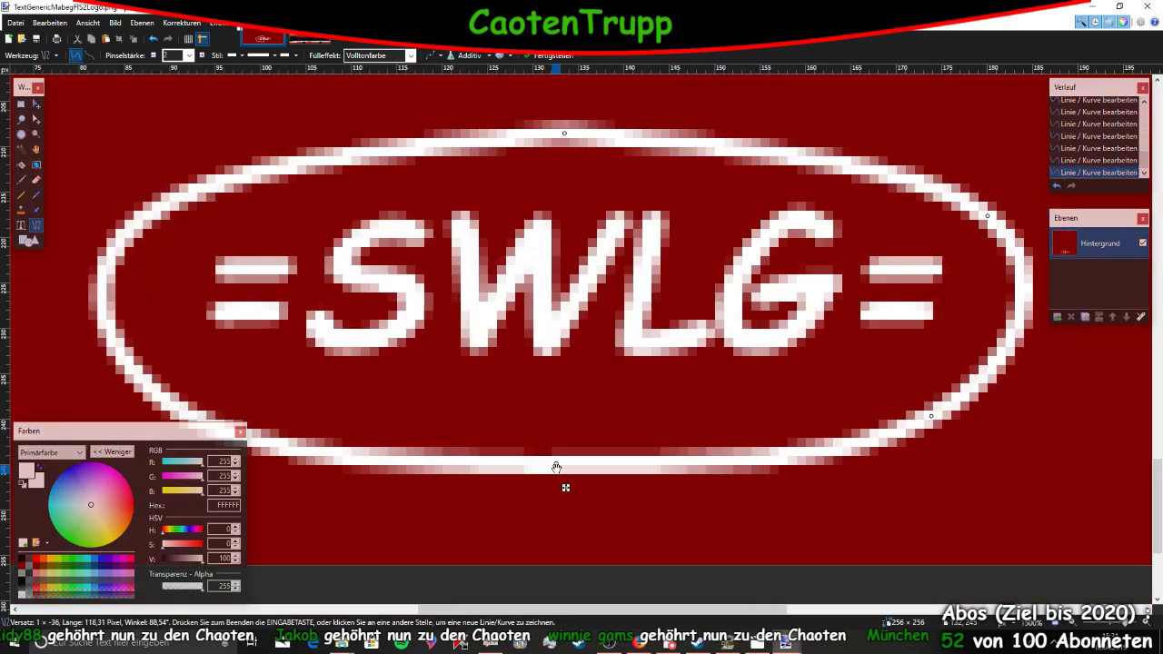
scroll(548, 457, "down", 4, "ctrl")
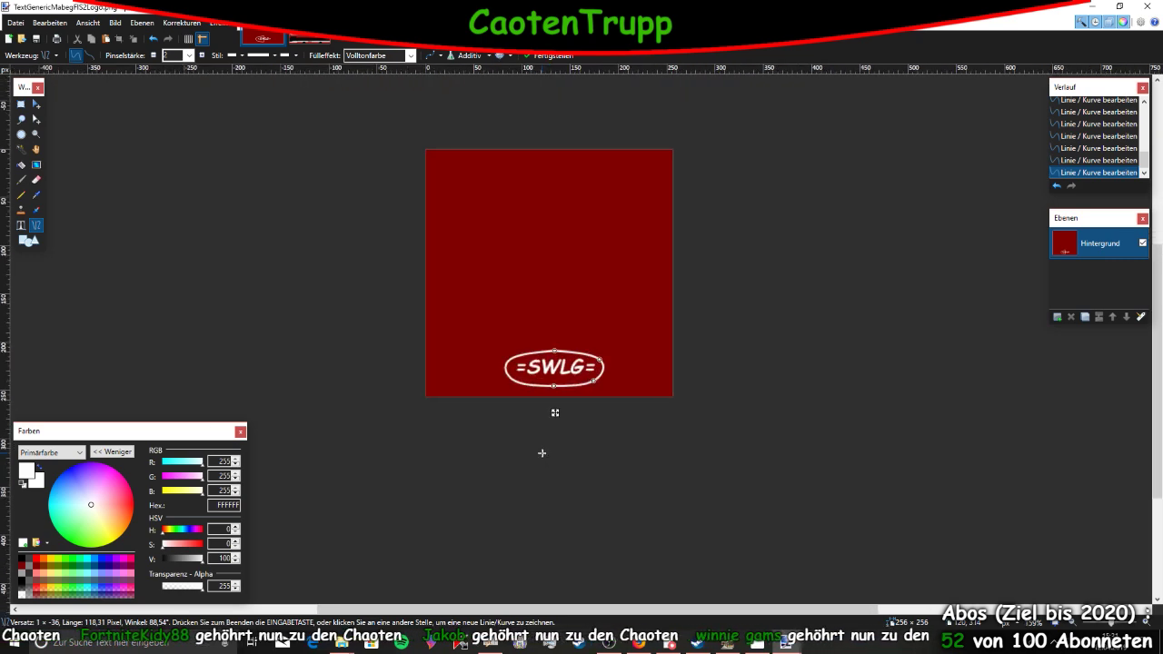
scroll(542, 454, "left", 1, "shift")
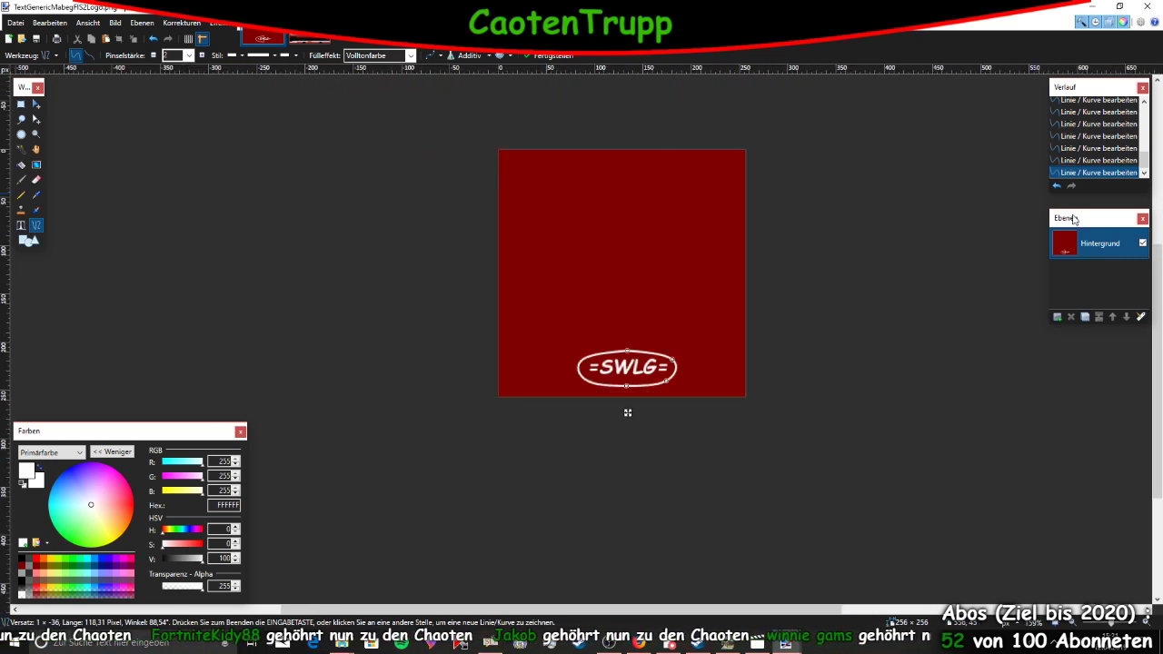
Undo both halves of the white oval with all their edits, back to the plain =SWLG= text
left_click(1057, 186)
left_click(1058, 187)
left_click(1057, 187)
left_click(1058, 186)
left_click(1058, 186)
left_click(1058, 186)
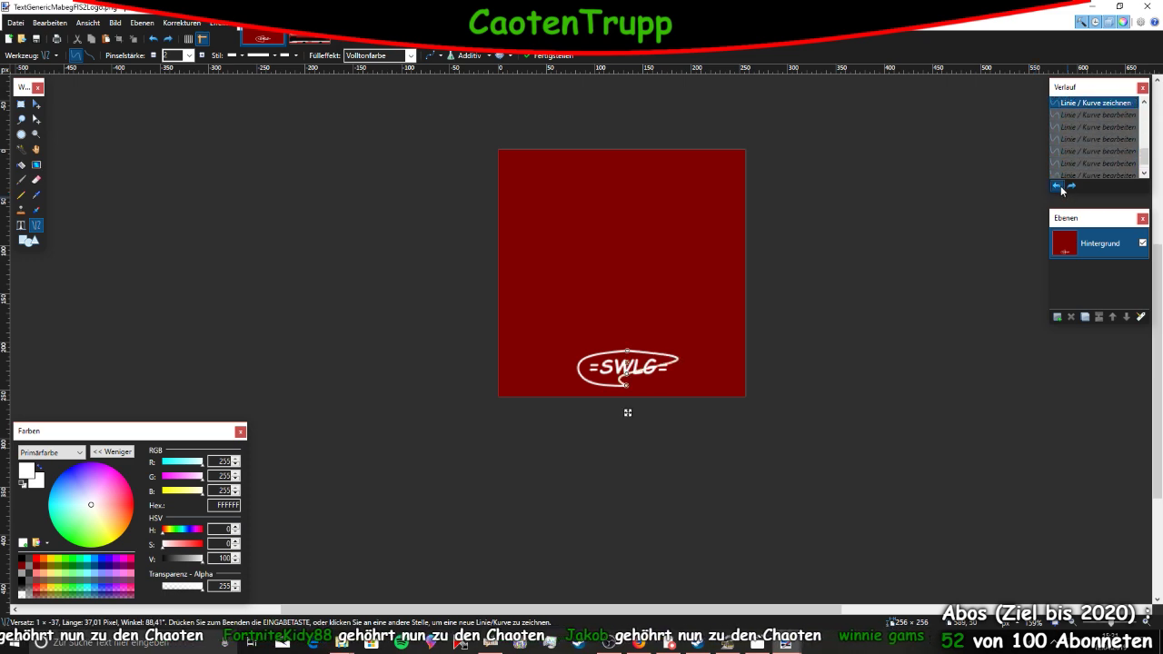
left_click(1057, 186)
left_click(1057, 186)
left_click(1058, 187)
left_click(1057, 186)
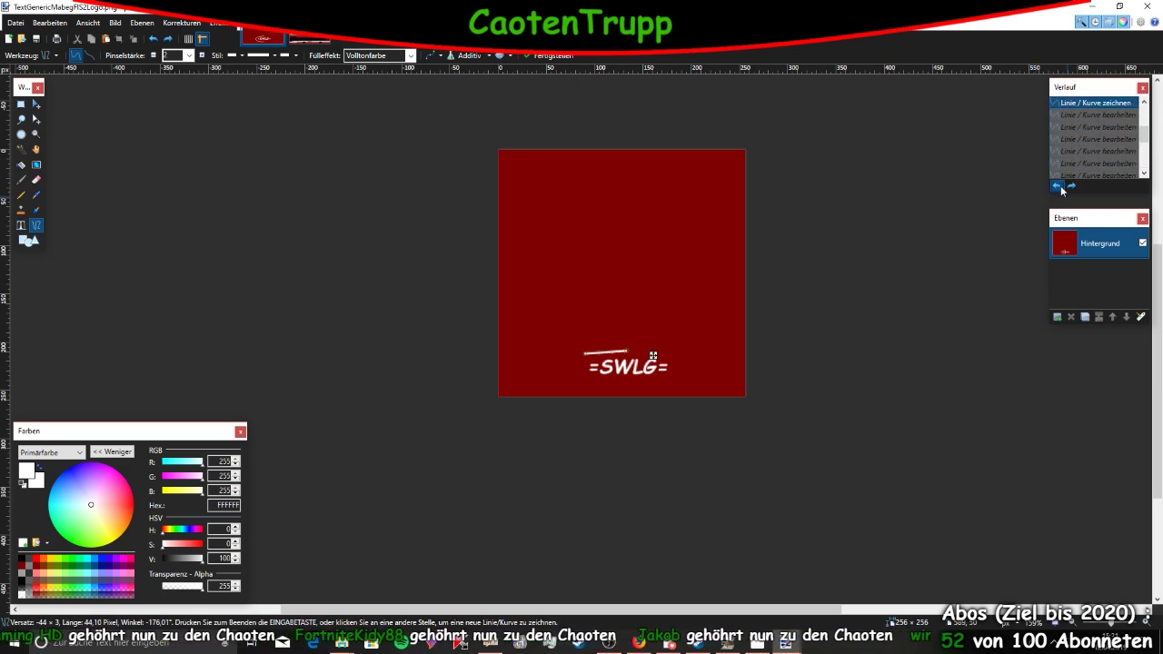
left_click(1057, 186)
left_click(1058, 186)
left_click(1058, 186)
left_click(1071, 186)
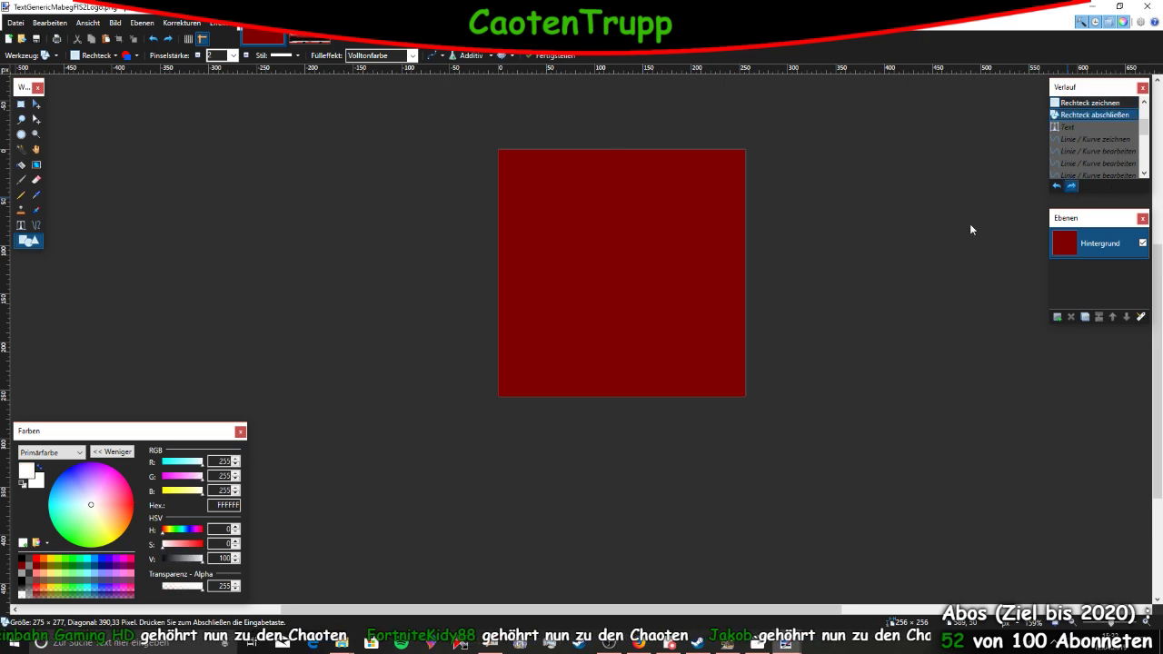
left_click(1072, 186)
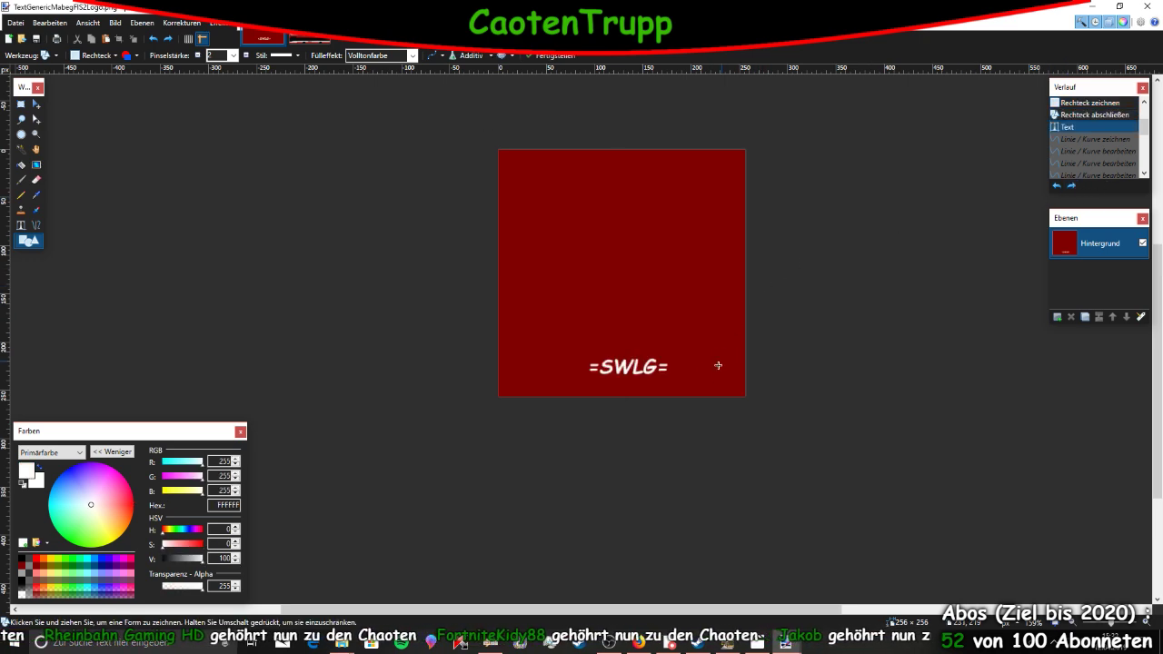
Save the red =SWLG= logo texture under its existing file name with the offered image settings
scroll(700, 383, "up", 2, "ctrl")
scroll(646, 379, "up", 1, "ctrl")
scroll(633, 371, "down", 3, "ctrl")
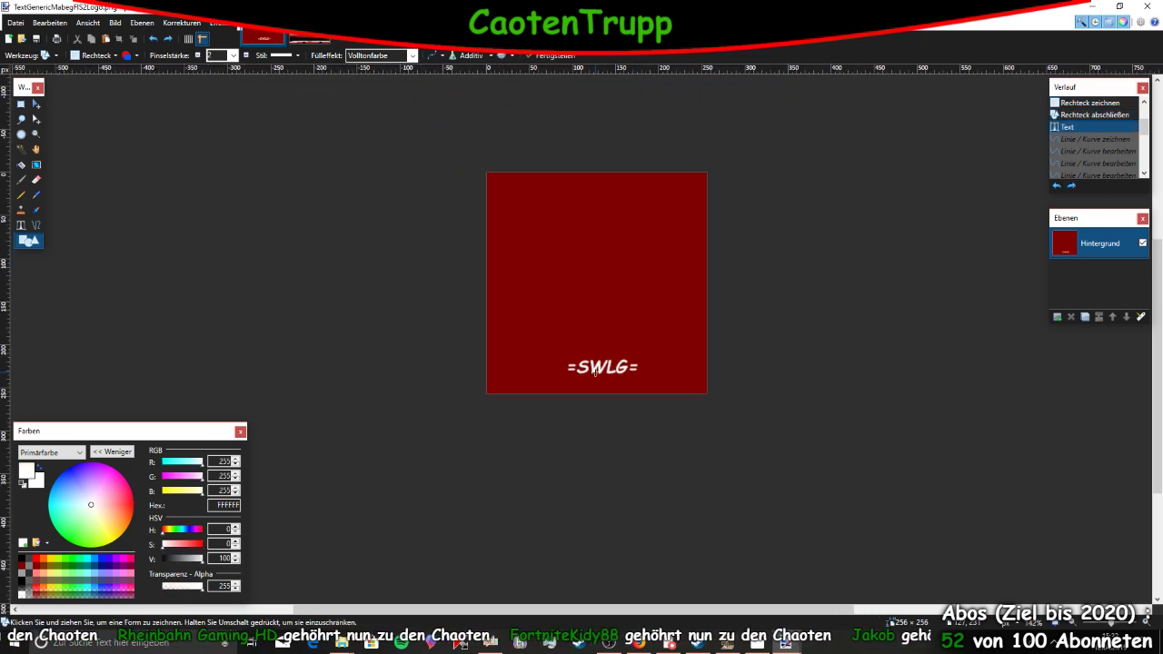
scroll(596, 371, "up", 2, "ctrl")
scroll(602, 371, "down", 3, "ctrl")
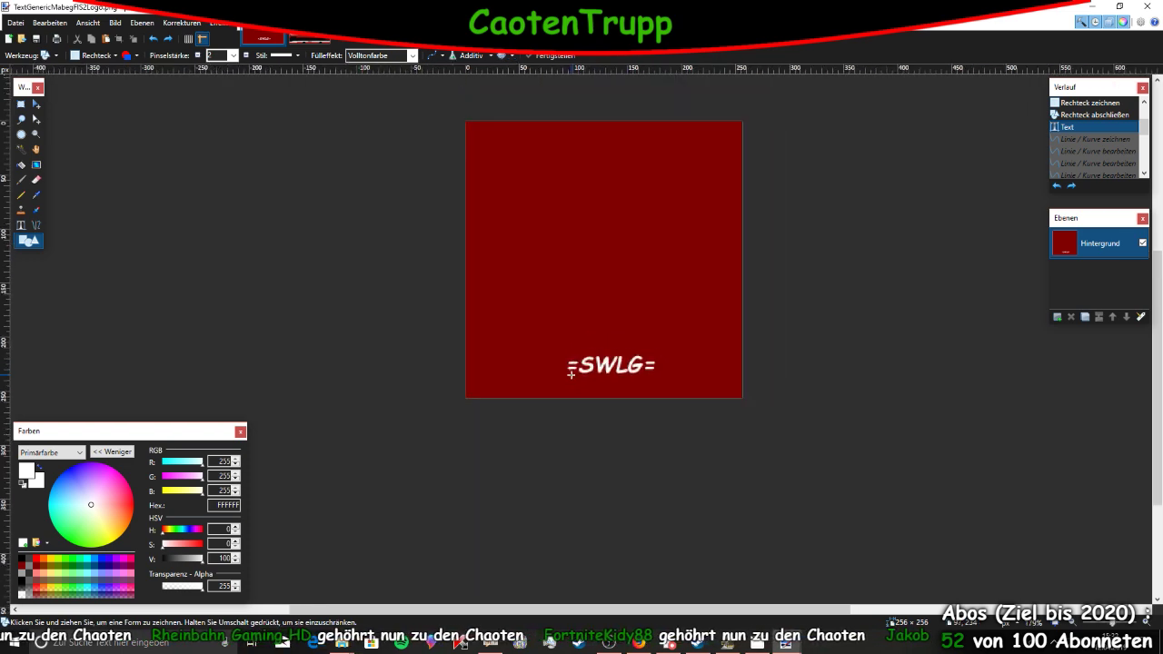
left_click(17, 23)
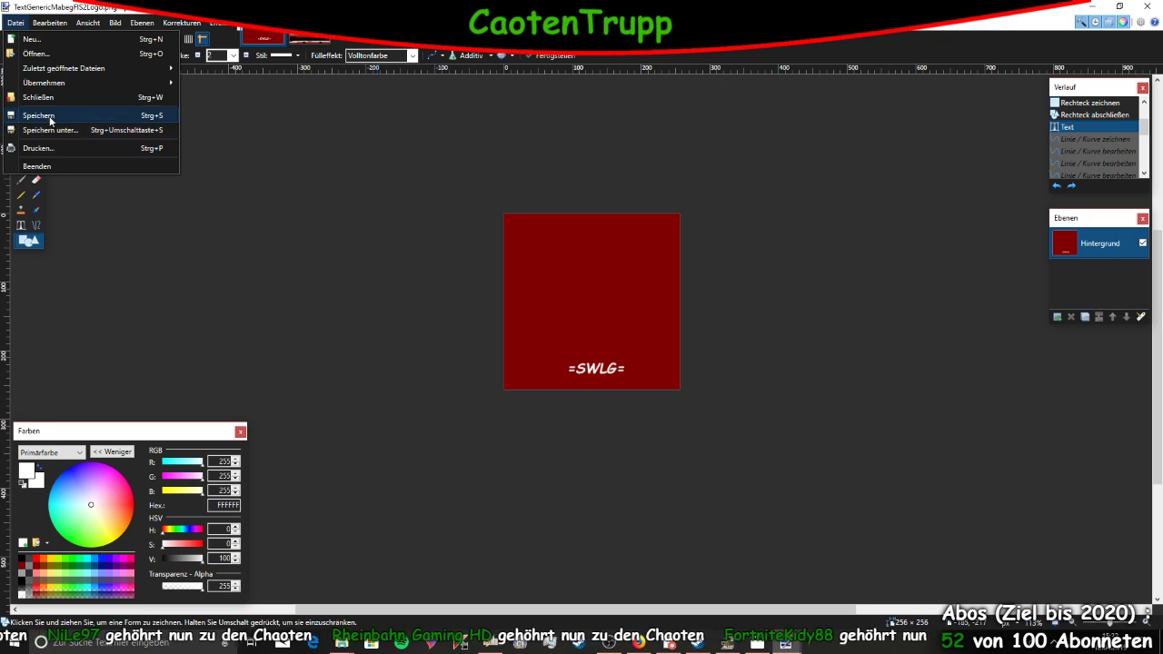
left_click(41, 115)
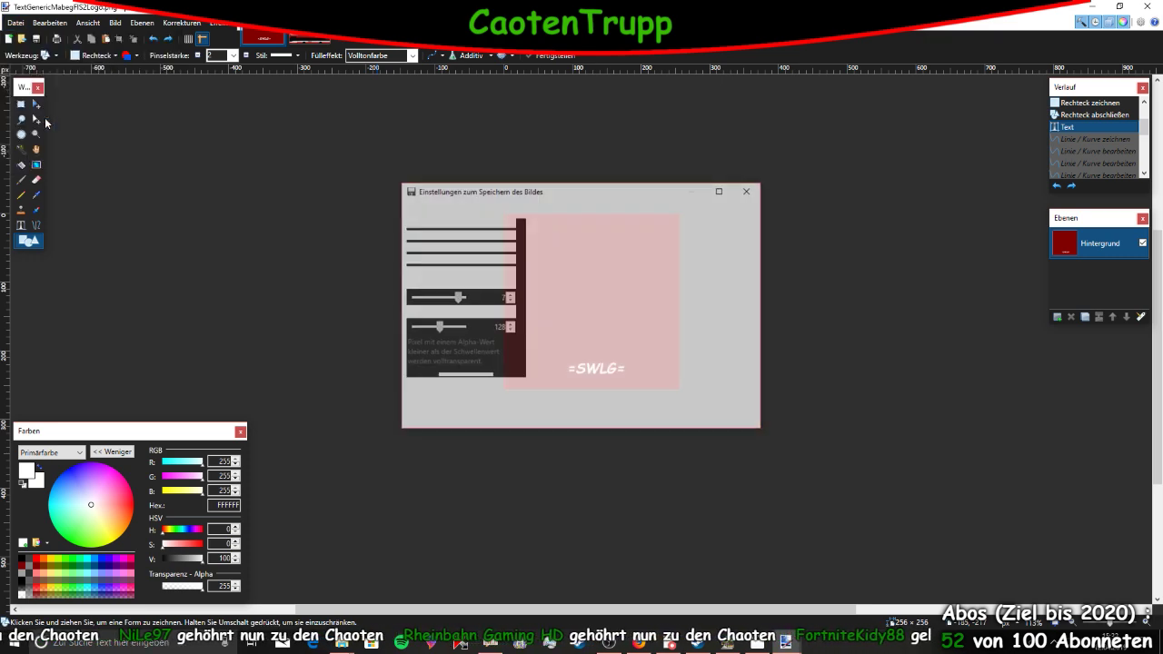
left_click(686, 422)
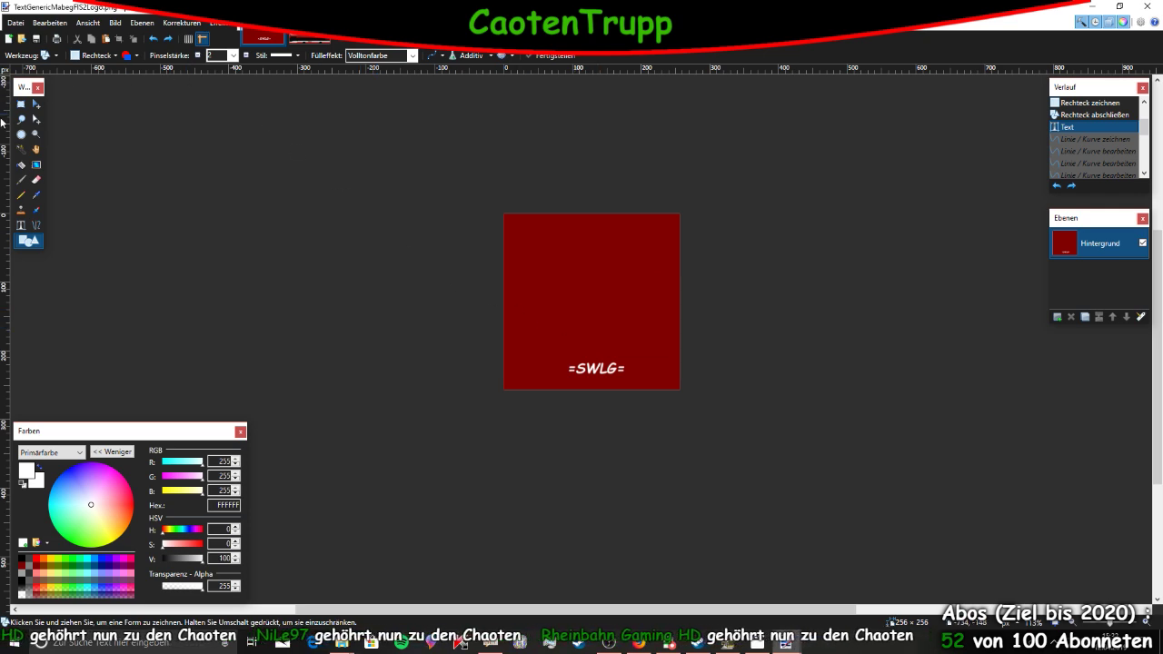
Pick the logo background's dark red 7F0000 as primary colour and open TextGenericMabegFIS2Main from the texture folder for editing
left_click(36, 195)
left_click(560, 261)
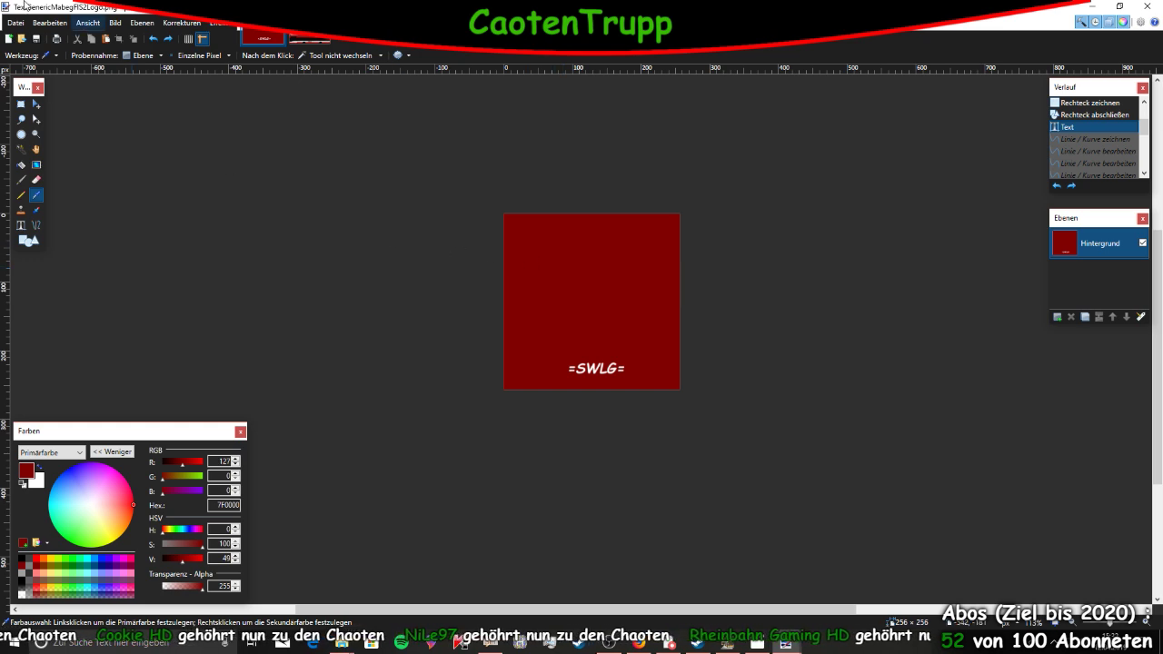
left_click(1095, 6)
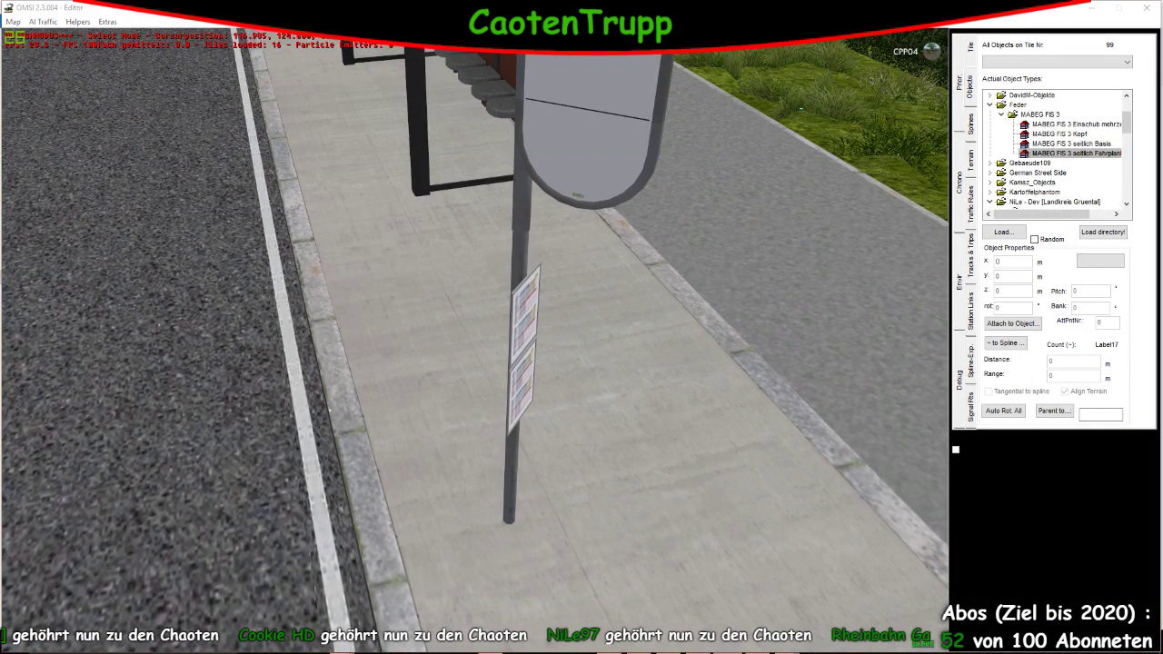
key("alt+Tab")
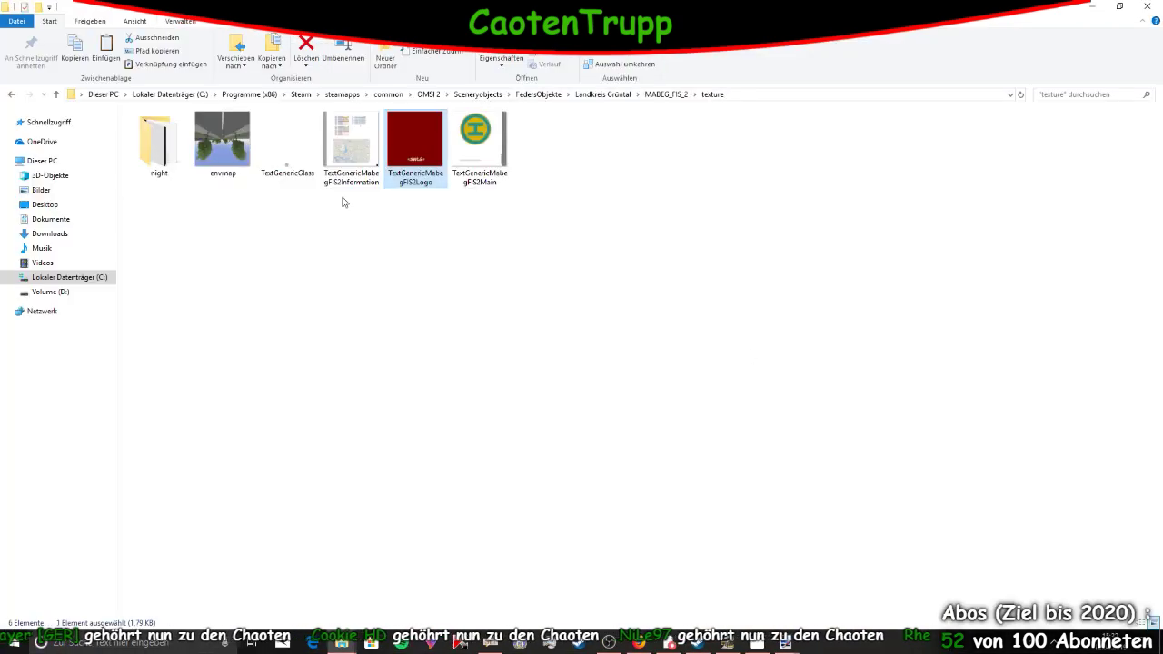
left_click(487, 138)
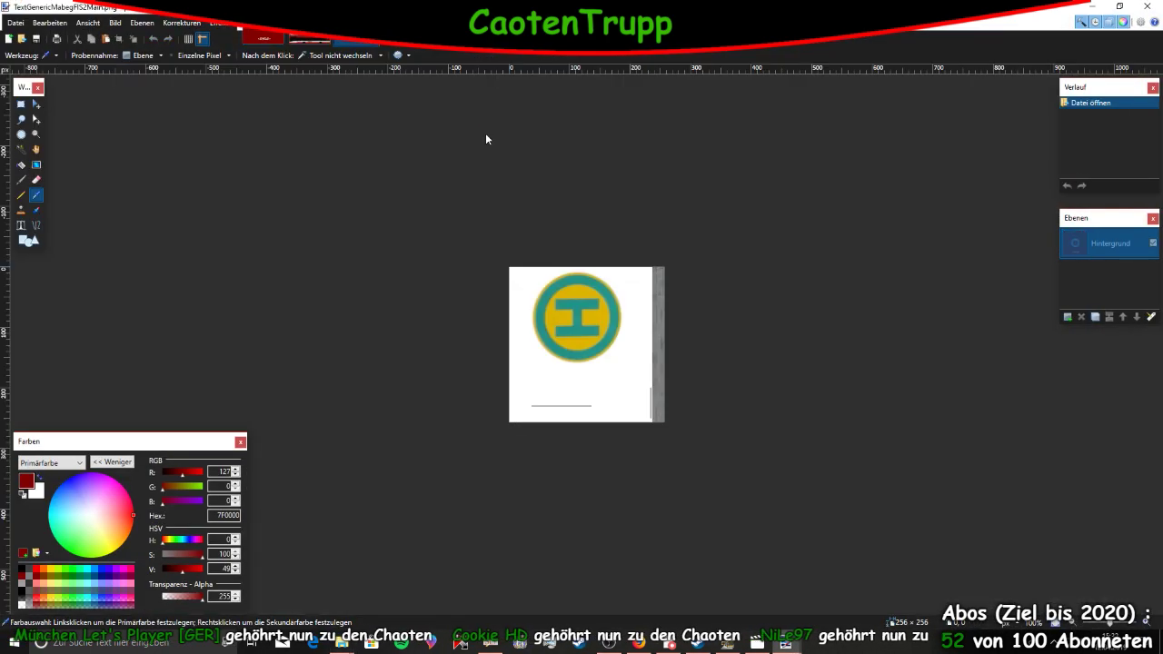
Try a rectangle about 11 × 3 px at the white area's lower-right corner beside the grey strip, and undo it
scroll(597, 446, "up", 1, "ctrl")
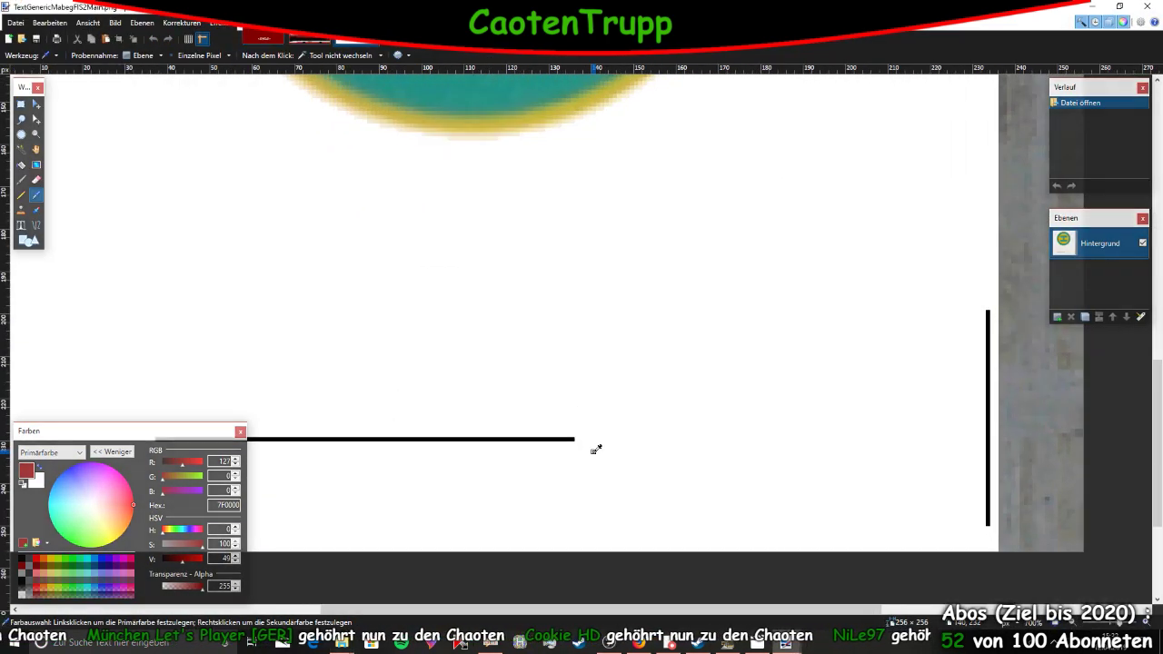
left_click(29, 240)
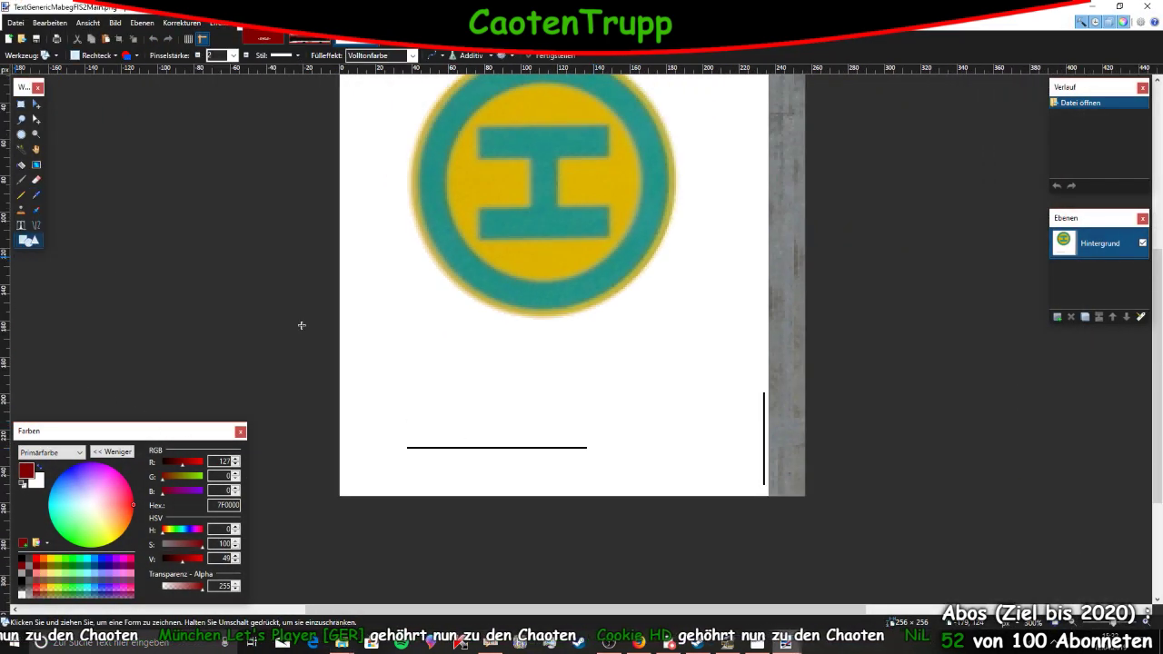
scroll(825, 517, "up", 5, "ctrl")
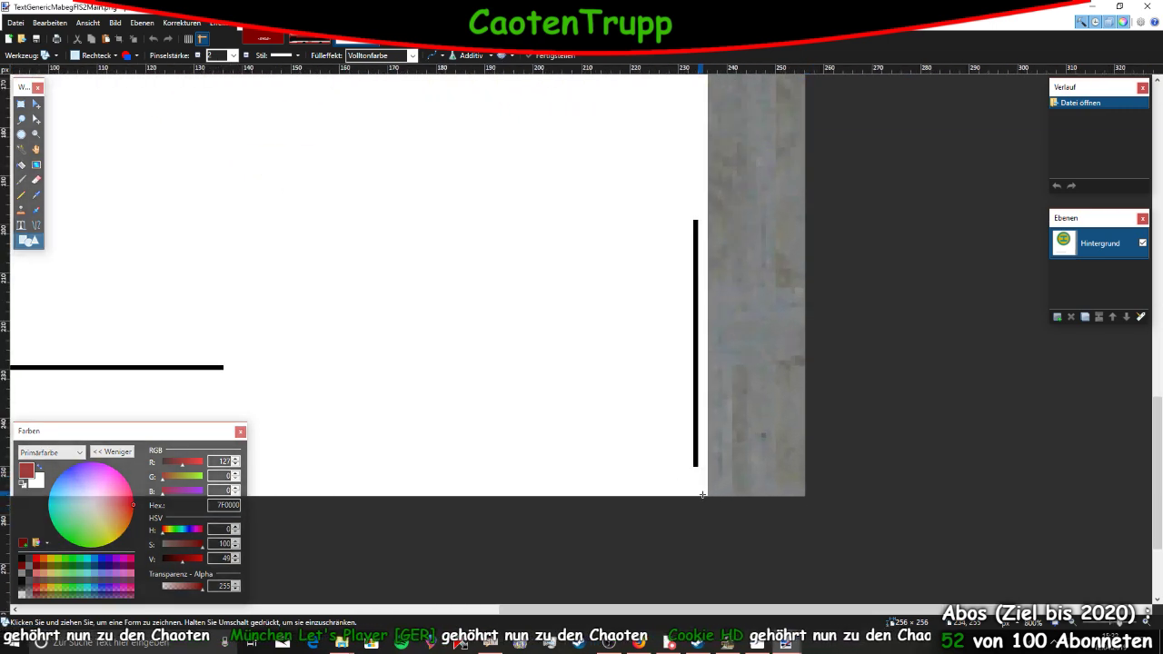
left_click_drag(706, 495, 658, 483)
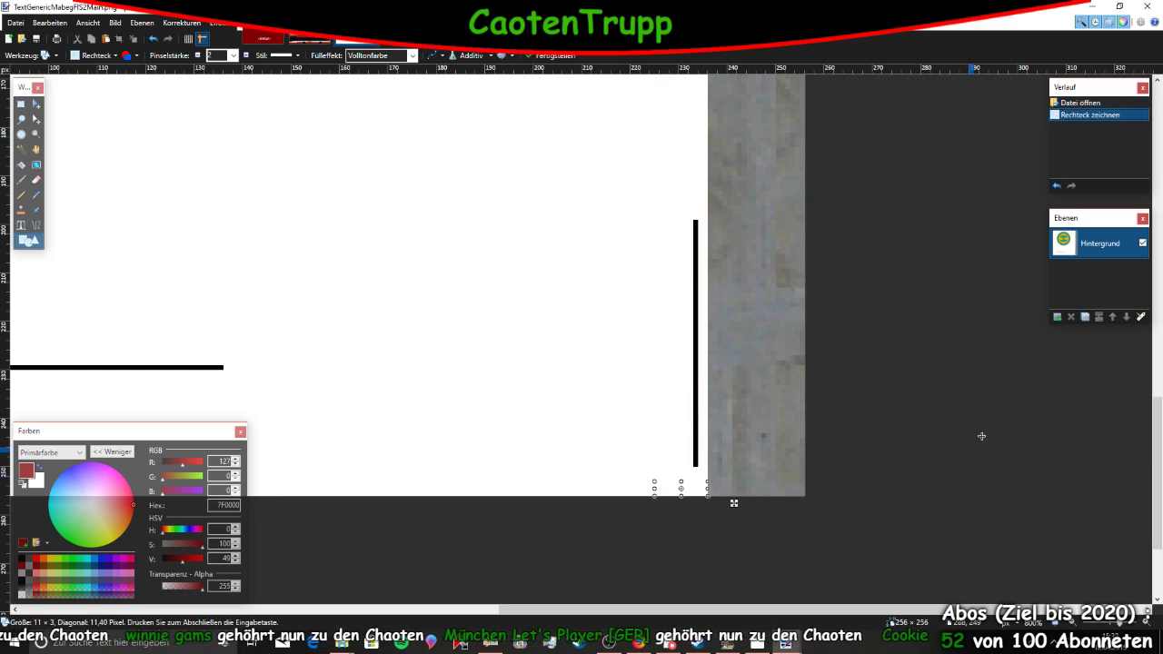
key("ctrl+z")
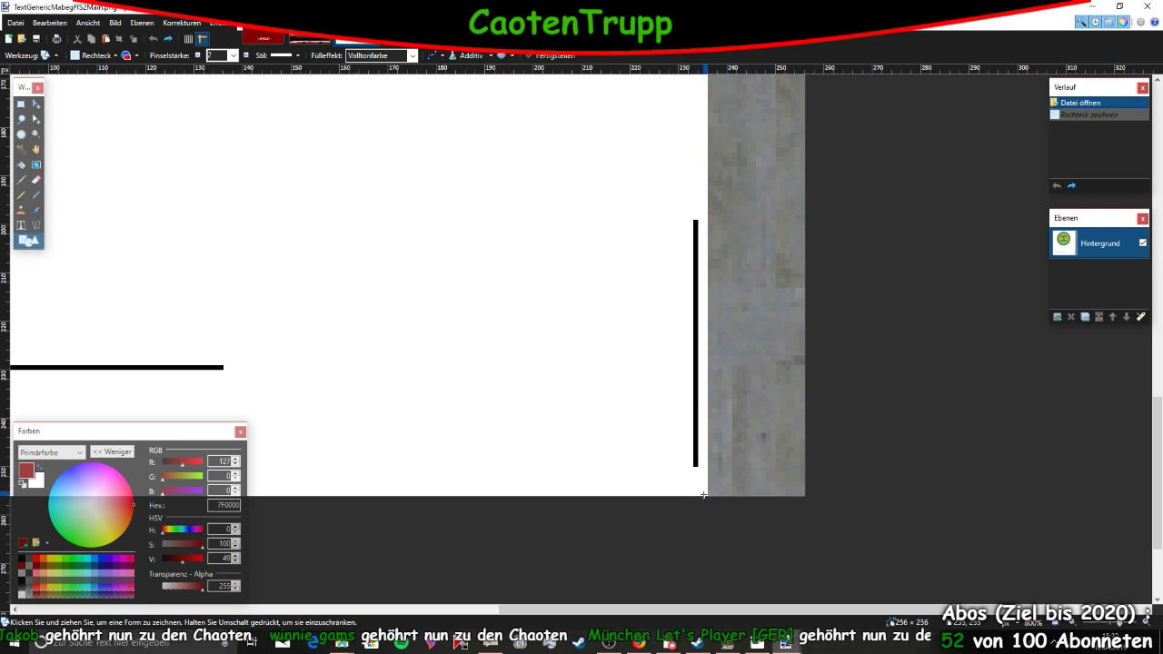
Add a new layer and move it below the Hintergrund layer
key("ctrl+shift+n")
key("alt+Page_Down")
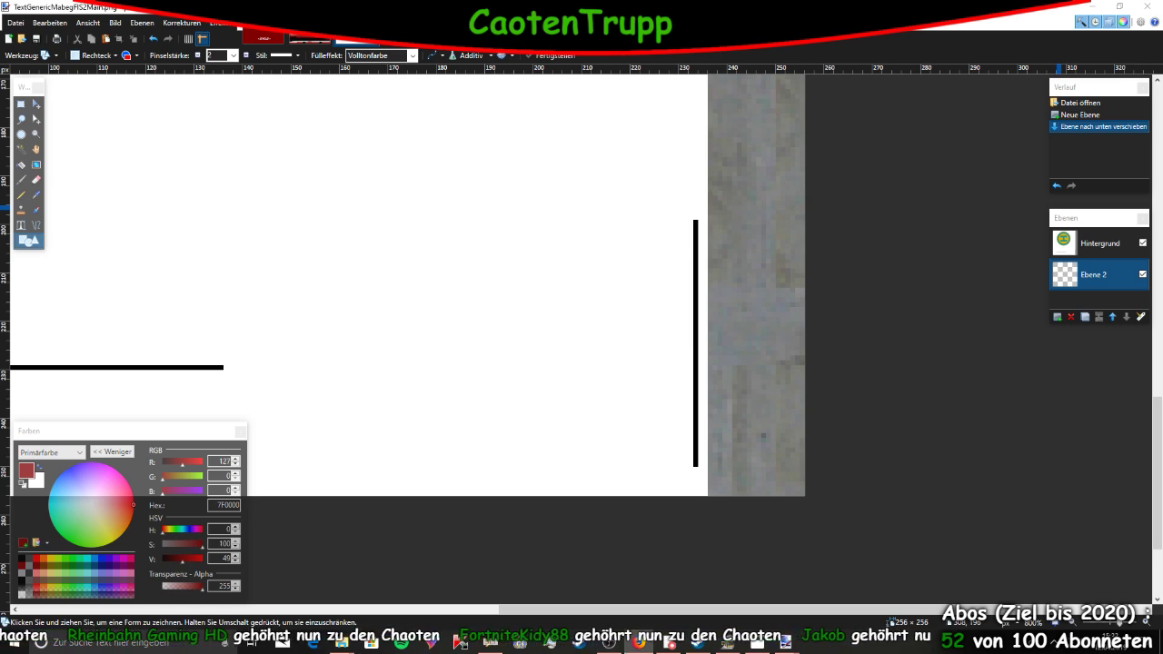
Try a rectangle about 56 × 43 px on Ebene 2 at the white area's lower-right corner, and undo it
scroll(403, 318, "down", 1, "ctrl")
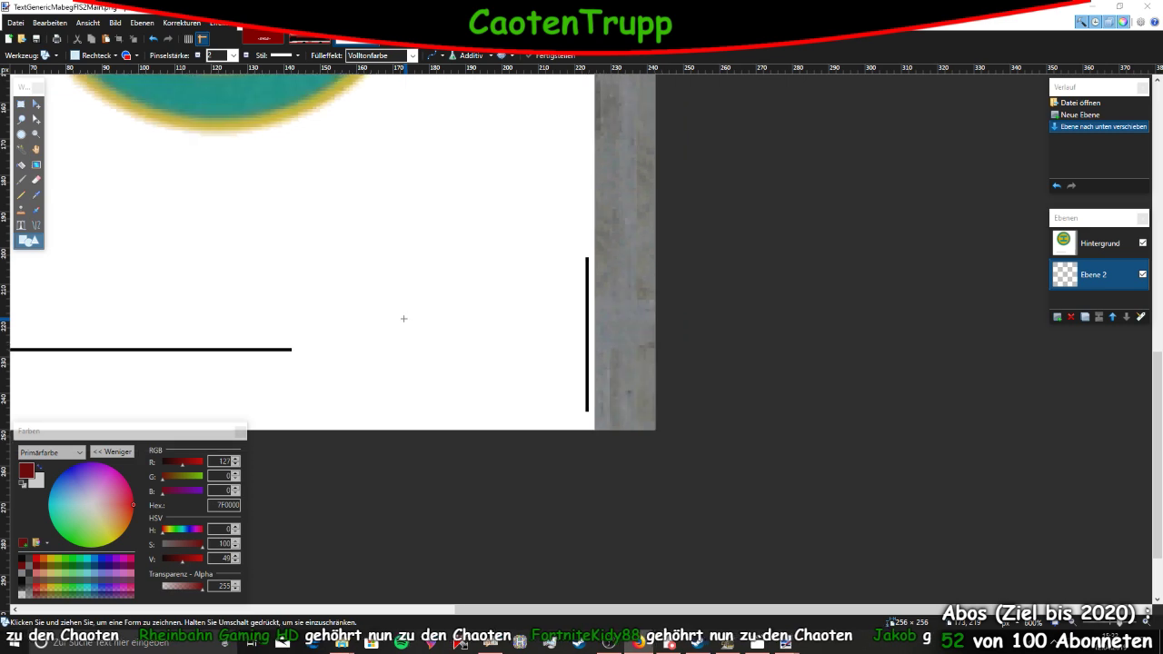
scroll(369, 321, "down", 4, "ctrl")
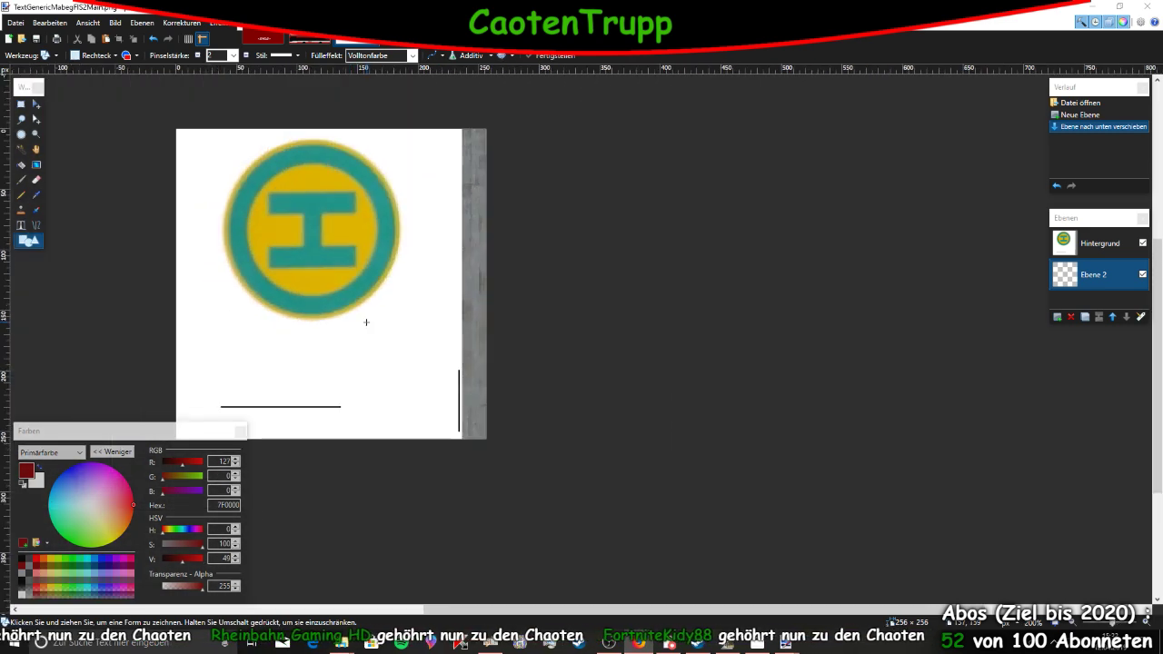
scroll(366, 322, "left", 5, "shift")
scroll(682, 448, "up", 4, "ctrl")
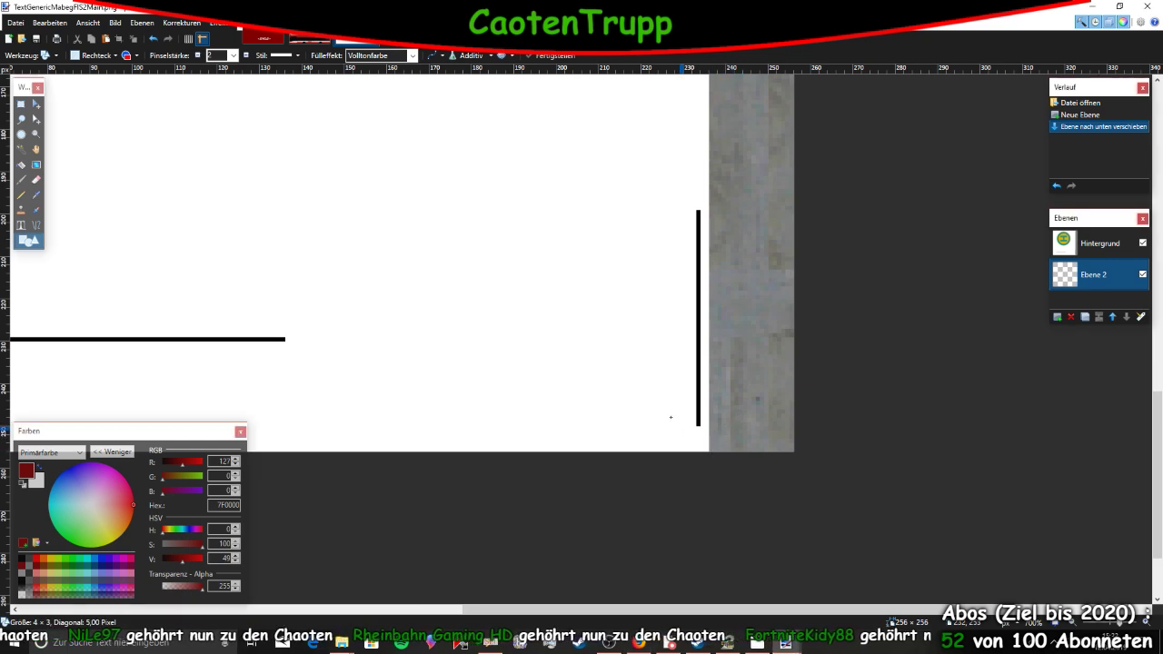
left_click_drag(472, 269, 710, 451)
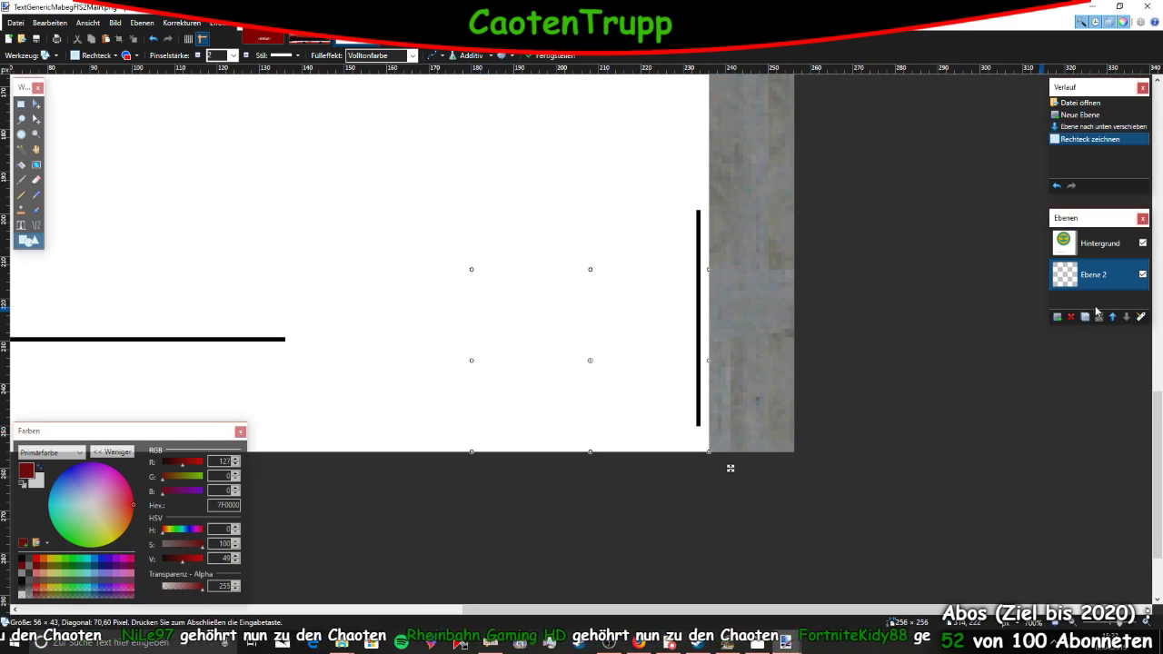
left_click(1055, 186)
Move Ebene 2 above Hintergrund and draw a filled dark red rectangle about 31 × 29 px in the white area's lower-right corner
left_click_drag(1090, 275, 1090, 243)
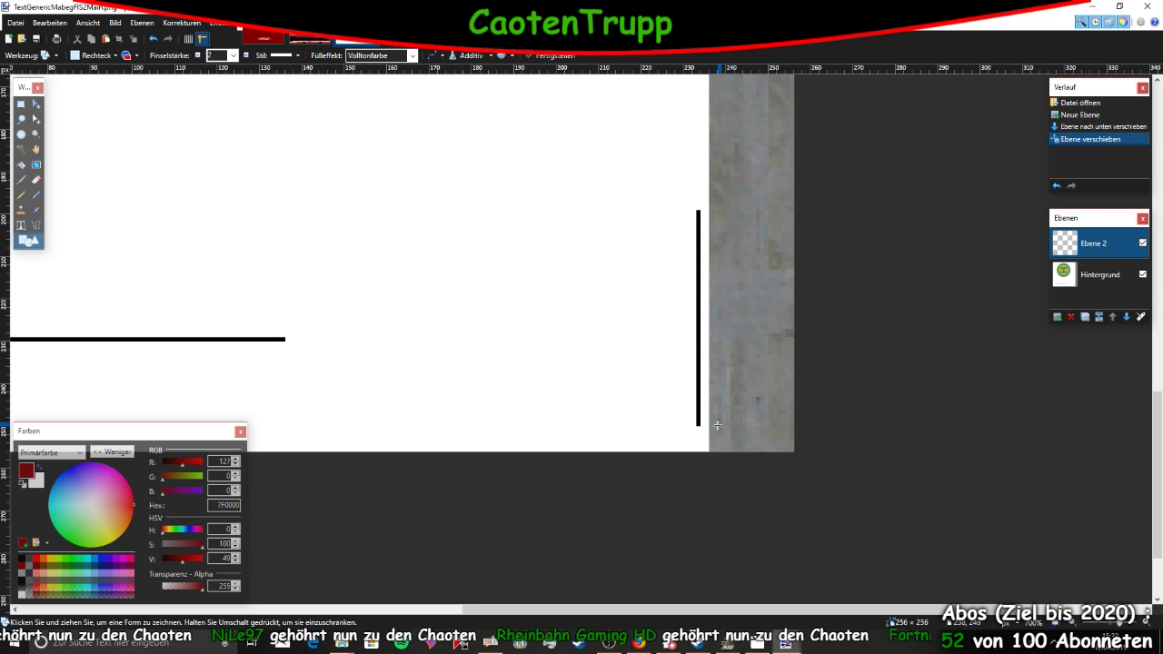
left_click_drag(709, 449, 578, 329)
left_click(129, 55)
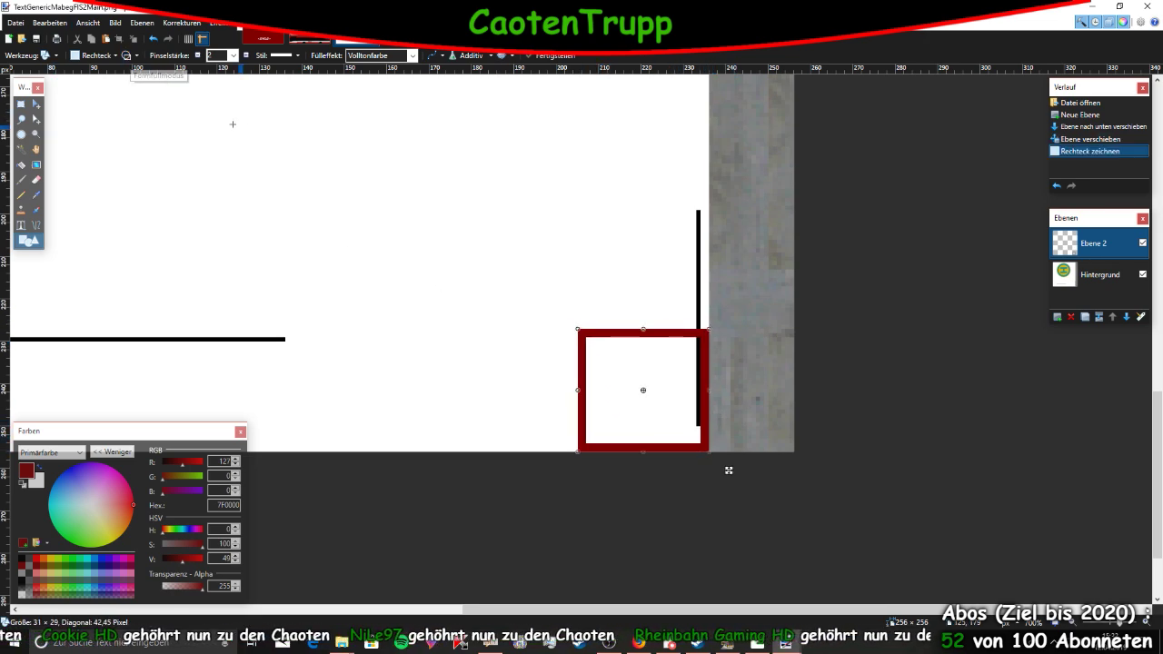
left_click(128, 55)
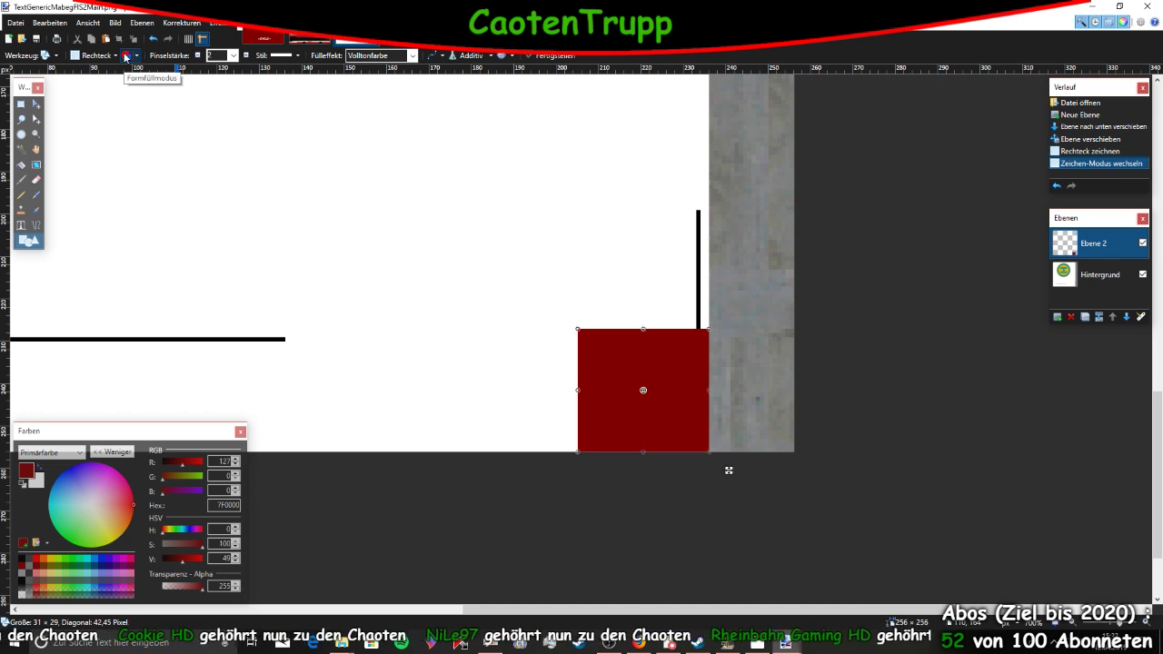
scroll(318, 399, "down", 2, "ctrl")
scroll(363, 395, "down", 1, "ctrl")
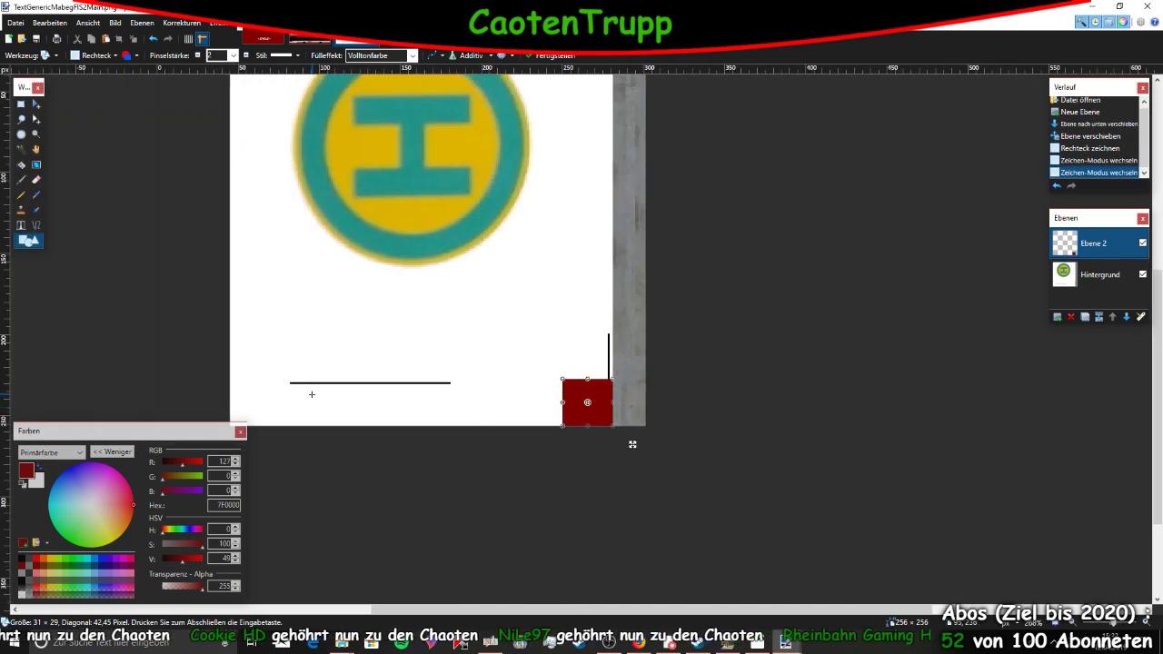
scroll(391, 391, "down", 1, "ctrl")
scroll(371, 382, "left", 2, "shift")
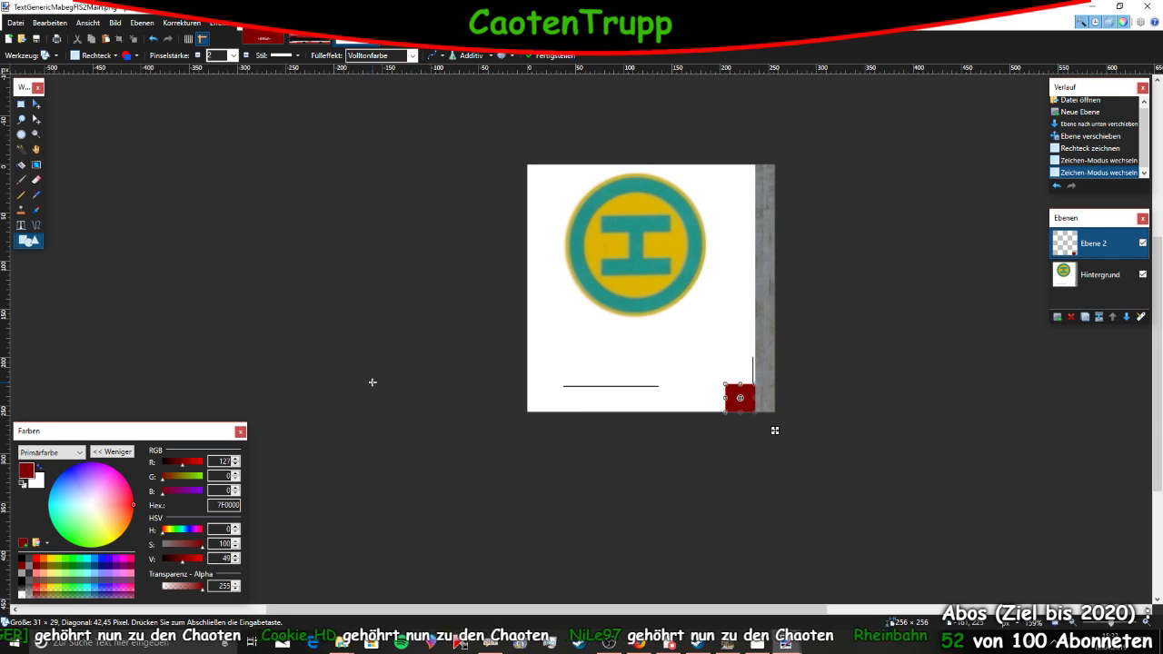
Enlarge the dark red rectangle on Ebene 2 to about 237 × 256 px, covering the whole white area beside the grey strip
scroll(667, 353, "up", 1, "ctrl")
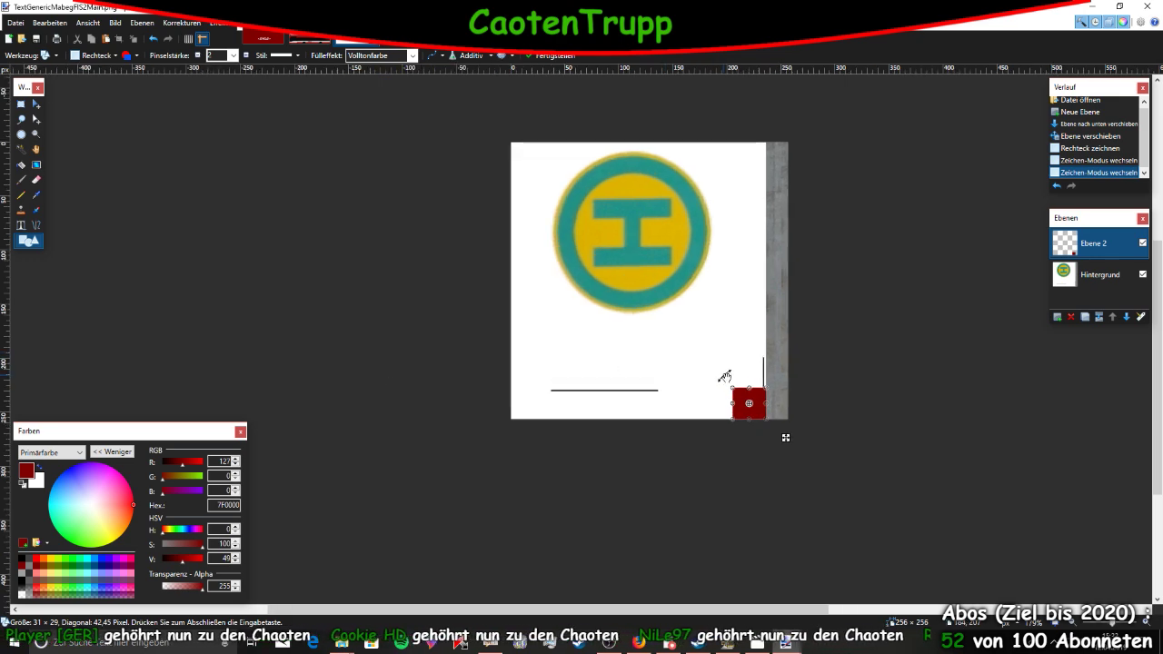
left_click_drag(733, 388, 464, 178)
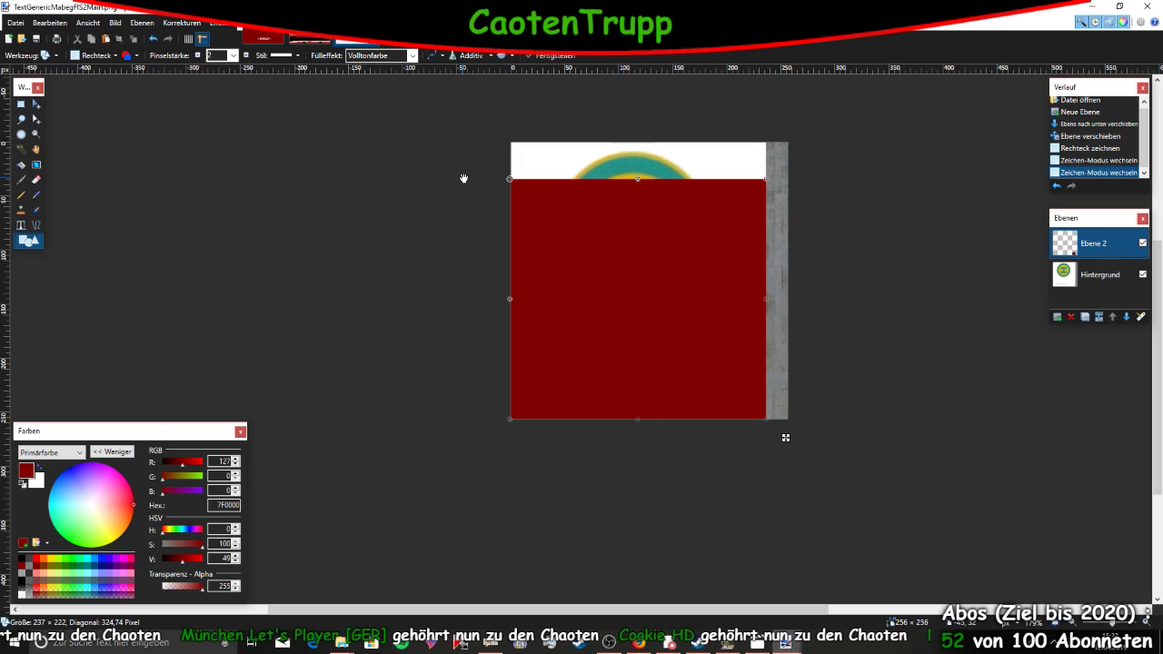
left_click_drag(637, 179, 636, 142)
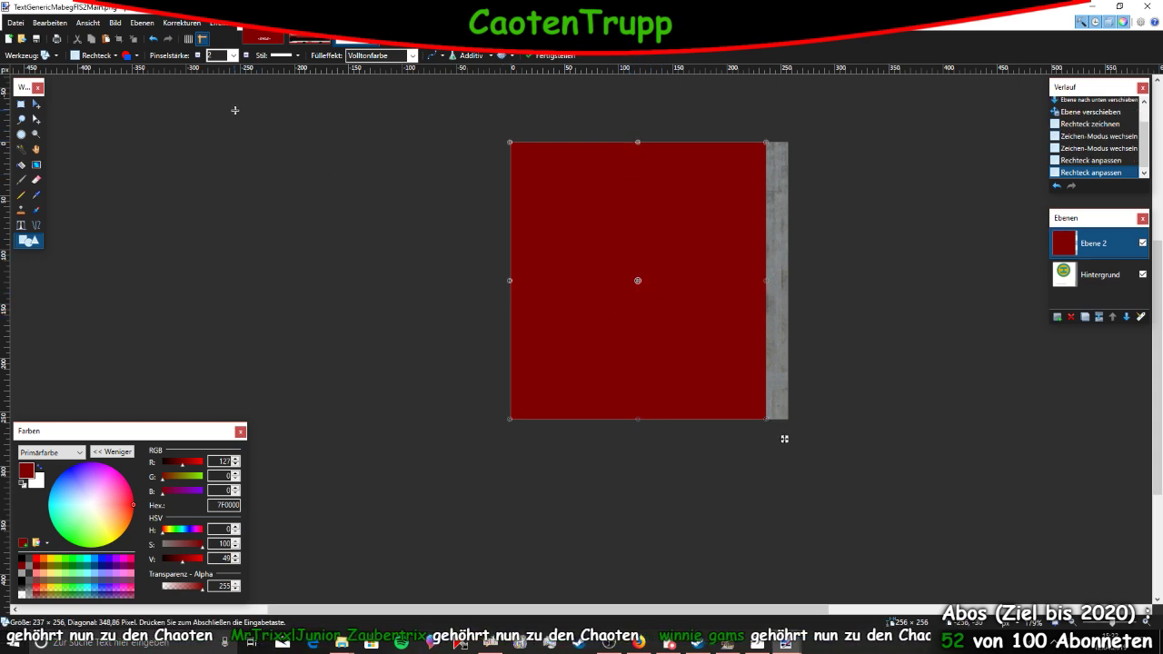
Switch to the untouched TextGenericMabegFIS2Main.png and select a rectangle about 179 × 169 px around the round H sign
left_click(1078, 6)
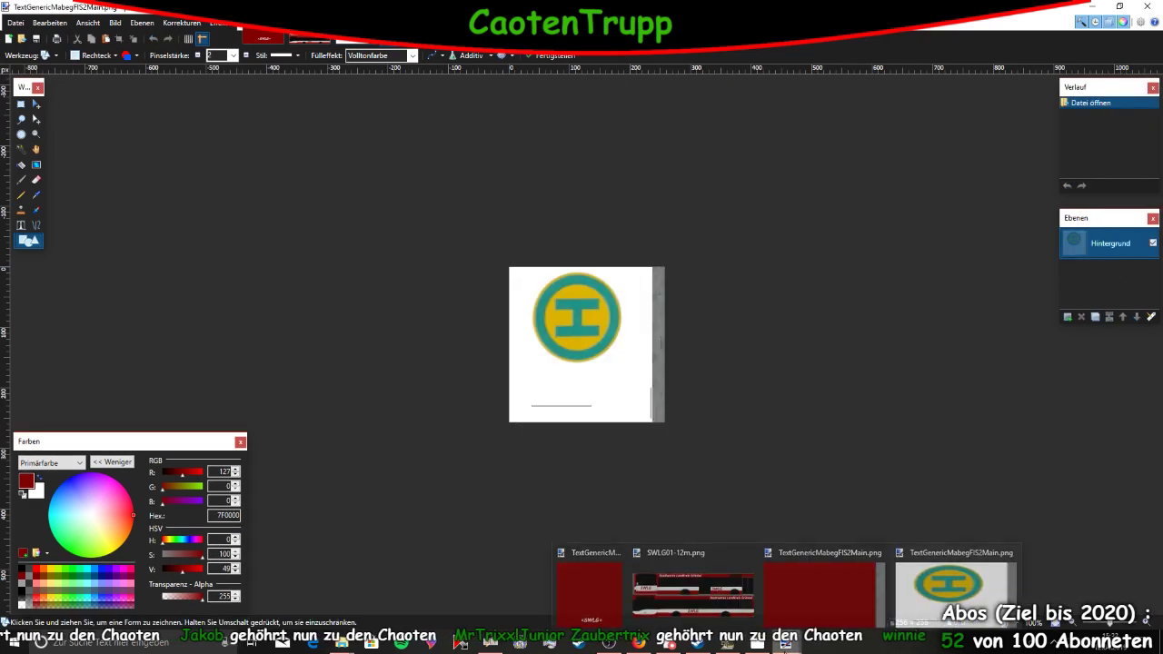
scroll(591, 366, "up", 5, "ctrl")
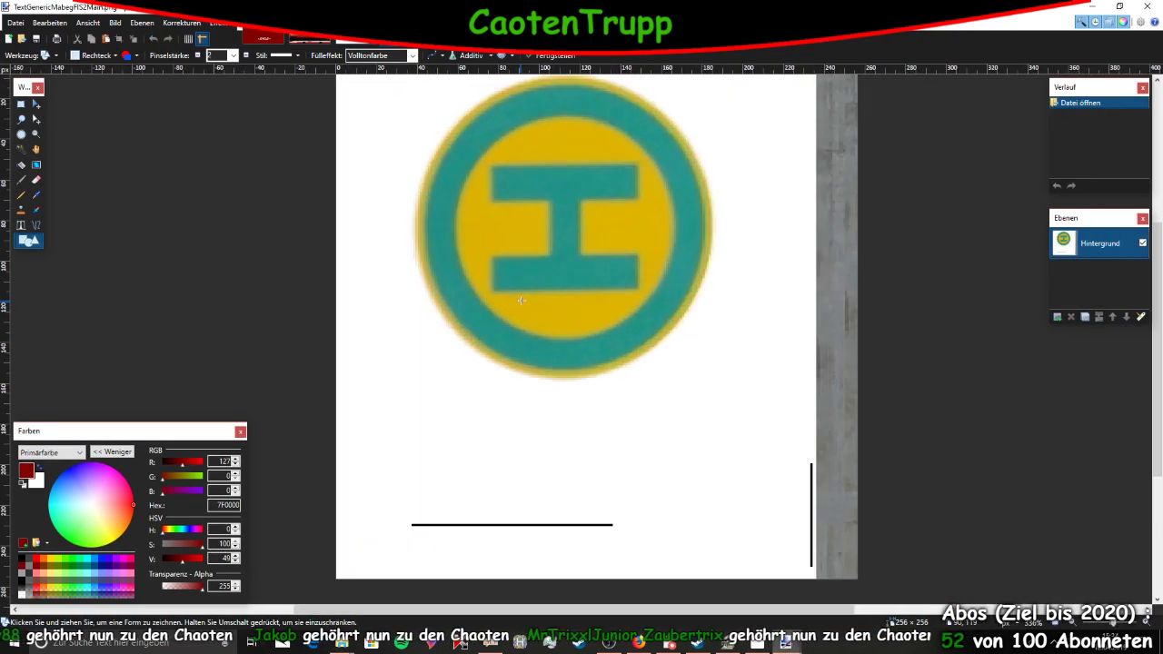
left_click(21, 104)
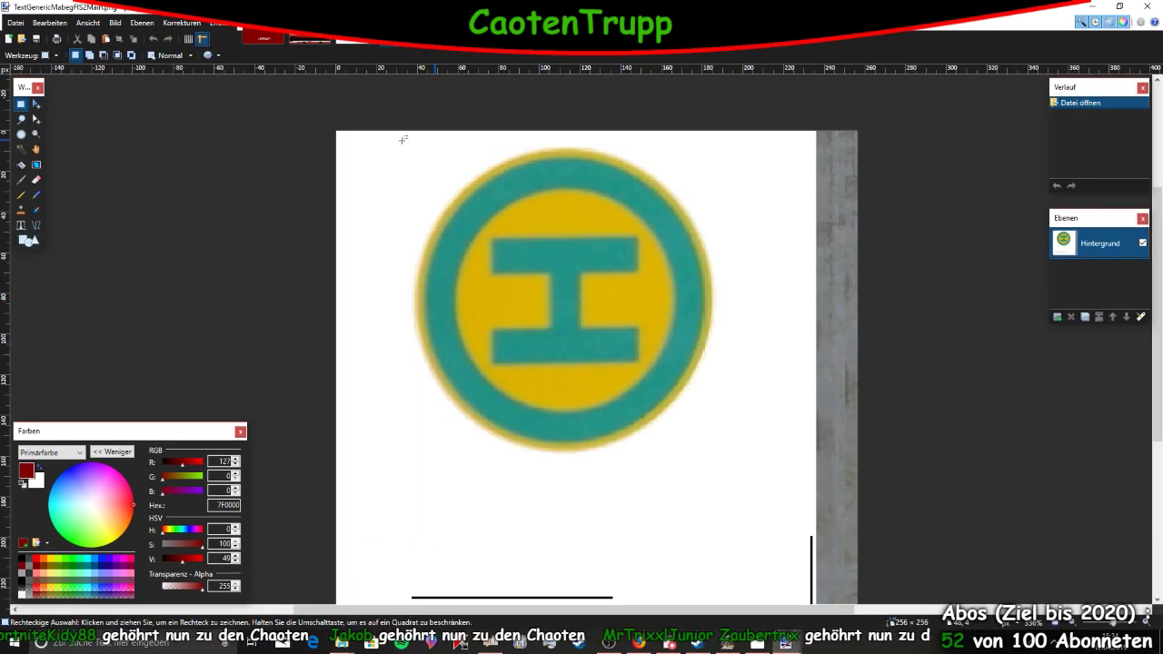
left_click_drag(388, 139, 753, 478)
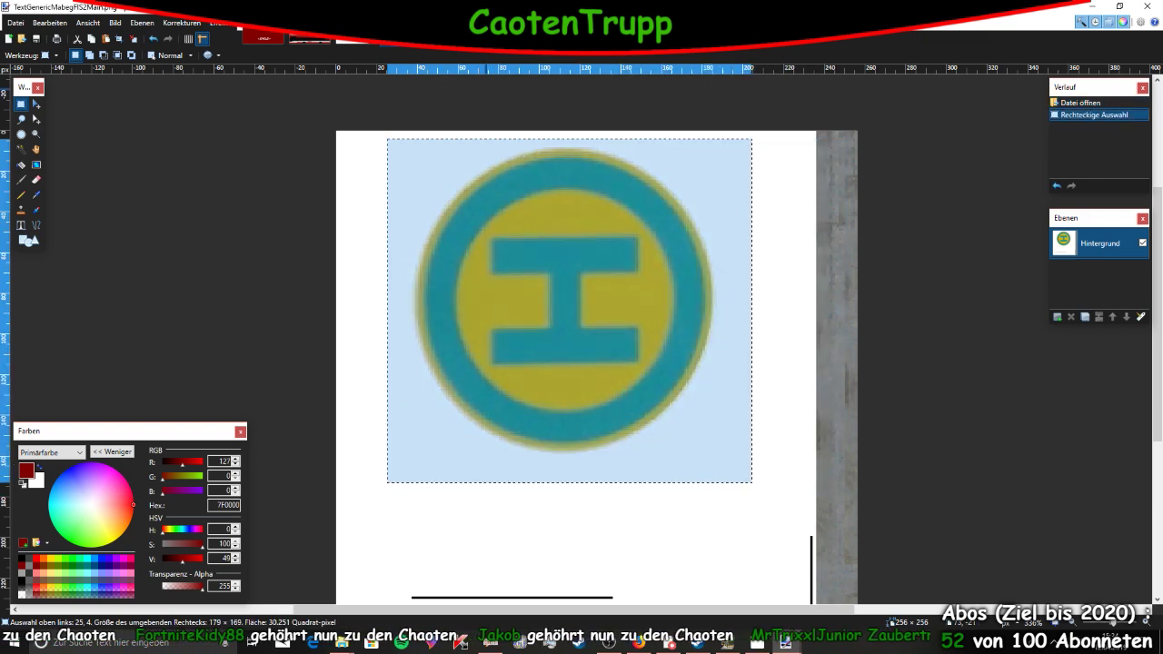
Copy the selected H sign into a new 179 × 169 px image
left_click(16, 21)
left_click(457, 265)
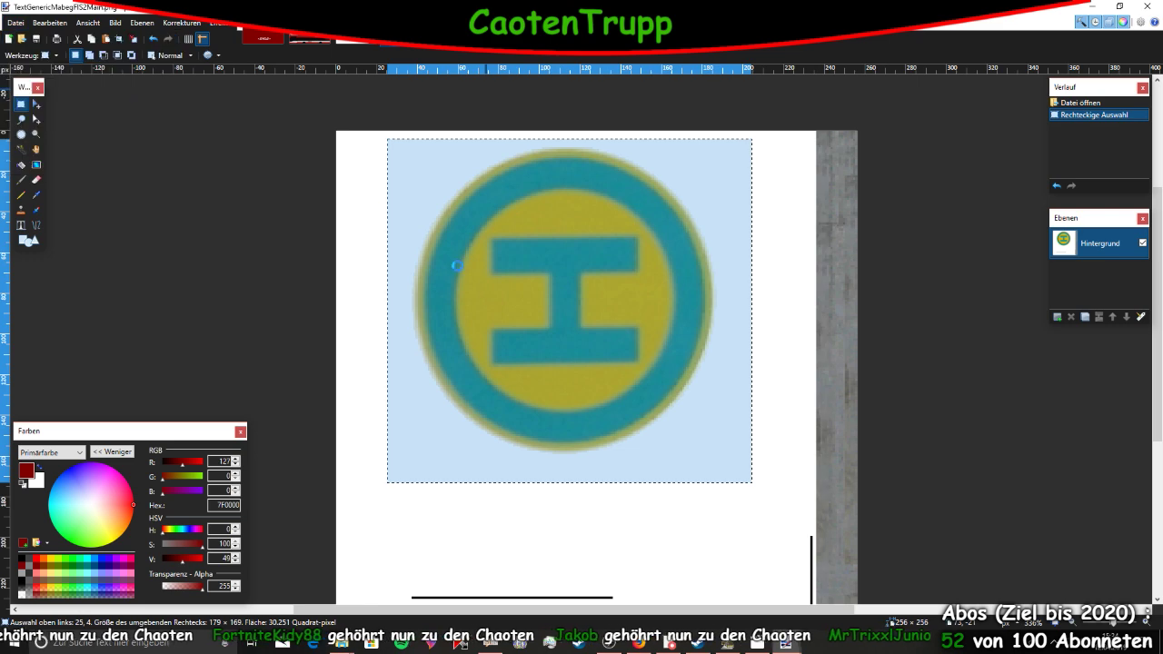
key("ctrl+n")
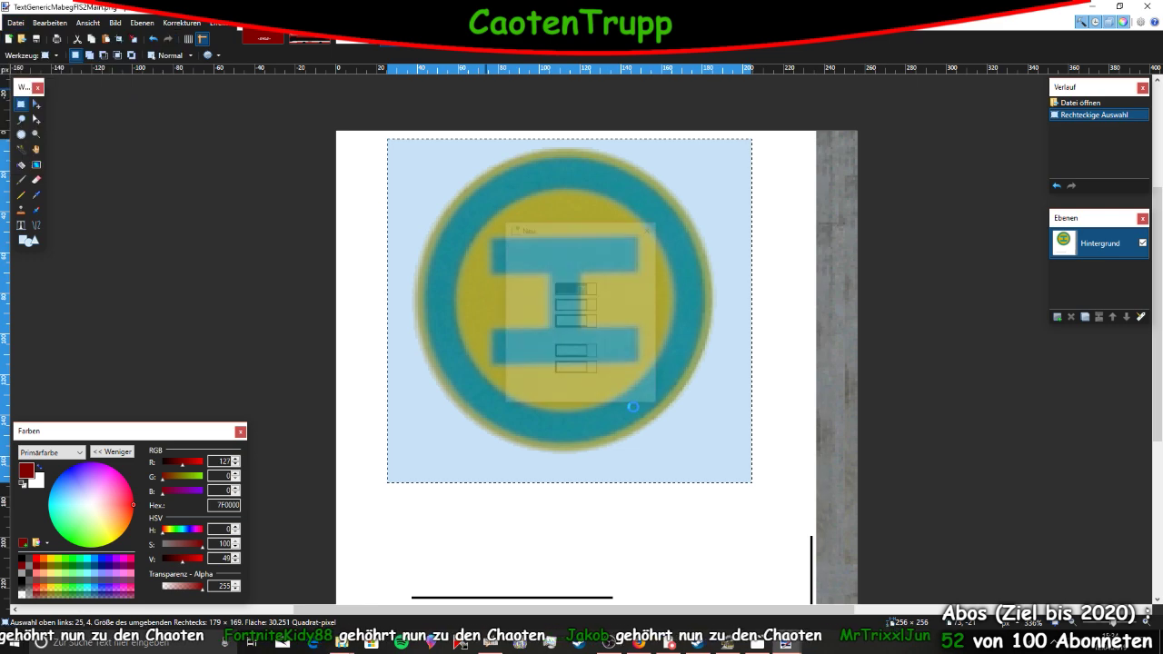
key("Return")
key("ctrl+v")
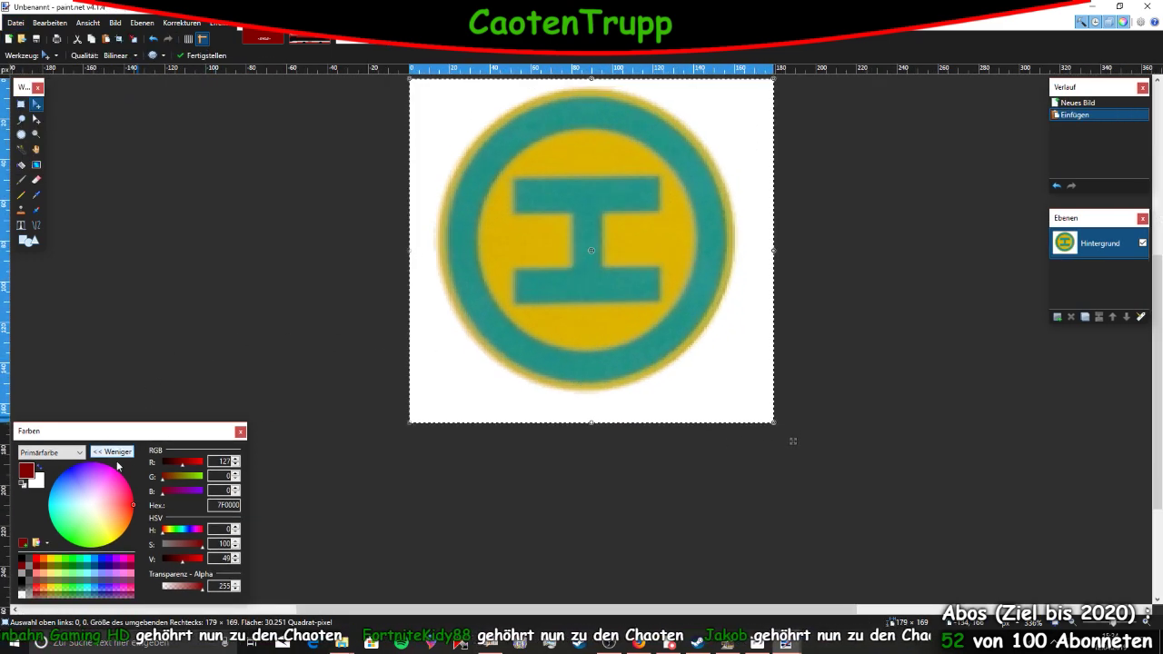
Clear the selection and try to fill the white background around the H sign with fully transparent near-white FDFCFF
left_click(33, 240)
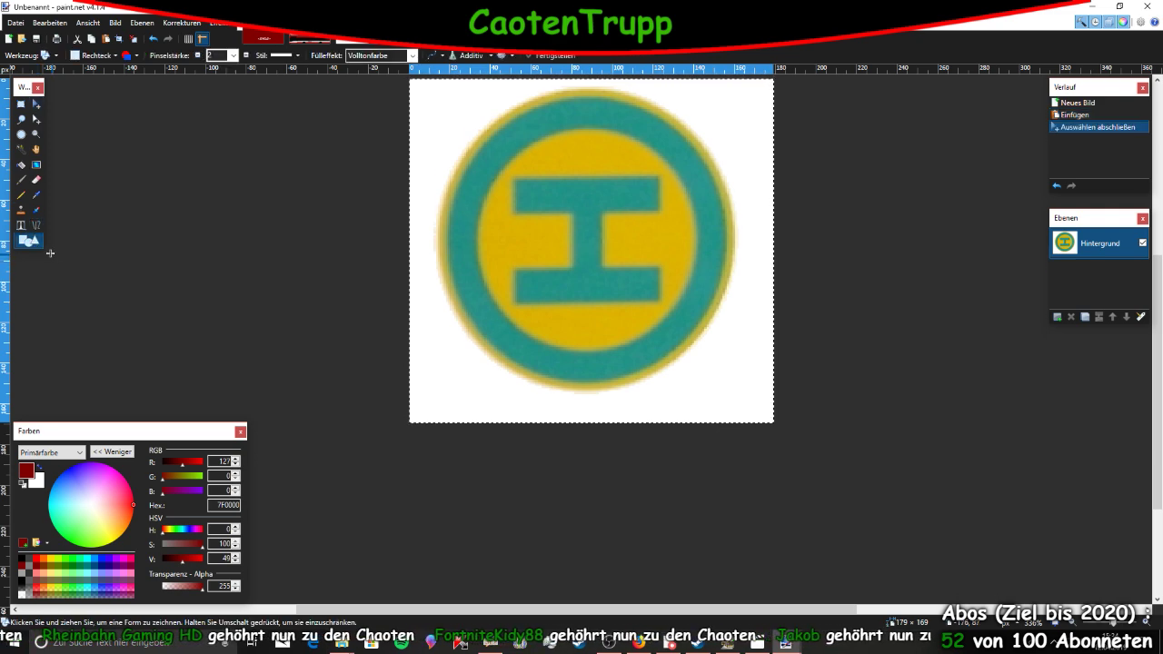
left_click(20, 168)
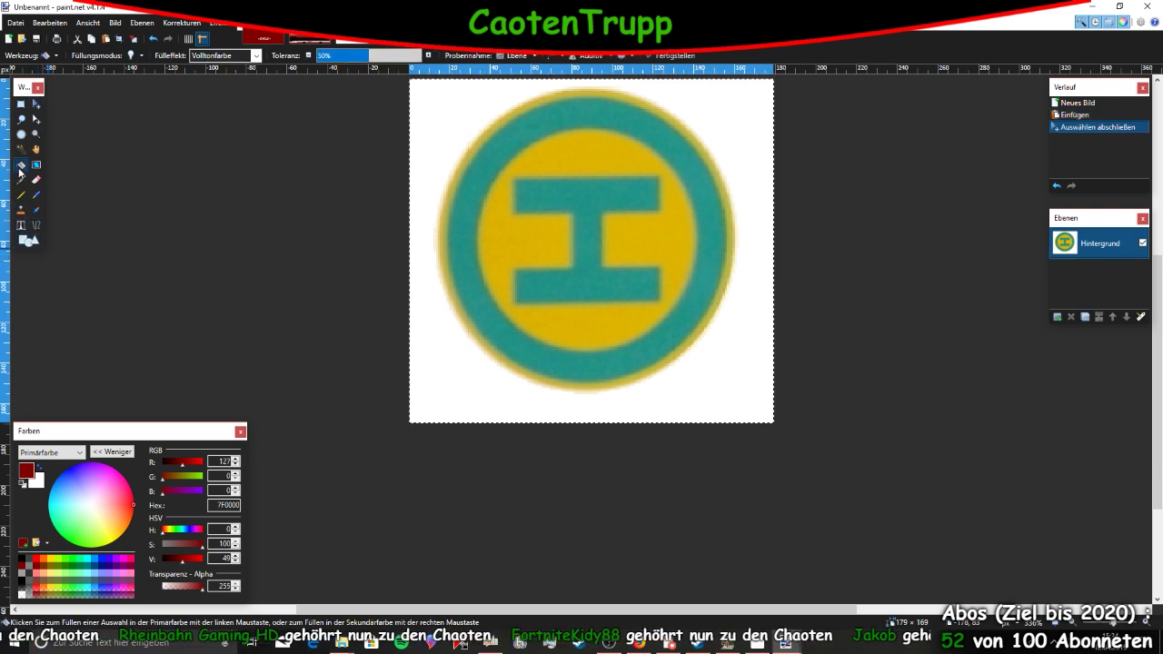
left_click_drag(186, 585, 161, 586)
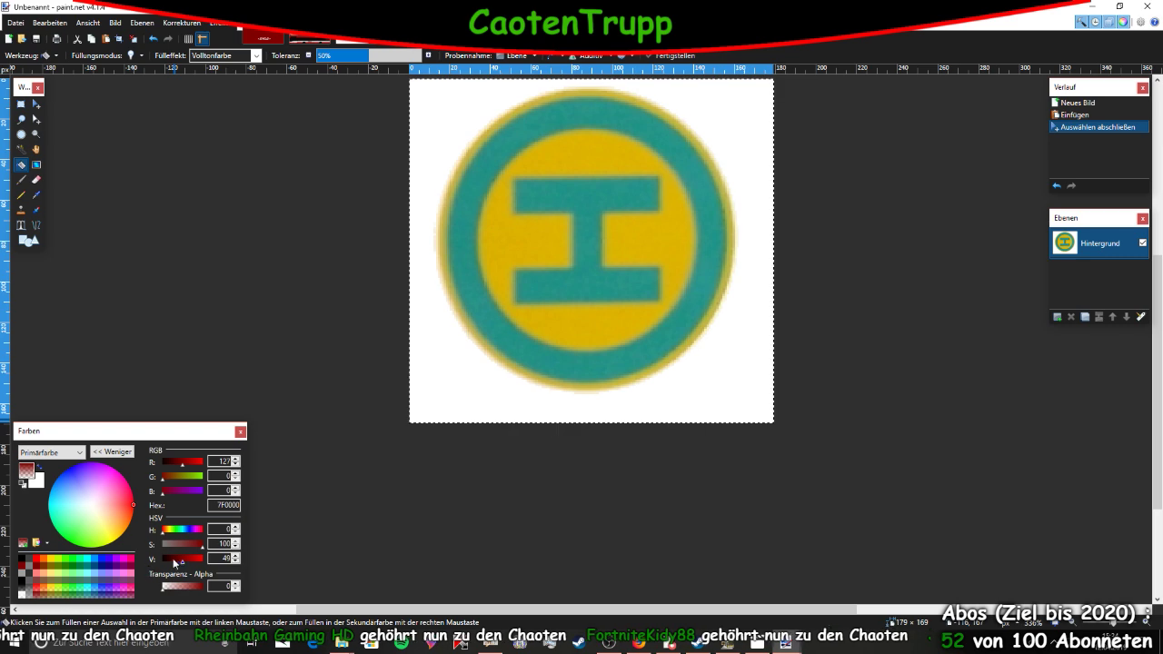
left_click(91, 503)
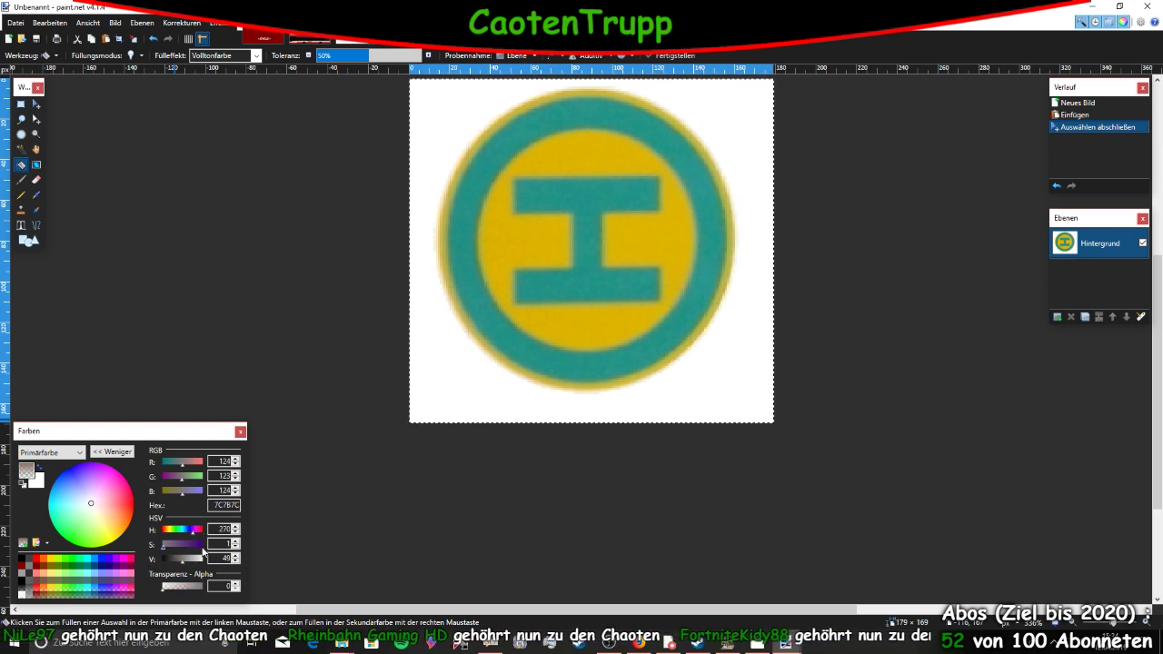
left_click(420, 97)
key("ctrl+d")
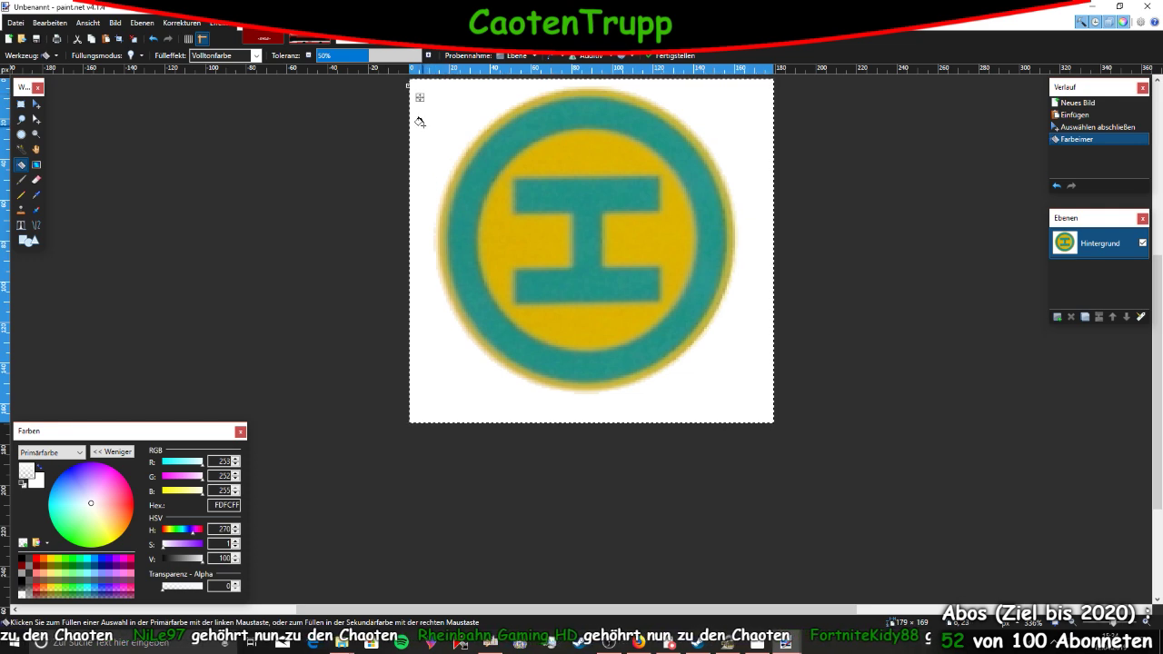
left_click(443, 119)
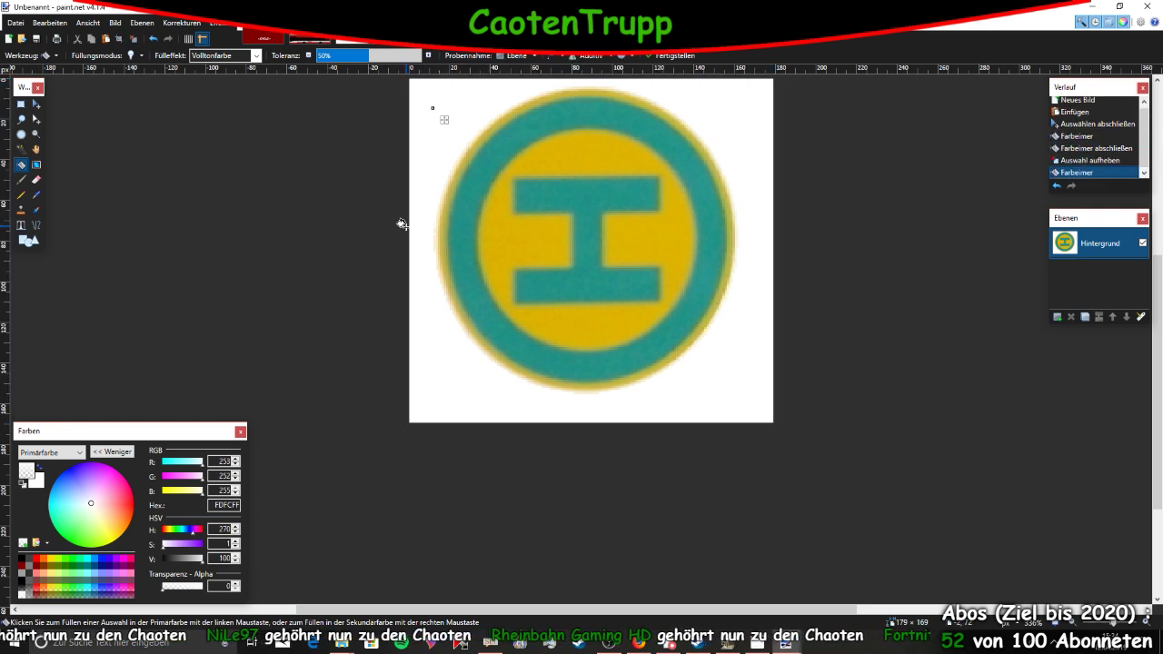
left_click(427, 156)
left_click(426, 129)
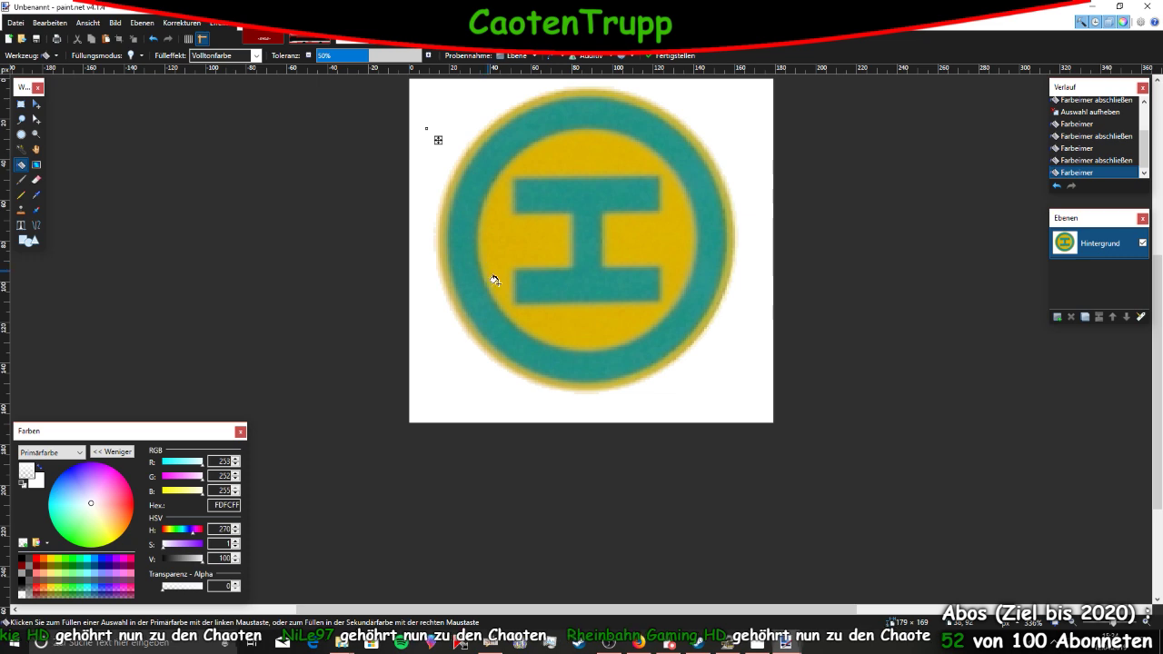
key("Return")
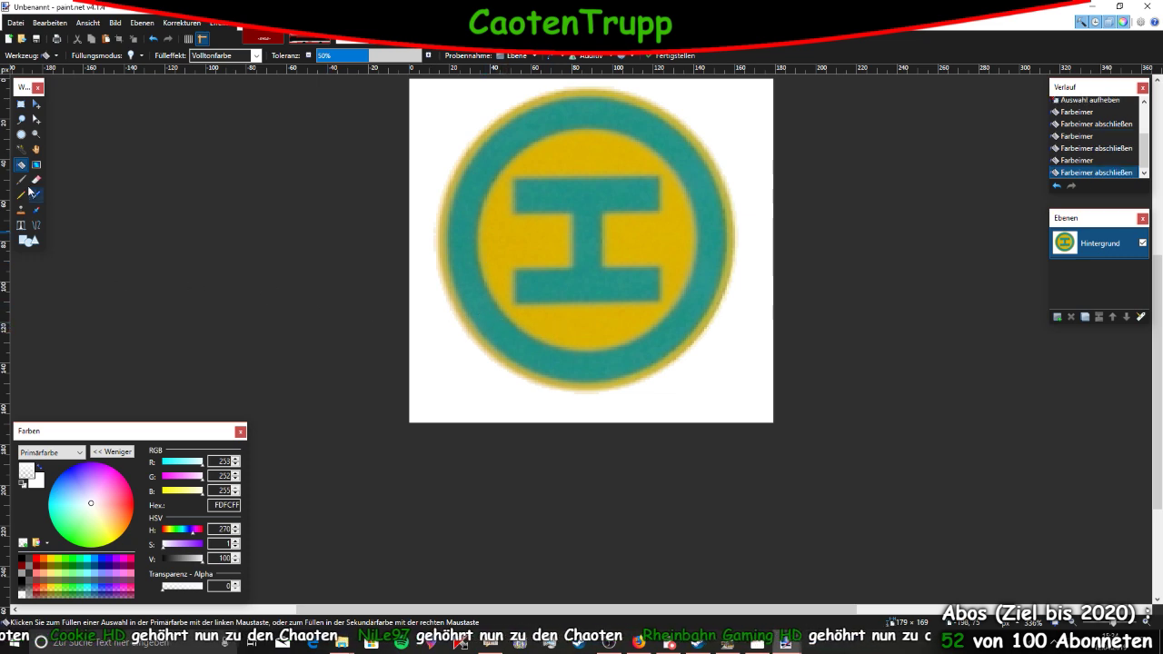
Try a rectangular selection of about 6 × 6 px in the white area at the sign's lower-left edge
left_click(21, 103)
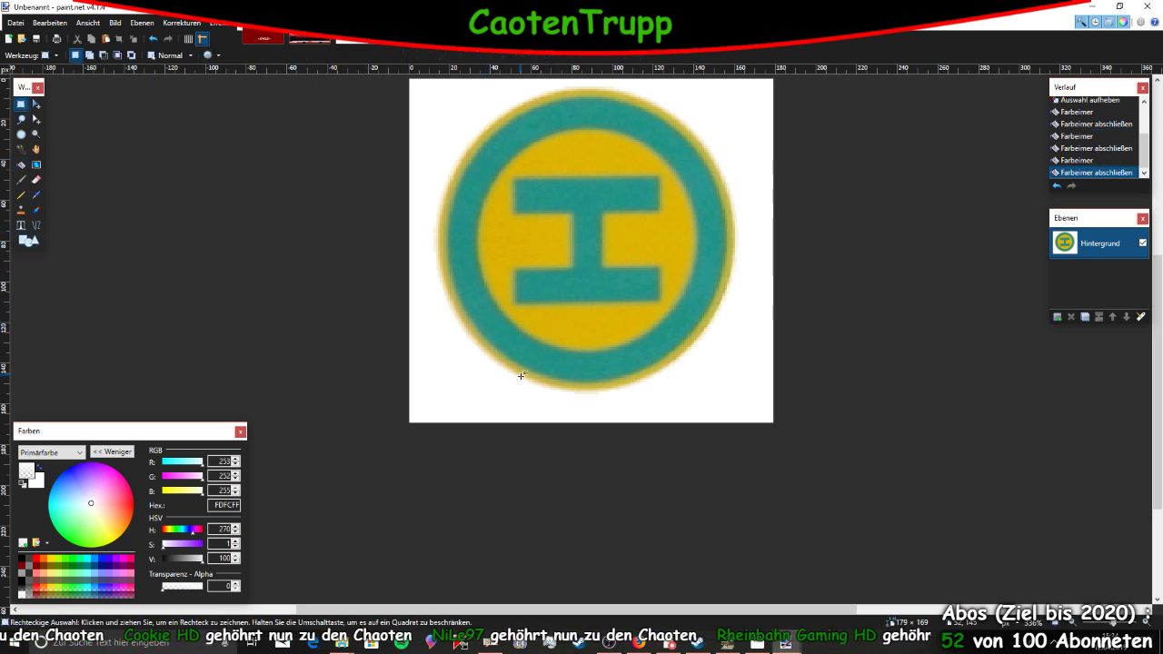
scroll(523, 375, "up", 2, "ctrl")
scroll(523, 375, "up", 6, "ctrl")
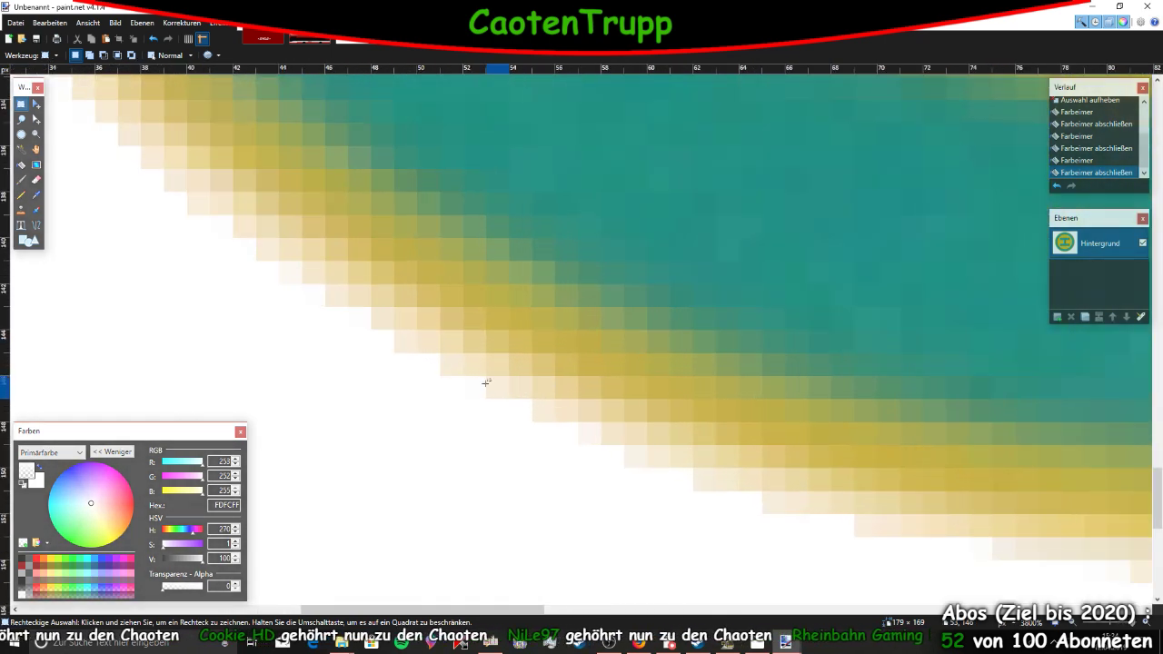
left_click_drag(485, 379, 369, 499)
scroll(369, 500, "down", 8, "ctrl")
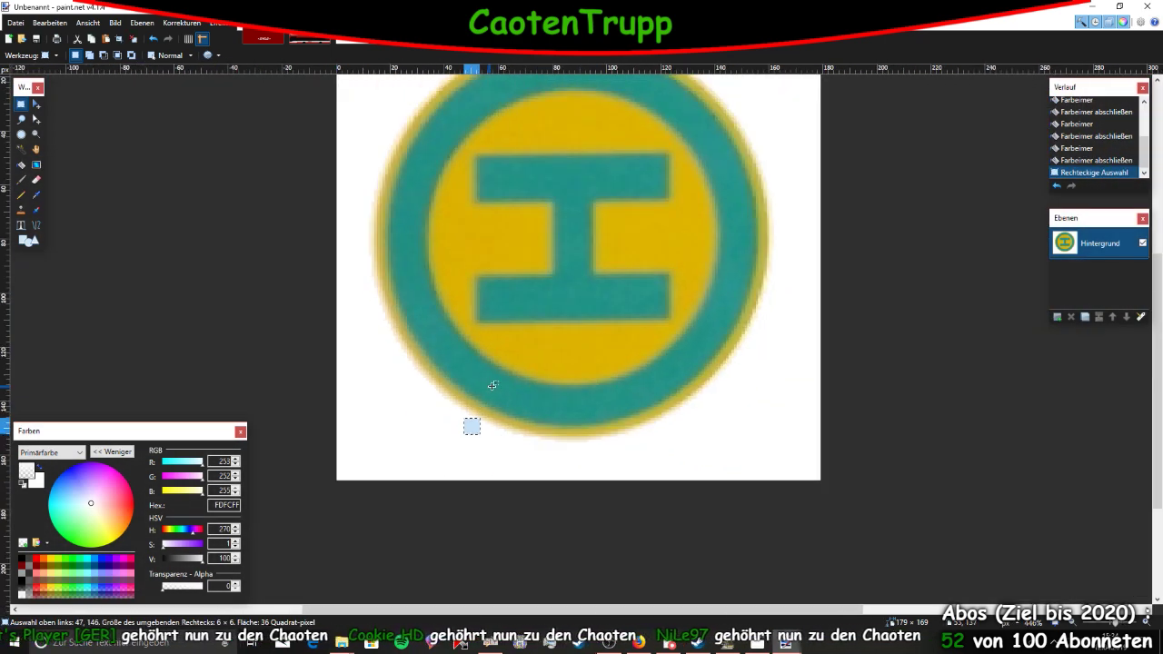
scroll(512, 388, "down", 1, "ctrl")
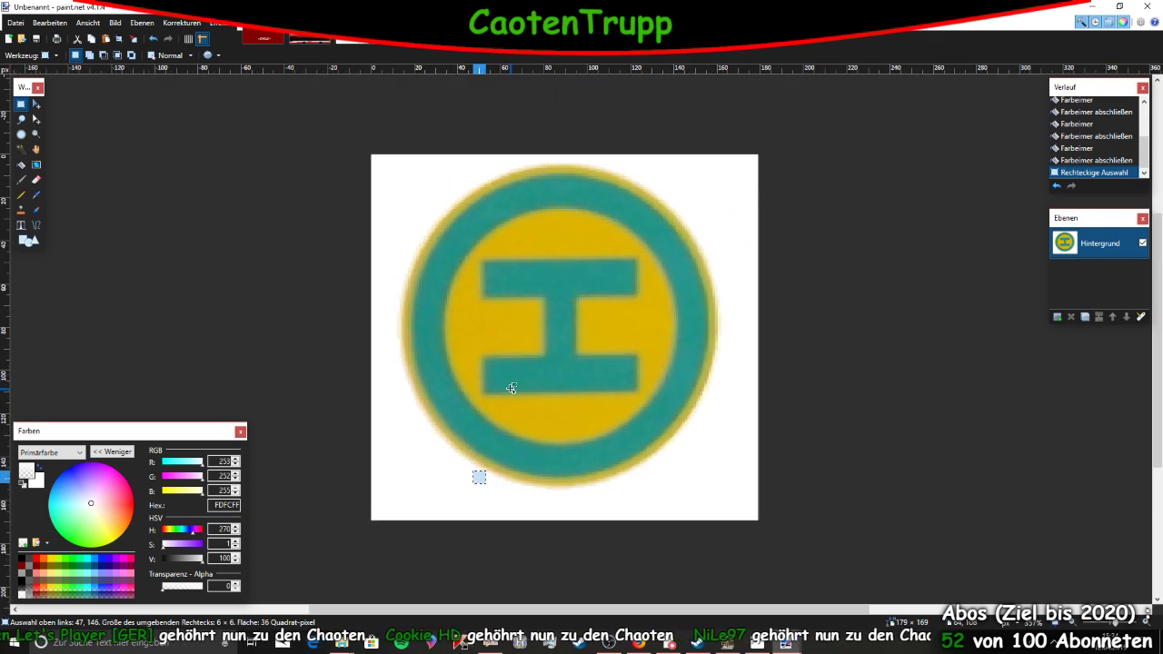
Add a new layer below Hintergrund and set the Hintergrund layer's blend mode to Multiplizieren
left_click(1056, 317)
left_click_drag(1091, 243, 1090, 277)
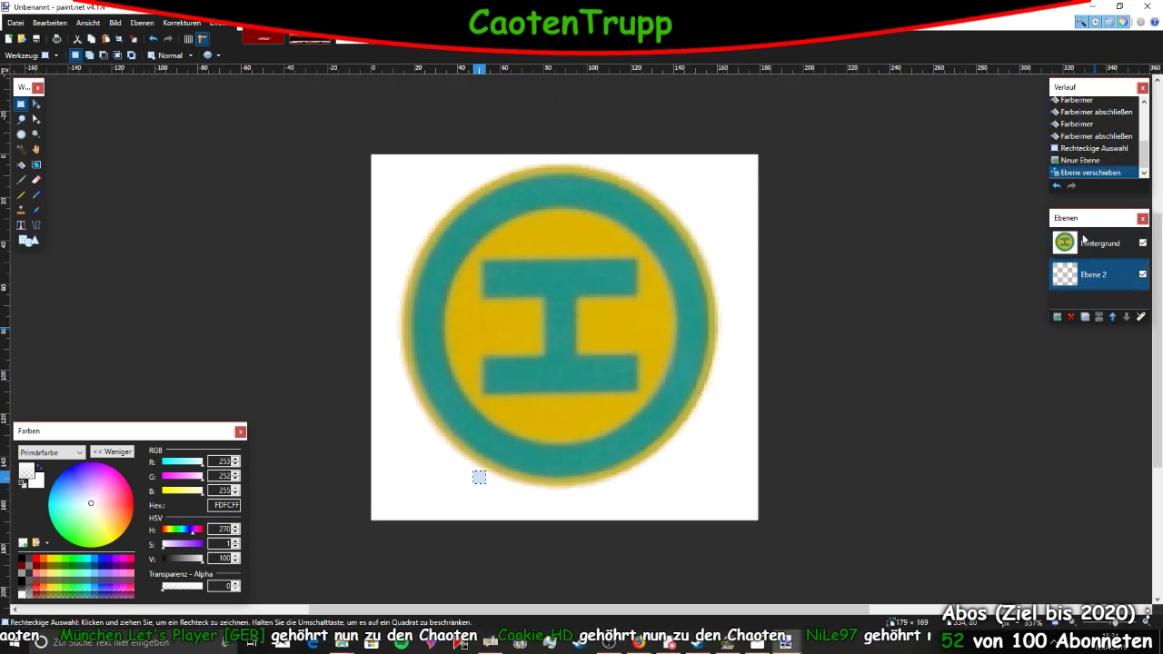
left_click(1083, 242)
left_click(1140, 317)
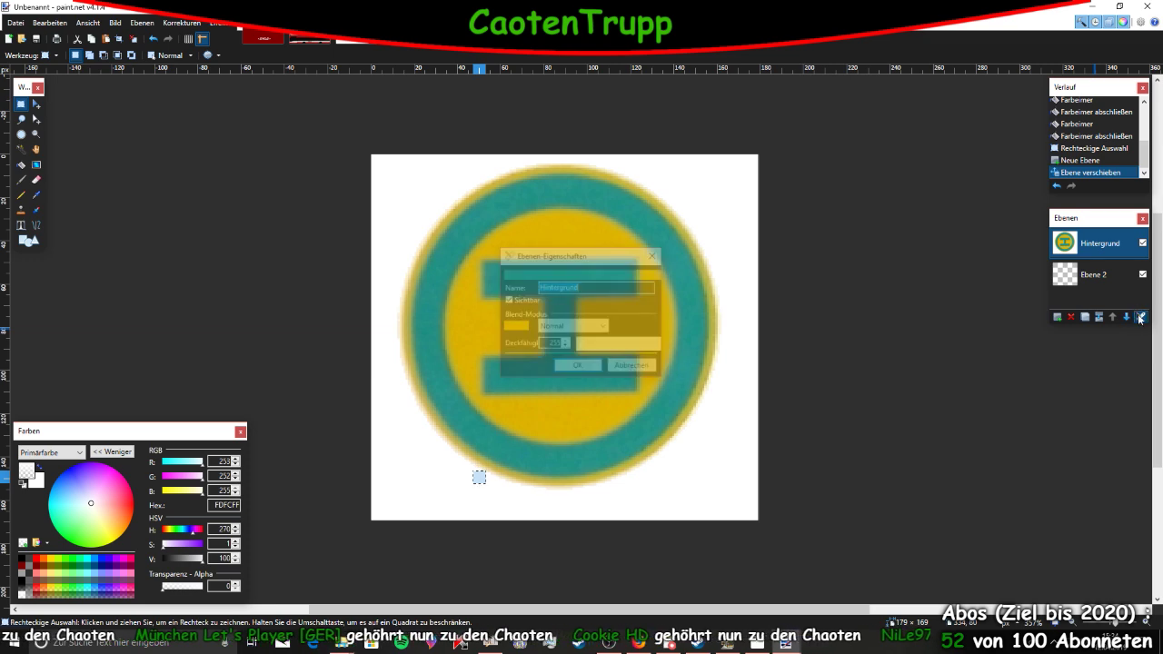
left_click(573, 326)
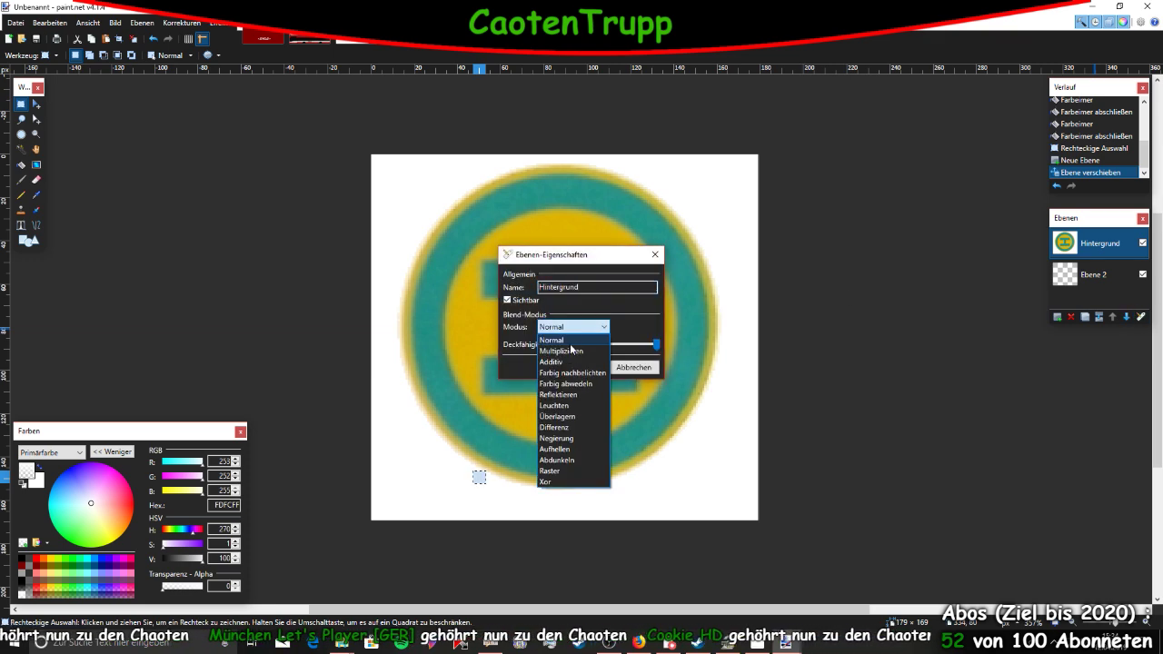
left_click(572, 348)
left_click(576, 367)
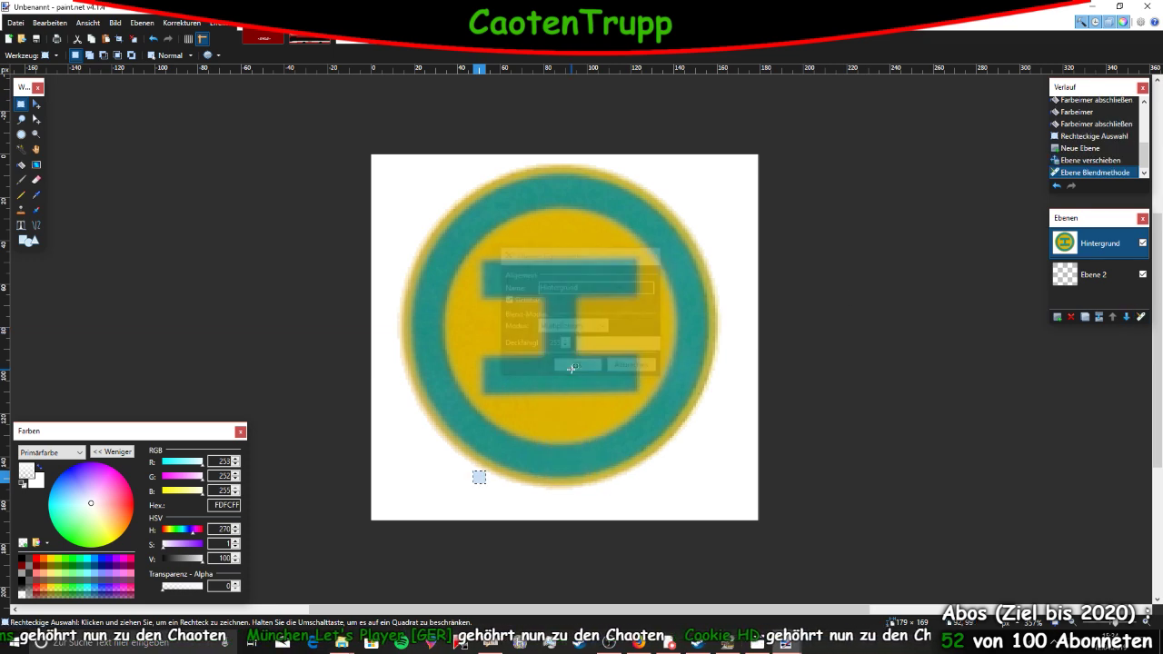
Make Ebene 2 active and pick the dark red 7F0000 from the SWLG logo image as the primary colour
left_click(1116, 282)
left_click(29, 240)
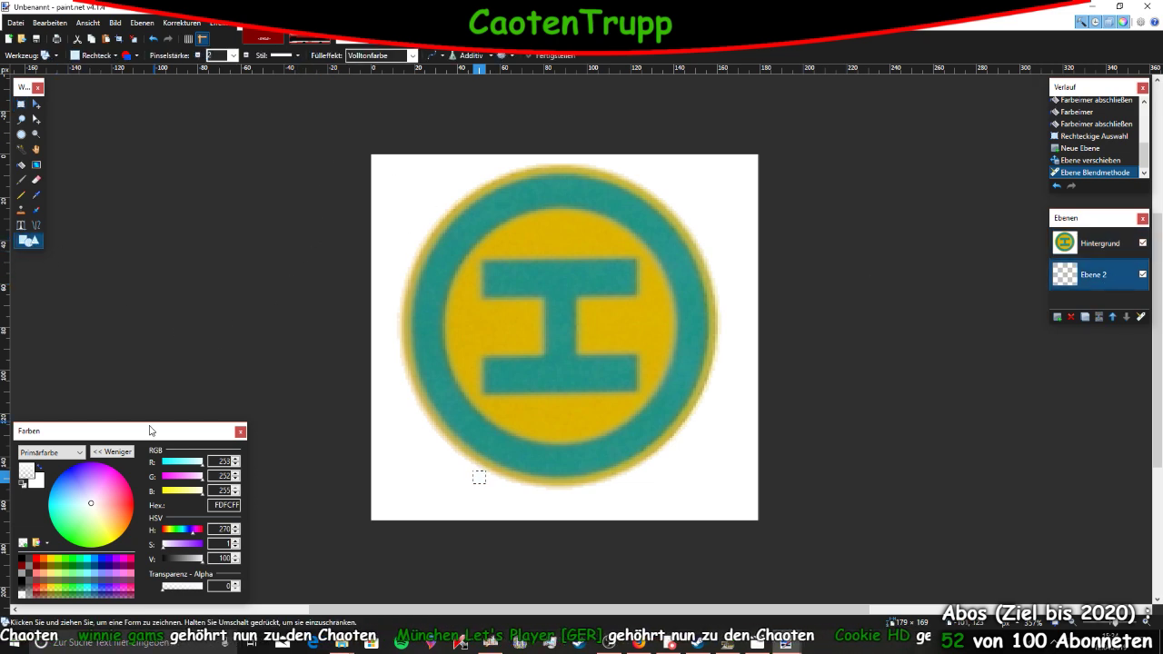
left_click(218, 23)
left_click(263, 38)
left_click(36, 195)
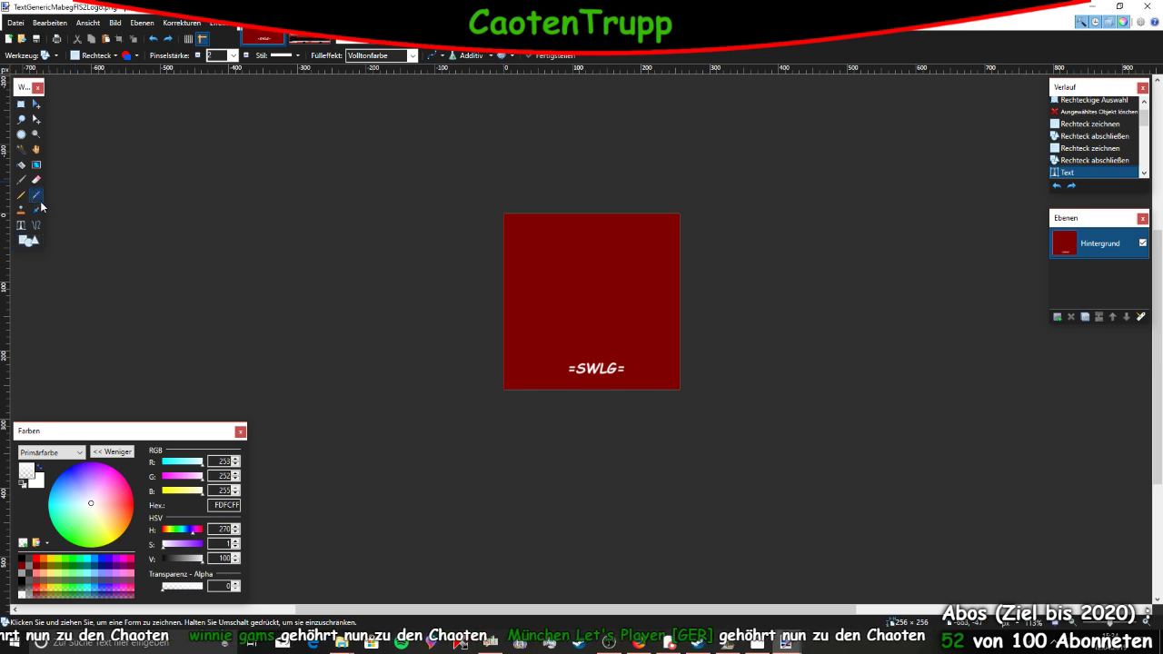
left_click(615, 265)
left_click(308, 38)
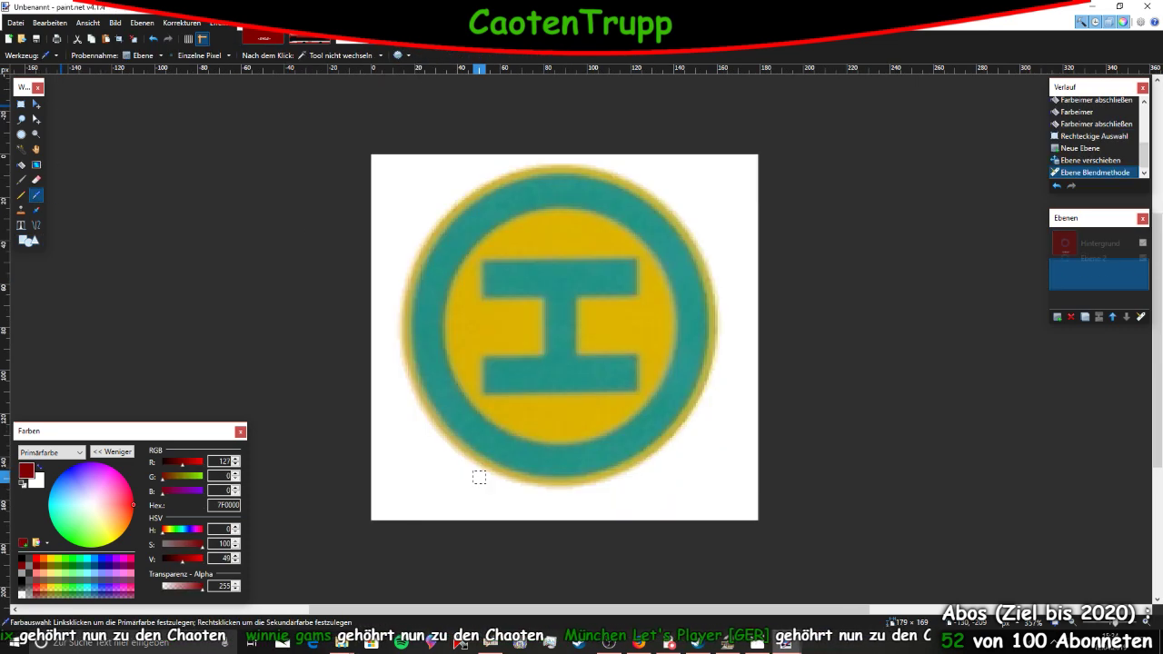
Try a filled dark red rectangle about 181 × 186 px over the sign on Ebene 2, and undo it
left_click(29, 241)
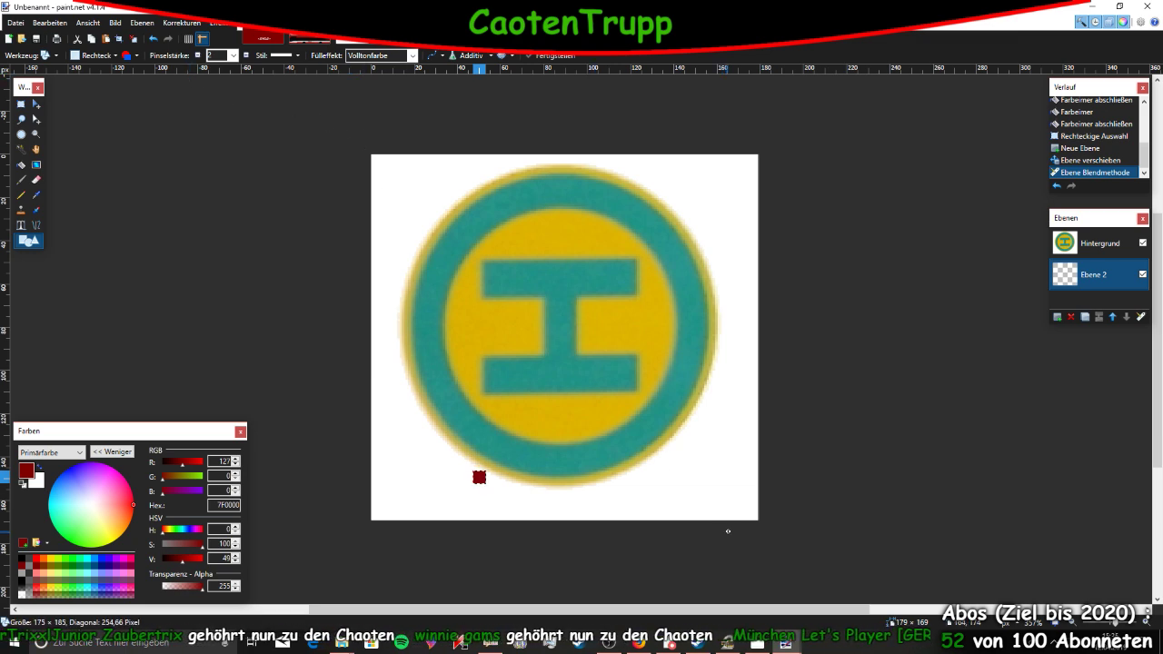
left_click_drag(728, 531, 727, 515)
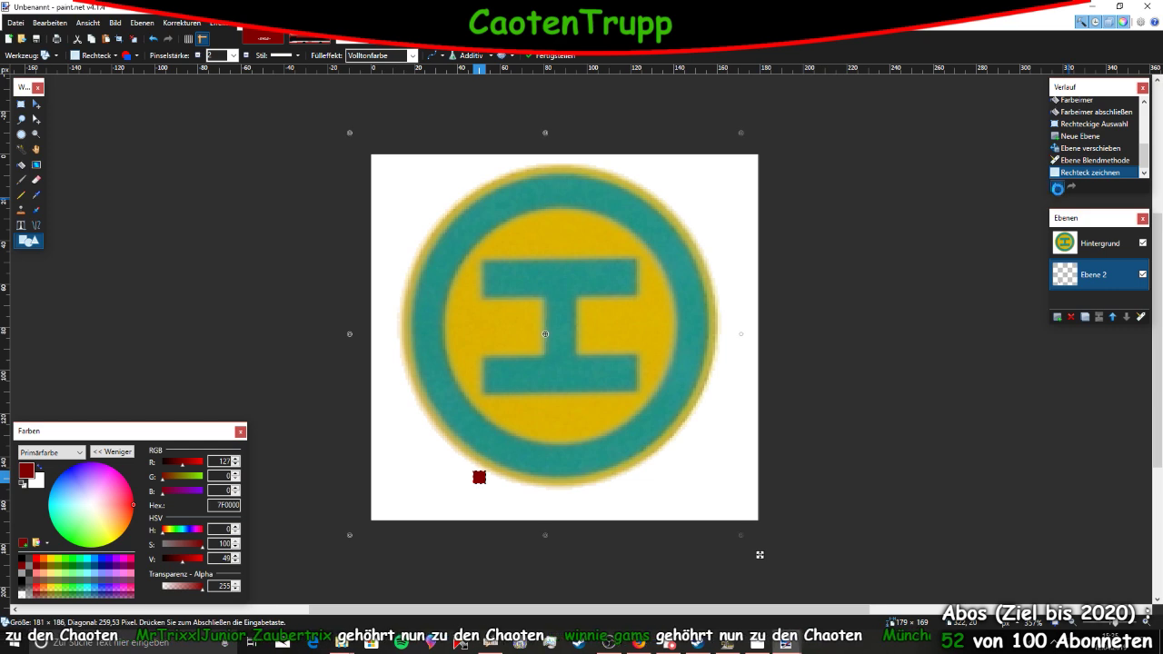
left_click(1058, 187)
Clear the selection and draw a filled dark red rectangle about 14 × 129 px along the image's left edge on Ebene 2
key("ctrl+d")
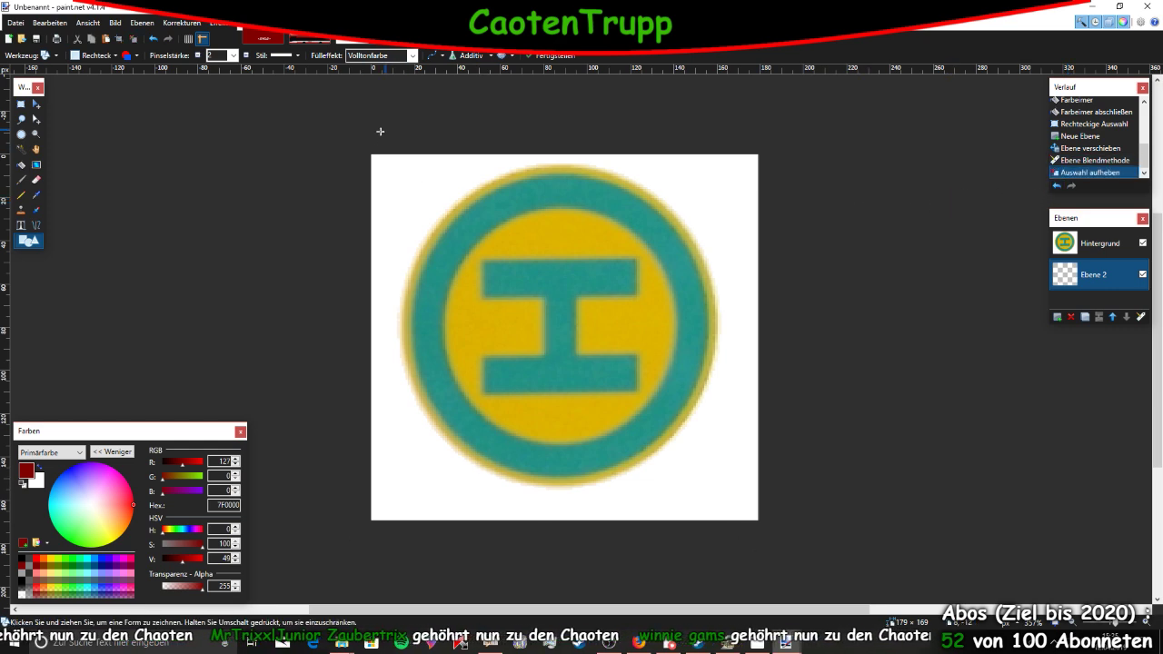
left_click_drag(361, 136, 764, 523)
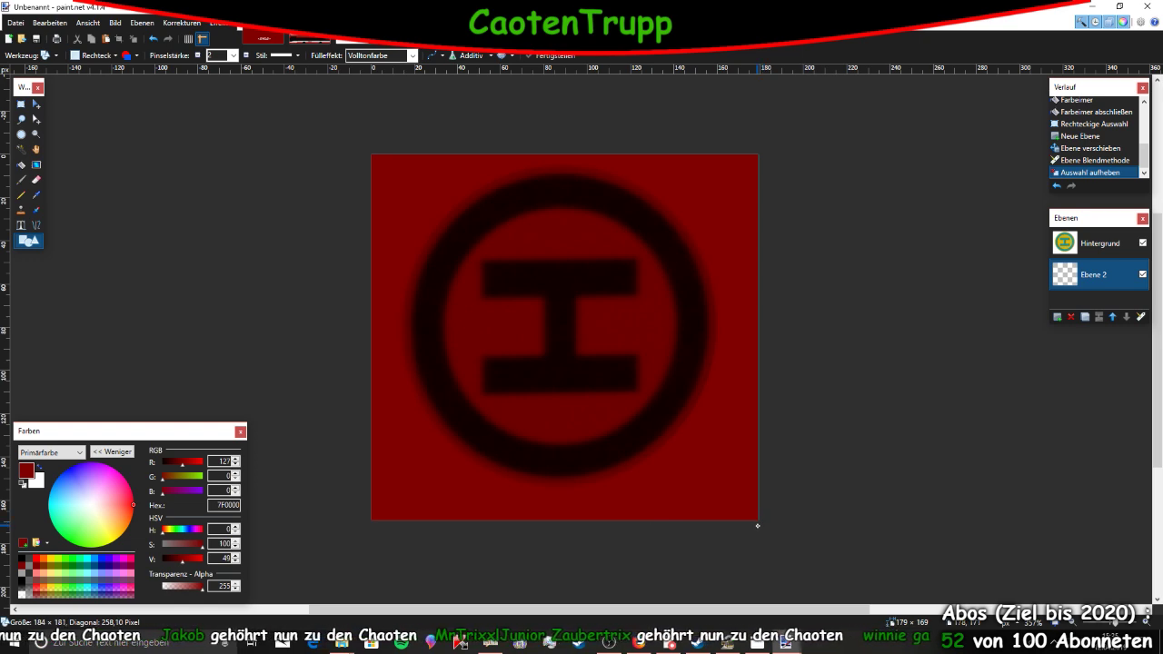
mouse_move(758, 525)
left_mouse_down()
mouse_move(688, 474)
mouse_move(512, 416)
mouse_move(391, 413)
left_mouse_up()
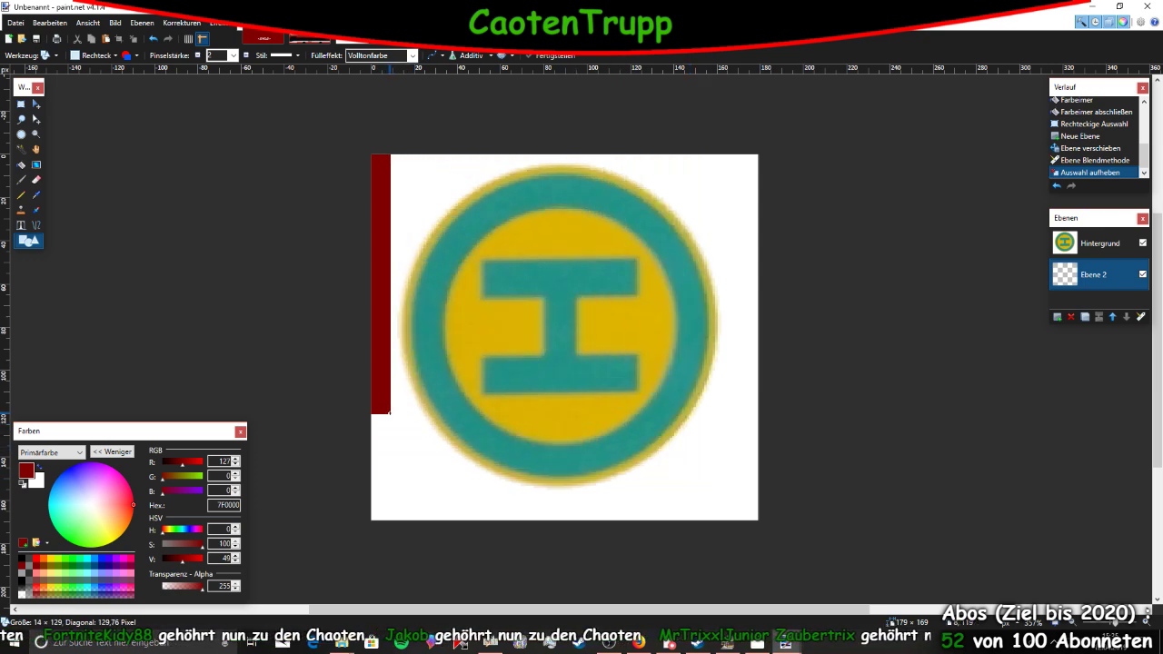
left_click_drag(391, 413, 391, 414)
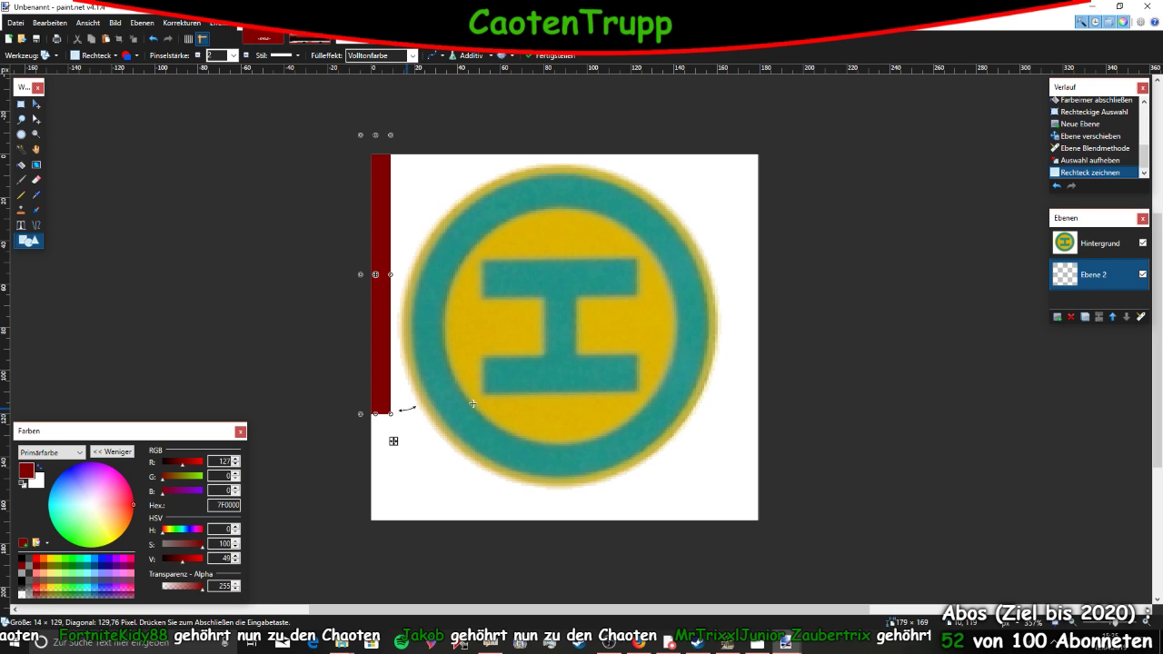
Undo the dark red rectangle and close the untitled sign image without saving it
left_click(1057, 186)
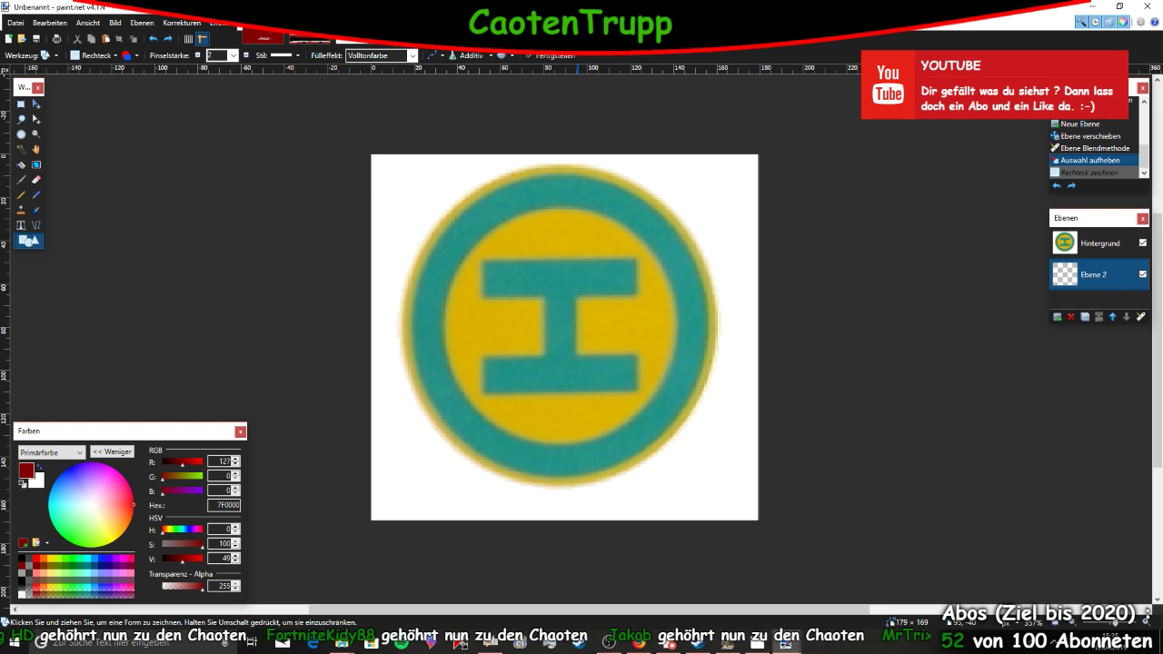
key("ctrl+w")
left_click(582, 403)
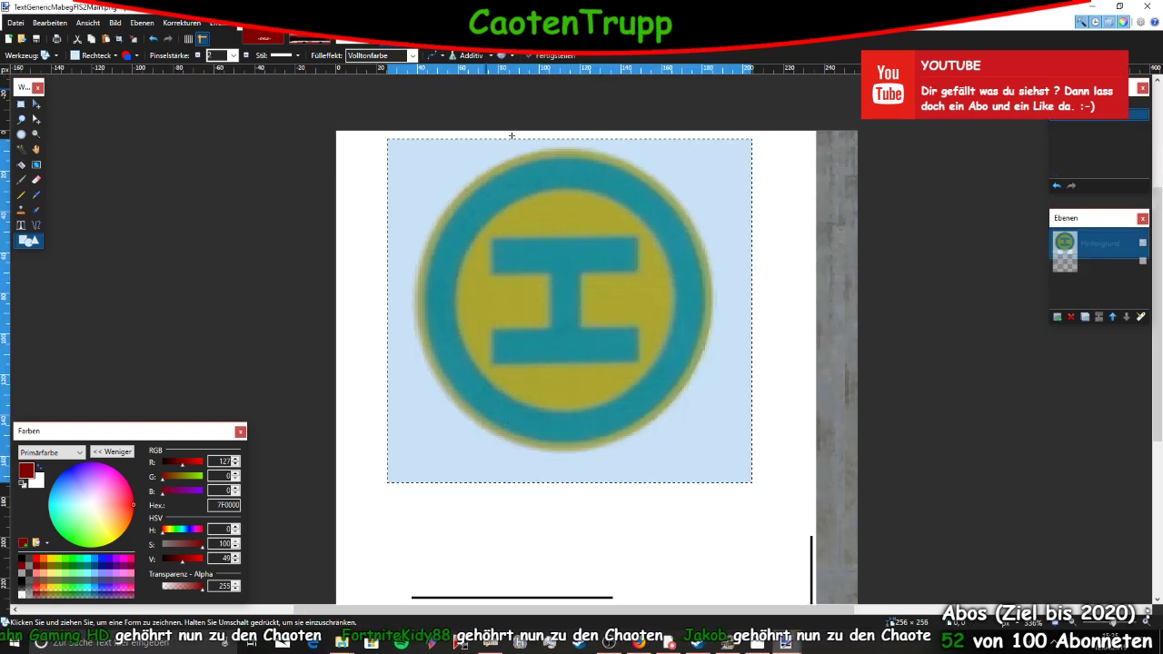
Draw a filled dark red rectangle of 237 × 256 px on new layer Ebene 2 and move that layer below Hintergrund
key("ctrl+shift+v")
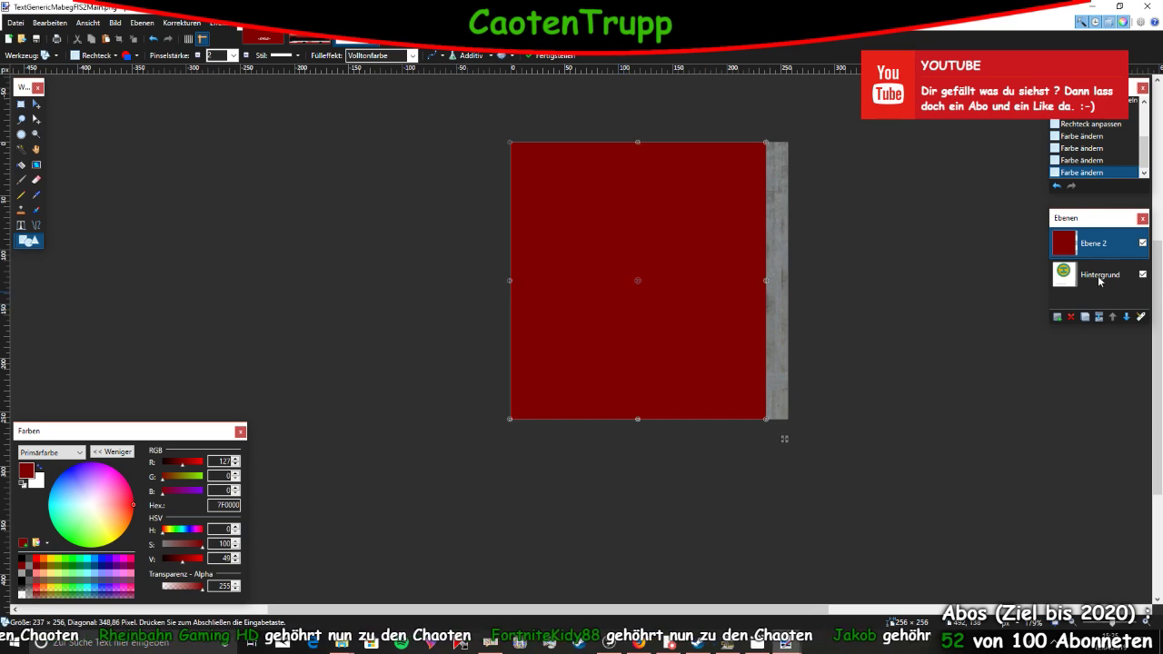
left_click_drag(1107, 247, 1102, 291)
Set the Hintergrund layer's blend mode to Multiplizieren
left_click(1100, 244)
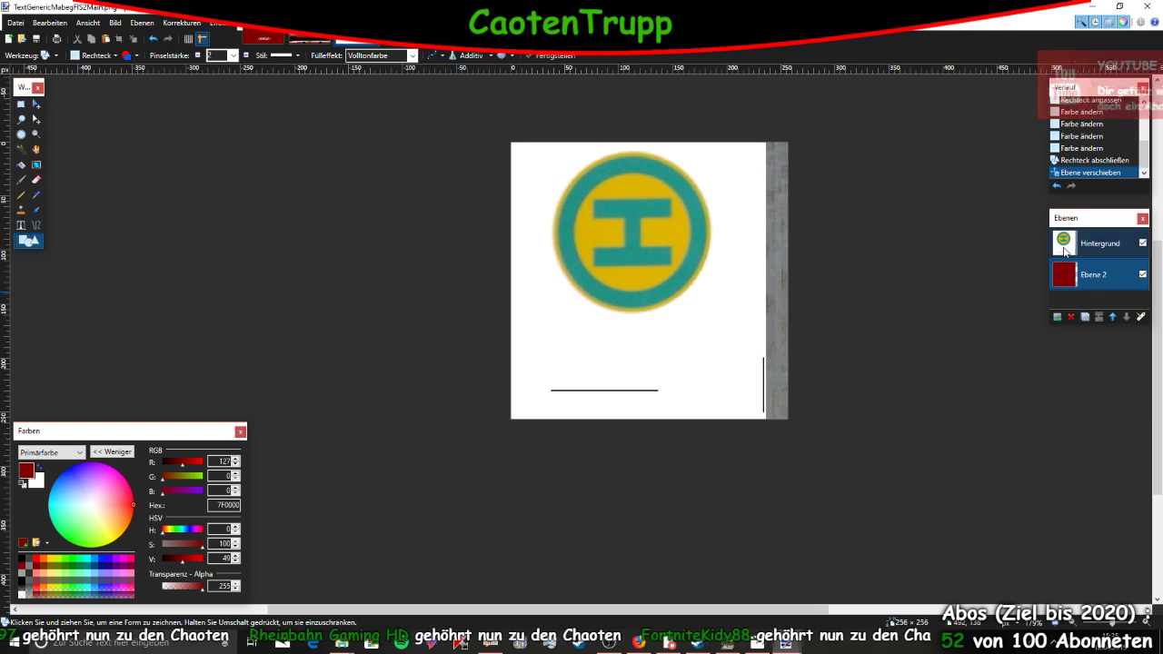
left_click(1141, 317)
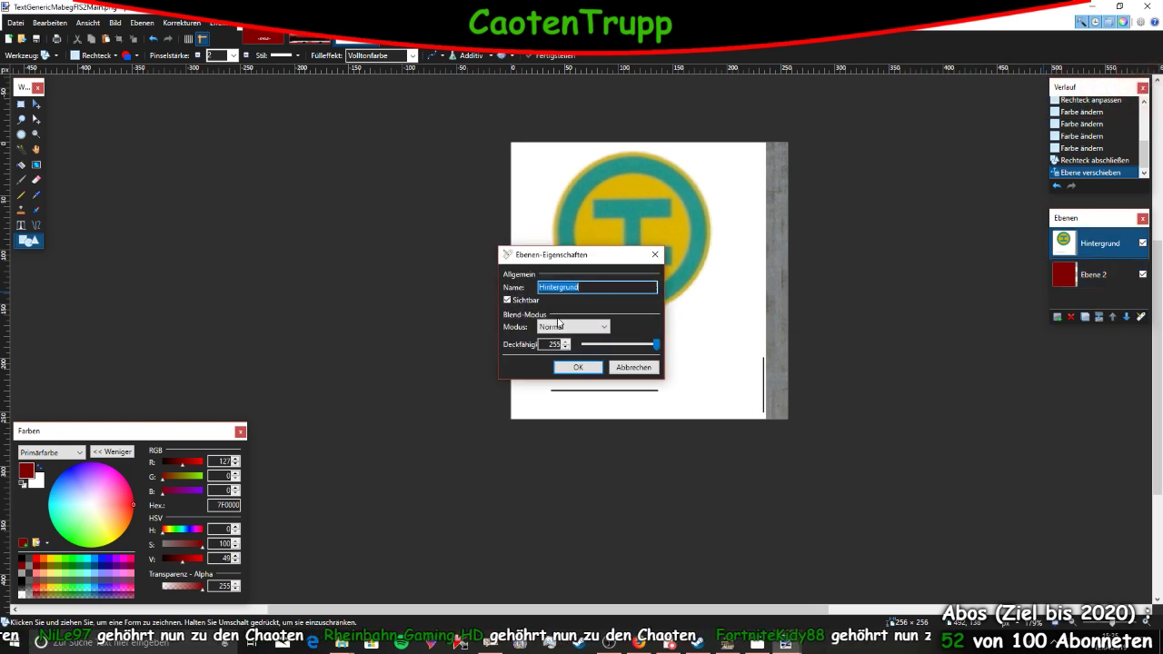
left_click(573, 327)
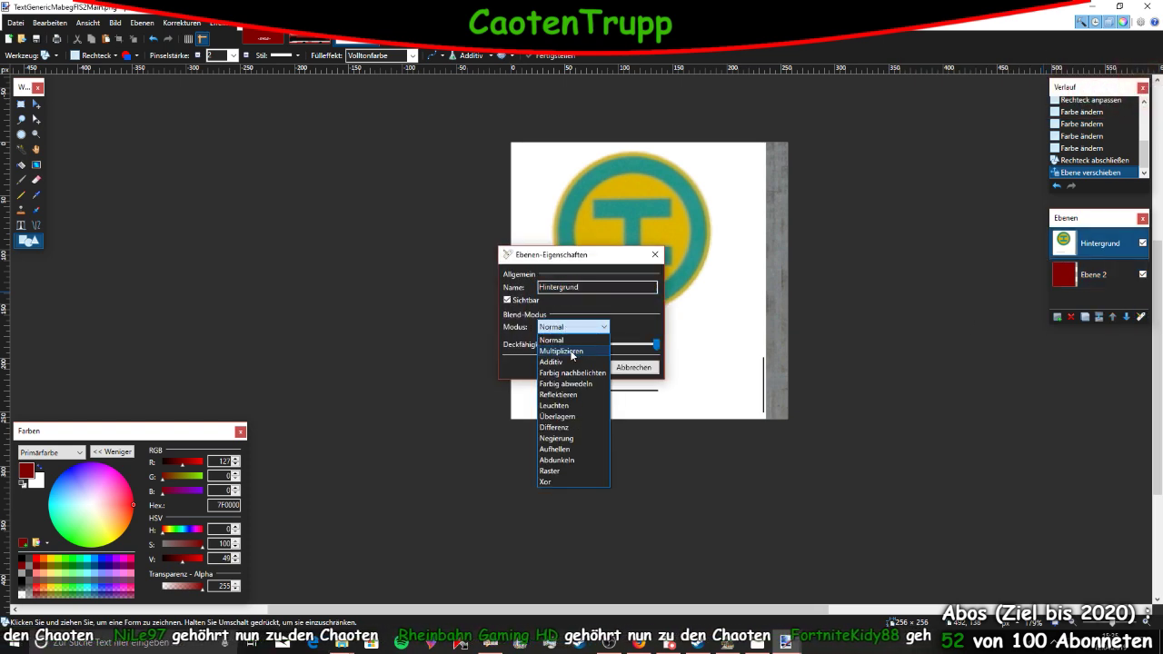
left_click(574, 352)
left_click(576, 366)
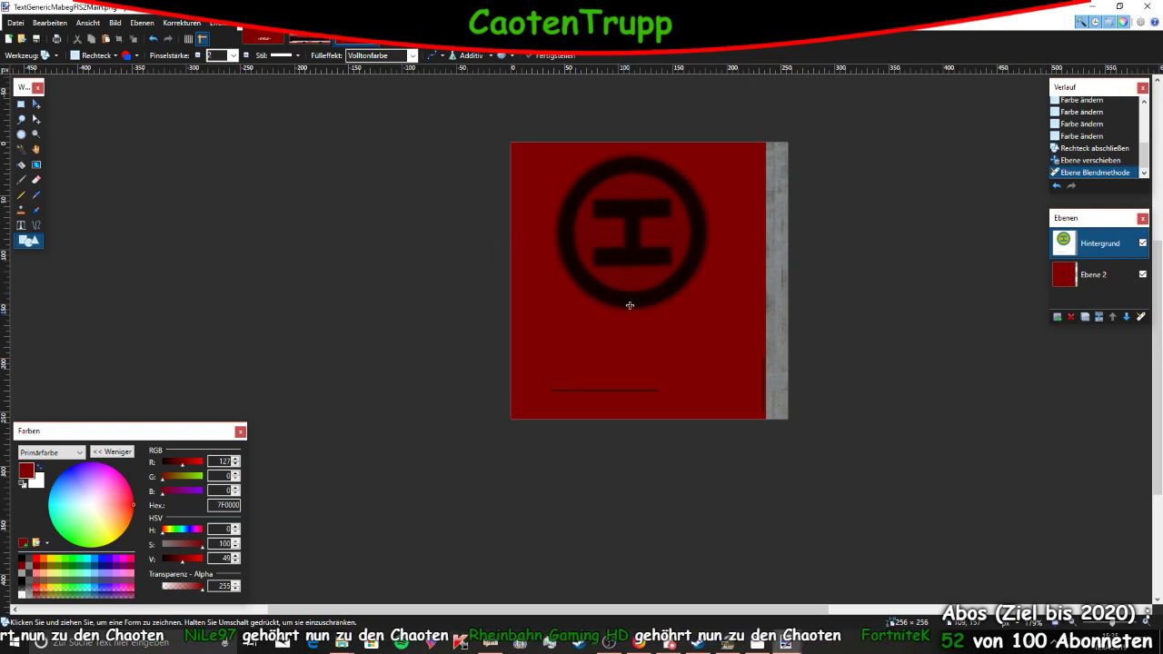
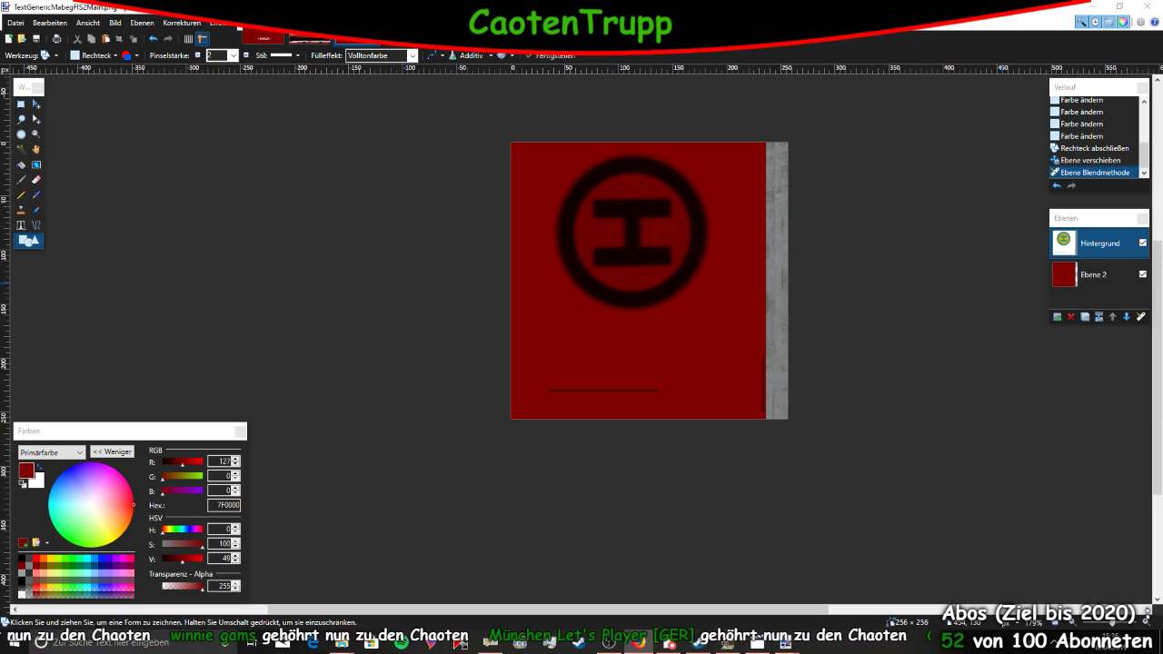
Try pasting the H sign onto Hintergrund at the existing canvas size, shrinking it to about 153 × 153 px, and undo it
left_click(313, 329)
key("Return")
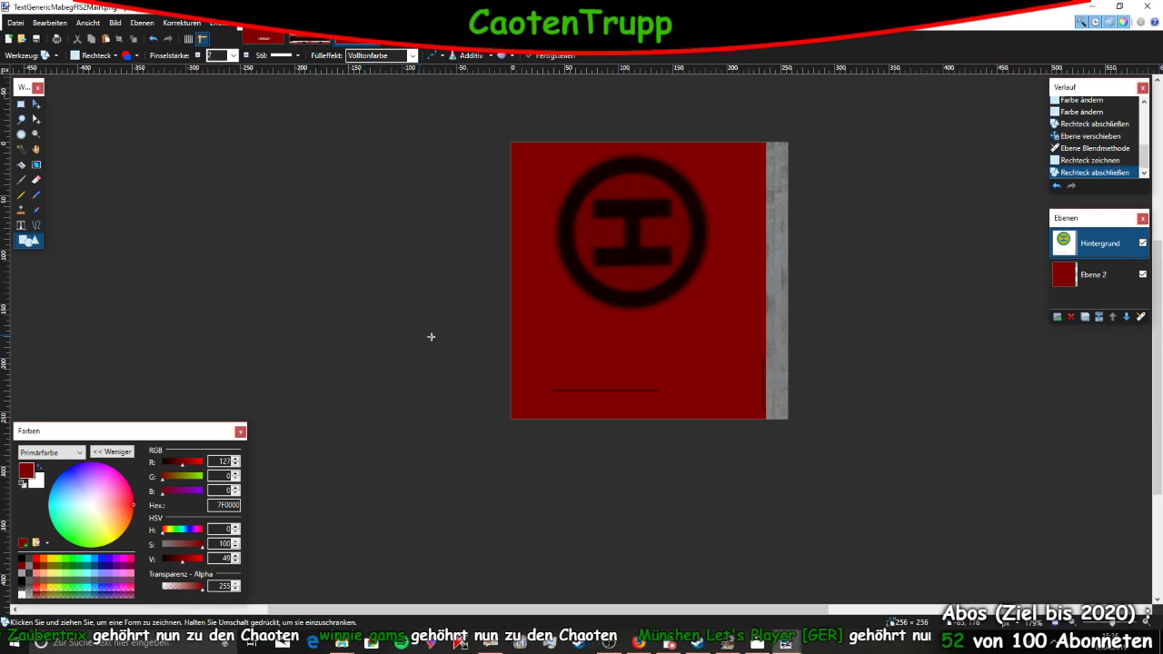
key("ctrl+v")
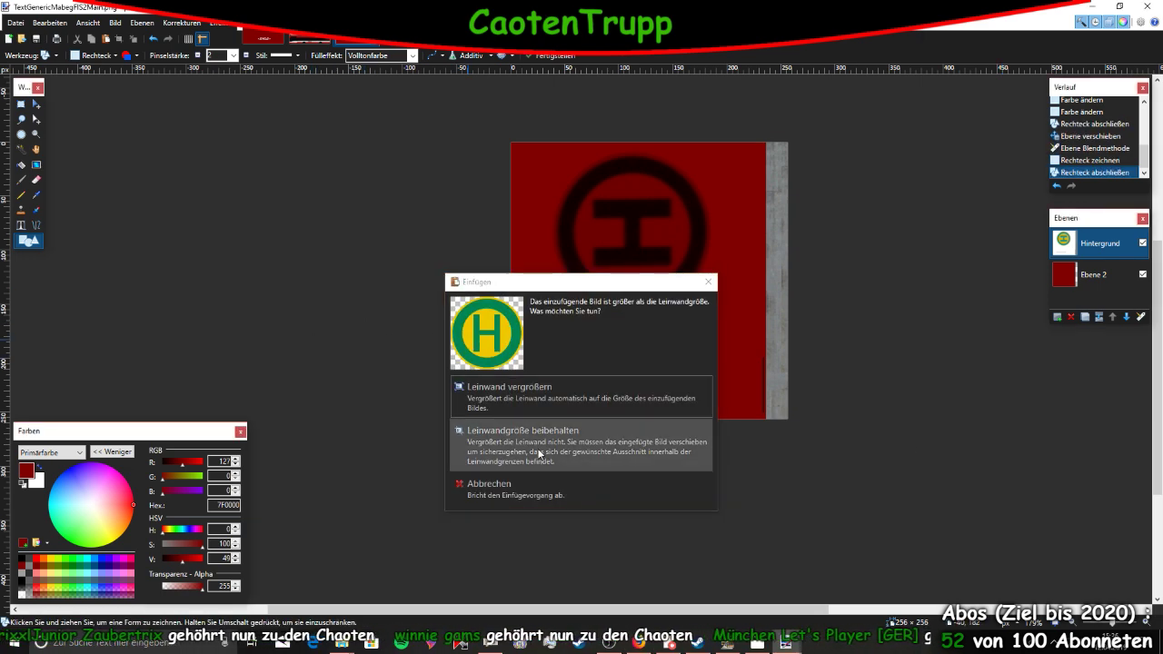
left_click(579, 445)
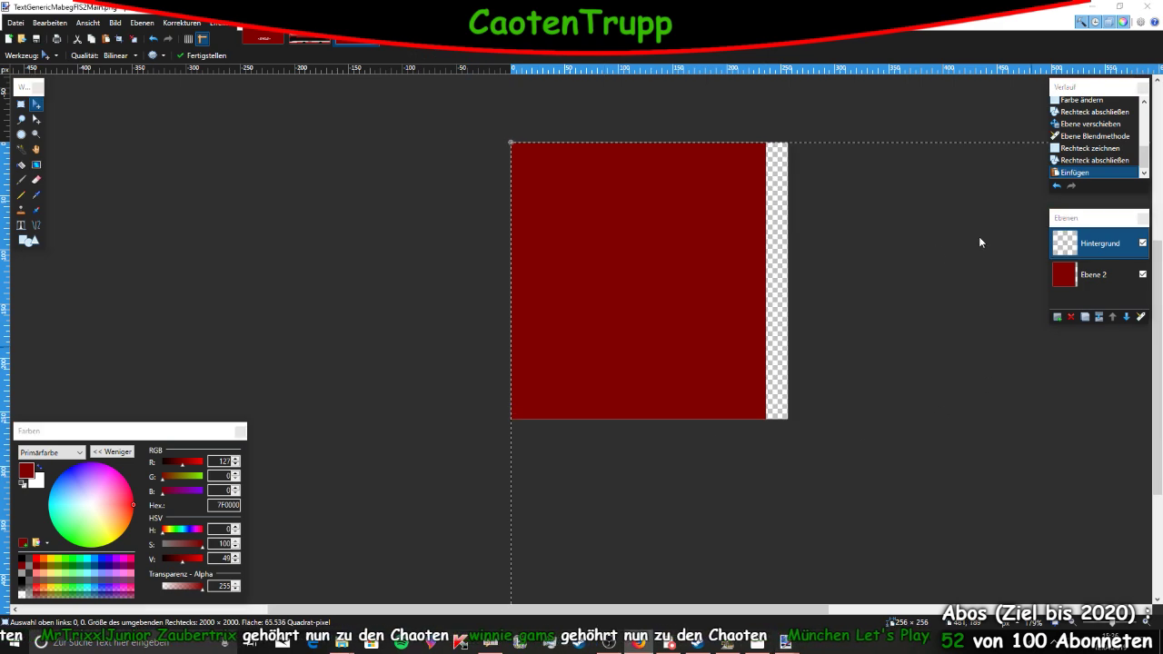
left_click_drag(981, 242, 766, 400)
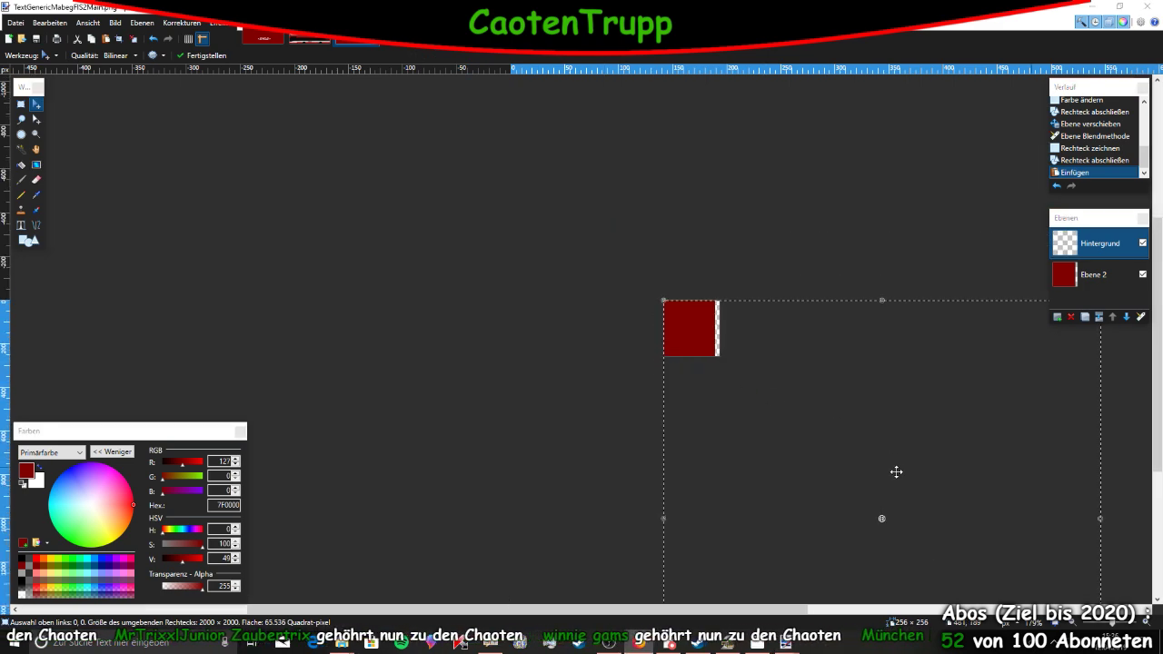
scroll(896, 479, "down", 3, "ctrl")
left_click_drag(859, 501, 712, 349)
scroll(711, 349, "up", 8, "ctrl")
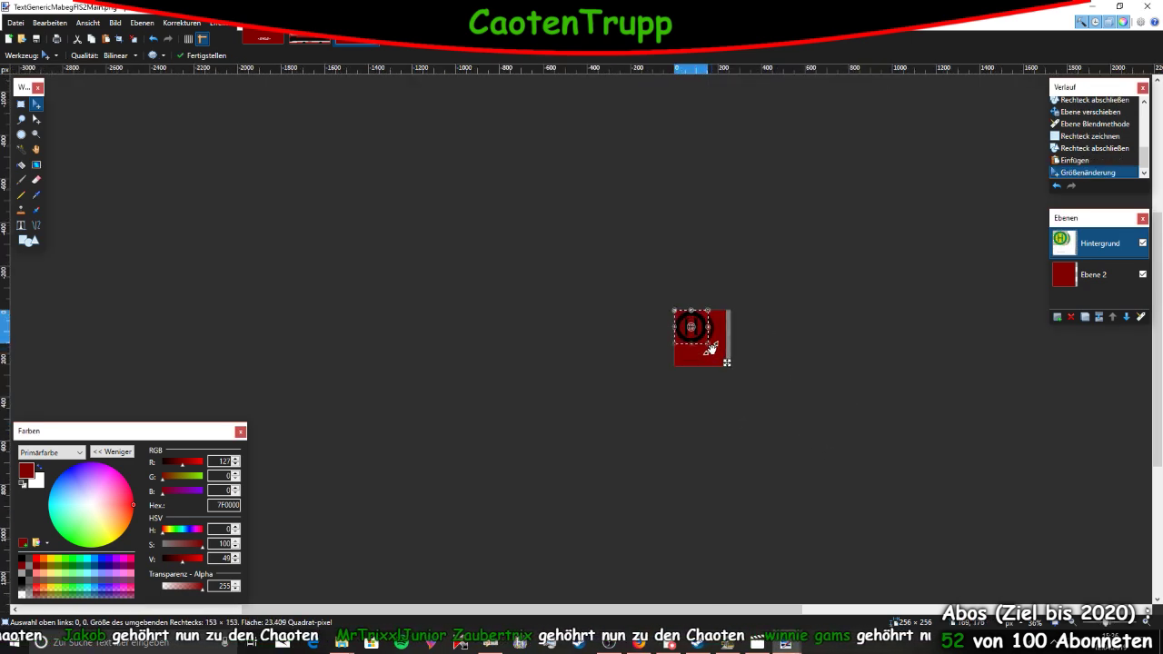
scroll(687, 334, "up", 1, "ctrl")
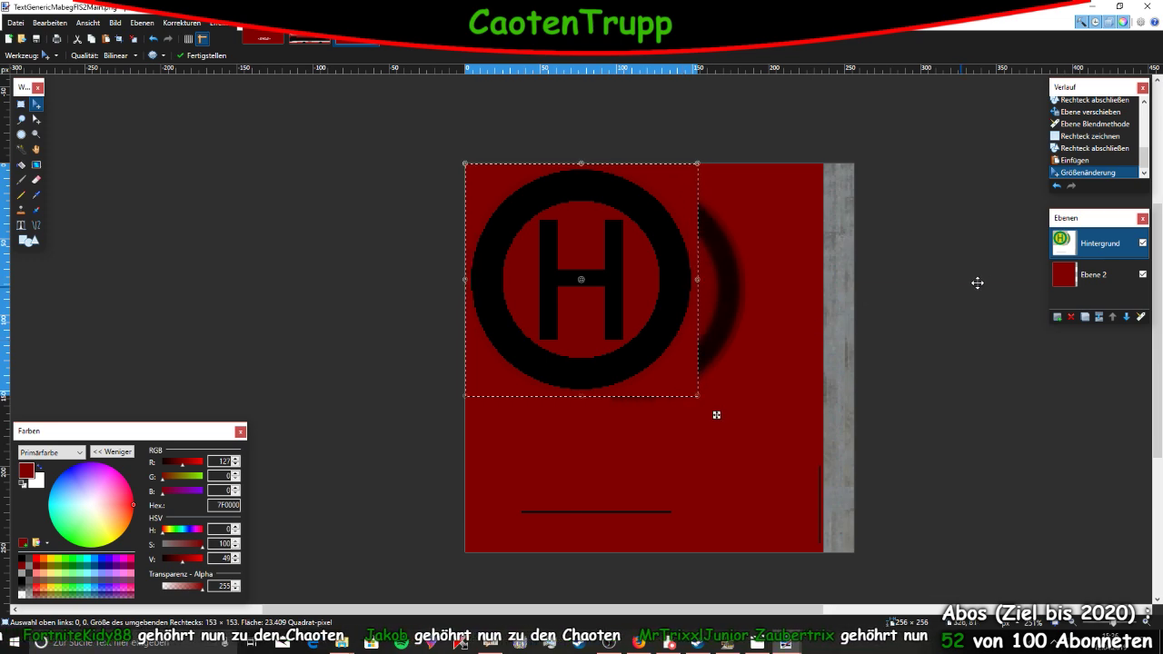
left_click(1058, 189)
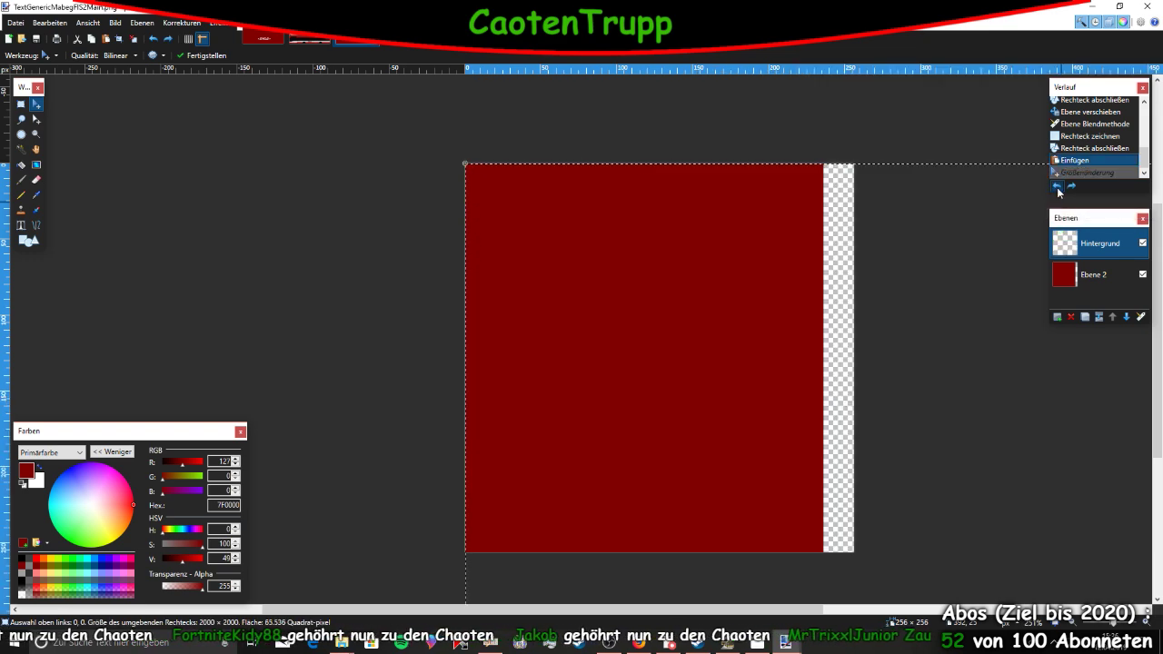
left_click(1055, 187)
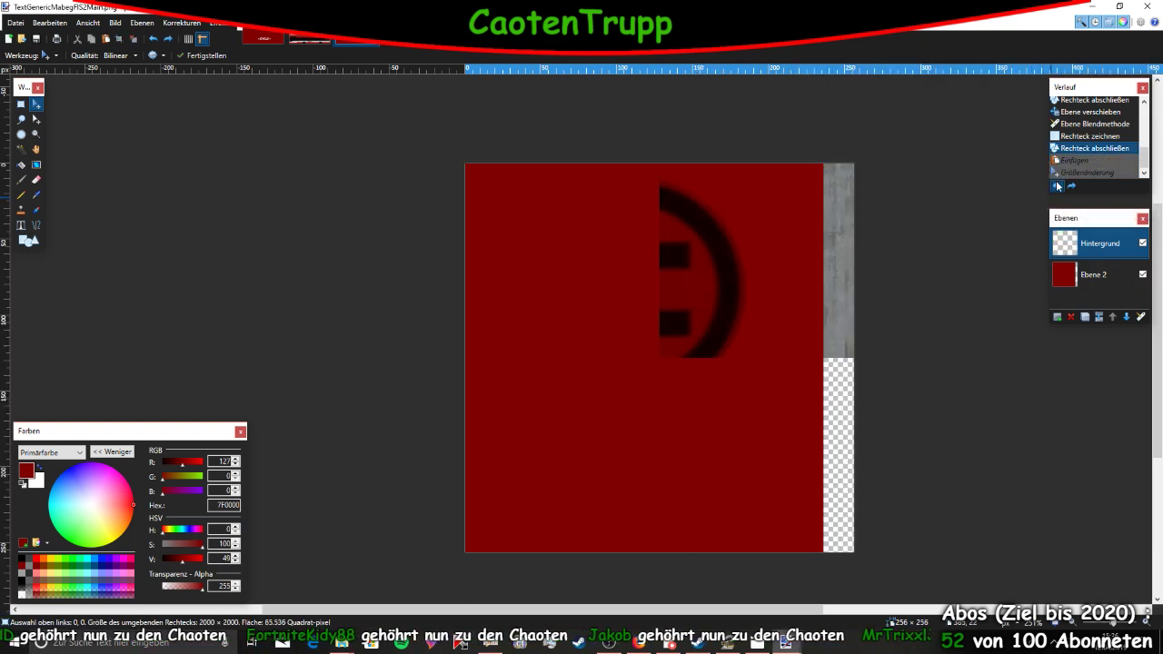
Paste the H sign onto a new top layer, keeping the canvas size, and shrink it to about 191 × 191 px
left_click(1059, 317)
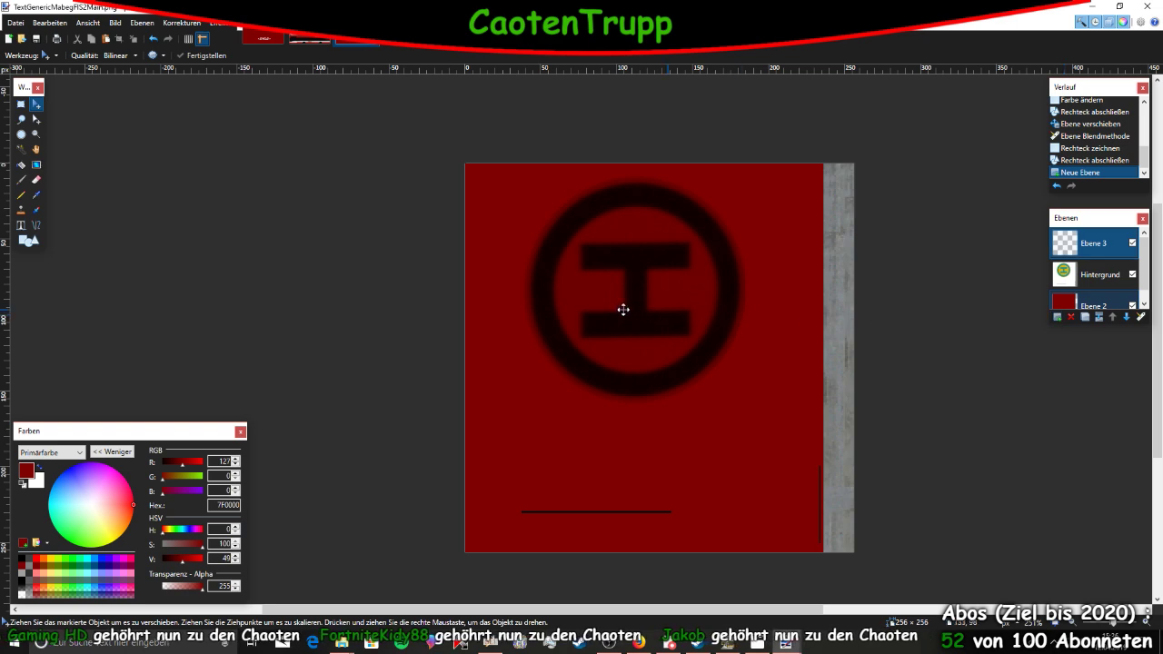
key("ctrl+v")
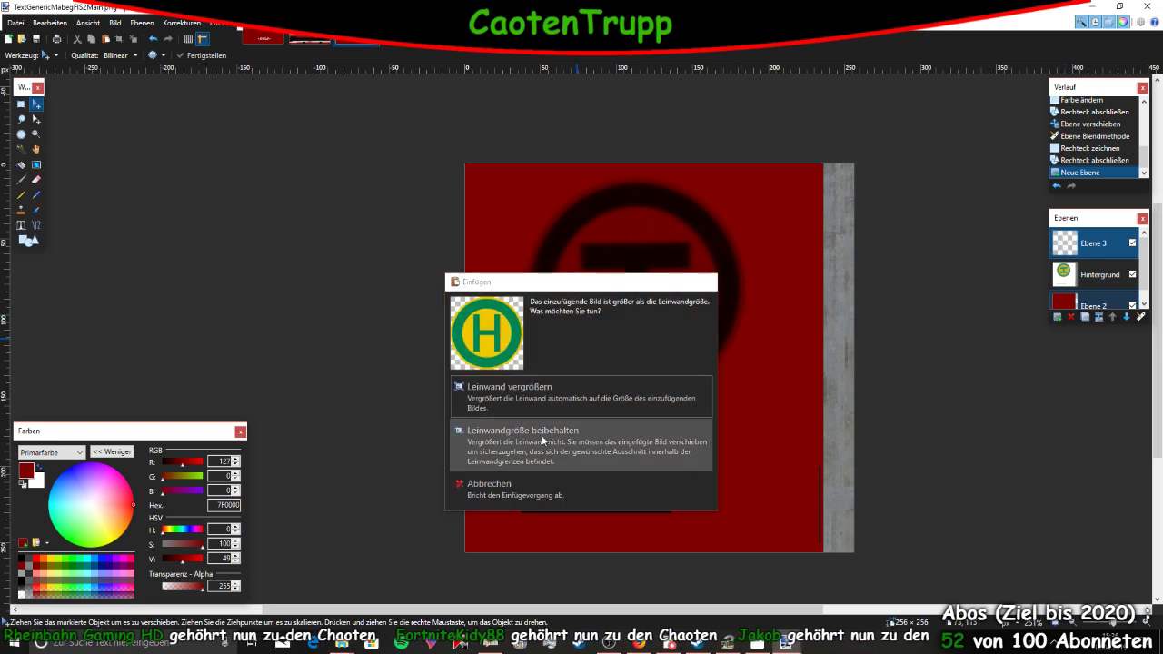
left_click(550, 431)
scroll(563, 416, "down", 5, "ctrl")
scroll(581, 417, "down", 2, "ctrl")
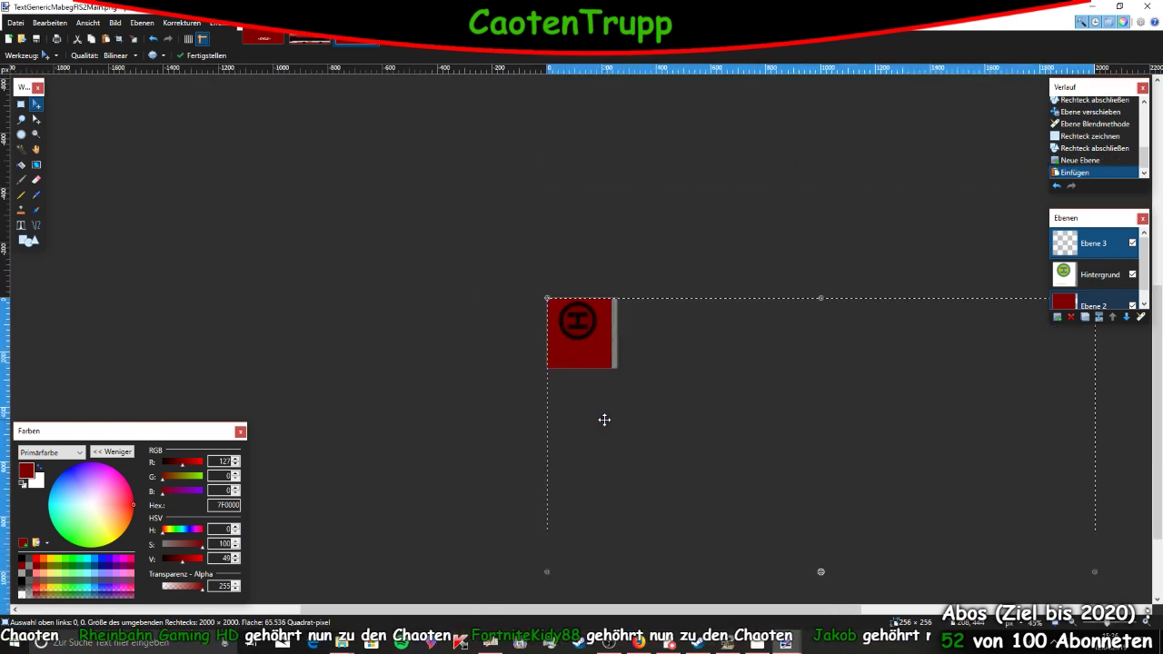
scroll(606, 416, "down", 4)
scroll(609, 415, "down", 1, "ctrl")
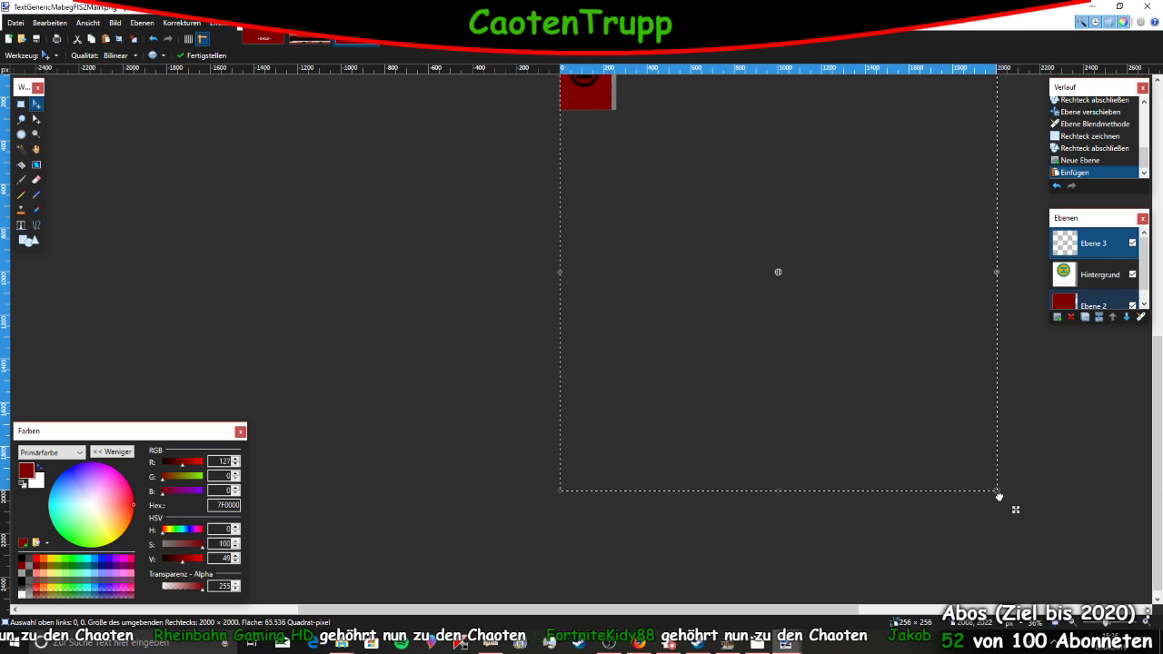
left_click_drag(998, 495, 591, 121)
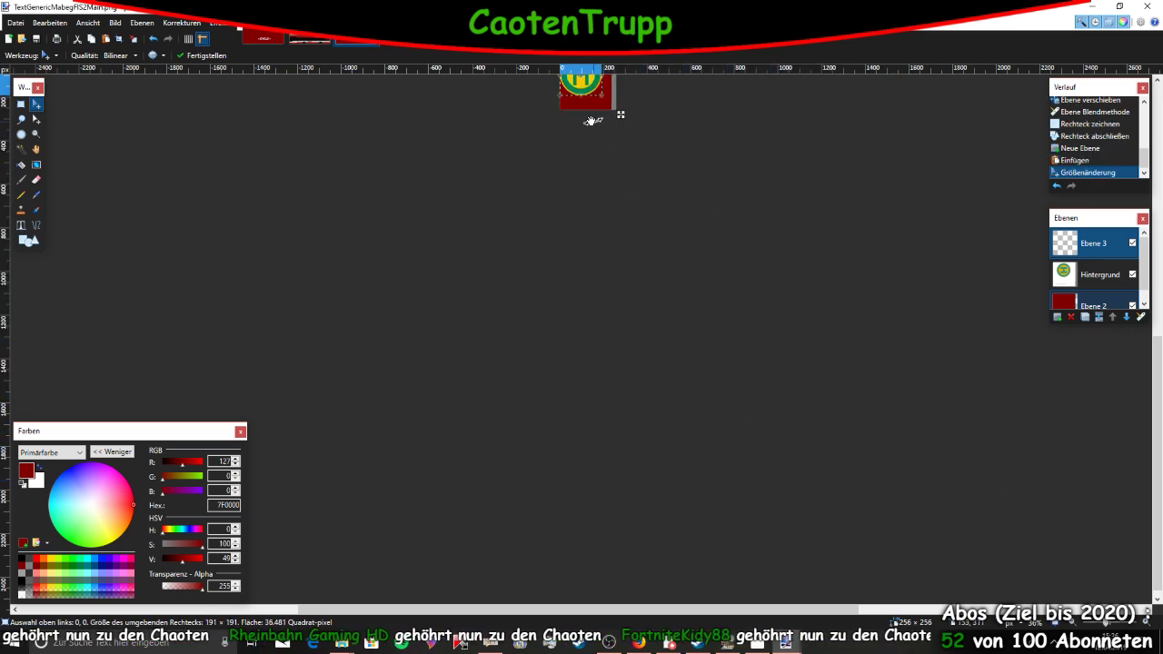
scroll(586, 136, "up", 6, "ctrl")
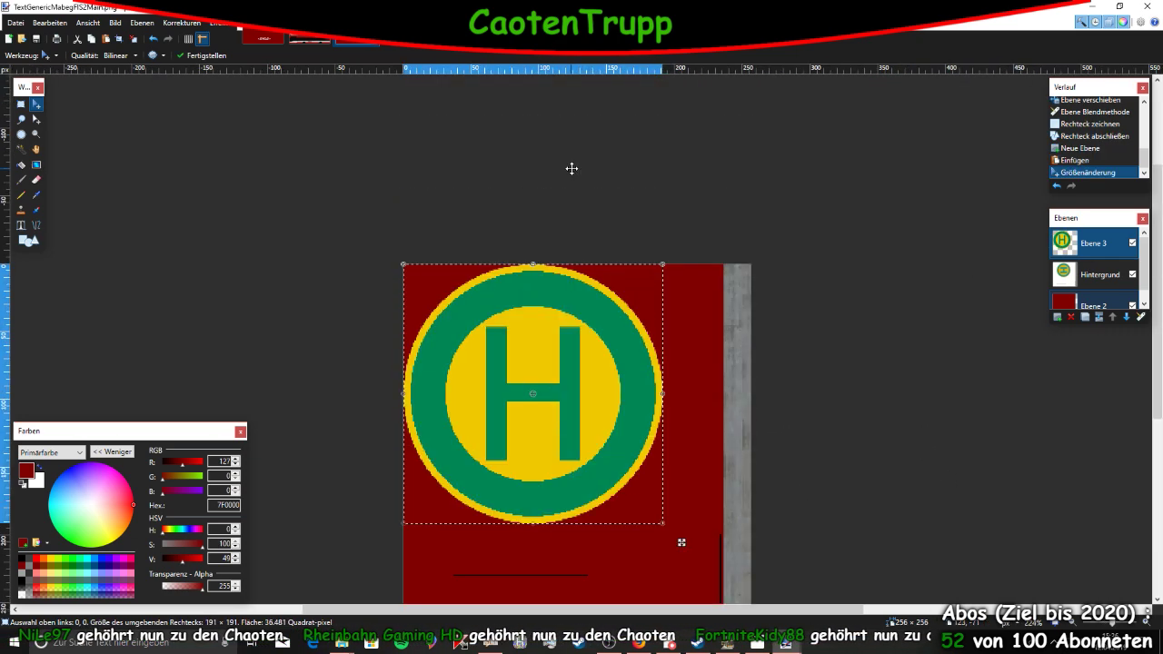
Resize the H sign to about 151 × 150 px over the old sign, set its quality to Bikubisch, and deselect it
left_click_drag(664, 524, 659, 481)
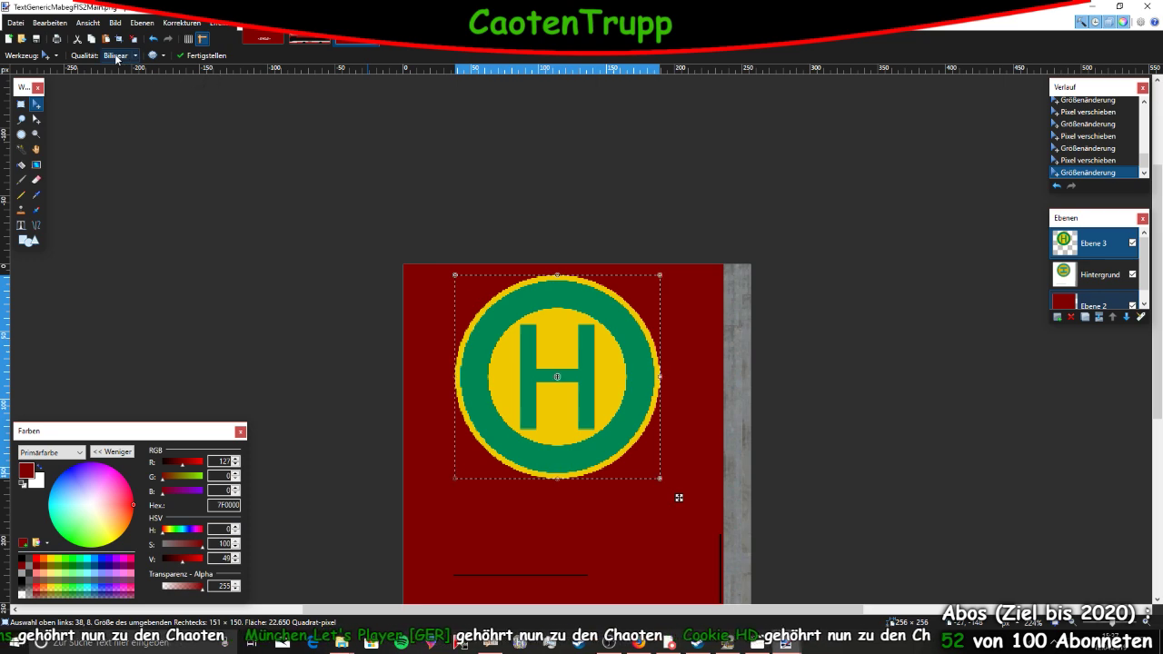
scroll(116, 59, "down", 1)
scroll(116, 59, "up", 1)
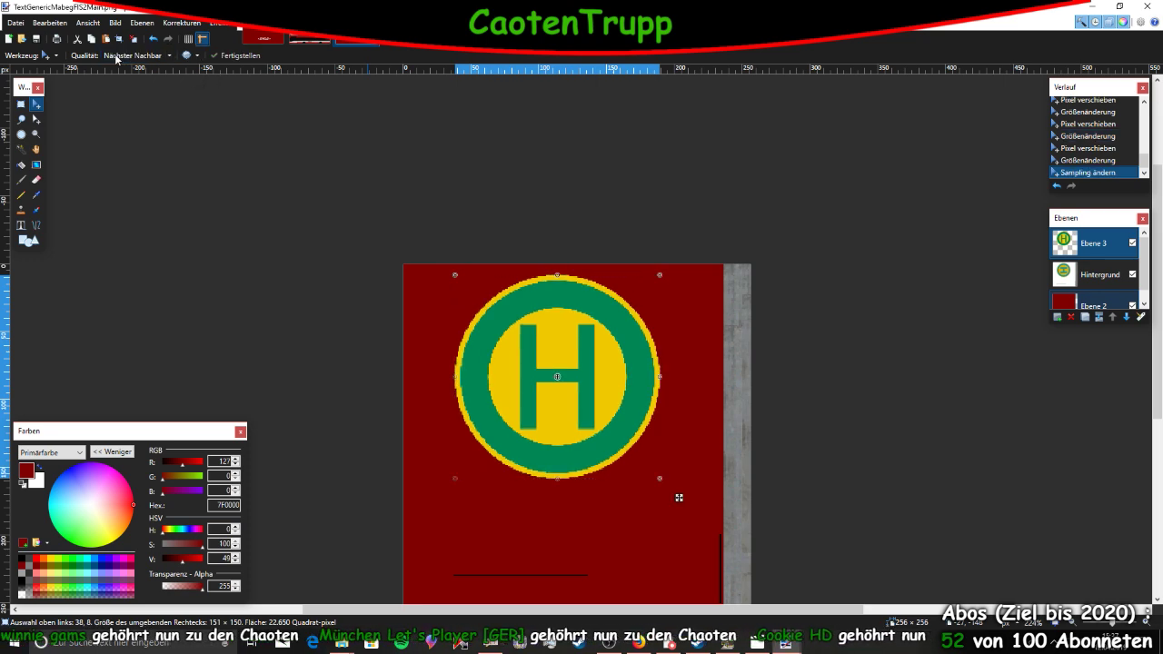
scroll(116, 59, "down", 1)
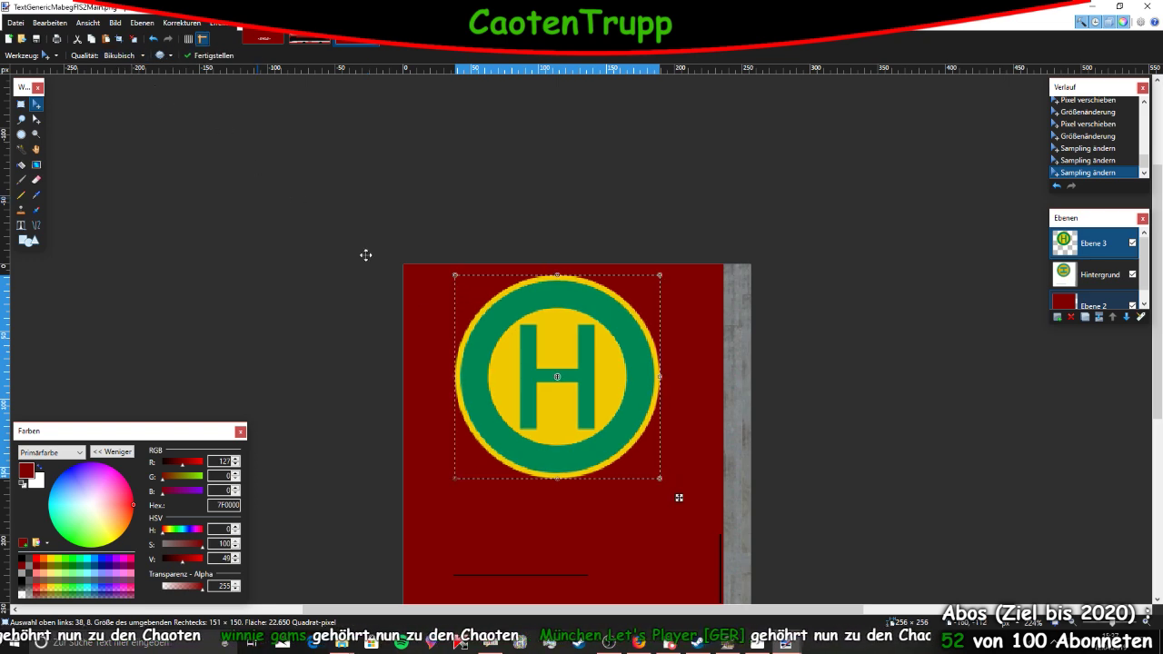
key("ctrl+d")
scroll(549, 470, "down", 2, "ctrl")
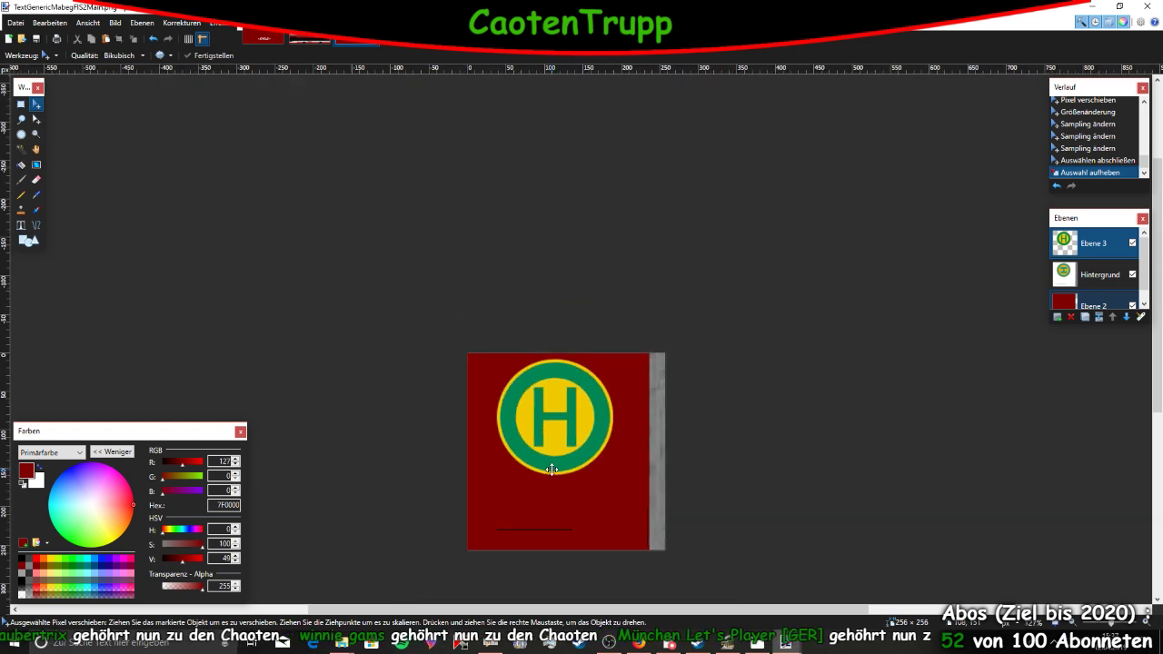
Start saving TextGenericMabegFIS2Main under a chosen format, go through the available file types, and settle on PNG
scroll(551, 470, "down", 2)
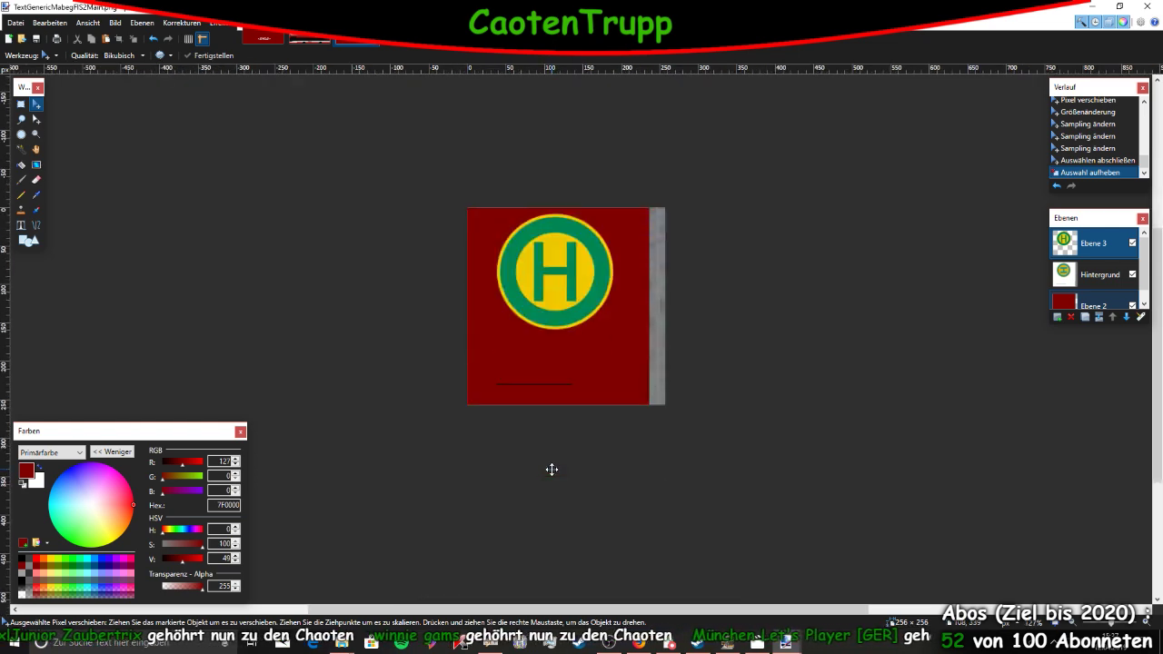
left_click(13, 23)
left_click(69, 129)
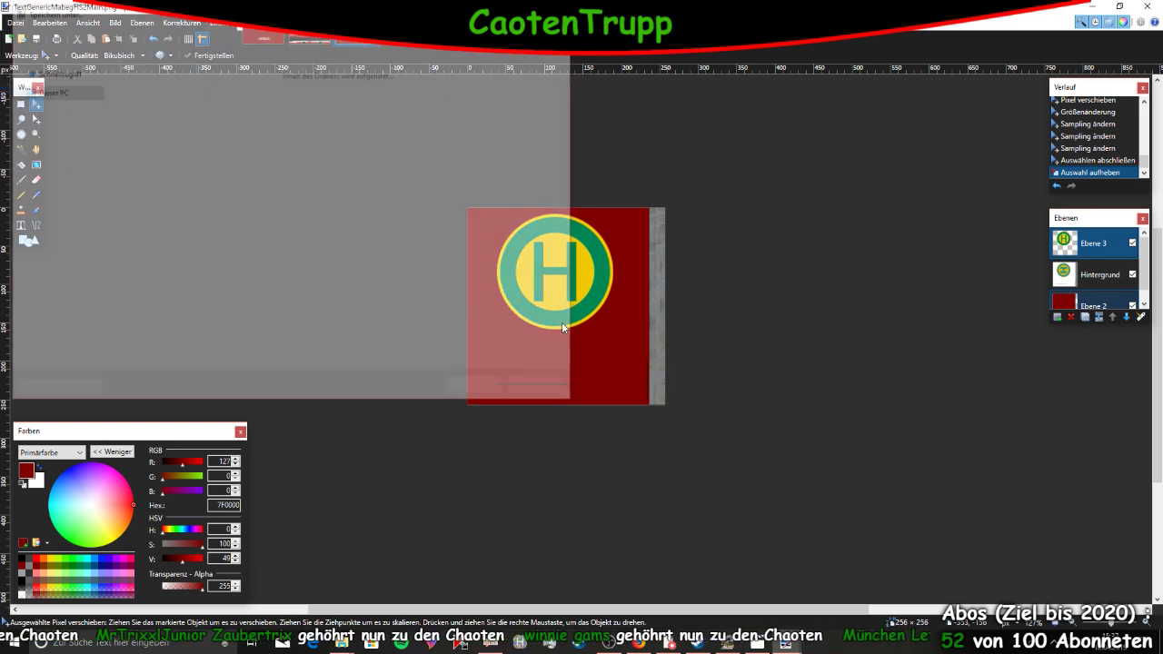
left_click(168, 364)
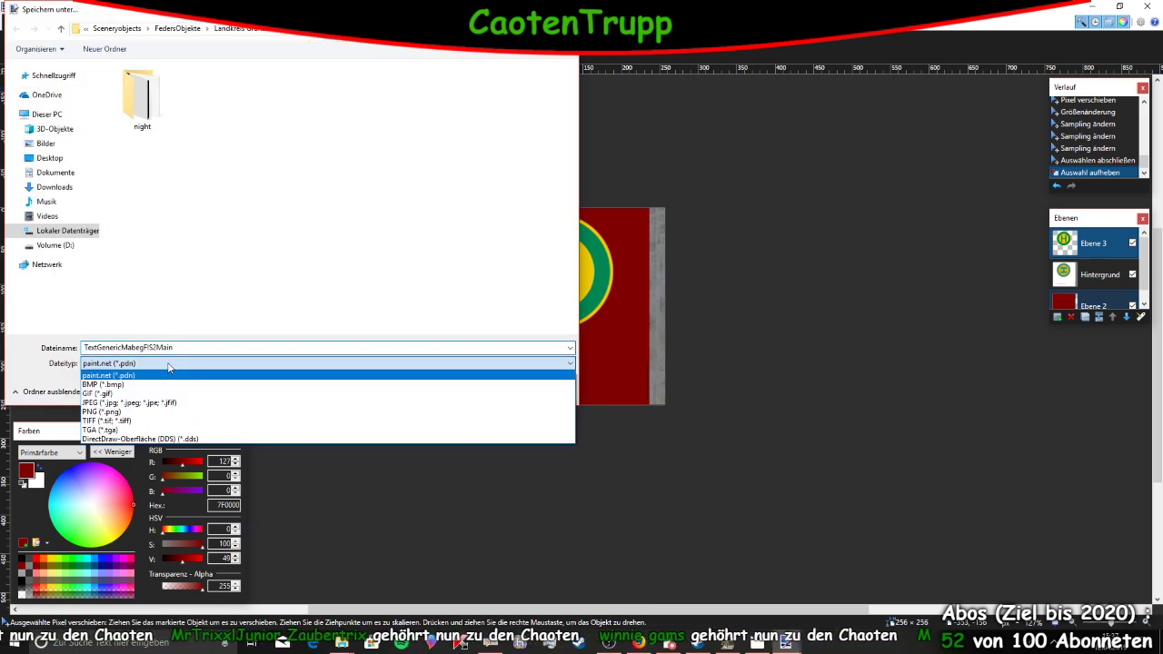
left_click(162, 403)
left_click(166, 364)
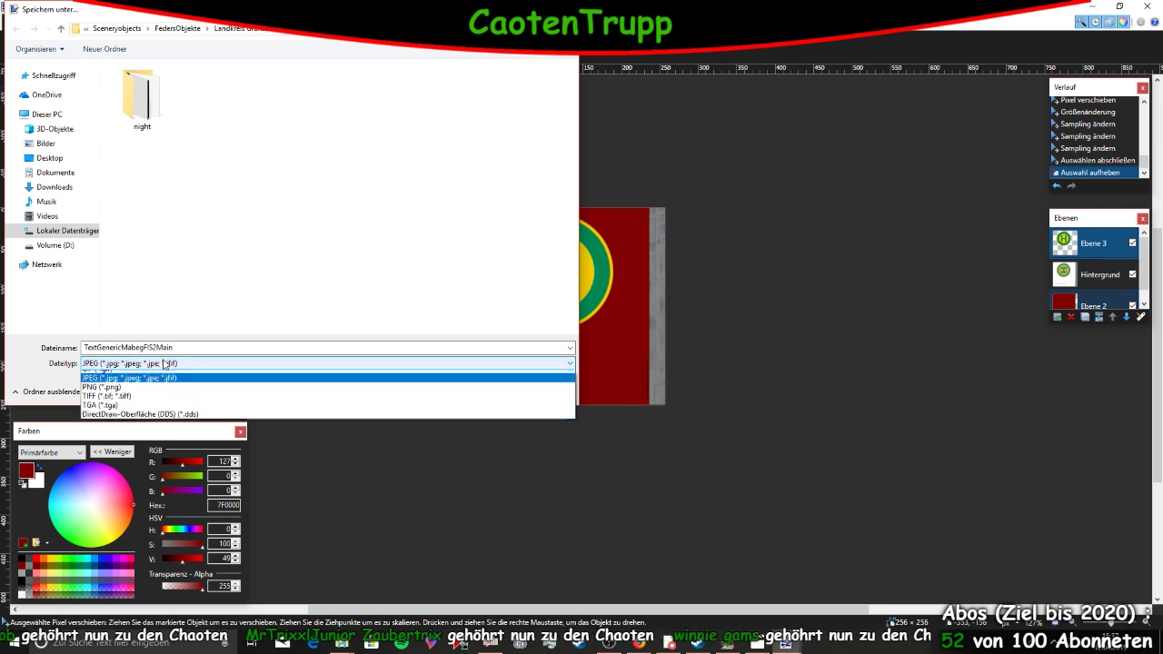
left_click(172, 443)
left_click(179, 363)
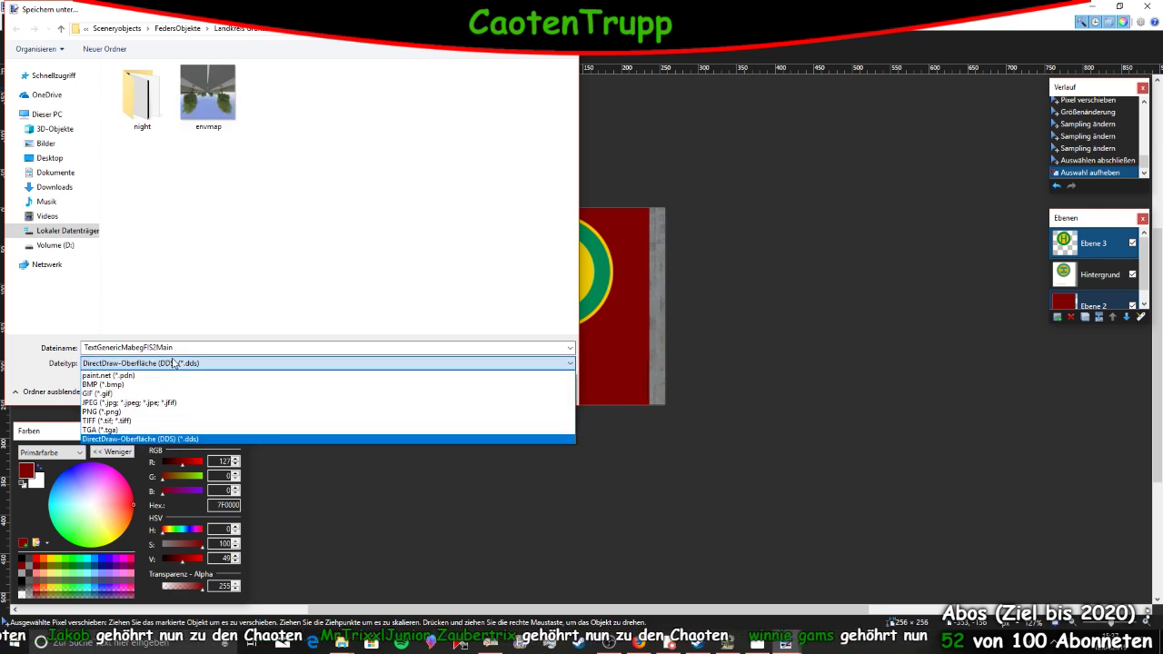
left_click(137, 425)
left_click(150, 364)
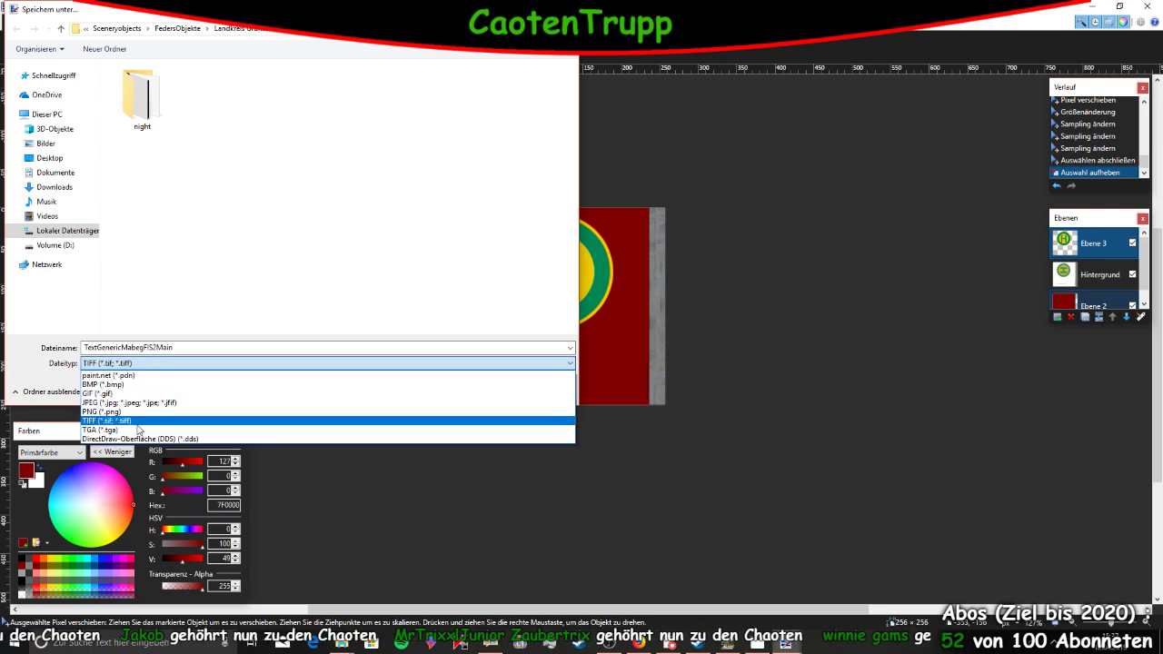
left_click(136, 430)
left_click(143, 365)
left_click(141, 375)
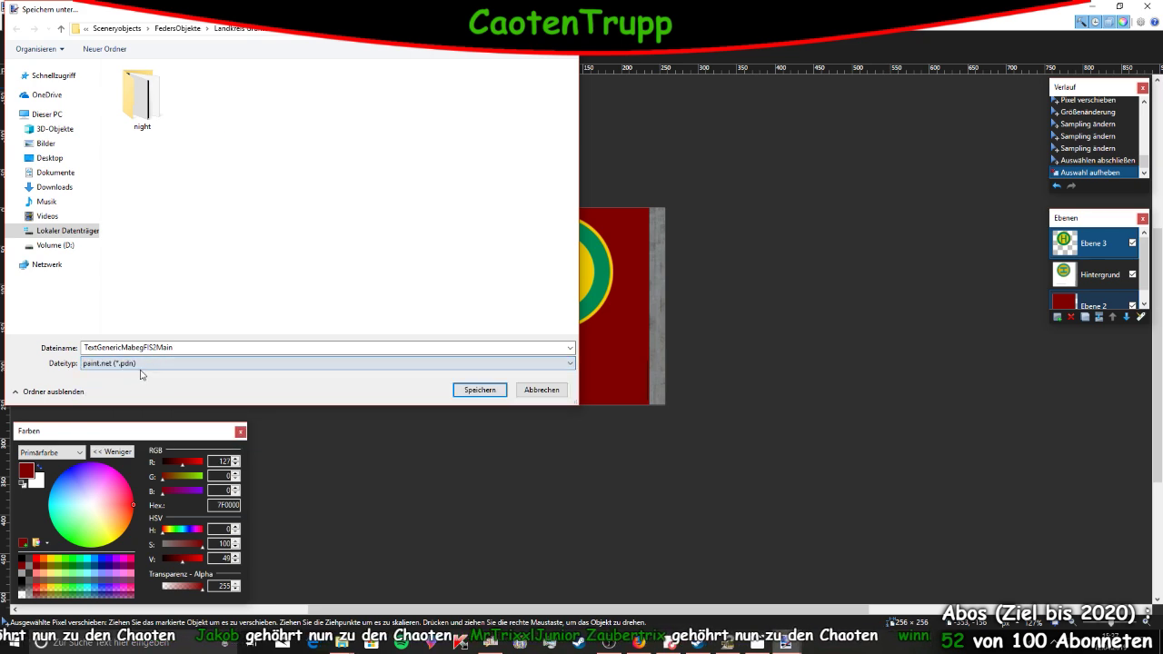
left_click(139, 363)
left_click(137, 385)
left_click(138, 365)
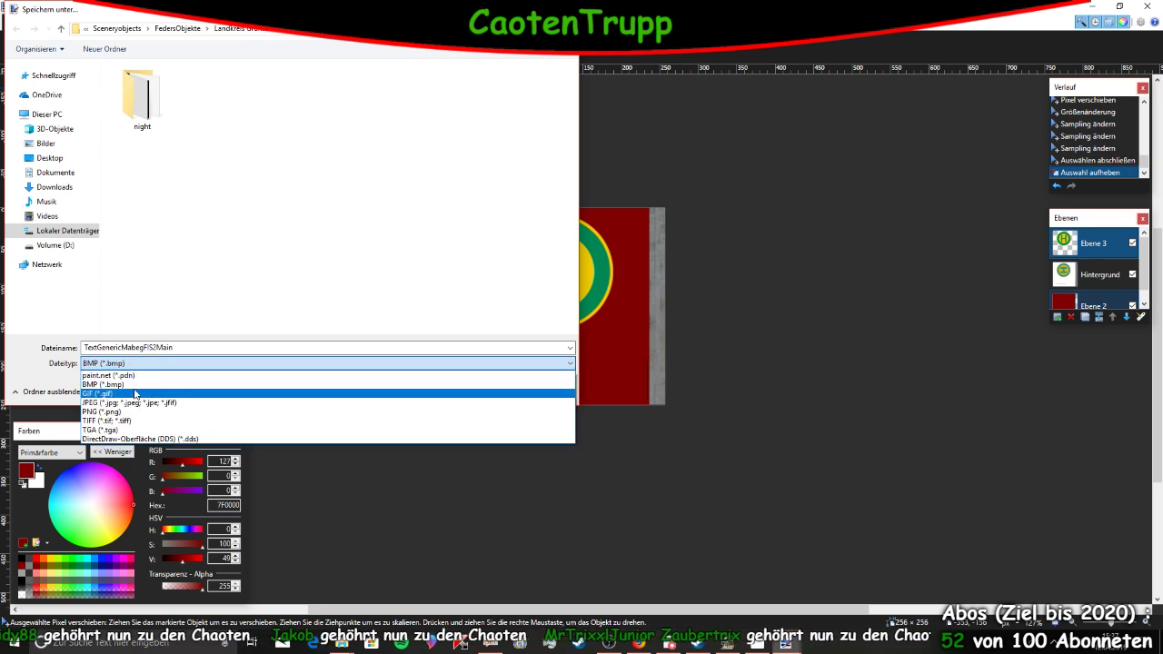
left_click(137, 403)
left_click(143, 365)
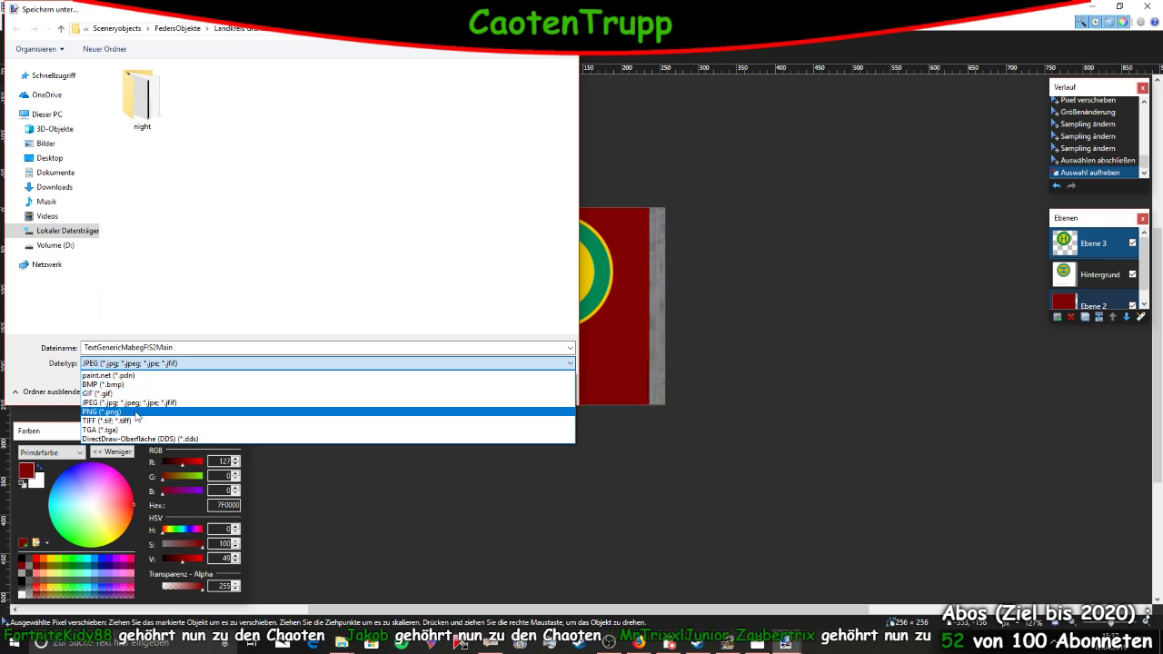
left_click(137, 412)
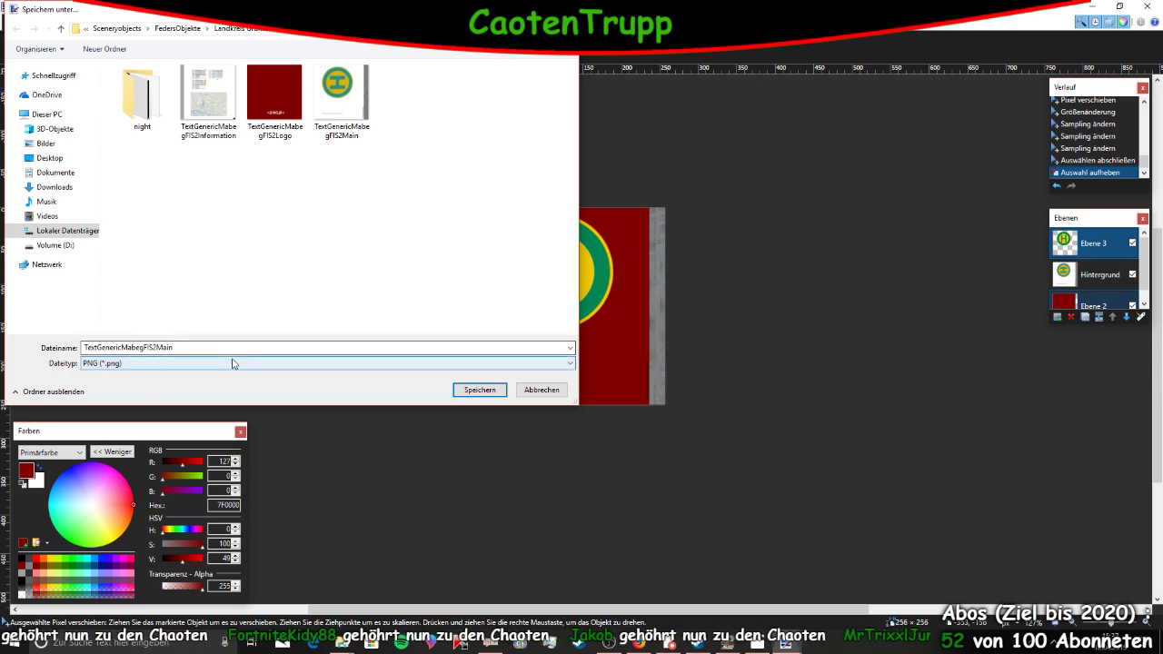
Overwrite TextGenericMabegFIS2Main.png with automatically detected bit depth and flatten all layers into one
left_click(479, 389)
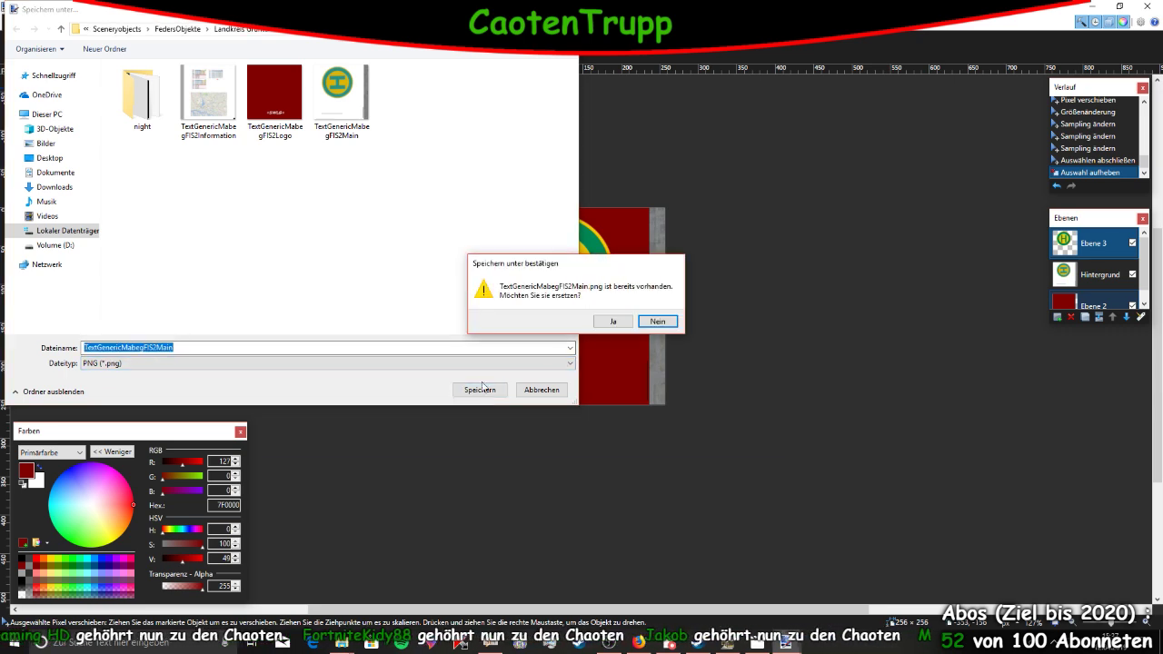
left_click(611, 321)
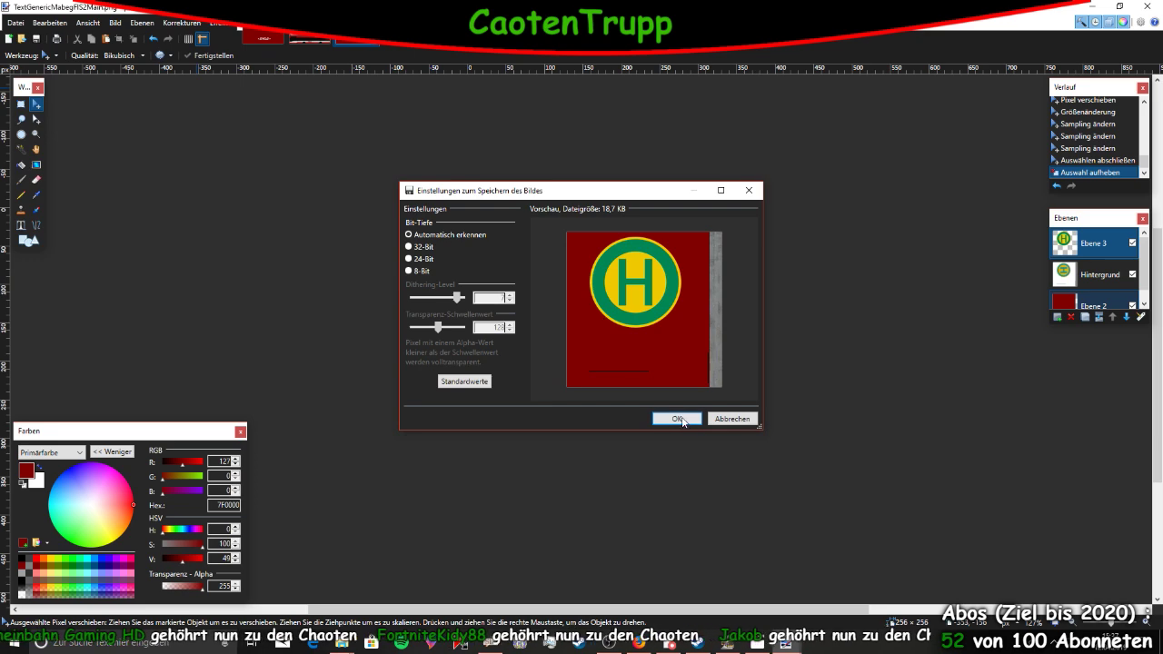
left_click(676, 419)
left_click(553, 324)
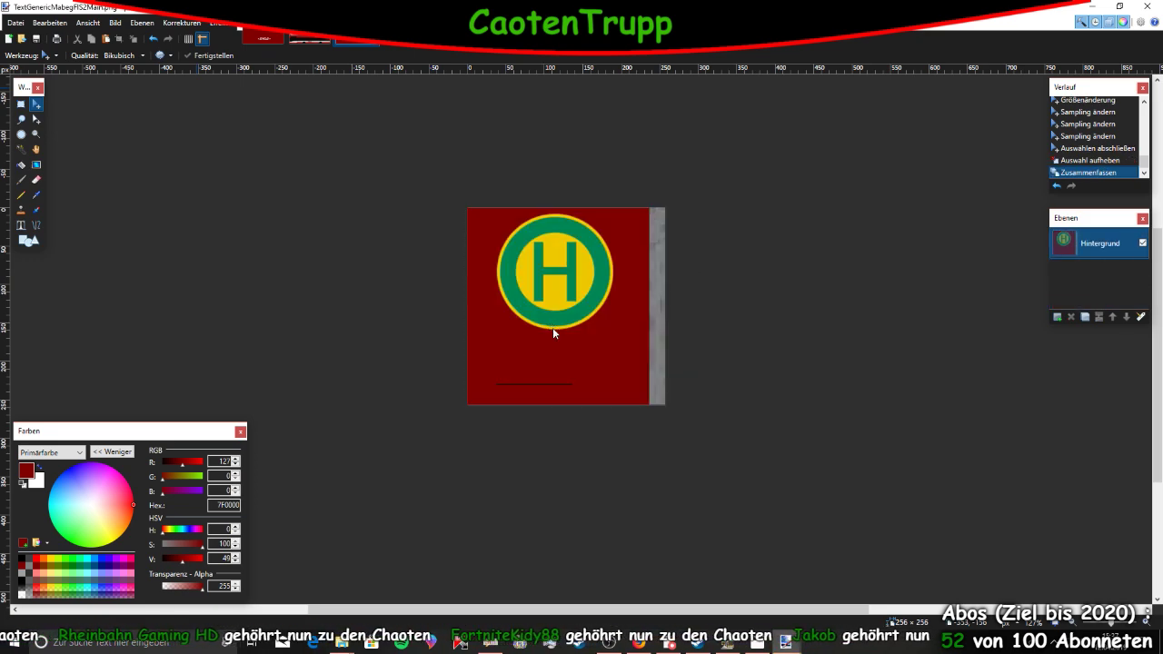
Close the image editor and the texture folder, and dismiss the scenery object loading dialog in the OMSI editor
left_click(1152, 6)
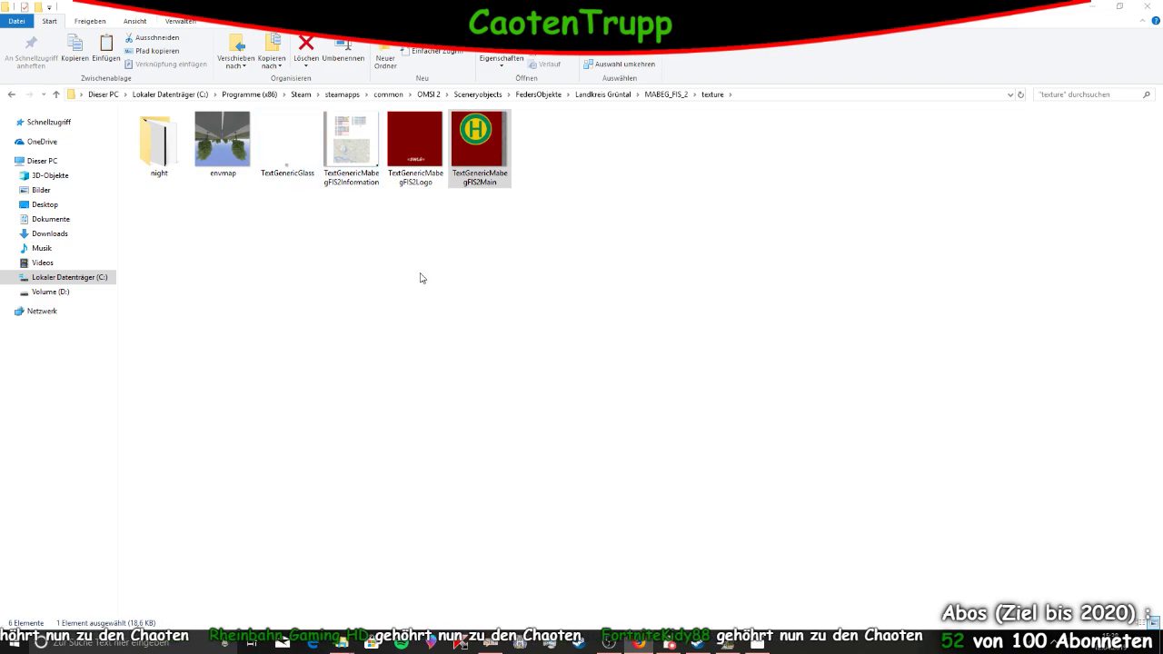
left_click(1147, 7)
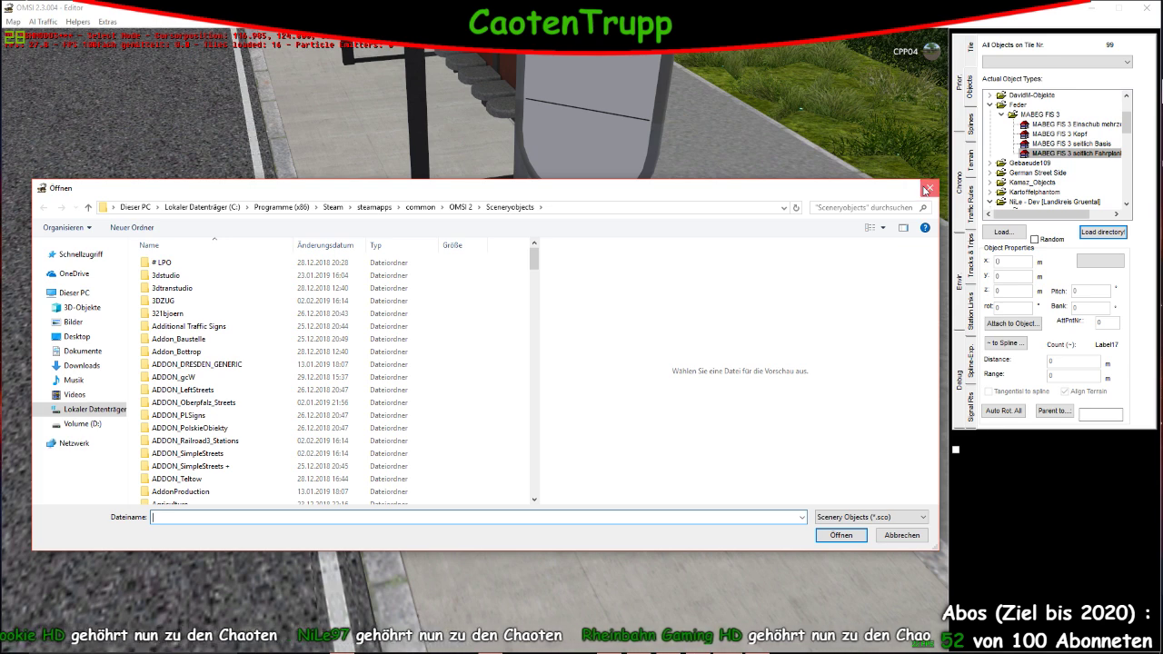
left_click(927, 189)
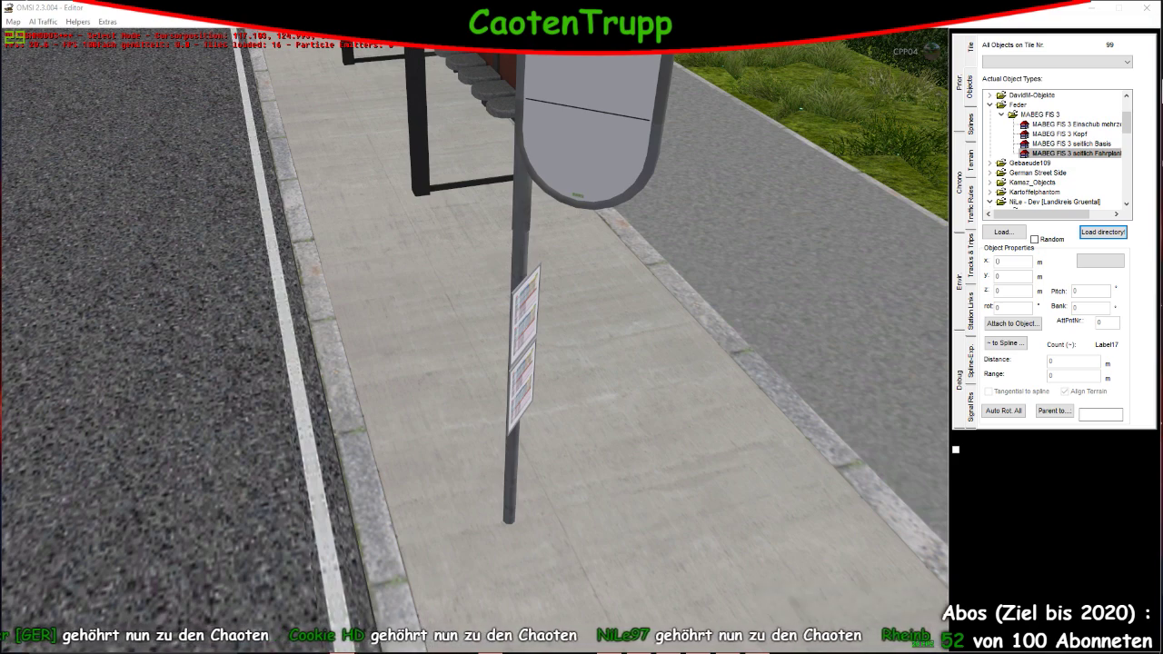
Open generic_mabeg_fis_2_base.sco from Landkreis Grüntal's MABEG_FIS_2 folder in Notepad++ and go to the group count under [groups]
key("alt+Tab")
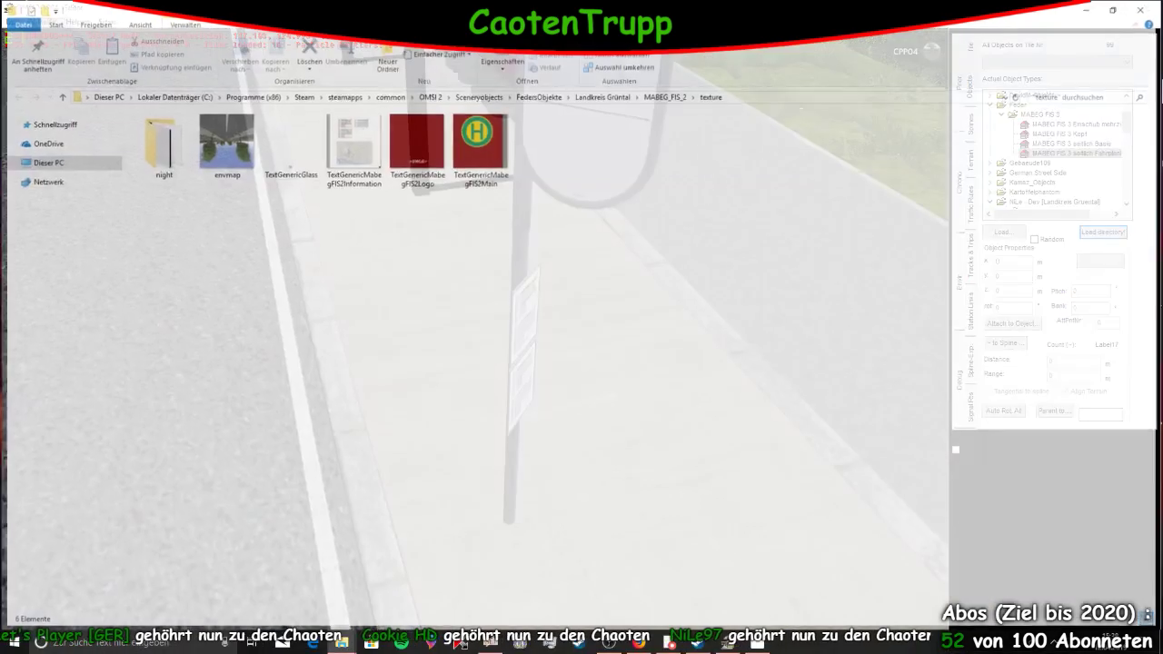
left_click(682, 94)
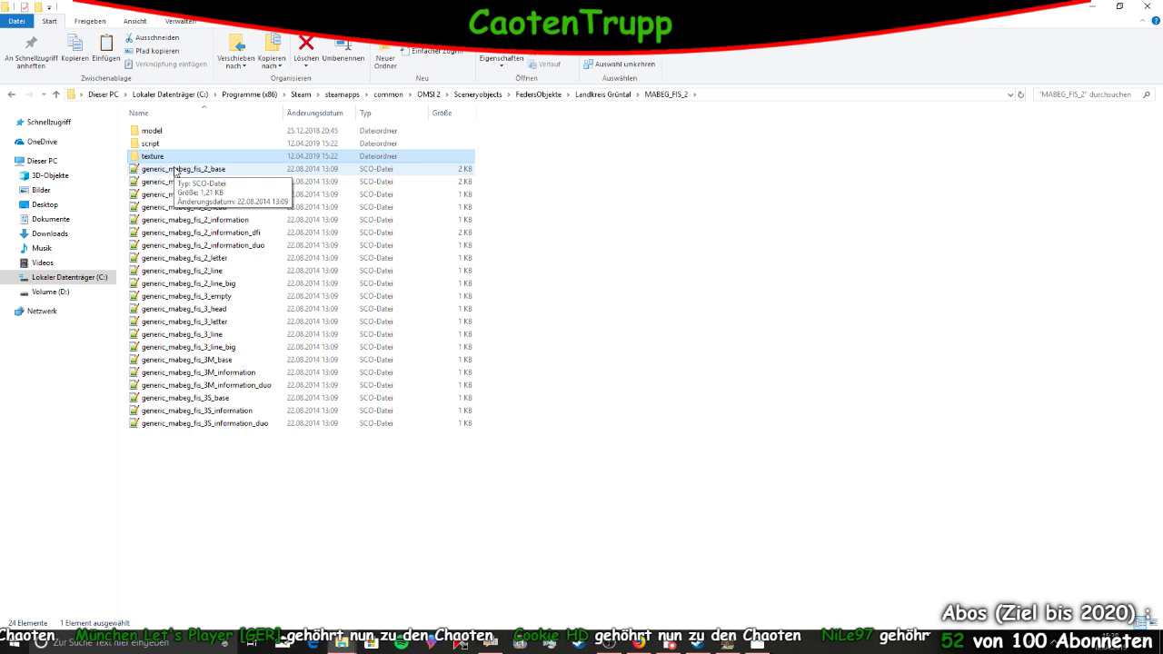
double_click(175, 170)
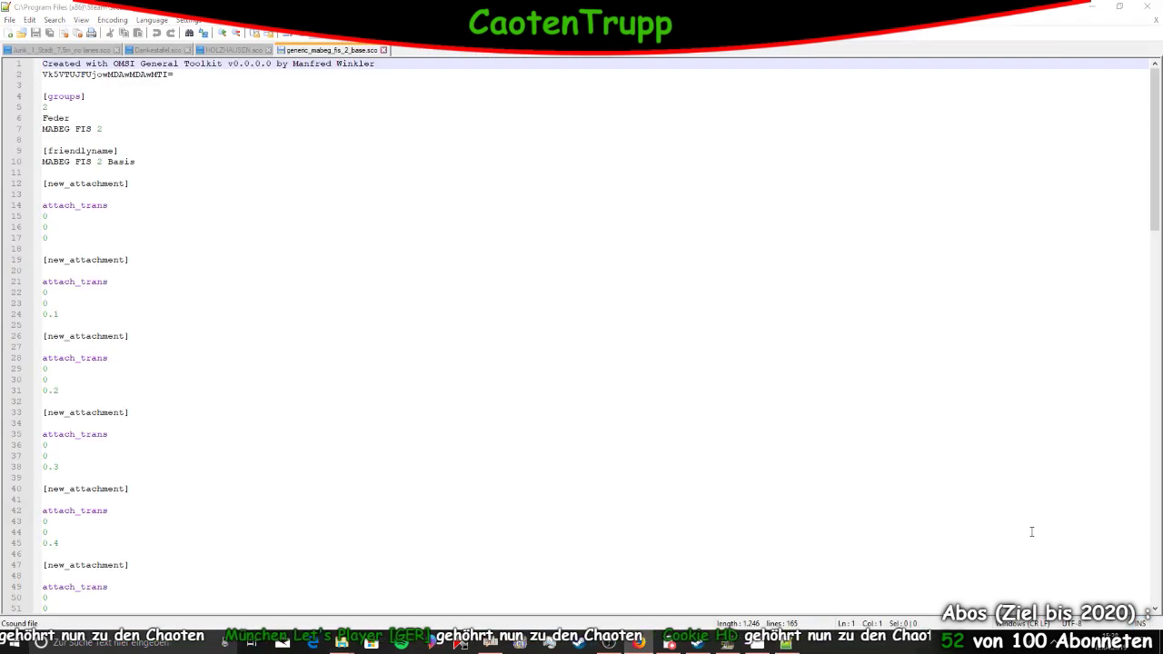
left_click(120, 106)
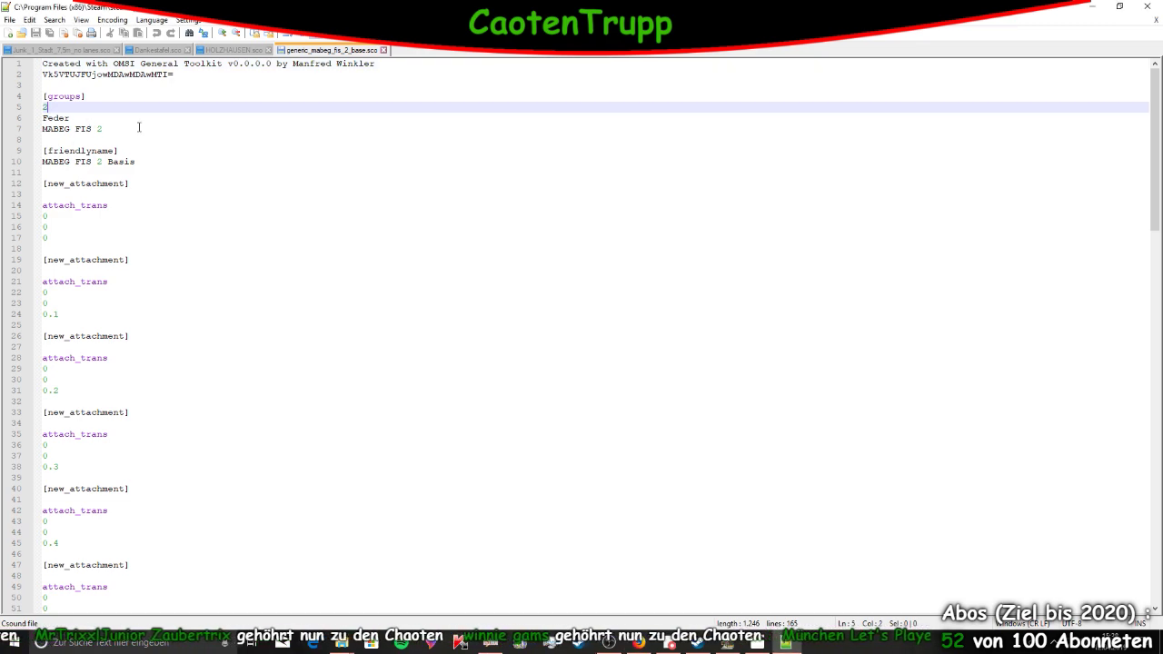
Look through the Baumgarten and Ahlheim folders in FedersObjekte and open Ahlheim's generic_mabeg_fis_2_base file for comparison
left_click(1091, 6)
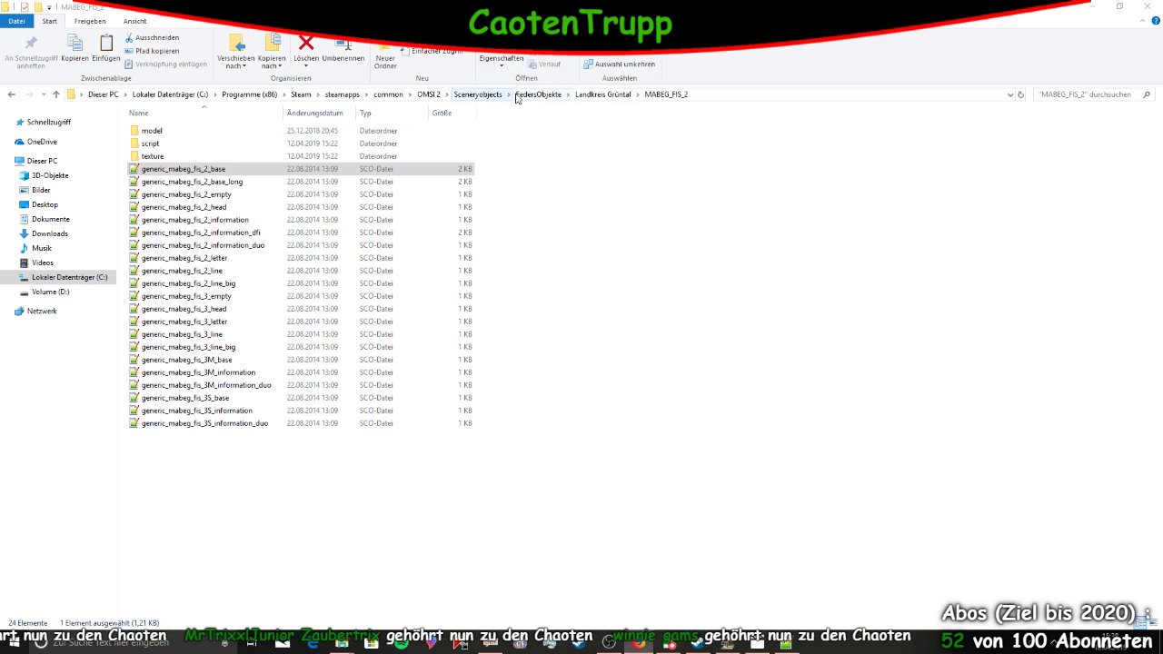
left_click(518, 96)
double_click(193, 156)
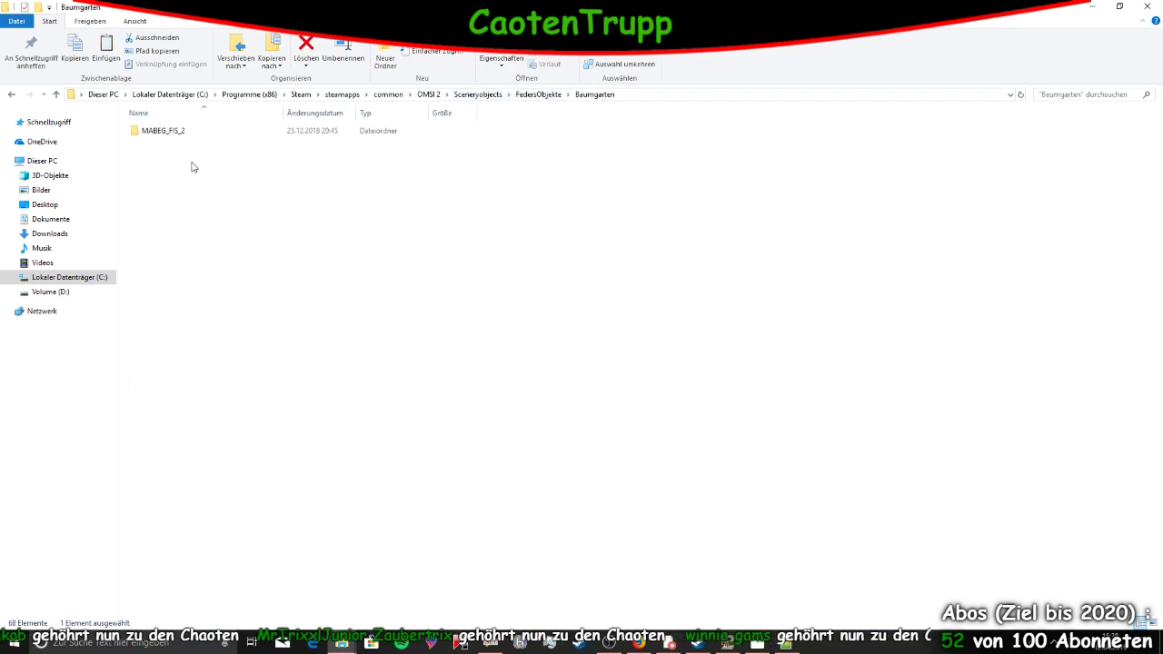
left_click(538, 94)
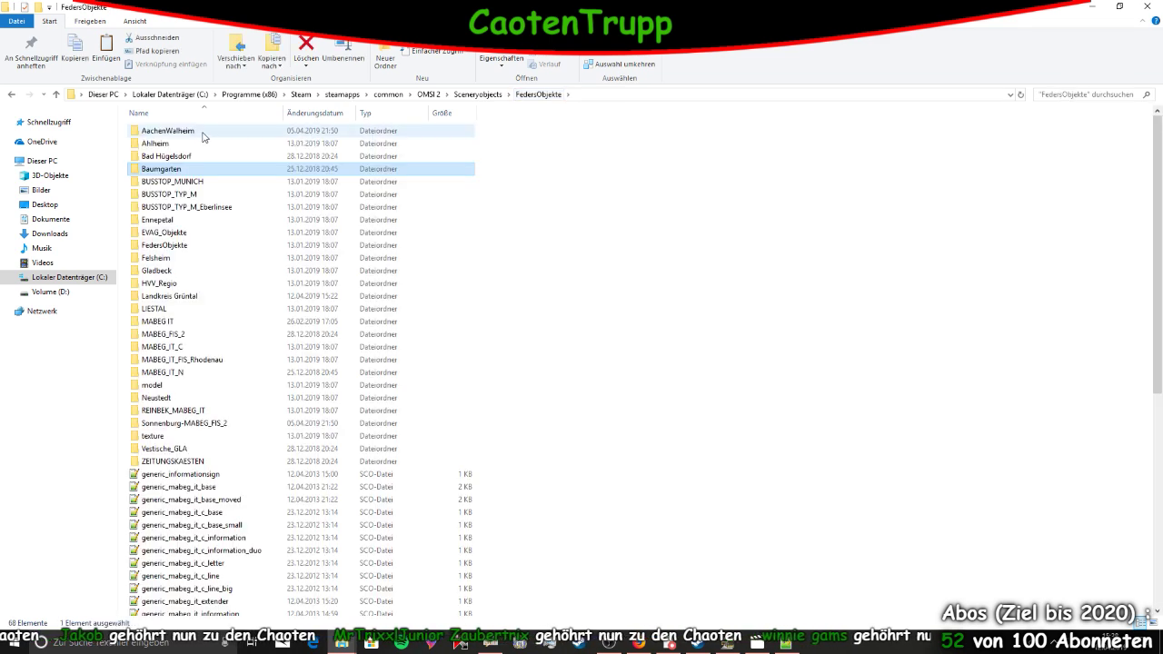
double_click(196, 143)
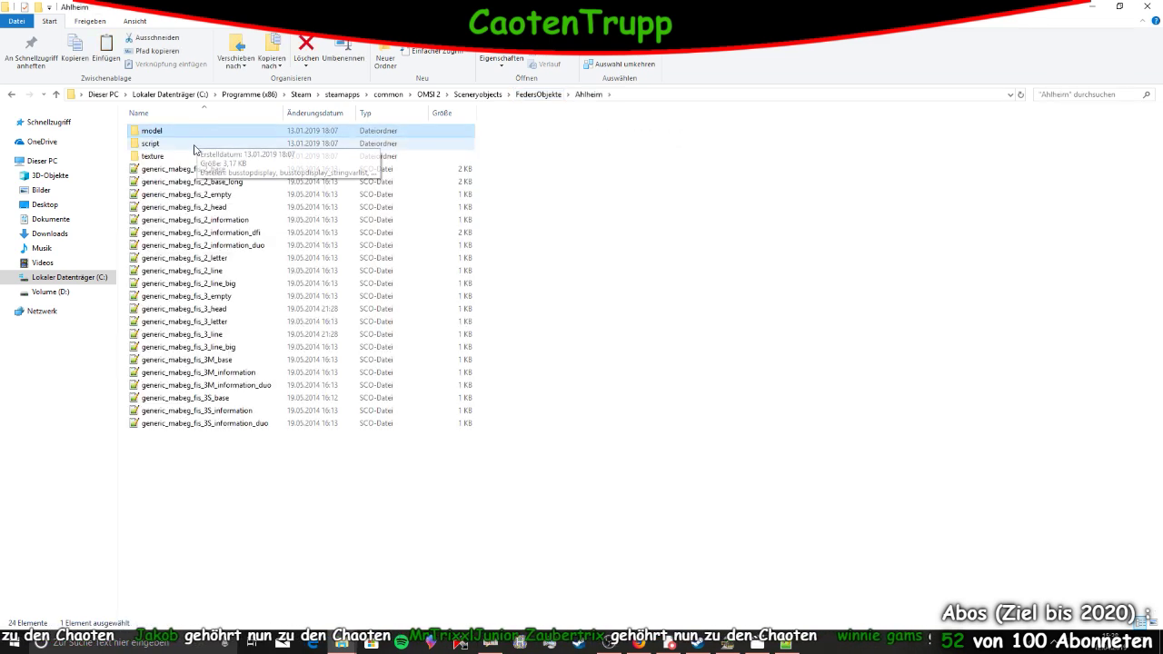
double_click(193, 169)
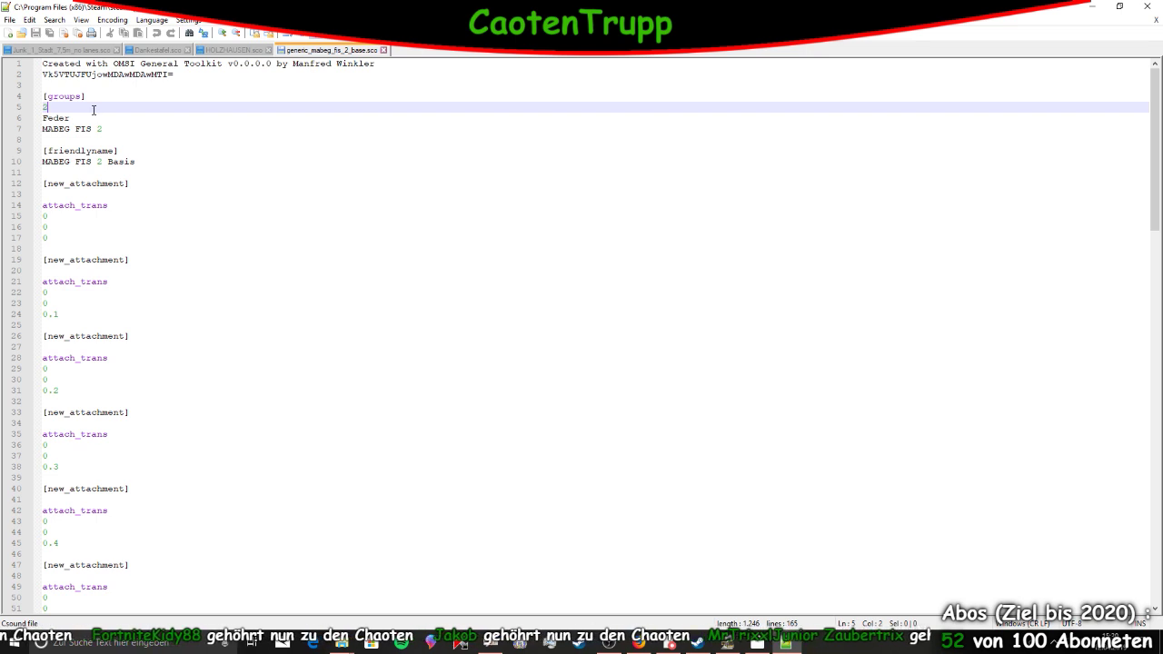
Set the group count to 3 and add the line "Landkreis Gruental" below "Feder" in the Grüntal base file
key("BackSpace")
type("3")
left_click(73, 118)
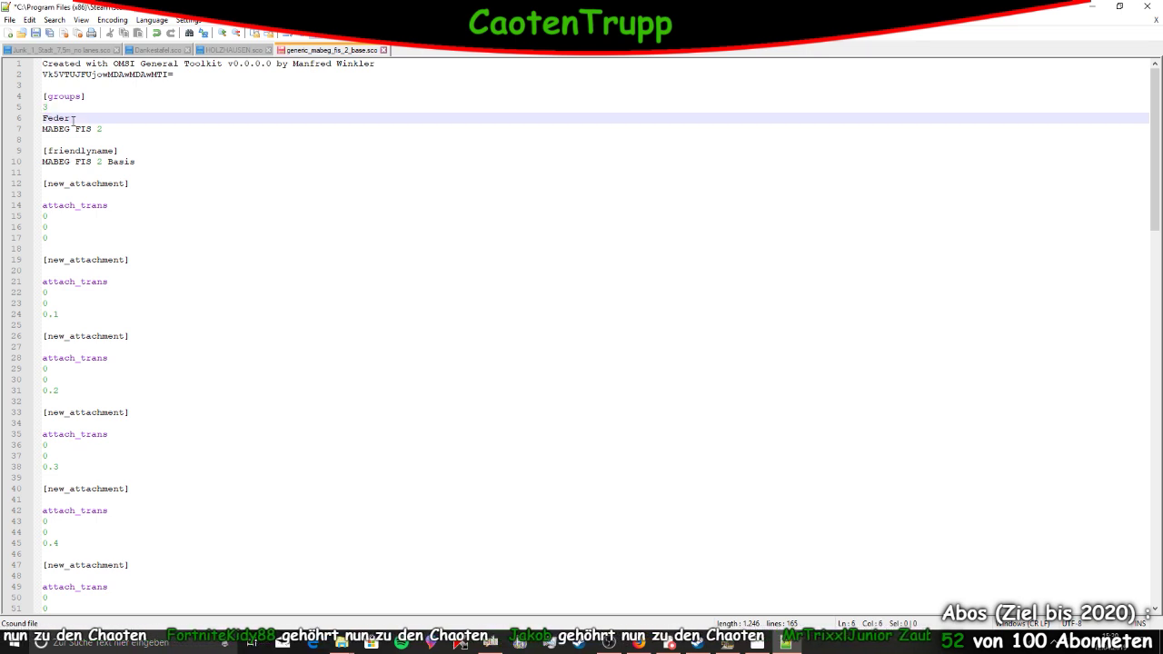
key("Return")
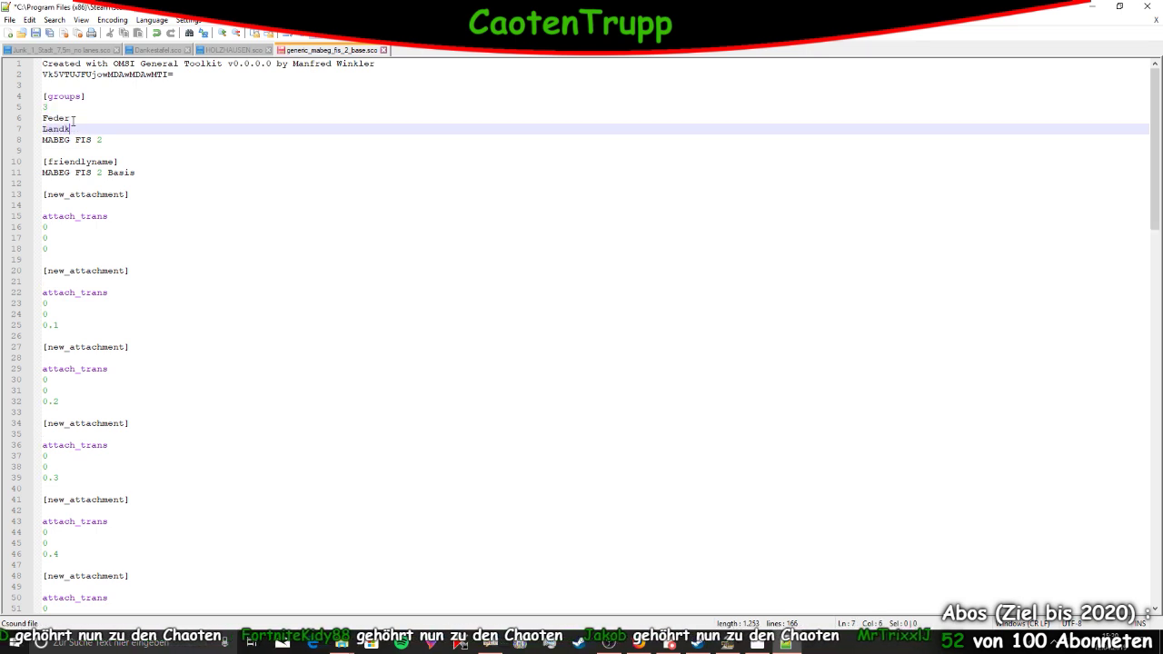
type("Landkreis Gz")
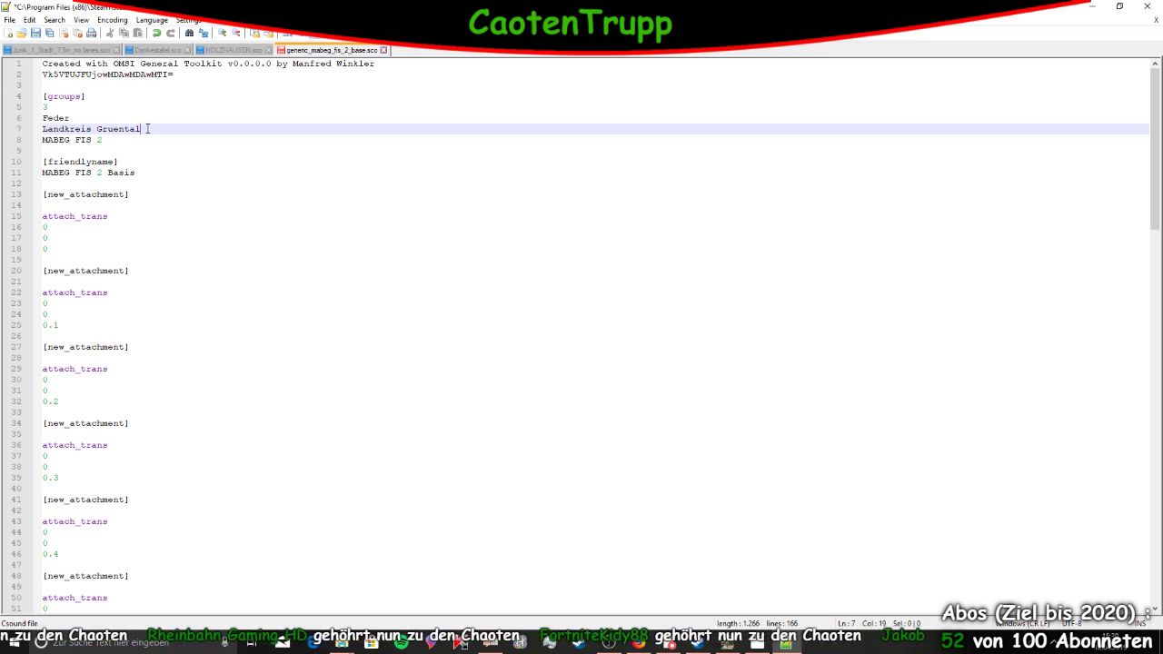
Copy the group count and its three group lines from "3" through "MABEG FIS 2", and save generic_mabeg_fis_2_base.sco
left_click_drag(147, 129, 3, 127)
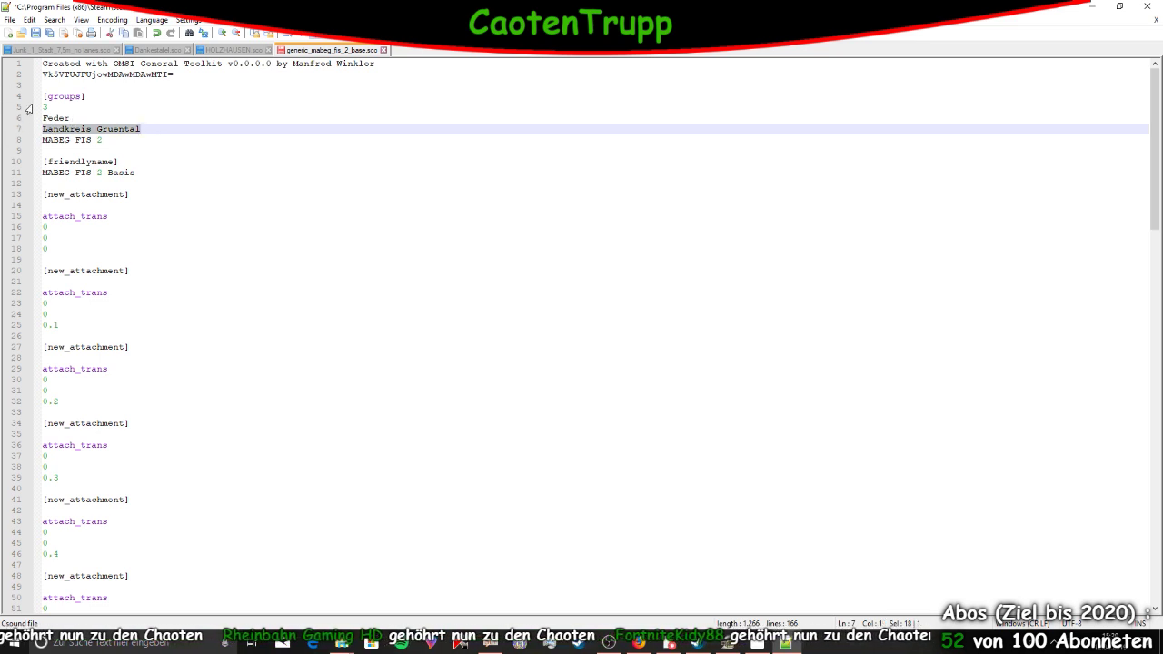
left_click_drag(120, 140, 20, 114)
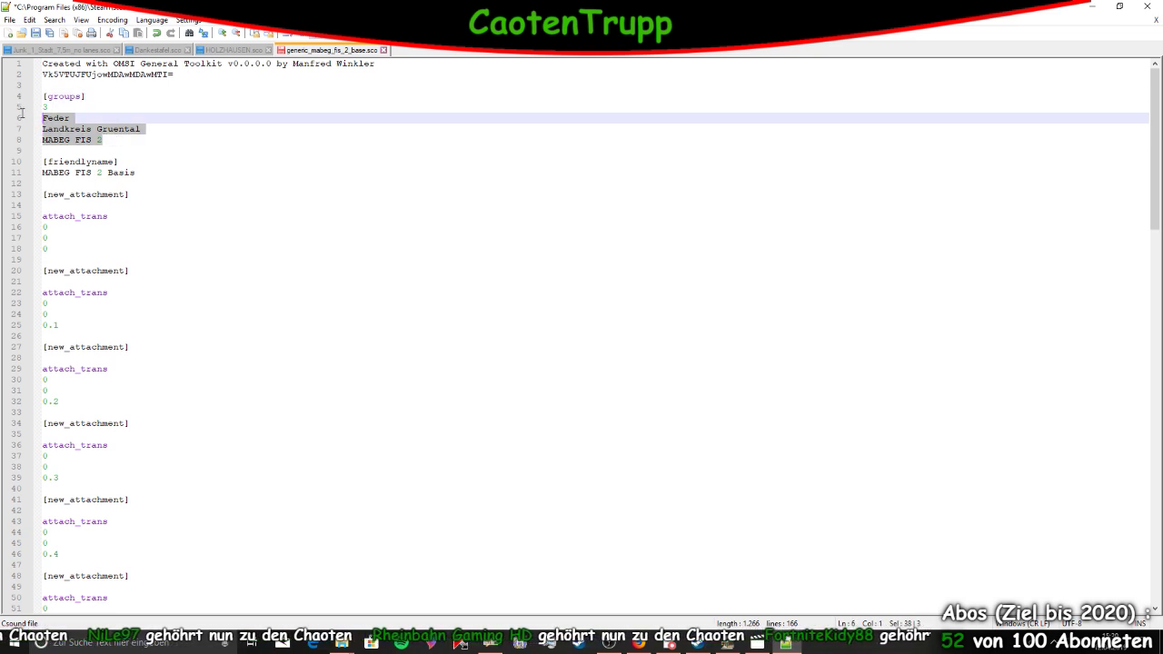
left_click_drag(107, 140, 25, 107)
key("ctrl+c")
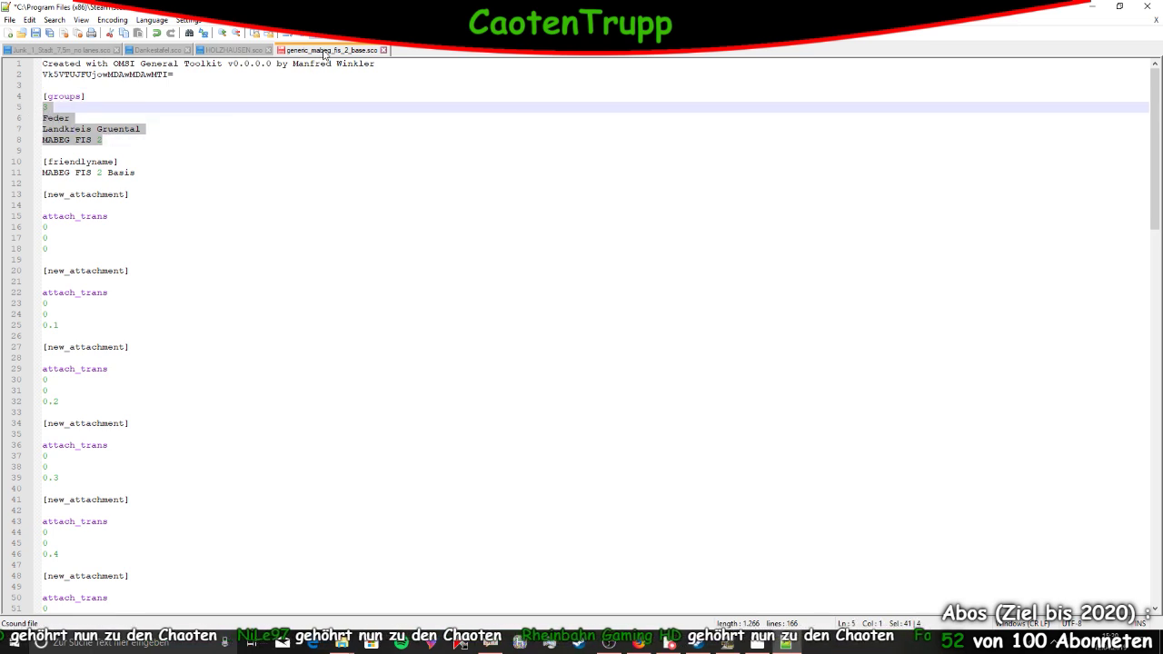
key("ctrl+s")
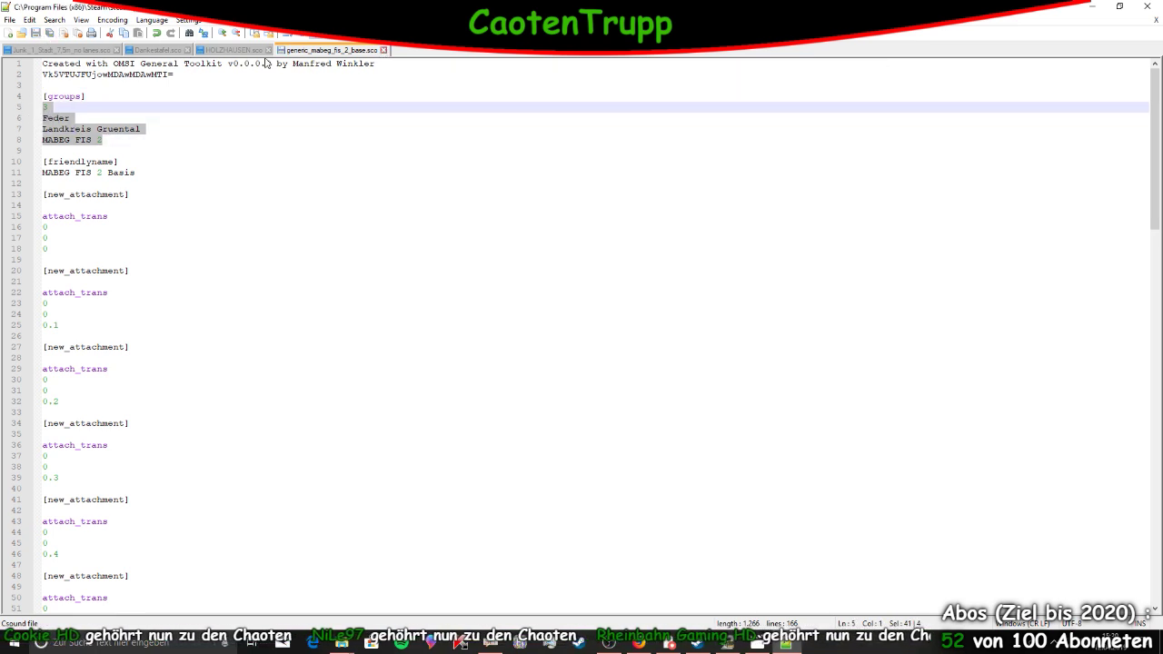
Close generic_mabeg_fis_2_base.sco and all other open files in Notepad++, including the empty new document
left_click(384, 51)
left_click(269, 51)
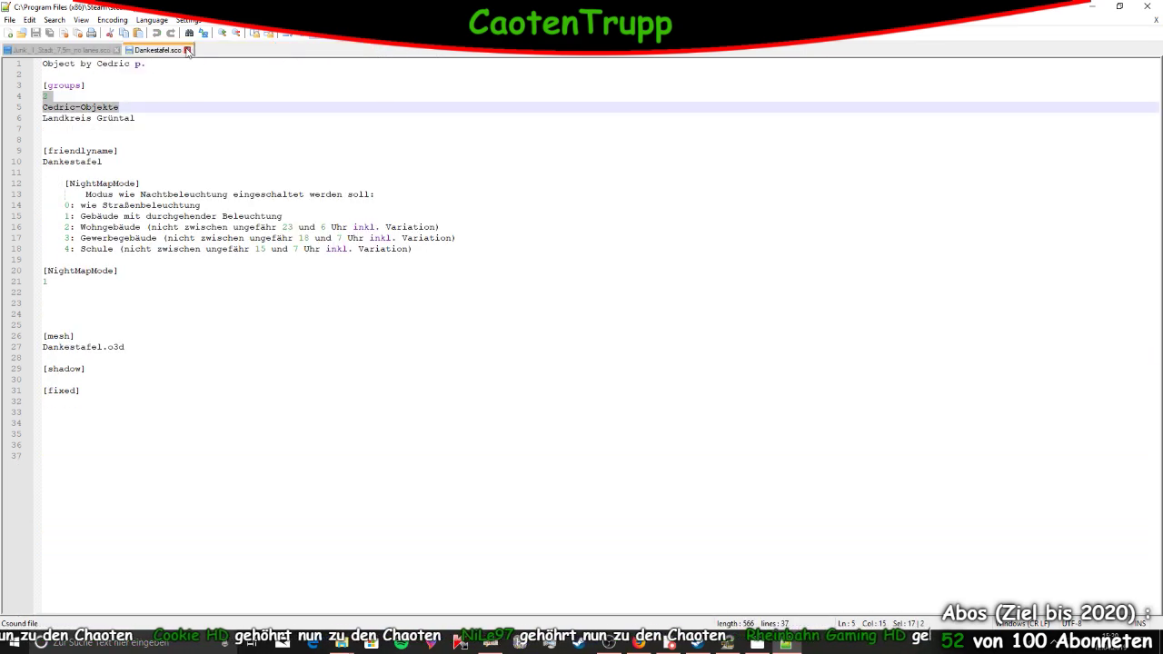
left_click(187, 51)
left_click(117, 51)
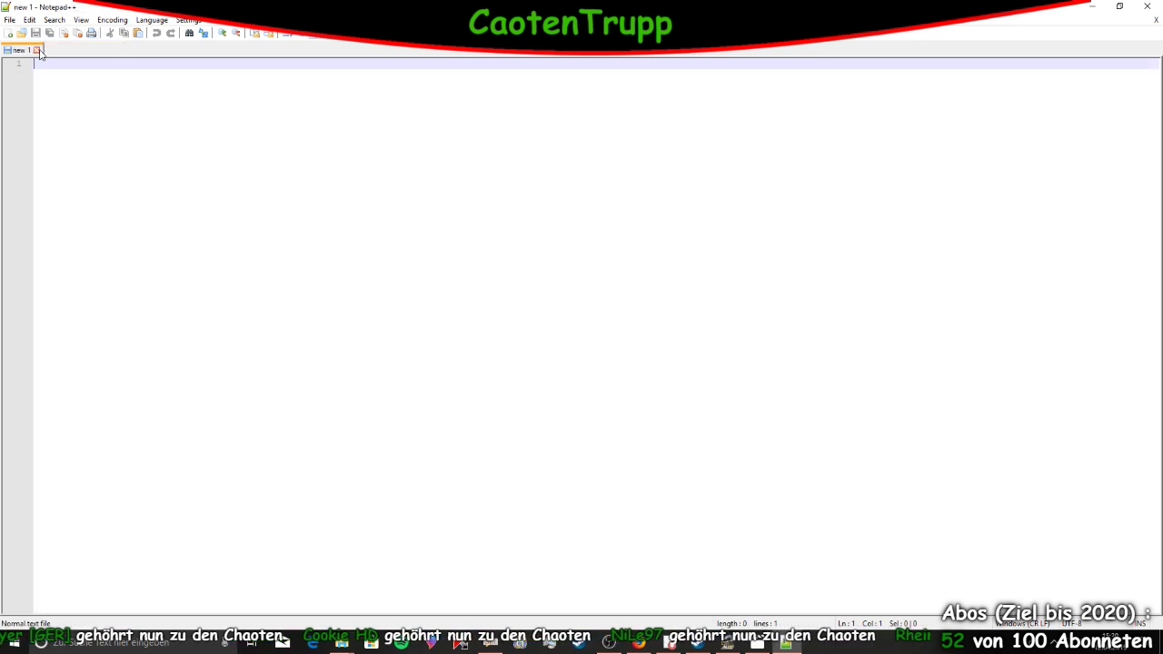
left_click(36, 50)
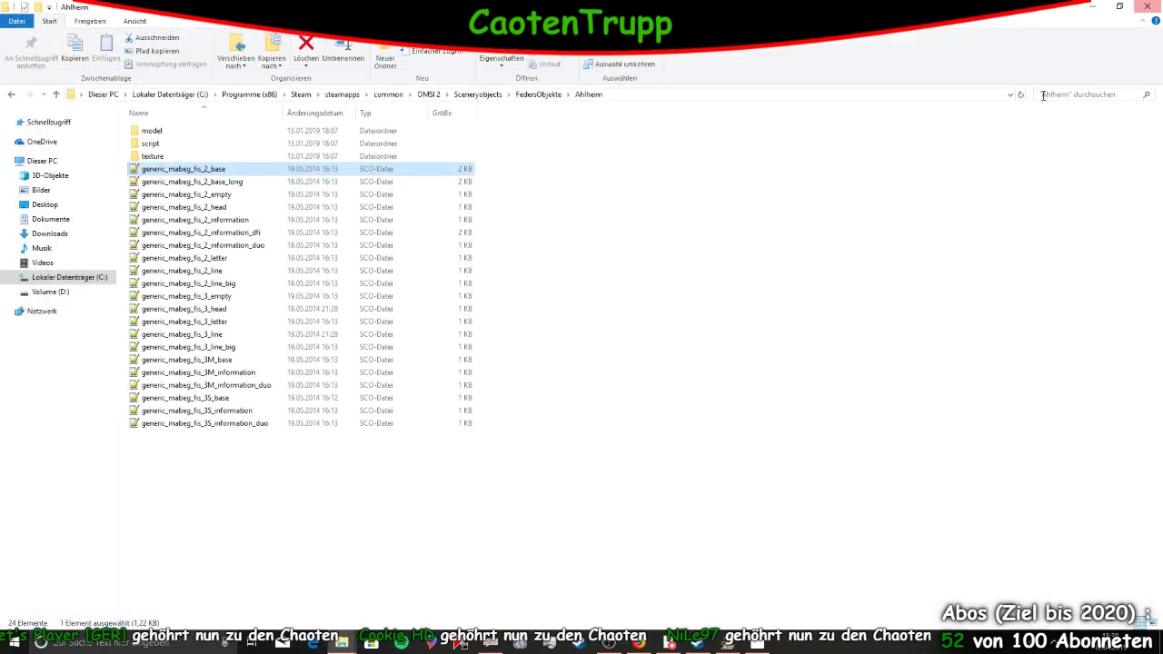
Open generic_mabeg_fis_2_base_long in the Ahlheim folder and replace its group count and names with the copied "3, Feder, Landkreis Gruental, MABEG FIS 2" lines
double_click(330, 182)
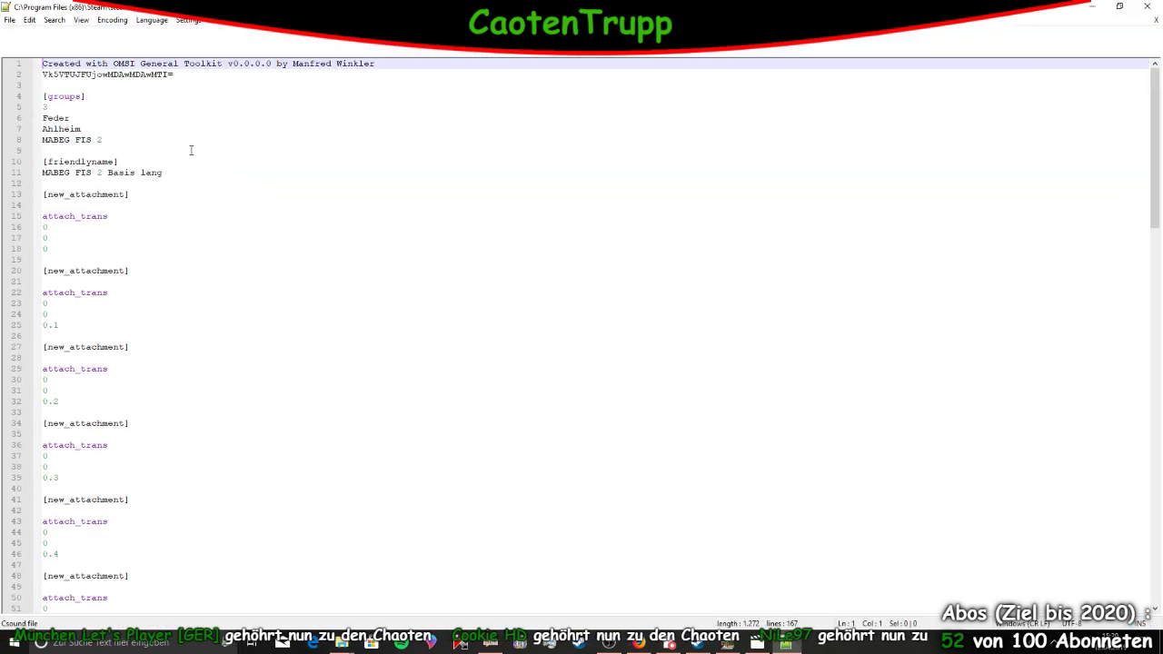
left_click_drag(103, 141, 2, 107)
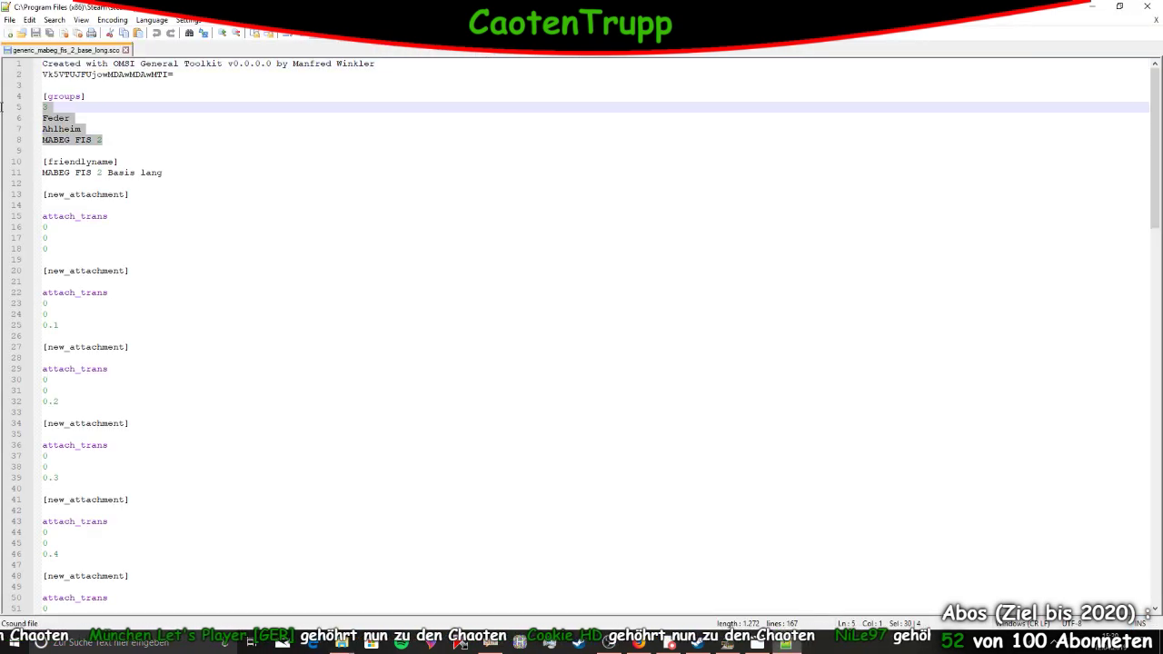
key("ctrl+v")
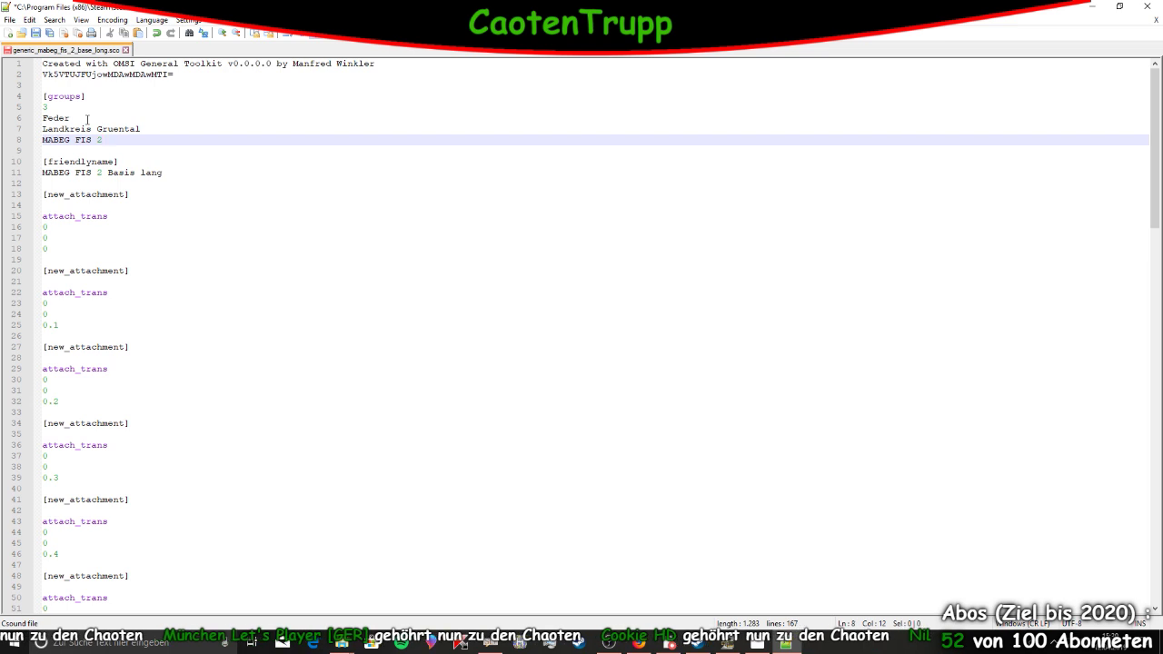
left_click(35, 33)
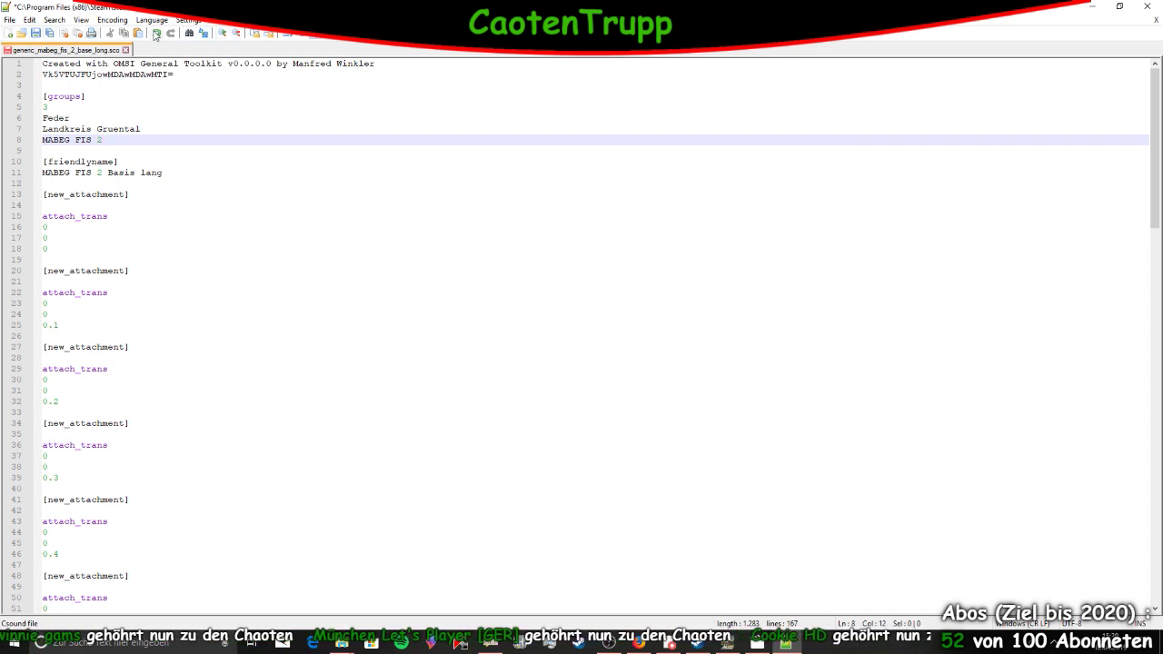
Compare the old and new group lines by undoing and redoing the replacement, keep "Landkreis Gruental", and save generic_mabeg_fis_2_base_long.sco
left_click(156, 33)
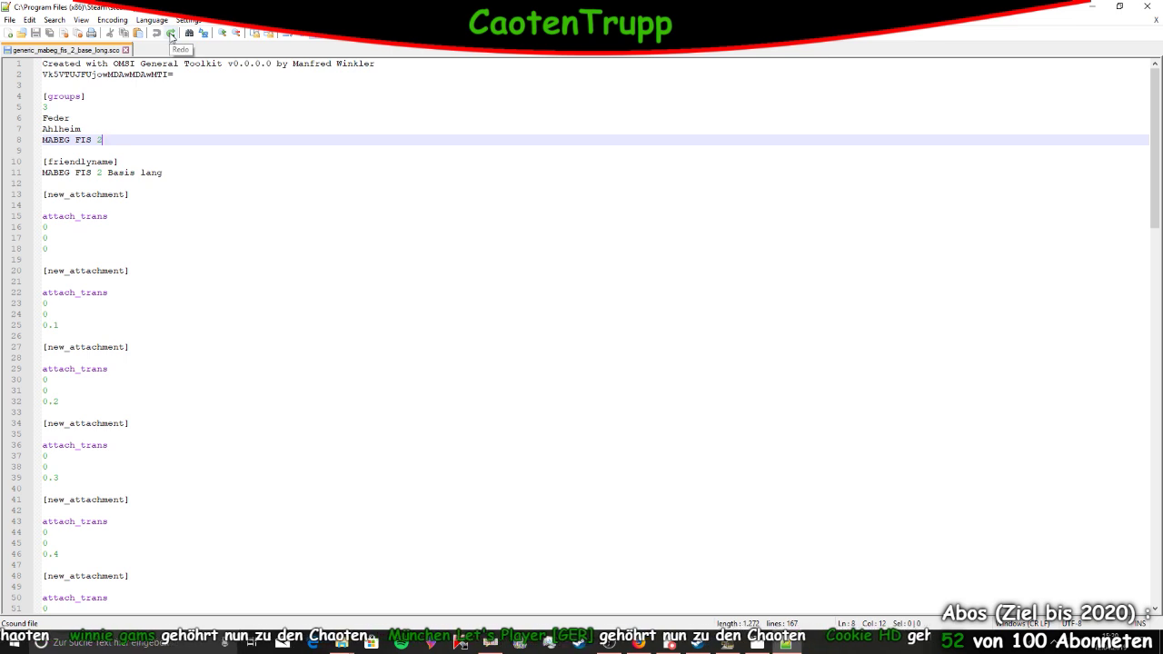
left_click(171, 33)
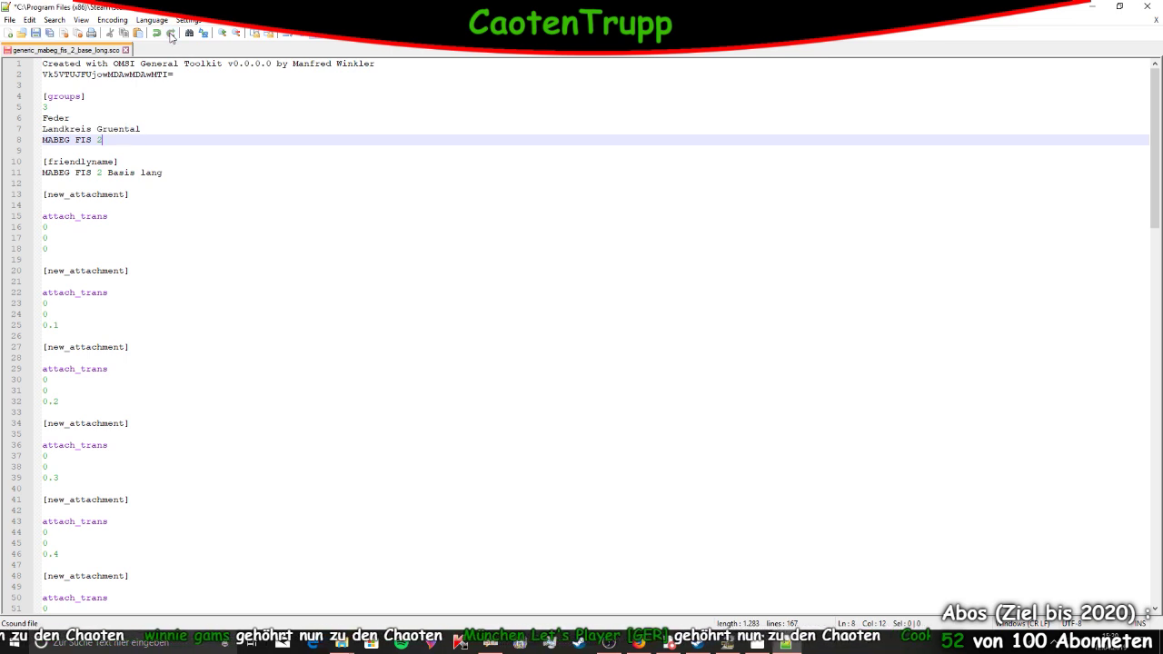
left_click(156, 34)
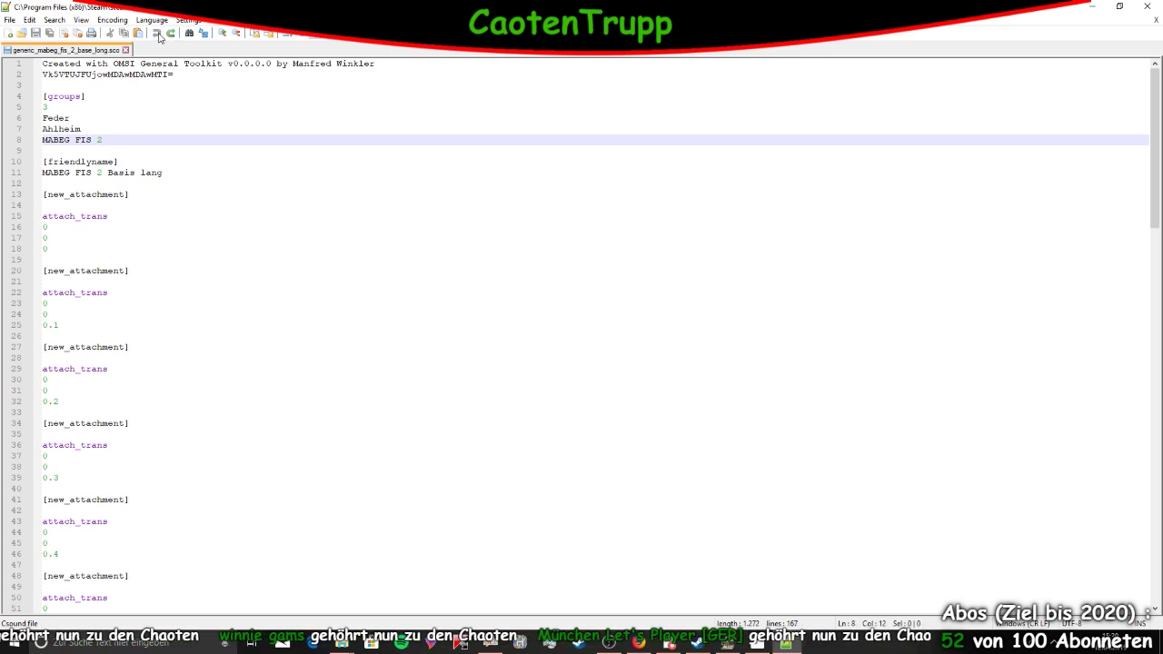
left_click(171, 34)
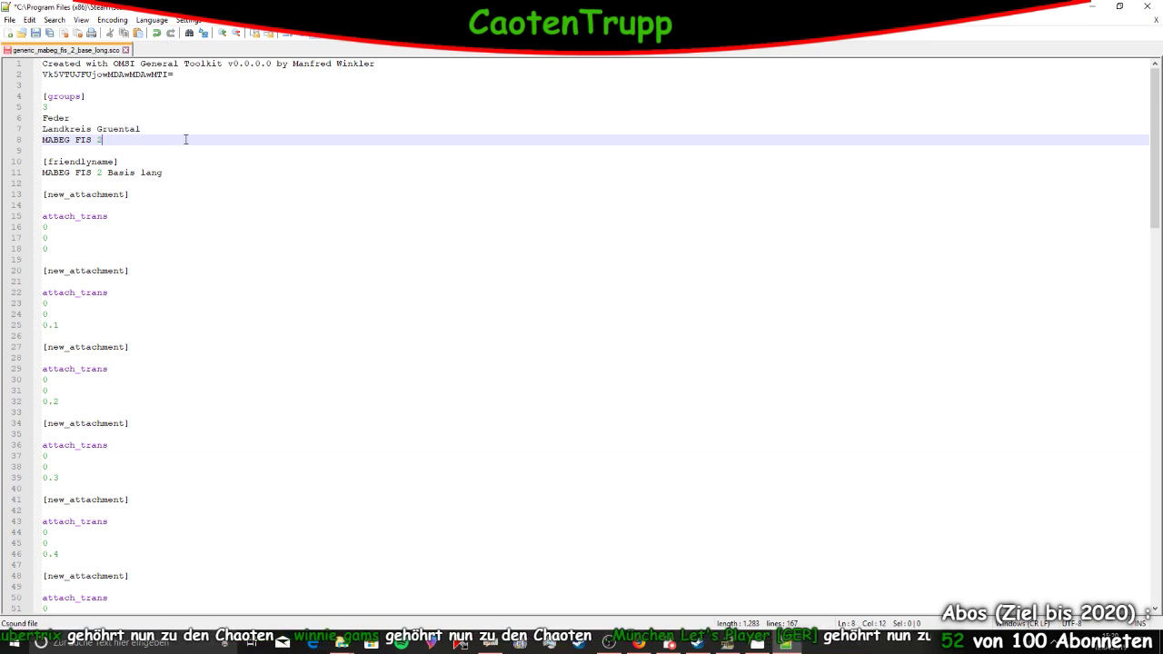
left_click(35, 34)
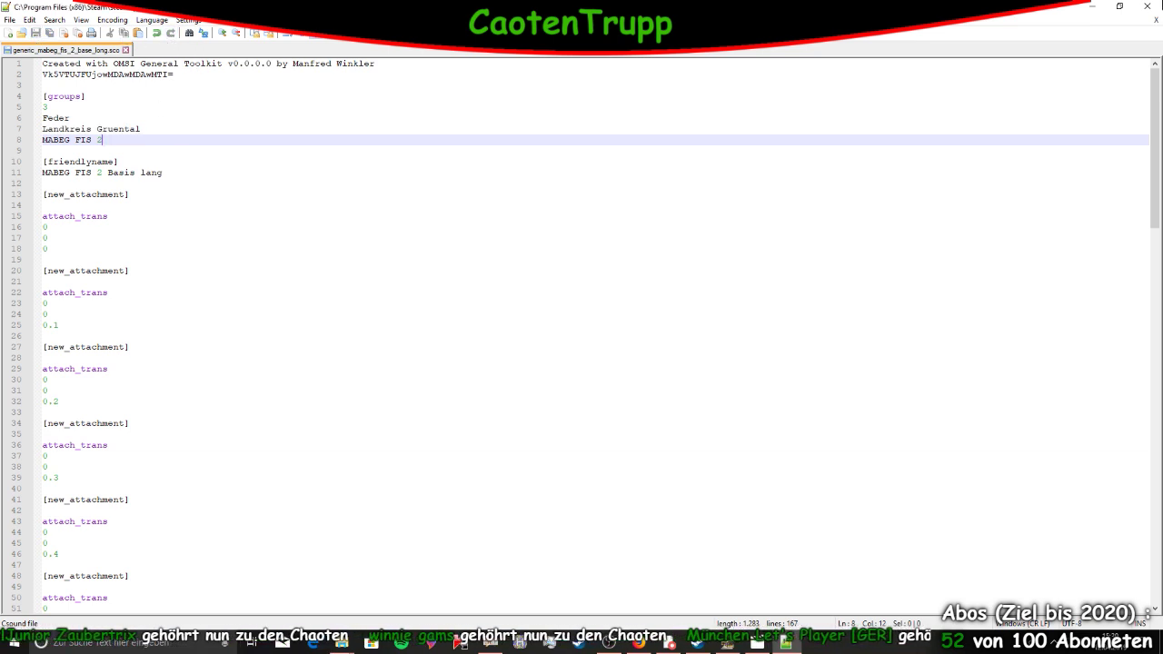
key("alt+Tab")
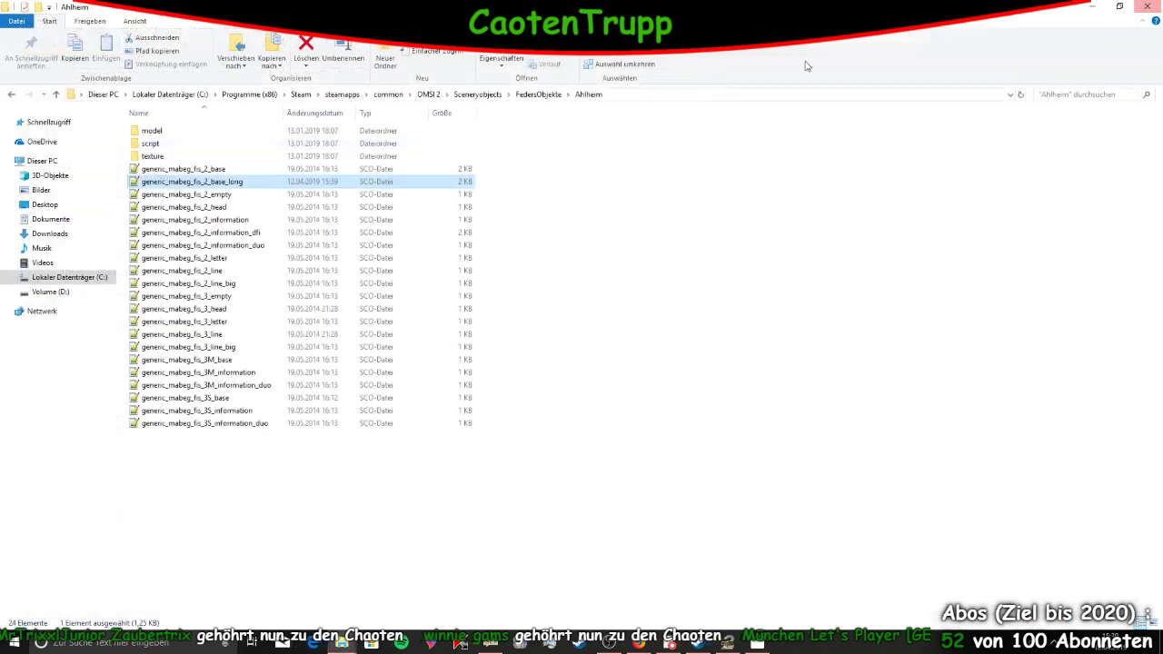
Insert the "Landkreis Gruental" group lines into generic_mabeg_fis_2_empty.sco in place of the old ones, remove the duplicate "3", and save it
double_click(257, 195)
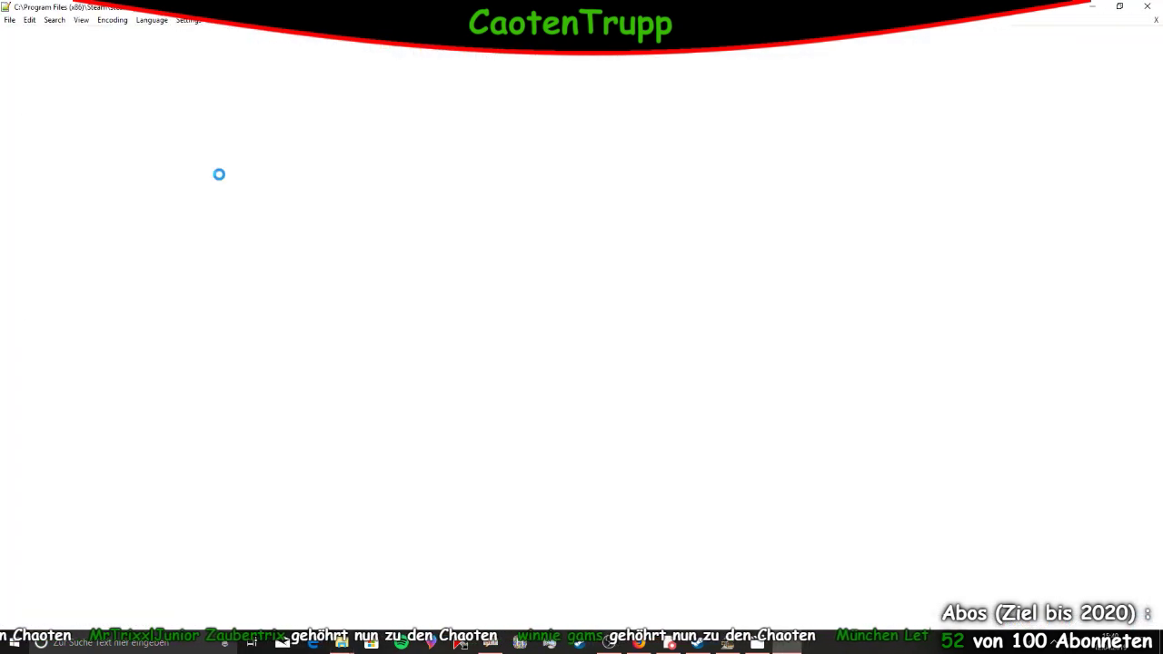
left_click_drag(100, 141, 26, 116)
type("3 Feder Landkreis Gruental MABEG FIS 2")
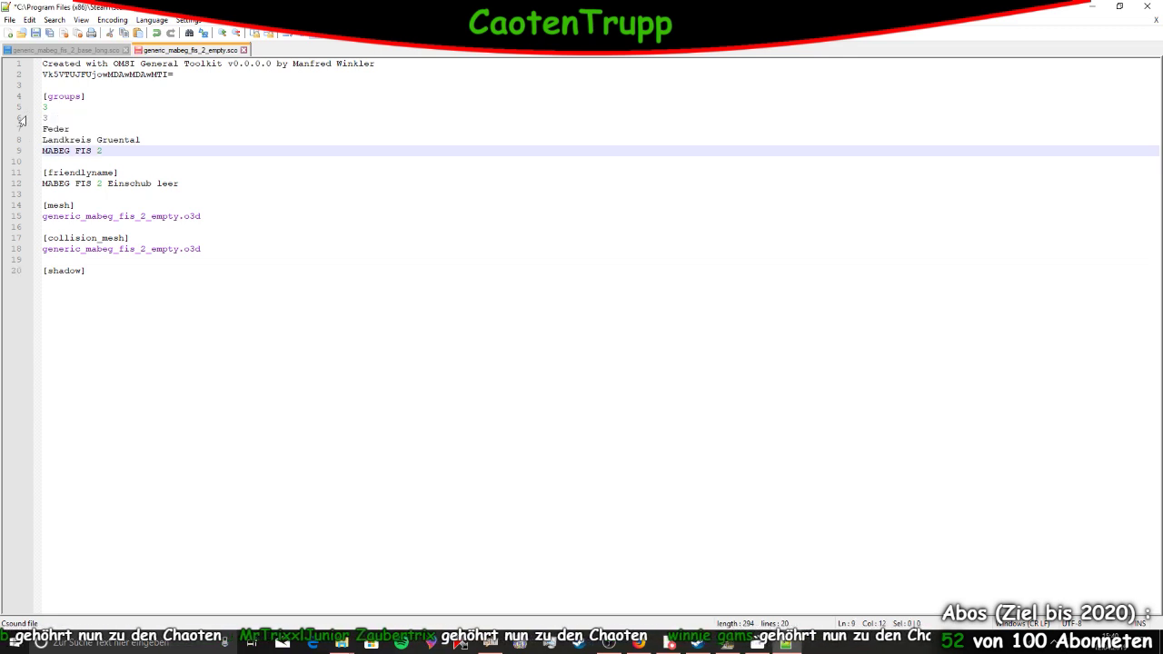
left_click_drag(53, 107, 18, 108)
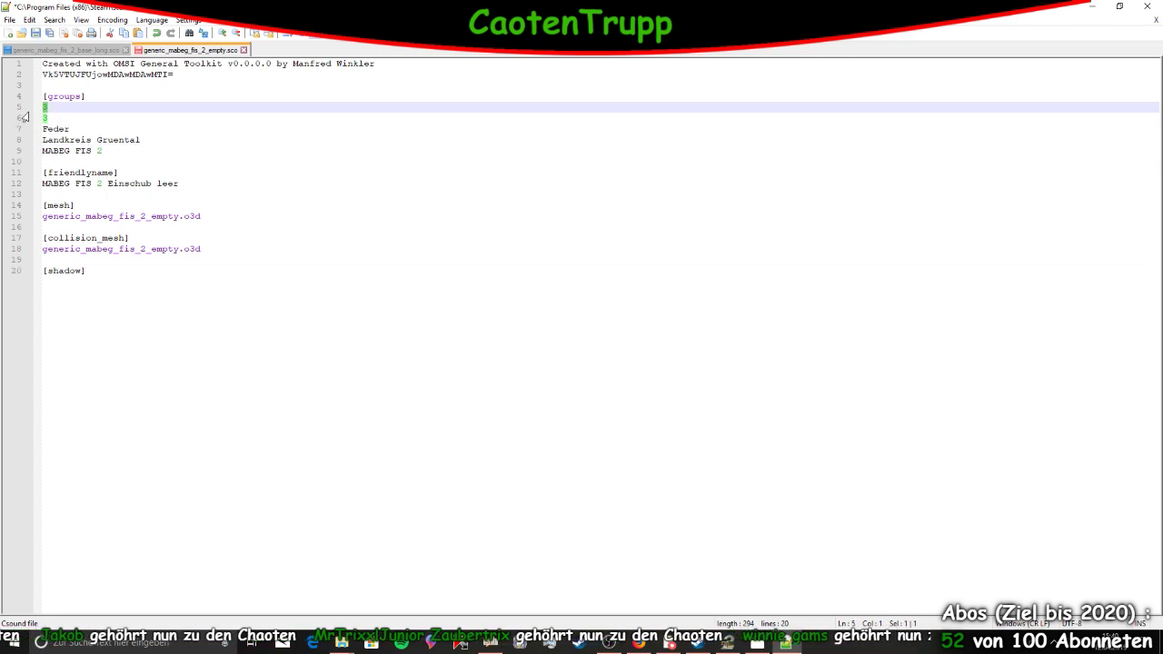
key("Delete")
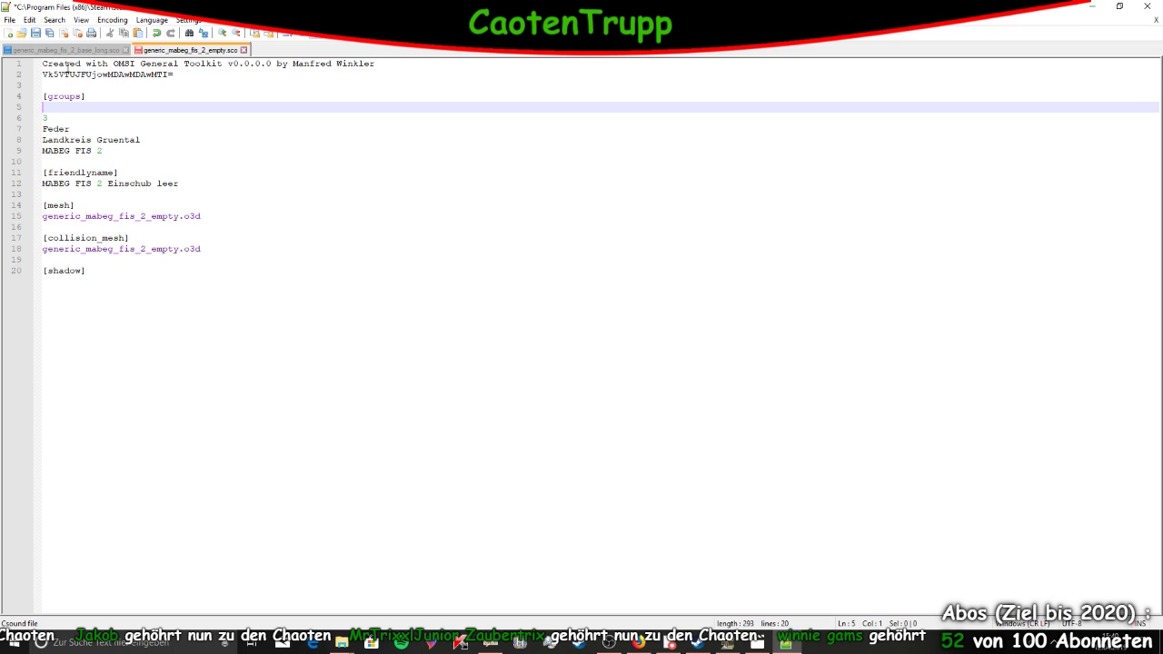
left_click(1147, 6)
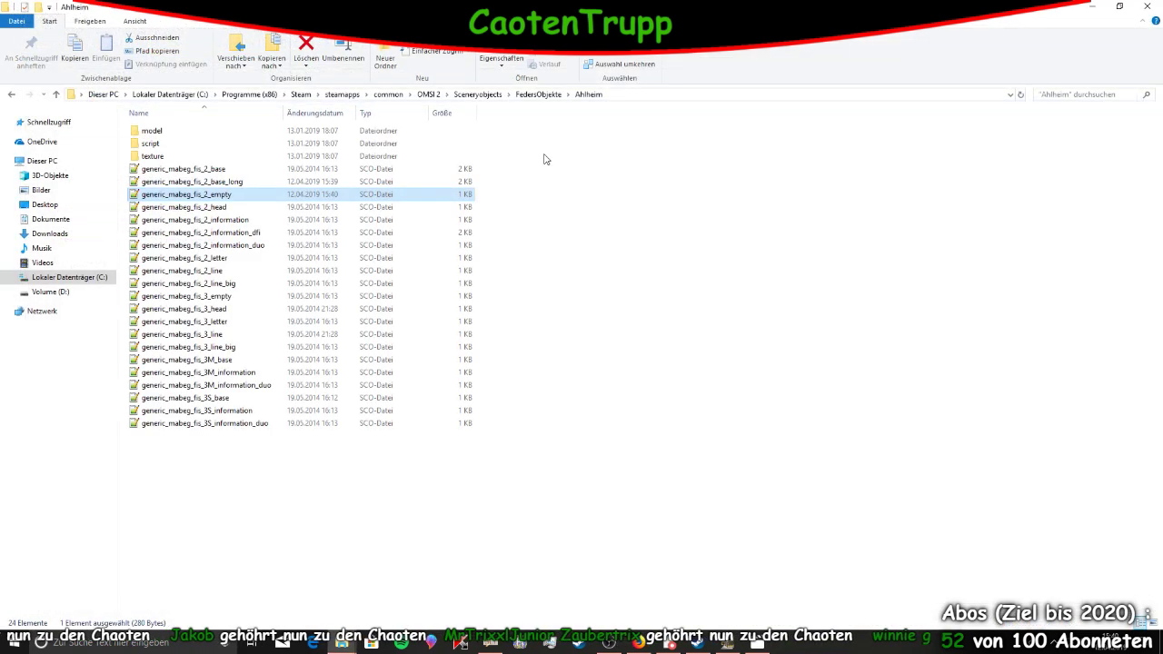
Replace the group block in generic_mabeg_fis_2_head.sco with "3, Feder, Landkreis Gruental, MABEG FIS 2" and save the file
double_click(257, 209)
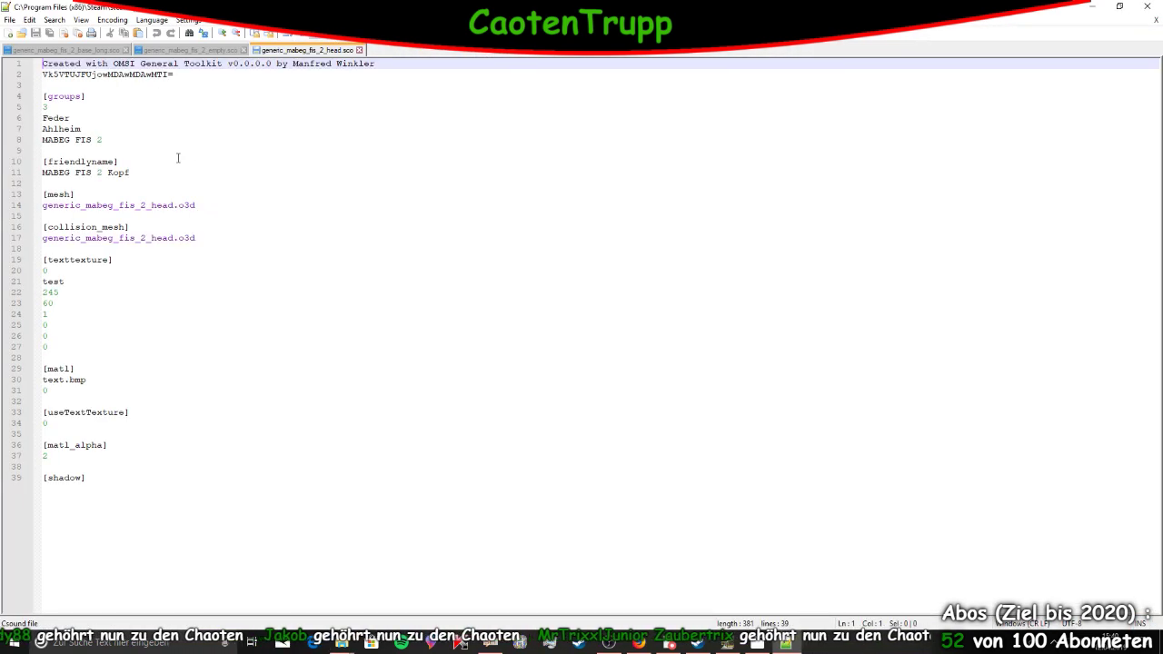
left_click_drag(102, 137, 27, 111)
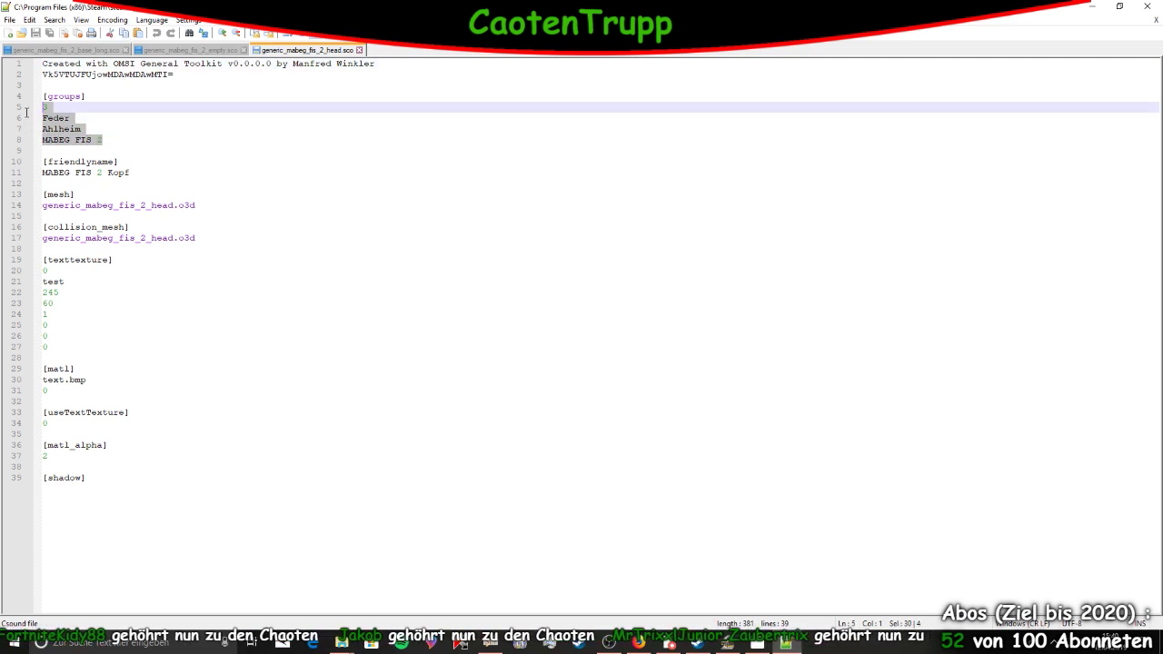
type("3 Feder Landkreis Gruental MABEG FIS 2")
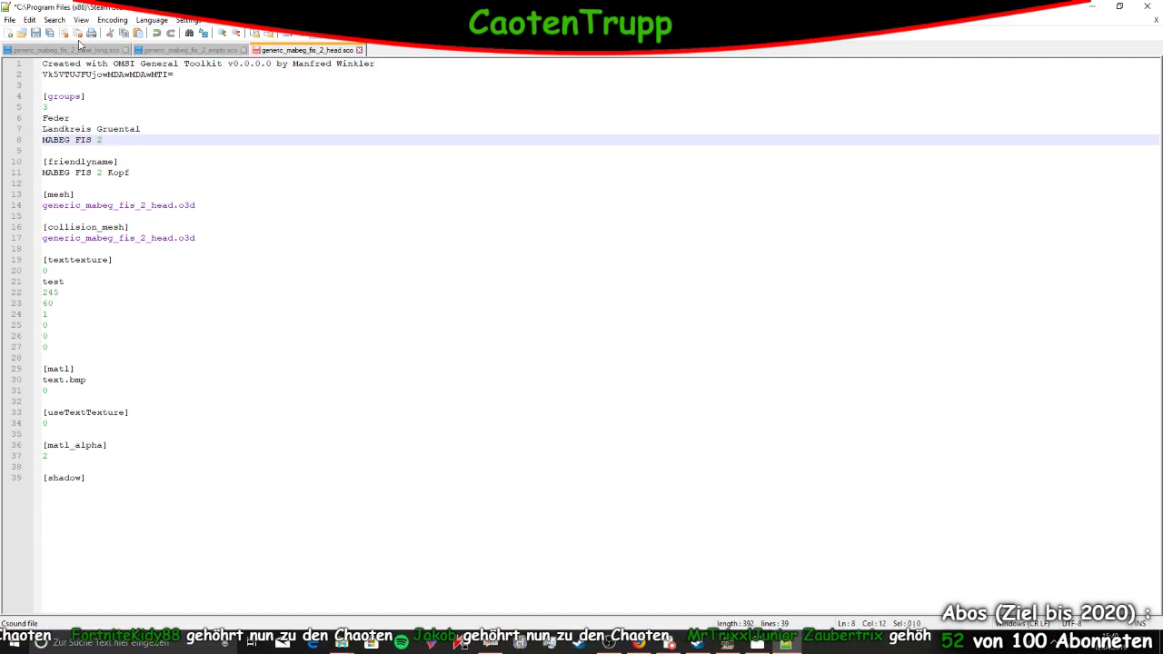
left_click(33, 33)
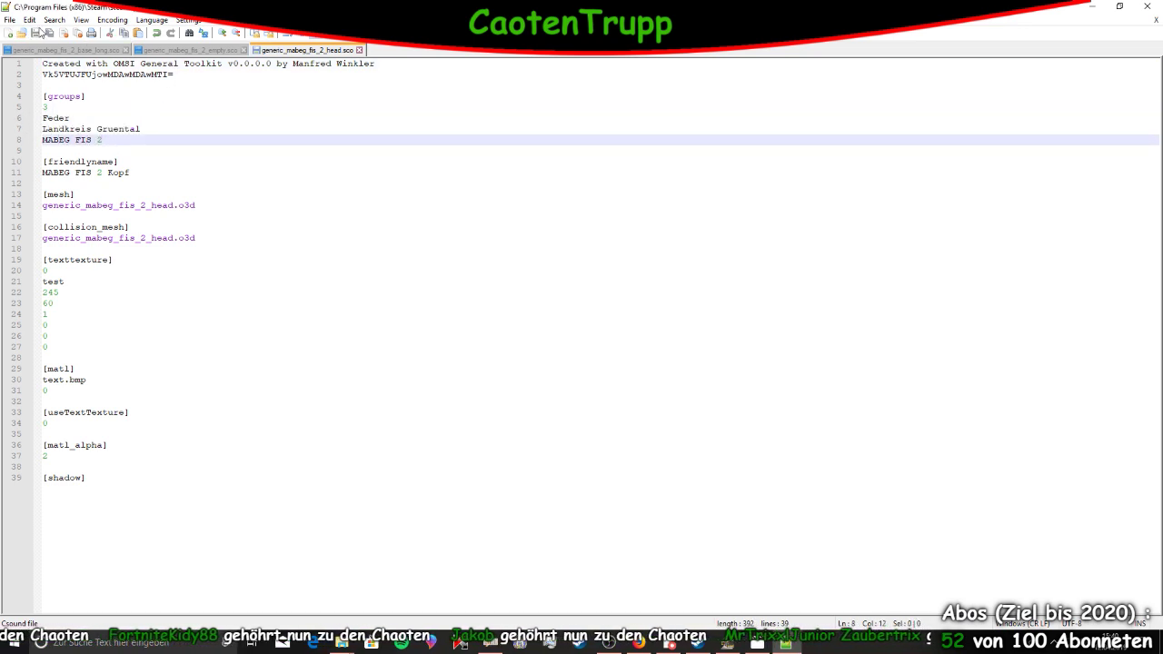
left_click(1147, 6)
Replace the group block in generic_mabeg_fis_2_information.sco with "3, Feder, Landkreis Gruental, MABEG FIS 2" and save the file
left_click(194, 220)
double_click(195, 220)
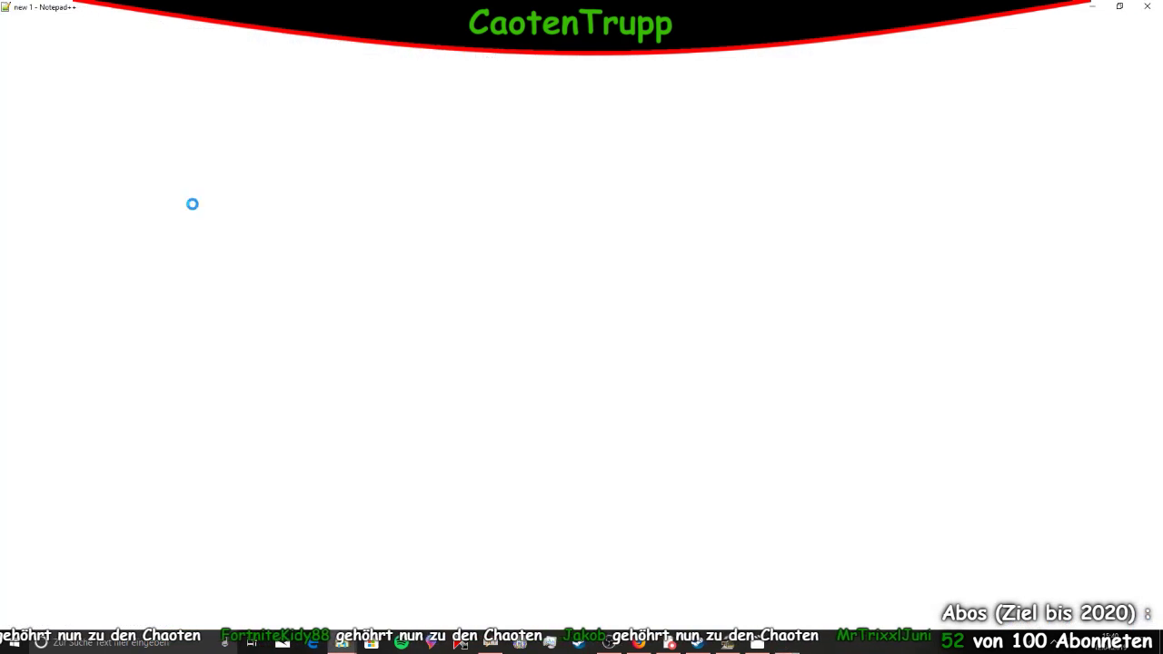
left_click_drag(103, 140, 36, 107)
type("3 Feder Landkreis Gruental MABEG FIS 2")
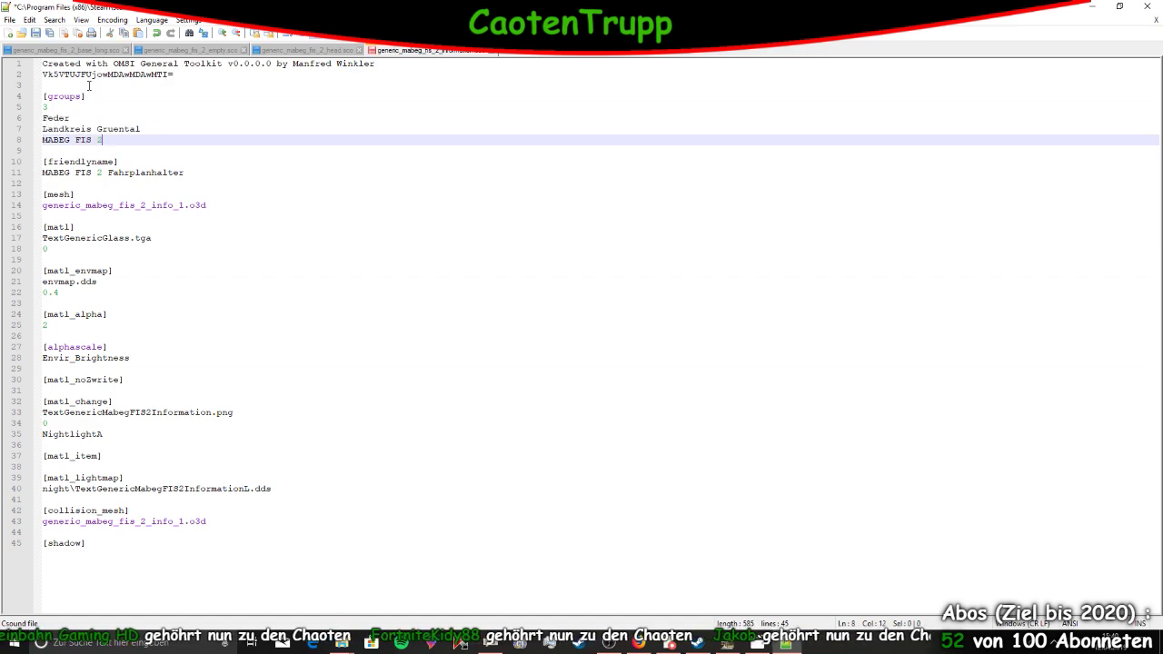
key("alt+Tab")
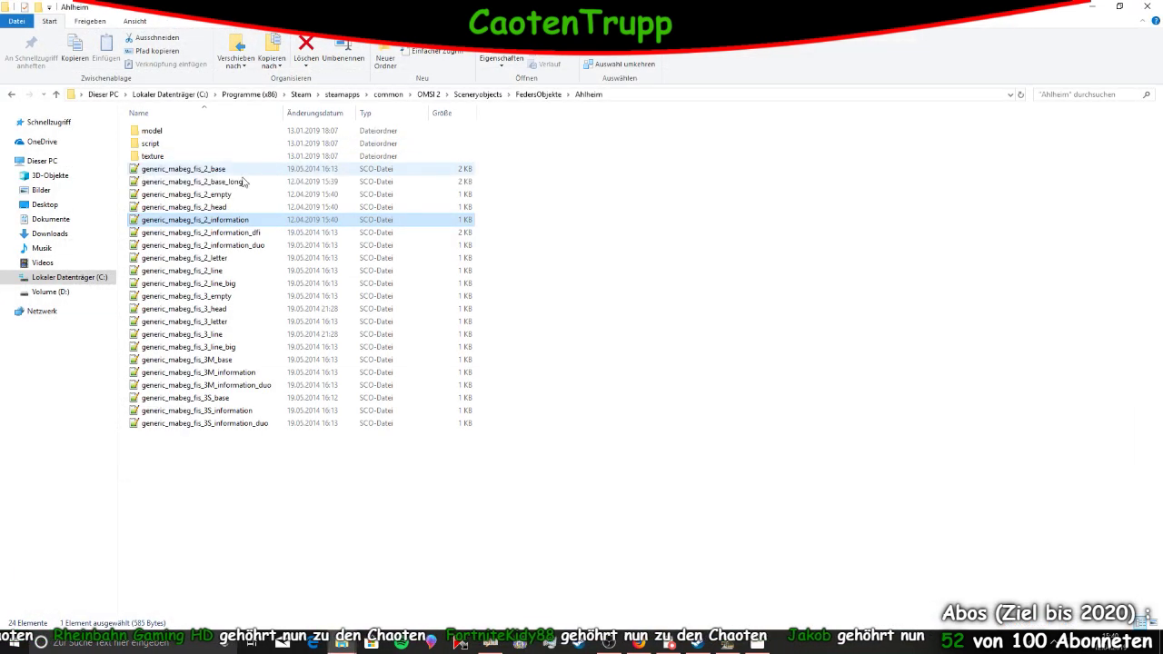
Replace the group block in generic_mabeg_fis_2_information_dfi.sco with "3, Feder, Landkreis Gruental, MABEG FIS 2" and save the file
left_click(231, 232)
double_click(230, 233)
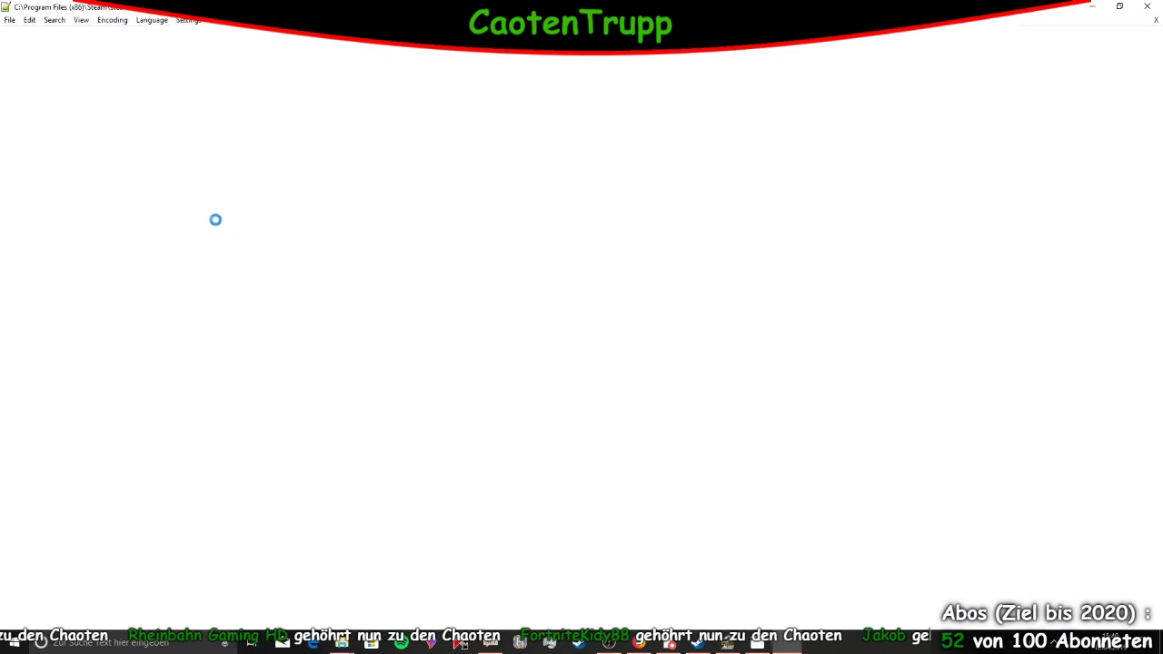
left_click_drag(102, 140, 35, 108)
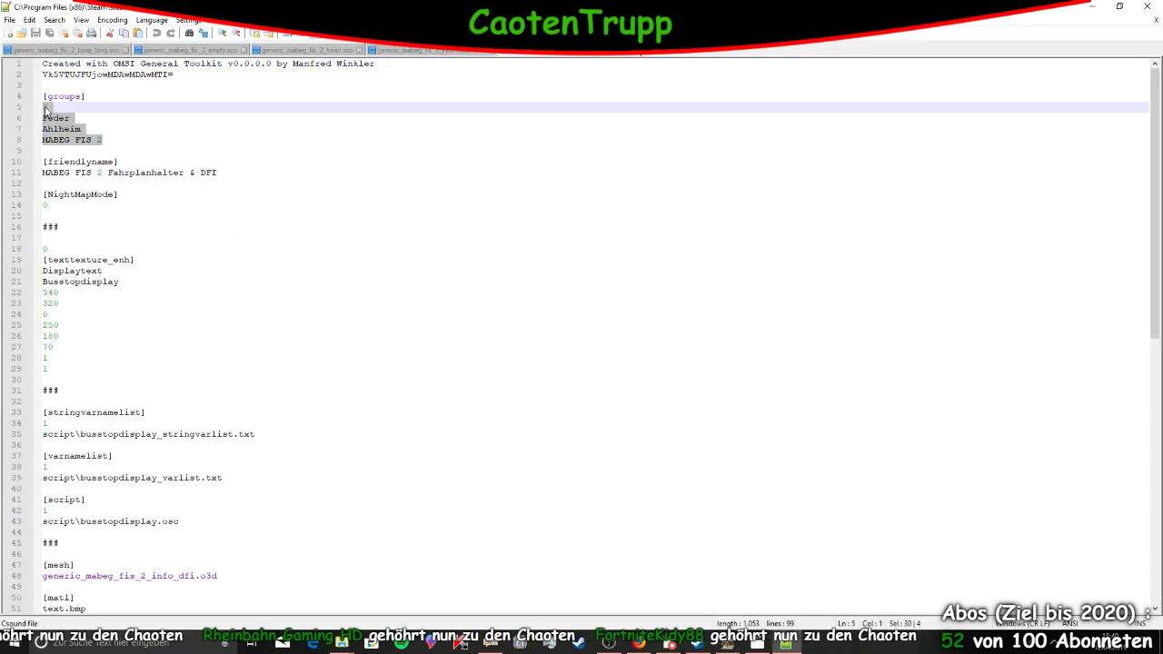
type("3 Feder Landkreis Gruental MABEG FIS 2")
key("ctrl+s")
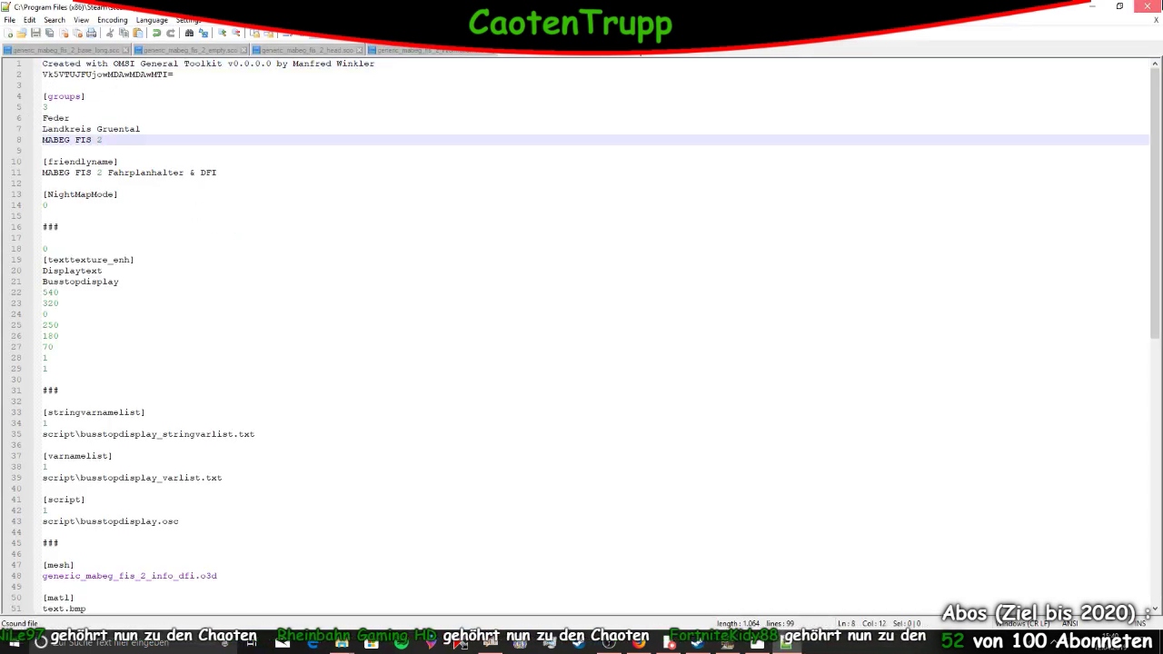
key("alt+Tab")
Replace the group block in generic_mabeg_fis_2_information_duo.sco with "3, Feder, Landkreis Gruental, MABEG FIS 2" and save the file
double_click(275, 245)
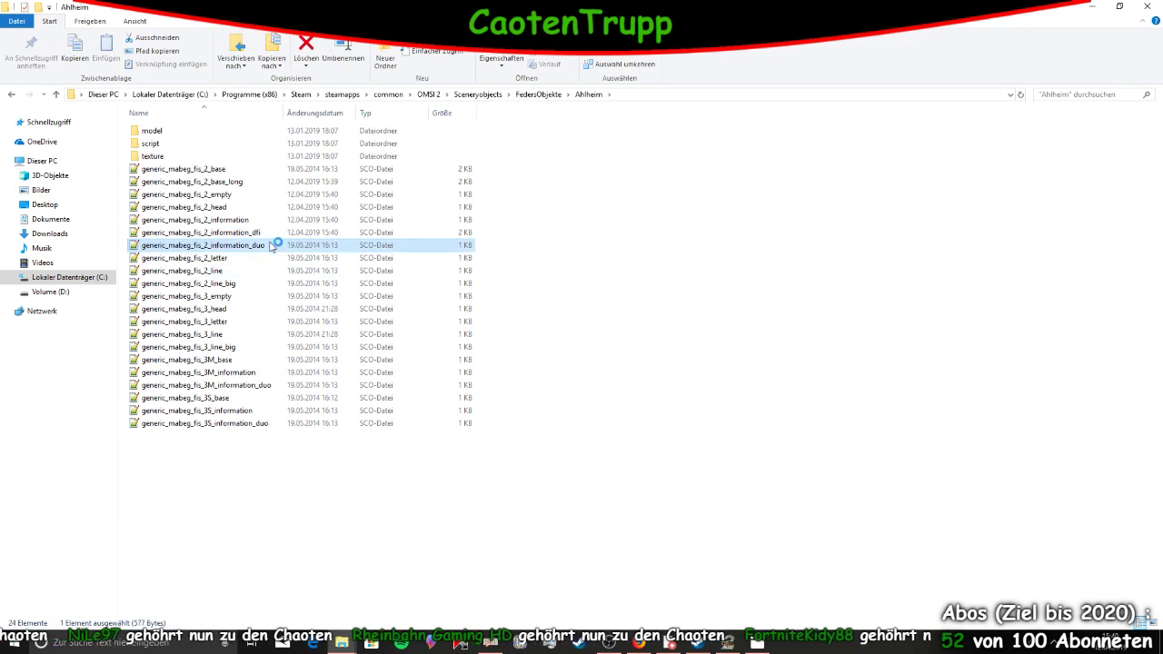
left_click_drag(102, 140, 31, 110)
type("3 Feder Landkreis Grossraum MABEG FIS 2")
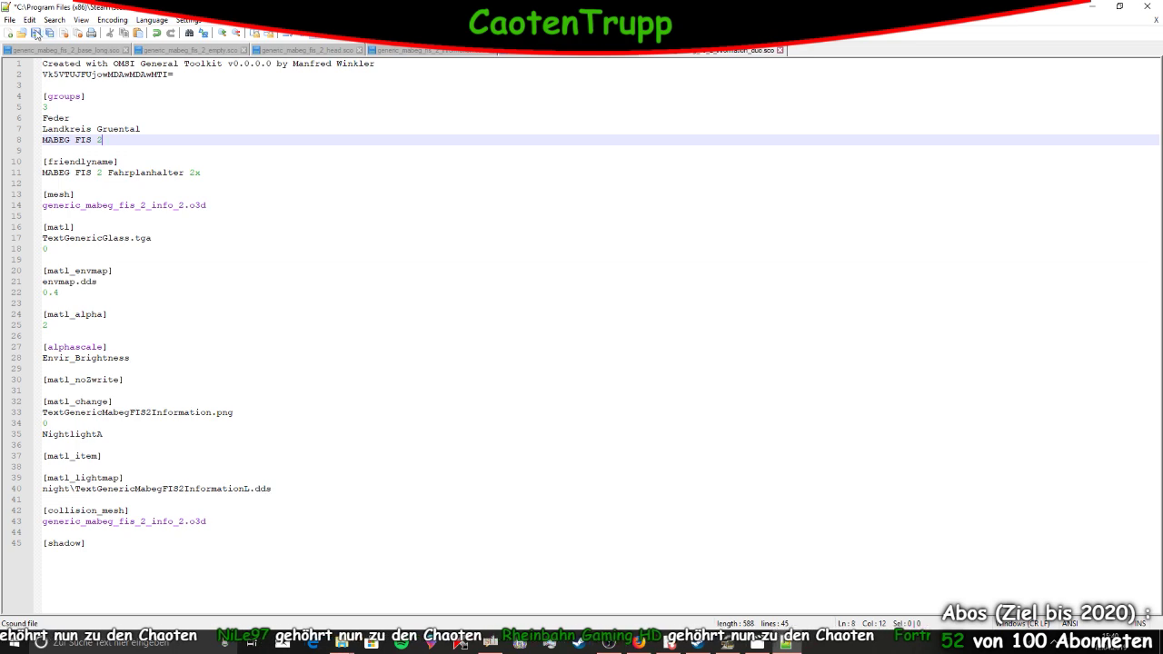
left_click(35, 33)
key("alt+Tab")
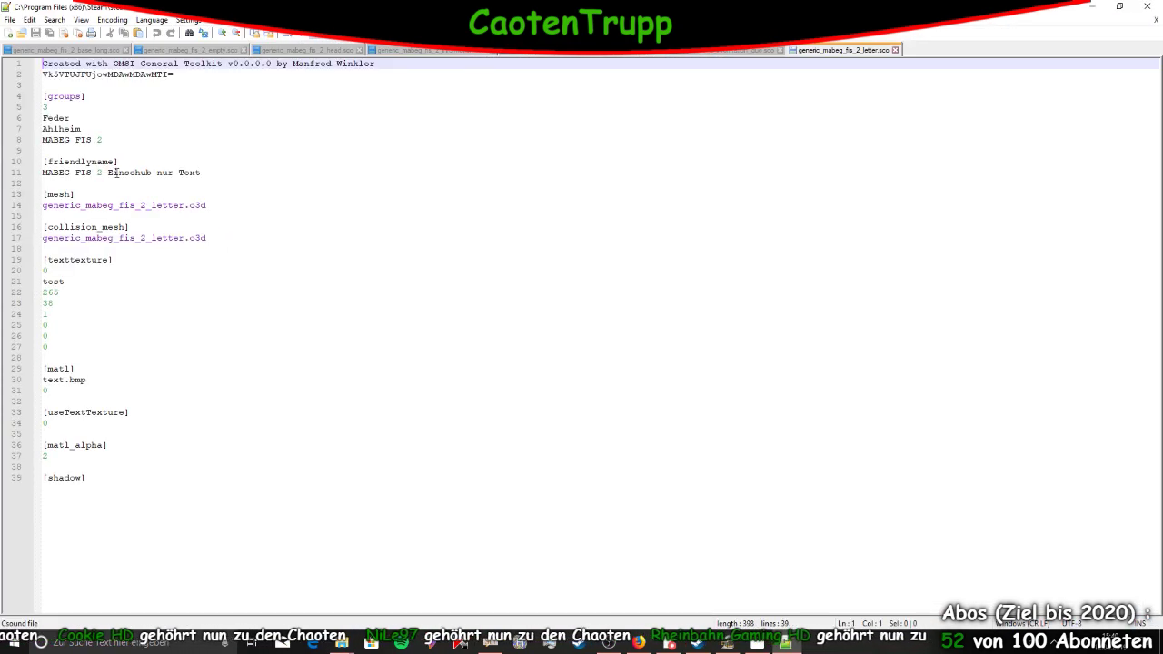
Replace the group block in generic_mabeg_fis_2_letter.sco with "3, Feder, Landkreis Gruental, MABEG FIS 2" and save the file
left_click_drag(105, 139, 4, 107)
type("3 Feder Landkreis Gruental MABEG FIS 2")
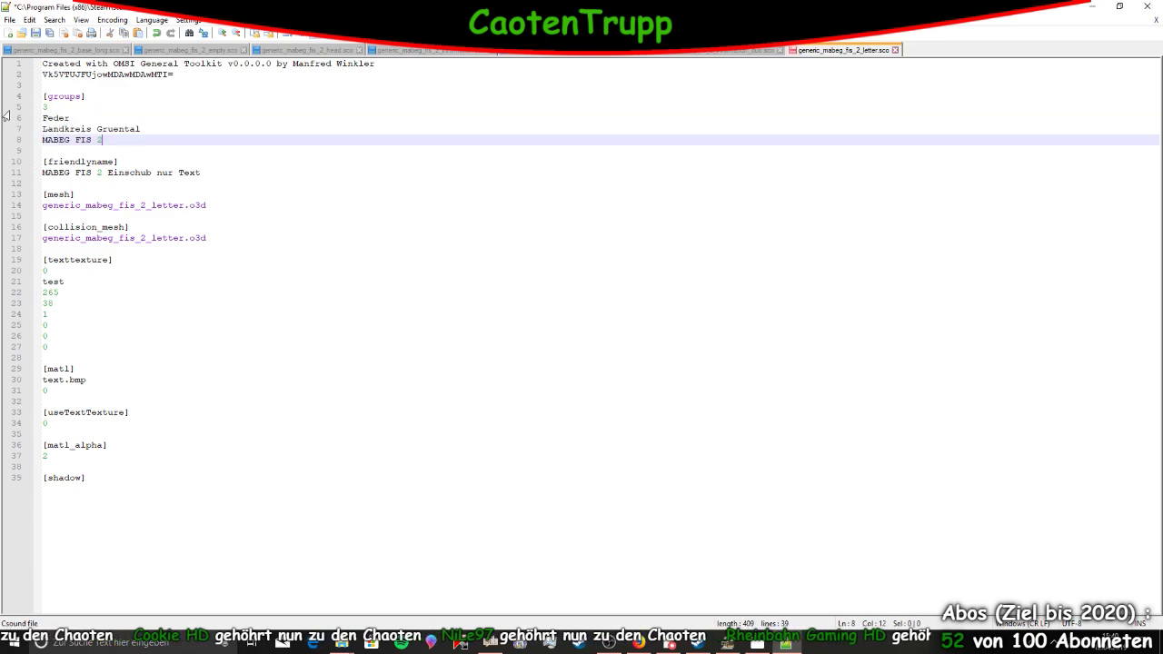
left_click(37, 33)
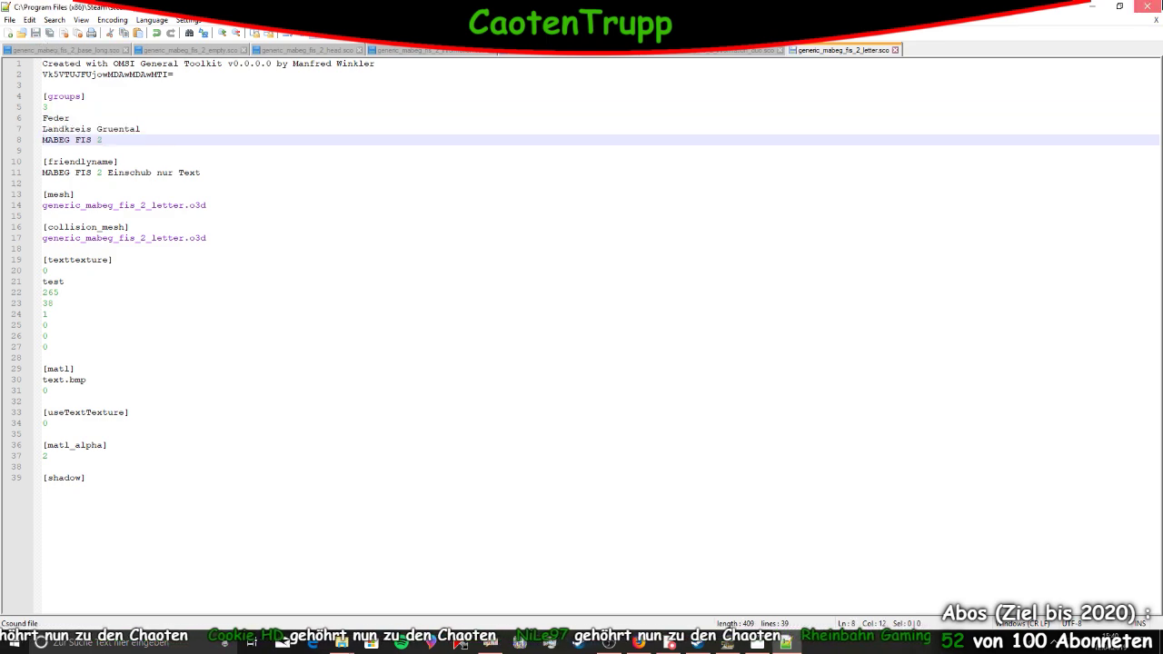
key("alt+Tab")
Replace the group block in generic_mabeg_fis_2_line.sco with "3, Feder, Landkreis Gruental, MABEG FIS 2" and save the file
left_click(236, 276)
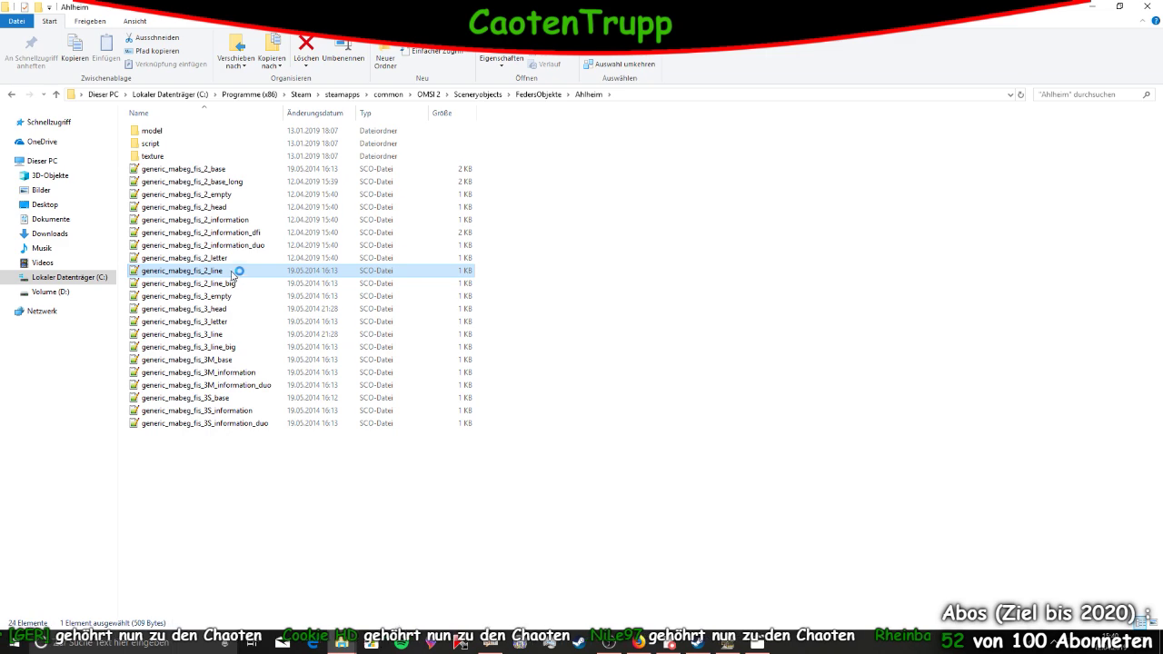
left_click(84, 129)
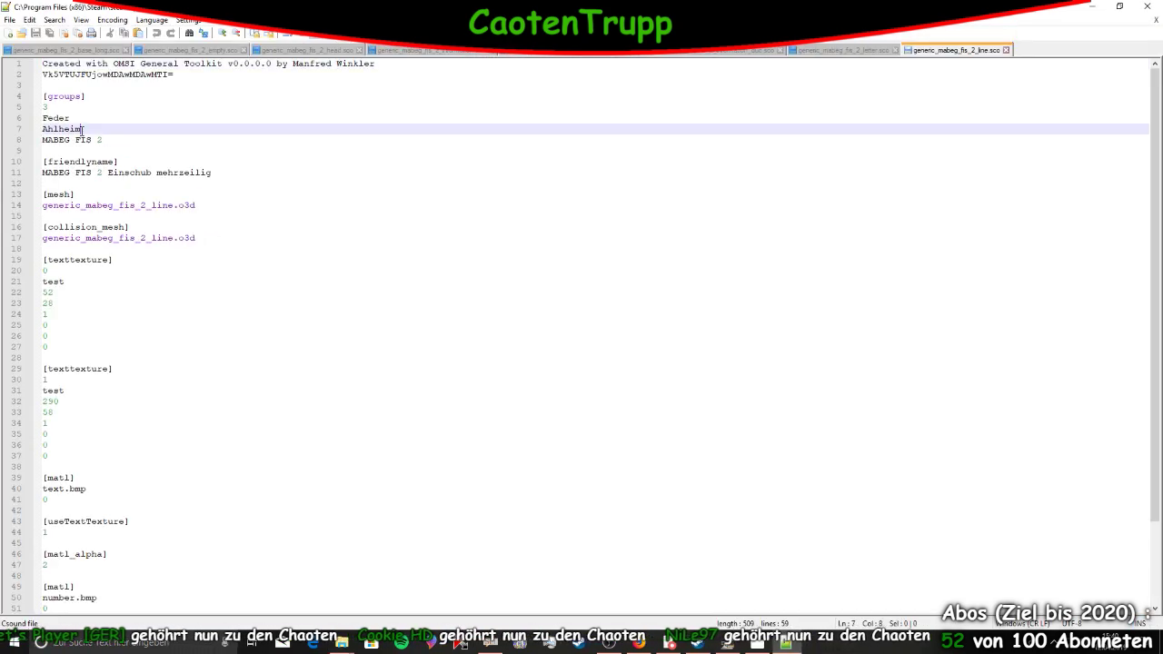
left_click_drag(103, 140, 45, 107)
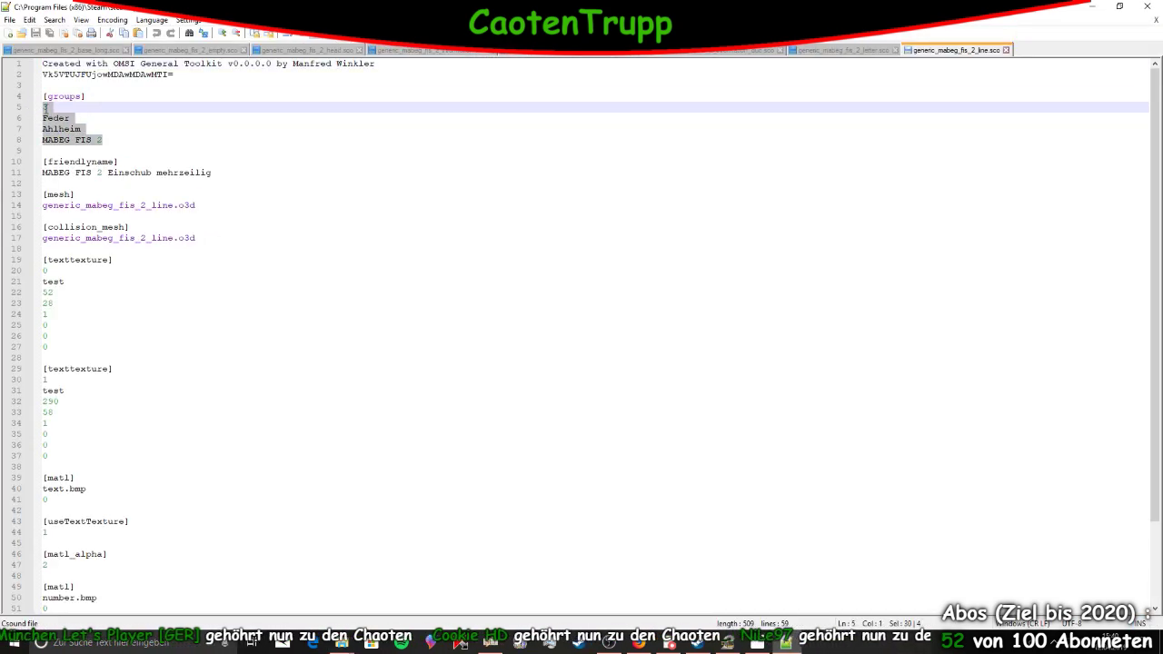
type("3 Feder Landkreis Gruental MABEG FIS 2")
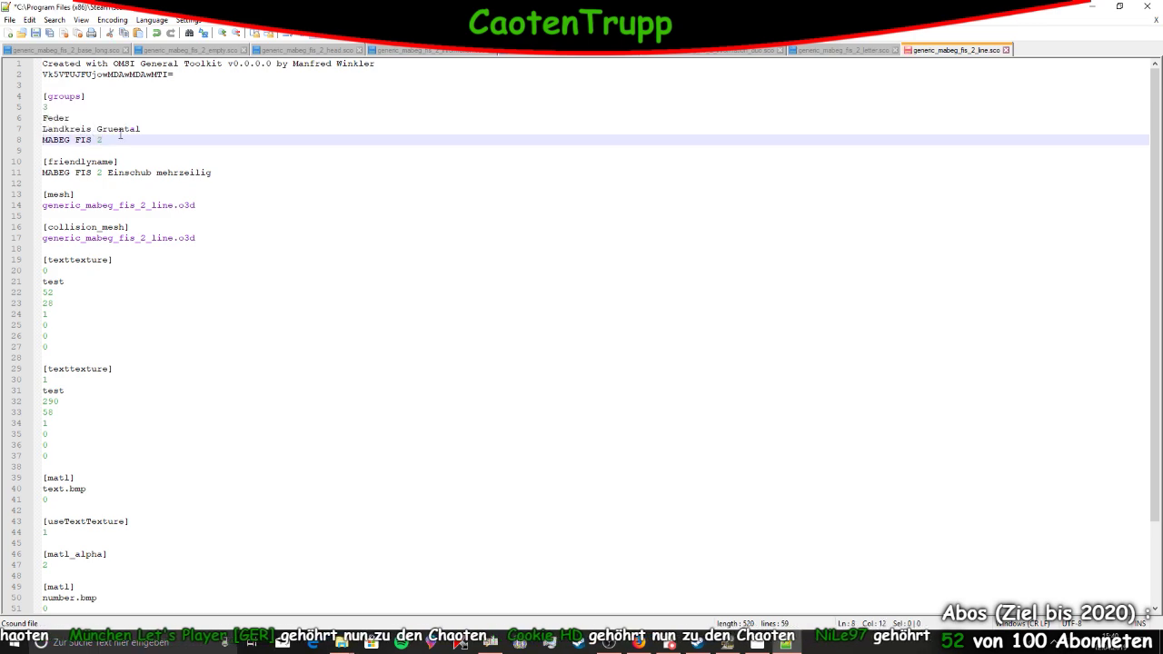
left_click(40, 34)
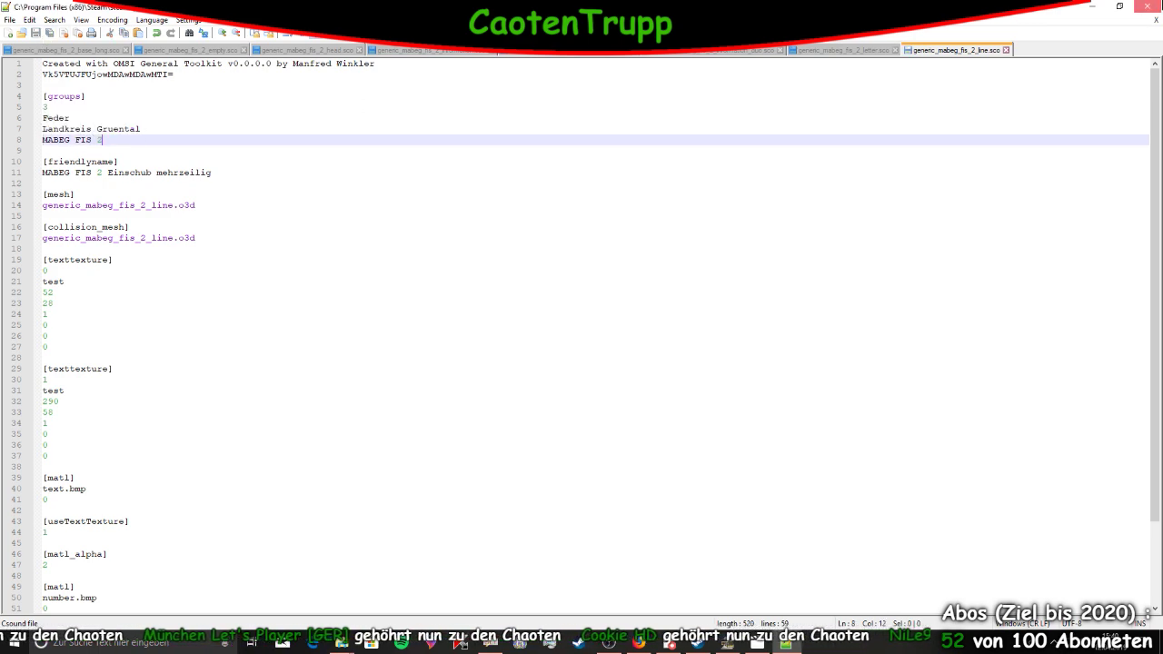
Replace the group block in generic_mabeg_fis_2_line_big.sco with "3, Feder, Landkreis Gruental, MABEG FIS 2" and save the file
left_click(1146, 6)
double_click(219, 284)
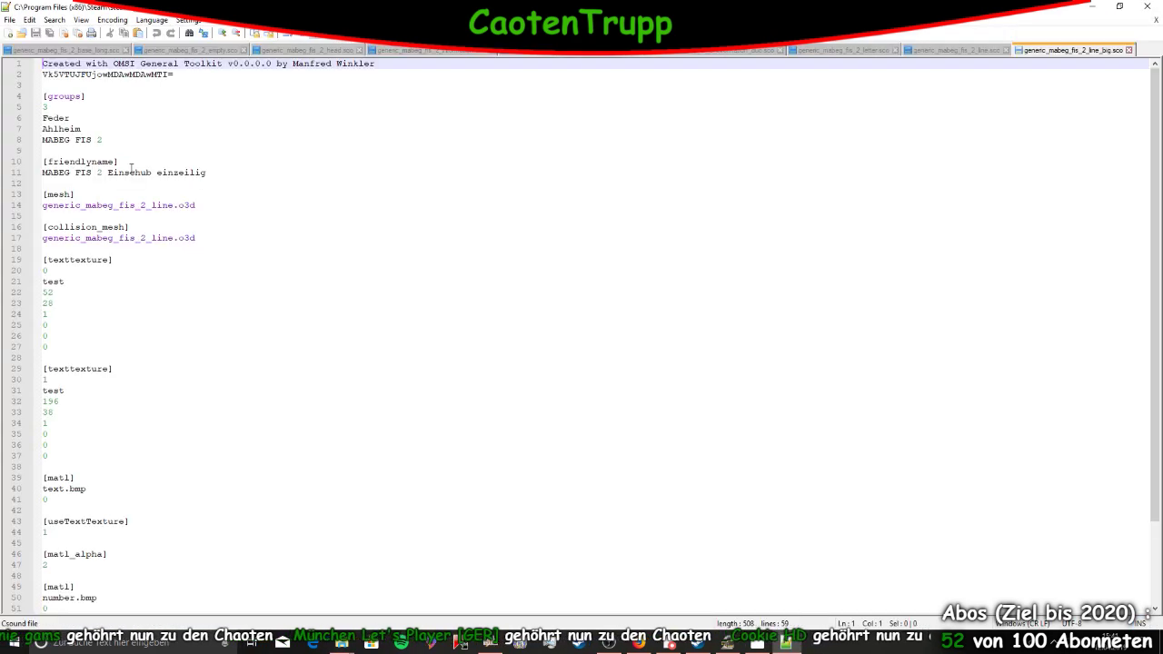
left_click_drag(103, 140, 34, 111)
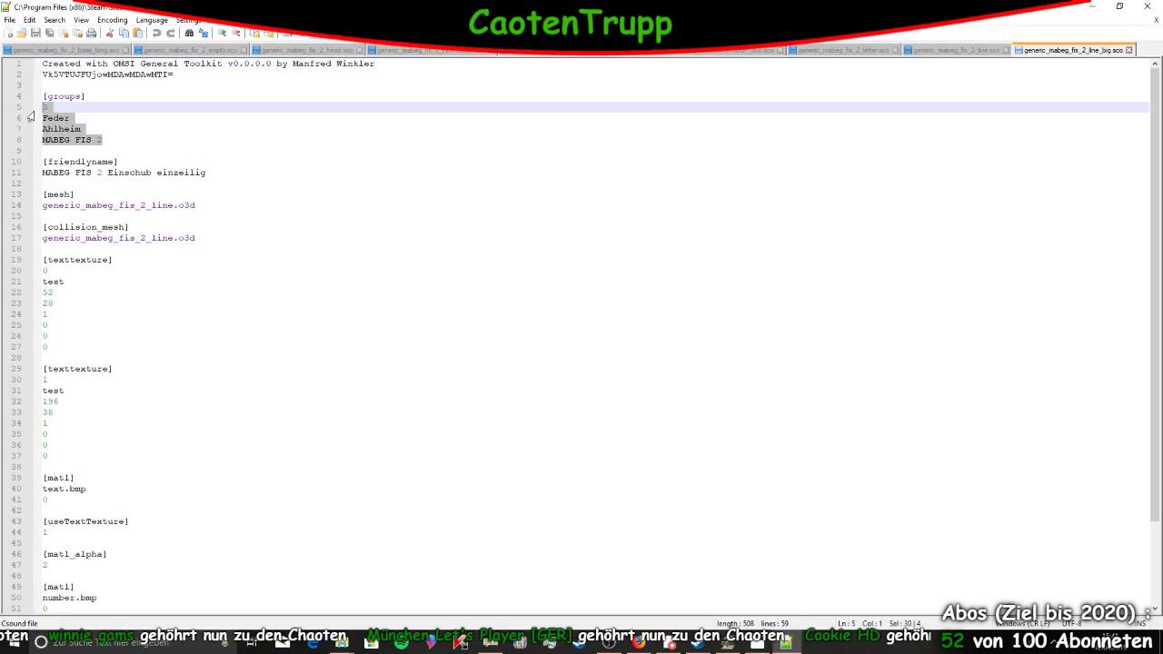
type("3 Feder Landkreis Gruental MABEG FIS 2")
left_click(50, 34)
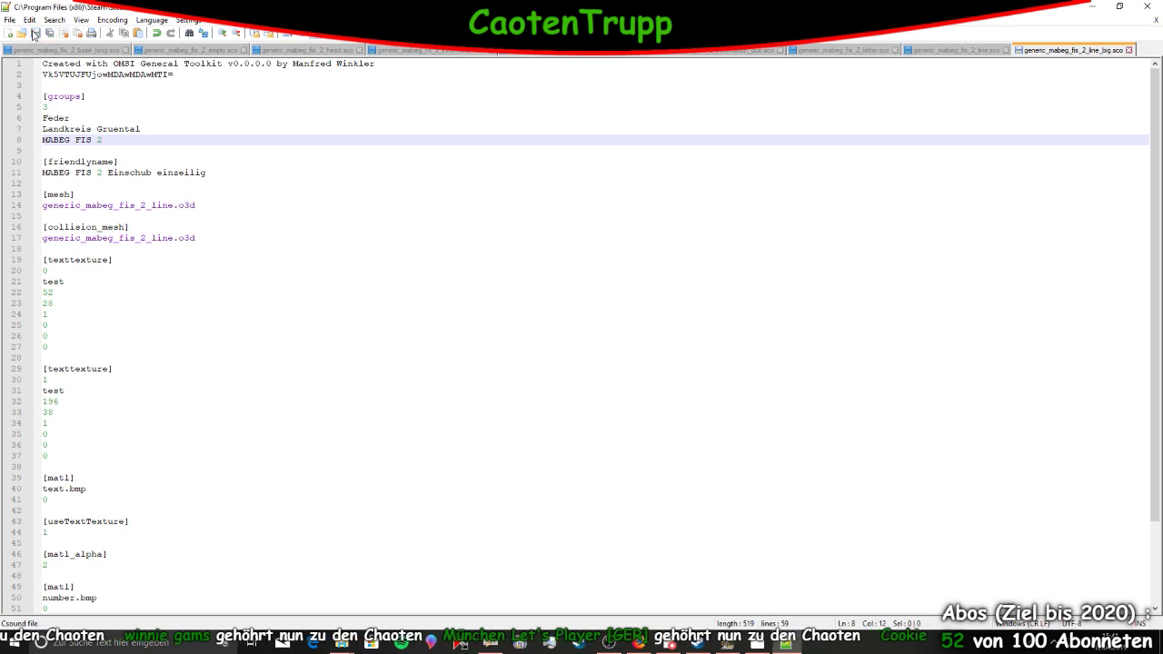
left_click(1146, 6)
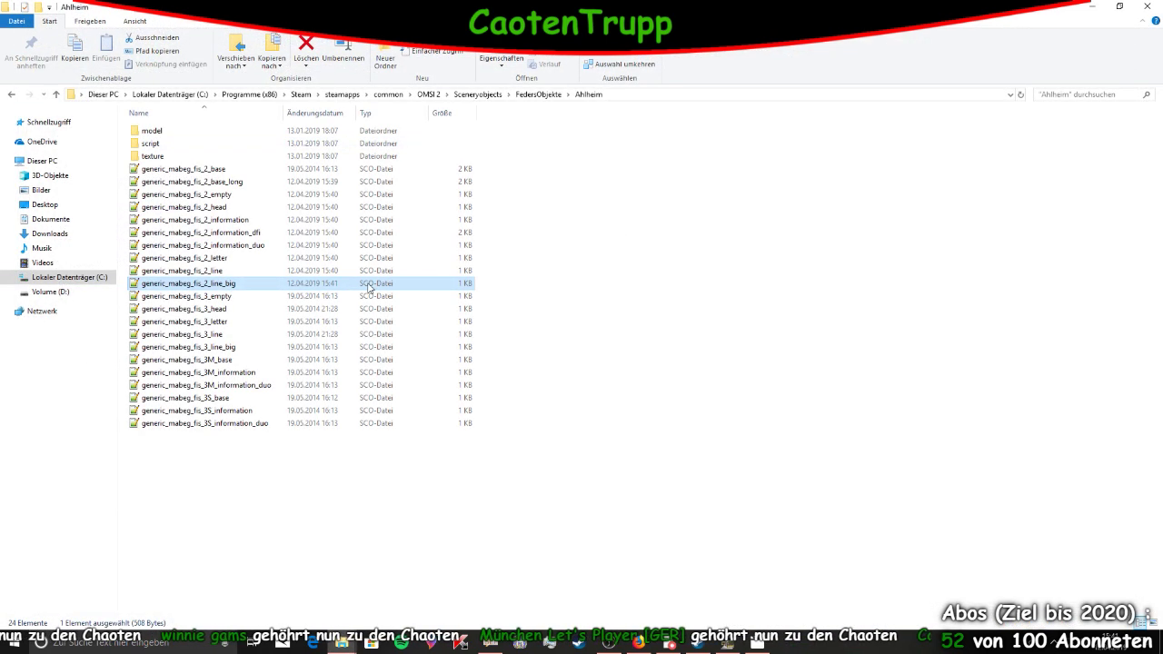
Change the group block in generic_mabeg_fis_3_empty.sco to "3, Feder, Landkreis Gruental, MABEG FIS 3" without a duplicate 3, and save the file
double_click(302, 297)
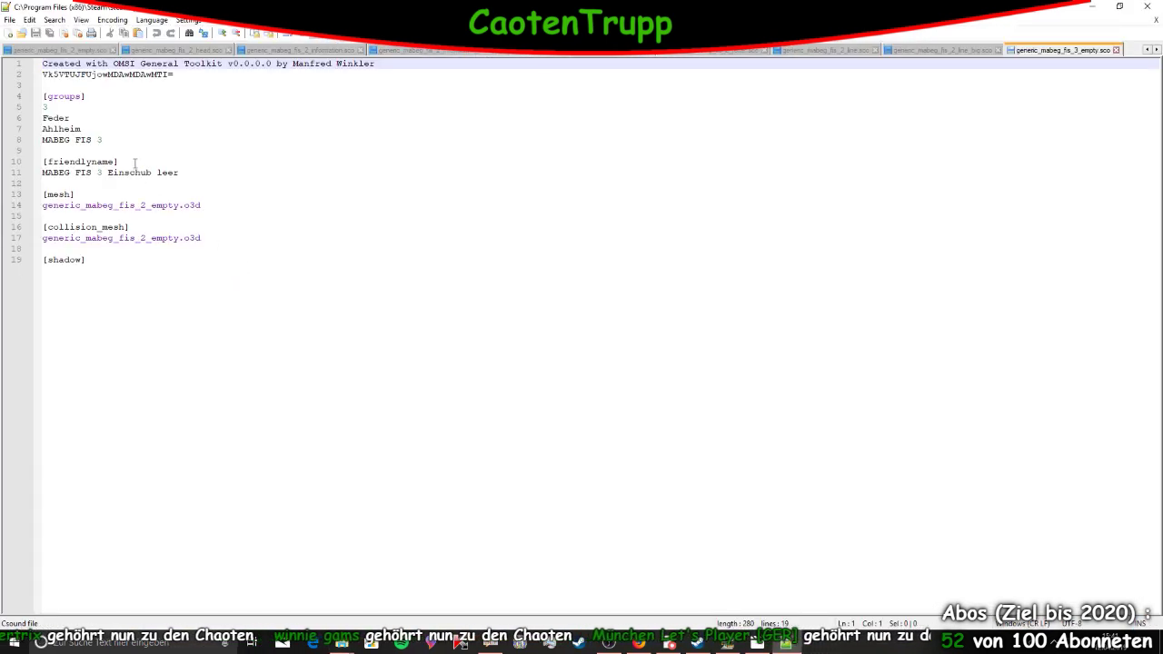
left_click_drag(103, 140, 37, 118)
type("3 Feder Landkreis Gruental MABEG FIS 3")
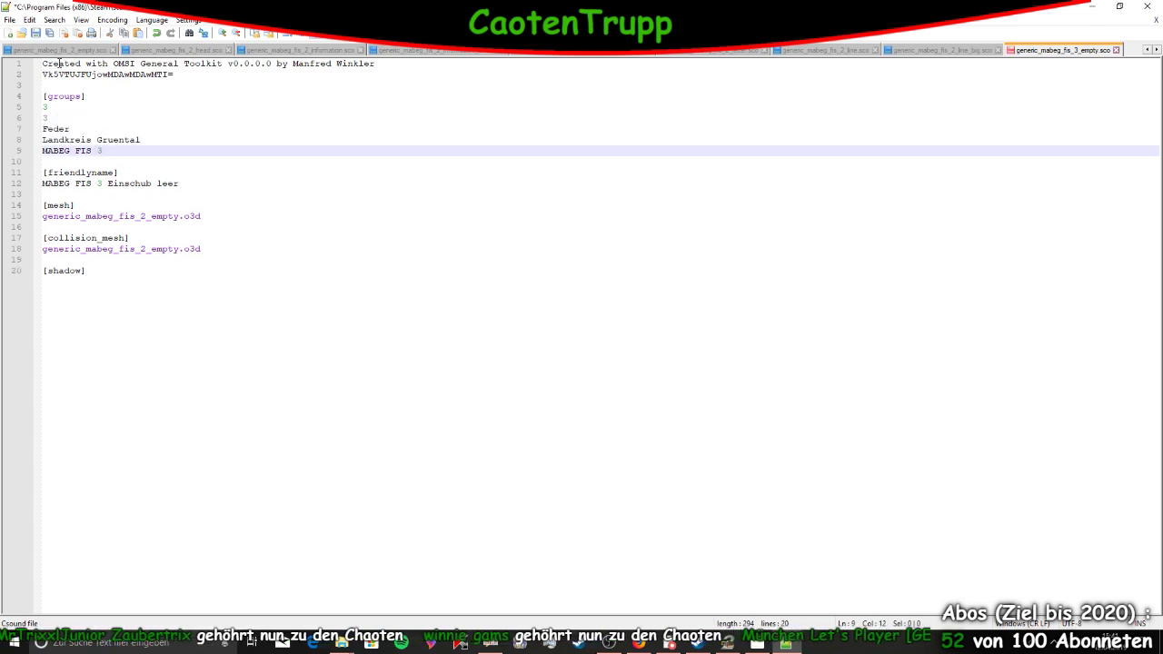
left_click_drag(115, 154, 35, 119)
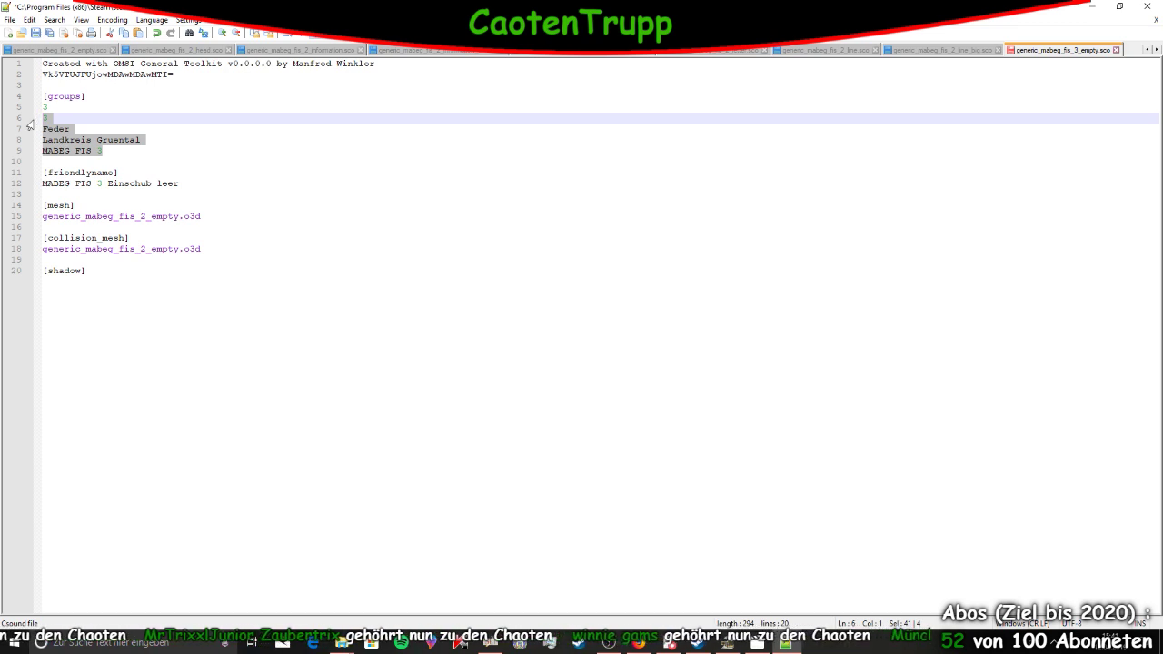
key("Up")
key("BackSpace")
key("BackSpace")
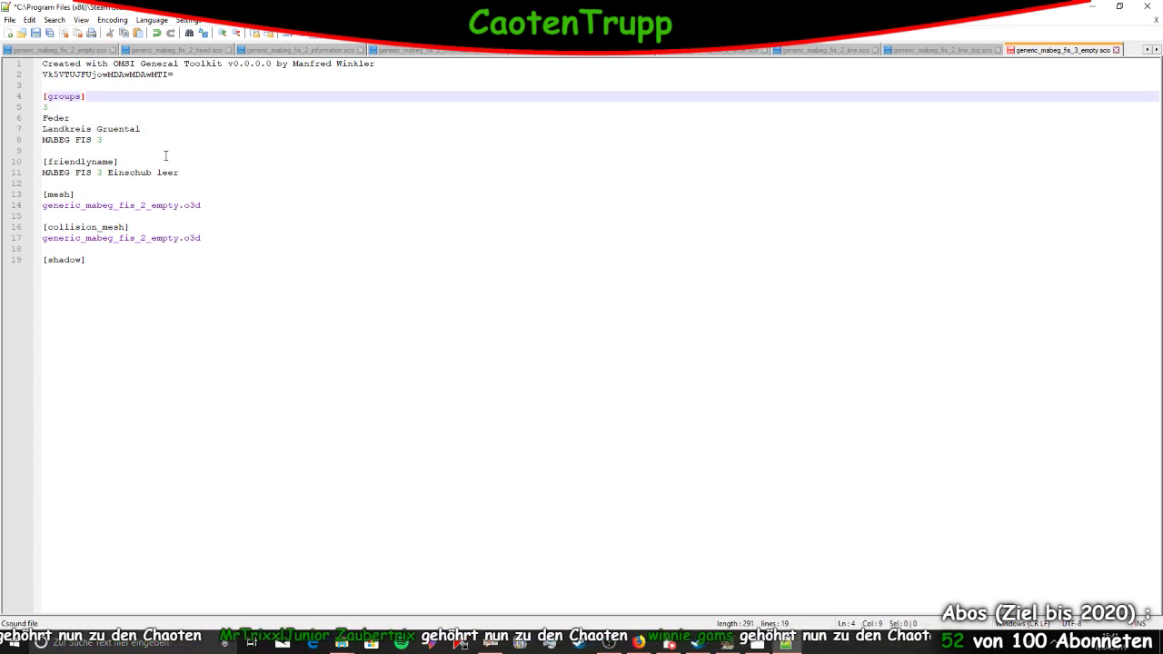
left_click(21, 32)
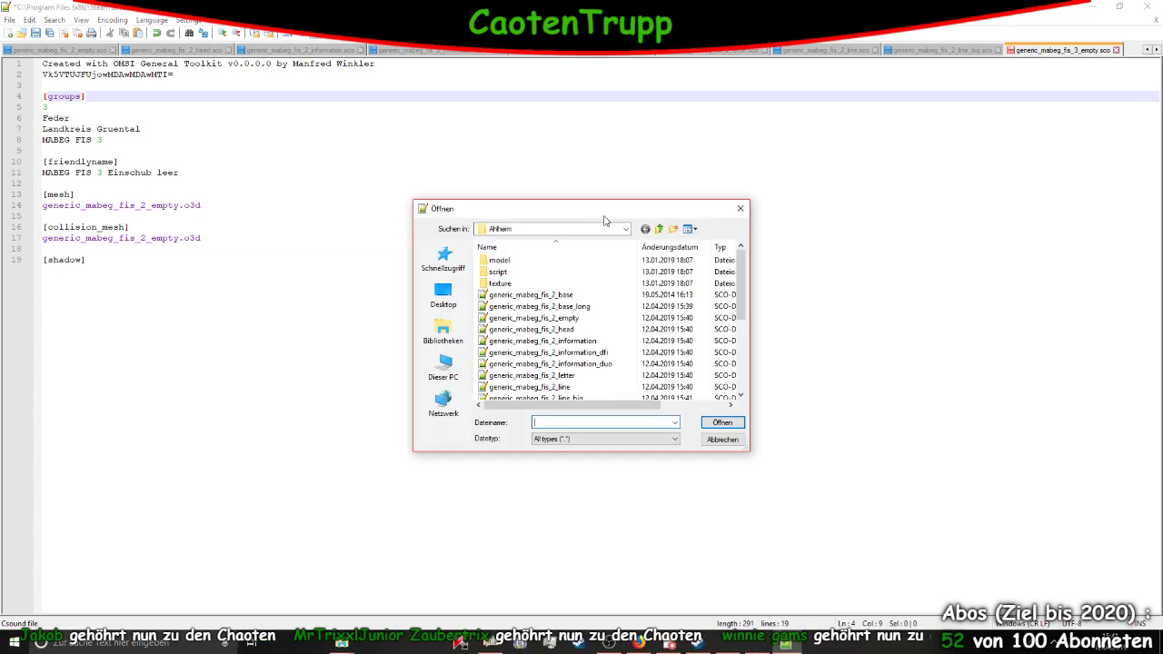
left_click(733, 210)
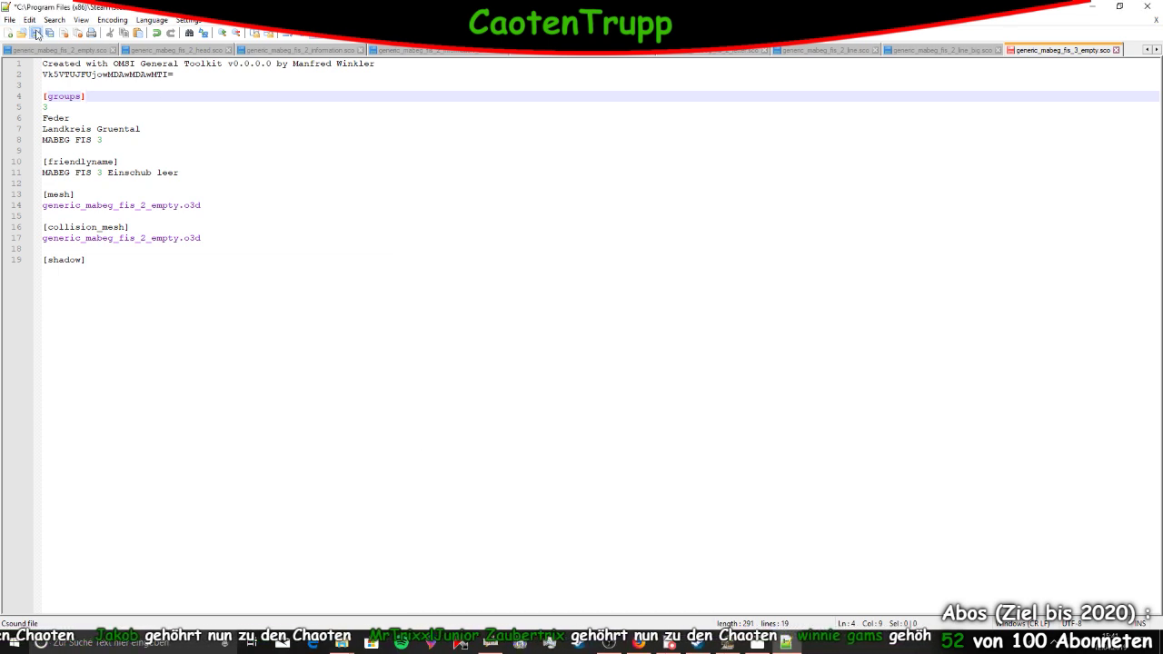
Close all the edited MABEG FIS files open in the text editor and return to the Ahlheim folder
left_click(1115, 50)
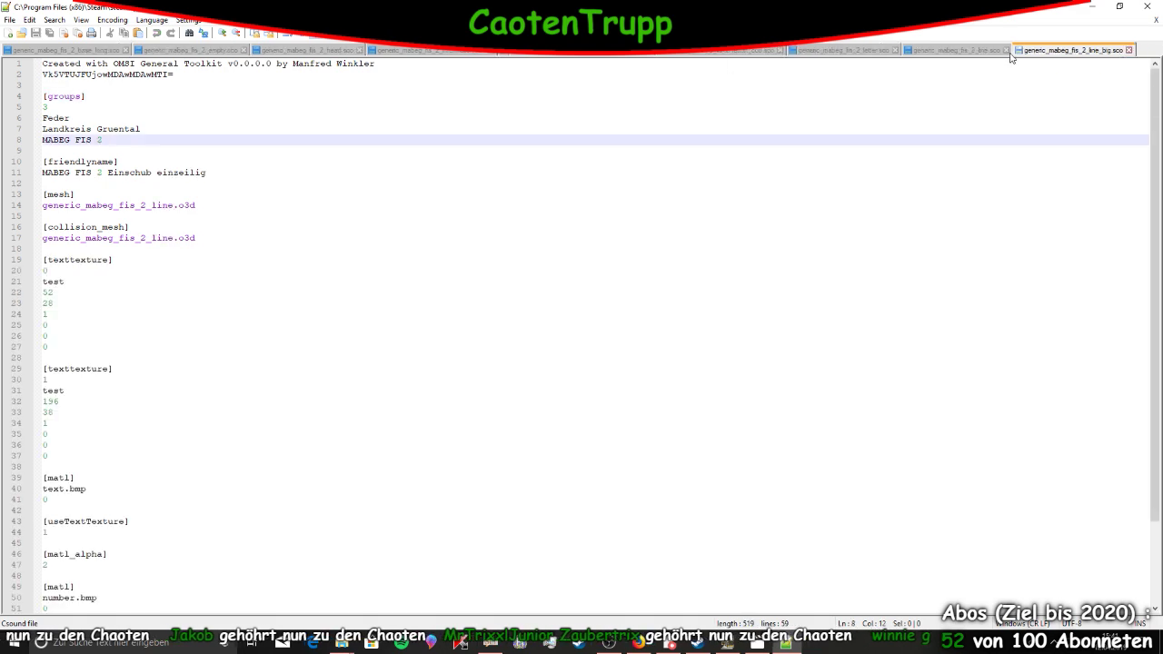
left_click(1129, 50)
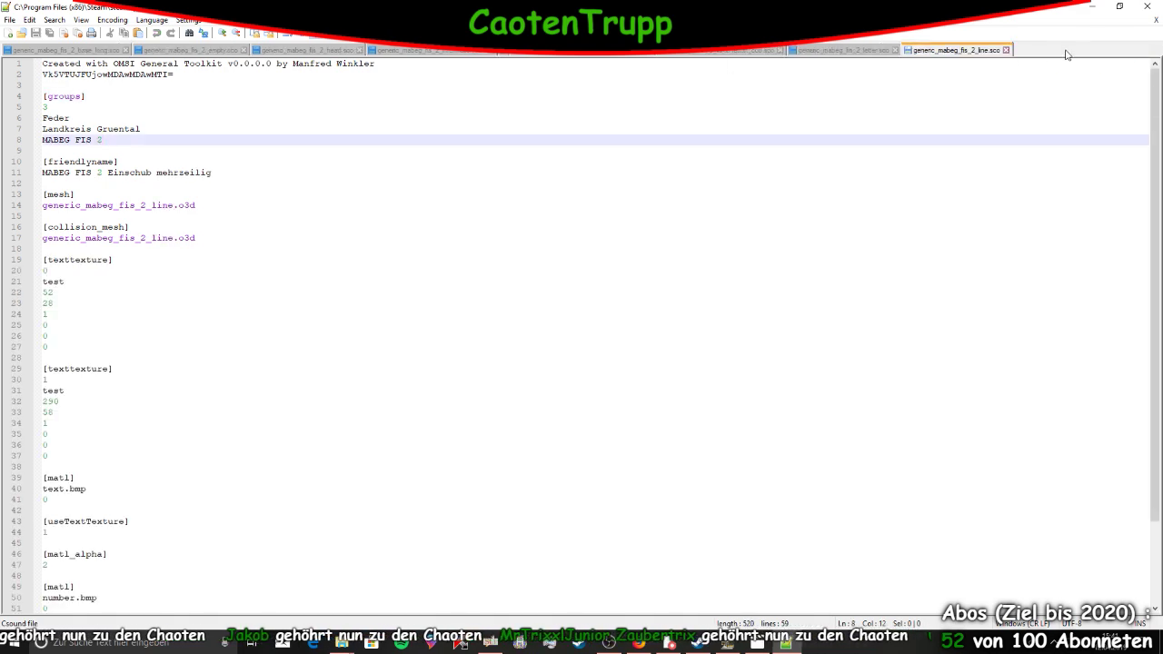
left_click(1007, 50)
left_click(896, 52)
left_click(779, 51)
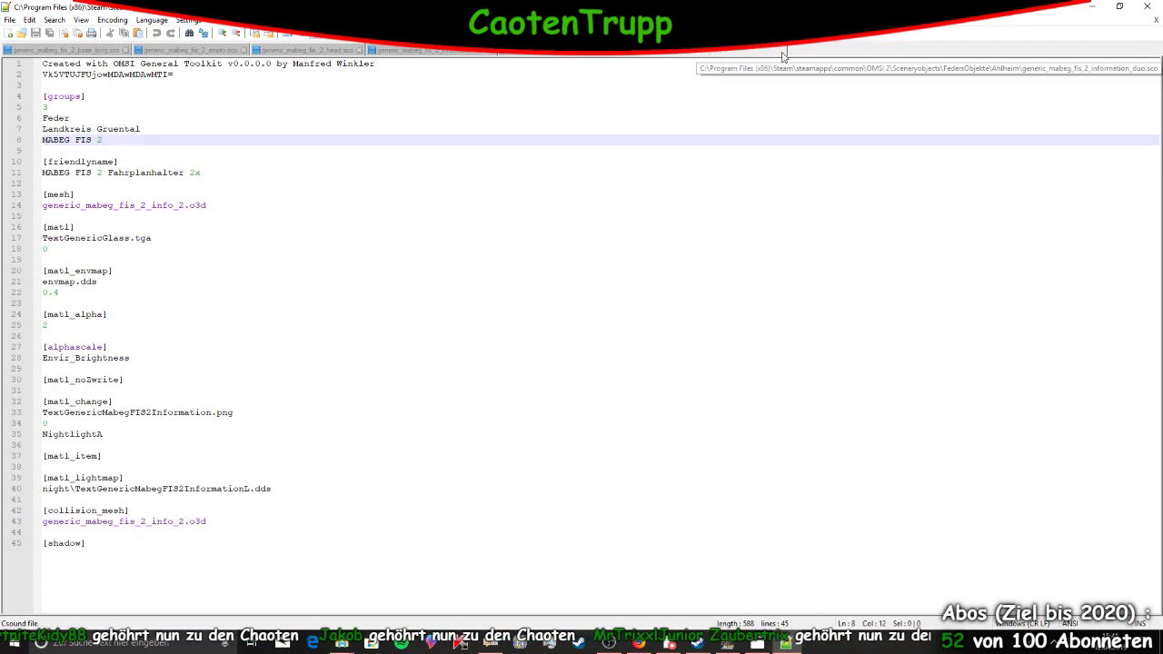
left_click(638, 53)
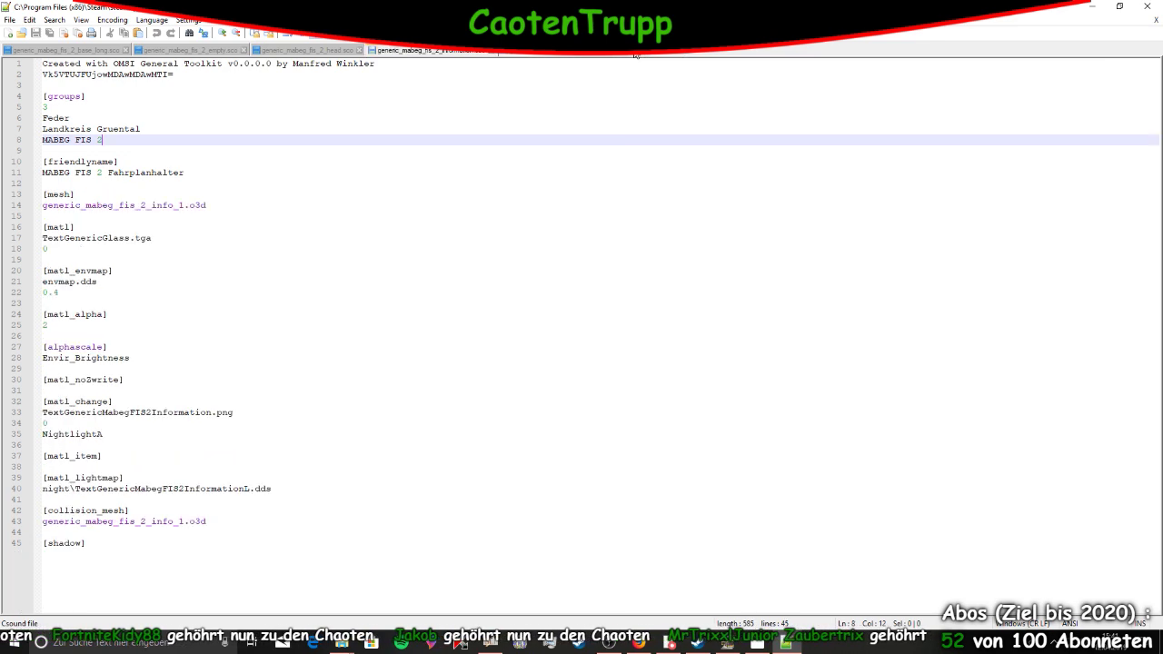
left_click(489, 50)
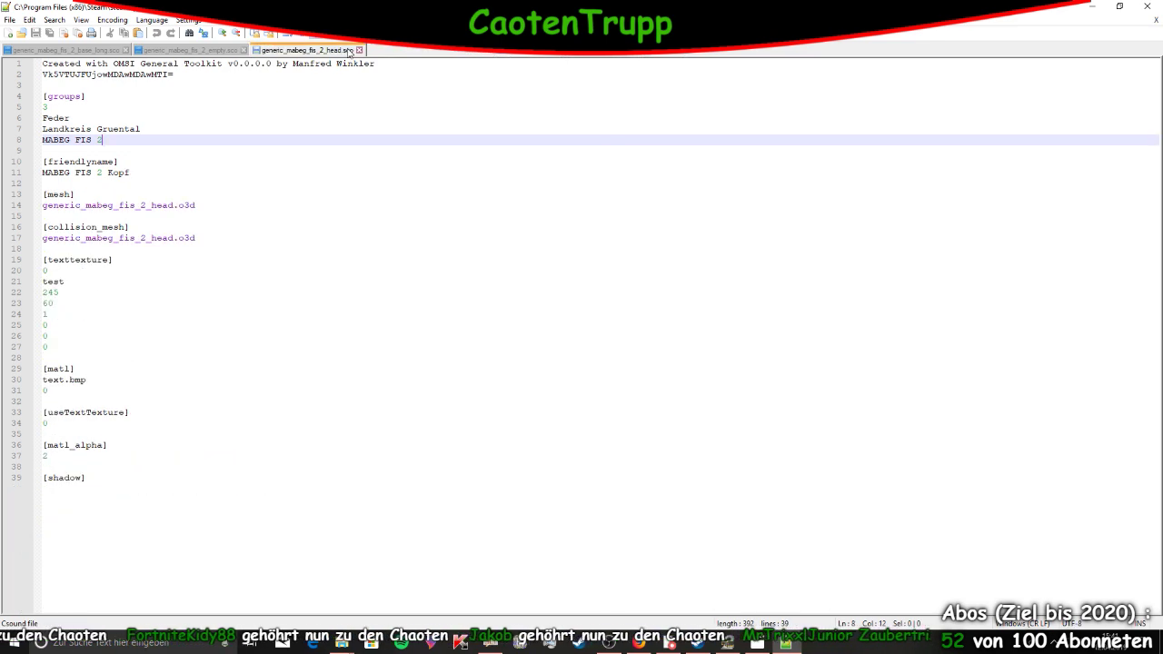
left_click(359, 50)
left_click(243, 50)
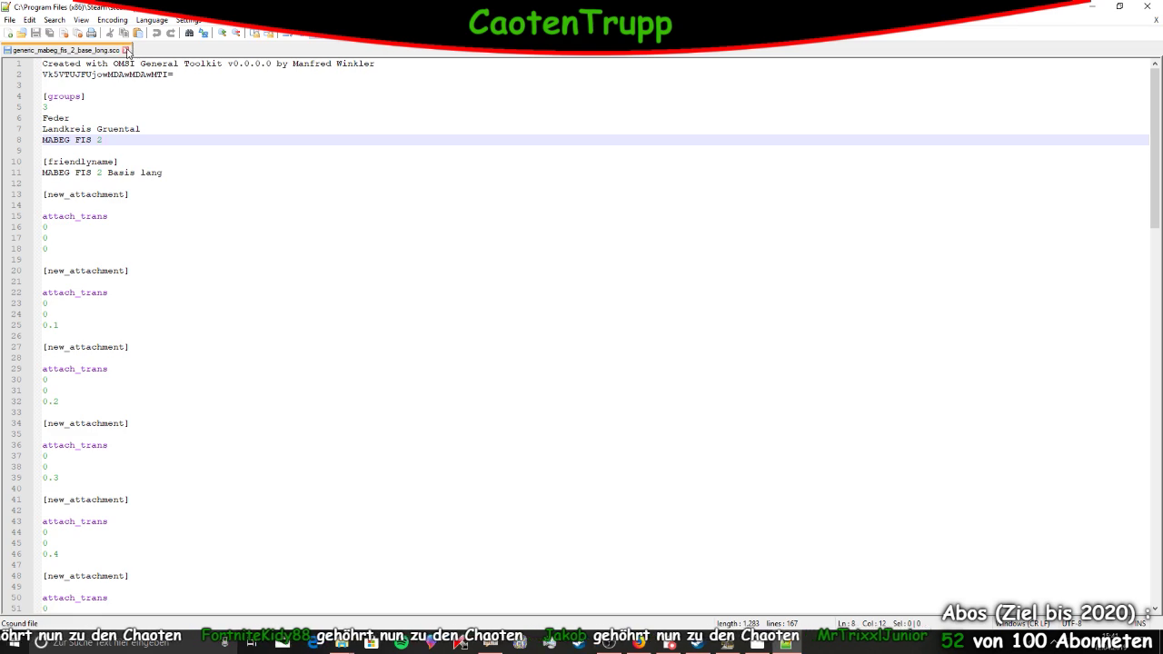
left_click(127, 52)
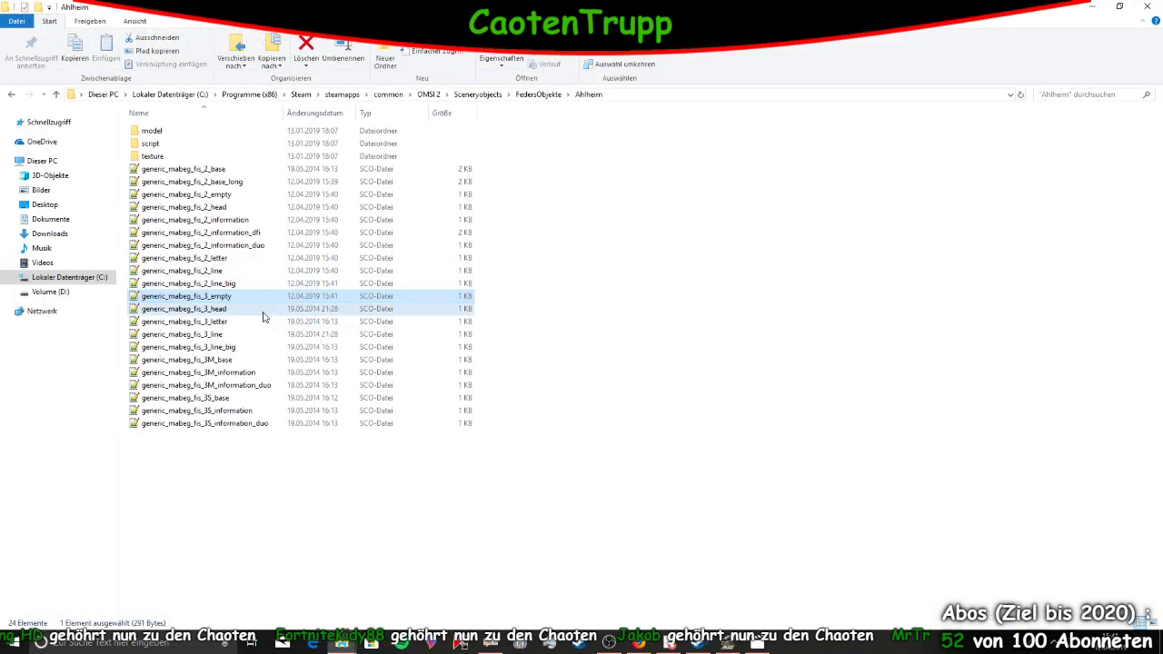
Change the group block in generic_mabeg_fis_3_head.sco to "3, Feder, Landkreis Gruental, MABEG FIS 3", remove the duplicate 3, and save the file
left_click(261, 311)
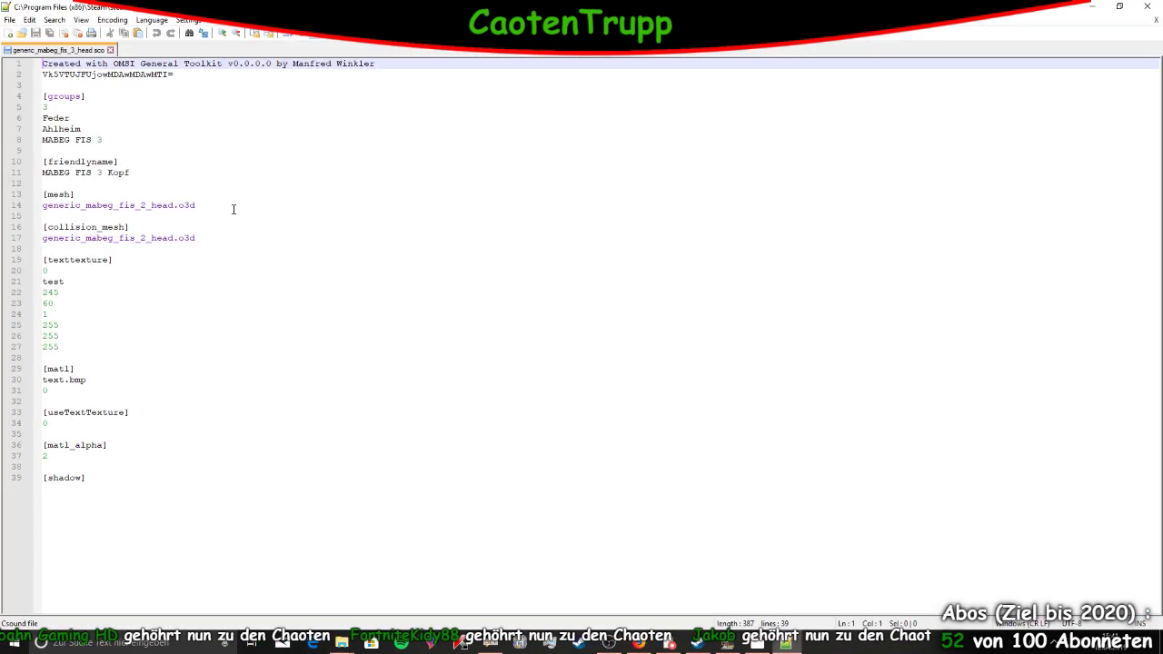
left_click_drag(109, 138, 28, 116)
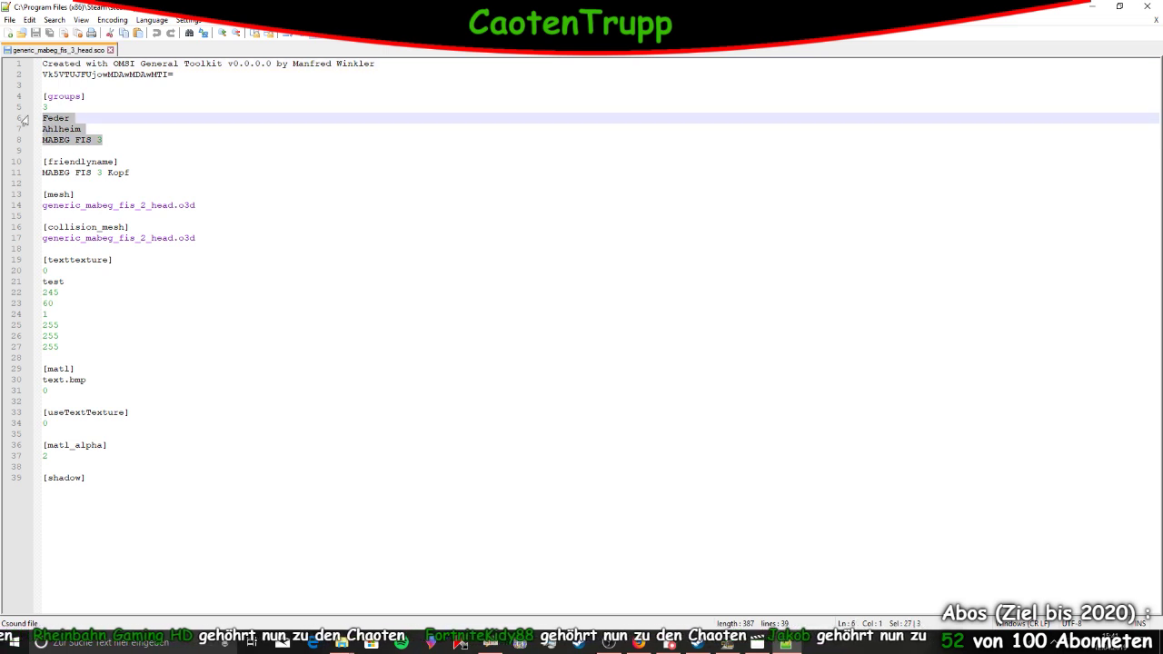
type("3 Feder Landkreis Gruental MABEG FIS 3")
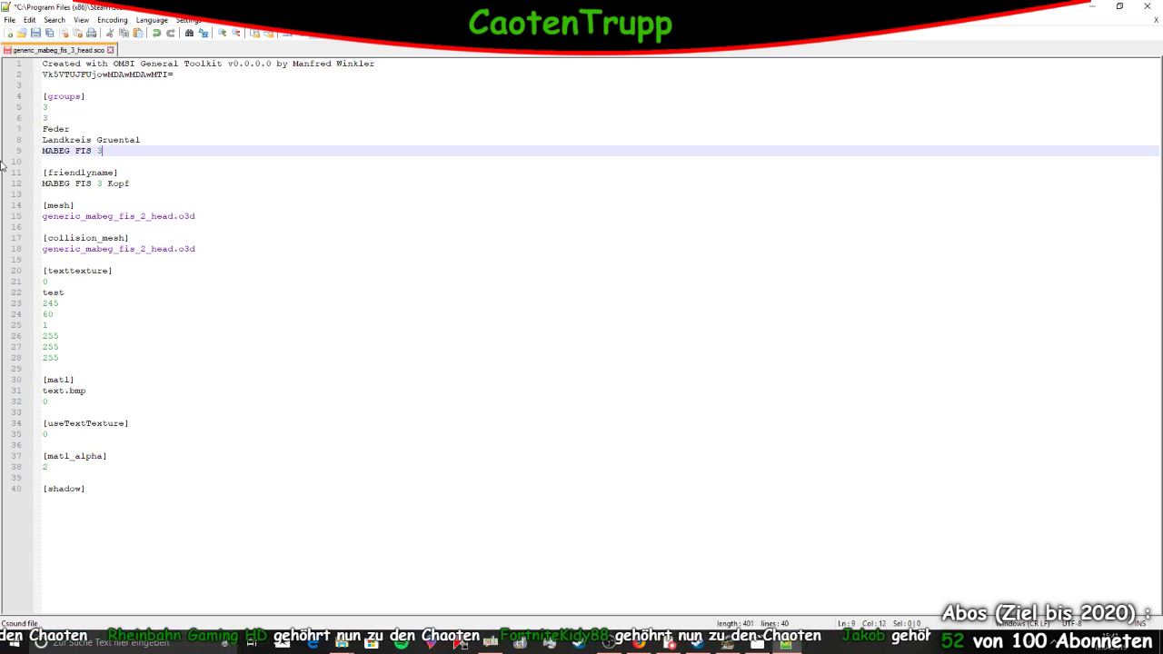
left_click_drag(58, 107, 2, 118)
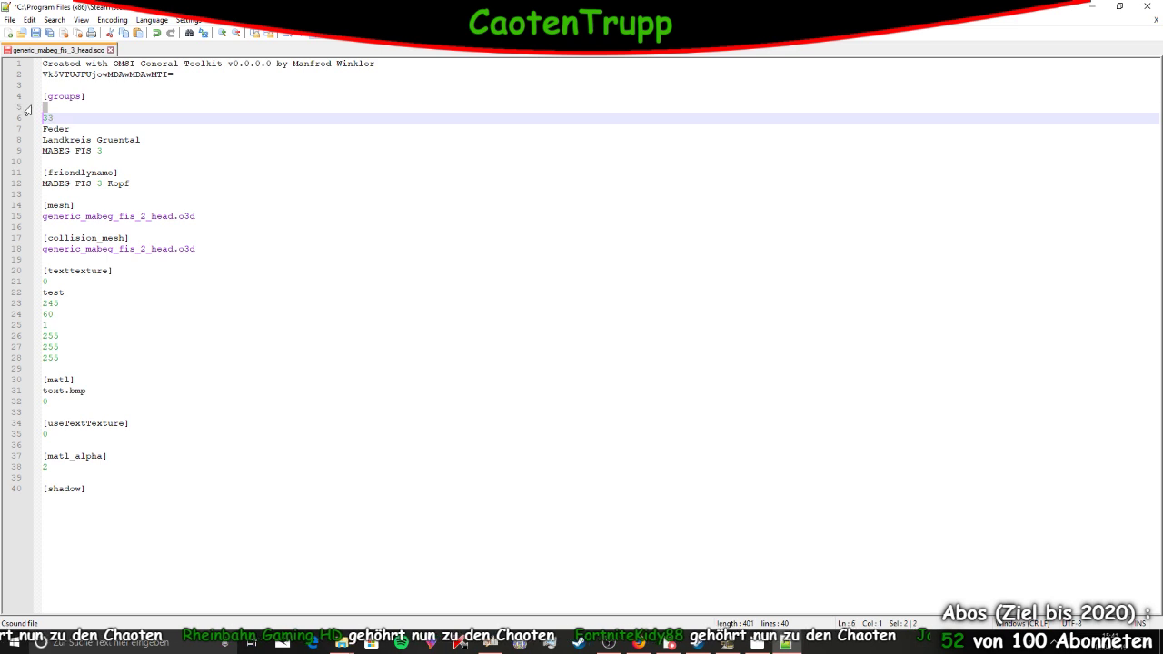
left_click(53, 118)
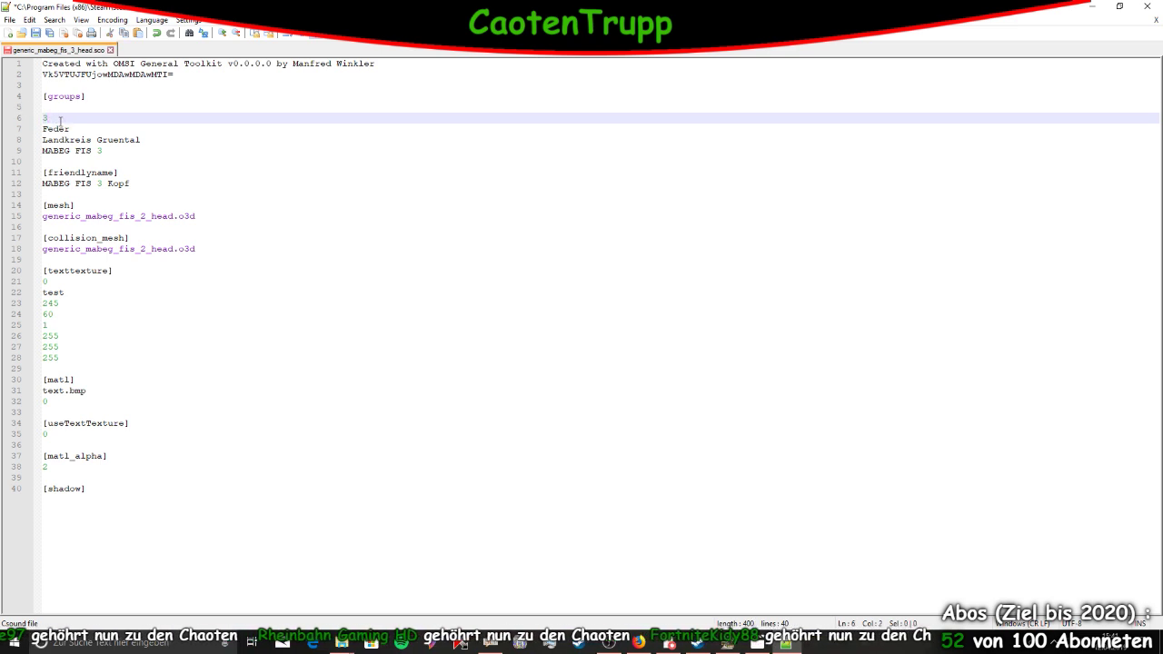
key("BackSpace")
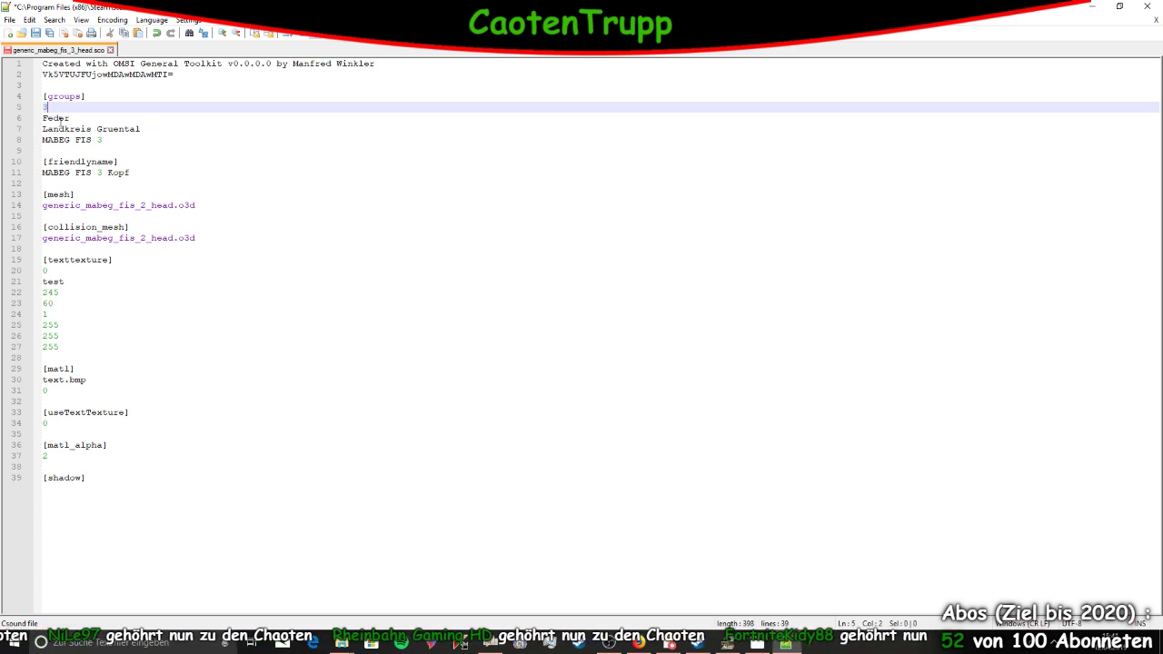
left_click(35, 32)
key("alt+Tab")
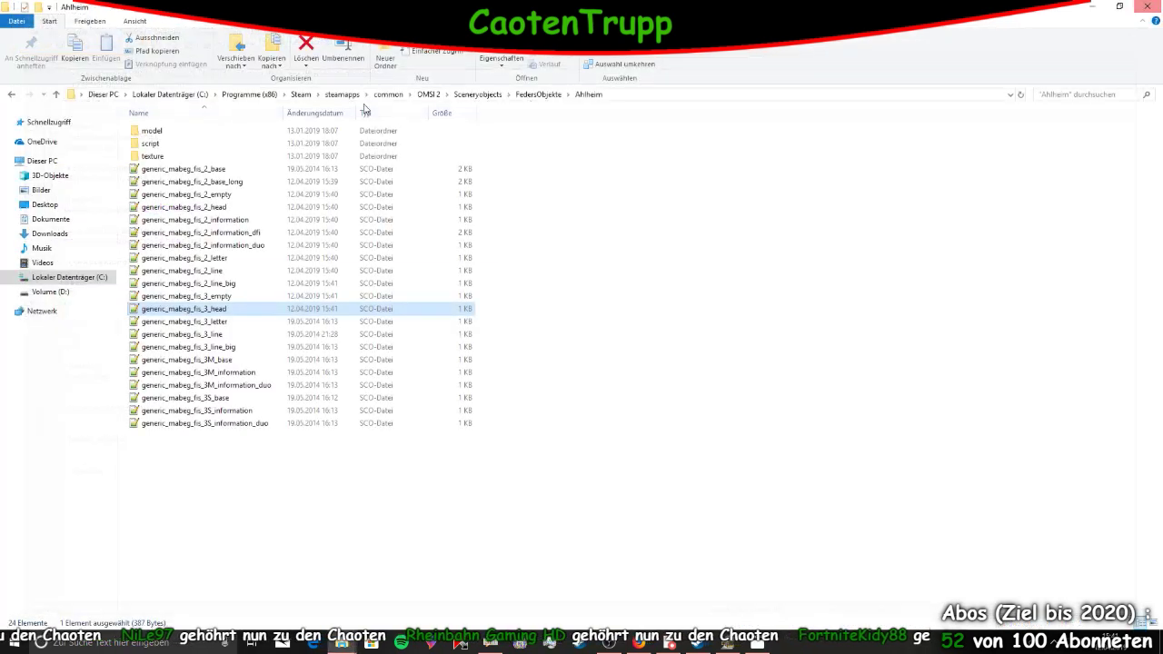
Replace the group block in generic_mabeg_fis_3_letter.sco with "3, Feder, Landkreis Gruental, MABEG FIS 3" and save the file
left_click(223, 322)
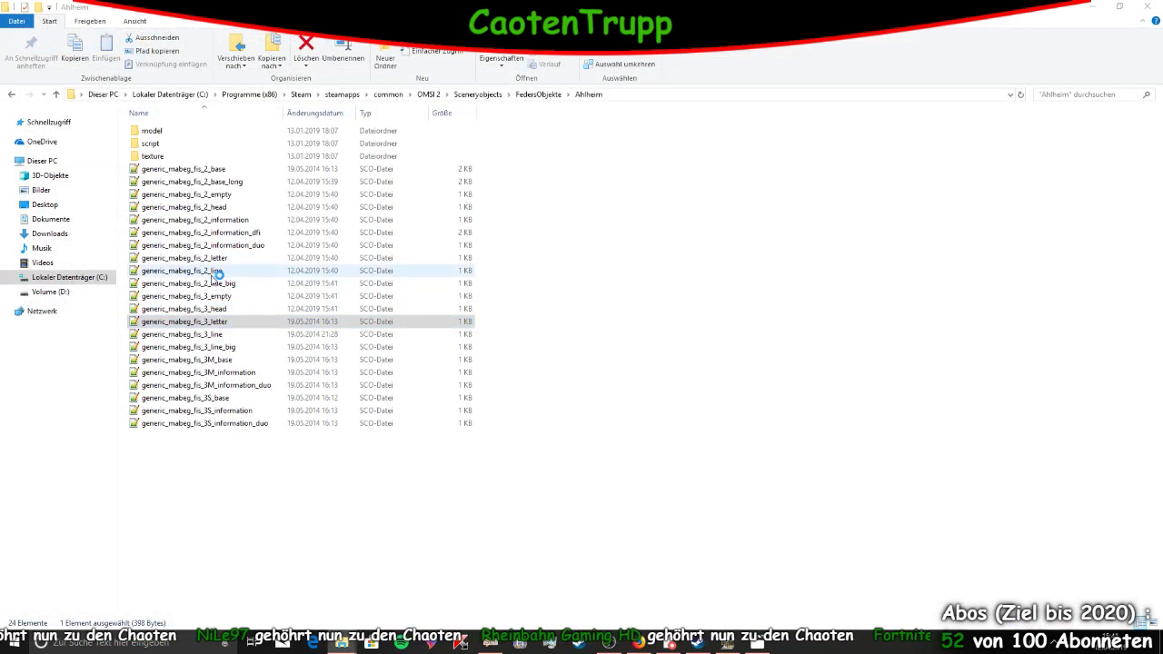
left_click_drag(103, 141, 43, 111)
type("3 Feder Landkreis Gruental MABEG FIS 3")
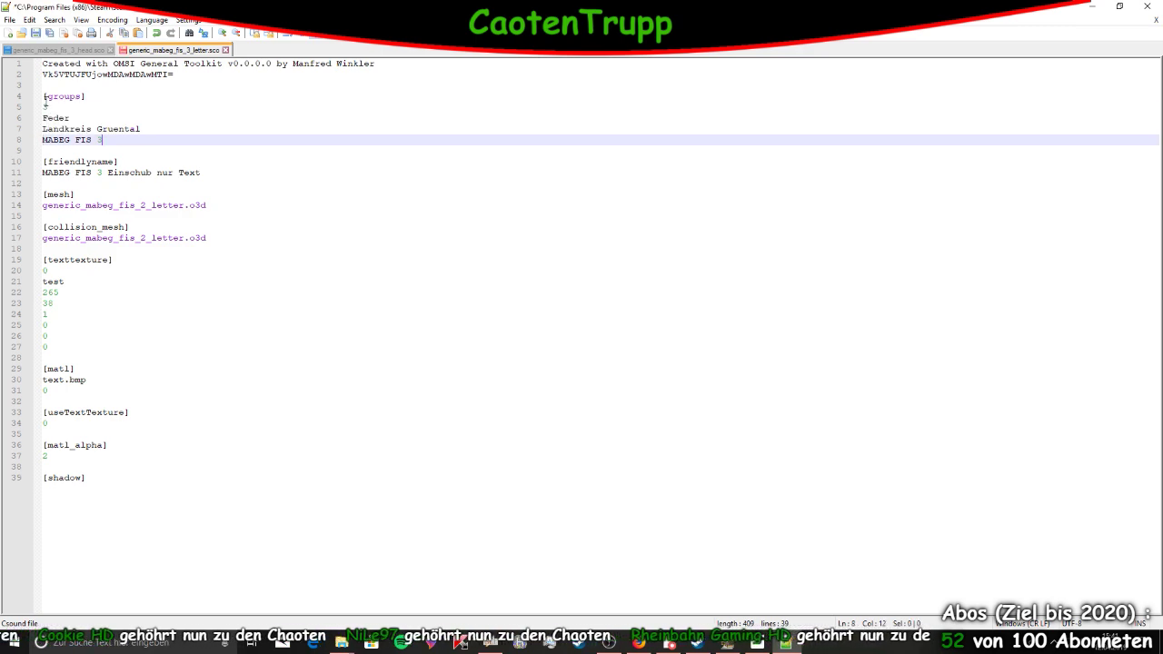
left_click(36, 33)
left_click(1146, 7)
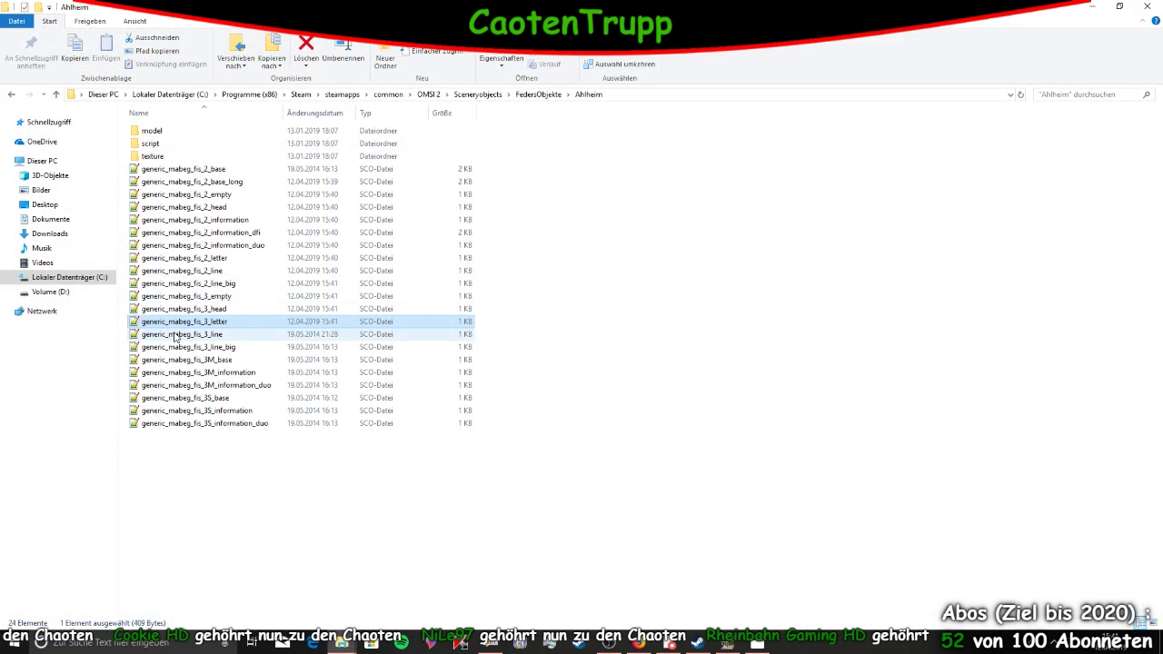
double_click(204, 324)
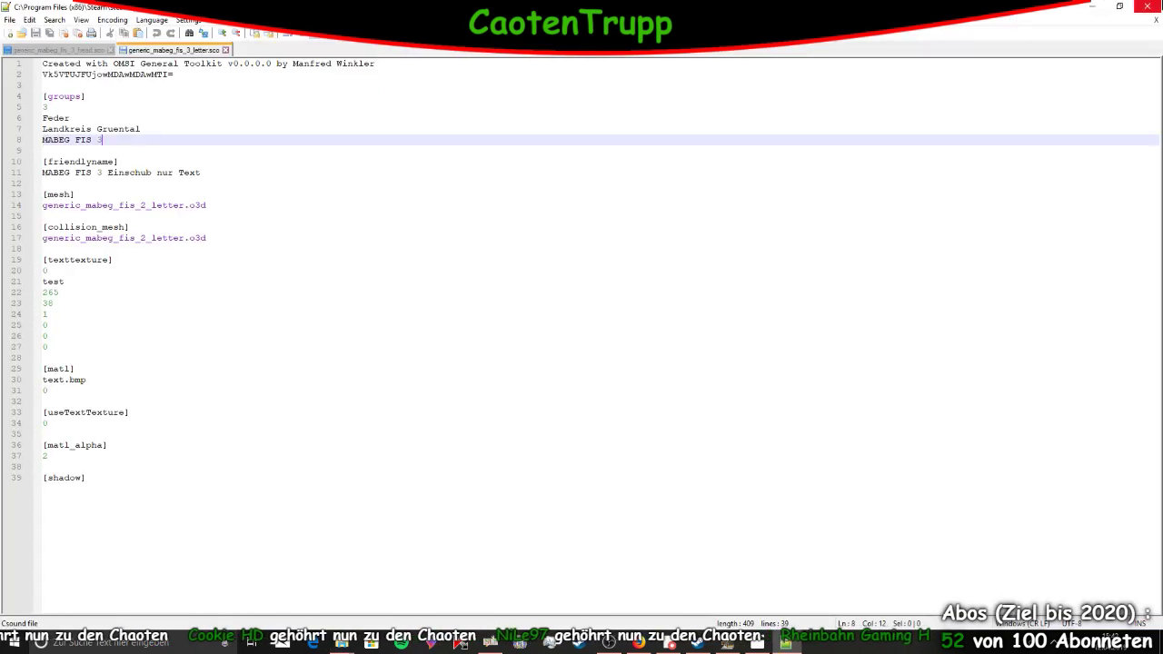
left_click(1147, 7)
Replace the group block in generic_mabeg_fis_3_line.sco with "3, Feder, Landkreis Gruental, MABEG FIS 3" and save the file
double_click(243, 334)
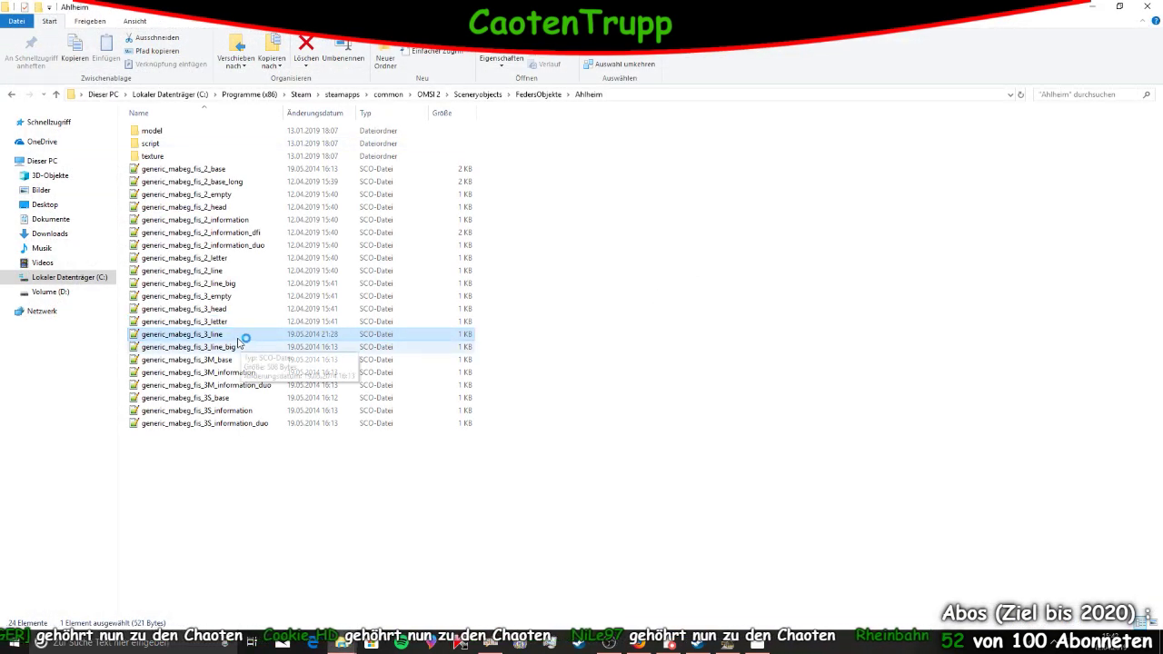
left_click_drag(107, 140, 17, 113)
type("3 Feder Landkreis Gruental MABEG FIS 3")
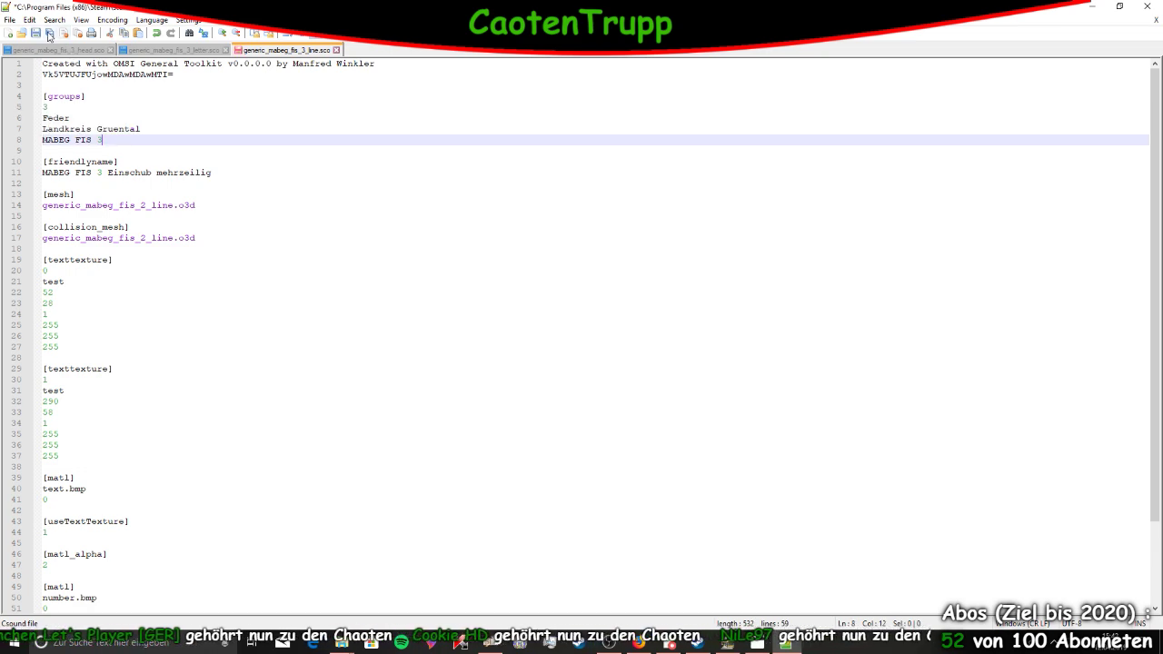
left_click(35, 33)
left_click(1147, 6)
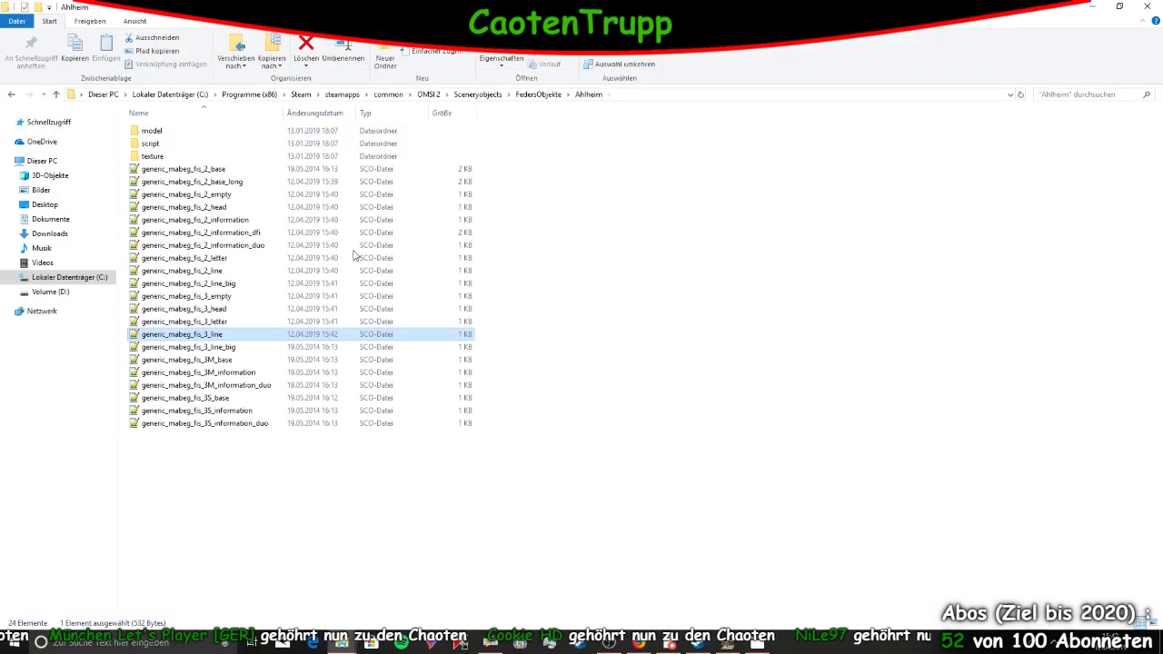
Replace the group block in generic_mabeg_fis_3_line_big.sco with "3, Feder, Landkreis Gruental, MABEG FIS 3" and save the file
double_click(229, 347)
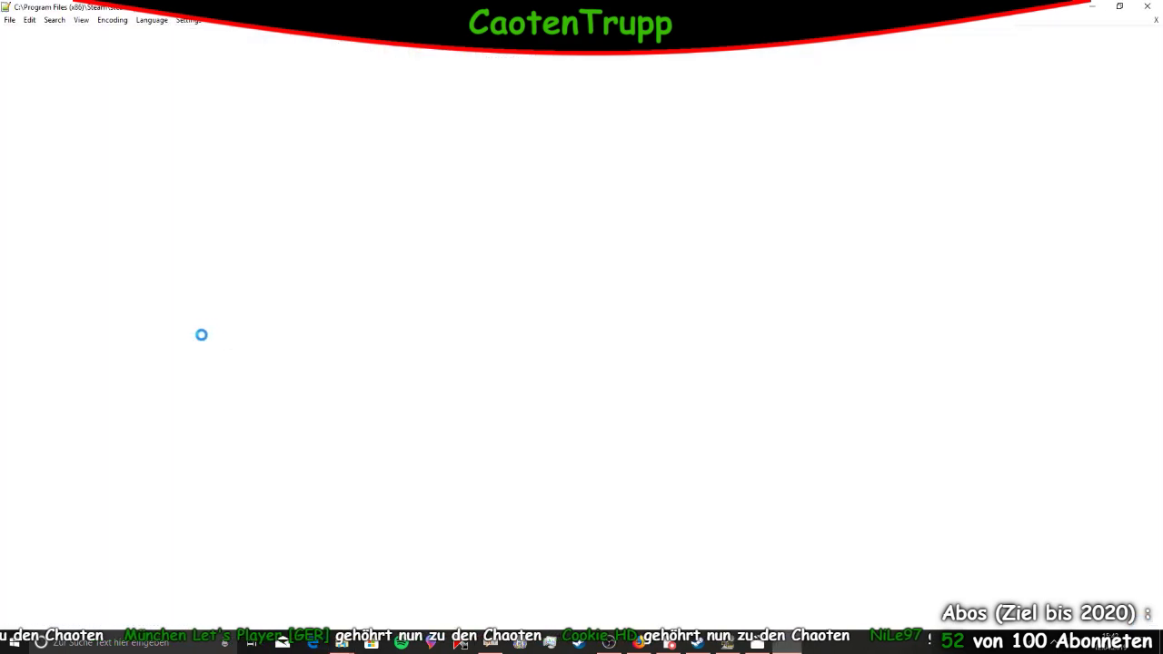
left_click_drag(103, 140, 39, 107)
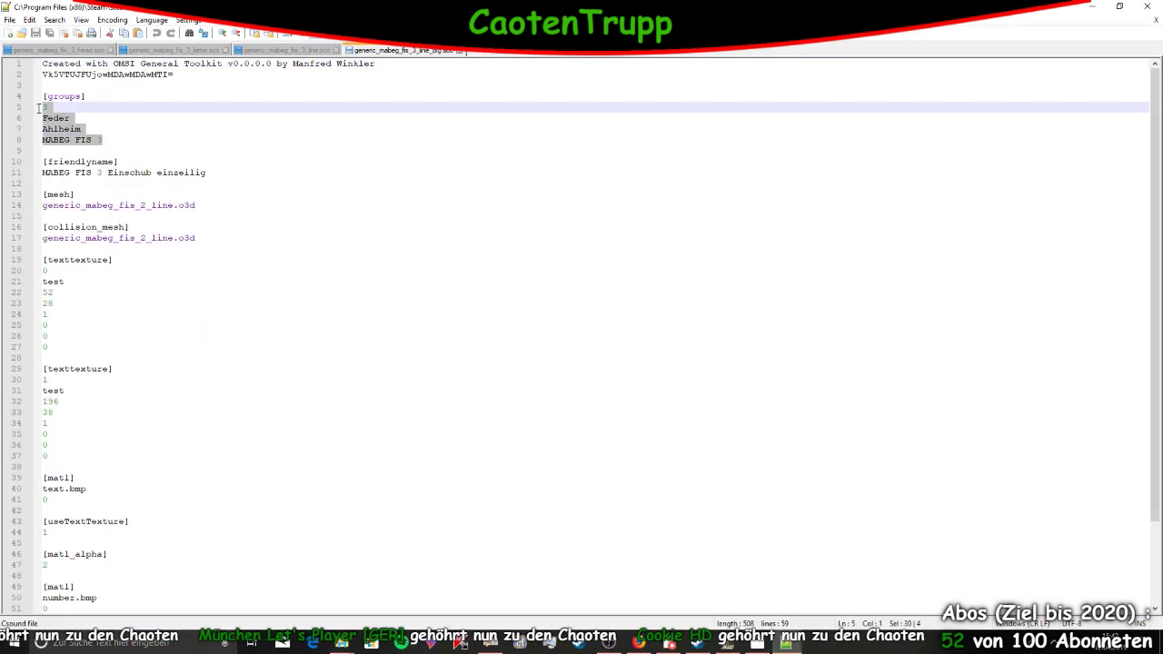
type("3 Feder Landkreis Gruental MABEG FIS 3")
left_click(35, 34)
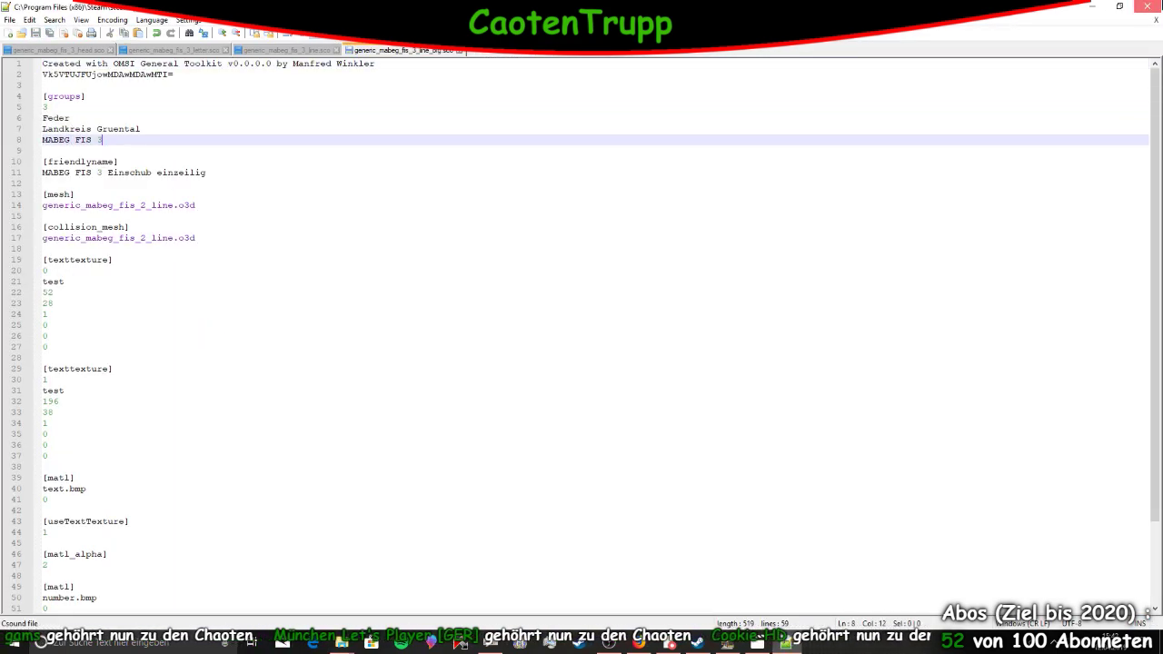
left_click(1147, 6)
Replace the group block in generic_mabeg_fis_3M_base.sco with "3, Feder, Landkreis Gruental, MABEG FIS 3" and save the file
double_click(232, 361)
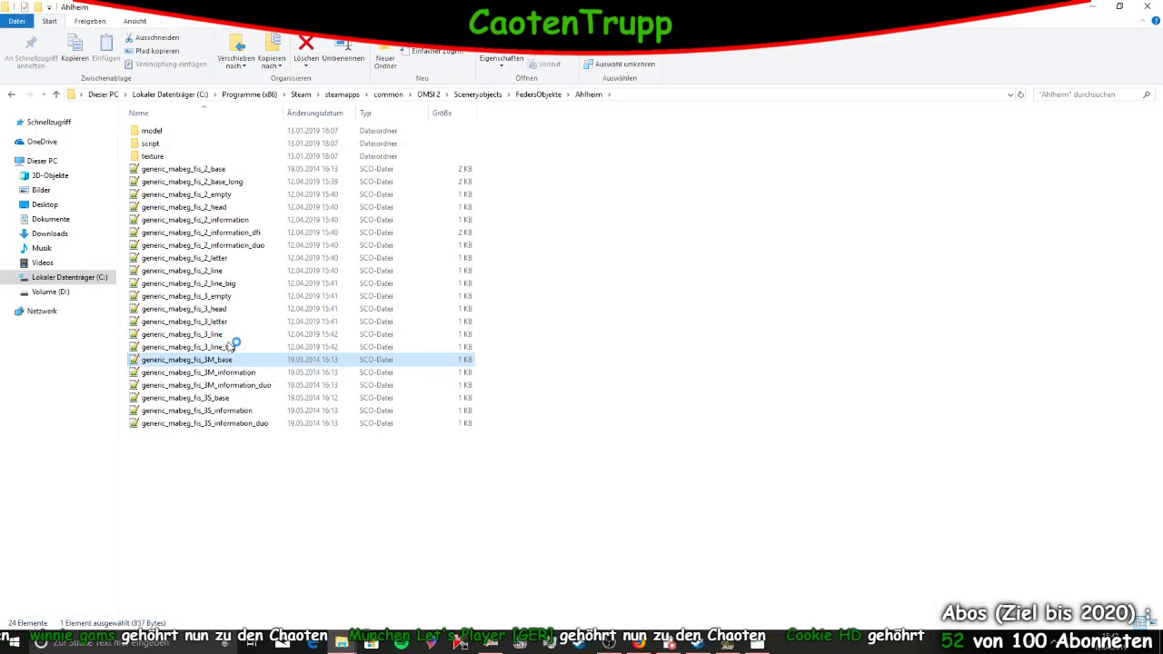
left_click_drag(107, 141, 29, 109)
type("3 Feder Landkreis Gruental MABEG FIS 3")
left_click(34, 34)
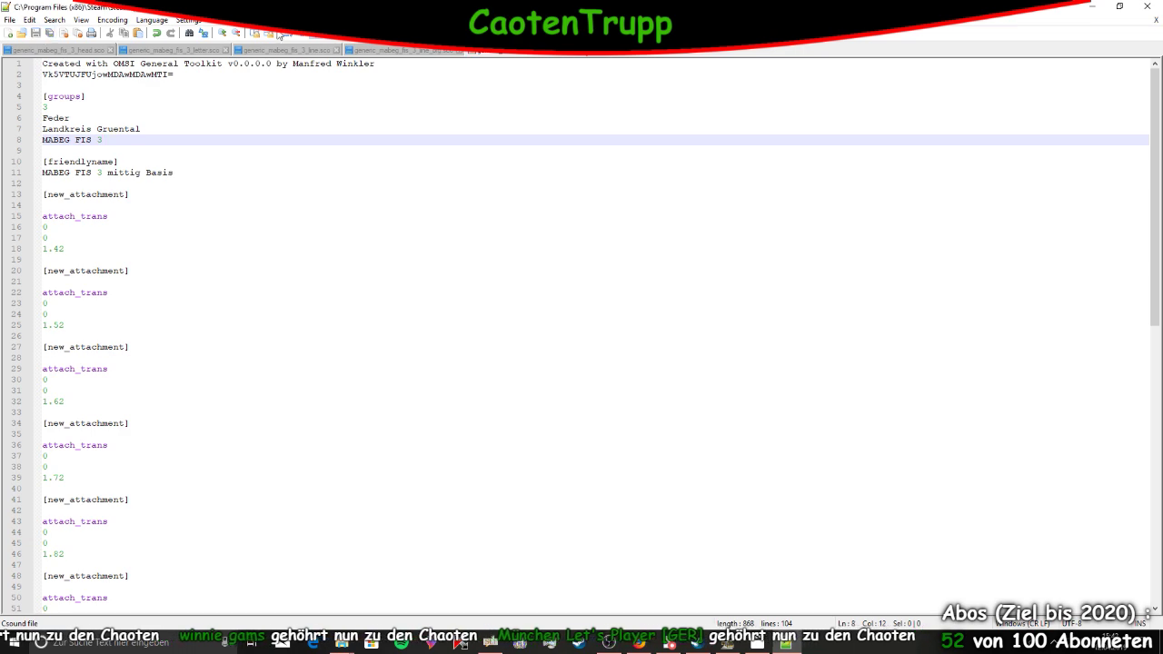
left_click(1146, 6)
Replace the group block in generic_mabeg_fis_3M_information.sco with "3, Feder, Landkreis Gruental, MABEG FIS 3" and save the file
double_click(237, 374)
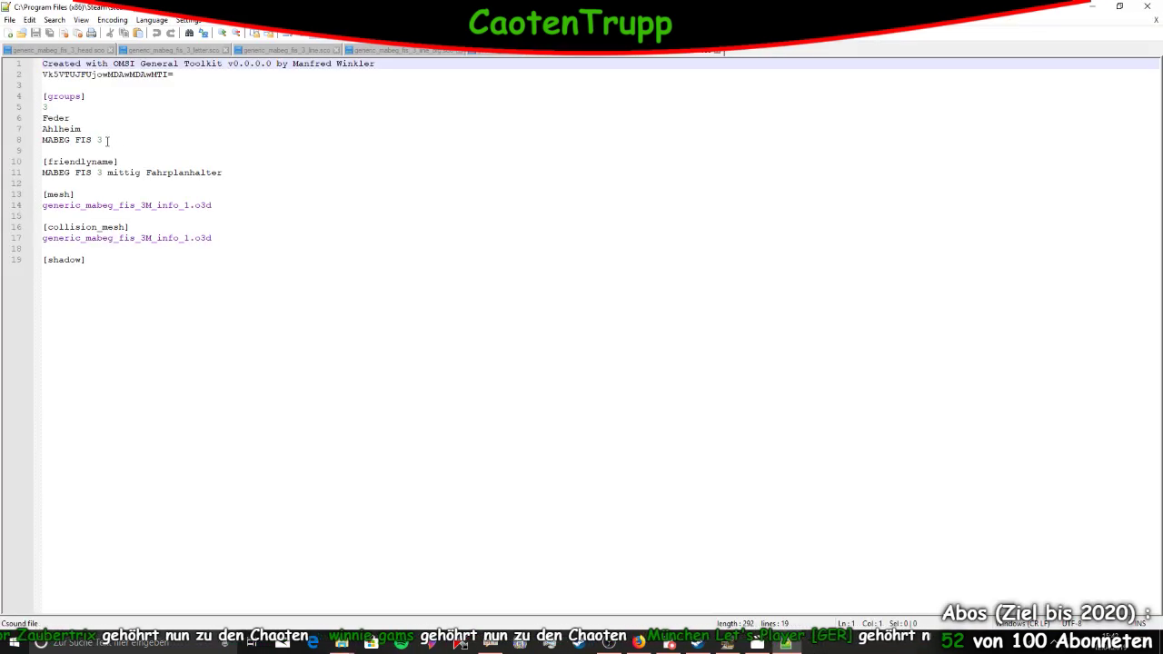
left_click_drag(107, 141, 16, 109)
key("ctrl+v")
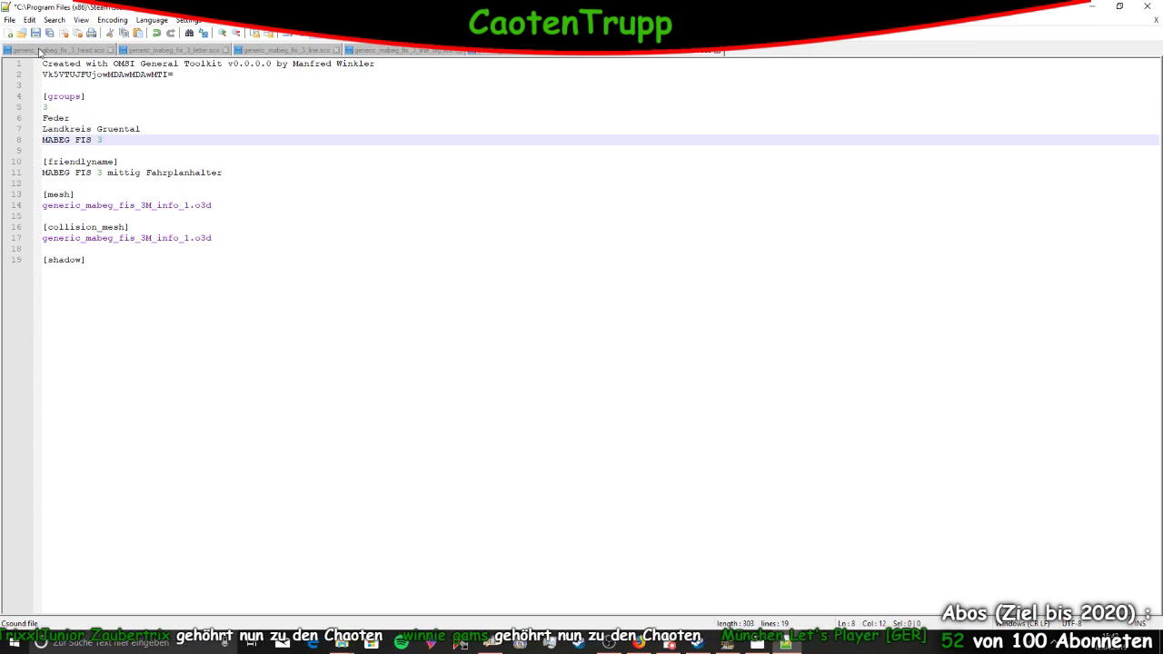
left_click(34, 33)
left_click(1147, 6)
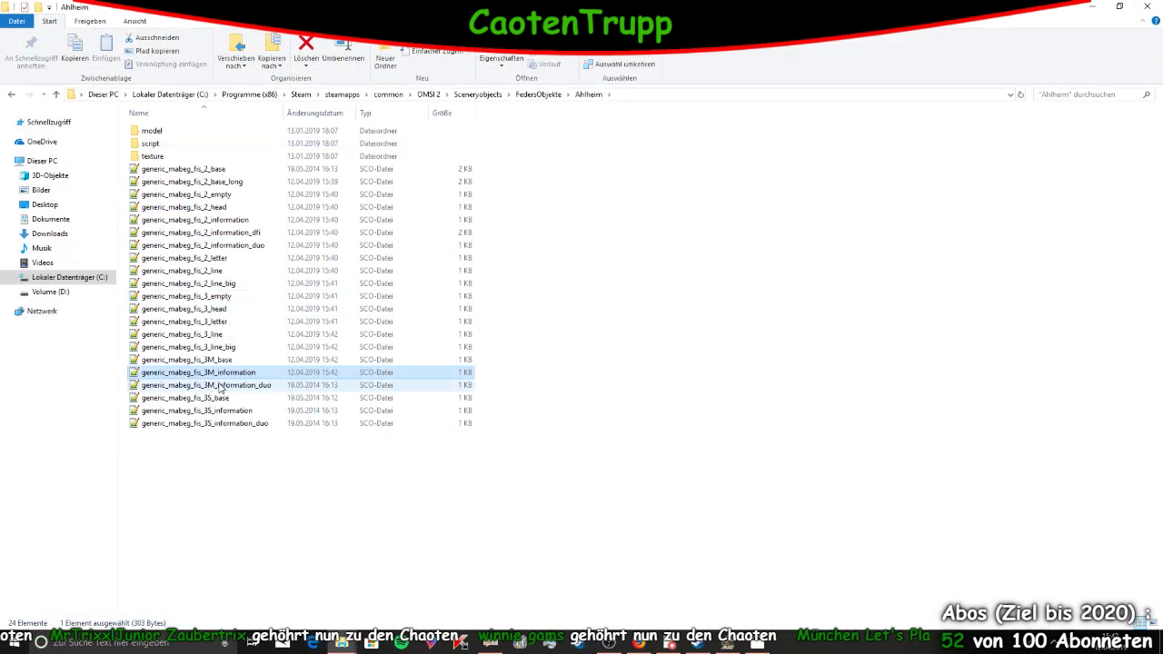
Replace the group block in generic_mabeg_fis_3M_information_duo.sco with "3, Feder, Landkreis Gruental, MABEG FIS 3" and save the file
double_click(227, 385)
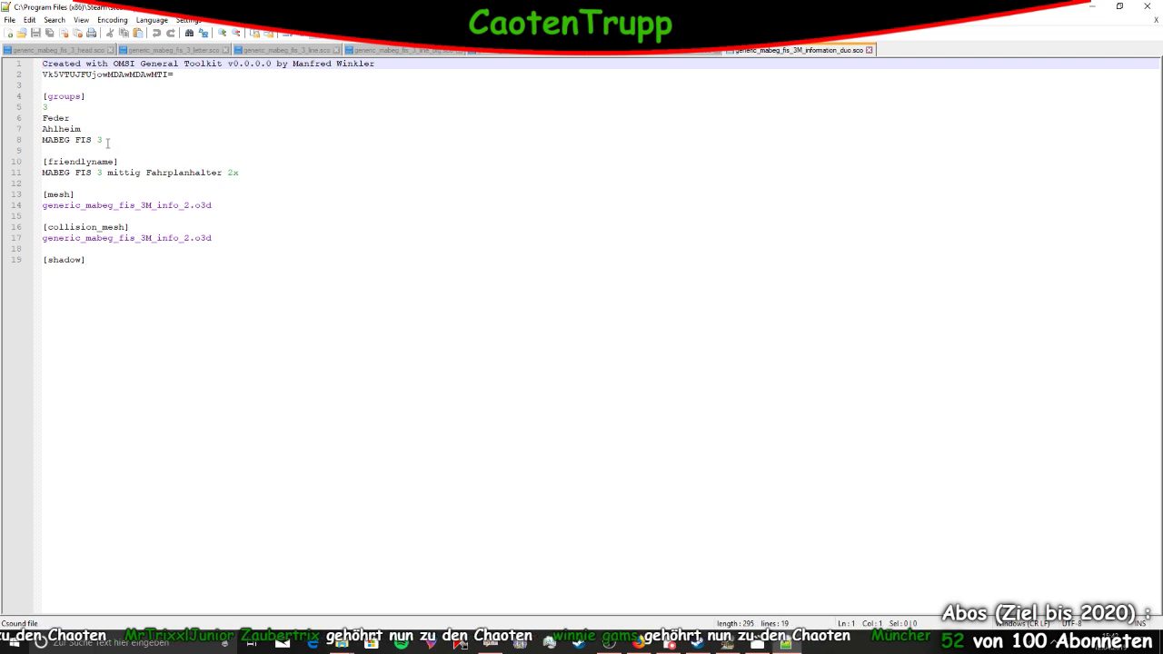
left_click_drag(108, 141, 36, 110)
type("3 Feder Landkreis Gruental MABEG FIS 3")
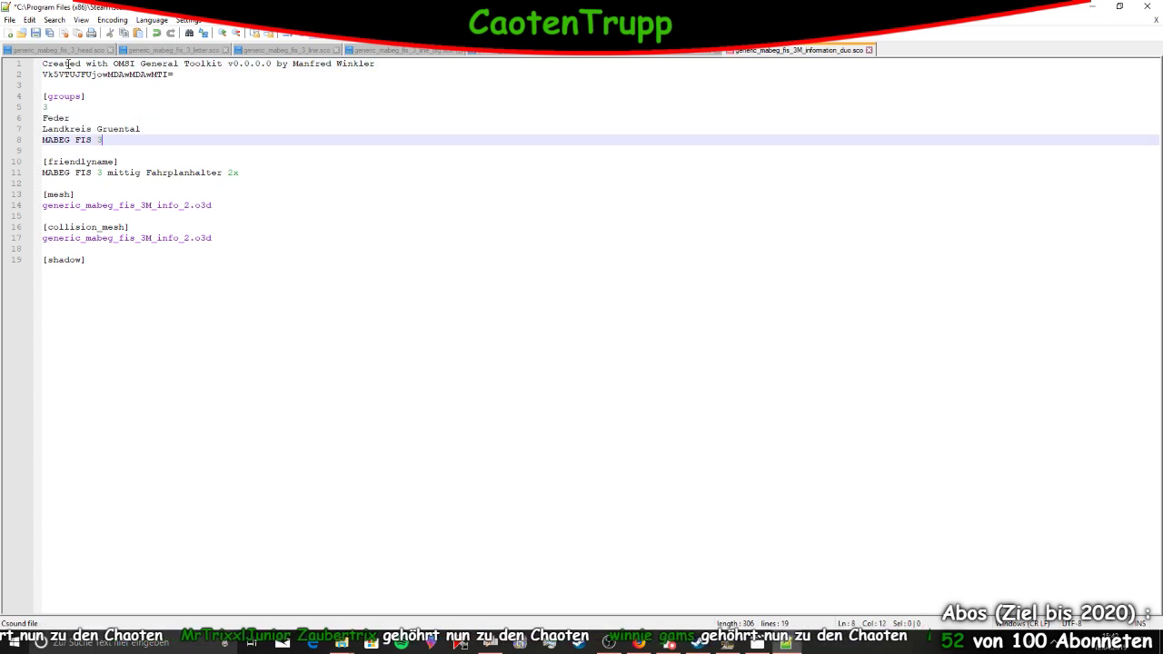
left_click(36, 34)
left_click(1146, 6)
Replace the group block in generic_mabeg_fis_3S_base.sco with "3, Feder, Landkreis Gruental, MABEG FIS 3" and save the file
left_click(223, 399)
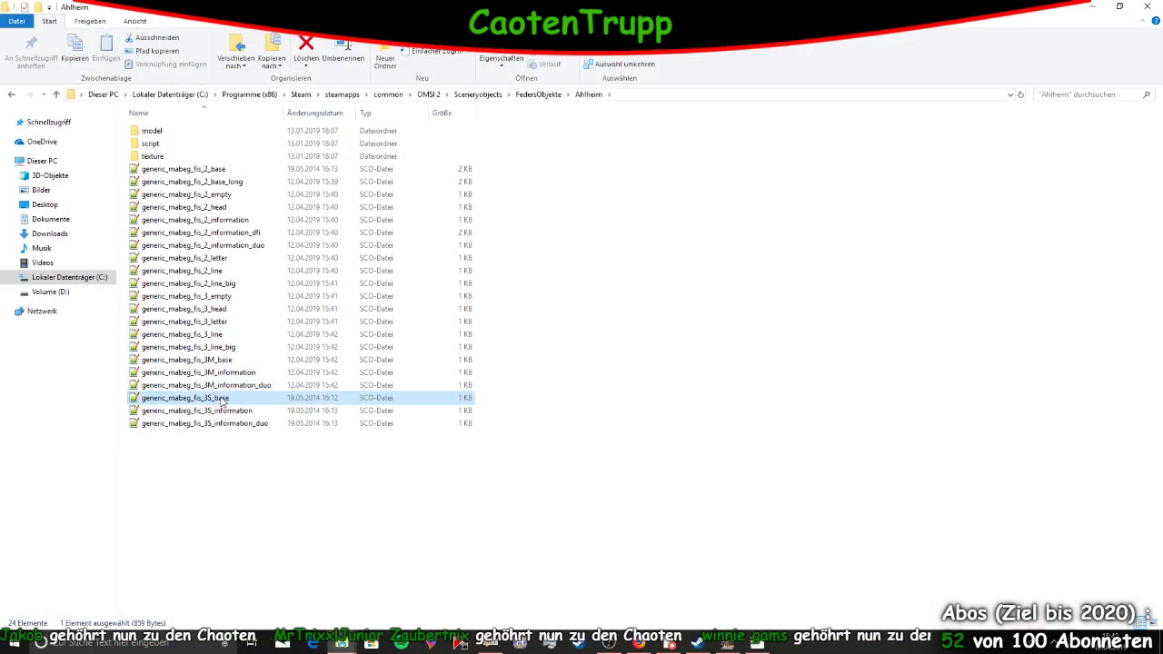
double_click(222, 399)
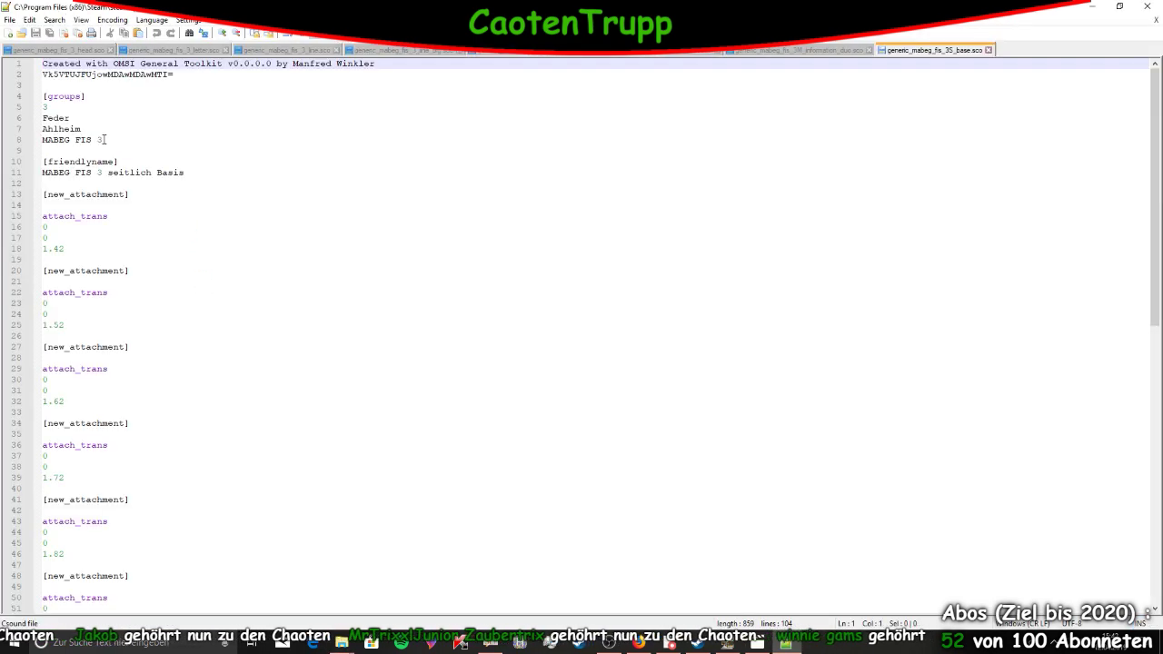
left_click_drag(105, 139, 29, 109)
type("3 Feder Landkreis Gruental MABEG FIS 3")
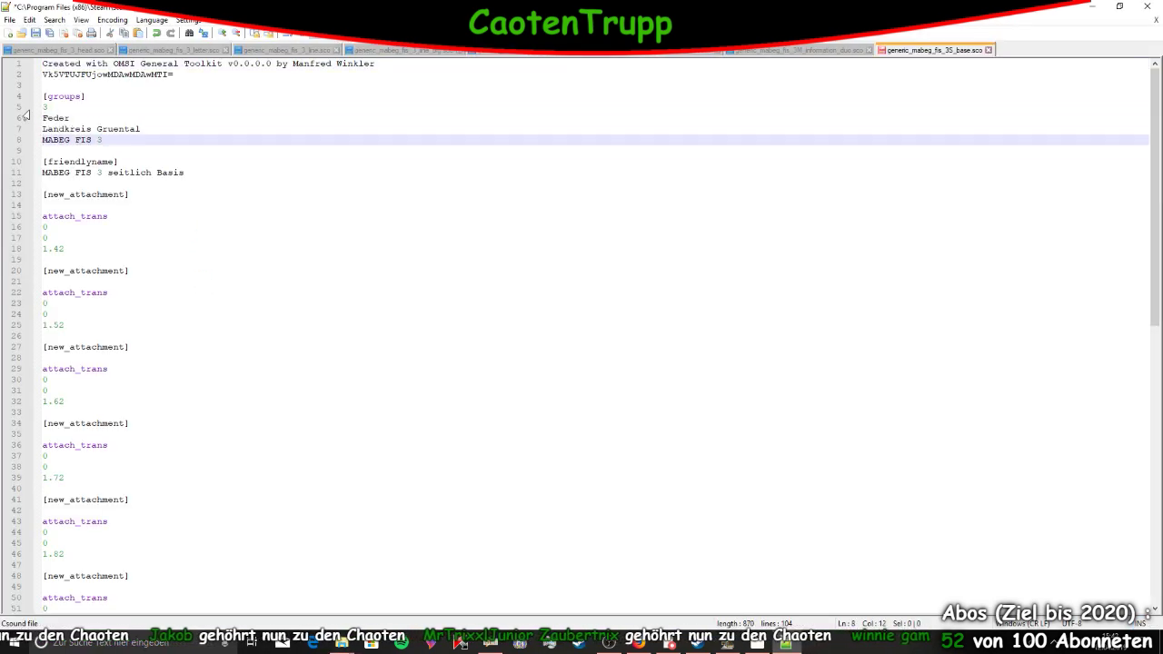
left_click(36, 33)
left_click(1147, 6)
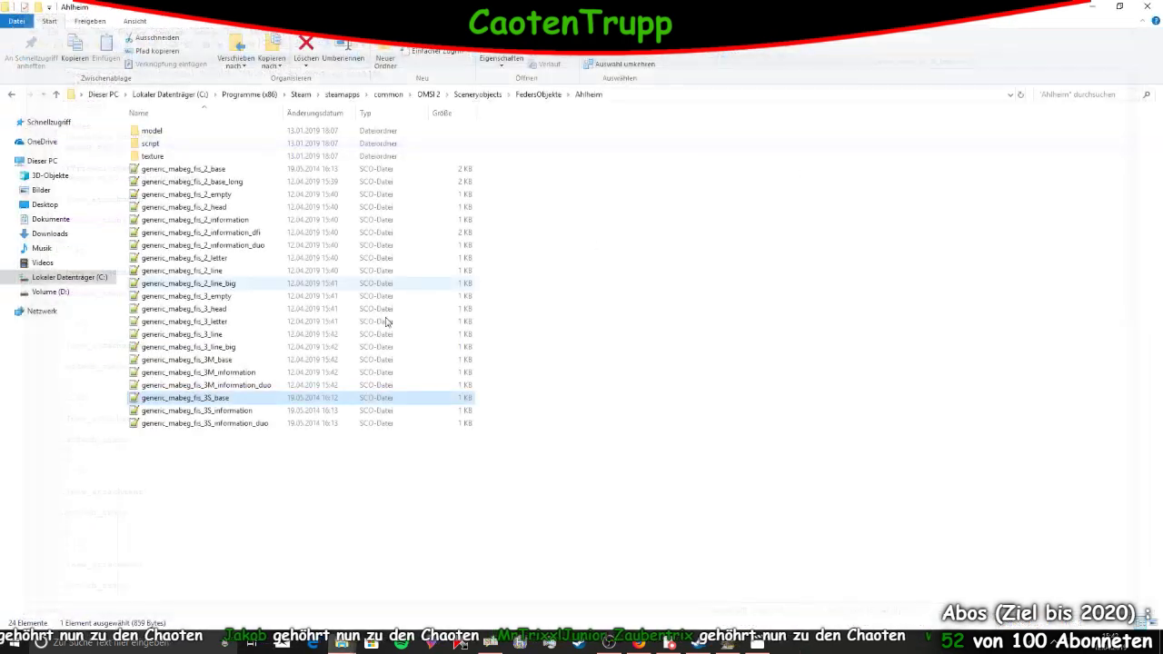
Replace the group block in generic_mabeg_fis_3S_information.sco with "3, Feder, Landkreis Gruental, MABEG FIS 3" and save the file
double_click(235, 411)
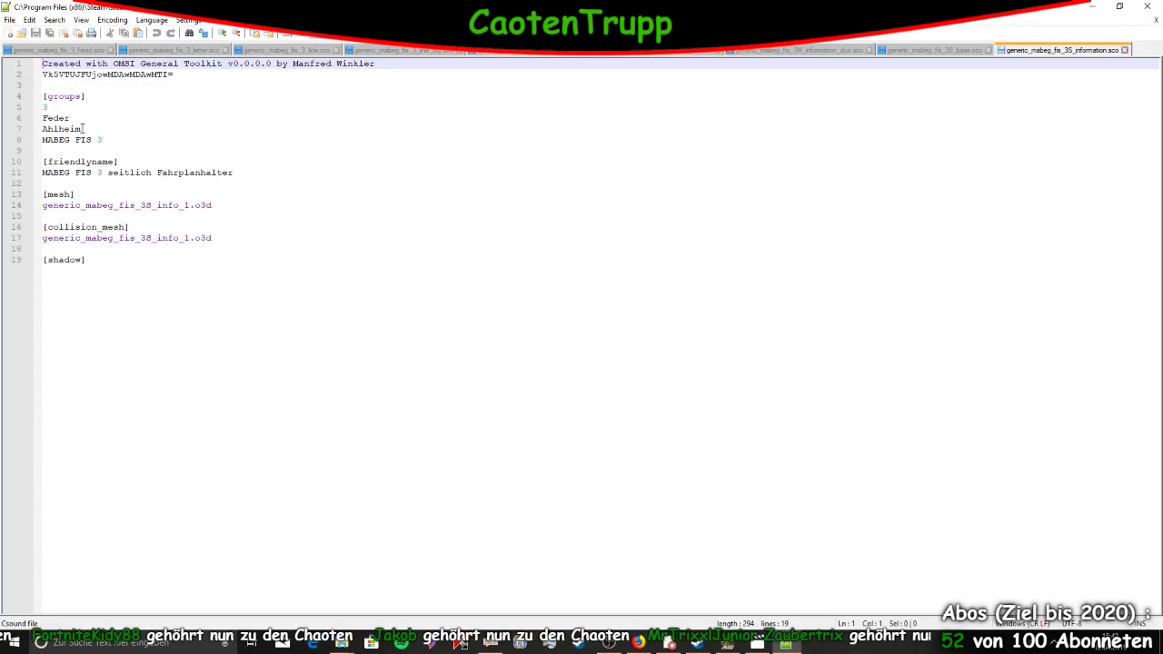
left_click_drag(102, 139, 30, 103)
type("3 Feder Landkreis Gruental MABEG FIS 3")
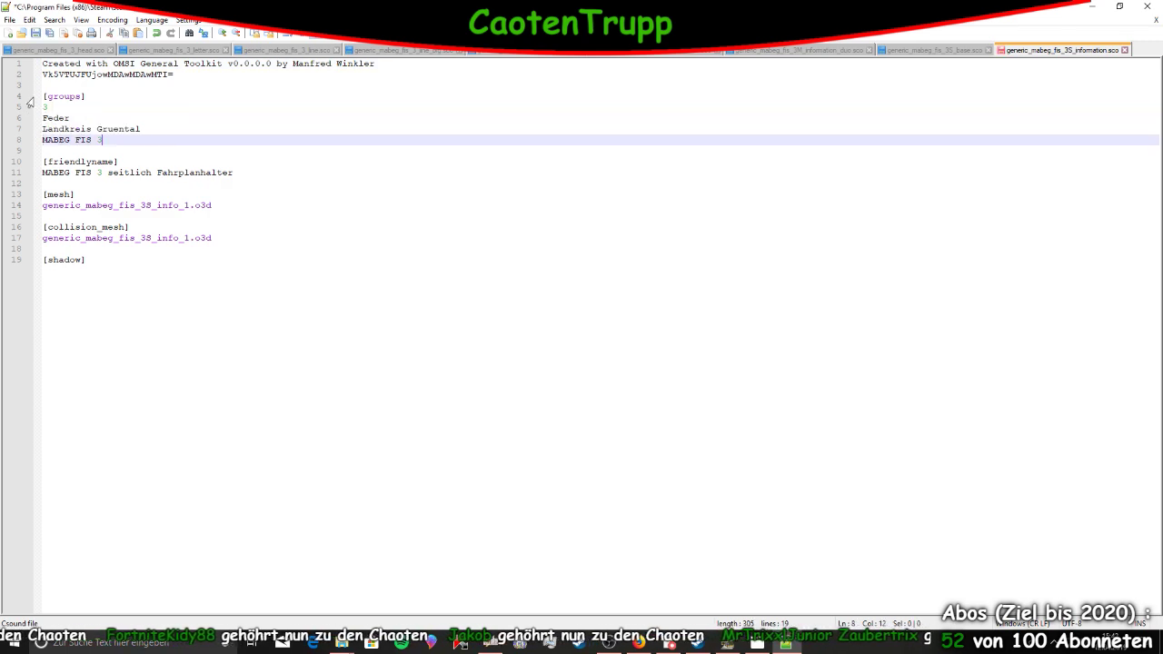
left_click(44, 34)
left_click(1147, 6)
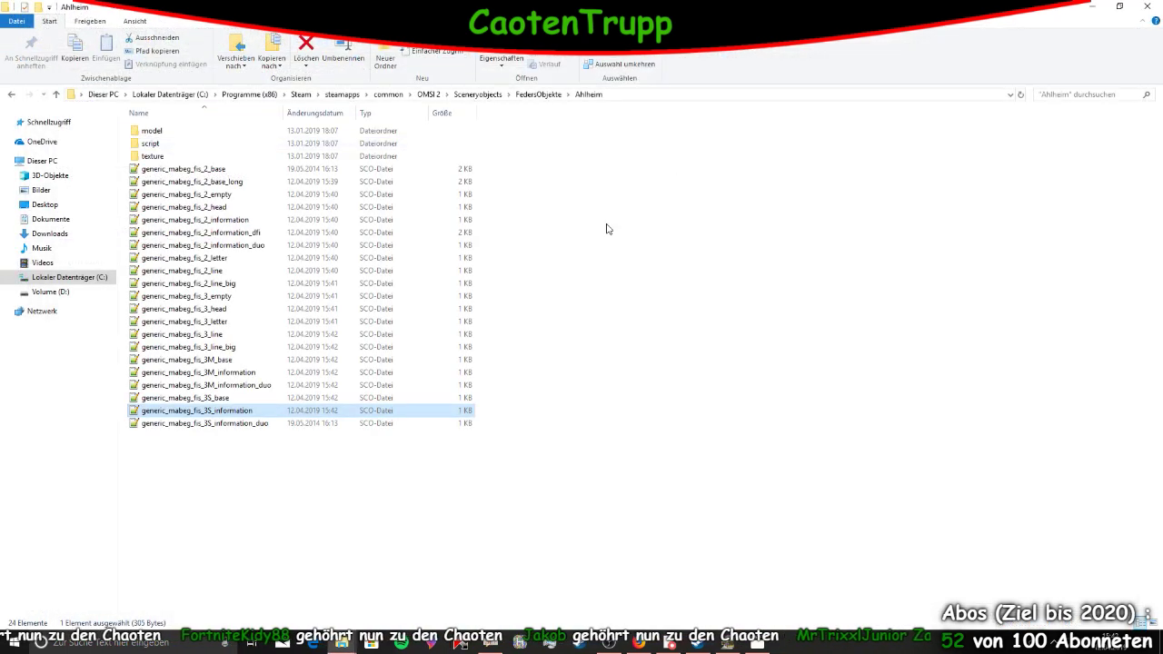
Replace the group block in generic_mabeg_fis_3S_information_duo.sco with "3, Feder, Landkreis Gruental, MABEG FIS 3", then save and close the file
double_click(226, 424)
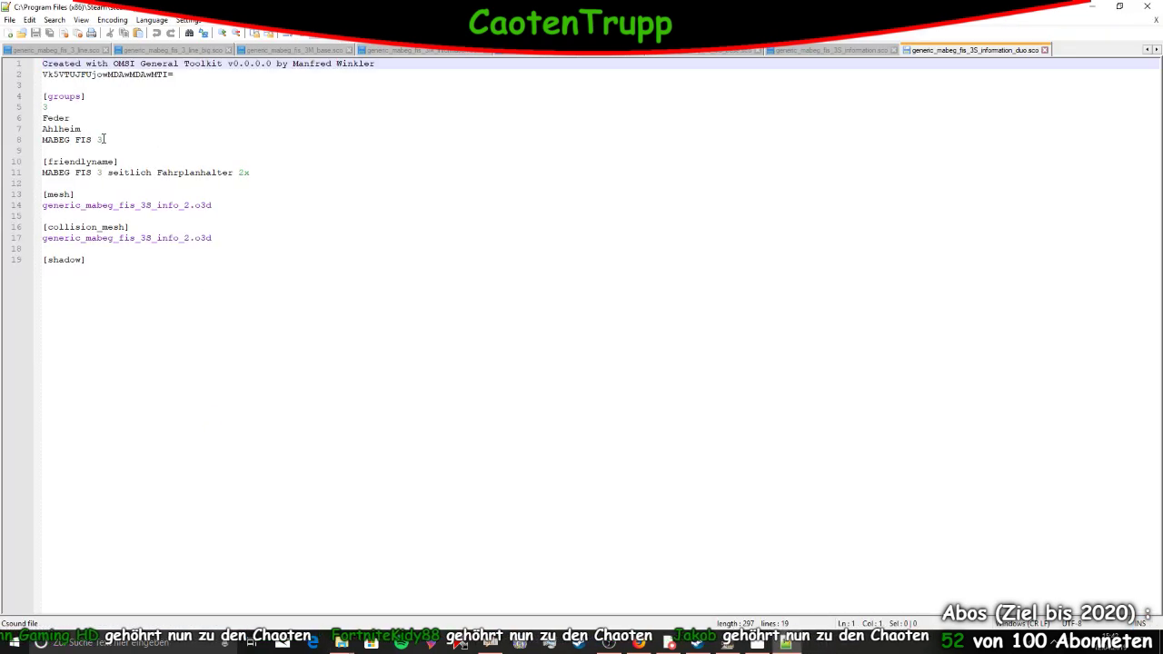
left_click_drag(104, 139, 19, 104)
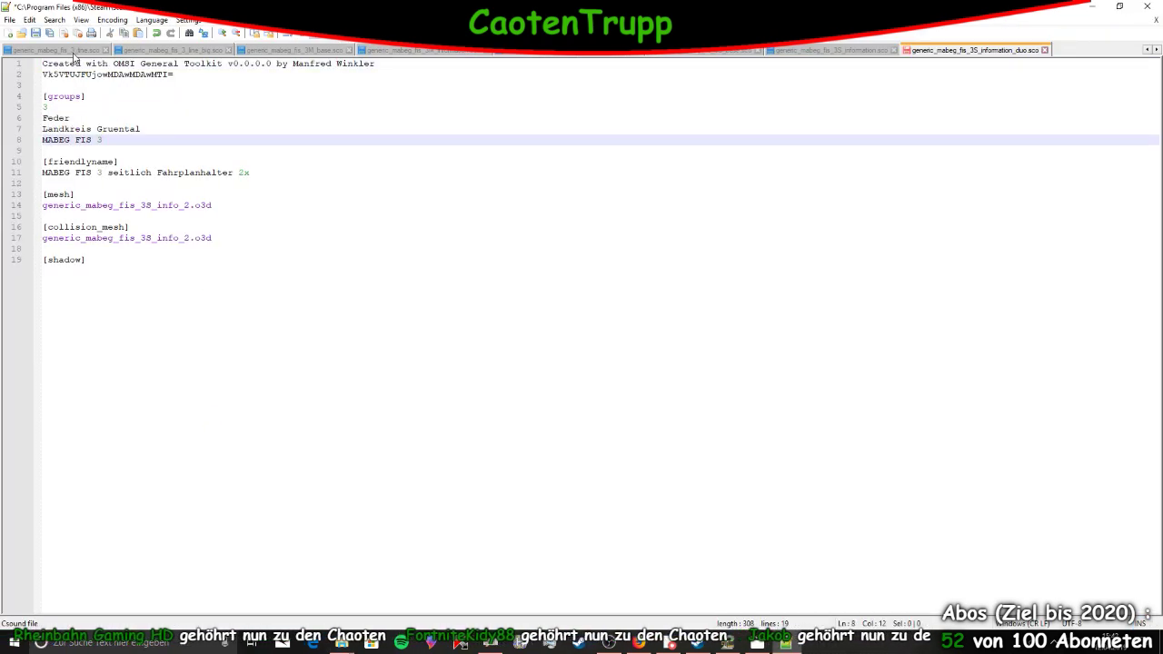
left_click(1045, 52)
Close all remaining open SCO files and the text editor, returning to the Ahlheim folder
left_click(1049, 53)
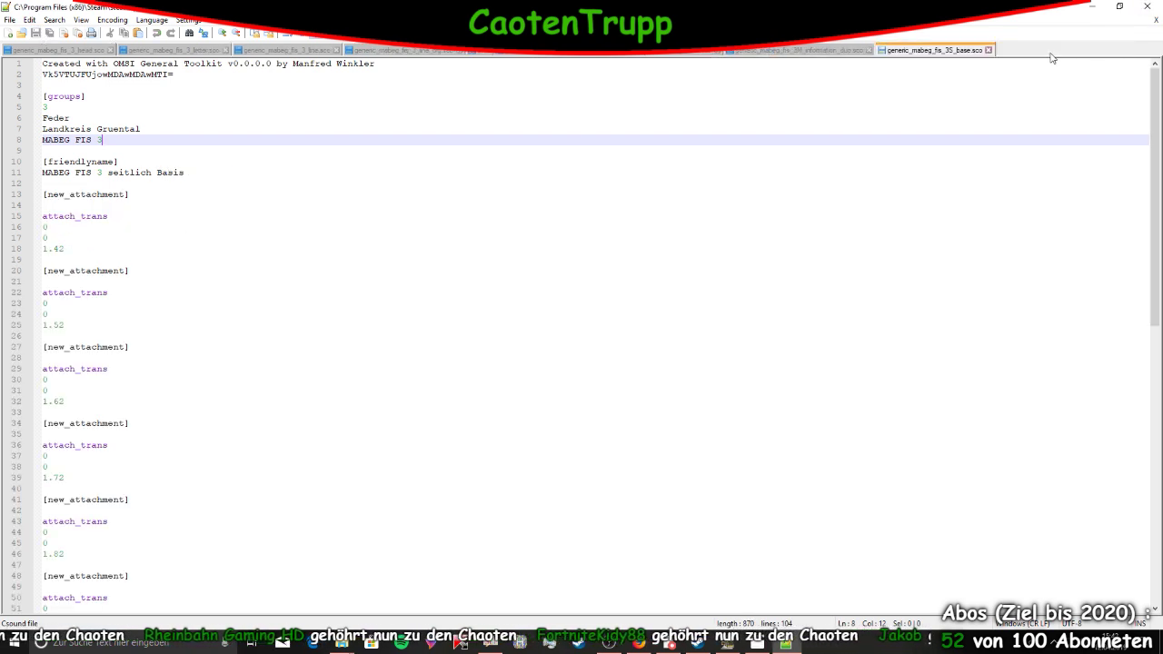
left_click(990, 51)
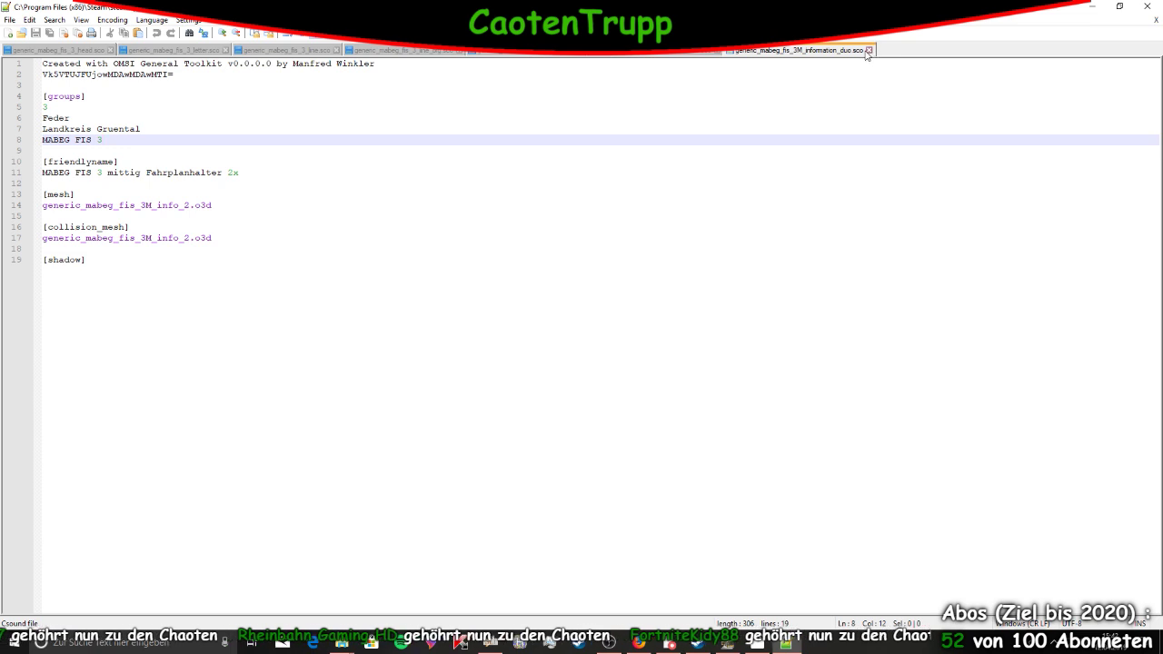
left_click(869, 51)
left_click(720, 52)
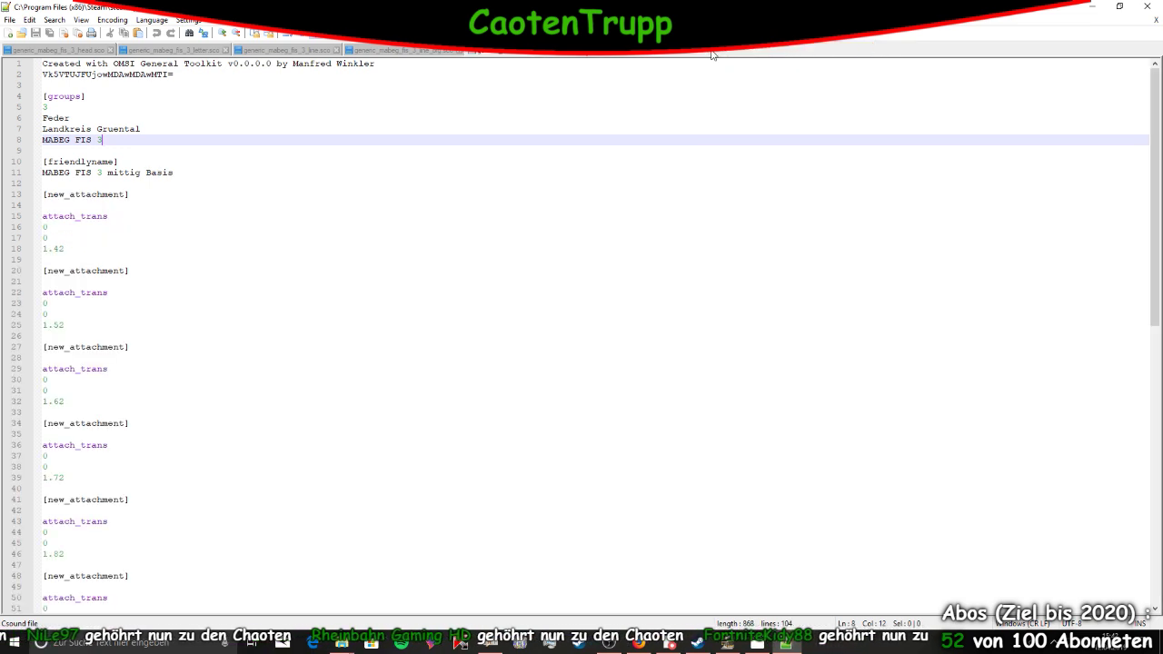
left_click(461, 51)
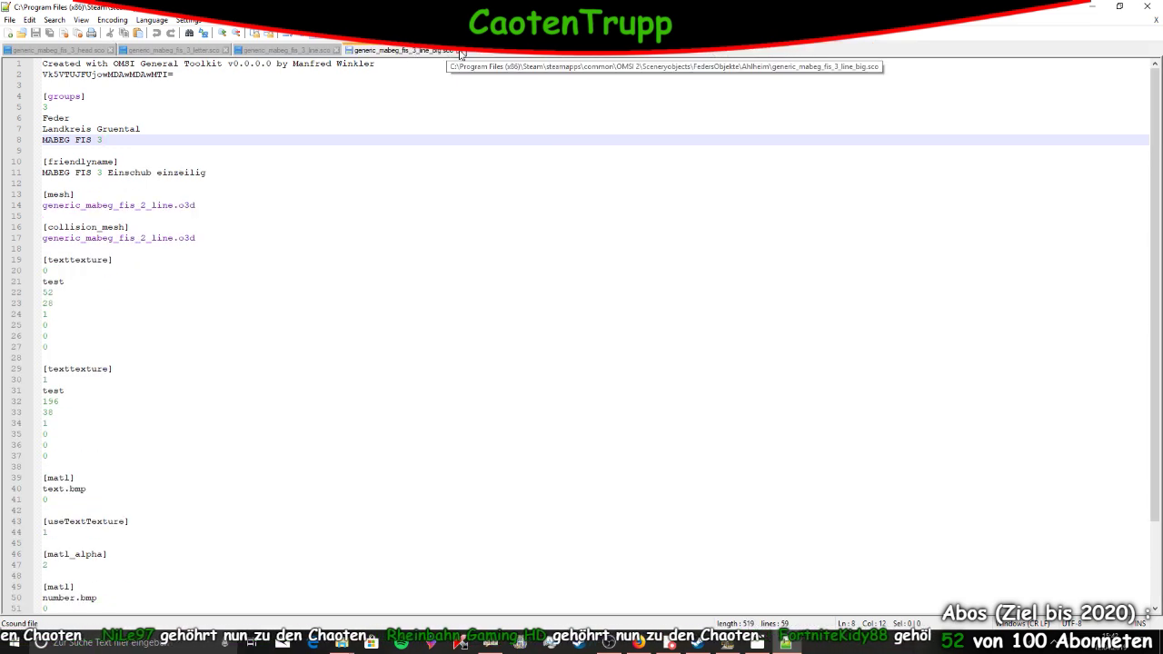
left_click(337, 51)
left_click(227, 51)
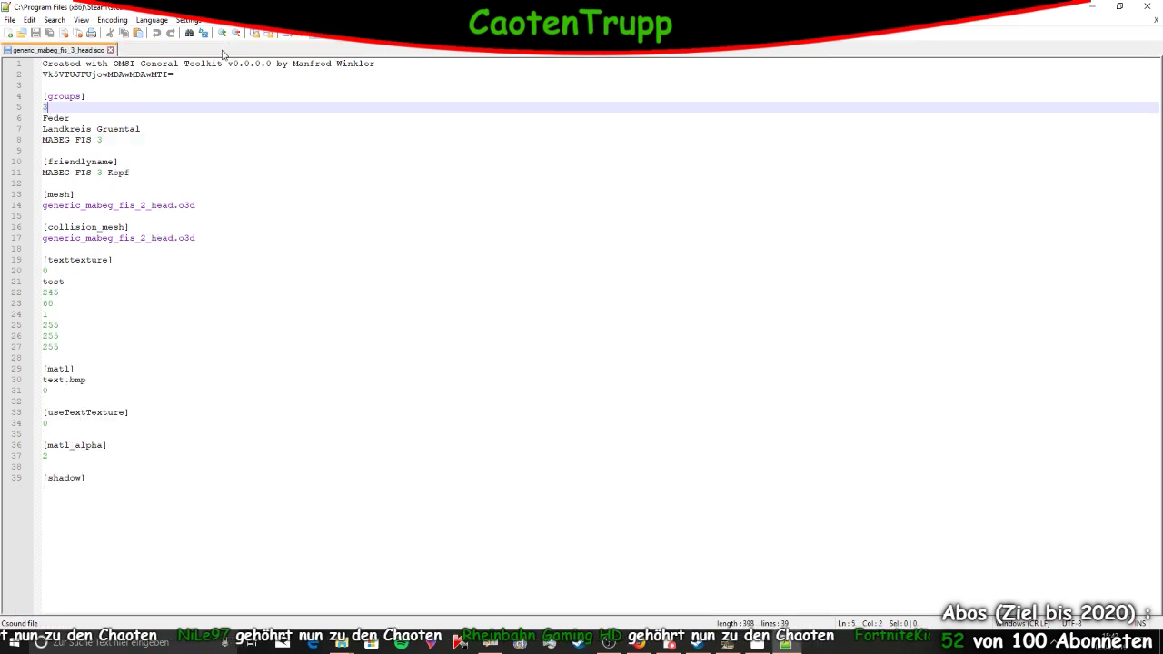
left_click(110, 51)
left_click(1146, 6)
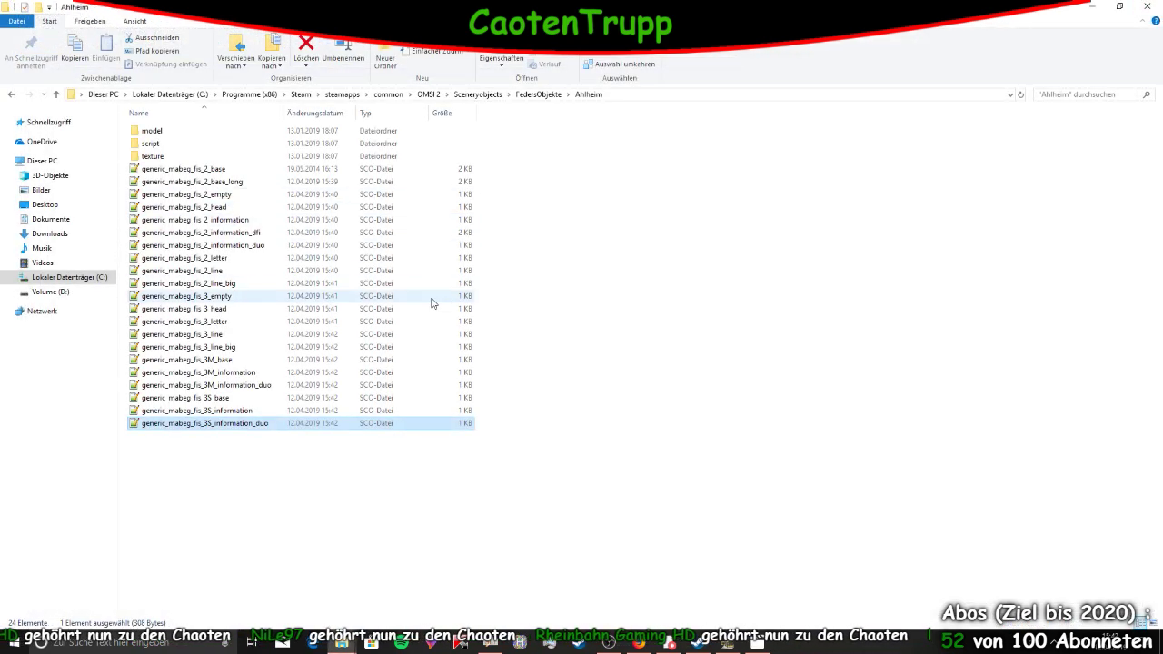
Look through the contents of the script, model and texture subfolders in the Ahlheim folder
double_click(238, 144)
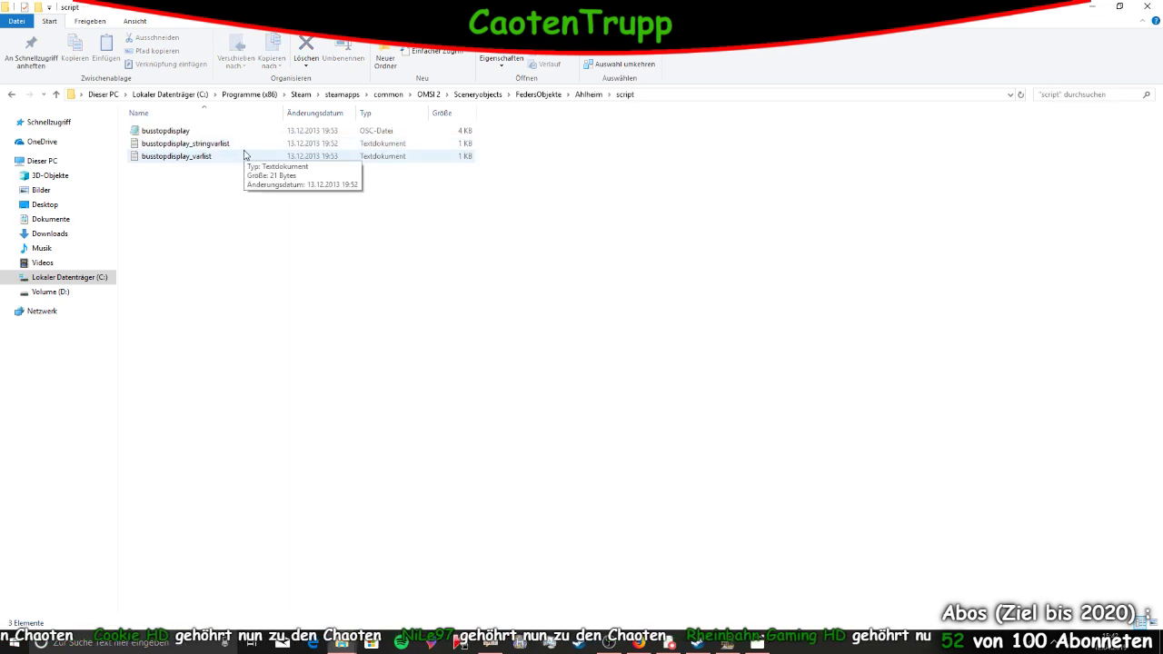
left_click(589, 95)
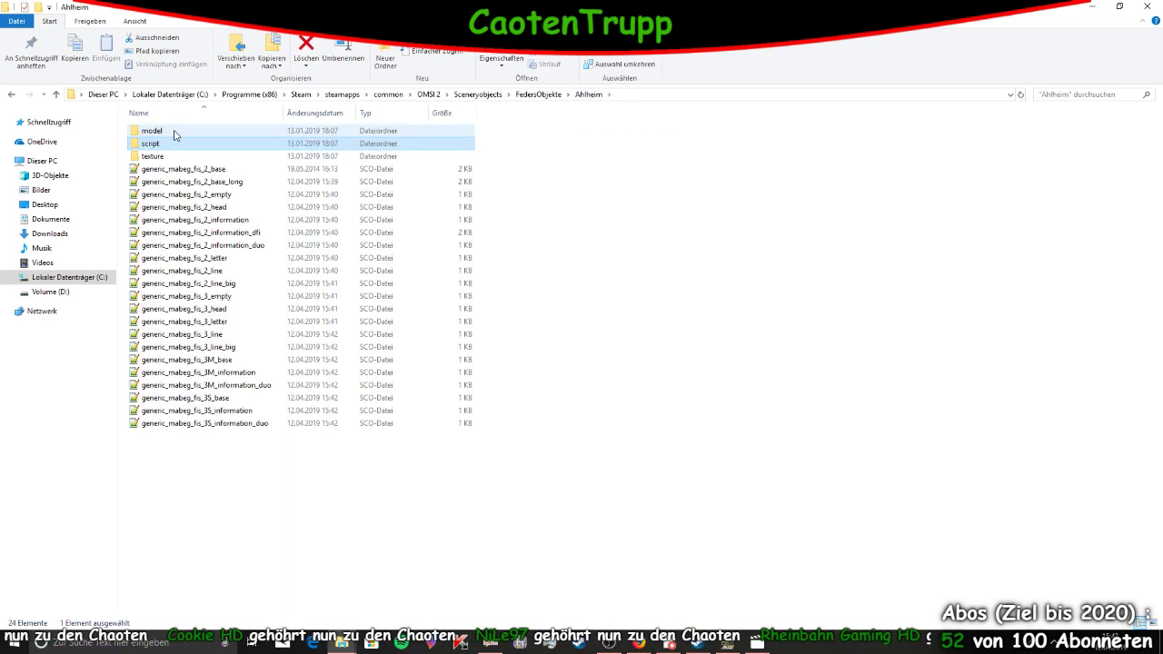
double_click(178, 135)
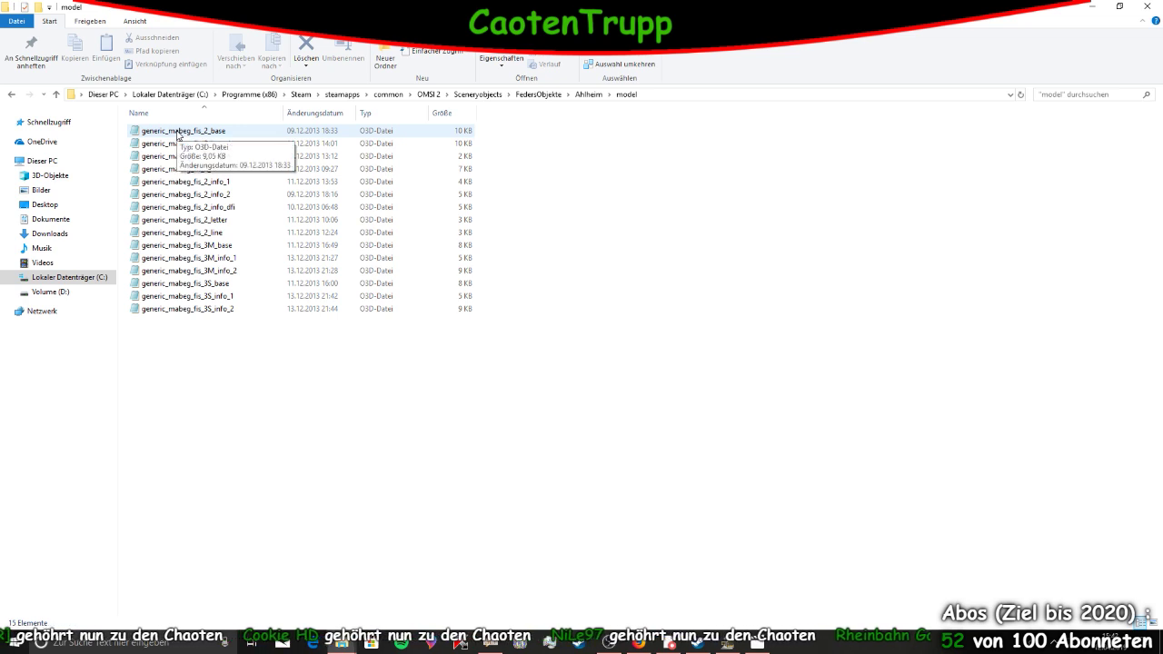
left_click(589, 95)
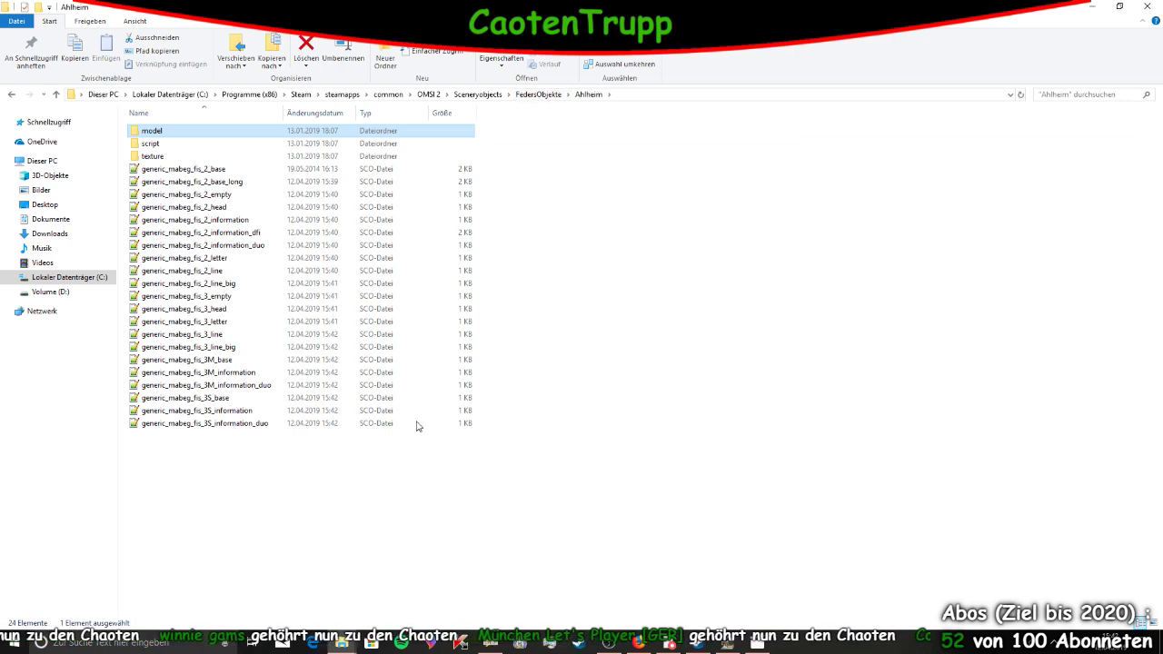
double_click(184, 156)
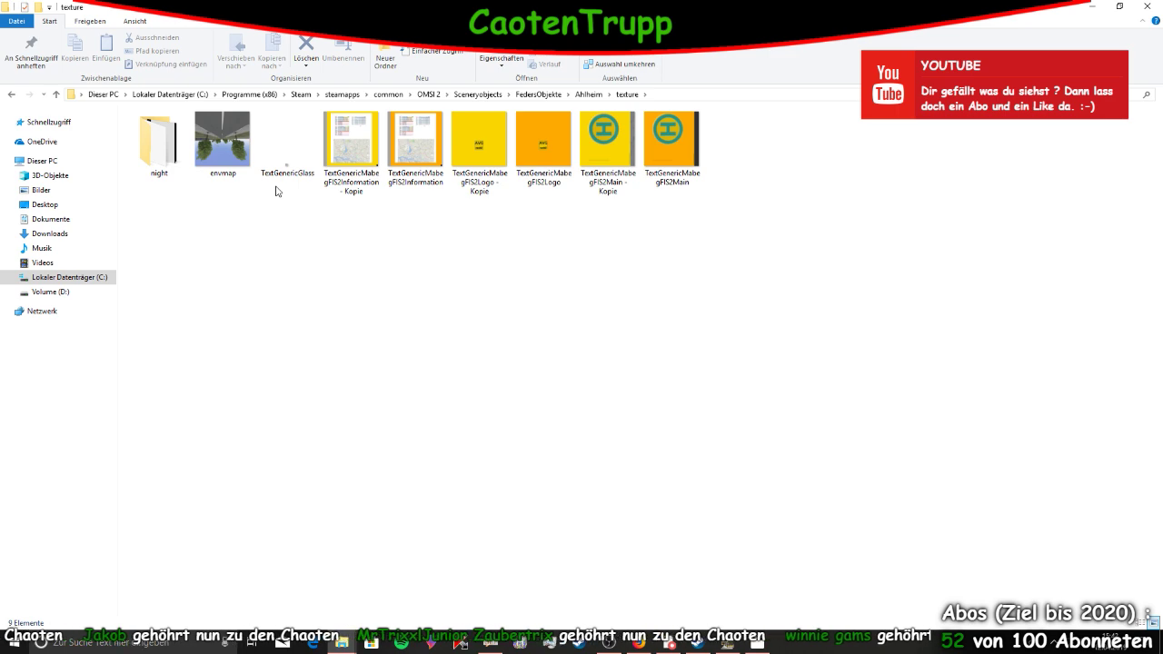
key("BackSpace")
Select all the generic_mabeg_fis SCO files in the Ahlheim folder and go up to the FedersObjekte folder
left_click_drag(251, 454, 238, 178)
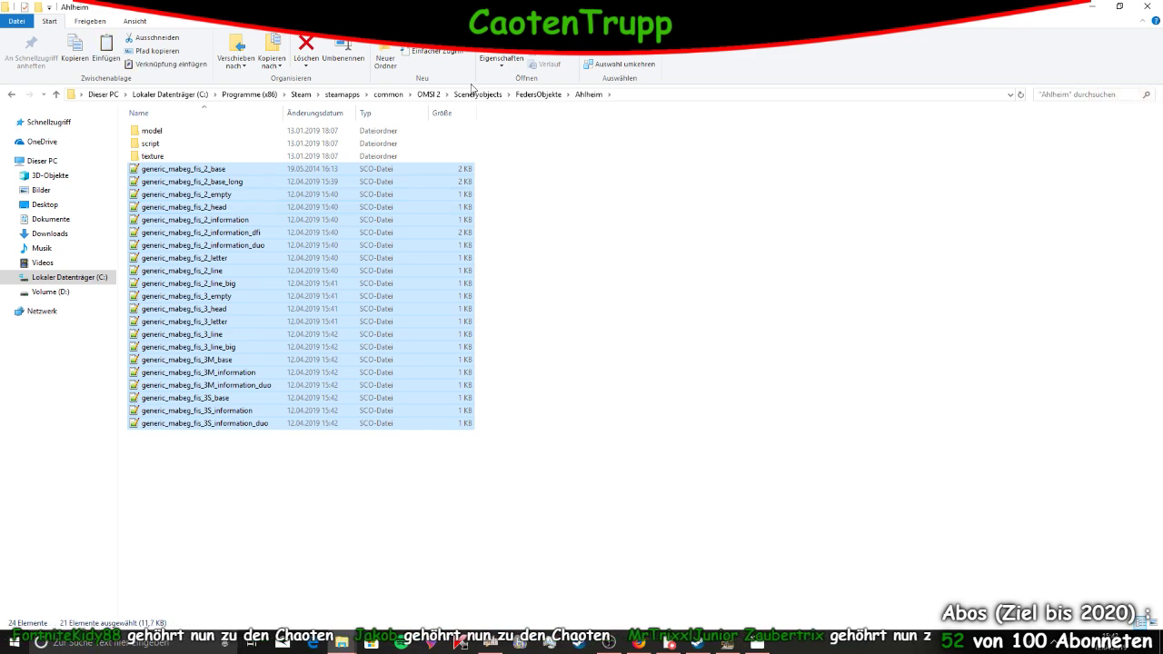
left_click(542, 98)
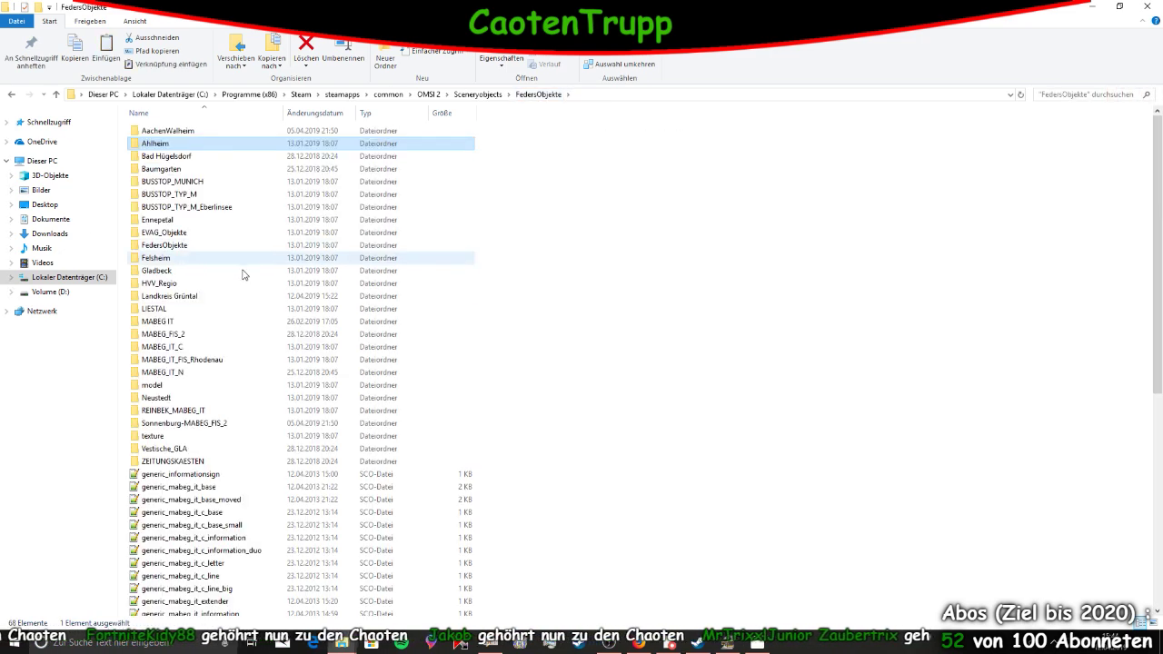
Paste the copied SCO files into the MABEG_FIS_2 folder of Landkreis Grüntal, replacing the existing files
double_click(203, 296)
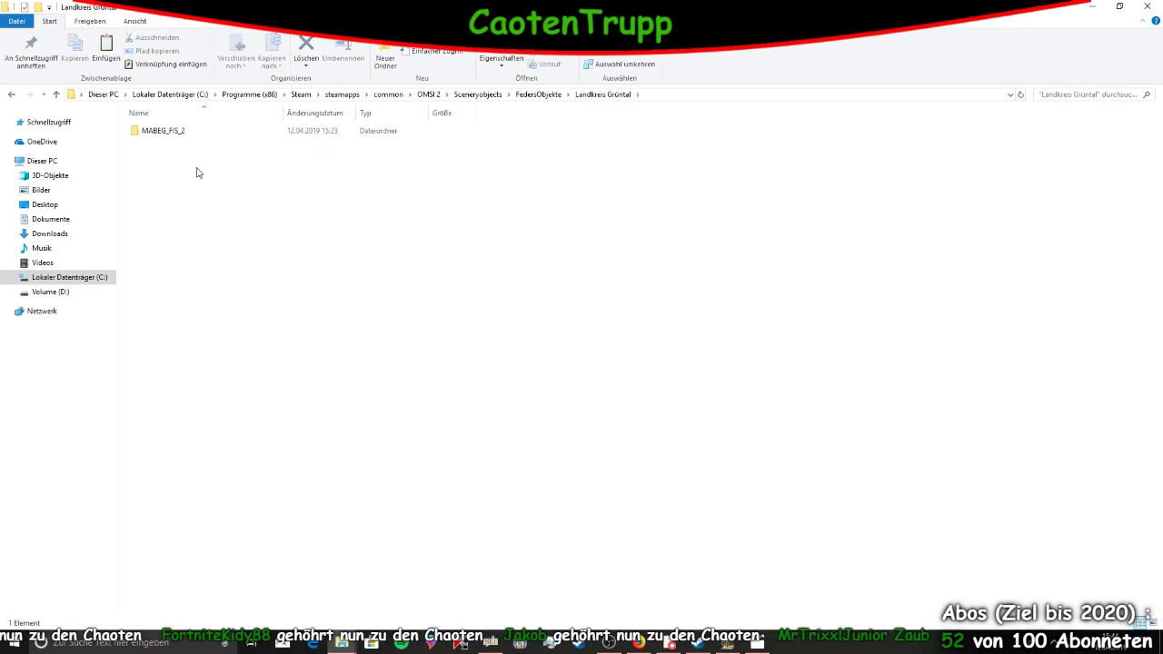
double_click(195, 133)
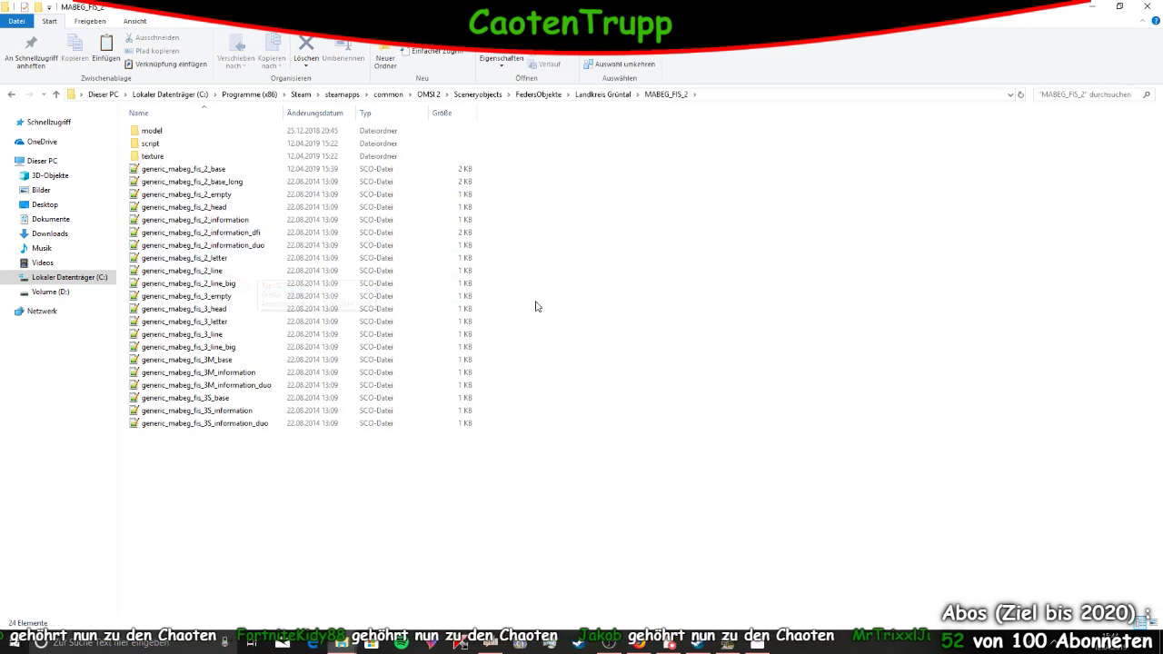
key("ctrl+v")
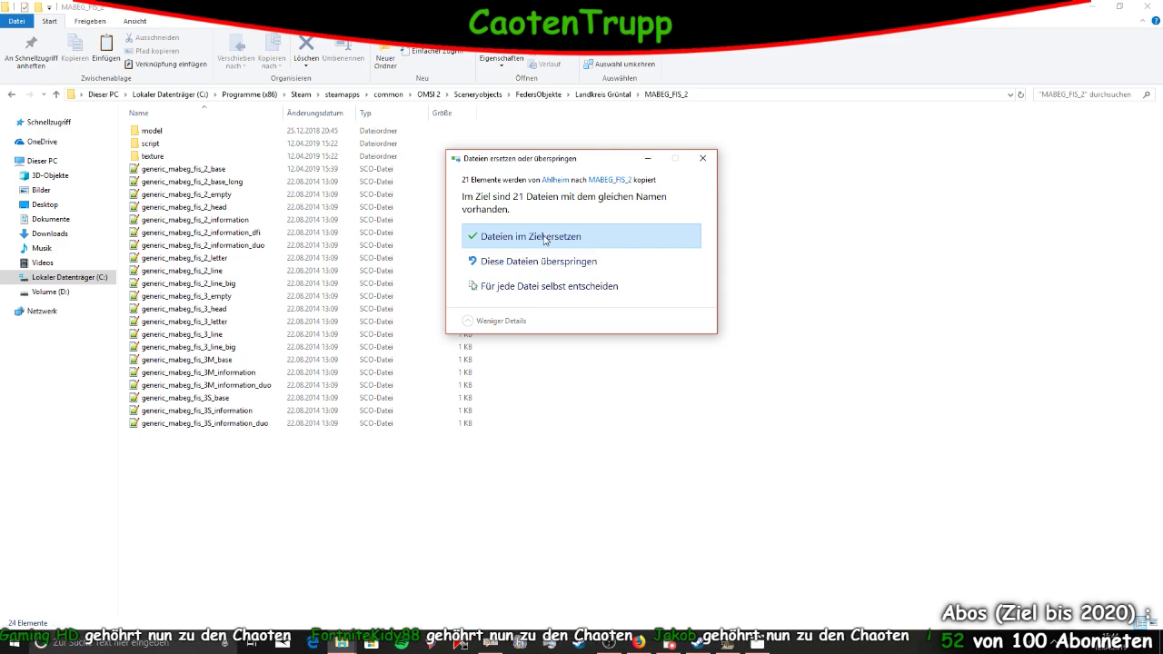
left_click(545, 237)
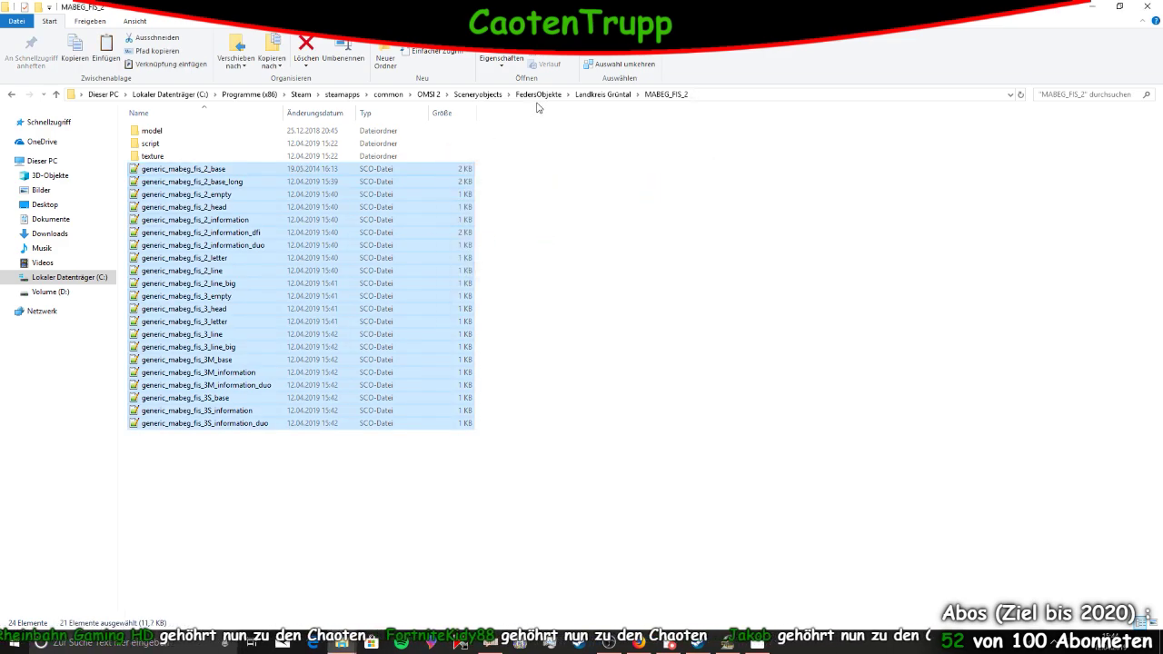
Minimize the open windows and open the Downloads_OMSI2 folder from the desktop
left_click(1090, 6)
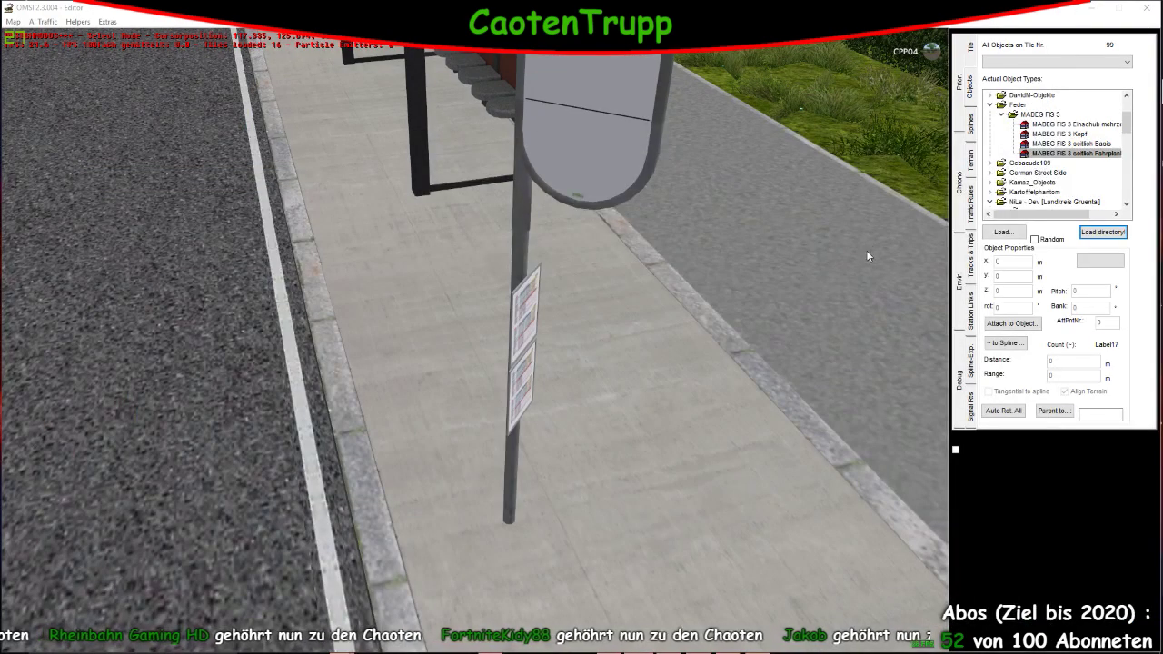
left_click(1093, 7)
double_click(908, 327)
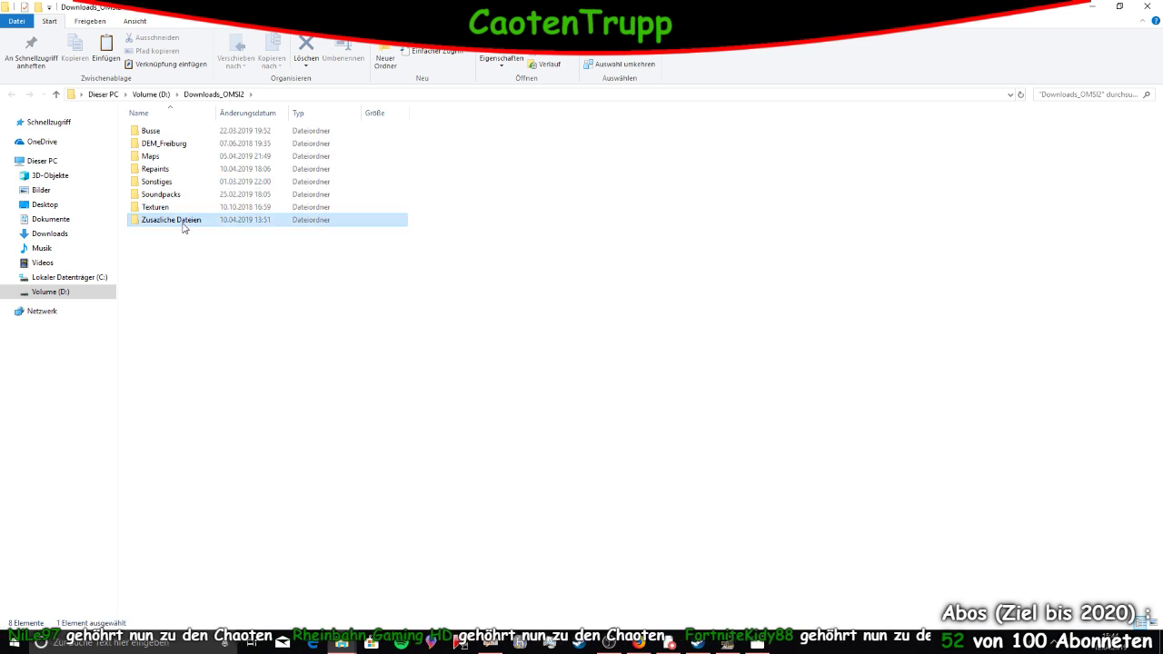
Look through the Zusazliche Dateien folder for the bus stop objects and return to Downloads_OMSI2
double_click(182, 221)
key("m")
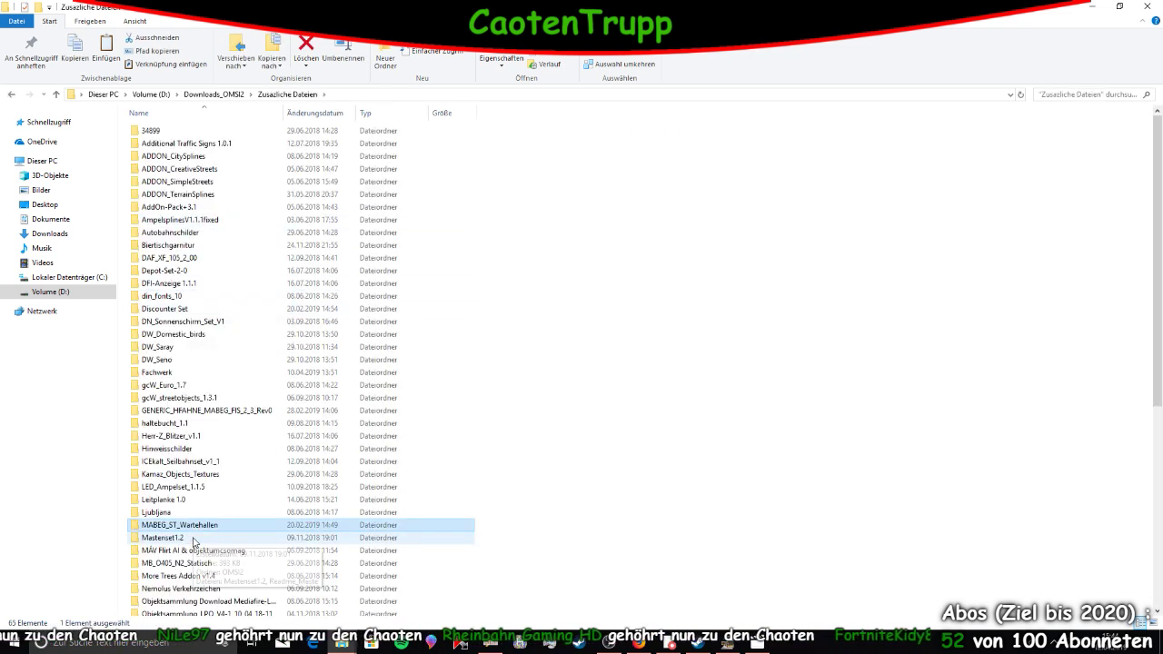
key("f")
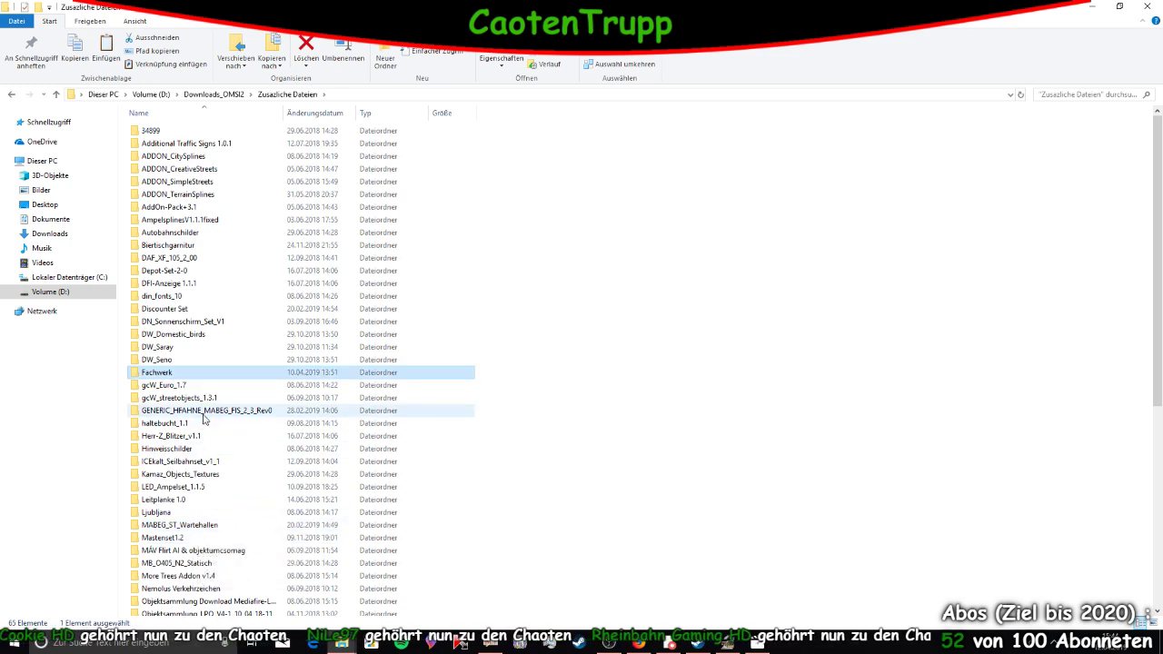
left_click(214, 94)
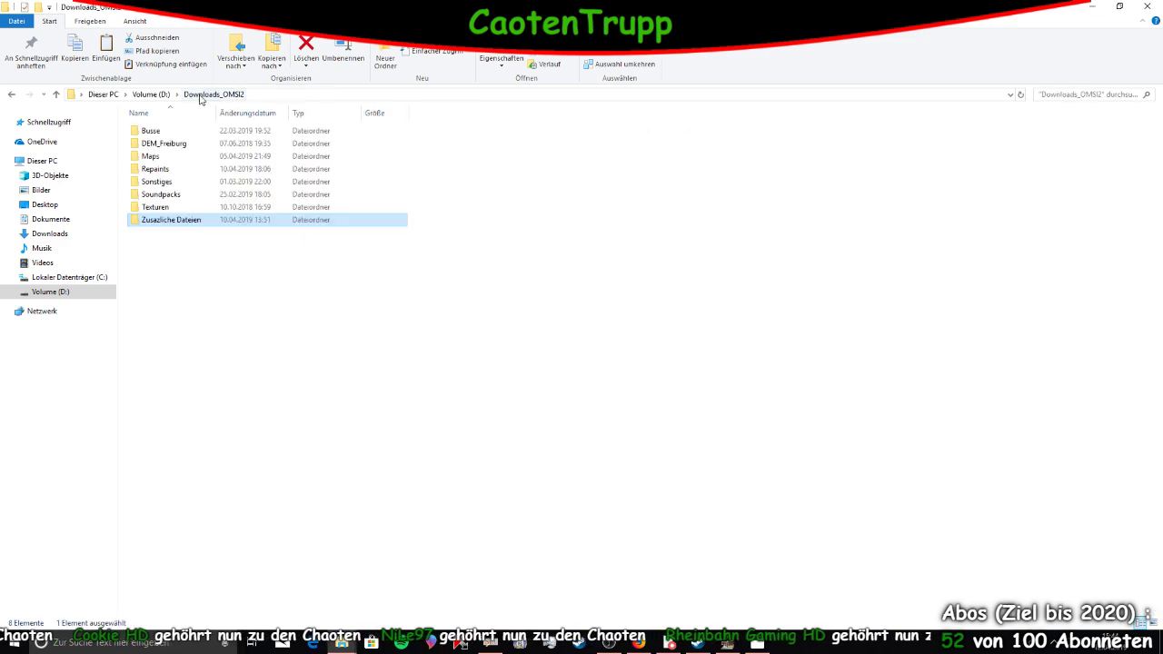
Copy the Ahlheim folder from FedersObjekte in the sceneryobjects of the downloaded Ahlheim_3_1_1 map and close that window
double_click(168, 156)
left_click(187, 143)
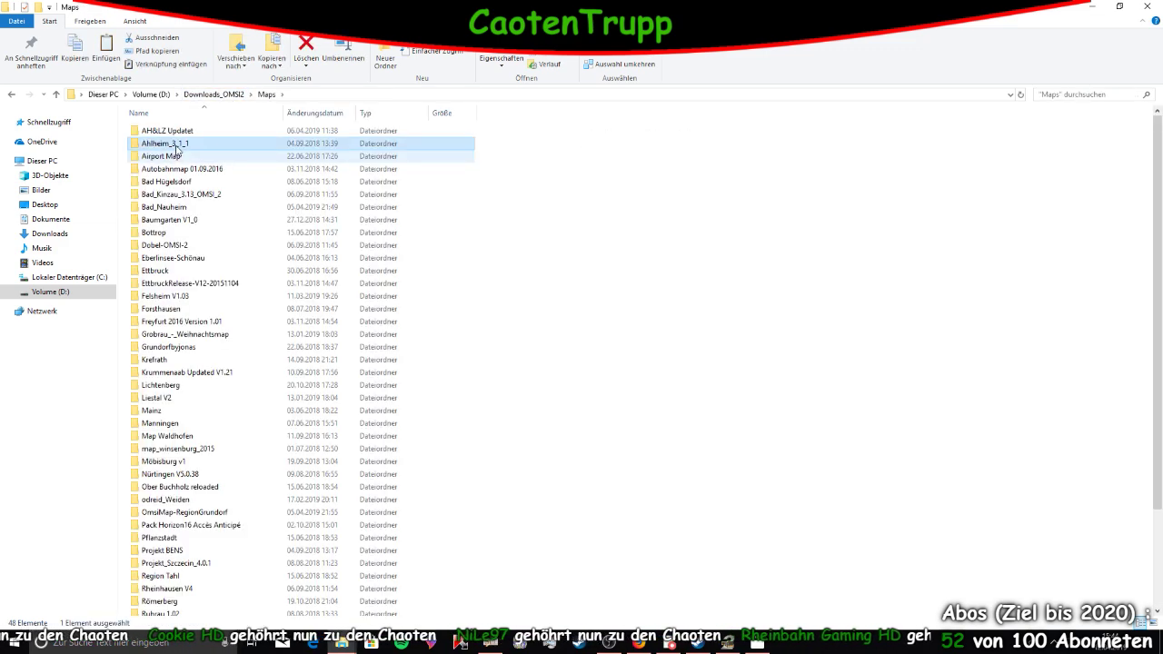
double_click(186, 143)
double_click(200, 132)
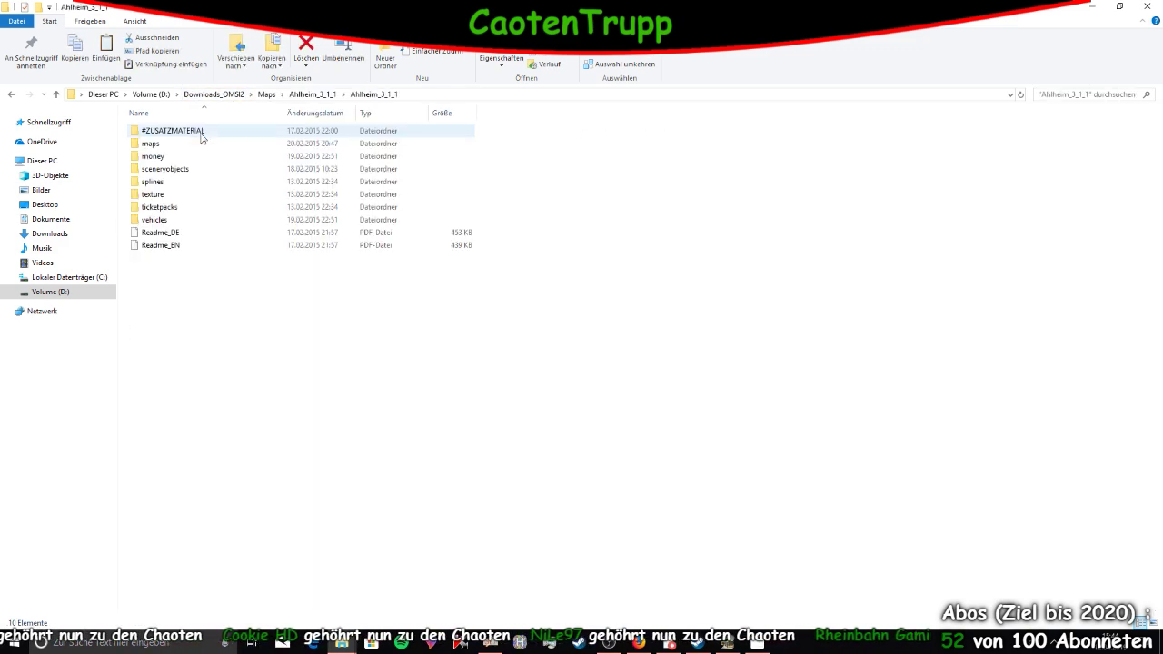
double_click(193, 169)
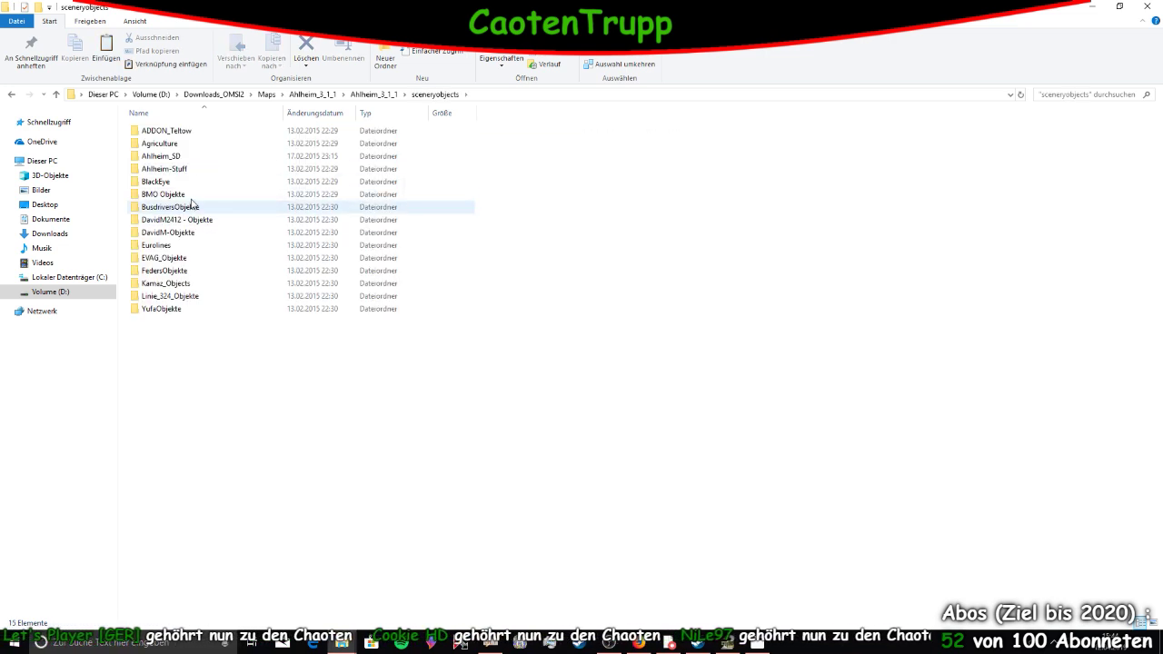
double_click(165, 271)
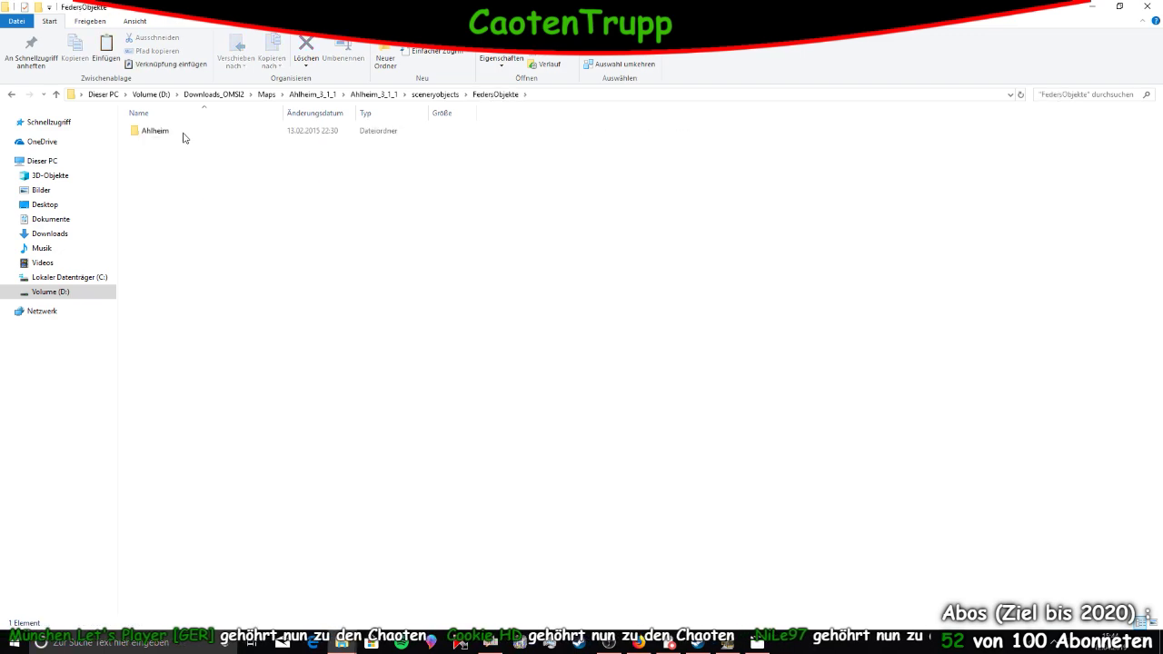
right_click(183, 132)
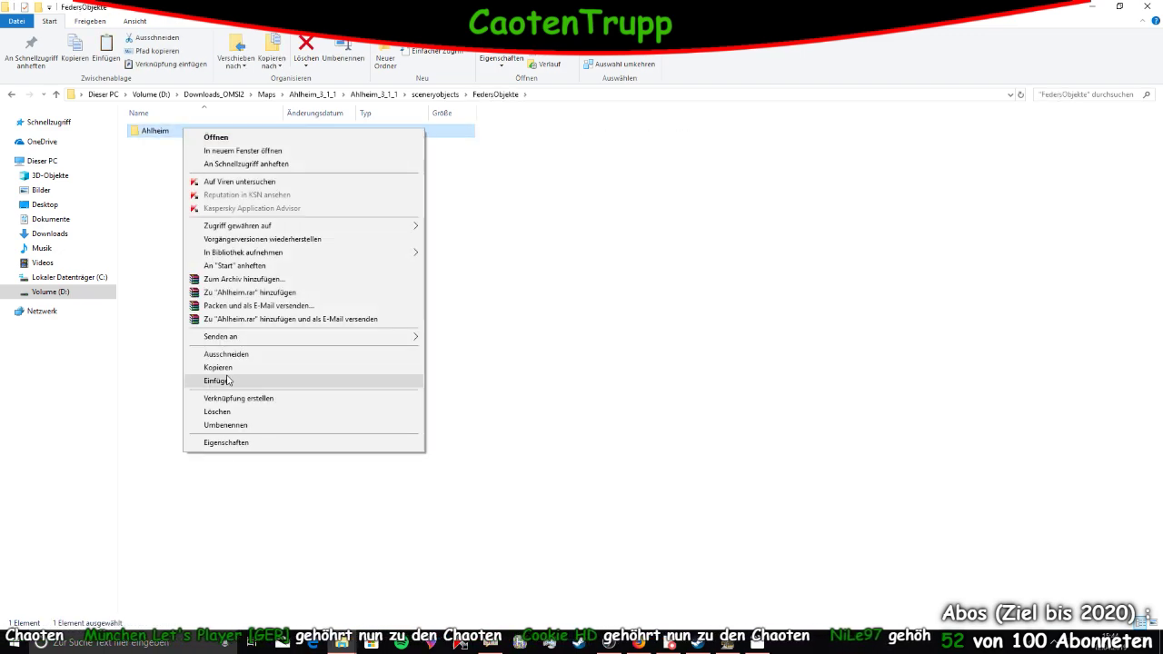
left_click(226, 368)
left_click(1147, 5)
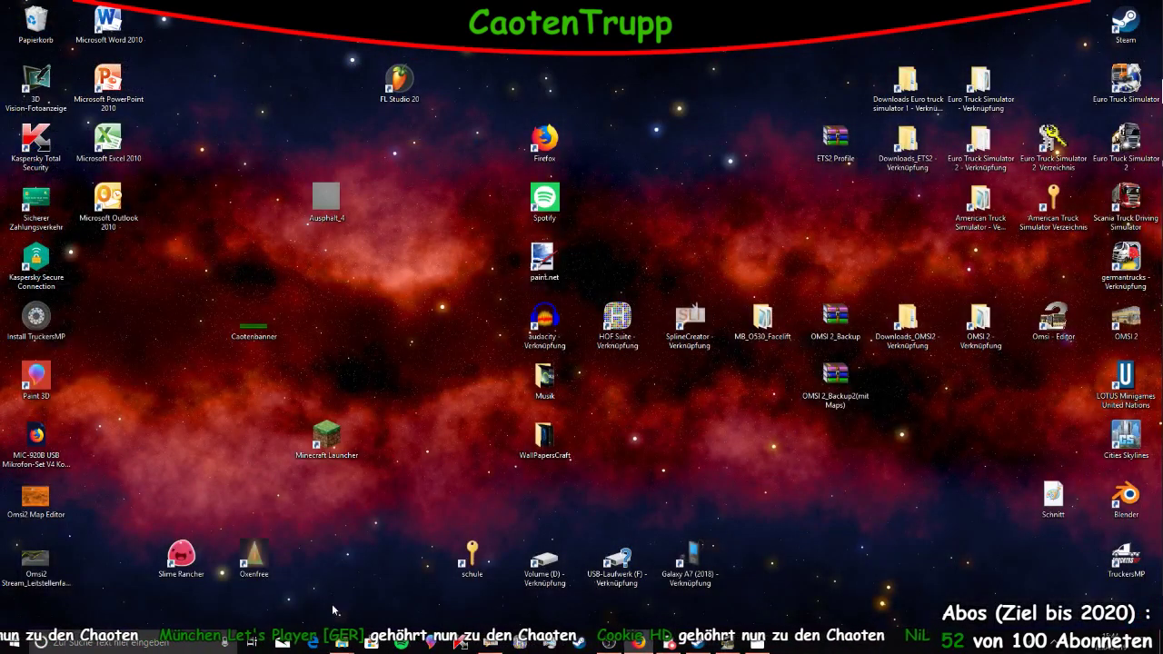
Paste the copied Ahlheim folder into OMSI 2's Sceneryobjects\FedersObjekte folder, replacing existing files, and close the window
mouse_move(341, 642)
left_click(378, 601)
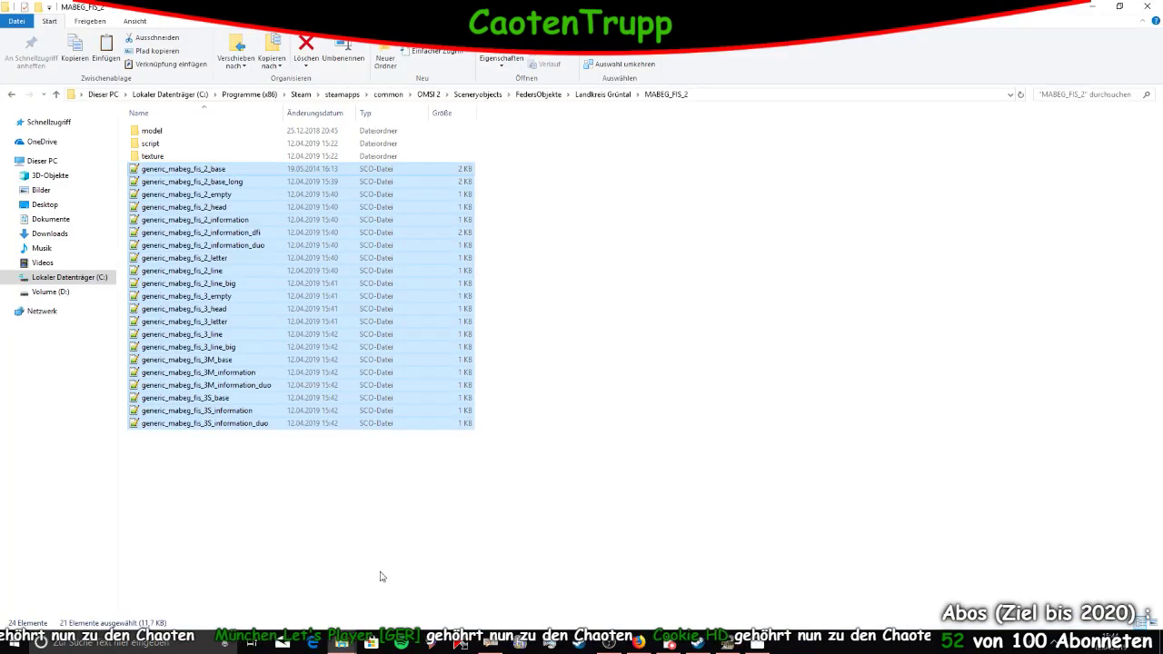
left_click(541, 95)
left_click(394, 298)
right_click(566, 322)
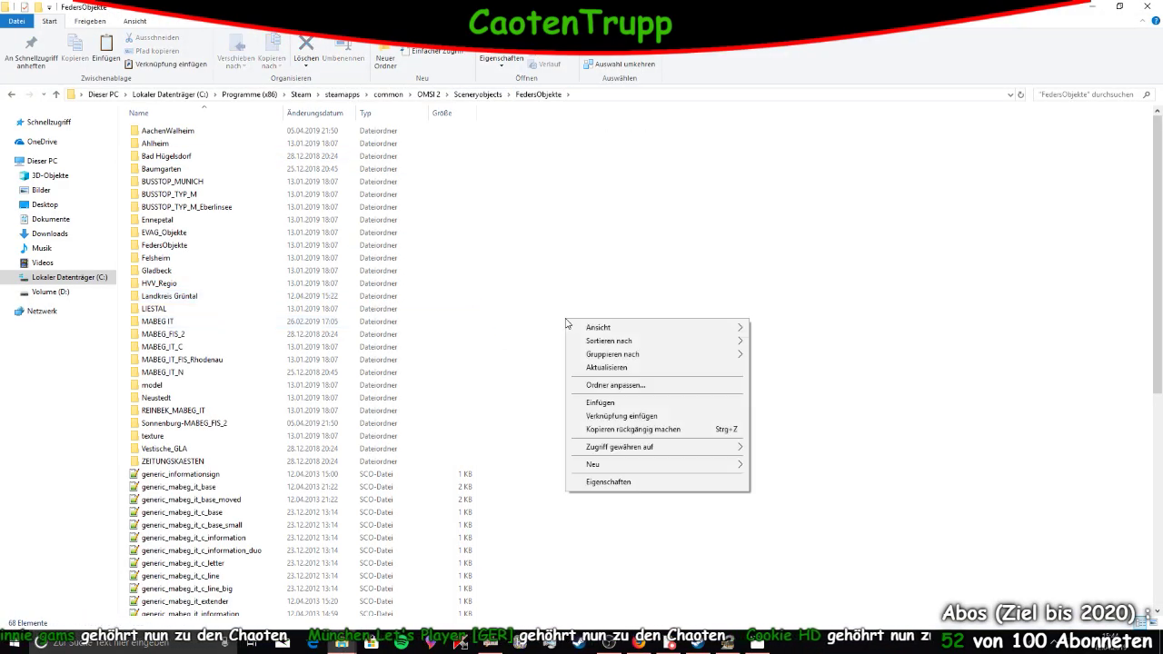
left_click(608, 404)
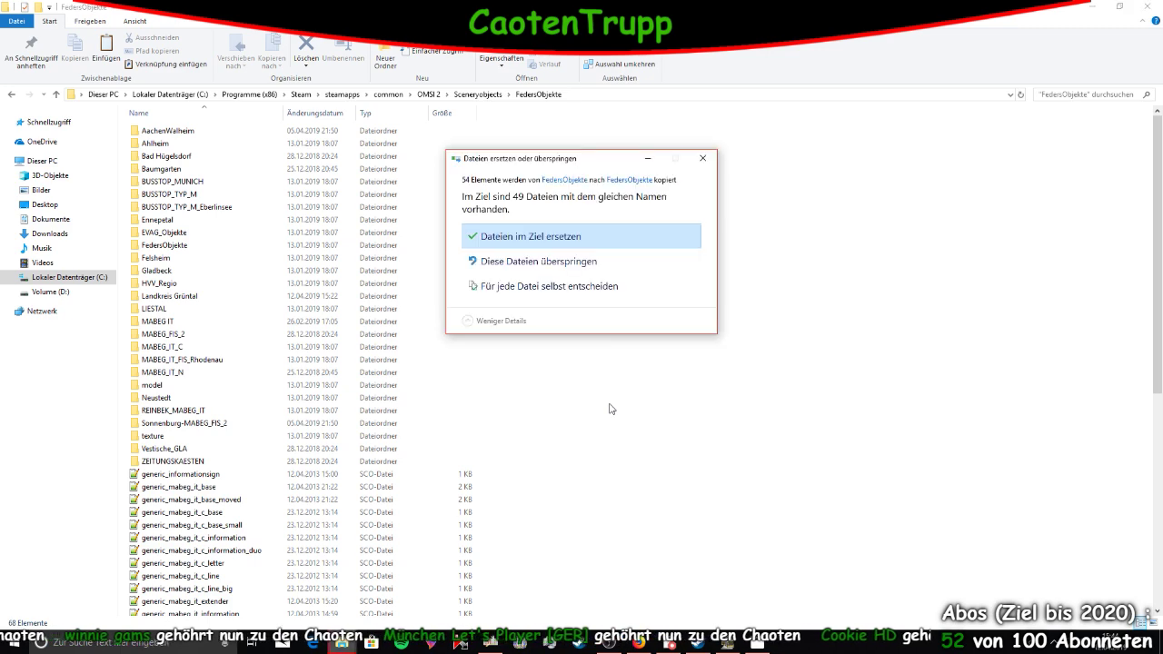
left_click(587, 240)
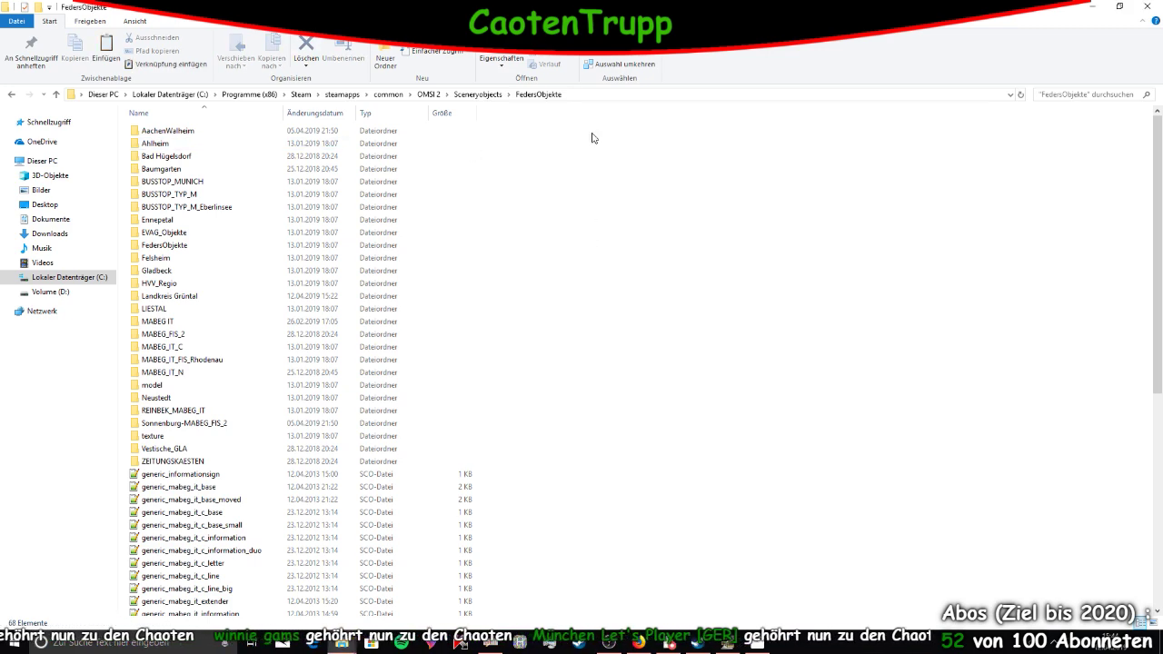
left_click(1146, 6)
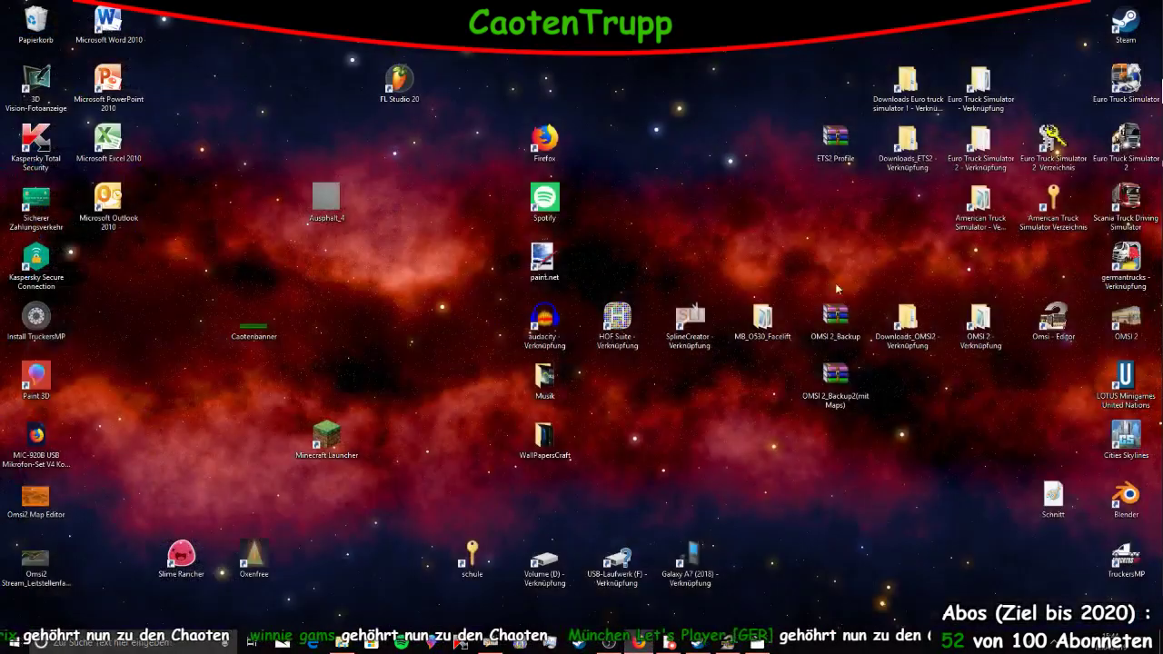
In the OMSI editor, load the object directory FedersObjekte\Landkreis Grüntal\MABEG_FIS_2 using generic_mabeg_fis_2_base_long
key("alt+Tab")
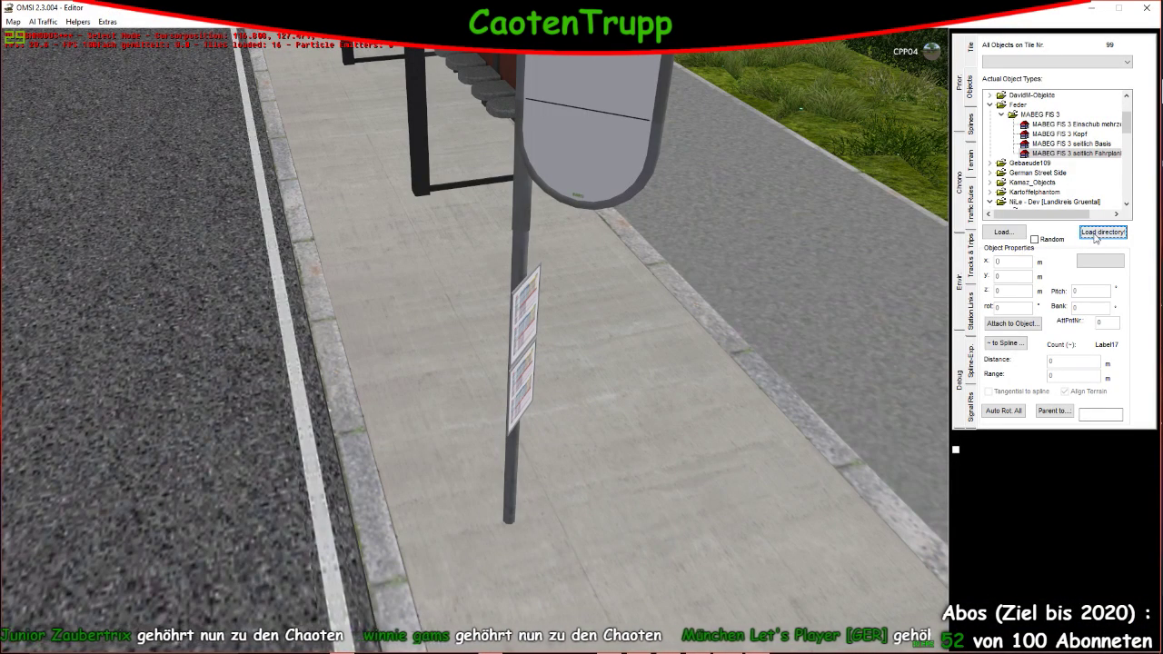
left_click(1095, 234)
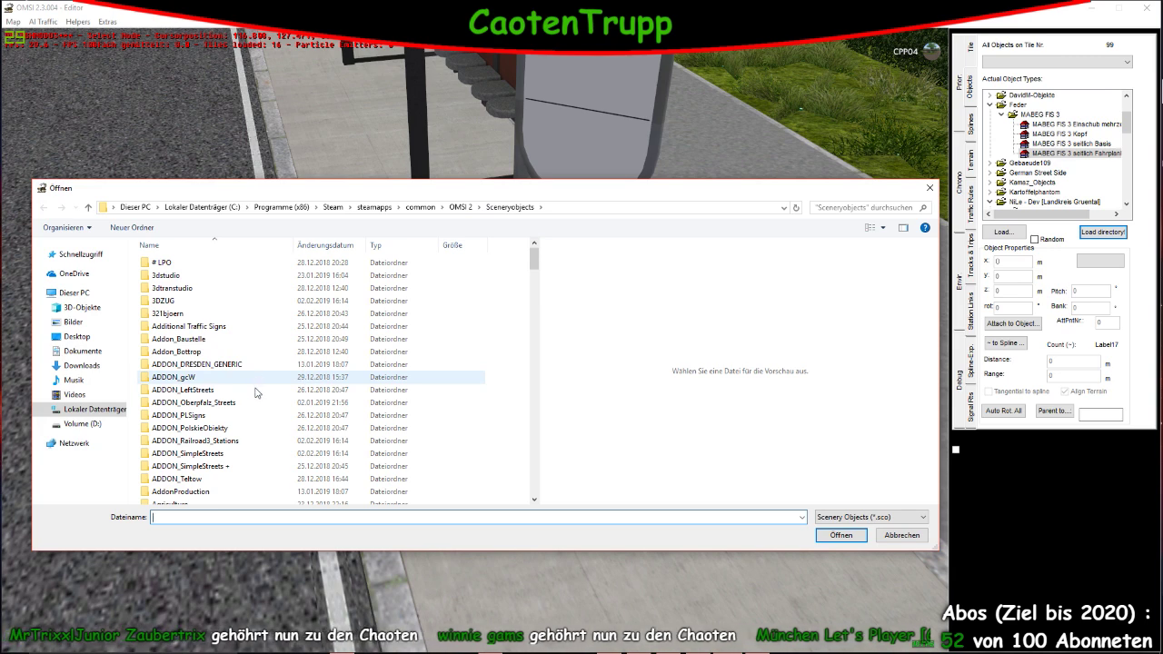
scroll(227, 427, "down", 20)
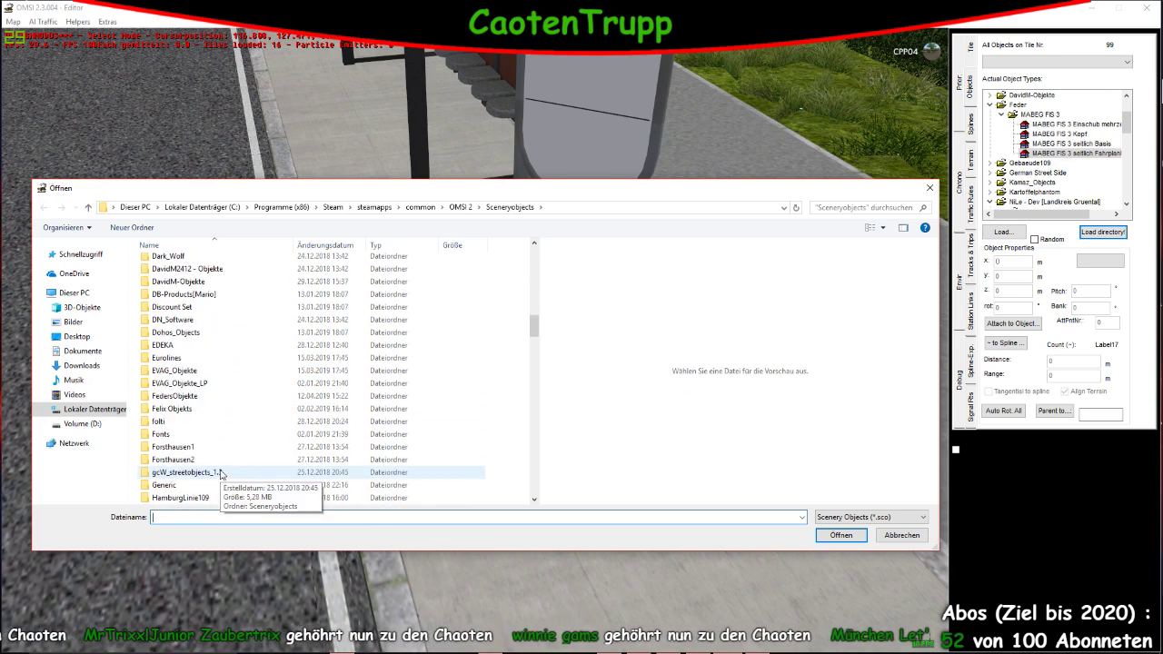
type("f")
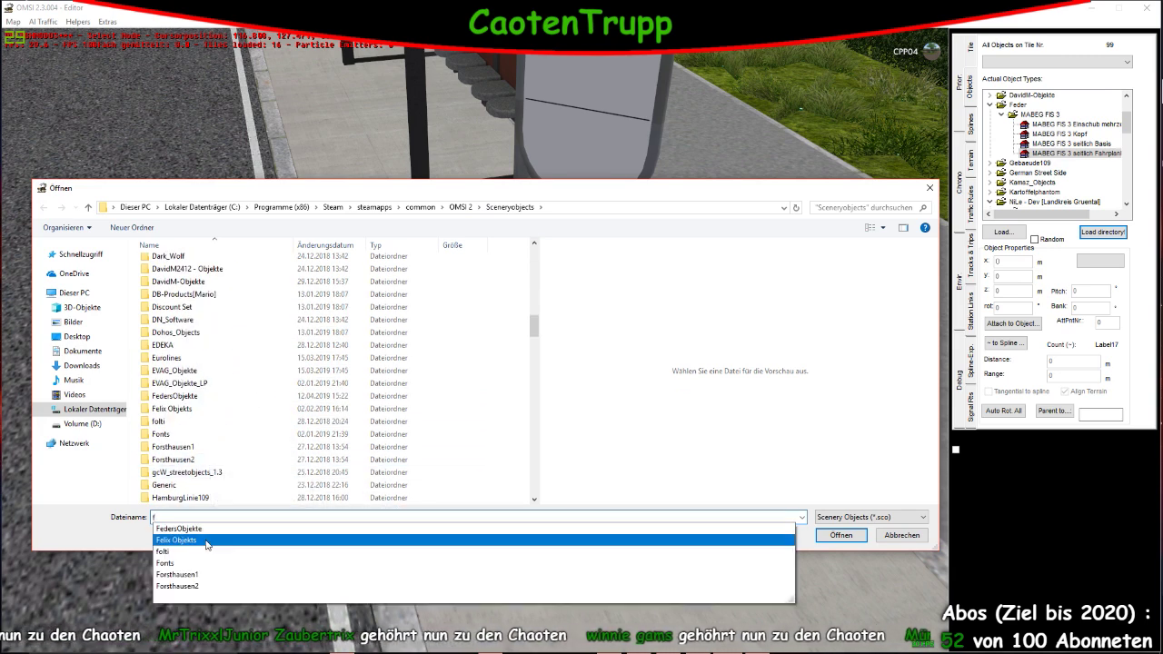
key("Return")
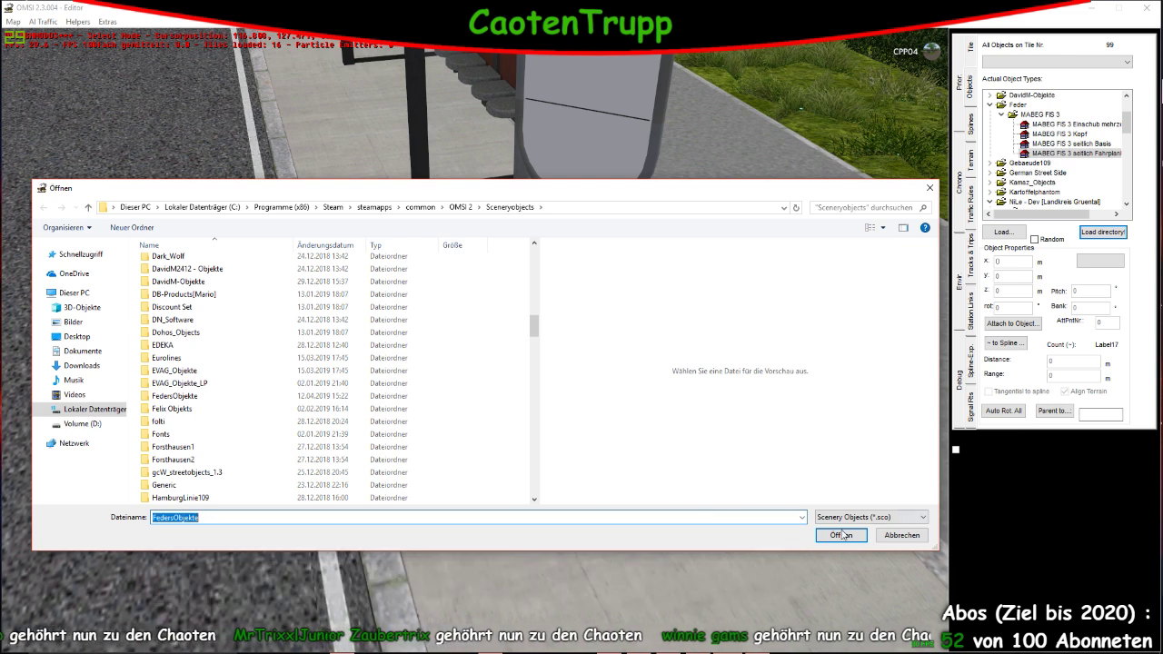
key("Return")
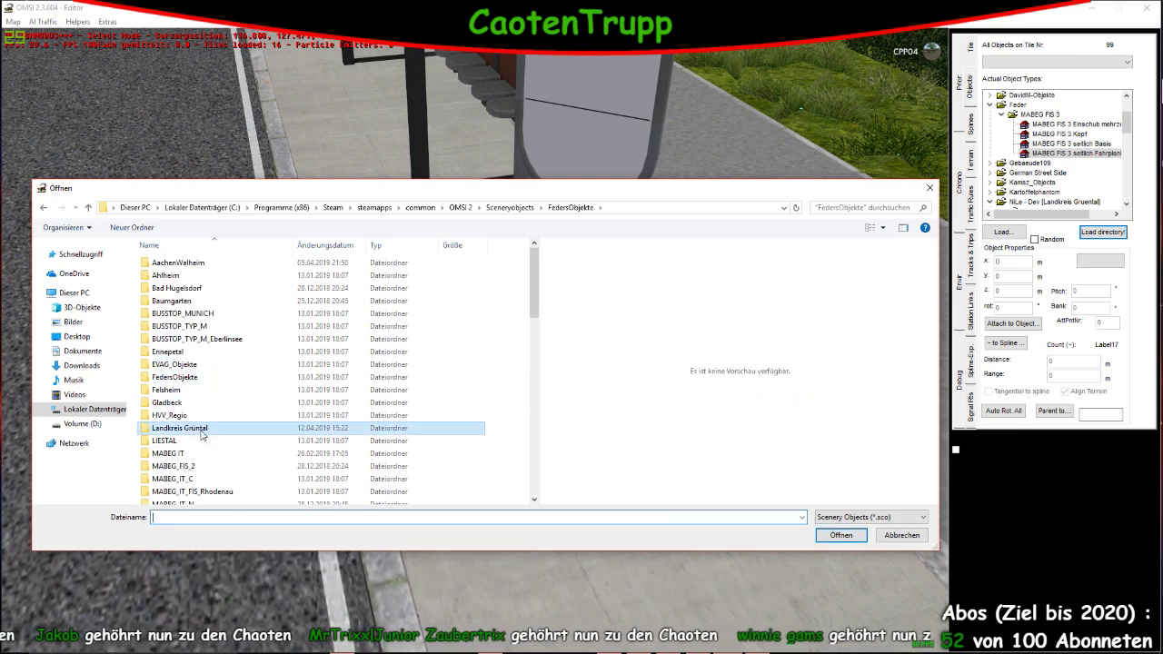
double_click(200, 428)
double_click(205, 262)
double_click(200, 314)
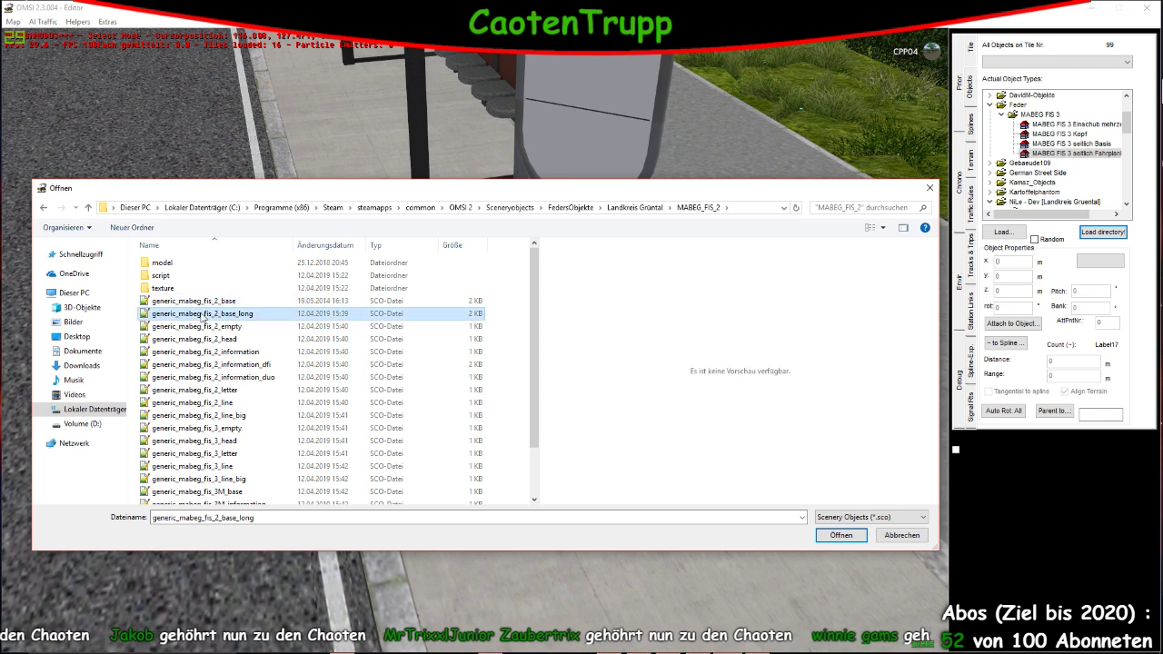
Delete the MABEG FIS 3 bus stop sign pole with its attached timetable holder from the sidewalk beside the shelter
left_click(524, 310)
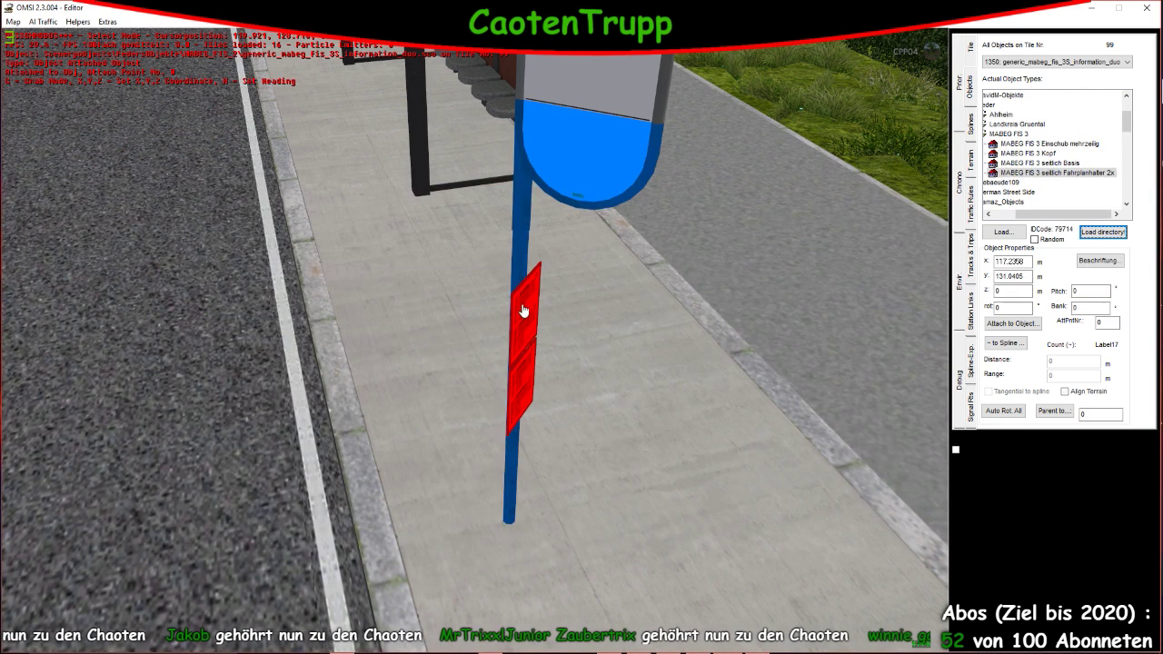
left_click(514, 258)
scroll(554, 216, "down", 3)
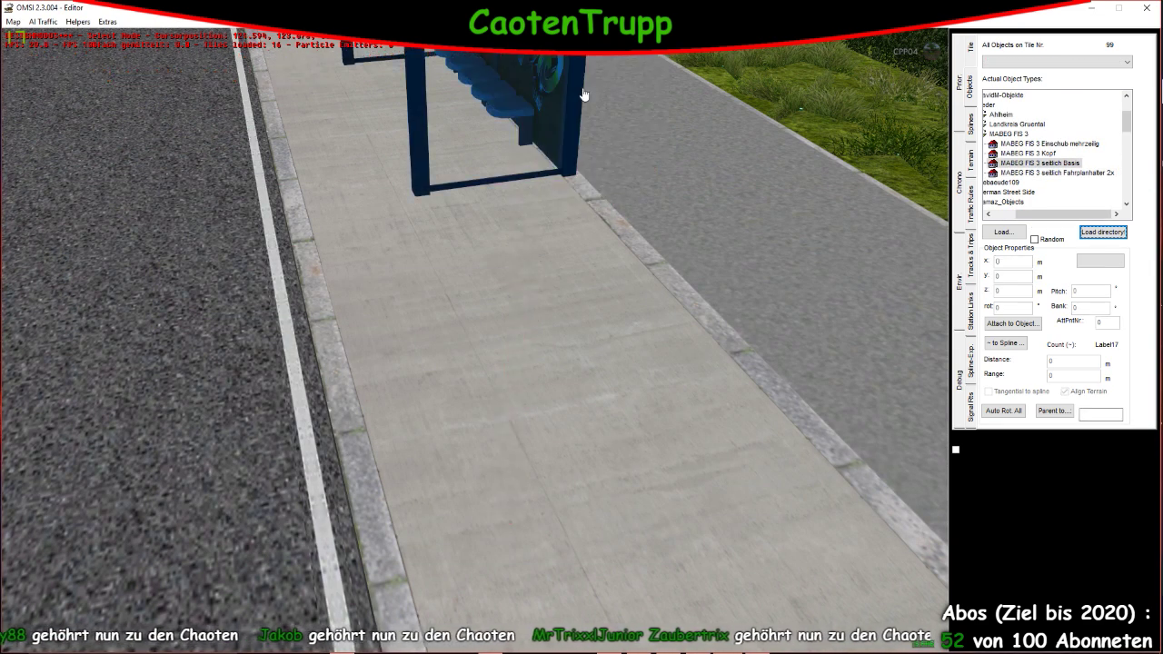
left_click(576, 99)
scroll(532, 334, "down", 3)
left_click(871, 254)
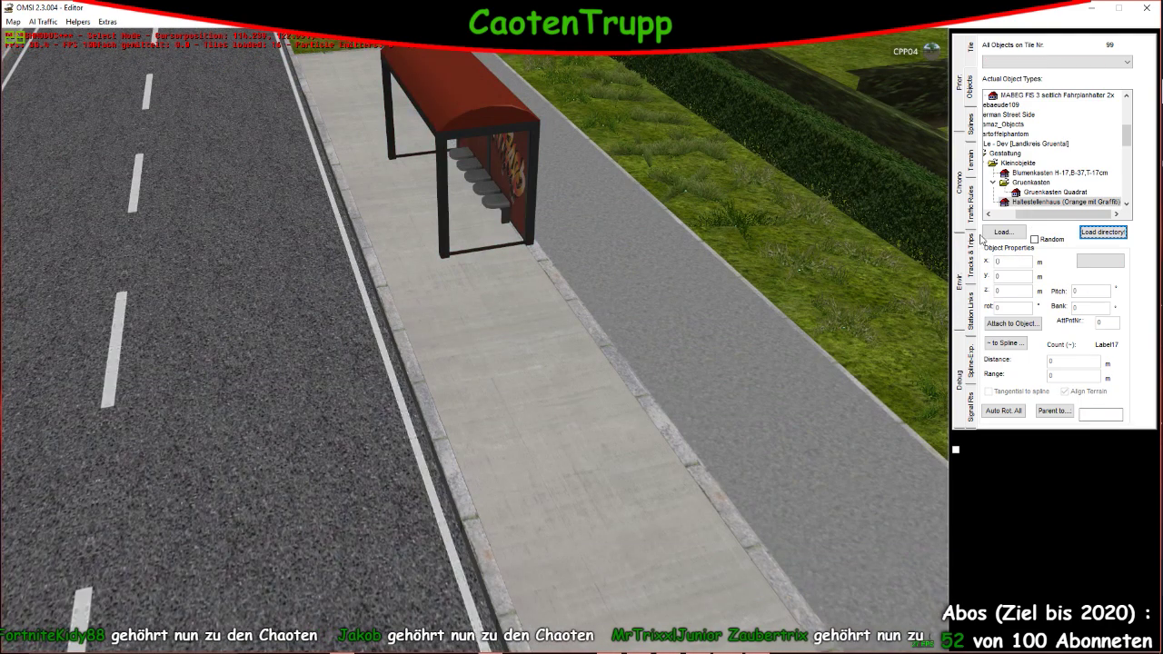
Place a MABEG FIS 2 Fahrplanhalter from Landkreis Gruental on the sidewalk in front of the bus shelter and inspect it up close
left_click(1001, 174)
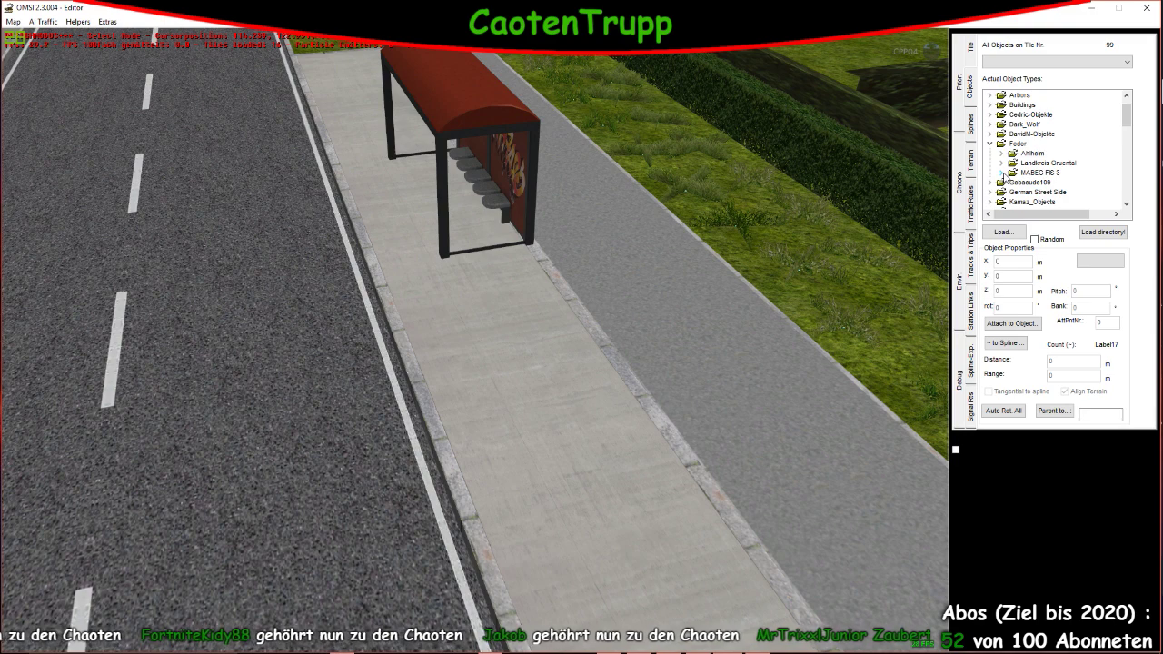
left_click(1002, 163)
left_click(1013, 173)
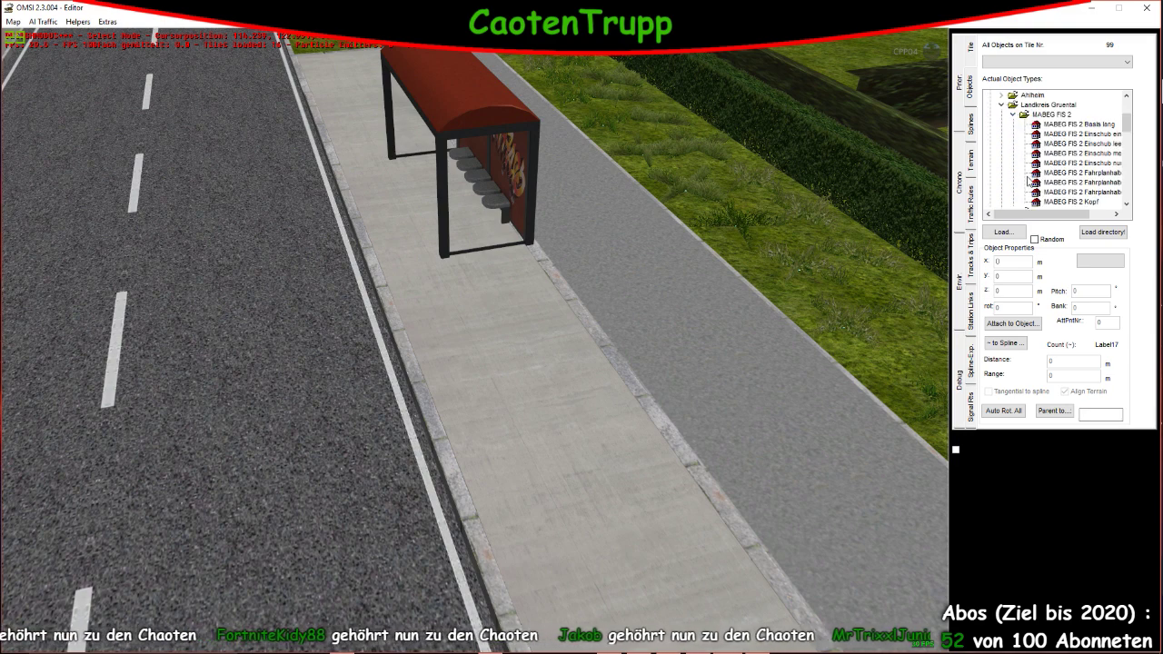
left_click_drag(524, 491, 1061, 173)
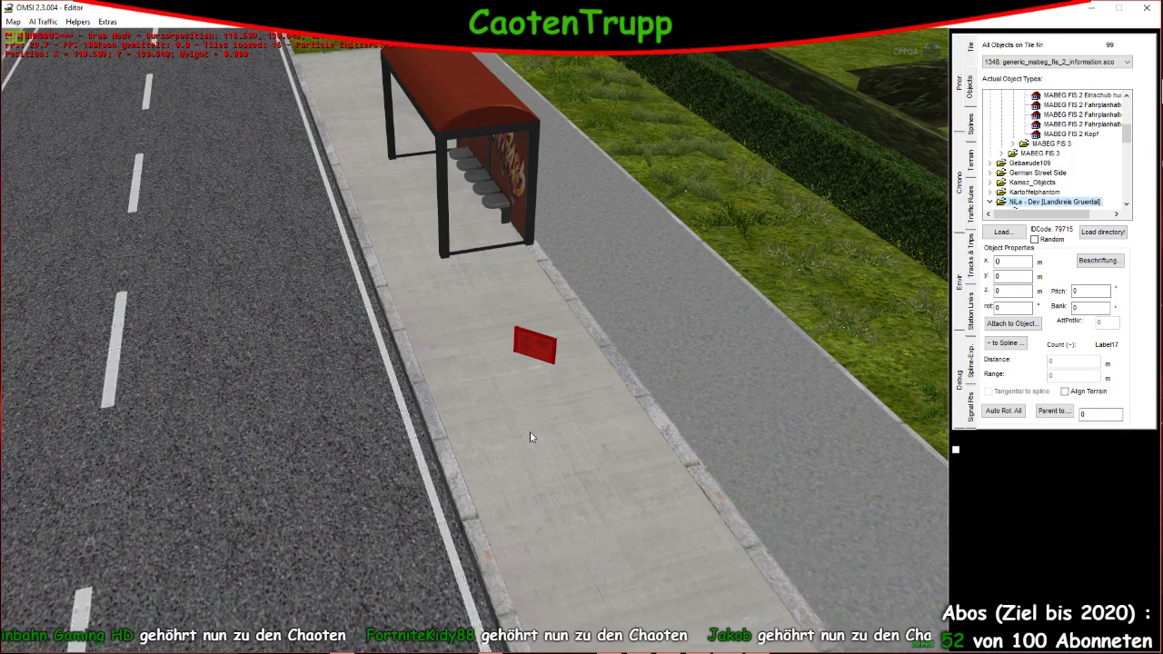
left_click(627, 410)
scroll(654, 463, "up", 3)
scroll(664, 454, "up", 2)
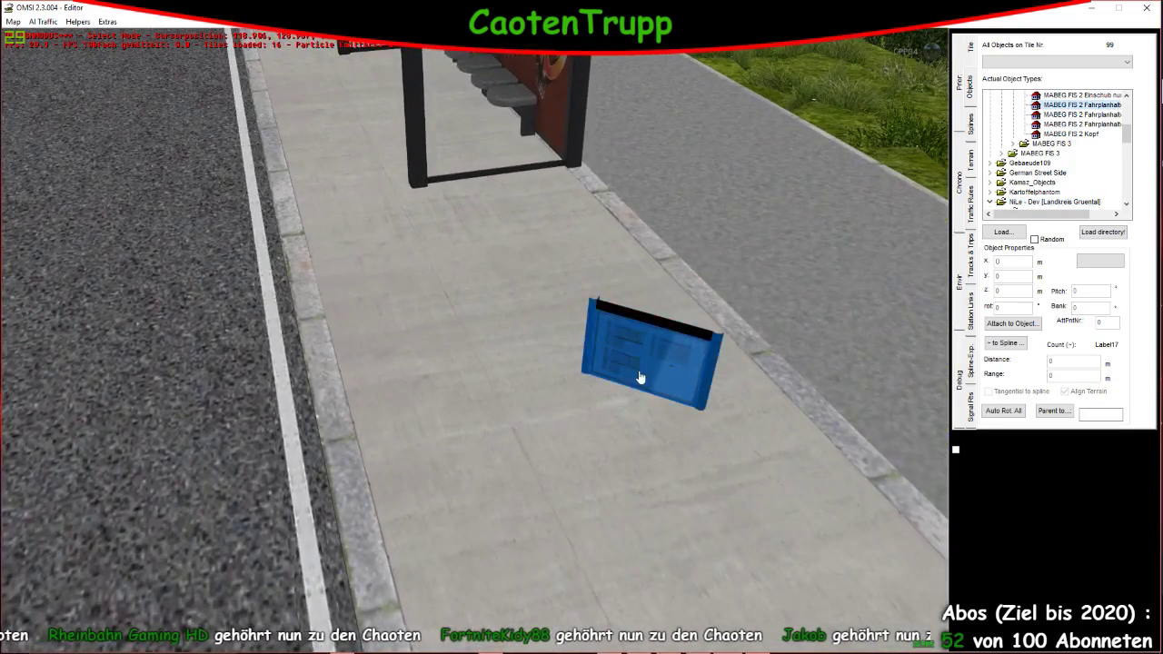
right_click_drag(641, 376, 656, 475)
scroll(654, 471, "up", 2)
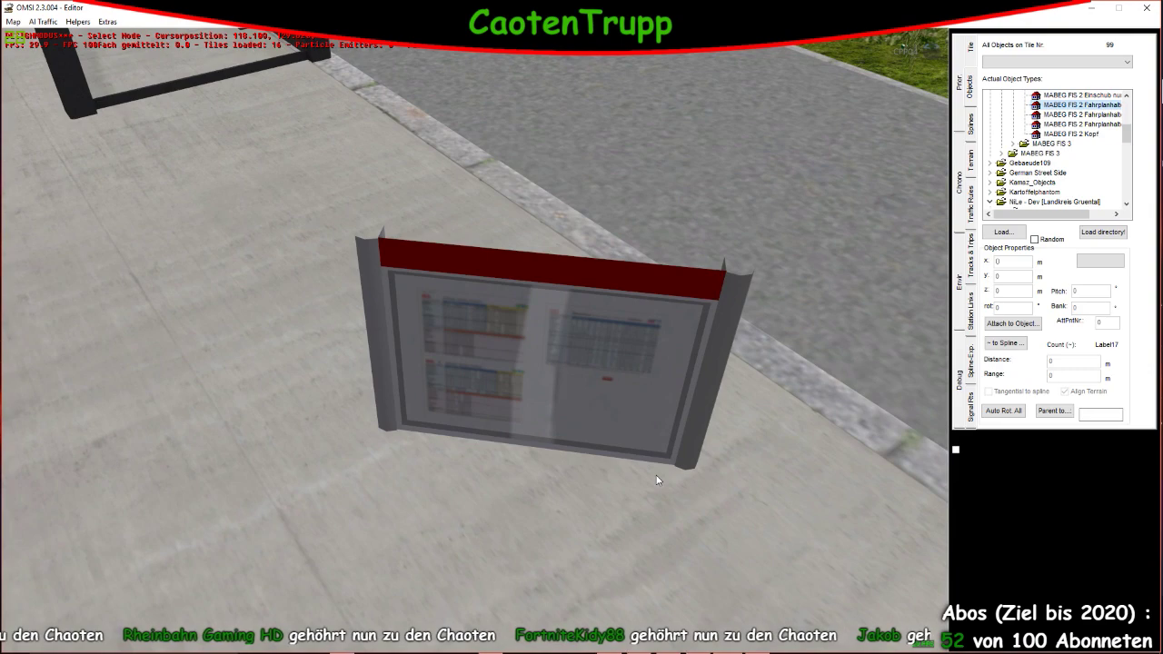
Remove the timetable holder from the sidewalk beside the shelter and place a MABEG FIS 2 Kopf there instead
left_click(636, 415)
scroll(636, 415, "down", 3)
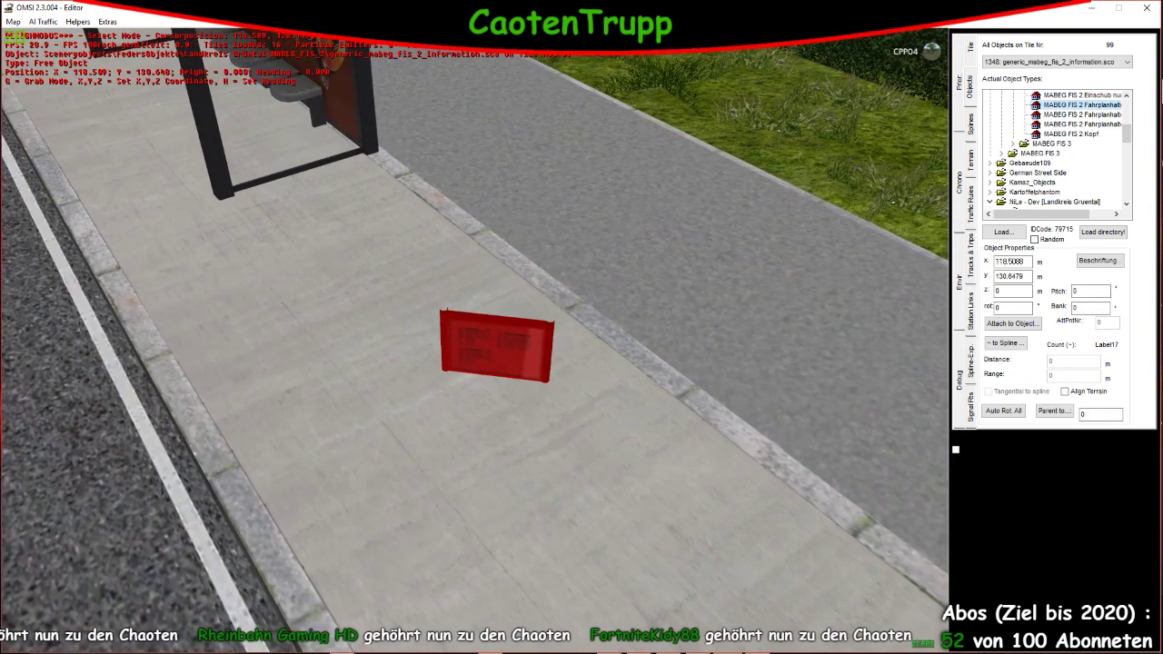
left_click(1072, 133)
mouse_move(599, 427)
right_mouse_down()
mouse_move(612, 424)
mouse_move(600, 428)
right_mouse_up()
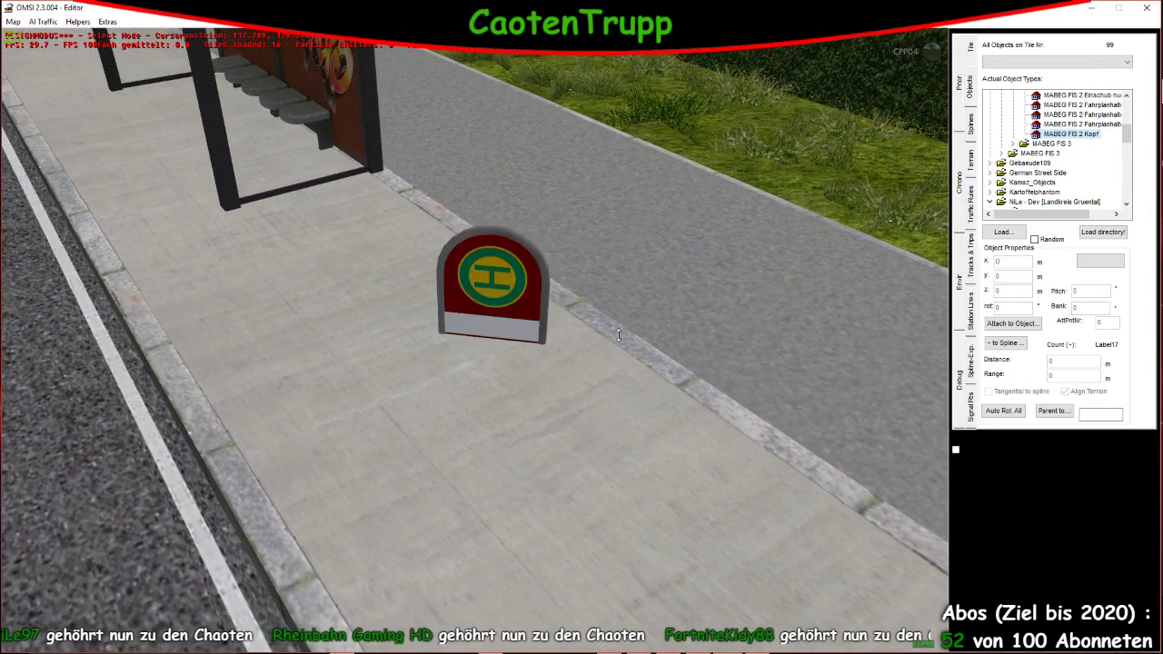
Examine the placed MABEG FIS 2 Kopf sign up close and from farther away beside the bus shelter
scroll(591, 434, "up", 3)
scroll(592, 429, "down", 5)
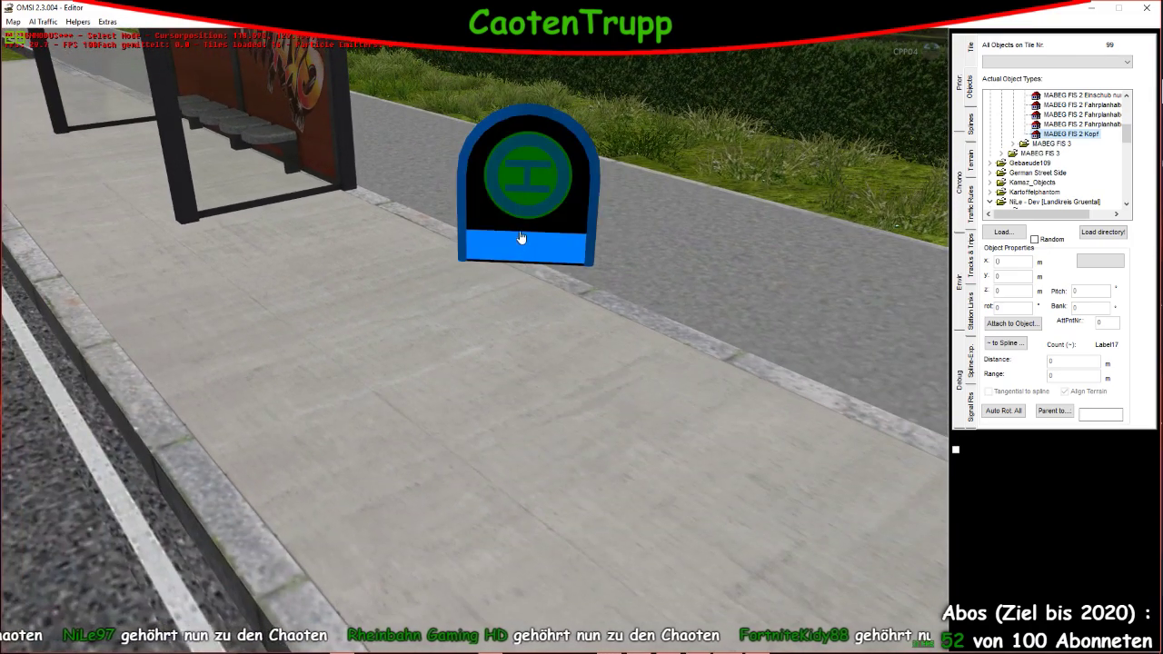
scroll(615, 372, "up", 3)
right_click_drag(519, 239, 654, 472)
scroll(805, 493, "down", 3)
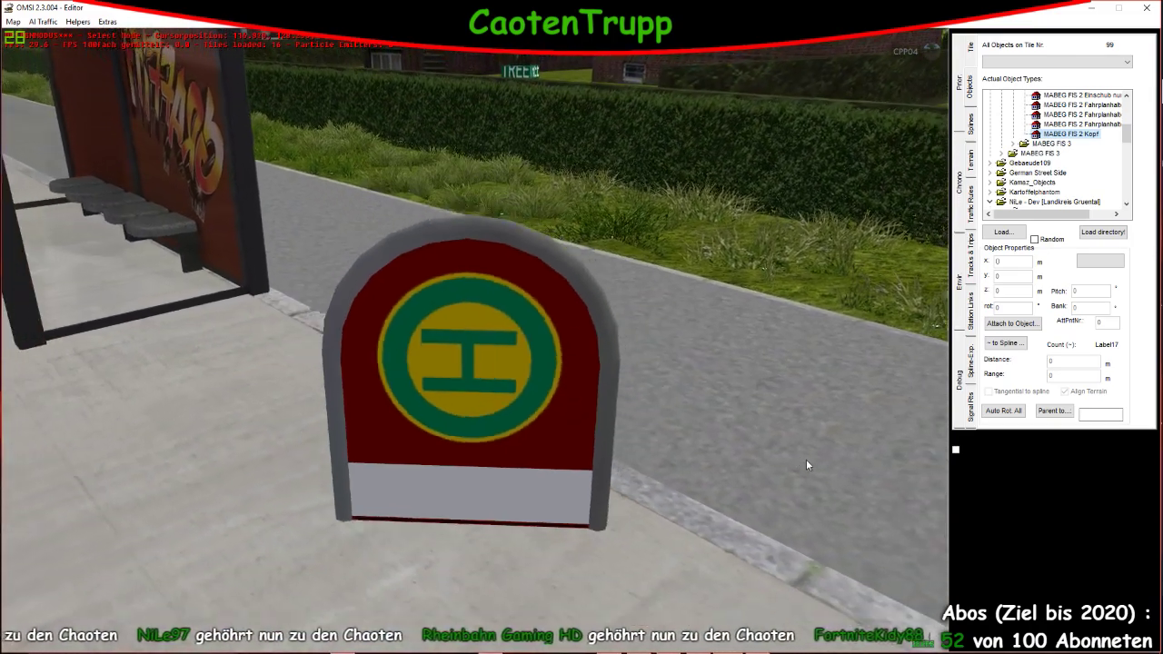
right_click_drag(805, 459, 795, 471)
scroll(795, 471, "down", 5)
right_click_drag(688, 397, 651, 471)
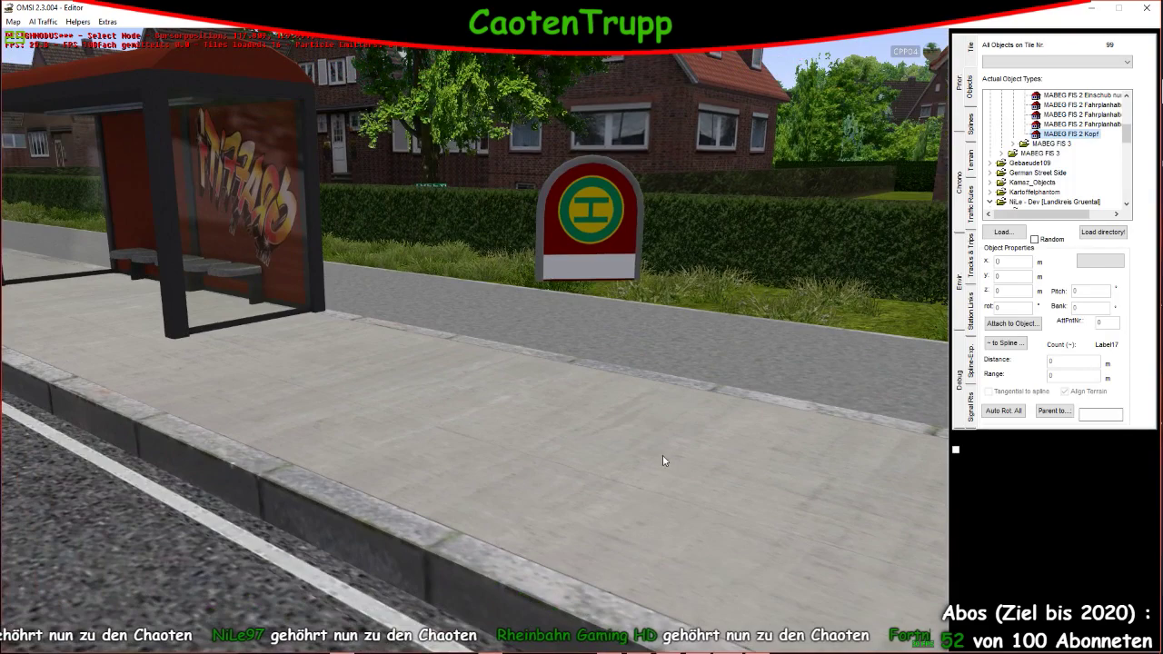
scroll(608, 532, "up", 3)
right_click_drag(607, 533, 616, 538)
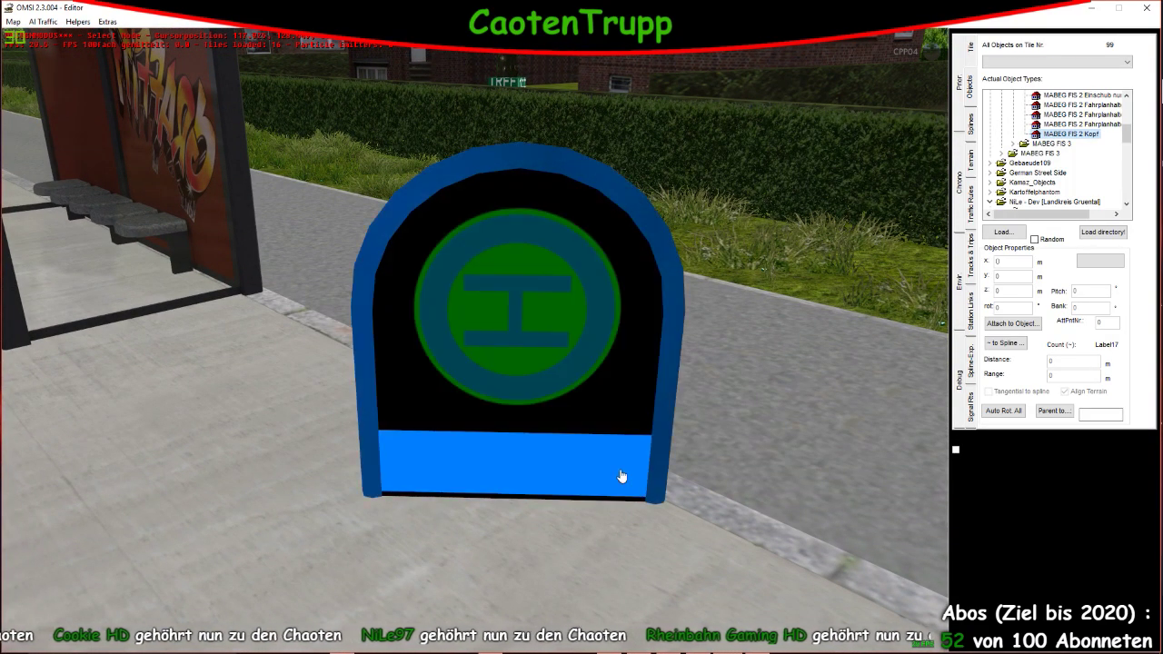
Label the MABEG FIS 2 Kopf sign "Hauptstraße" by setting its Beschriftung 0 value
left_click(624, 475)
left_click(1098, 262)
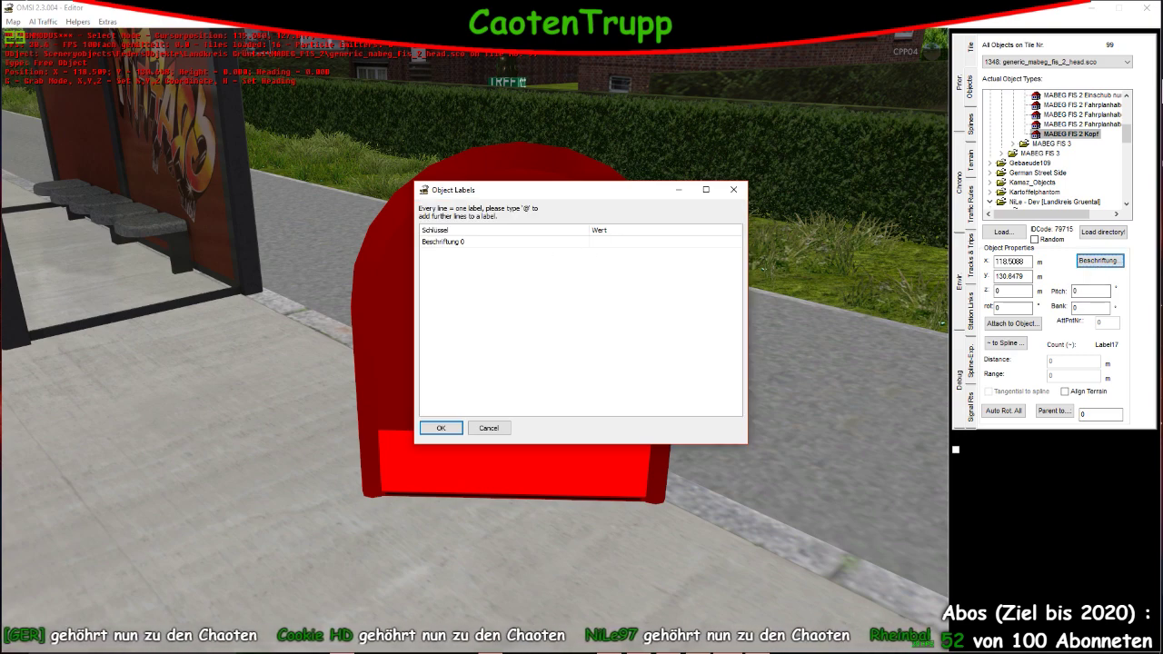
type("Haupts")
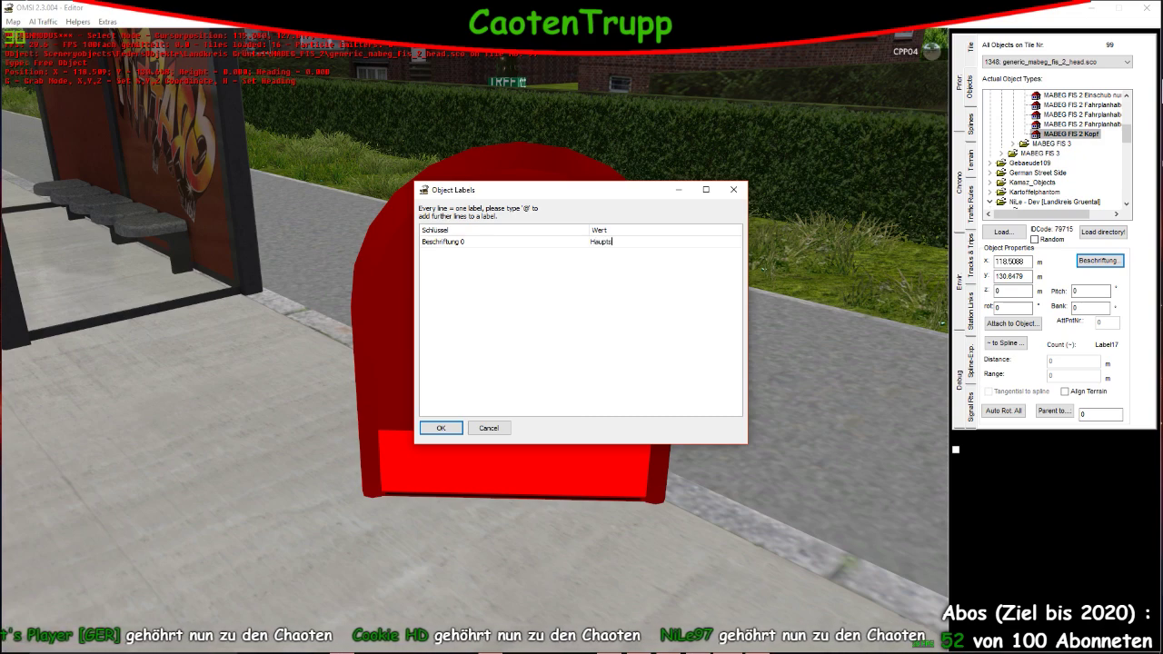
type("tra")
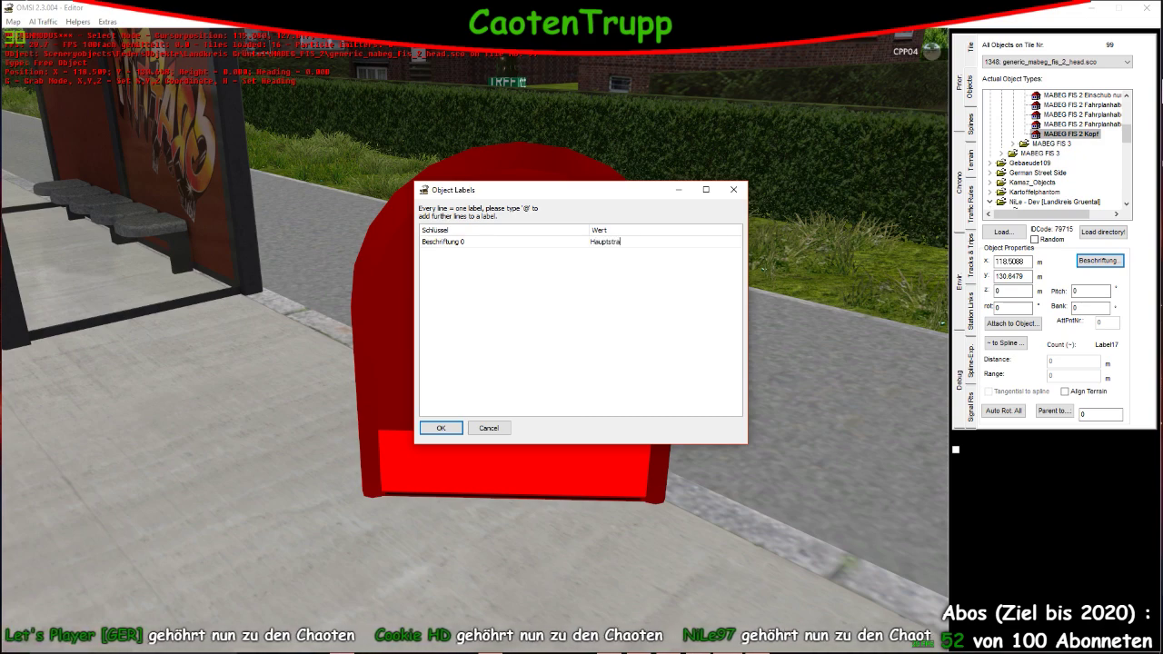
type("ße")
left_click(442, 429)
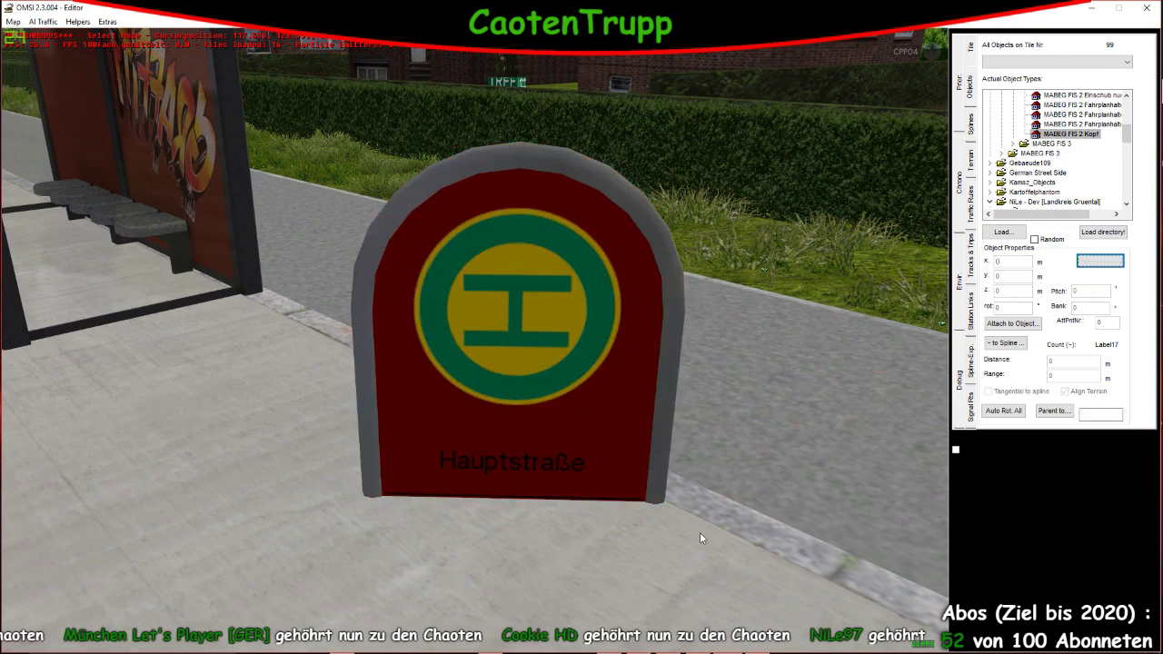
Check the legibility of the Hauptstraße lettering on the stop sign head from near and far
scroll(700, 536, "up", 8)
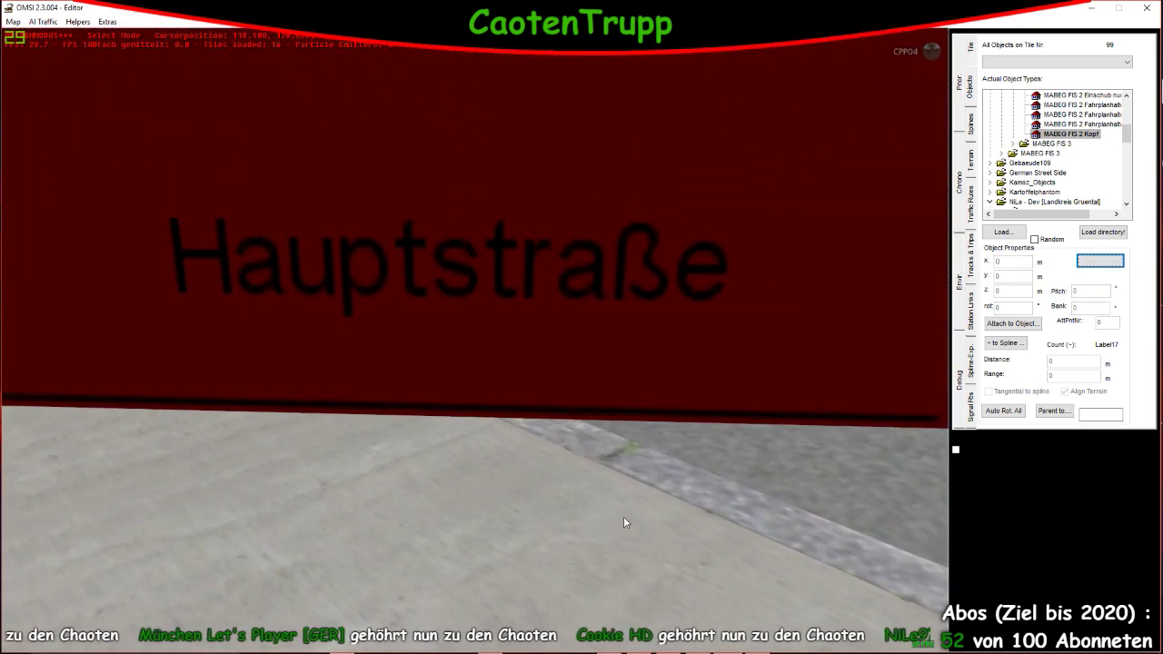
scroll(624, 516, "down", 10)
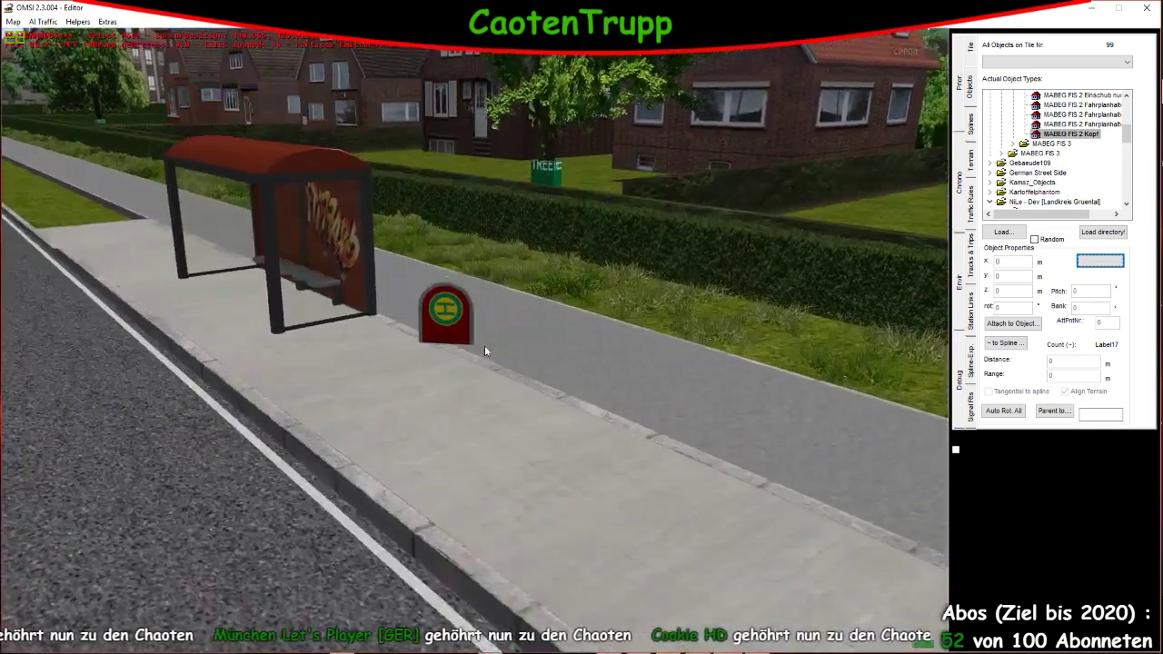
scroll(484, 345, "up", 8)
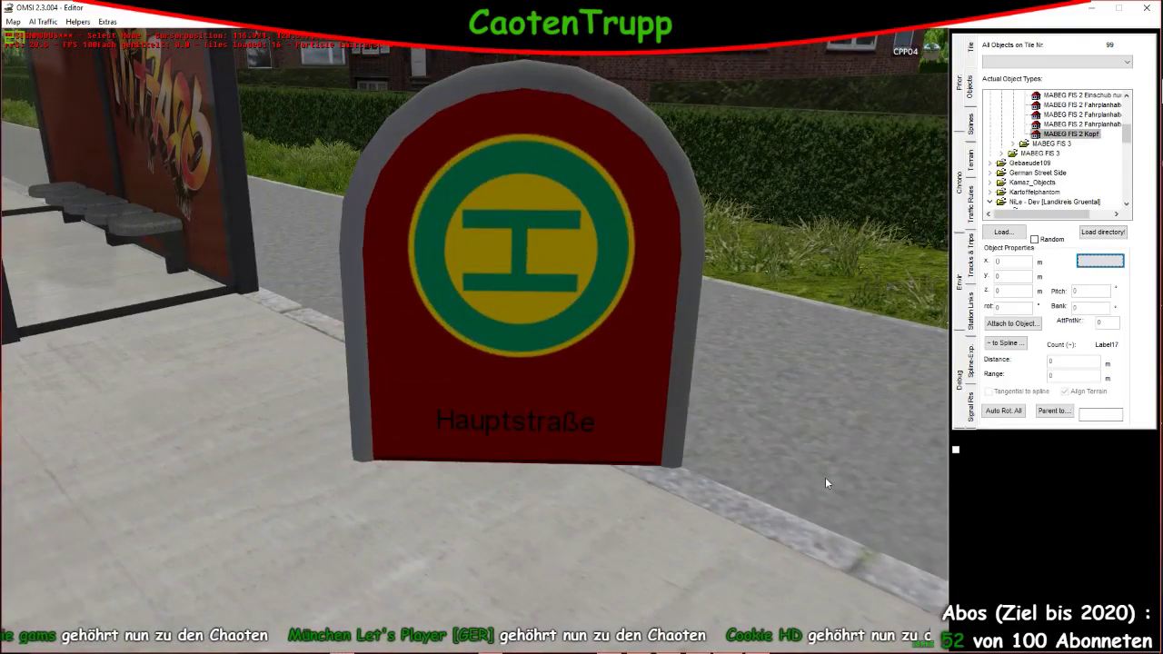
scroll(761, 498, "down", 10)
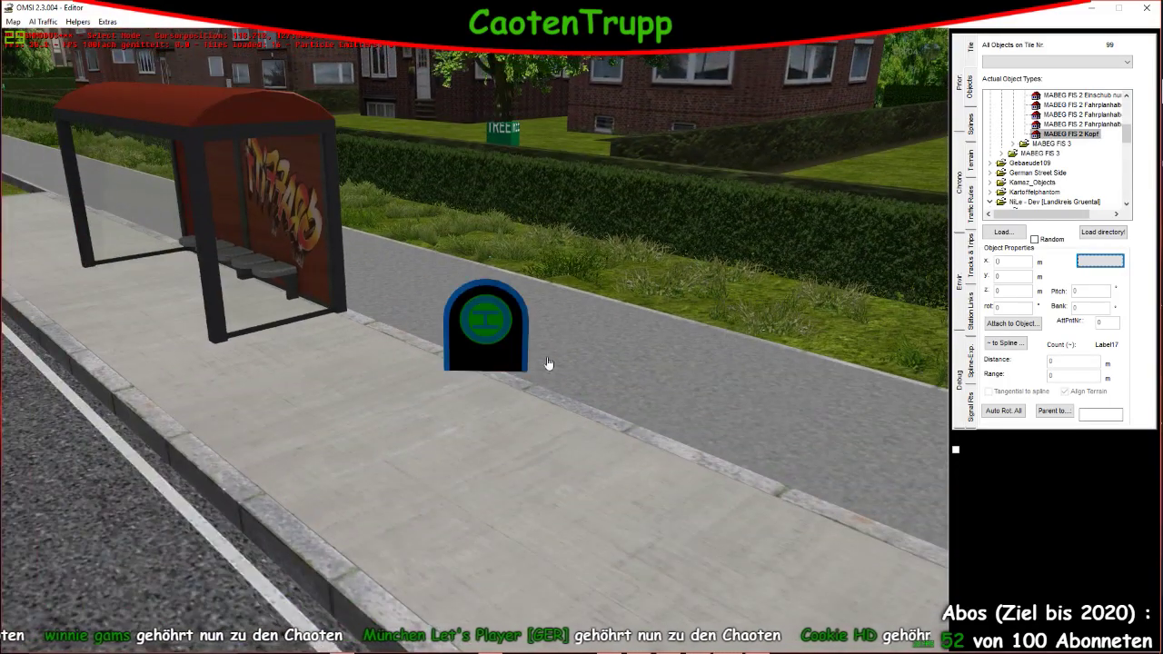
scroll(612, 401, "up", 3)
scroll(612, 397, "up", 8)
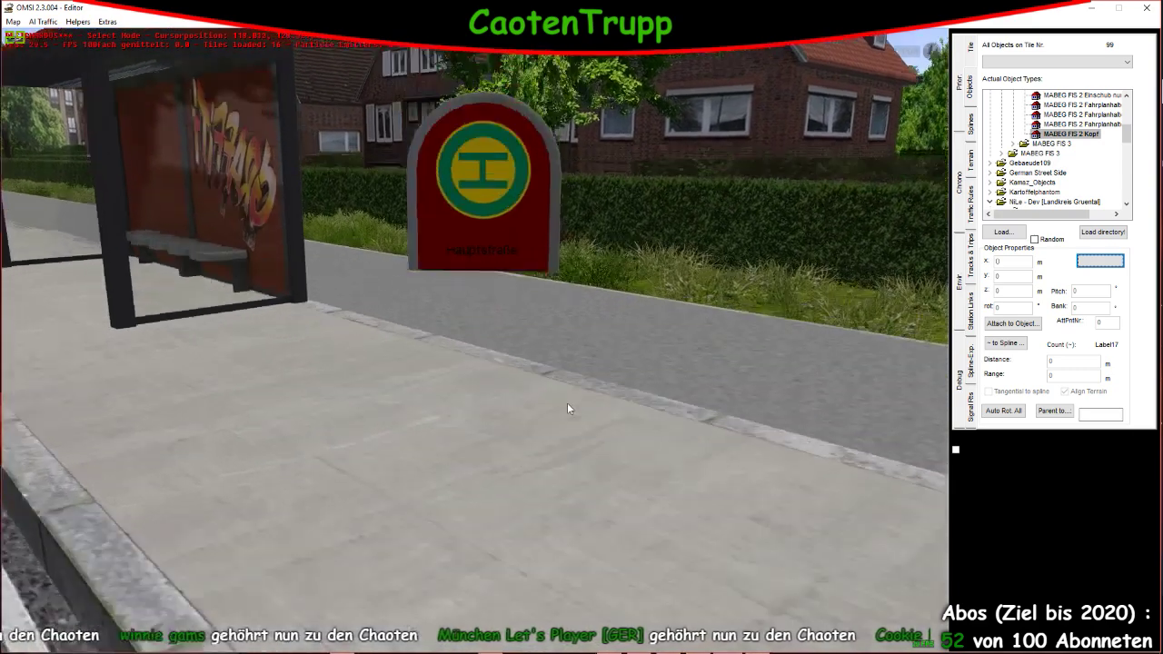
scroll(574, 416, "up", 3)
Delete the MABEG FIS 2 Kopf sign from the sidewalk beside the shelter
left_click(540, 263)
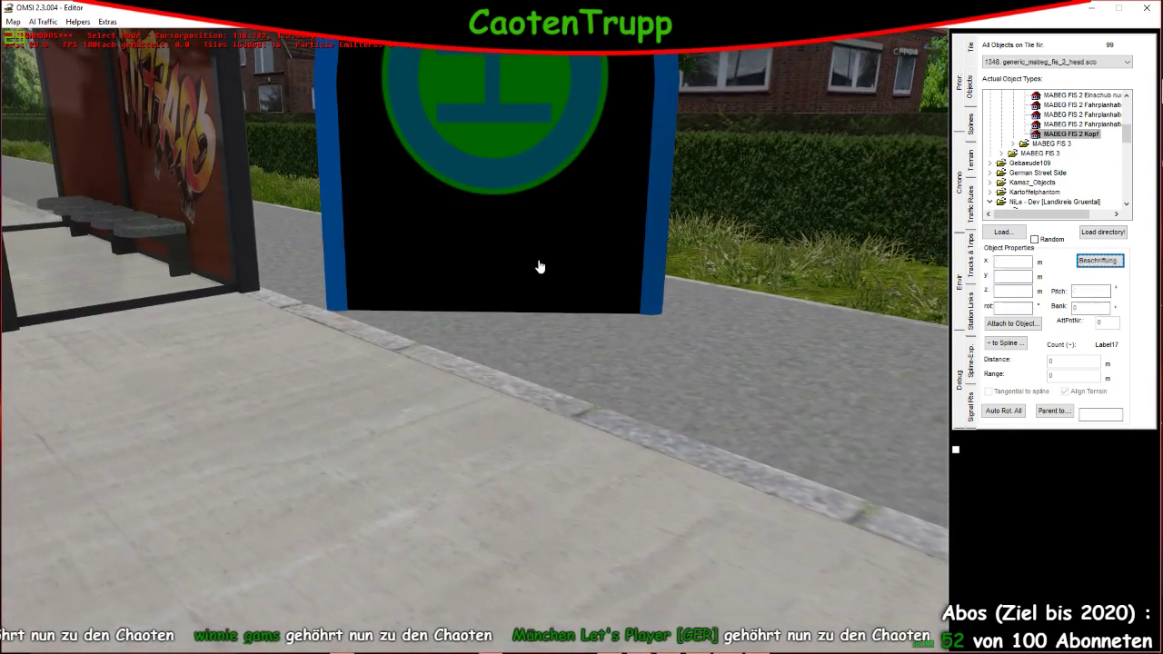
scroll(571, 329, "down", 8)
key("Delete")
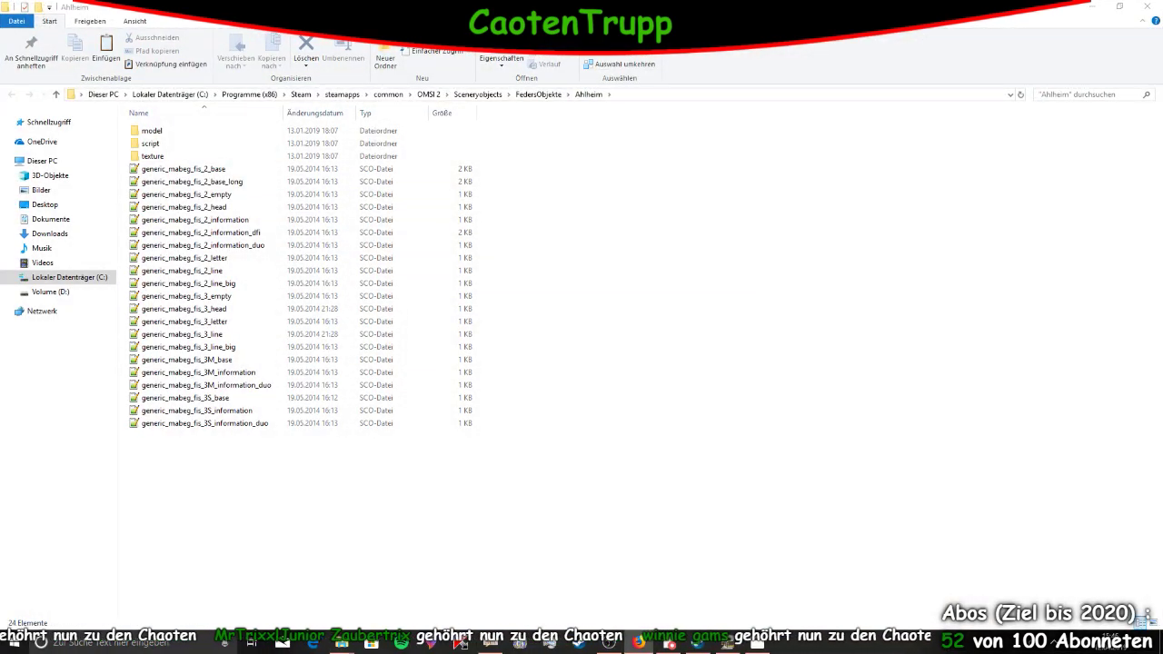
In File Explorer, go to FedersObjekte\Landkreis Grüntal\MABEG_FIS_2\texture and open the TextGenericMabegFIS2Logo image
left_click(527, 95)
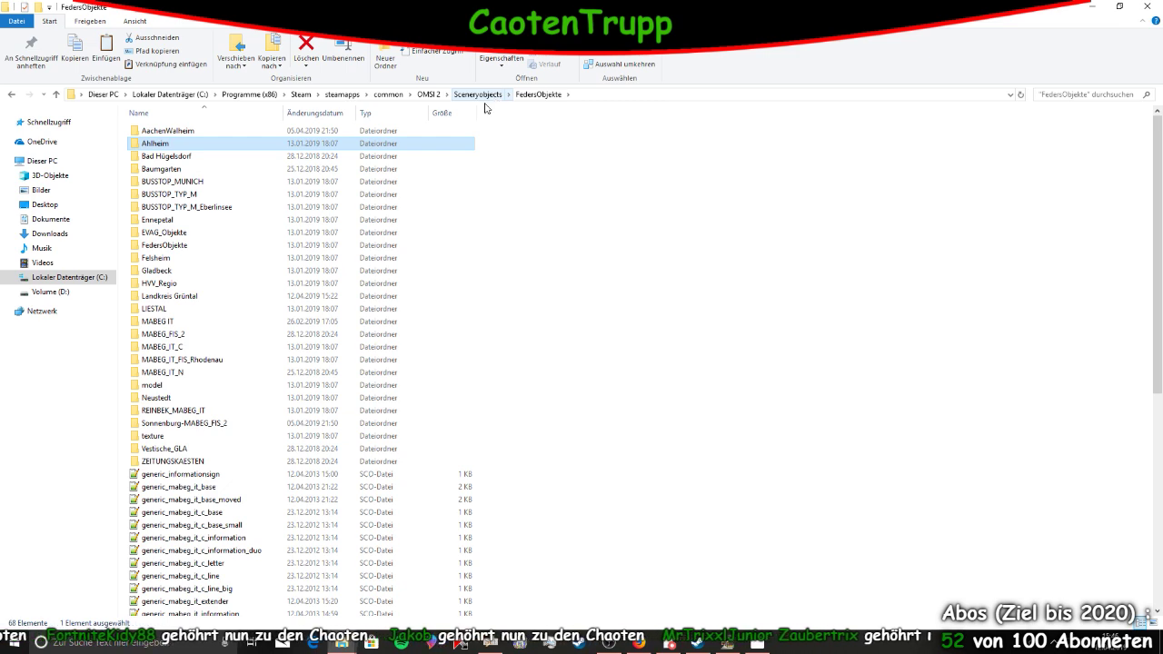
double_click(201, 296)
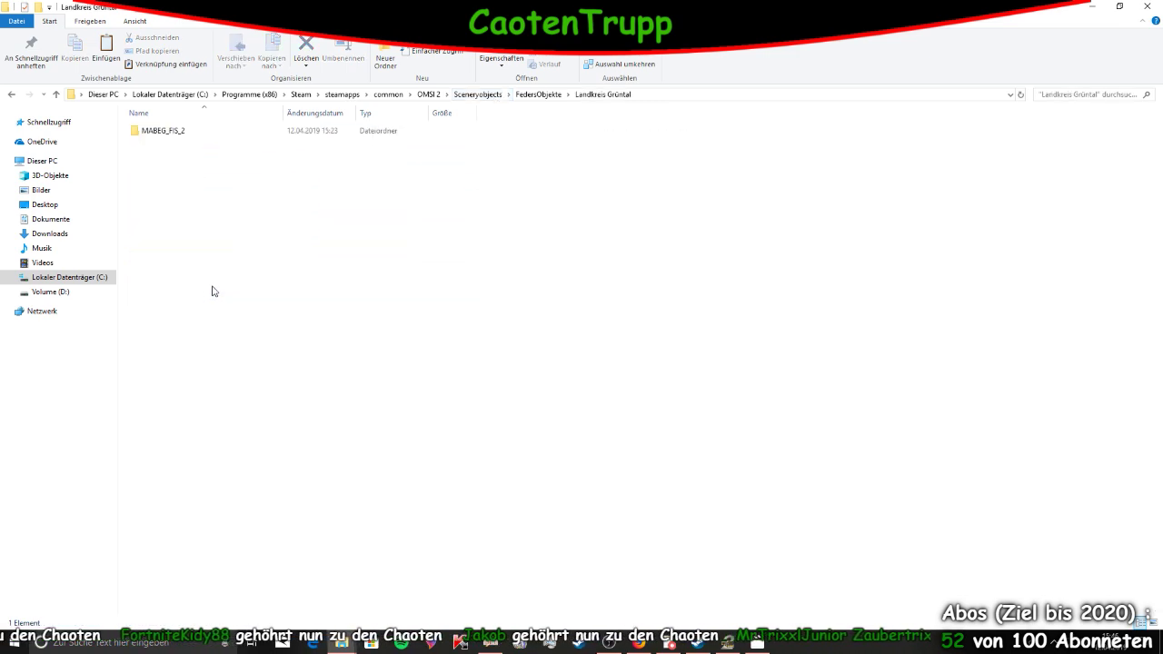
double_click(182, 131)
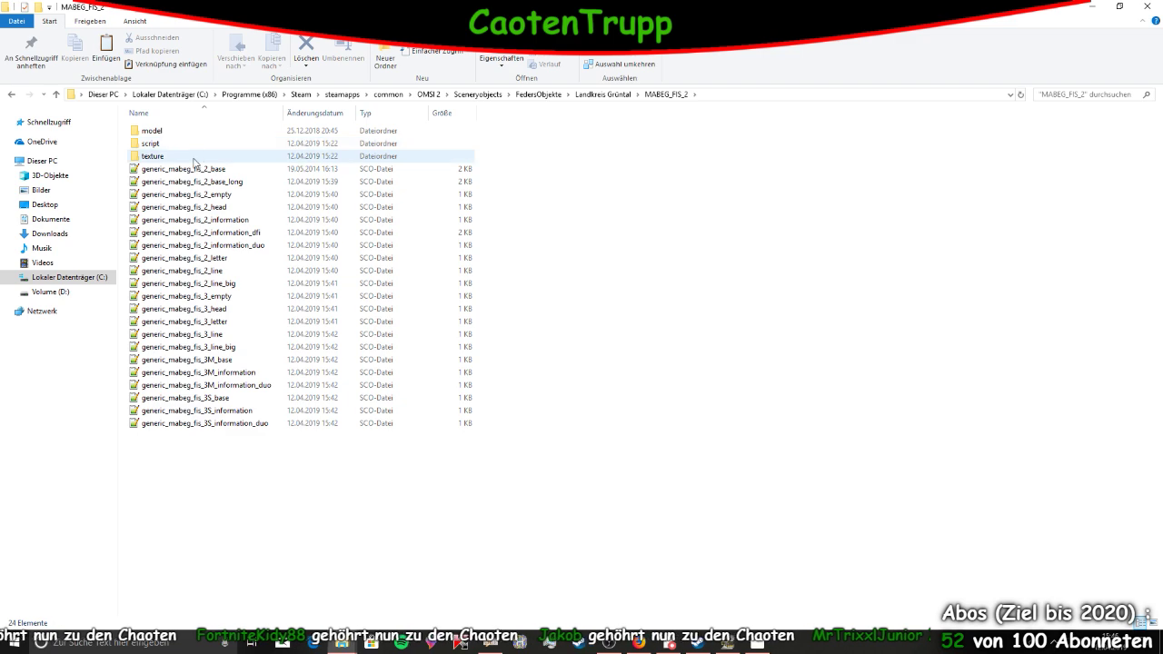
double_click(193, 160)
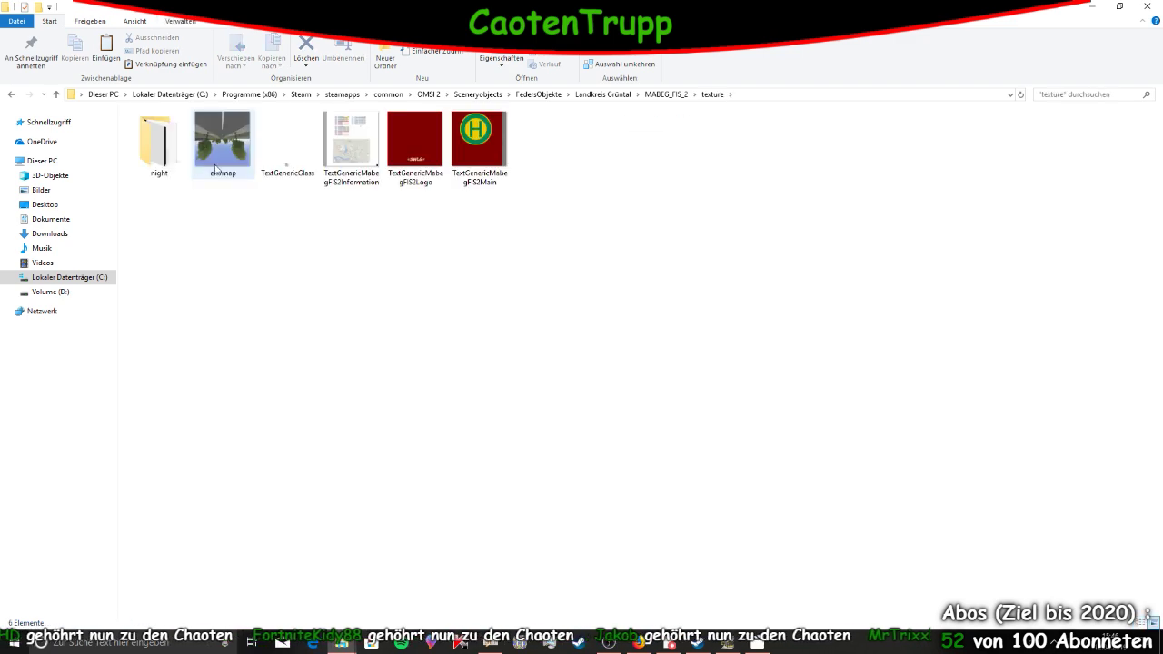
left_click(410, 151)
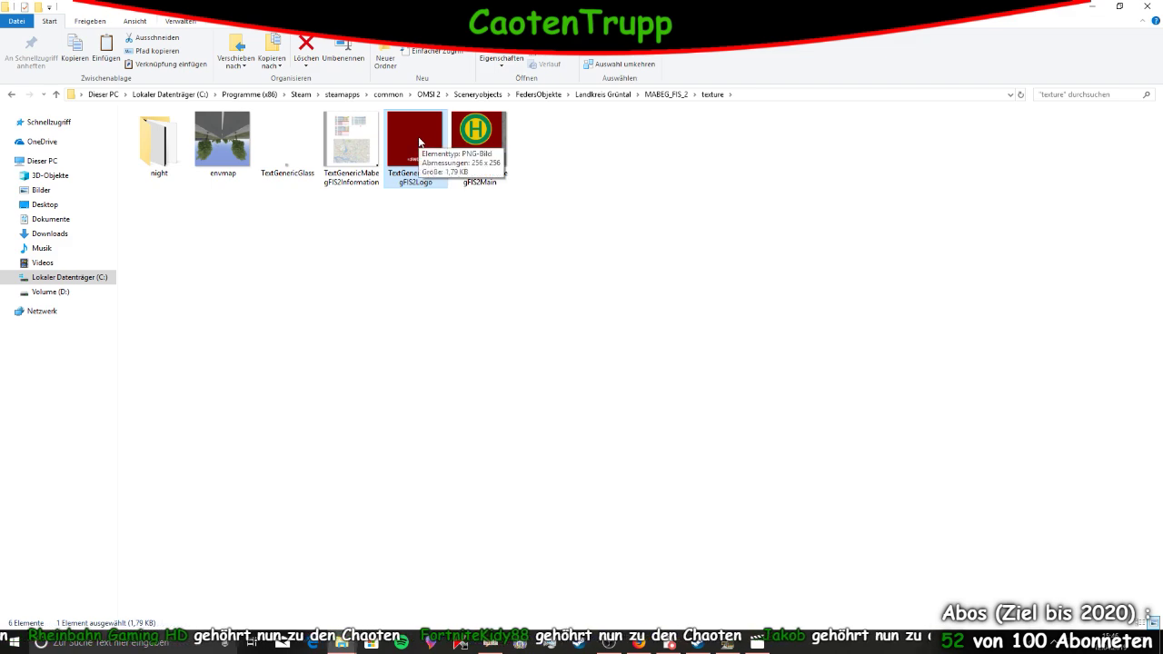
double_click(400, 159)
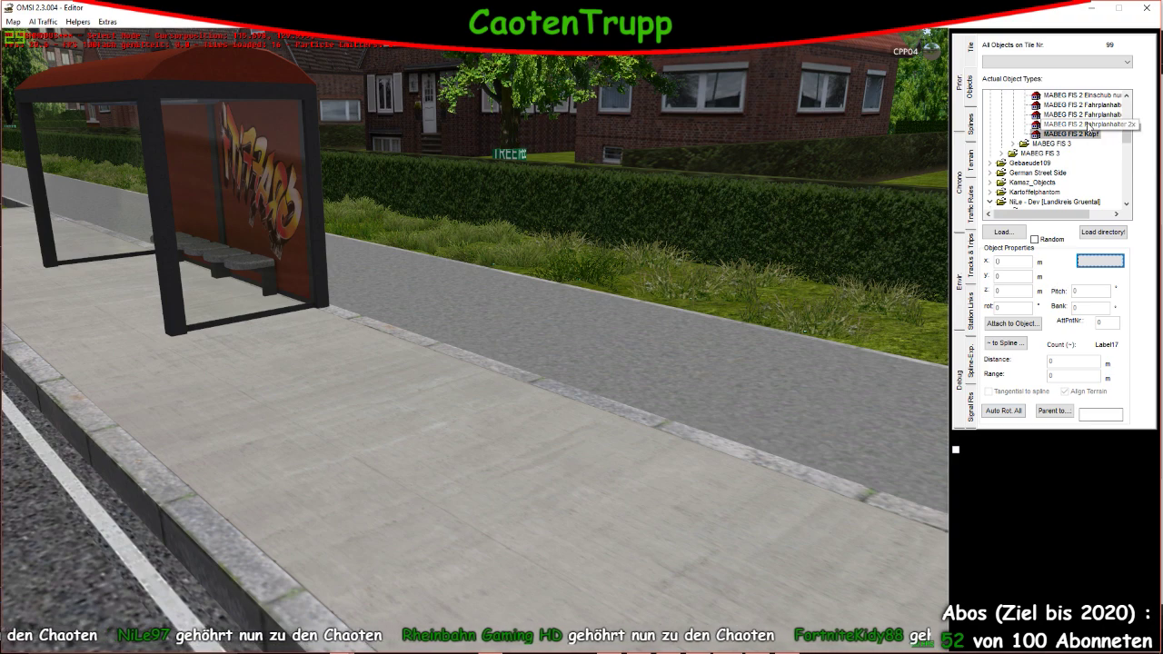
In the OMSI editor, place a MABEG FIS 2 Basis lang on the sidewalk and inspect the logo on its panel
scroll(1110, 141, "up", 3)
left_click(1114, 138)
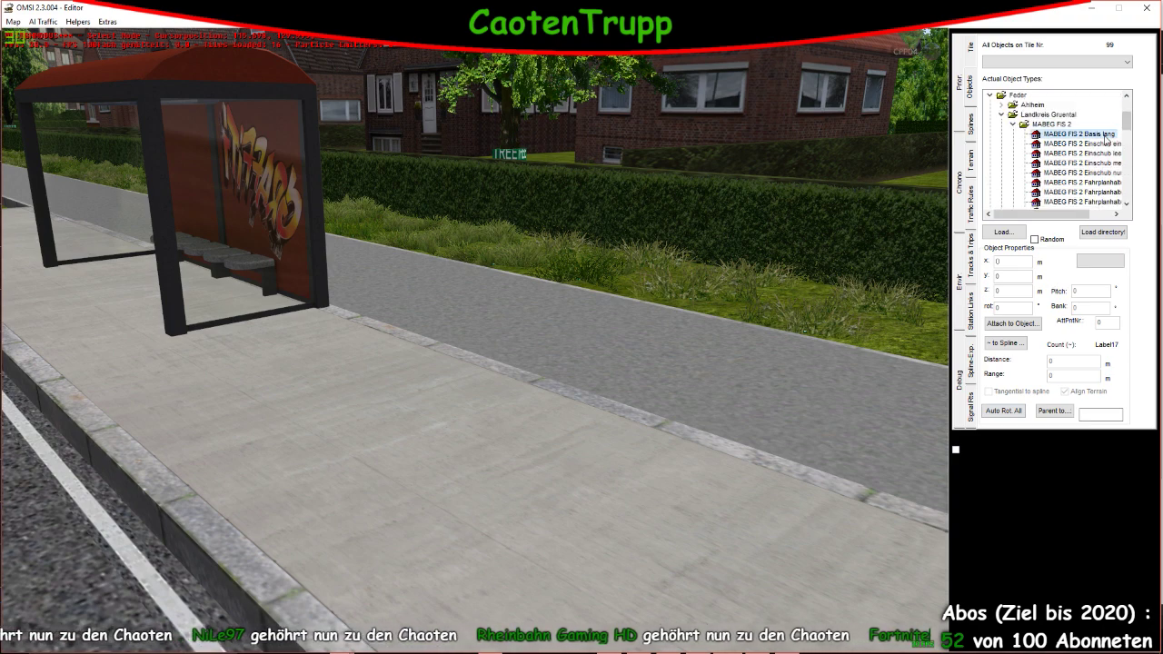
left_click(482, 386)
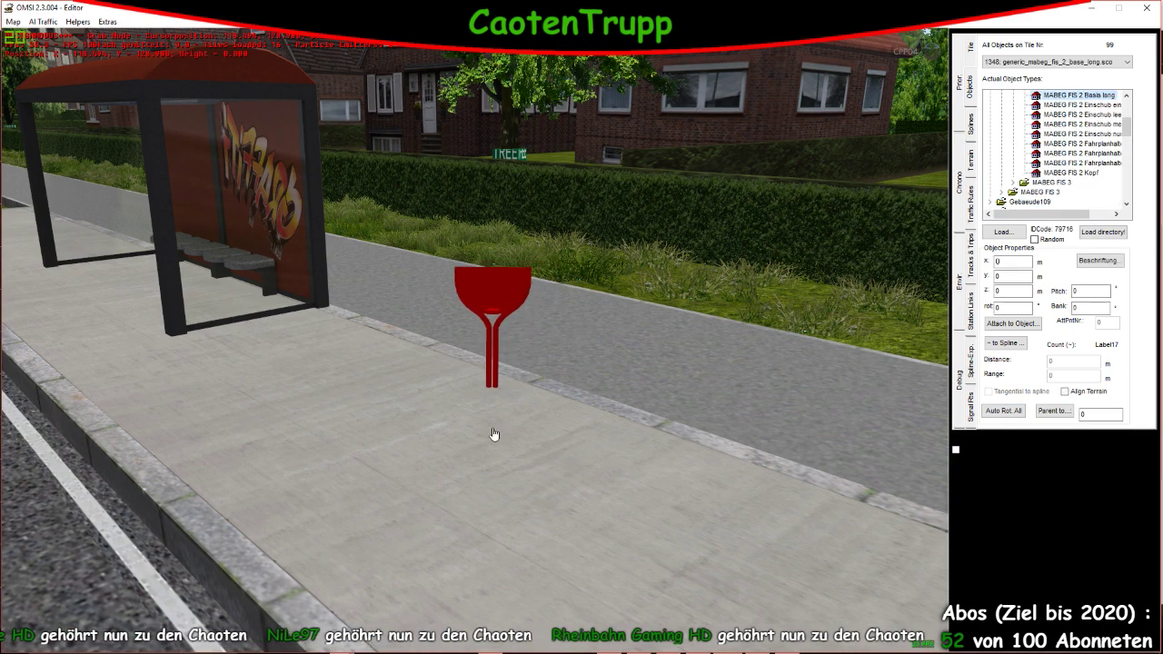
scroll(581, 382, "up", 3)
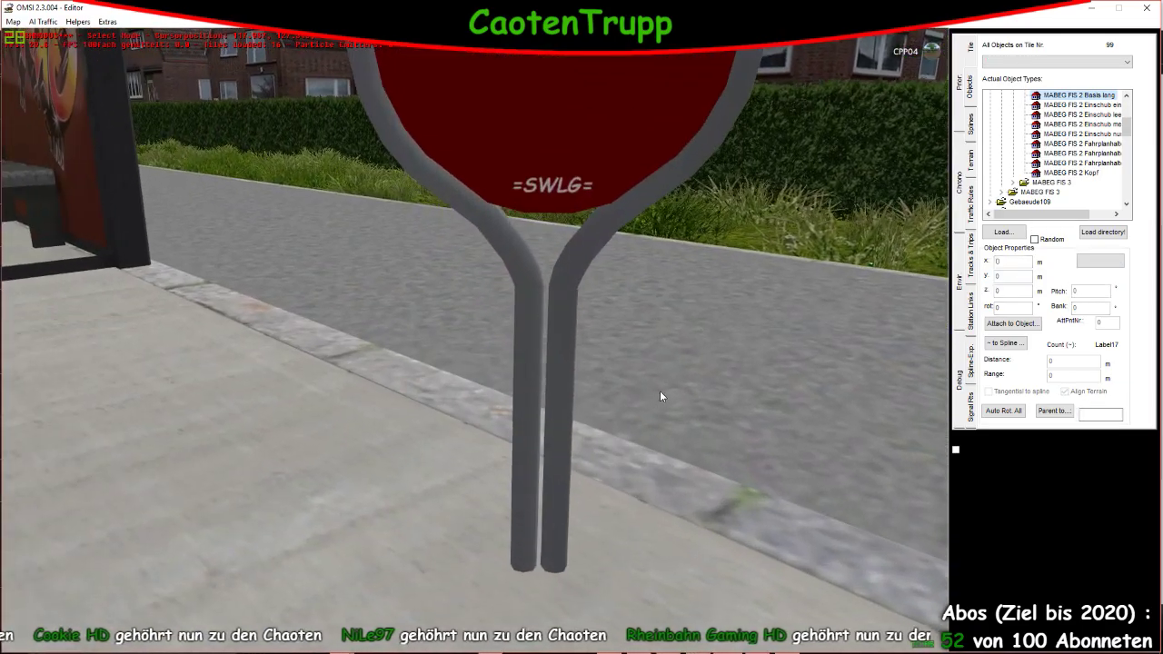
scroll(659, 397, "down", 5)
scroll(545, 436, "up", 4)
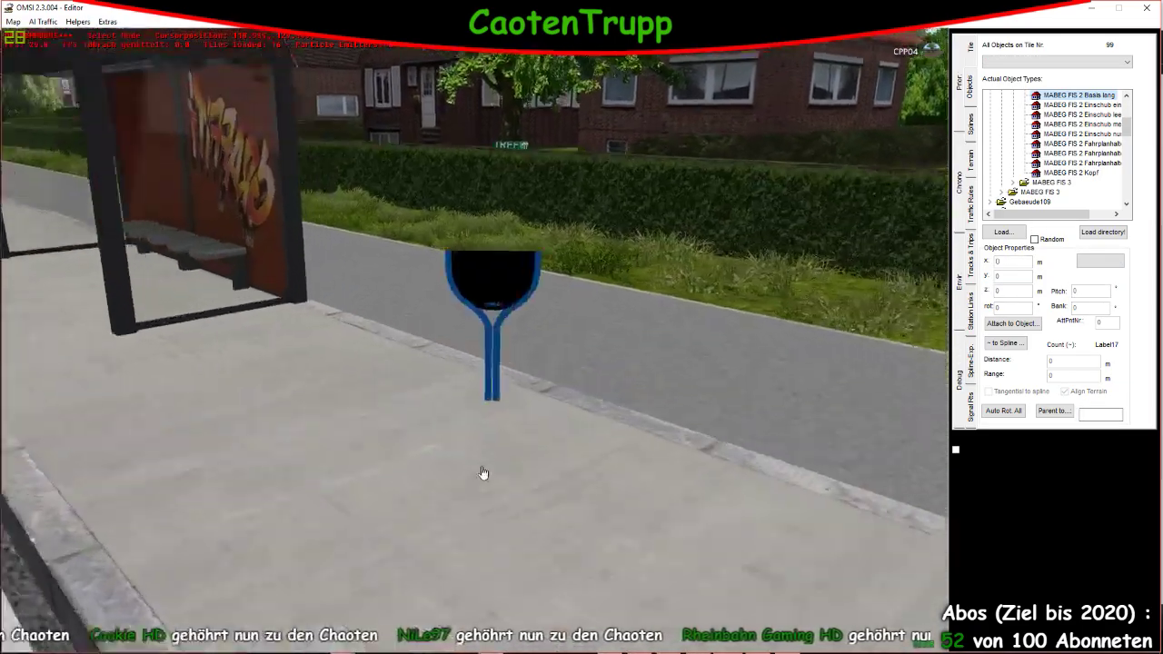
scroll(483, 472, "up", 4)
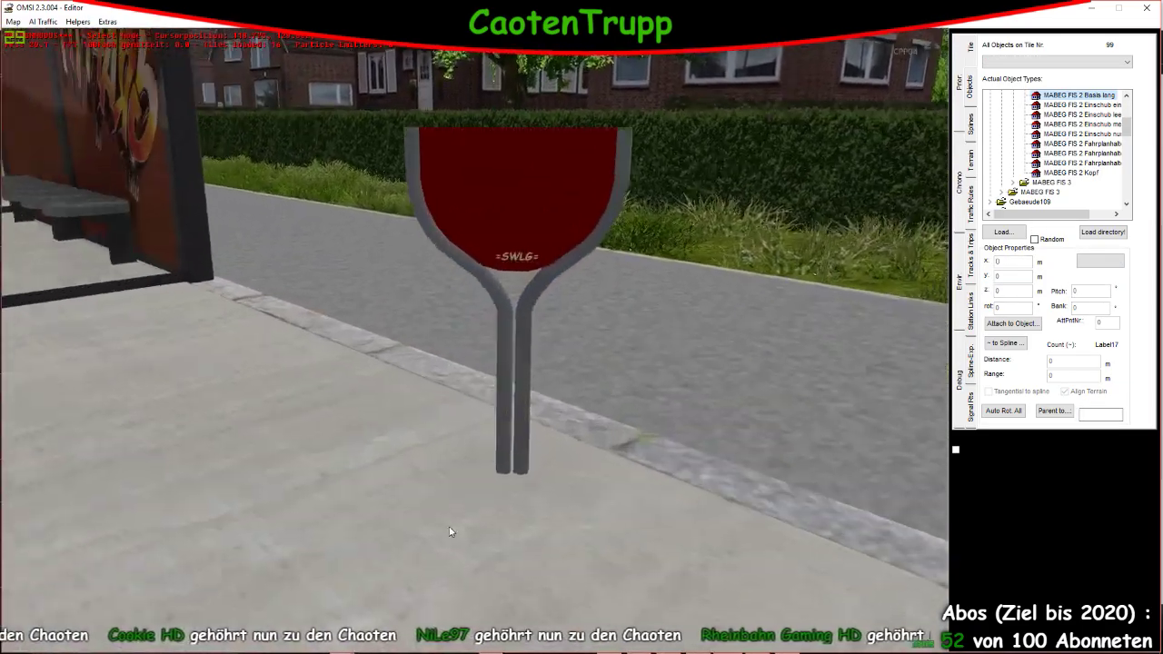
Delete the MABEG FIS 2 Basis lang post from the sidewalk
left_click(507, 246)
scroll(436, 318, "down", 4)
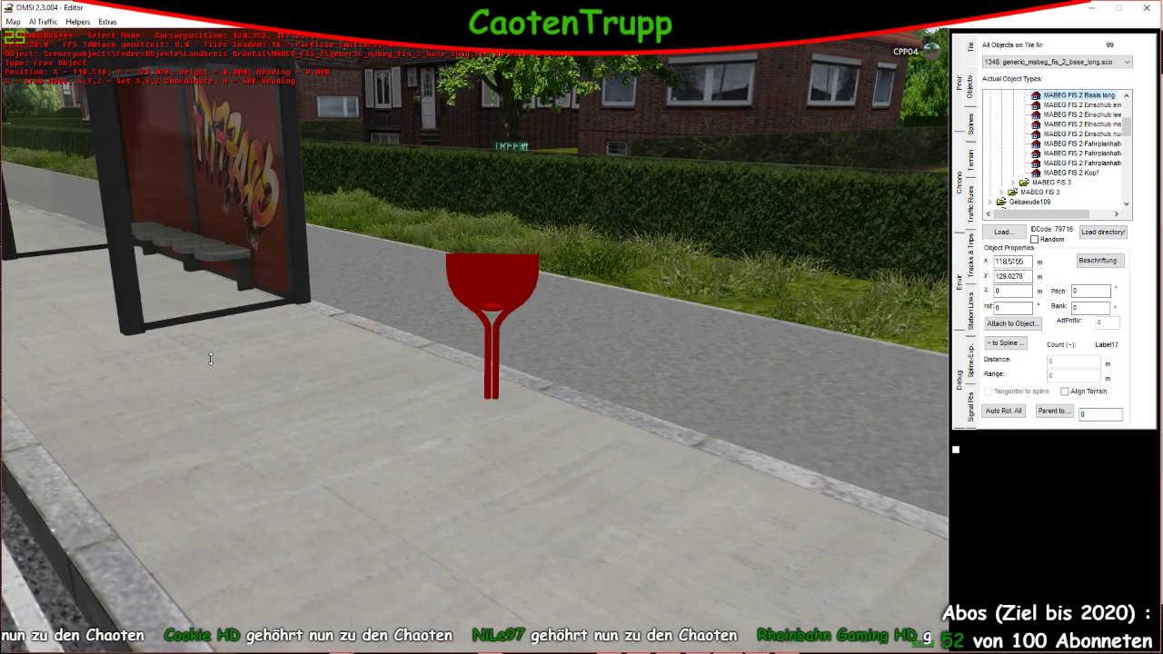
key("Delete")
scroll(210, 359, "down", 5)
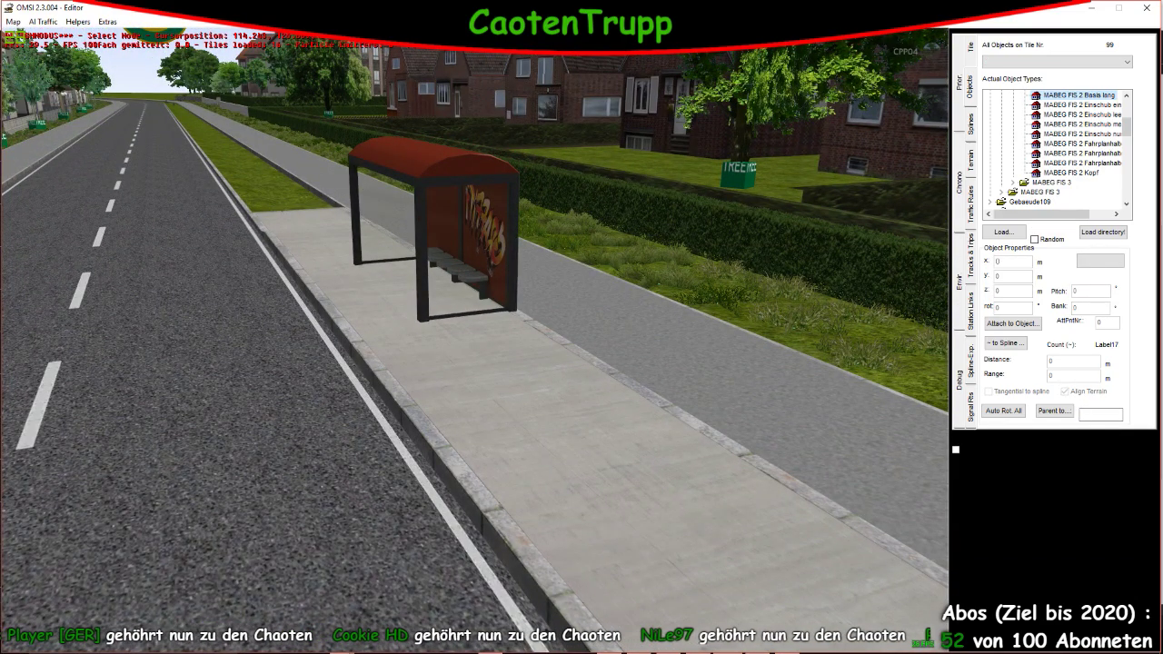
Switch to the image editor showing TextGenericMabegFIS2Logo.png, expand the colour settings and add a new layer
key("alt+Tab")
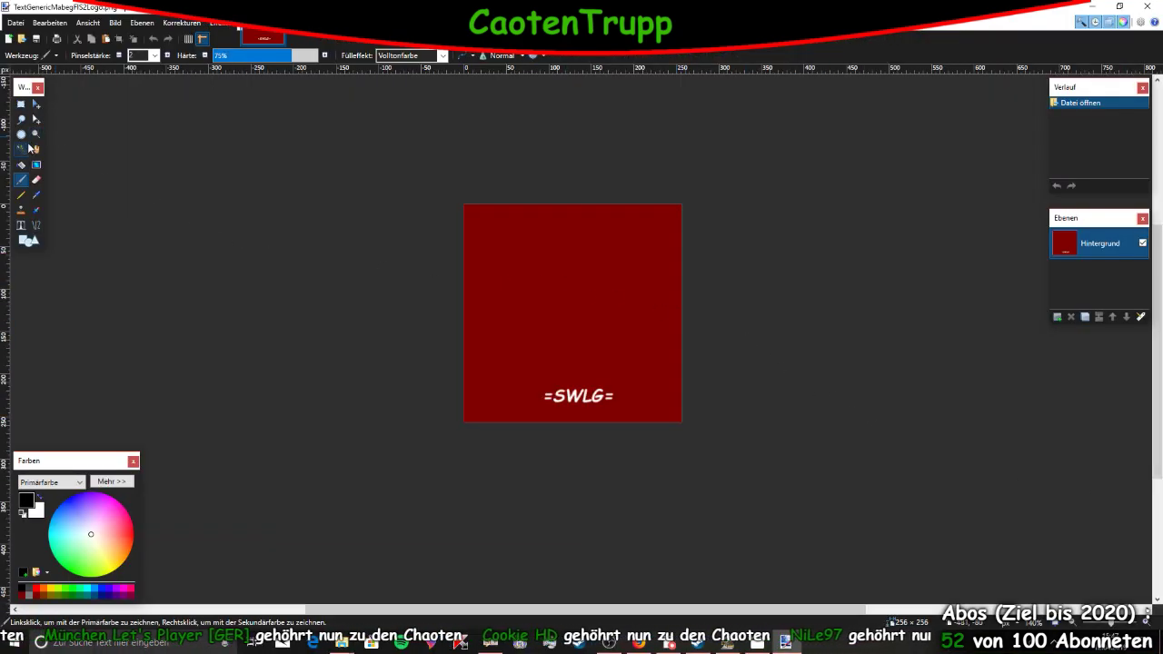
left_click(21, 104)
key("ctrl+a")
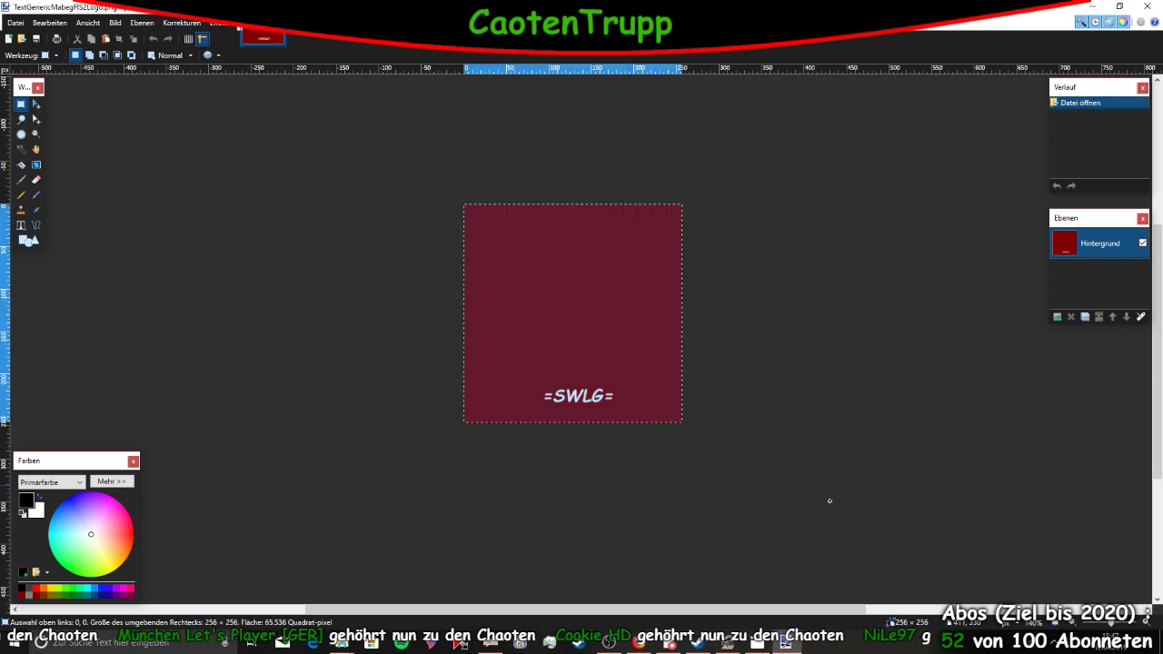
left_click(105, 483)
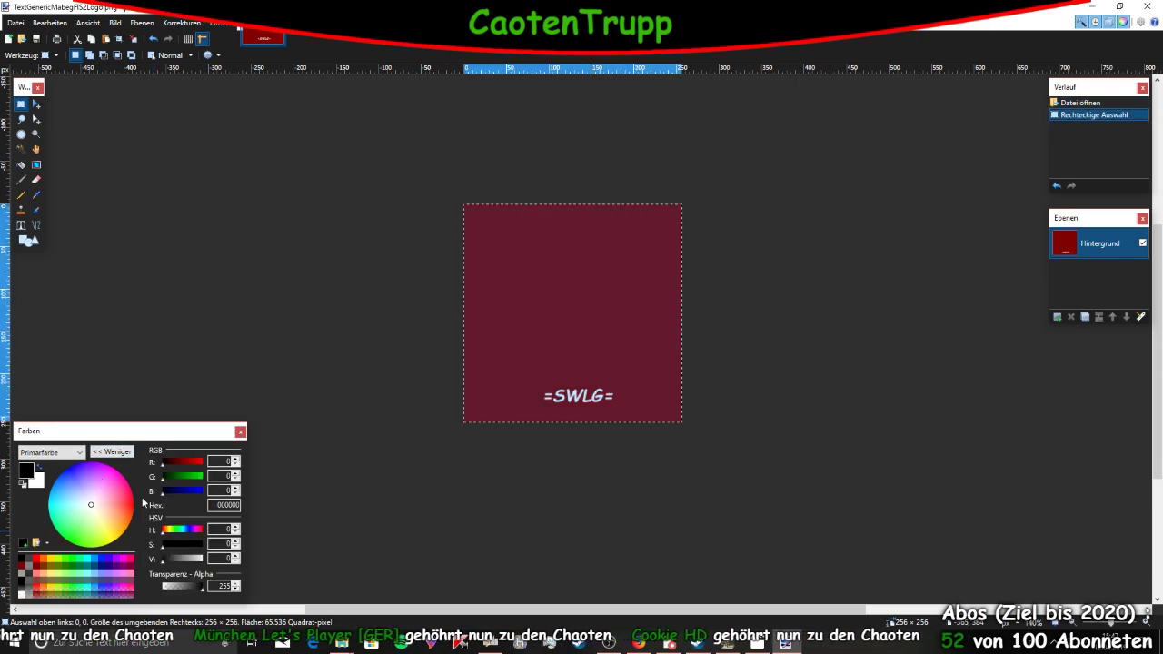
left_click_drag(171, 559, 204, 560)
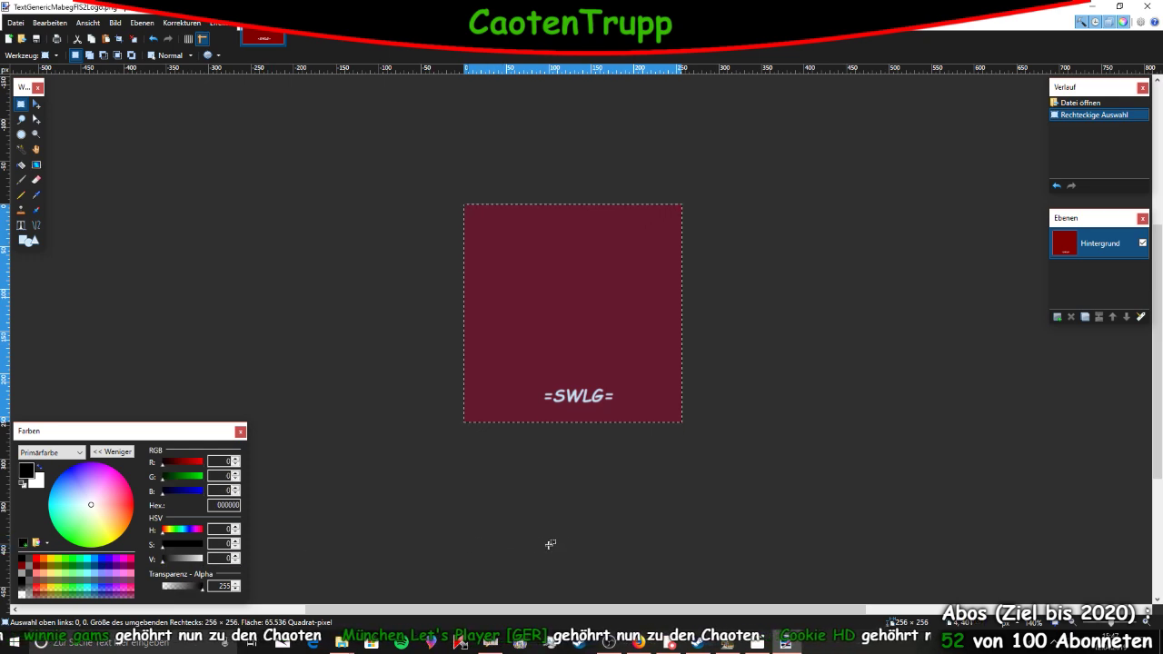
key("ctrl+d")
left_click(1058, 317)
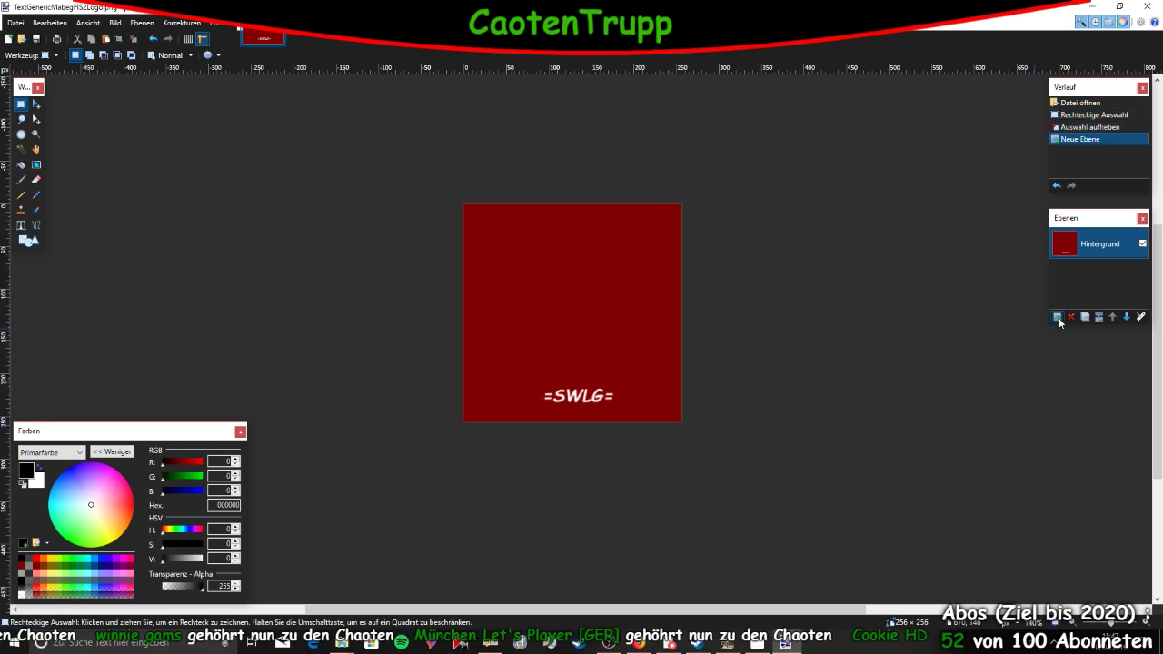
Move the new layer below Hintergrund and try drawing a rectangle about 296 × 292 px over the canvas on it
left_click(1126, 317)
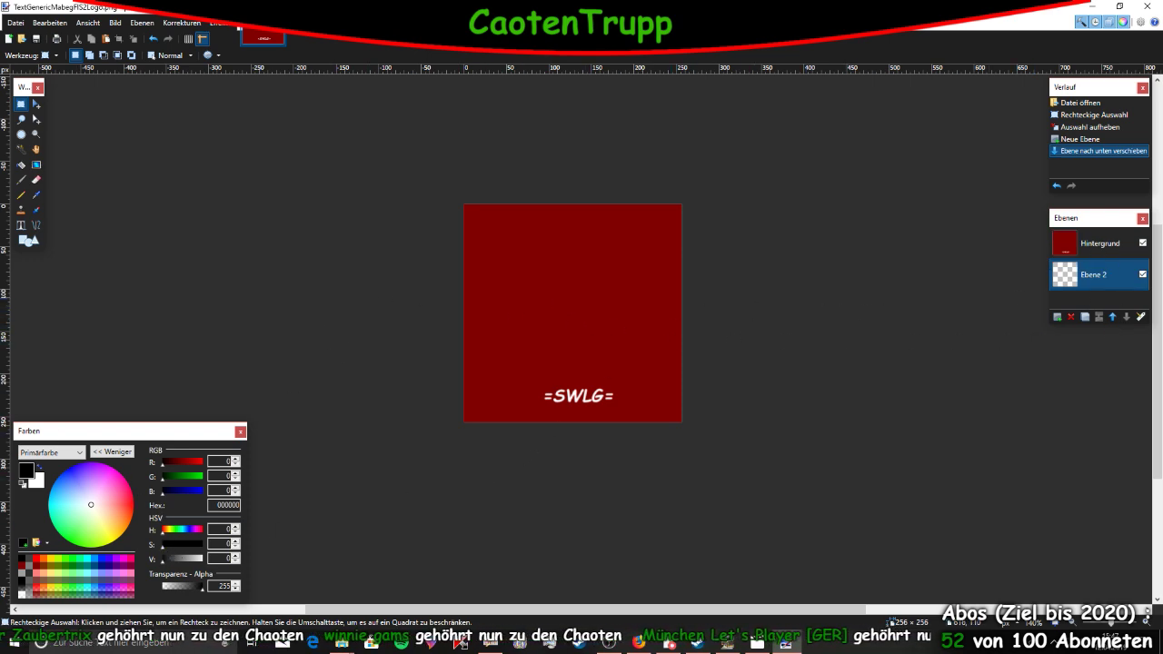
left_click(29, 240)
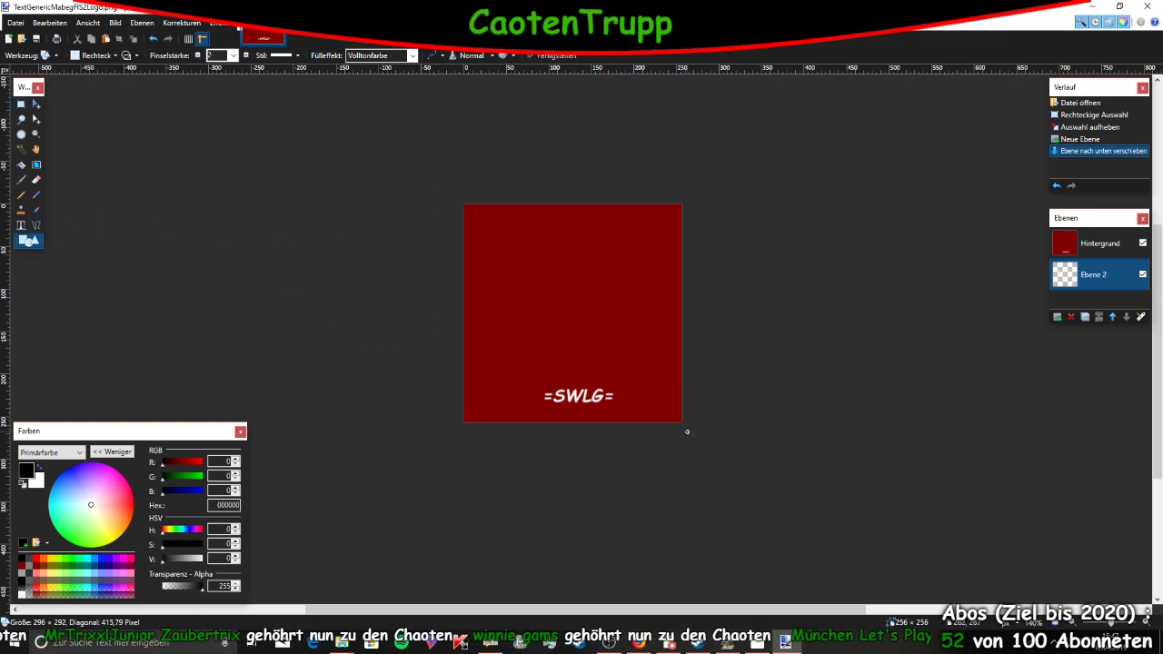
left_click_drag(435, 183, 687, 432)
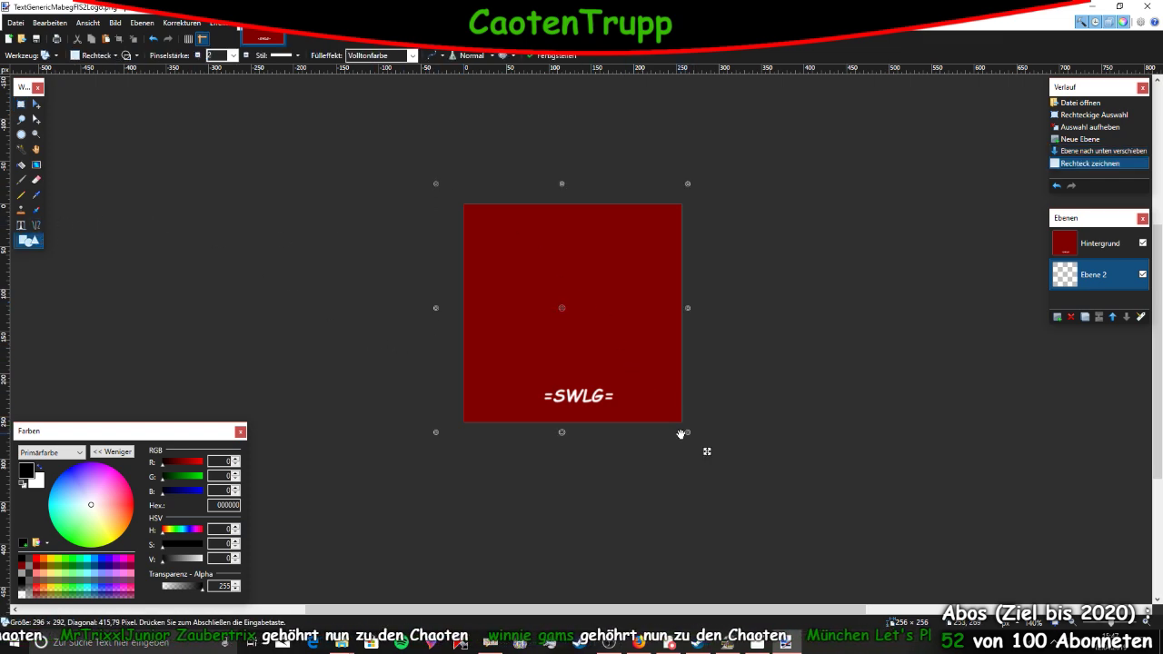
left_click(1057, 185)
Set the Hintergrund layer's blend mode to Multiplizieren
left_click(1095, 243)
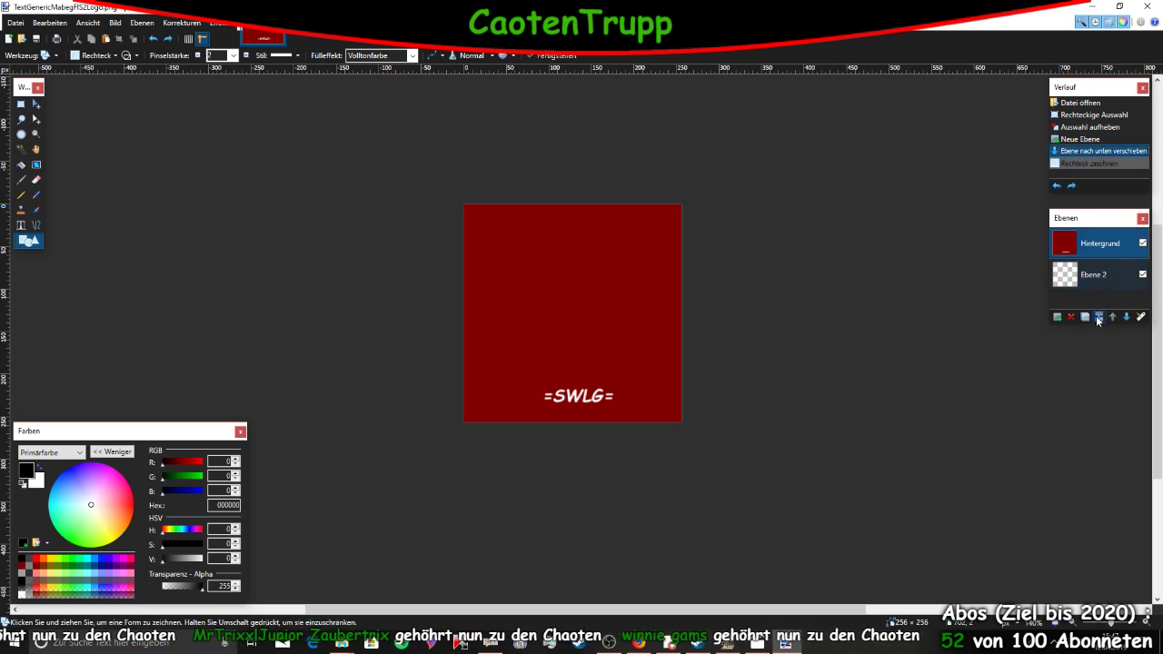
left_click(1057, 317)
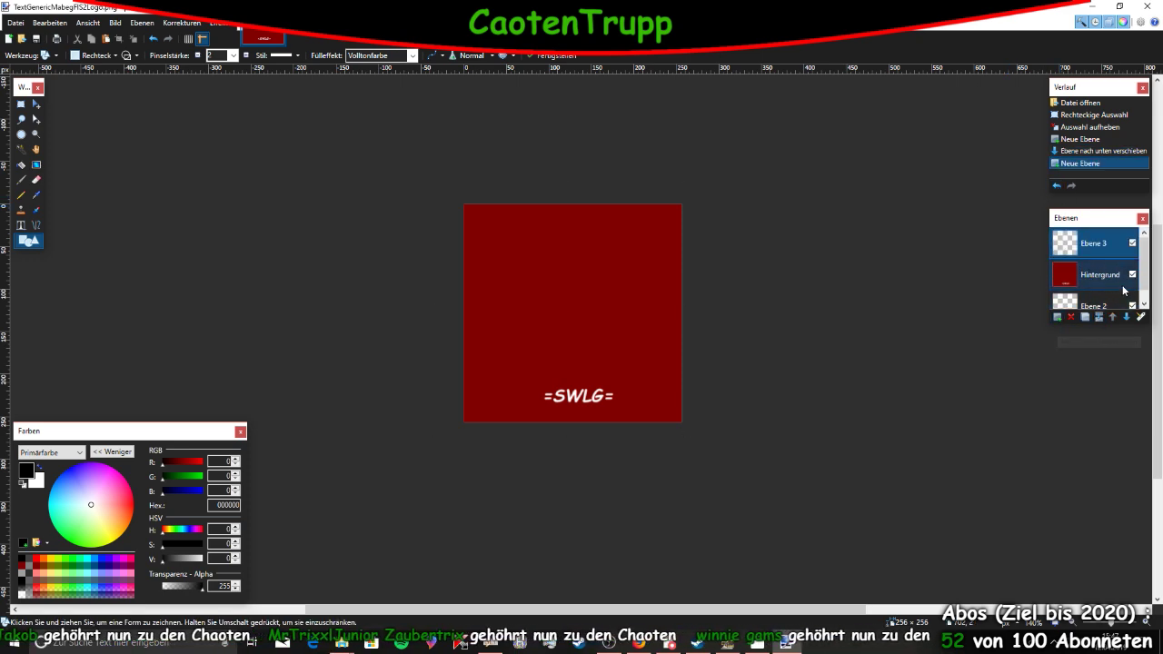
left_click(1071, 317)
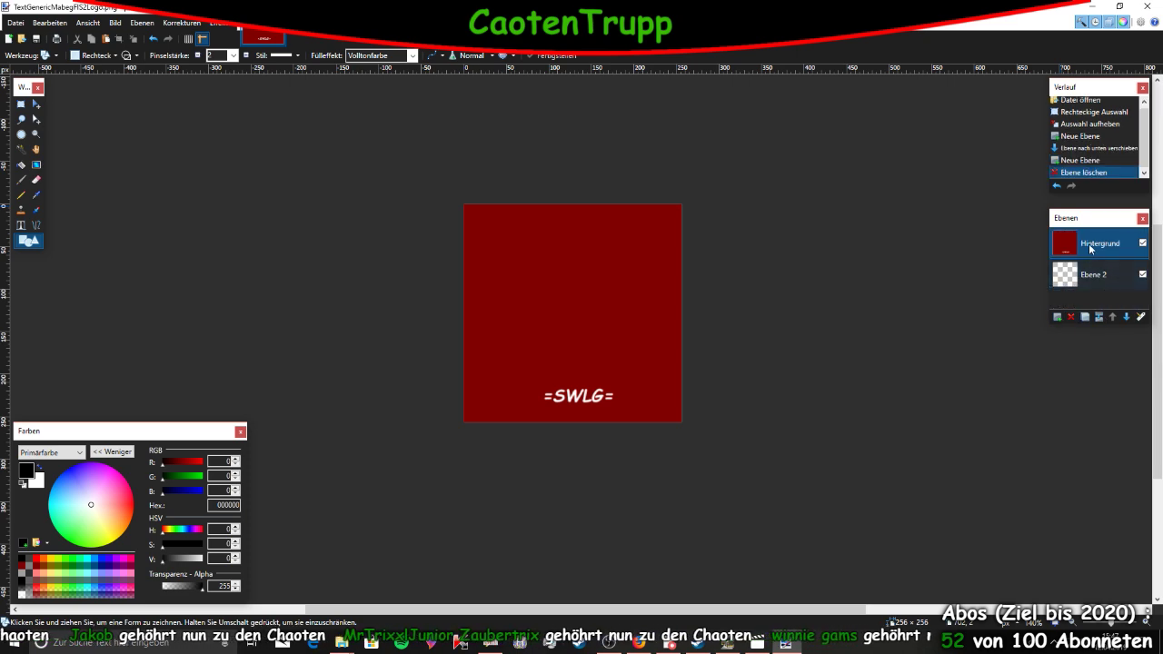
left_click(1139, 317)
left_click(573, 327)
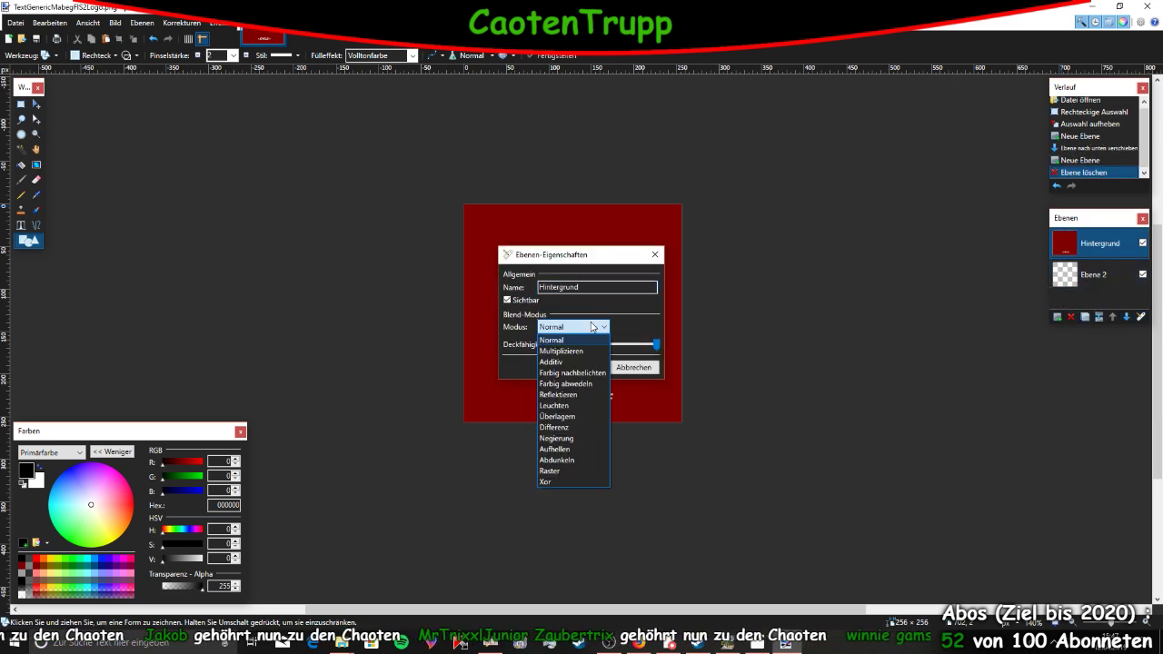
left_click(573, 352)
left_click(578, 368)
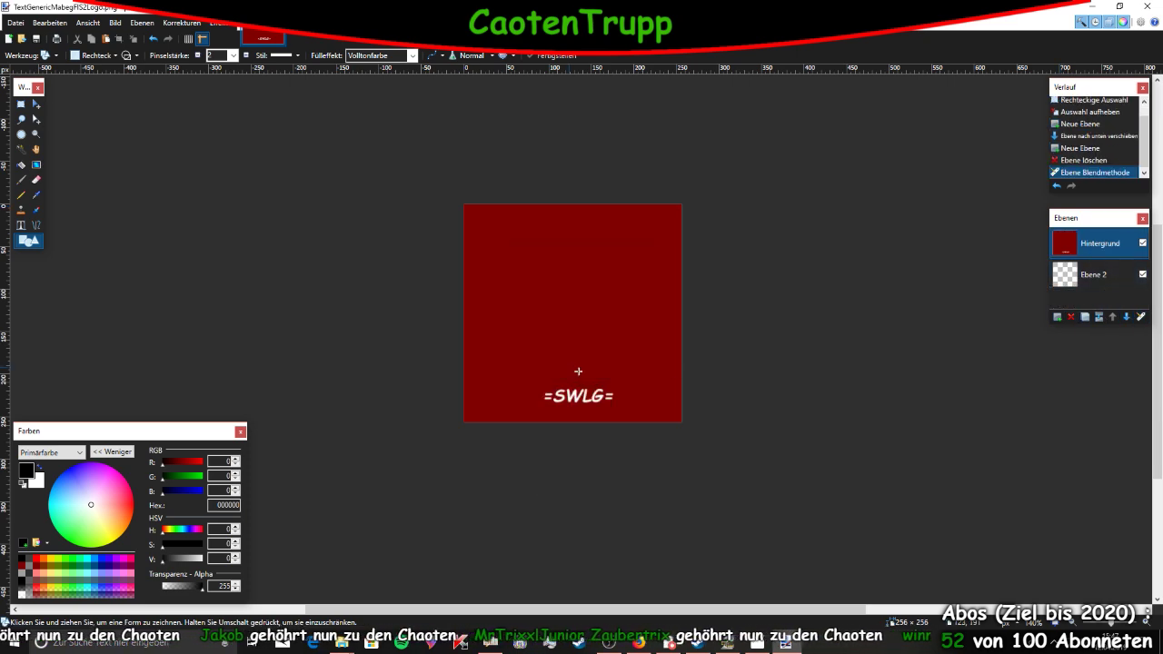
Draw a filled rectangle about 287 × 297 px over the canvas on Ebene 2 and colour it opaque white (FFFFFF, alpha 255)
left_click(1072, 287)
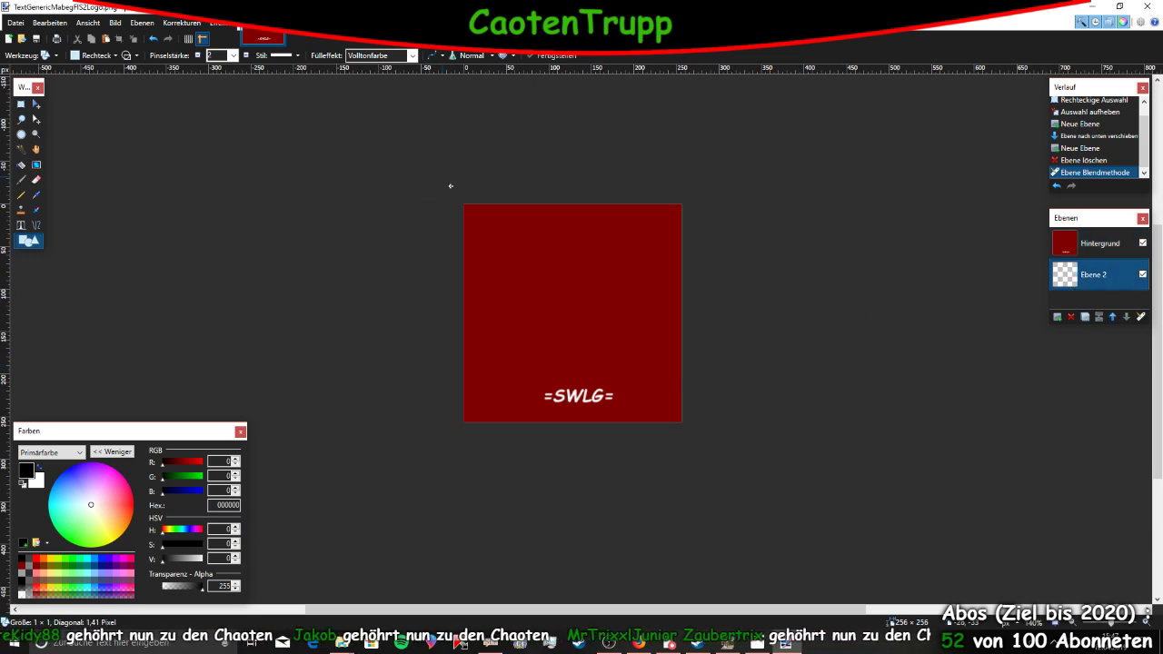
left_click_drag(441, 175, 686, 429)
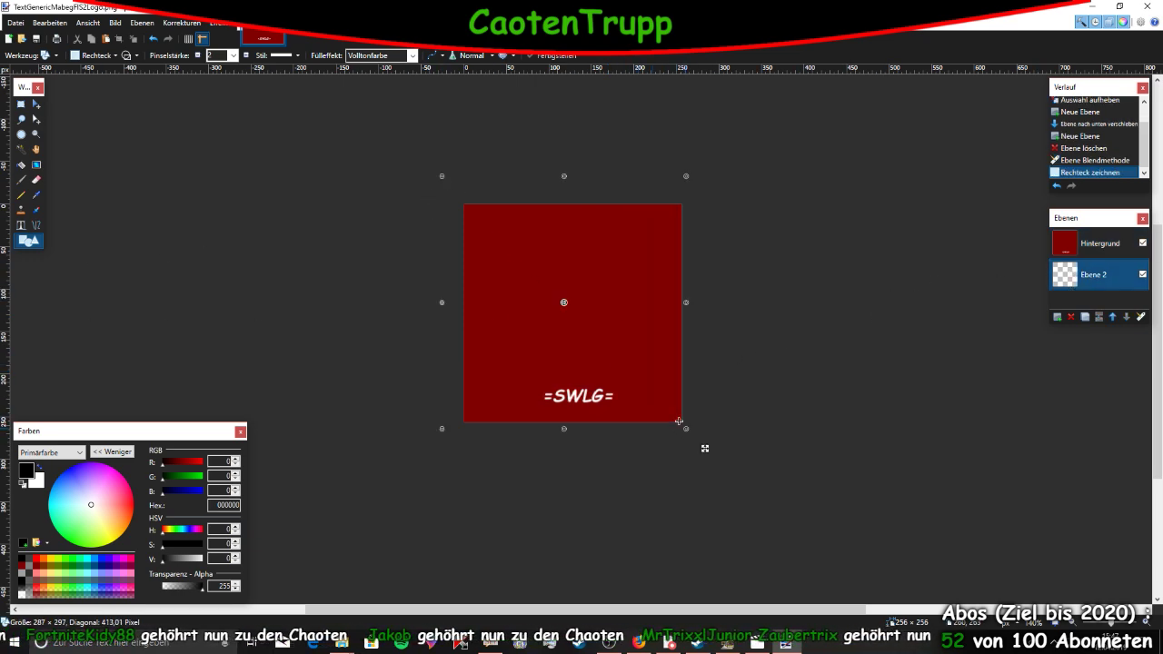
left_click(127, 57)
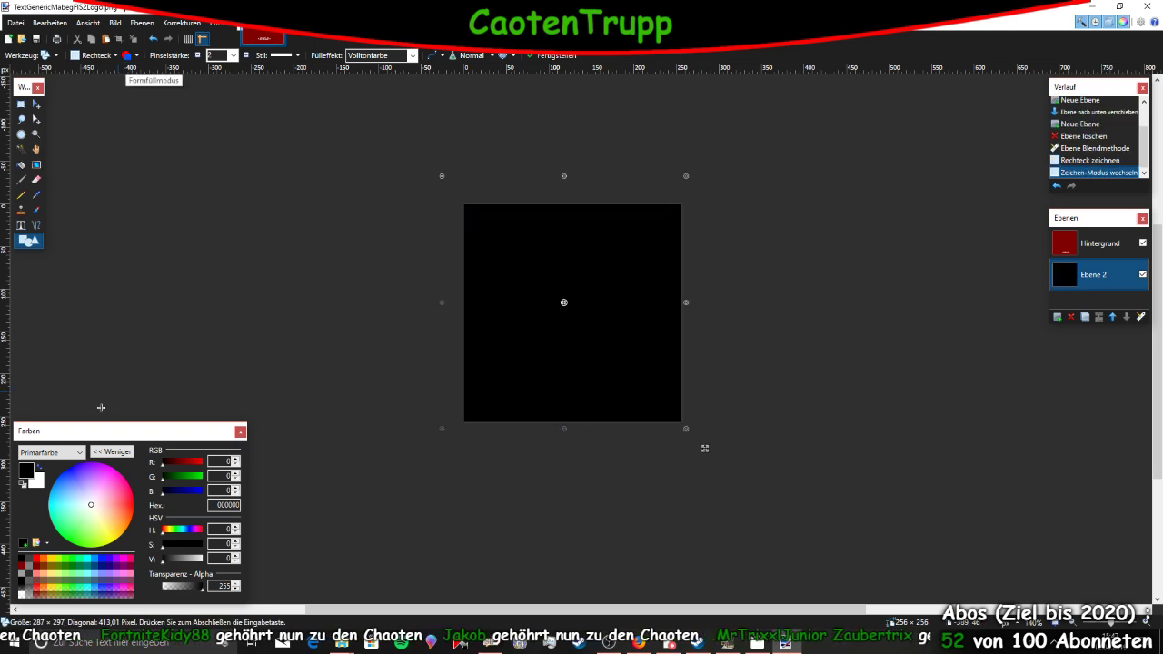
left_click_drag(190, 560, 203, 563)
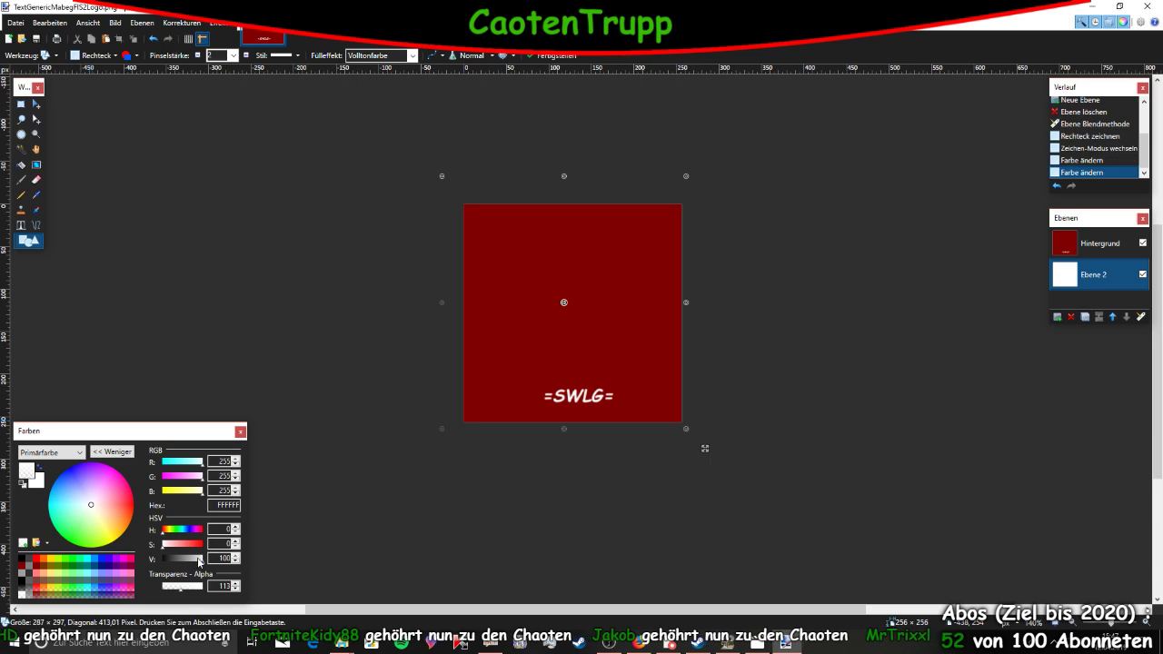
left_click(198, 559)
left_click_drag(193, 561, 217, 568)
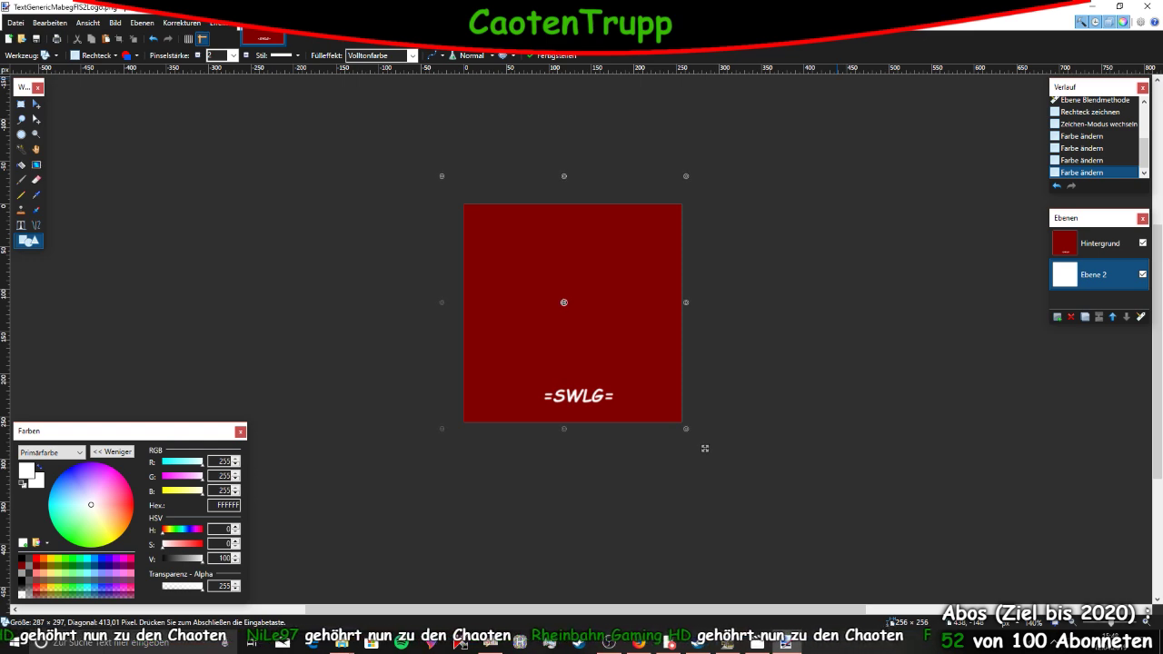
Close the logo texture without saving its changes and switch back to the OMSI editor
key("ctrl+w")
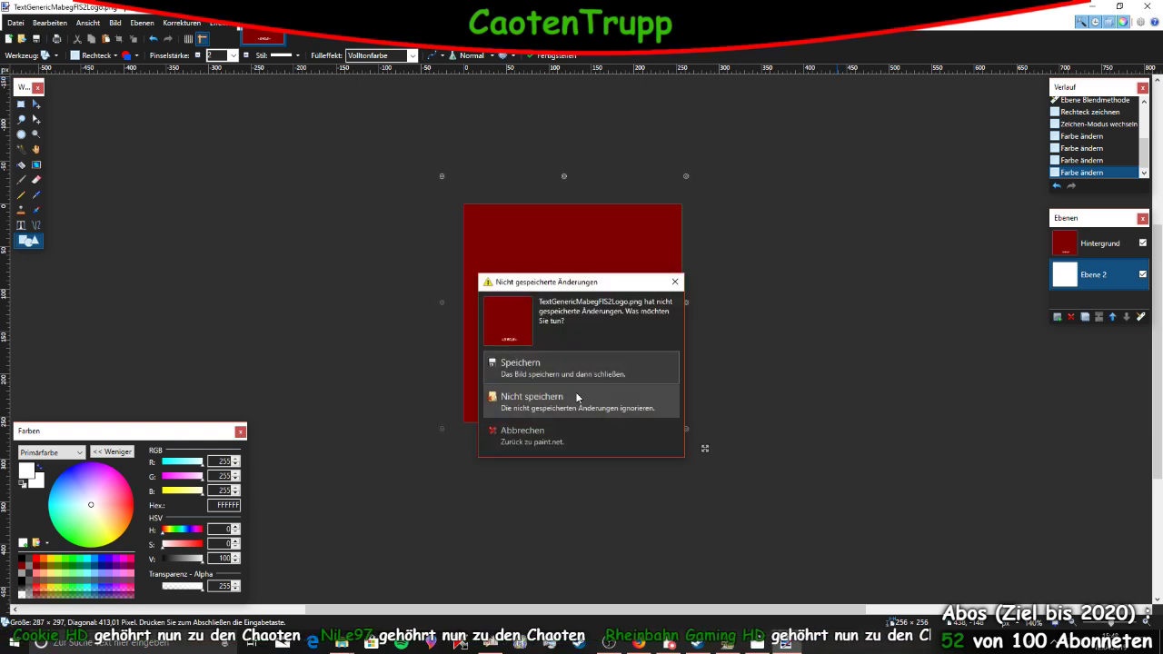
left_click(536, 395)
key("alt+Tab")
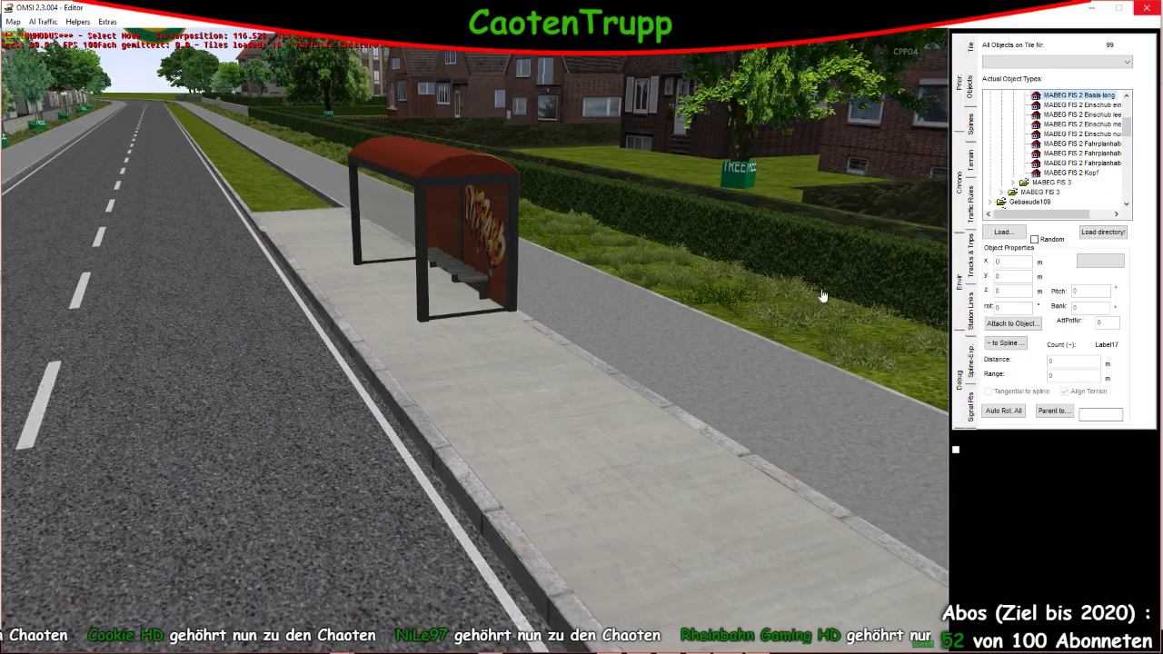
left_click(1081, 133)
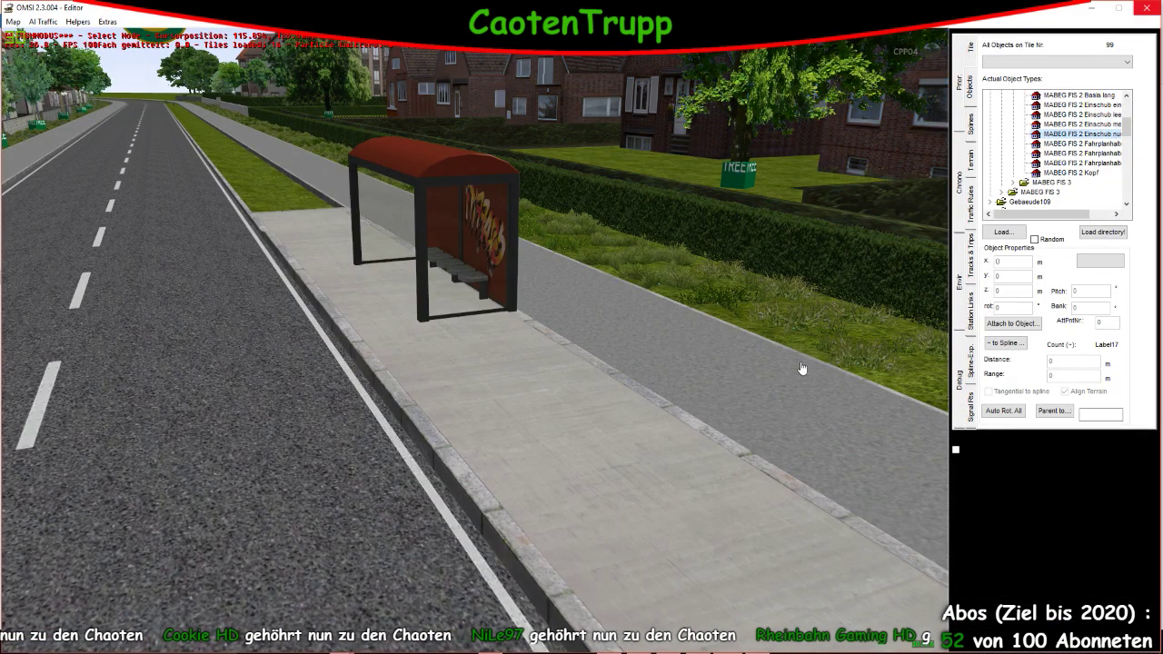
right_click_drag(745, 359, 778, 367)
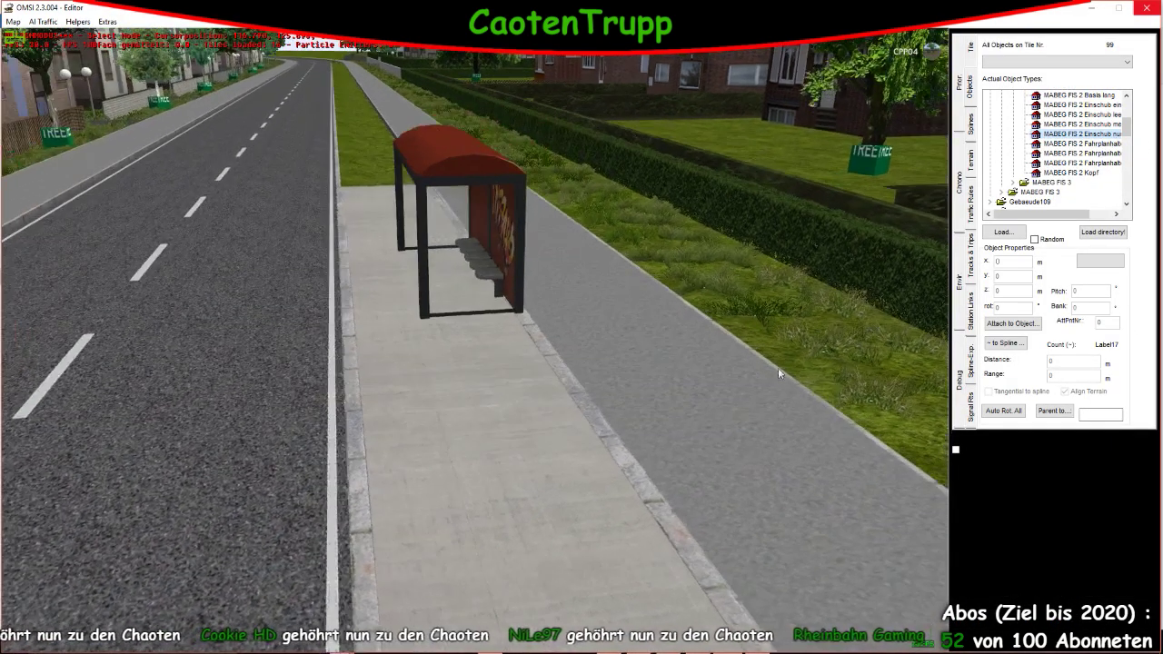
Return to the texture folder in File Explorer and open the TextGenericMabegFIS2Main image in paint.net
left_click(1103, 12)
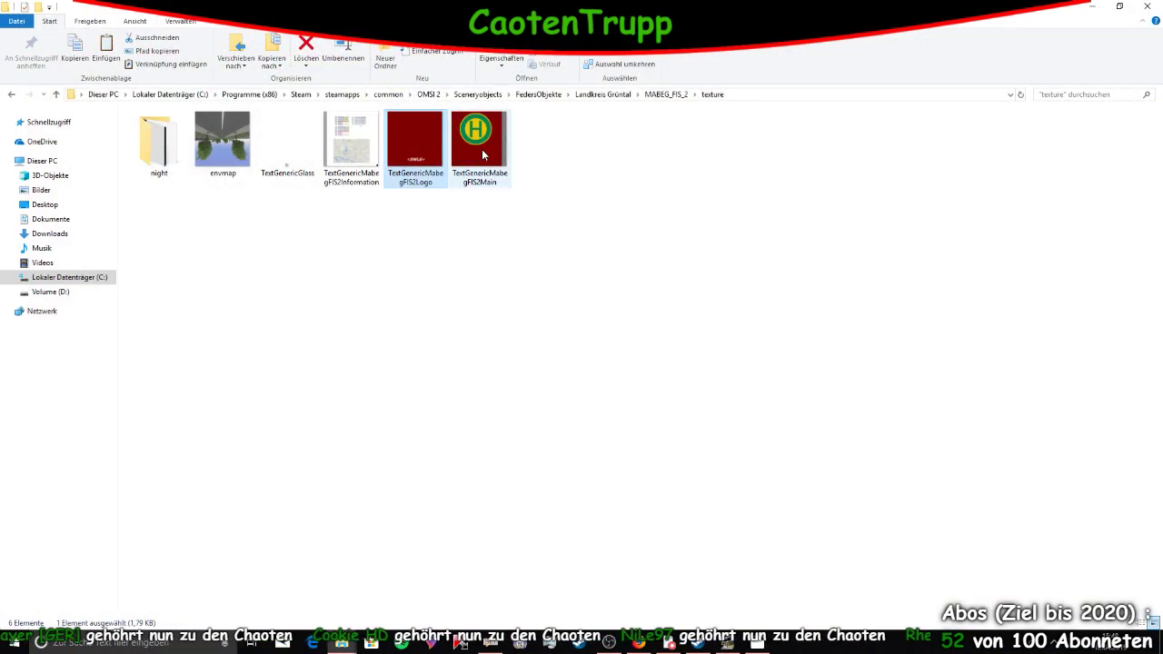
left_click(483, 154)
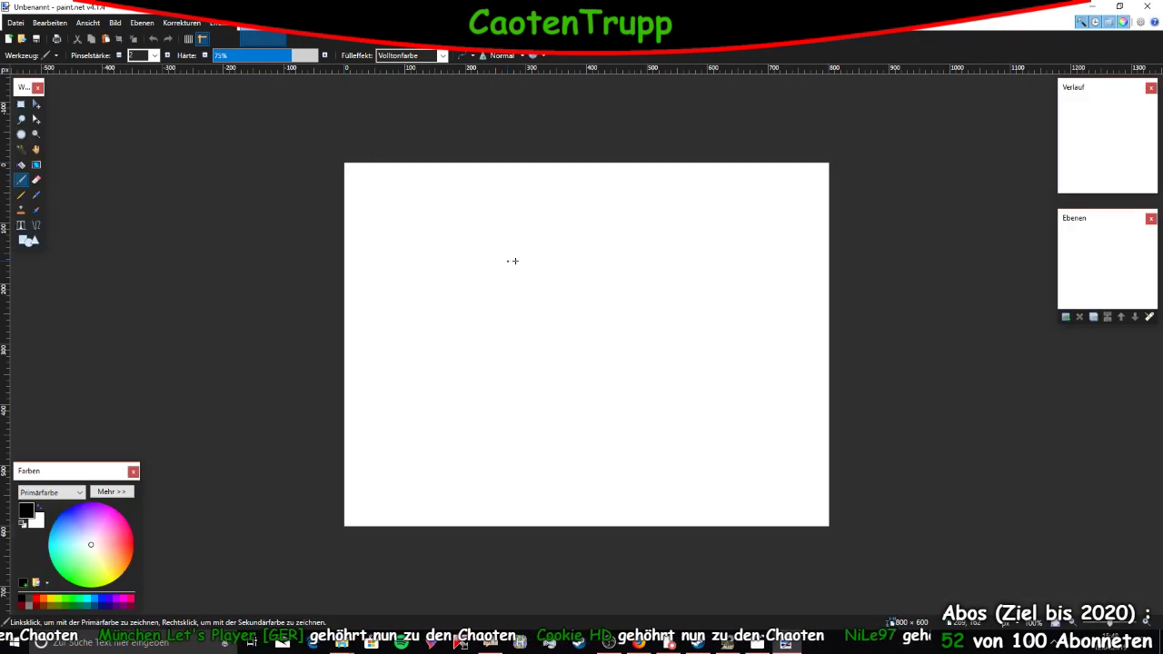
scroll(573, 295, "up", 4, "ctrl")
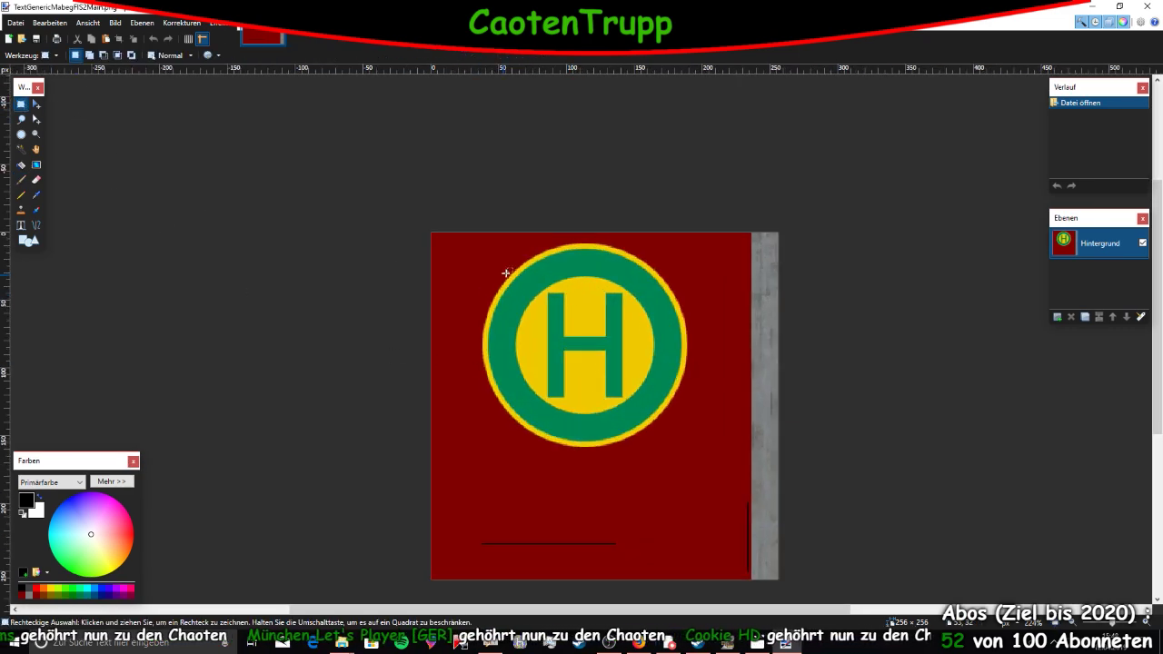
Duplicate the round H emblem in place, rotate the copy 90°, shift it slightly to cover the original and clear the selection
left_click_drag(469, 239, 698, 457)
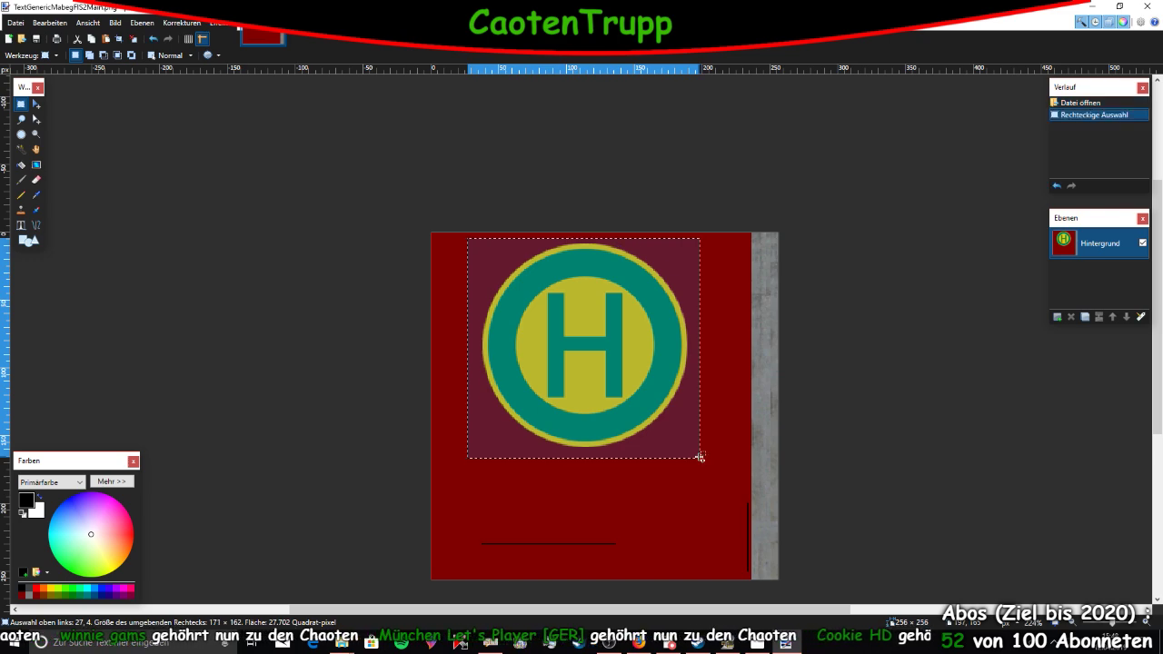
key("ctrl+v")
right_click_drag(719, 464, 728, 213)
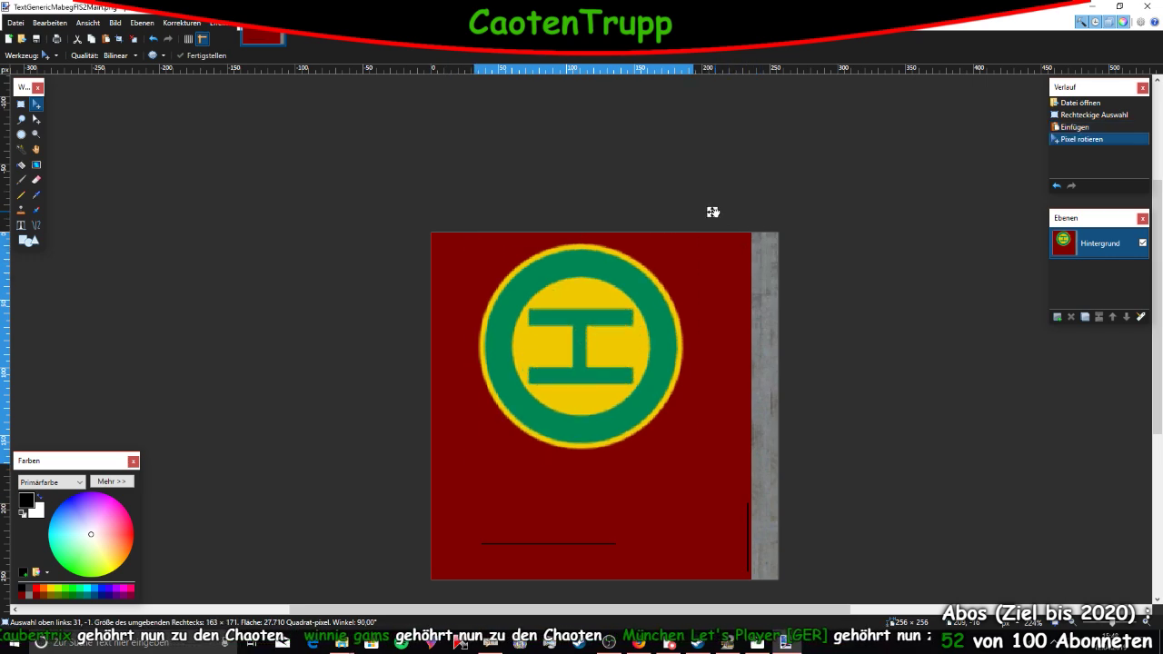
mouse_move(712, 212)
left_mouse_down()
mouse_move(727, 241)
mouse_move(720, 215)
left_mouse_up()
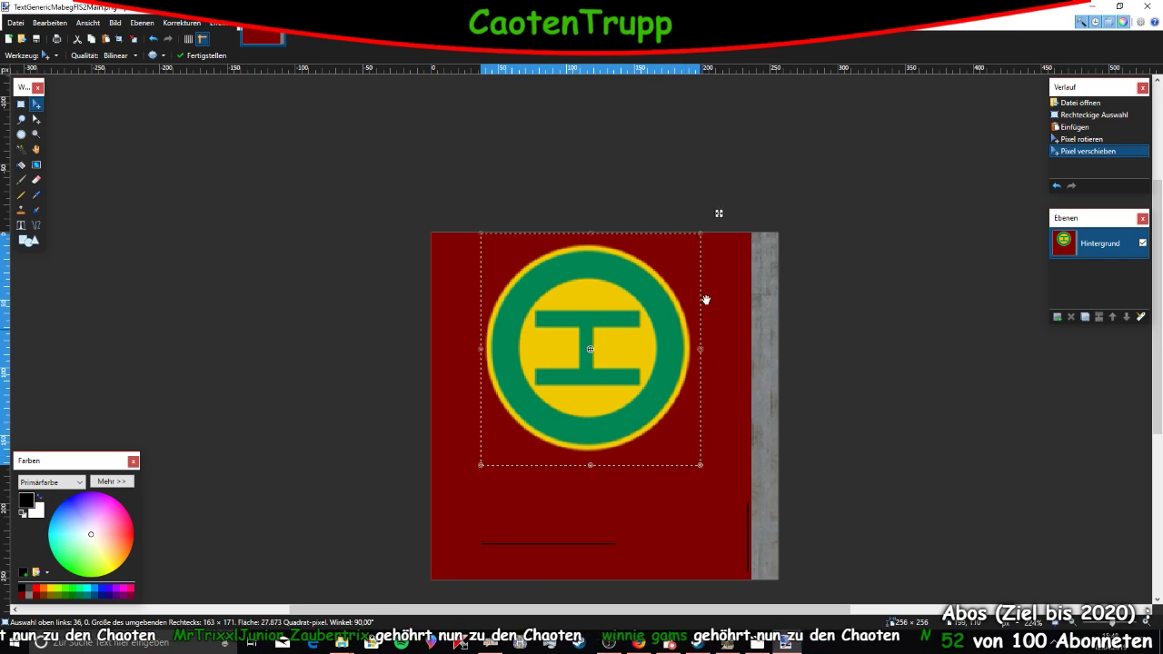
left_click_drag(720, 214, 720, 213)
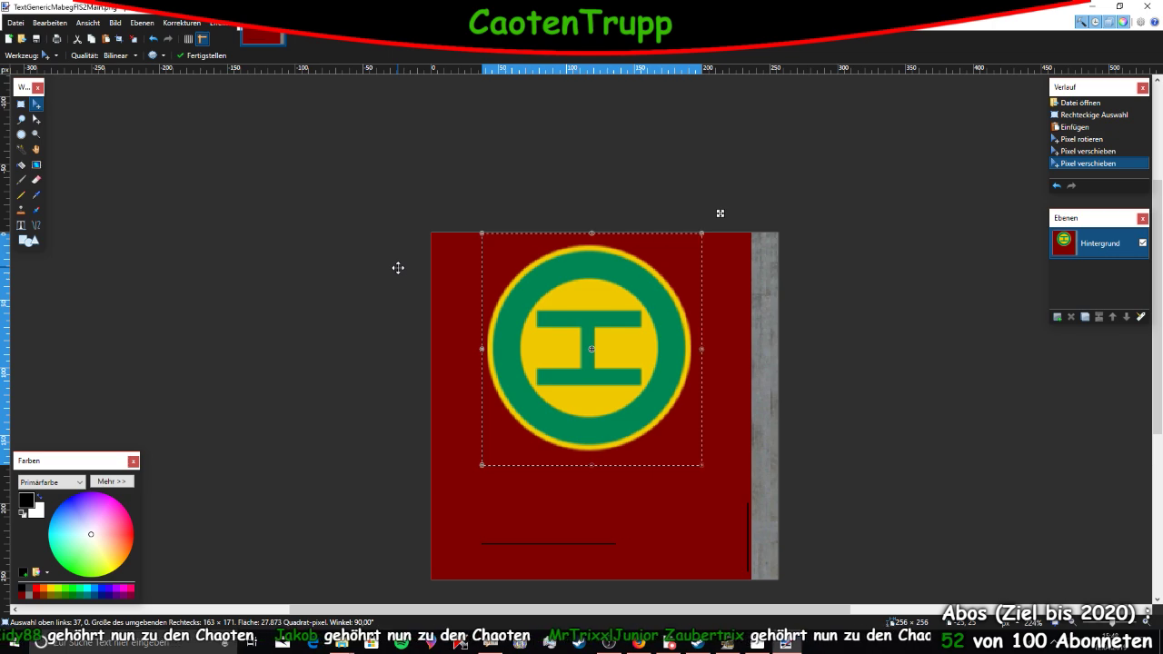
key("ctrl+d")
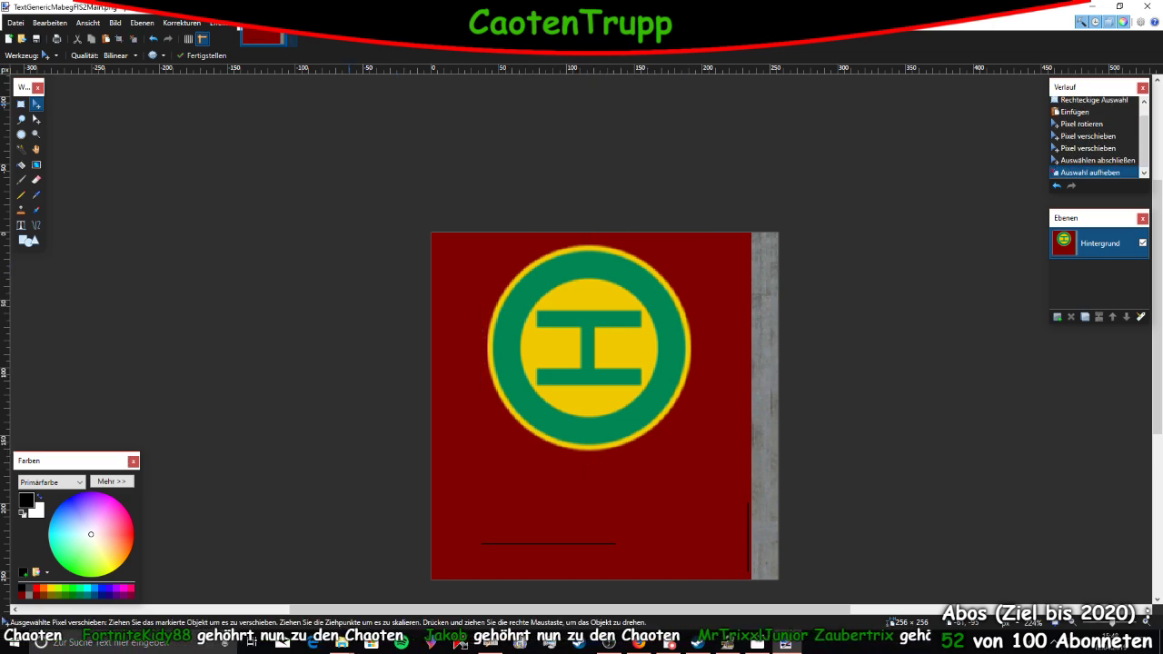
Close the TextGenericMabegFIS2Main image without saving its changes and return to File Explorer
key("ctrl+w")
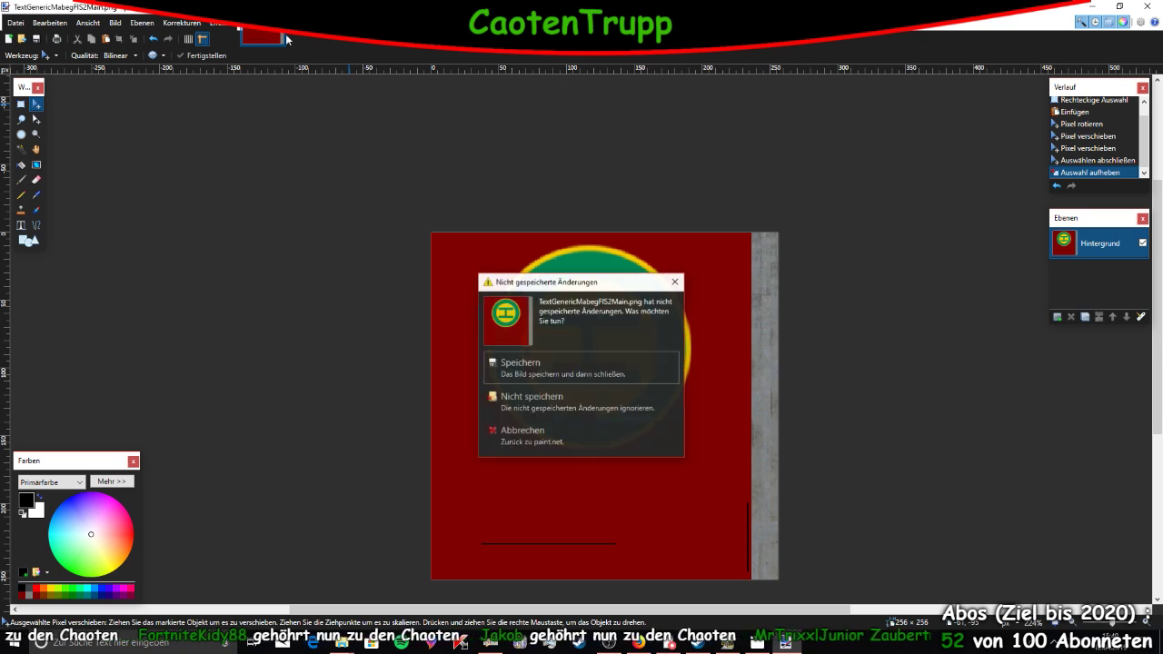
left_click(510, 395)
key("alt+Tab")
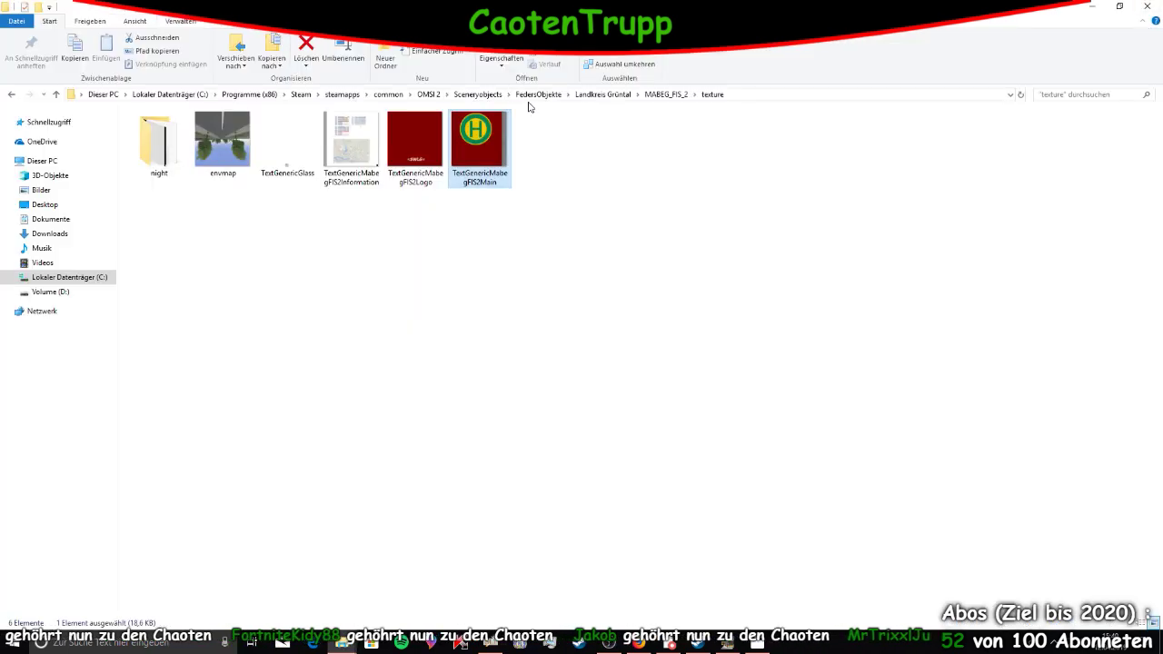
Go to the MABEG_FIS_2 folder directly under FedersObjekte and copy its texture folder
left_click(663, 95)
left_click(602, 95)
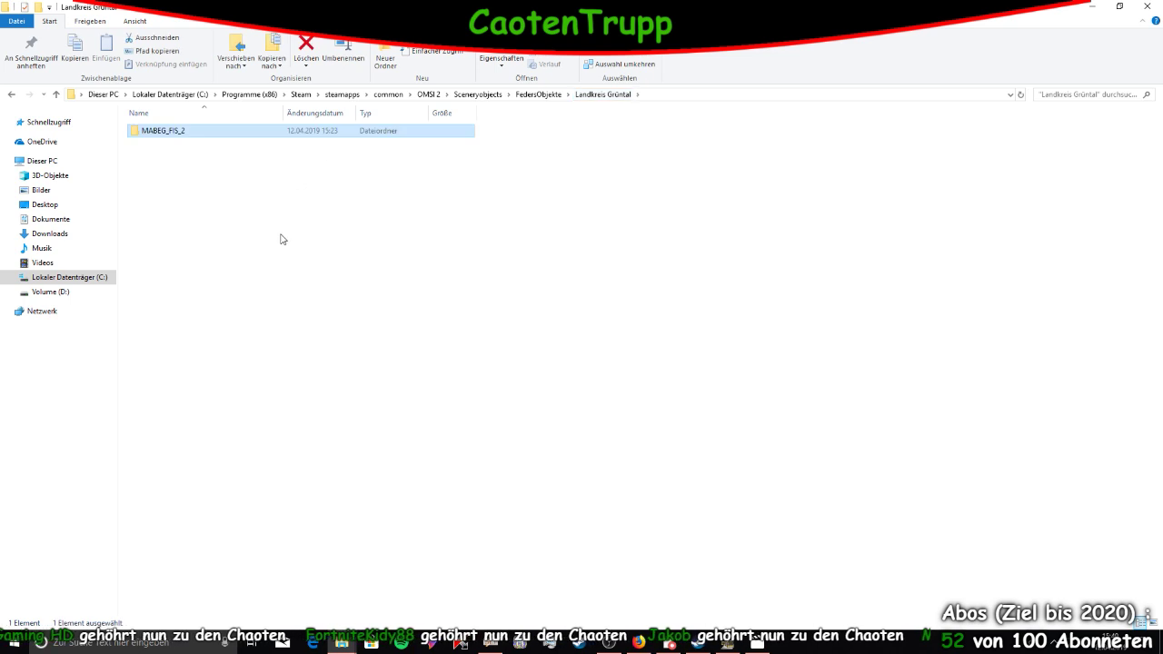
left_click(533, 98)
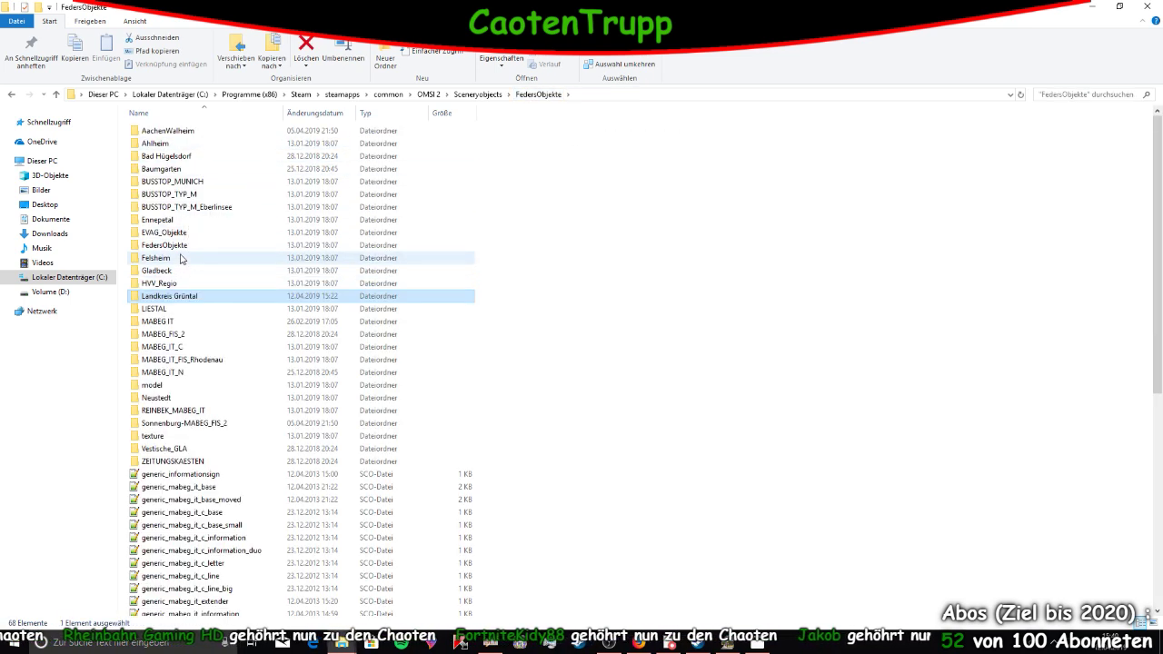
double_click(191, 334)
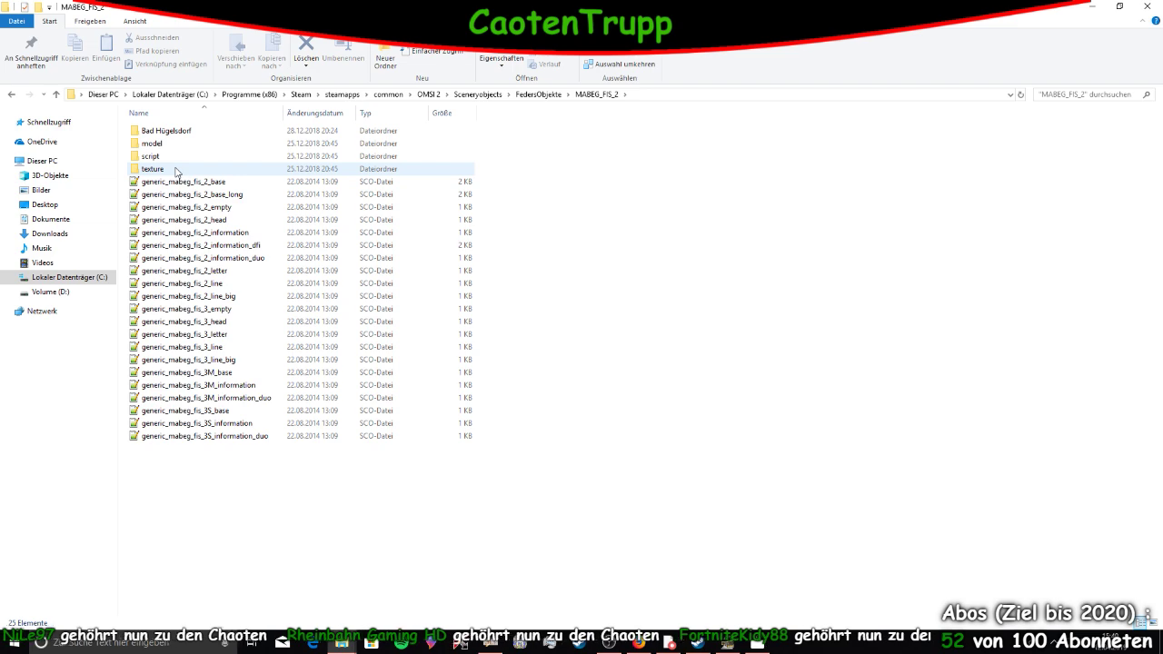
right_click(174, 170)
left_click(175, 170)
right_click(173, 170)
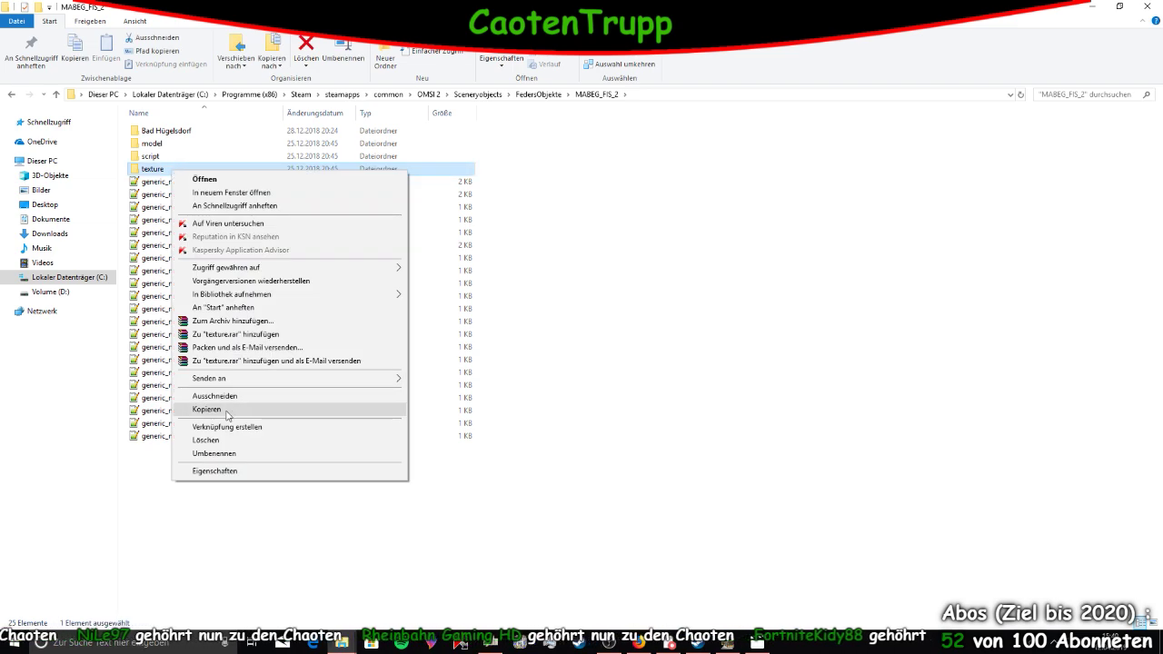
left_click(227, 411)
Paste the copied texture folder into FedersObjekte\Landkreis Grüntal\MABEG_FIS_2, replacing the existing files
left_click(538, 95)
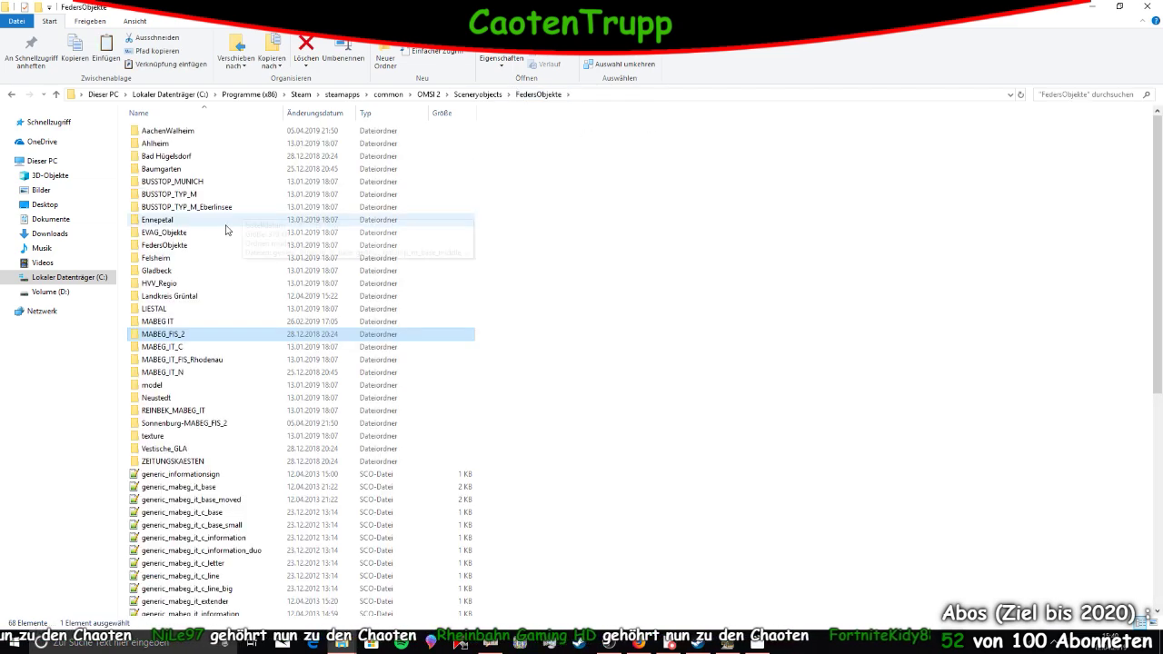
double_click(182, 297)
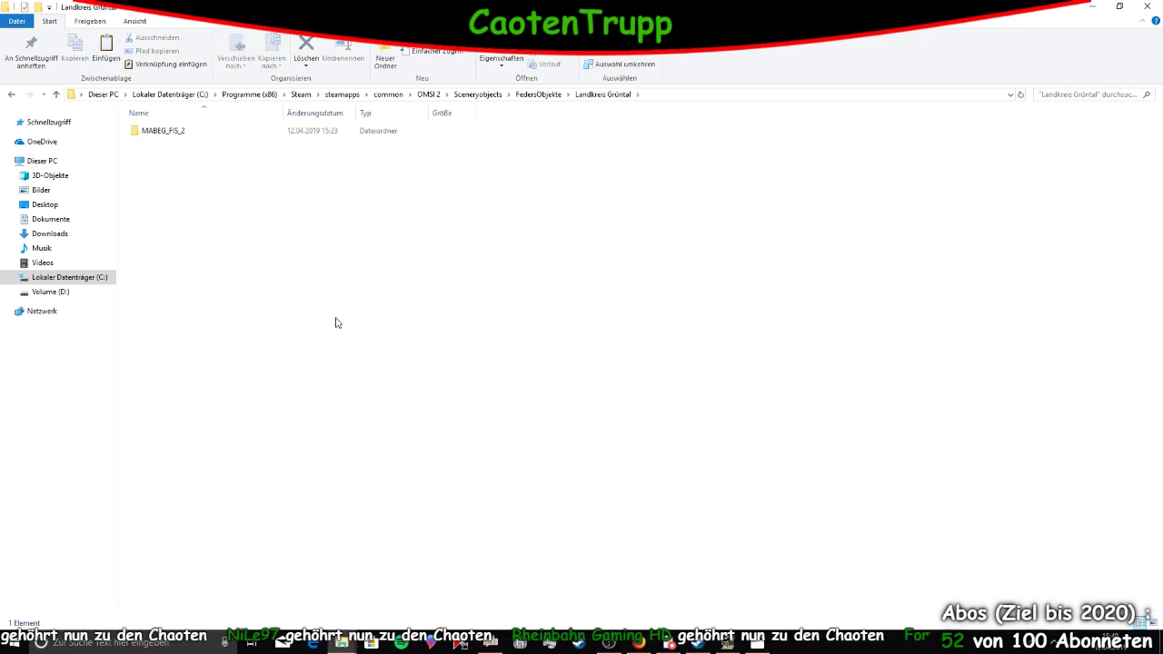
double_click(257, 132)
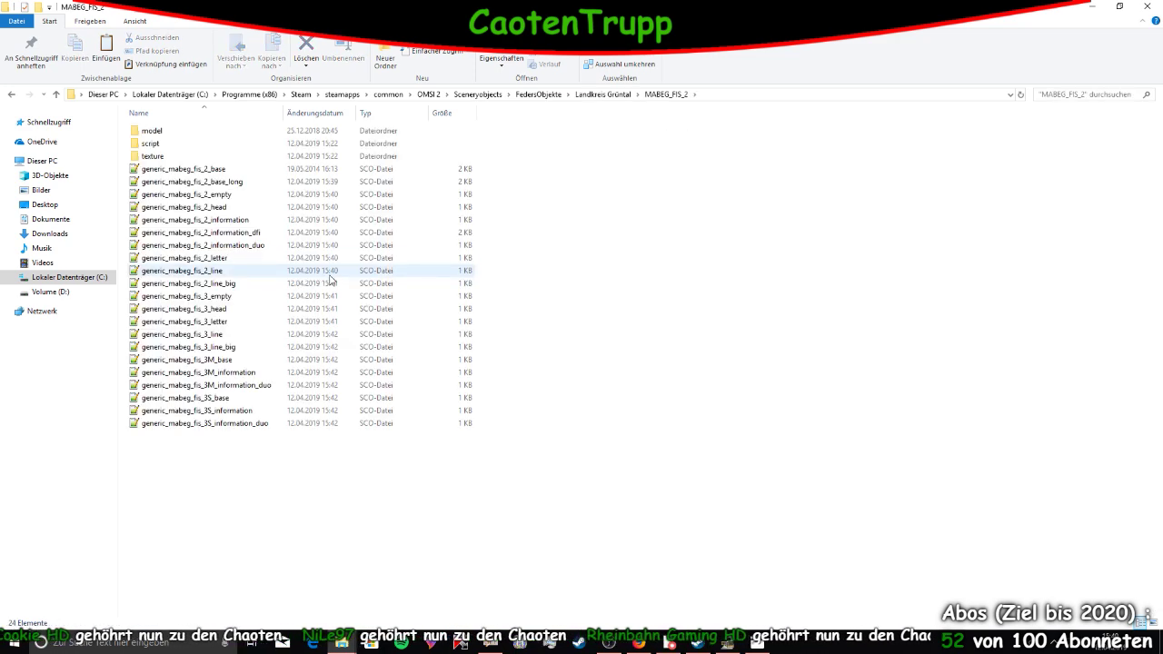
key("ctrl+v")
left_click(563, 235)
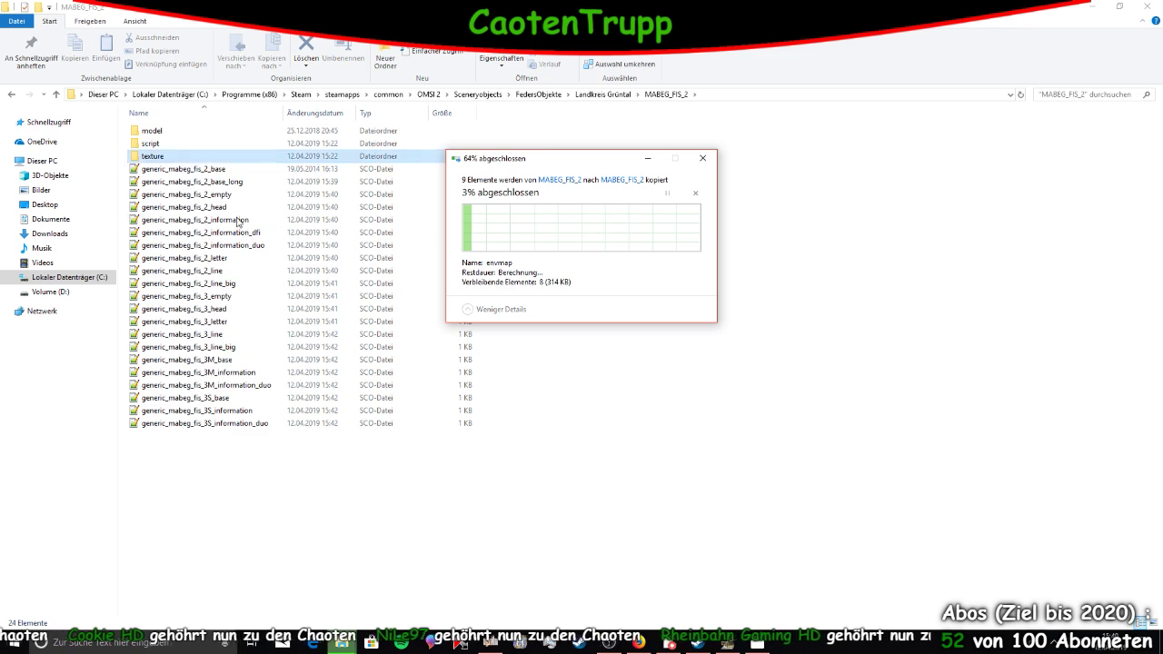
Open TextGenericGlass from the Landkreis Grüntal MABEG_FIS_2 texture folder, examine its canvas up close and close it
double_click(196, 158)
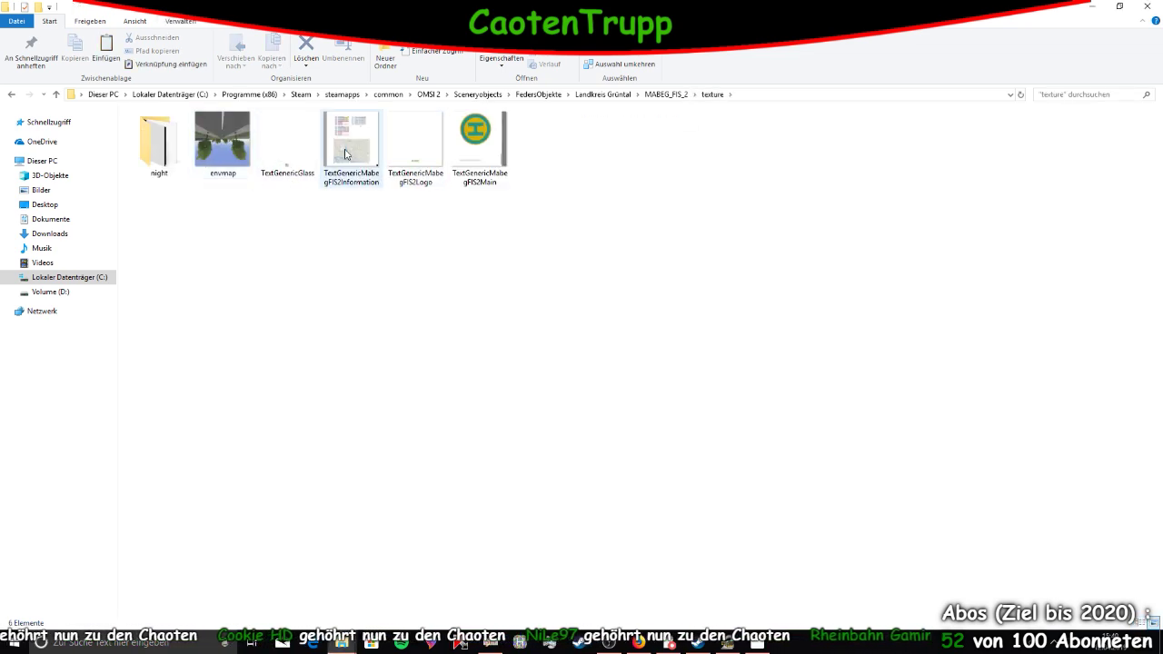
left_click(298, 157)
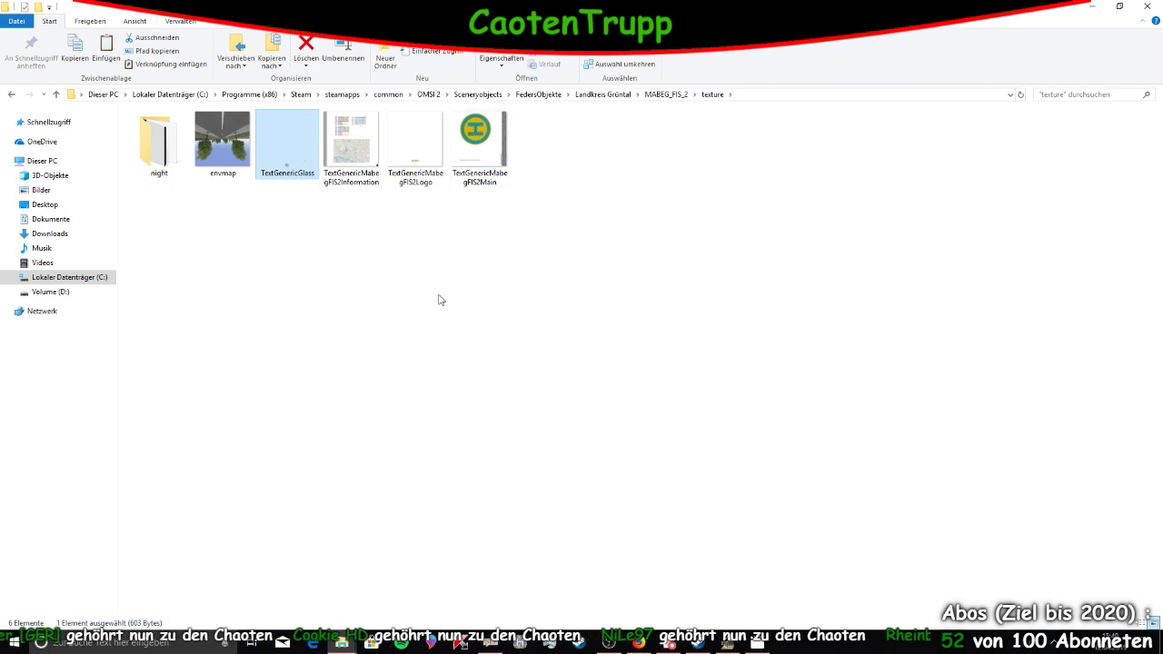
key("Return")
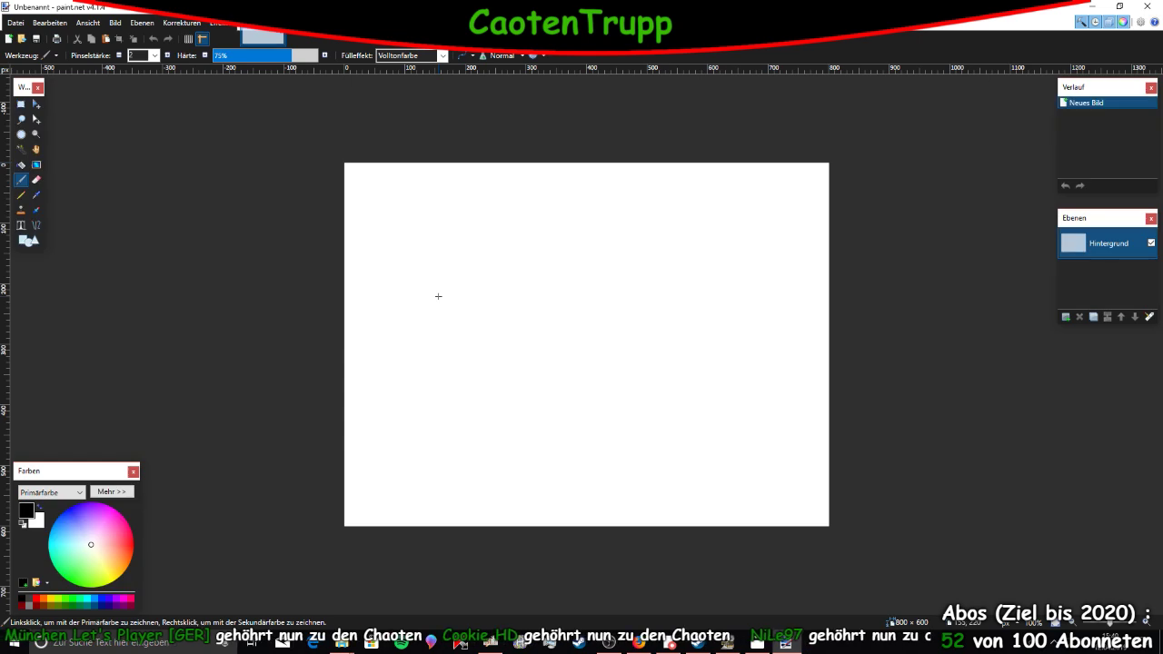
scroll(622, 339, "up", 10, "ctrl")
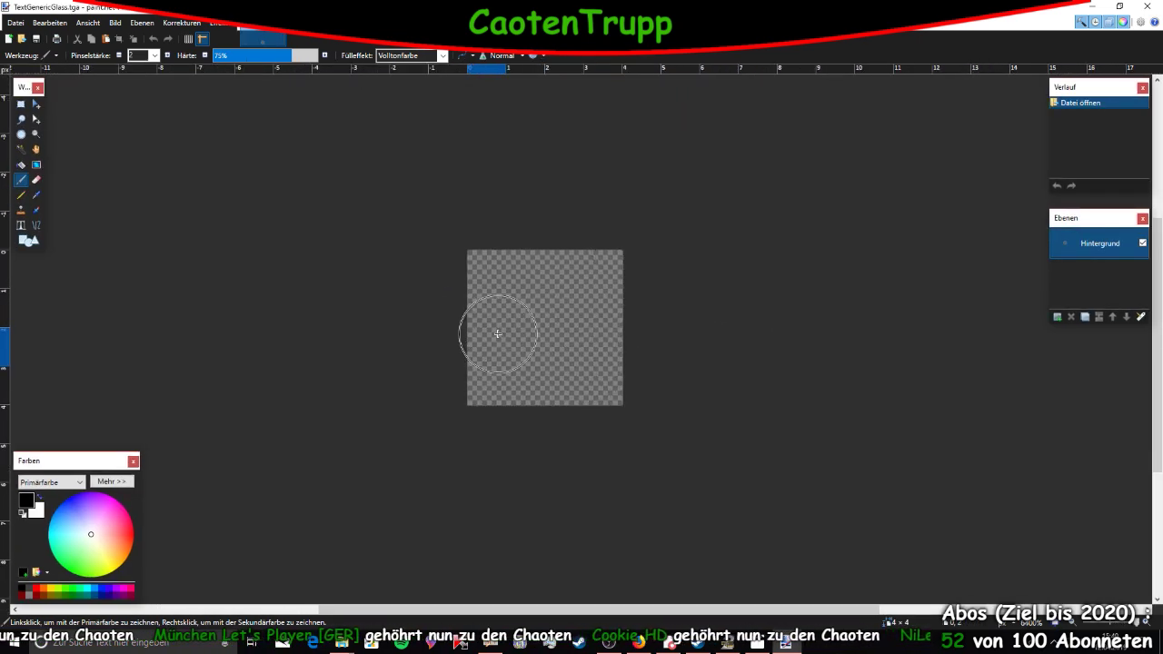
scroll(529, 334, "down", 10, "ctrl")
scroll(530, 333, "down", 2, "ctrl")
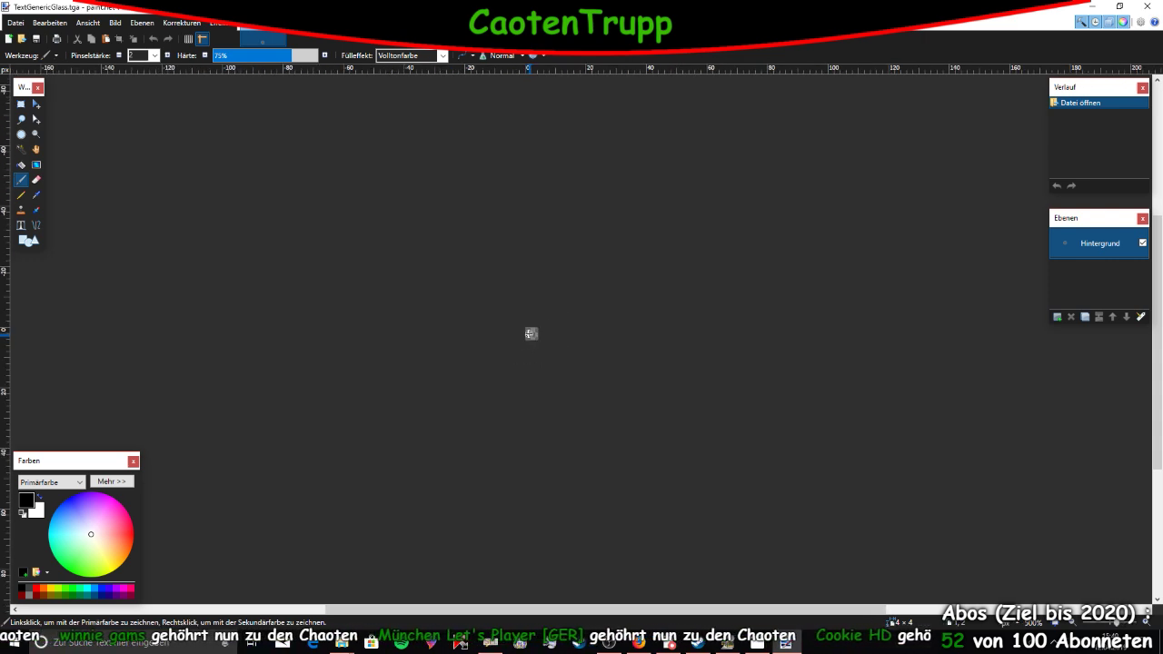
scroll(531, 333, "up", 6, "ctrl")
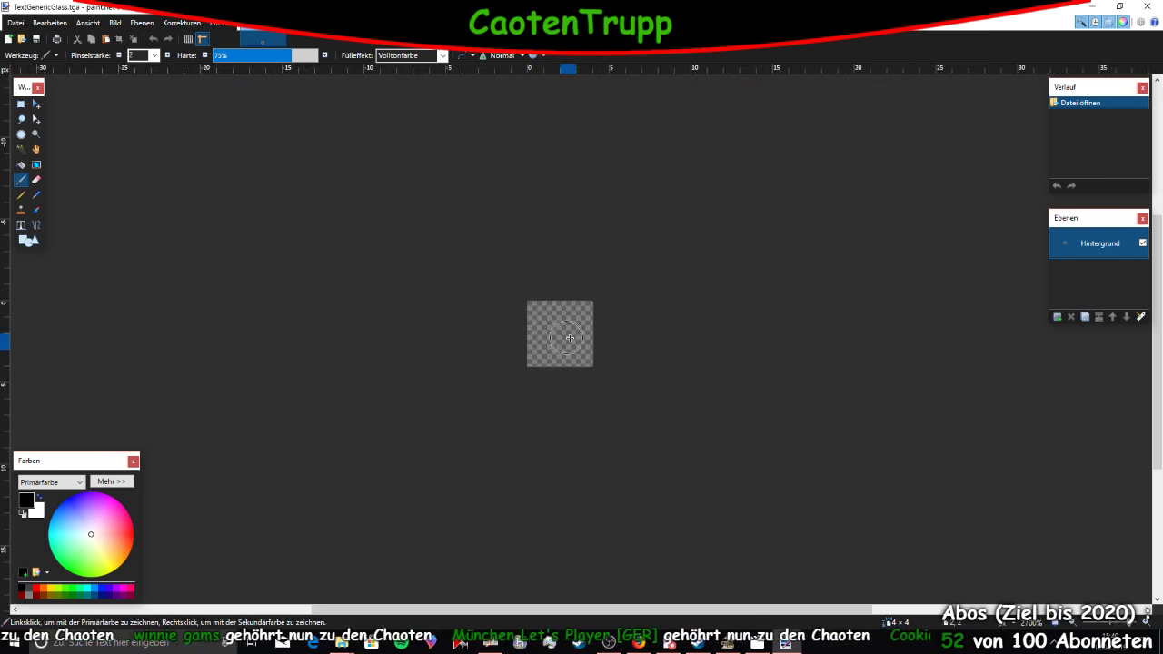
scroll(570, 338, "up", 3, "ctrl")
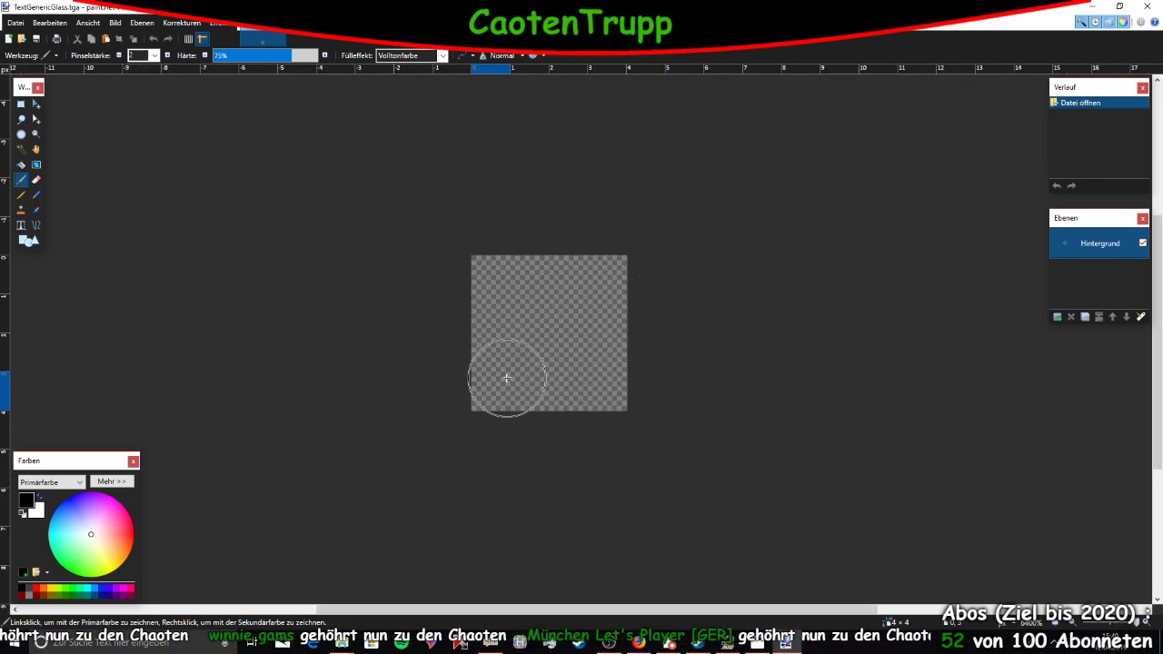
left_click(1145, 6)
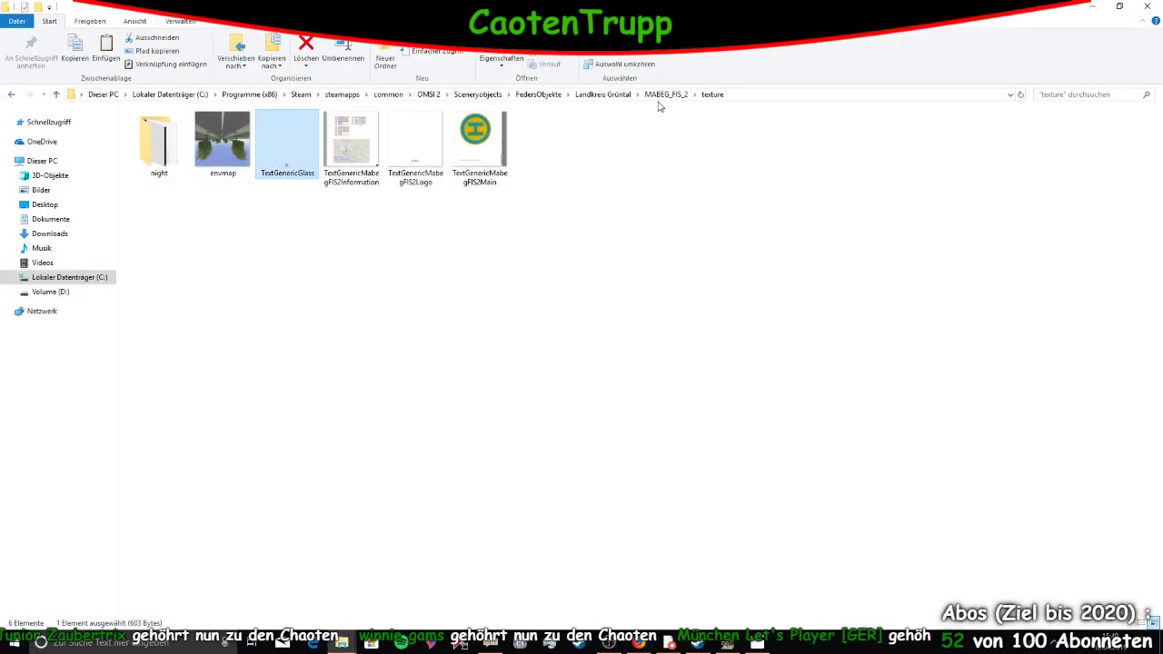
Look at the contents of the MABEG_FIS_2 script folder and return to the MABEG_FIS_2 folder
left_click(663, 95)
double_click(269, 145)
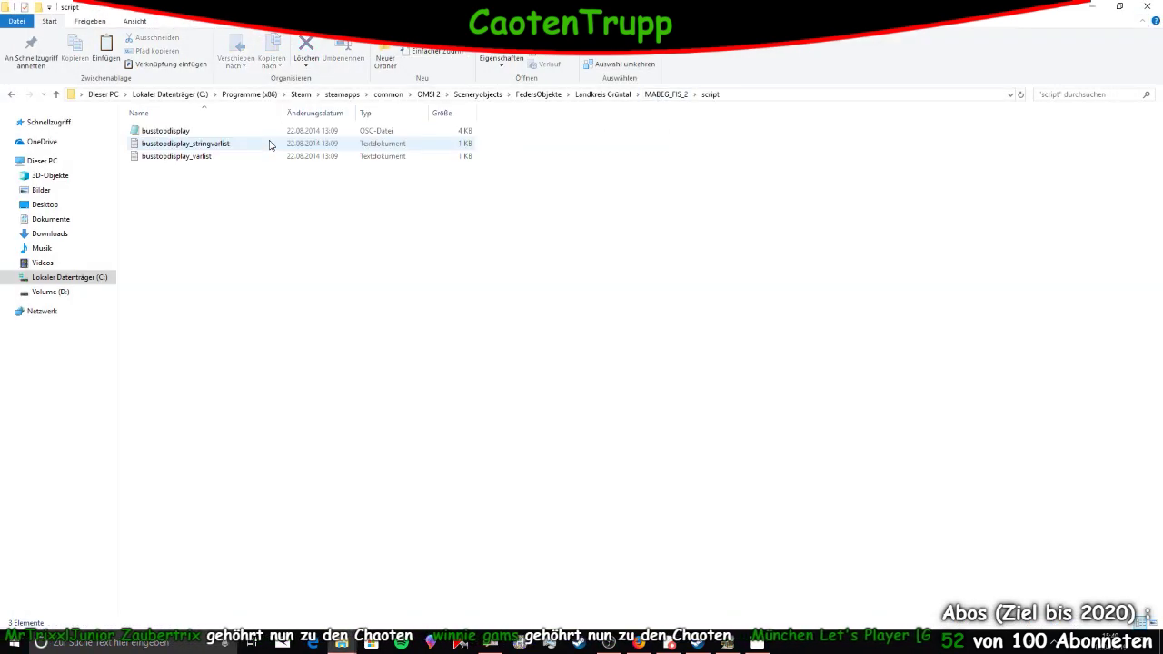
left_click(659, 95)
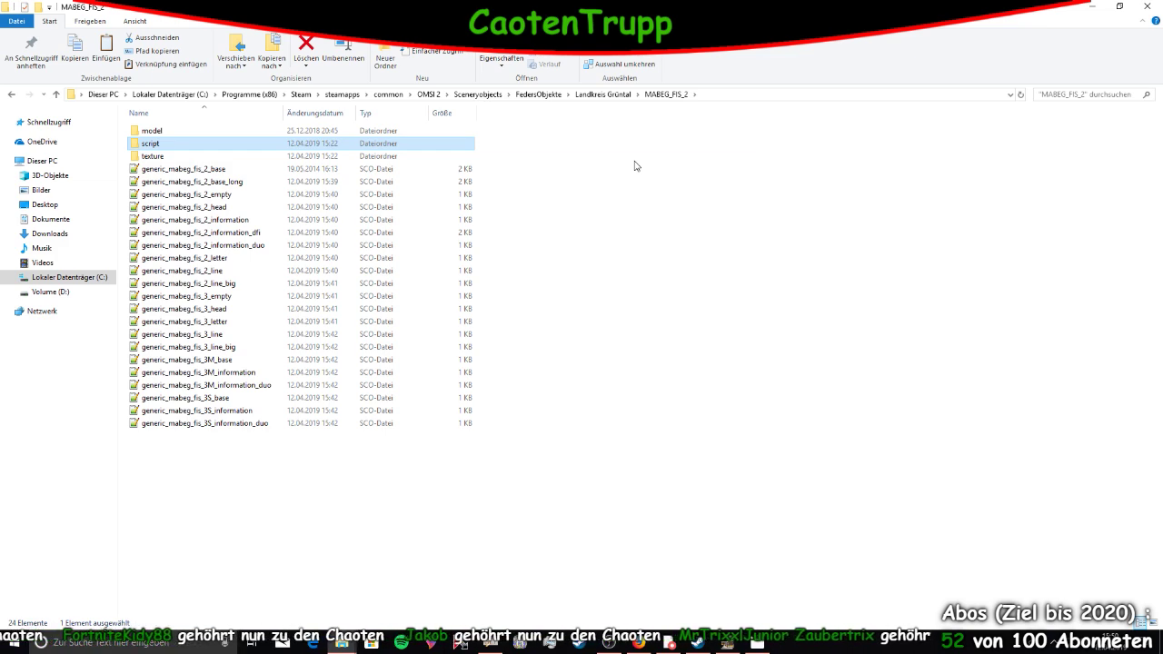
Open generic_mabeg_fis_2_base, read through its attachment and mesh entries to the end, and close the file and editor
left_click(209, 171)
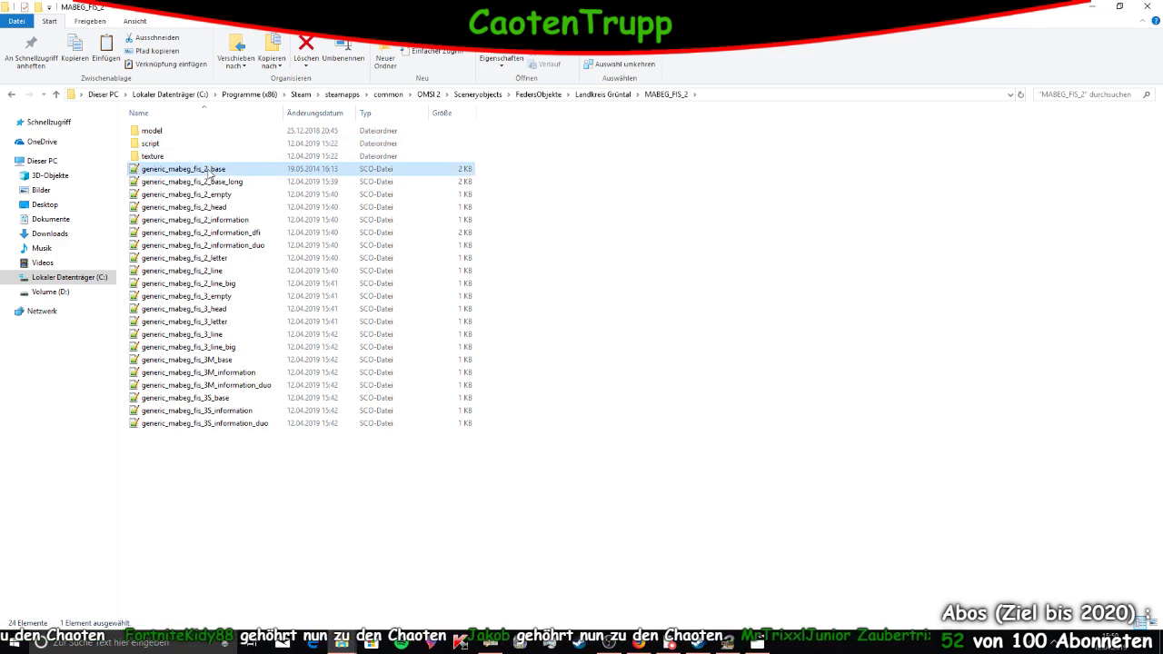
double_click(209, 170)
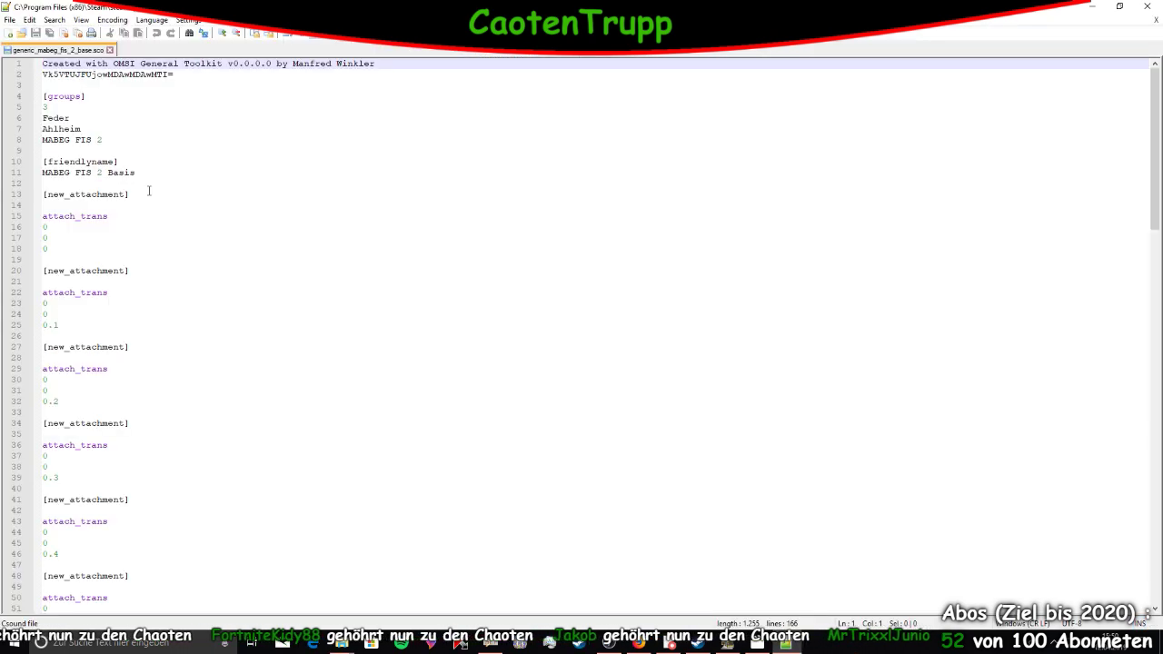
scroll(115, 216, "down", 20)
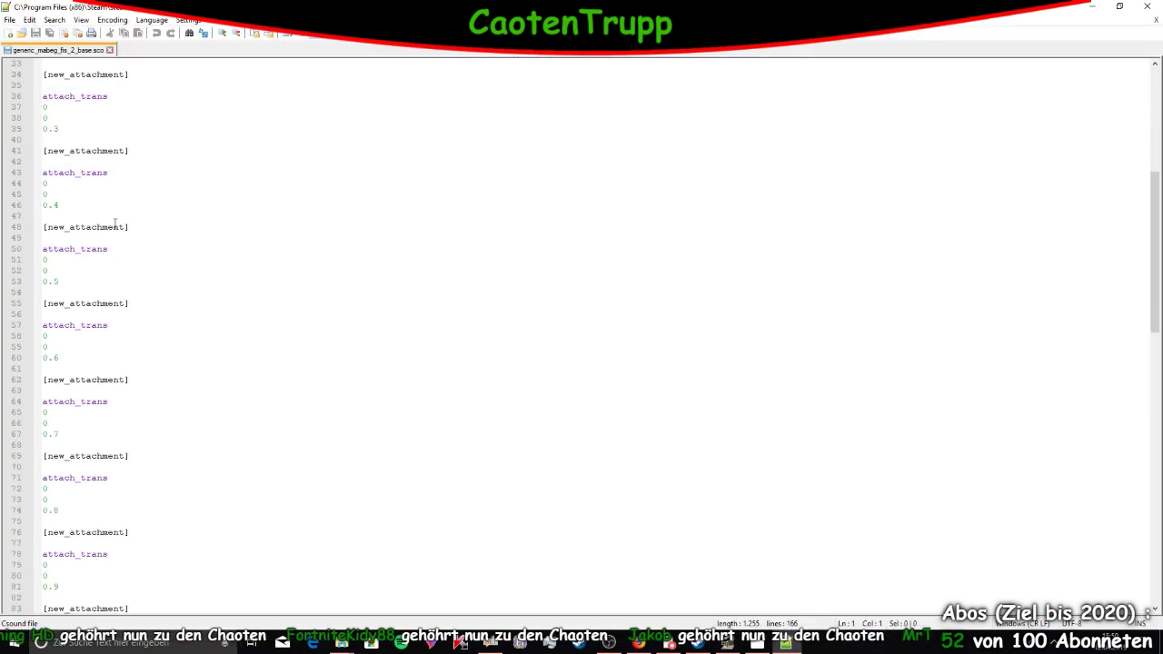
scroll(108, 292, "down", 7)
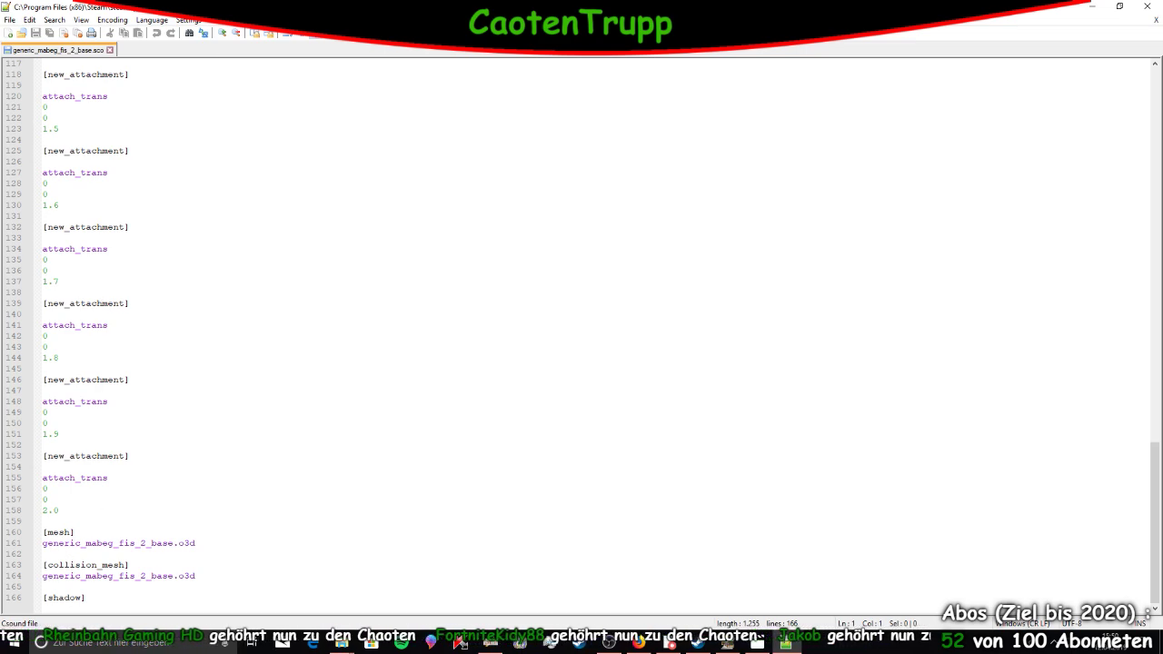
left_click(110, 50)
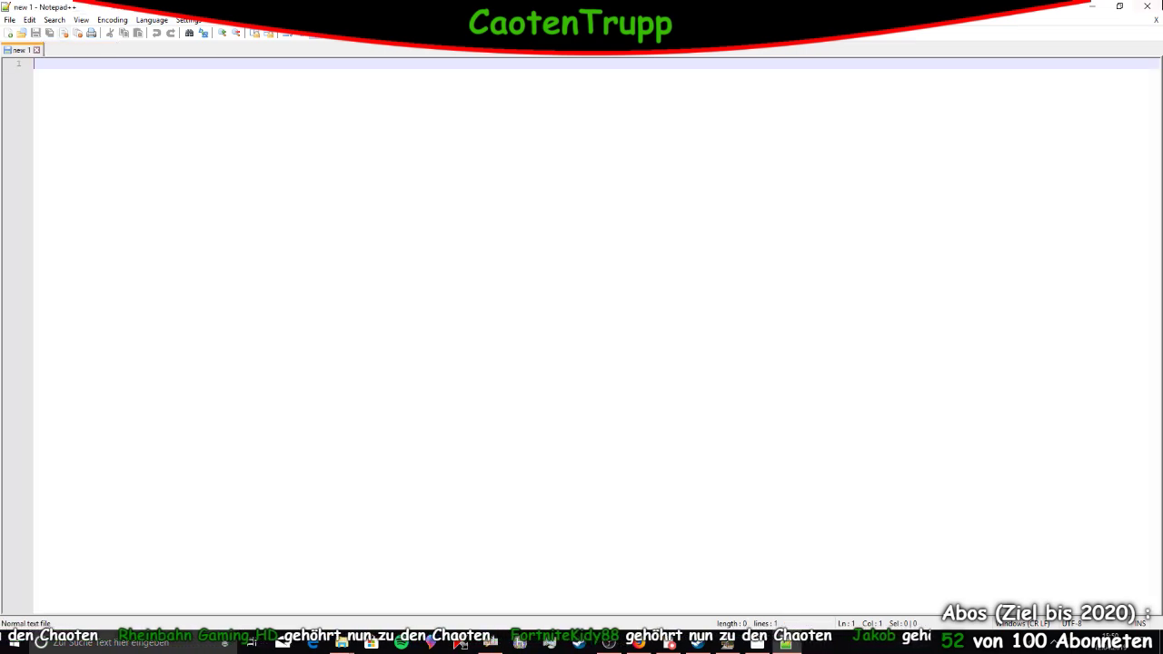
left_click(1148, 6)
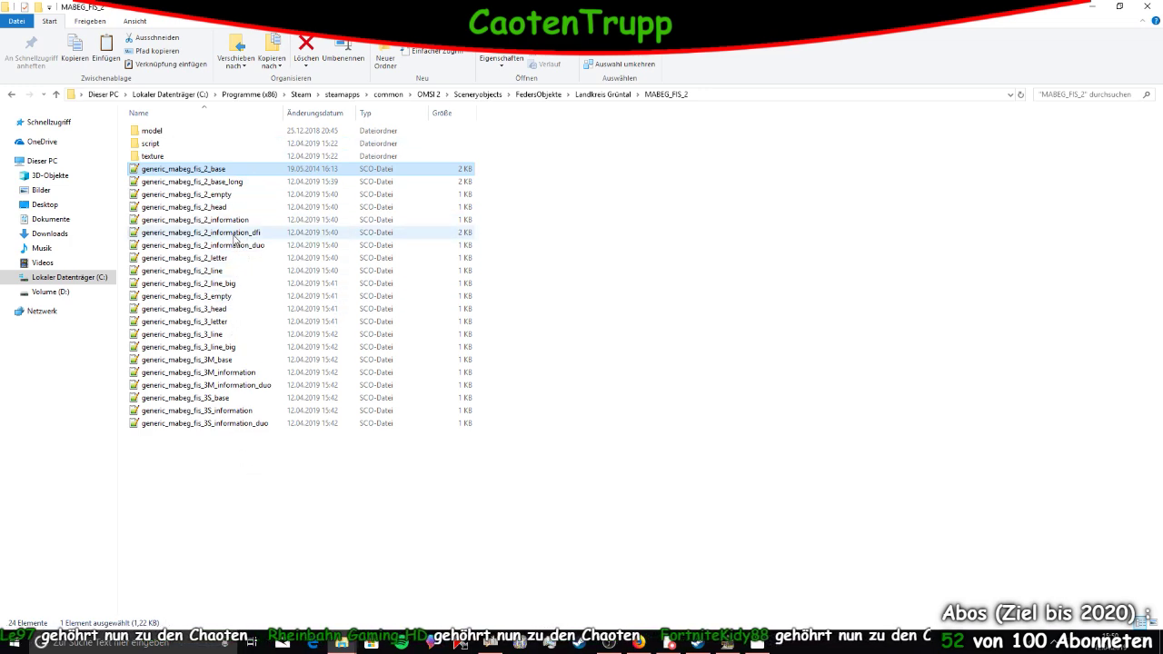
Open generic_mabeg_fis_2_empty, check its group, friendly name and mesh entries, and close the file and editor
left_click(233, 196)
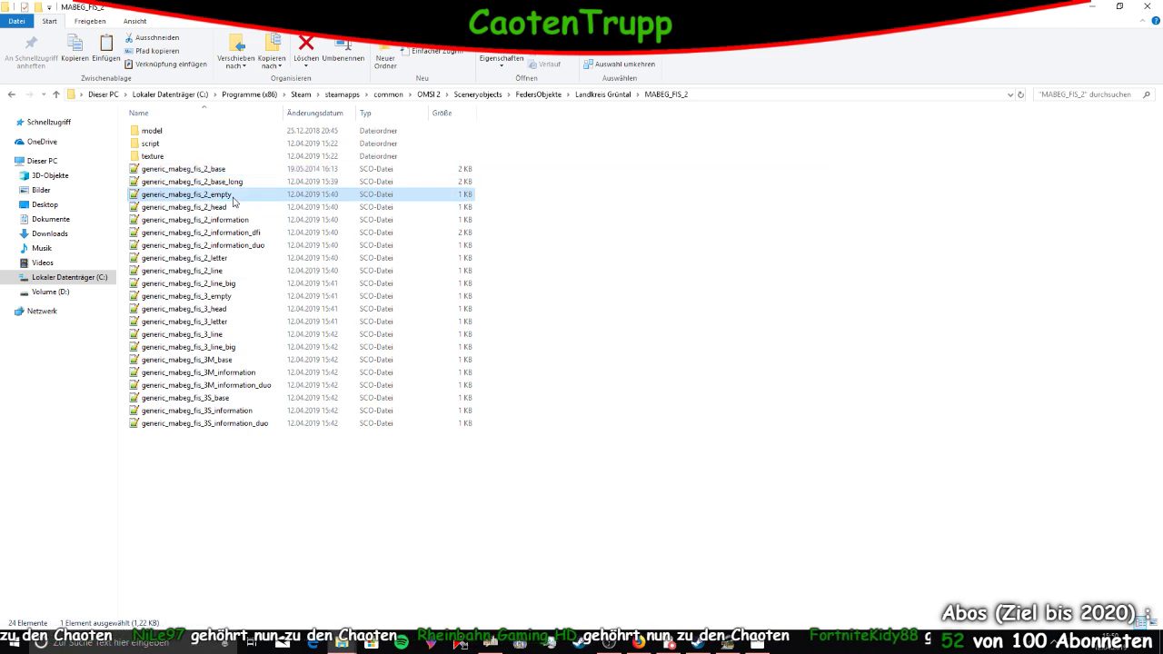
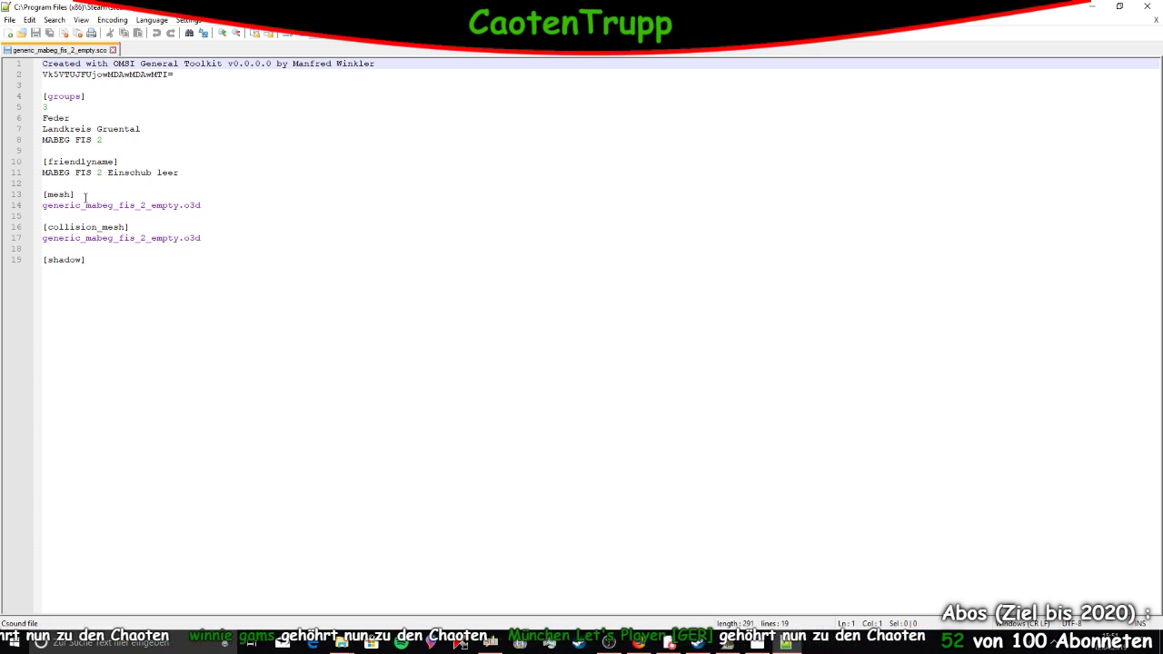
left_click(113, 50)
left_click(1147, 7)
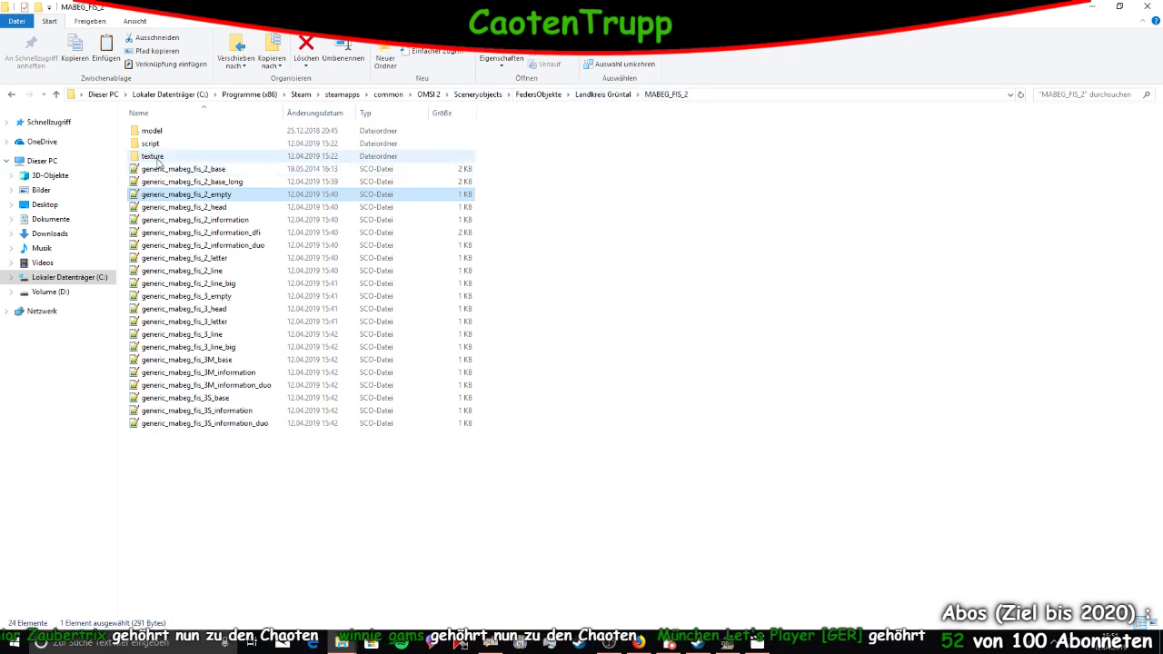
Open the TextGenericMabegFIS2Logo image from the texture folder for editing
double_click(159, 157)
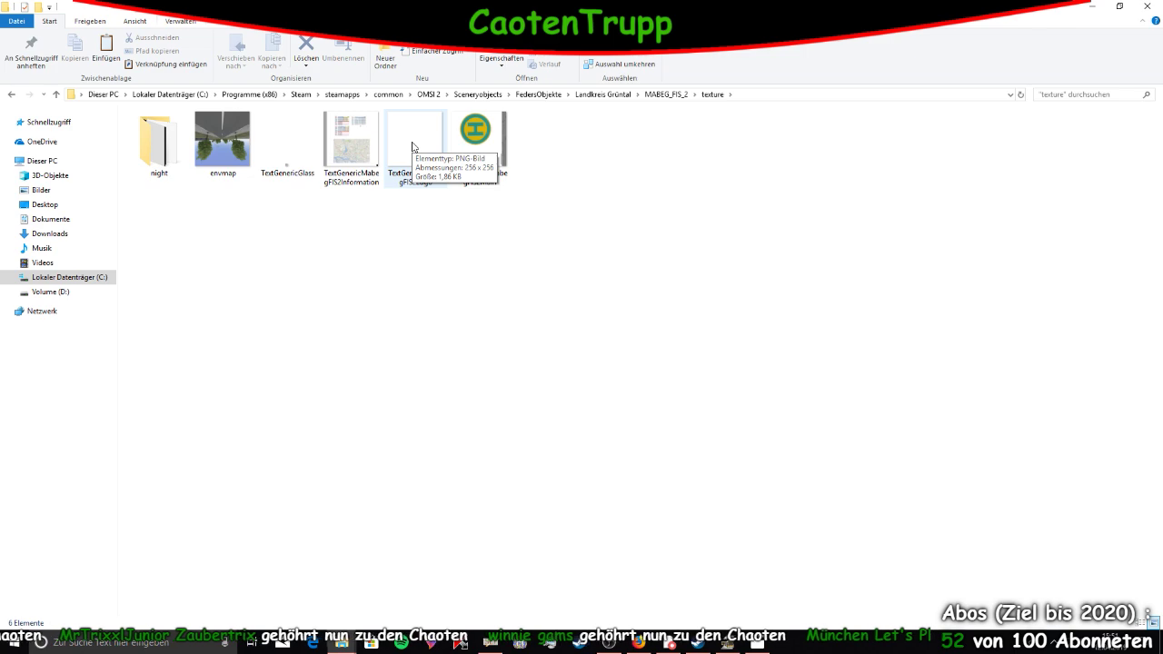
left_click(403, 148)
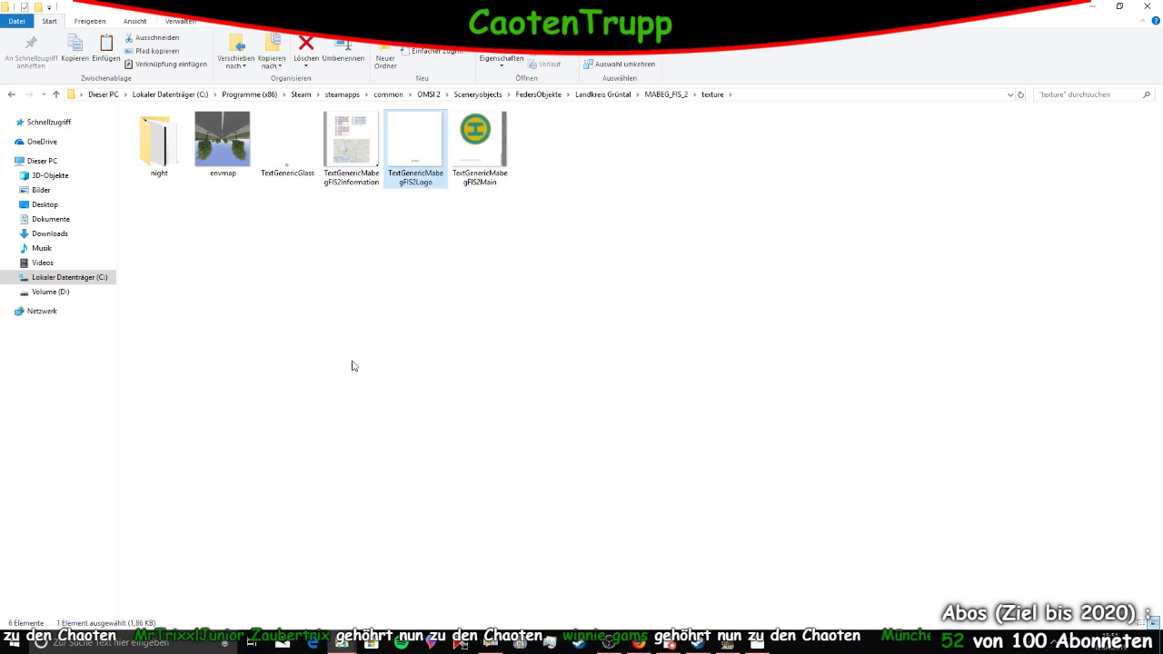
key("Return")
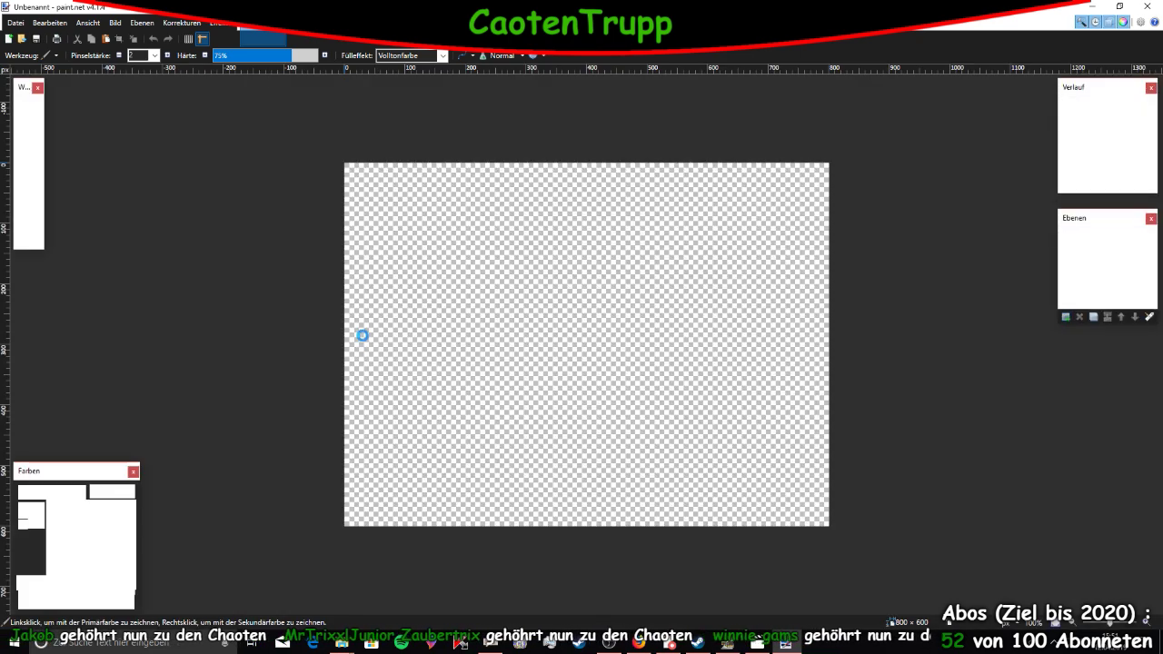
scroll(582, 405, "up", 6, "ctrl")
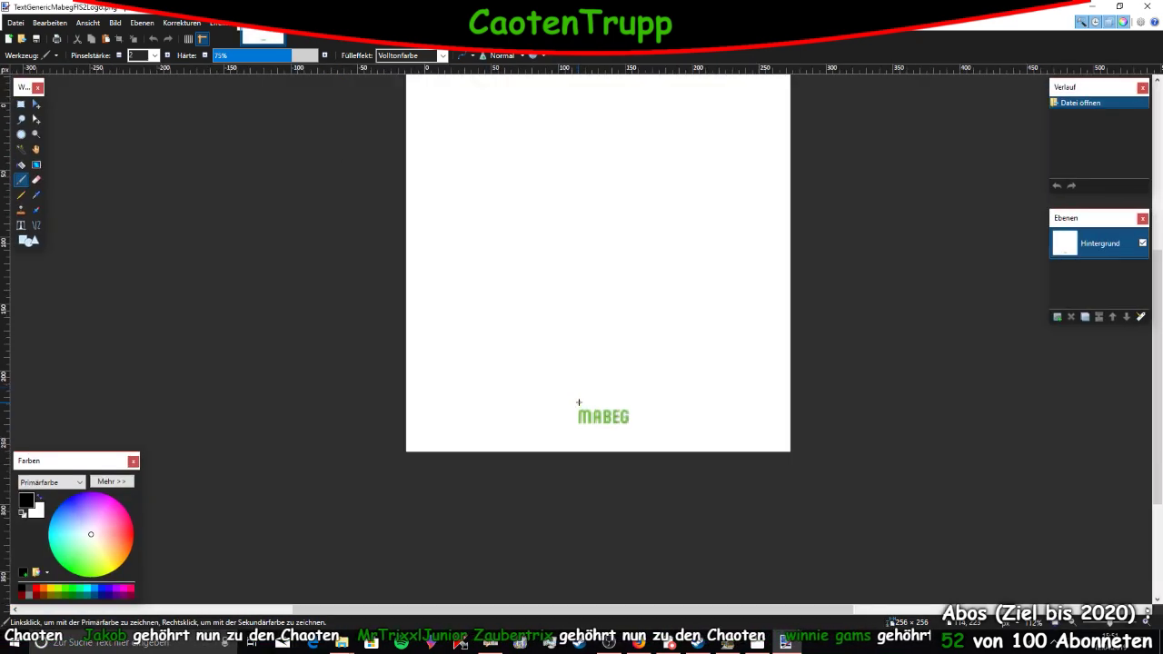
Cover the green MABEG lettering with a filled white (FFFFFF) rectangle of about 50 × 20 px
left_click(29, 240)
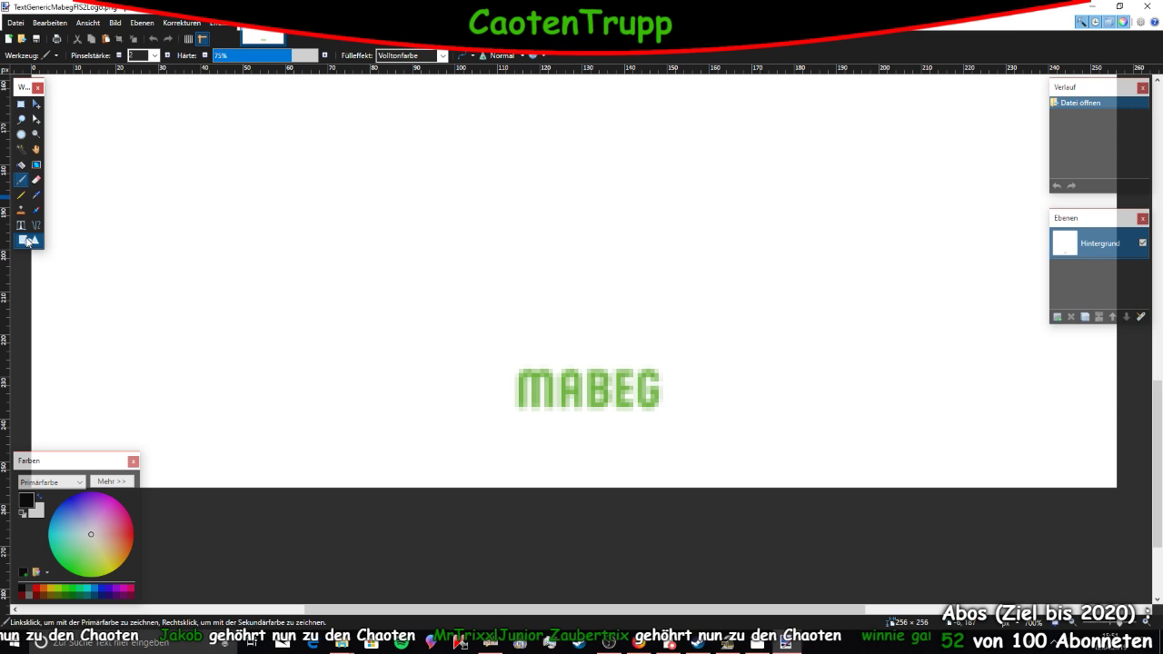
left_click(129, 56)
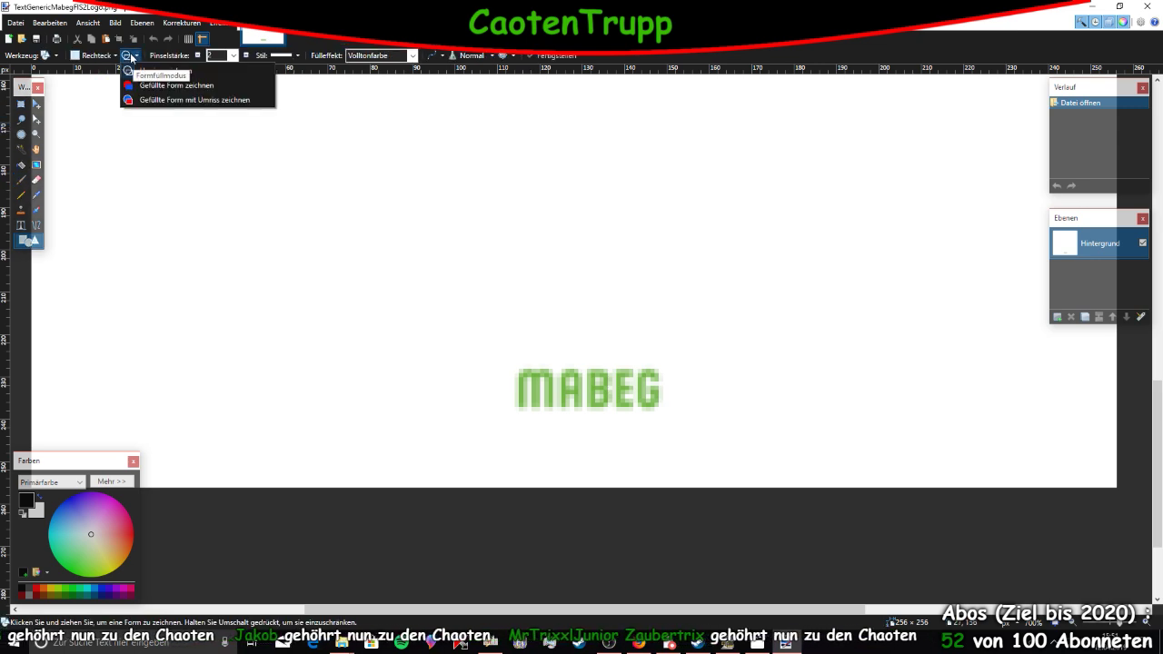
left_click(148, 84)
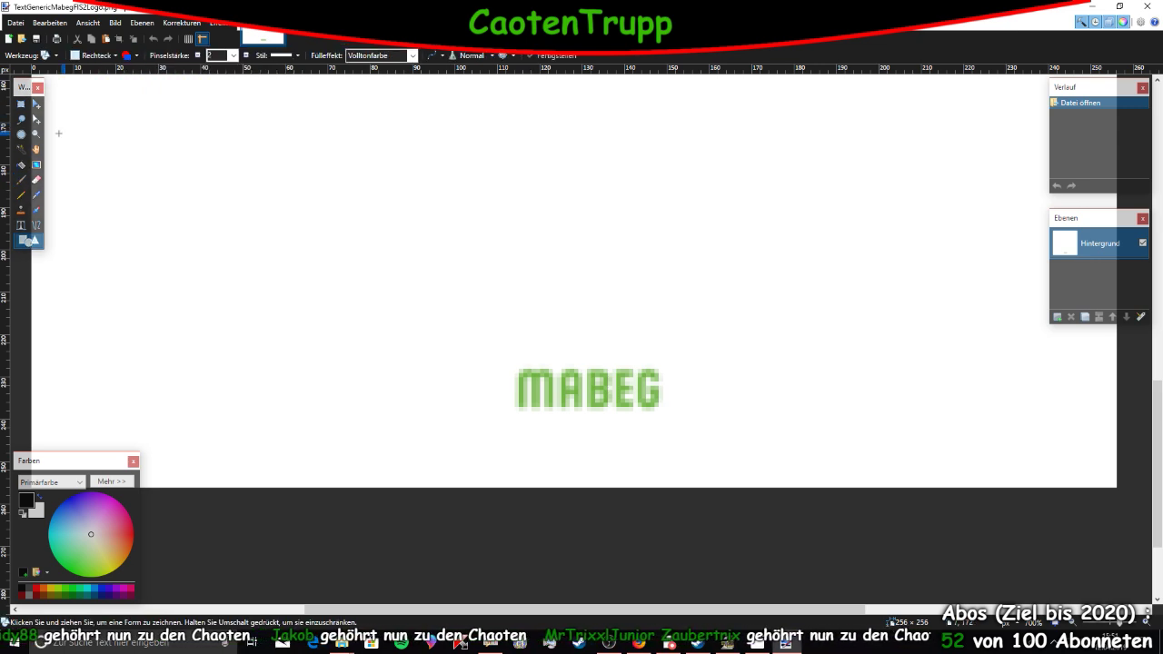
left_click(111, 481)
left_click_drag(180, 561, 271, 560)
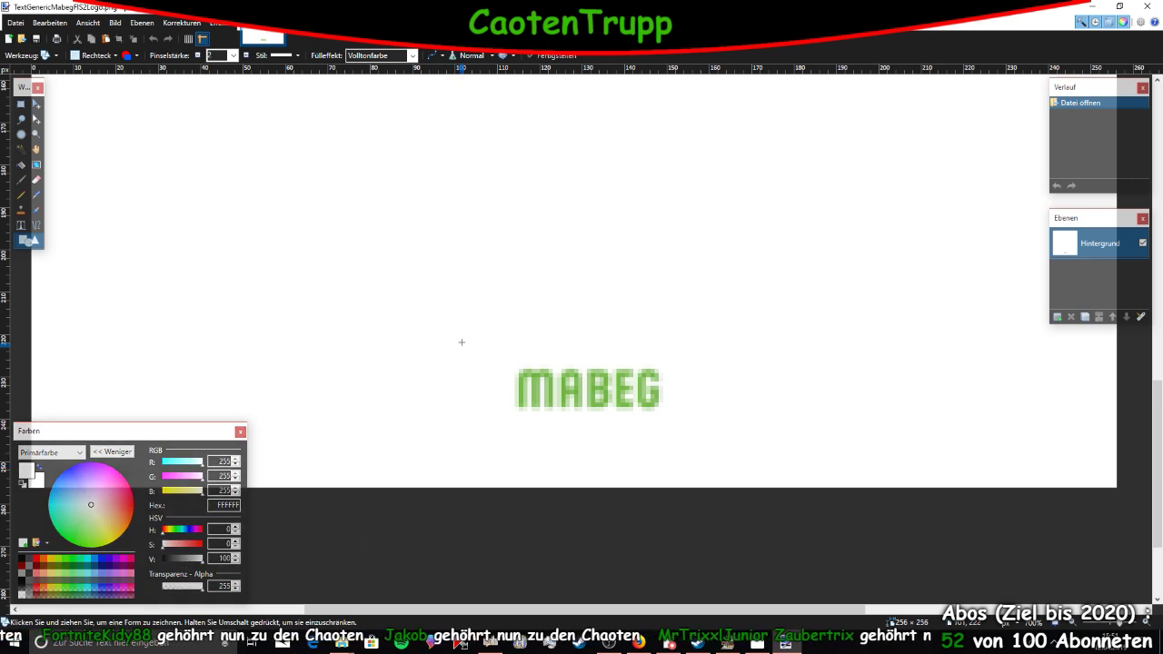
left_click_drag(514, 367, 675, 423)
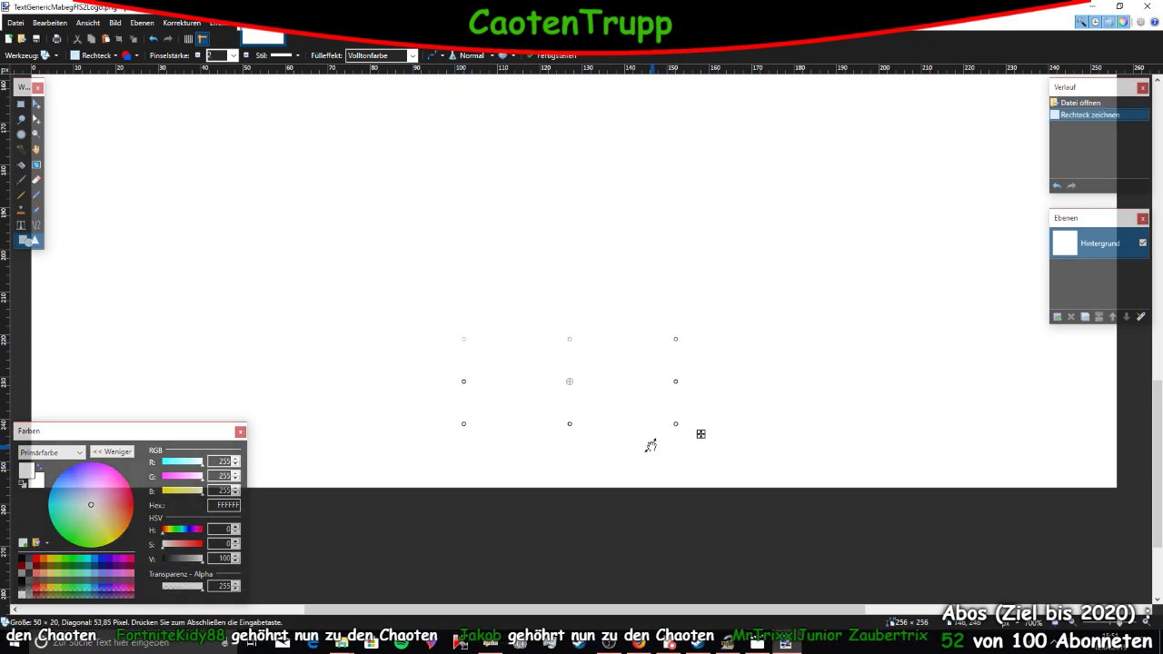
key("Return")
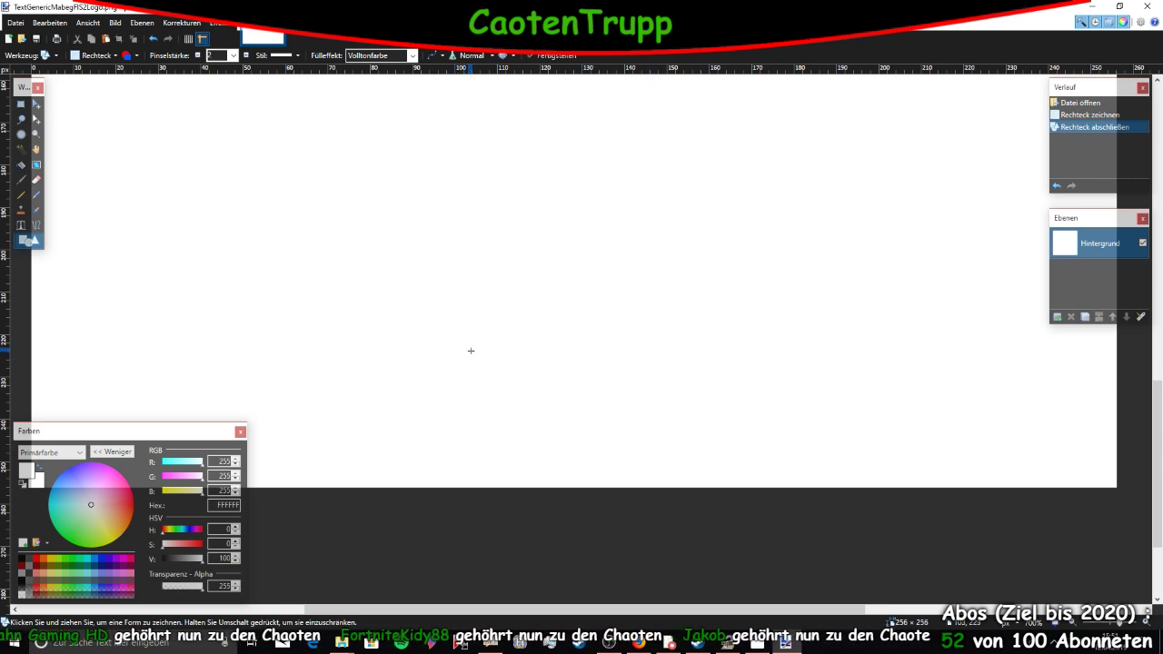
Set the primary colour to red (FF0010)
scroll(471, 351, "down", 2, "ctrl")
scroll(471, 350, "down", 1, "ctrl")
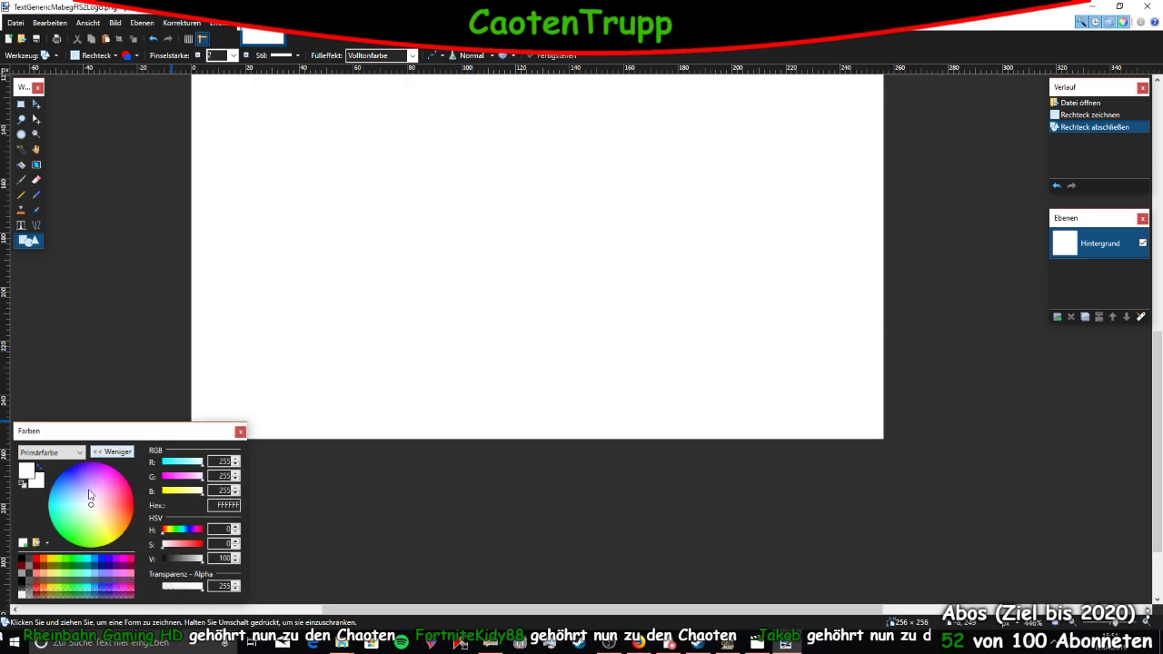
left_click_drag(106, 503, 134, 502)
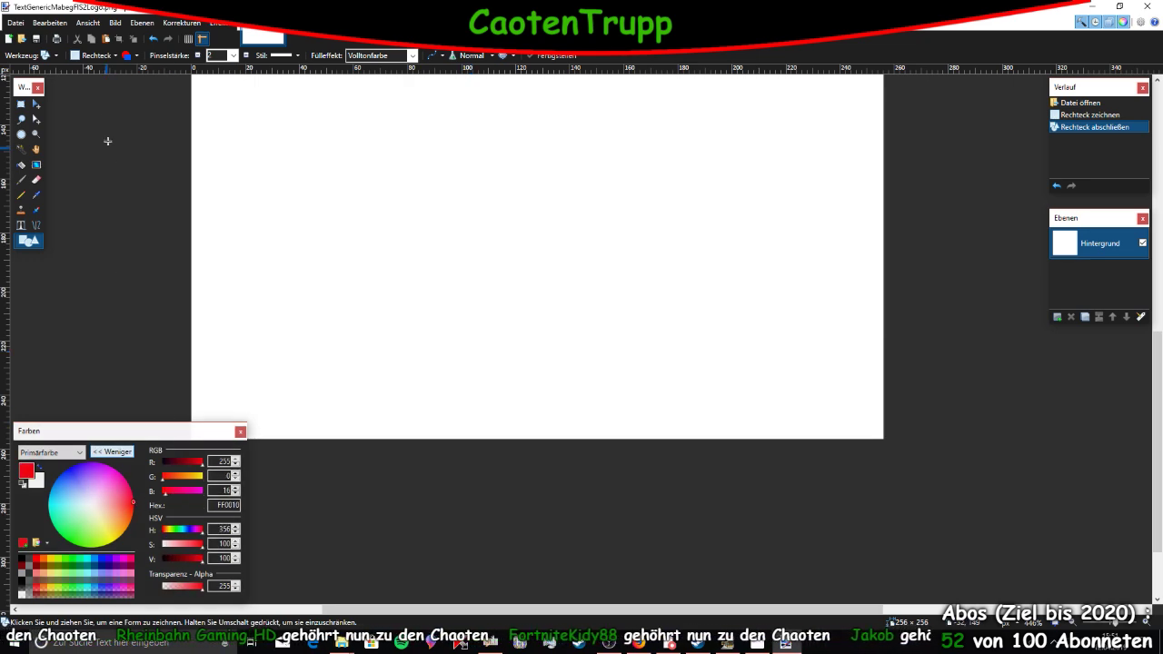
Browse the Sceneryobjects folders for an image to open, including the FedersObjekte folder
left_click(16, 22)
left_click(36, 54)
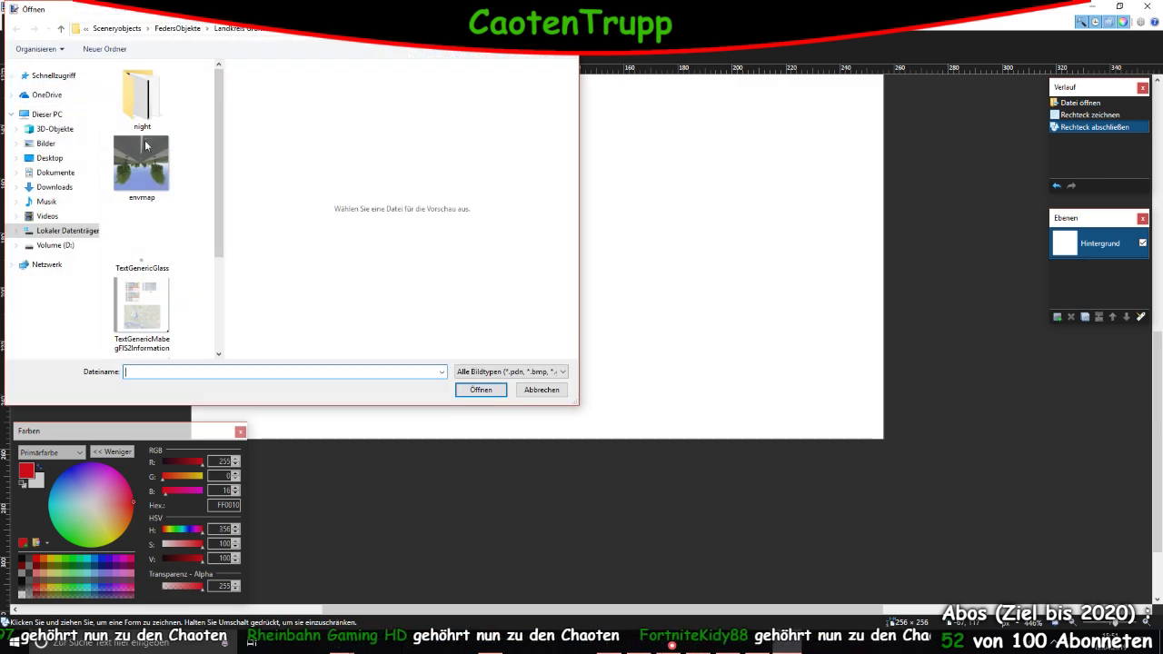
left_click(238, 28)
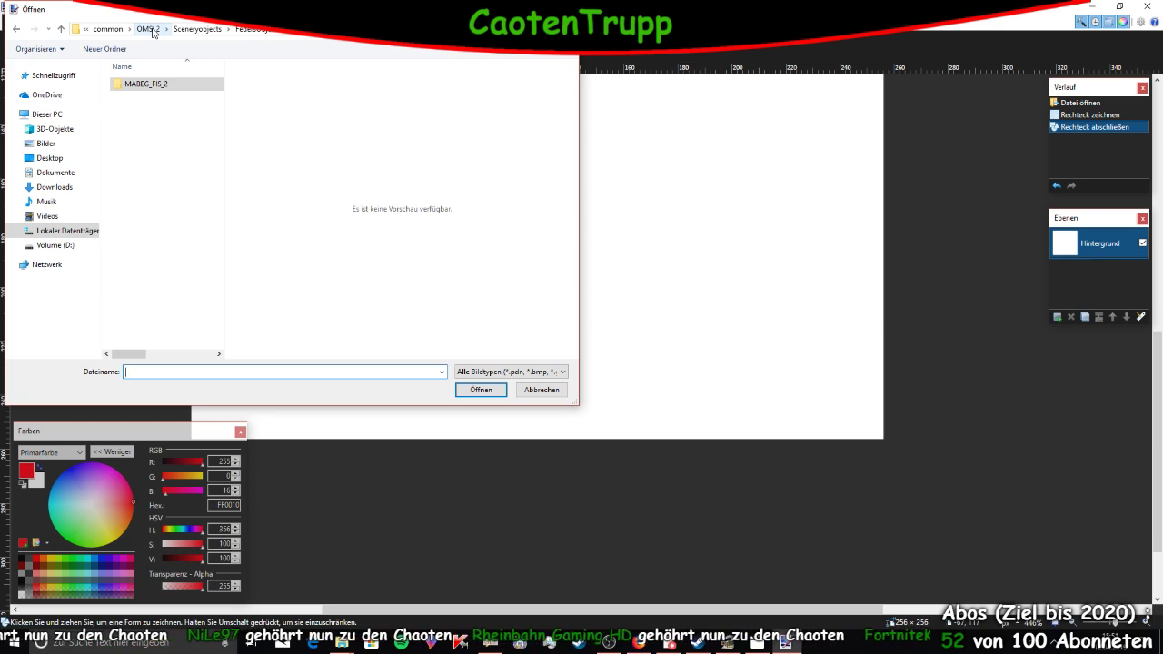
left_click(201, 30)
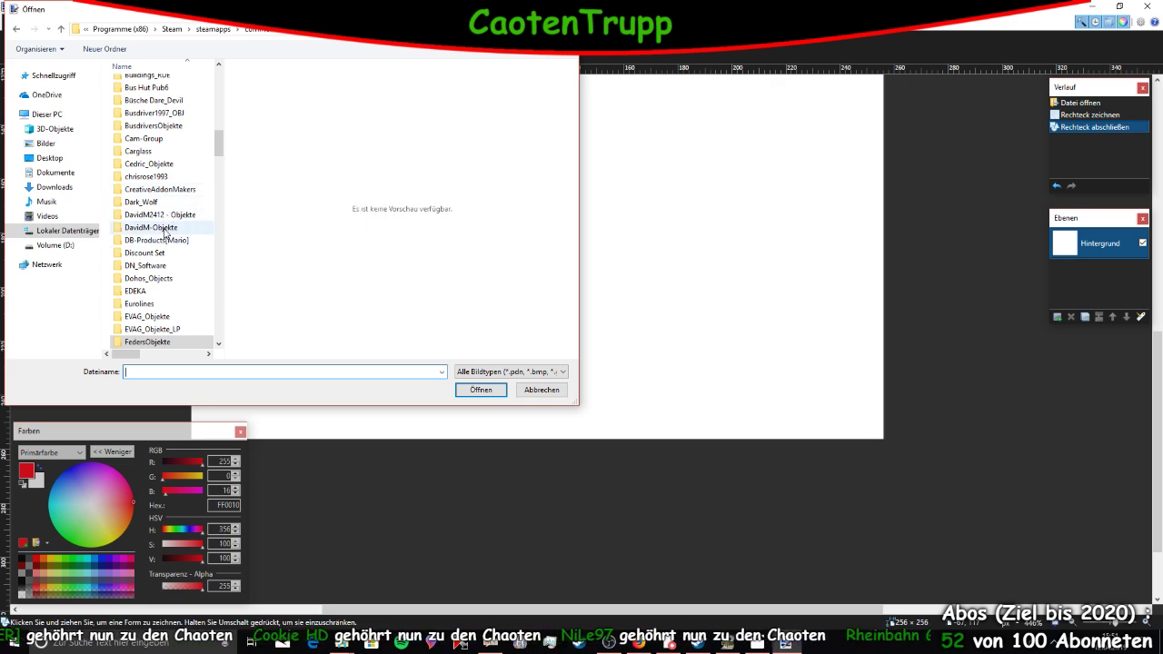
scroll(171, 209, "down", 7)
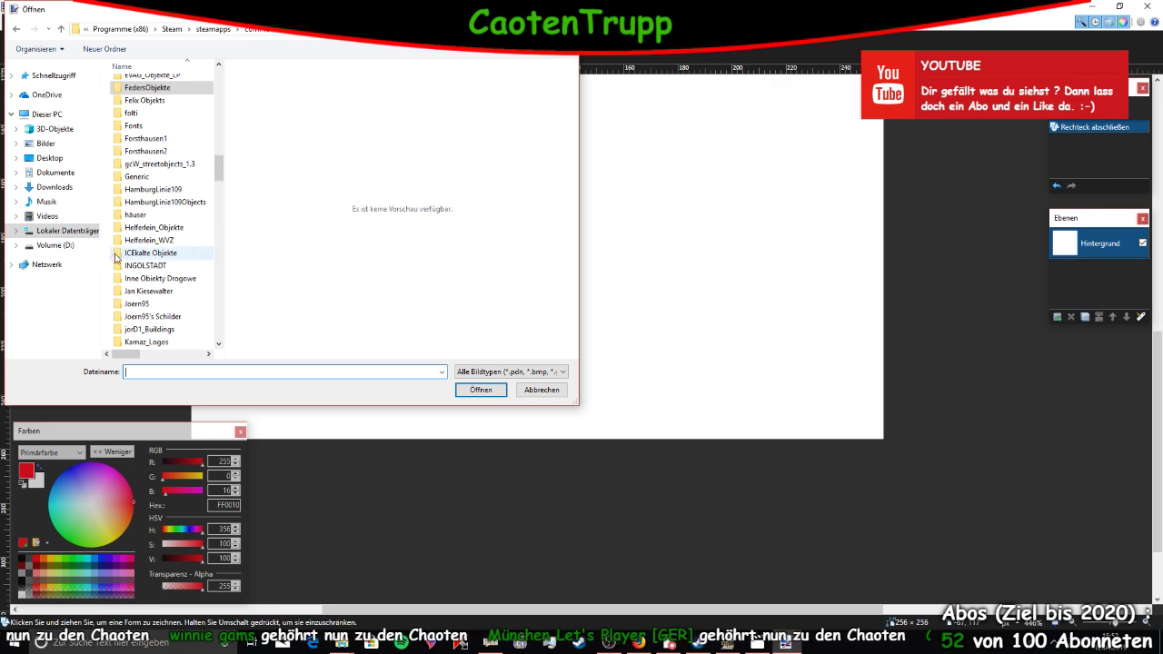
scroll(137, 264, "down", 5)
scroll(165, 271, "up", 5)
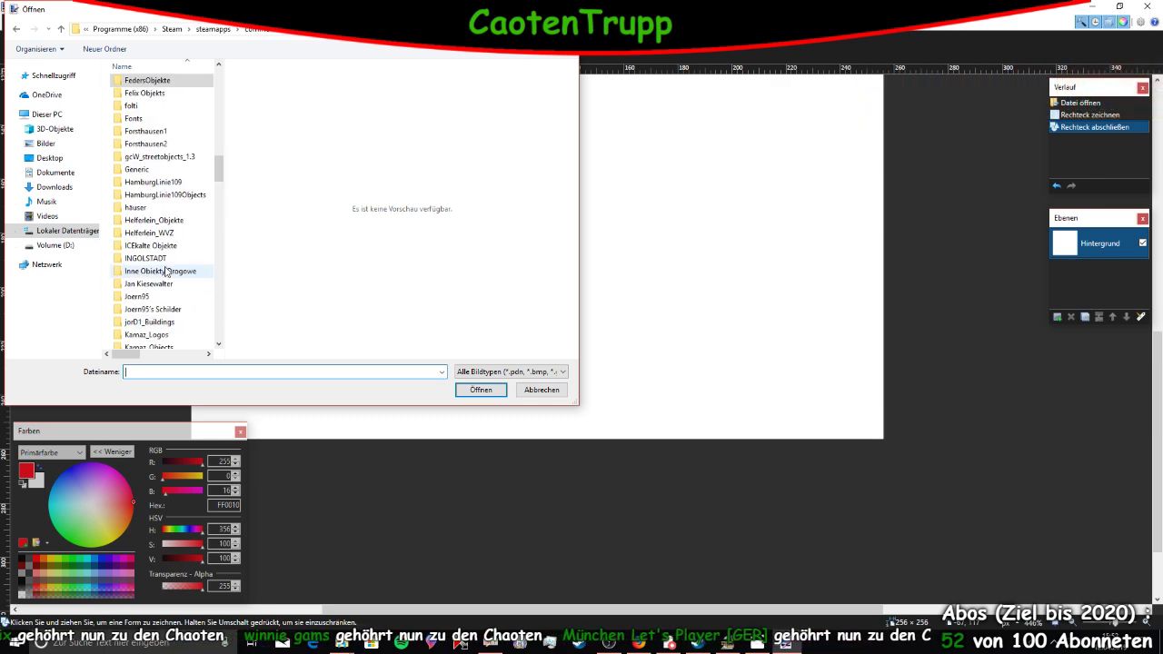
scroll(165, 271, "up", 5)
type("f")
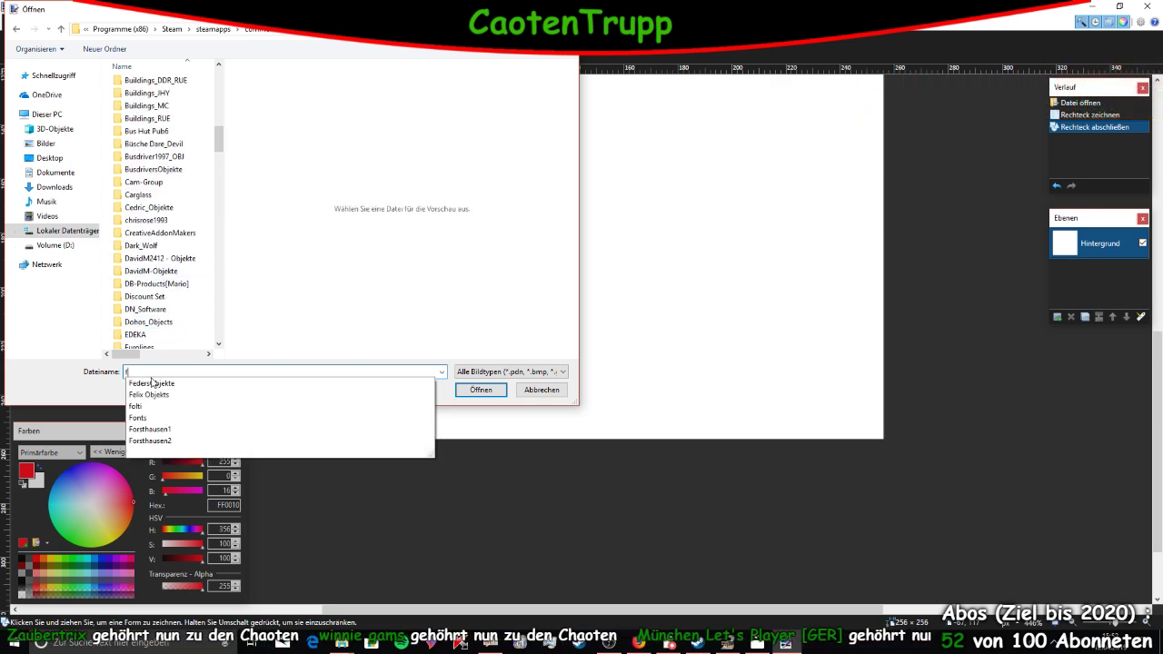
left_click(334, 387)
left_click(481, 389)
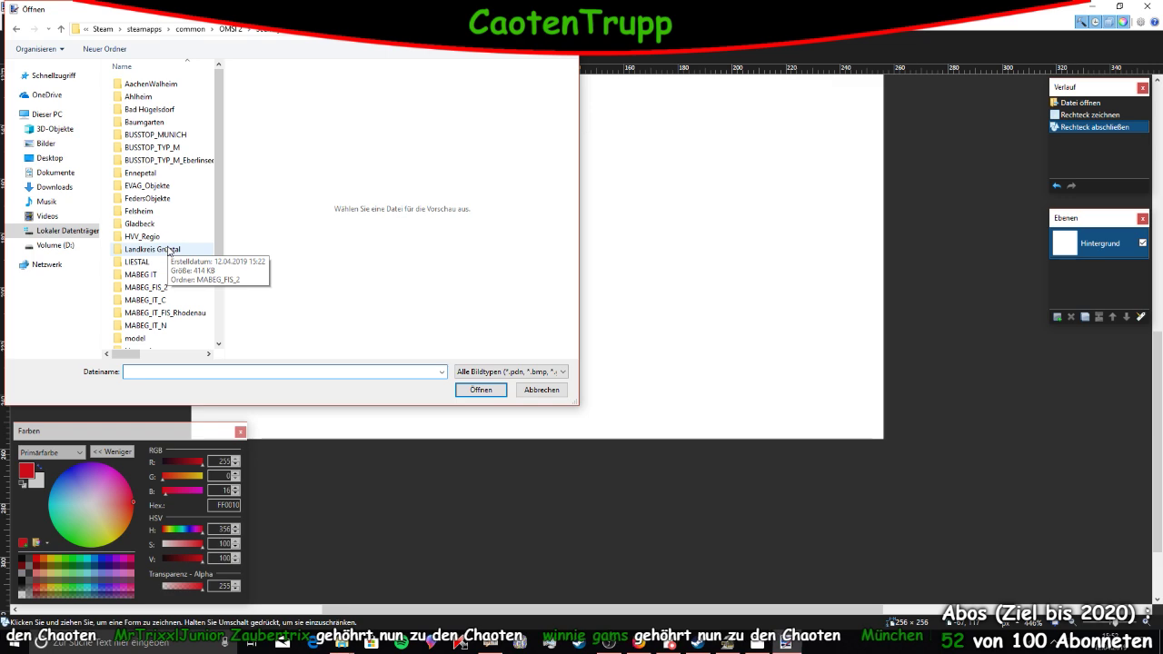
Browse to the OMSI 2 Vehicles folder and enter the Texture folder of the Solaris bus
left_click(230, 28)
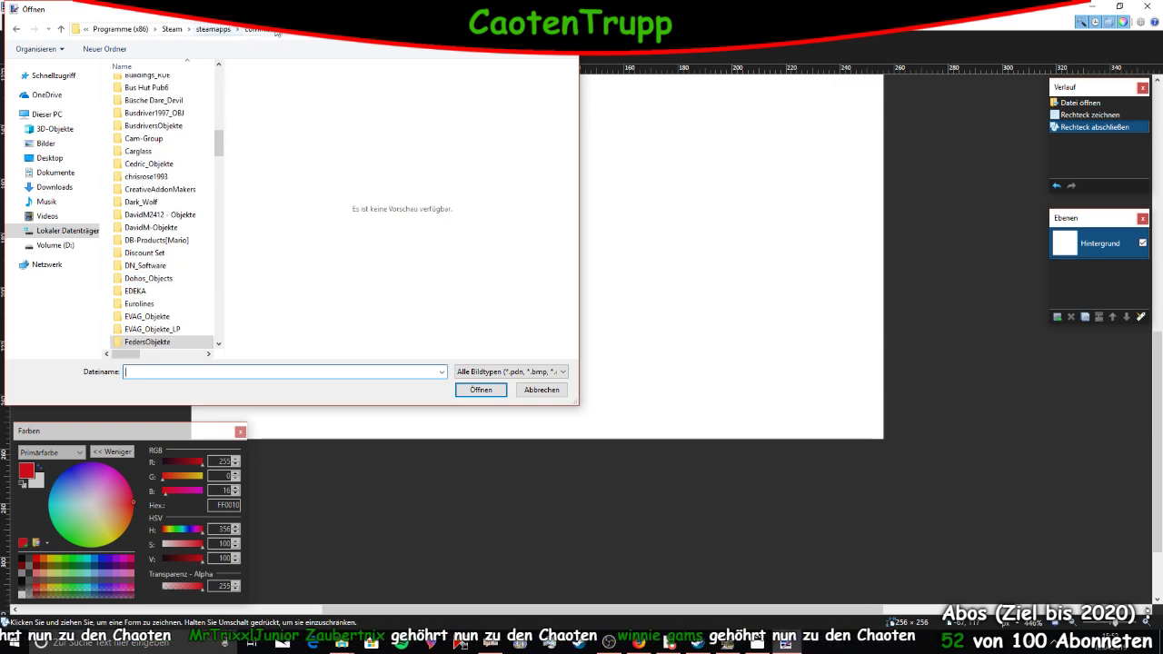
scroll(204, 294, "down", 5)
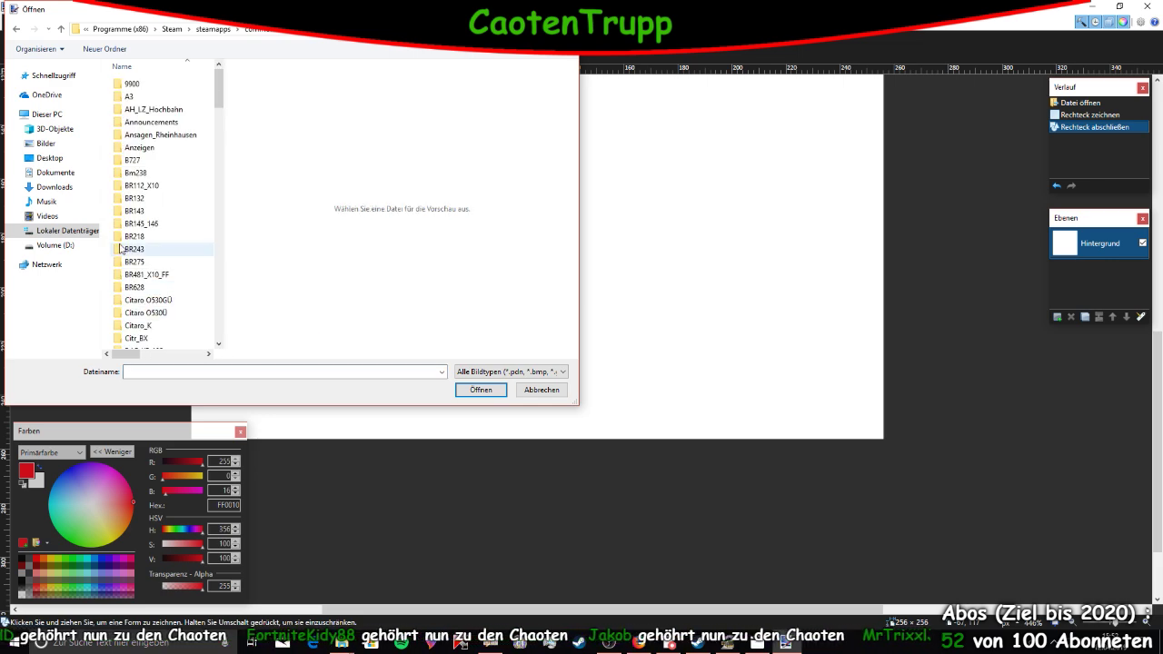
scroll(124, 247, "down", 7)
scroll(123, 247, "down", 10)
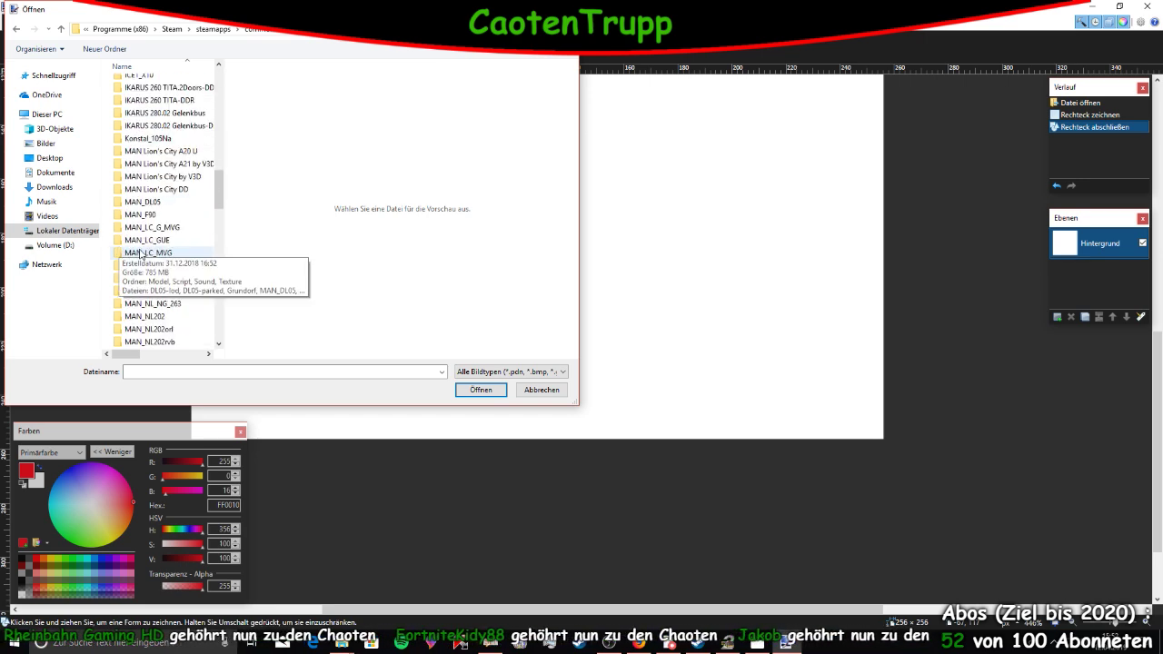
scroll(145, 256, "down", 9)
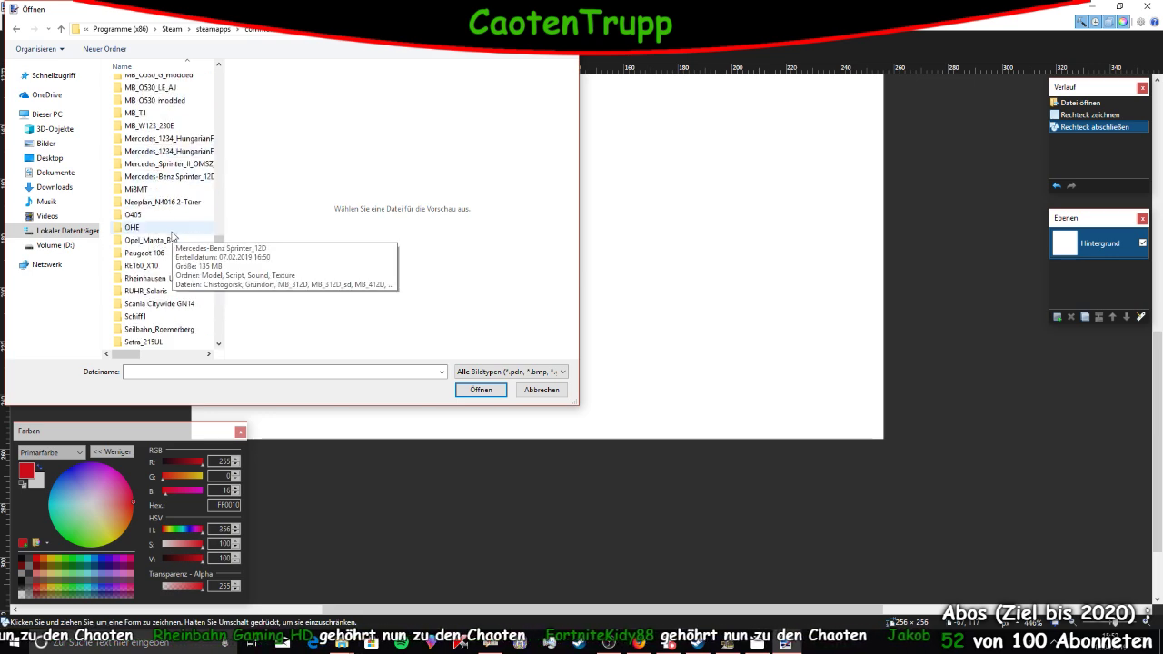
scroll(163, 255, "up", 4)
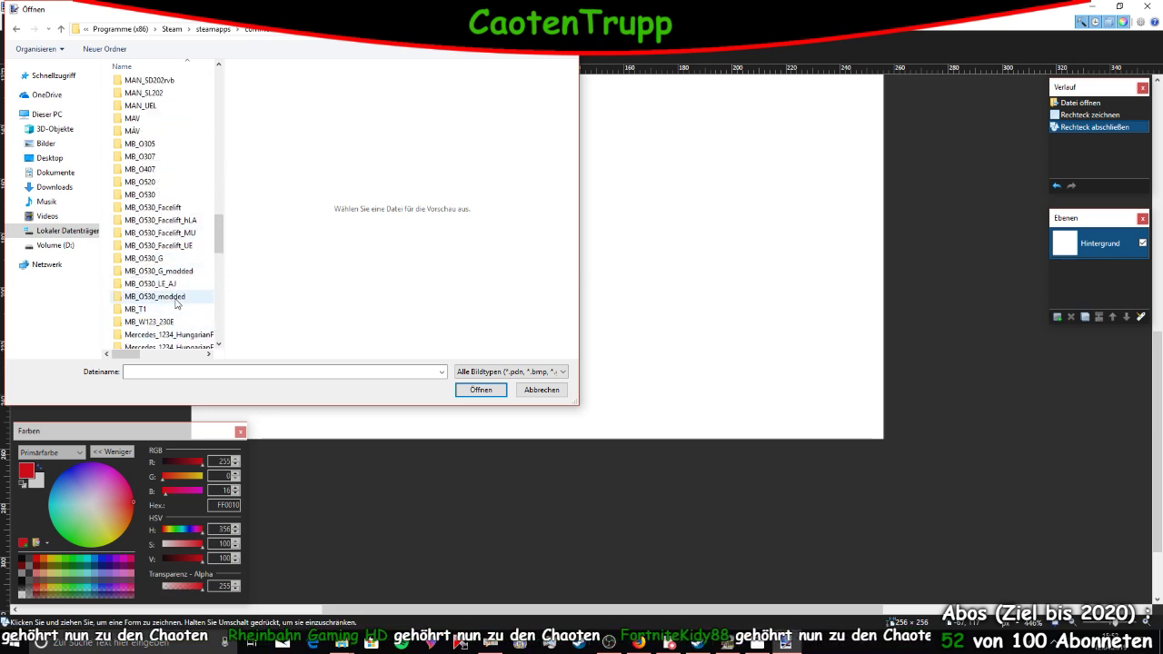
scroll(177, 291, "down", 6)
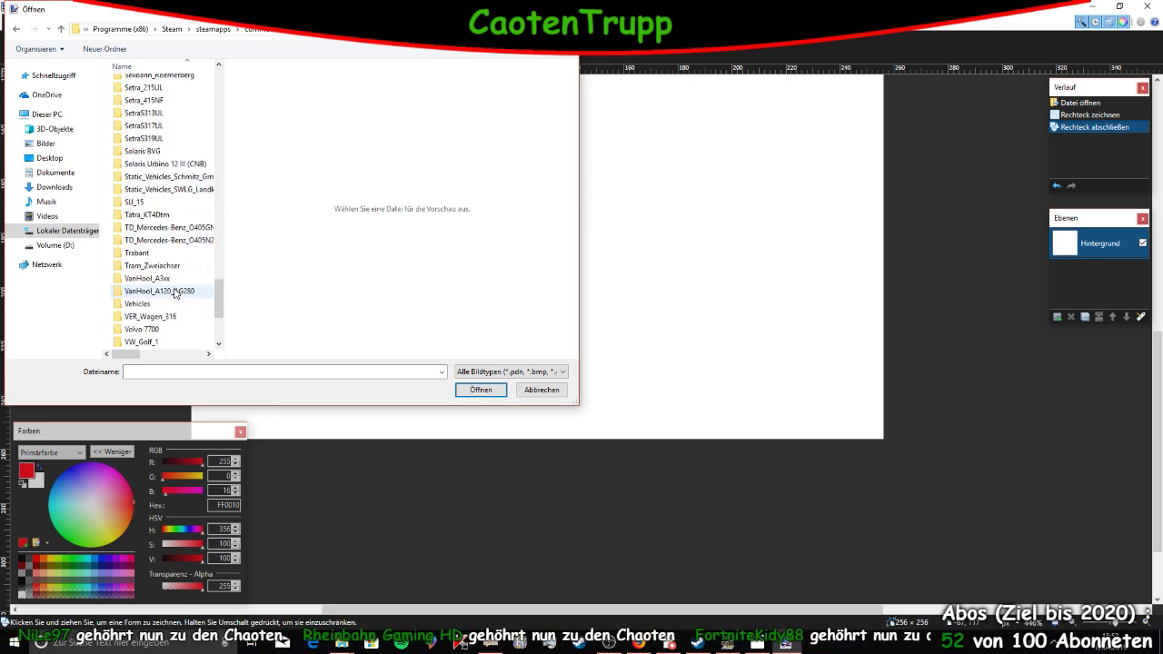
scroll(175, 291, "down", 3)
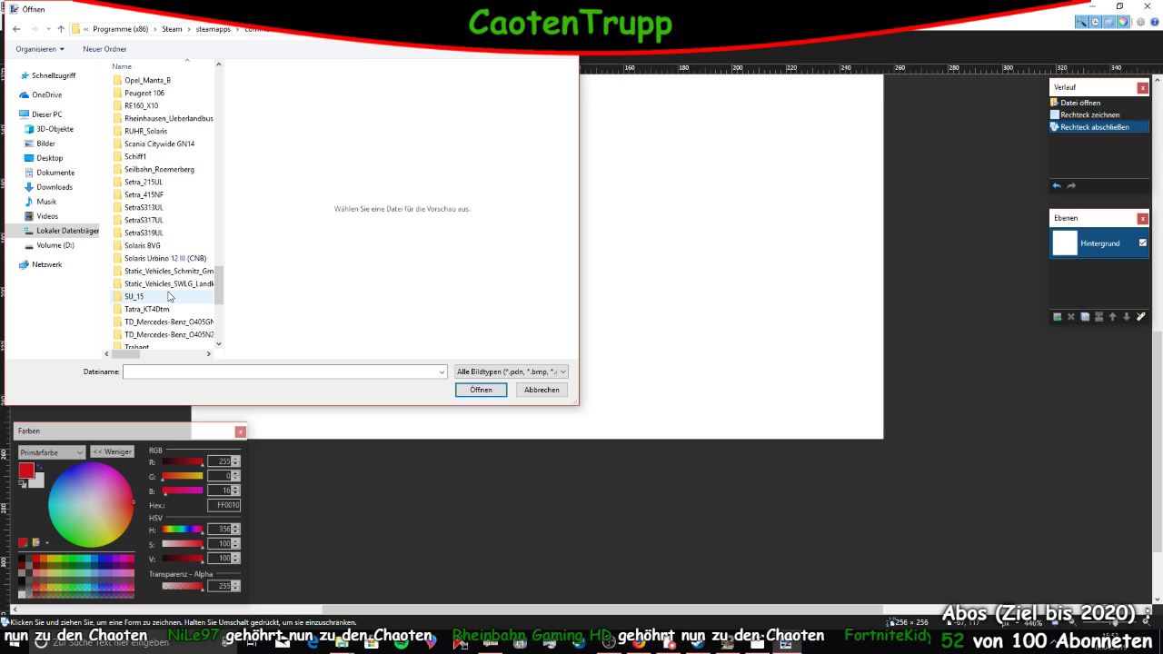
double_click(179, 250)
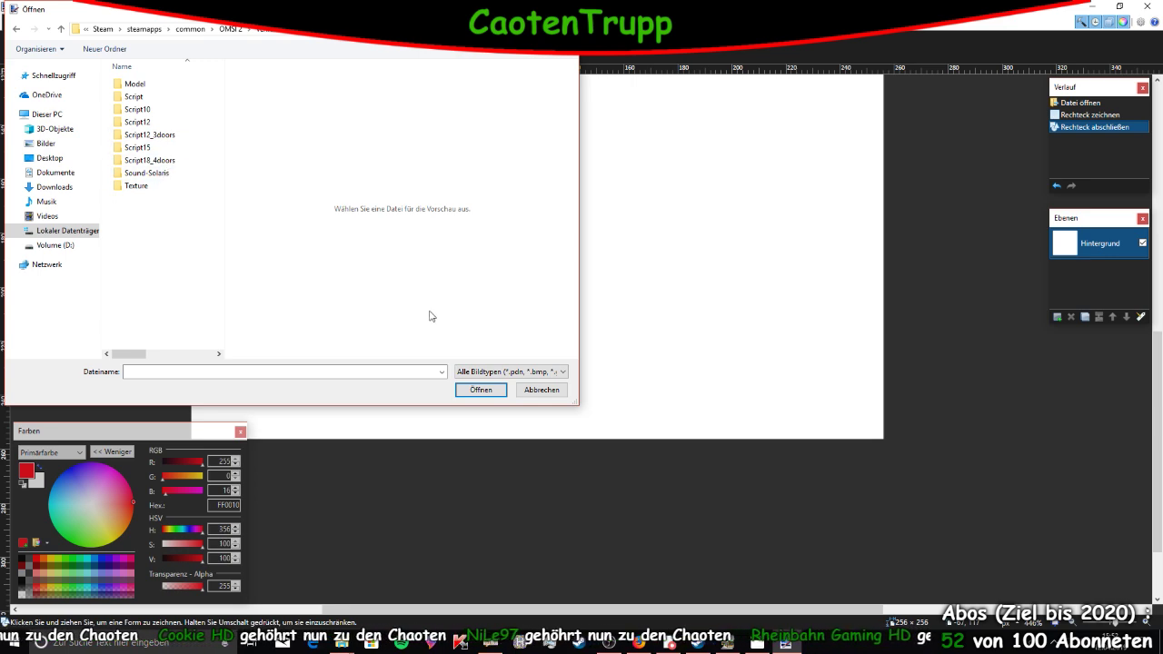
double_click(160, 186)
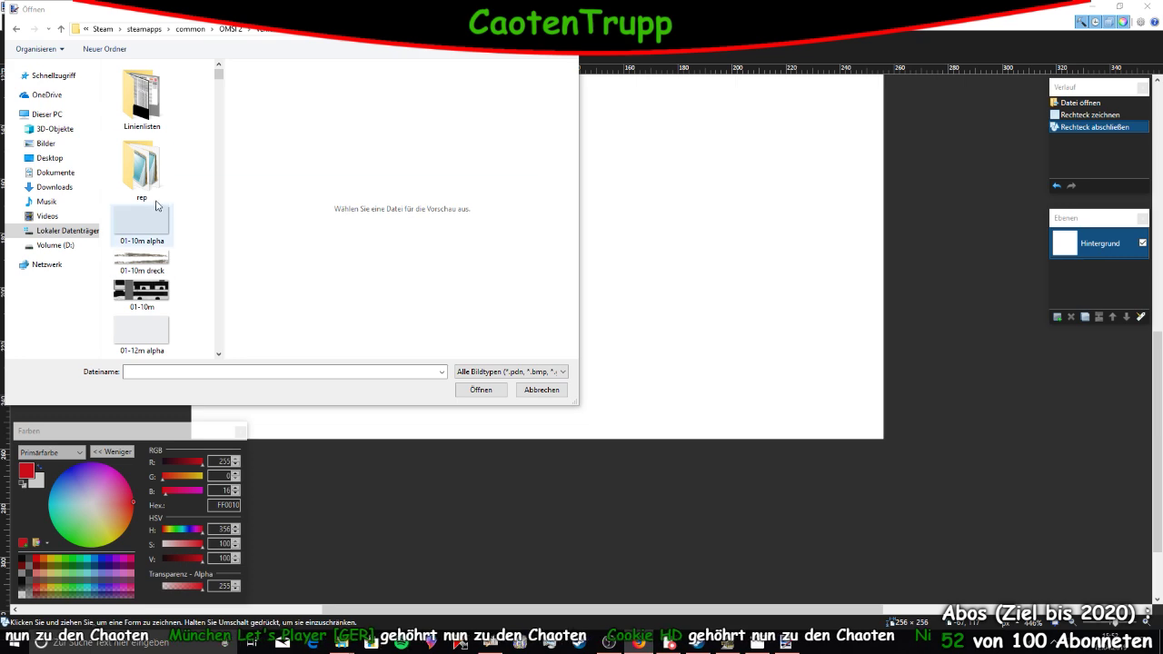
Open the SWLG01-12m livery image from the SWLG folder inside the bus's rep folder
double_click(156, 185)
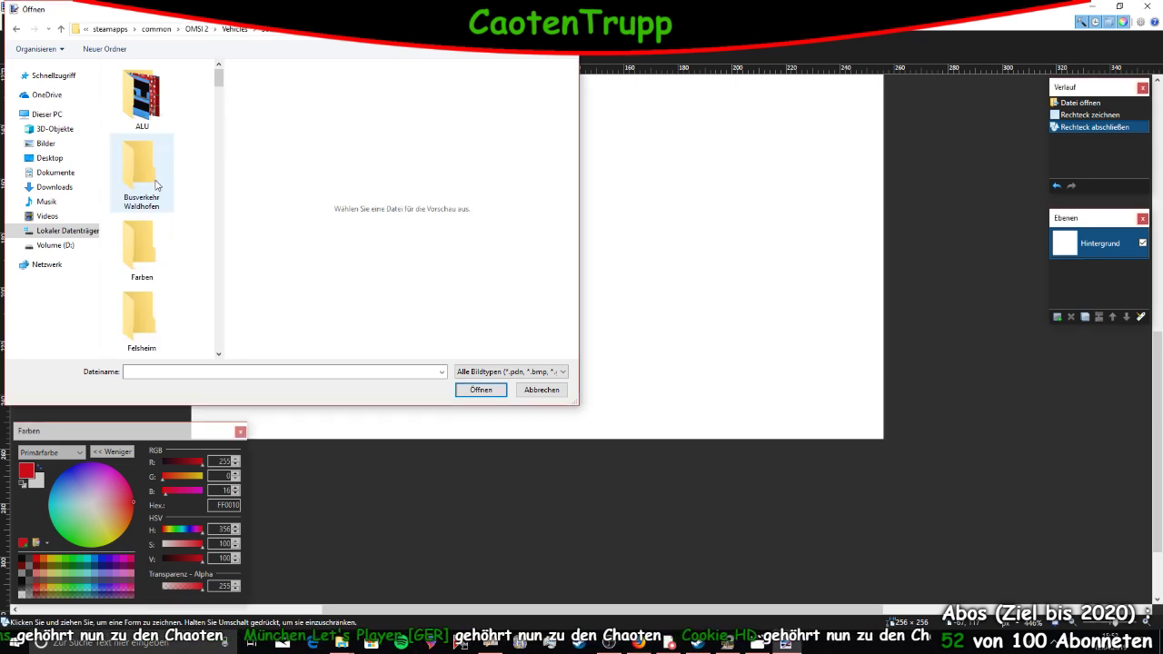
scroll(154, 168, "down", 5)
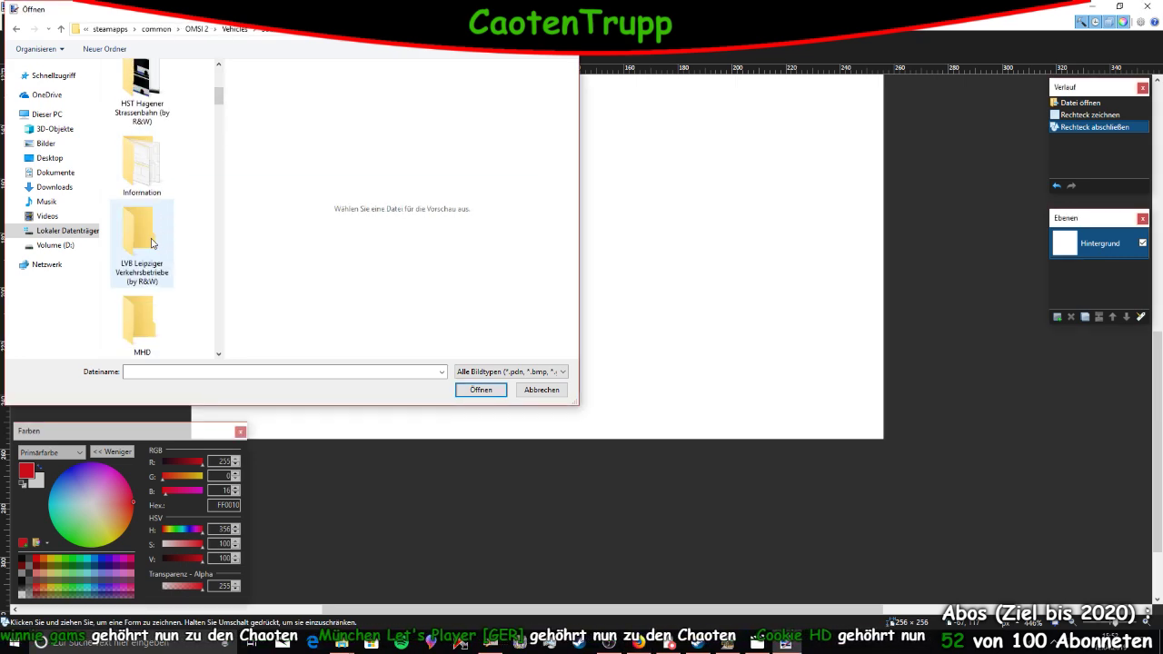
scroll(155, 272, "down", 3)
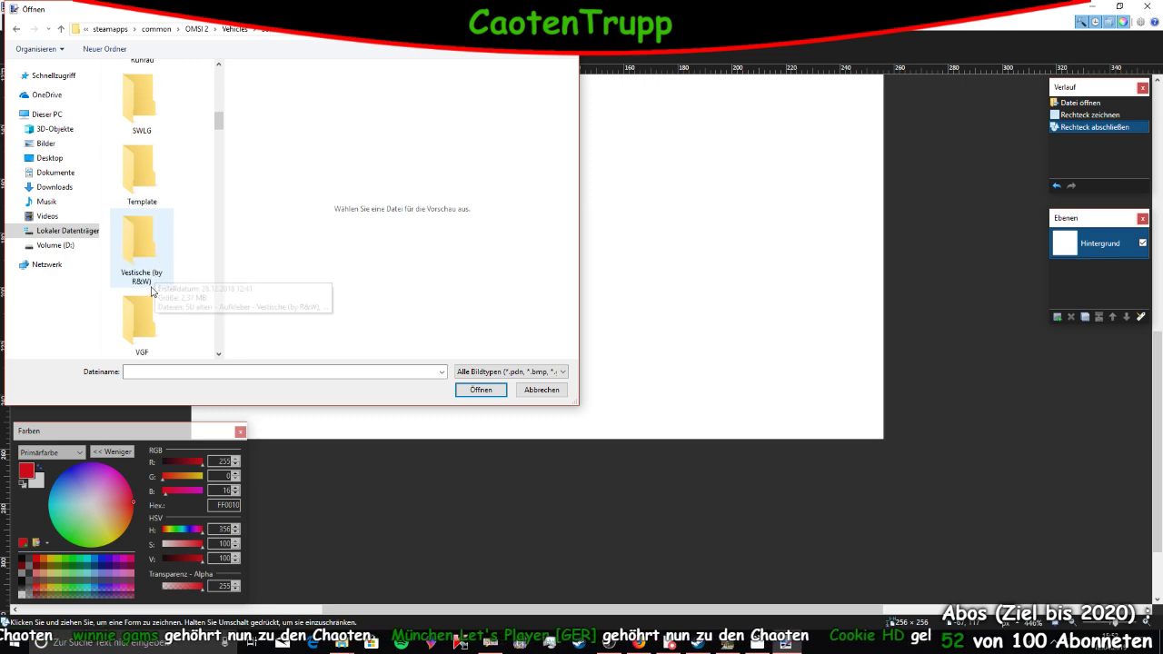
left_click(143, 329)
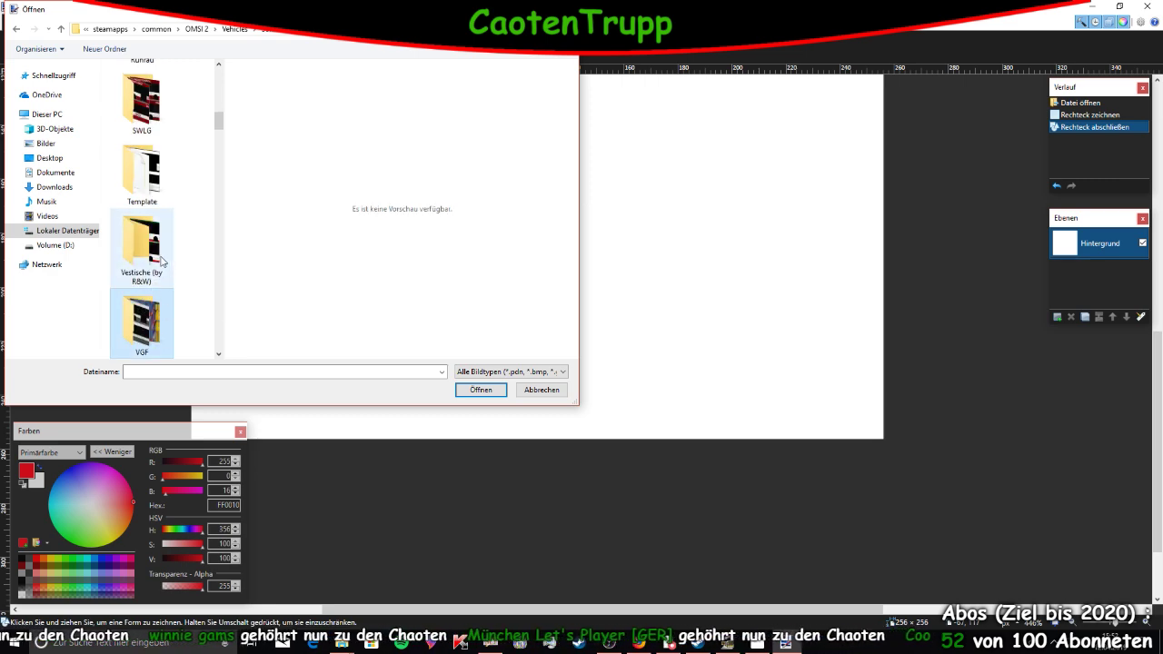
scroll(150, 218, "up", 3)
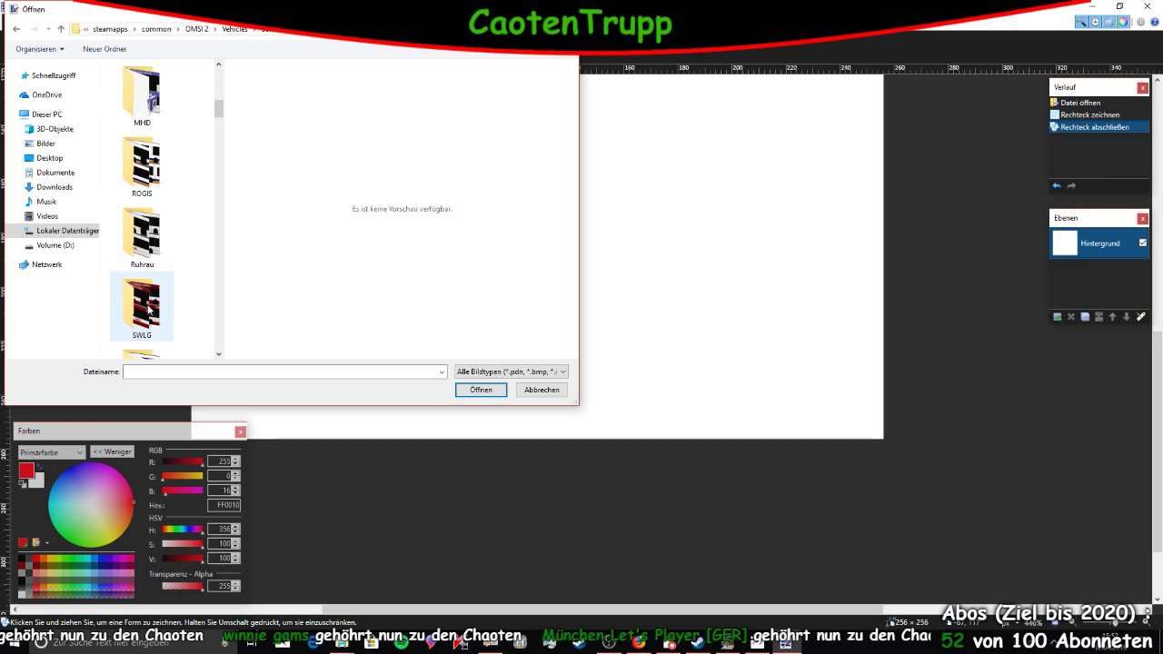
double_click(148, 309)
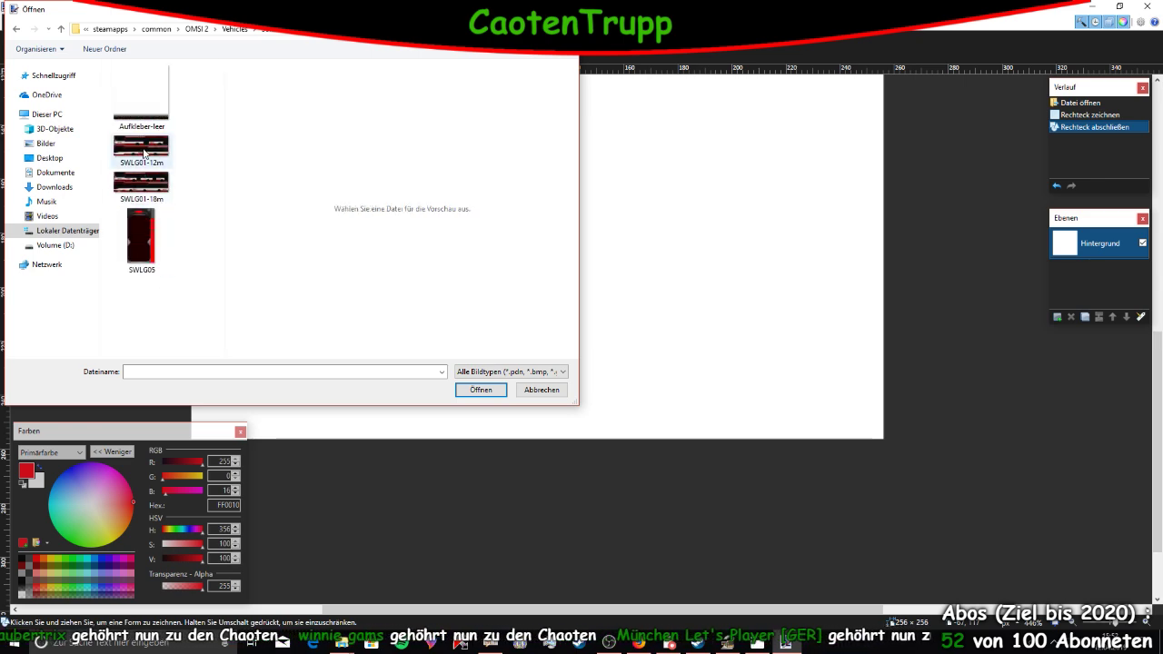
double_click(142, 149)
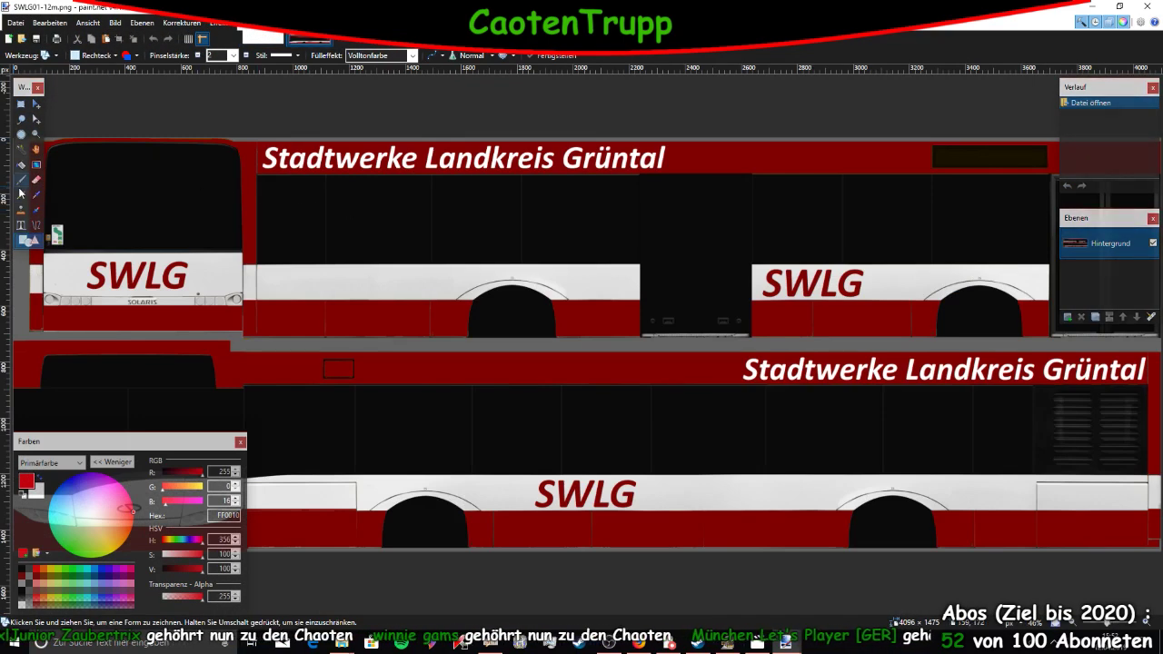
Sample the livery's dark red (7F0000) as the primary colour, then close the SWLG01-12m image
key("k")
left_click(691, 158)
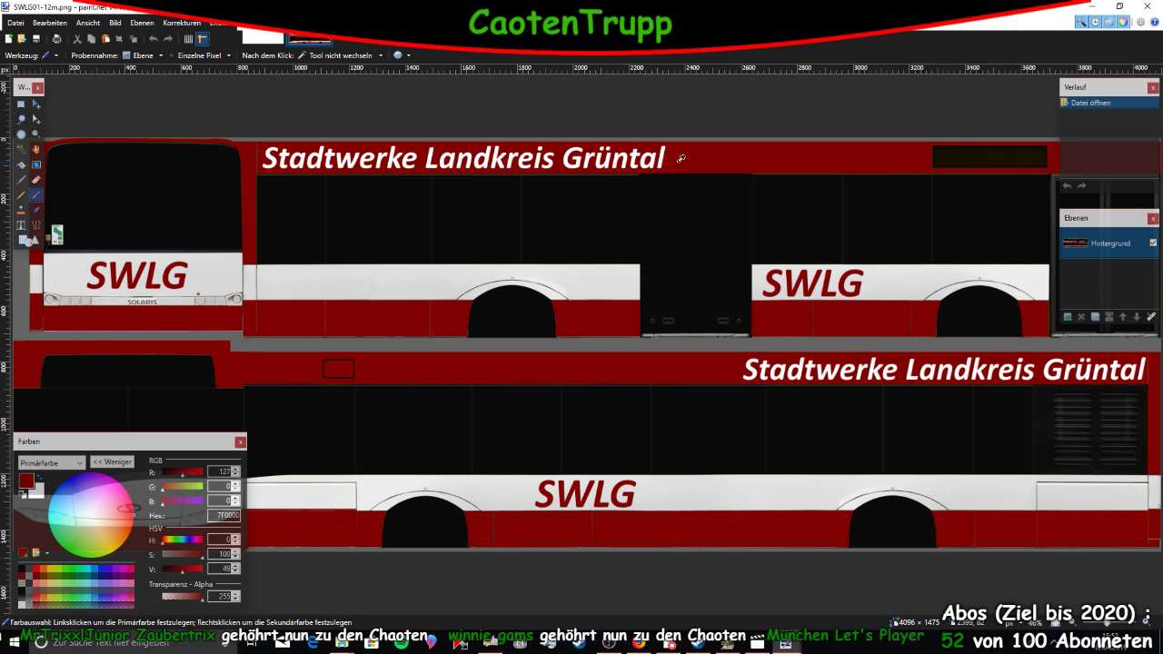
key("ctrl+w")
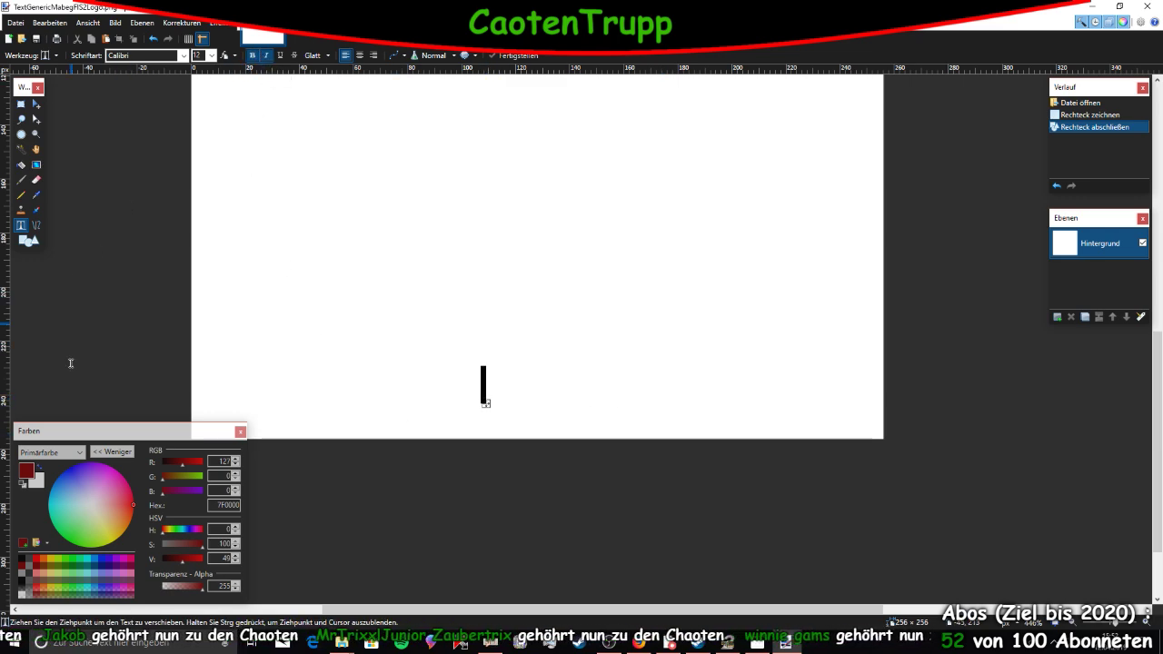
Activate the Text tool and set its font to Comic Sans MS
left_click(33, 227)
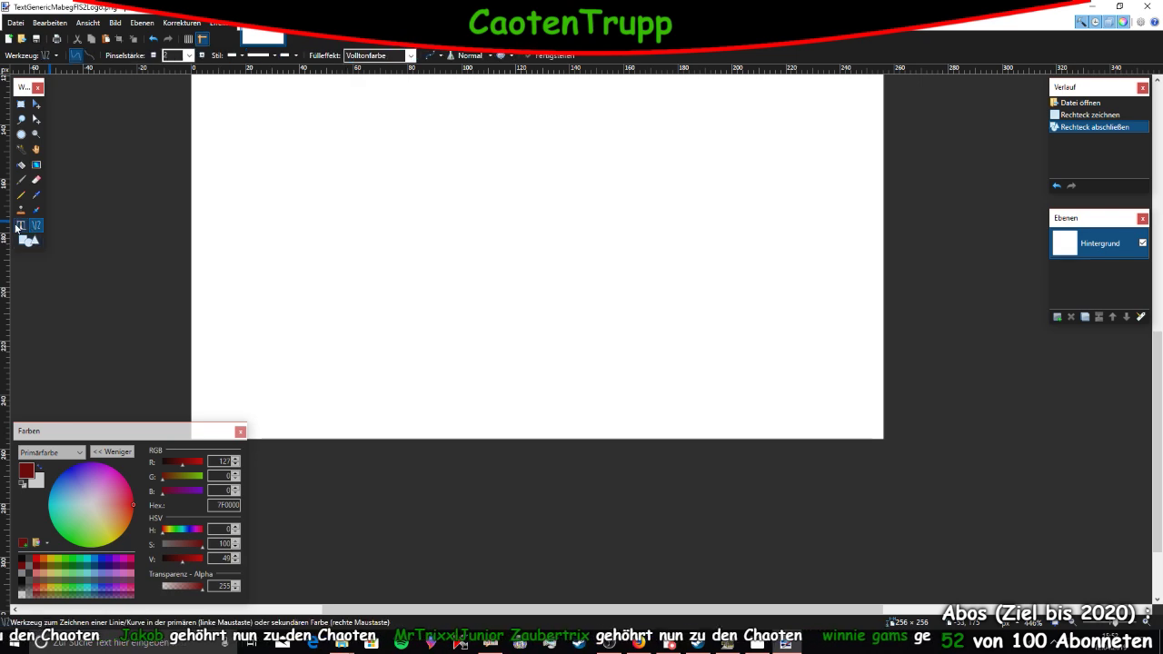
left_click(19, 226)
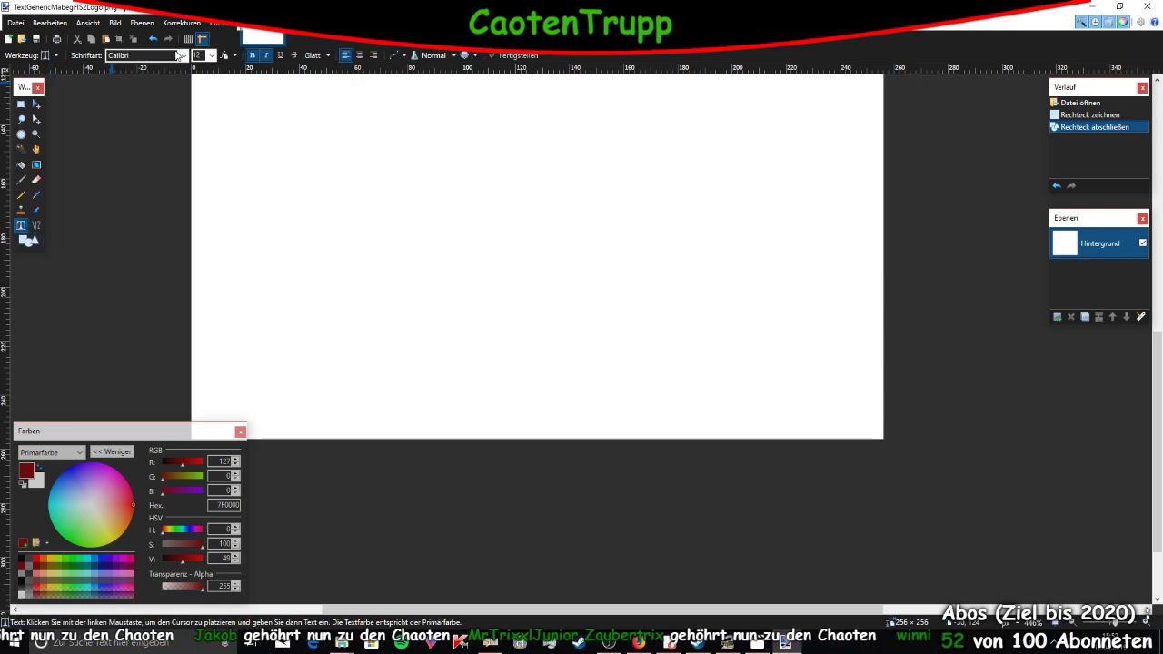
left_click(177, 55)
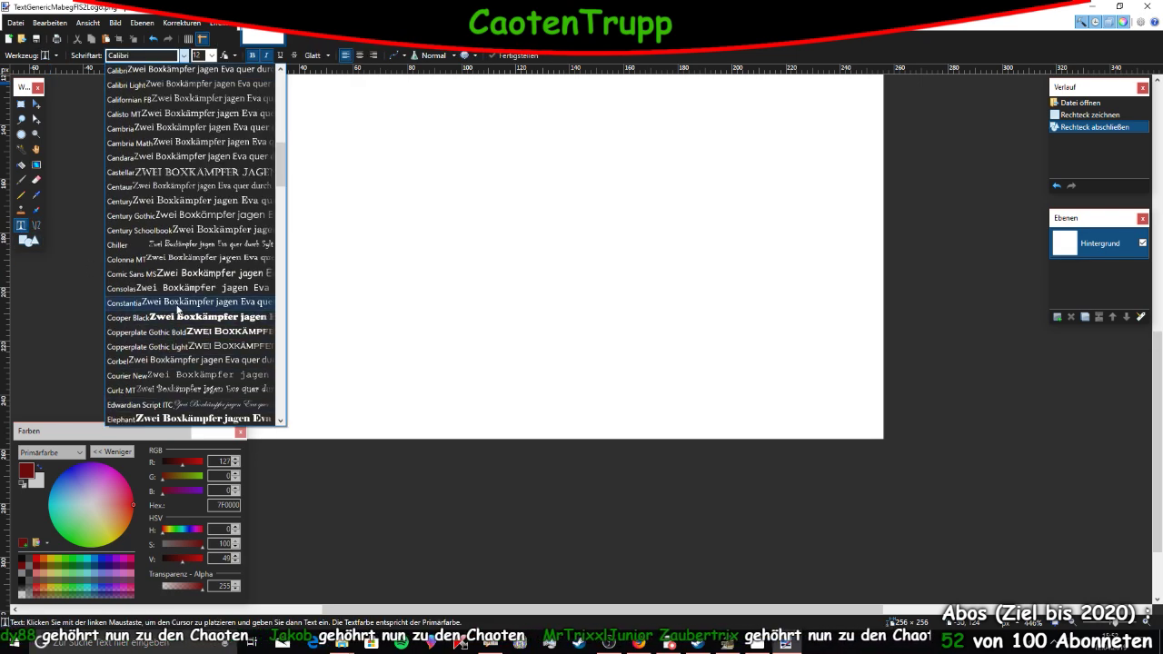
left_click(174, 286)
left_click(182, 56)
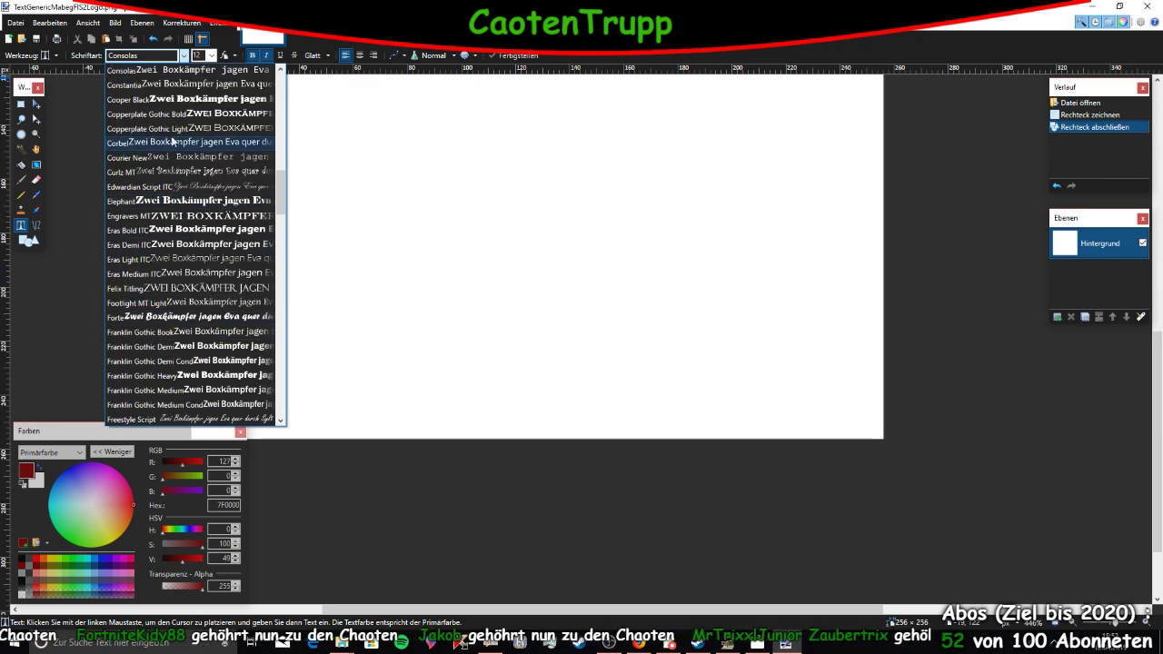
scroll(184, 186, "up", 3)
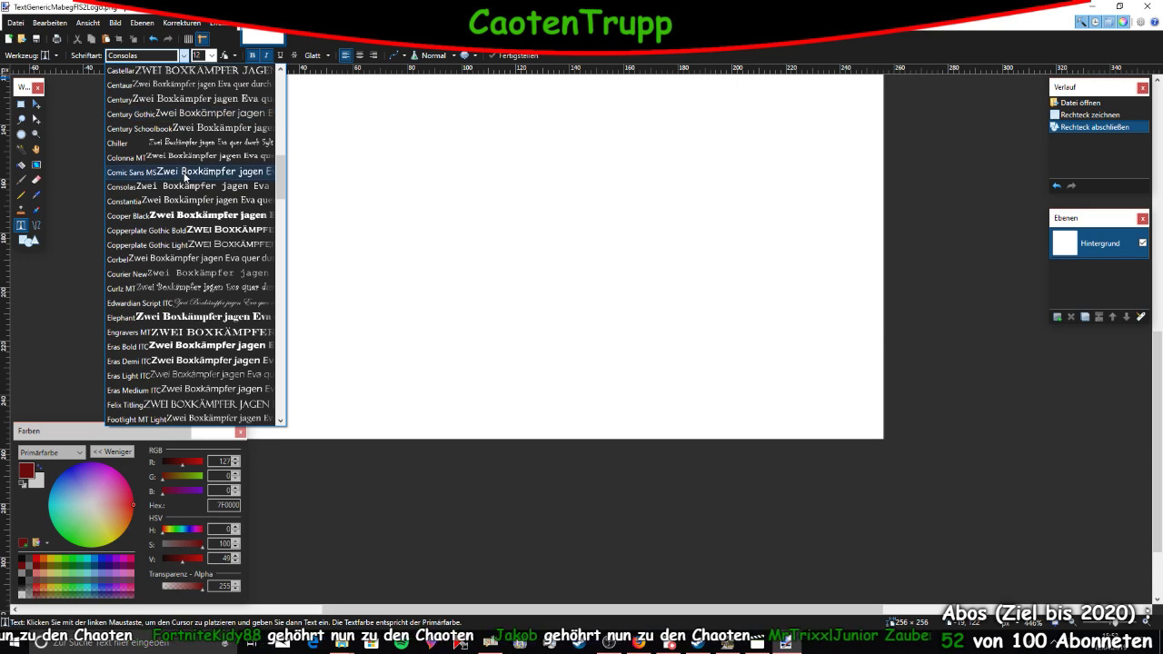
left_click(185, 172)
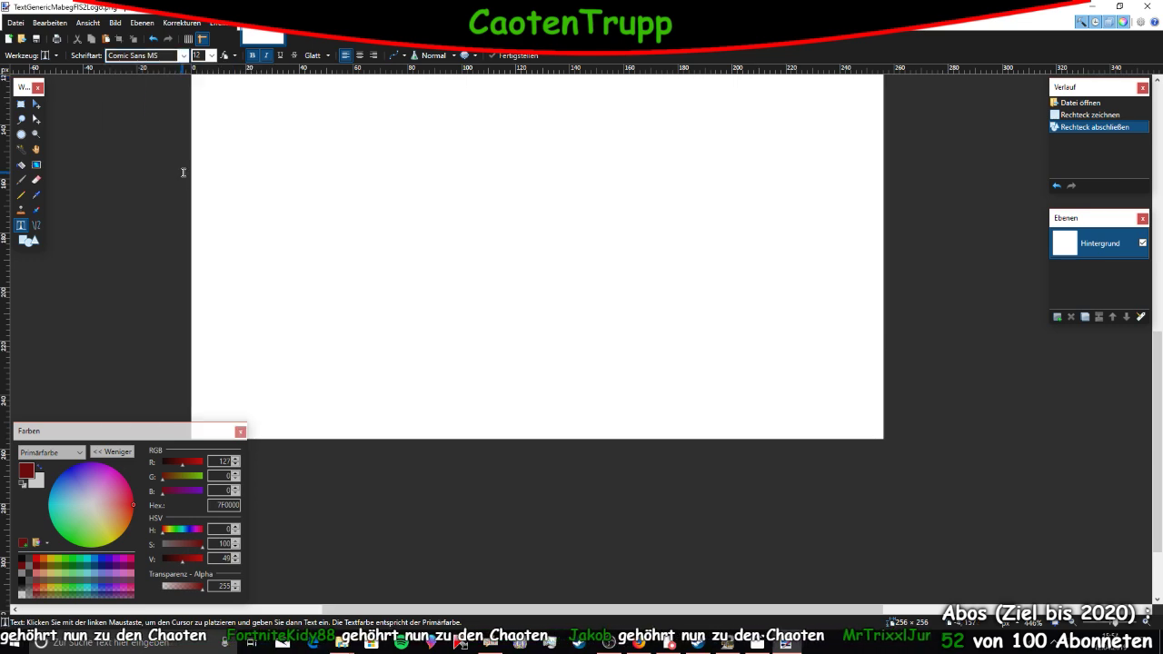
Set the font size to 26 and write SWLG in dark red near the lower edge of the logo texture
left_click(211, 59)
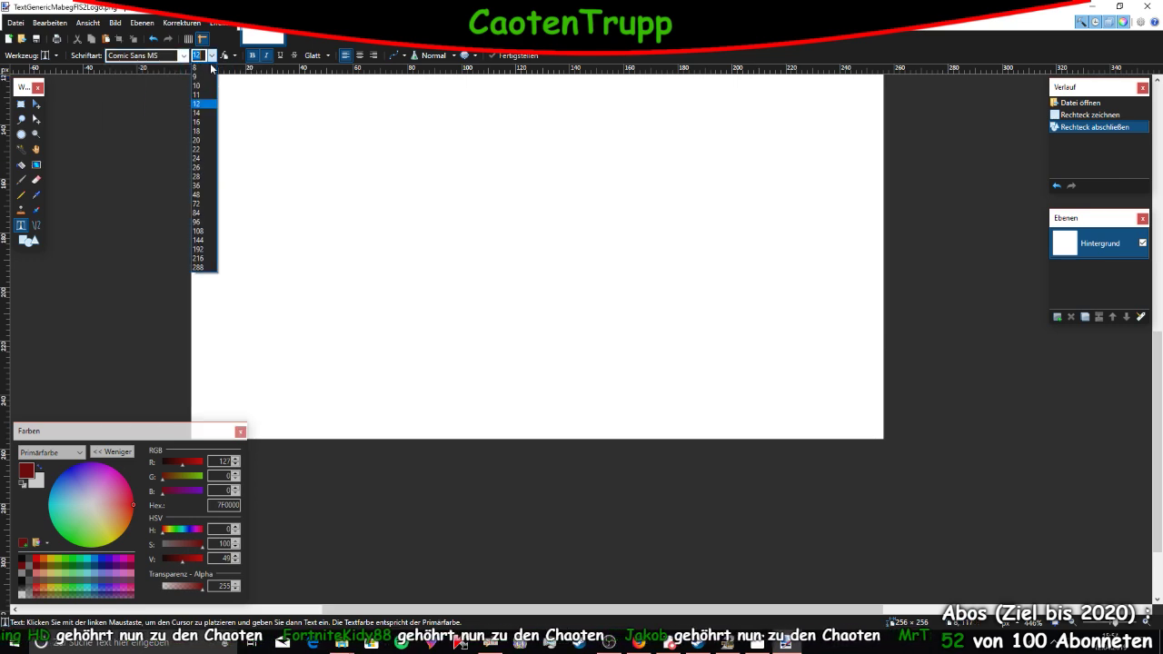
left_click(209, 168)
left_click(435, 318)
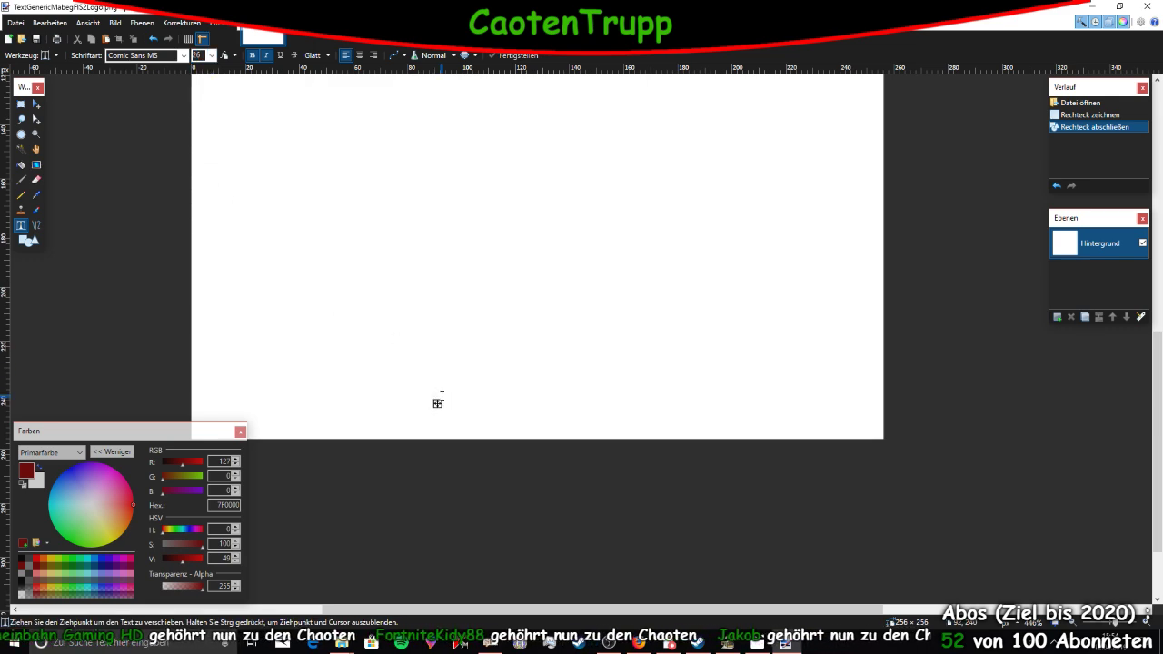
type("SWLG")
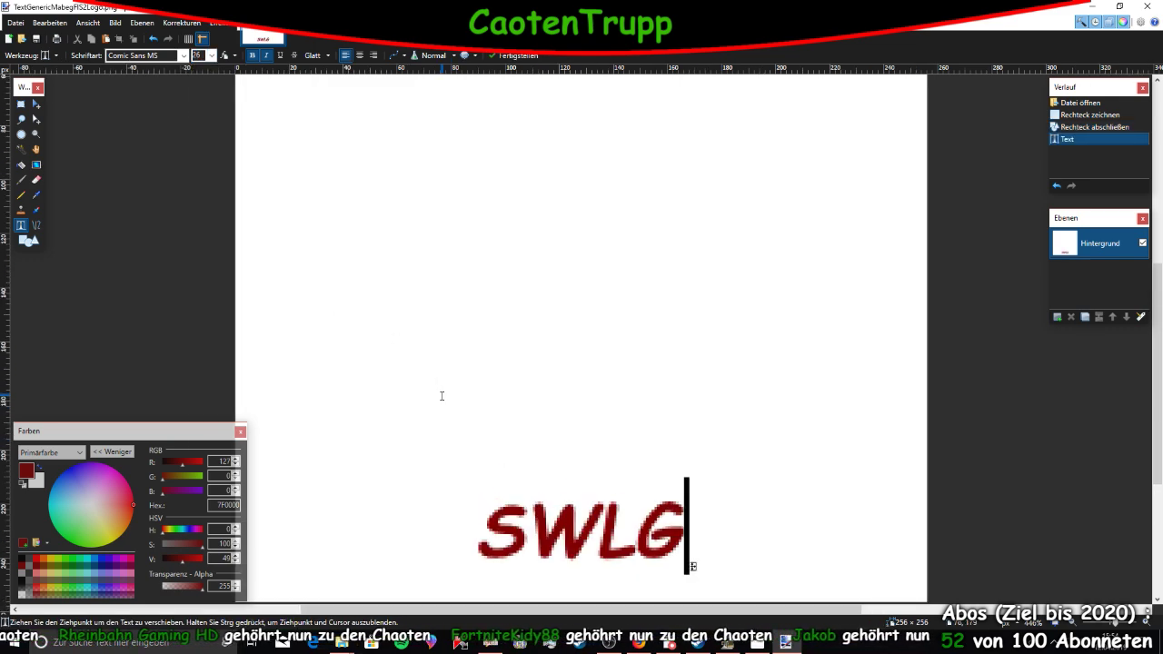
scroll(568, 409, "down", 5, "ctrl")
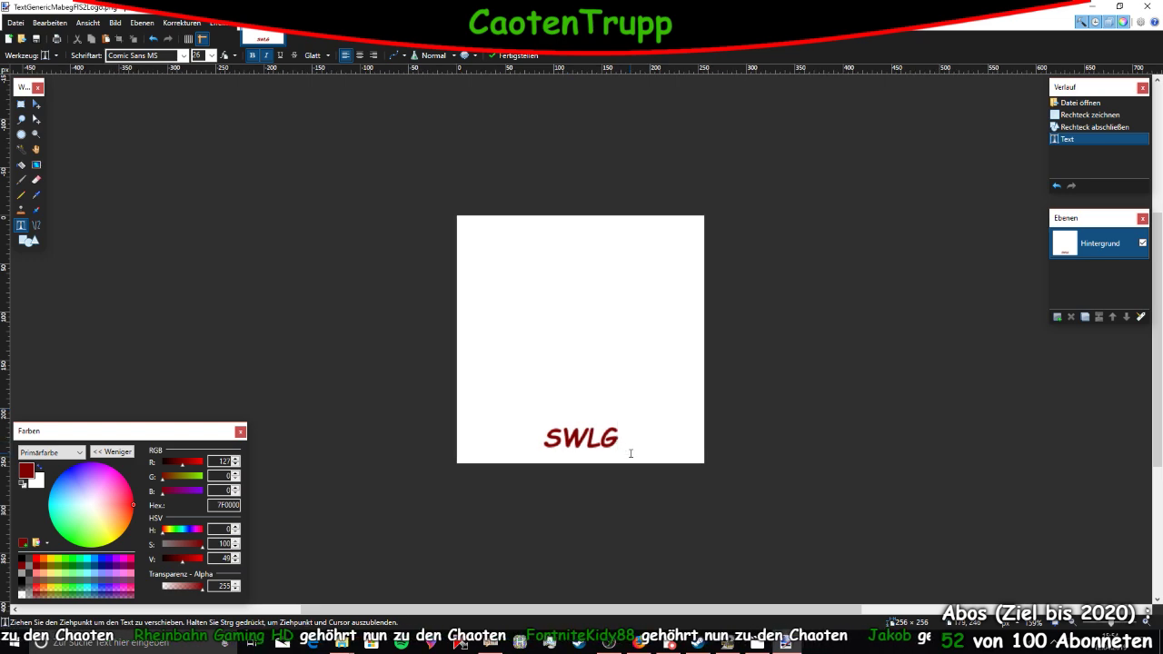
Add an equals sign on each side of SWLG so the text reads =SWLG=, and reposition it slightly higher, centred in the logo texture
scroll(631, 452, "up", 1, "ctrl")
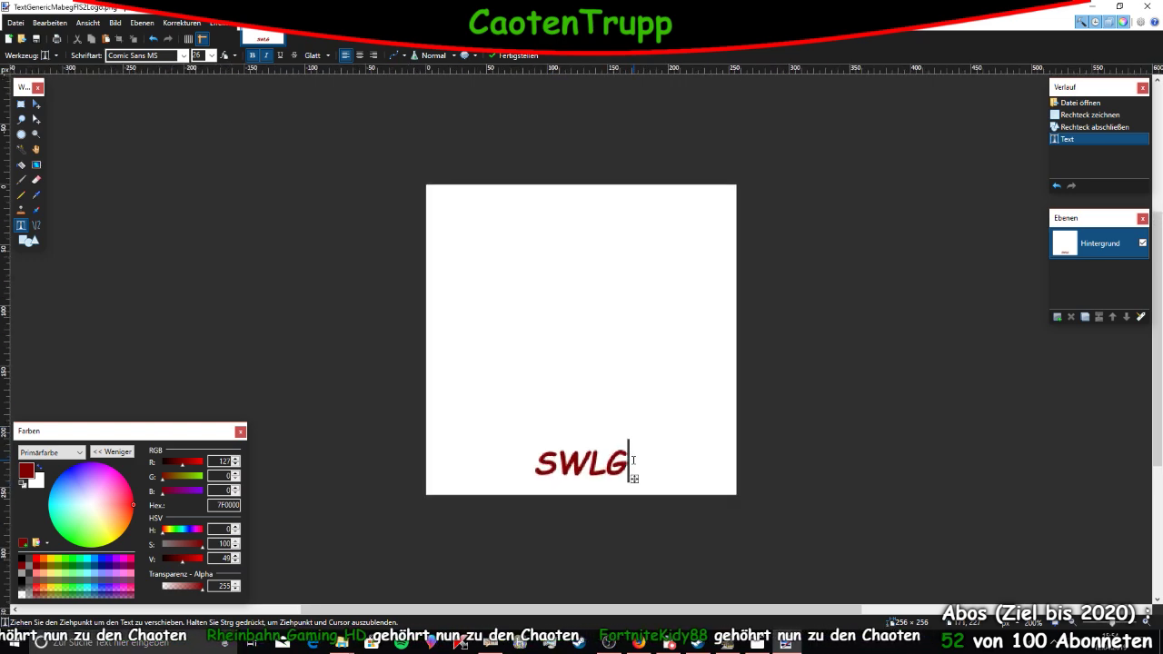
type("=")
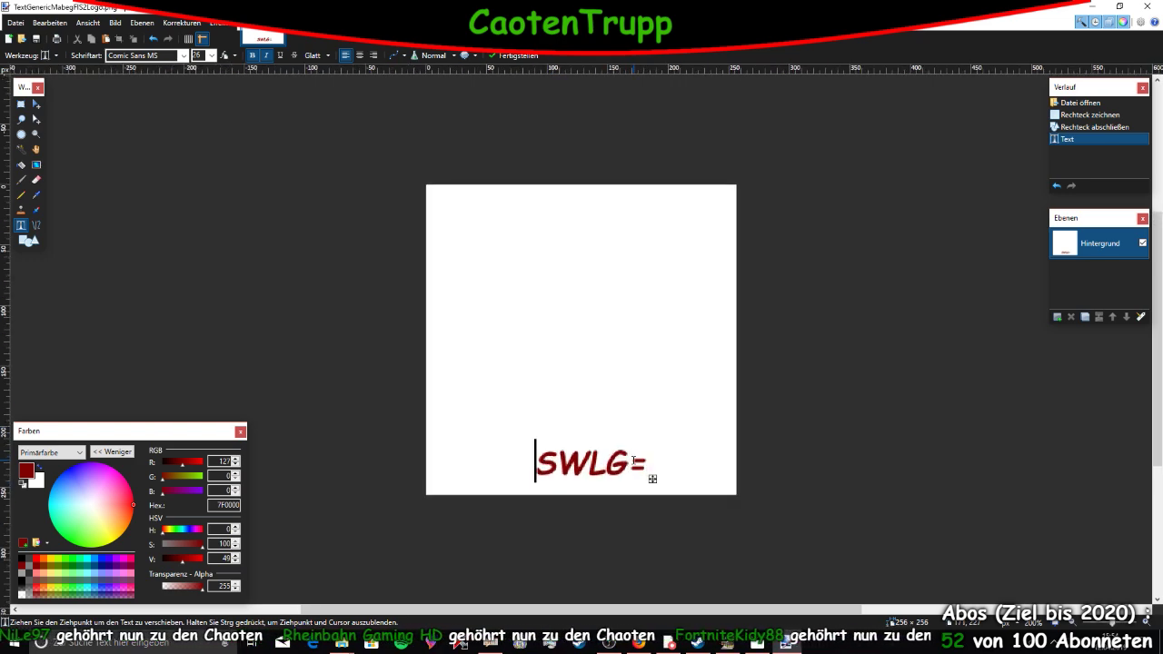
type("SWLG=")
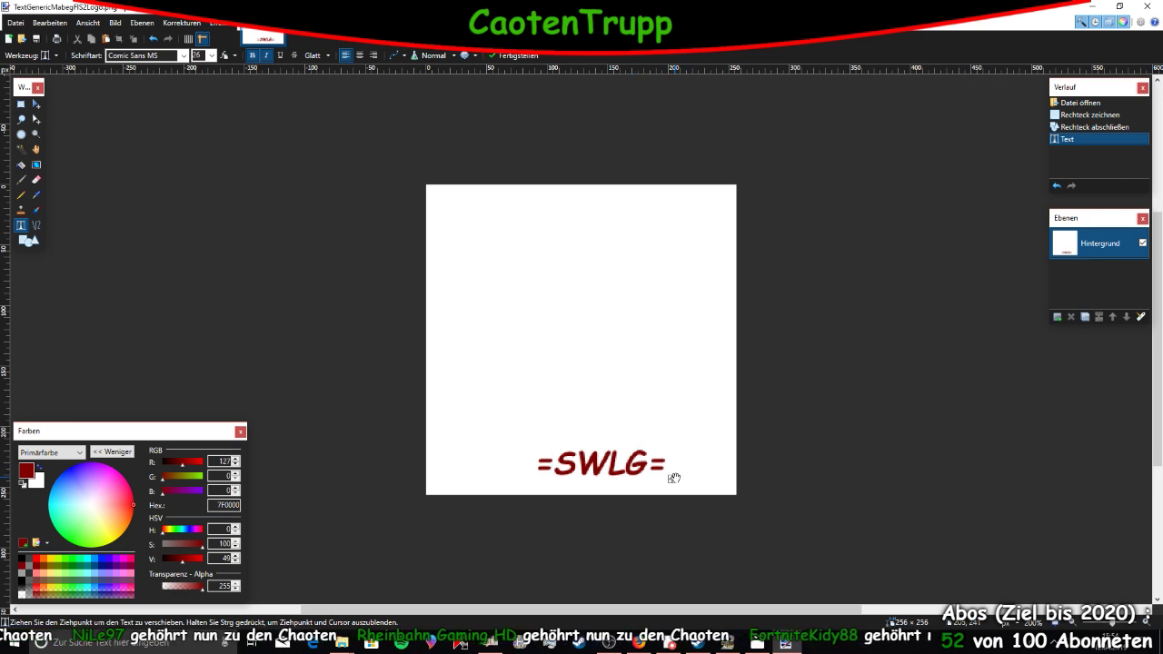
left_click_drag(673, 478, 661, 463)
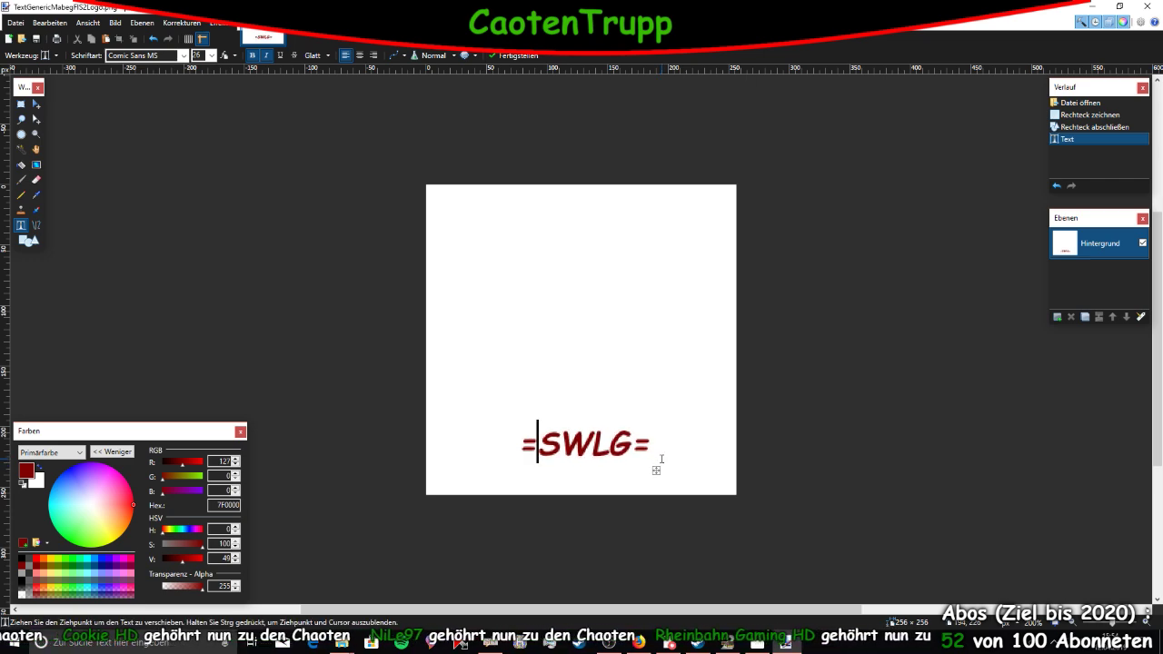
scroll(593, 507, "up", 2, "ctrl")
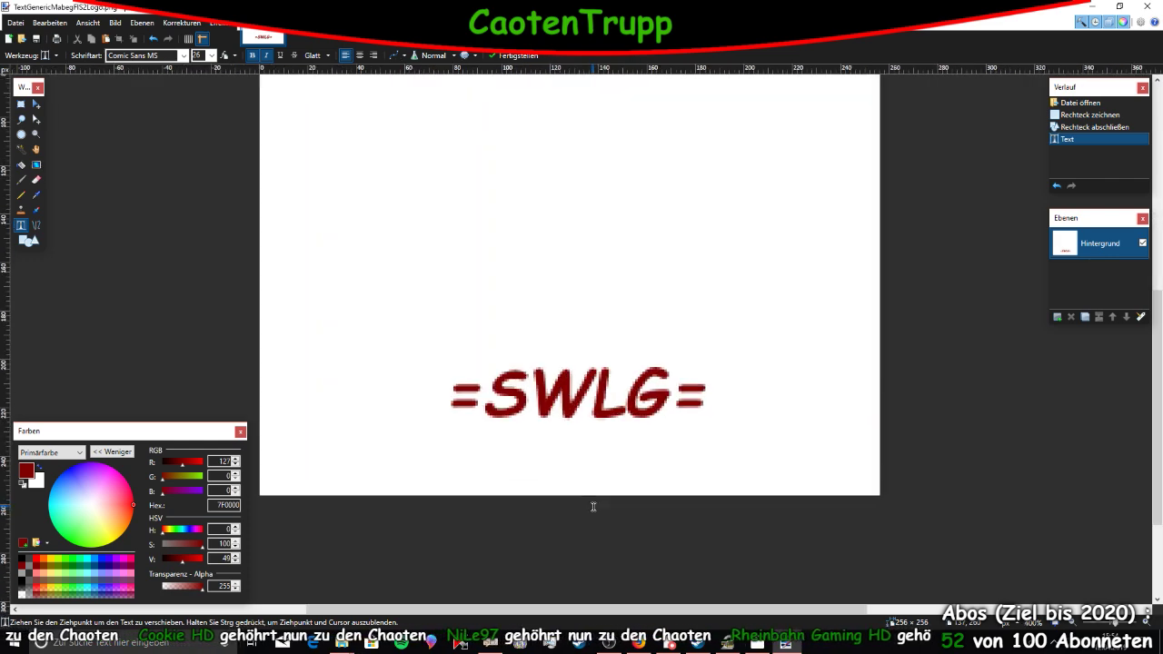
key("Left")
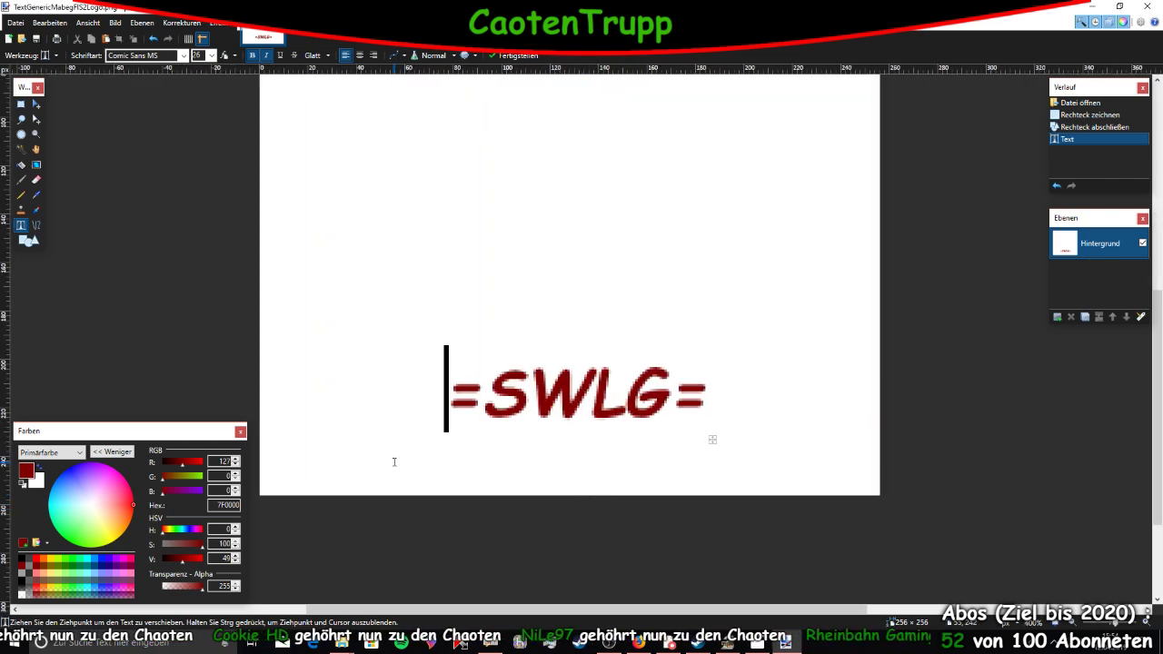
Set the font size to 12 and write "Stadtwerke Landkreis Grüntal" in dark red, centred beneath =SWLG=
left_click(211, 56)
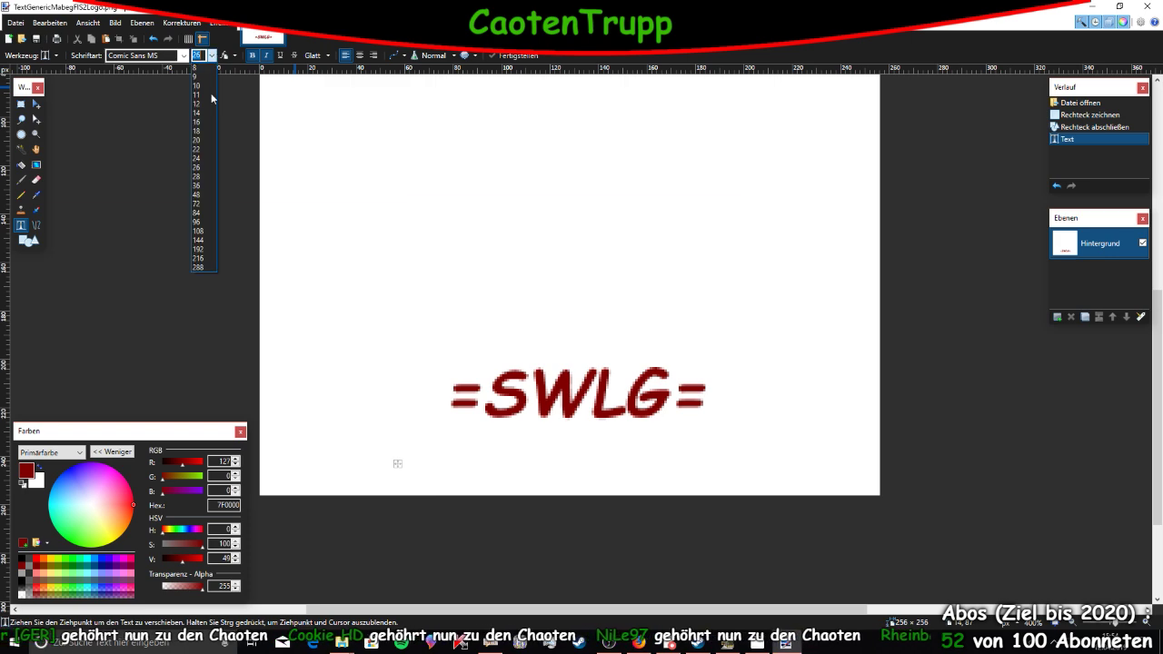
key("Escape")
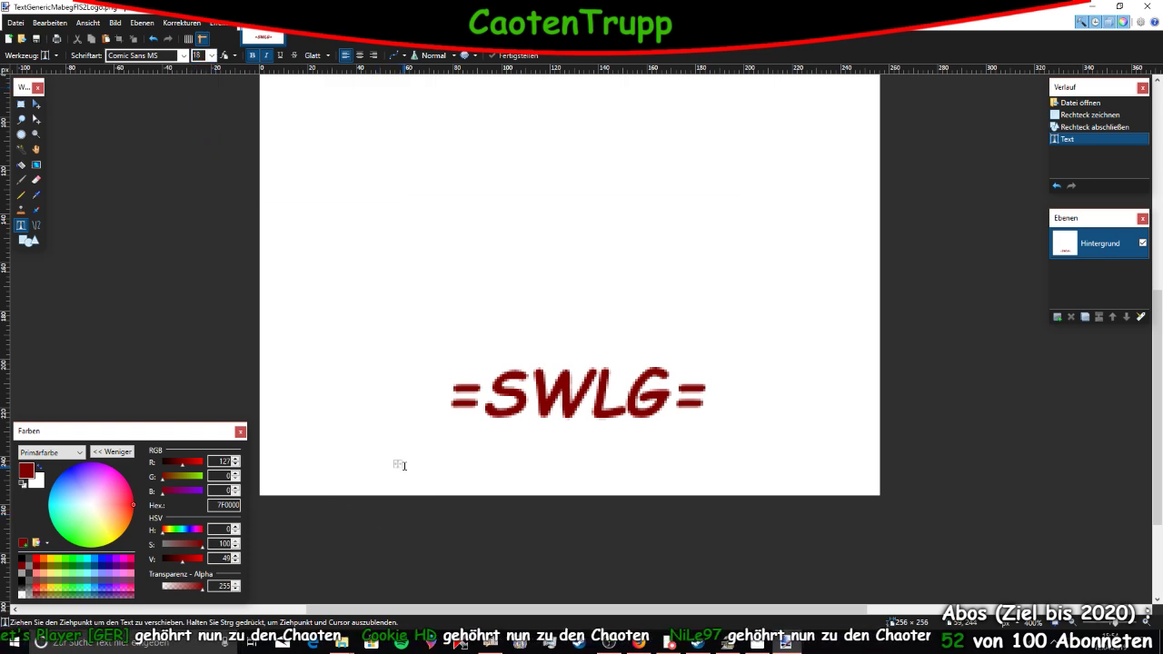
left_click(214, 55)
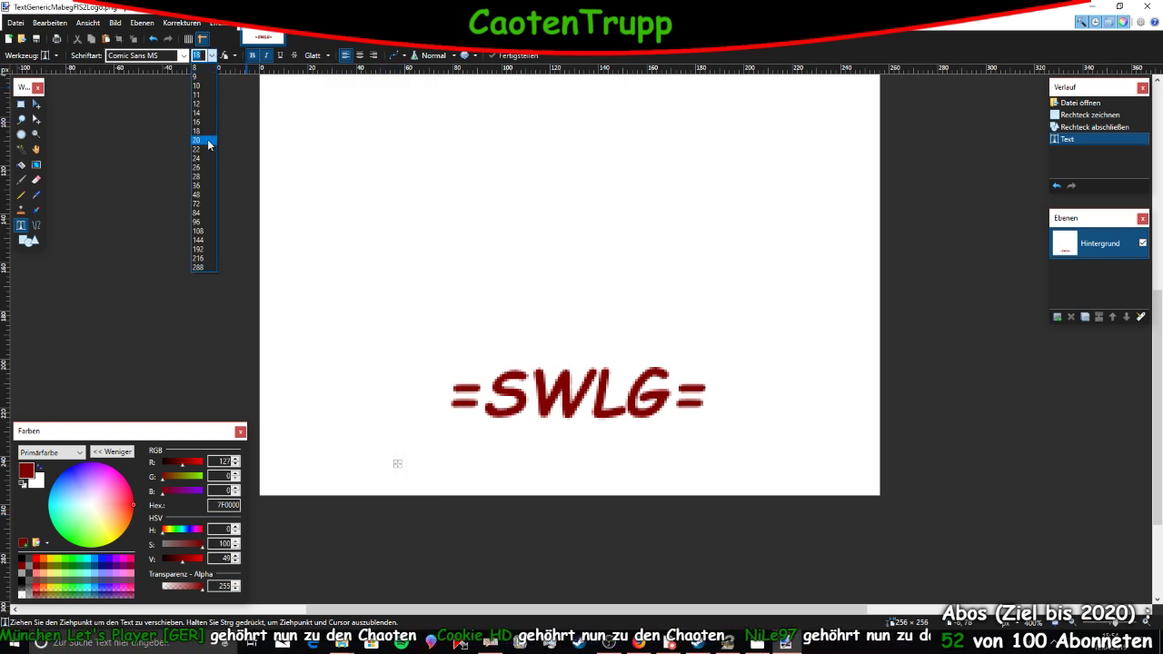
left_click(202, 131)
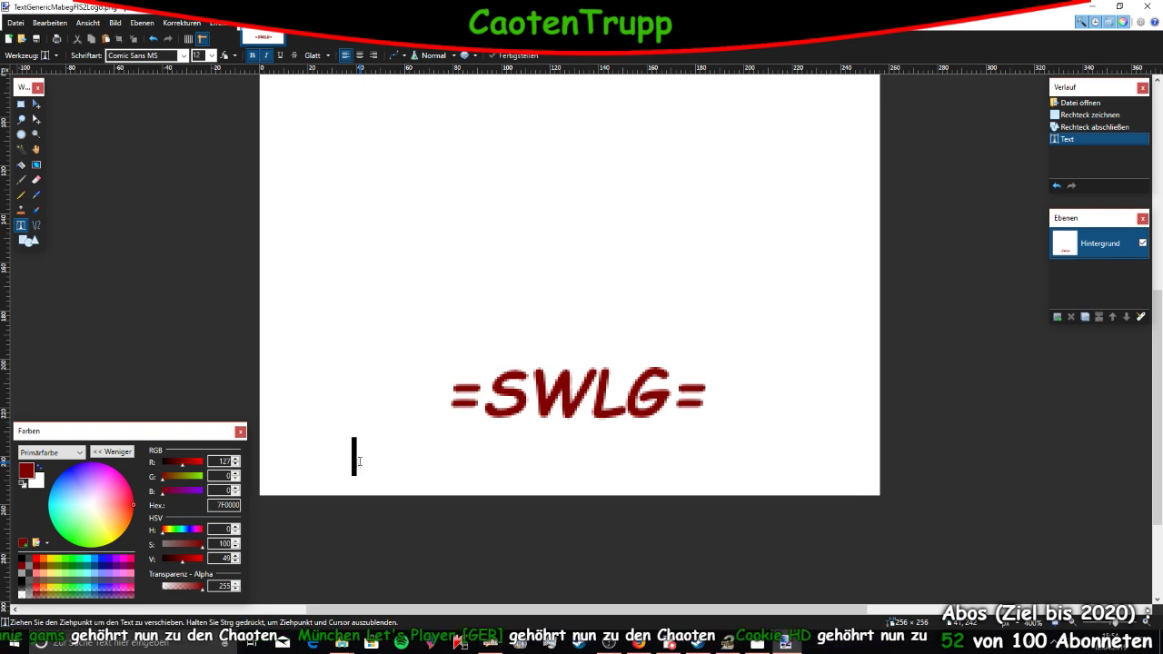
type("Stad")
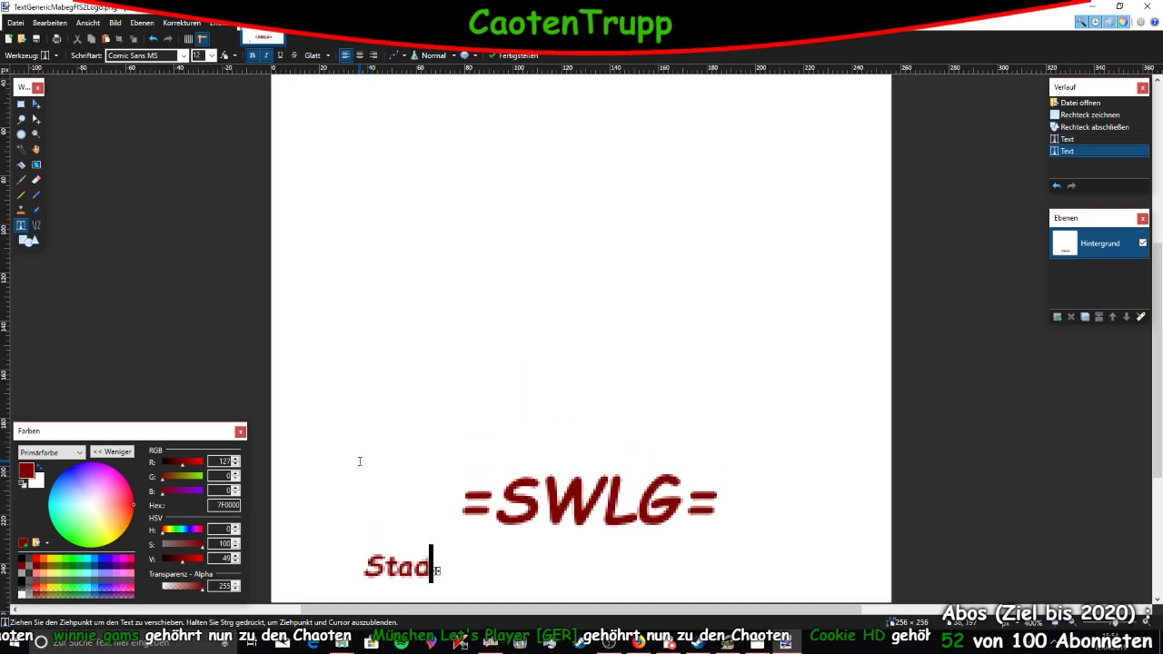
type("twerke L")
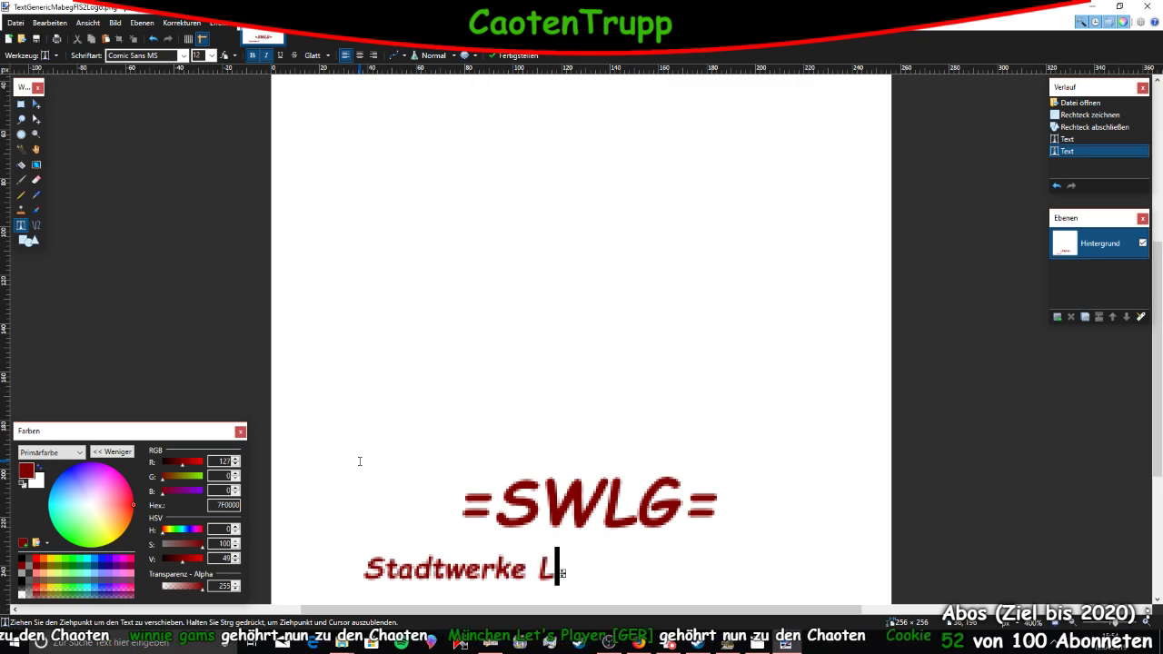
type("andkreis G")
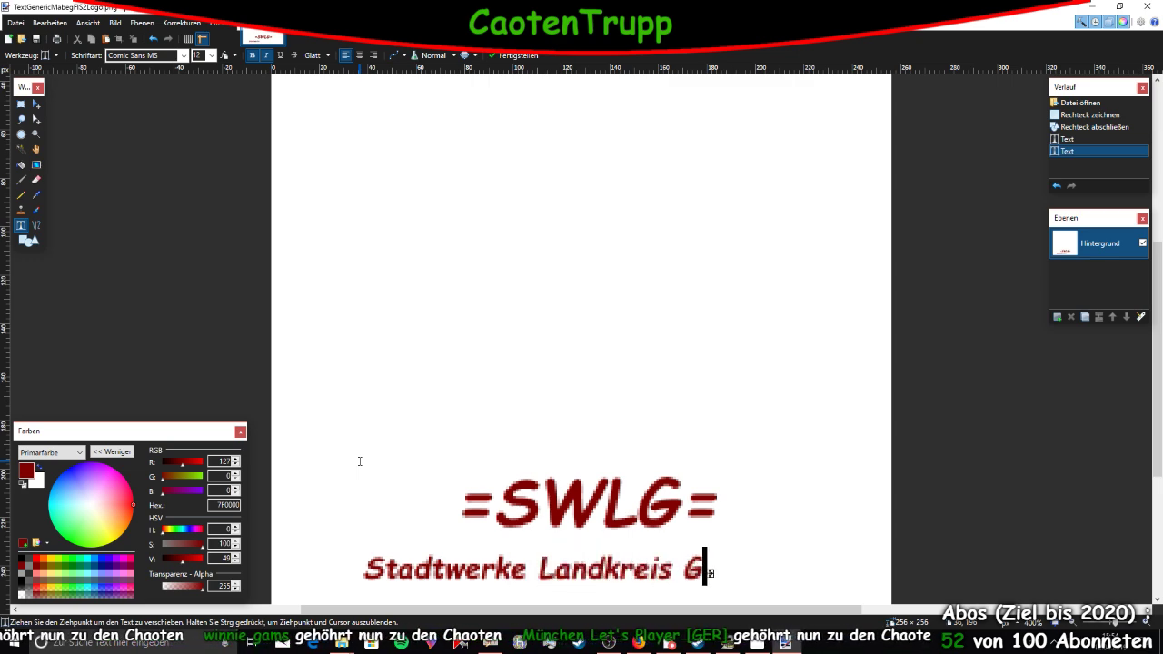
type("rüntal")
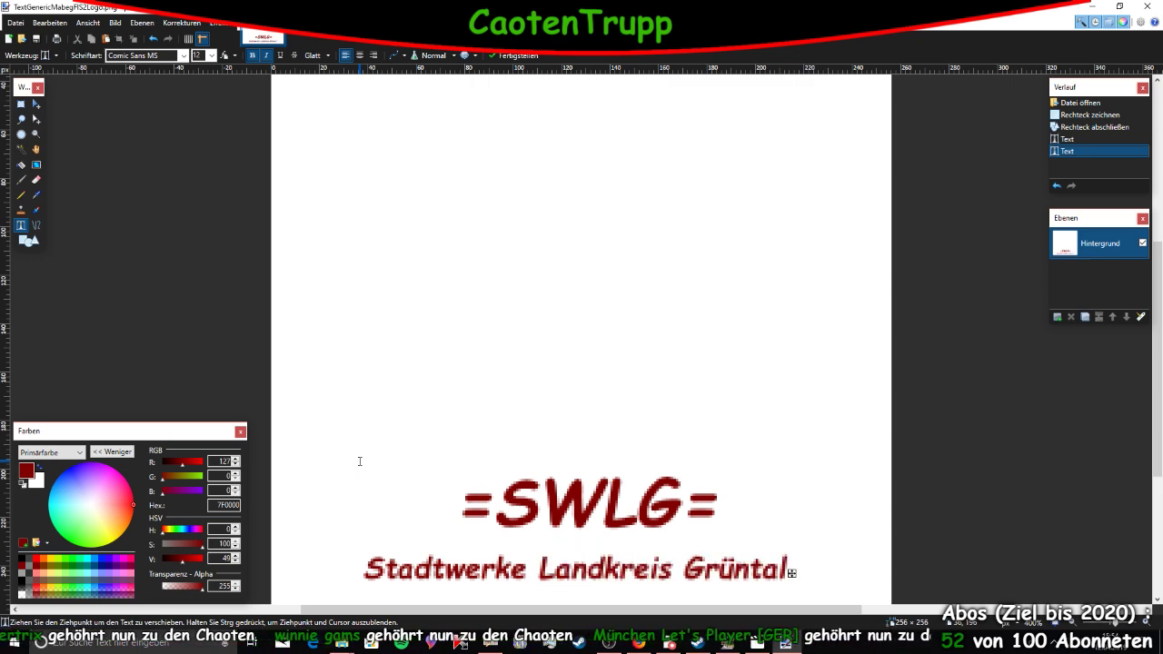
left_click_drag(791, 574, 808, 580)
scroll(807, 580, "down", 5, "ctrl")
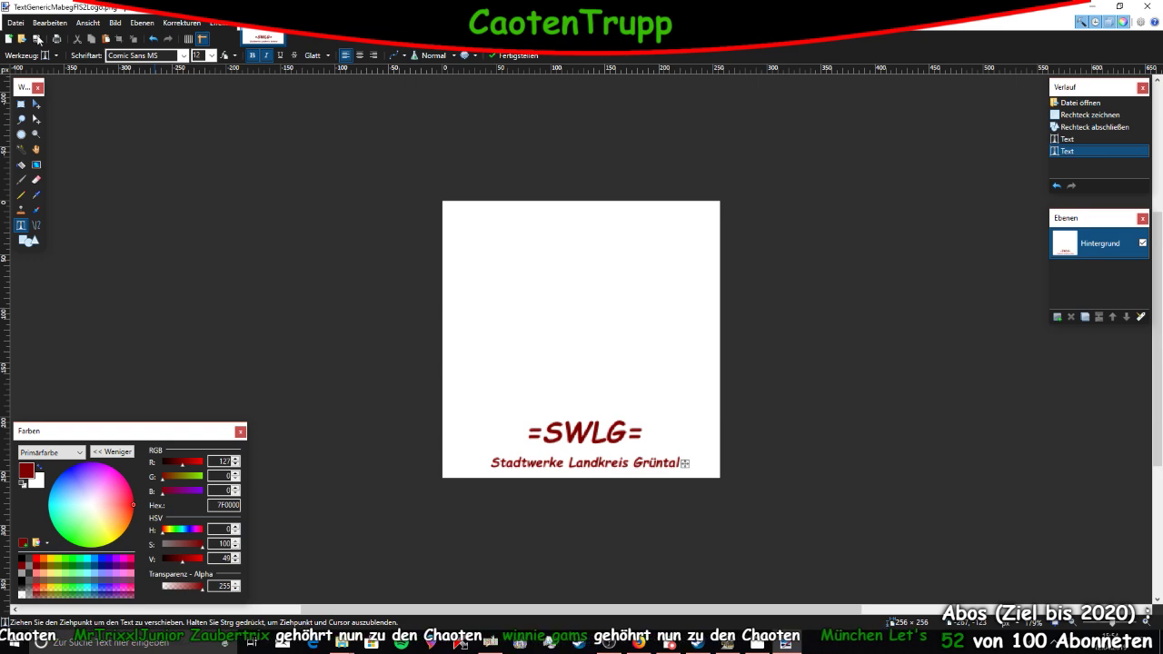
Save the logo texture with the offered PNG settings, then close the image editor and the texture folder window
left_click(15, 22)
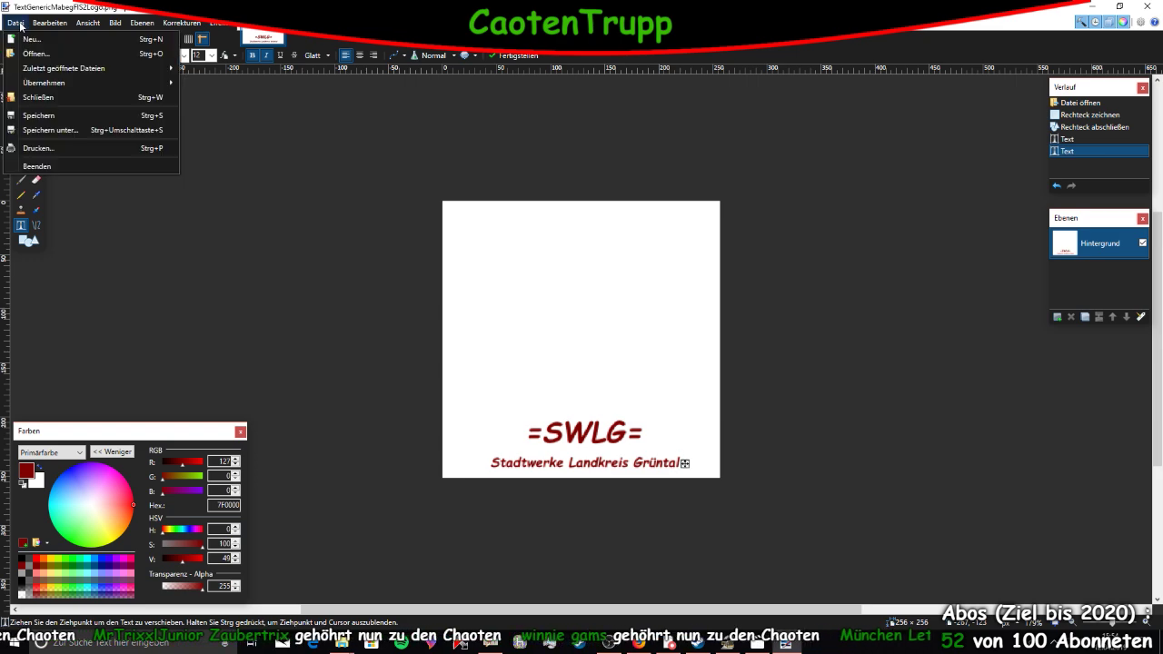
left_click(50, 115)
left_click(674, 420)
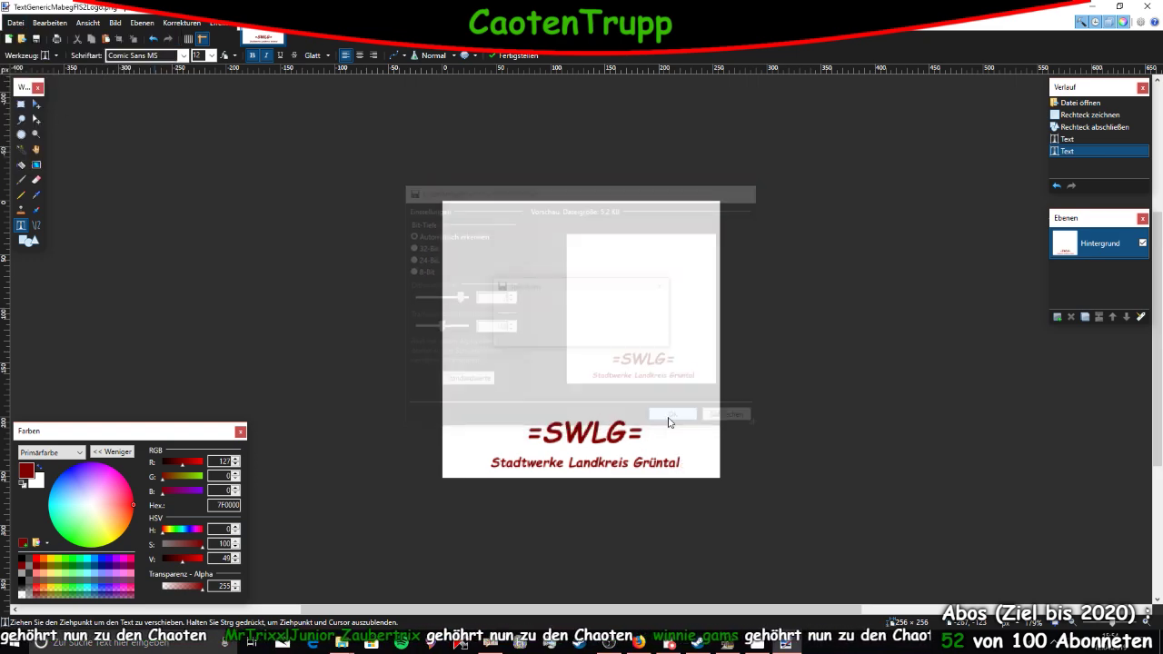
key("alt+F4")
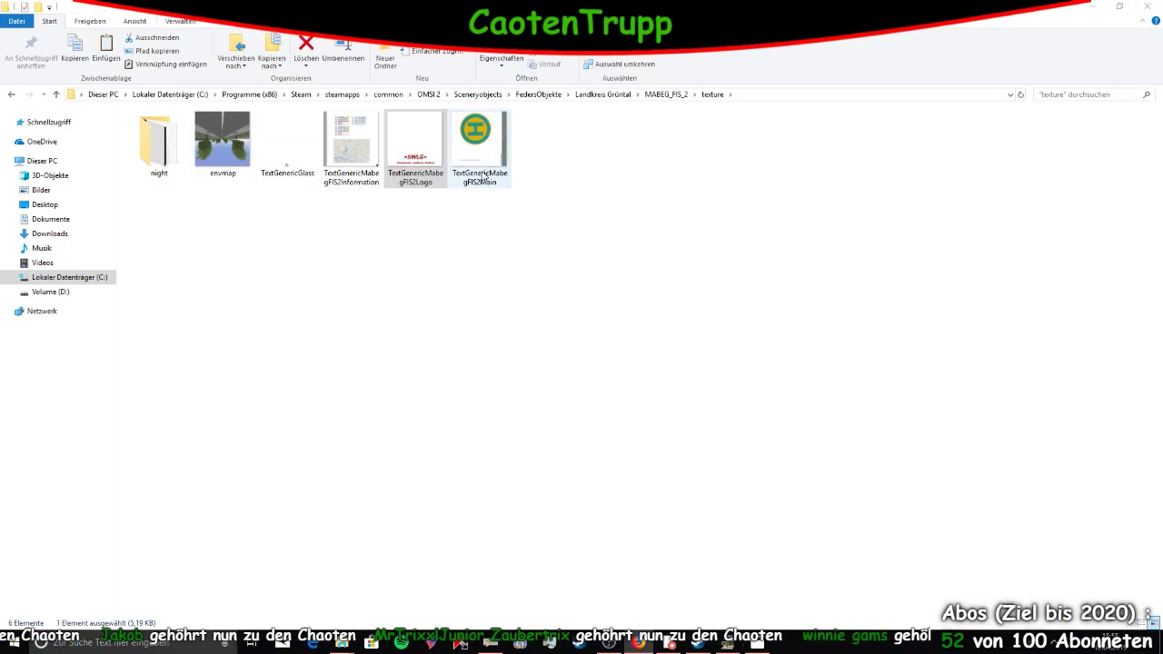
left_click(1146, 6)
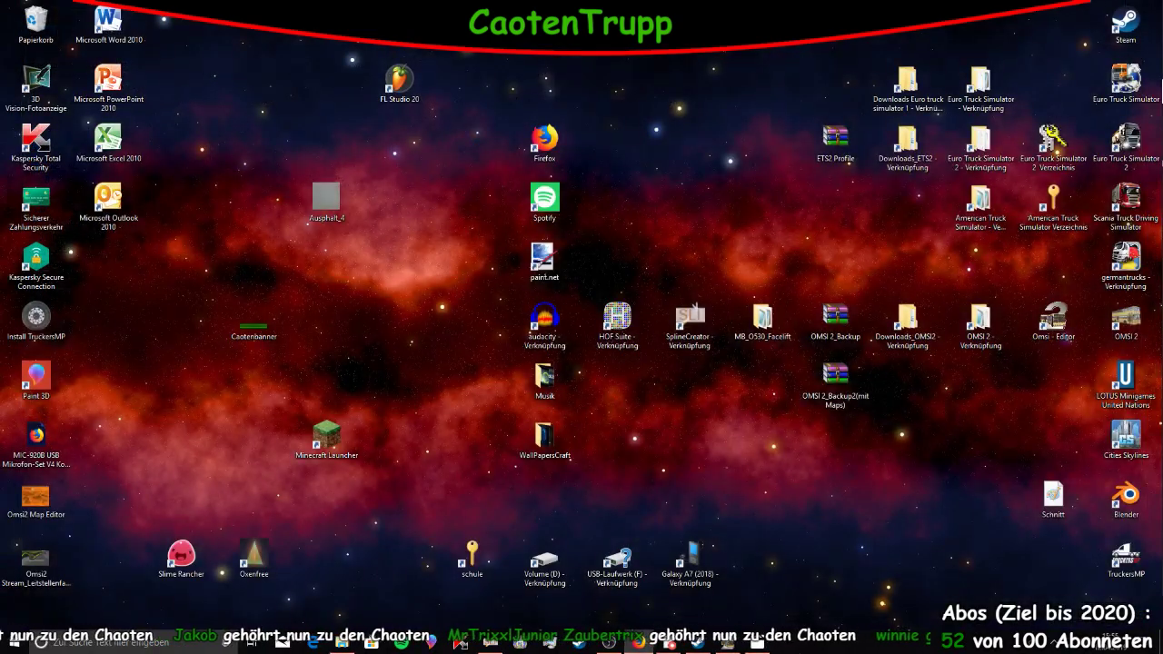
Switch to the OMSI 2 editor and place a MABEG FIS 2 Basis lang object on the pavement in front of the bus shelter
left_click(728, 644)
scroll(522, 336, "up", 5)
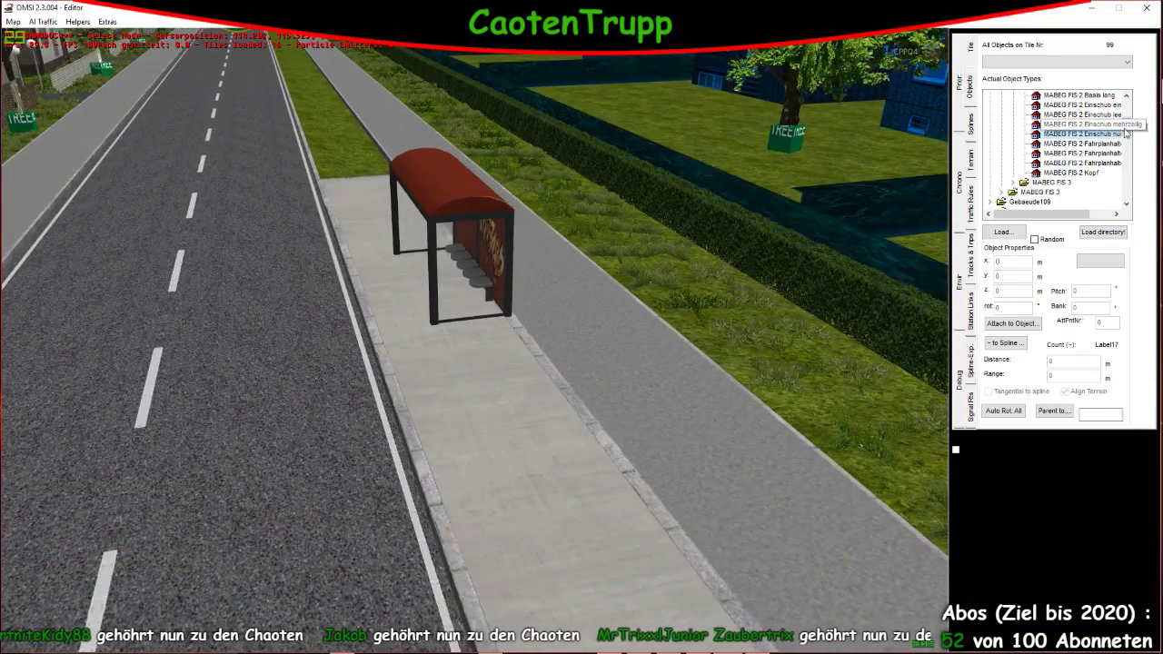
key("Up")
key("Up")
key("Up")
key("Up")
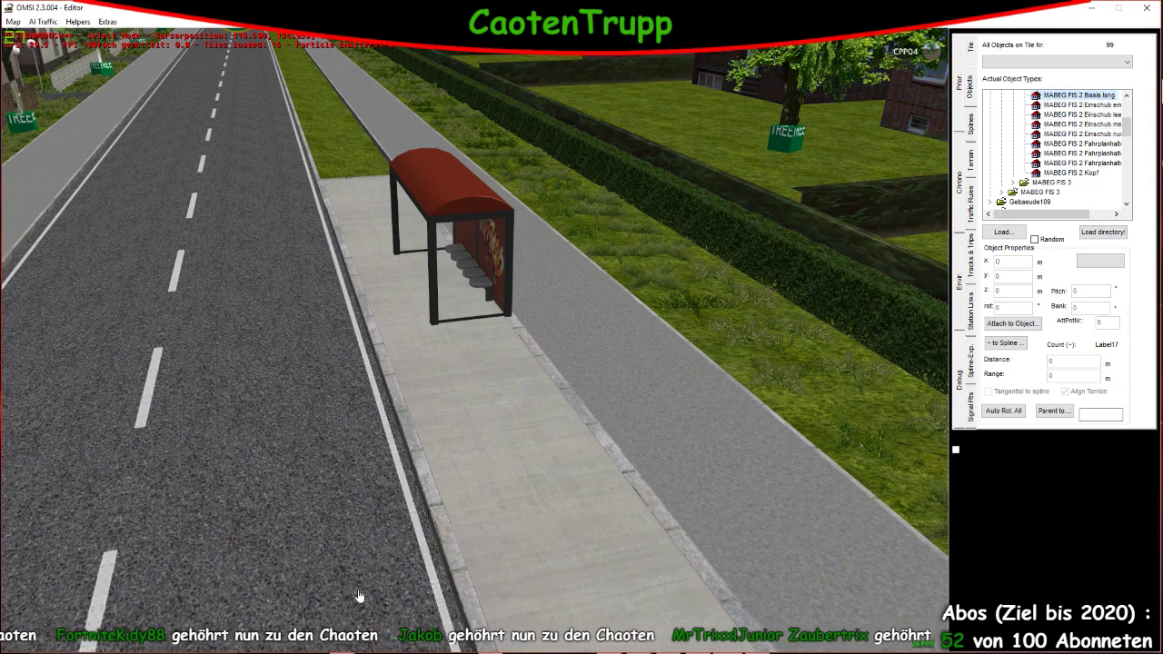
left_click(493, 464)
left_click_drag(493, 463, 506, 441)
scroll(544, 529, "up", 3)
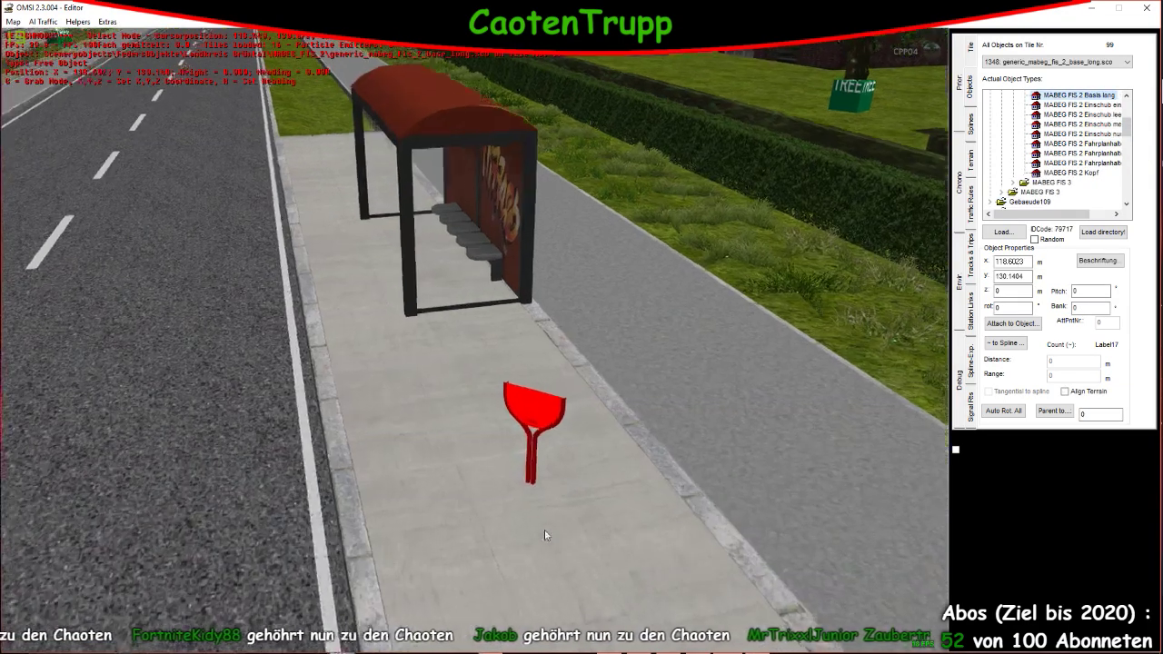
Examine up close how the SWLG lettering sits on the placed stop sign's curved lower panel
left_click(584, 363)
scroll(545, 532, "up", 5)
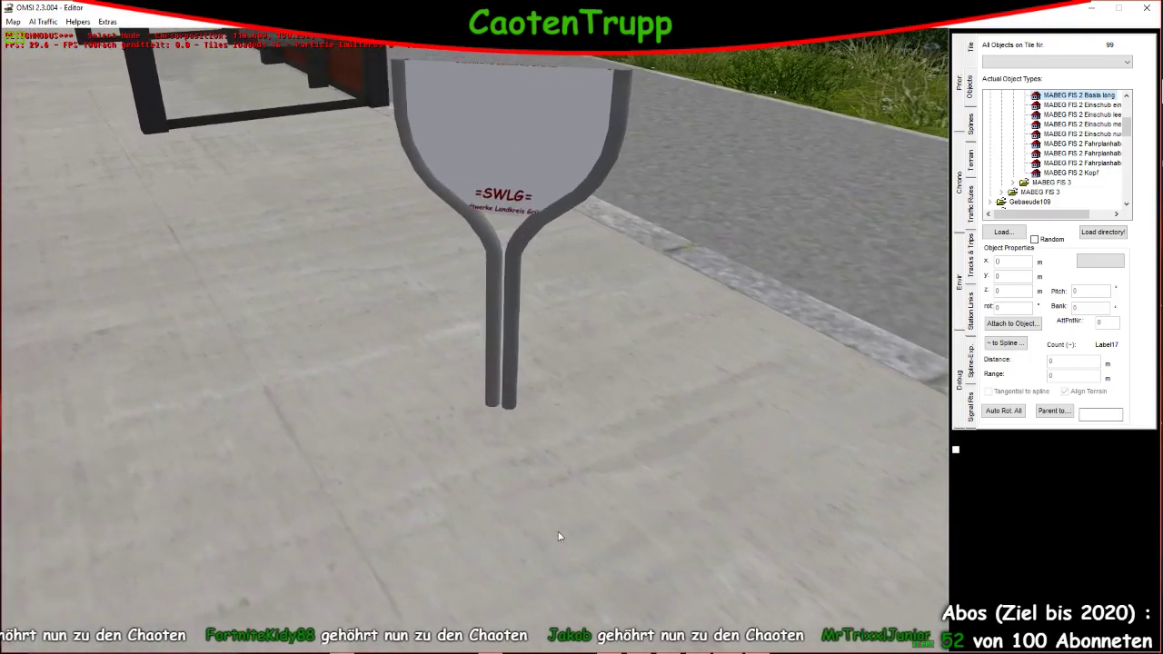
scroll(563, 348, "up", 5)
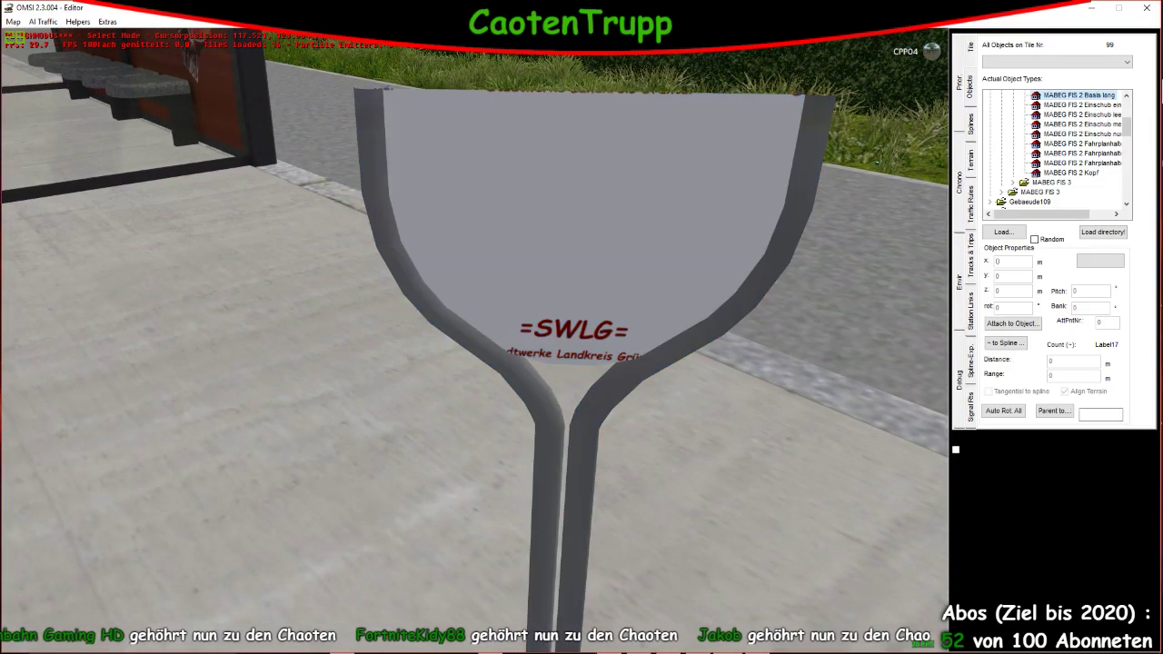
scroll(410, 439, "down", 5)
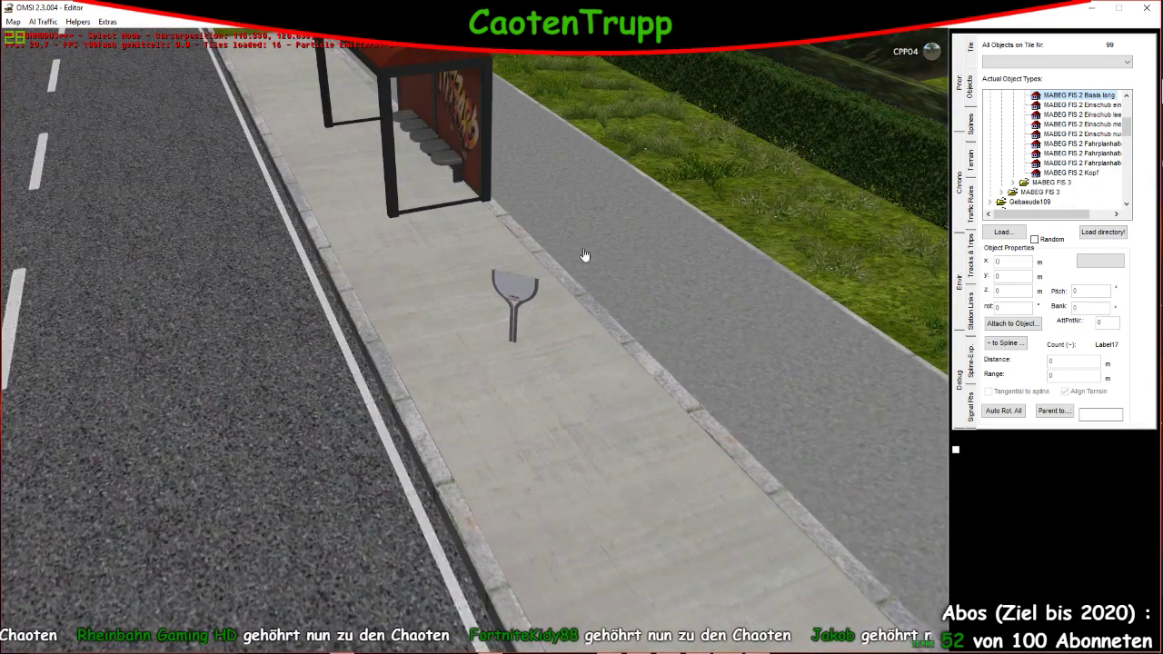
Delete the MABEG FIS 2 base from the pavement and minimise the OMSI editor
left_click(514, 288)
key("Delete")
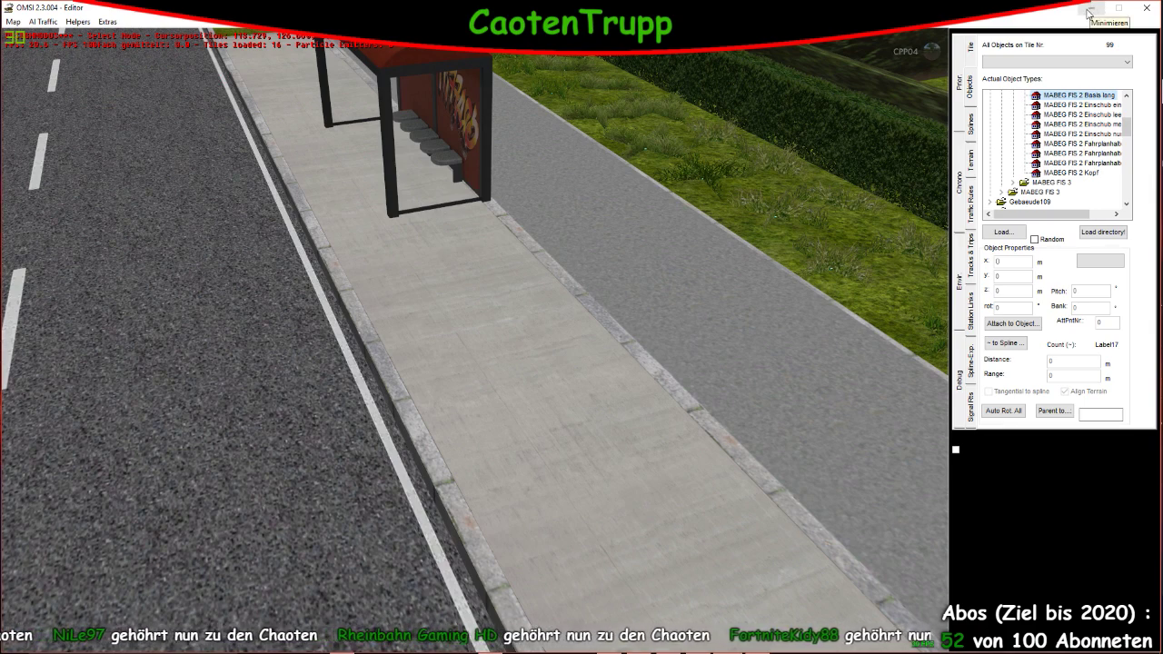
left_click(1088, 12)
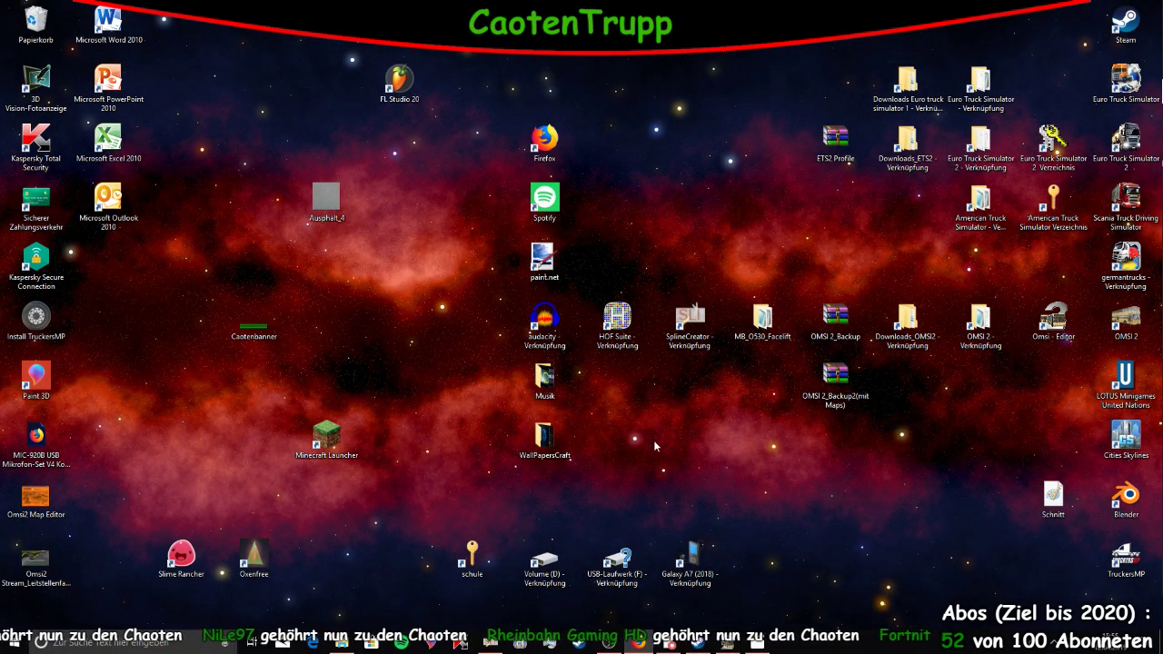
Open the TextGenericMabegFIS2Logo image from the texture folder of MABEG_FIS_2 in paint.net
right_click(341, 646)
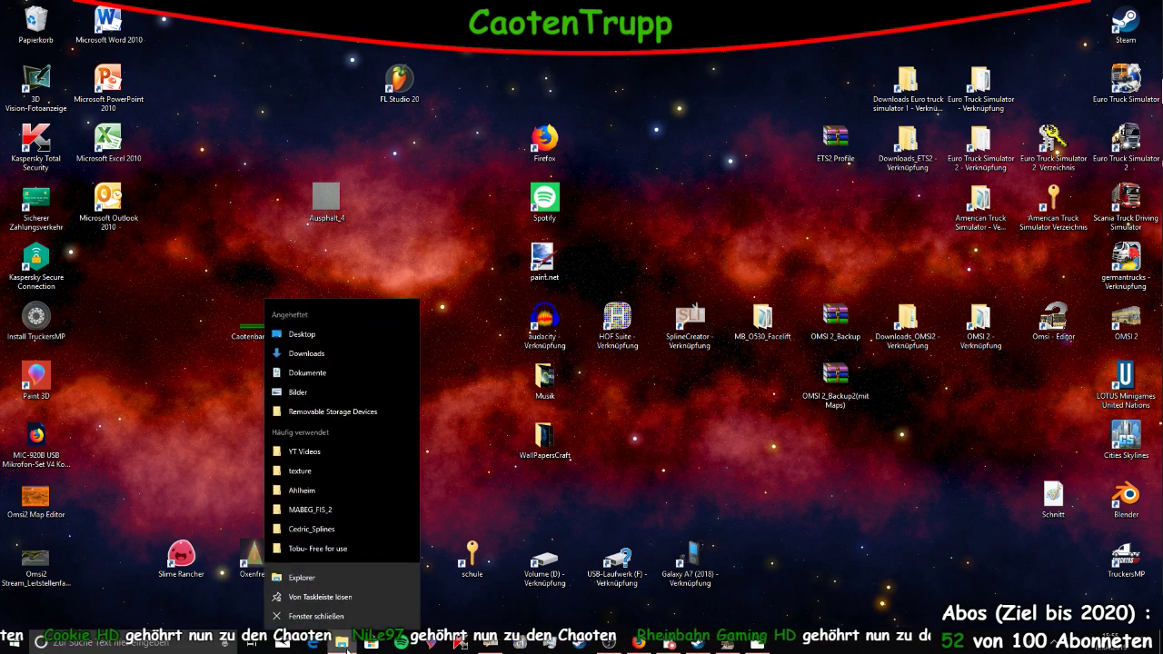
left_click(332, 507)
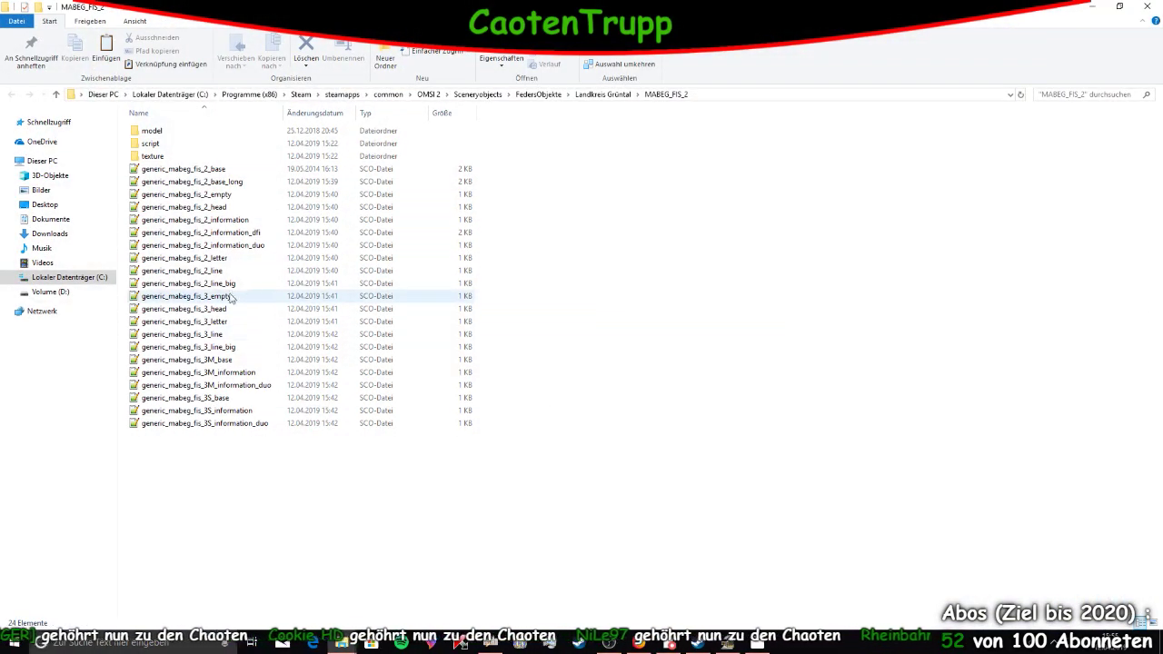
double_click(220, 160)
left_click(419, 156)
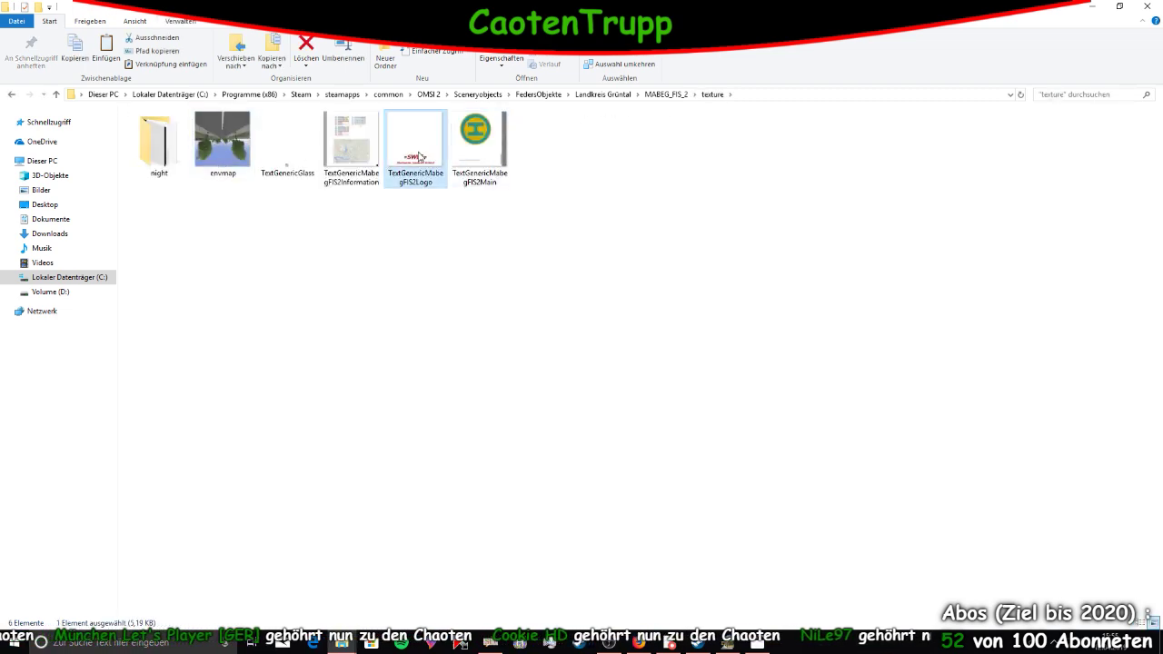
double_click(418, 156)
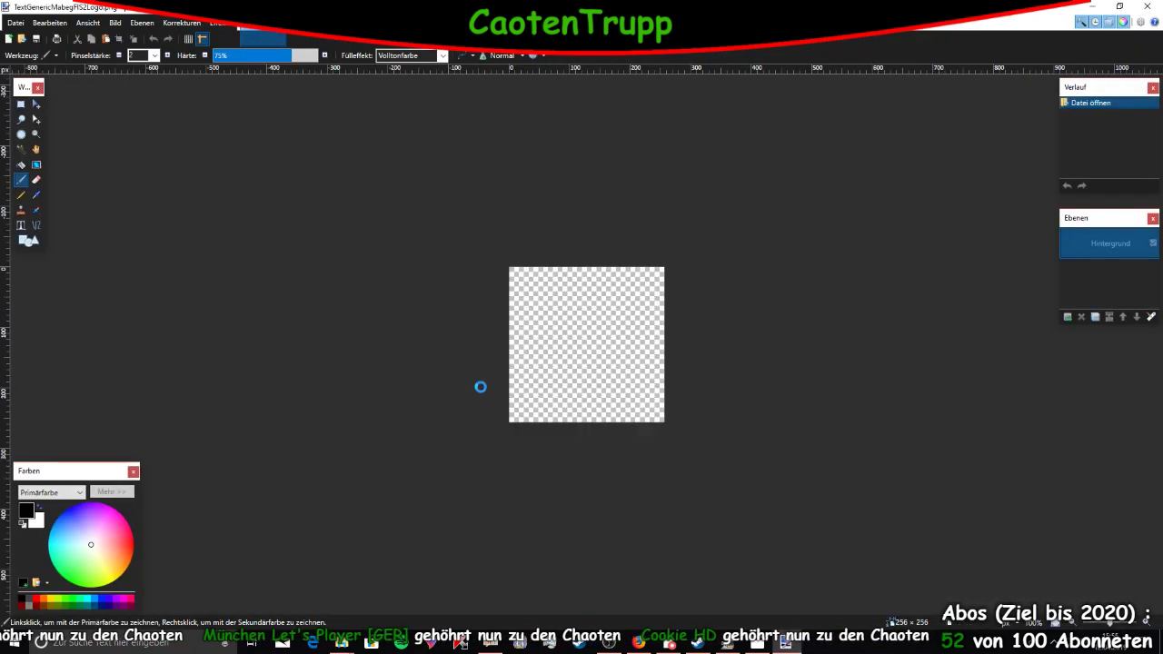
scroll(584, 391, "up", 1, "ctrl")
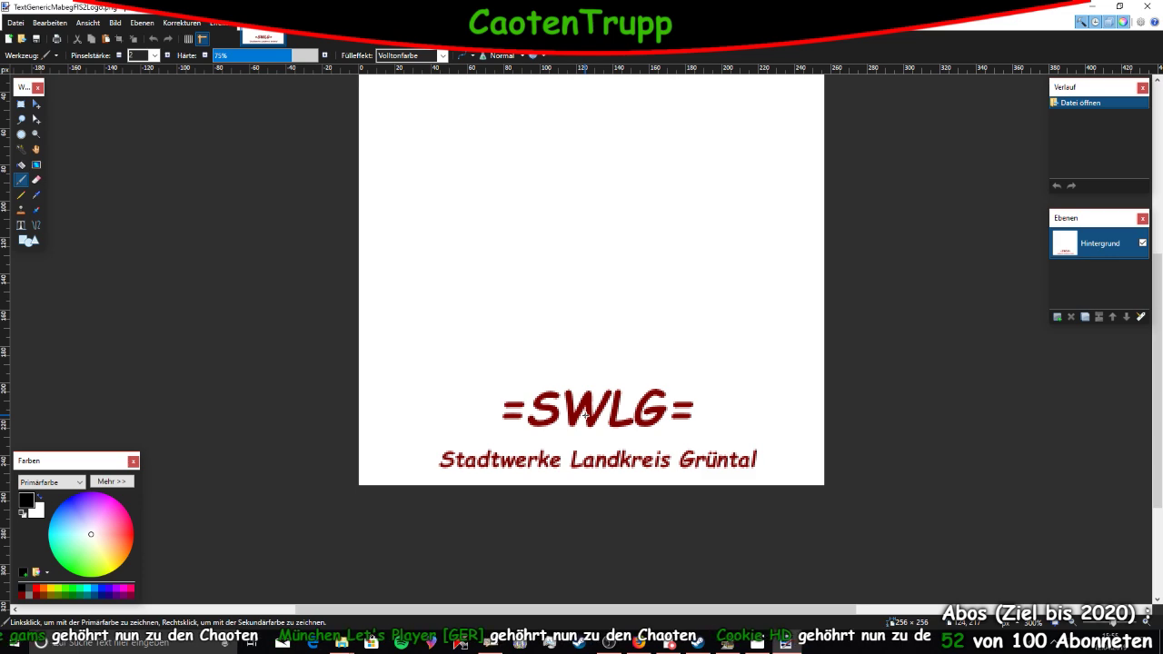
Select the =SWLG= and Stadtwerke Landkreis Grüntal lettering, paste a copy of it, and move the copy directly above the original
left_click(23, 105)
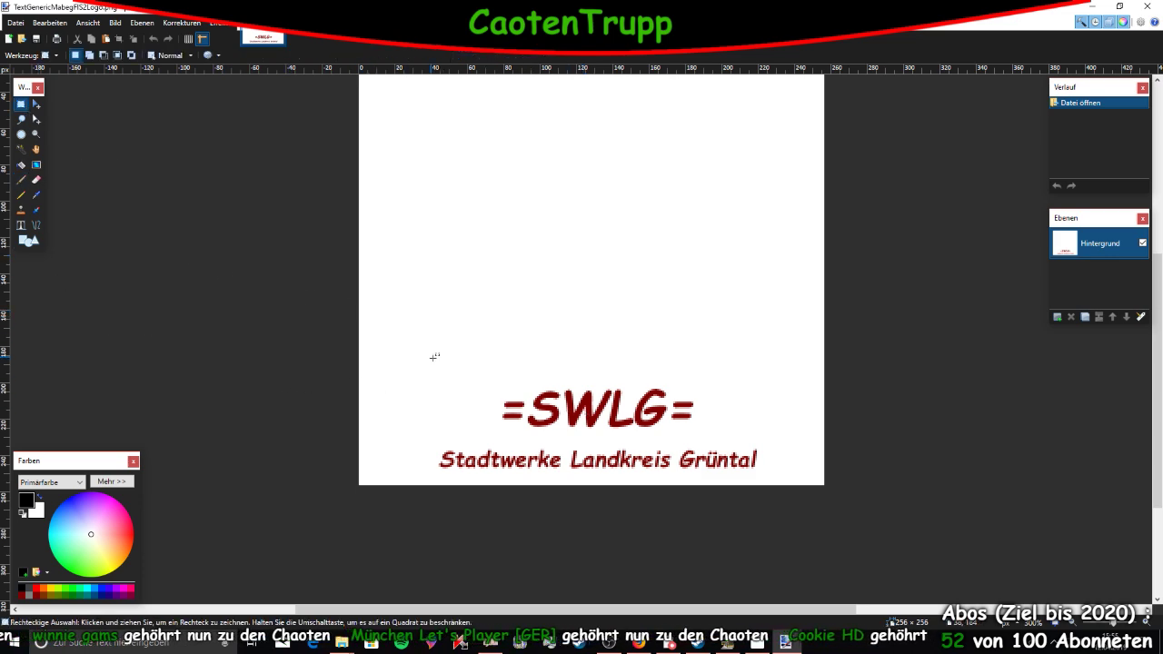
left_click_drag(418, 352, 775, 511)
key("ctrl+v")
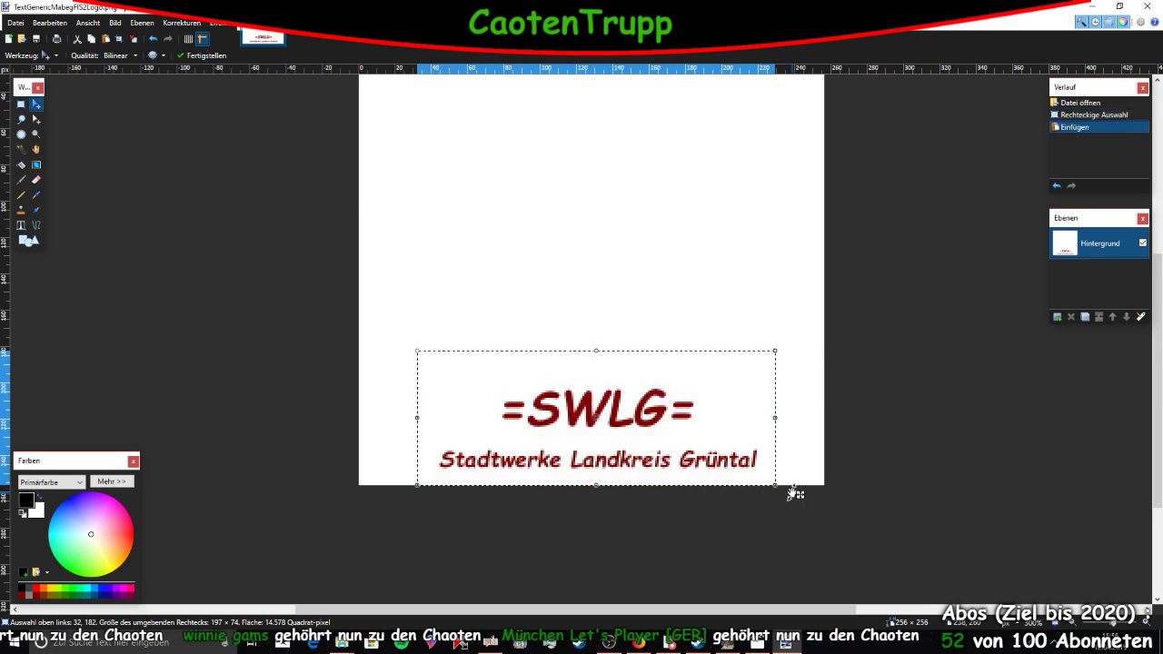
left_click_drag(801, 495, 796, 374)
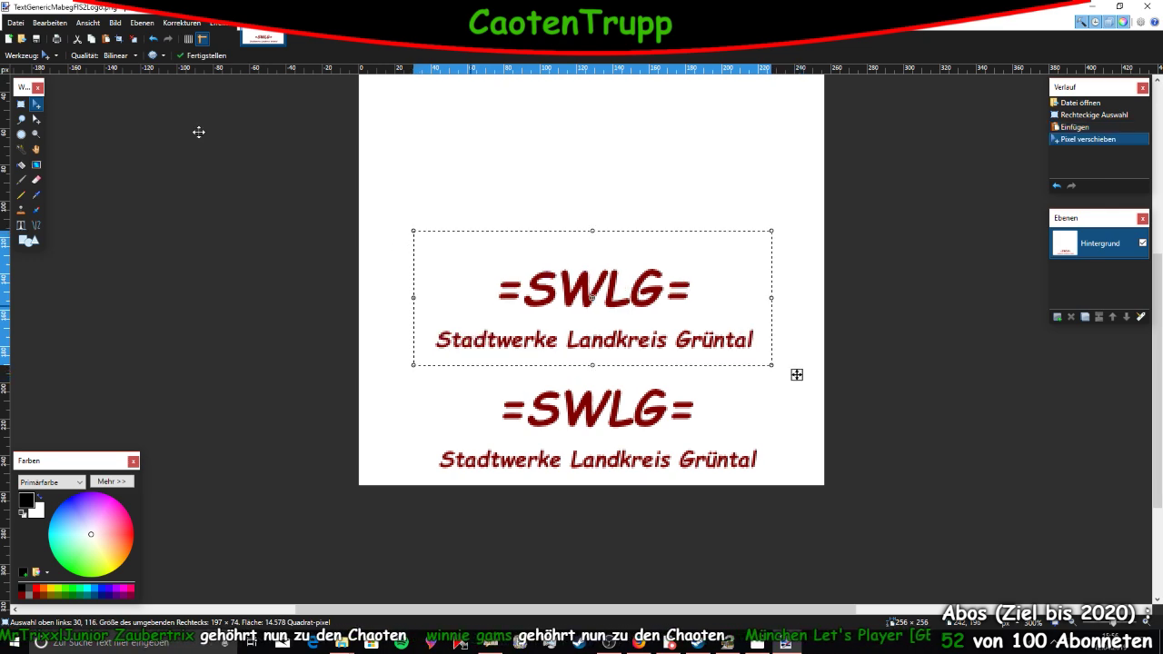
Cover the original lower SWLG lettering with white filled rectangles, leaving only the raised copy in the image
left_click(26, 241)
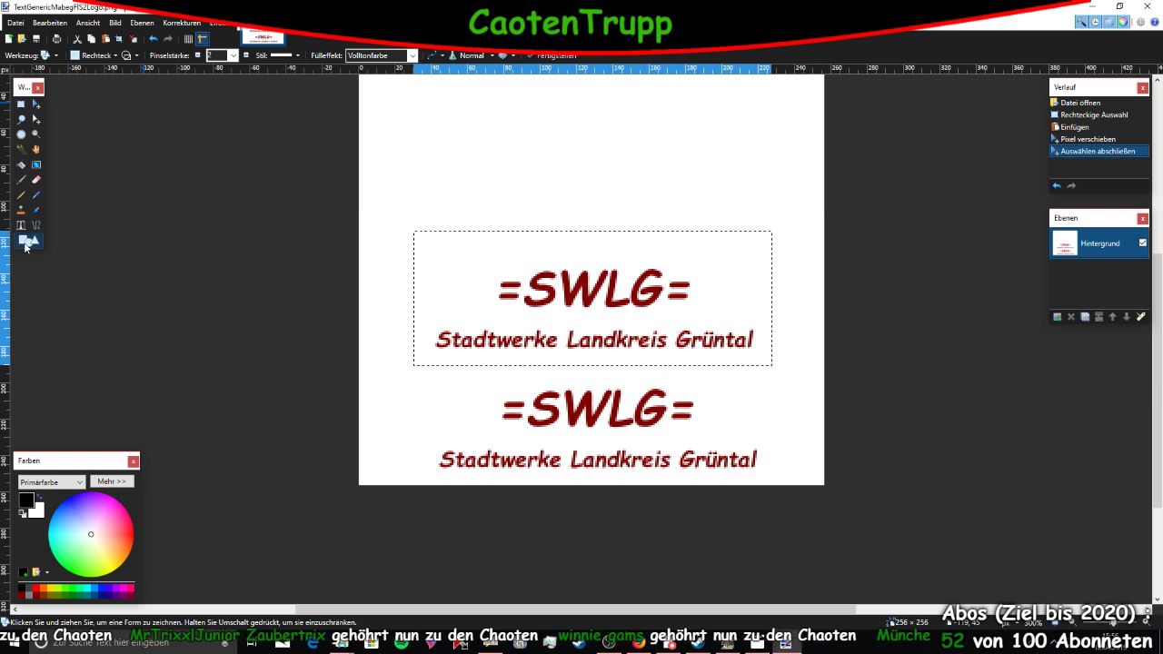
left_click(126, 55)
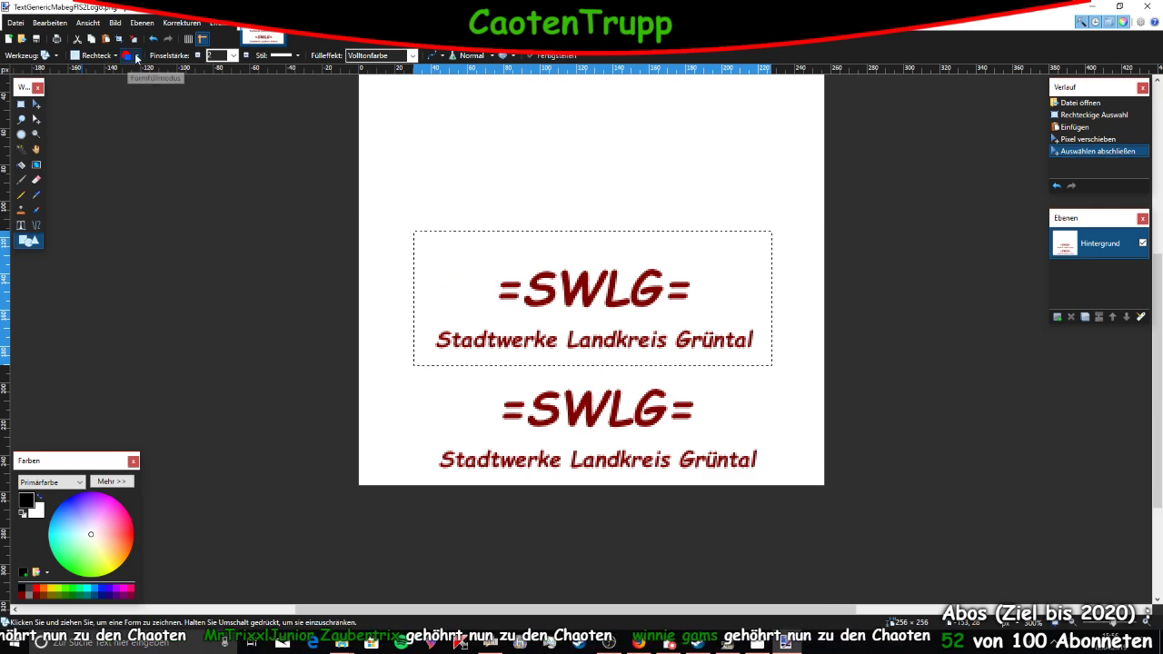
left_click(110, 482)
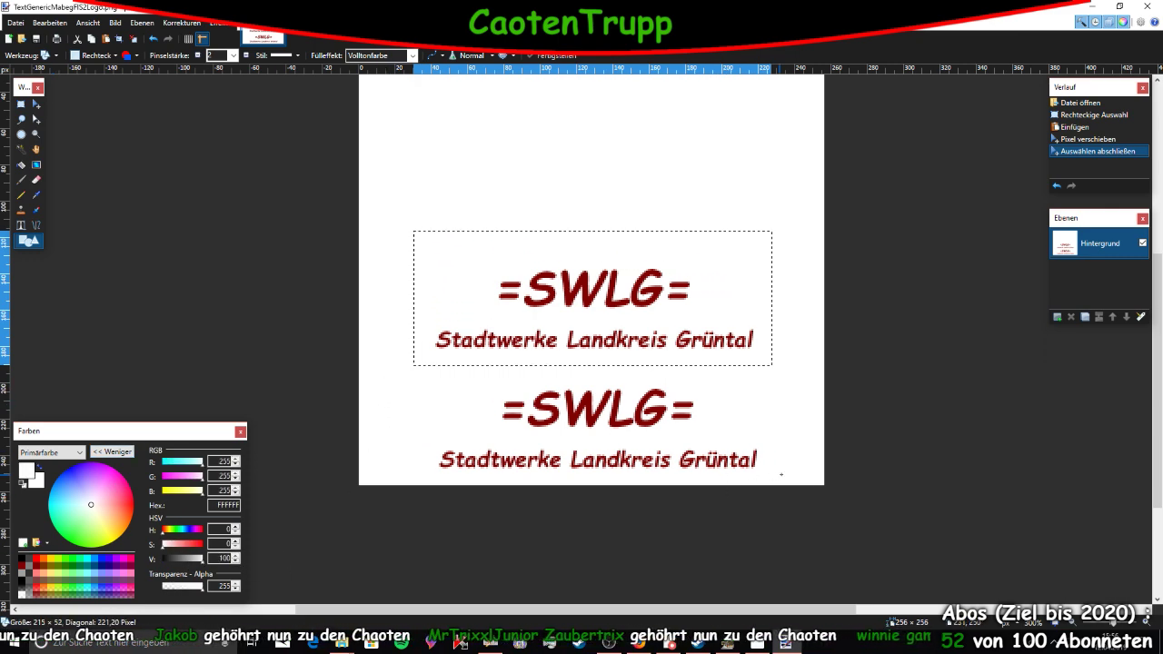
left_click_drag(390, 379, 782, 473)
key("Return")
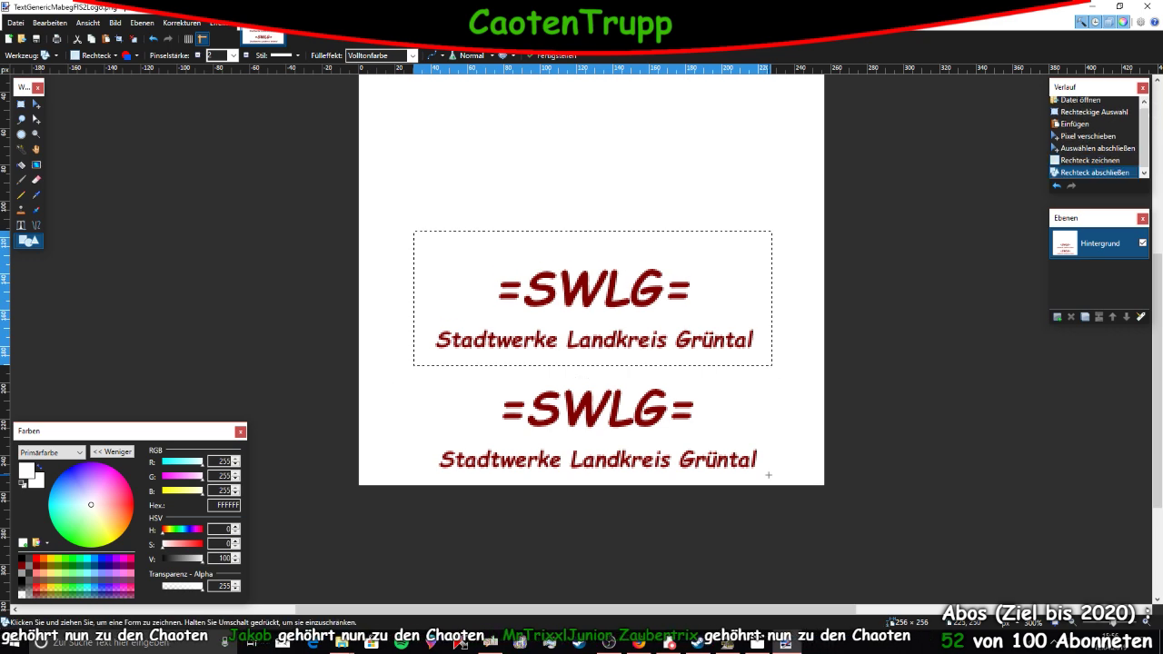
key("ctrl+d")
left_click_drag(427, 378, 770, 481)
key("Return")
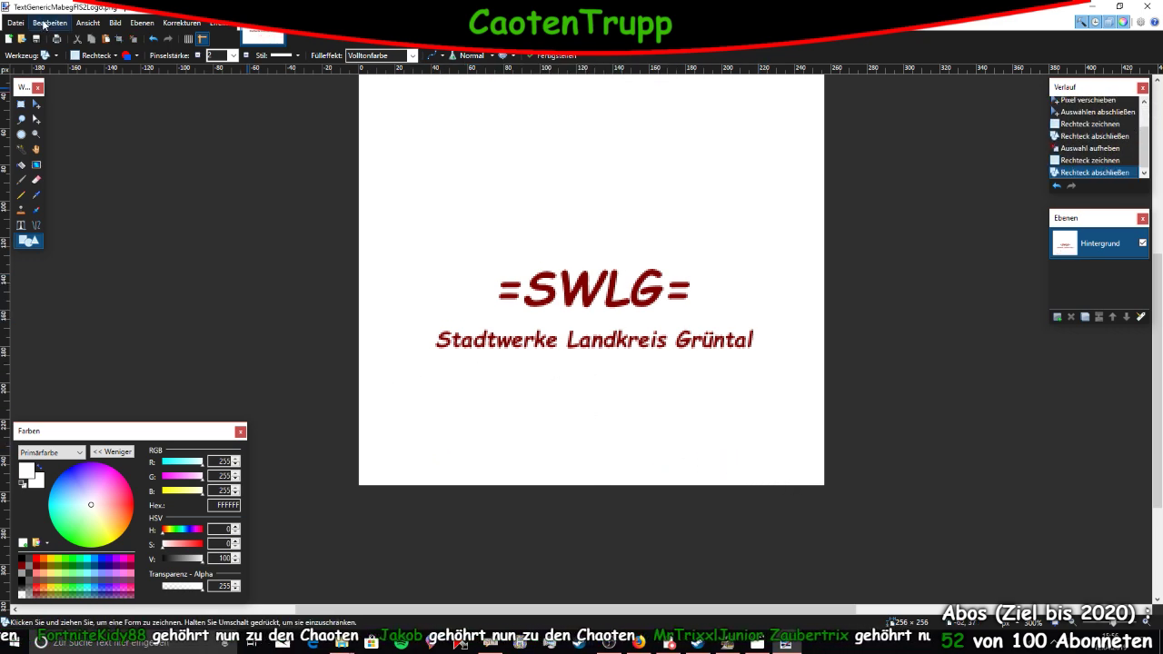
Save the logo image with automatic bit depth detection and close it
left_click(4, 21)
left_click(4, 21)
left_click(5, 21)
left_click(4, 21)
left_click(4, 21)
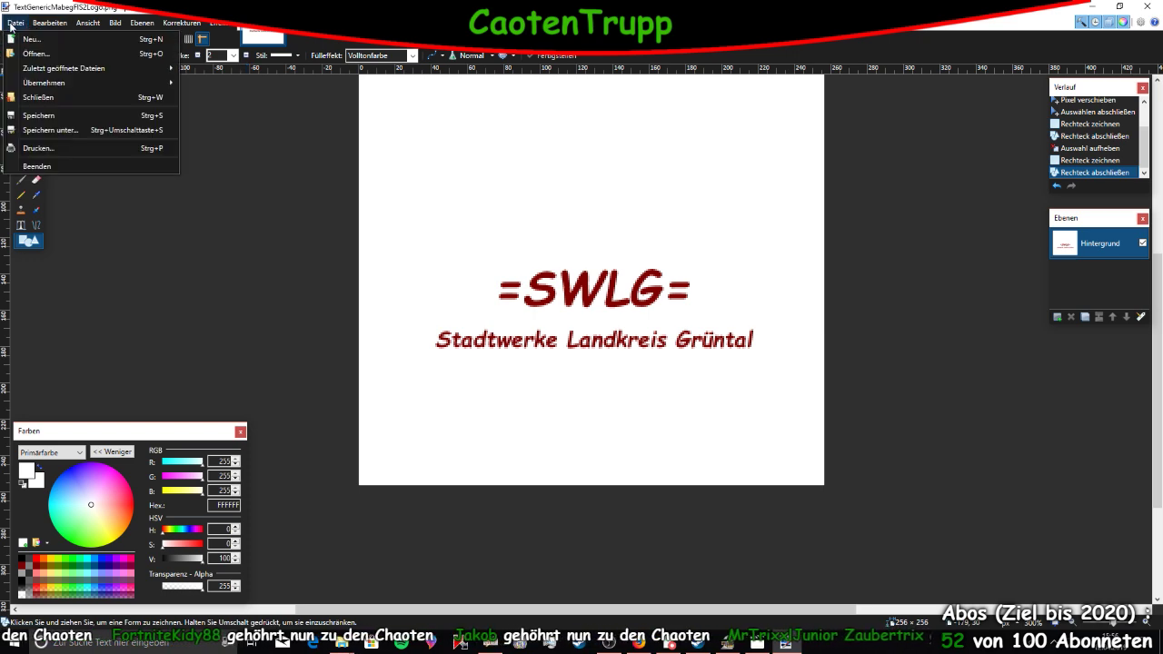
left_click(52, 116)
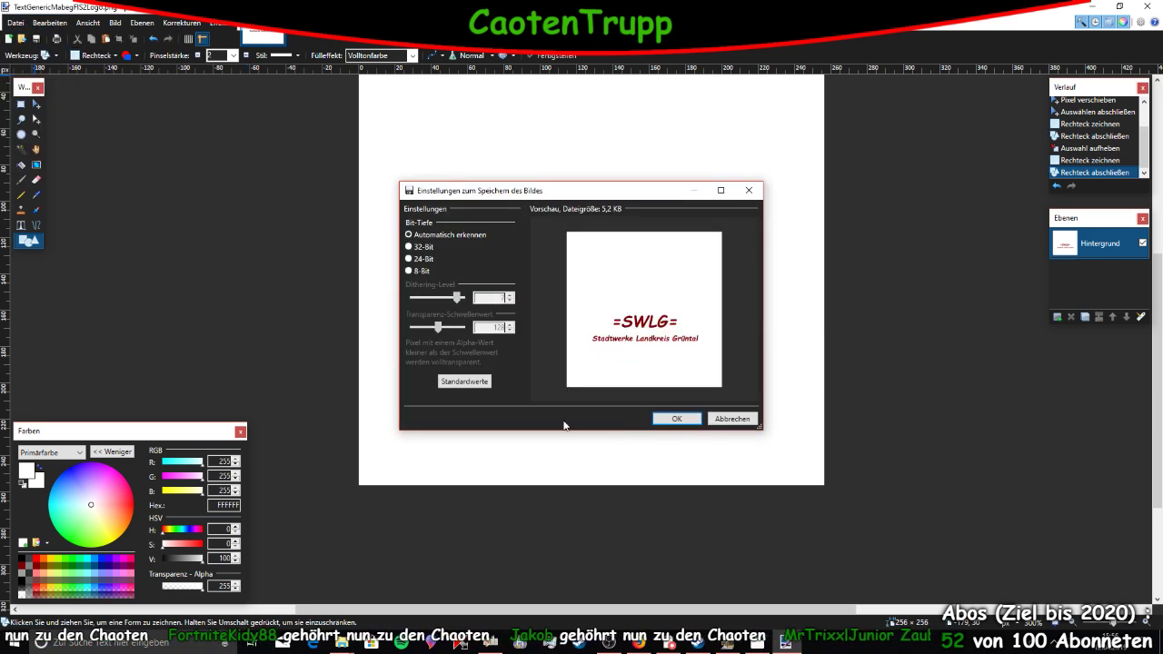
left_click(677, 419)
key("ctrl+w")
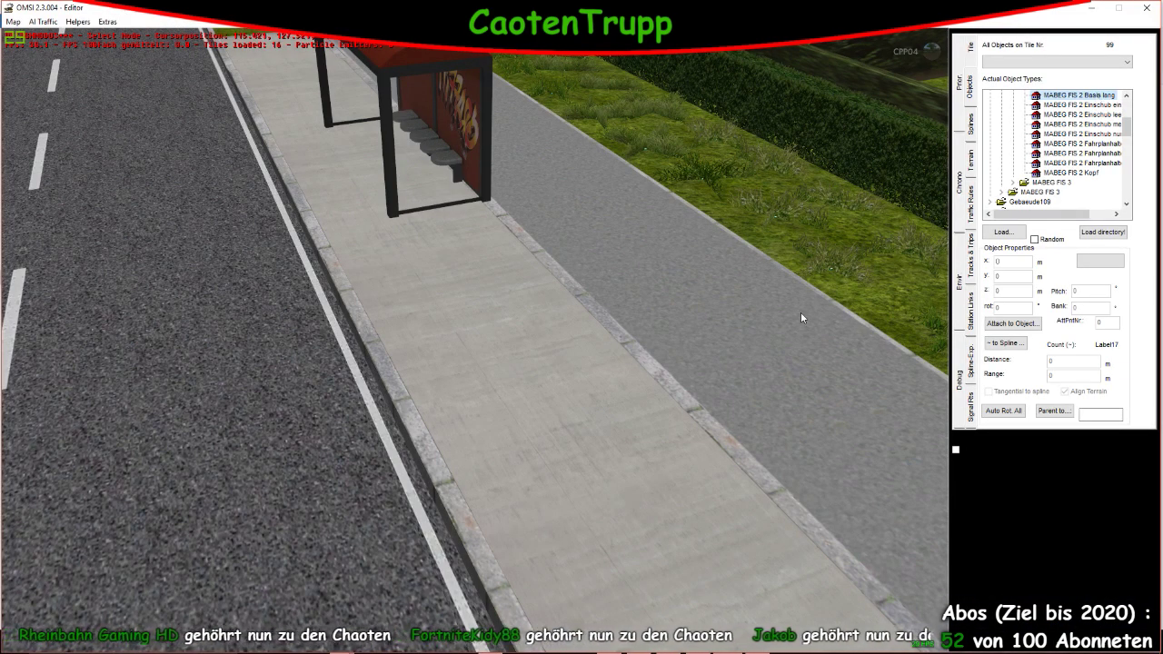
Place a MABEG FIS 2 Basis lang on the pavement in the OMSI editor
left_click(832, 315)
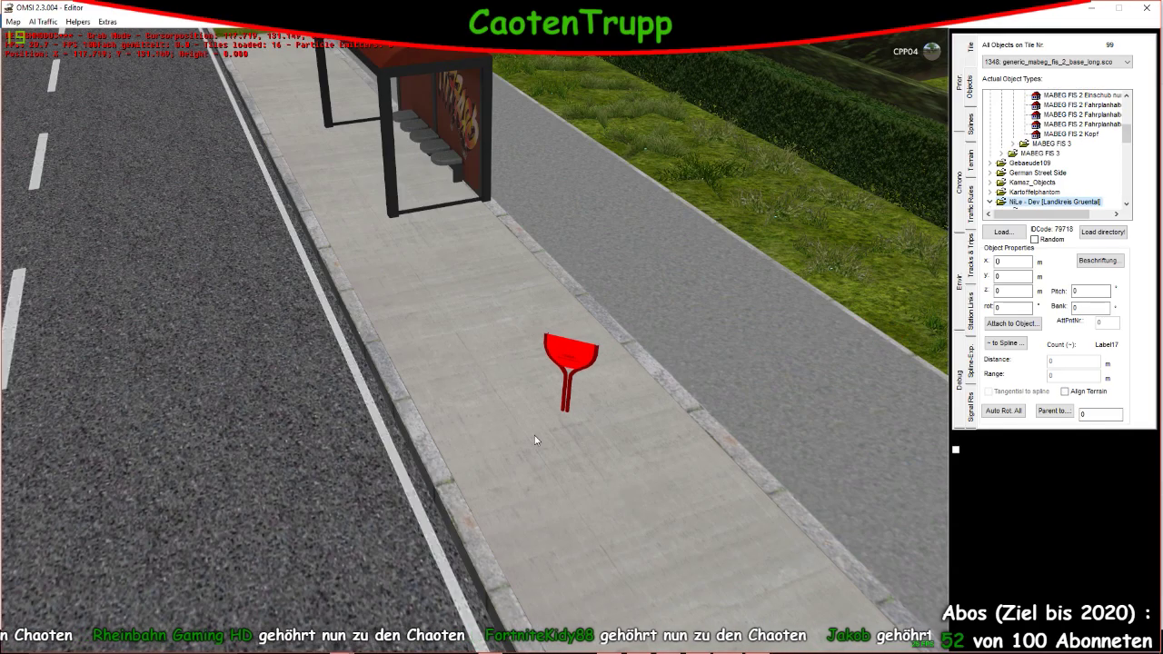
left_click(606, 423)
scroll(609, 454, "up", 5)
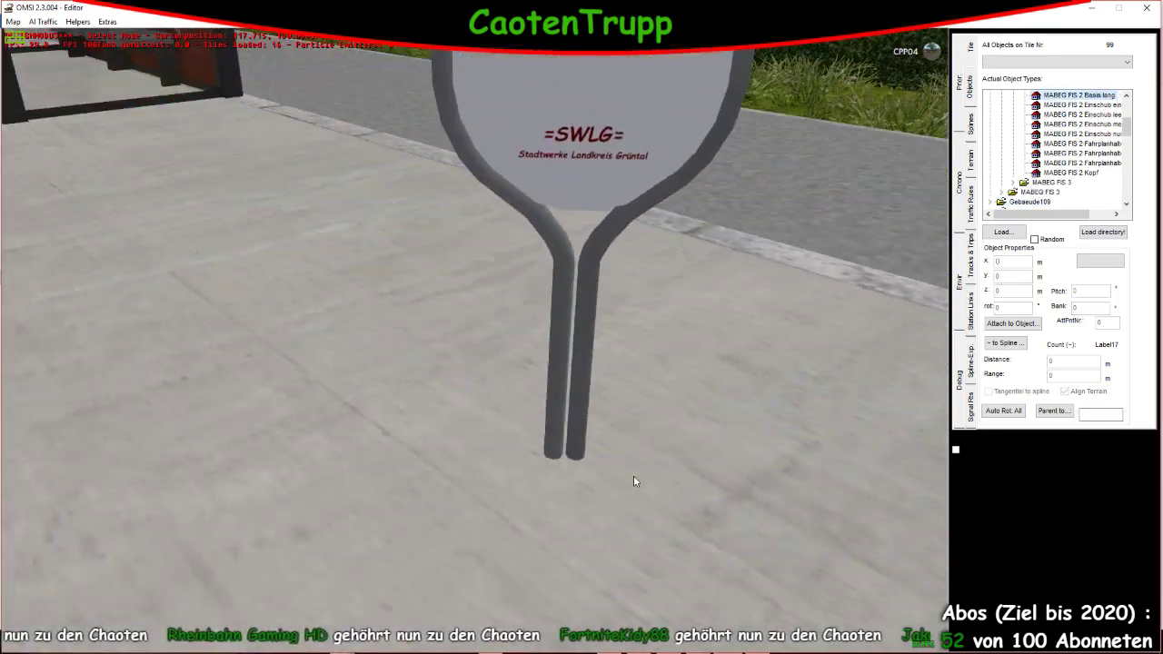
Examine the size and position of the SWLG lettering on the placed sign from the road and up close
scroll(594, 437, "down", 5)
right_click_drag(545, 552, 759, 330)
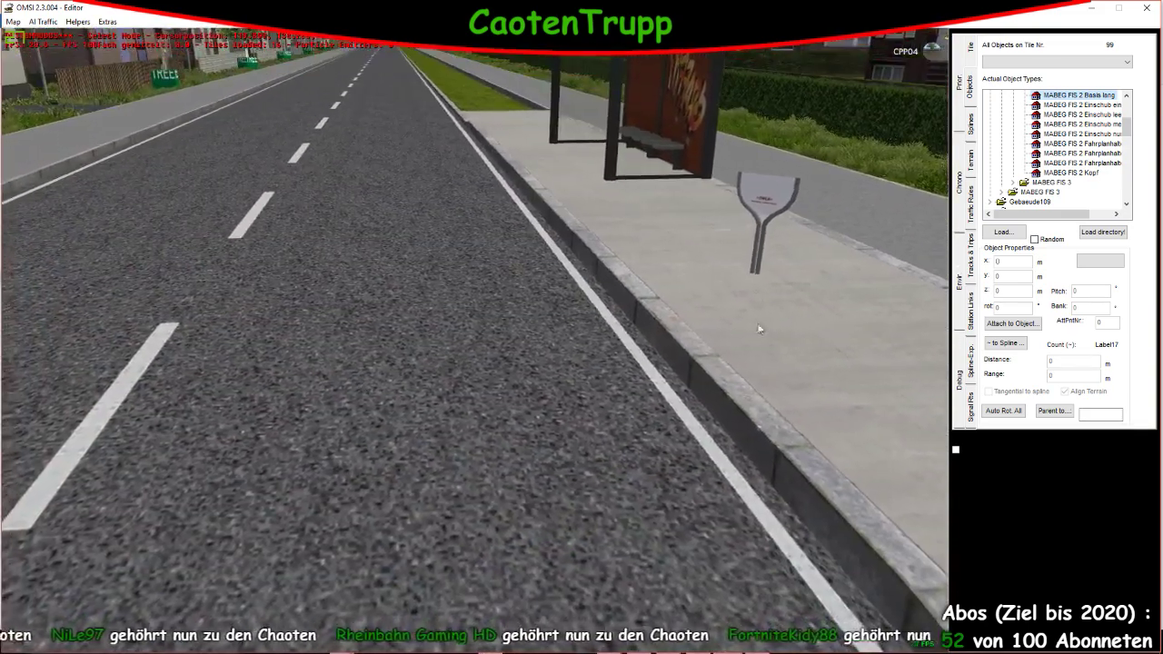
scroll(751, 240, "up", 5)
right_click_drag(751, 240, 694, 331)
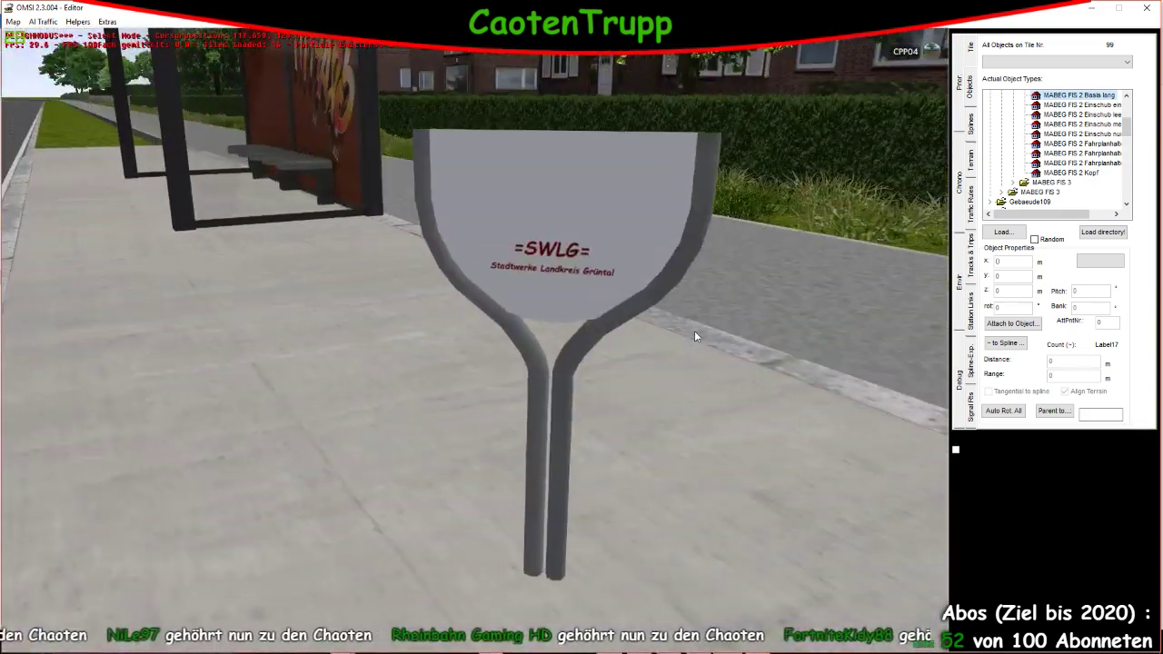
left_click(574, 358)
right_click_drag(574, 358, 685, 465)
scroll(662, 403, "up", 5)
scroll(687, 461, "down", 5)
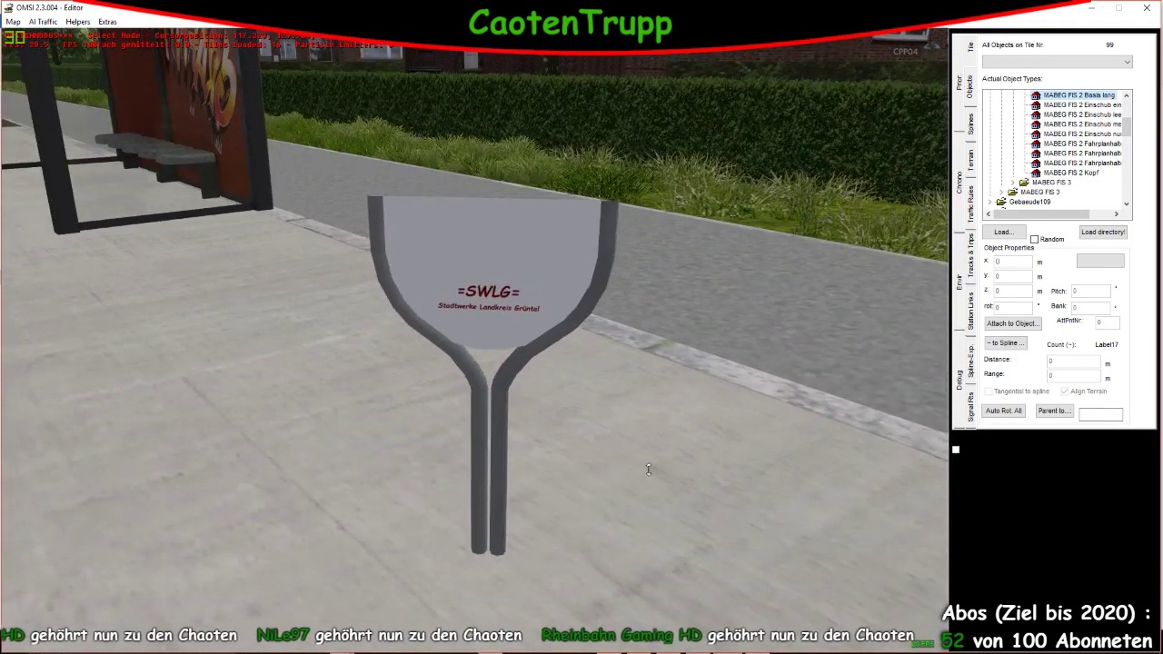
scroll(636, 436, "down", 5)
scroll(394, 408, "down", 3)
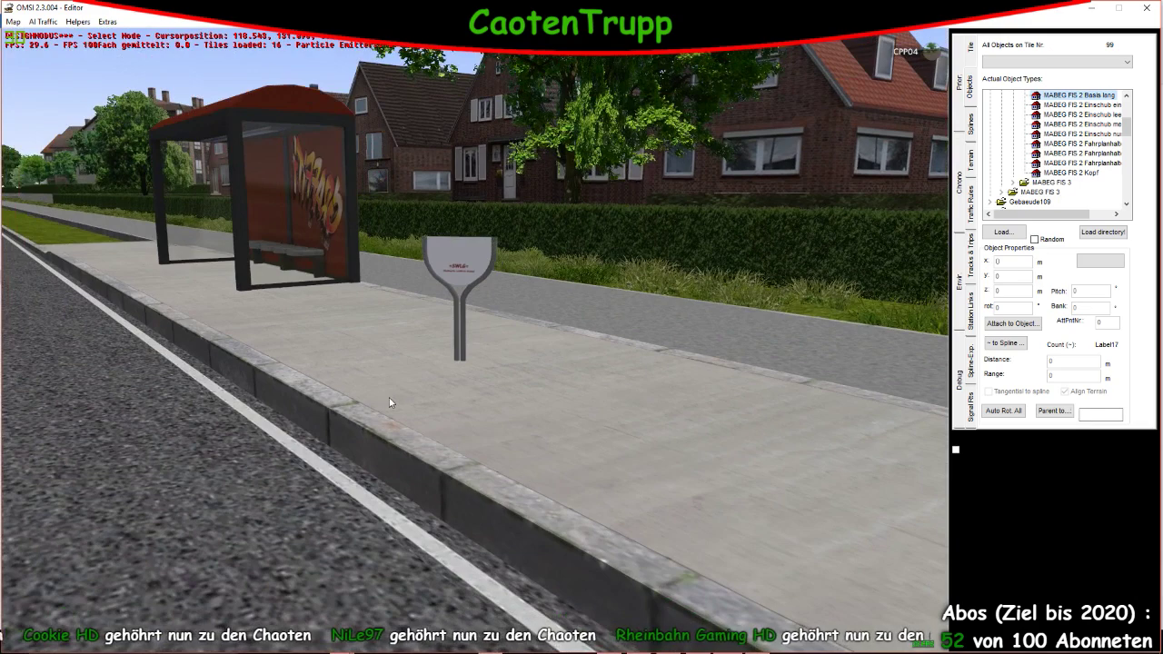
right_click_drag(393, 408, 434, 354)
scroll(434, 354, "up", 3)
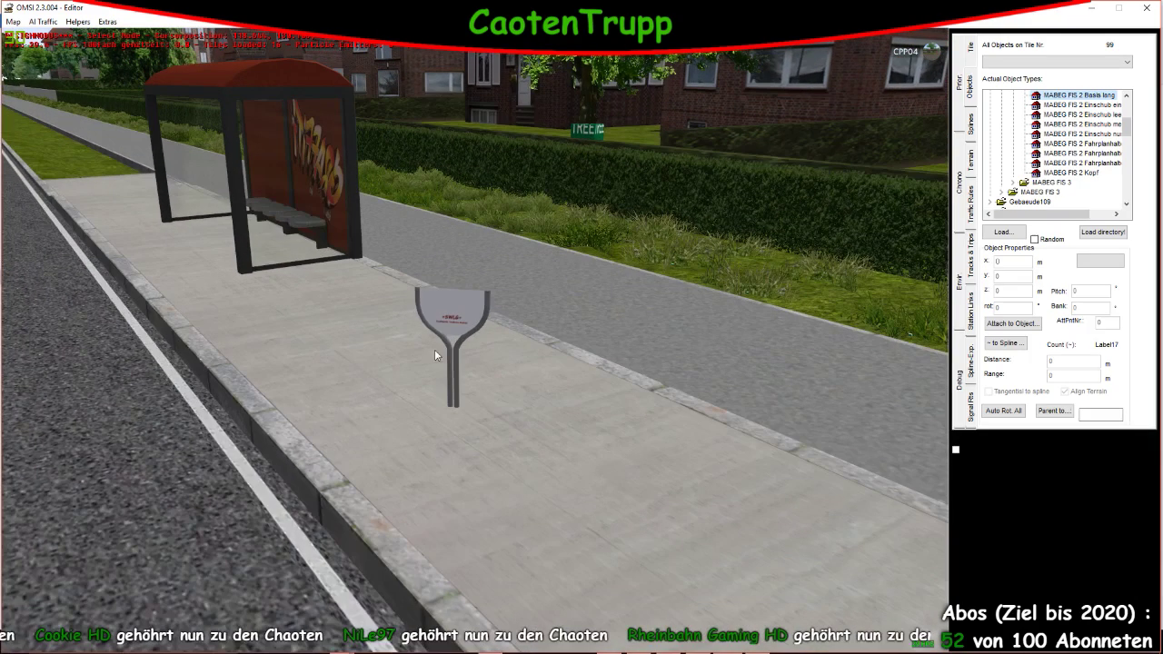
Delete the MABEG FIS 2 base from the pavement and reopen the TextGenericMabegFIS2Logo image in paint.net
key("Delete")
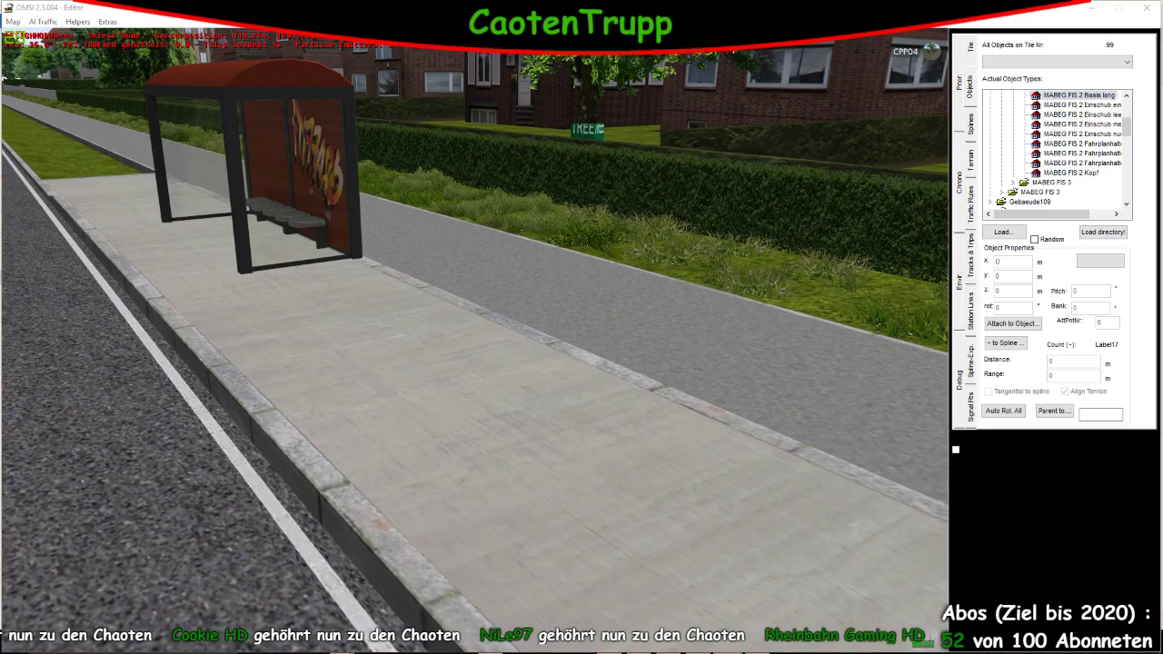
key("alt+Tab")
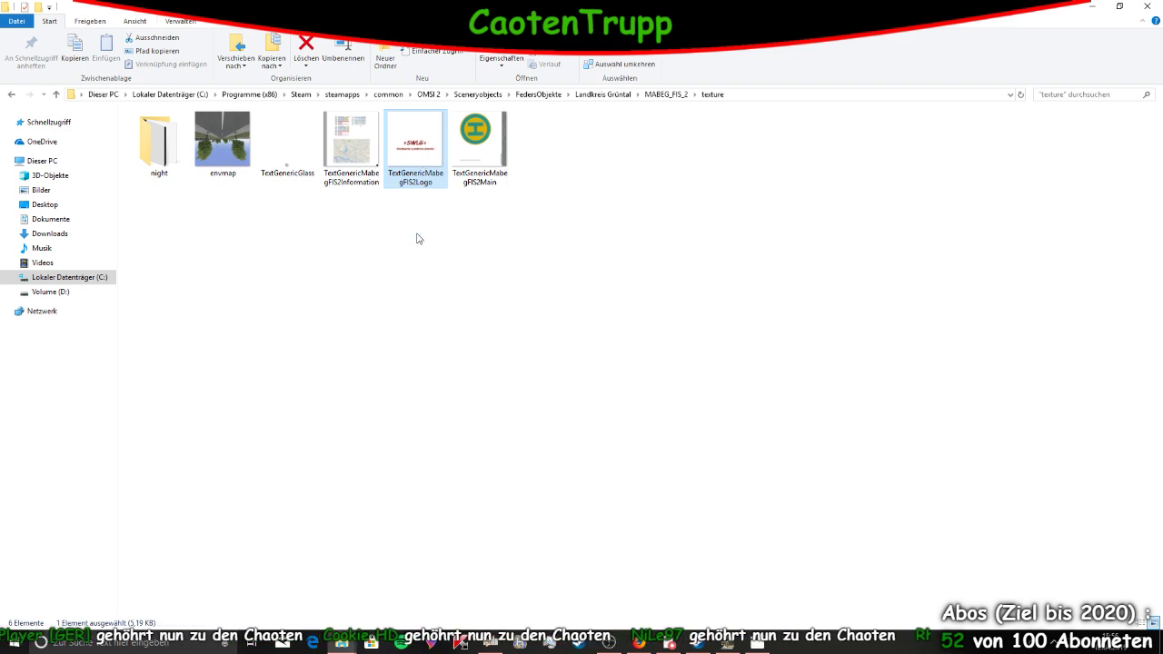
key("Return")
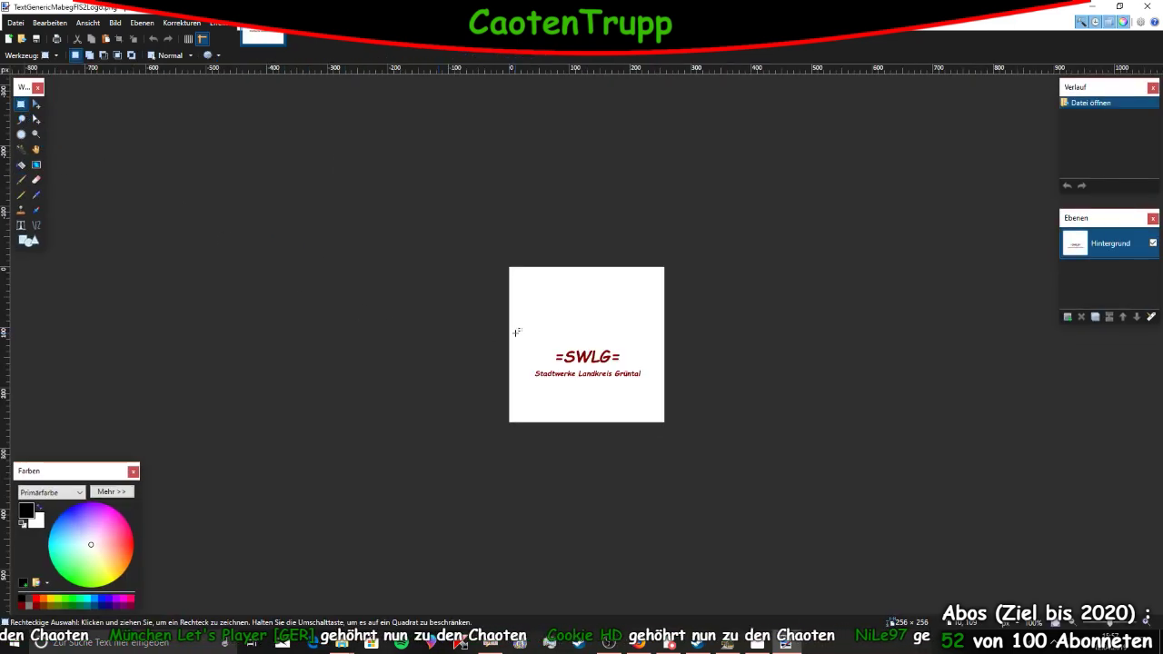
Paste a copy of the SWLG lettering over the original, enlarge its selection to 260 × 116 pixels, and save the image
left_click_drag(527, 336, 689, 409)
key("ctrl+v")
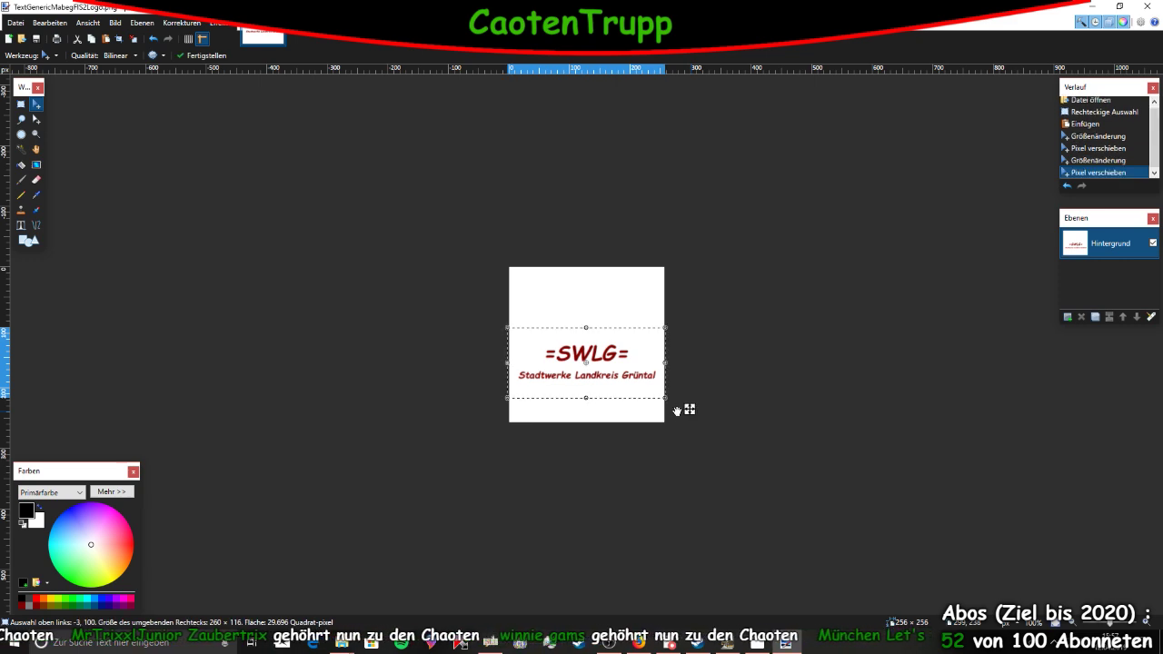
left_click(13, 22)
left_click(39, 116)
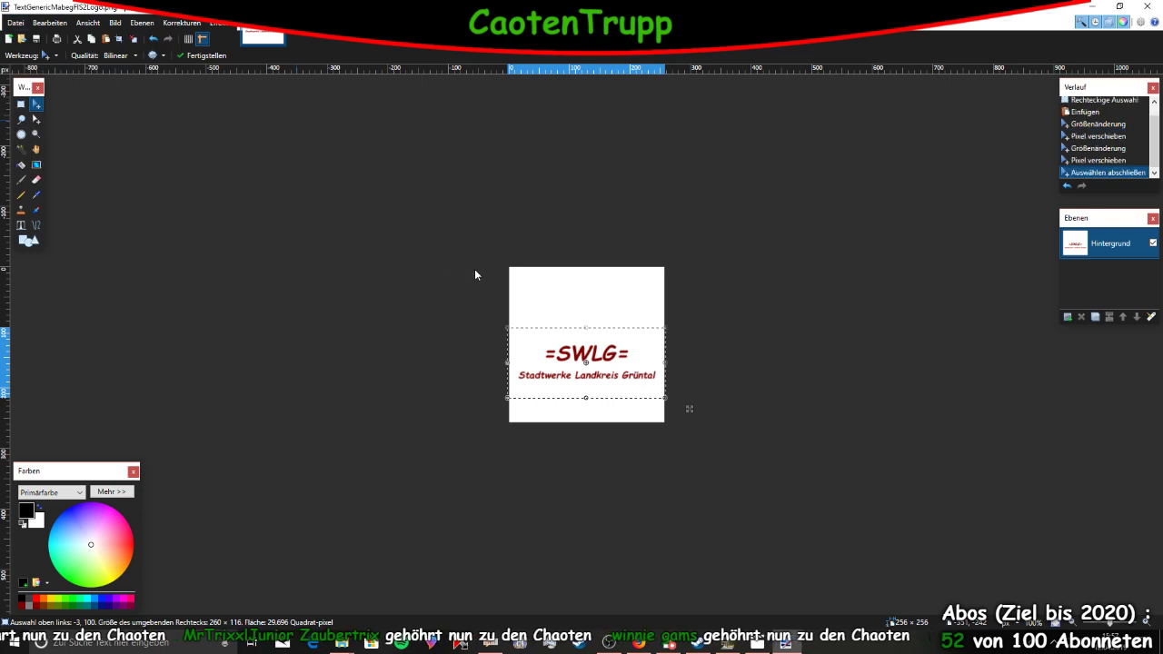
left_click(672, 419)
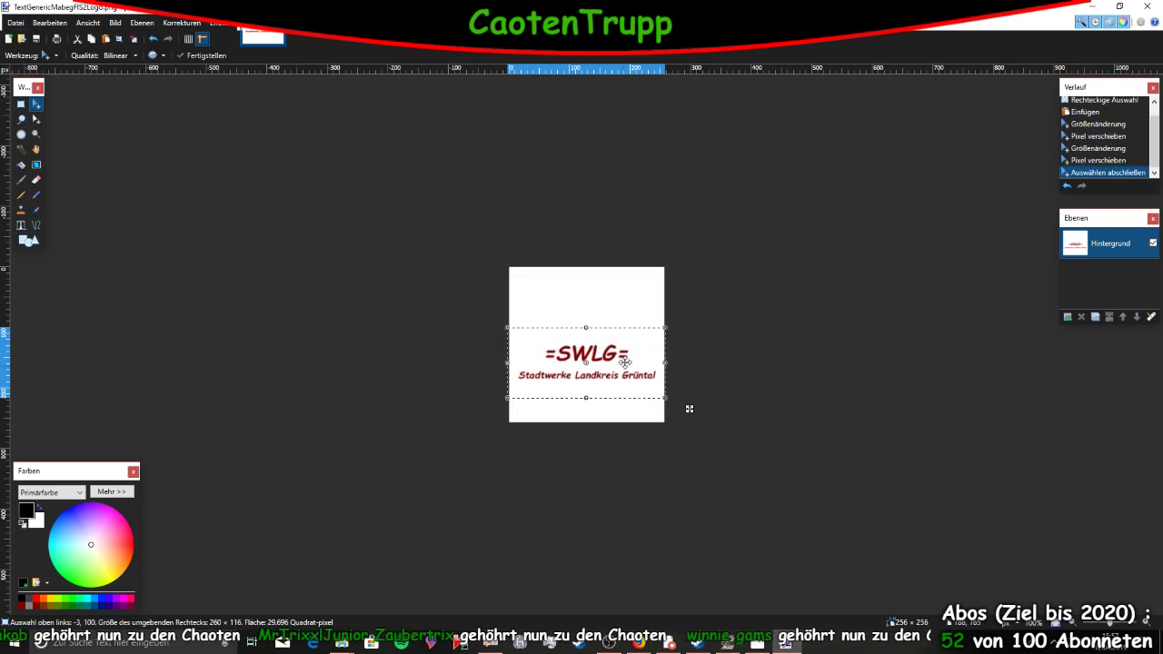
key("alt+Tab")
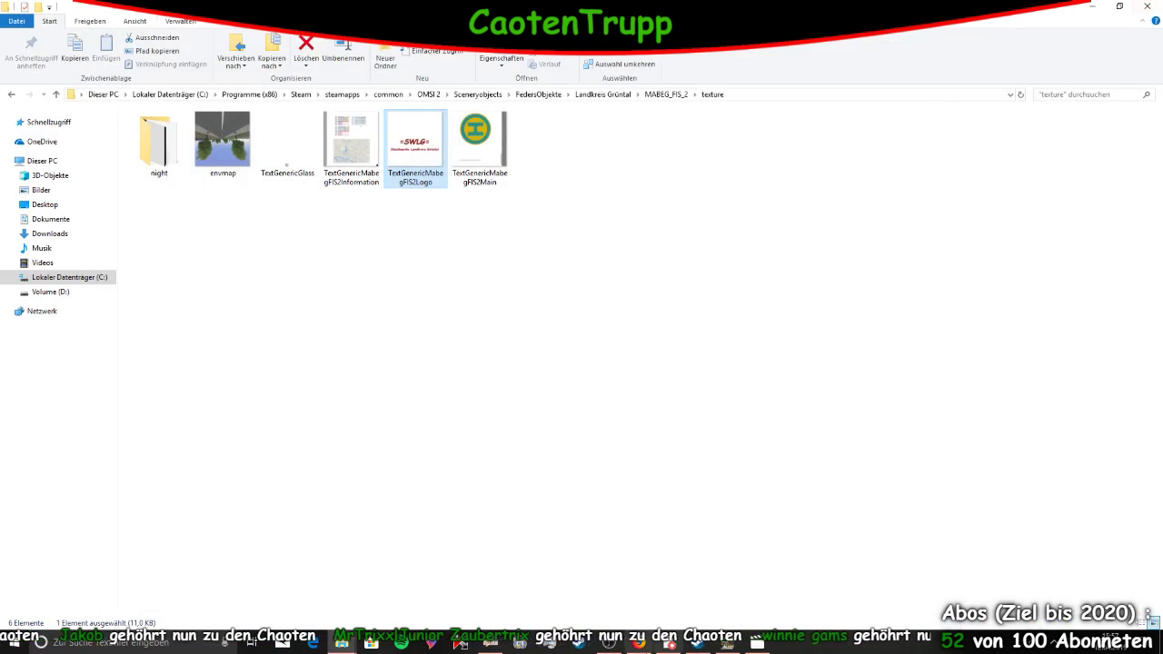
Place a MABEG FIS 2 Basis lang on the pavement in the OMSI editor and inspect its enlarged SWLG lettering
left_click(711, 644)
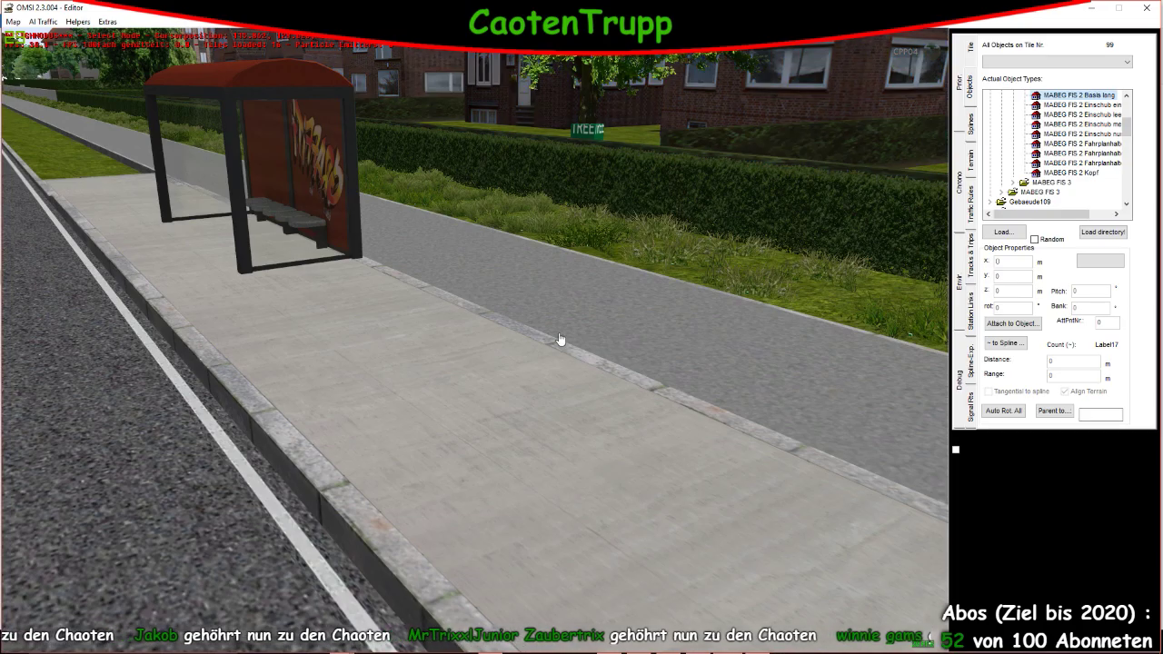
scroll(533, 421, "up", 2)
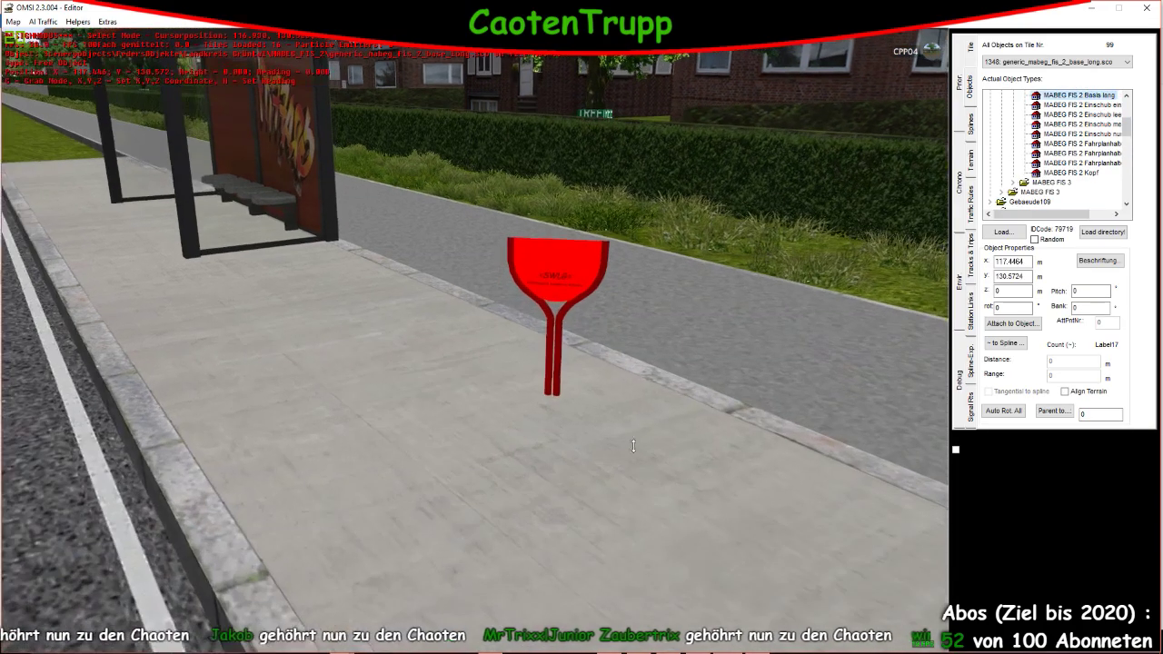
left_click(557, 307)
scroll(623, 494, "up", 3)
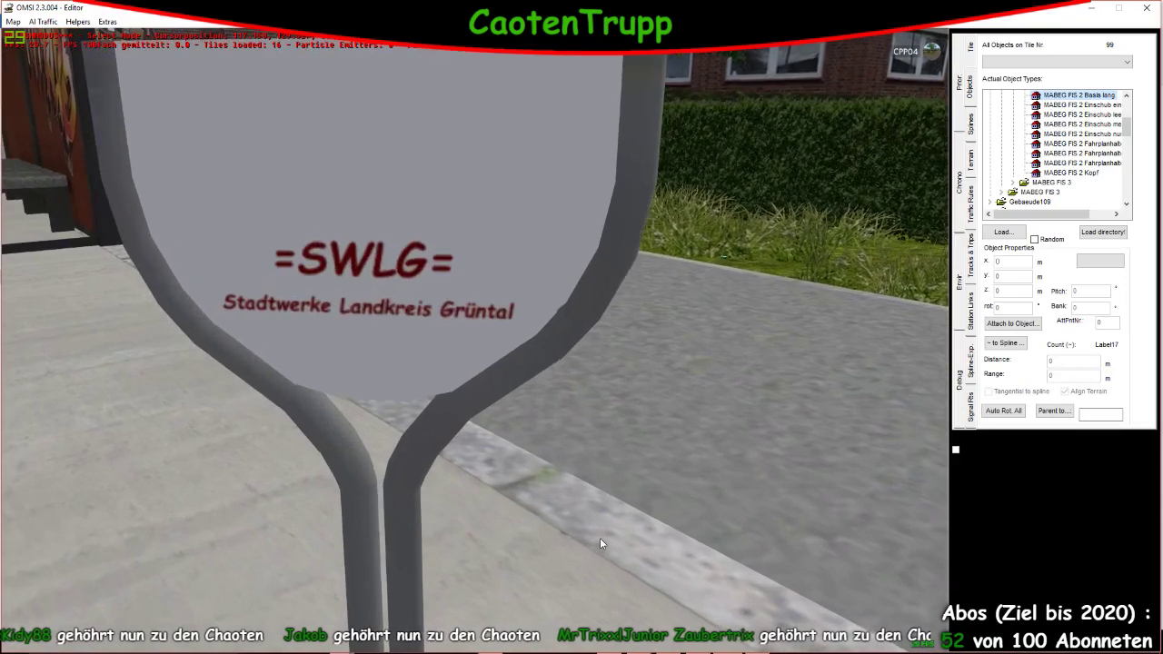
scroll(599, 537, "down", 5)
left_click(470, 327)
right_click_drag(470, 327, 650, 318)
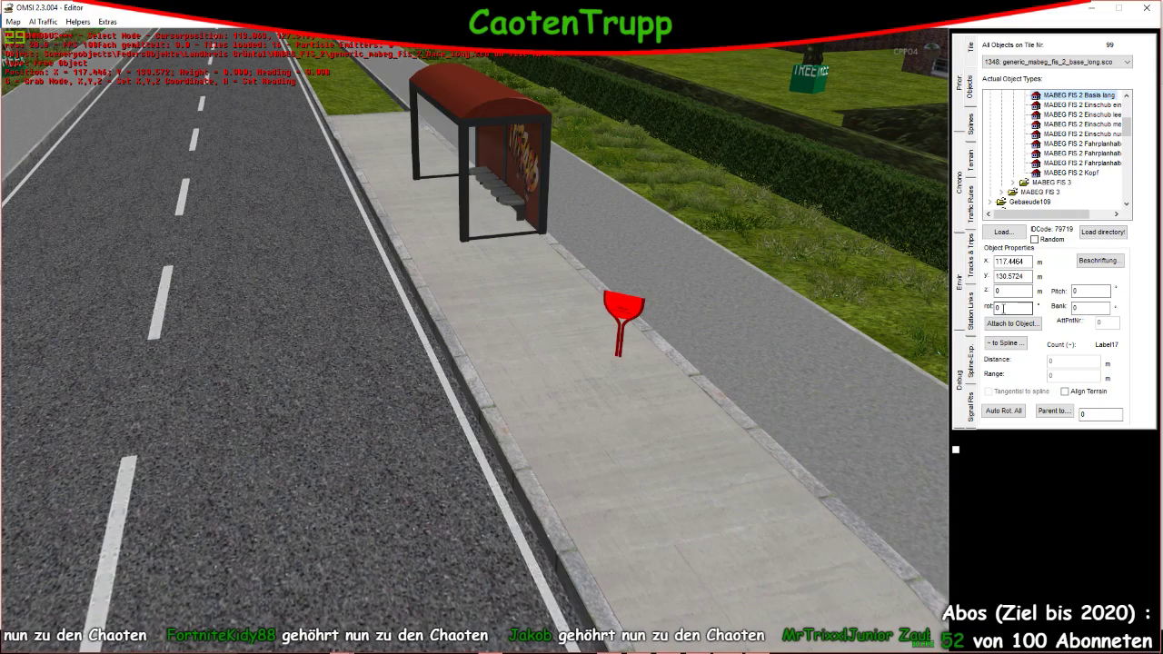
Set the base's z value to 0.3 m and move it along the pavement towards the bus shelter
double_click(1003, 290)
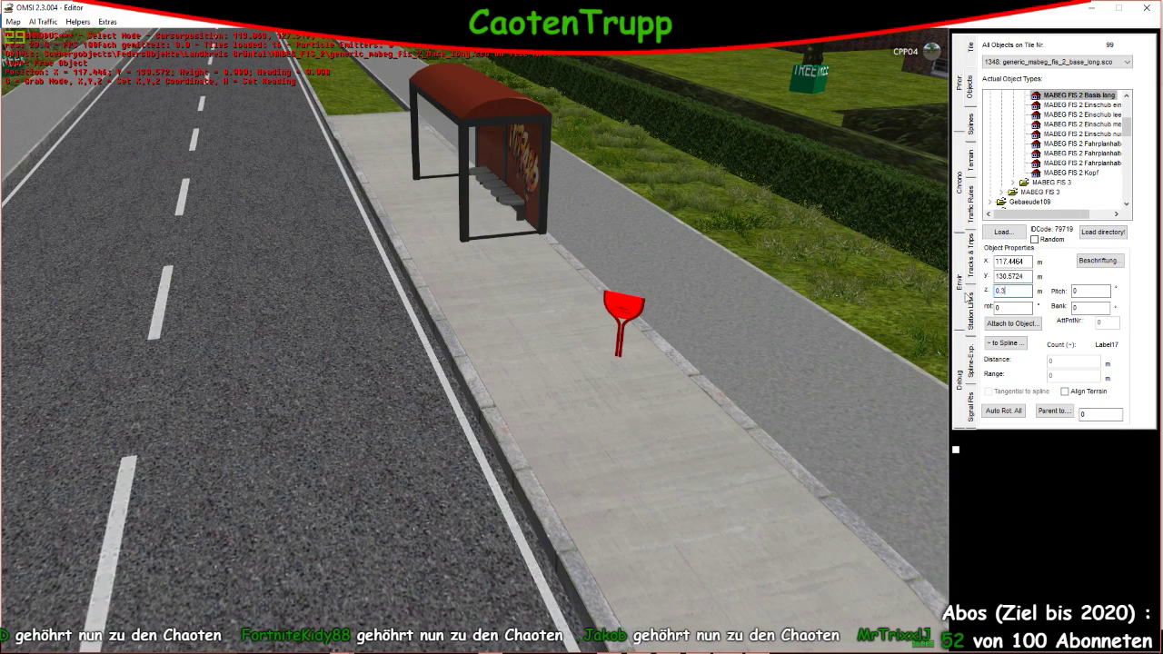
type("0.3")
key("Return")
right_click_drag(543, 351, 524, 376)
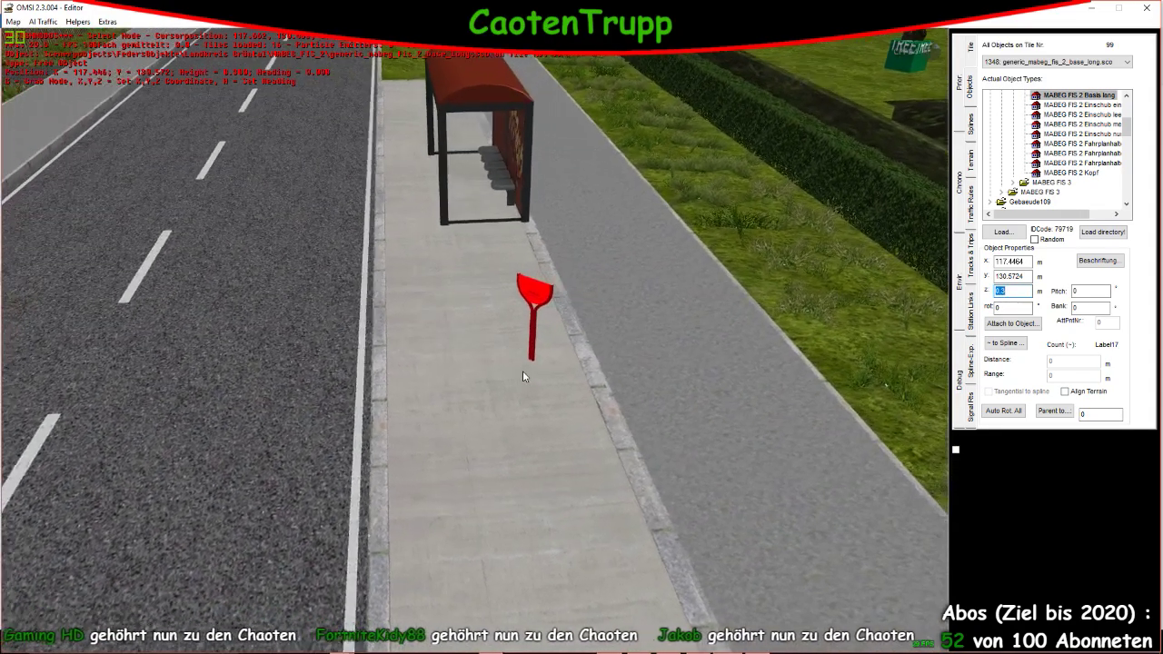
key("g")
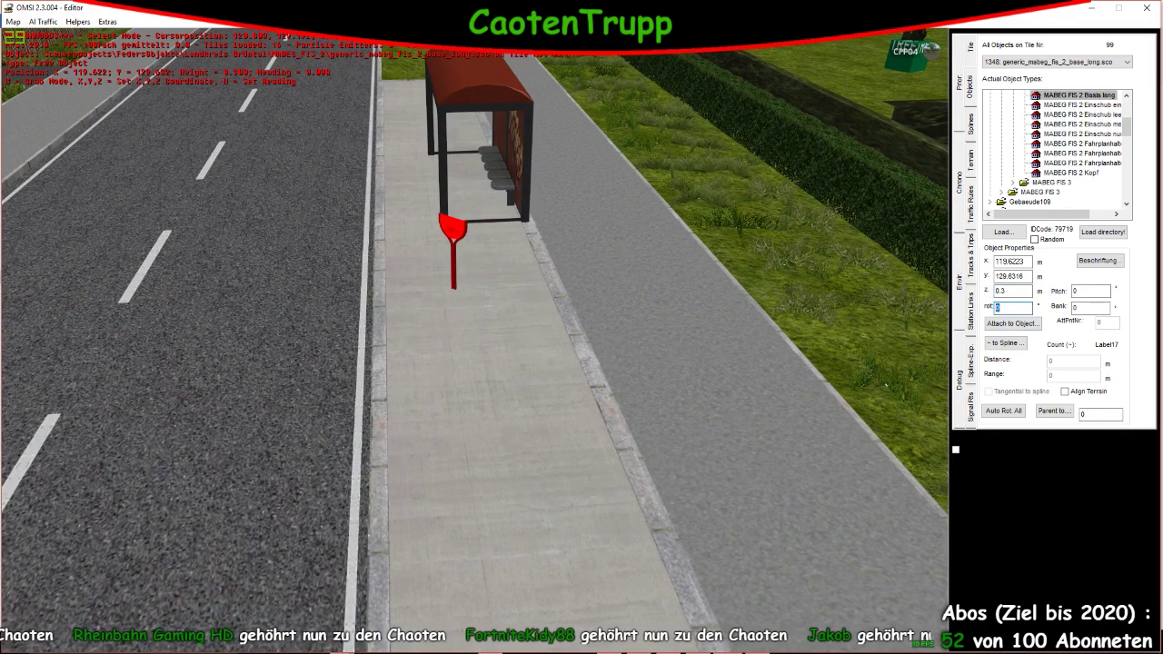
Try a rotation of 45° on the base, set it to 135°, and place the sign in front of the shelter
type("45")
key("Return")
right_click_drag(447, 367, 335, 369)
type("135")
key("Return")
left_click(191, 405)
right_click_drag(433, 293, 898, 114)
left_click(414, 409)
left_click(421, 521)
left_click(403, 317)
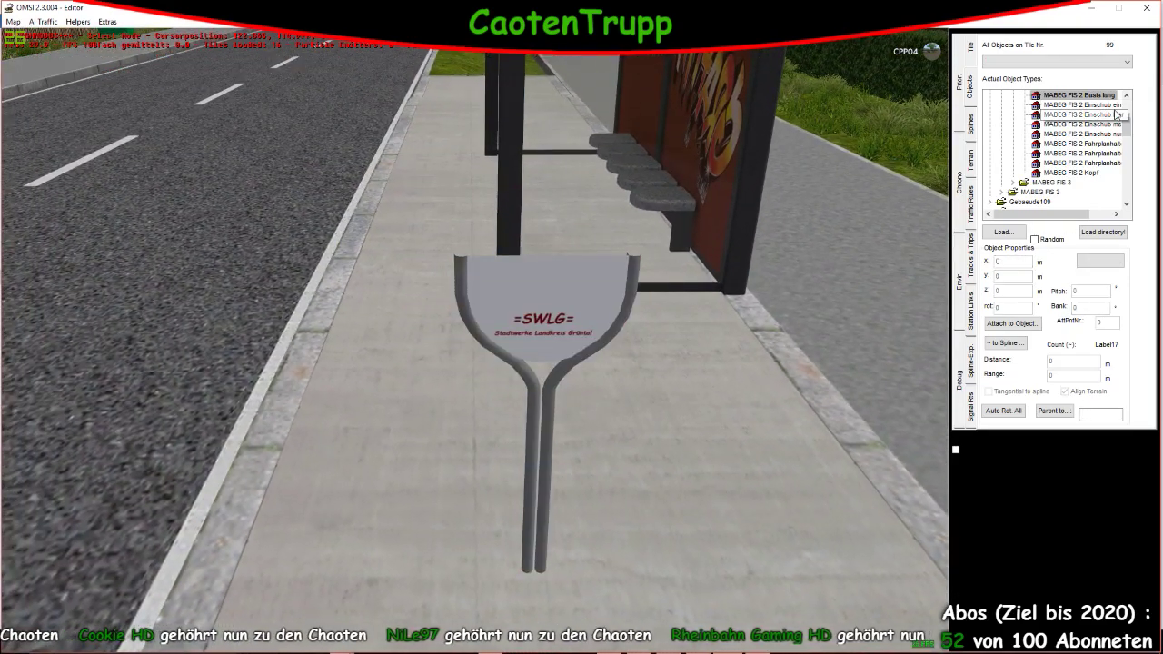
Try the MABEG FIS 2 Einschub variants and place the Einschub mehrzeilig near the sign base
left_click(1081, 104)
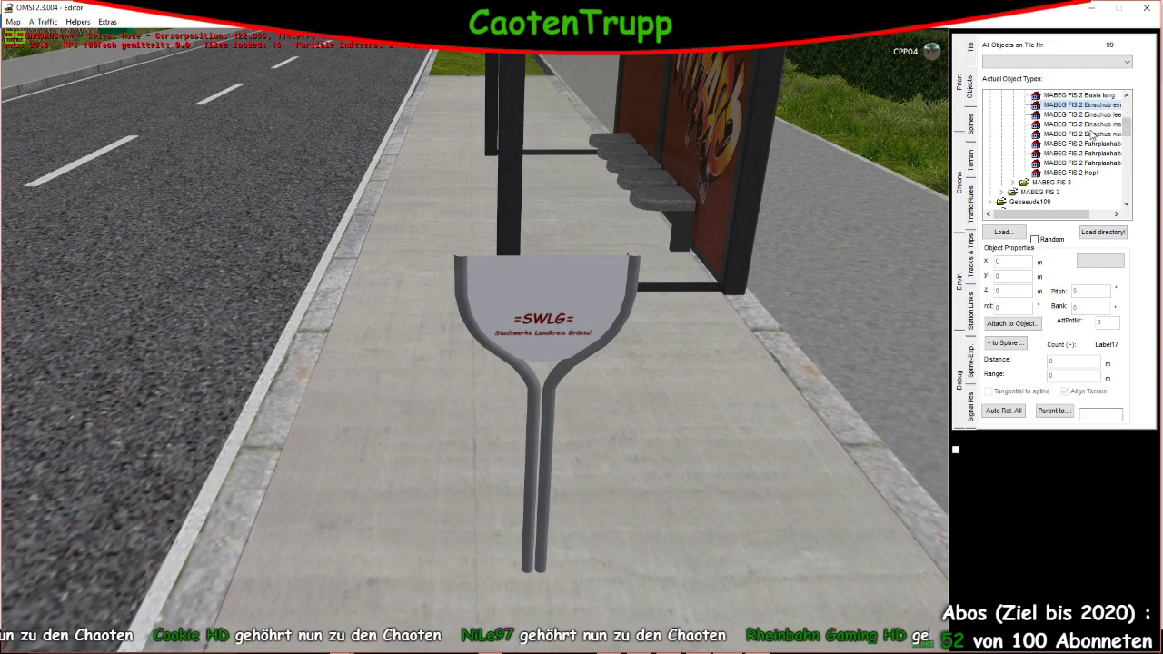
left_click(1082, 123)
left_click(559, 427)
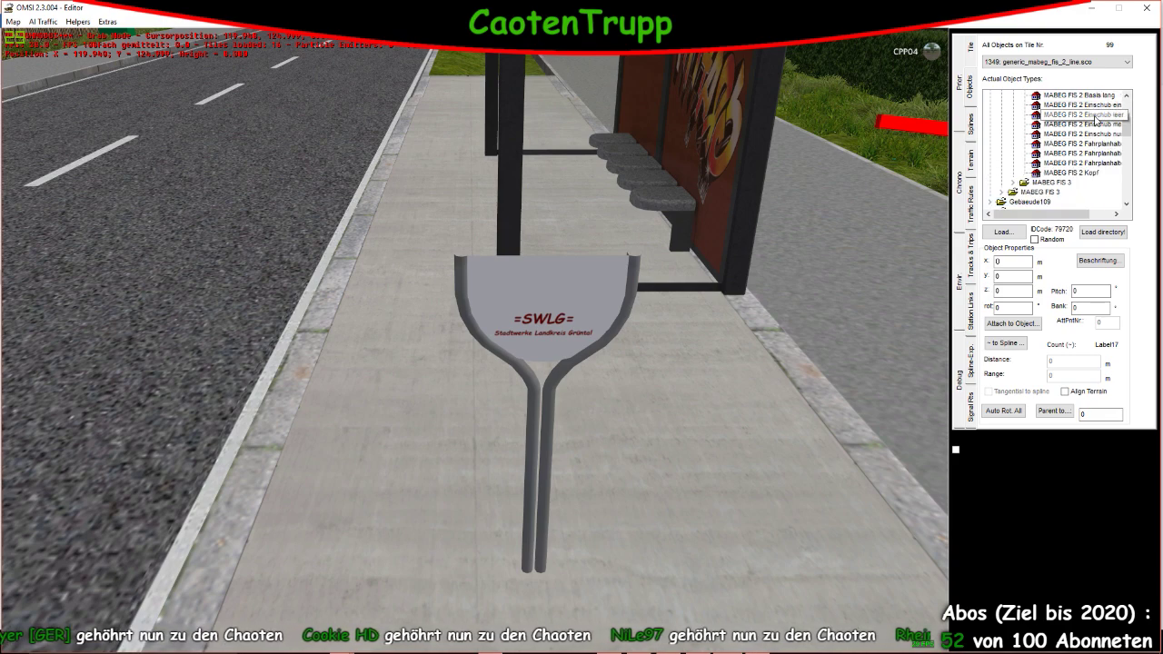
left_click(596, 416)
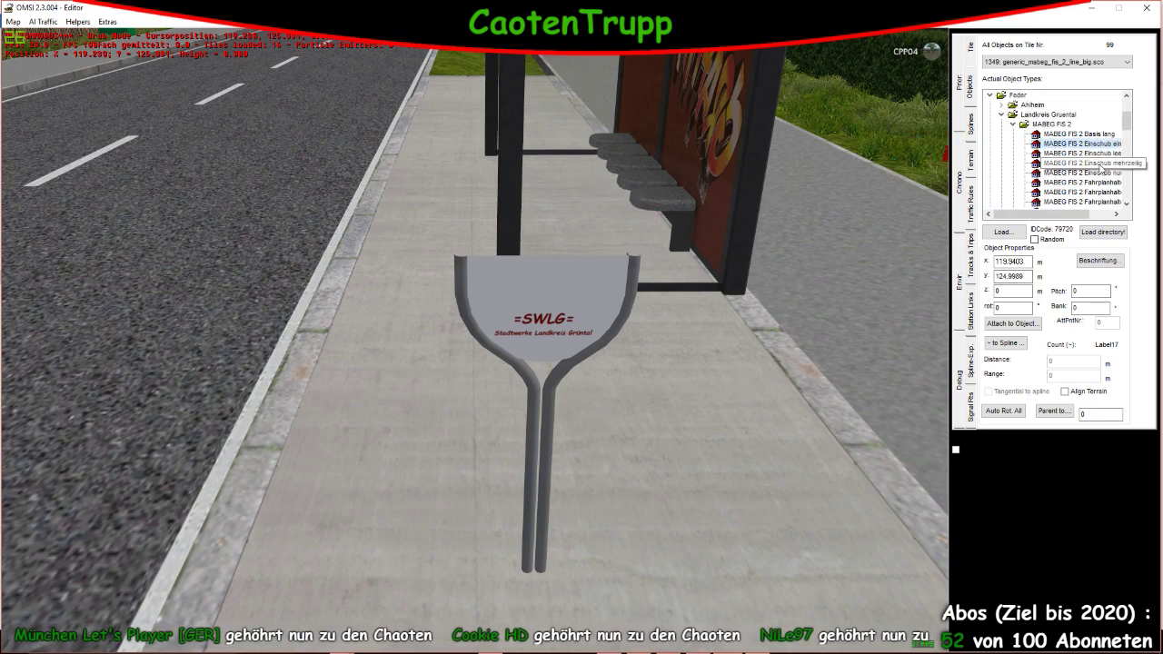
left_click(1097, 165)
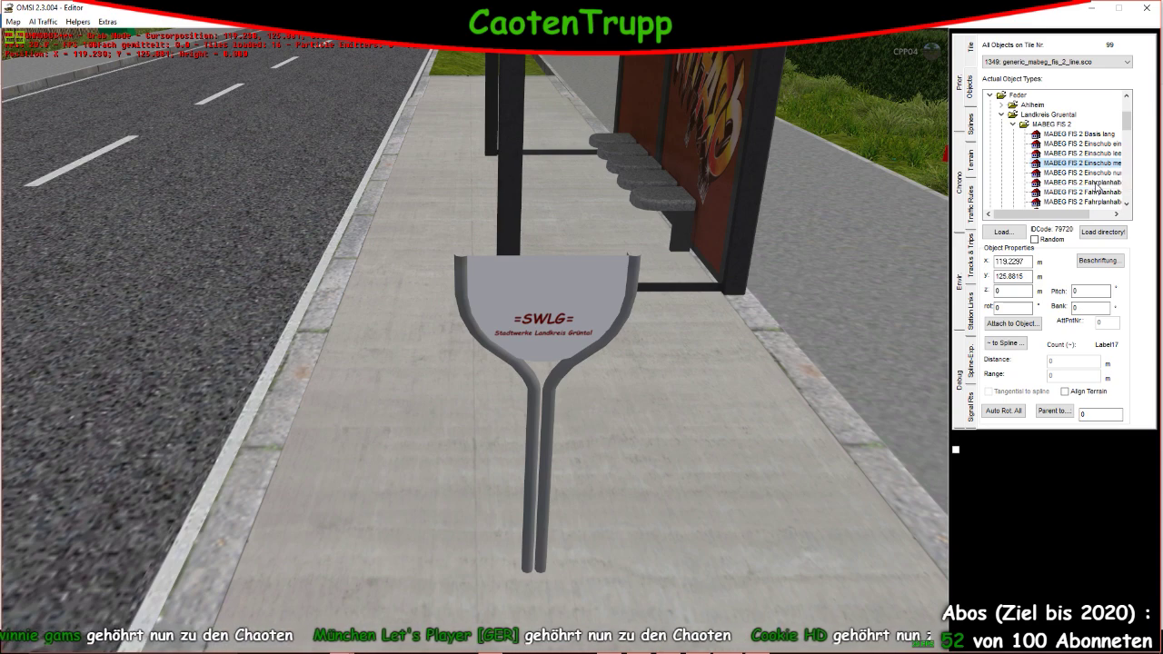
left_click(742, 372)
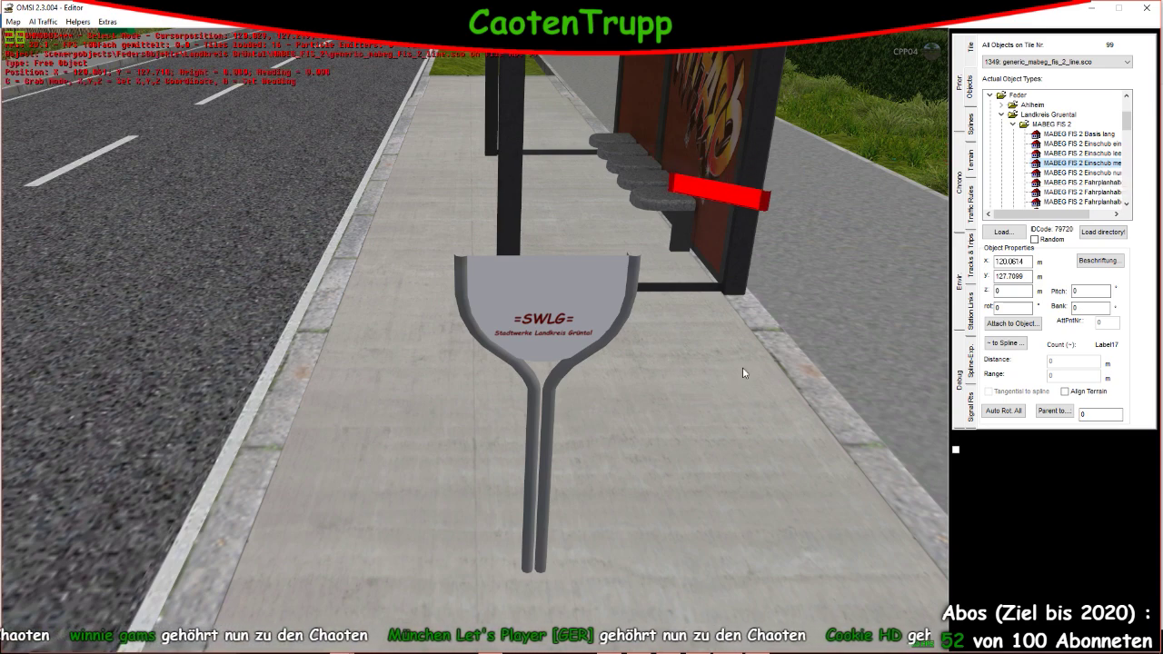
Replace the placed MABEG FIS 2 sign base with the MABEG FIS 3 mittig Basis
left_click(591, 315)
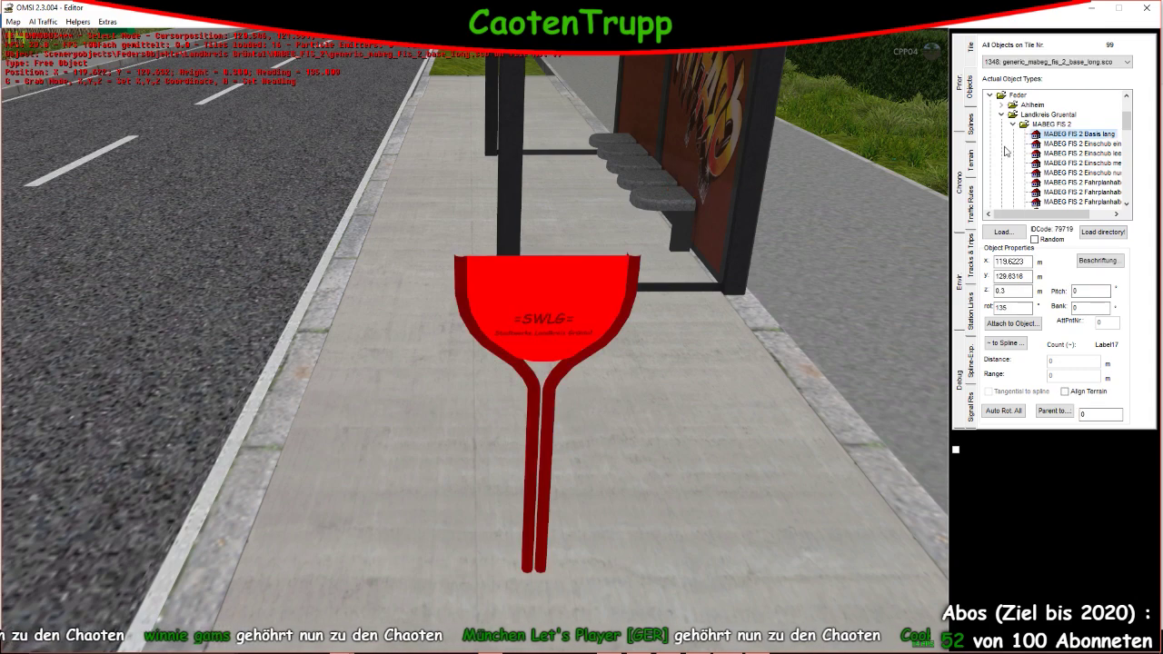
left_click(1015, 145)
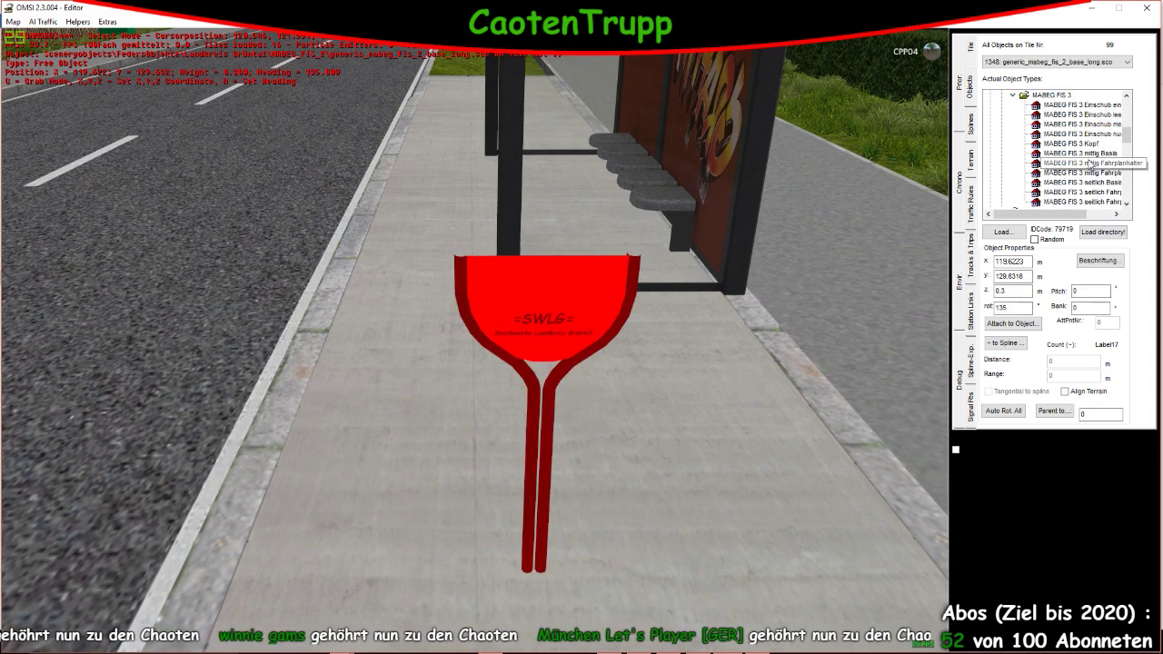
left_click(1112, 155)
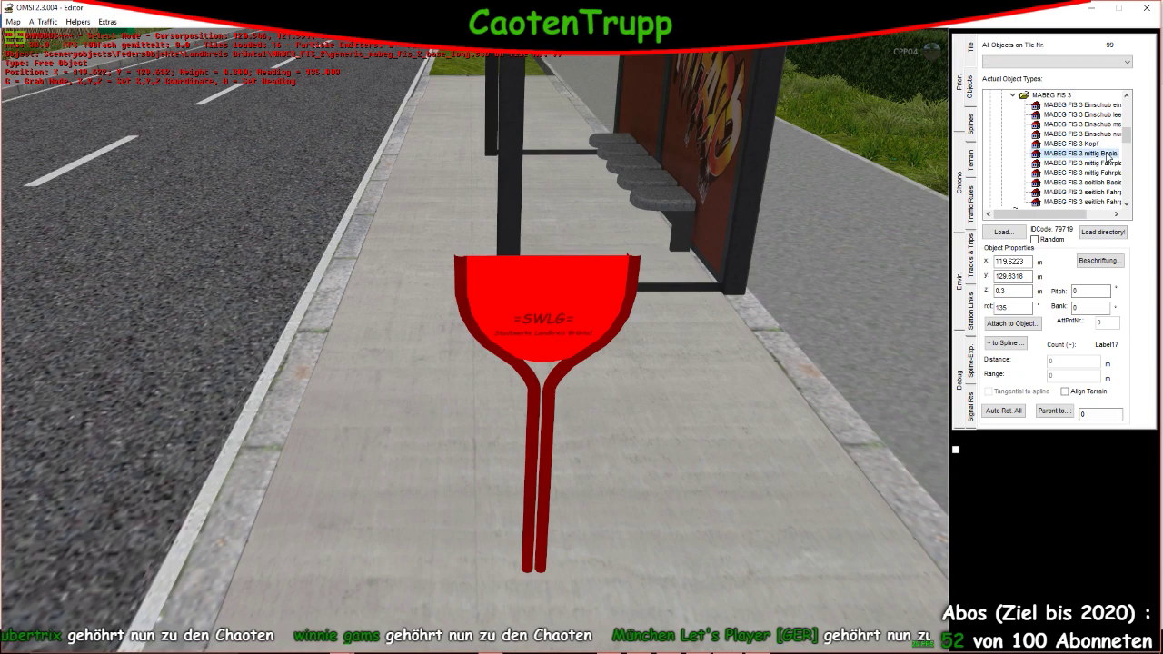
scroll(482, 333, "down", 5)
scroll(495, 427, "down", 2)
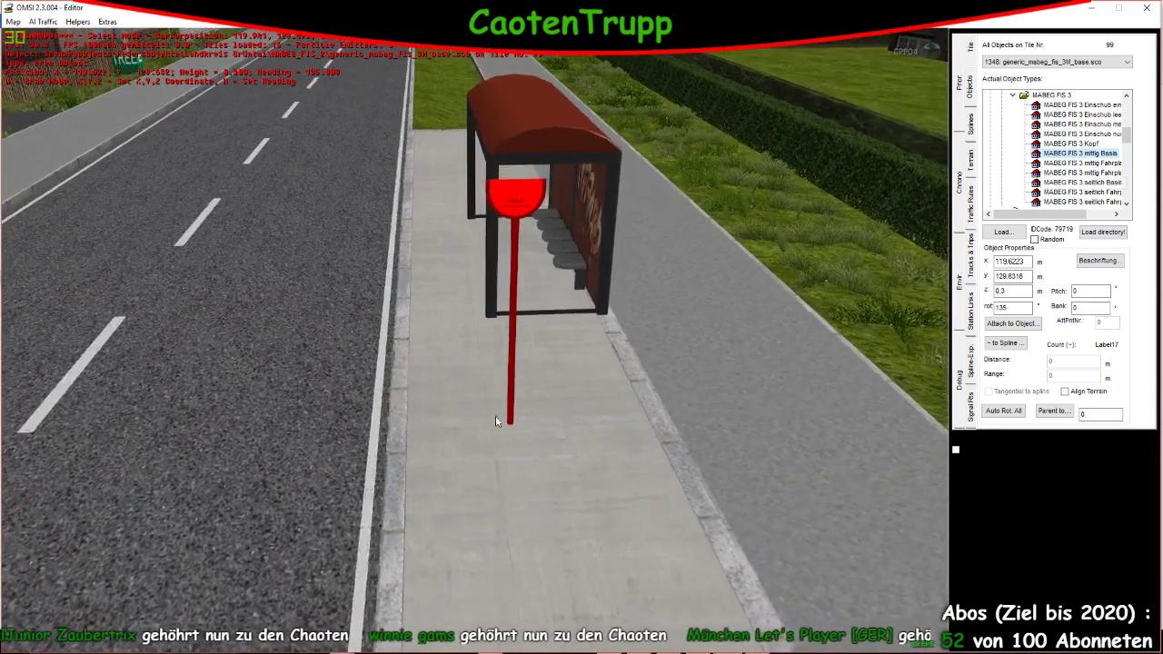
scroll(517, 346, "up", 3)
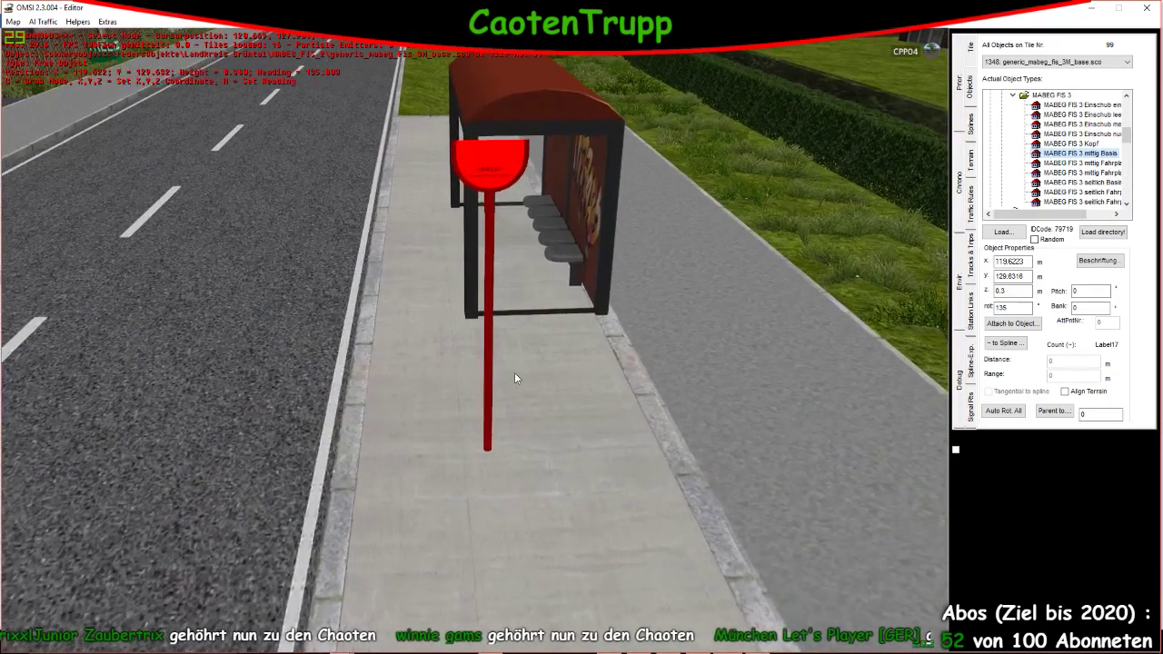
left_click(515, 372)
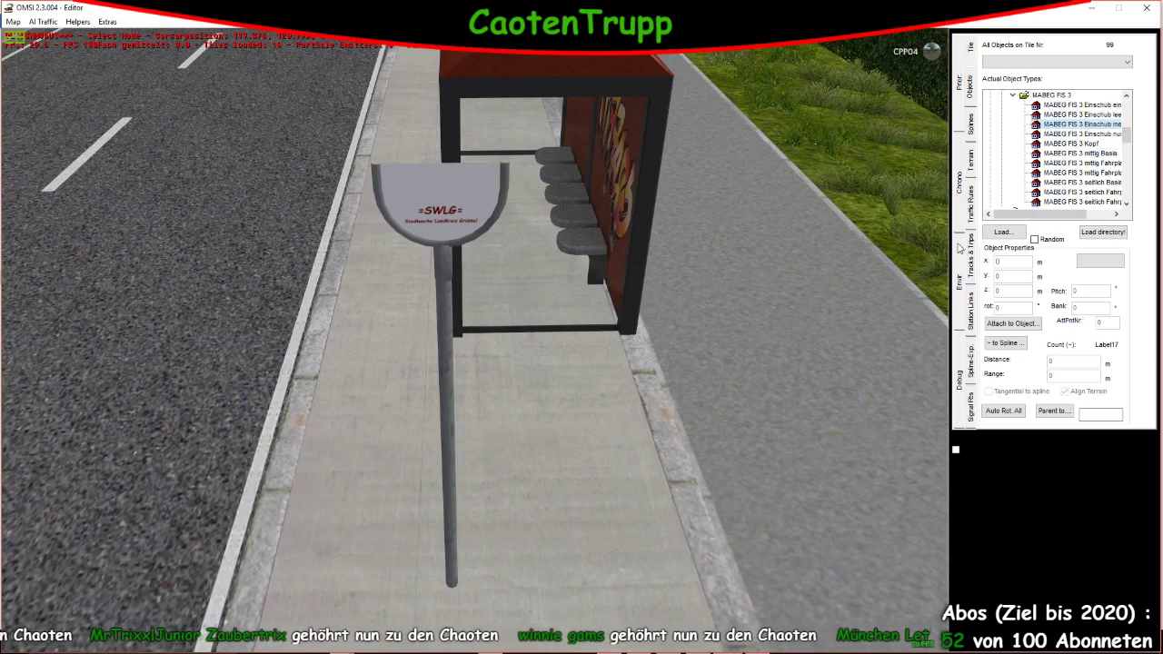
Attach a MABEG FIS 3 Einschub mehrzeilig to the sign base in front of the shelter
left_click(482, 262)
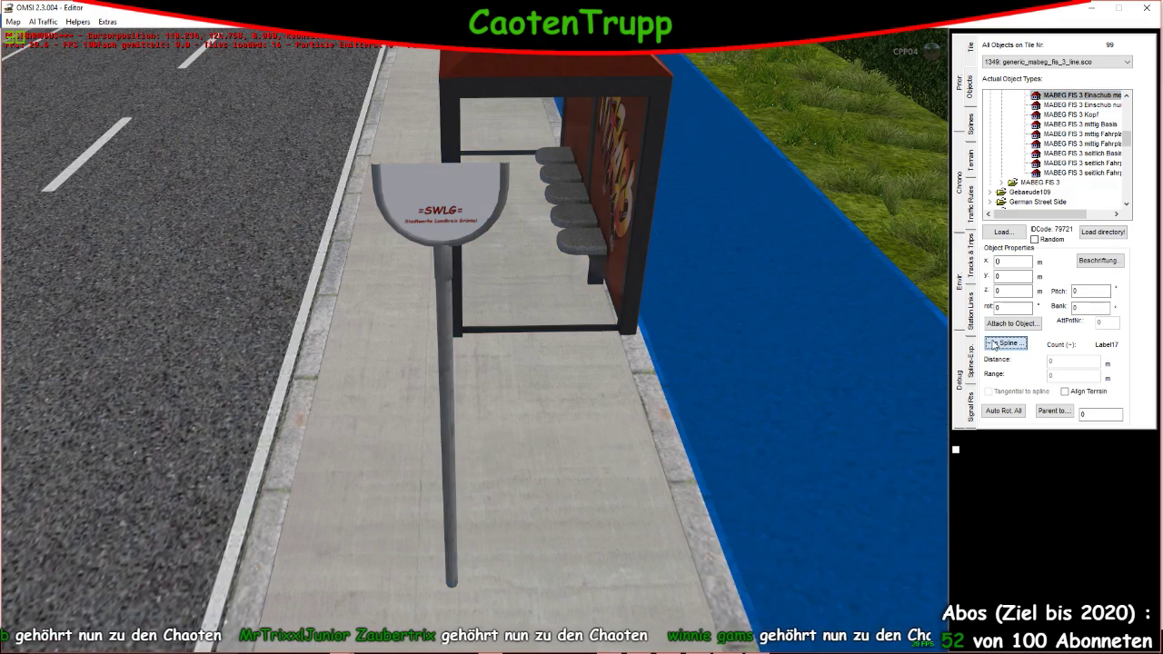
left_click(1012, 323)
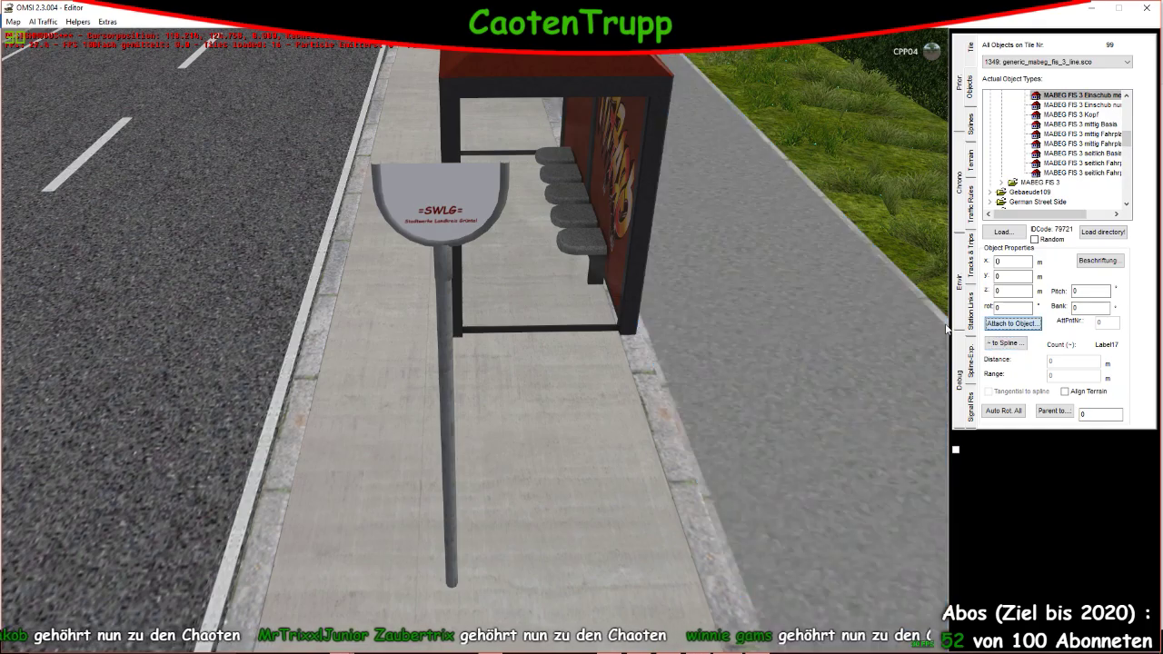
left_click(441, 234)
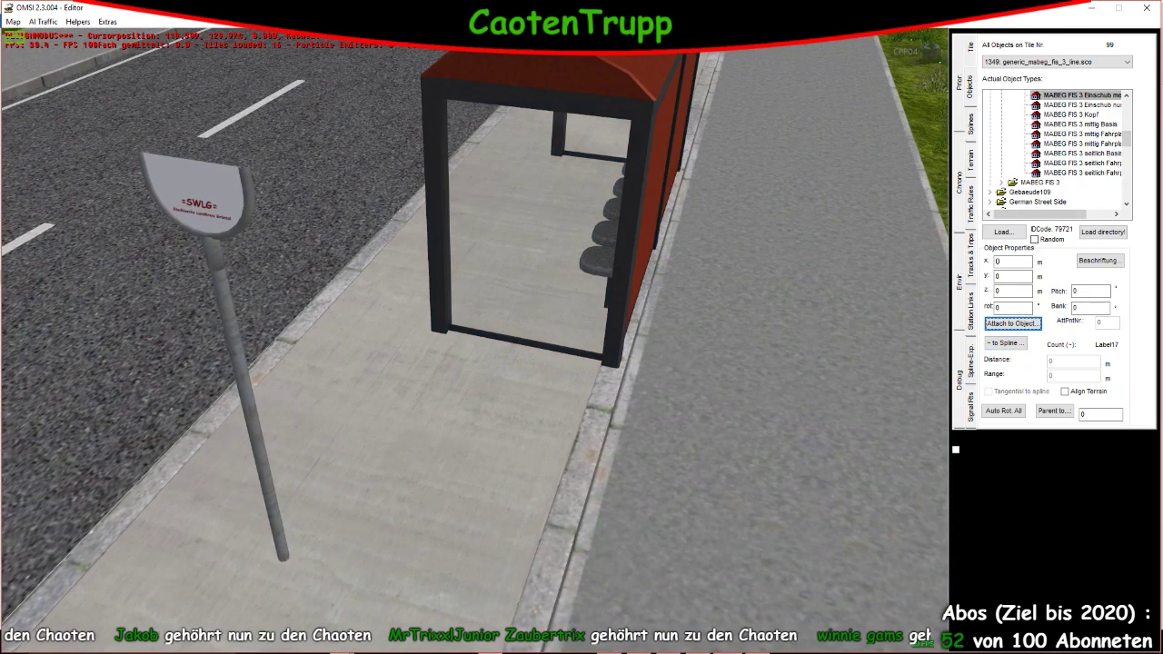
mouse_move(149, 344)
right_mouse_down()
mouse_move(122, 366)
mouse_move(165, 351)
right_mouse_up()
left_click(645, 345)
right_click_drag(646, 384, 994, 357)
left_click(1014, 325)
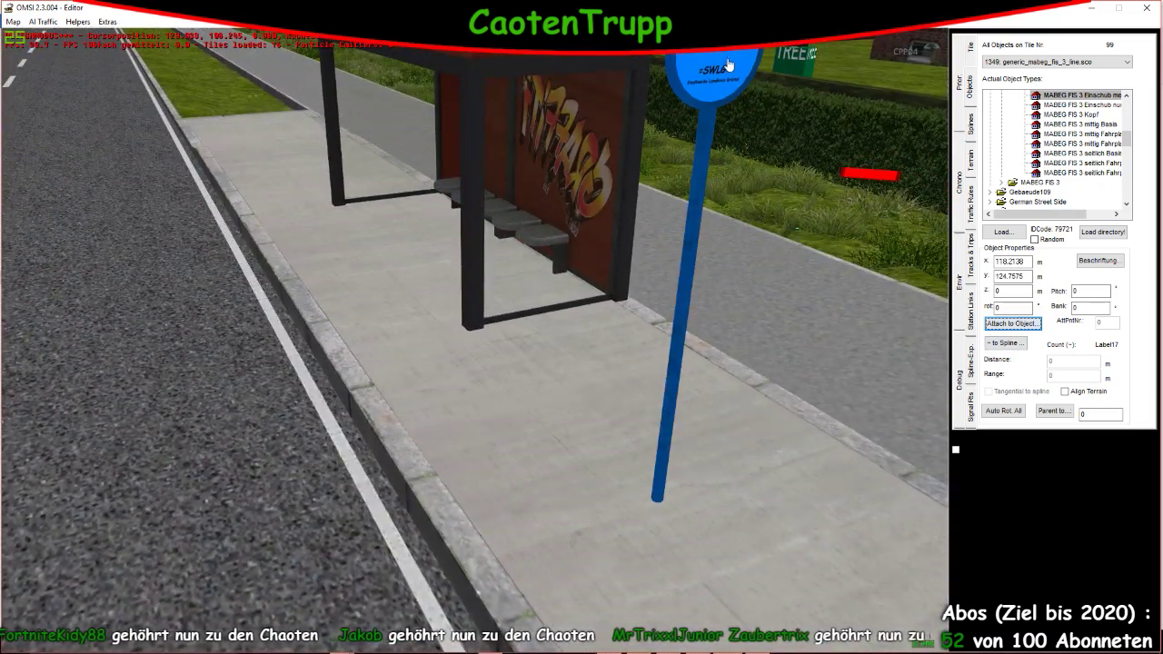
left_click(659, 258)
right_click_drag(641, 195, 475, 345)
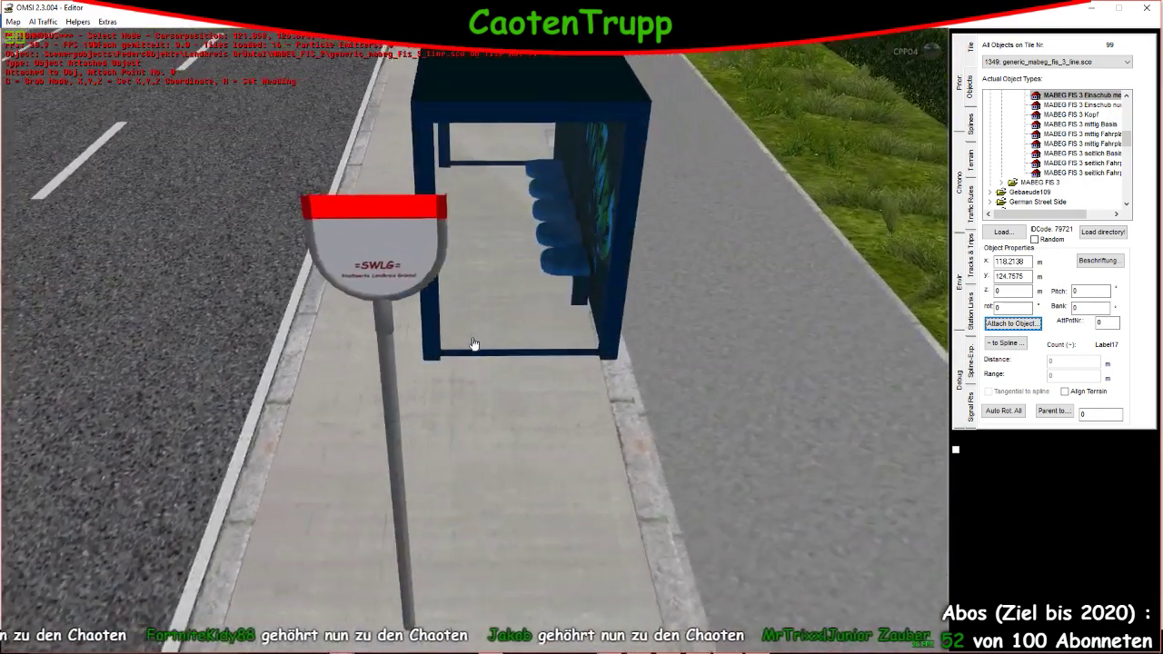
Attach a second MABEG FIS 3 Einschub mehrzeilig to the sign base at attachment point 1
left_click(562, 409)
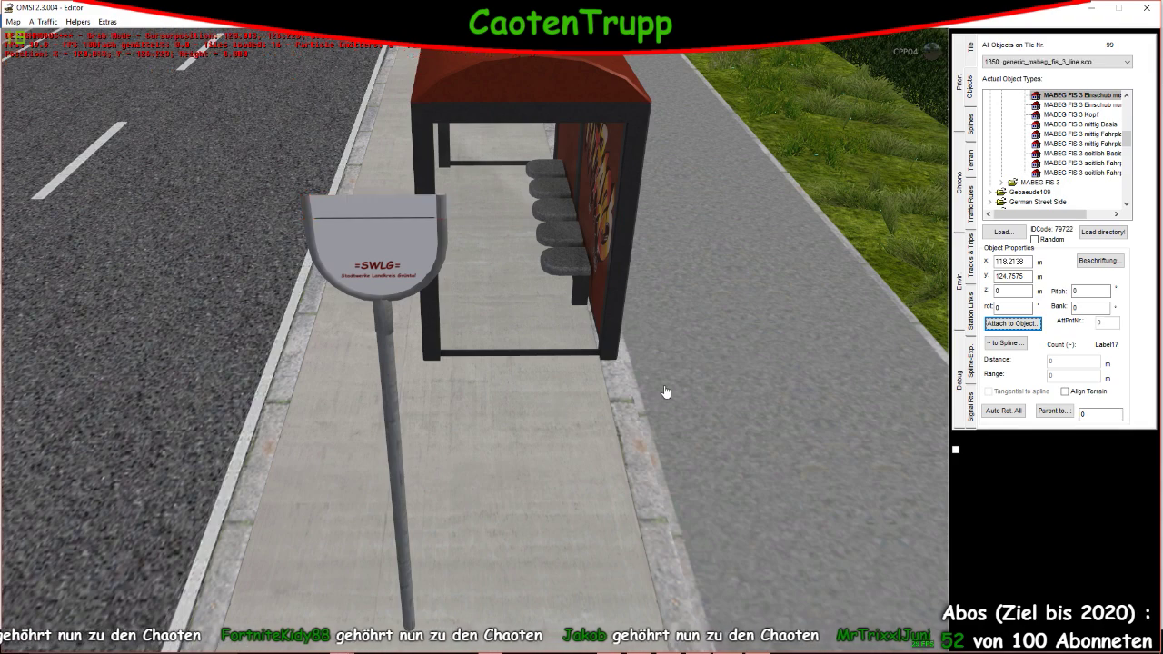
left_click(1013, 324)
left_click(616, 332)
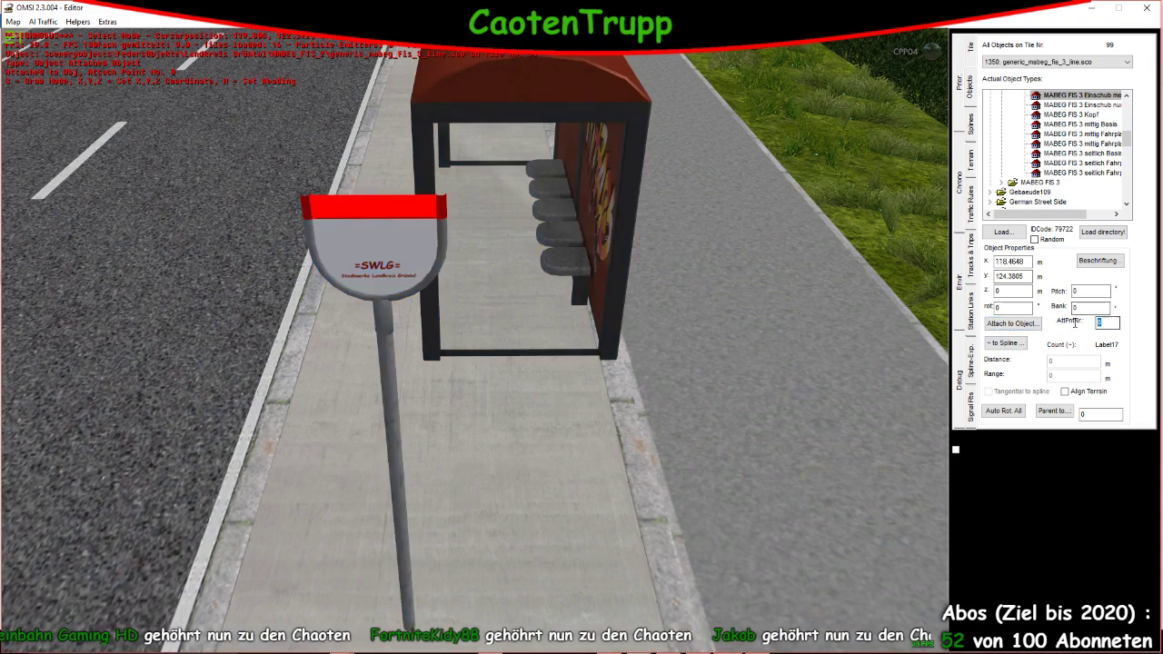
key("Up")
left_click(763, 381)
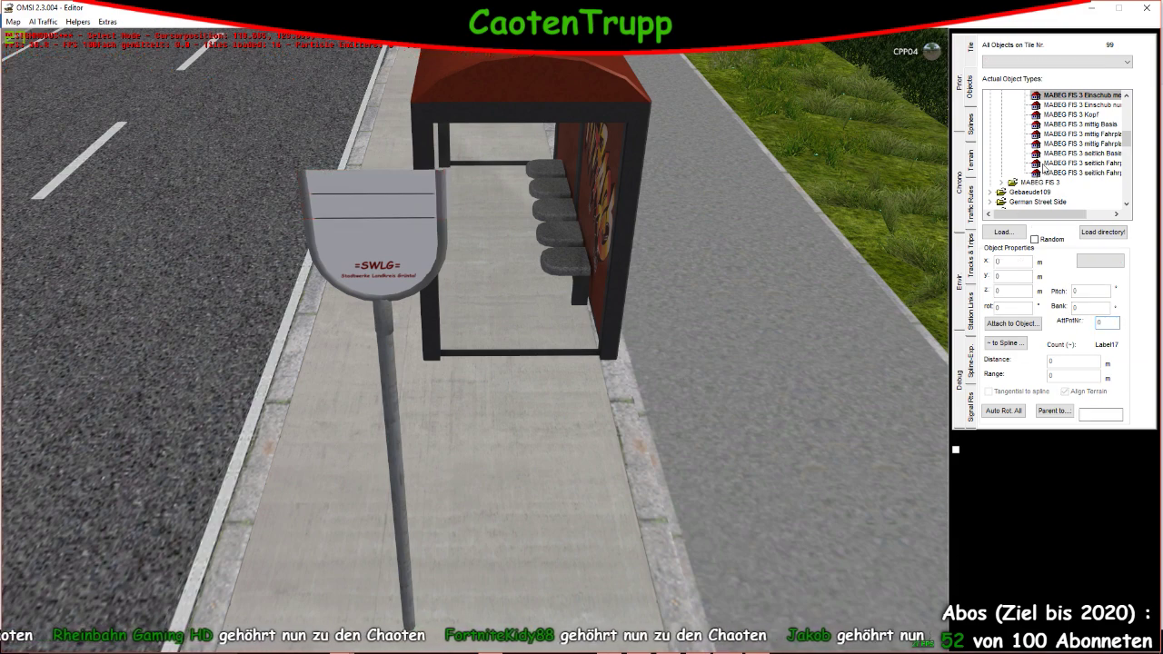
Attach a MABEG FIS 3 Kopf to the sign base and set its attachment point to 2
left_click_drag(427, 537, 935, 454)
left_click(1017, 344)
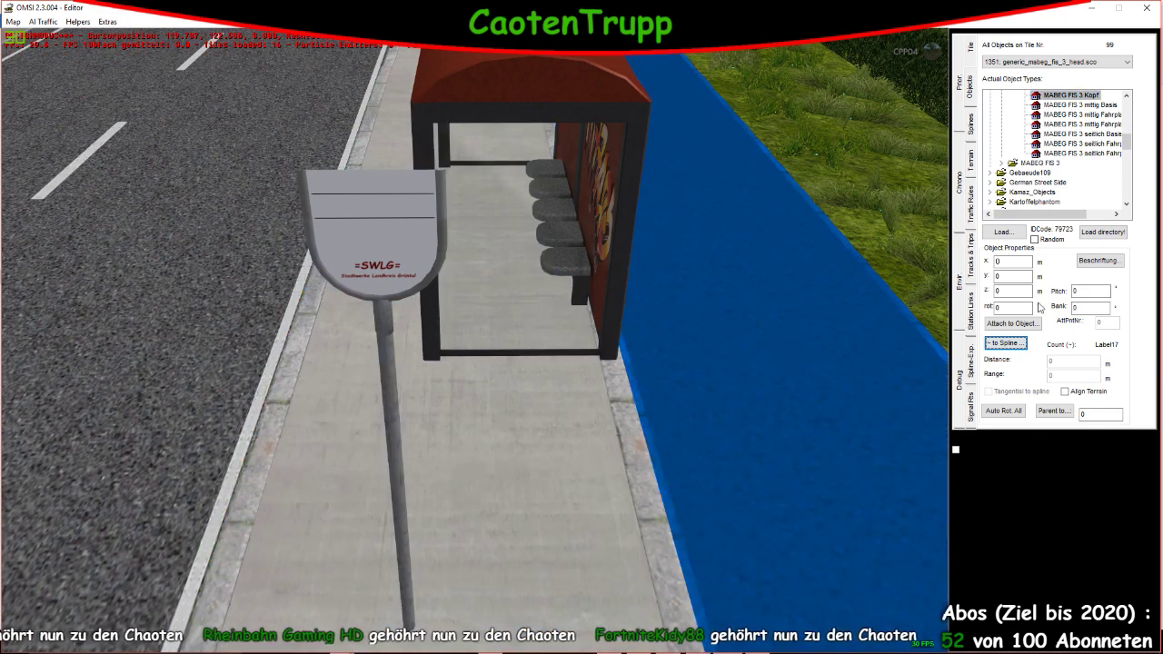
left_click(1027, 324)
left_click(368, 299)
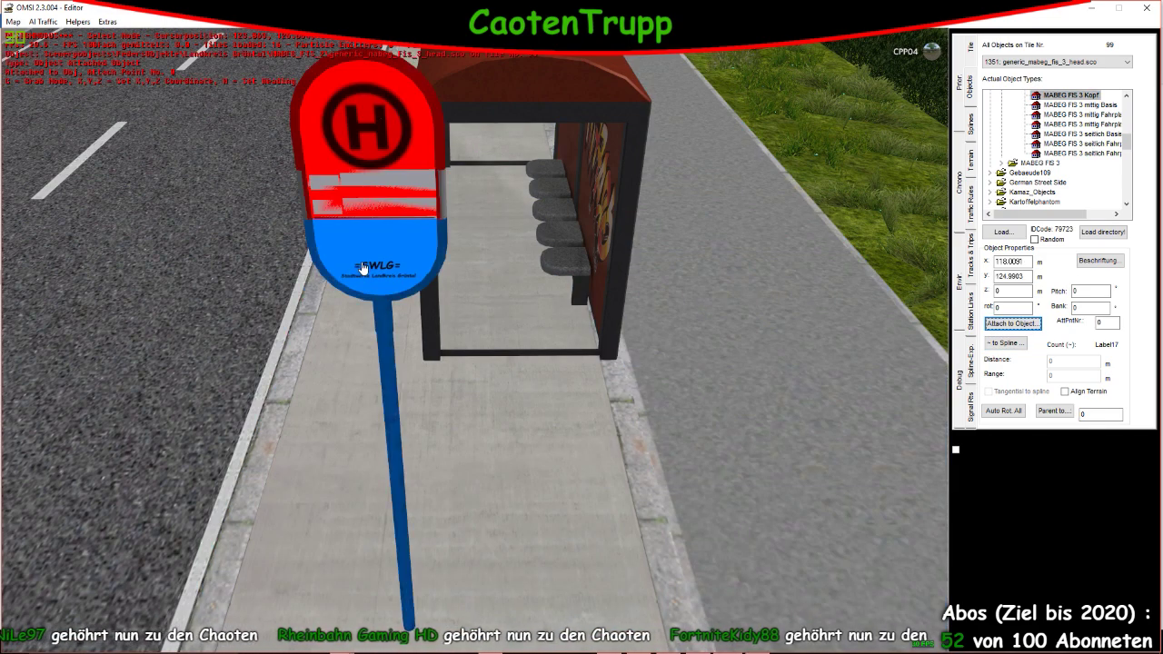
double_click(1106, 322)
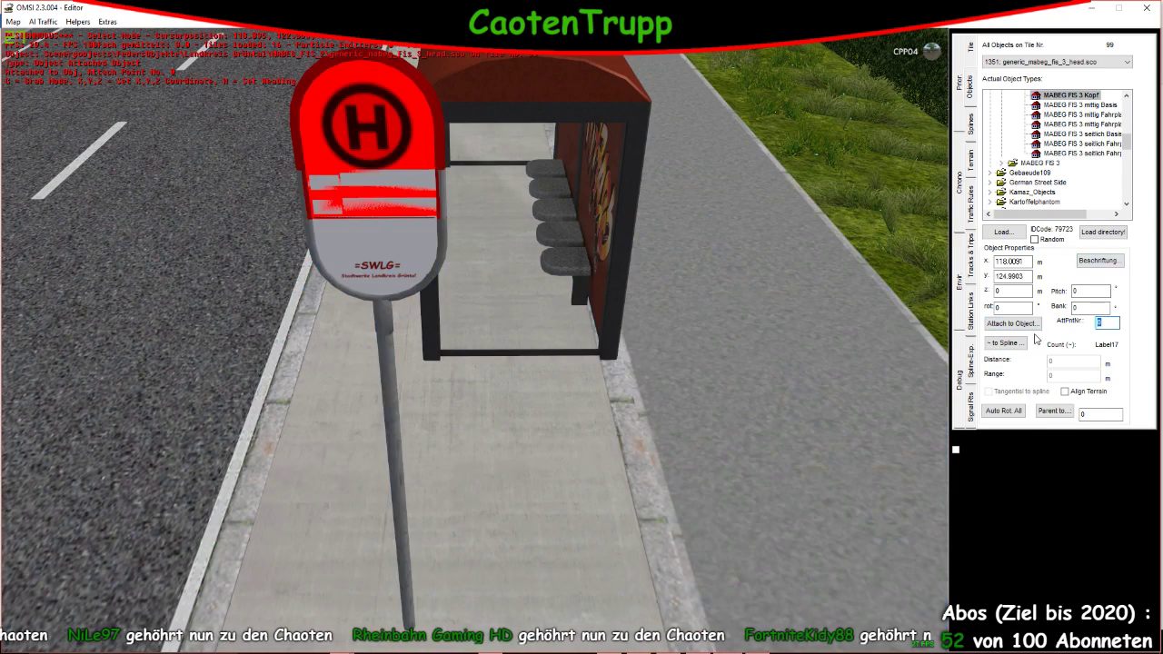
type("2")
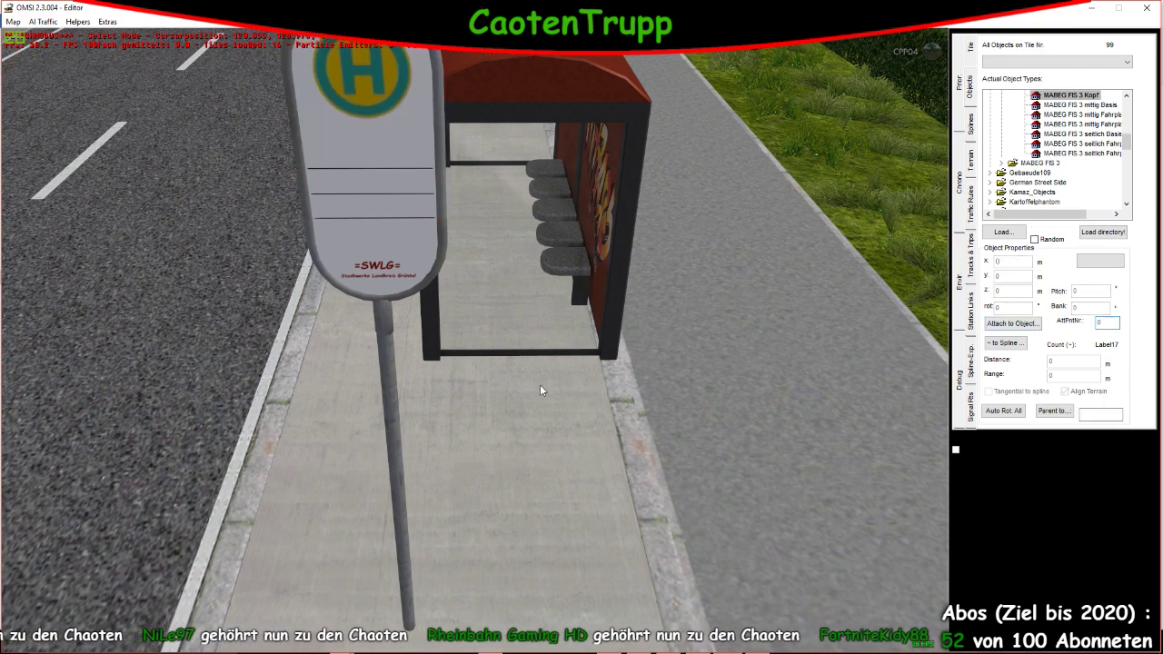
Label the sign head with the stop name Hauptstraße
scroll(541, 384, "up", 2)
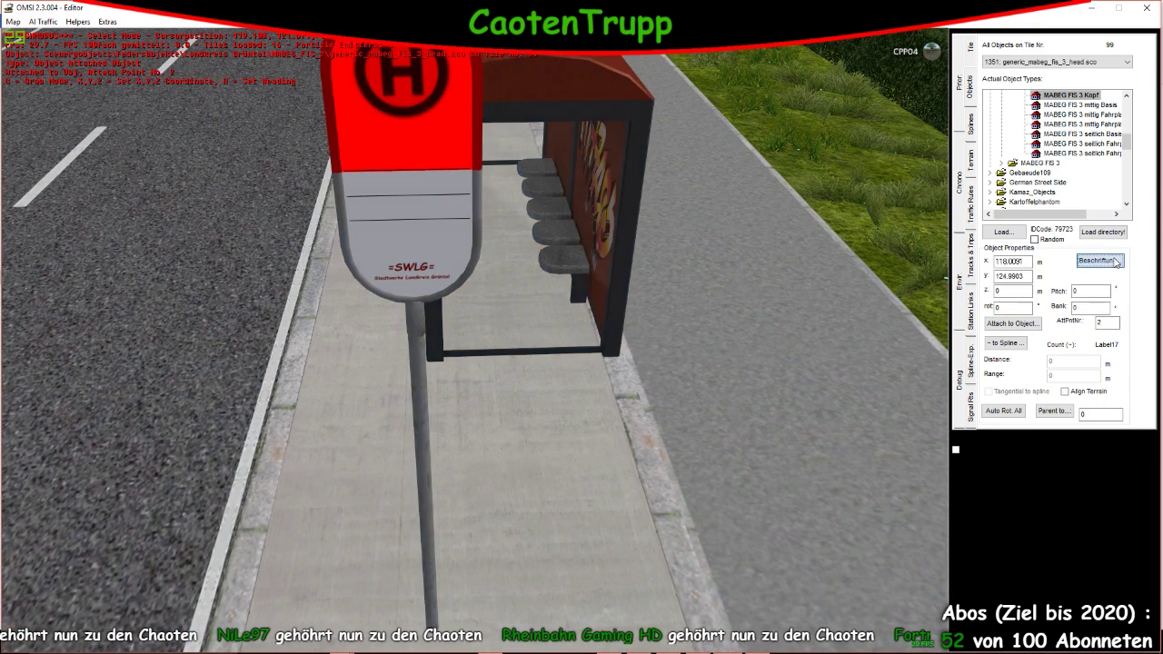
left_click(1114, 261)
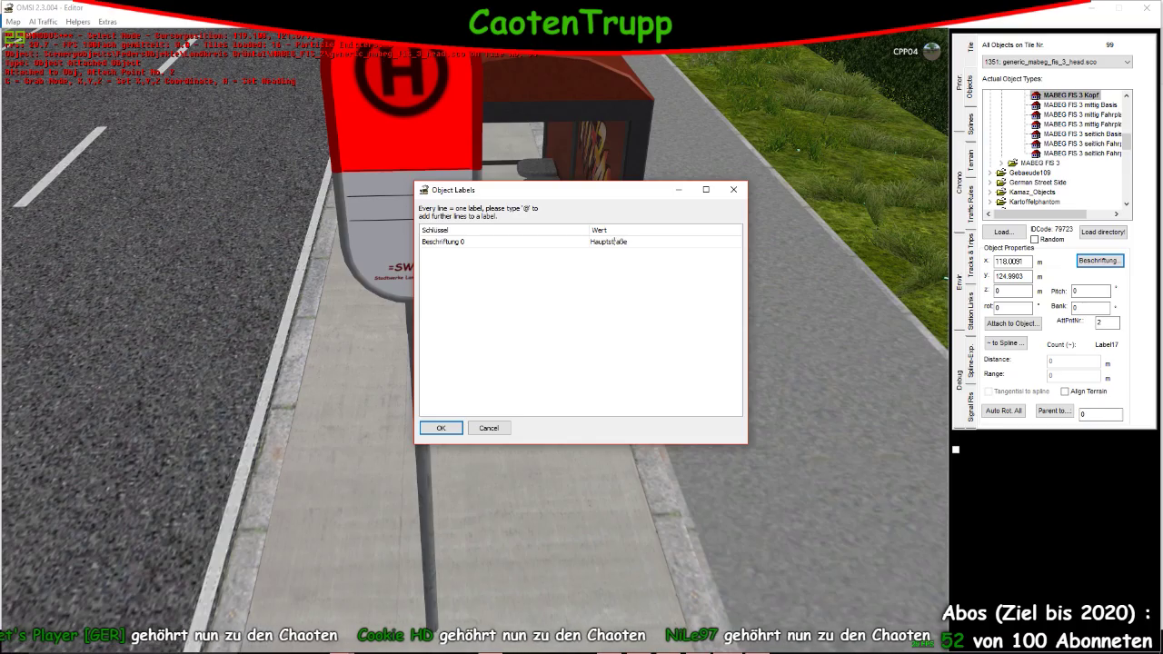
left_click(441, 428)
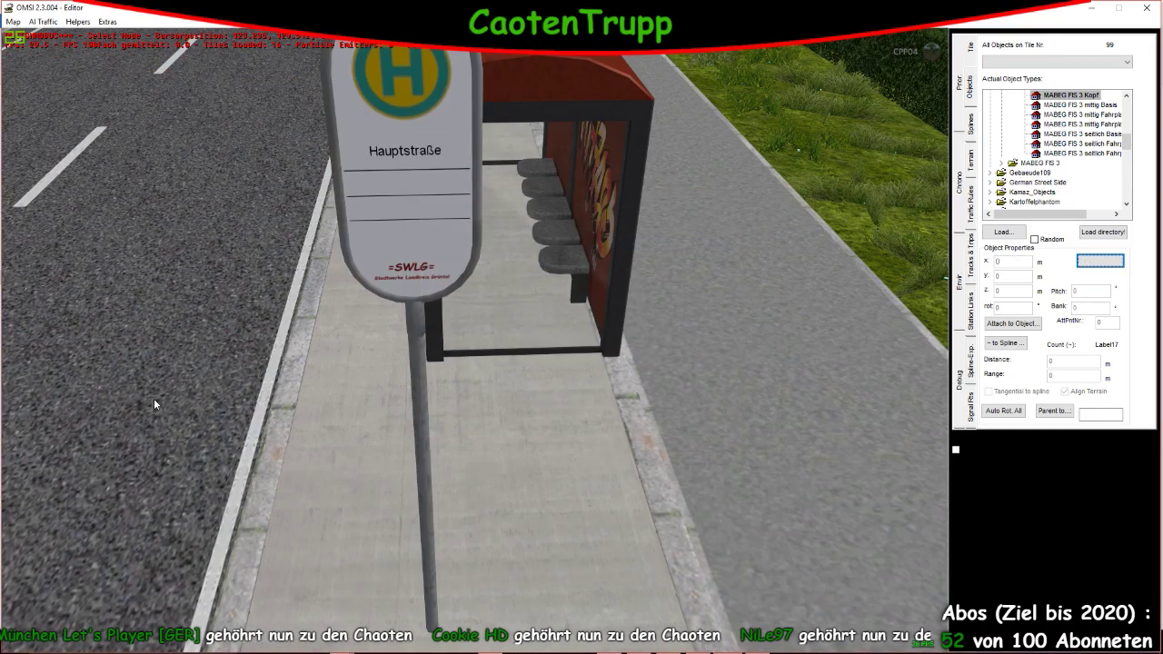
Try the labels 1 and 2 on the upper line insert directly below the stop name
right_click_drag(154, 398, 312, 364)
right_click_drag(471, 341, 372, 272)
left_click(381, 218)
mouse_move(344, 221)
right_mouse_down()
mouse_move(290, 223)
mouse_move(337, 222)
right_mouse_up()
scroll(545, 272, "up", 2)
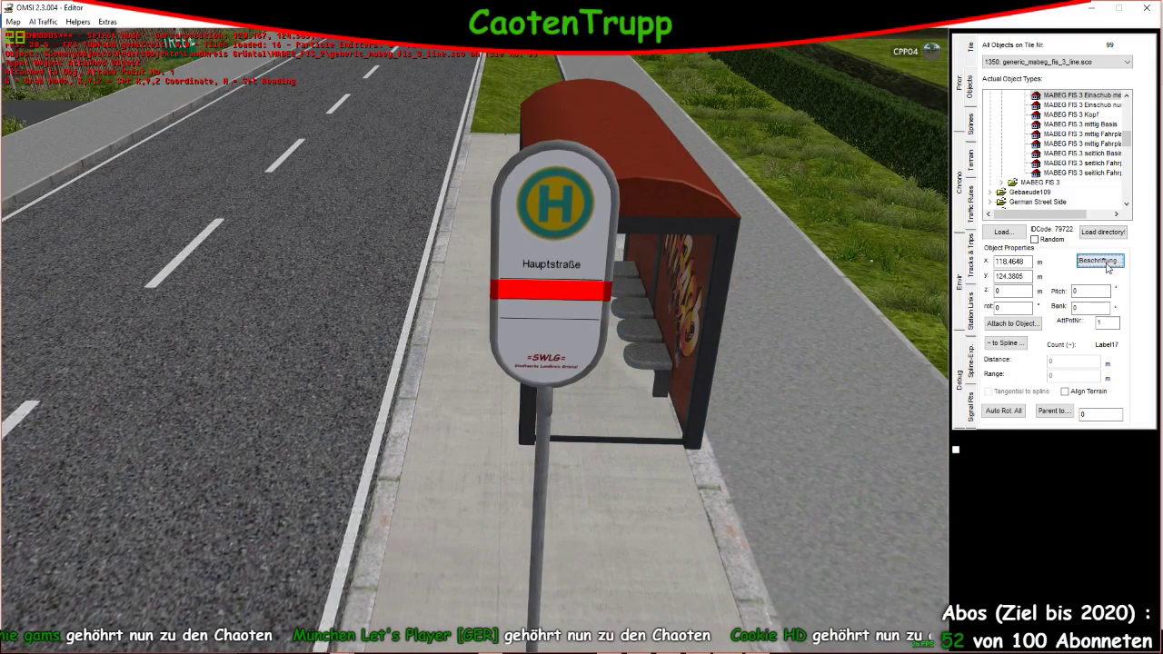
left_click(1108, 264)
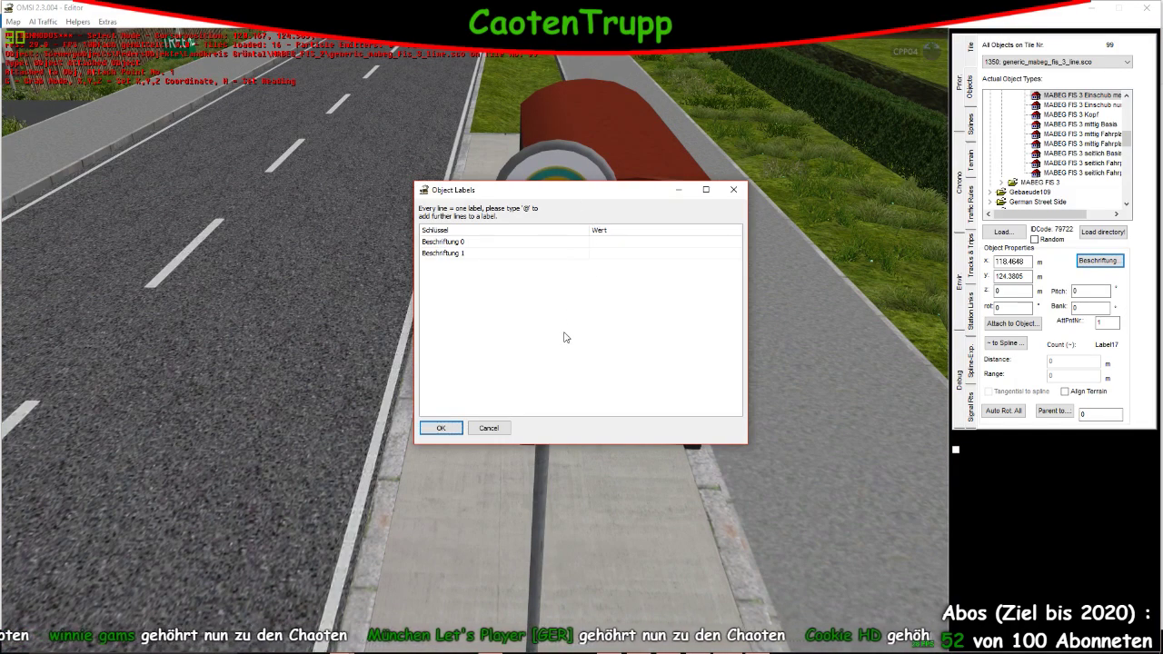
left_click_drag(581, 192, 578, 372)
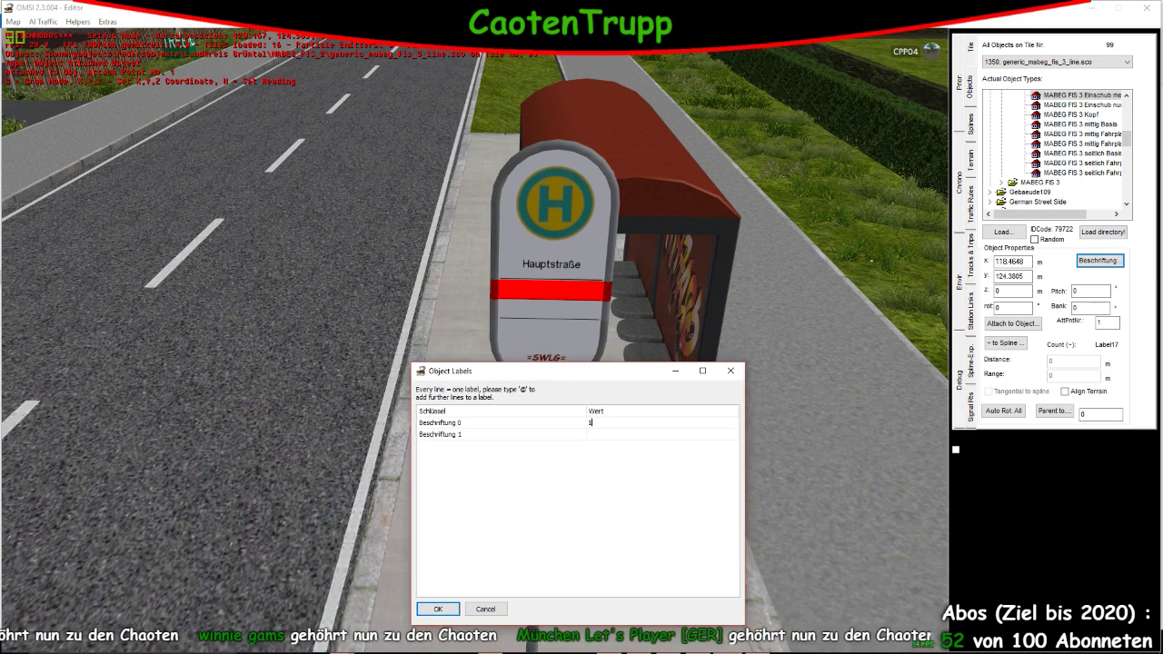
type("1")
key("Return")
left_click(610, 435)
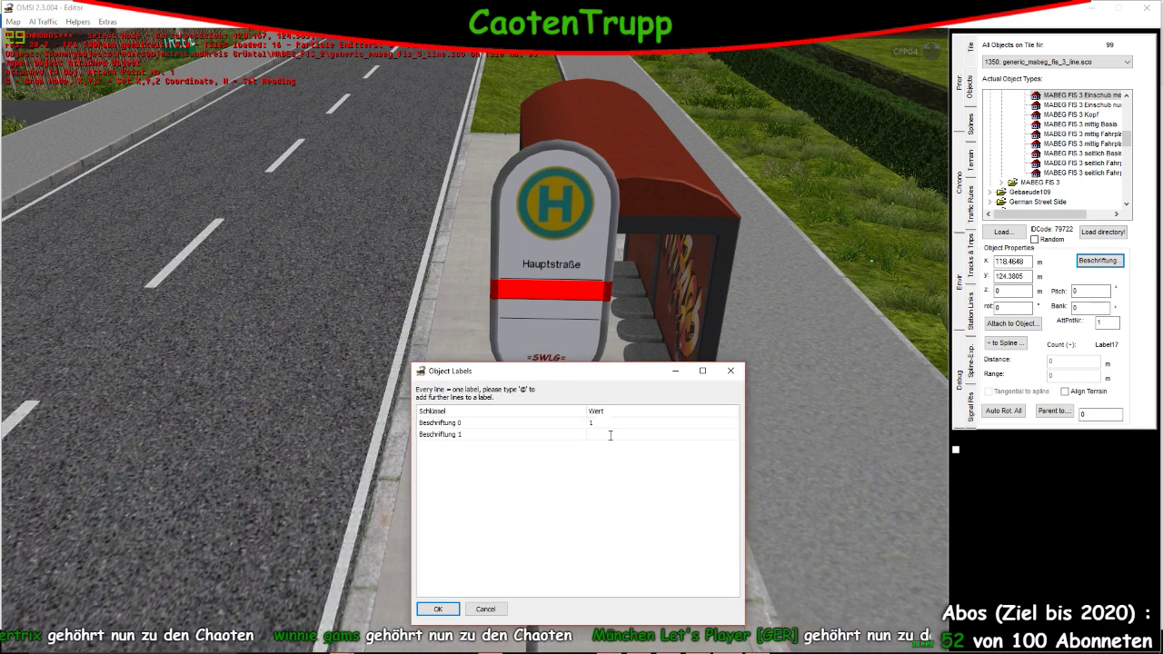
left_click(438, 609)
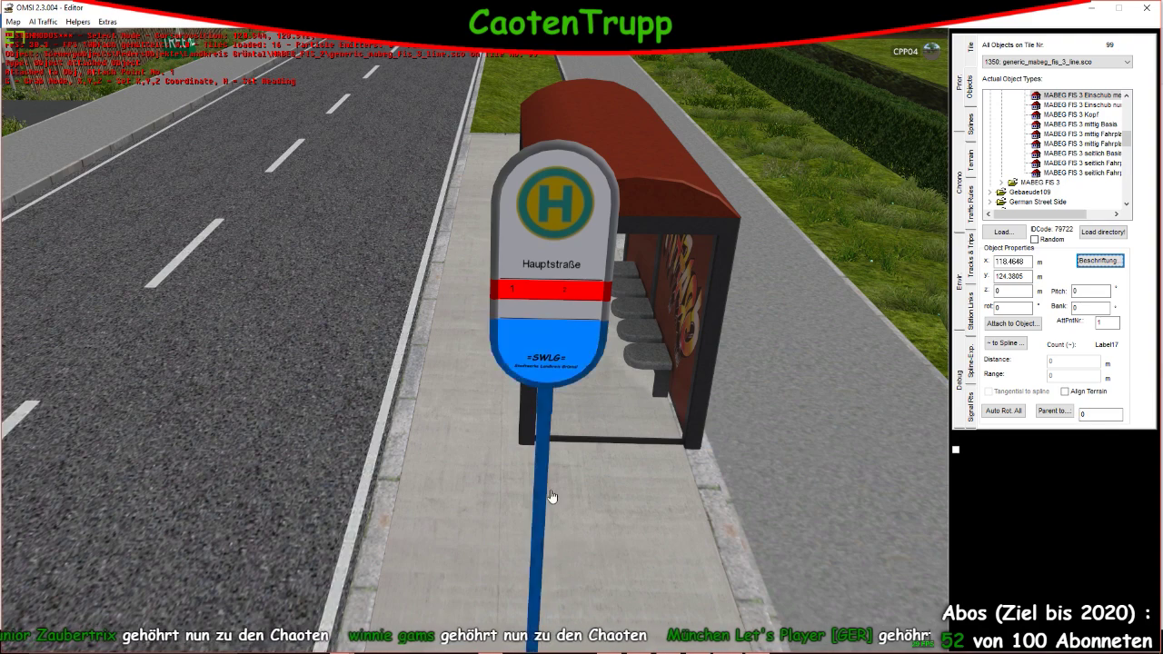
Set the upper insert's labels to line 204 and destination Grüntal HBF
left_click(1097, 261)
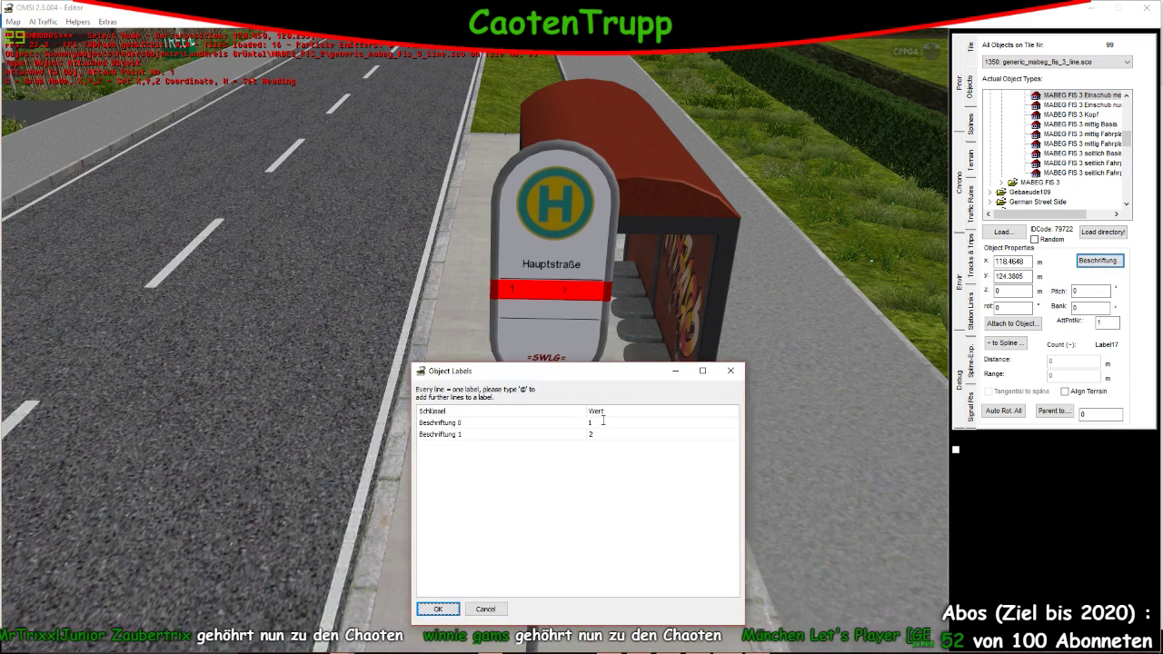
left_click(602, 421)
type("204")
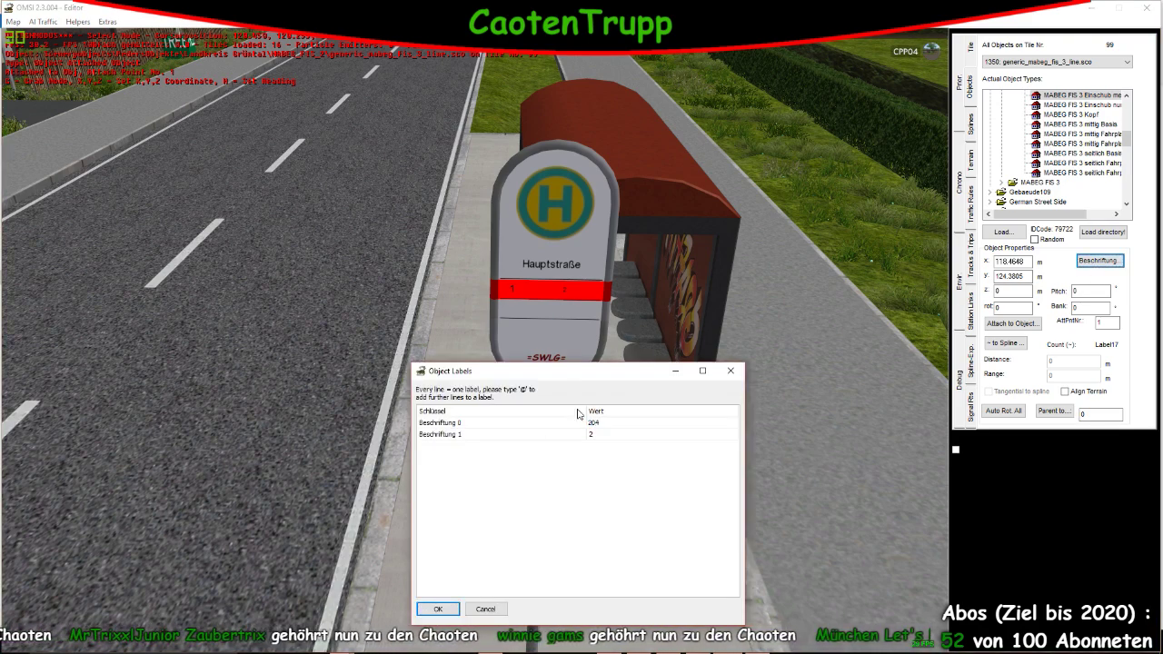
left_click(591, 434)
type("G")
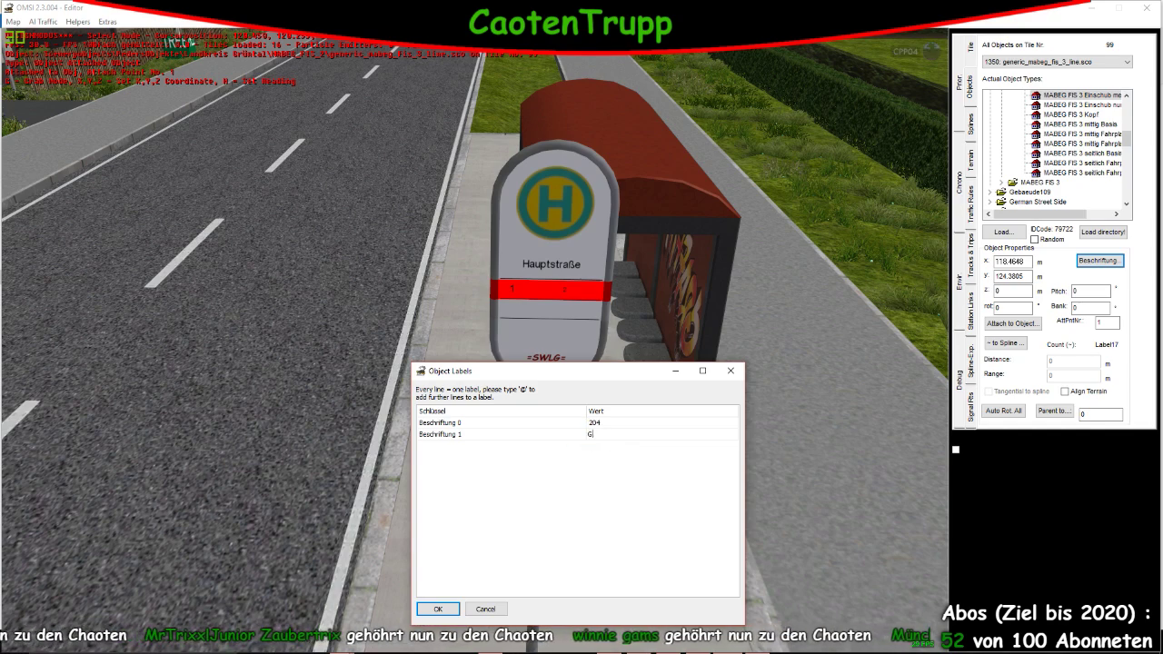
type("rüntal")
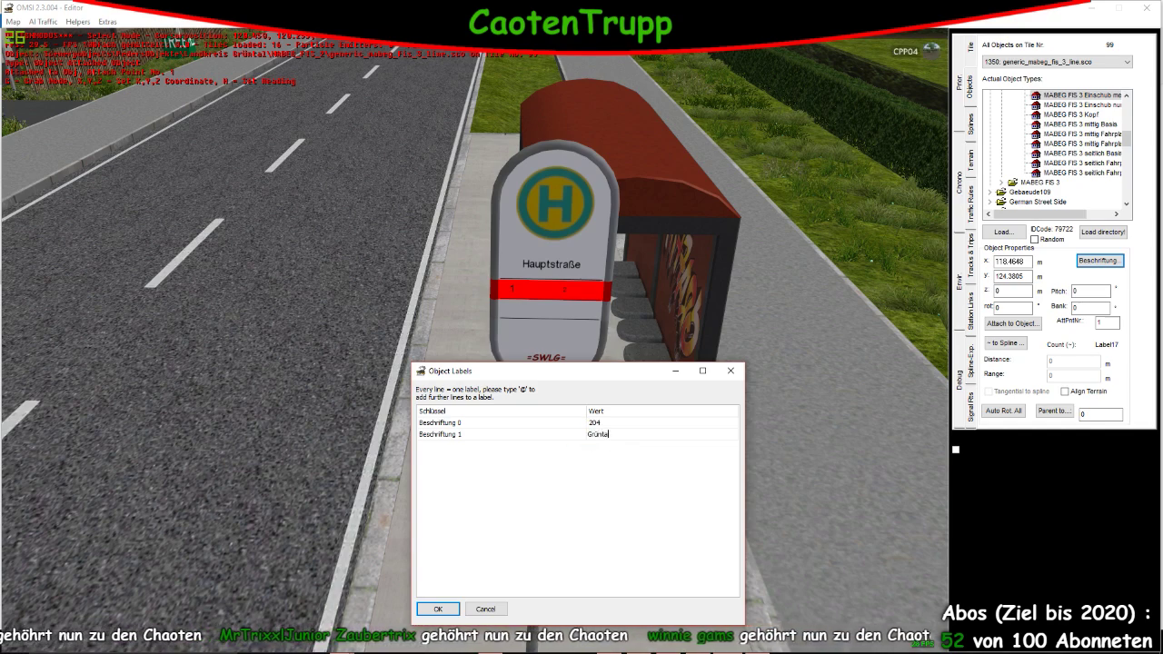
type(" HBF")
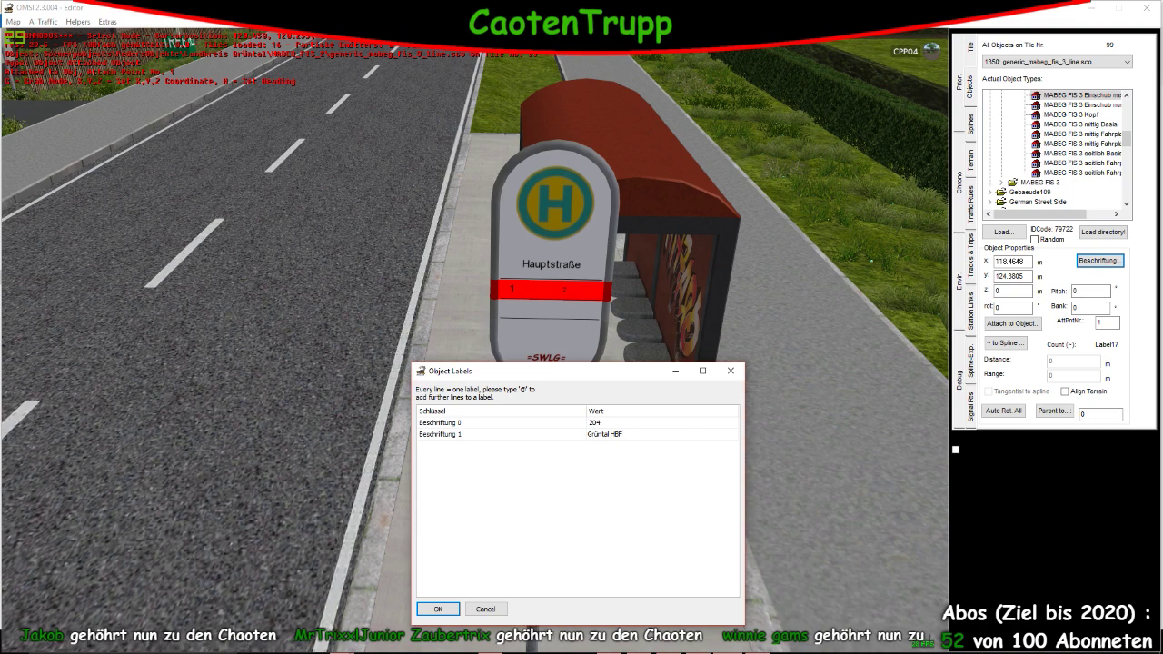
left_click(437, 609)
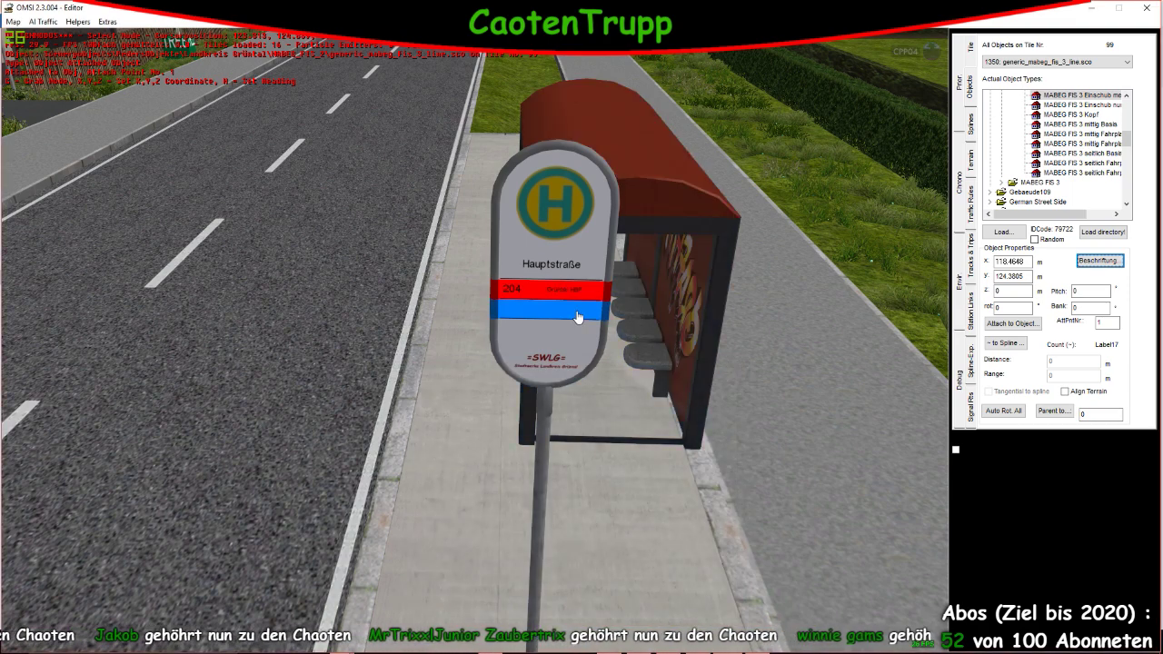
Try the labels Schulbus and Grüntal HBF on the second line insert, directly below the 204 insert
left_click(578, 316)
left_click(587, 337)
left_click(587, 337)
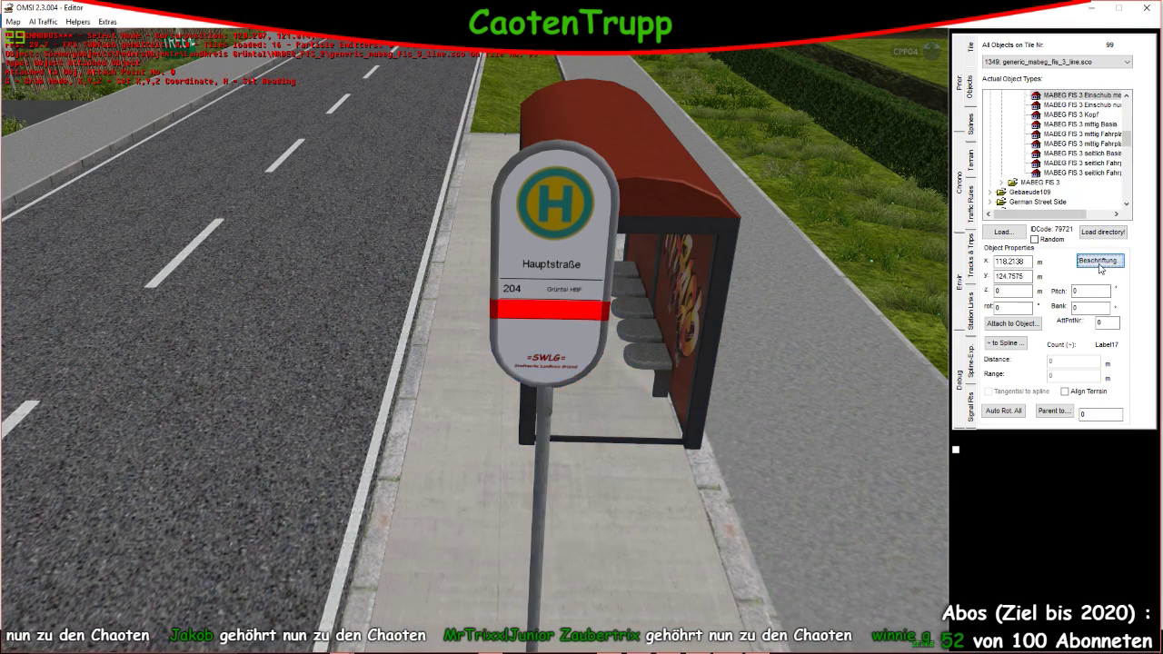
left_click(1097, 261)
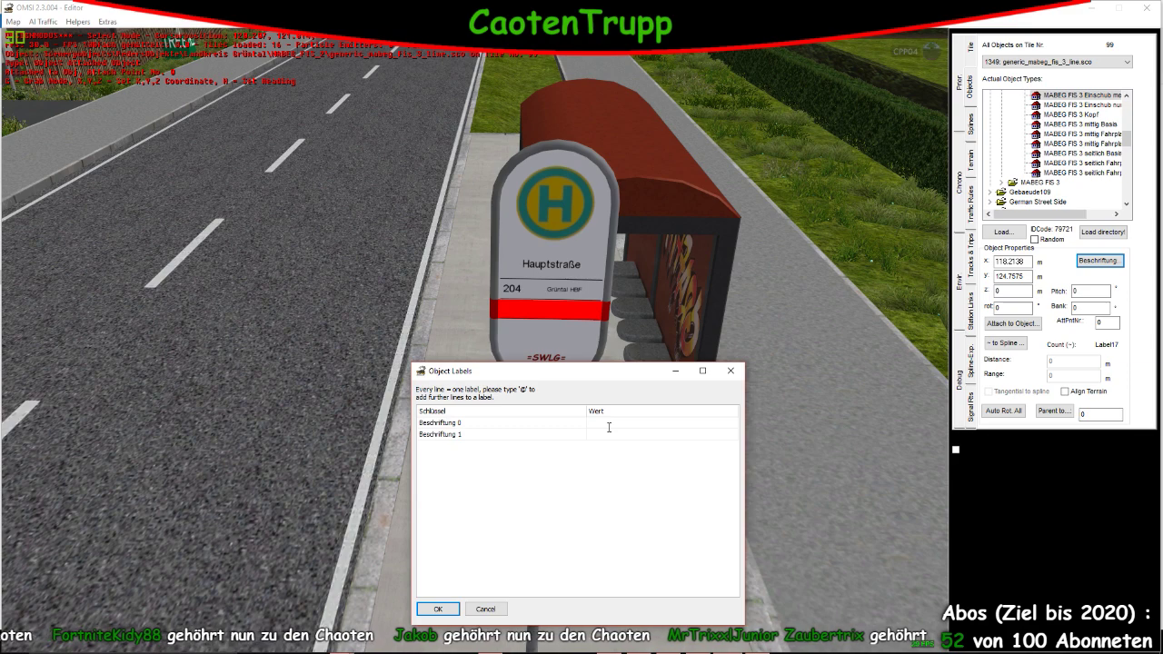
left_click(609, 424)
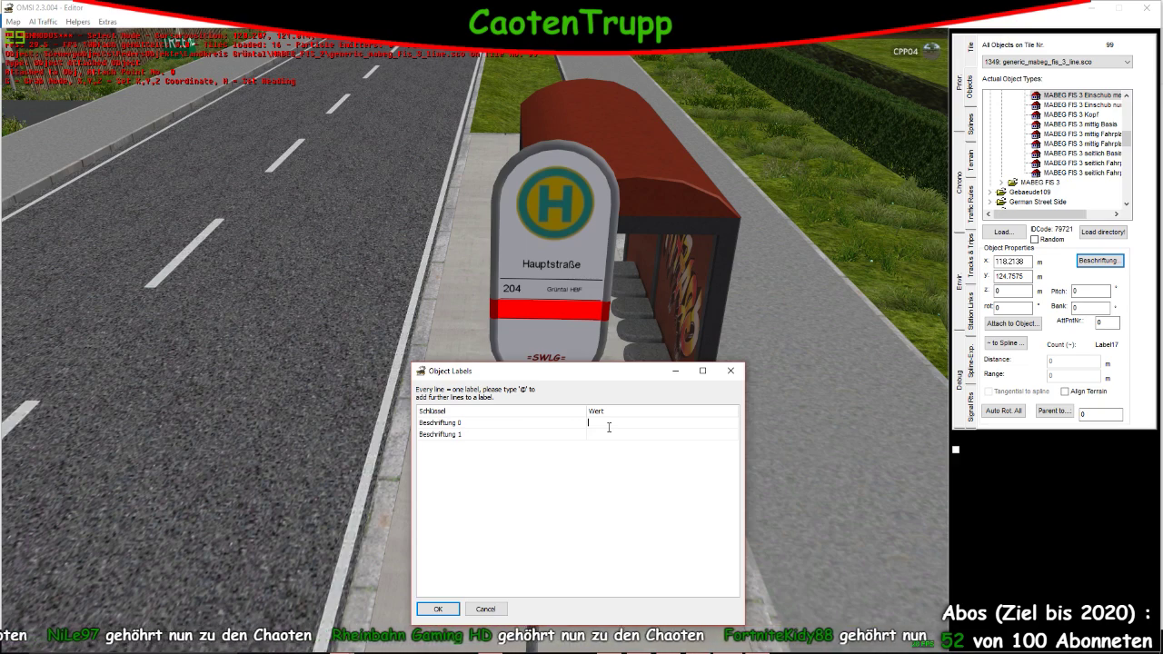
type("chulbus")
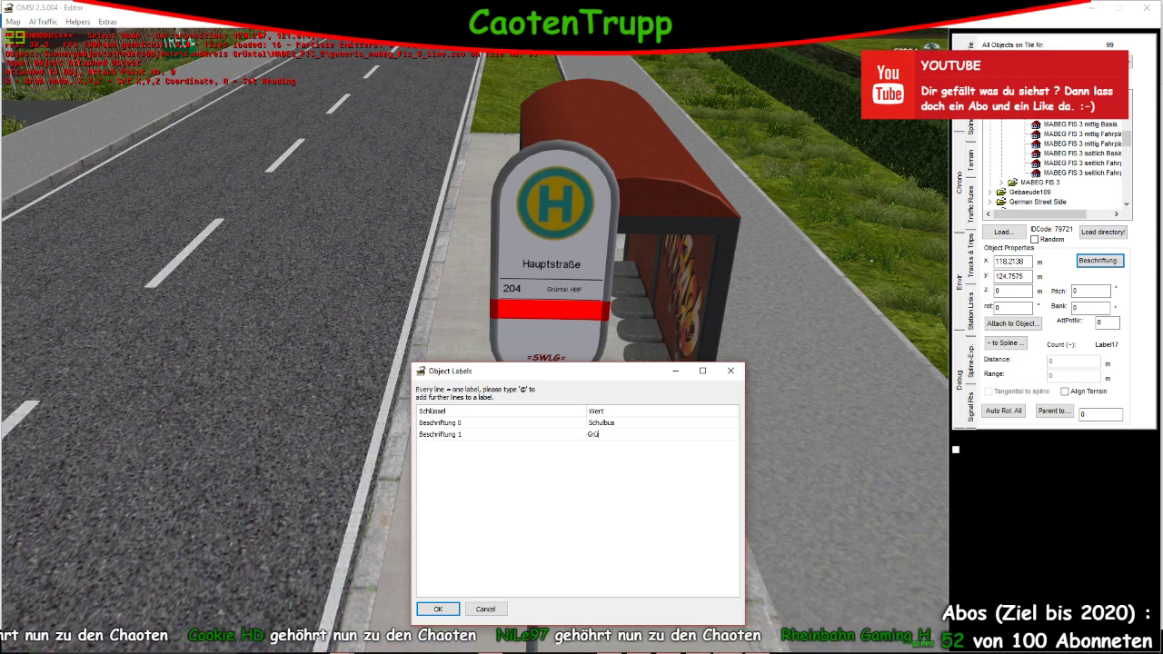
type("al")
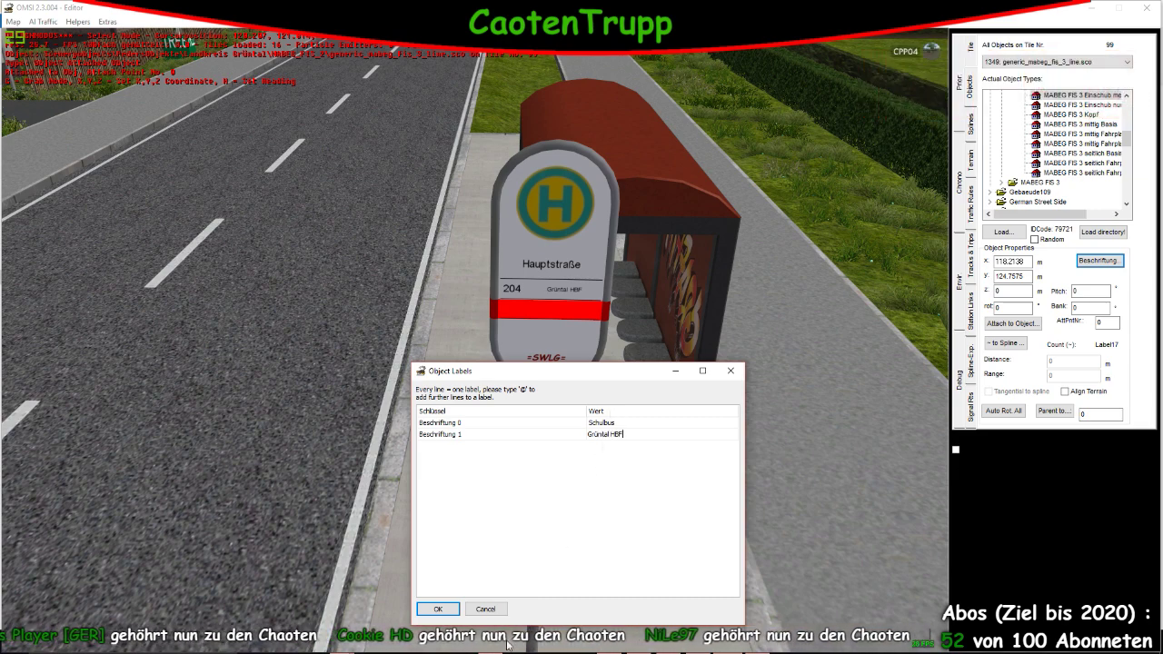
left_click(437, 608)
scroll(752, 384, "up", 3)
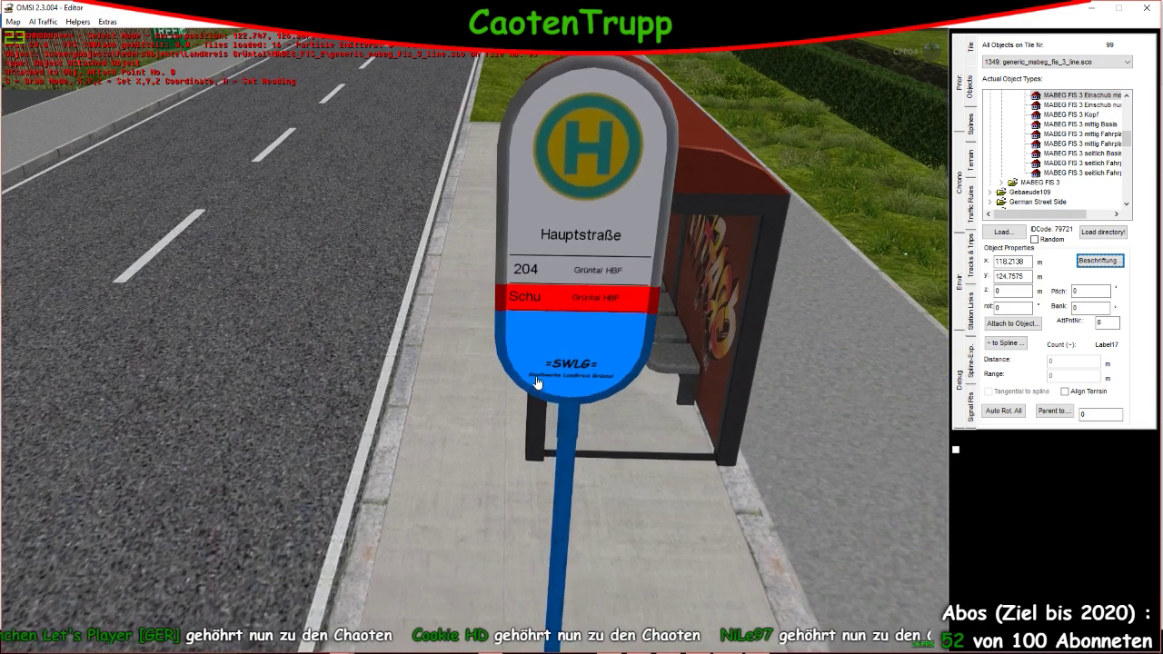
Set the lower insert's labels to line 295 and destination Umkirch
left_click(1101, 261)
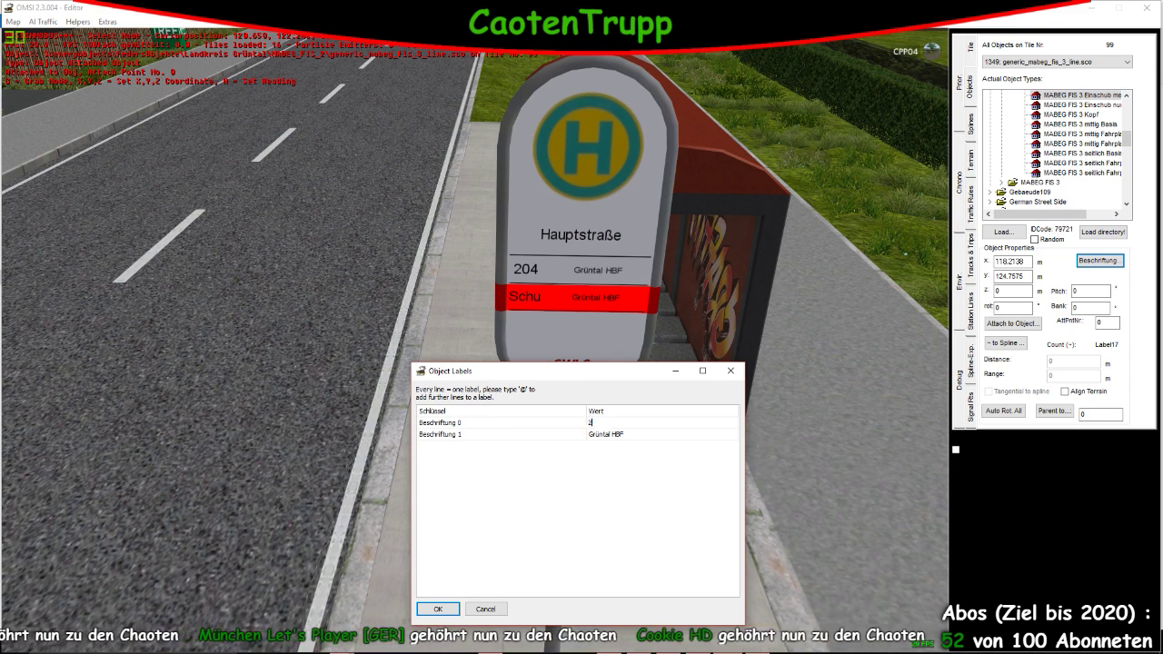
type("95")
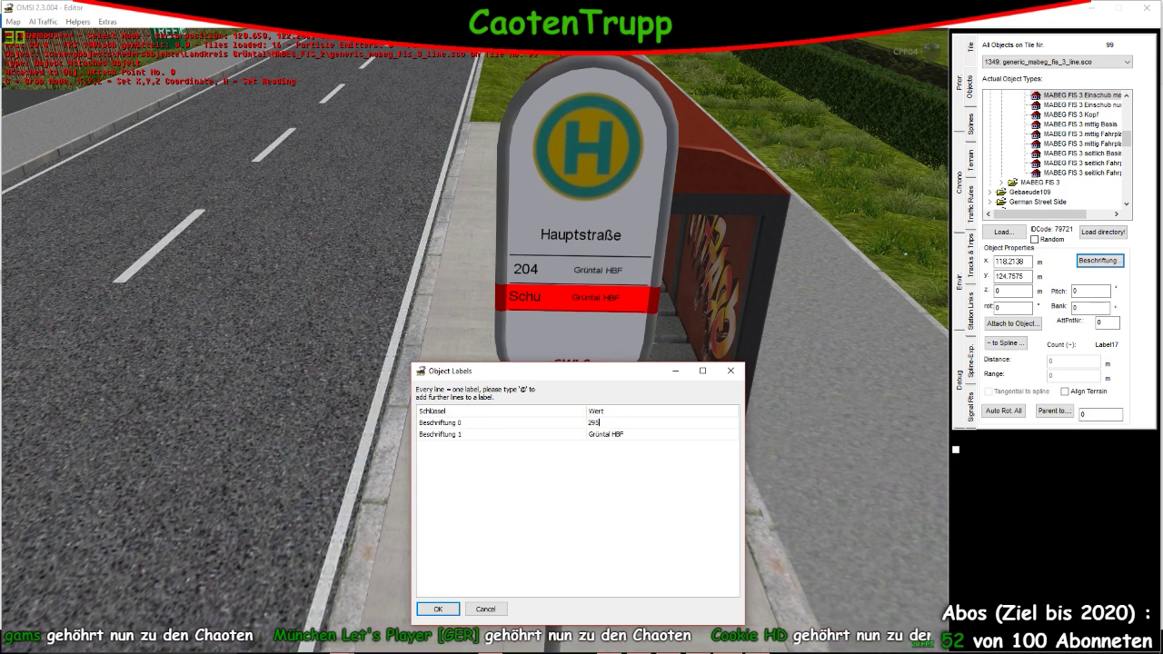
left_click(622, 435)
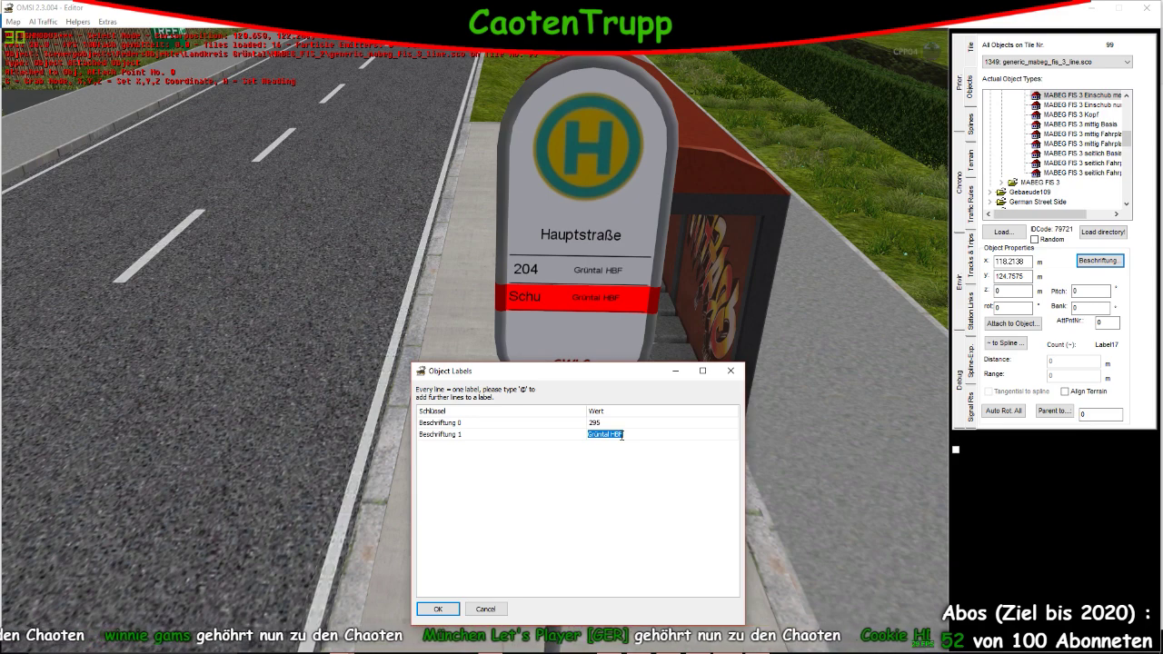
type("U")
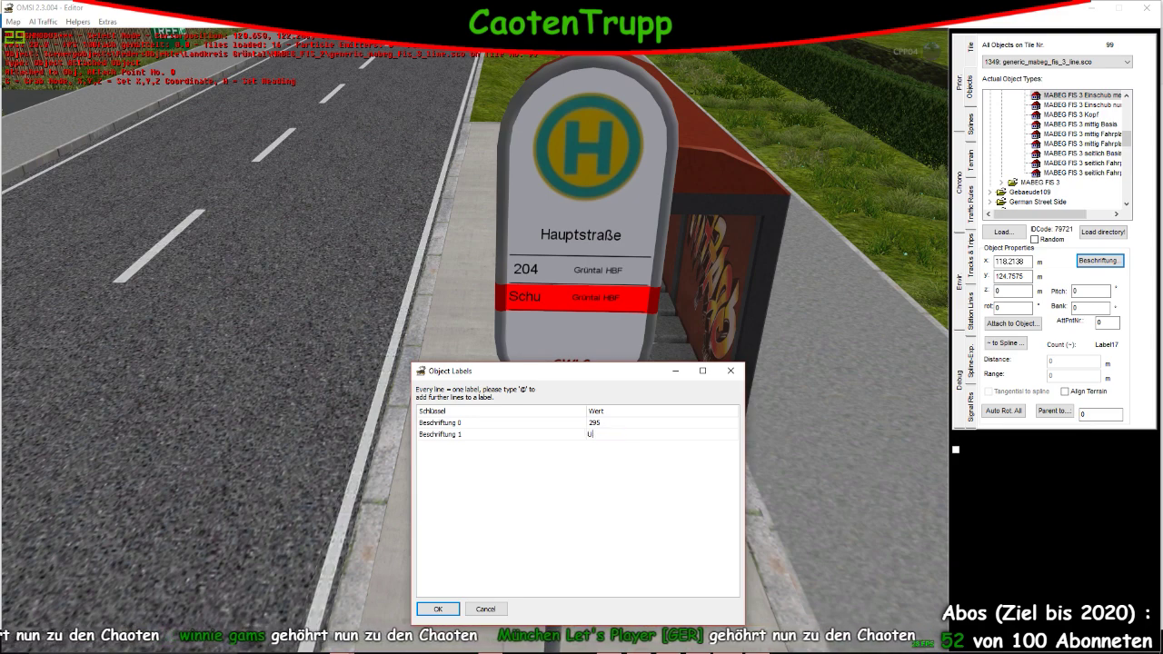
type("mkir")
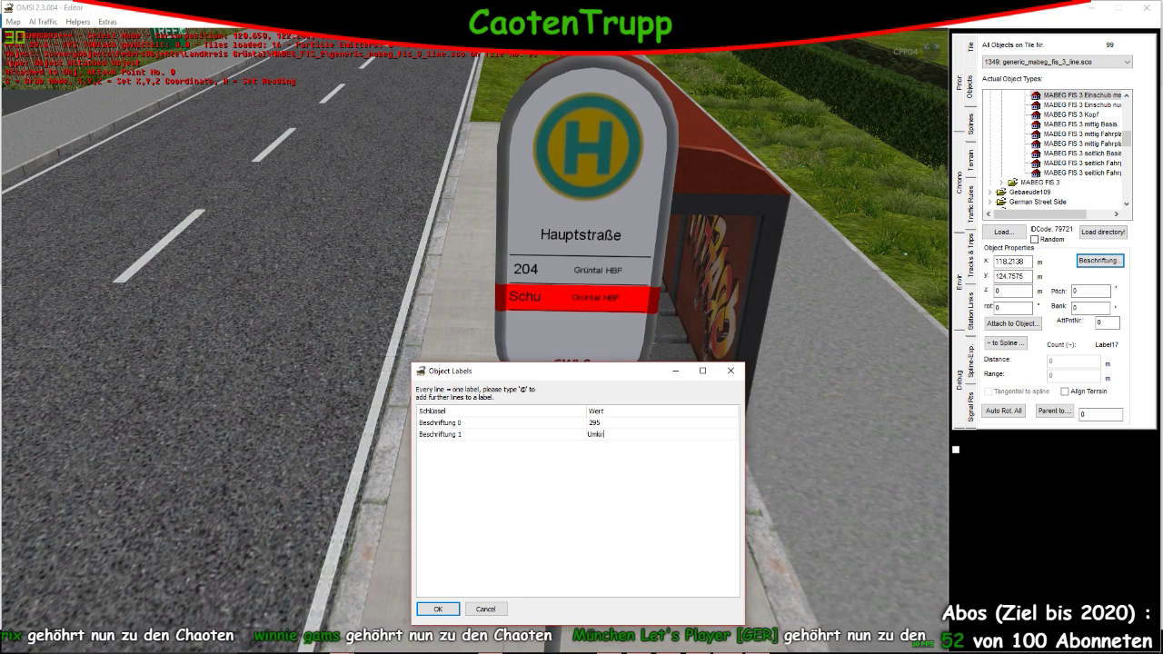
type("ch")
key("Return")
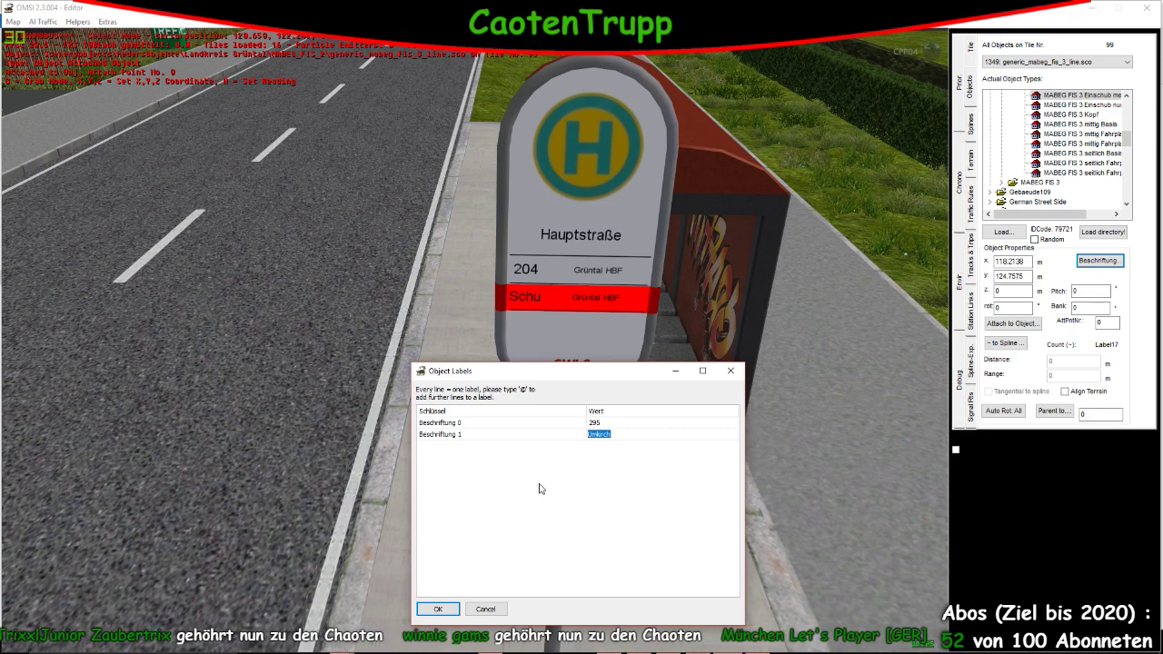
left_click(438, 609)
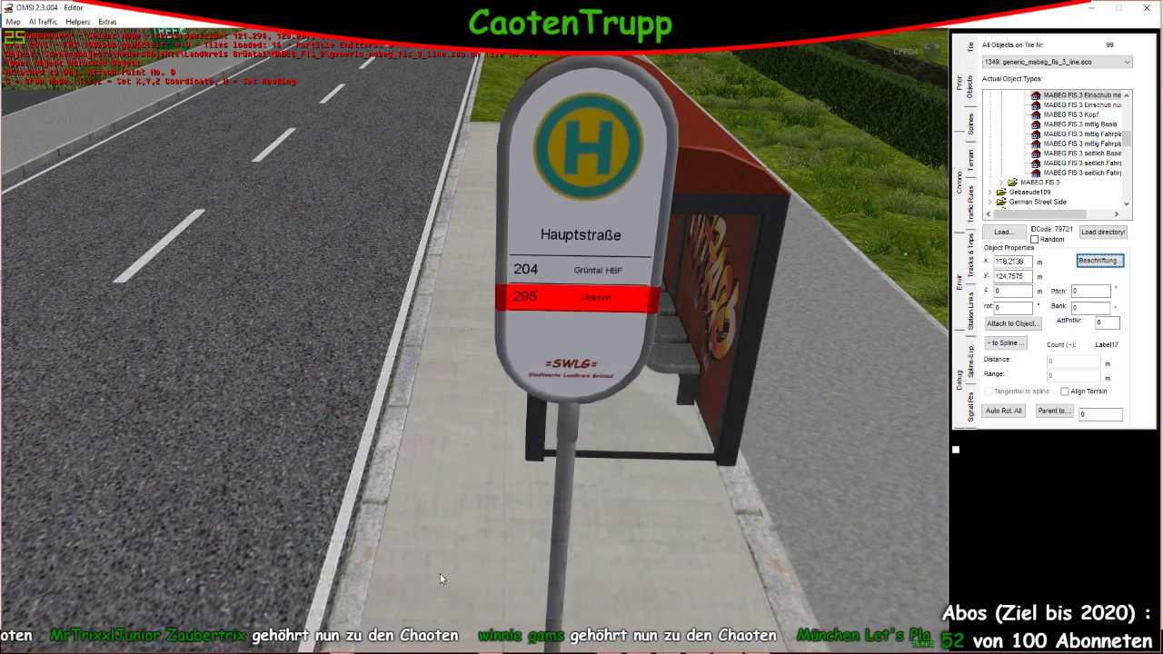
left_click(446, 549)
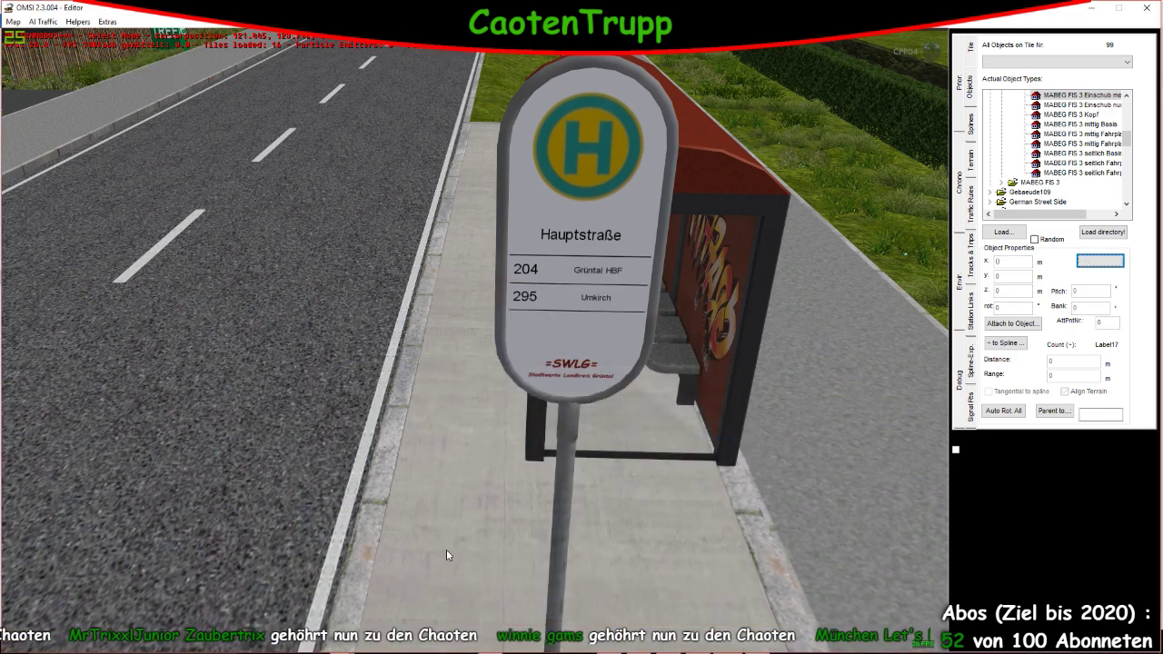
Change the destination label on the line 295 insert to Groß Kreuz
left_click(614, 307)
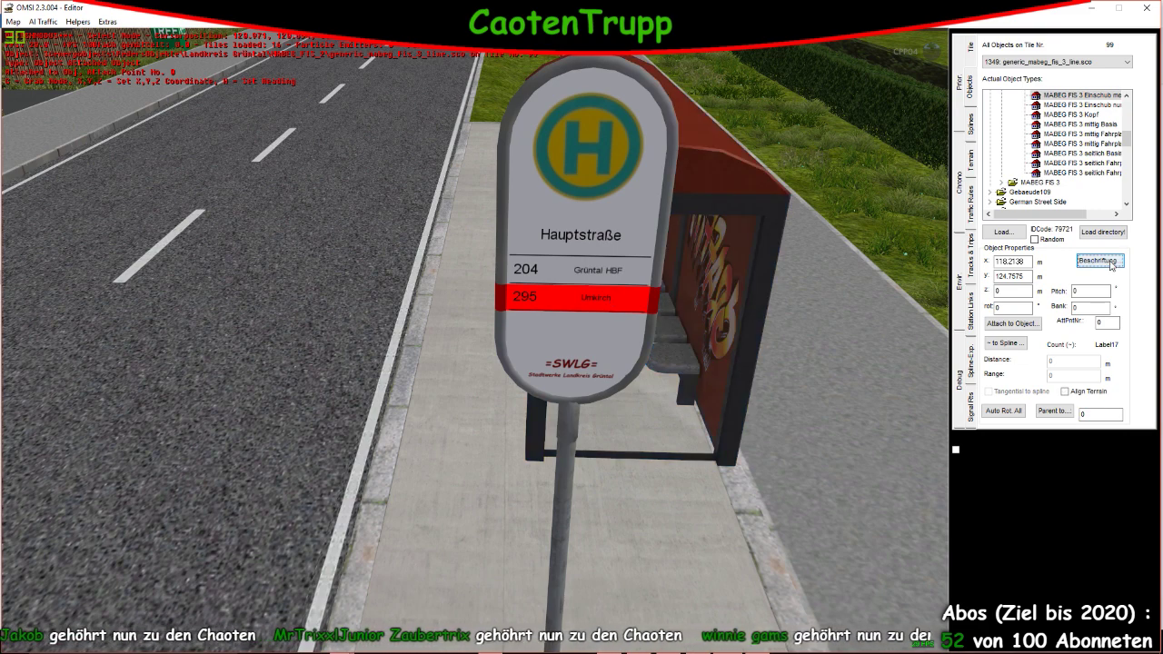
left_click(1098, 260)
double_click(614, 433)
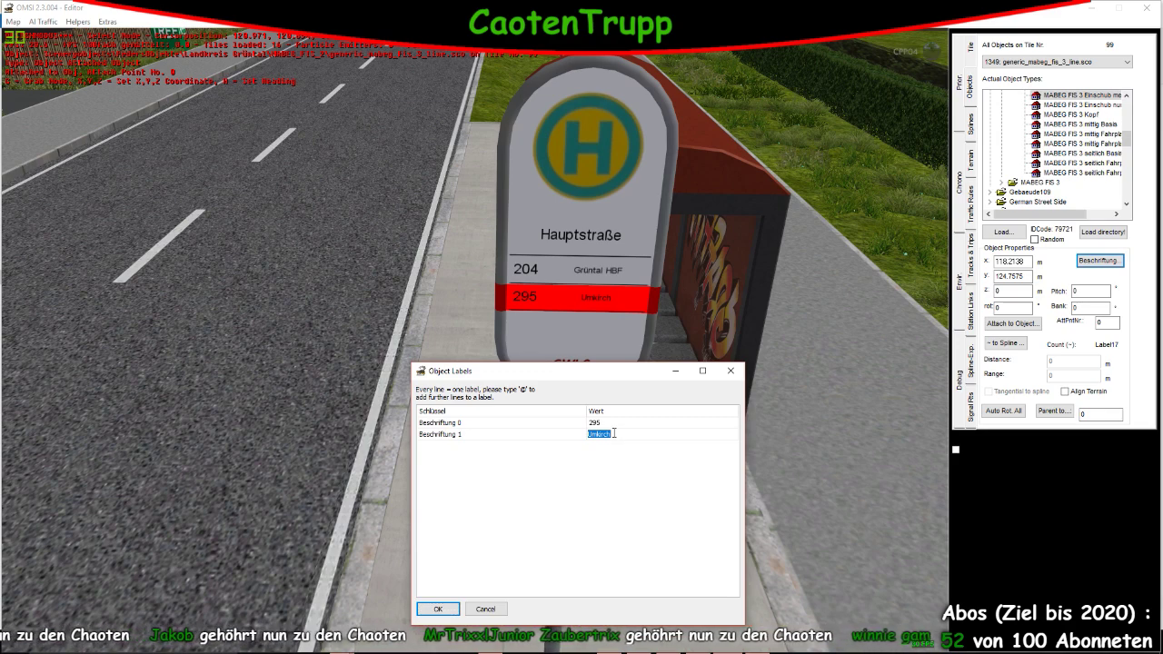
type("Gr")
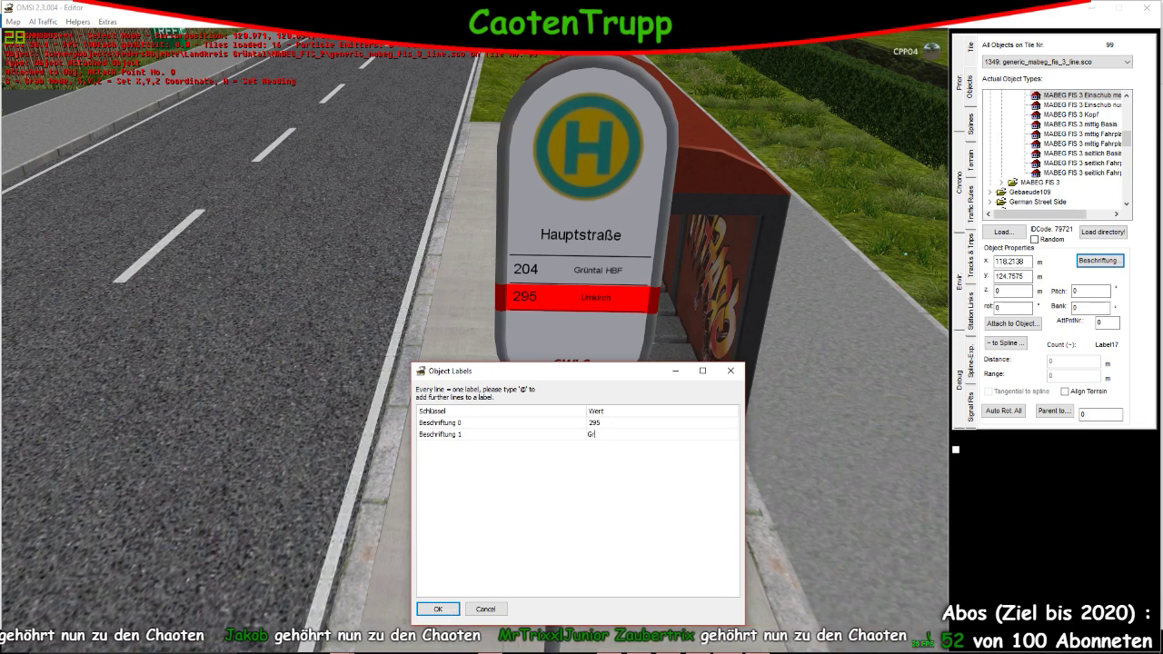
type("oß")
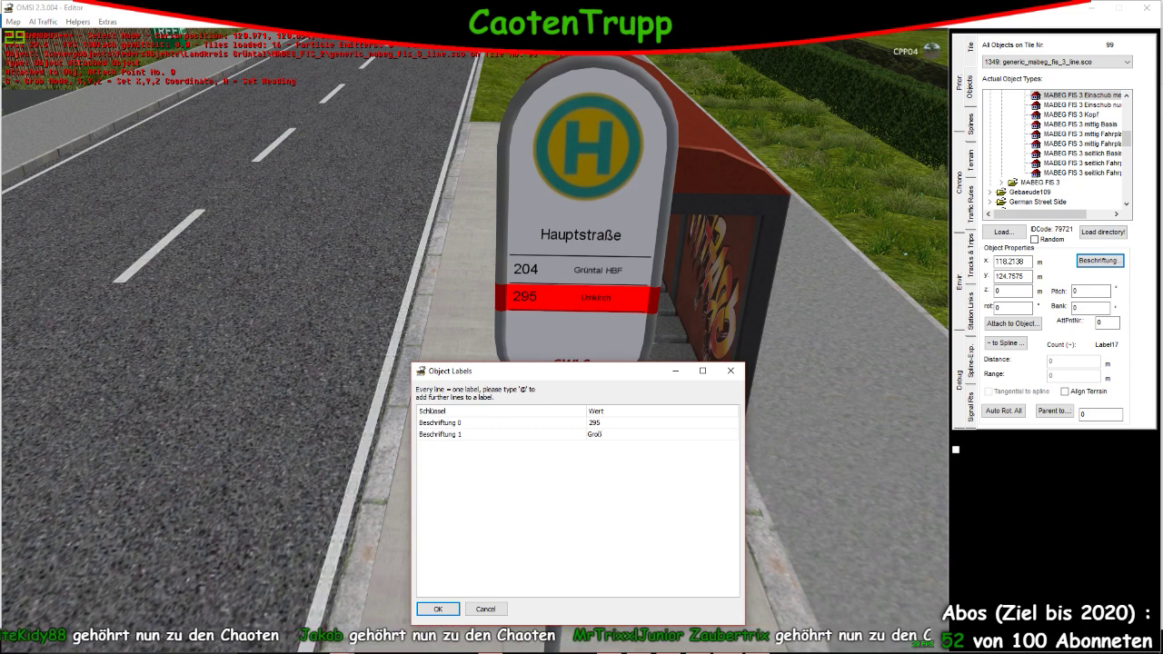
type(" Kre")
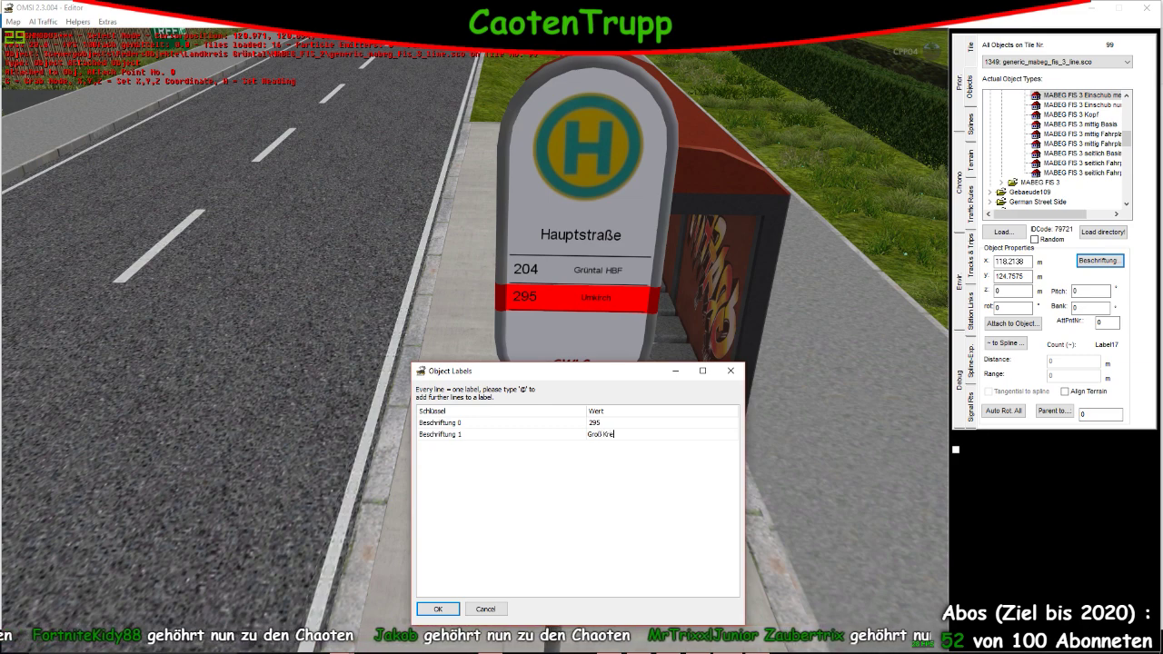
type("uz")
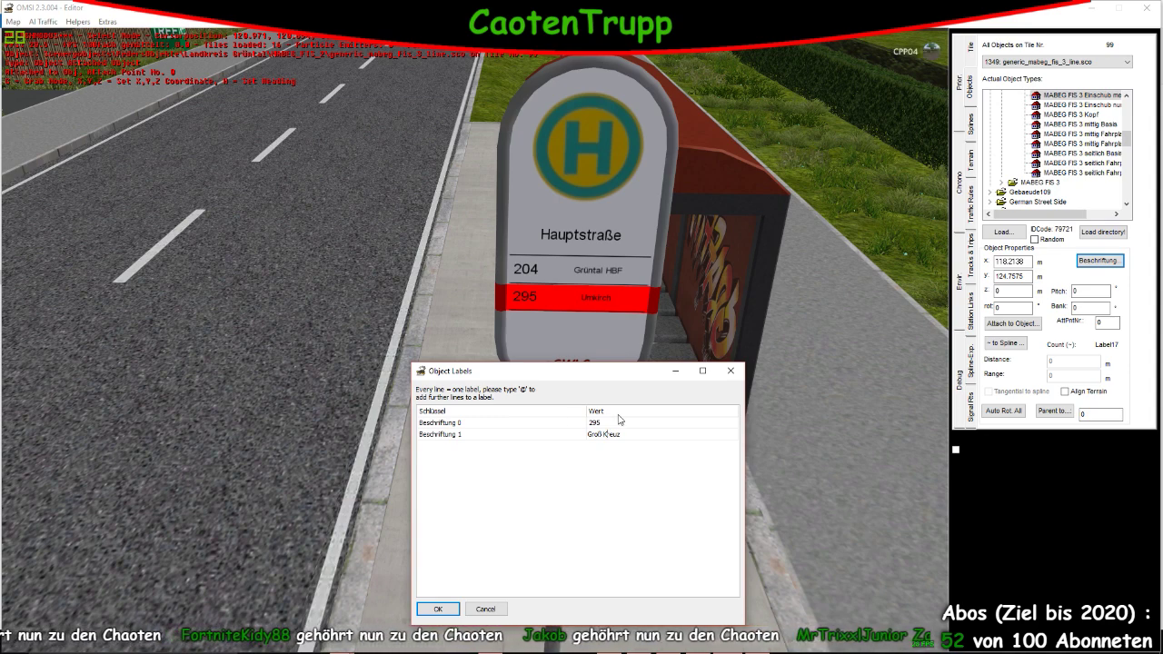
left_click(437, 609)
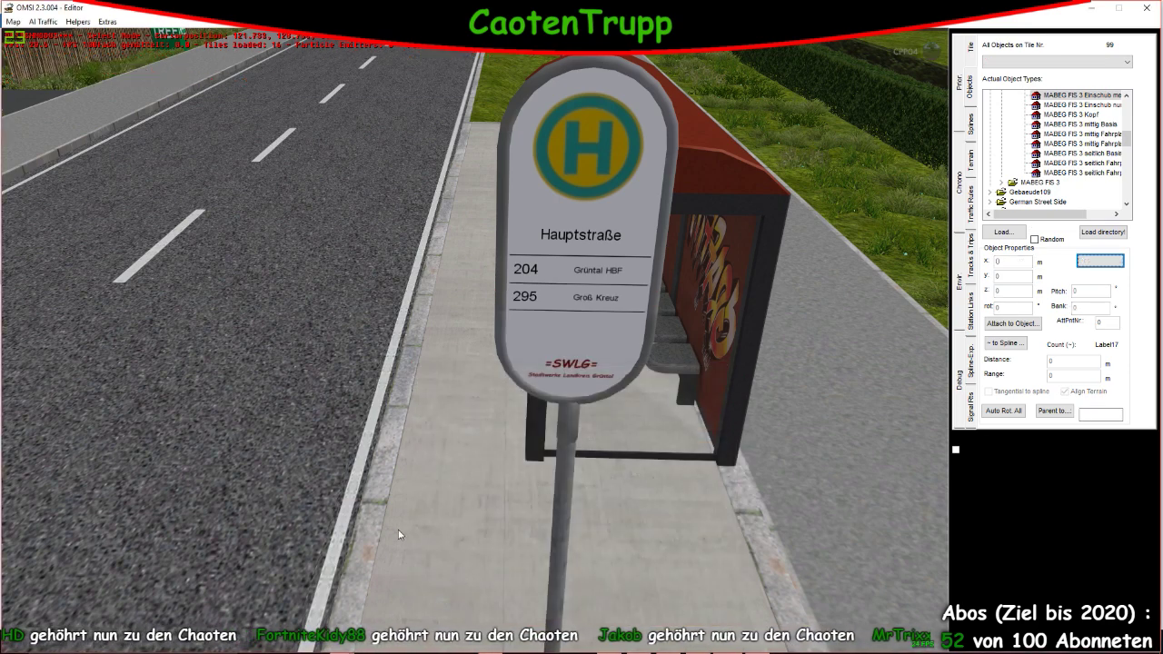
Duplicate the stop sign base and place the copy on the pavement beside the shelter across the road
scroll(398, 530, "down", 10)
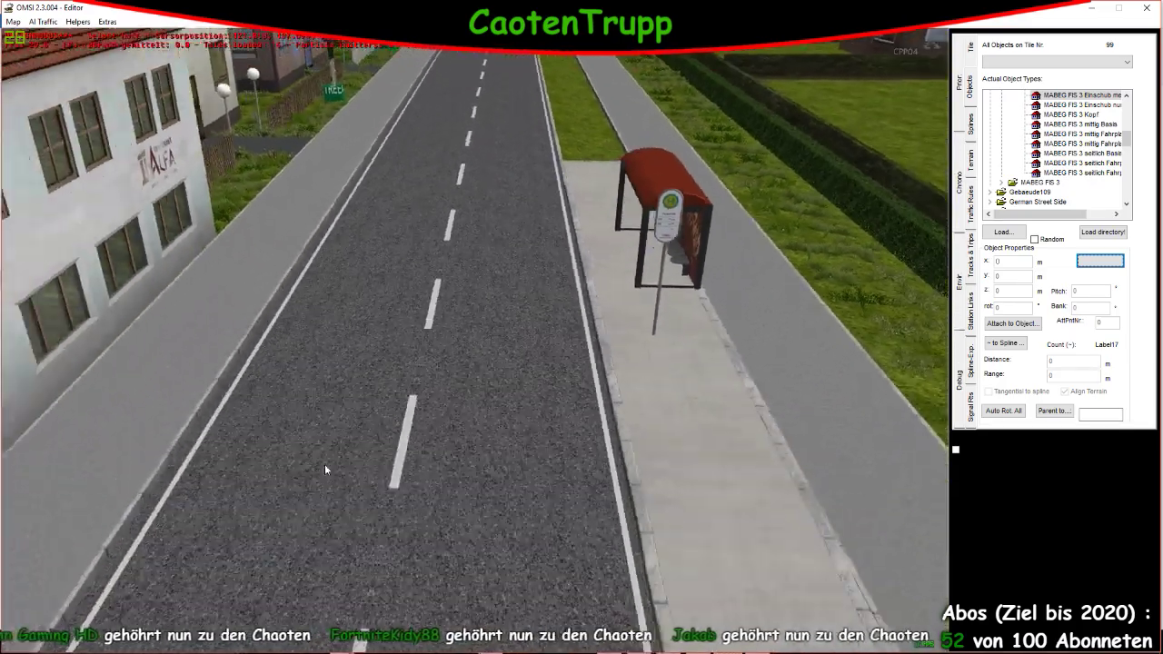
scroll(324, 469, "up", 3)
left_click(632, 305)
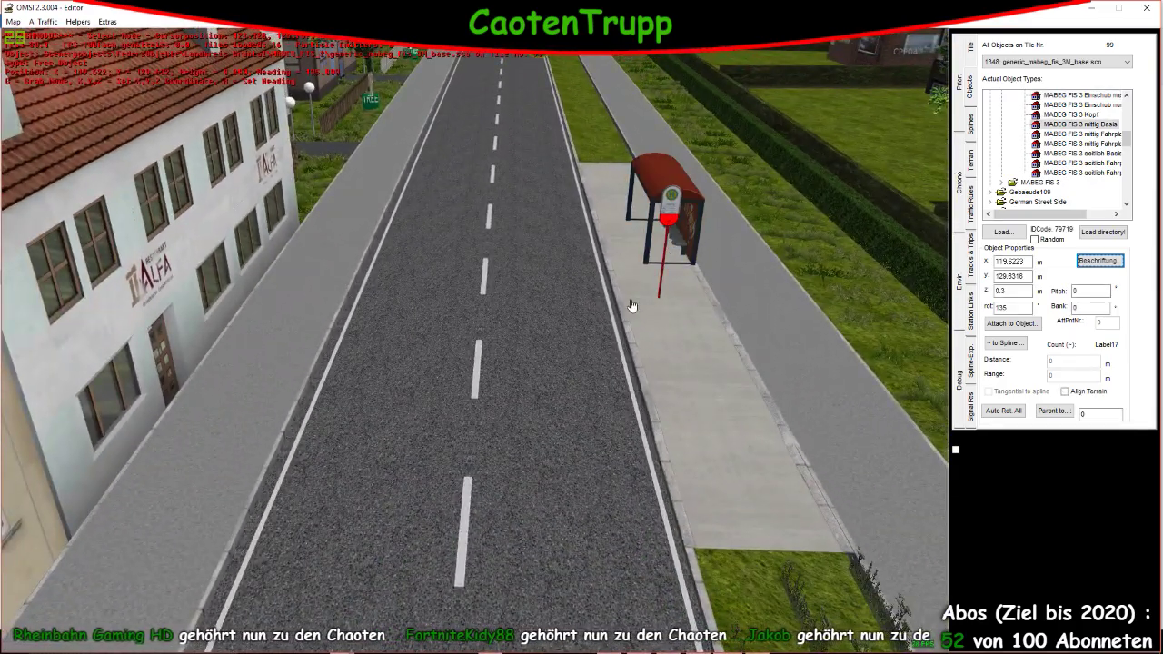
key("ctrl+v")
scroll(388, 562, "down", 3)
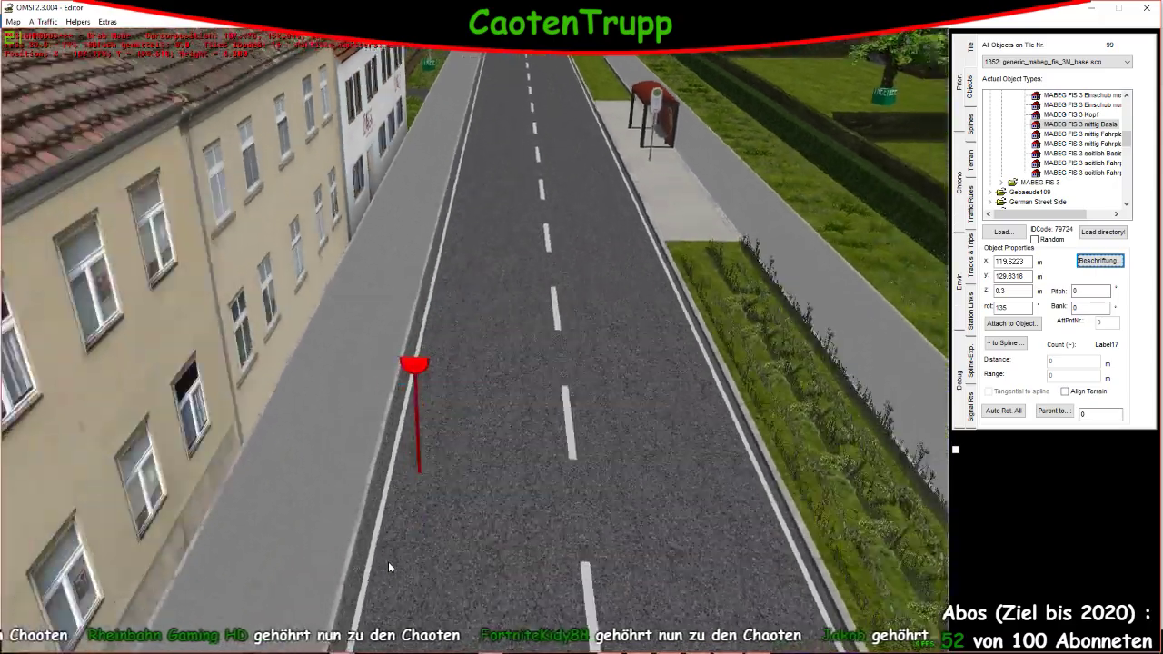
right_click_drag(388, 562, 569, 278)
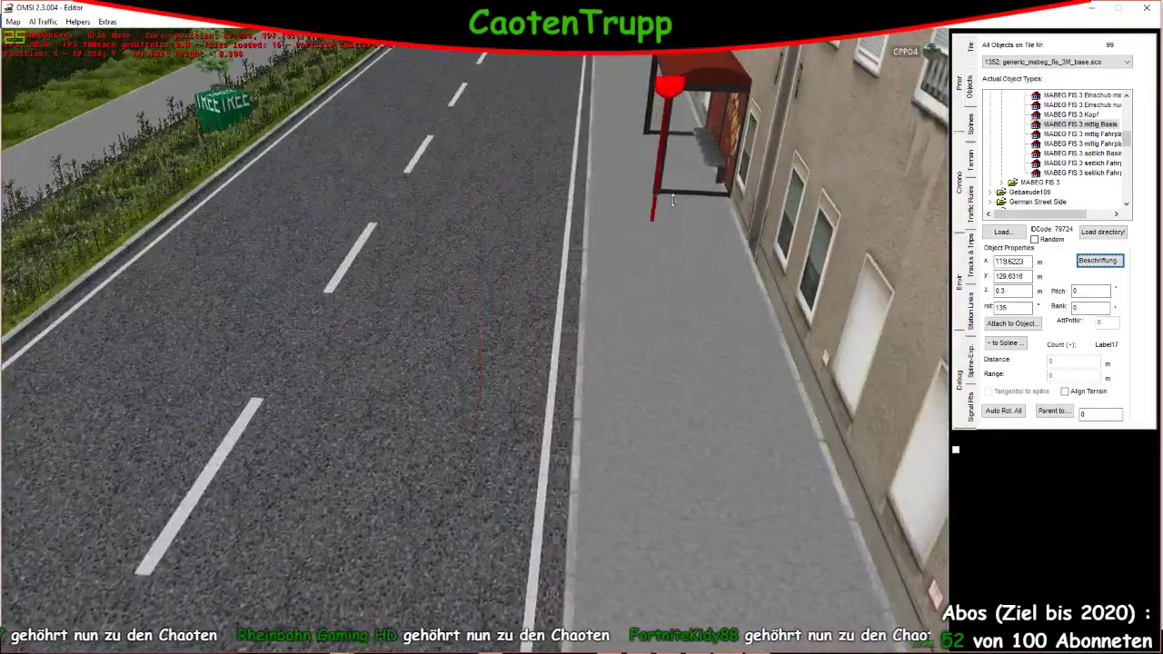
scroll(570, 278, "up", 4)
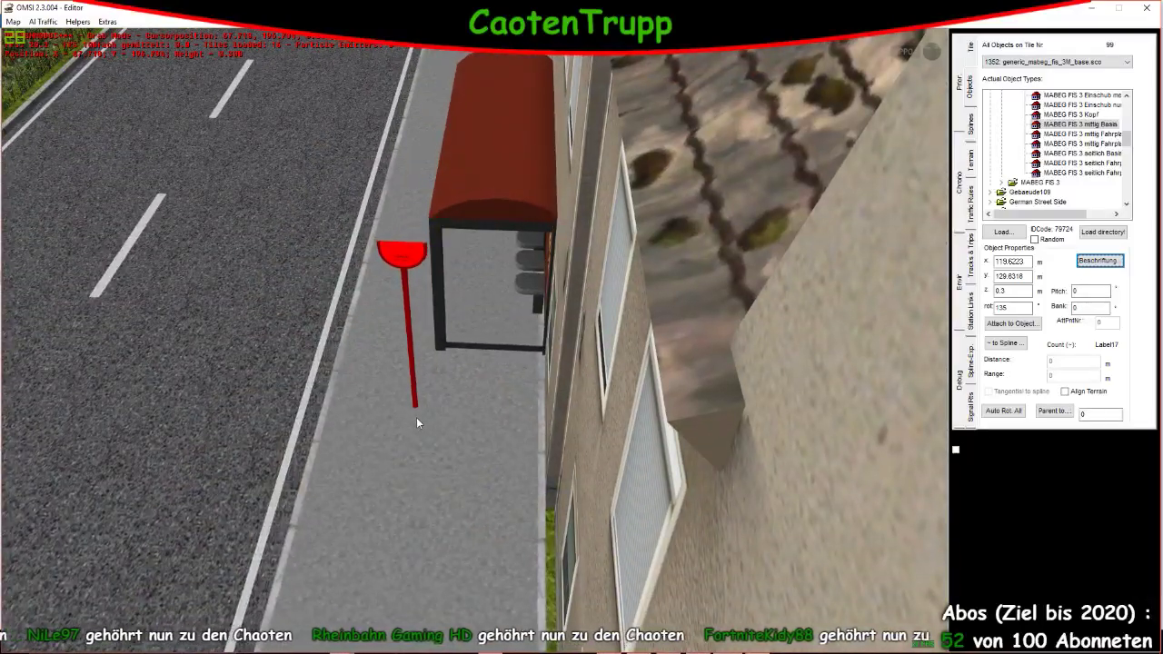
left_click(416, 417)
Attach a MABEG FIS 3 Einschub mehrzeilig line insert to the new stop sign base beside the shelter
right_click_drag(402, 385, 639, 377)
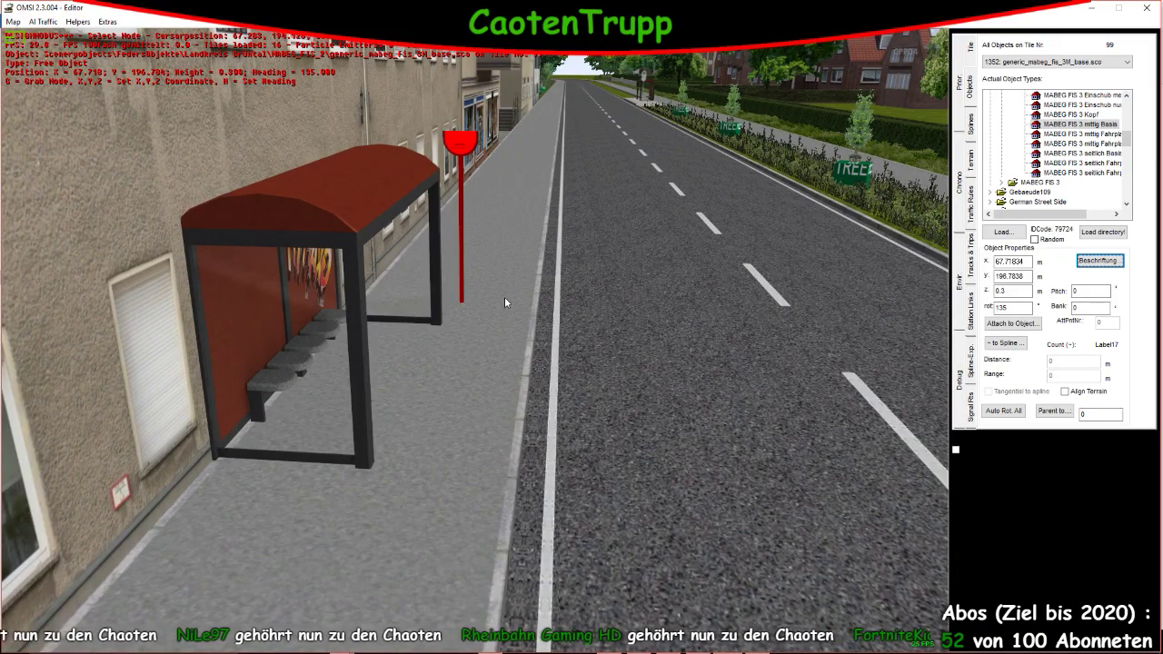
right_click_drag(504, 297, 470, 382)
scroll(470, 329, "up", 5)
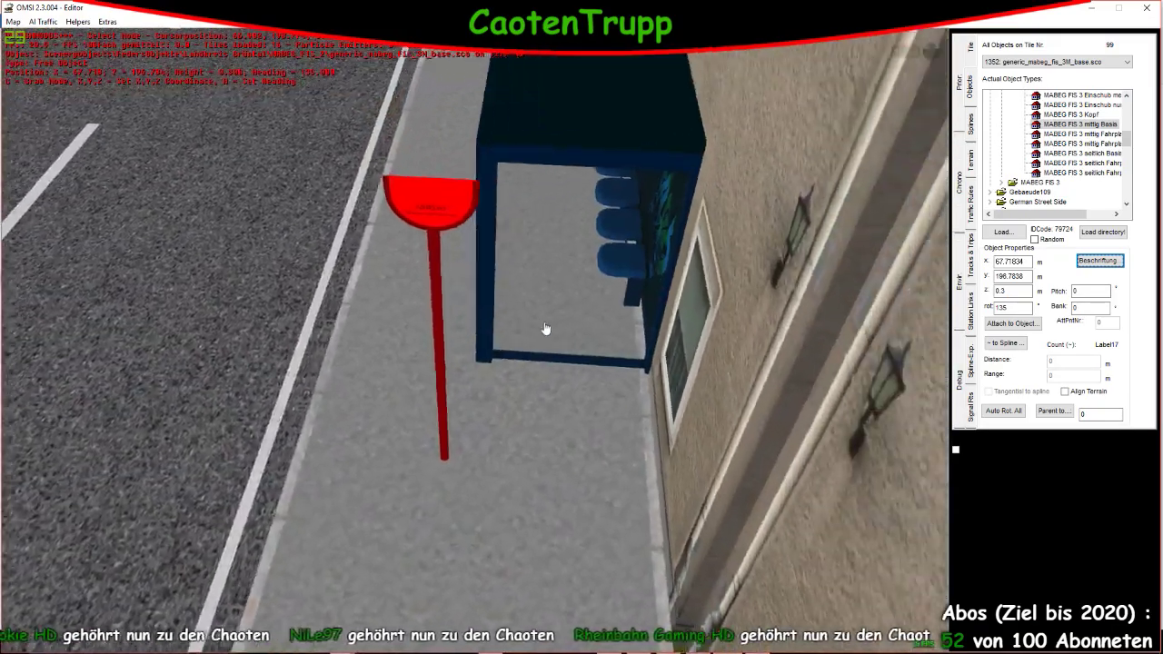
right_click_drag(545, 329, 532, 395)
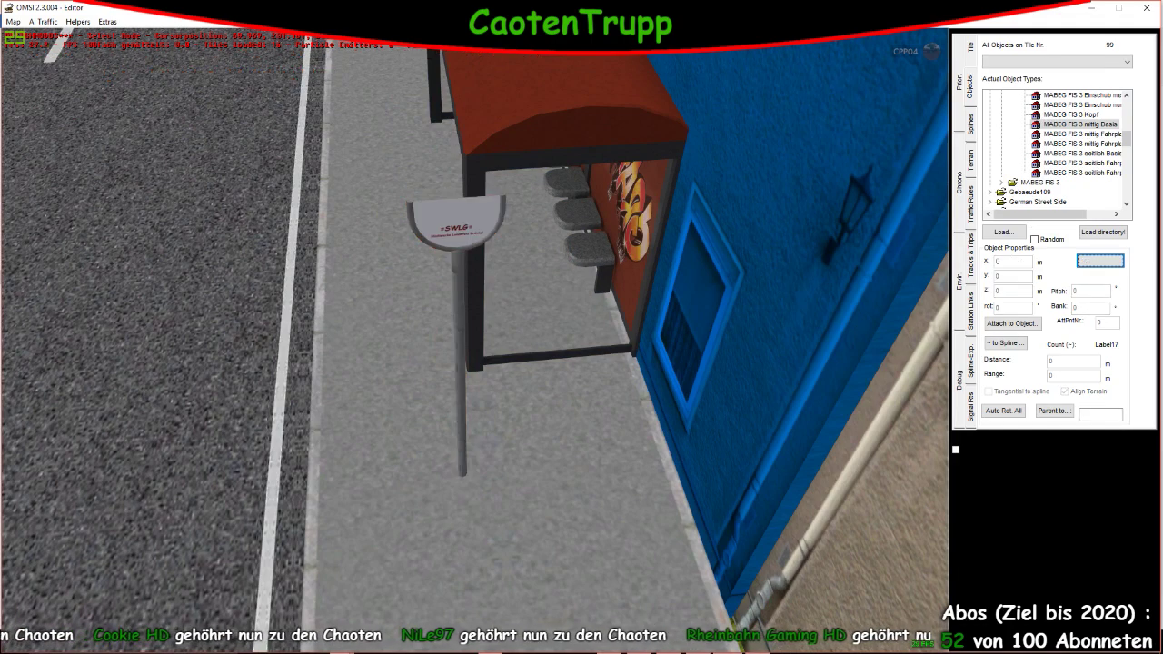
key("Escape")
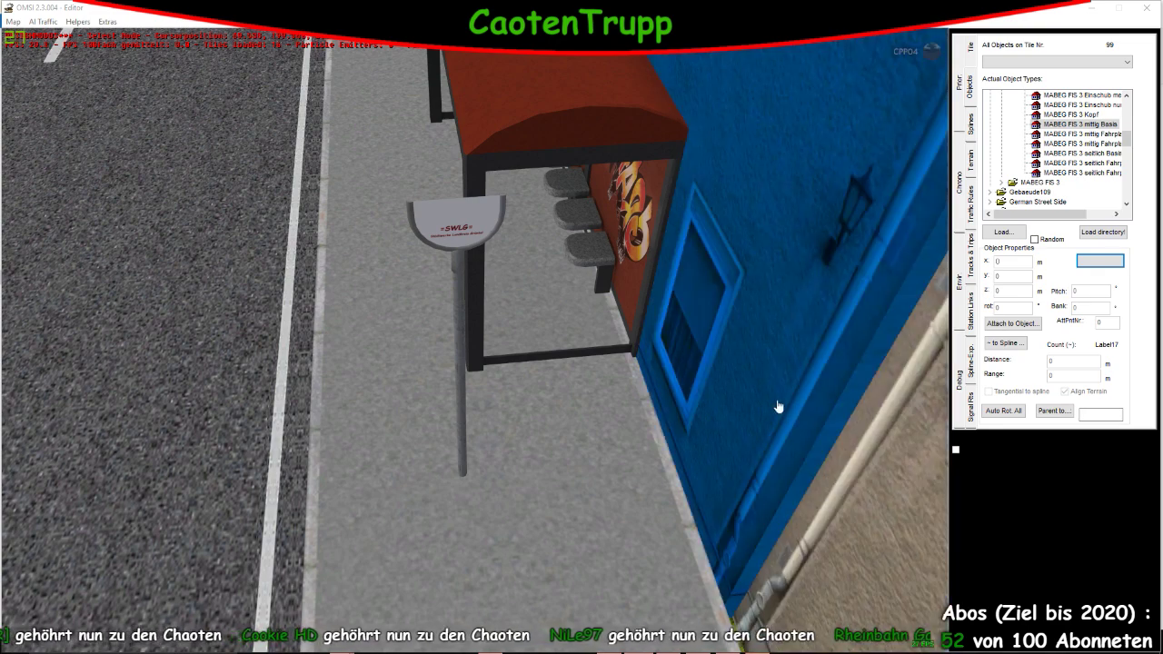
left_click(1083, 96)
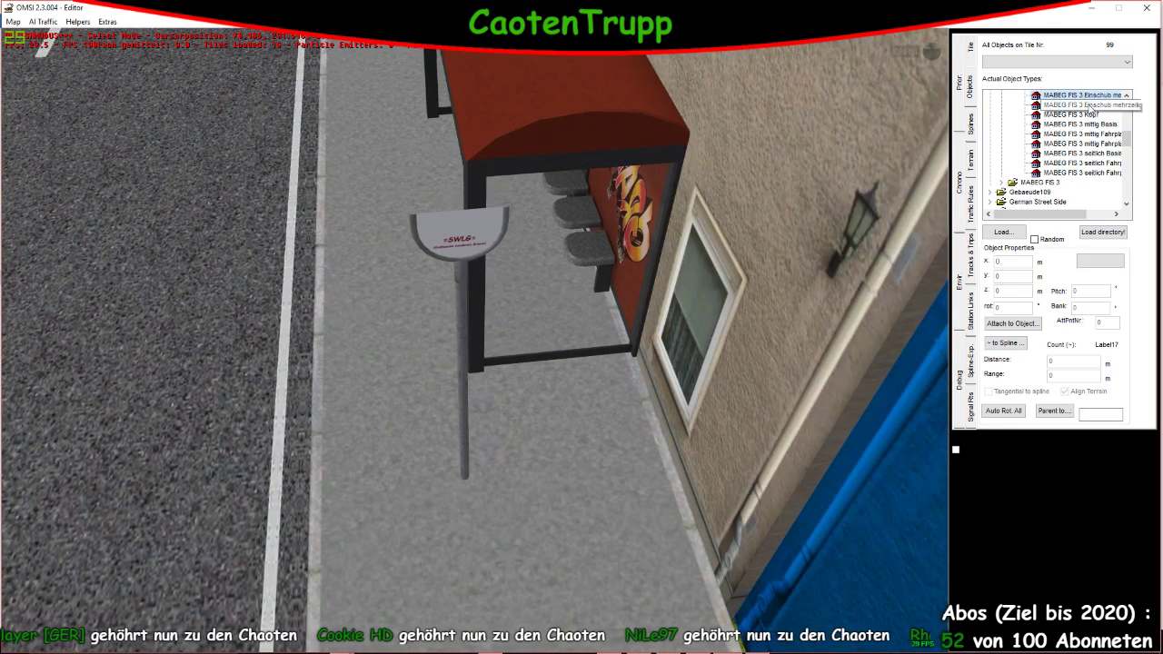
left_click(565, 504)
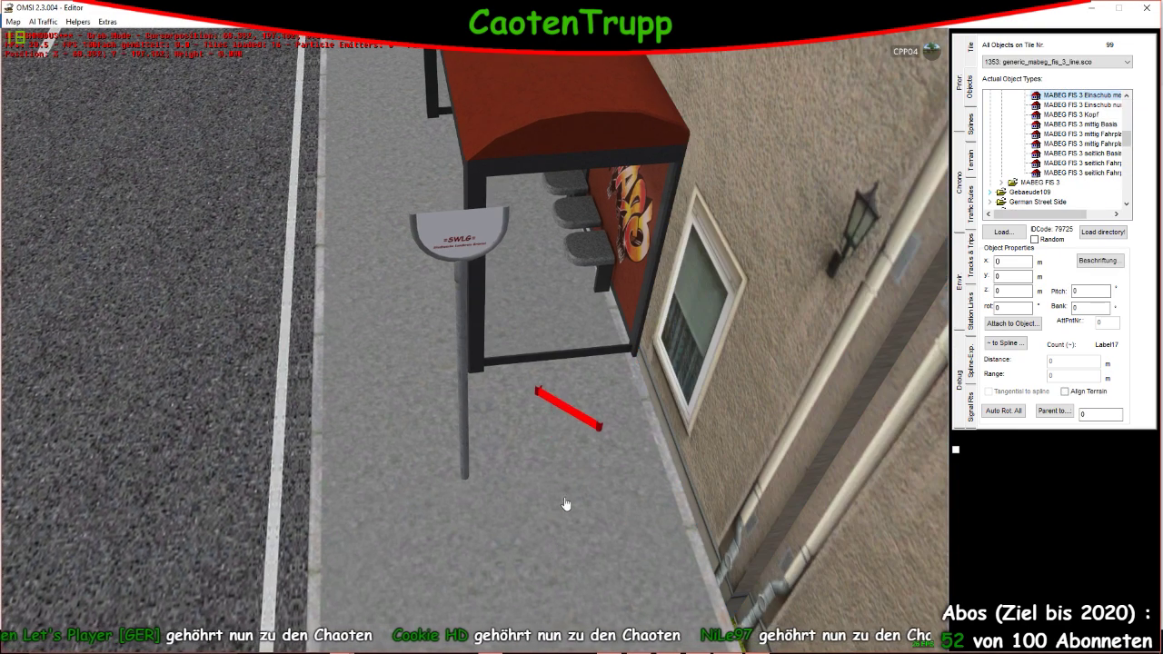
left_click(1012, 324)
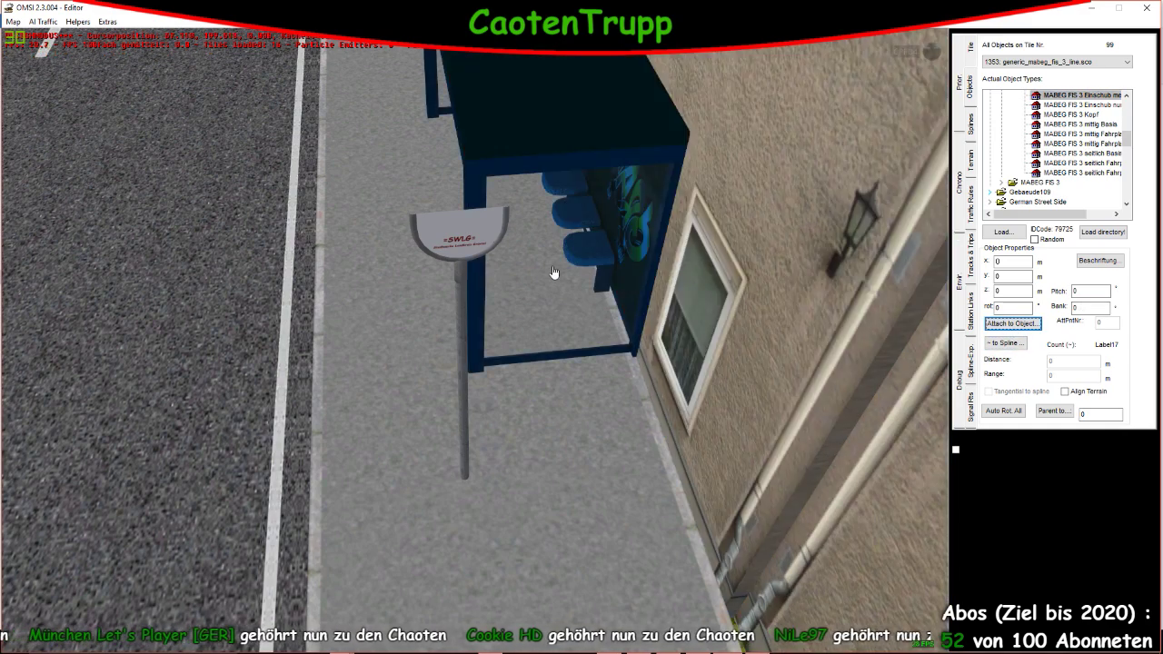
left_click(485, 259)
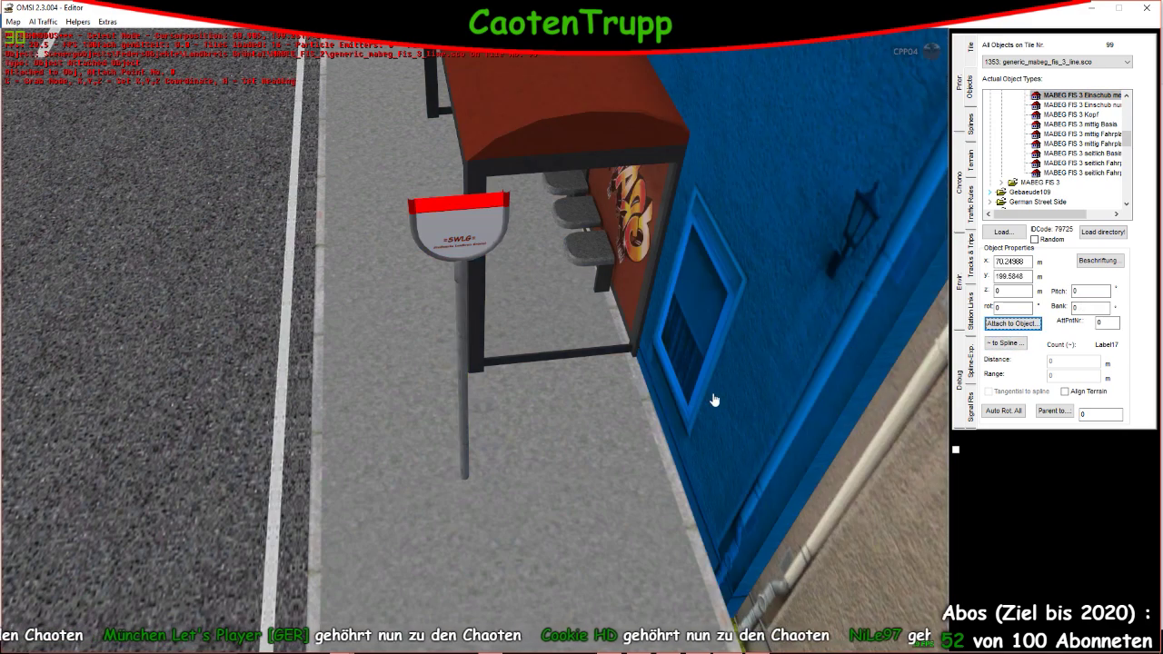
Attach a second line insert to the stop sign base and set its attach point number to 1
left_click(666, 417)
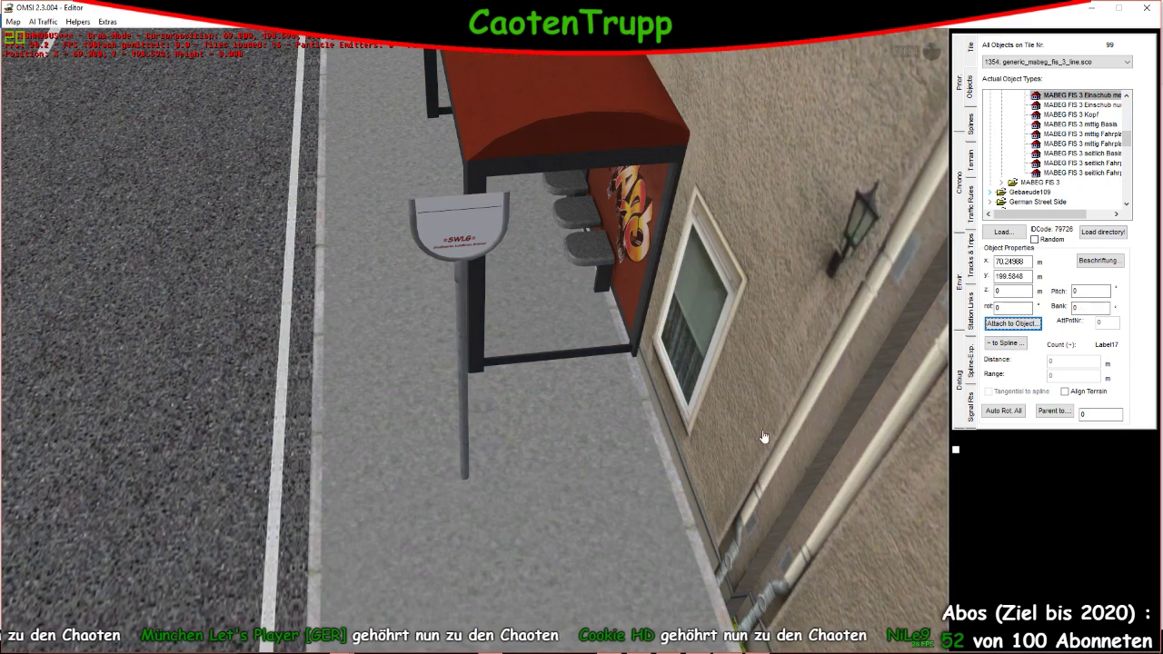
left_click(1023, 325)
left_click(668, 282)
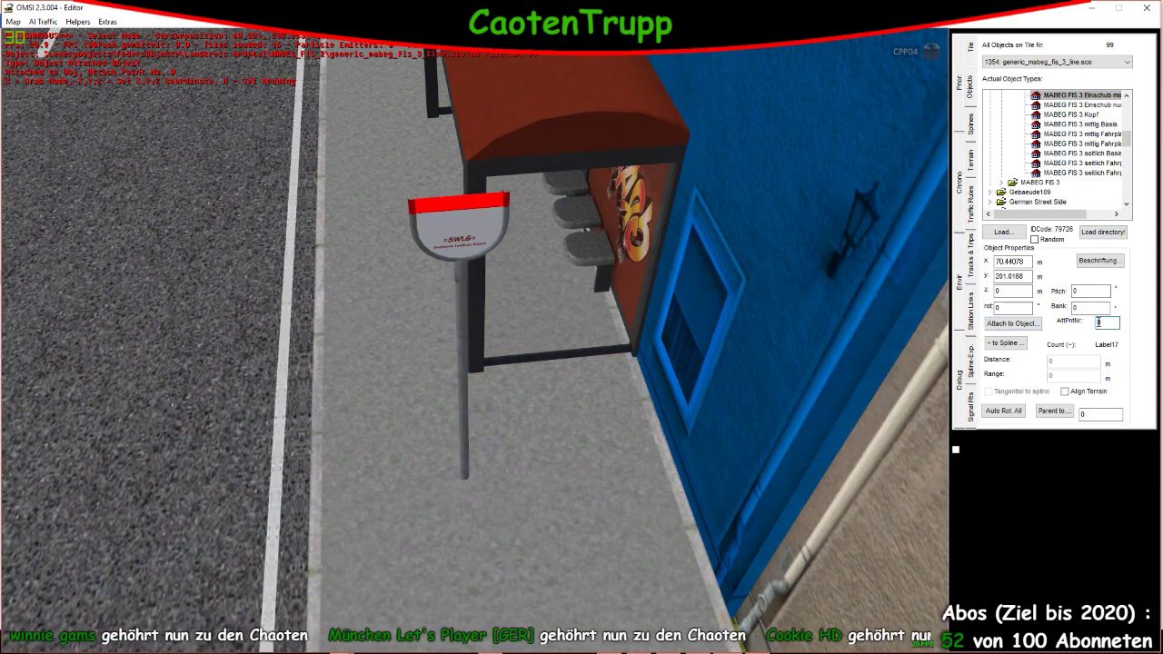
type("1")
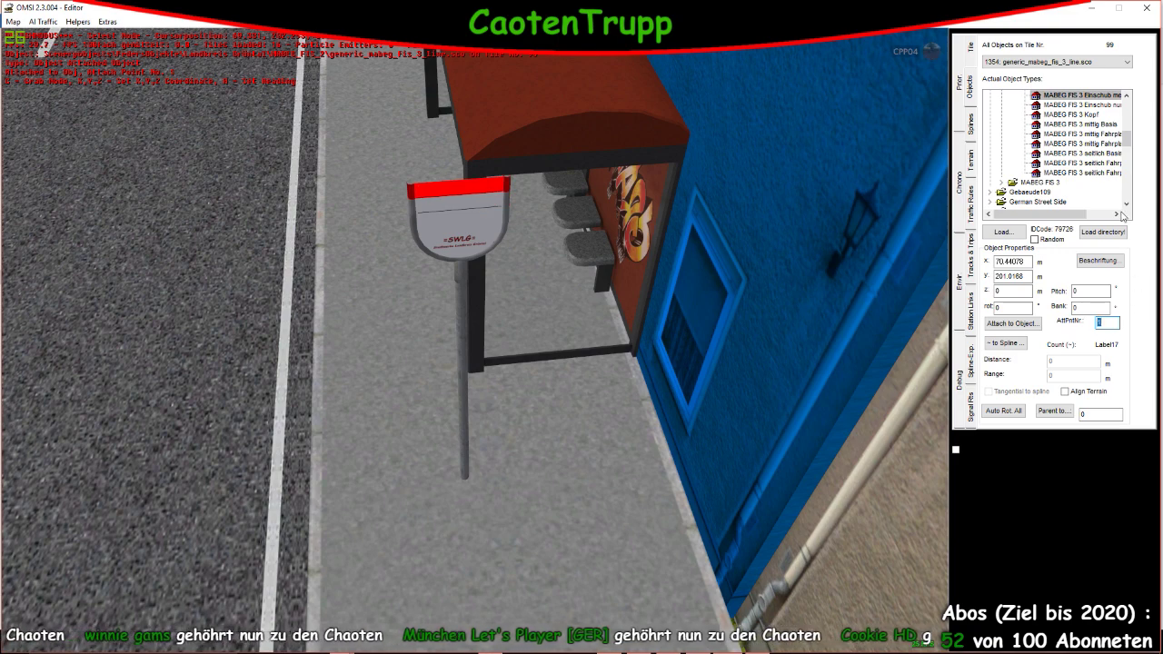
key("Escape")
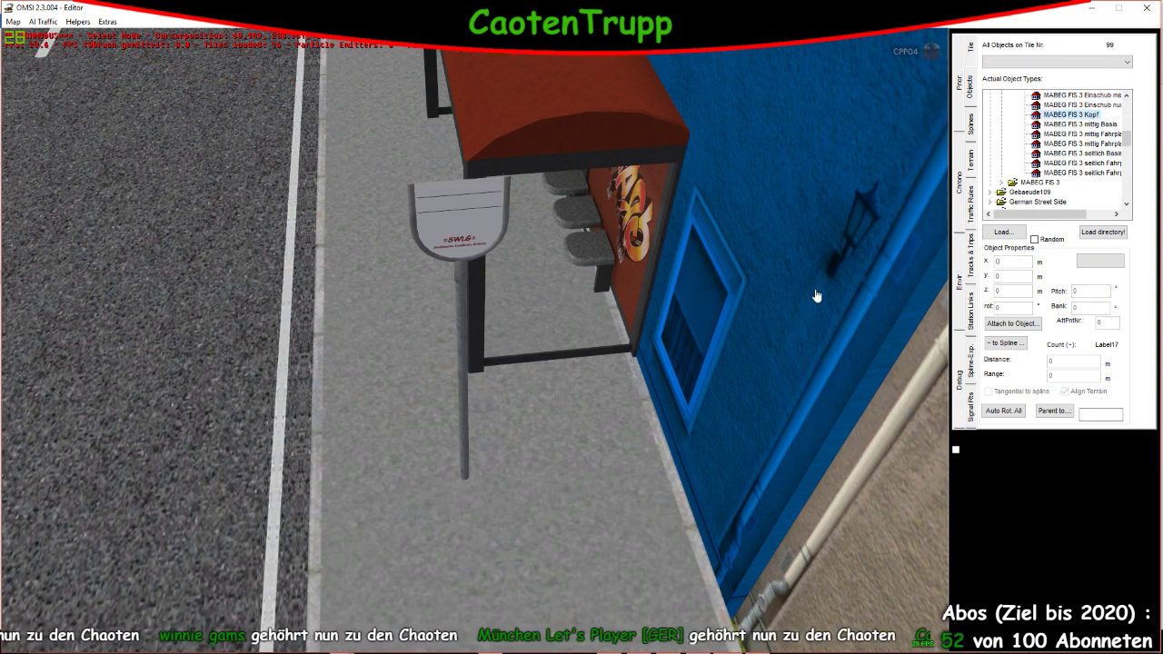
Attach the MABEG FIS 3 Kopf to the sign at attach point 2 and label it Hauptstraße
left_click(680, 313)
left_click(999, 323)
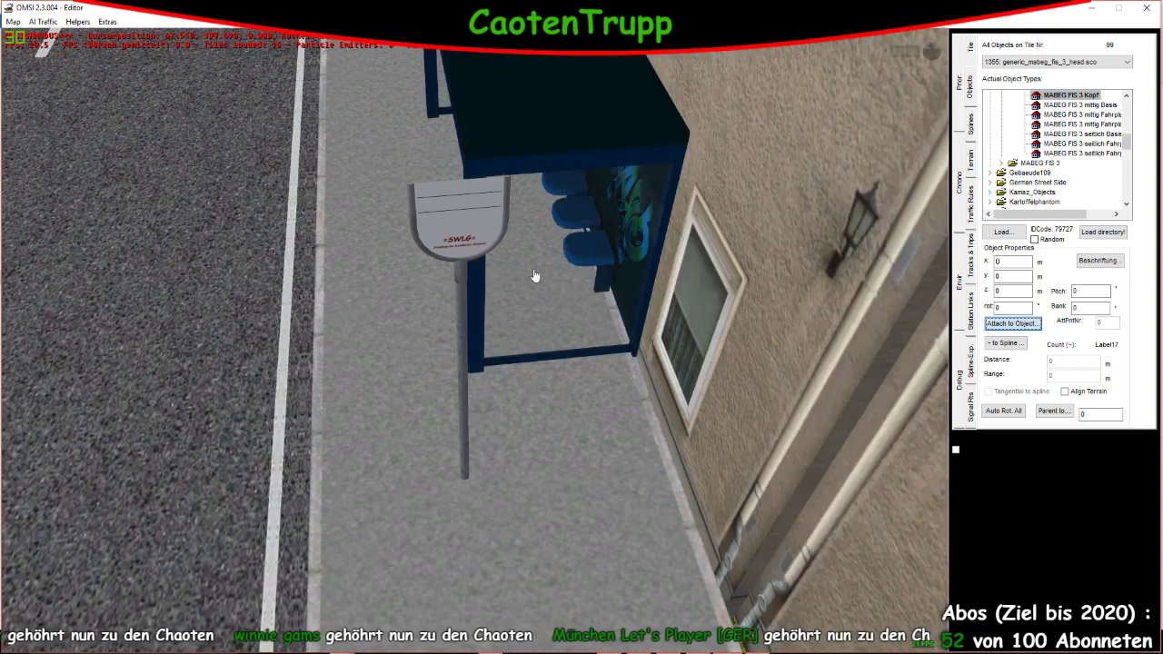
left_click(467, 251)
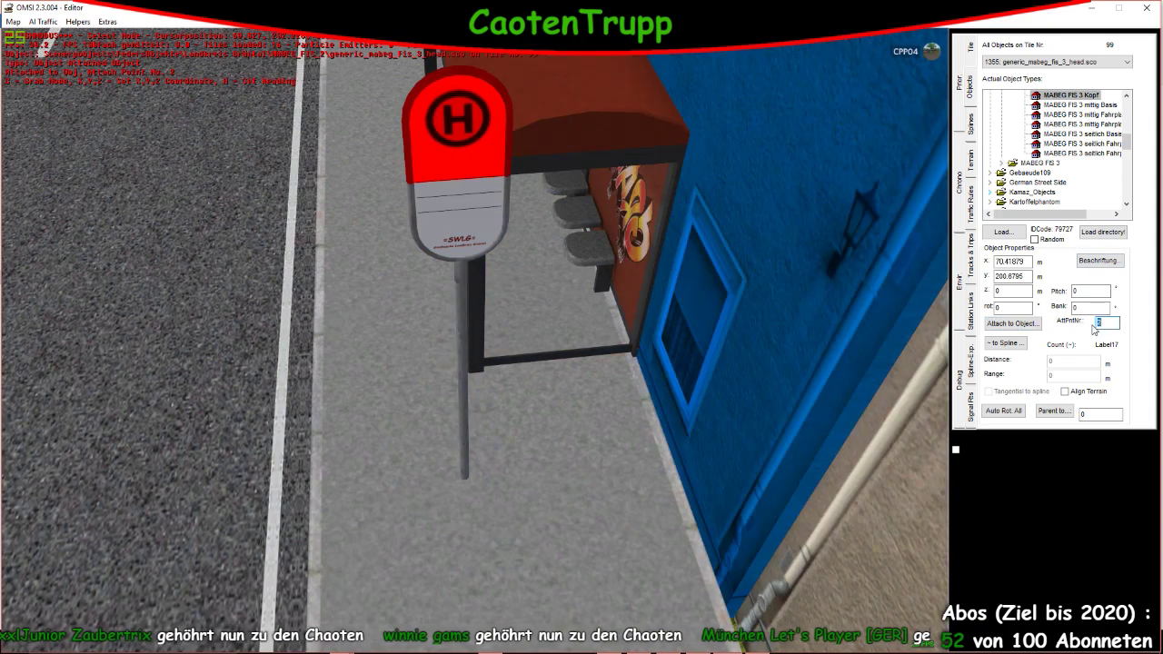
left_click(1099, 261)
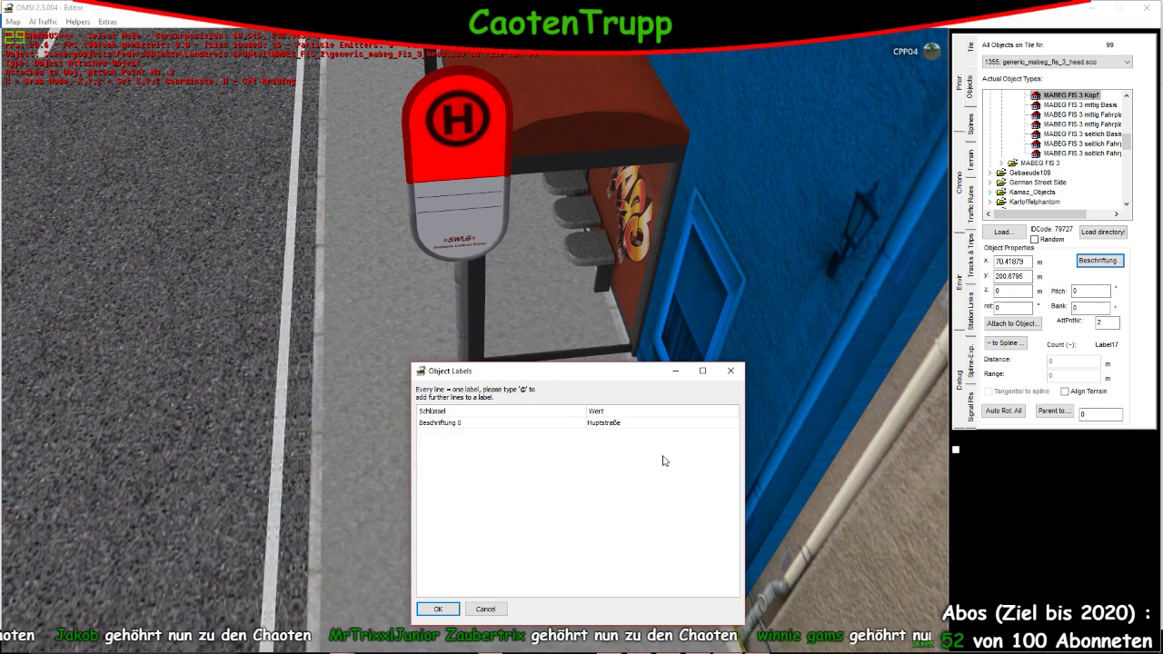
left_click(438, 609)
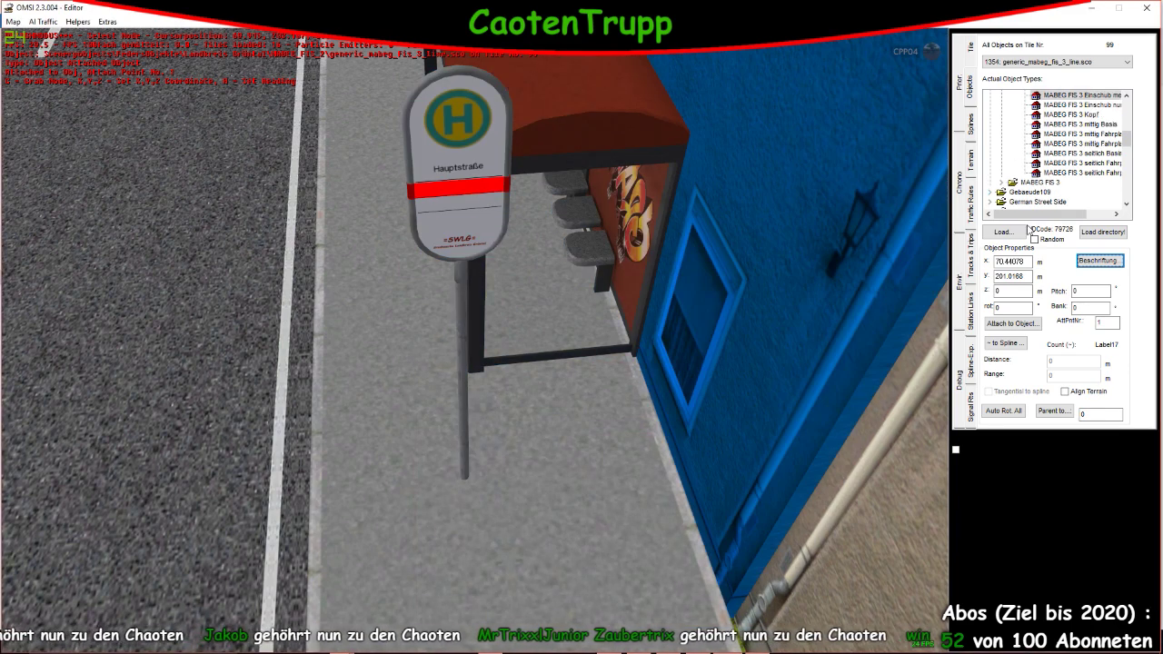
Label the upper line insert 204 with destination Bamberg HBF and the lower one 295 with destination Klein Kreuz
left_click(1090, 261)
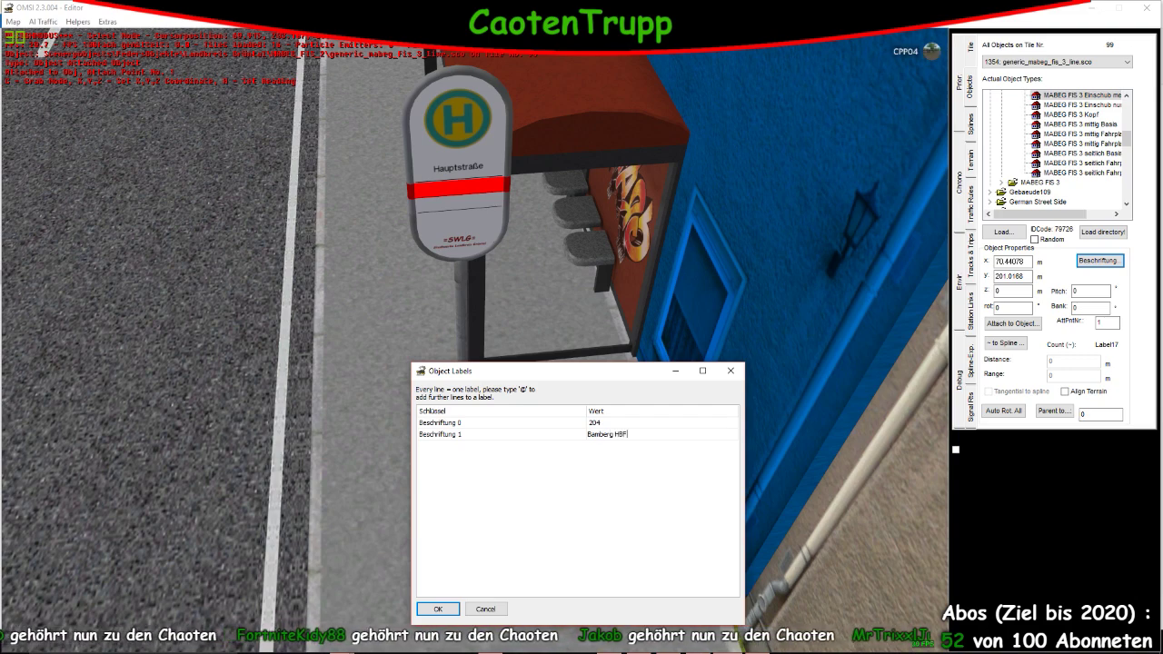
left_click(438, 609)
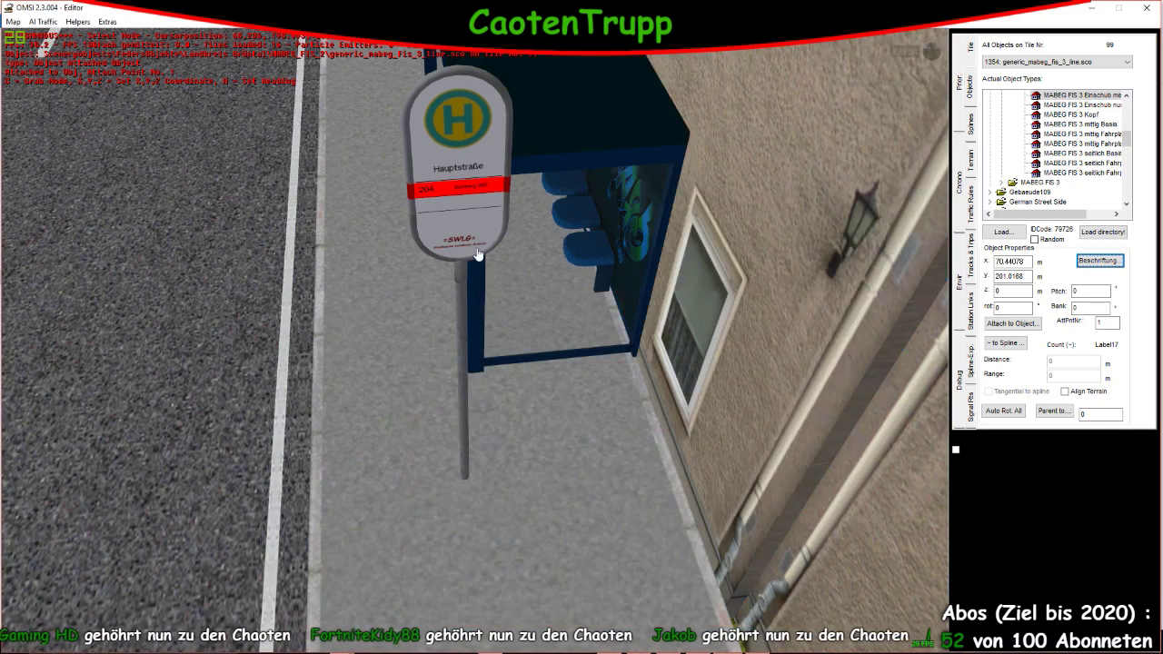
left_click(1097, 261)
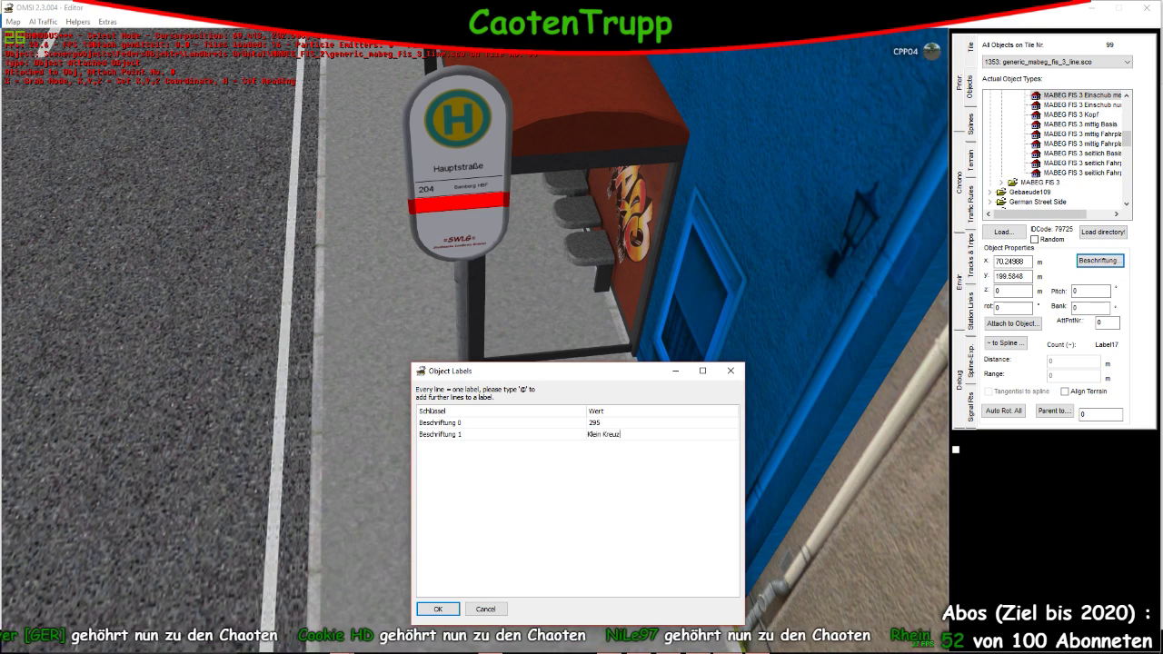
left_click(437, 609)
left_click(423, 467)
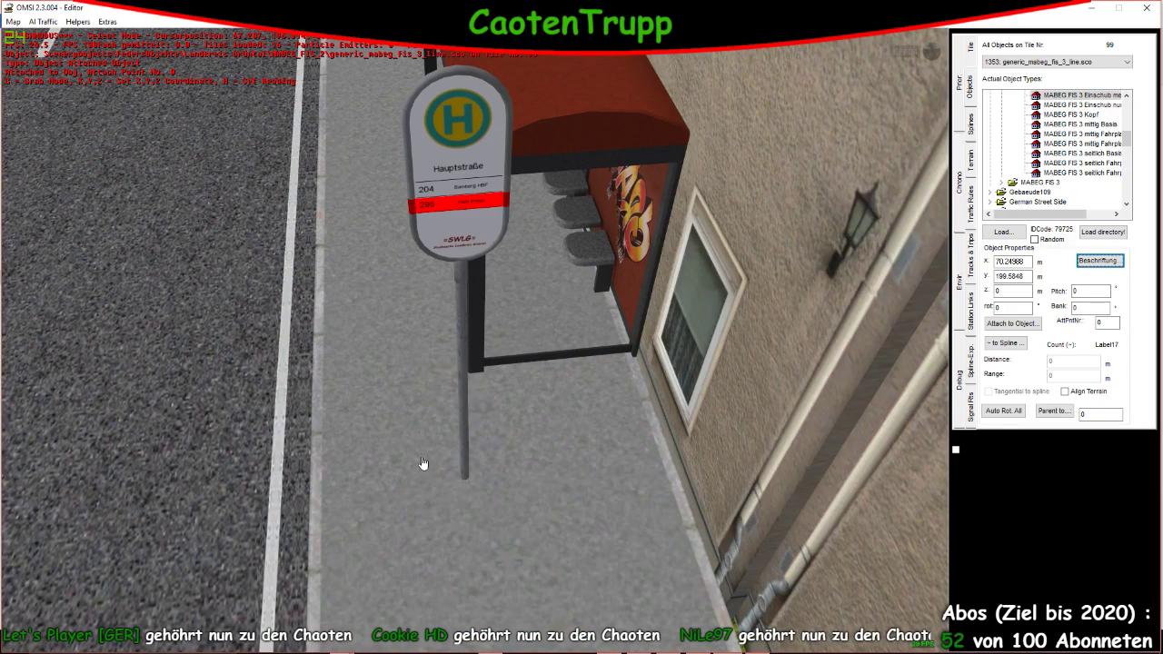
Change the destination label on the line 295 insert to Bruchtal
right_click_drag(457, 273, 402, 376)
scroll(471, 285, "up", 3)
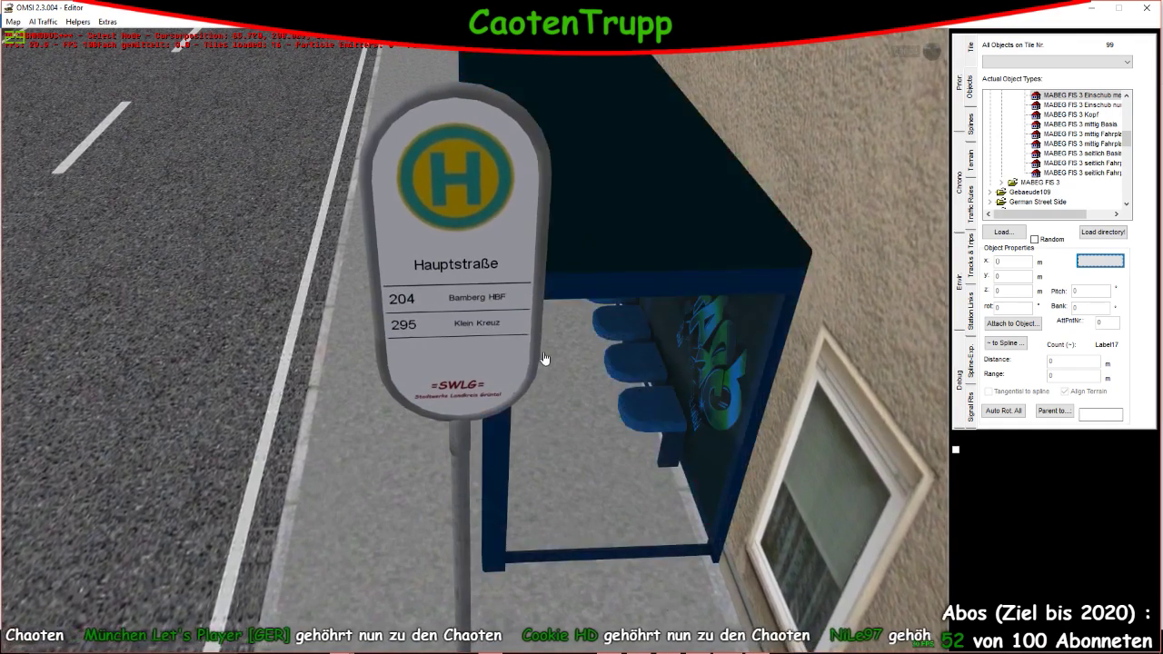
left_click(471, 284)
left_click(1099, 261)
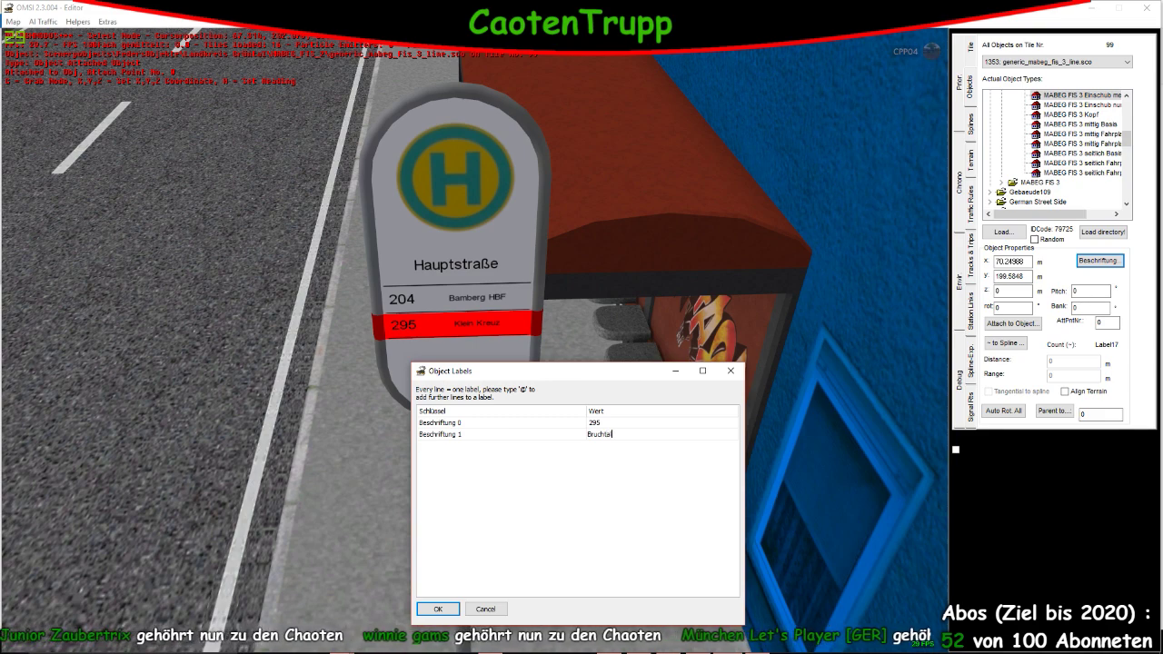
key("Return")
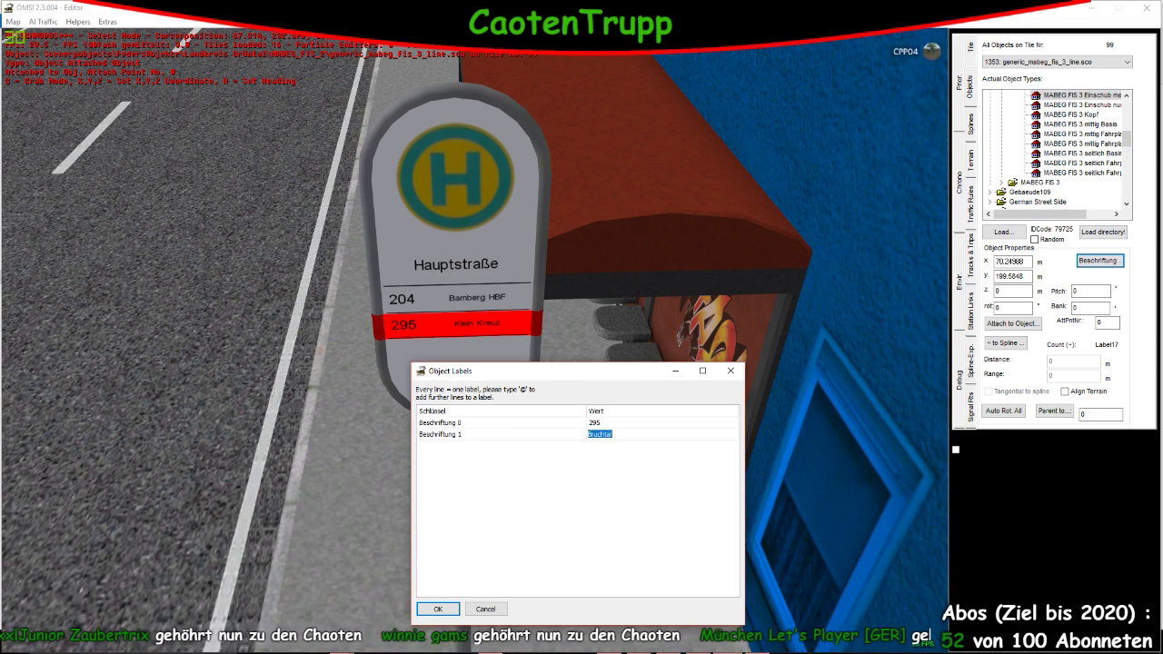
left_click(439, 609)
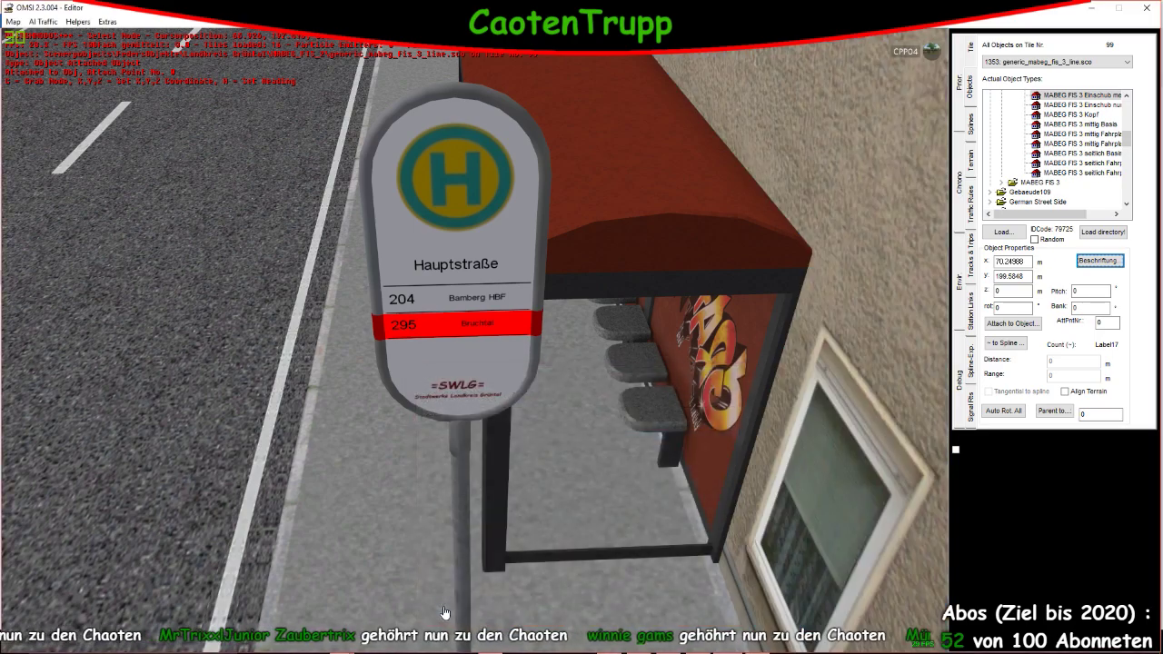
left_click(443, 610)
Examine the assembled Hauptstraße stop sign beside its shelter and the stop sign on the opposite side of the road
scroll(409, 564, "down", 8)
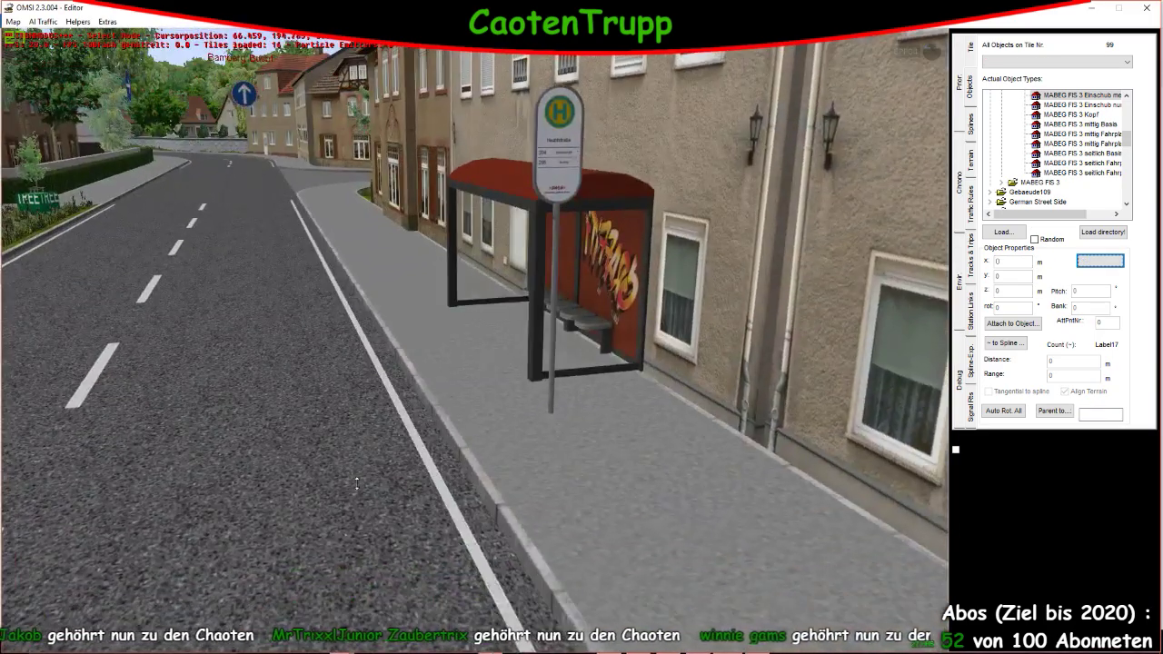
scroll(356, 483, "down", 5)
right_click_drag(356, 484, 572, 156)
scroll(572, 156, "down", 4)
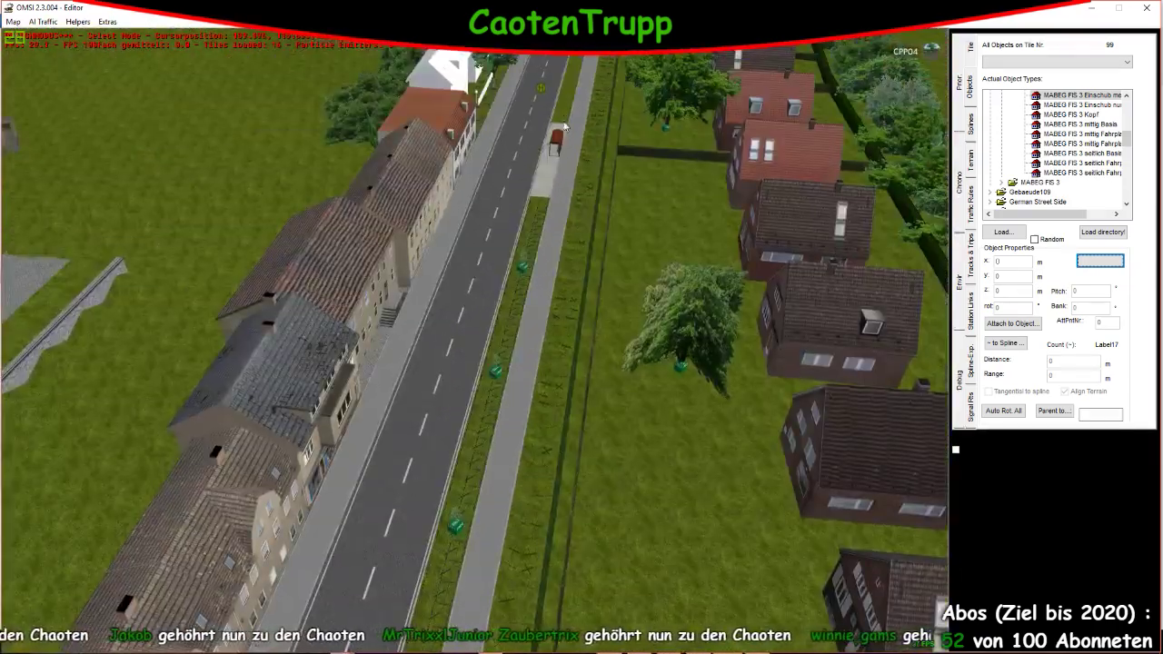
scroll(488, 364, "up", 5)
scroll(488, 363, "up", 4)
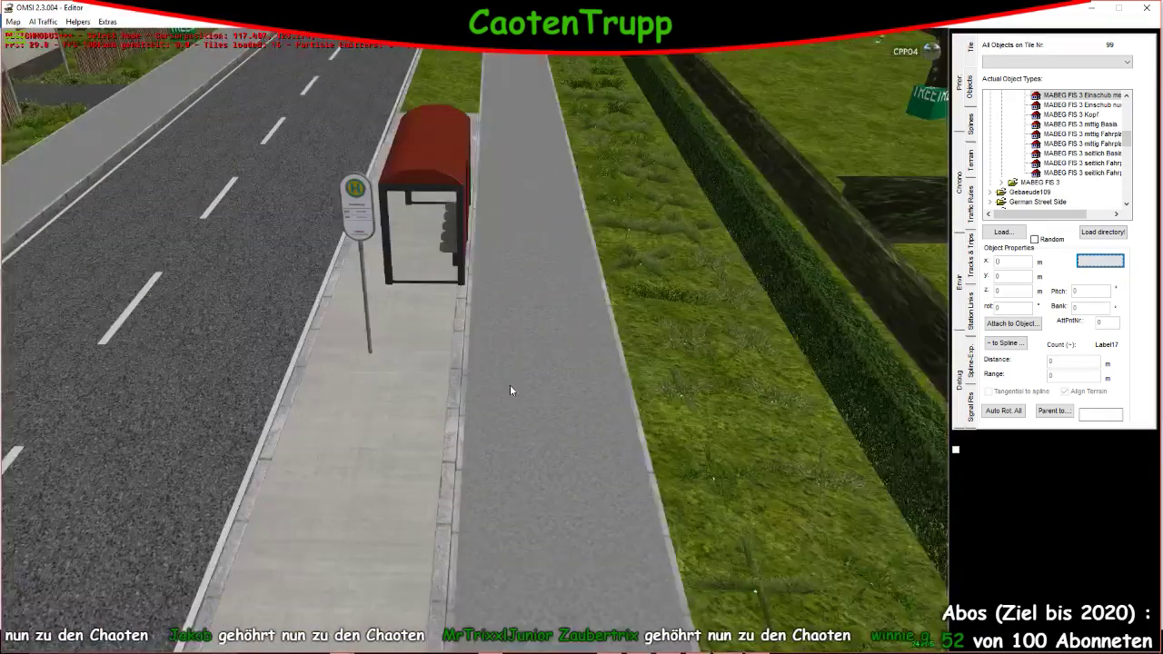
scroll(510, 390, "down", 6)
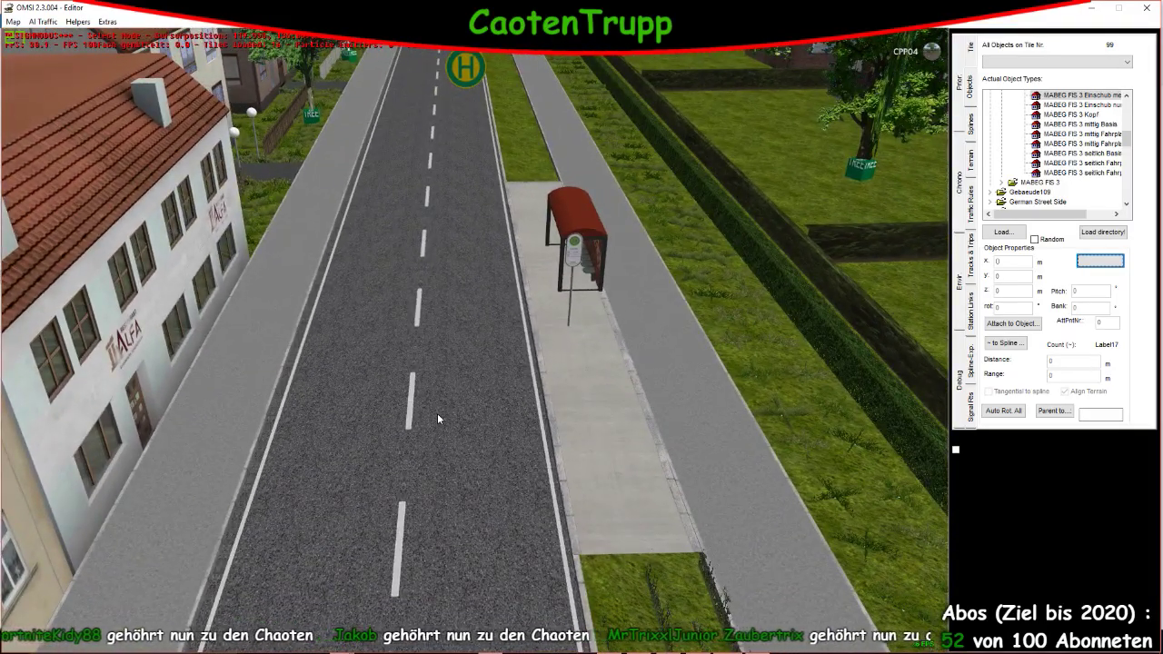
left_click(1003, 232)
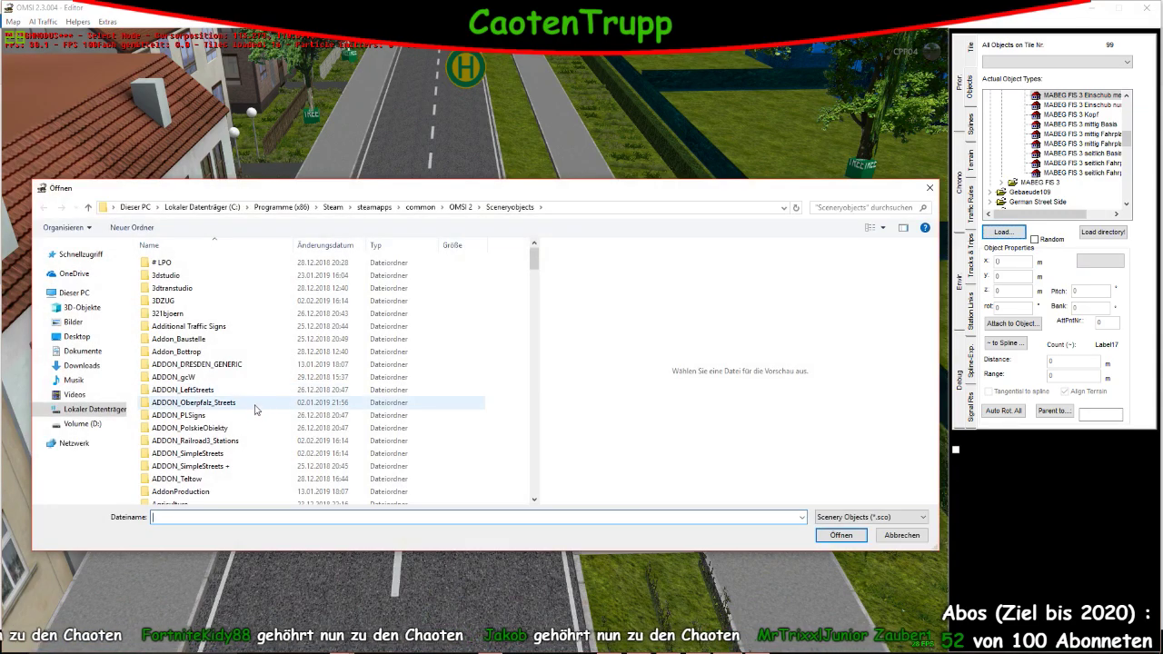
scroll(218, 472, "down", 5)
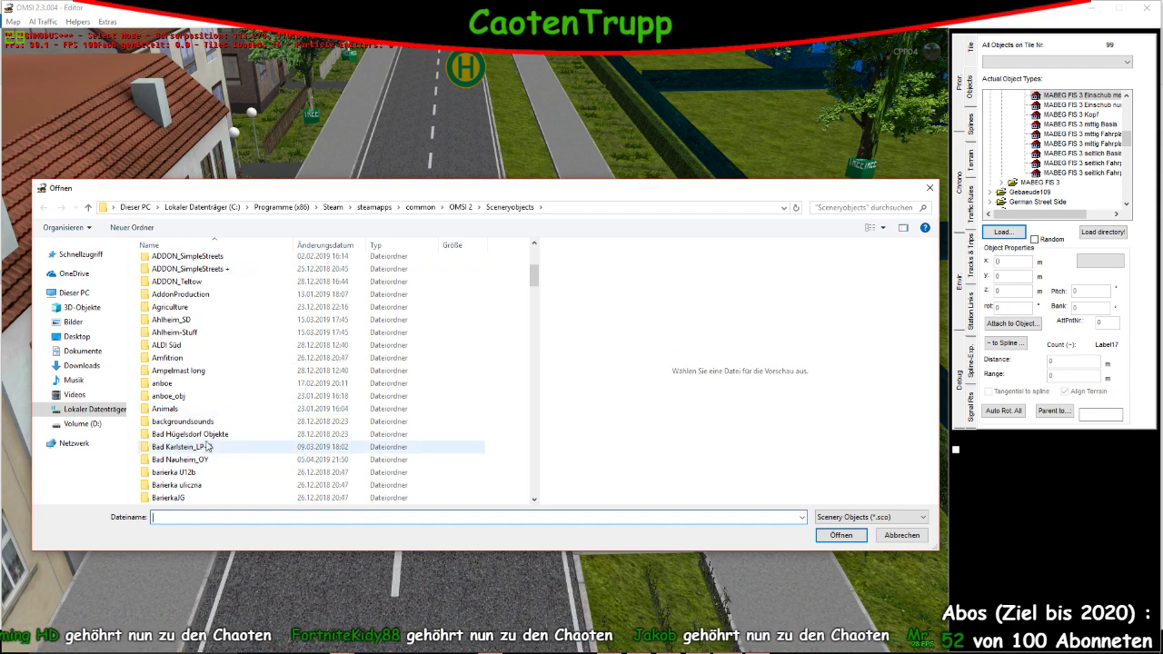
left_click(929, 187)
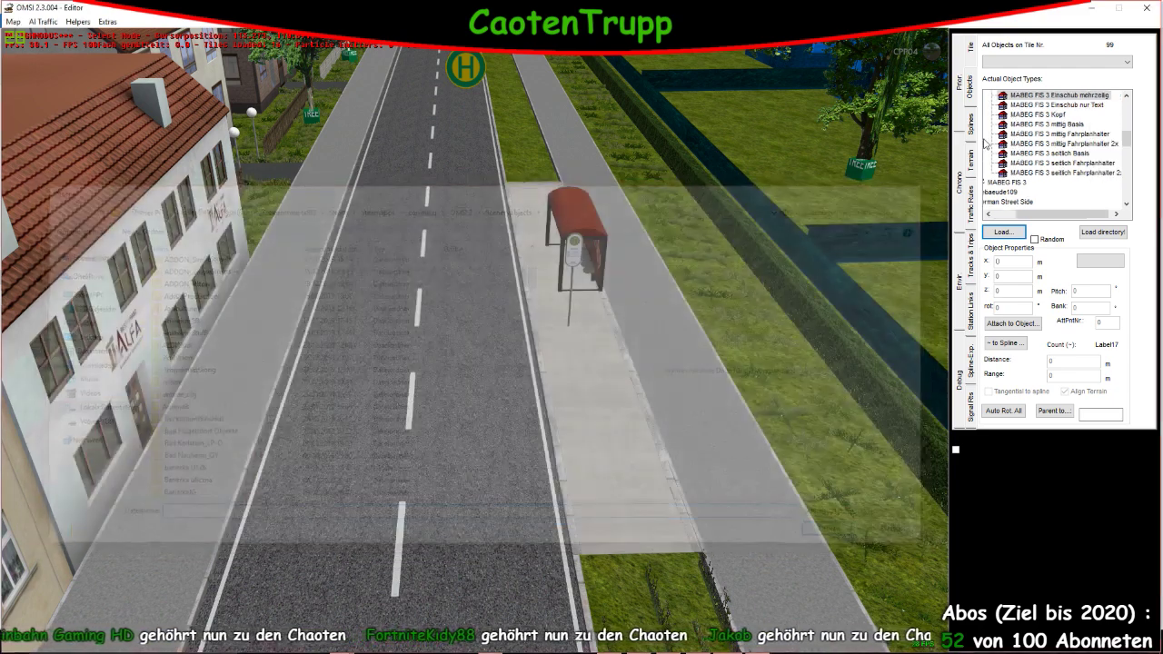
Load the spline type BS_StrMarkierung_BusLang1 from the Strassenmarkierungen folder of BS_ADDON_CreativeStreets
left_click(970, 123)
left_click(1006, 172)
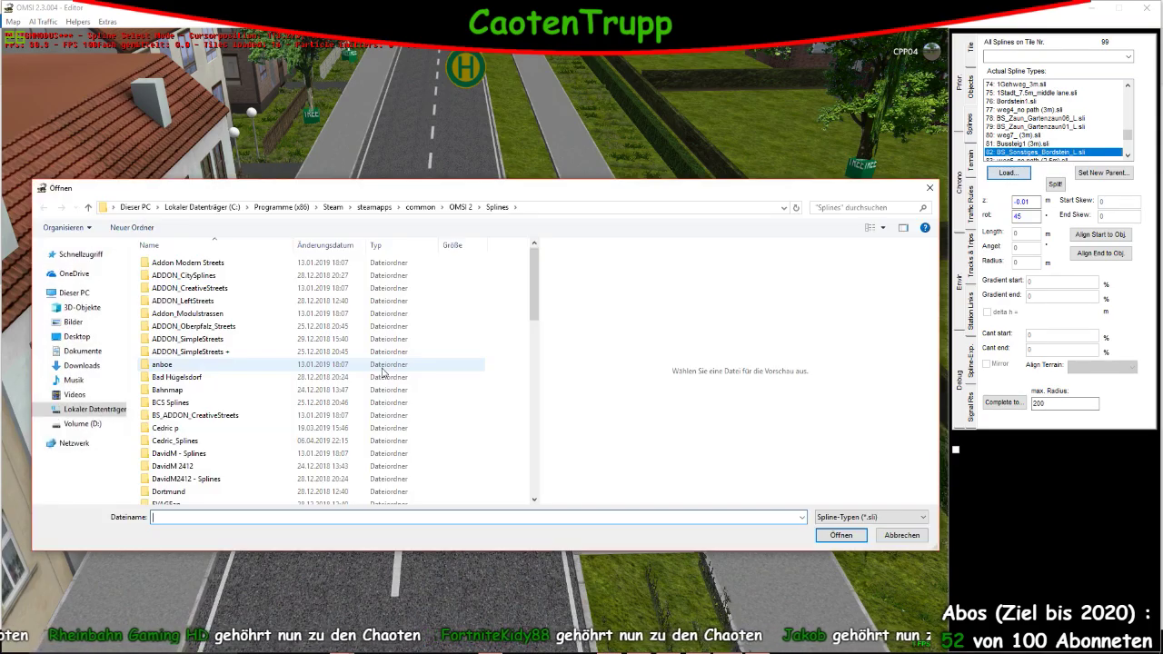
double_click(205, 416)
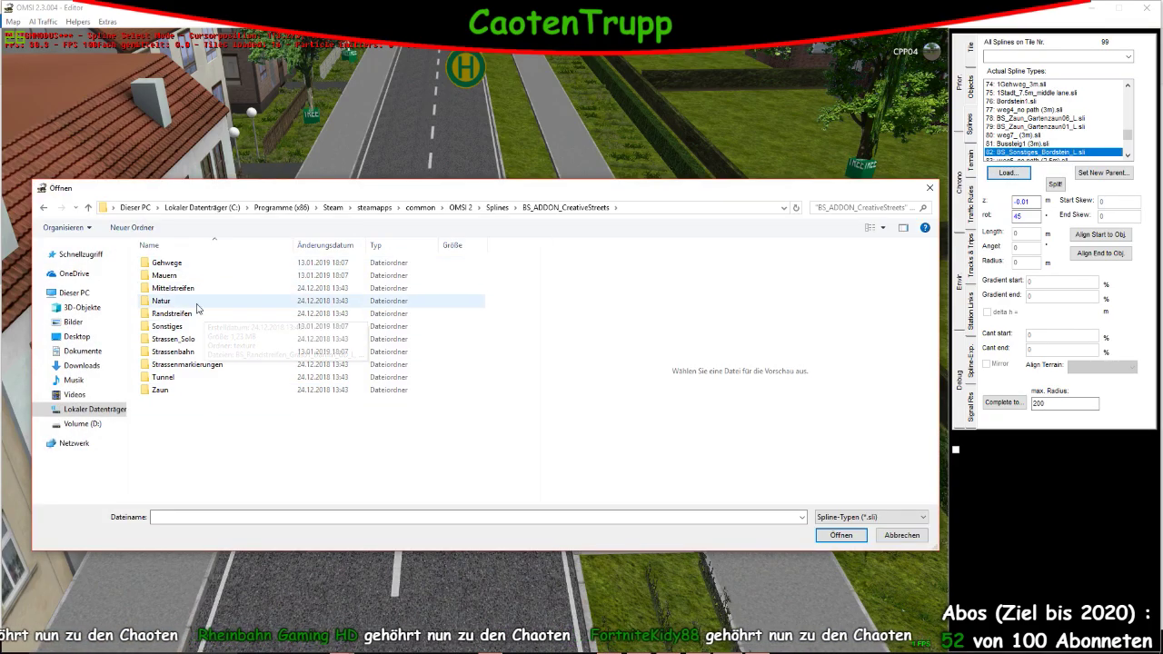
double_click(205, 365)
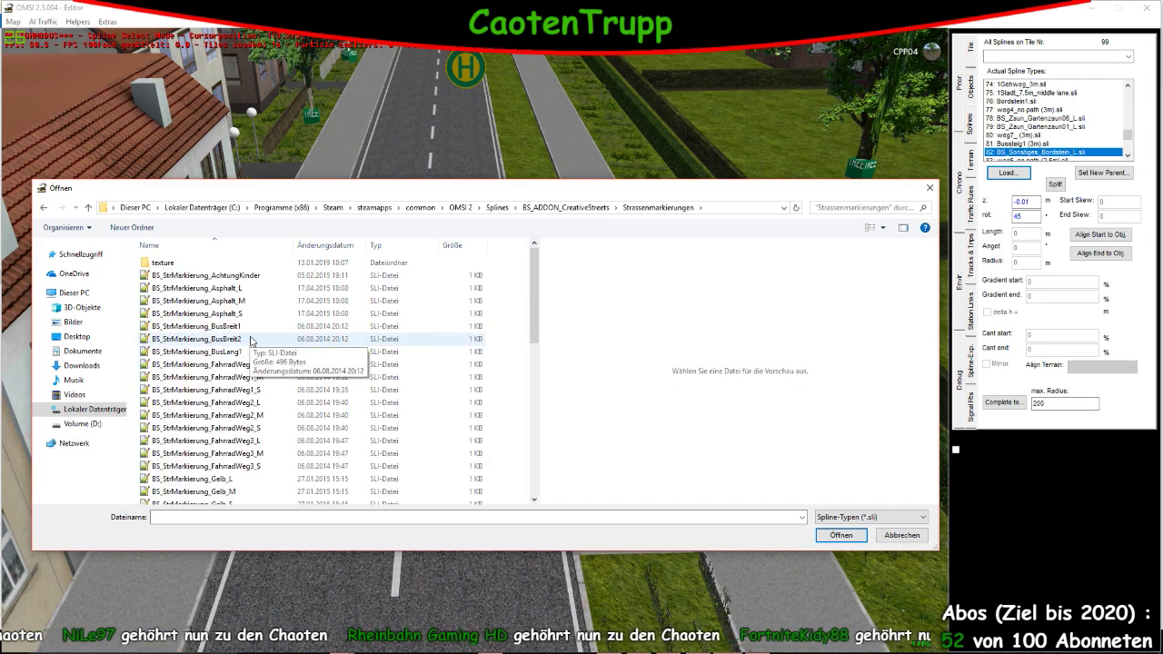
double_click(251, 352)
Place the BS_StrMarkierung_BusLang1 marking in the lane beside the red bus shelter, rotated about -44.3° to follow the road
left_click(319, 381)
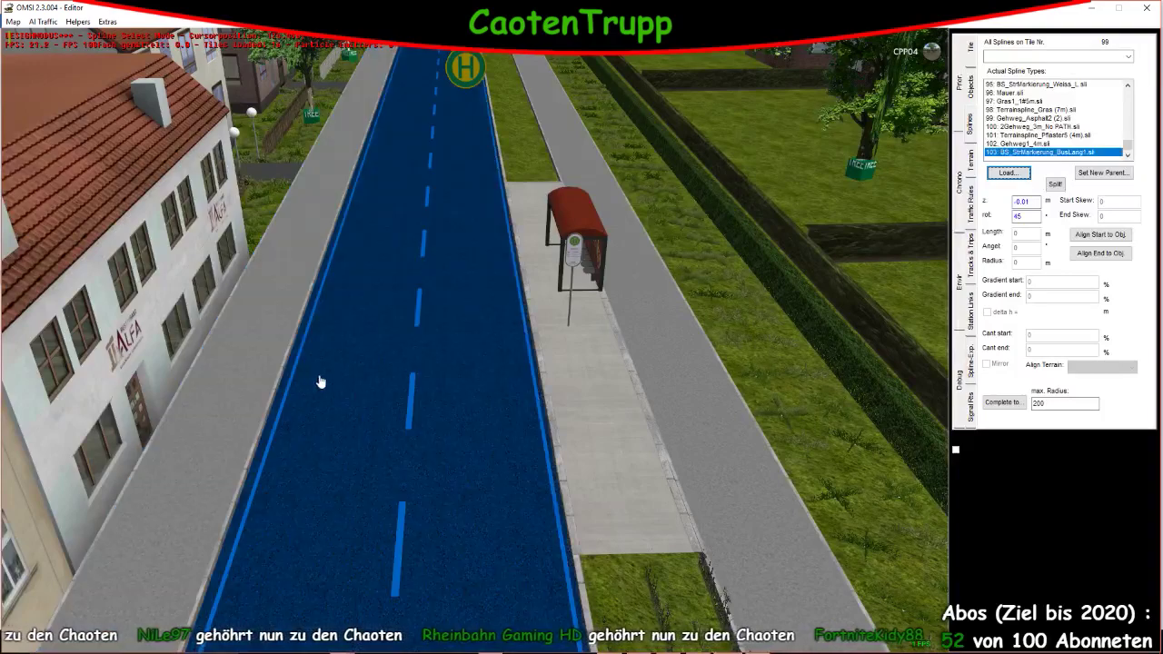
left_click(341, 383)
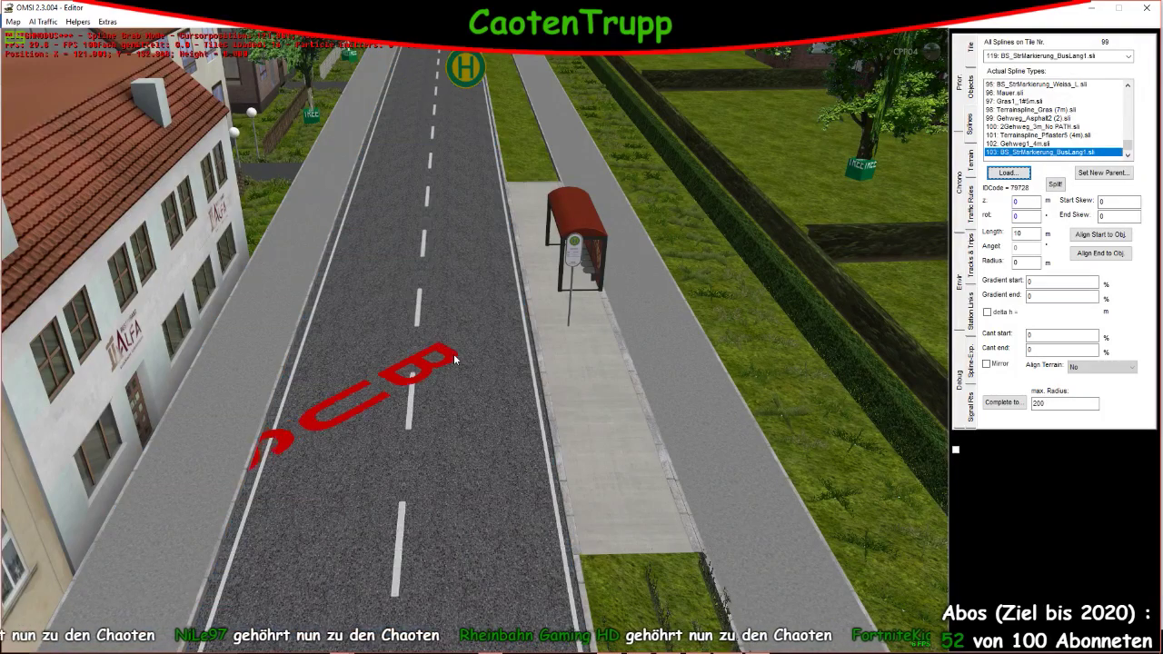
left_click(482, 241)
left_click_drag(423, 385, 499, 439)
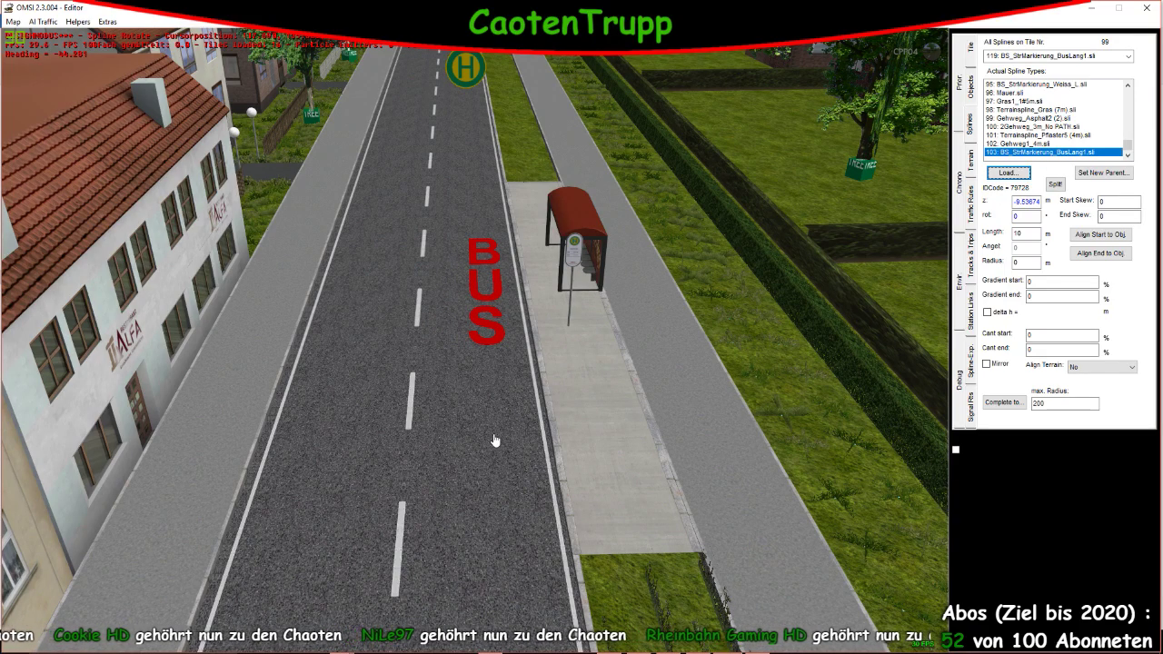
left_click(495, 440)
scroll(491, 455, "up", 5)
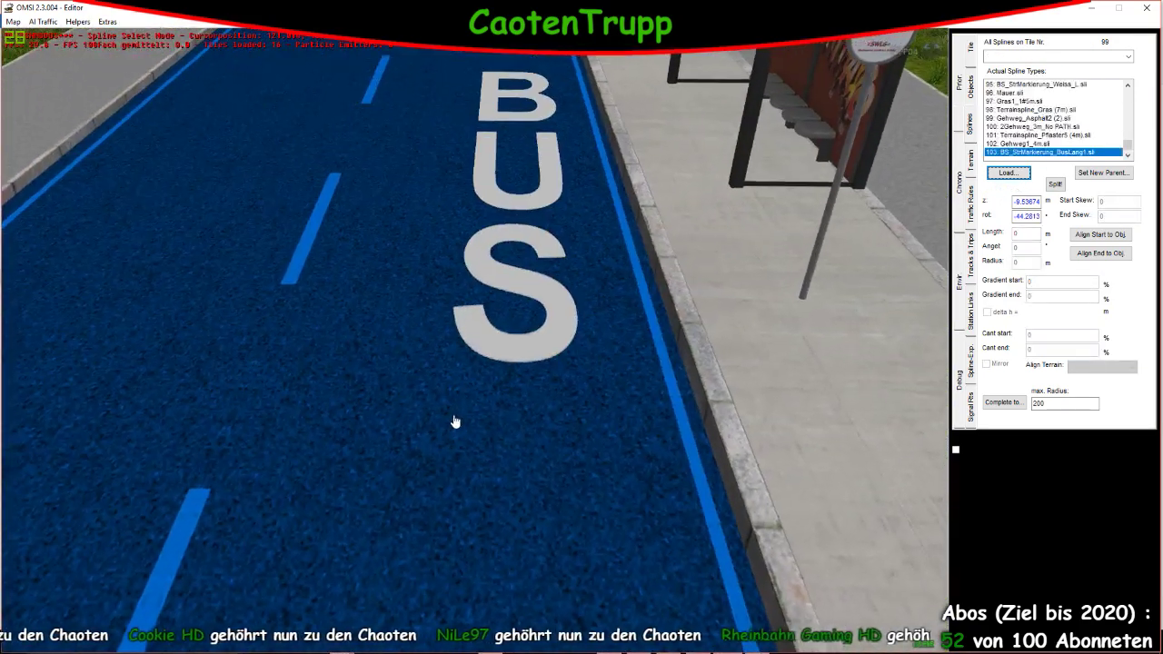
Remove the long BUS marking from the lane beside the shelter
left_click(507, 368)
scroll(509, 363, "down", 10)
left_click(449, 269)
scroll(482, 397, "up", 3)
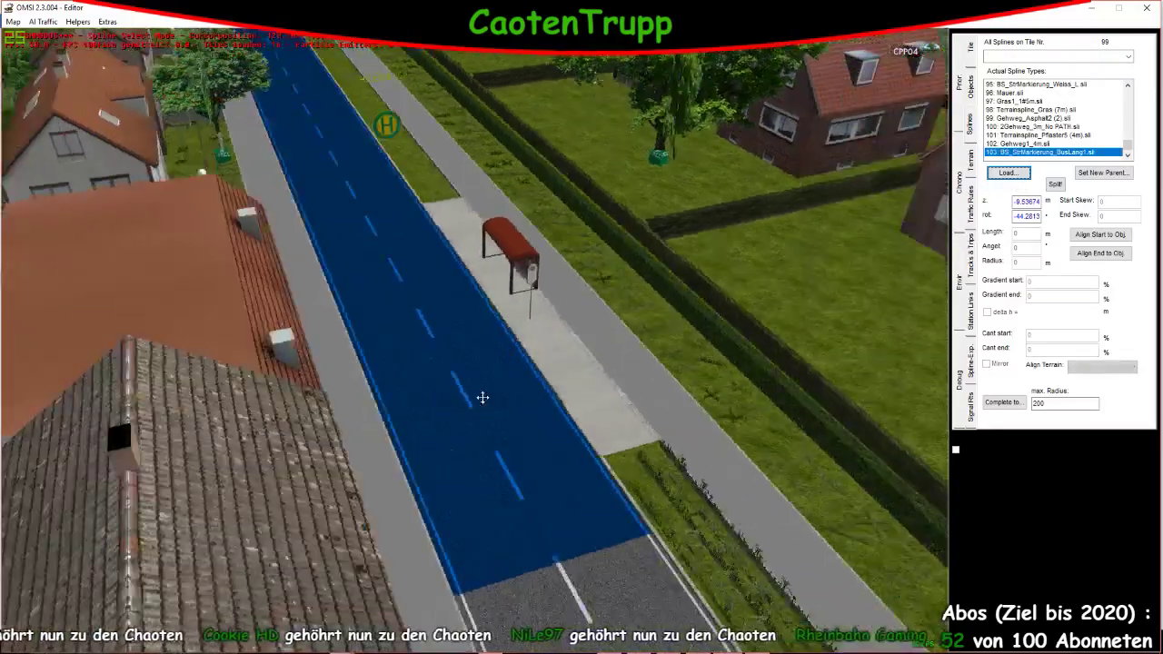
Select the existing BUS road marking in the bus bay on the tree-lined town street to make Bus.sli the active spline type
scroll(482, 397, "down", 8)
right_click_drag(482, 397, 862, 303)
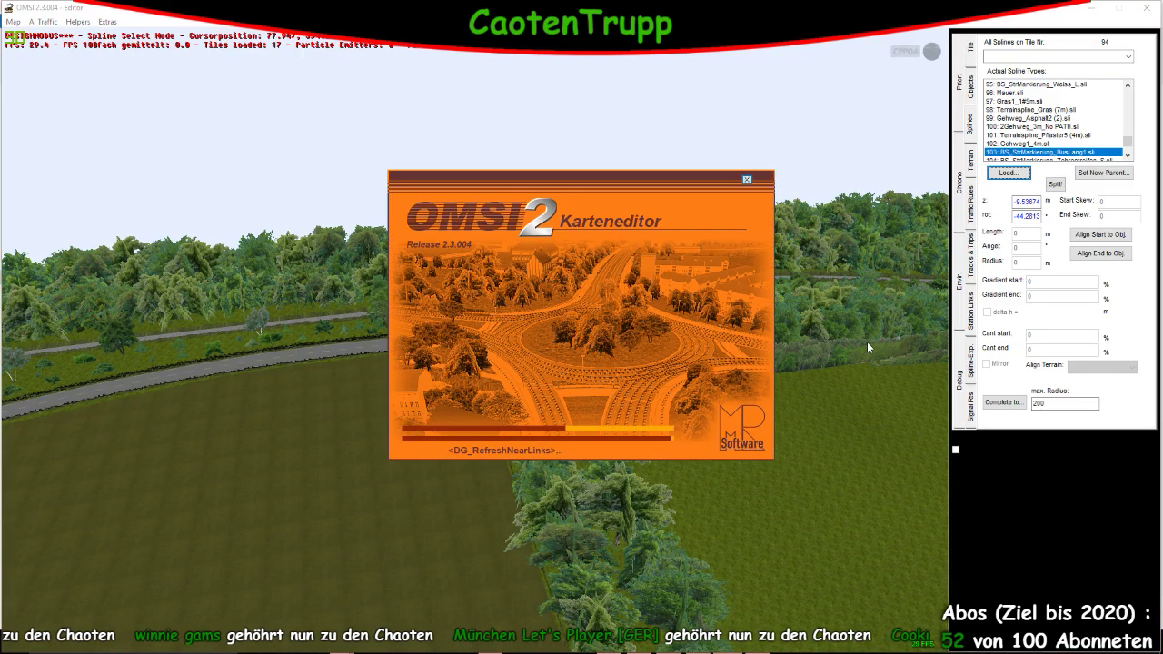
right_click_drag(869, 338, 877, 302)
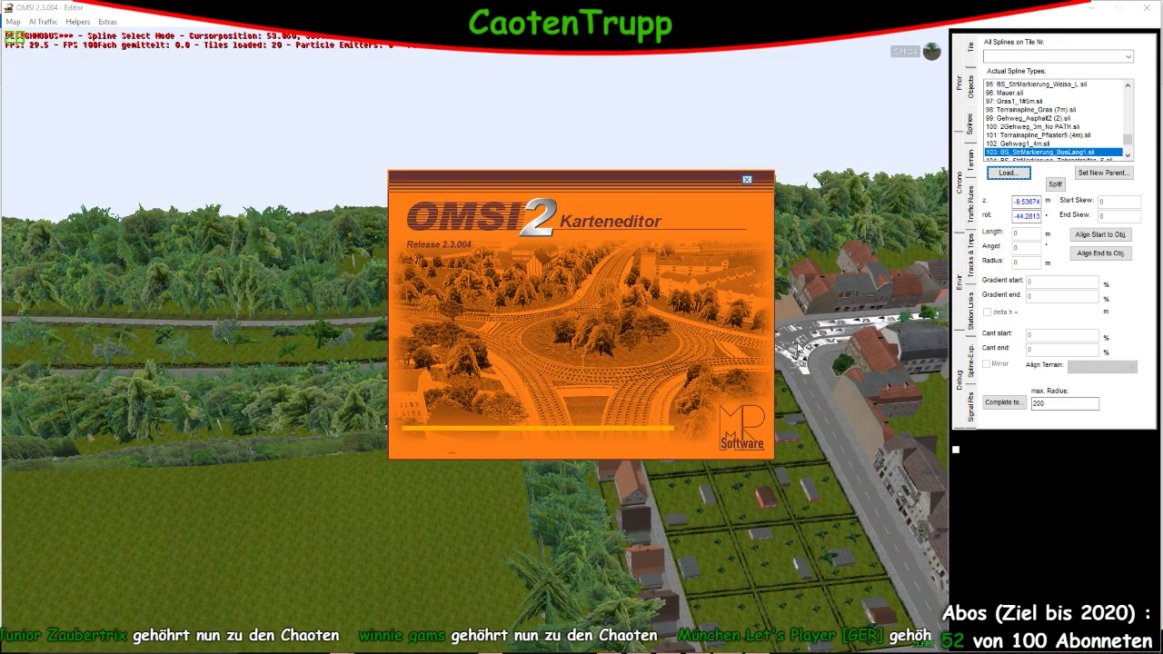
right_click_drag(809, 357, 567, 323)
scroll(567, 323, "up", 10)
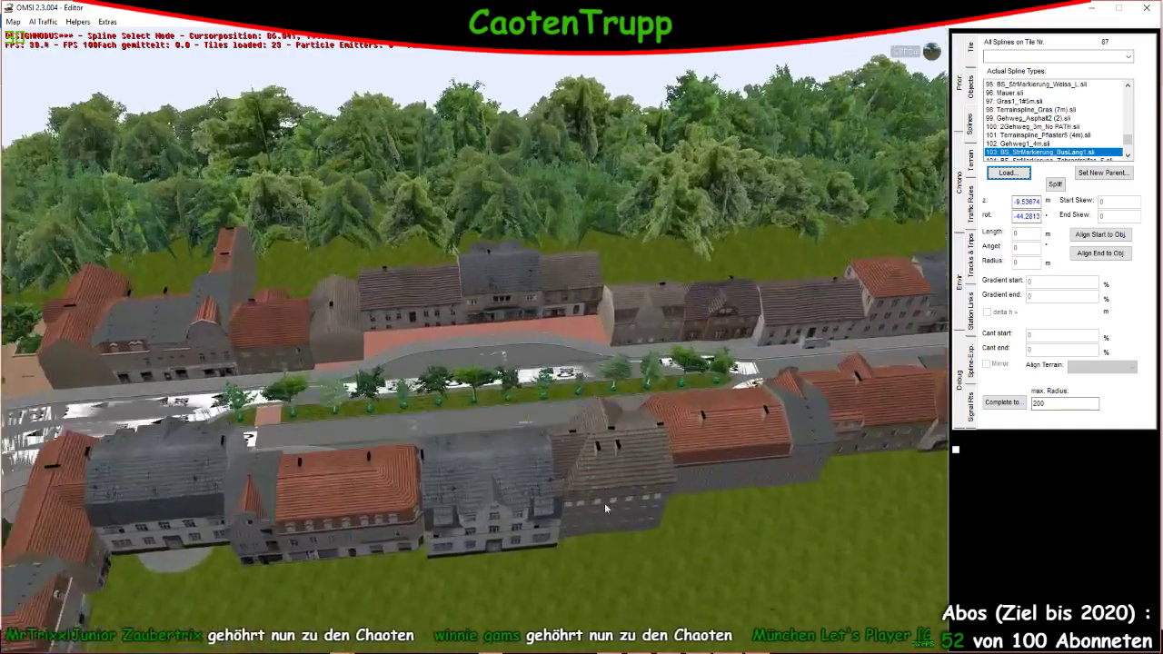
scroll(564, 415, "down", 5)
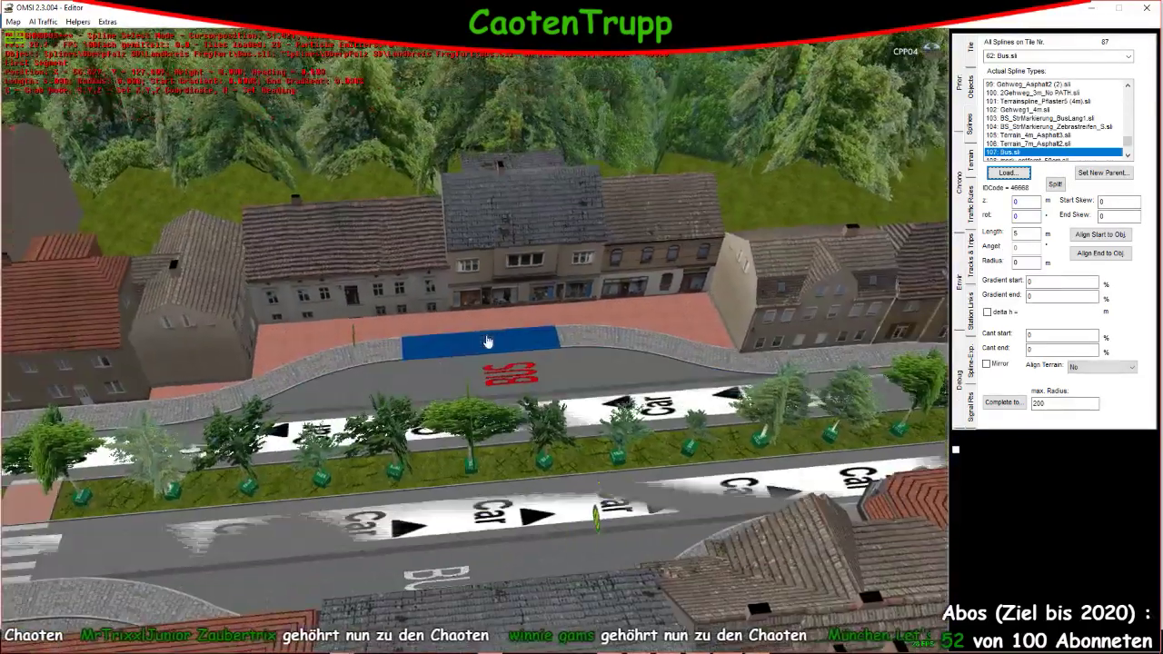
right_click_drag(295, 478, 536, 325)
left_click(536, 325)
Place a Bus.sli marking in the lane beside the red shelter on the paved strip, with length 5 m and rotation -45°
scroll(536, 325, "up", 10)
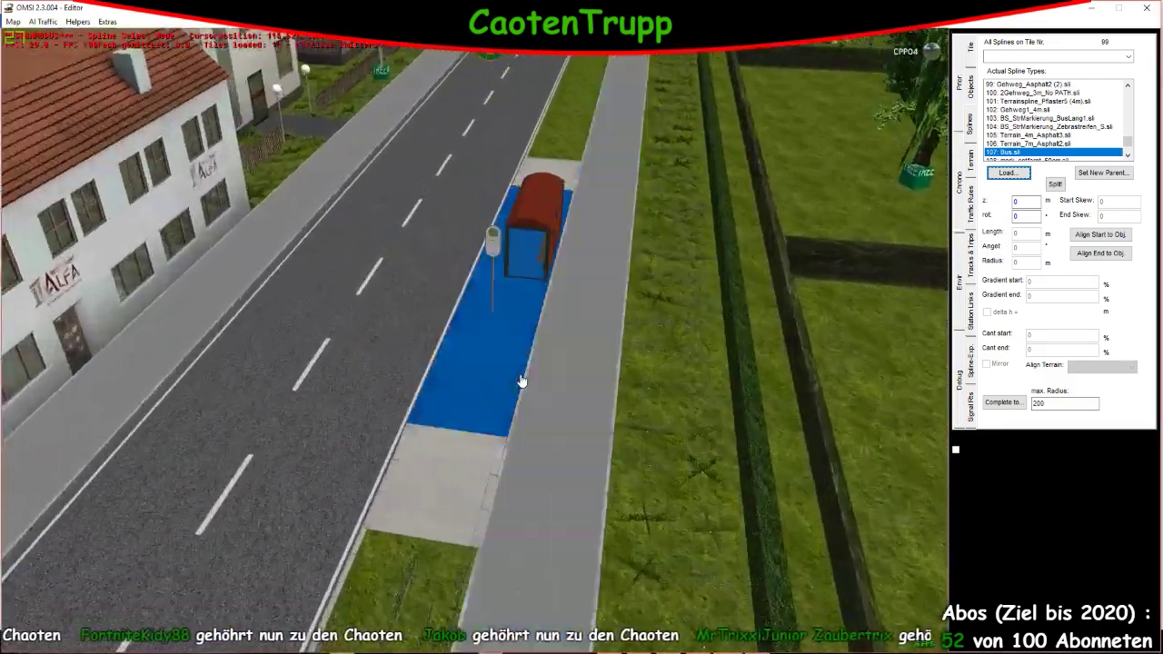
scroll(522, 383, "up", 2)
left_click(523, 385)
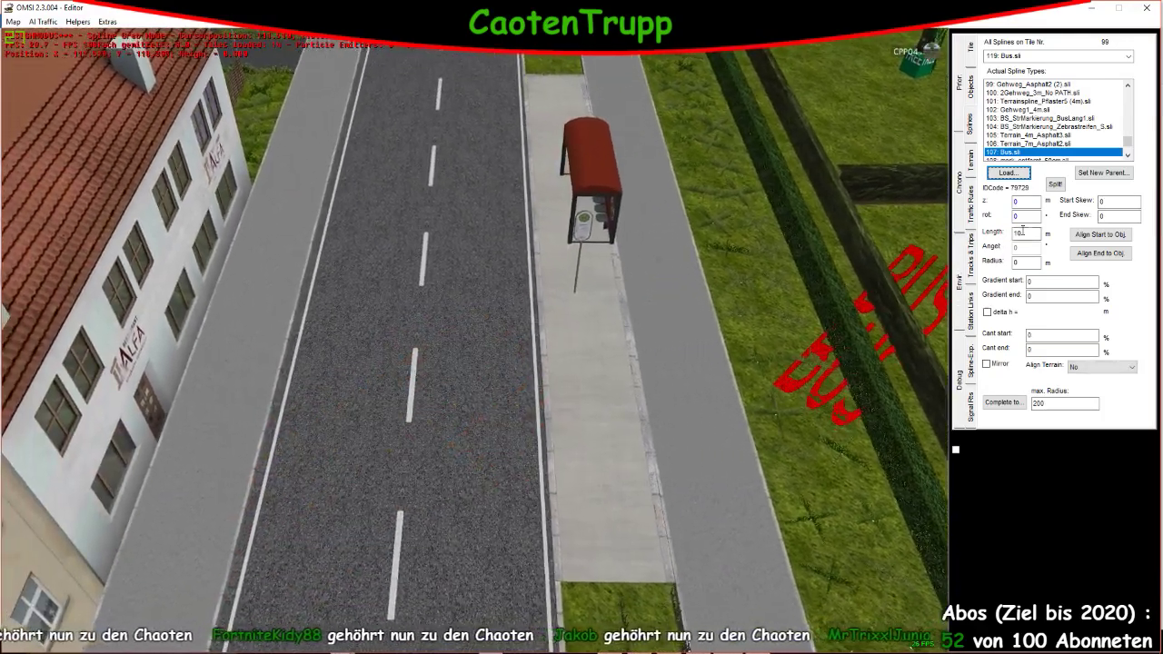
type("3")
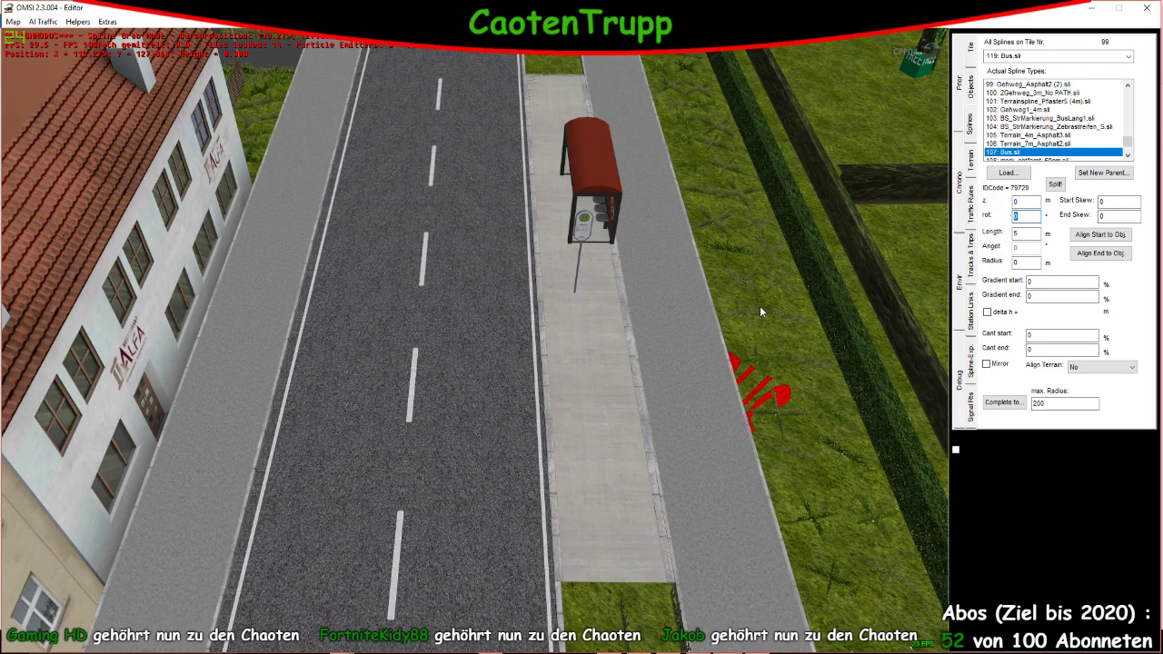
type("45")
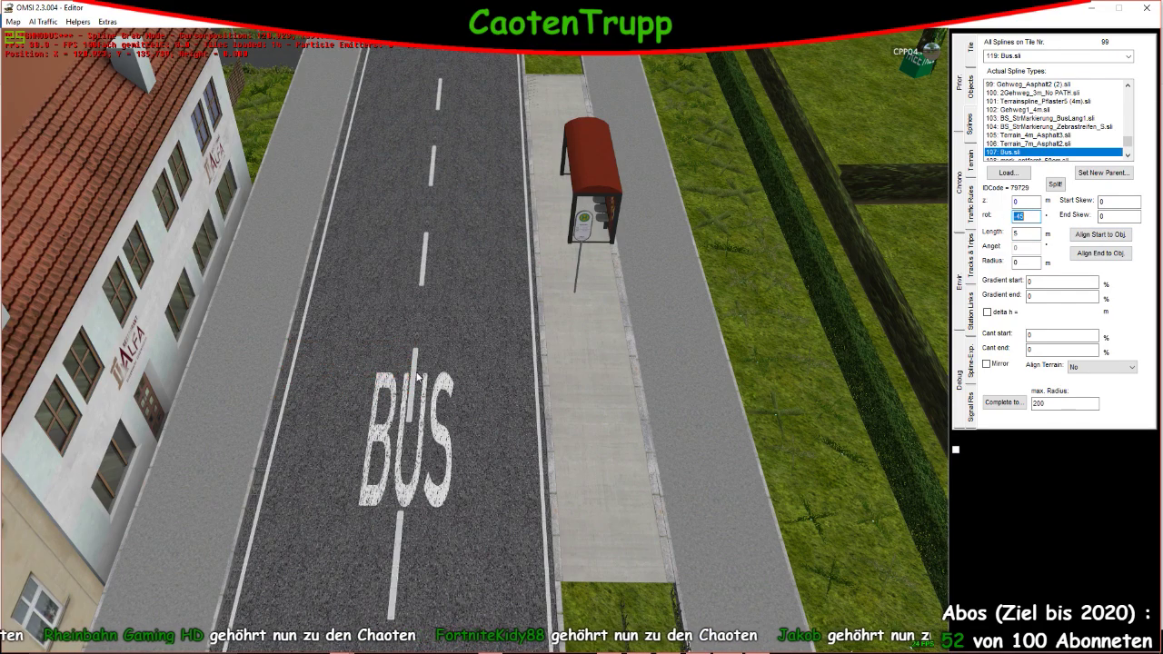
left_click(482, 223)
scroll(582, 254, "up", 5)
Place a second Bus.sli marking in the lane at the opposite Hauptstraße stop, with rotation 135°
scroll(661, 298, "down", 8)
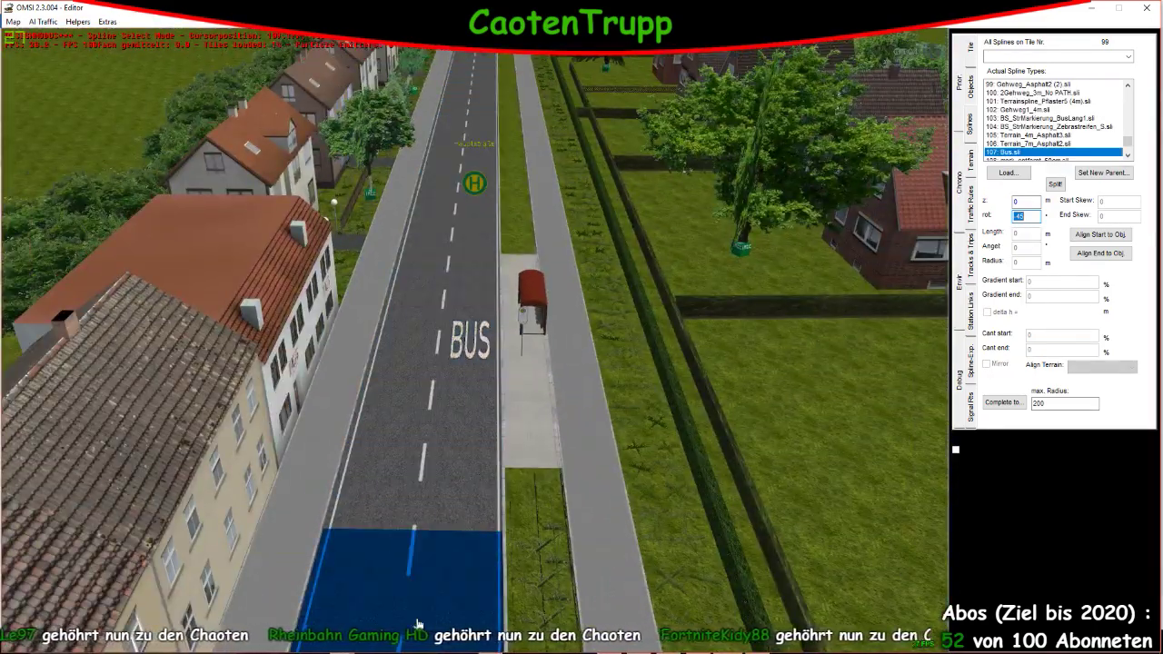
right_click_drag(419, 623, 520, 404)
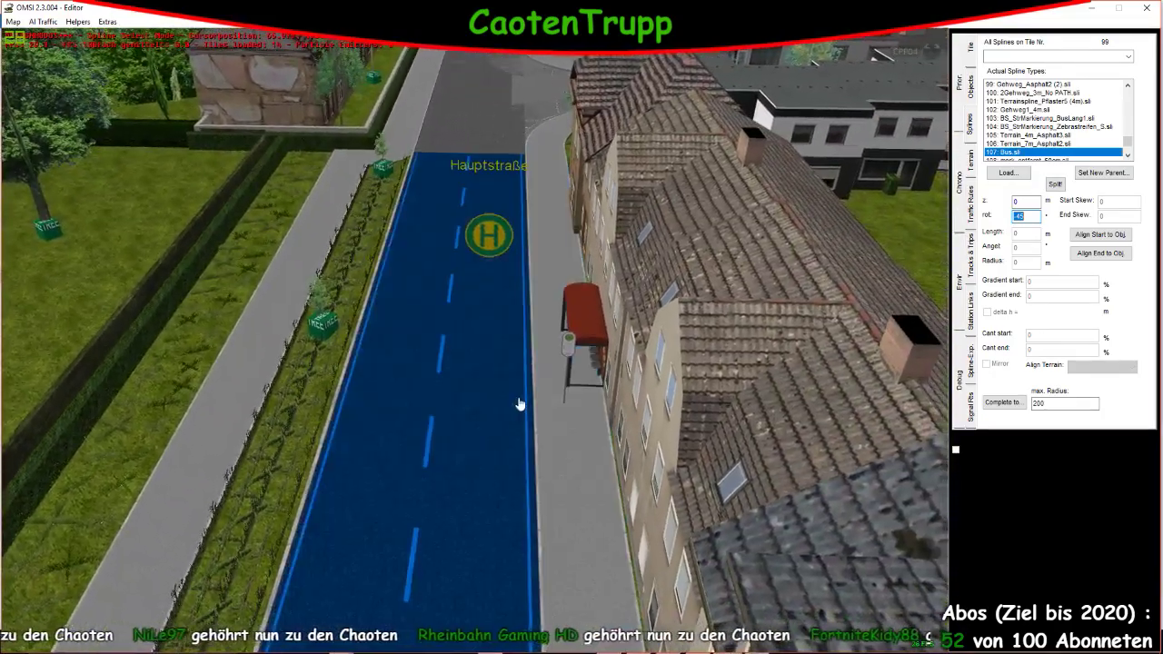
left_click(519, 403)
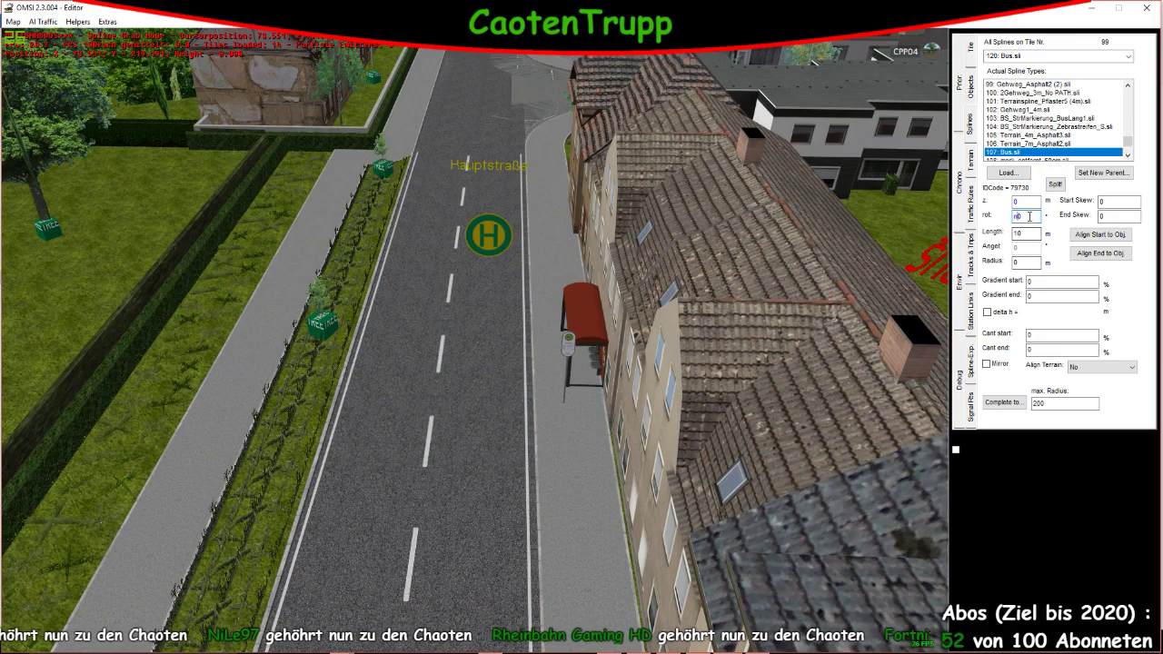
double_click(1029, 216)
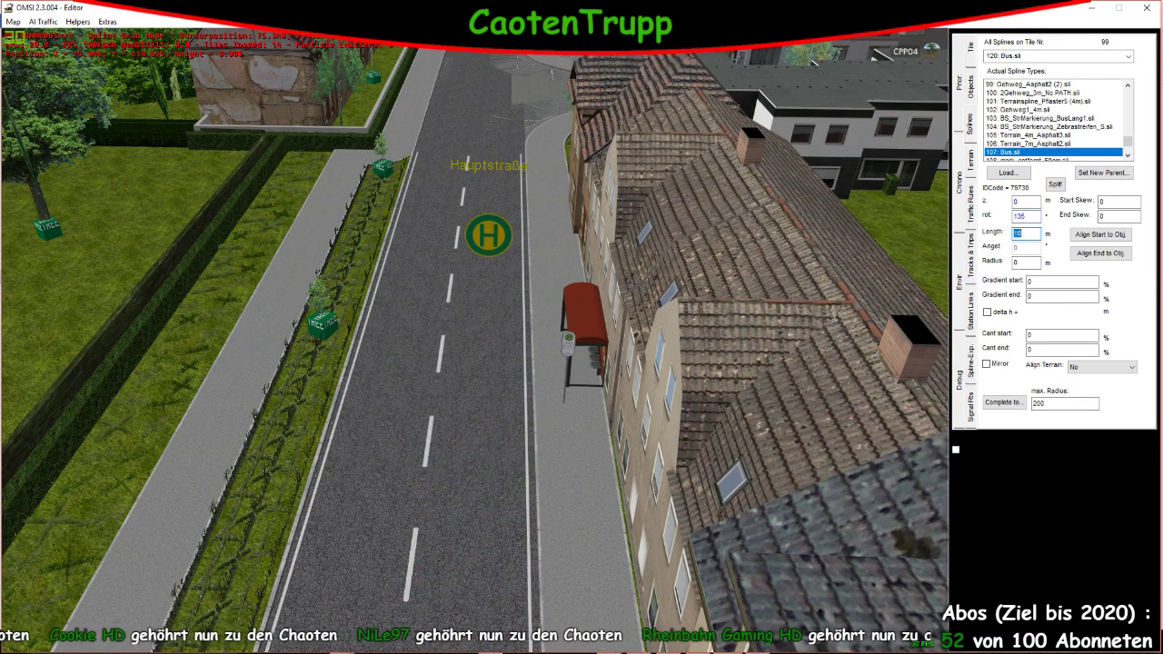
mouse_move(474, 375)
right_mouse_down()
mouse_move(467, 388)
mouse_move(535, 363)
right_mouse_up()
key("Escape")
Inspect the new BUS marking and the stop sign at the Hauptstraße shelter up close
scroll(540, 361, "up", 5)
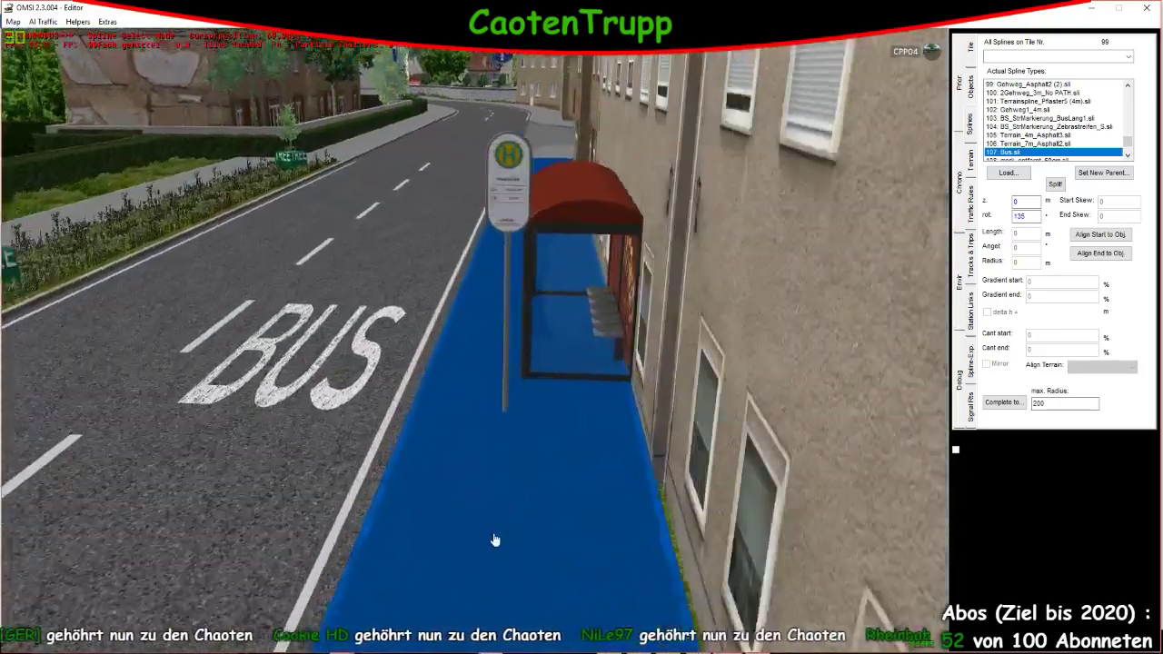
scroll(514, 322, "up", 8)
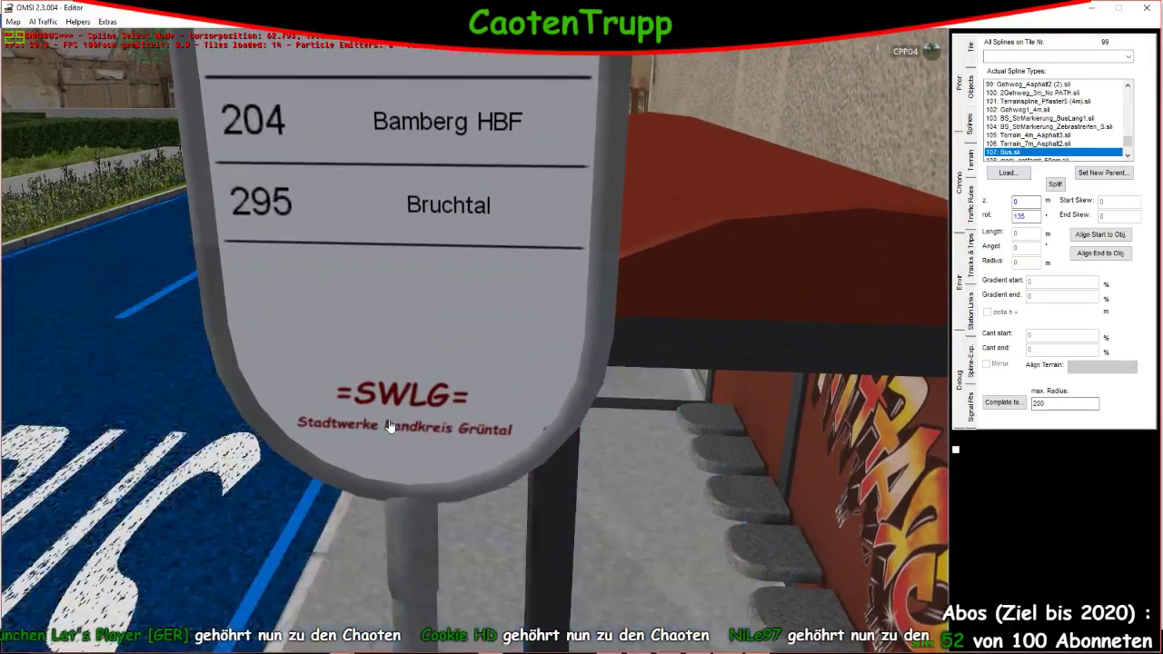
scroll(314, 425, "down", 10)
right_click_drag(313, 425, 460, 436)
scroll(461, 436, "down", 6)
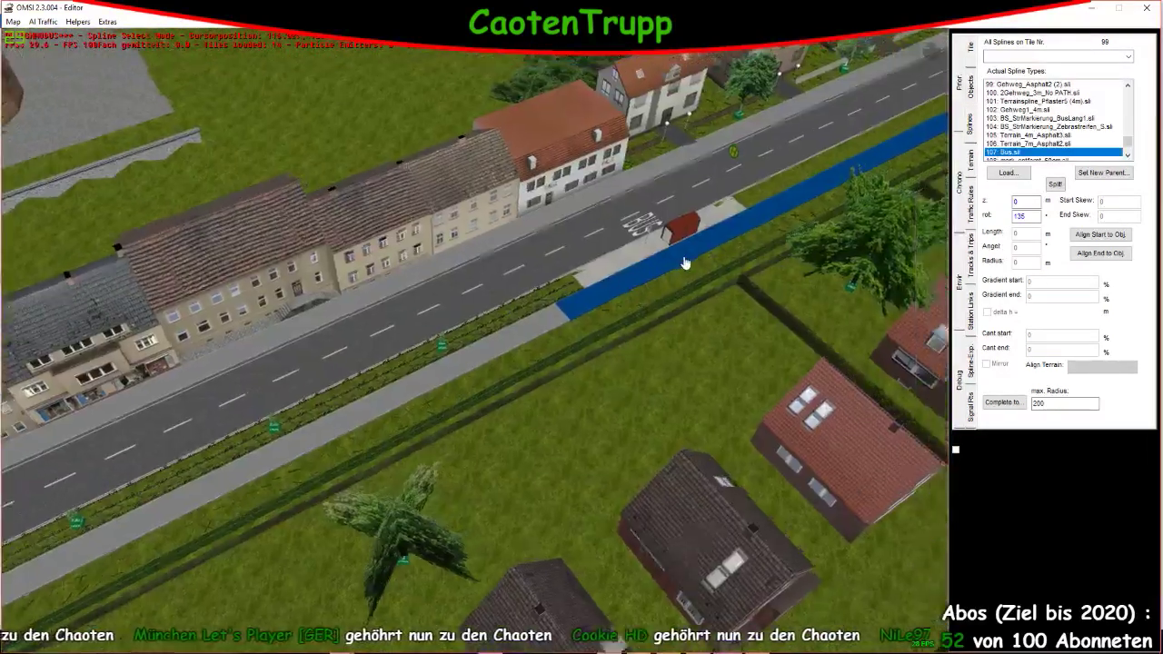
Survey the surrounding streets of the map to find the bus stop with the glass shelter near the church
right_click_drag(490, 300, 532, 229)
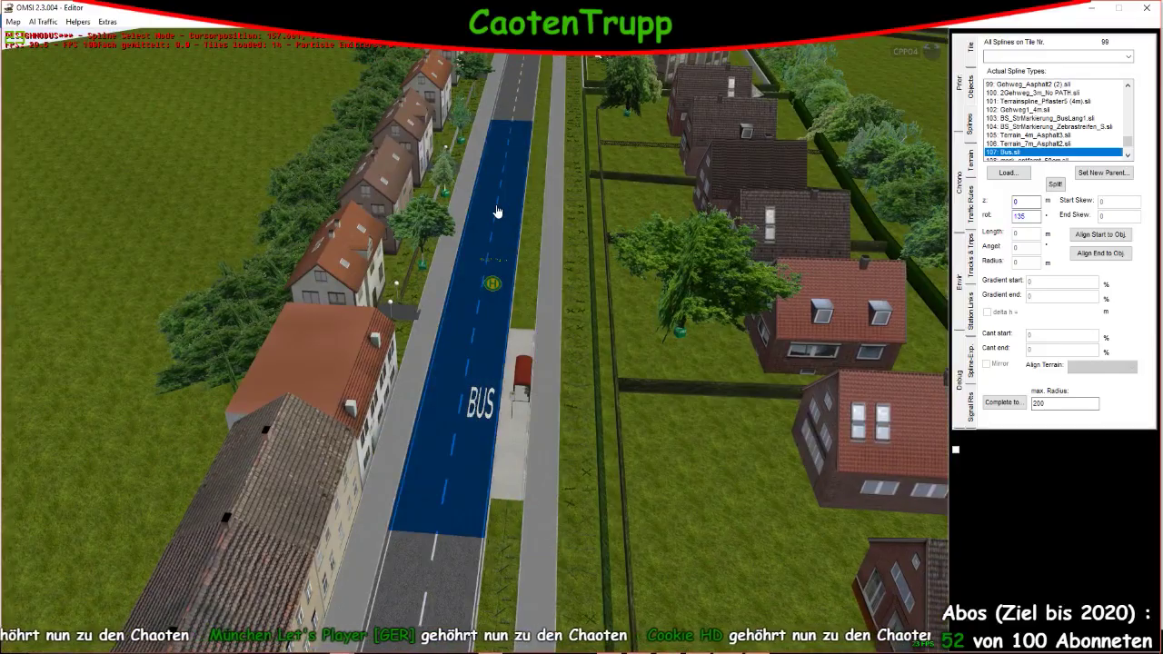
key("Up")
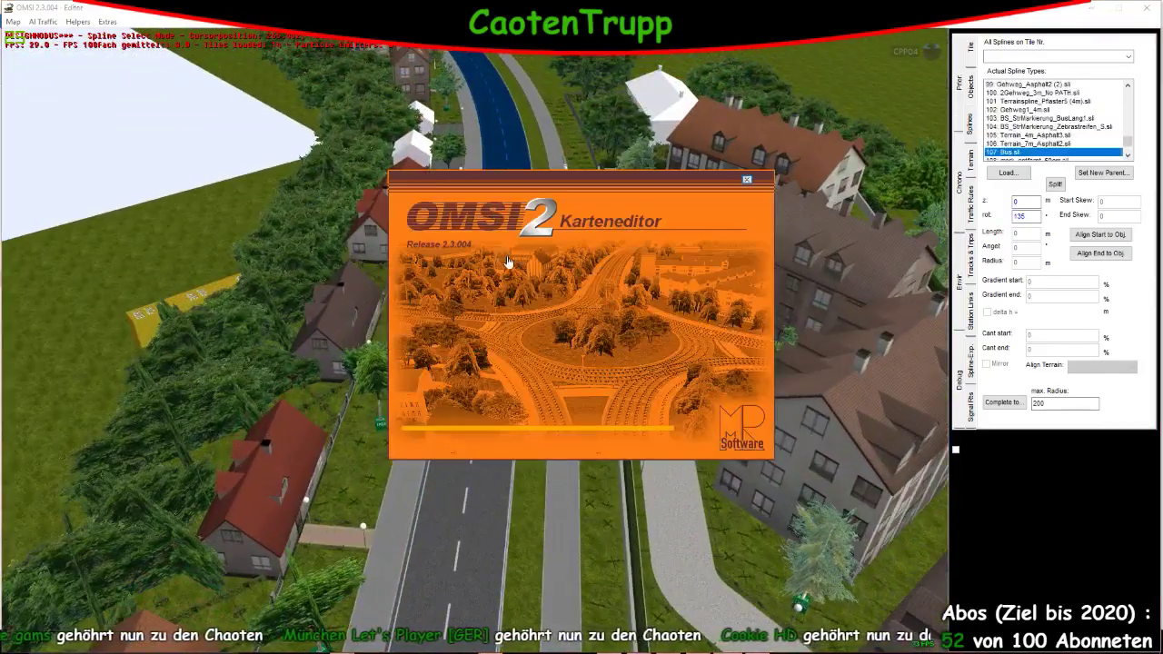
right_click_drag(495, 212, 362, 356)
key("Up")
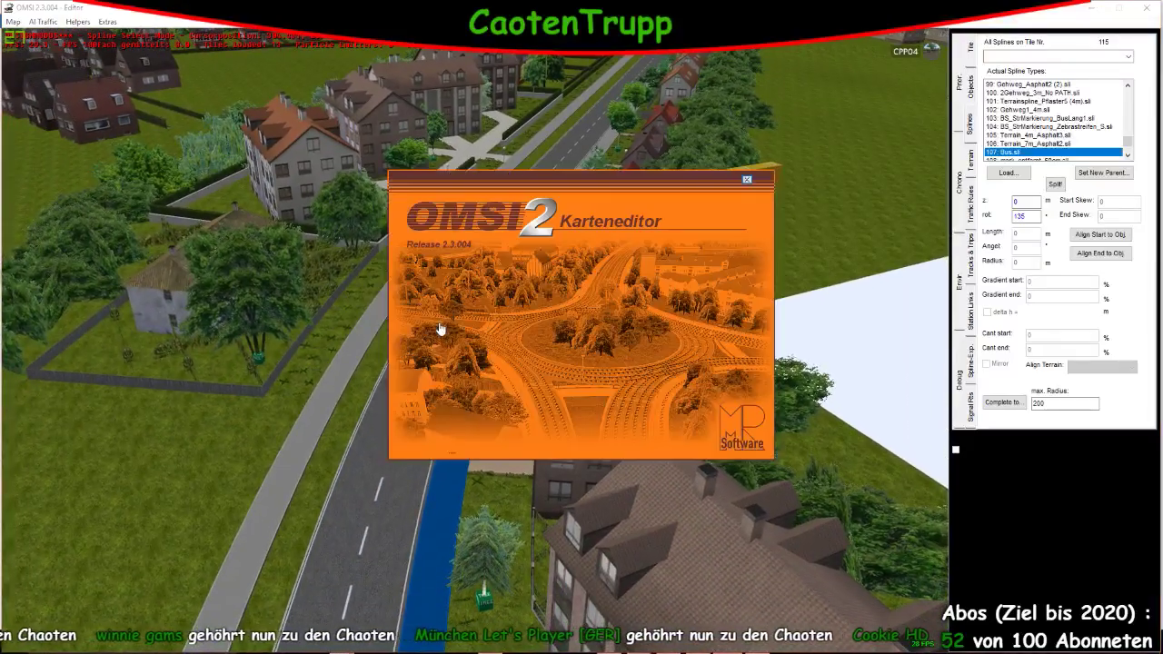
right_click_drag(440, 329, 586, 129)
key("Up")
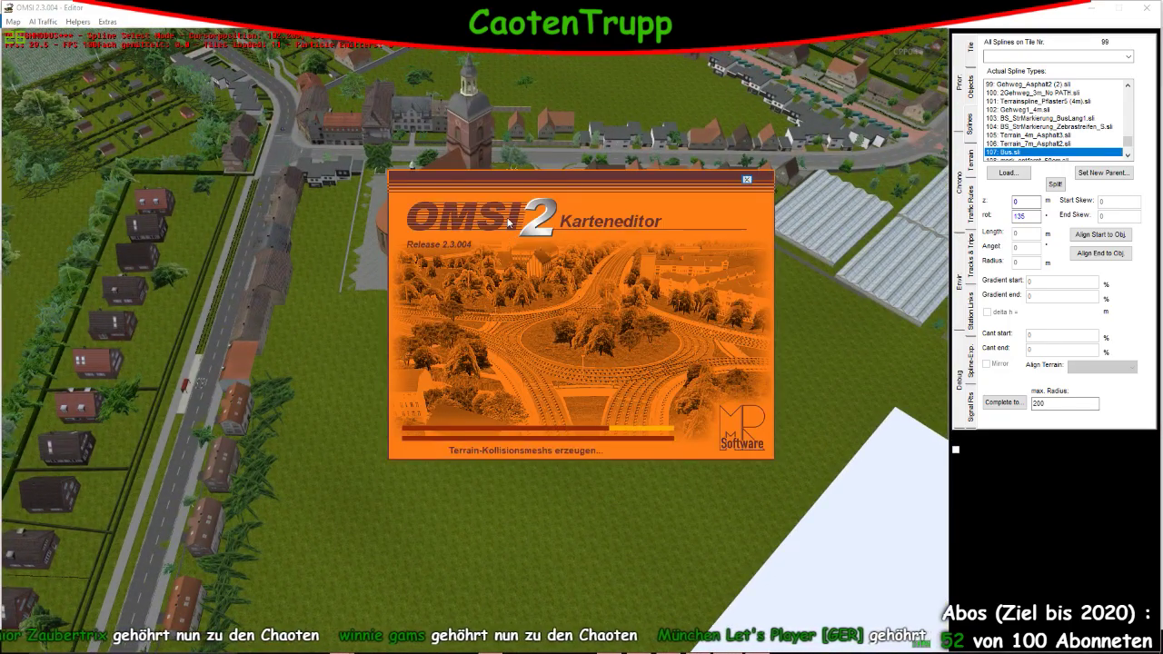
key("Up")
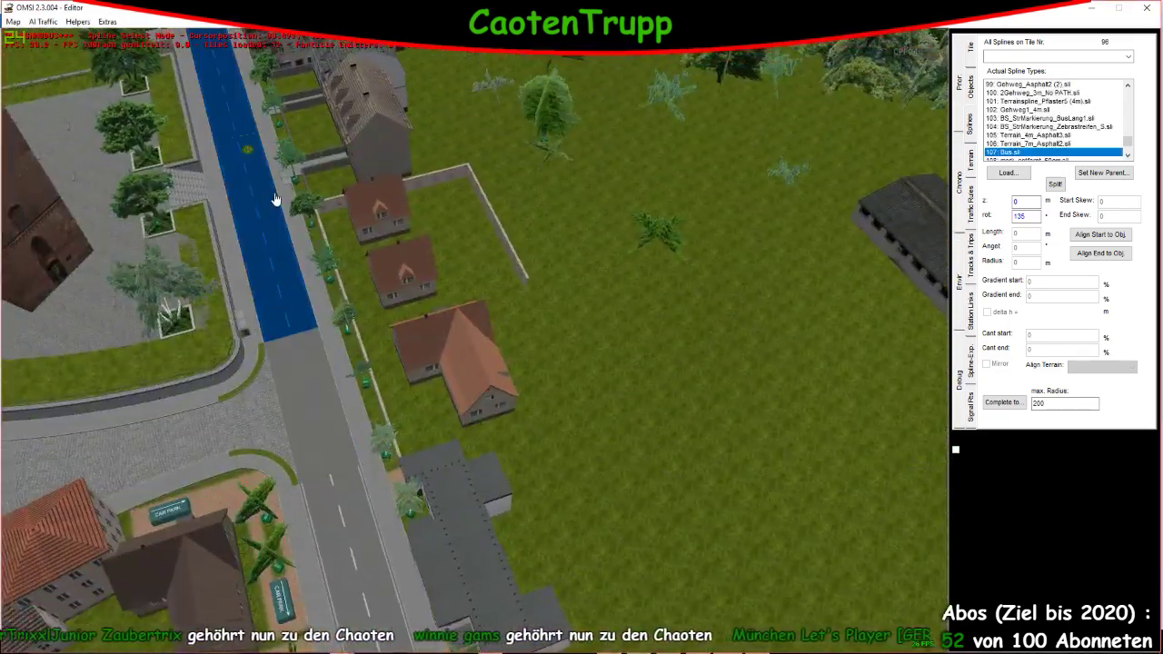
key("Up")
scroll(549, 321, "up", 5)
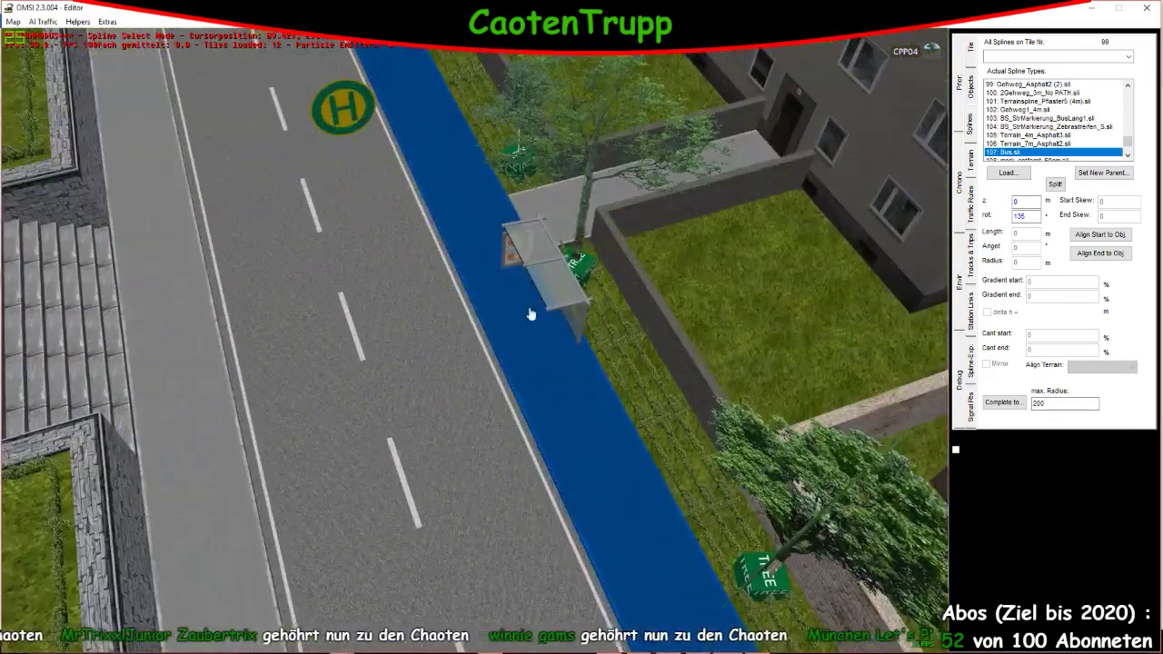
Replace the glass bus shelter beside the Buchheim, Kirche stop with the Haltestellenhaus (Orange) object
right_click_drag(531, 314, 854, 178)
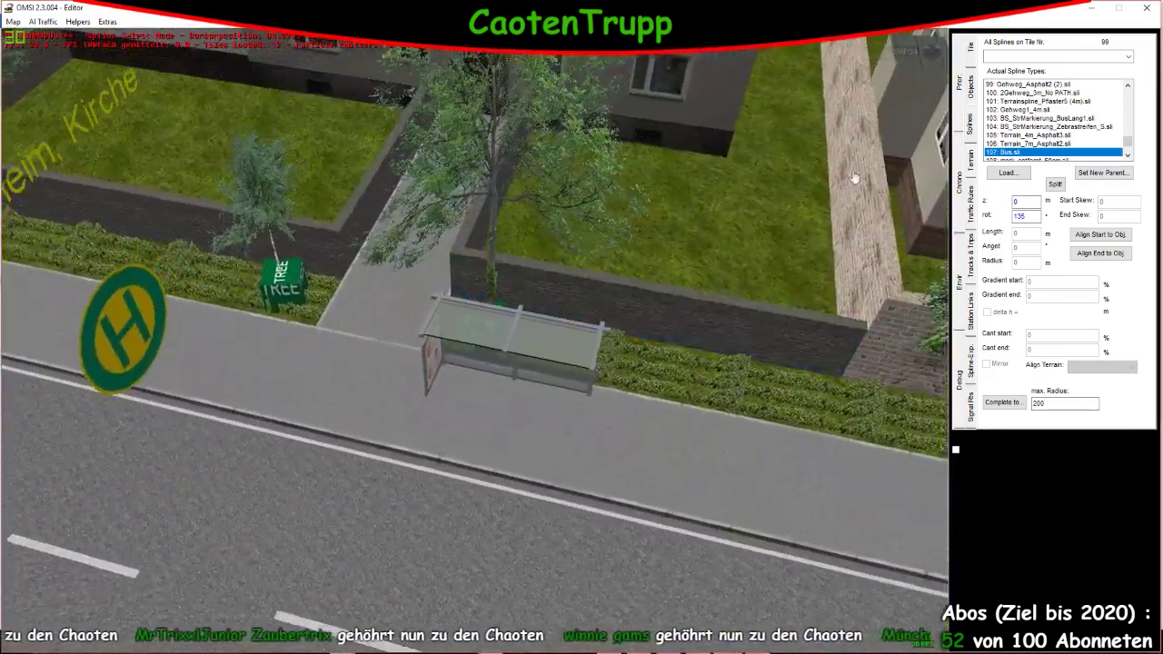
left_click(637, 341)
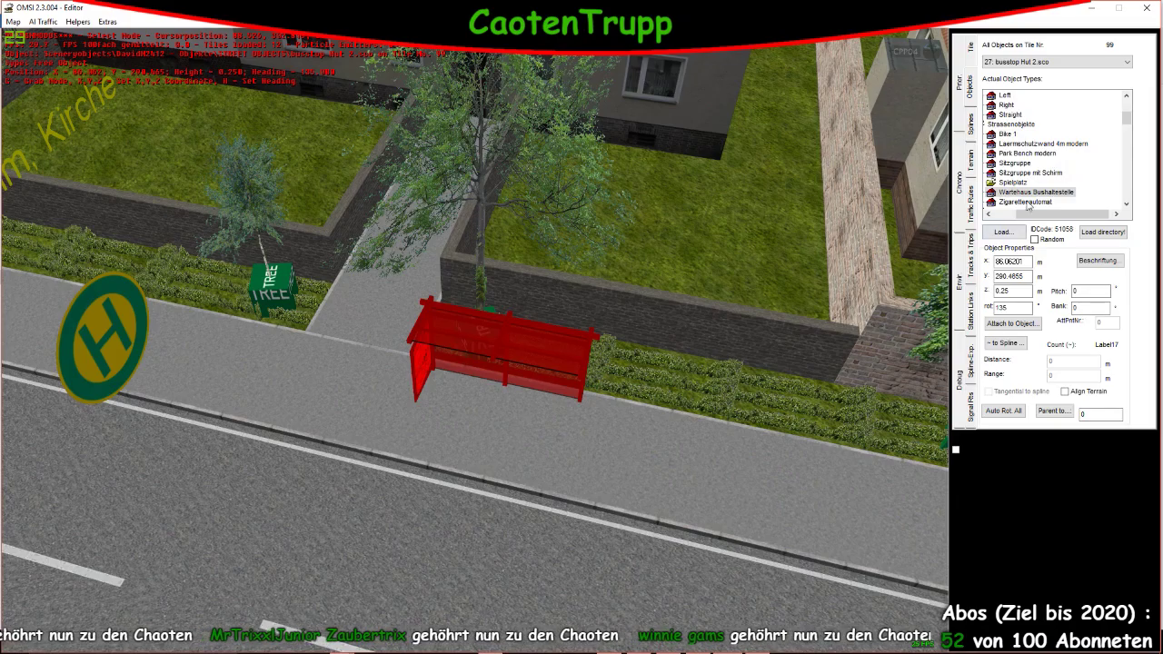
scroll(999, 186, "down", 6)
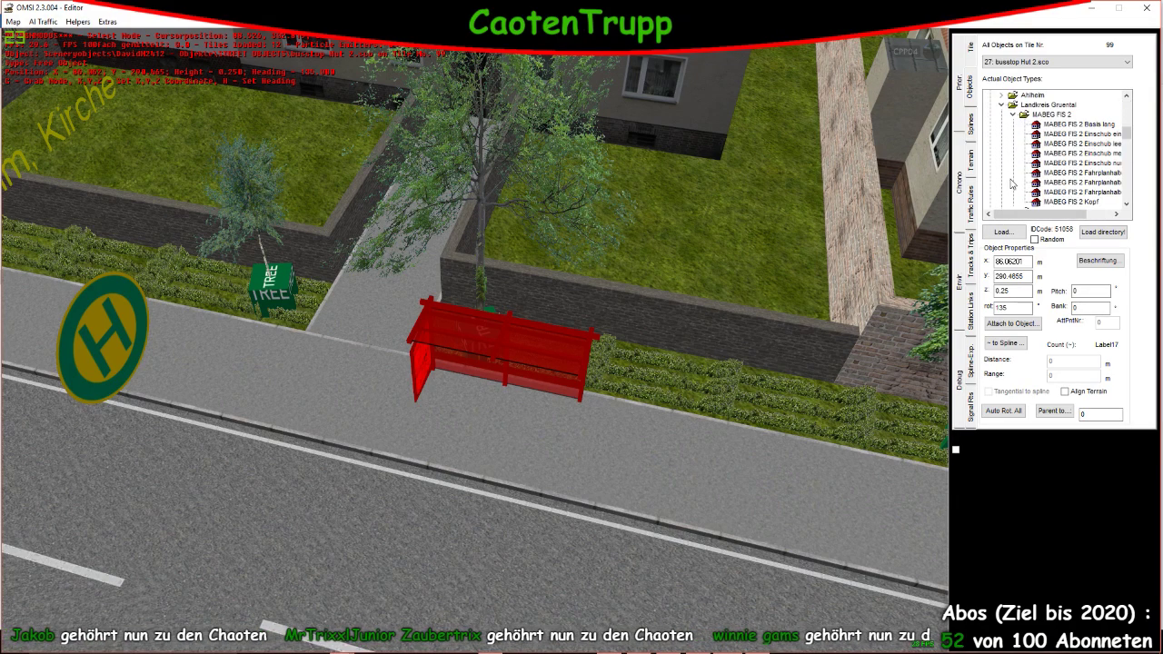
scroll(1011, 184, "down", 8)
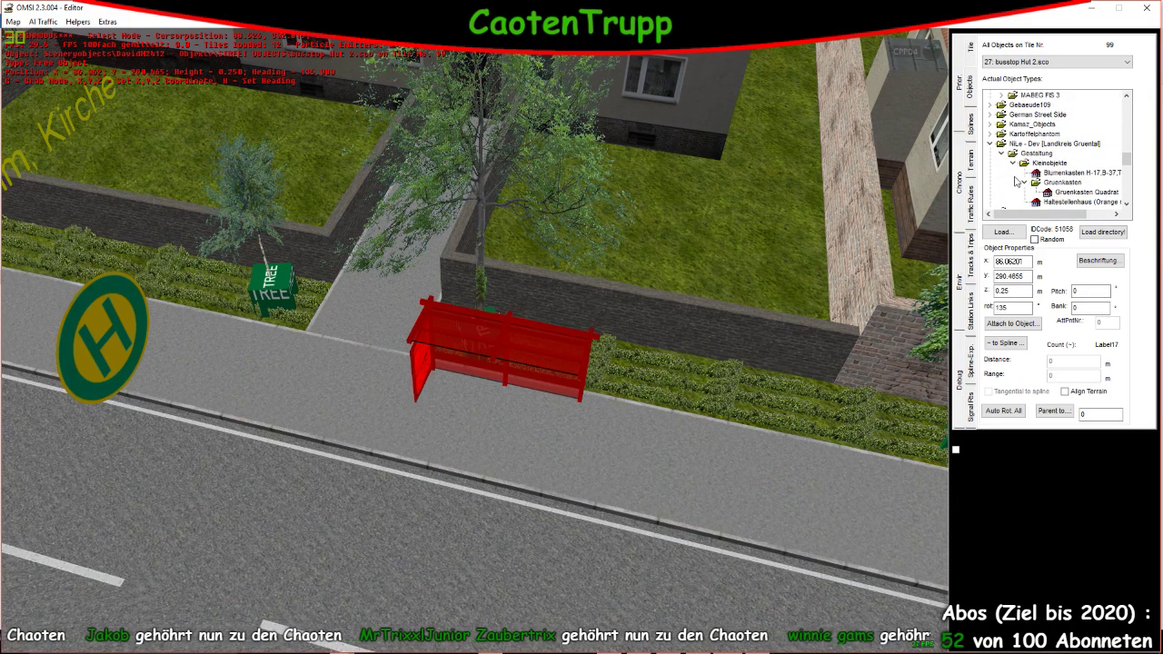
double_click(1081, 202)
scroll(495, 251, "up", 3)
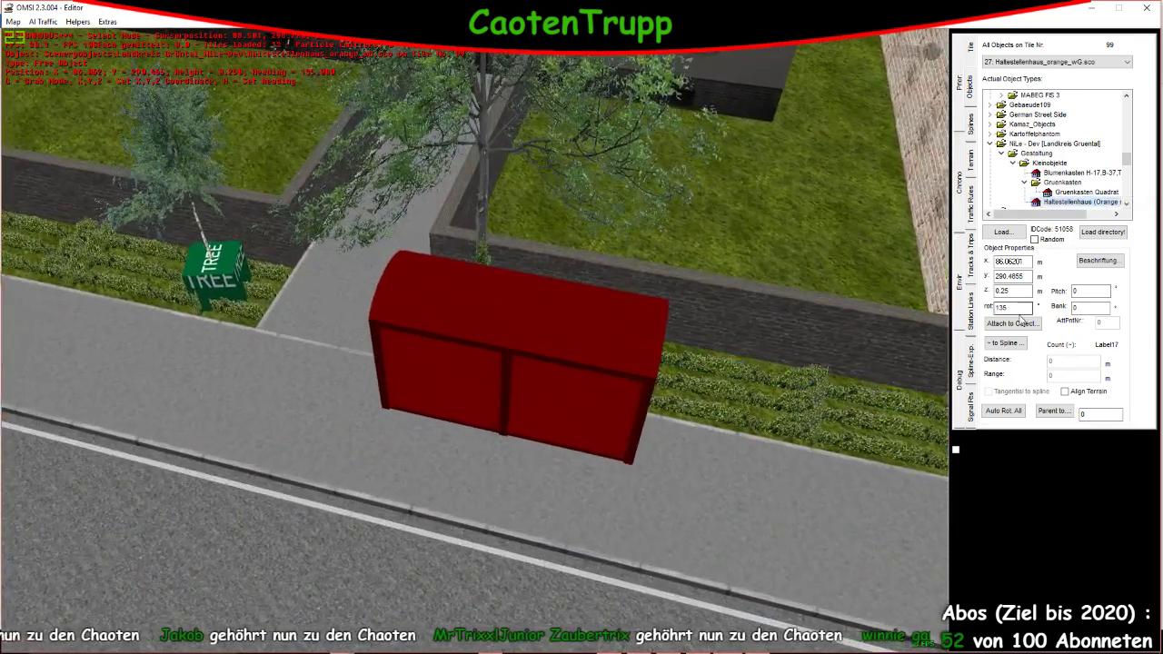
Set the new shelter's rotation to -45° so that its open side faces the road
double_click(1001, 307)
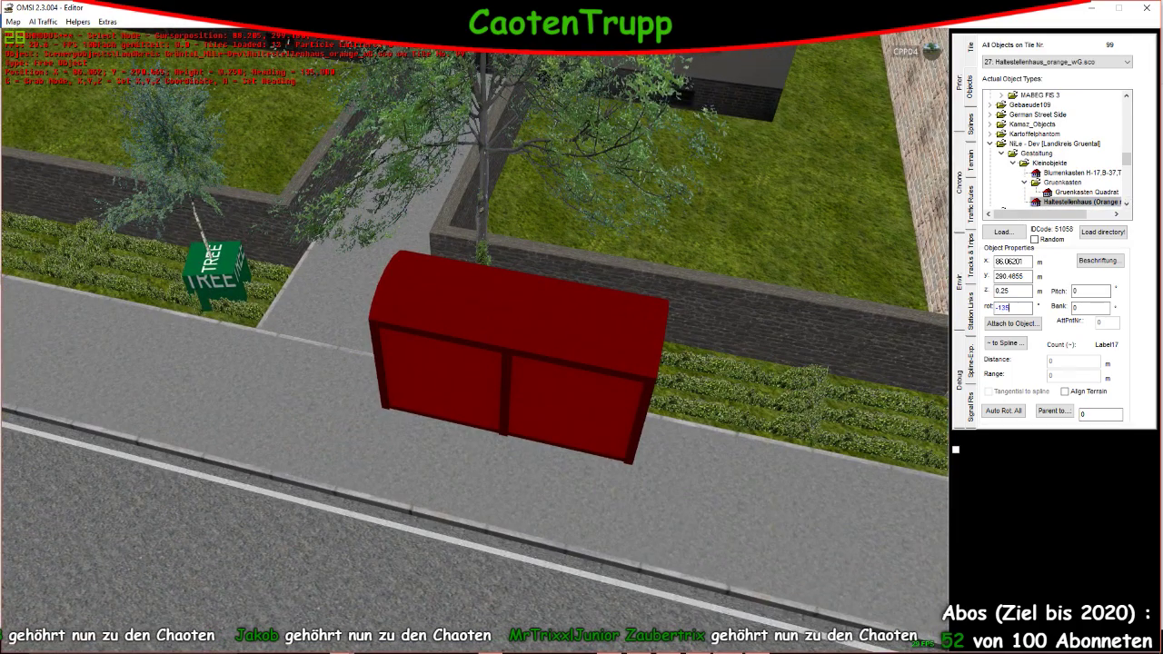
key("Return")
key("Return")
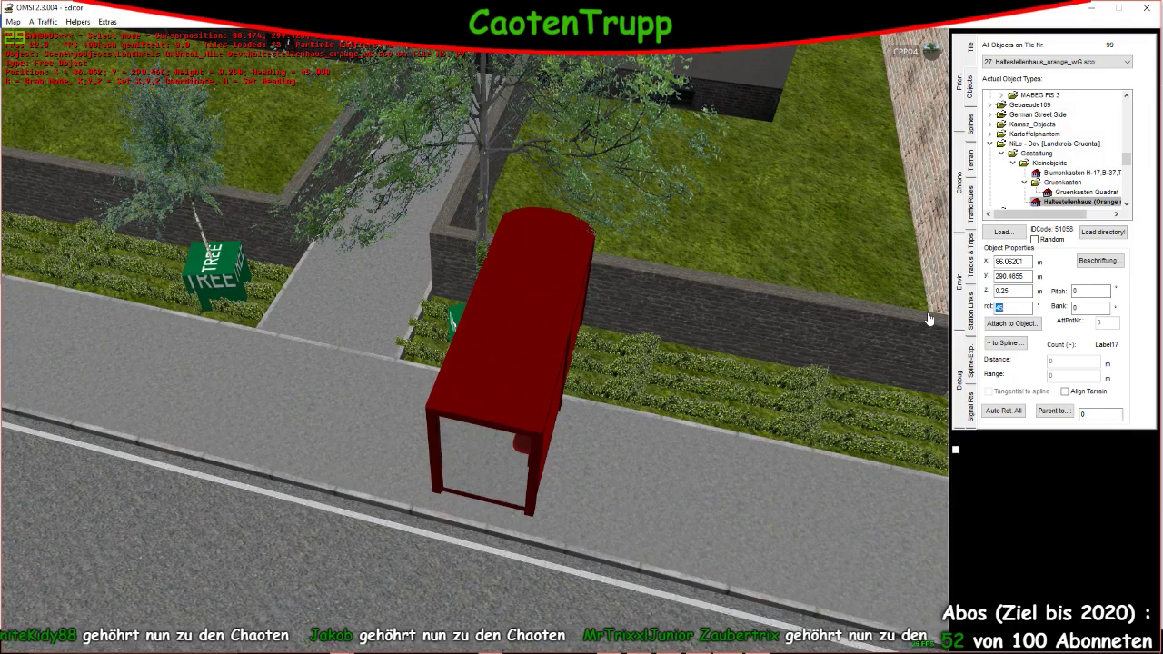
type("-45")
key("Return")
Move the shelter along the X direction to about X 86.94 m, at the hedge side of the sidewalk
right_click_drag(571, 357, 572, 358)
key("g")
key("x")
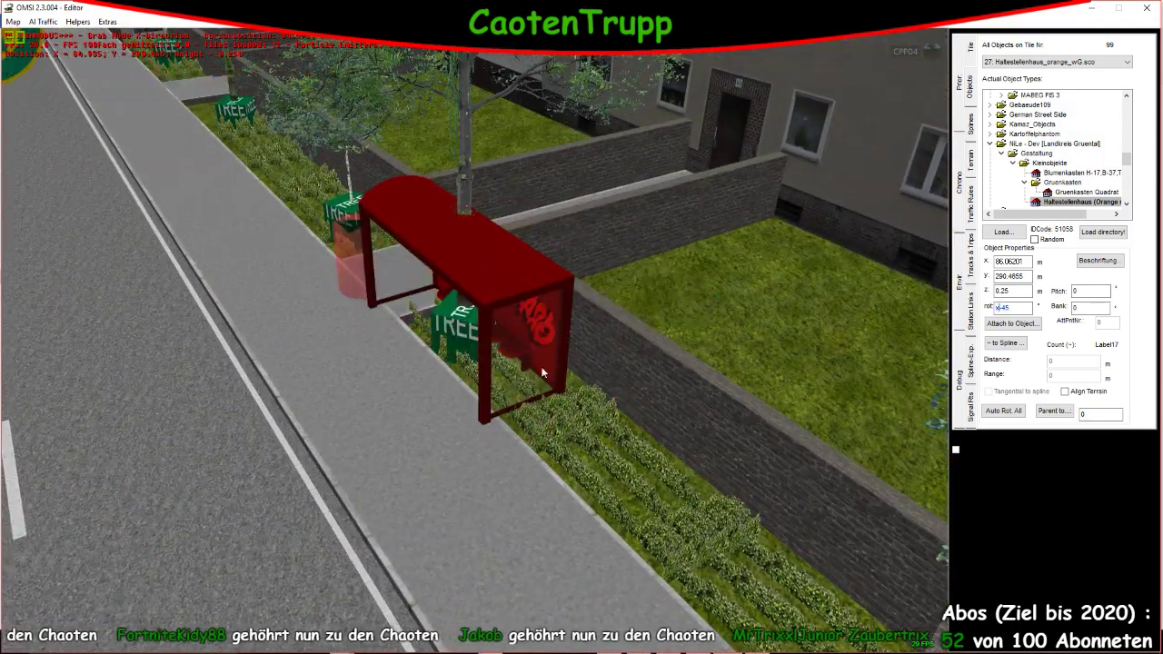
left_click(340, 450)
scroll(341, 352, "down", 5)
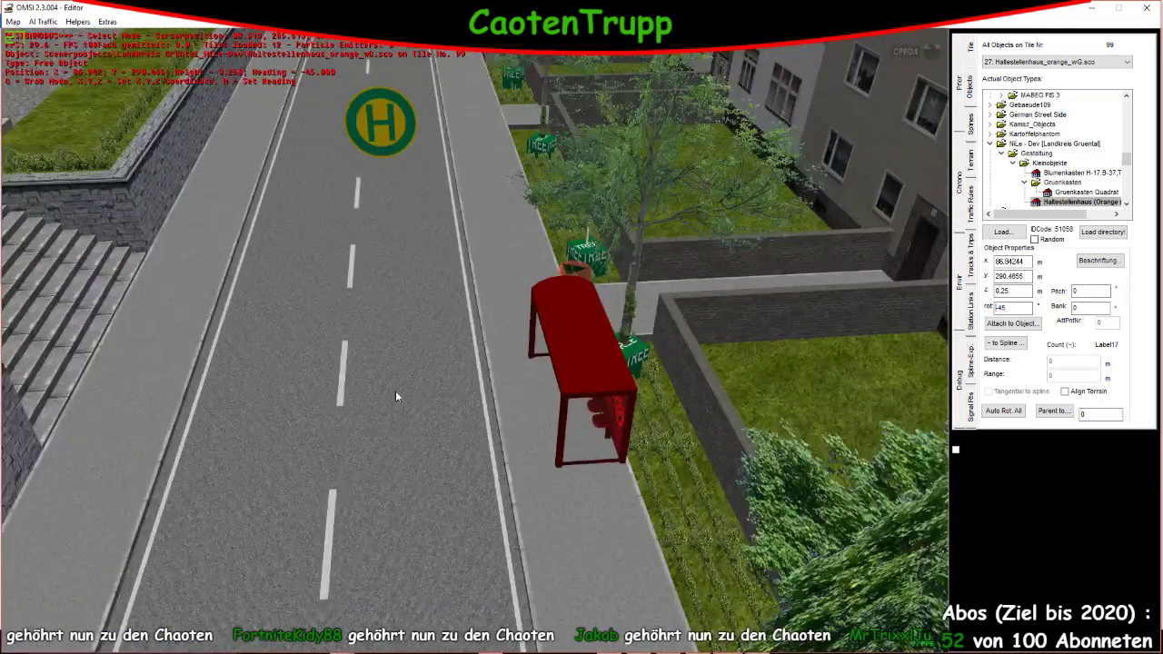
Place a MABEG FIS 3 mittig Basis sign post on the sidewalk at the shelter's near end, with rotation 45°
left_click(395, 392)
scroll(395, 392, "up", 3)
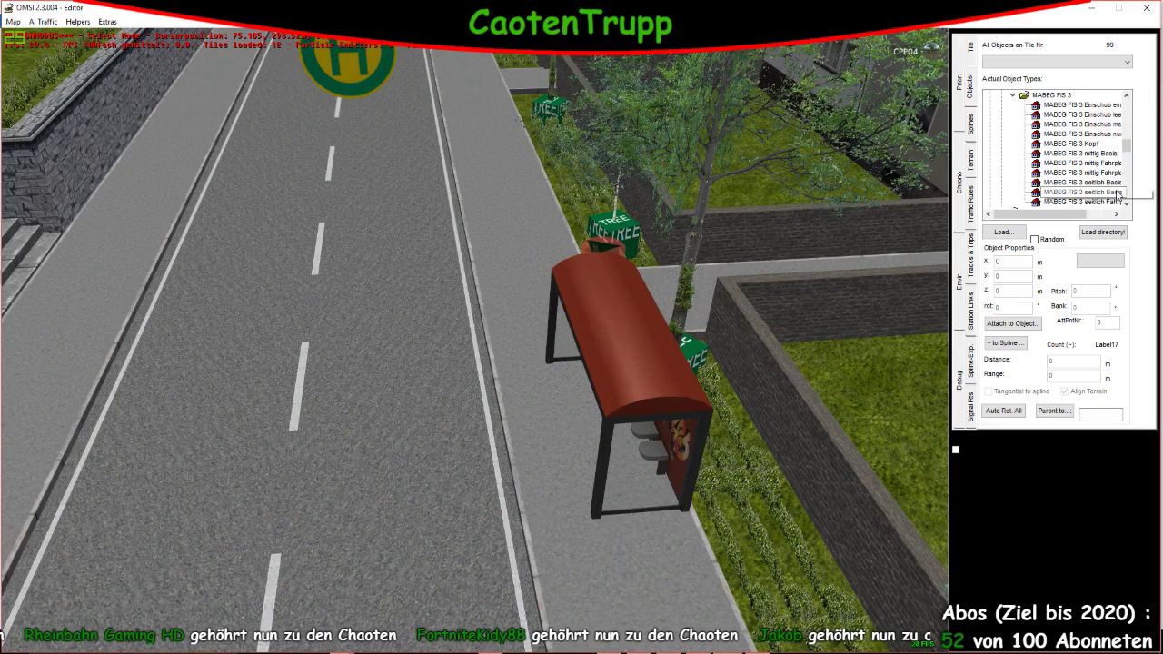
left_click(1077, 153)
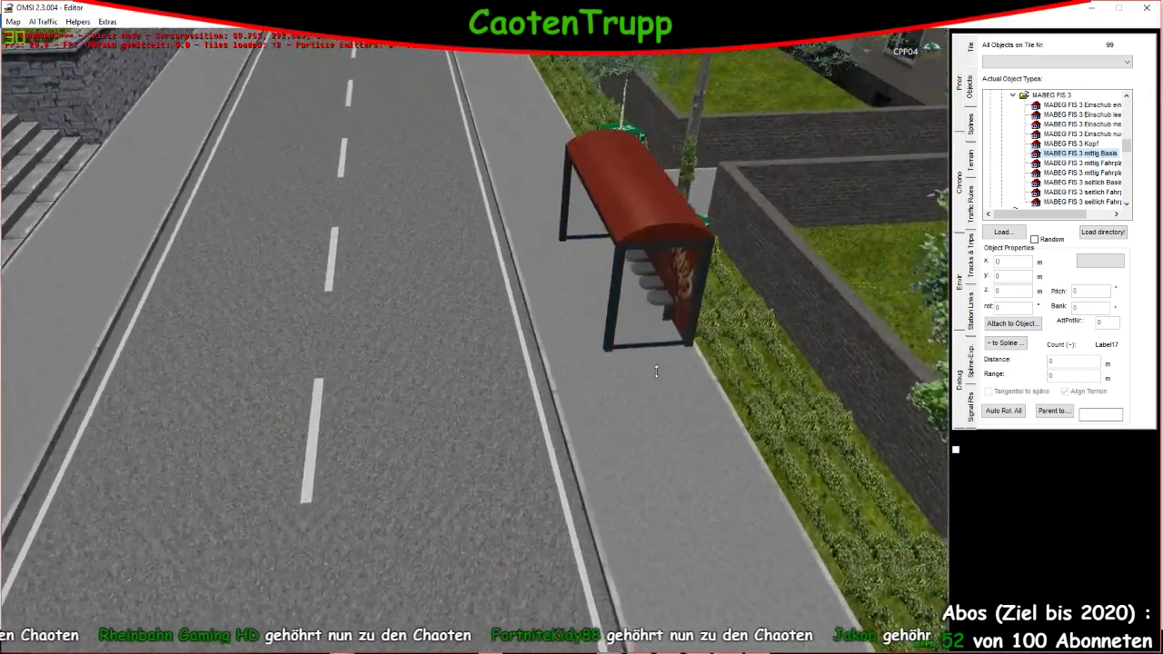
left_click(607, 491)
mouse_move(608, 491)
left_mouse_down()
mouse_move(582, 424)
mouse_move(586, 438)
left_mouse_up()
left_click(589, 437)
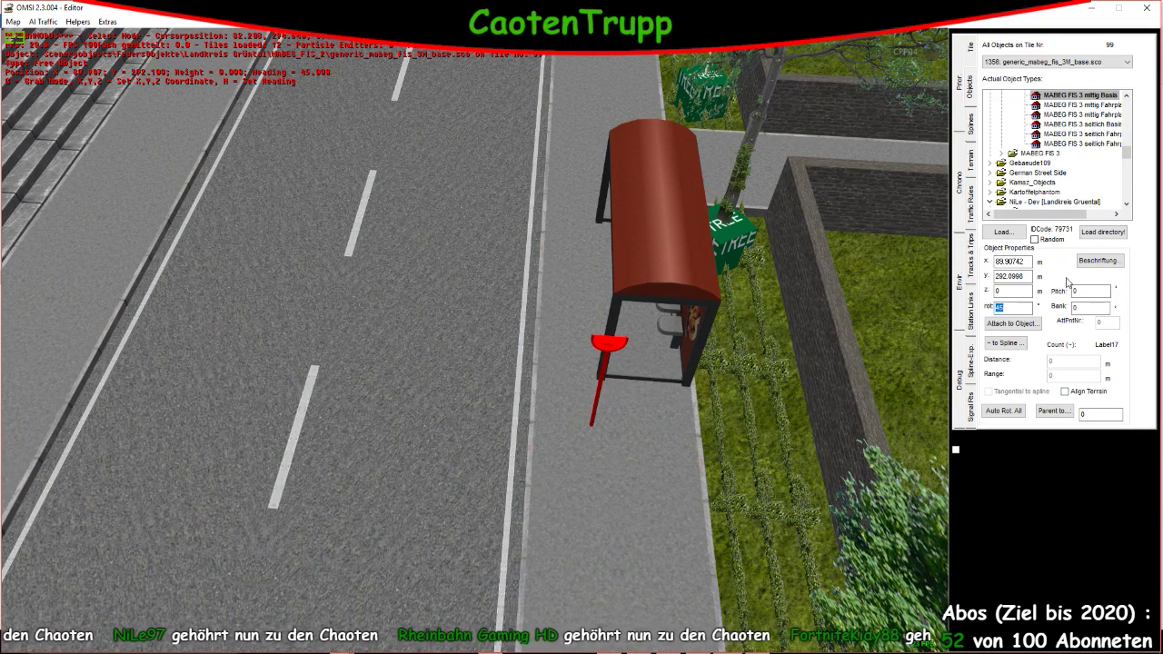
Attach a MABEG FIS 3 Einschub mehrzeilig insert to the sign post and label it 204 and Grüntal HBF
left_click(1093, 95)
scroll(1093, 139, "up", 1)
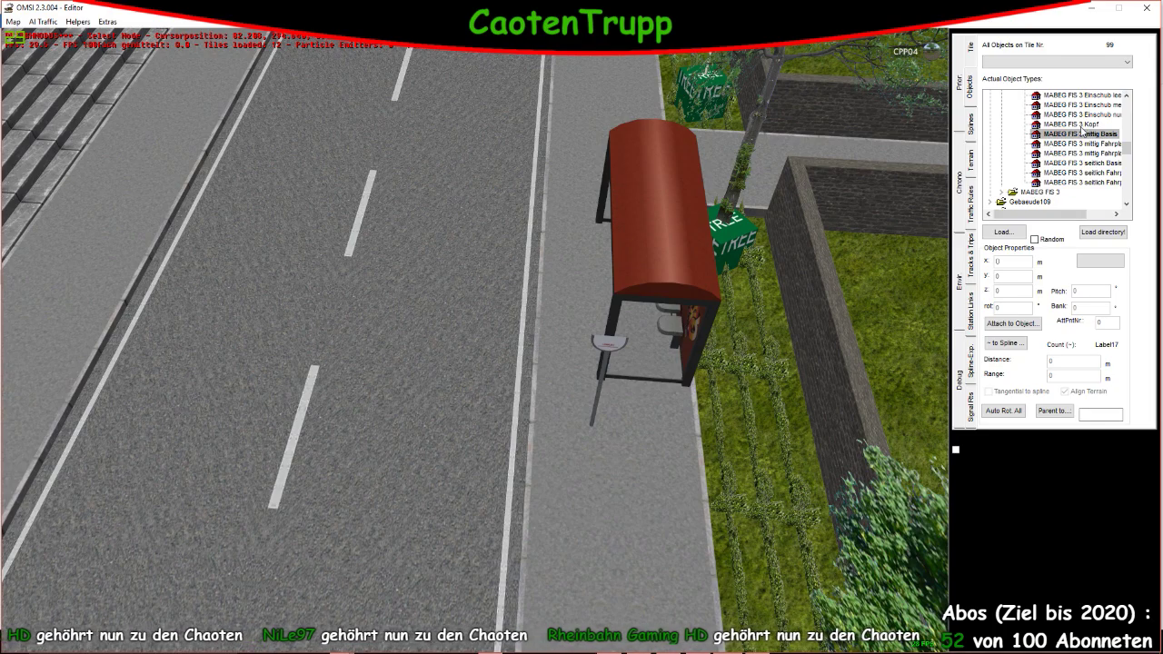
scroll(1076, 135, "up", 1)
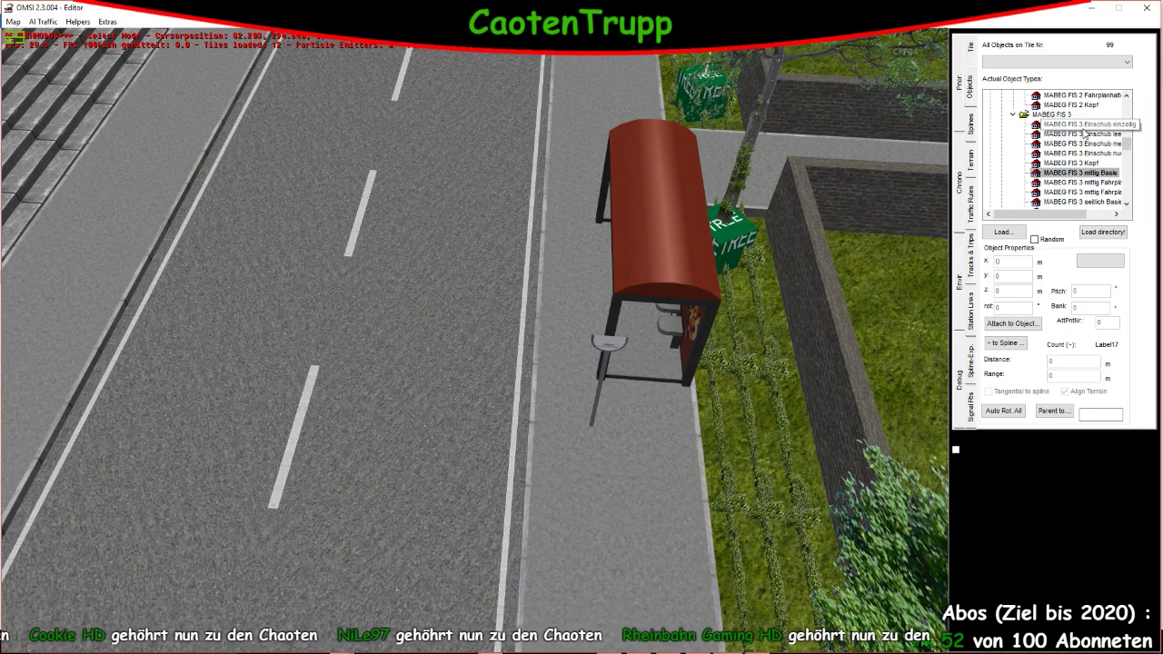
left_click(1104, 144)
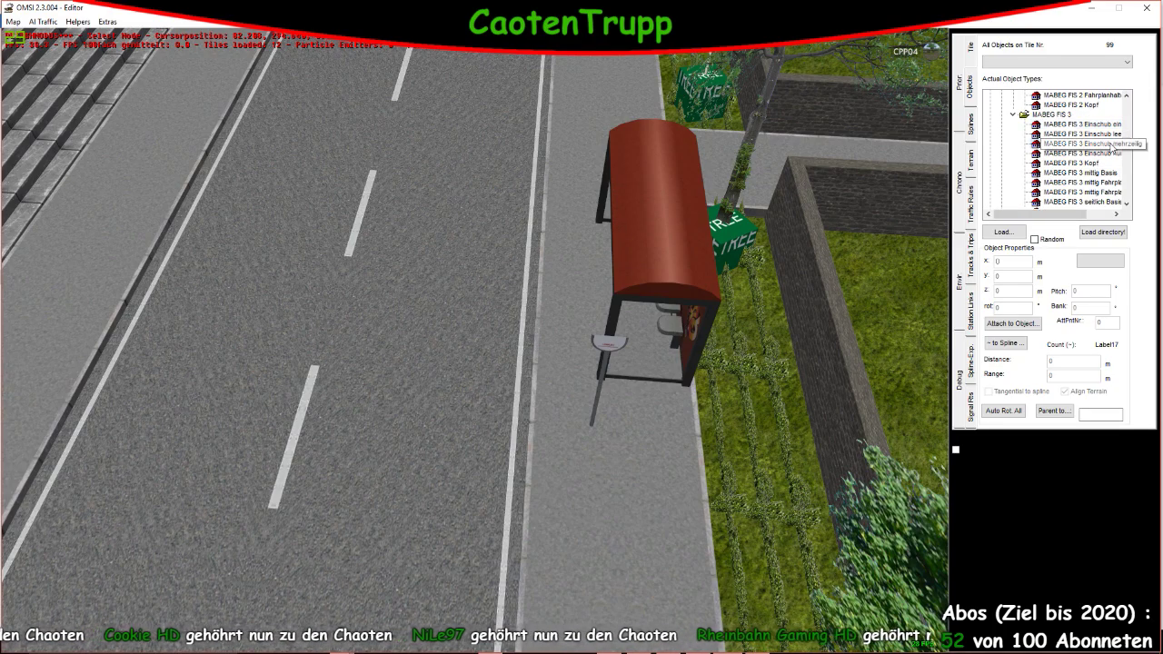
left_click(791, 301)
scroll(582, 409, "up", 3)
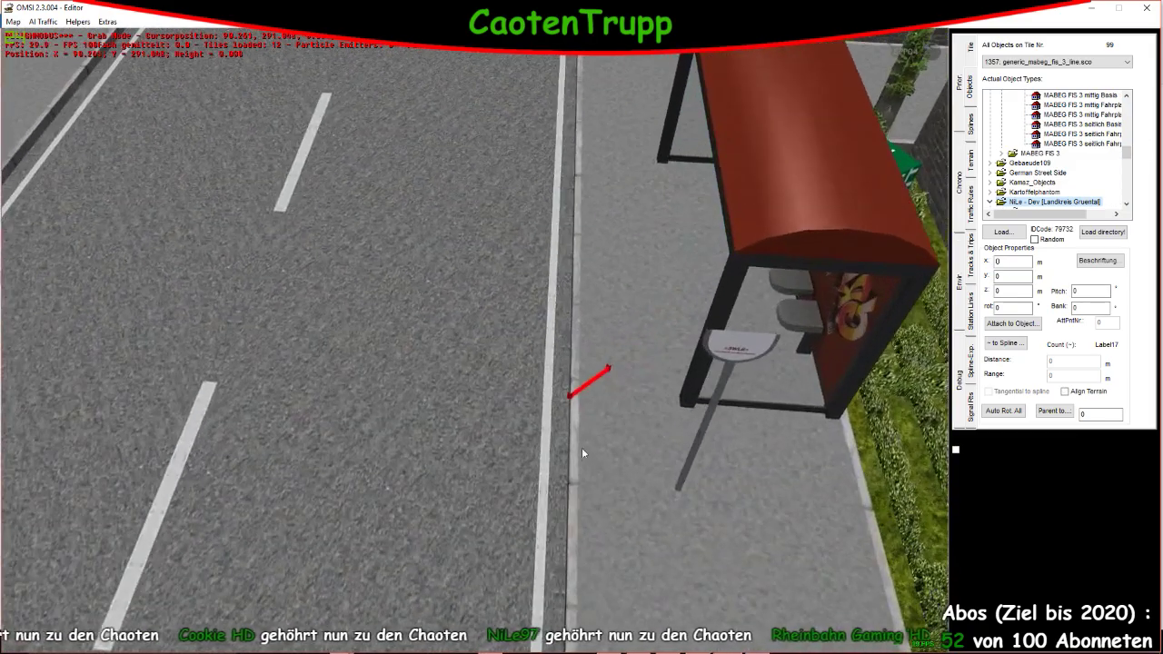
left_click(1013, 323)
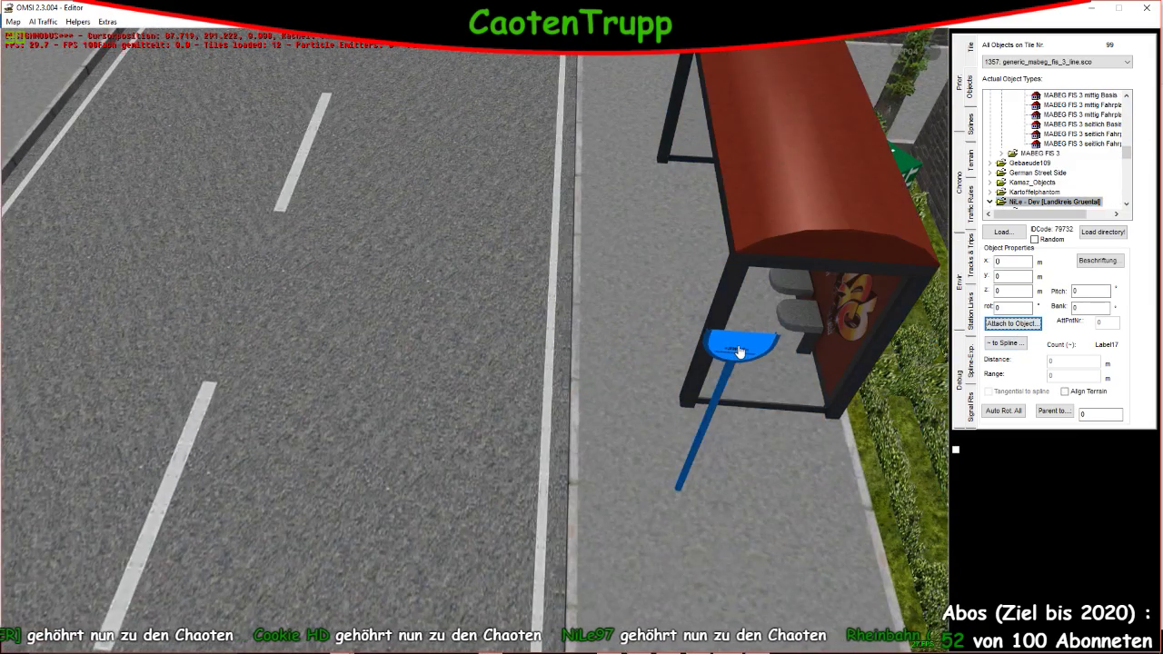
left_click(738, 359)
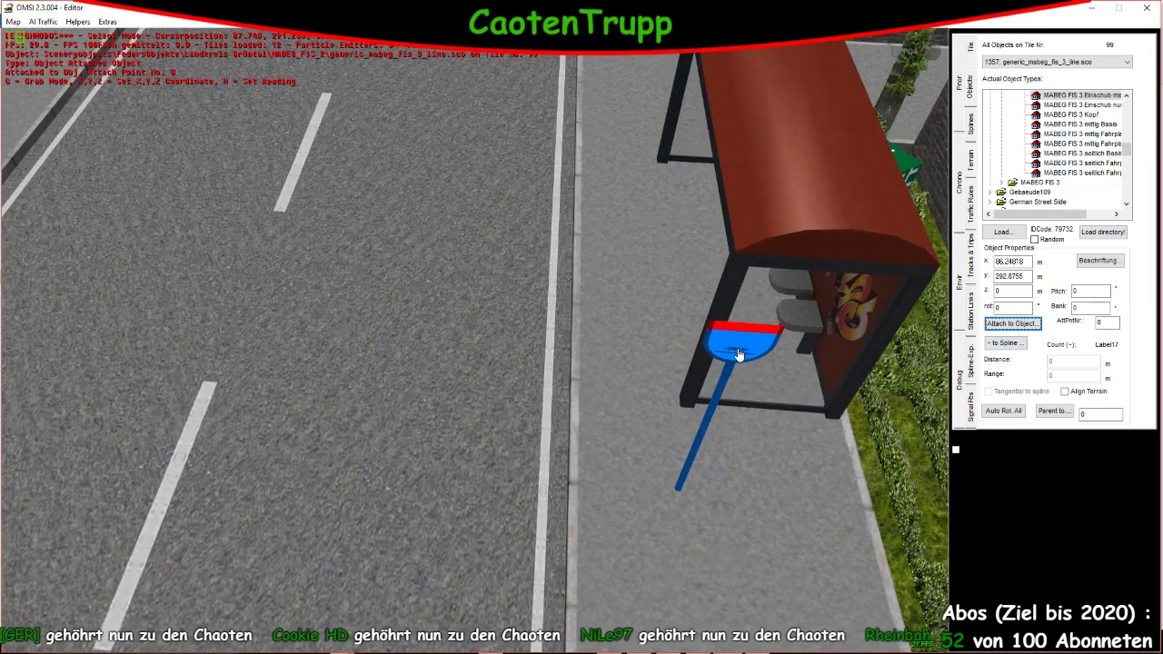
left_click(1097, 261)
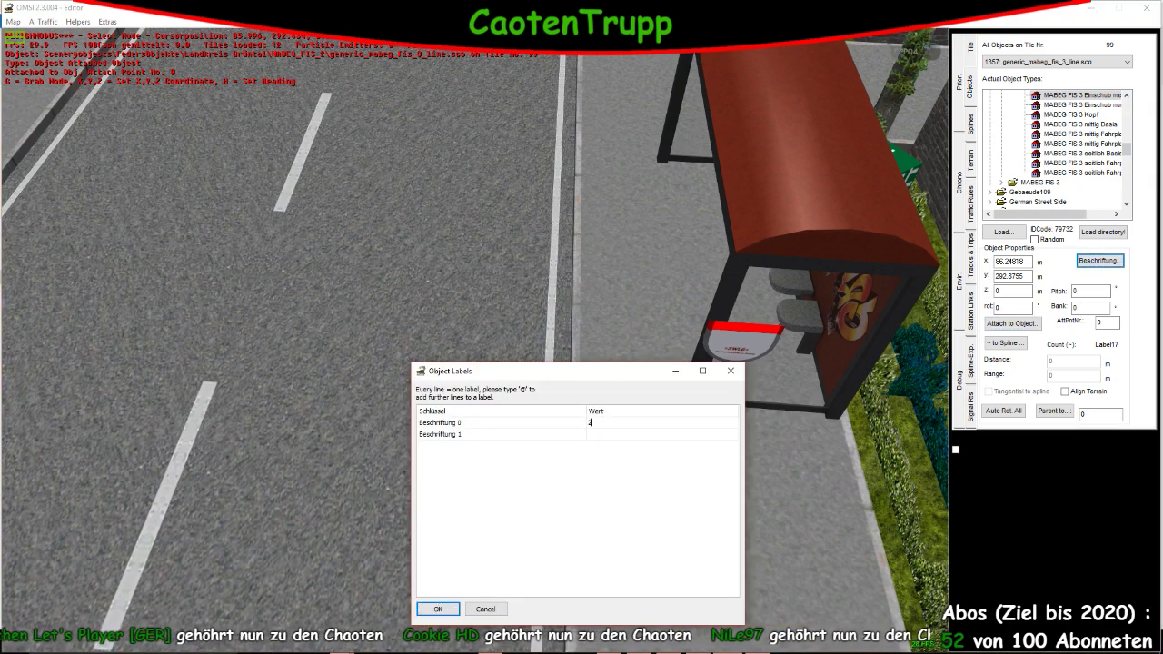
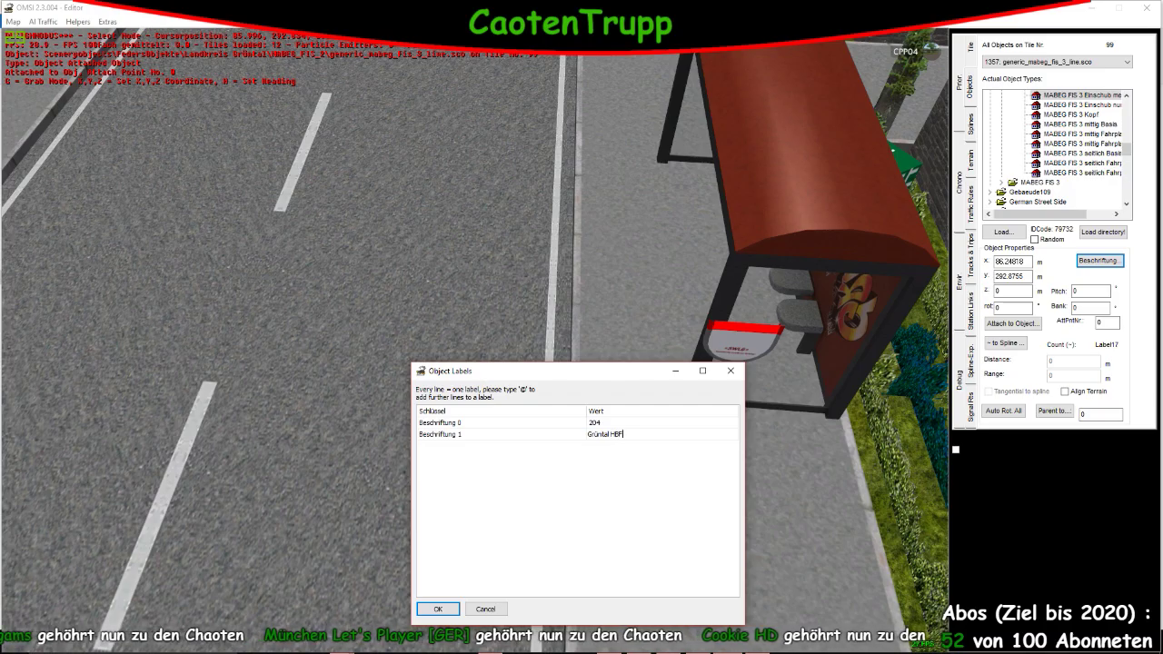
left_click(438, 610)
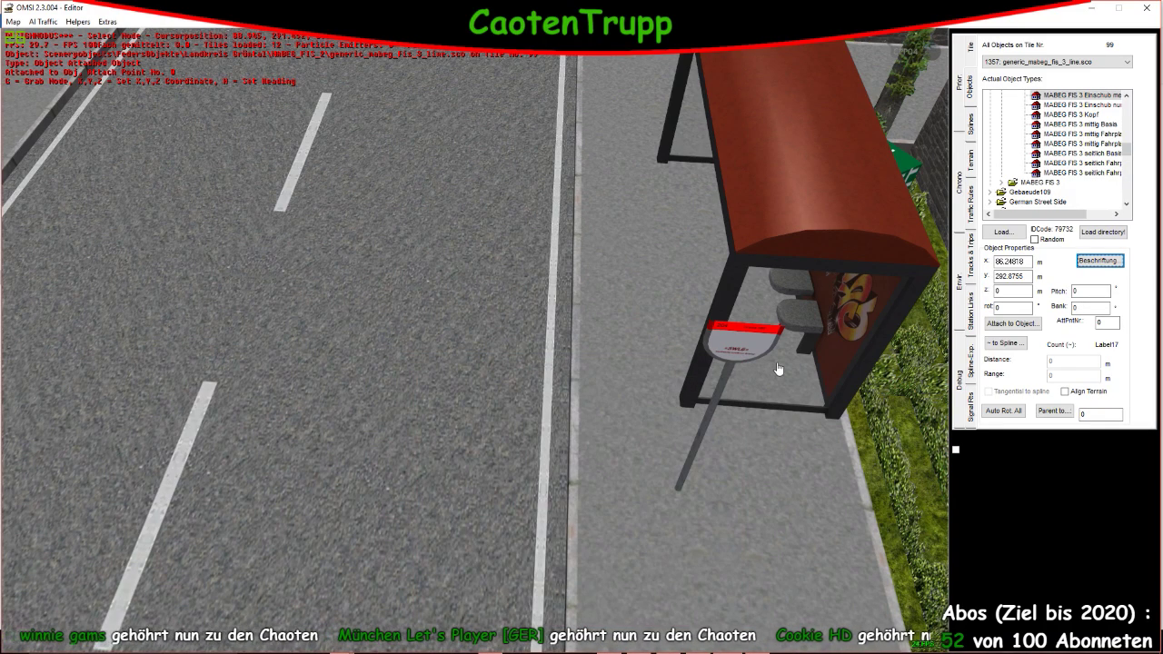
left_click(1076, 117)
left_click(769, 451)
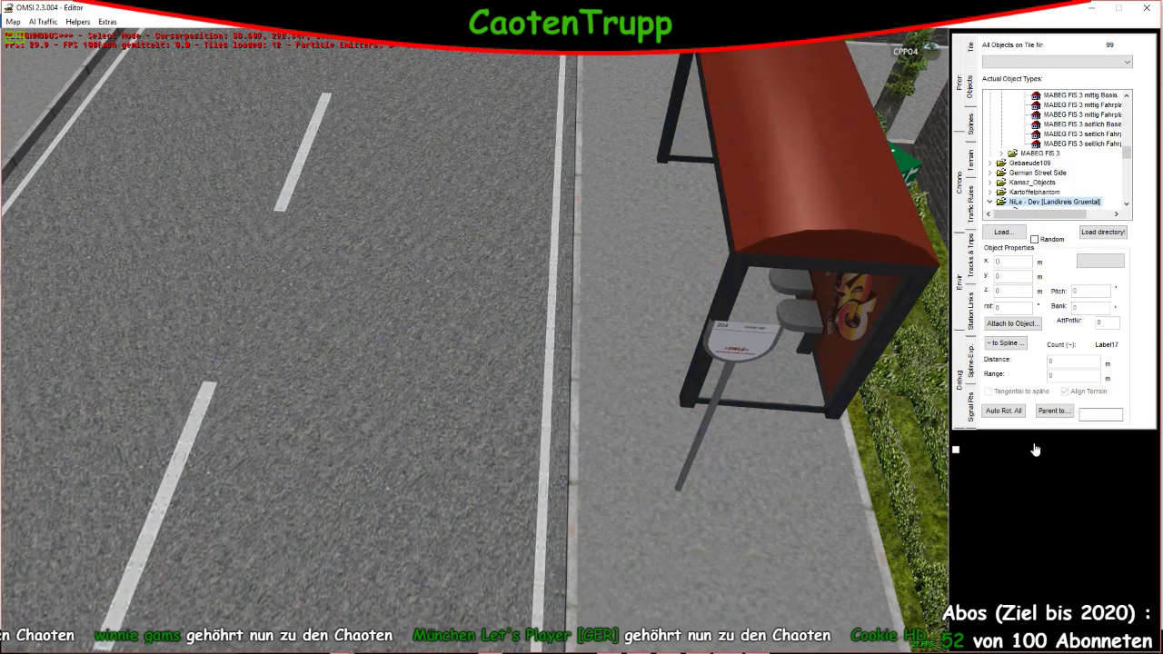
left_click(1018, 346)
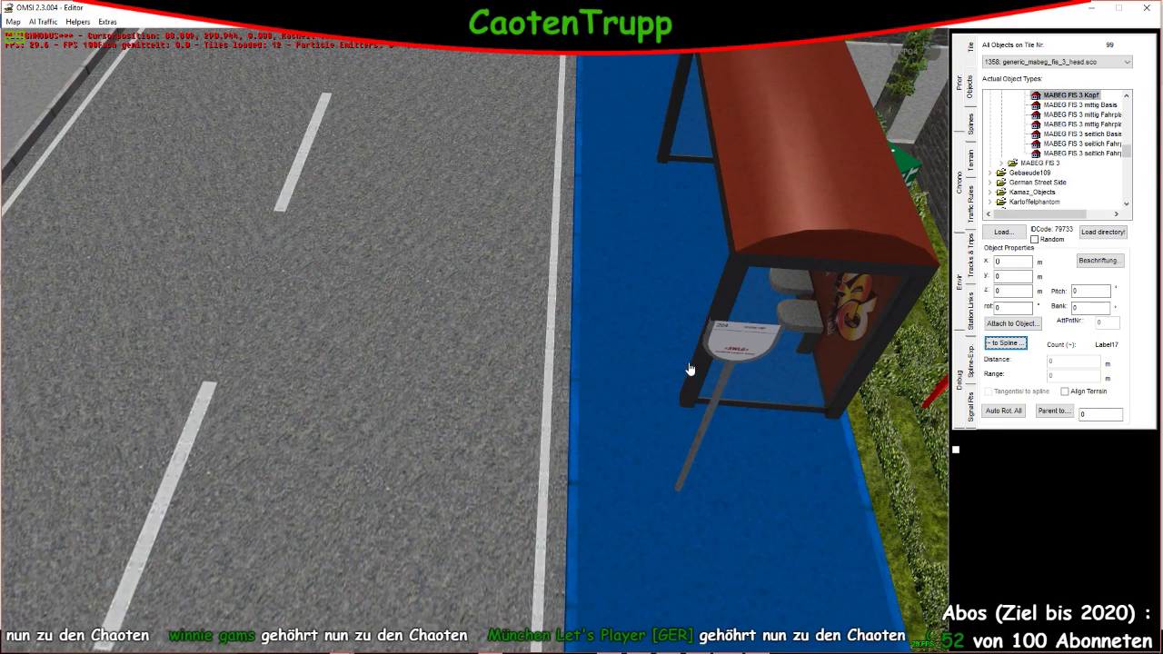
left_click(743, 345)
Attach a MABEG FIS 3 Kopf sign head to the stop's sign post, using attachment point 1
scroll(501, 316, "down", 5)
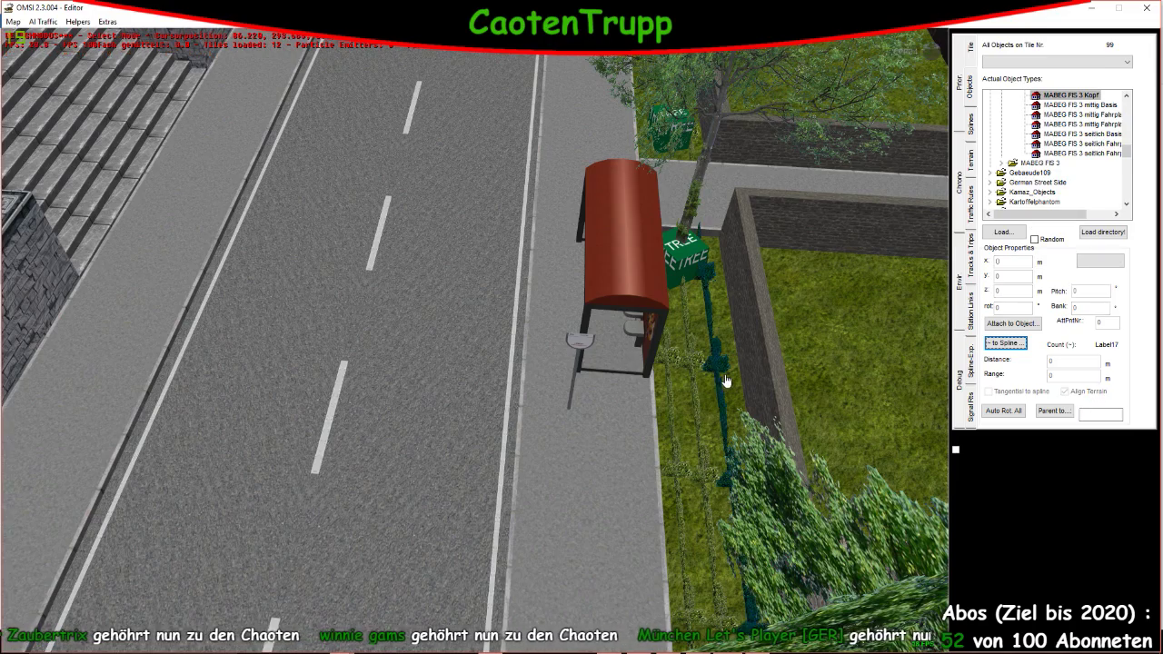
left_click(699, 315)
left_click(1012, 323)
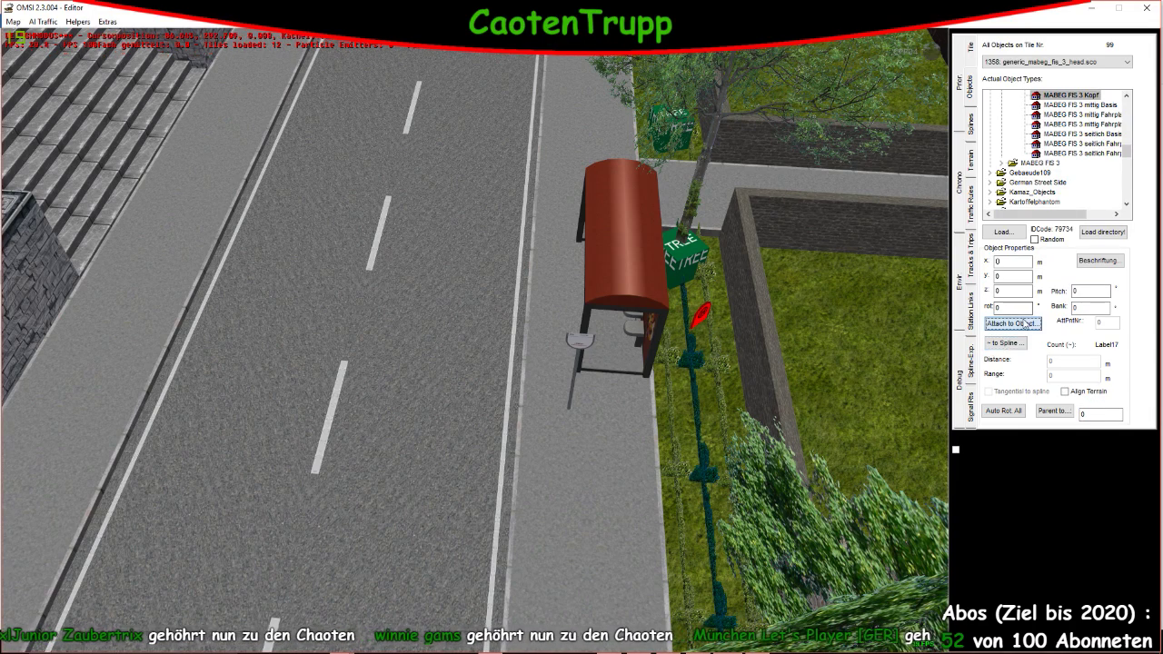
left_click(582, 348)
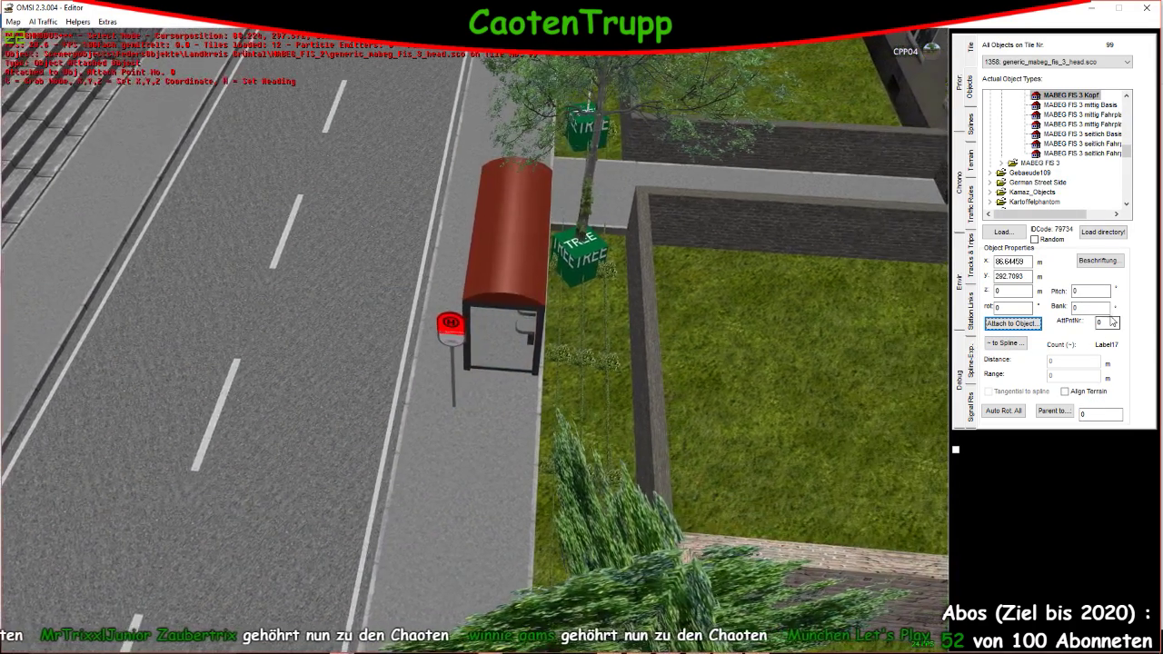
left_click(1097, 324)
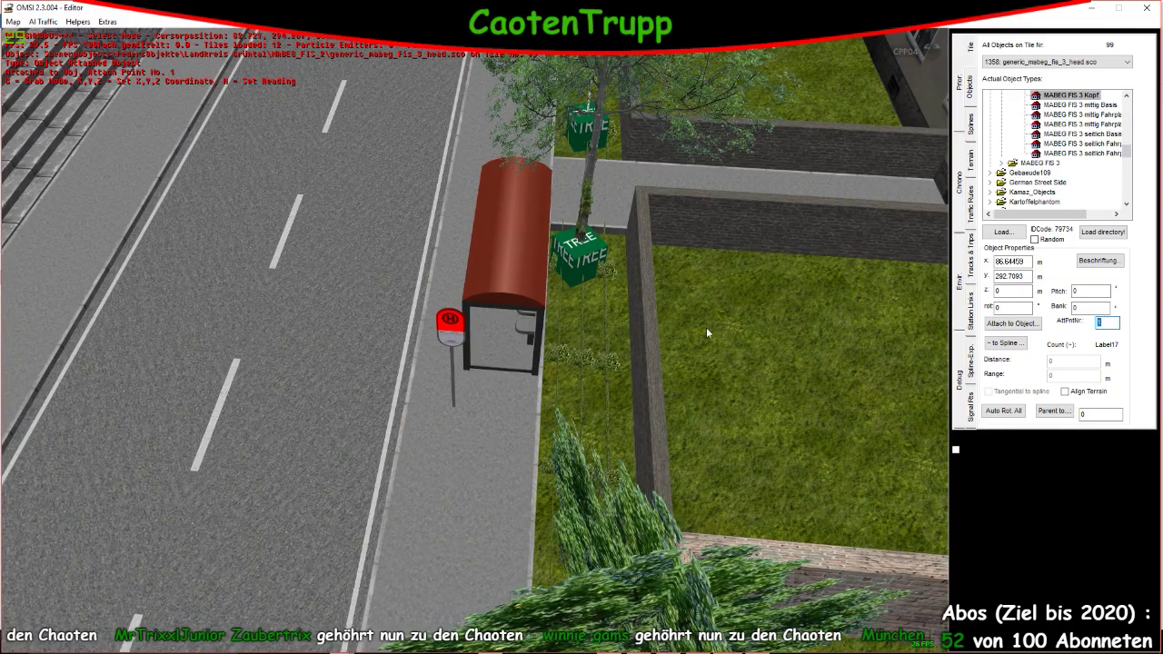
scroll(708, 334, "up", 5)
scroll(514, 221, "down", 8)
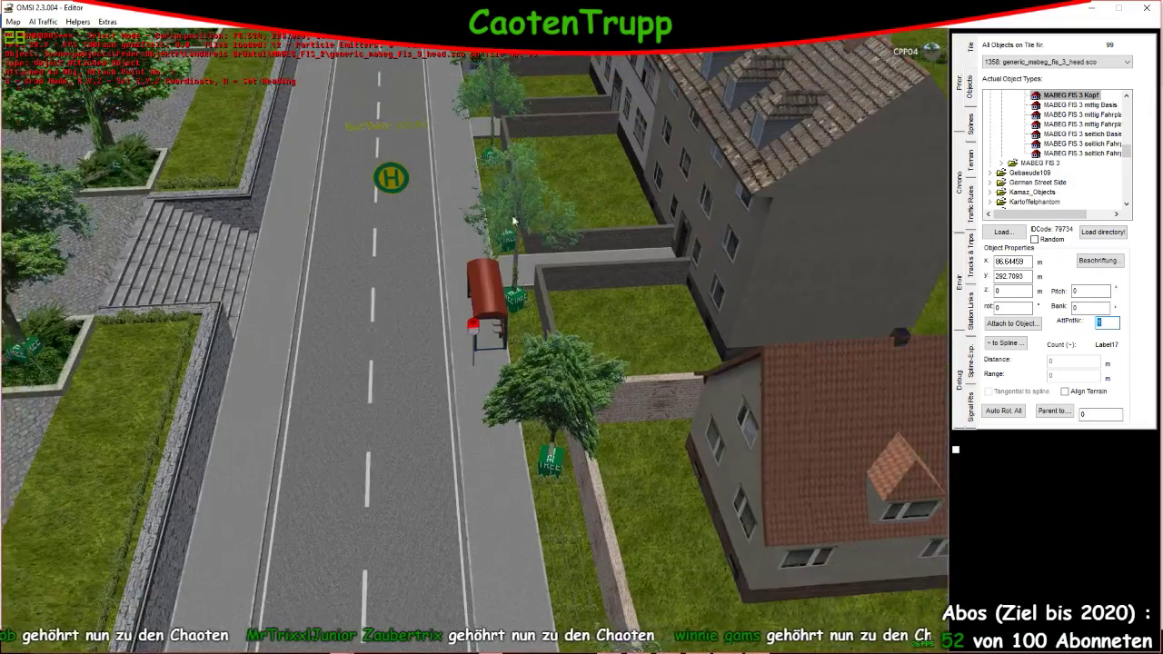
scroll(513, 221, "up", 4)
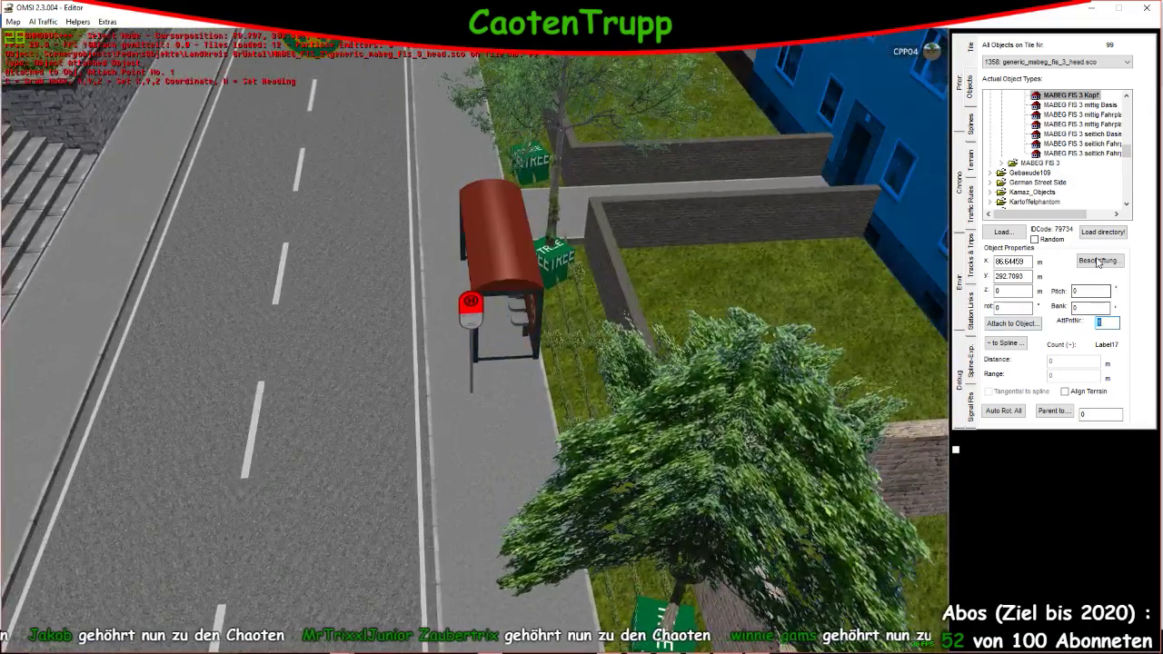
left_click(1098, 260)
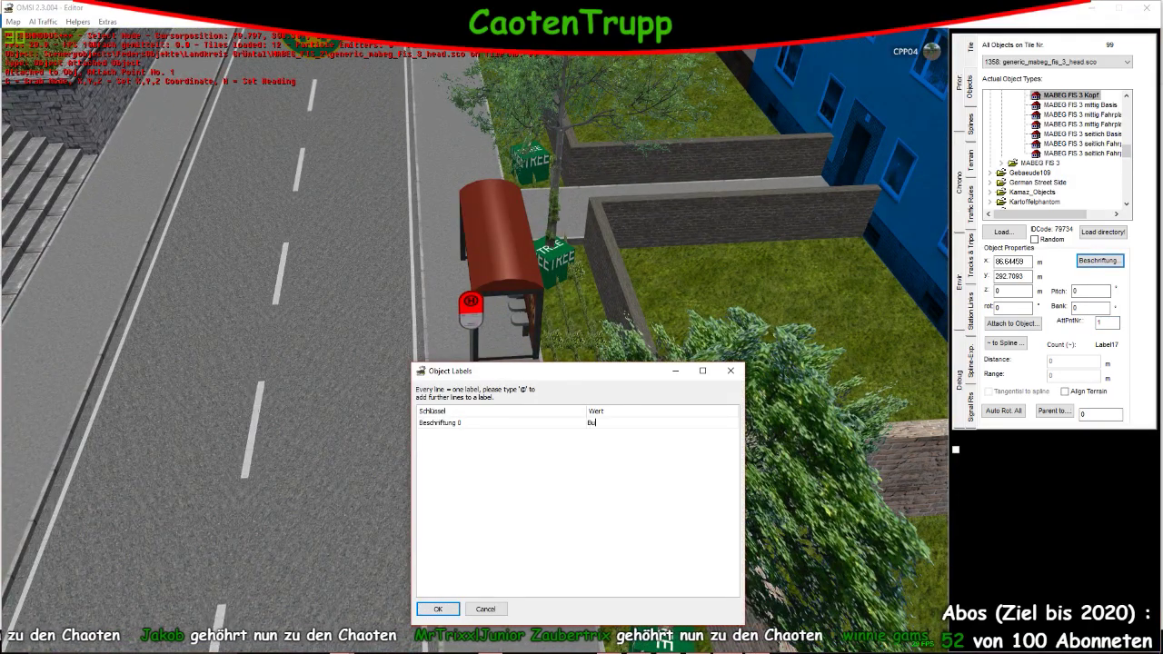
type("Buchheim,@K")
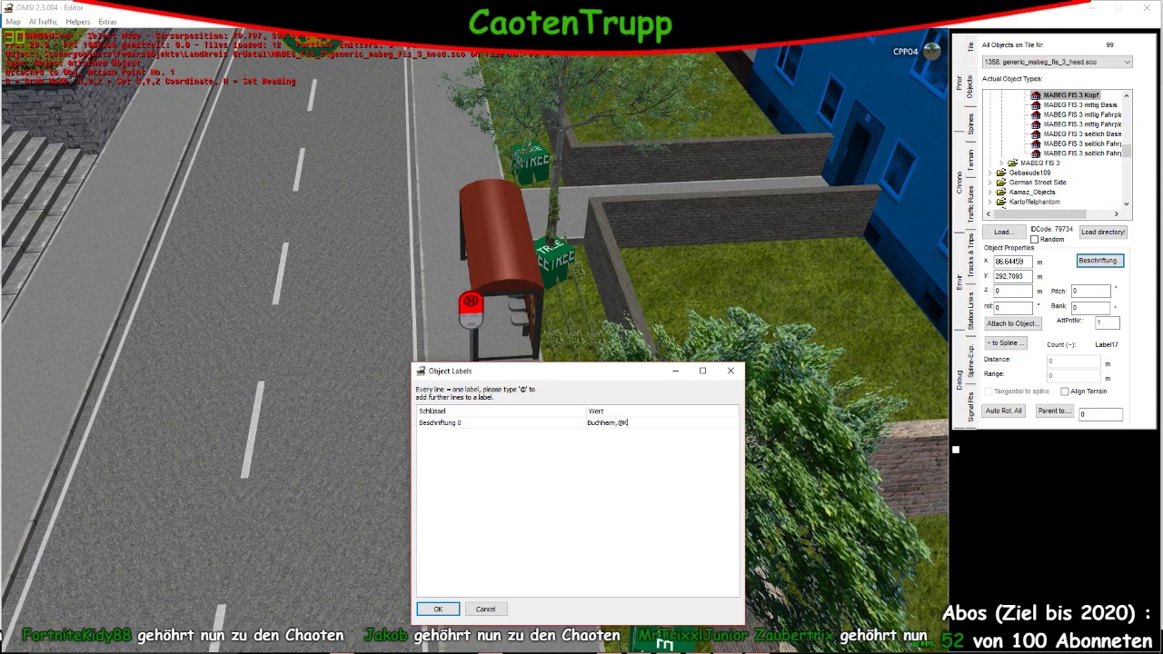
type("irche")
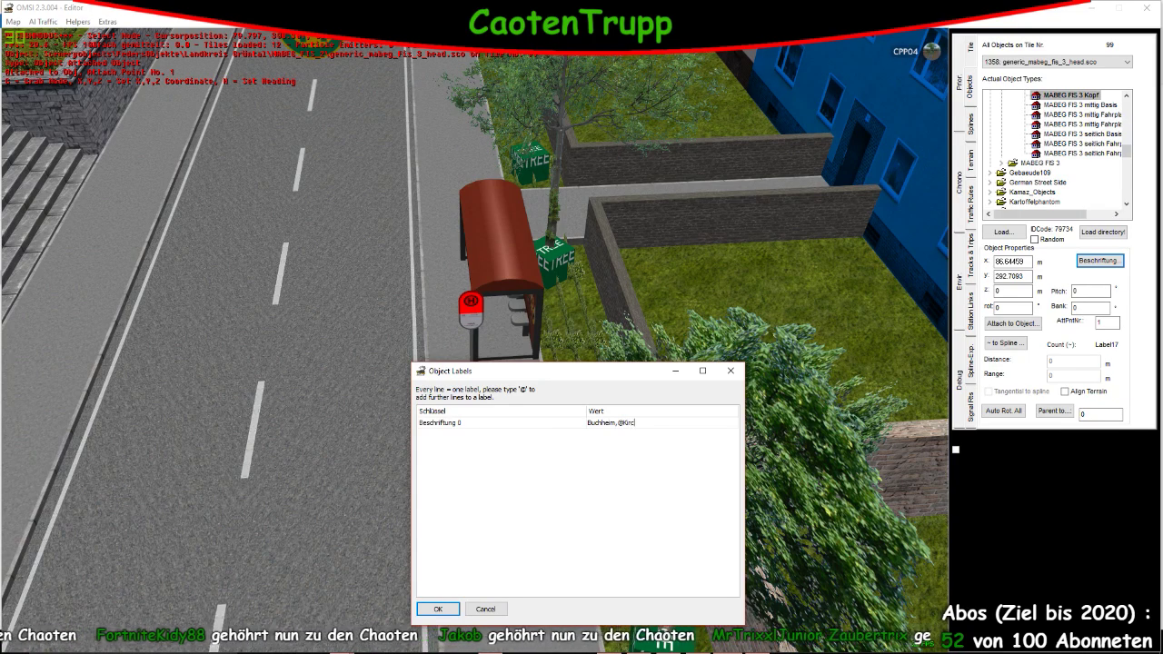
left_click(438, 608)
scroll(449, 364, "up", 5)
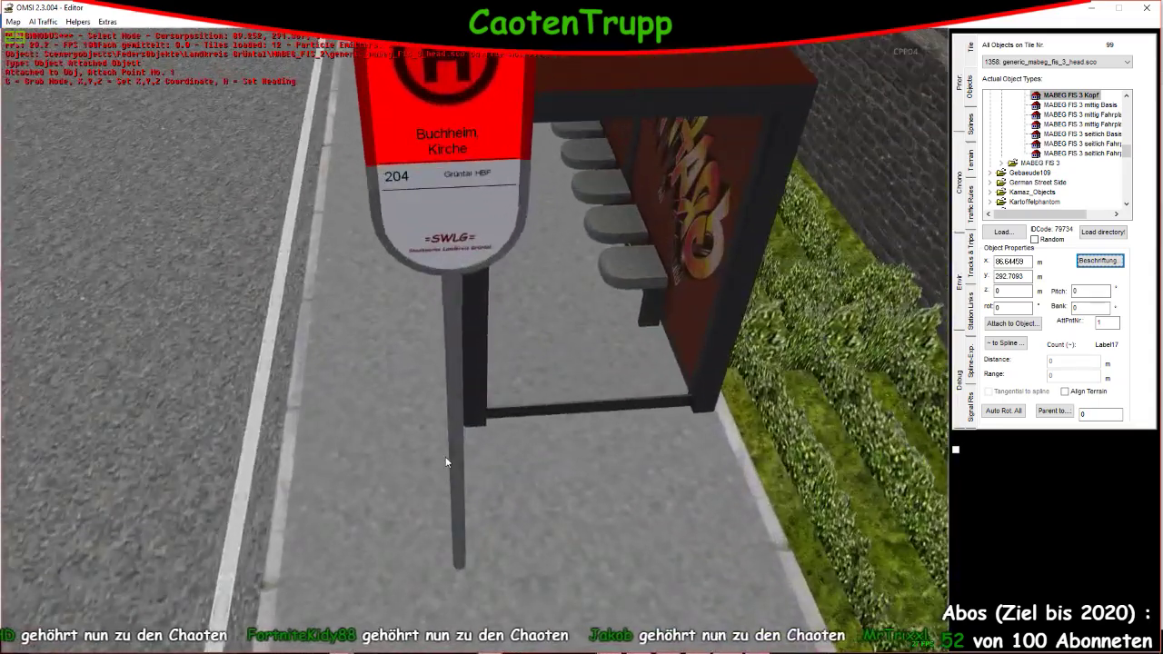
left_click(450, 468)
Replace the grey bus shelter at the stone wall across the road with the Haltestellenhaus (Orange mit Graffiti)
scroll(448, 469, "down", 5)
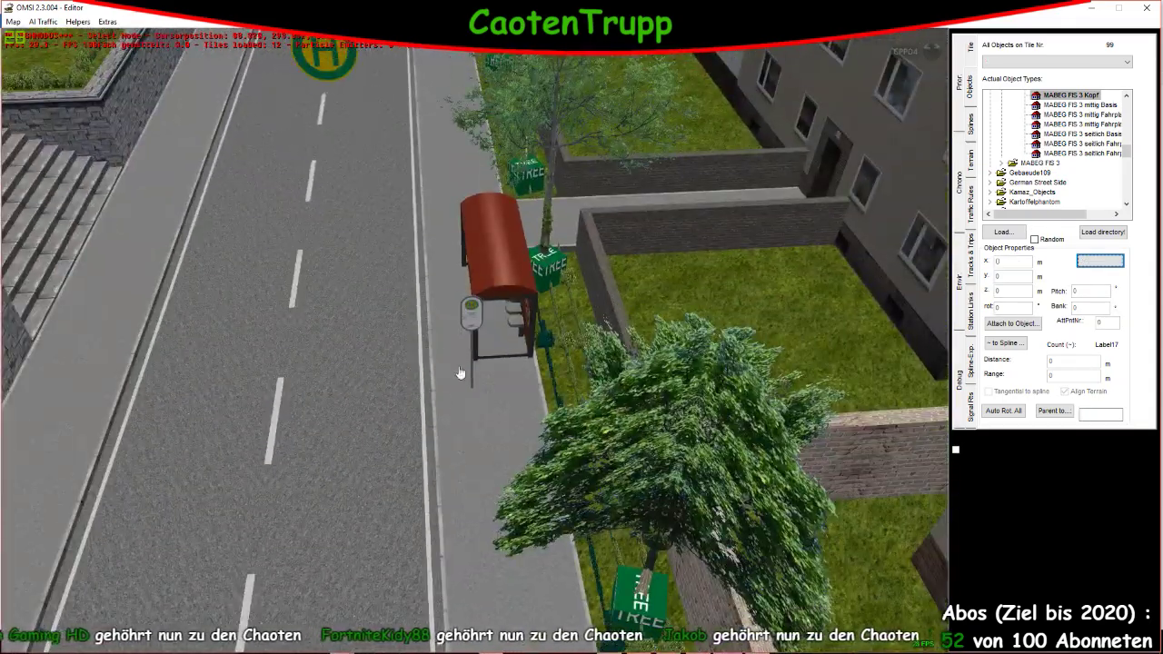
left_click(461, 373)
right_click_drag(460, 373, 408, 480)
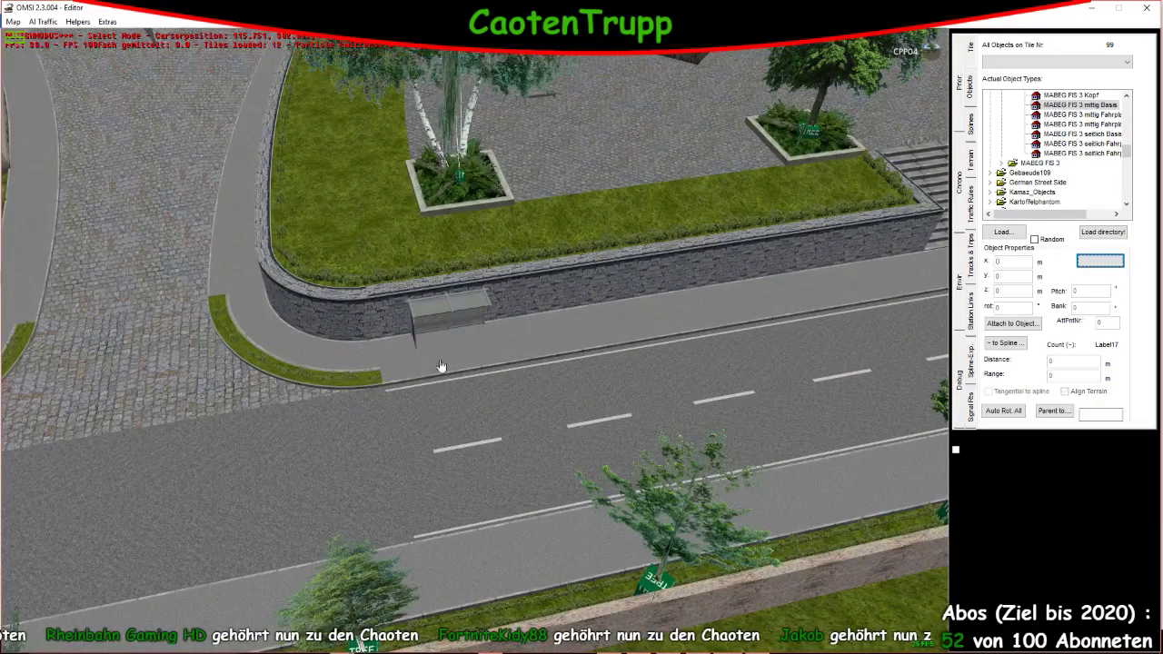
left_click(445, 313)
scroll(1073, 167, "up", 5)
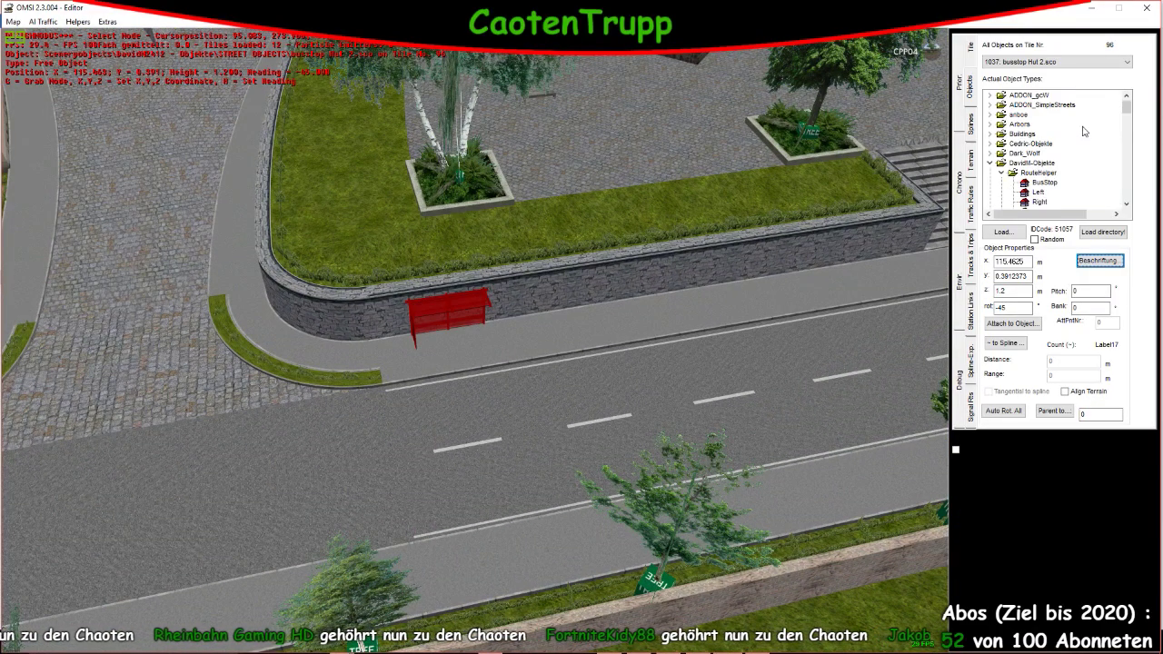
scroll(1073, 167, "down", 5)
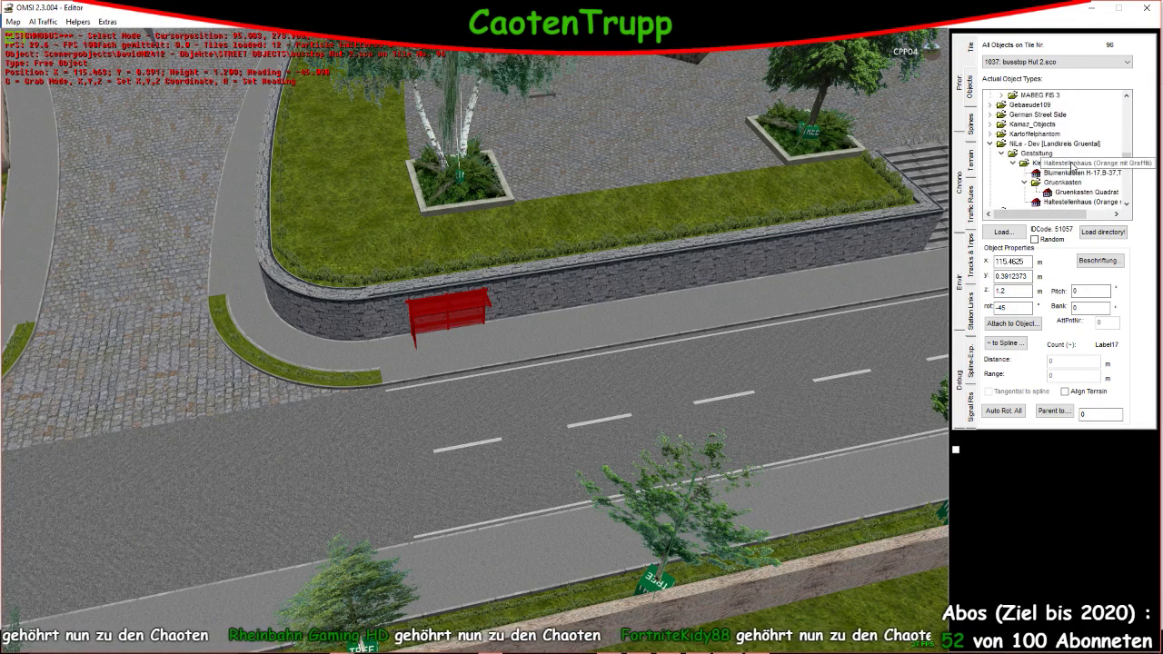
left_click(1083, 201)
scroll(814, 210, "up", 5)
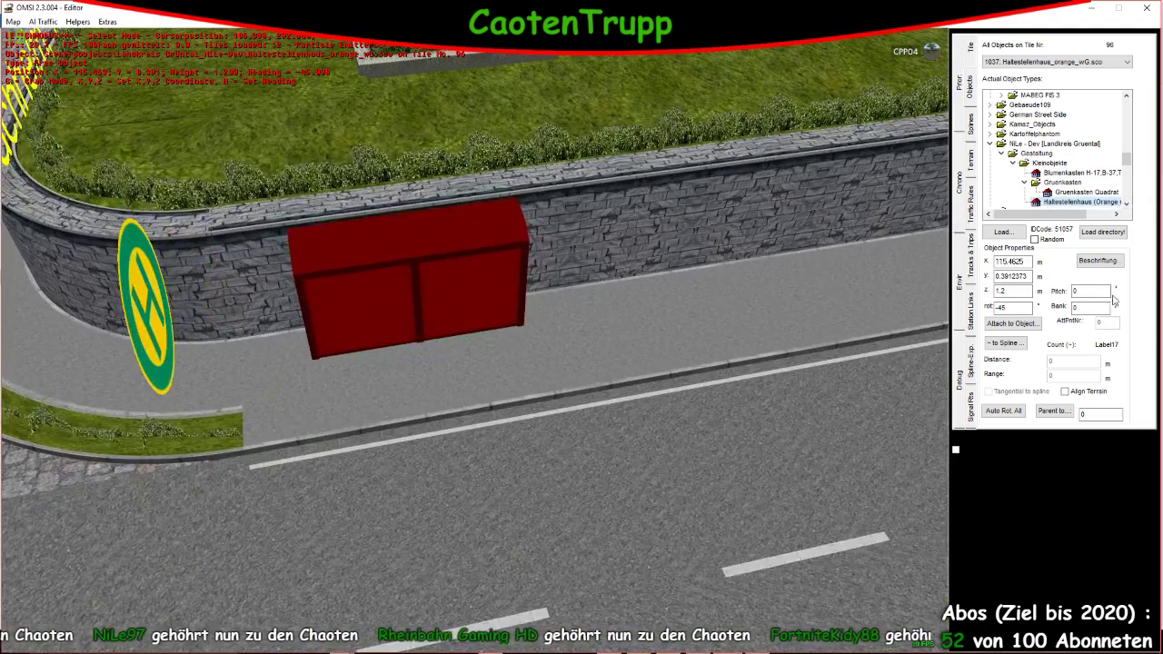
Rotate the orange shelter to 135° and move it against the stone wall
left_click_drag(1030, 309, 964, 313)
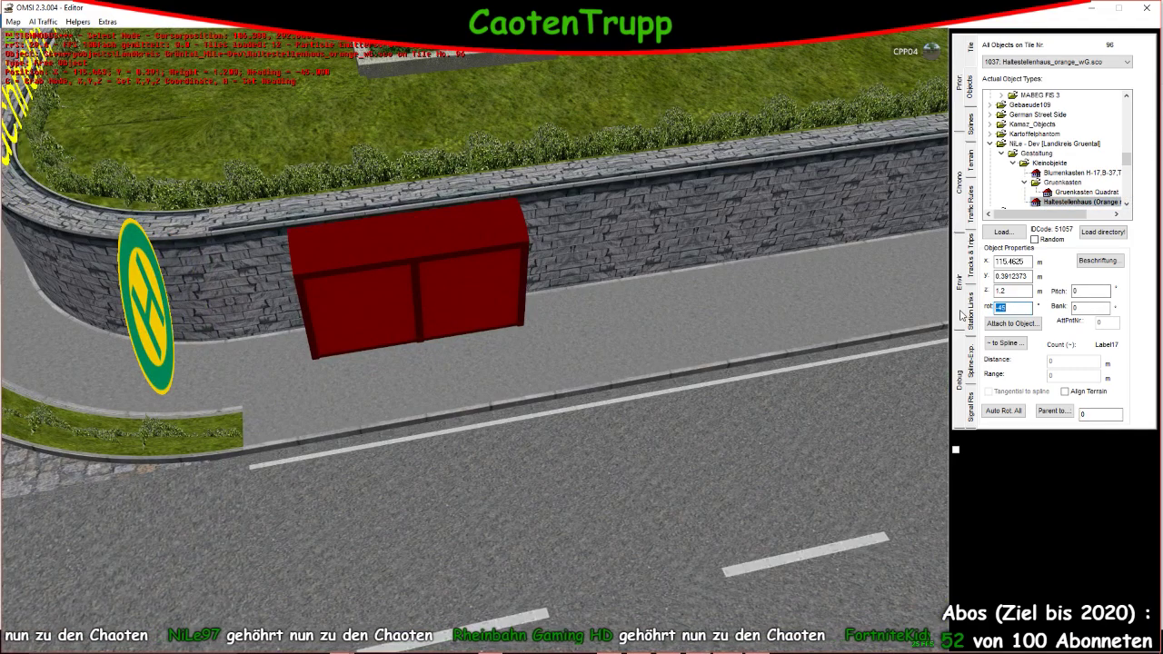
type("135")
key("Return")
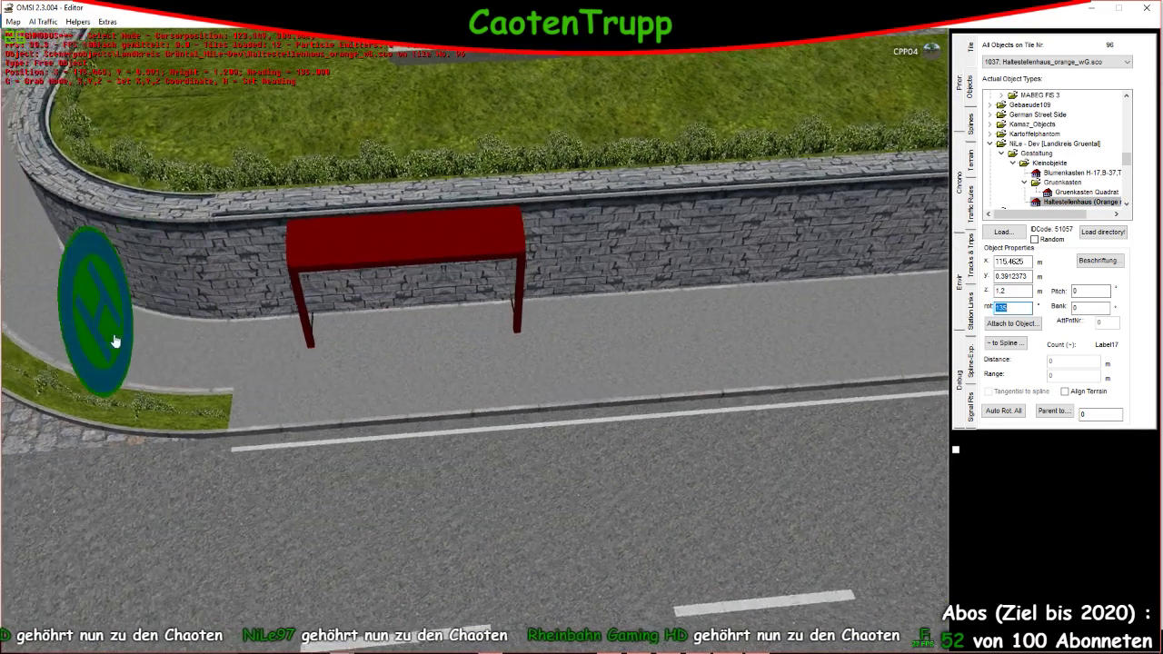
type("0")
key("Return")
key("g")
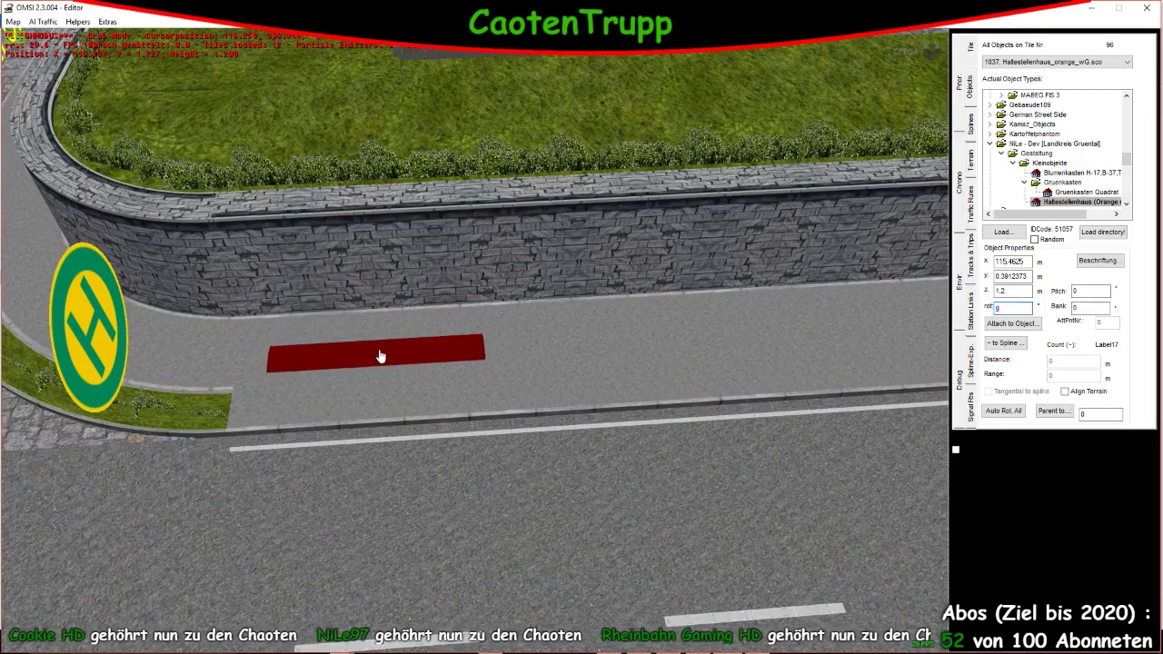
left_click(380, 344)
right_click_drag(389, 355, 496, 372)
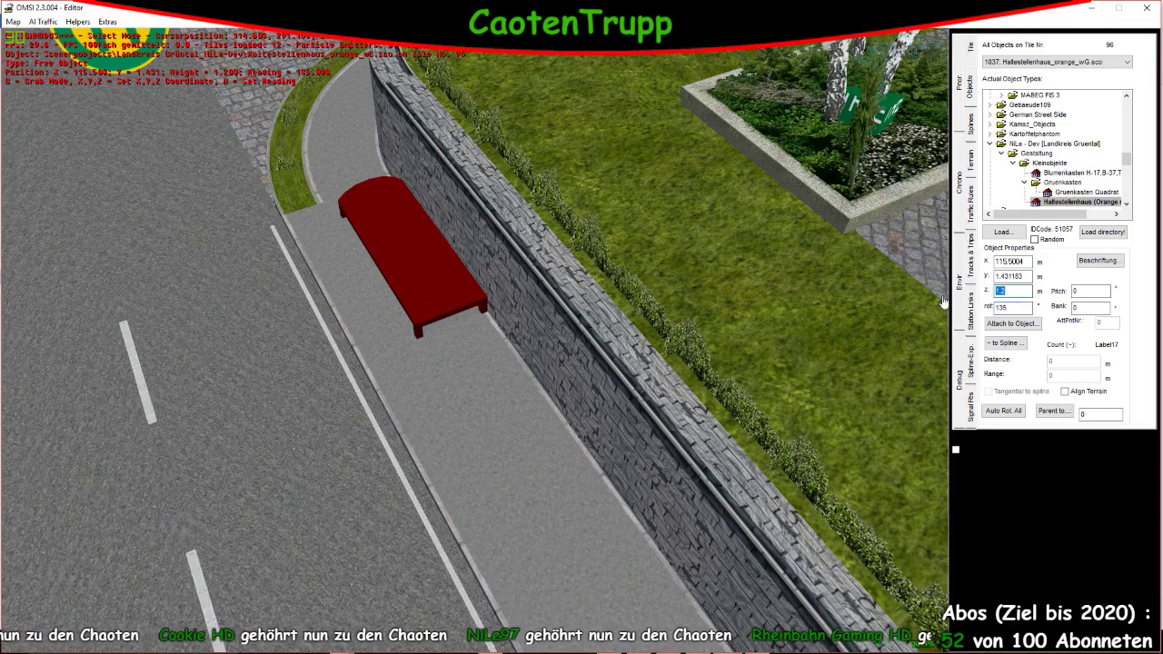
Set the orange shelter's height to 3 m and check how it stands on the sidewalk
type("3")
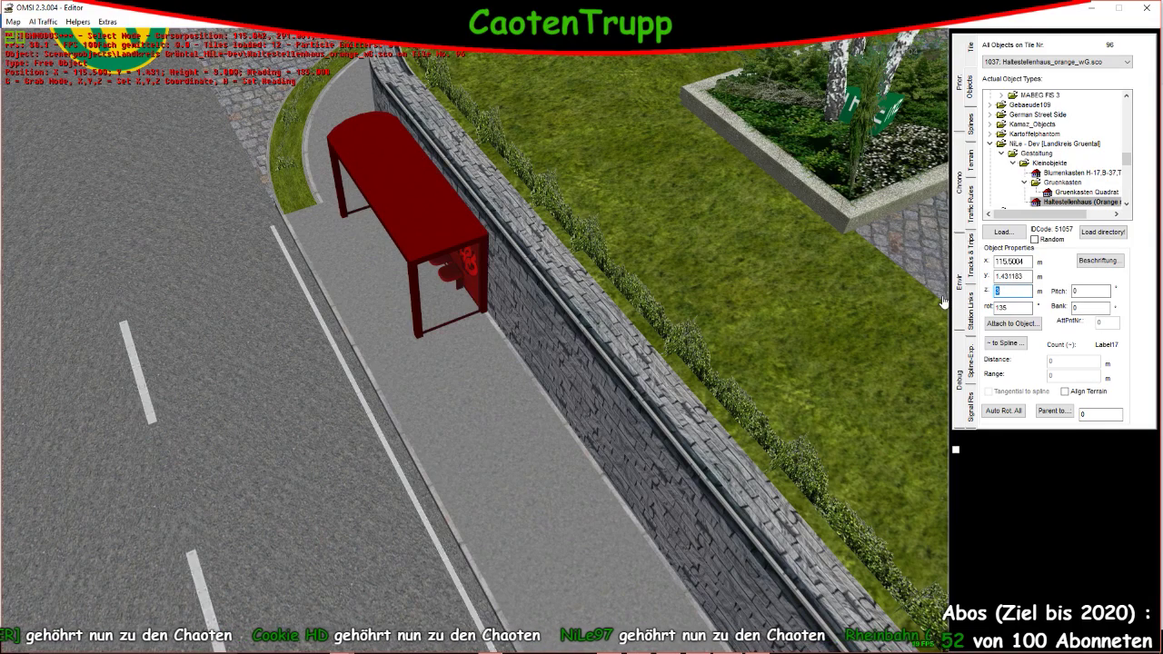
scroll(447, 341, "up", 3)
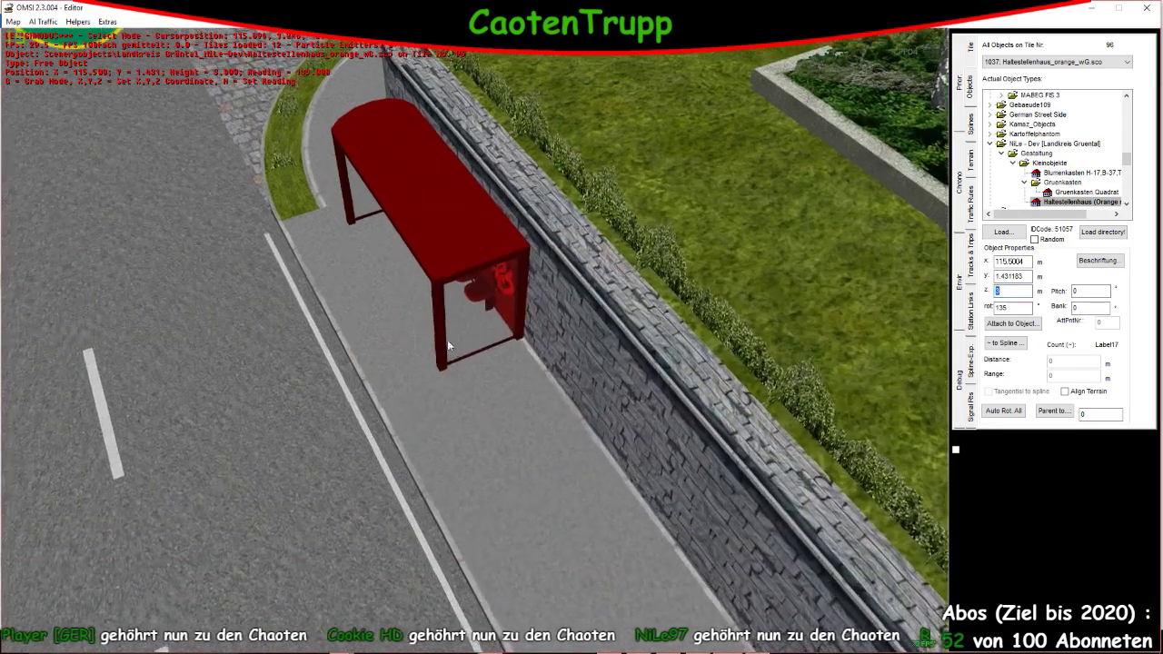
scroll(447, 345, "up", 8)
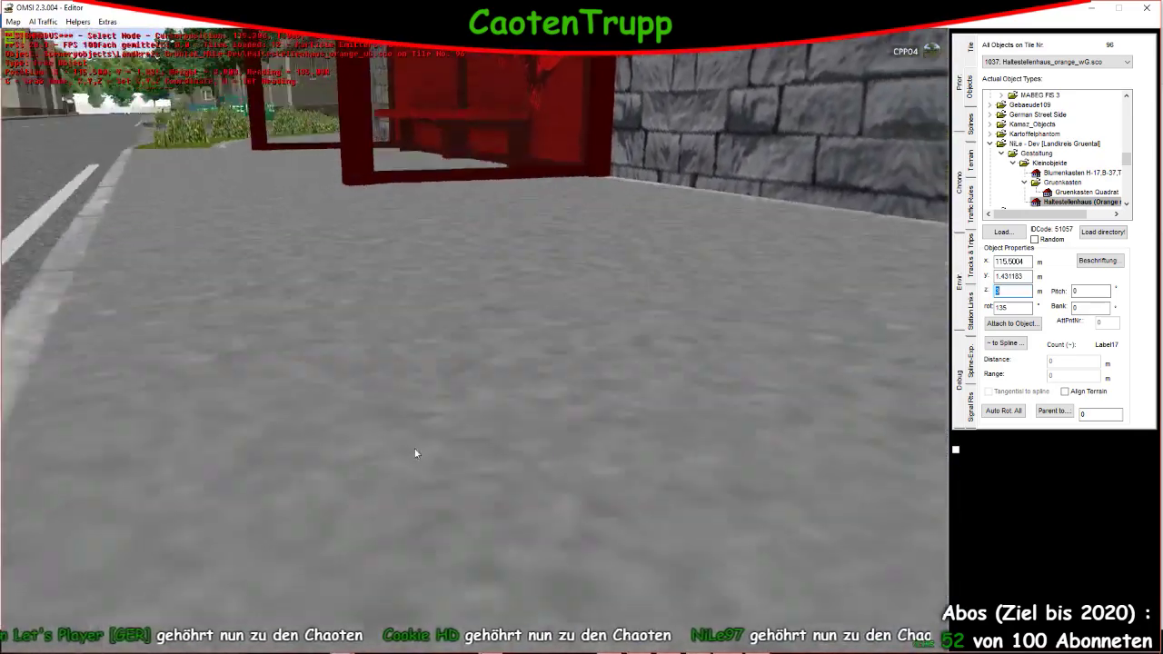
scroll(412, 444, "down", 10)
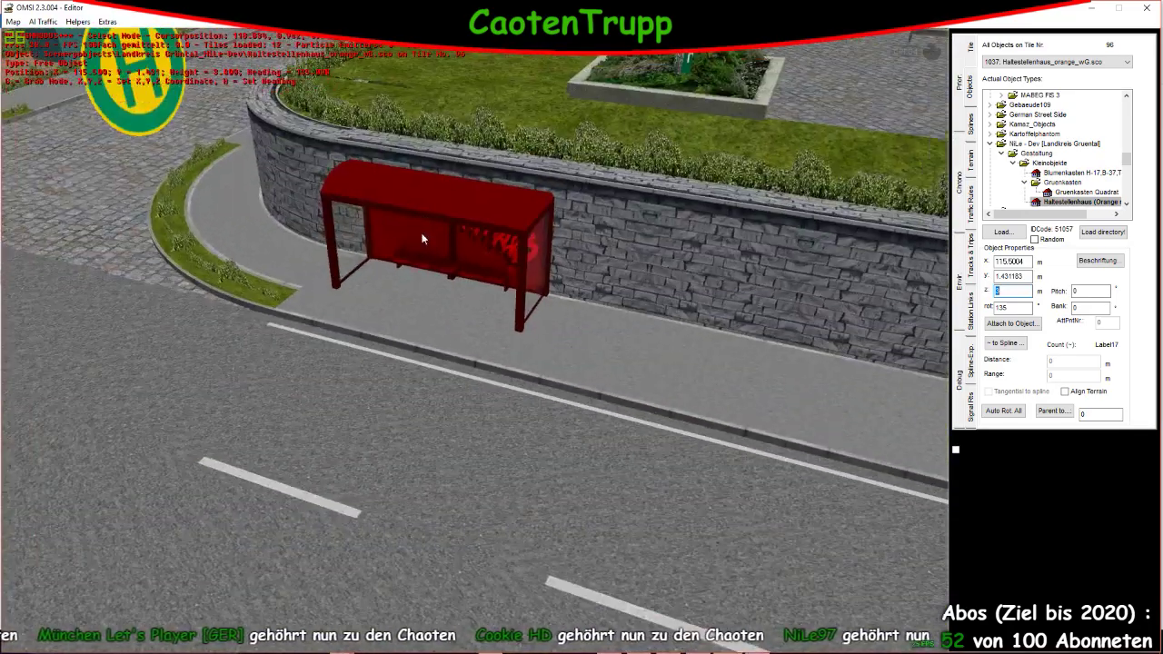
right_click_drag(421, 239, 397, 317)
scroll(436, 364, "down", 5)
scroll(467, 415, "up", 4)
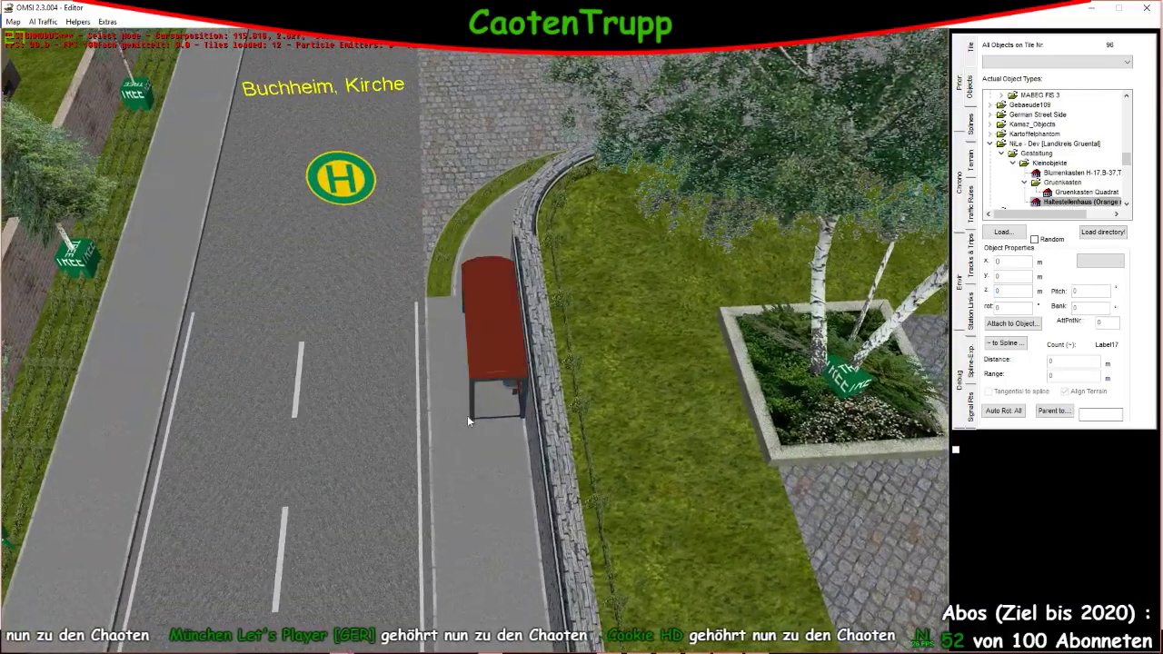
right_click_drag(483, 411, 491, 408)
Place a MABEG FIS 3 Kopf sign head on the sidewalk beside the orange shelter, with height 3 m
left_click(849, 320)
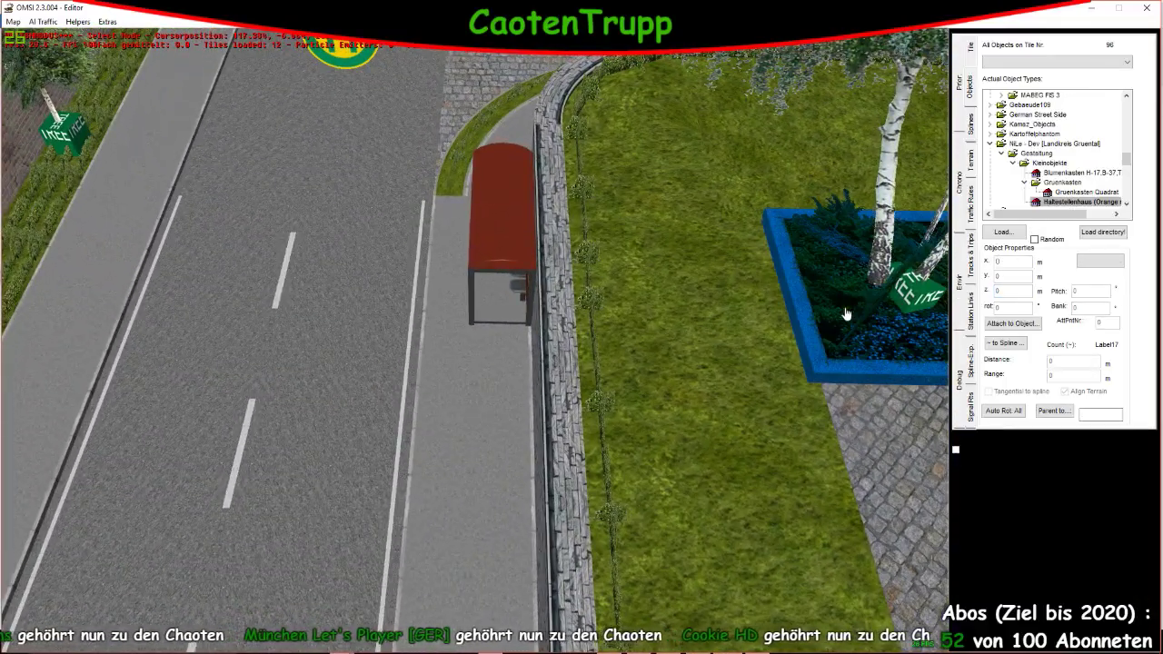
scroll(1063, 180, "down", 3)
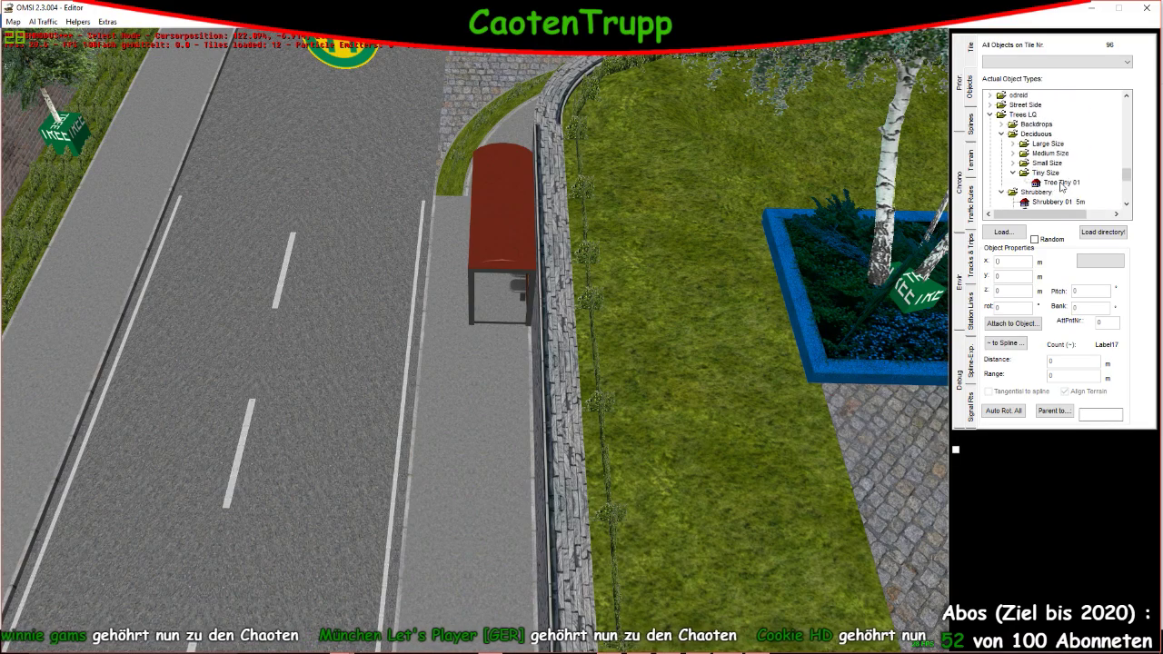
scroll(1060, 186, "up", 4)
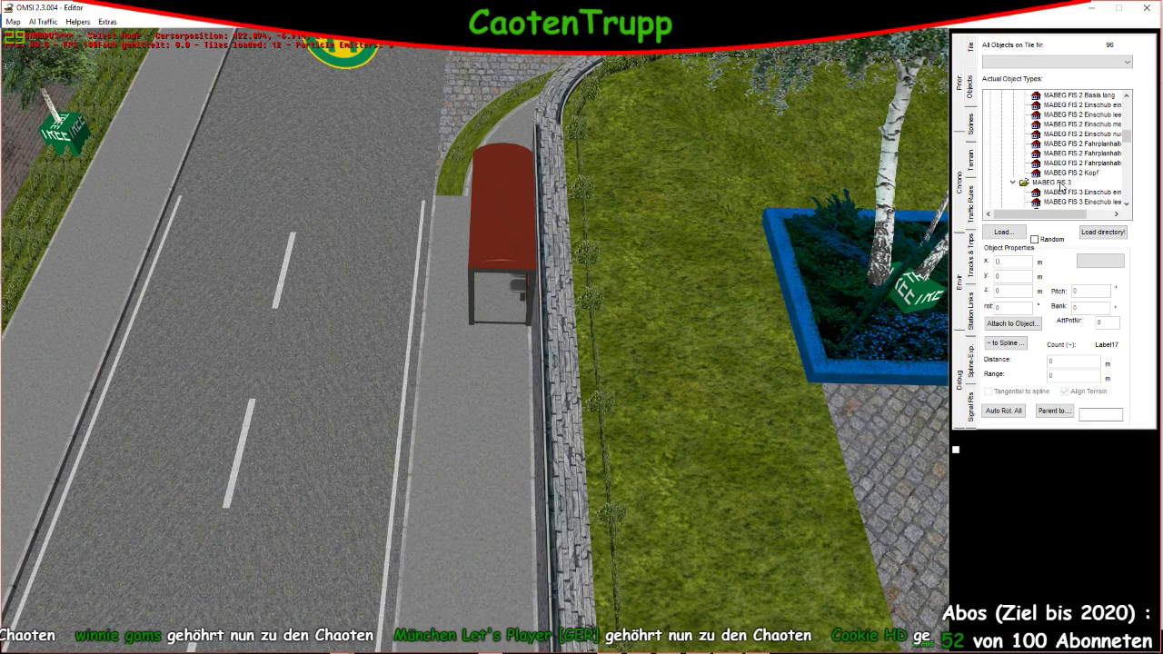
scroll(1076, 175, "down", 2)
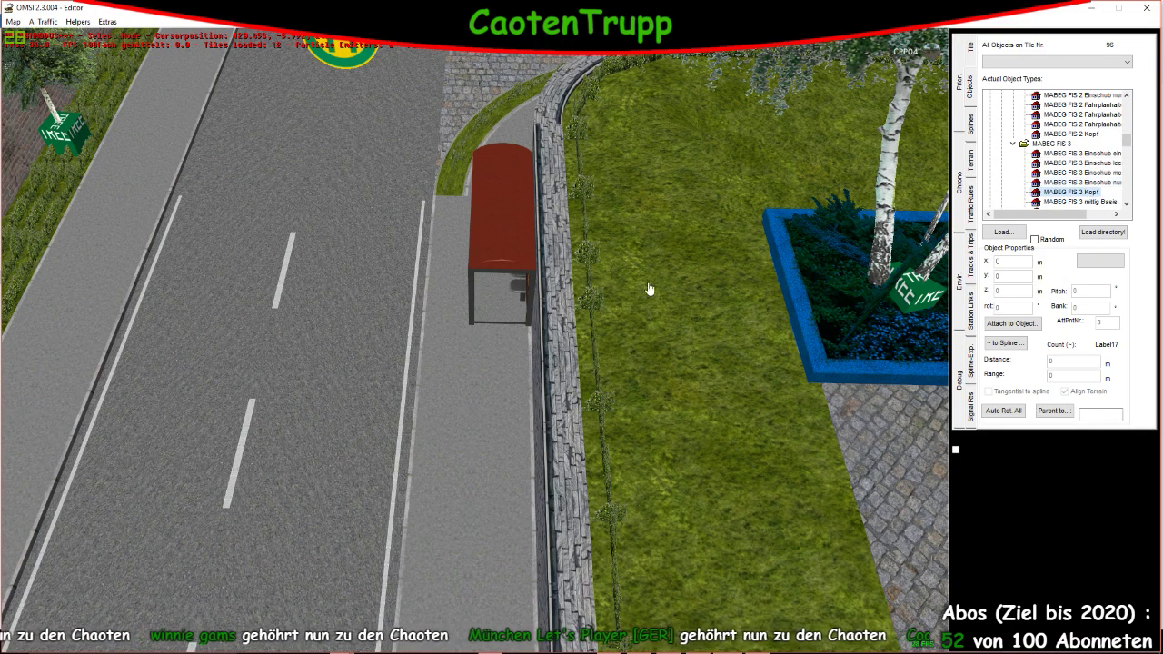
left_click(426, 371)
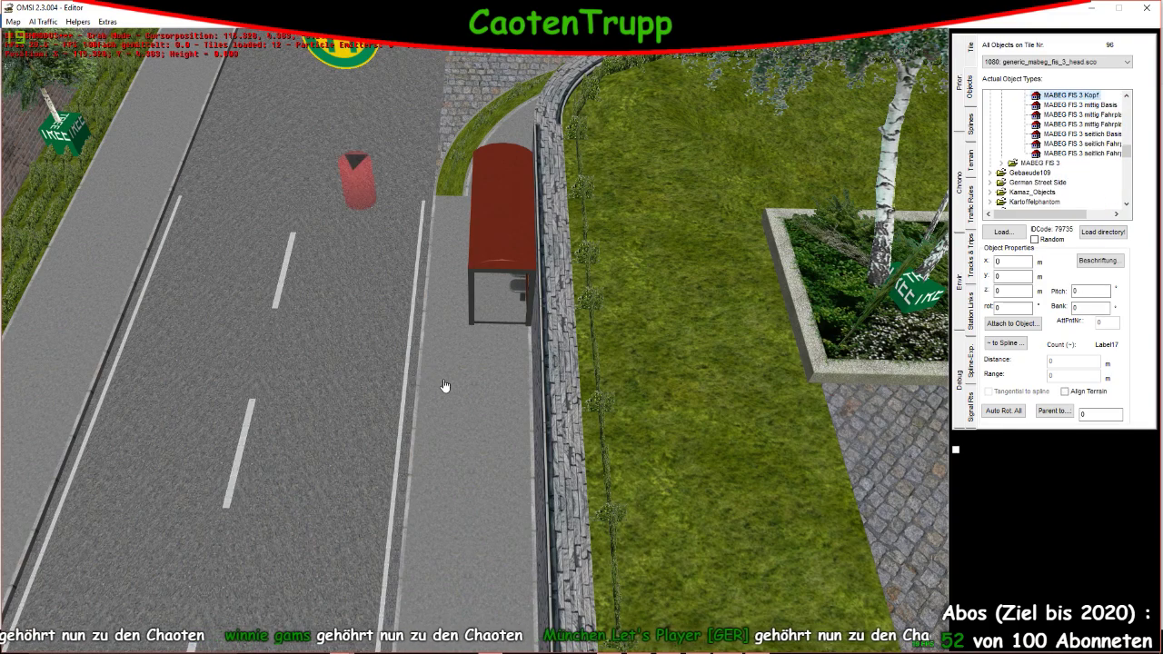
left_click(1011, 290)
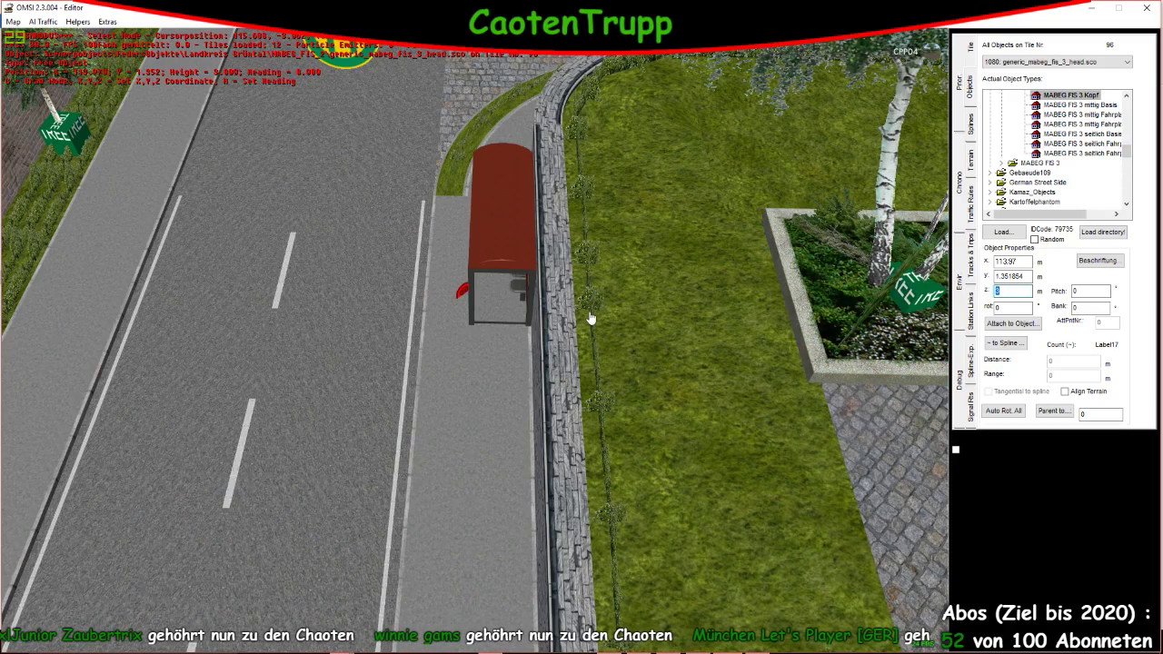
Swap the placed sign head for a MABEG FIS 3 mittig Basis post and set its height to 4 m
scroll(462, 295, "up", 10)
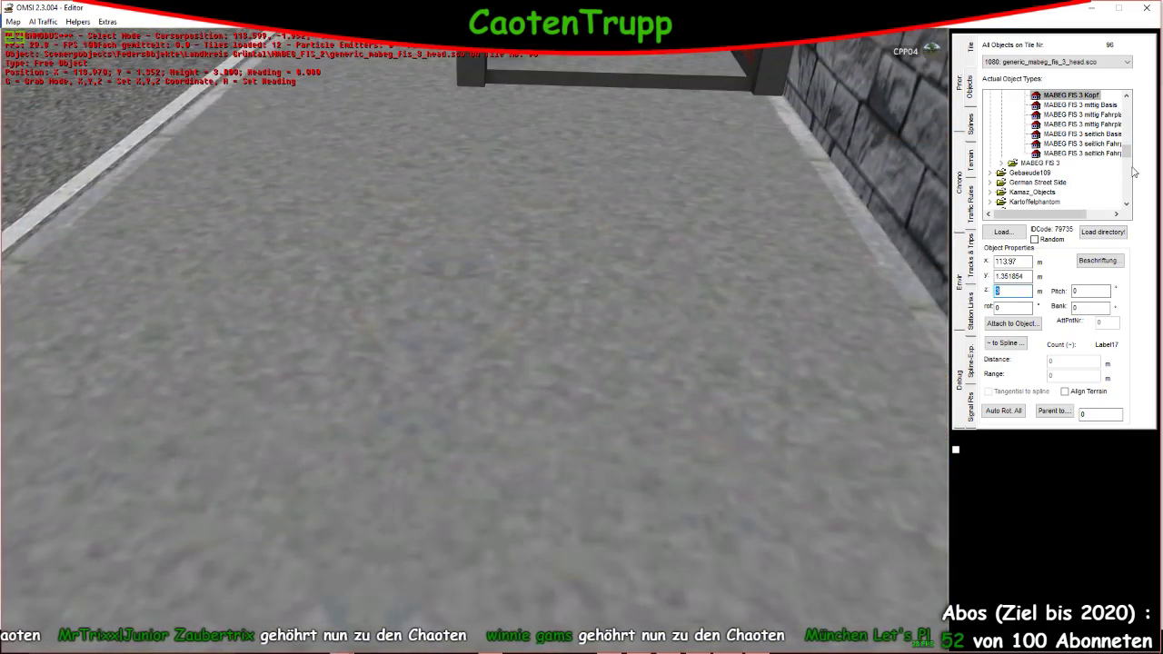
left_click(1080, 104)
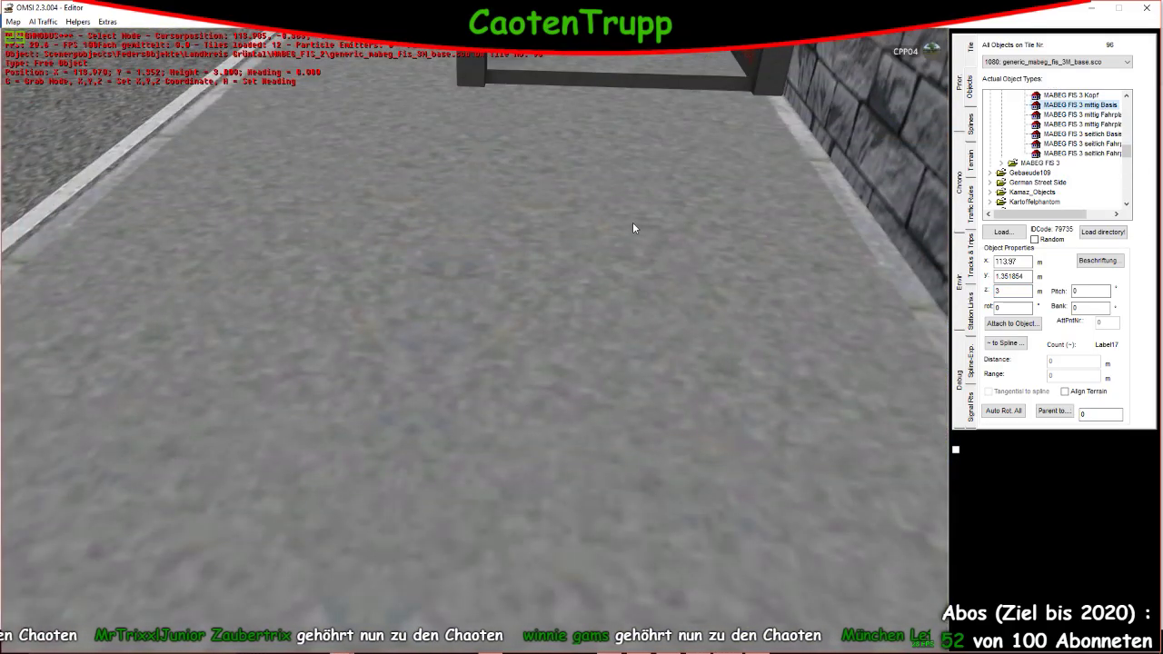
scroll(545, 250, "down", 5)
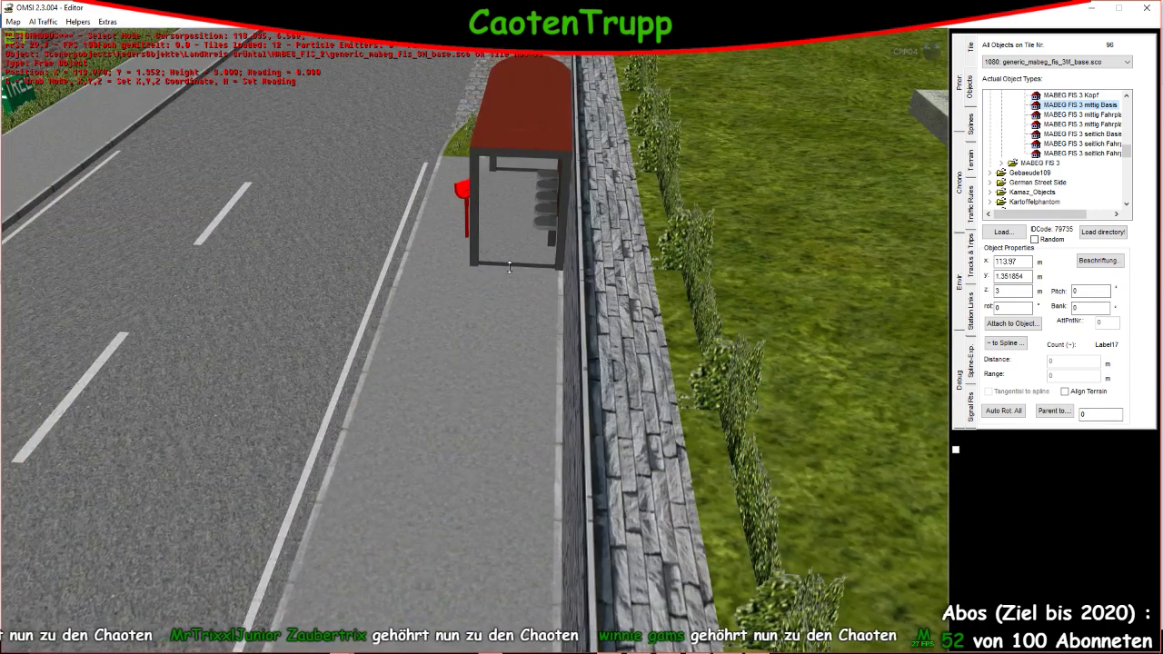
type("z4")
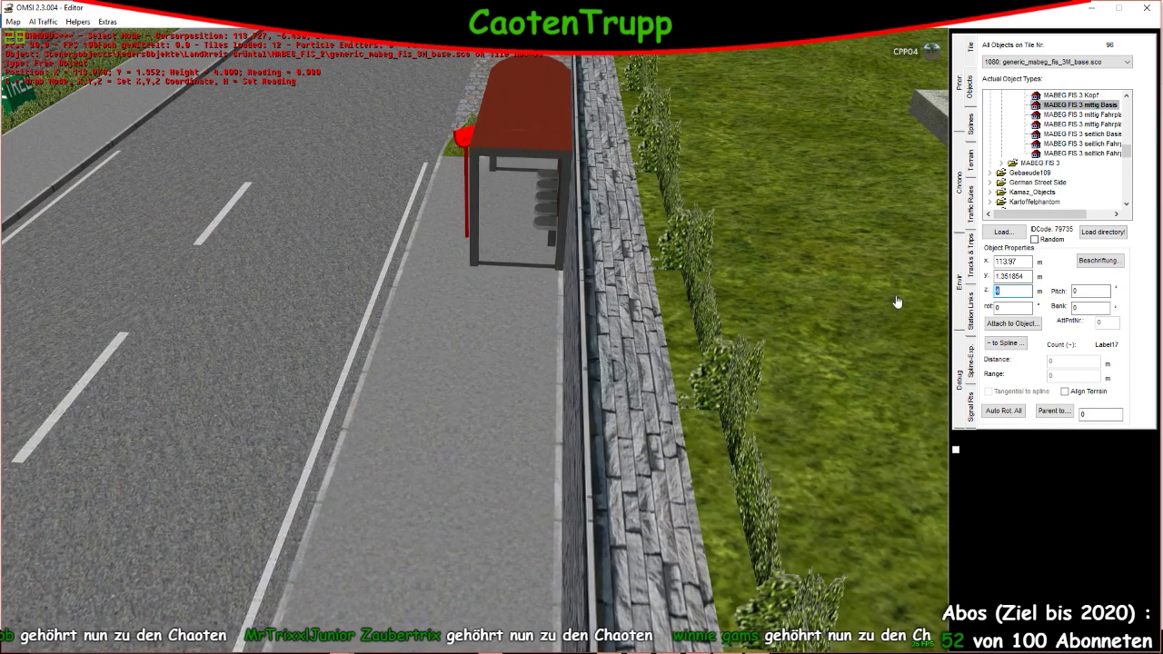
Move the sign post along the sidewalk to just in front of the shelter's near end
type("g")
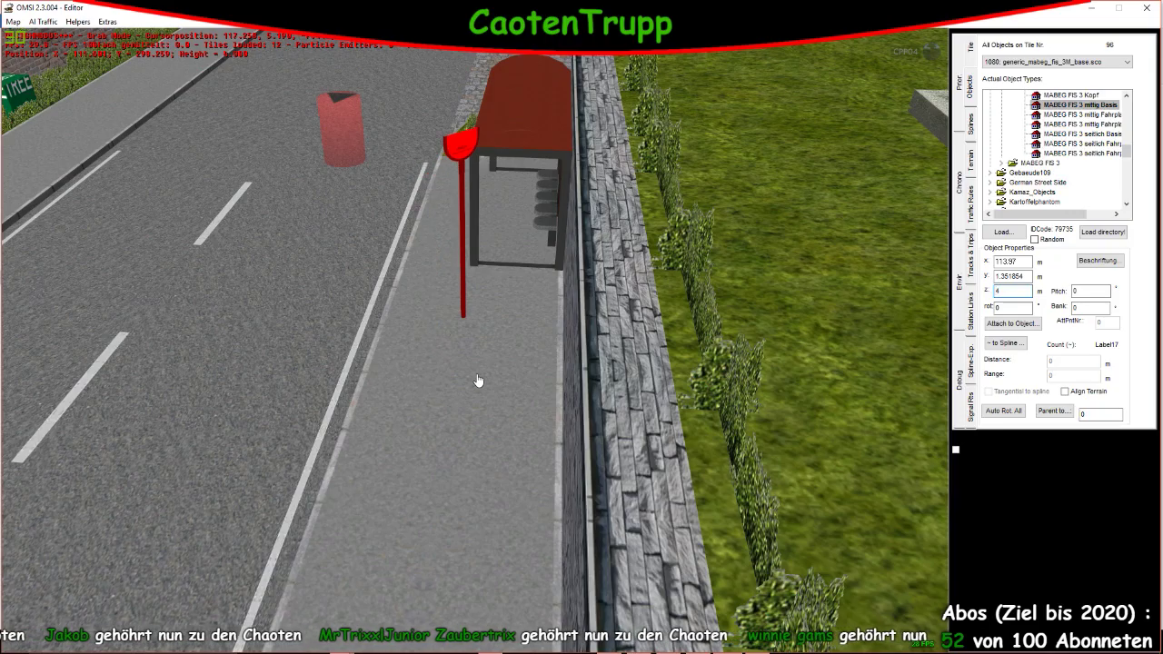
scroll(467, 390, "up", 3)
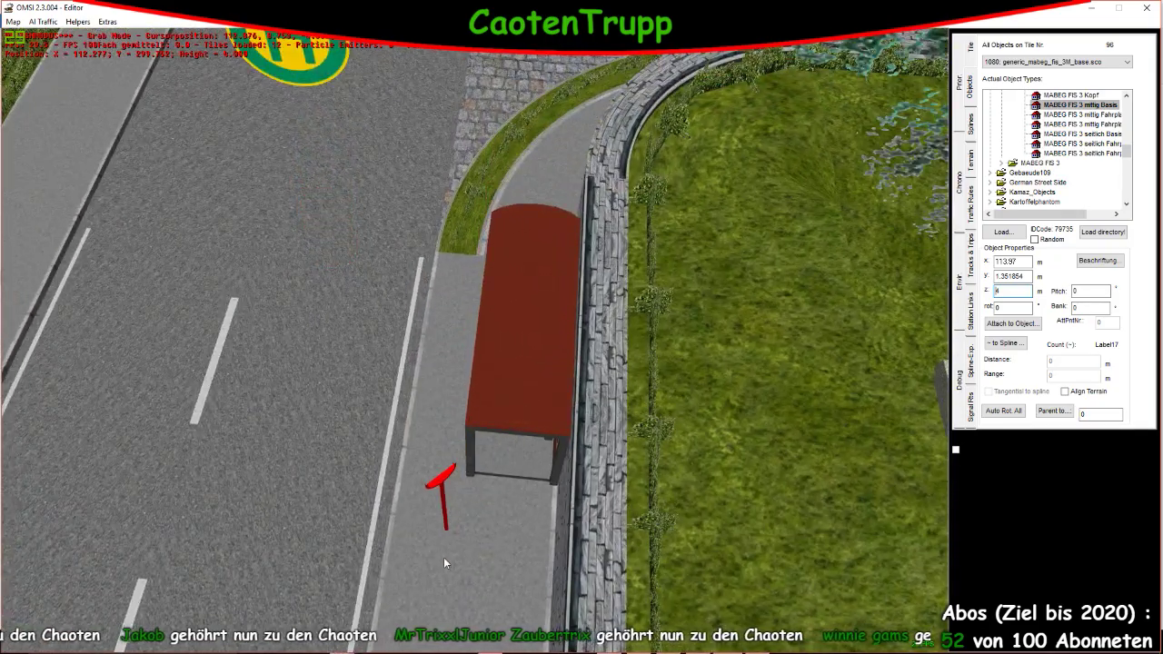
left_click(446, 564)
Check the sign post's foot at ground level and set the post's height to 3.5 m
scroll(448, 551, "up", 5)
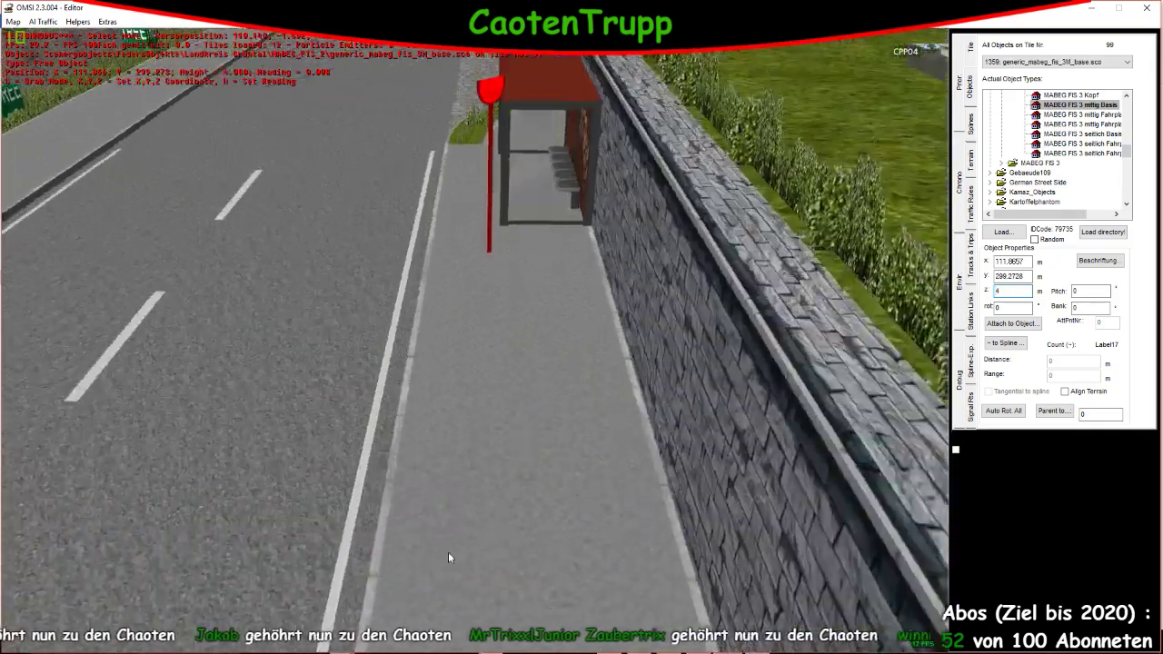
scroll(508, 130, "down", 5)
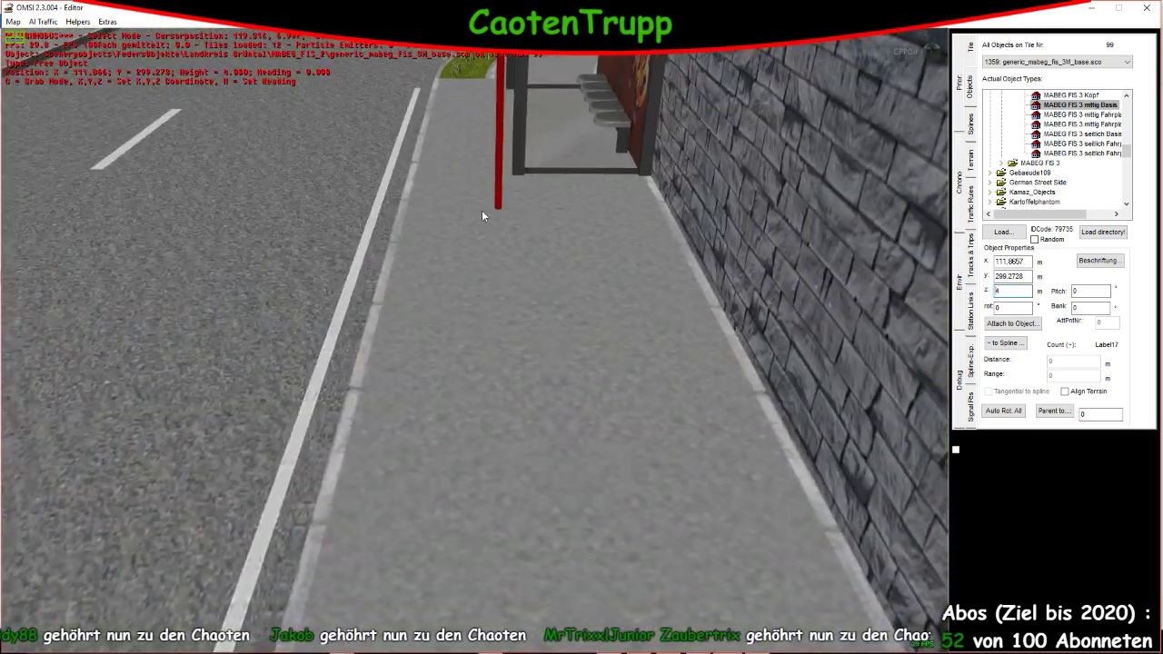
scroll(489, 329, "up", 5)
scroll(475, 428, "down", 5)
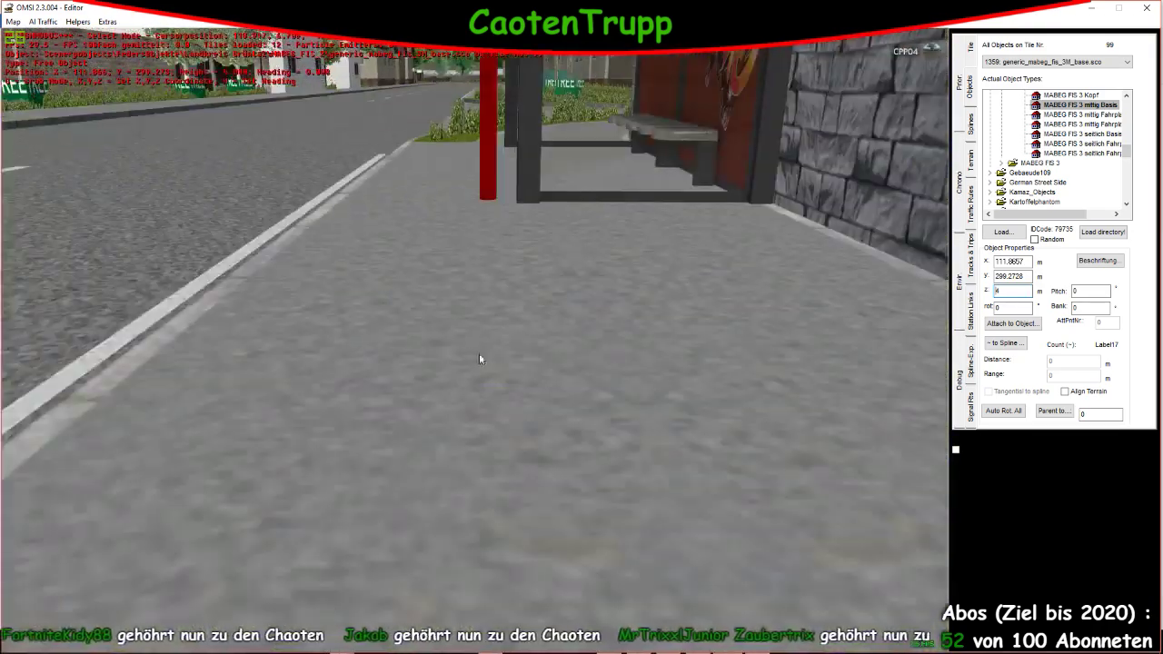
scroll(488, 185, "up", 3)
scroll(473, 327, "up", 5)
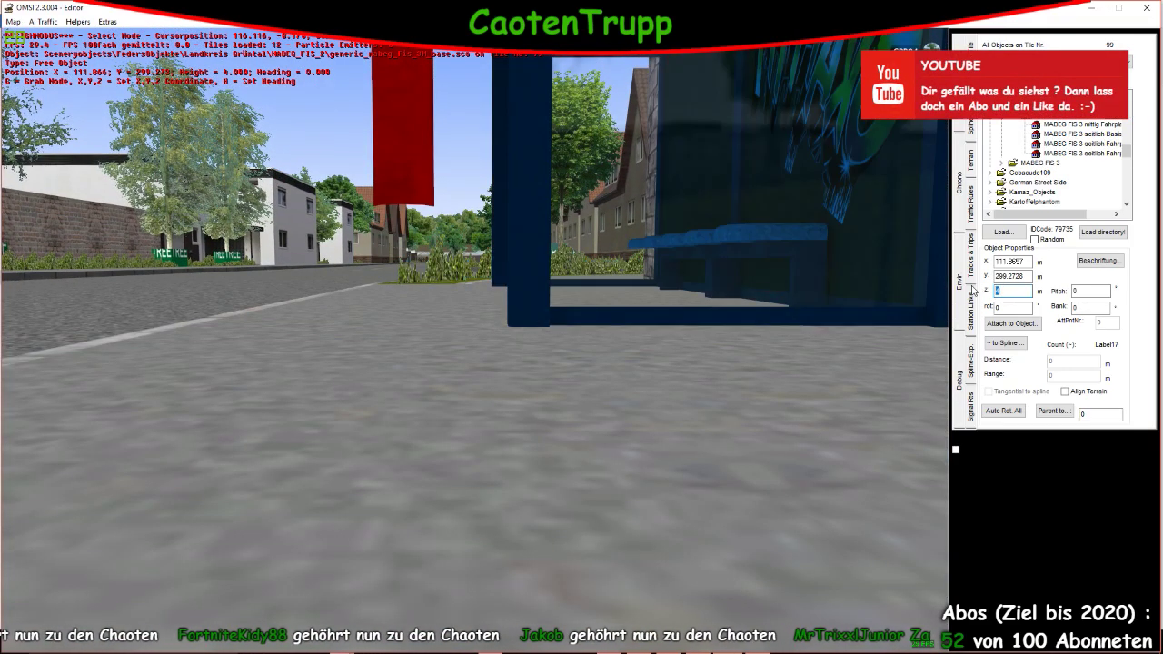
type("3.5")
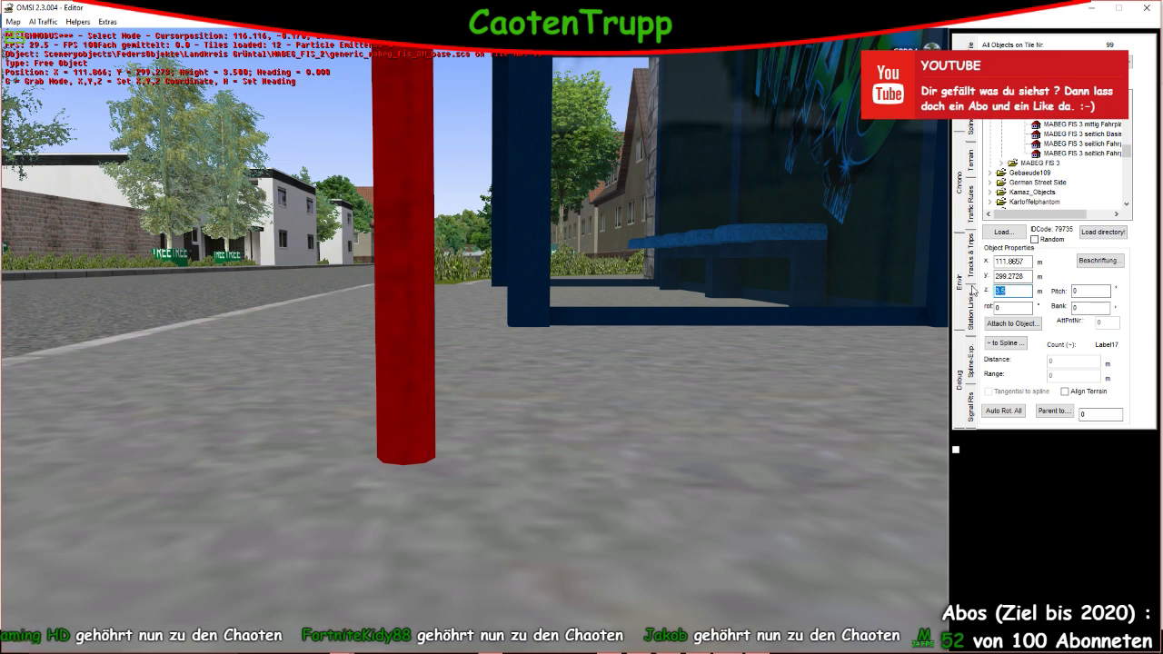
type("3")
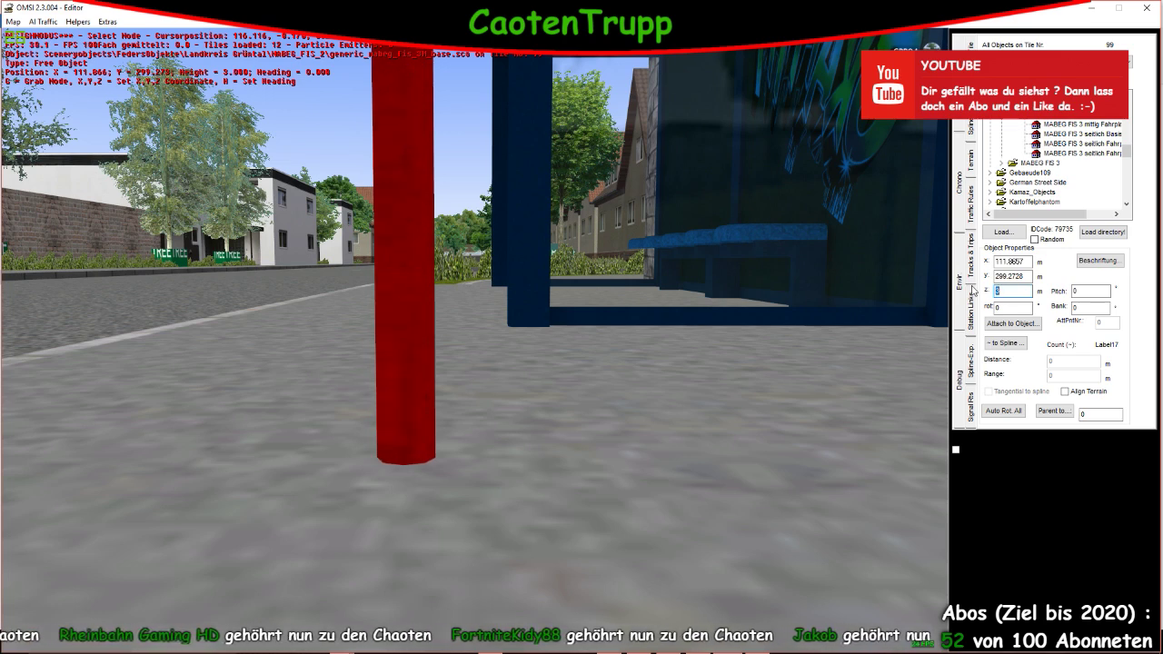
key("ctrl+z")
scroll(392, 362, "down", 5)
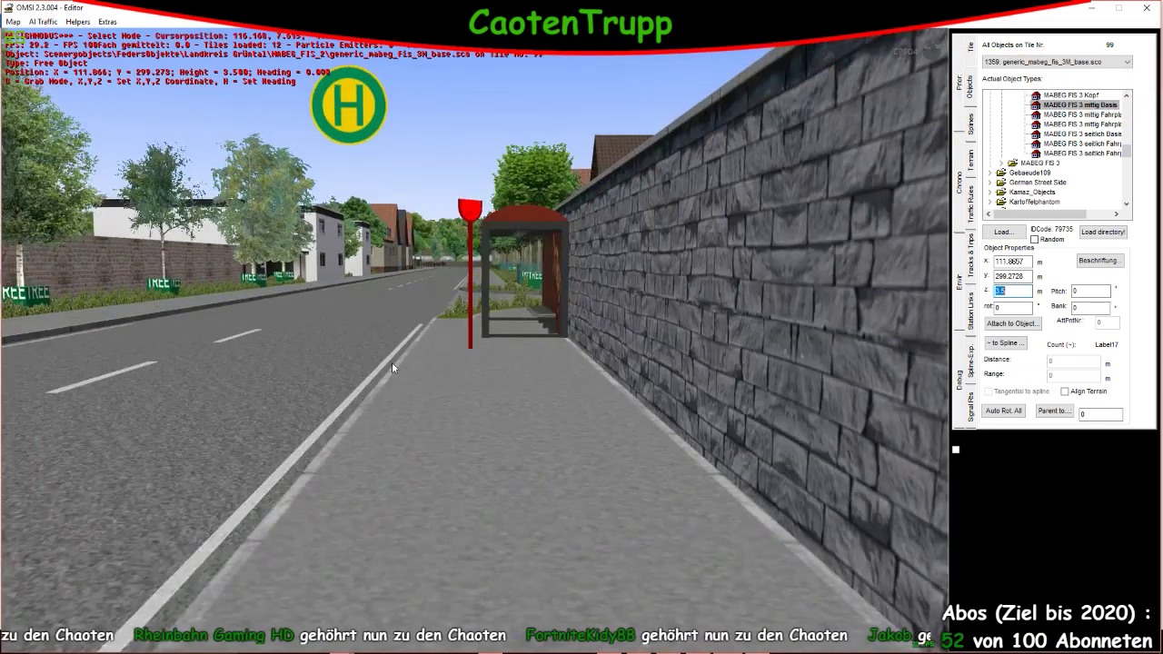
Rotate the sign post to 45° and deselect it
scroll(392, 361, "down", 5)
scroll(389, 389, "up", 6)
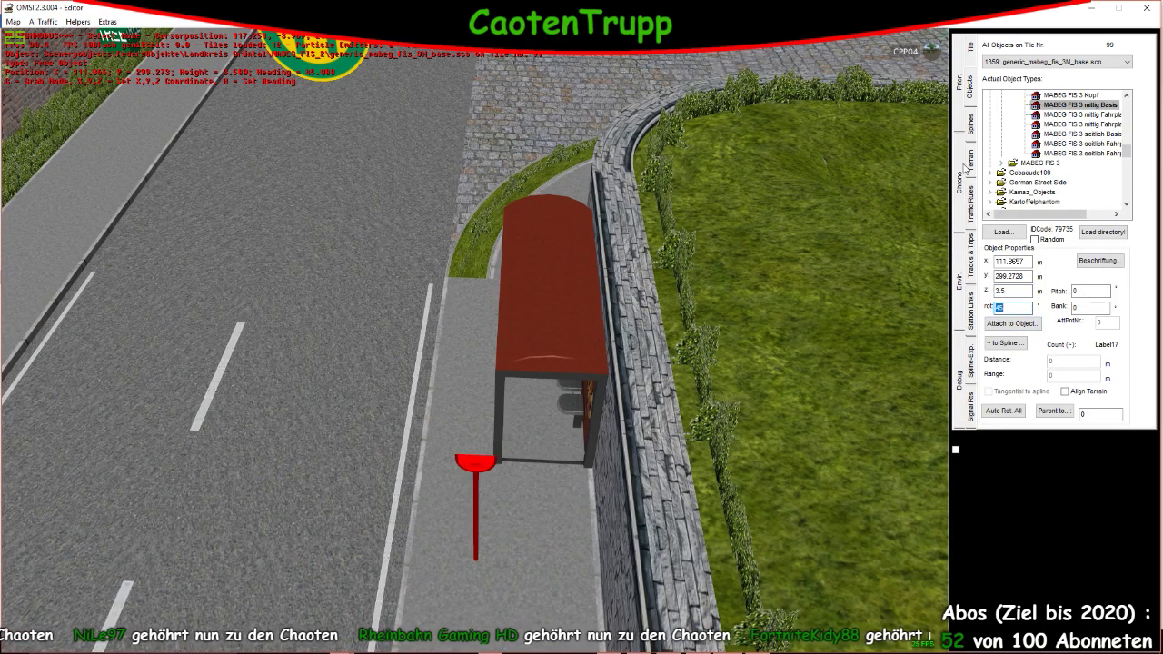
left_click(623, 367)
right_click_drag(623, 367, 941, 238)
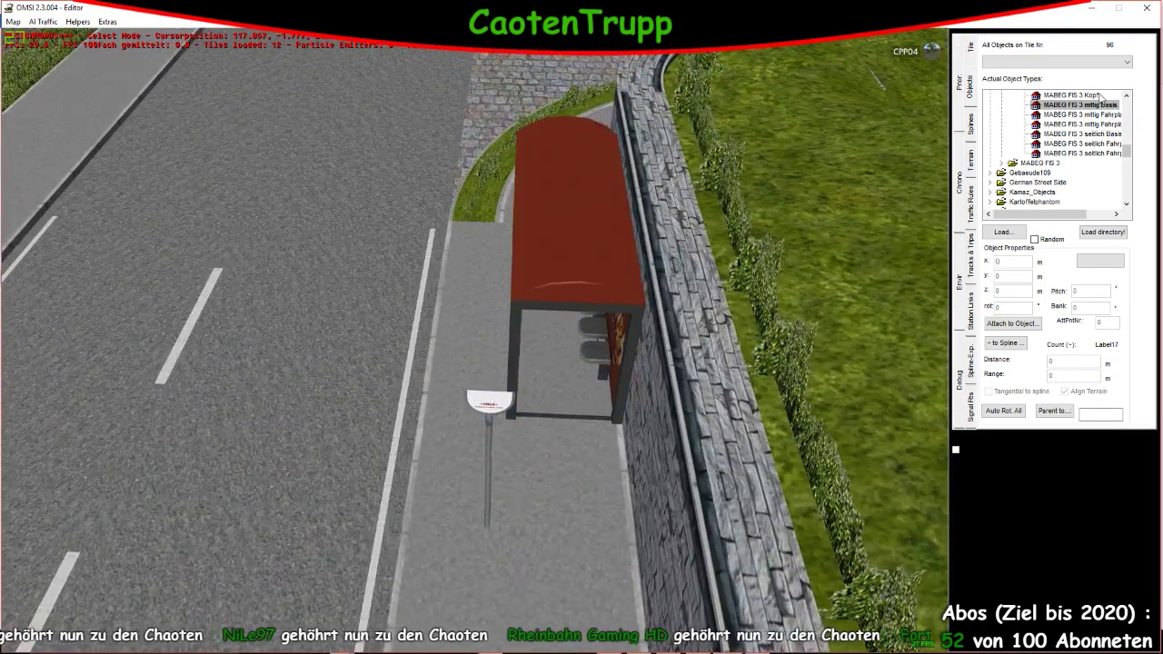
Attach a MABEG FIS 3 mittig Fahrplanhalter 2x to the newly placed sign post in front of the shelter
right_click_drag(713, 314, 495, 406)
left_click(1086, 114)
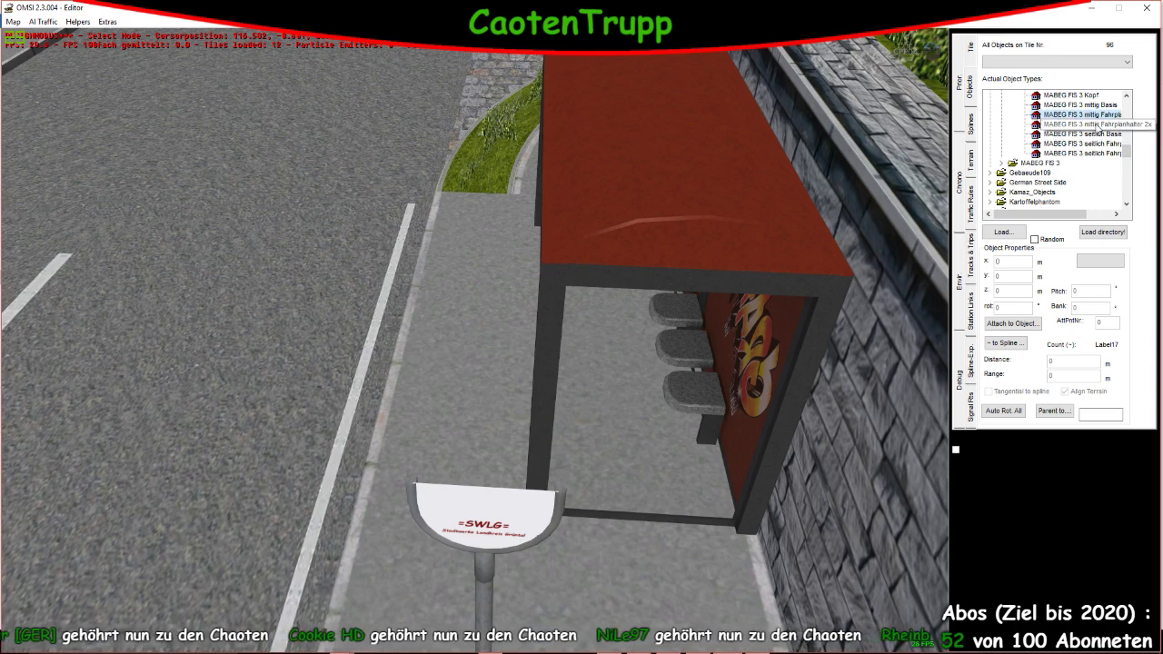
left_click(1086, 124)
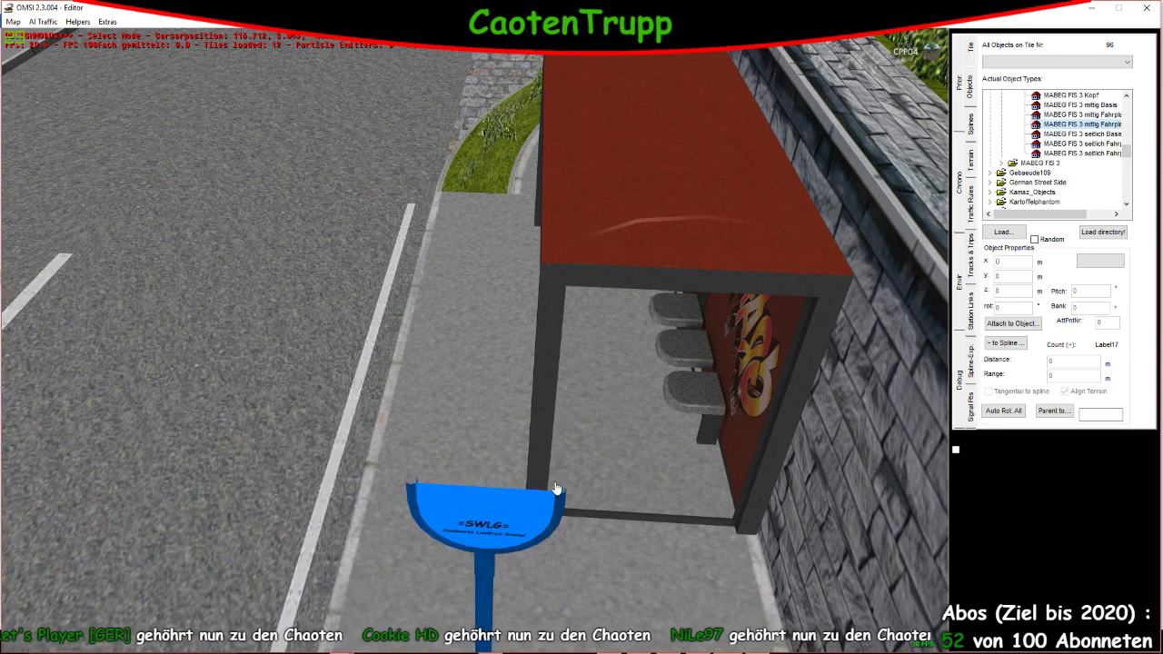
scroll(539, 499, "down", 2)
left_click(282, 218)
scroll(282, 218, "down", 3)
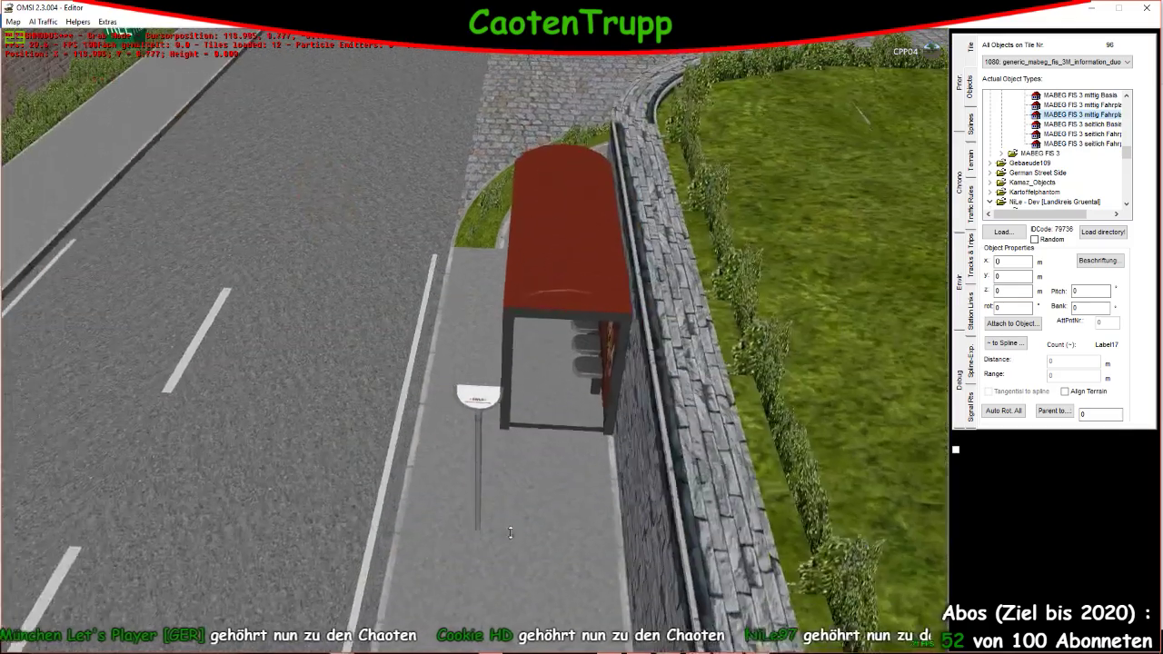
left_click(1011, 324)
left_click(479, 407)
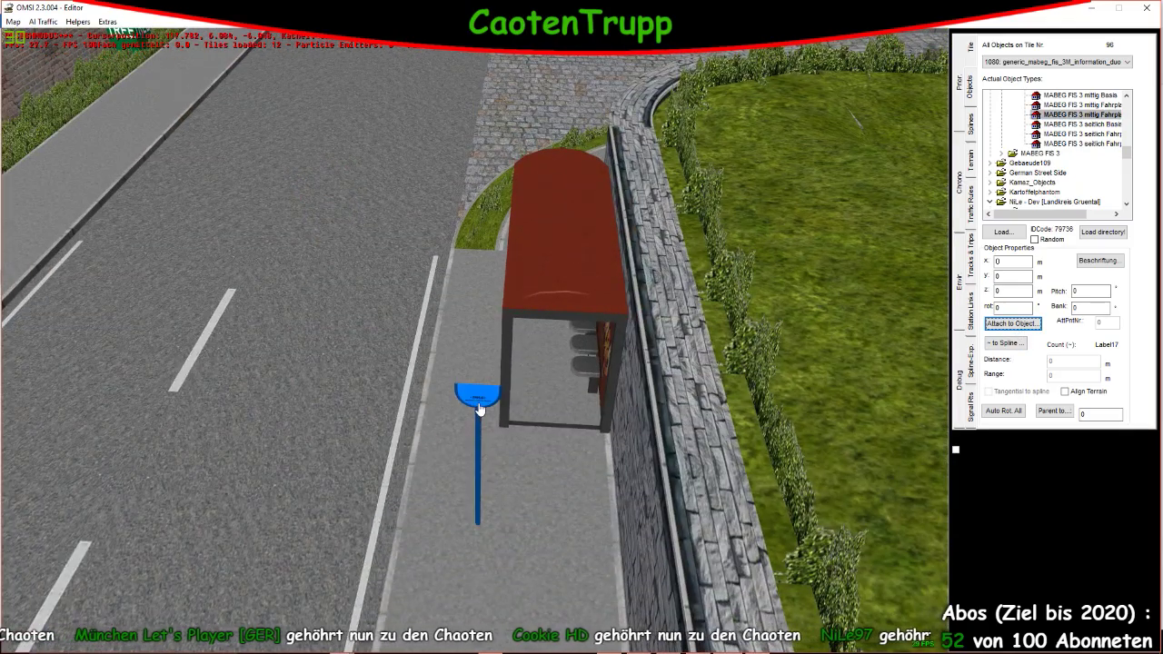
left_click(523, 442)
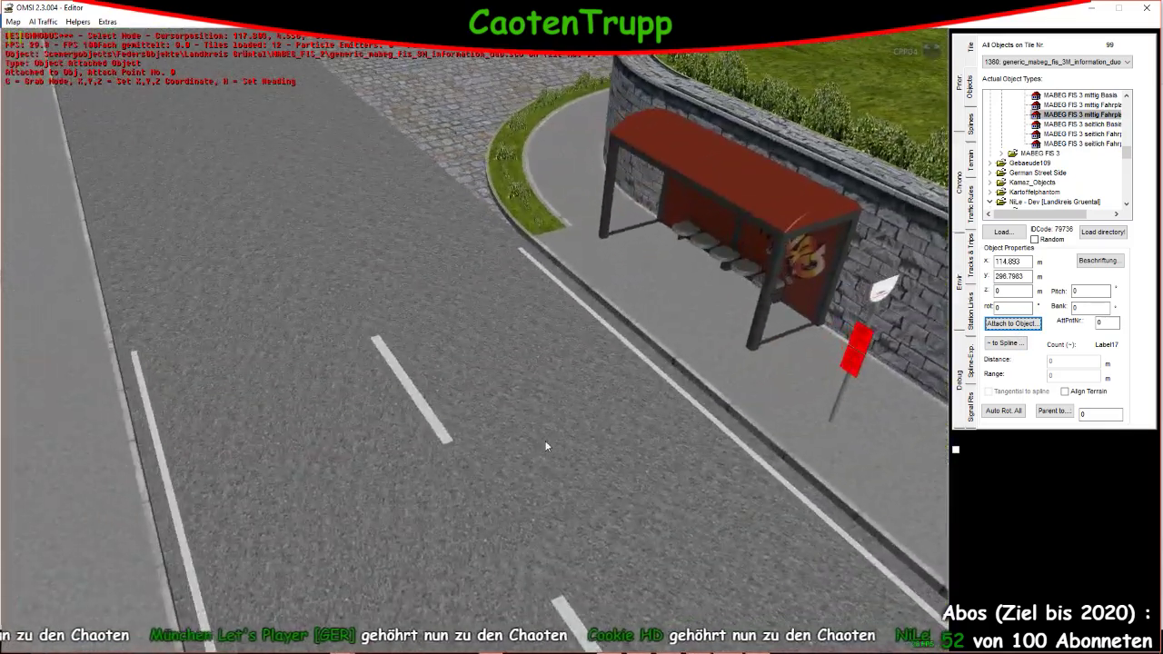
Attach another MABEG FIS 3 mittig Fahrplanhalter 2x to the stop sign's post beside the shelter across the road
mouse_move(528, 441)
right_mouse_down()
mouse_move(465, 599)
mouse_move(414, 353)
mouse_move(339, 297)
right_mouse_up()
left_click(413, 353)
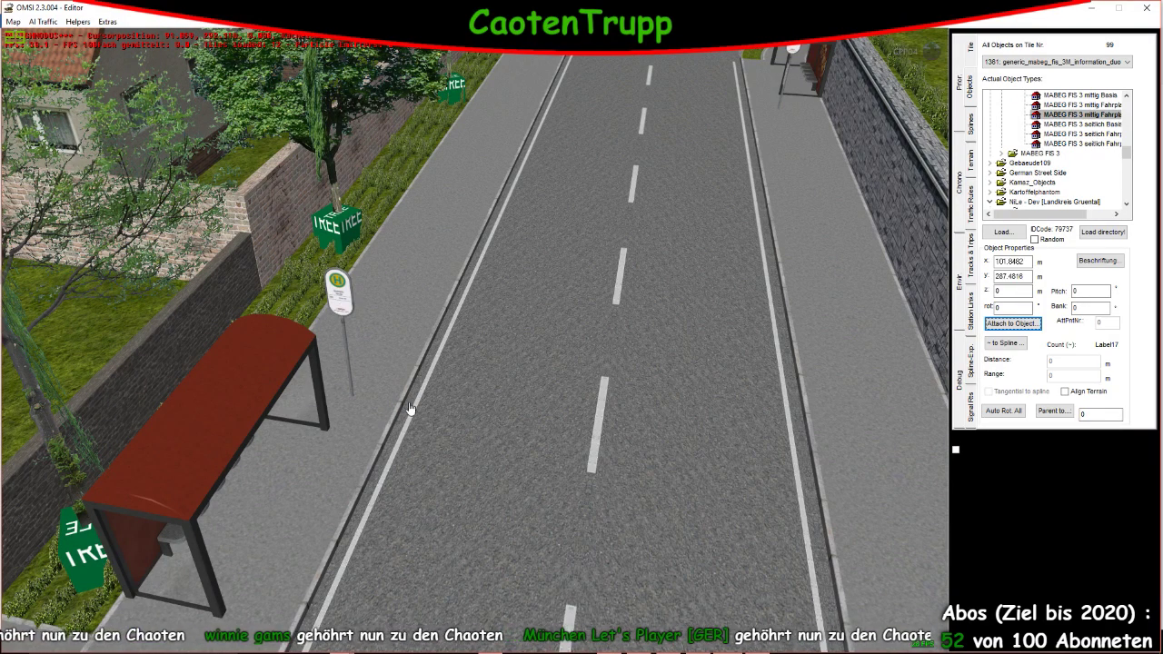
right_click_drag(510, 479, 508, 459)
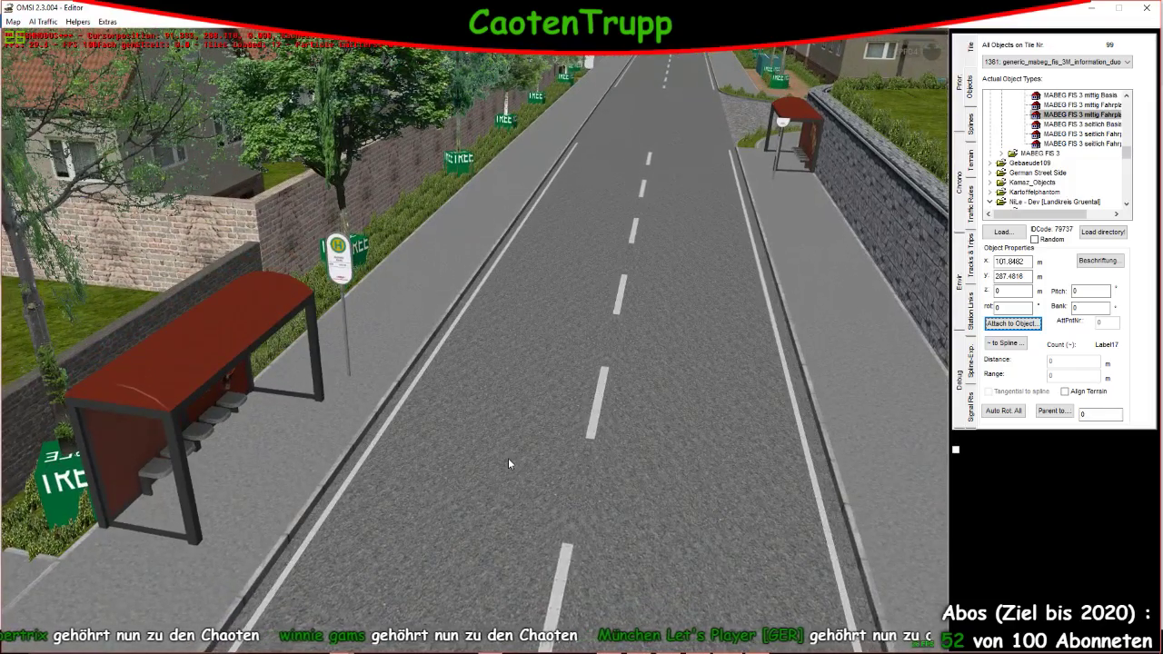
right_click_drag(533, 509, 542, 498)
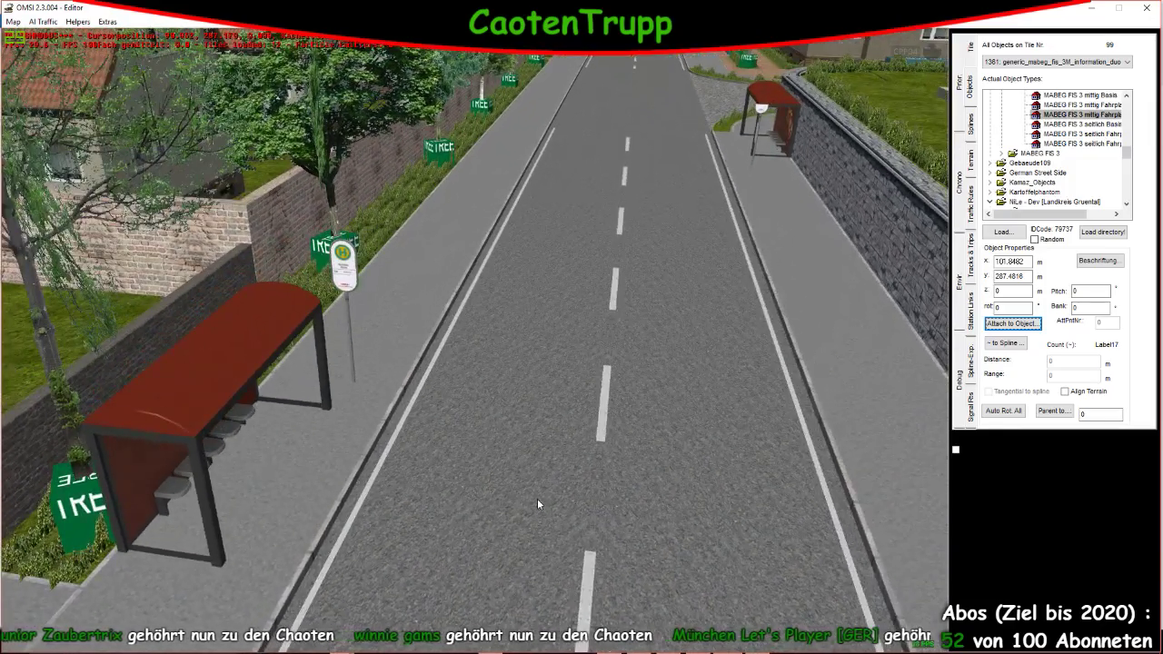
right_click_drag(527, 441, 462, 427)
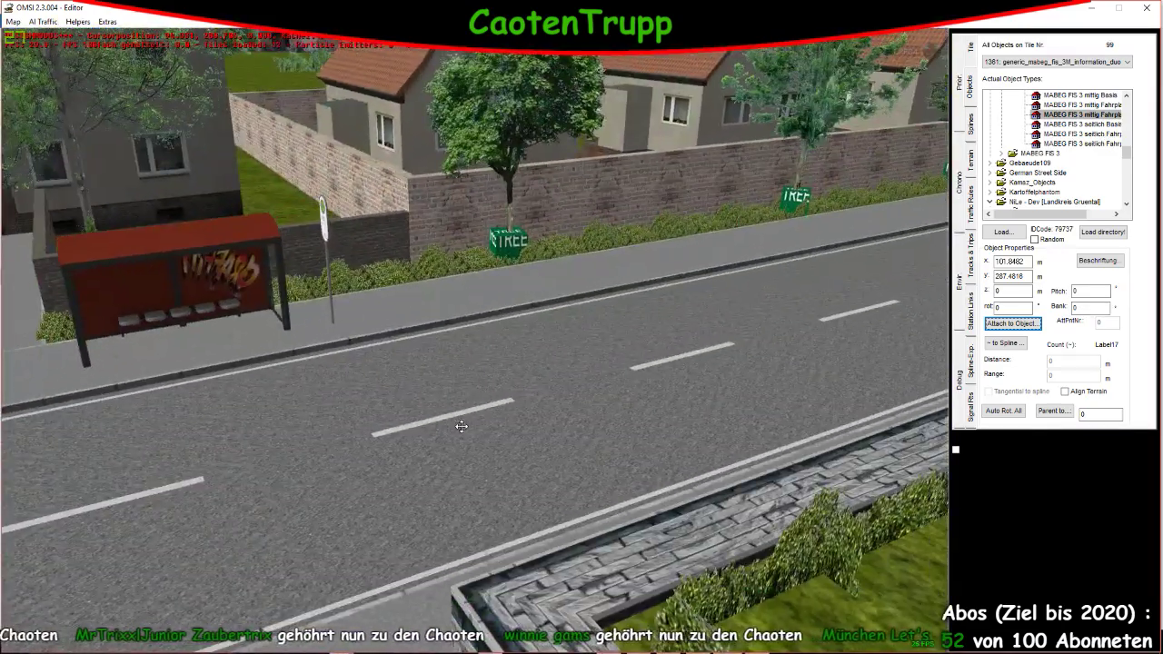
right_click_drag(711, 276, 695, 288)
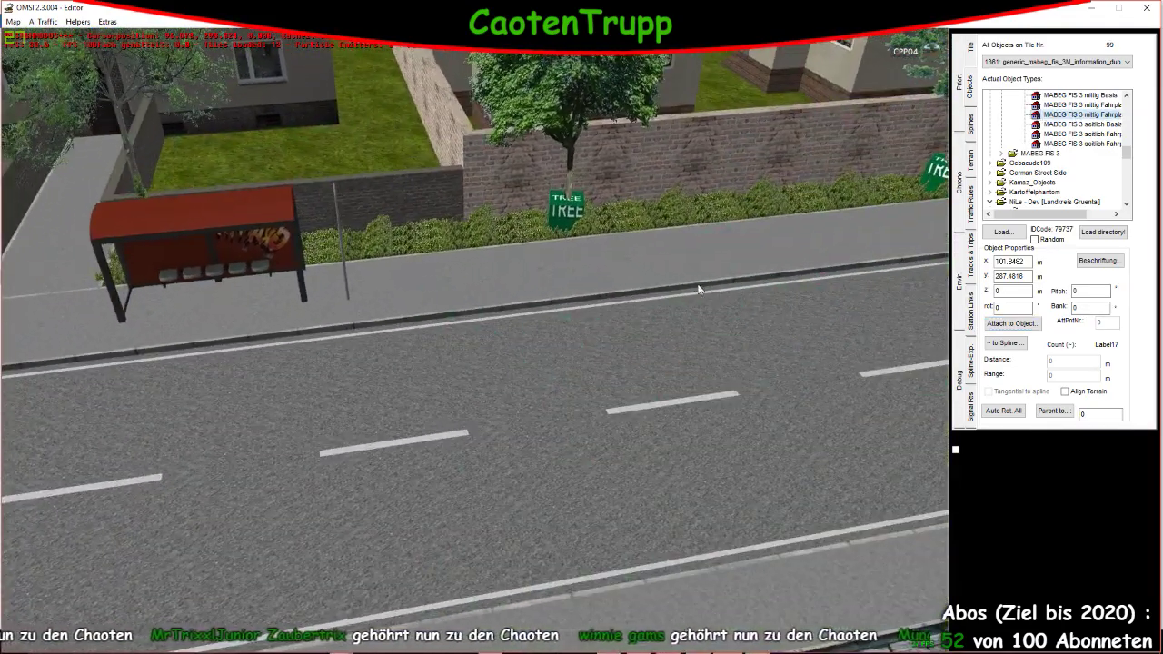
scroll(369, 314, "up", 3)
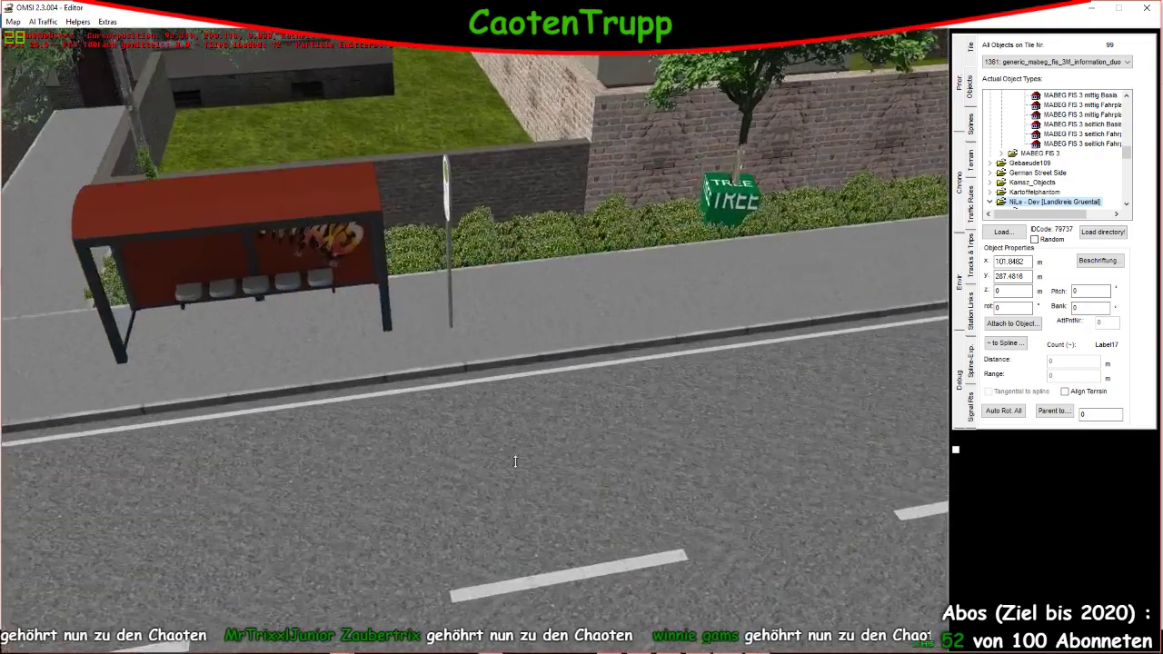
right_click_drag(520, 461, 472, 453)
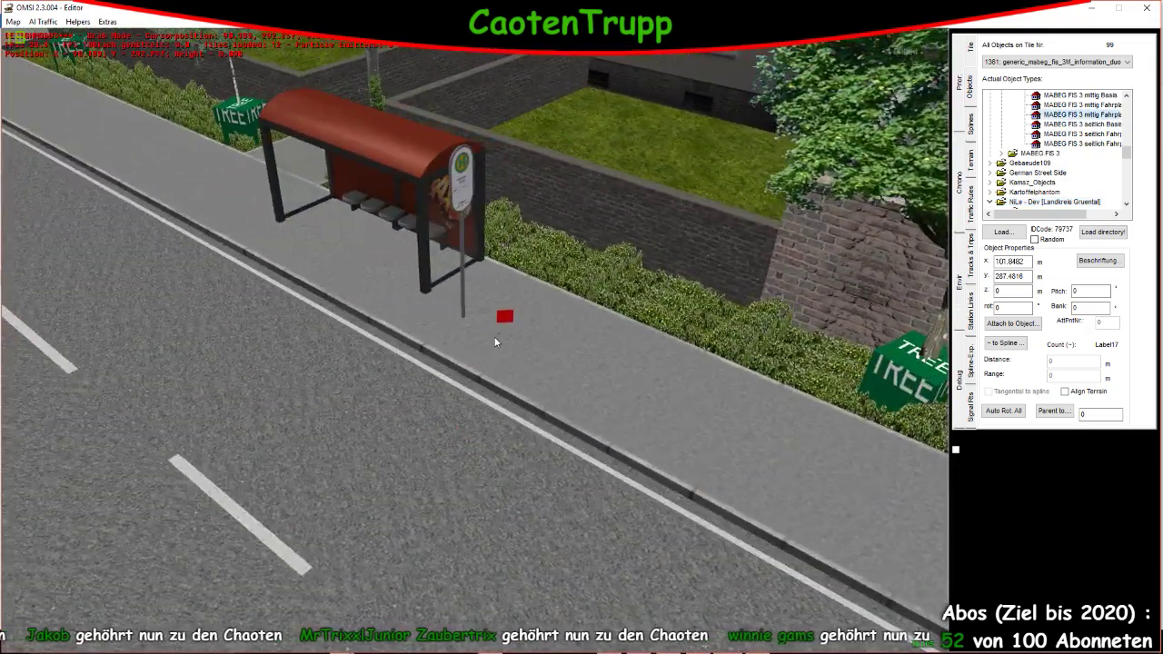
scroll(439, 364, "up", 2)
right_click_drag(439, 364, 802, 363)
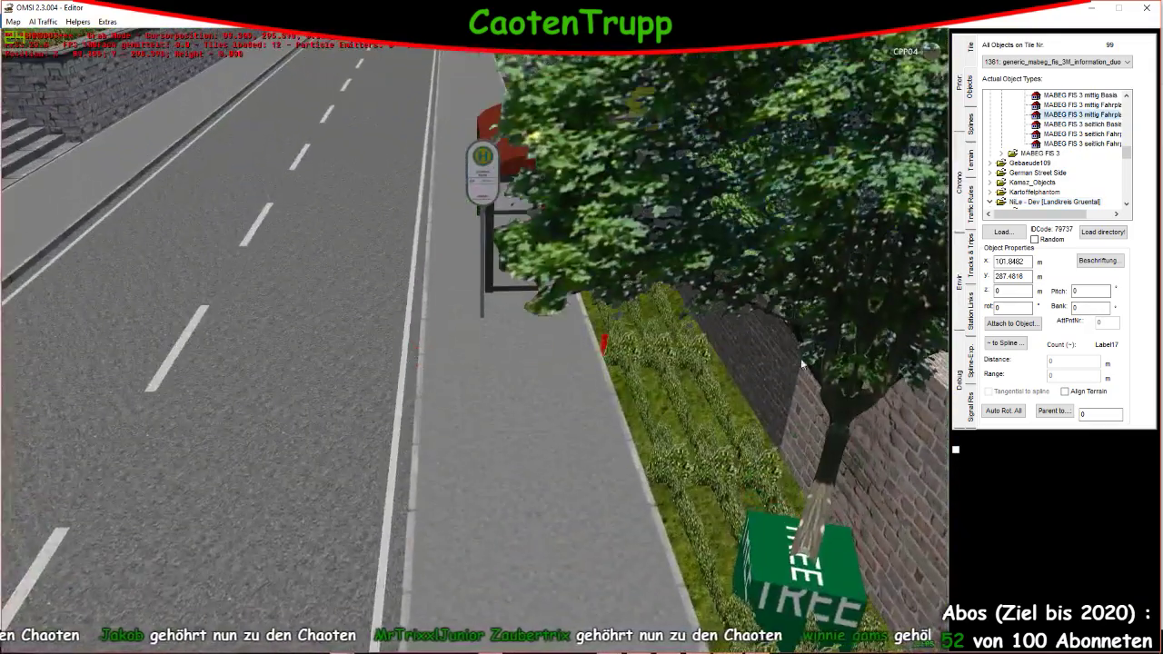
left_click(488, 205)
scroll(444, 327, "up", 3)
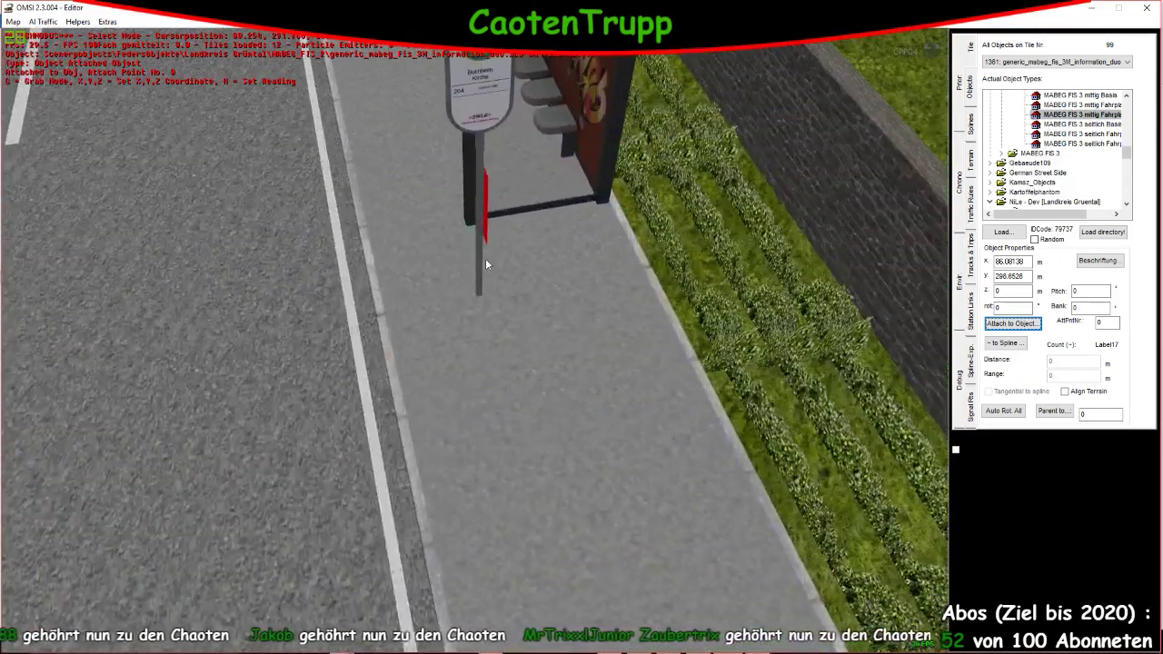
Try rotating the attached timetable holder to 90° and reset its rotation to 0°
right_click_drag(485, 258, 945, 300)
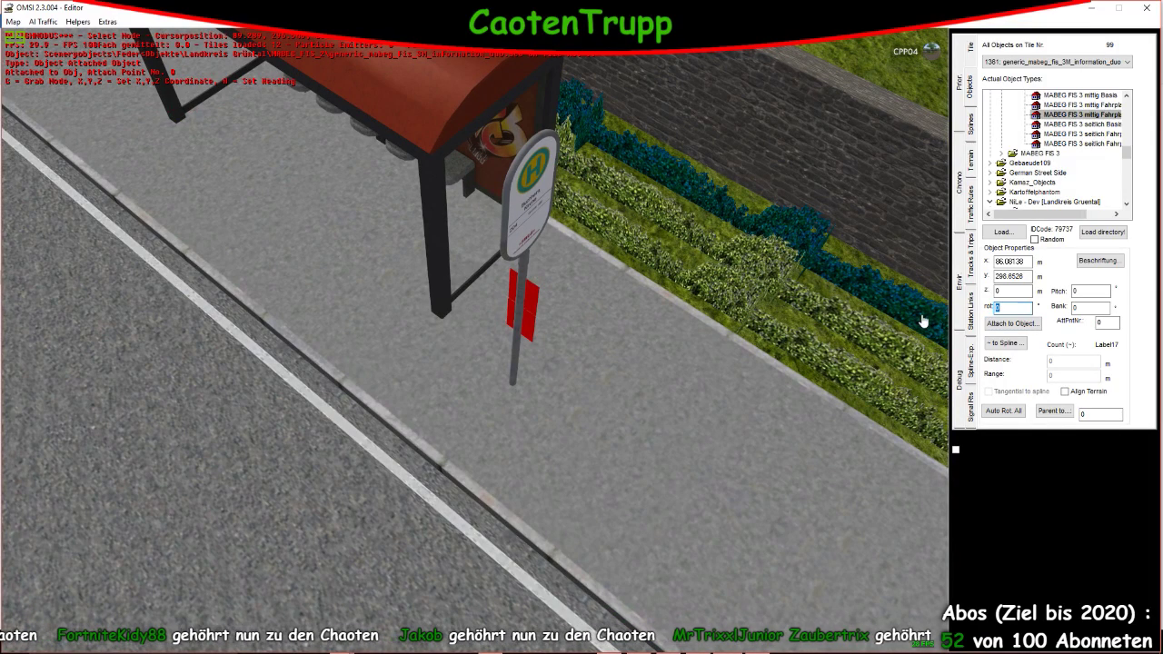
right_click_drag(708, 335, 662, 341)
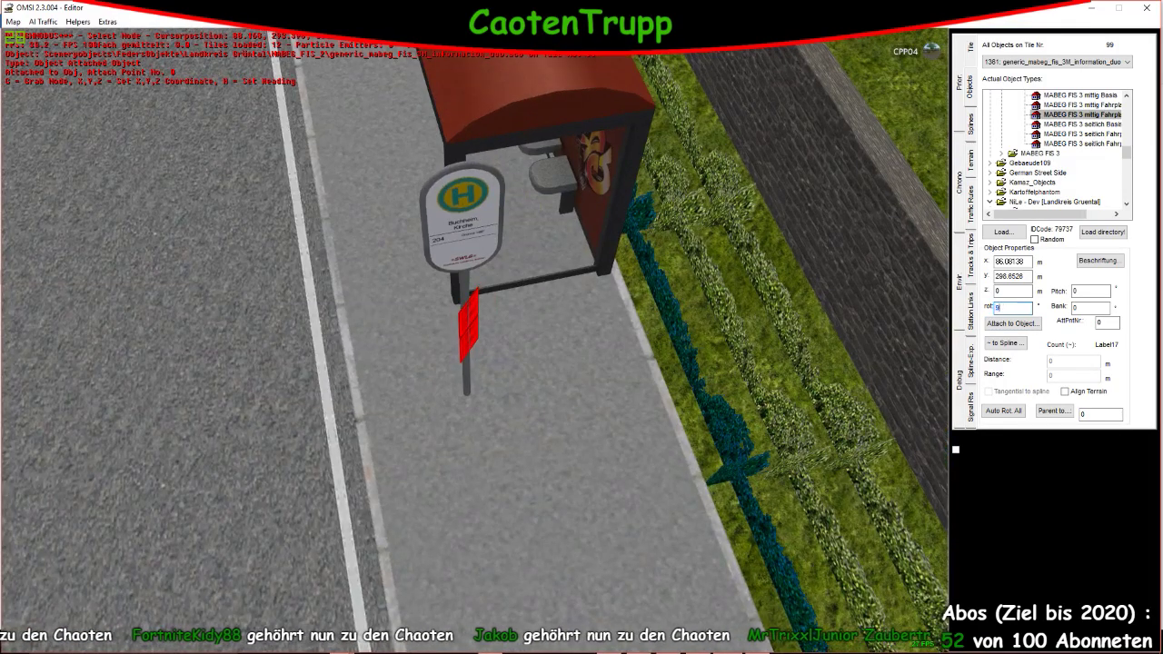
scroll(472, 445, "up", 6)
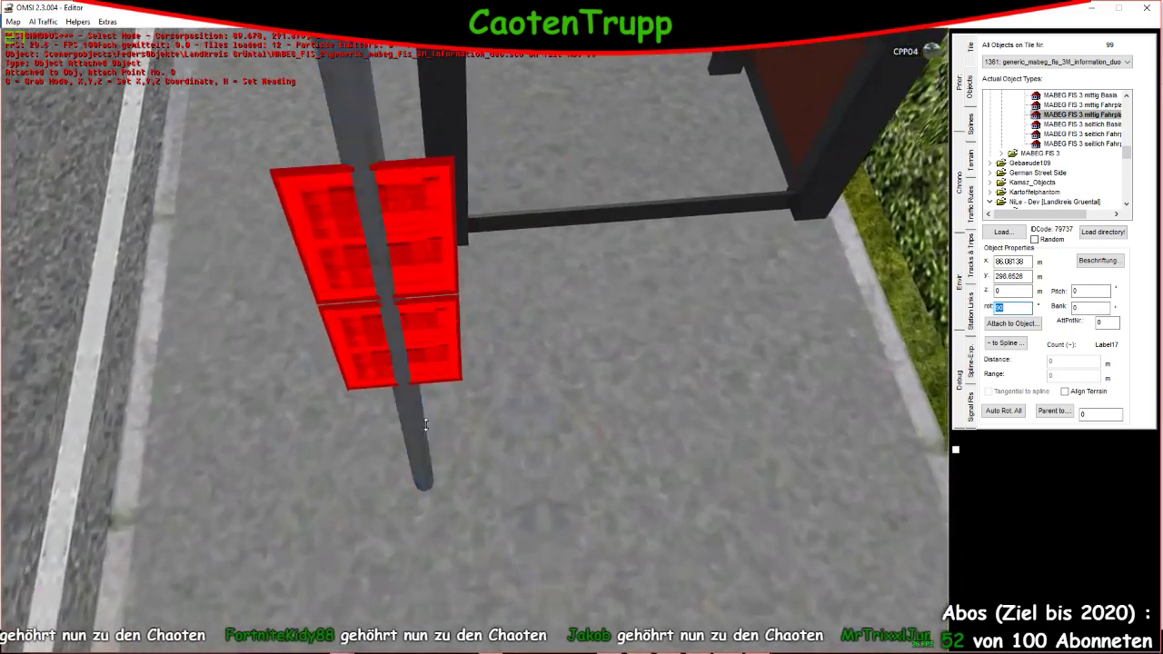
scroll(431, 427, "down", 3)
type("0")
scroll(364, 312, "down", 5)
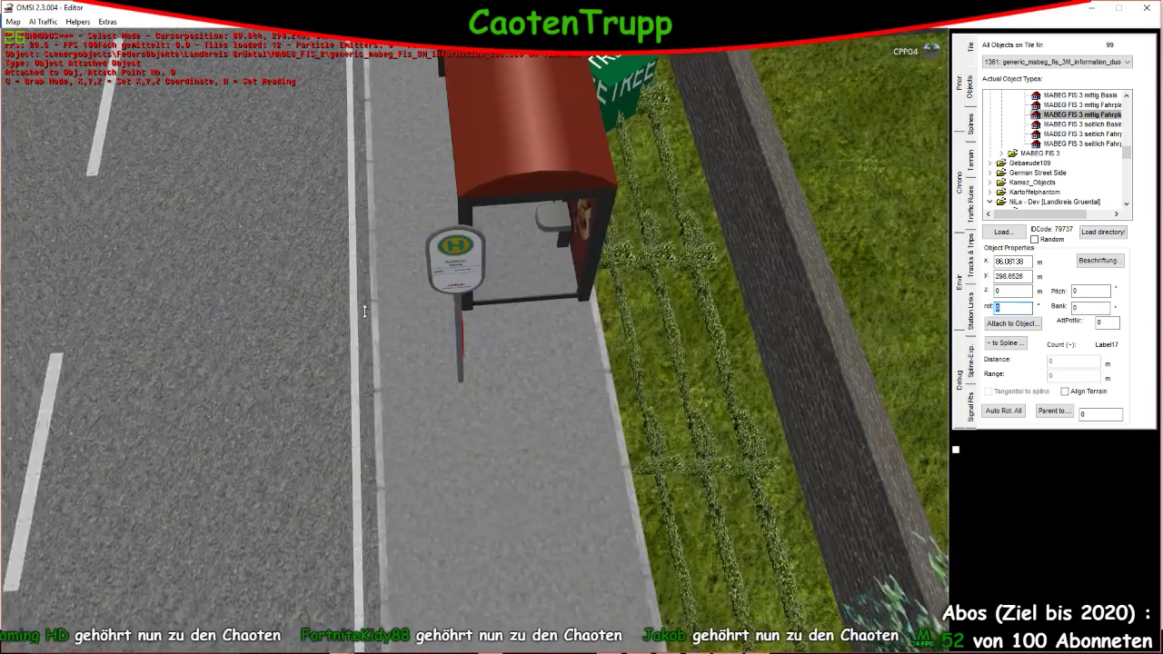
right_click_drag(365, 312, 311, 296)
scroll(337, 268, "up", 6)
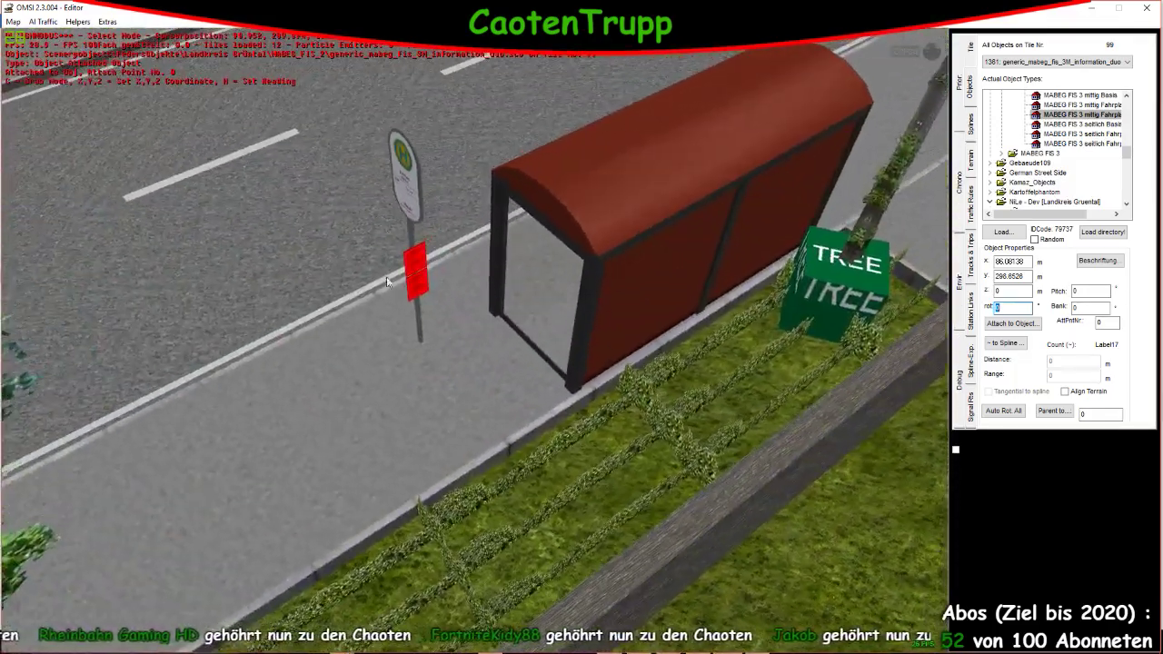
Select the post of the Buchheim, Kirche stop sign, set its rotation to -135° and deselect it
right_click_drag(352, 243, 640, 299)
left_click(641, 300)
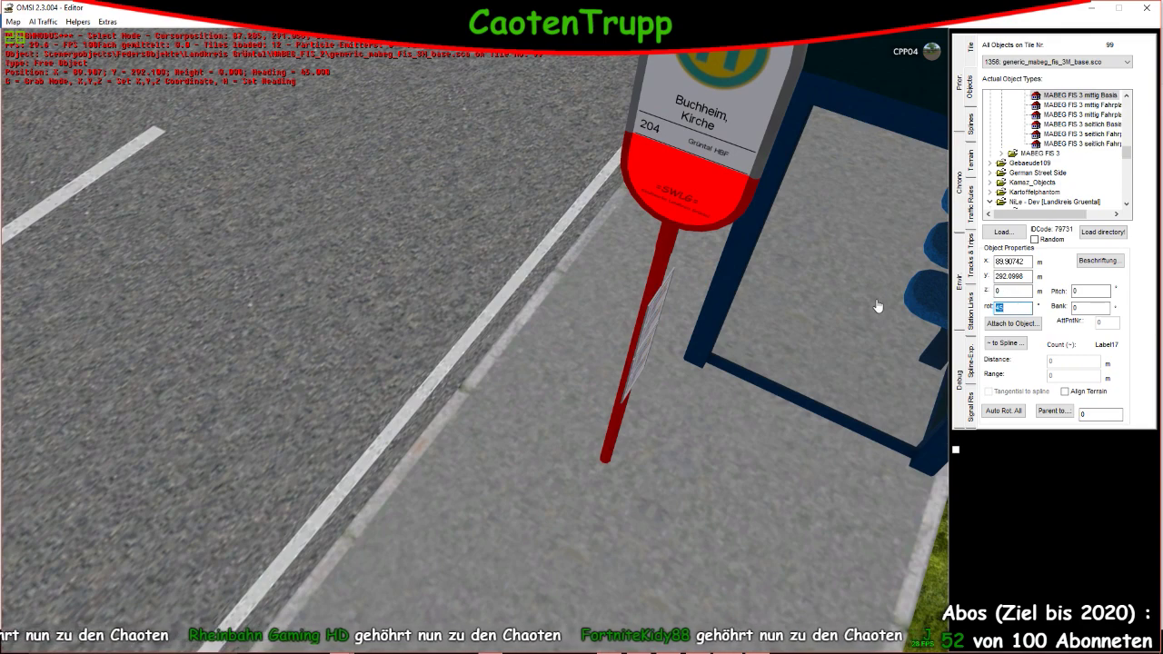
type("135")
key("Return")
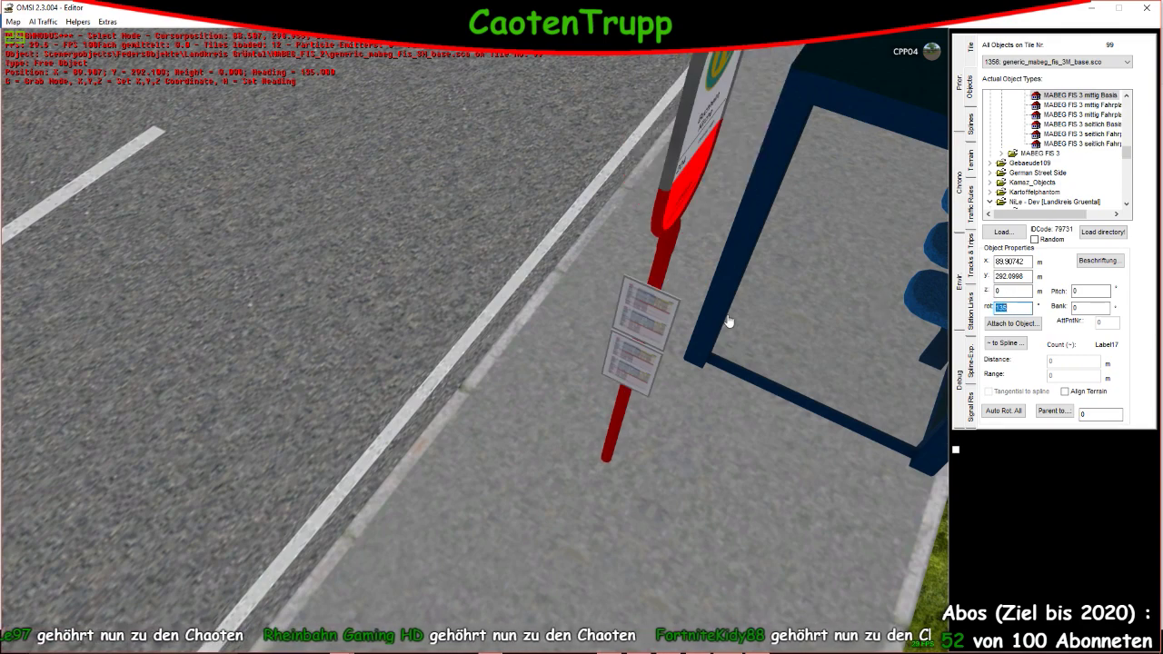
type("45")
key("Return")
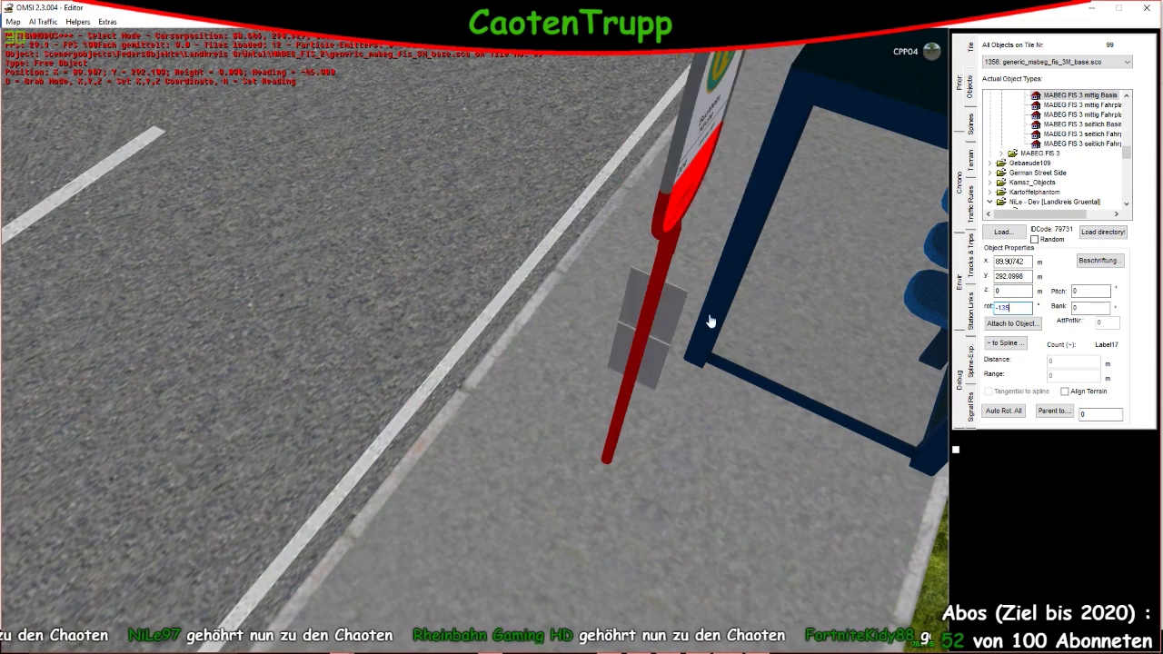
key("Return")
right_click_drag(592, 330, 583, 335)
left_click(564, 336)
scroll(491, 299, "down", 3)
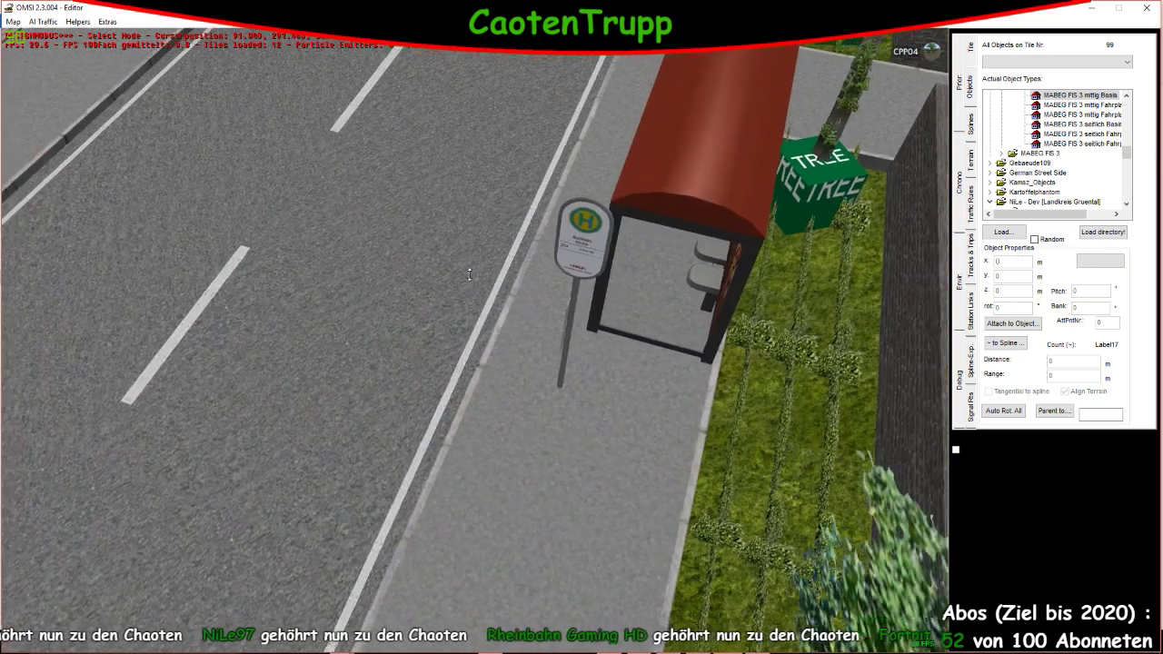
Attach a MABEG FIS 3 Einschub mehrzeilig to the headless sign post at the opposite stop, leaving its labels empty
scroll(468, 275, "down", 5)
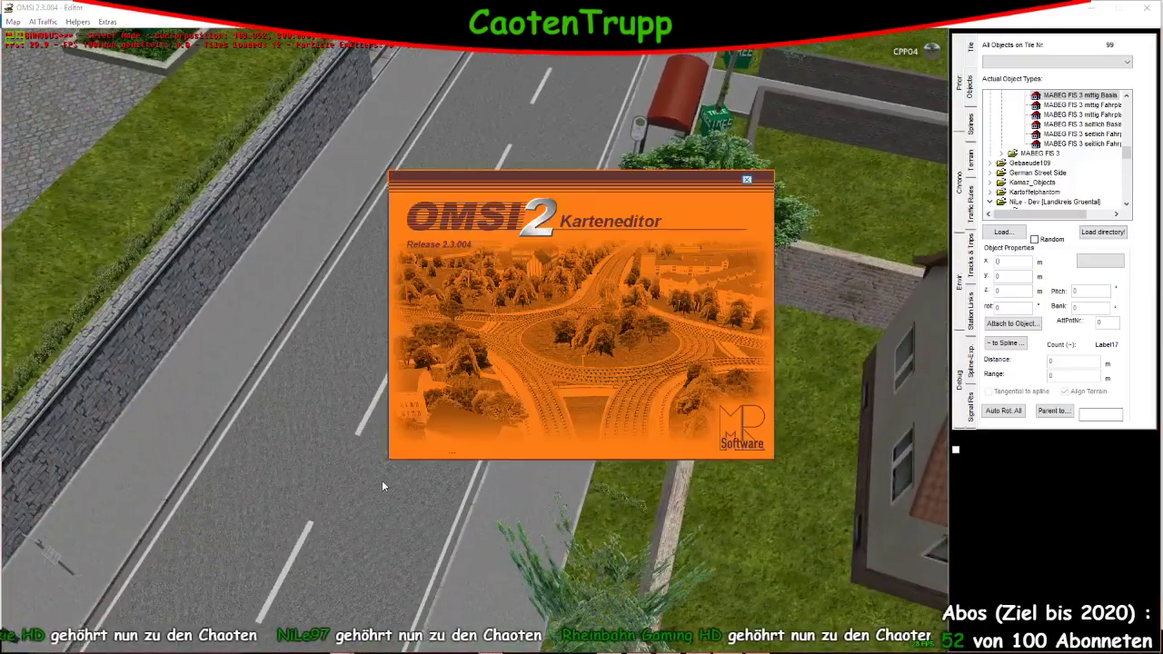
right_click_drag(382, 481, 299, 325)
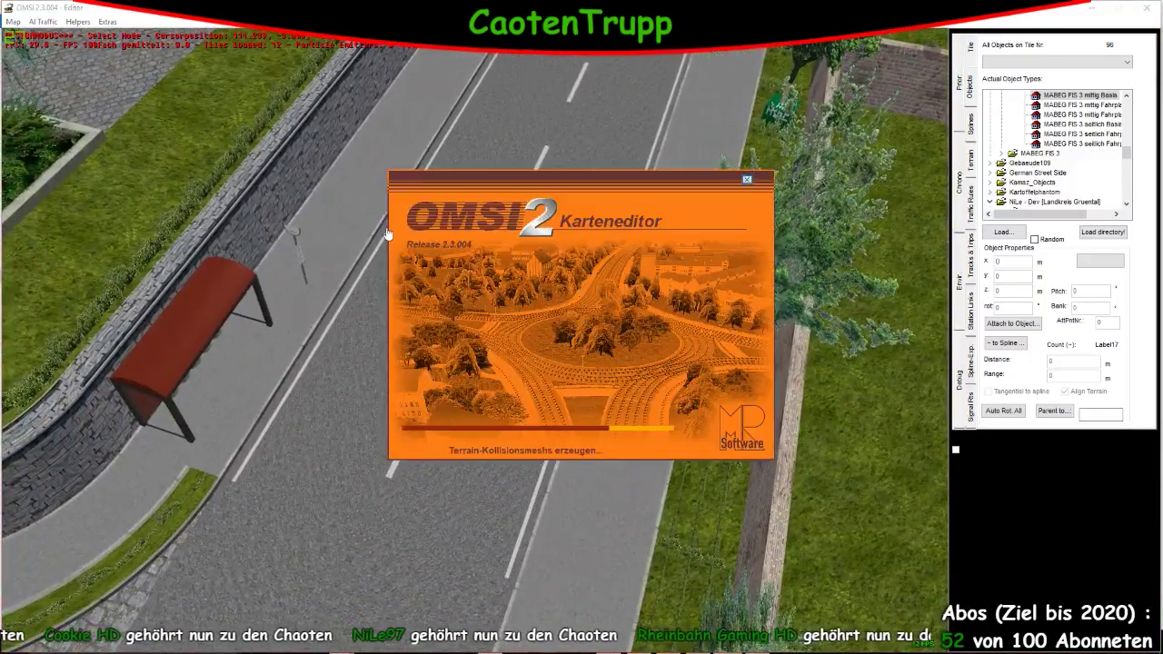
scroll(474, 230, "up", 6)
scroll(514, 313, "up", 2)
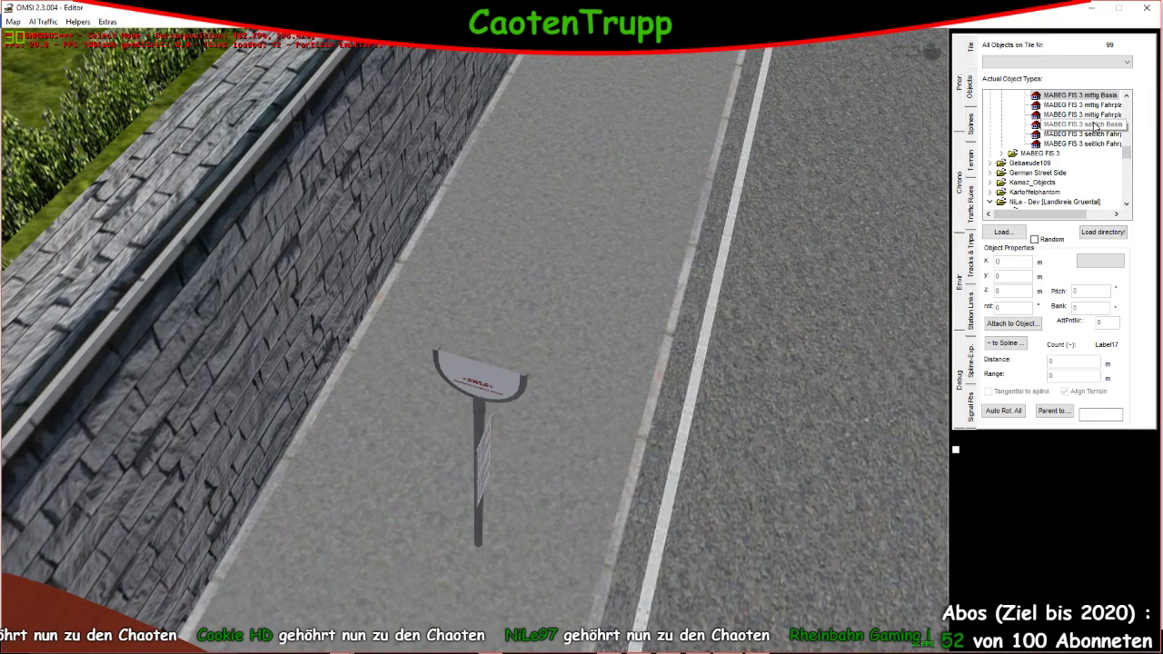
scroll(1096, 128, "up", 1)
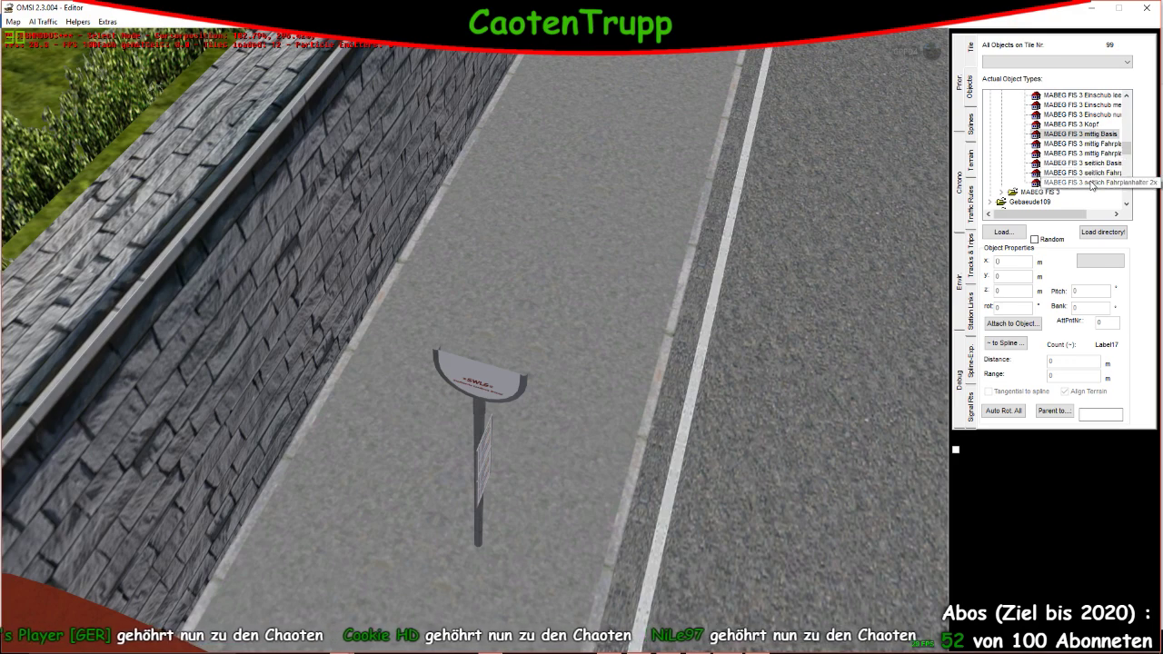
scroll(1093, 163, "up", 1)
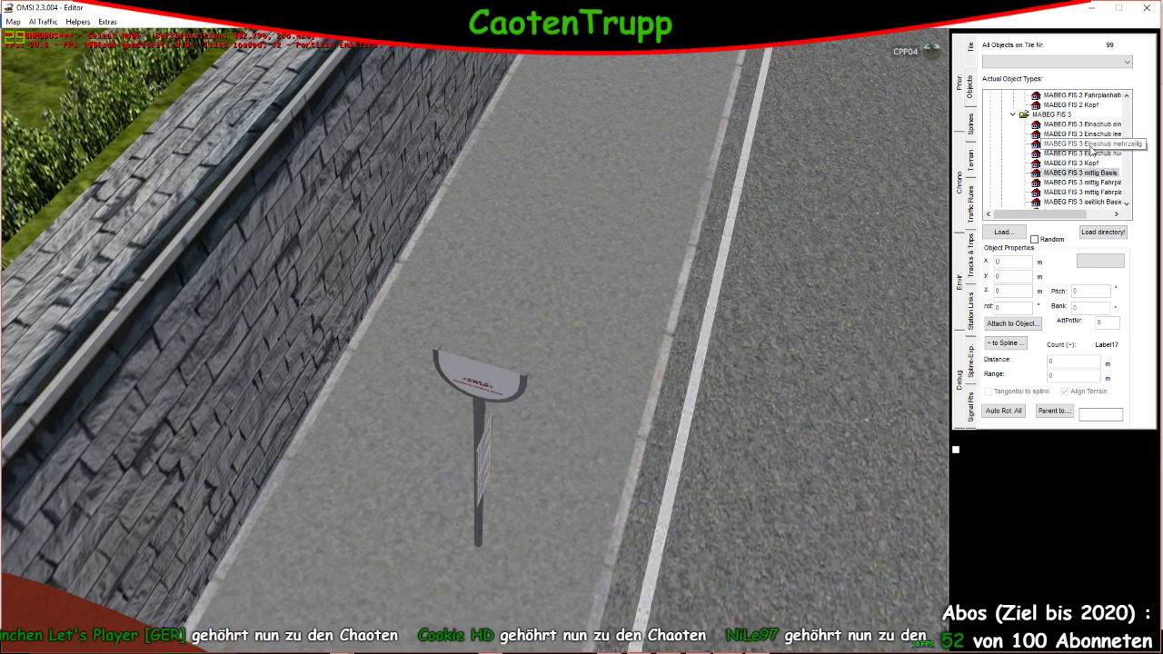
left_click(1082, 143)
left_click(1089, 262)
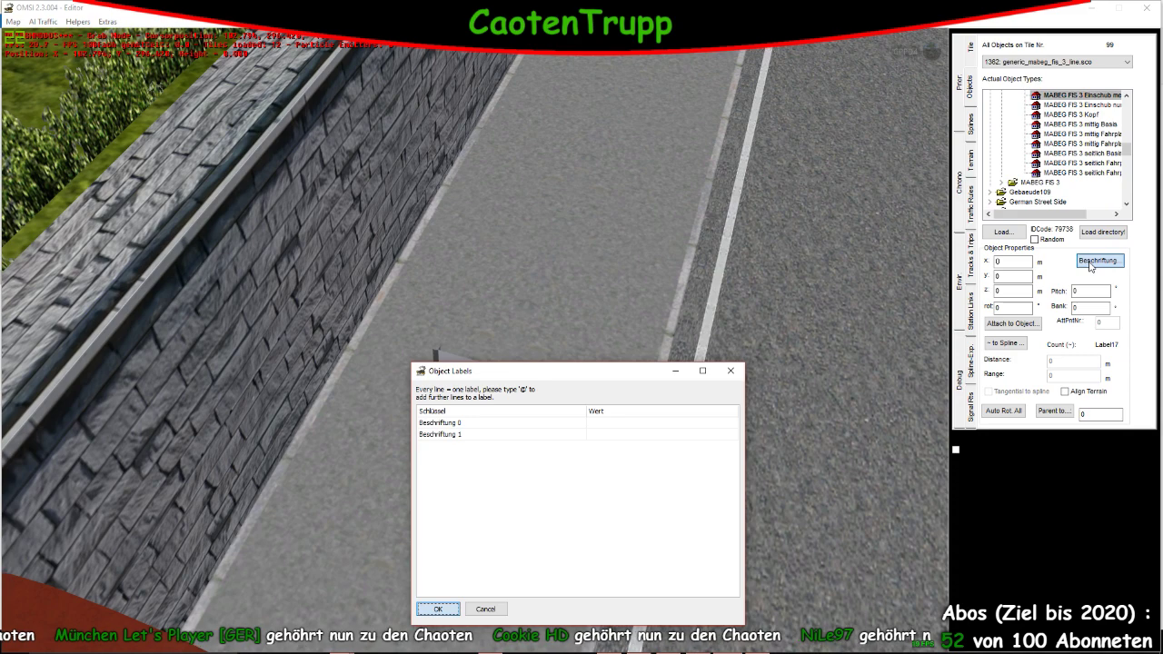
left_click(732, 372)
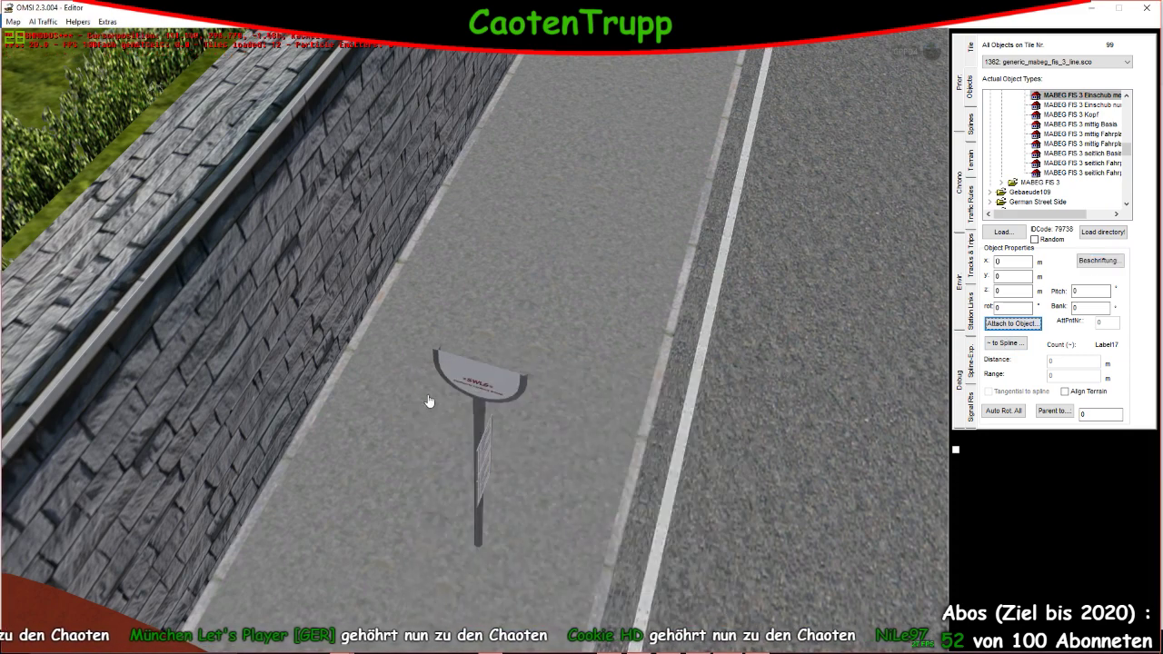
left_click(468, 384)
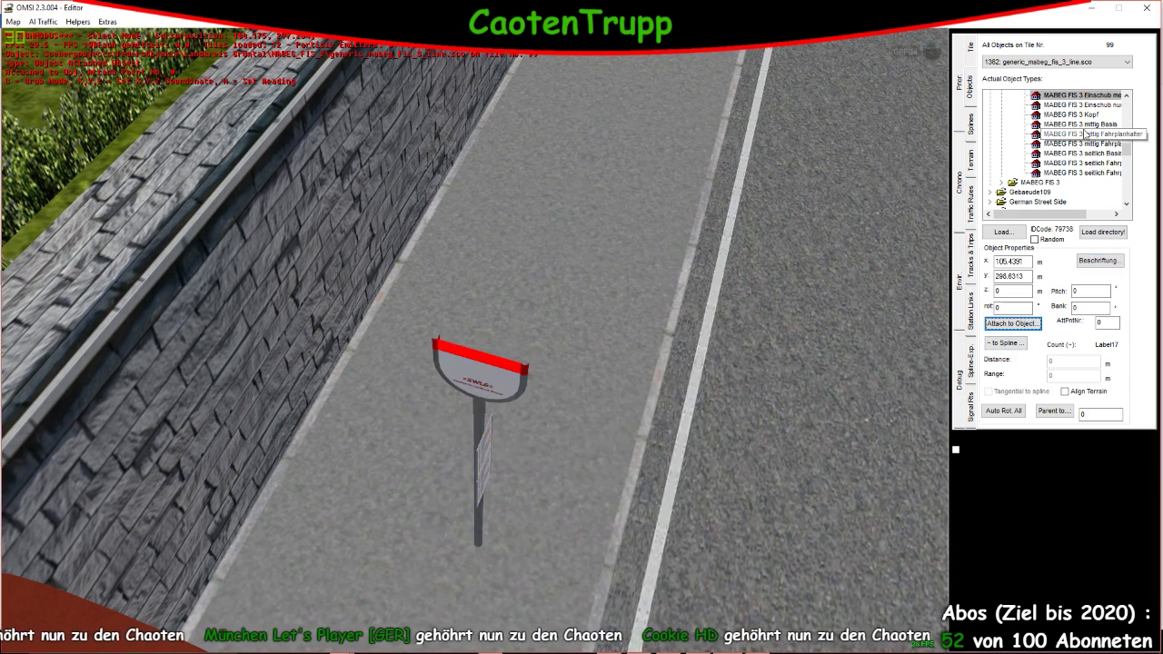
Attach a MABEG FIS 3 Kopf to the same sign post and set its attachment point number to 1
left_click(678, 493)
left_click(652, 523)
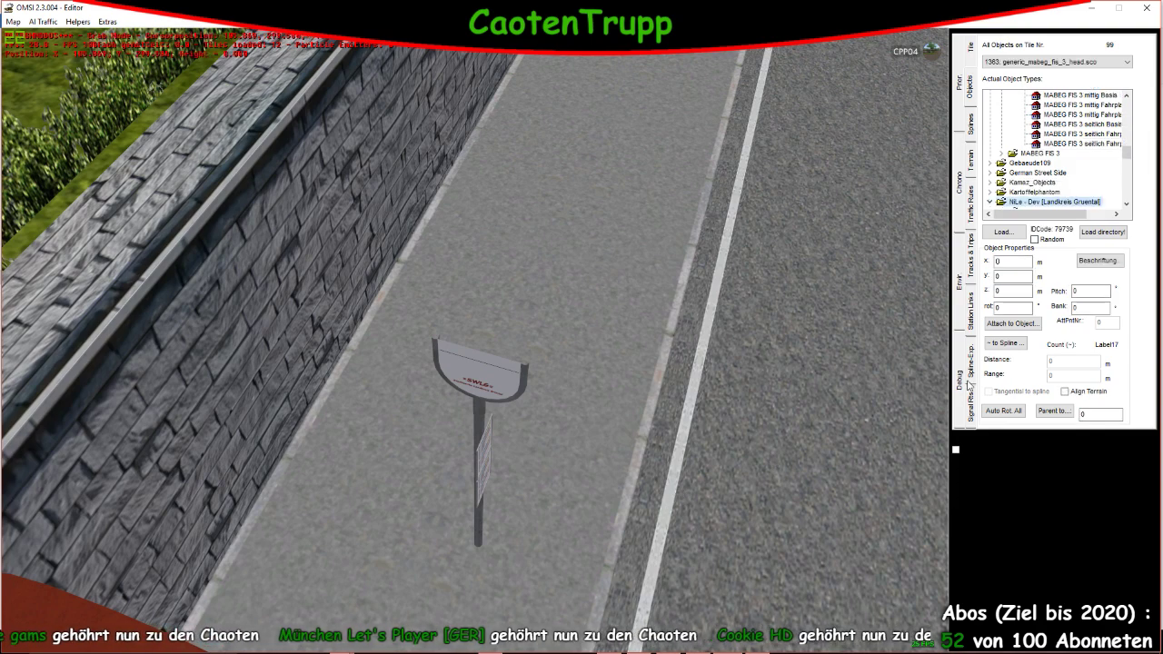
left_click(1014, 325)
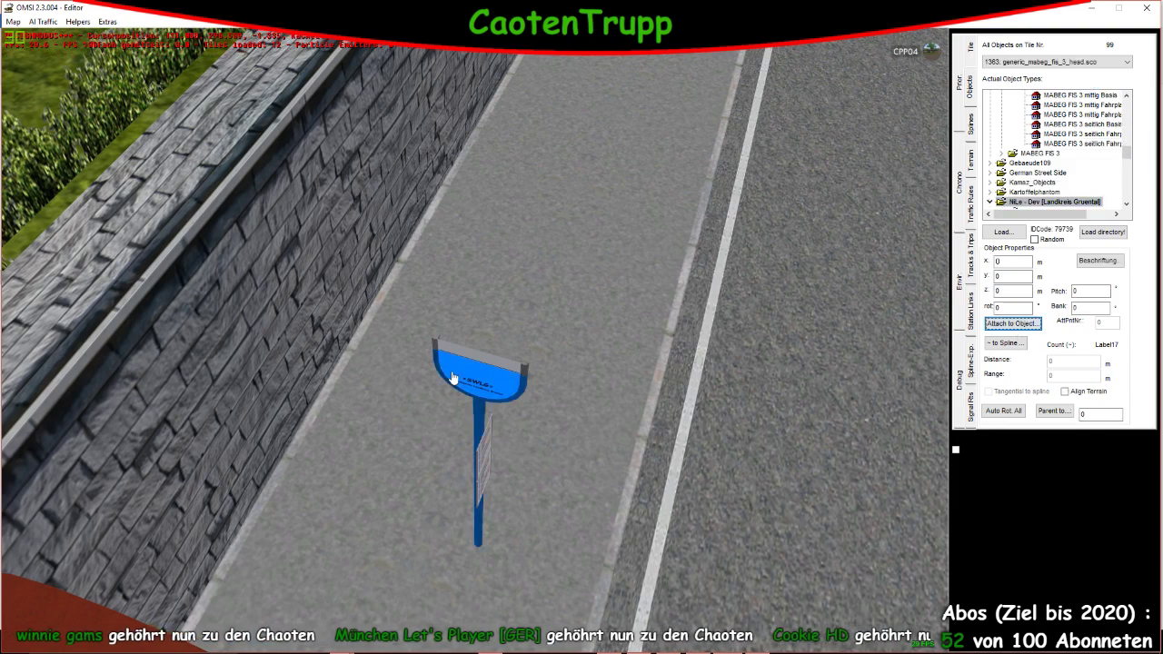
left_click(640, 386)
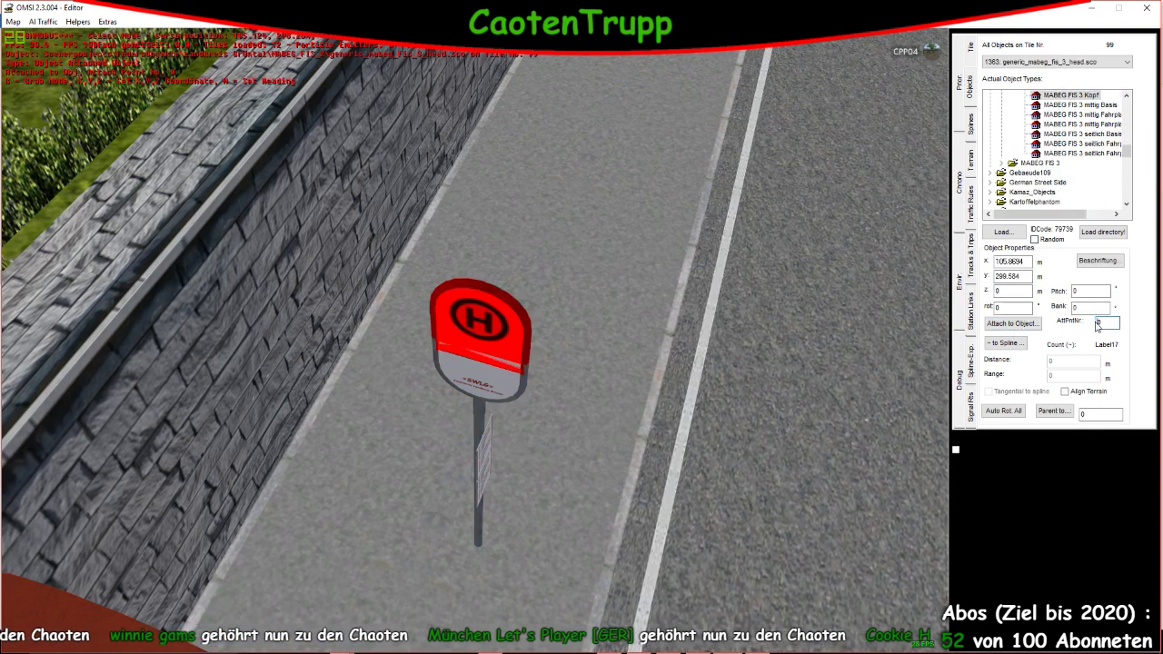
type("1")
key("BackSpace")
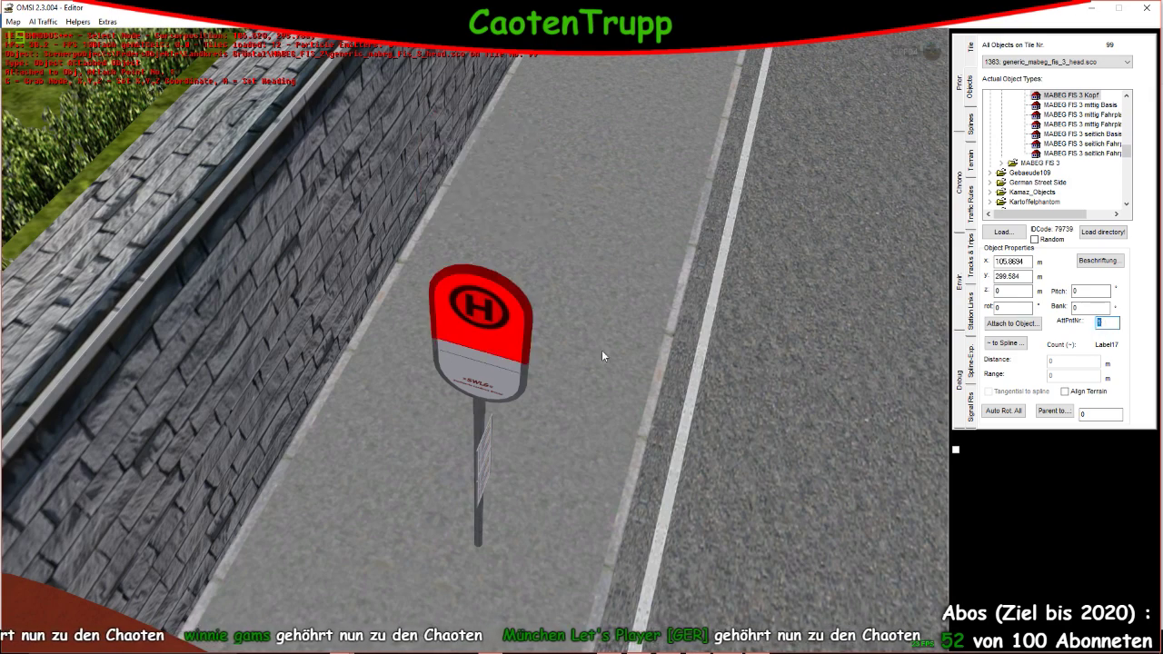
left_click(1119, 263)
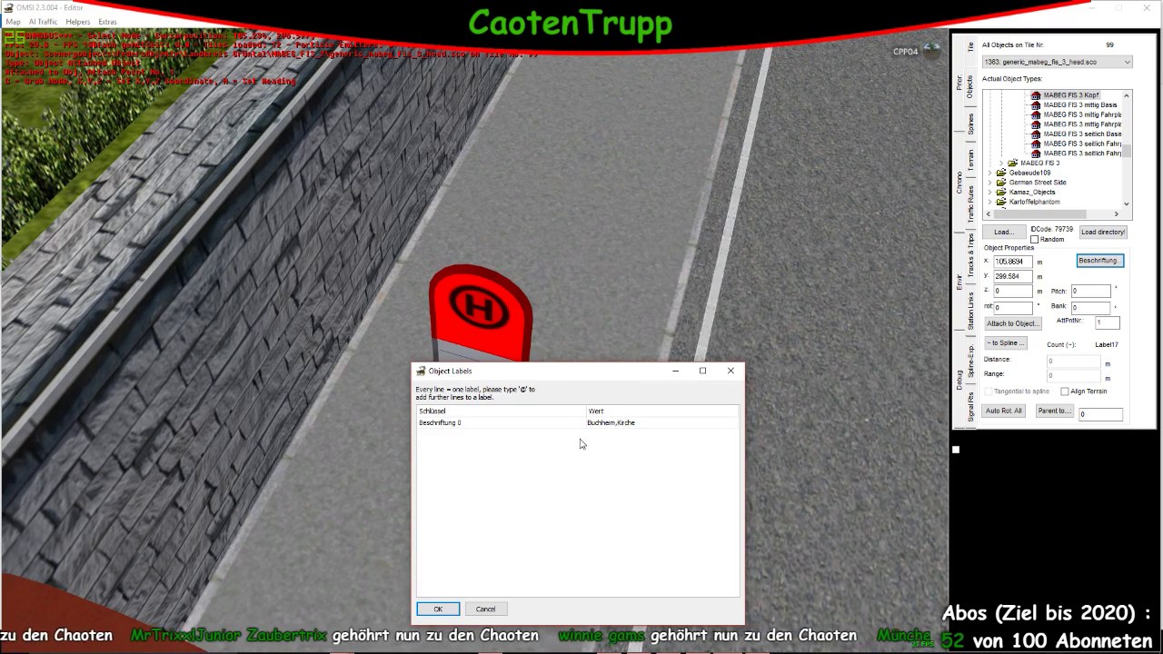
type("@")
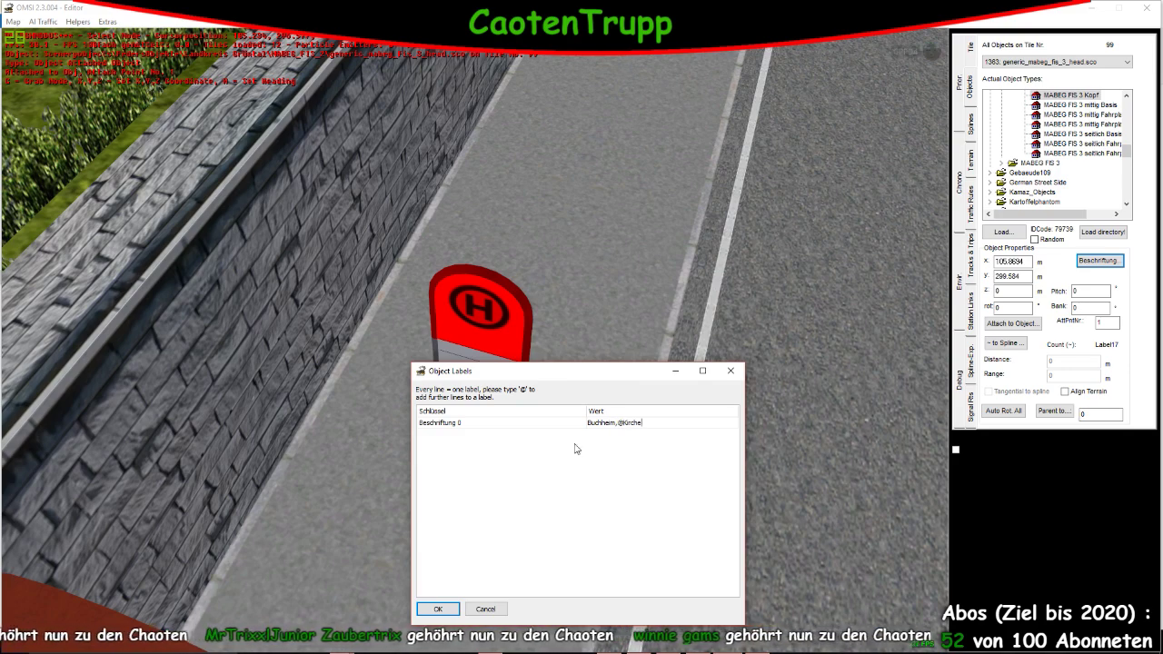
left_click(436, 607)
Label the line insert of the Buchheim, Kirche stop sign with line 204 and destination "Bamberg HBF"
left_click(480, 352)
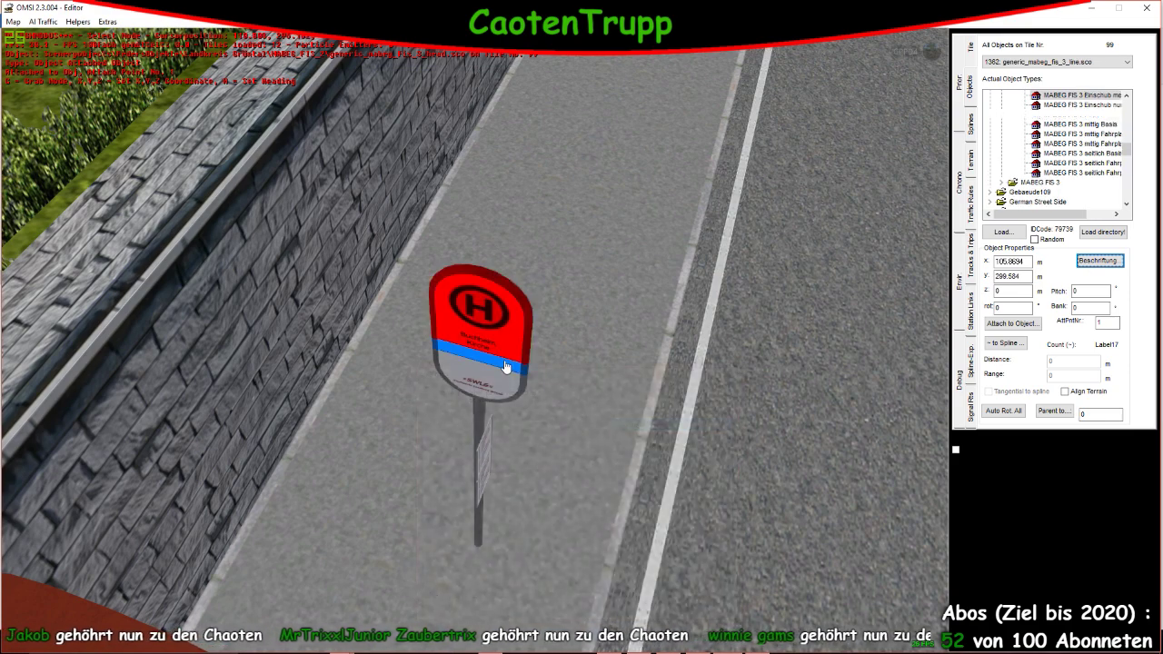
left_click(1114, 262)
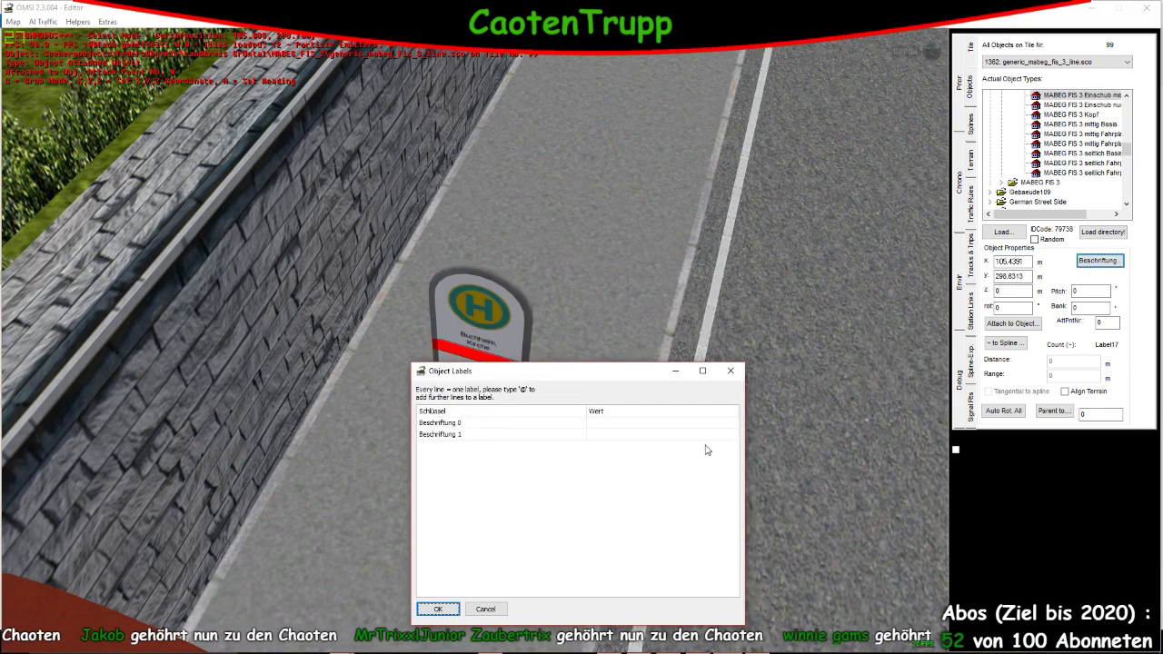
left_click(612, 423)
type("204")
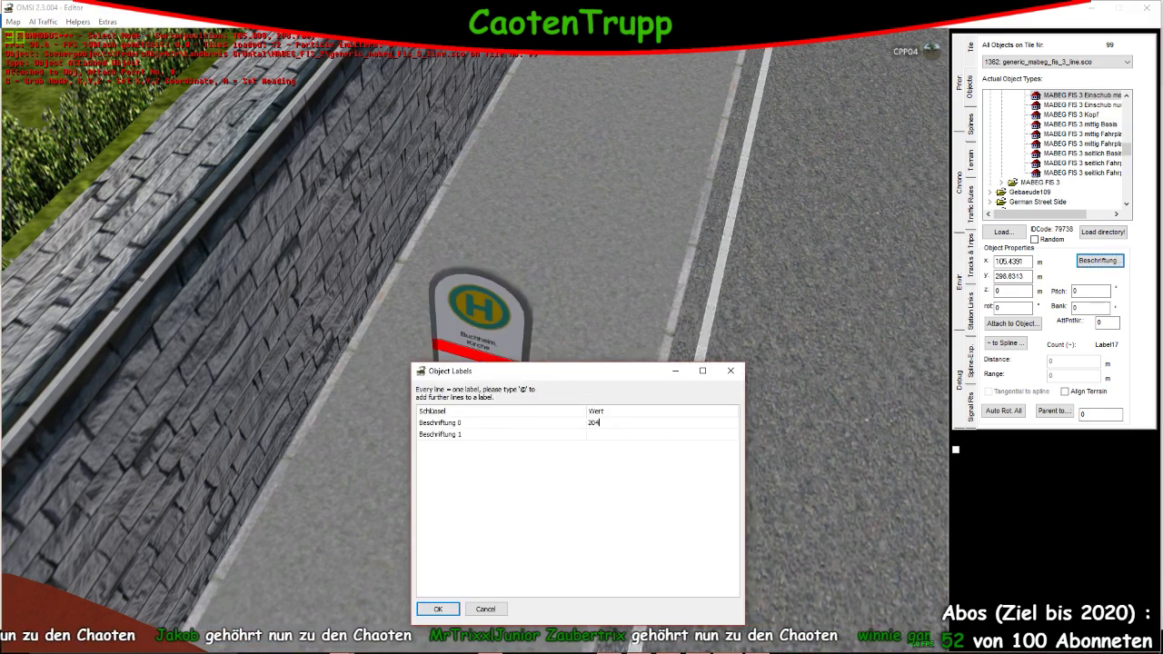
left_click(617, 432)
type("Bamberg ")
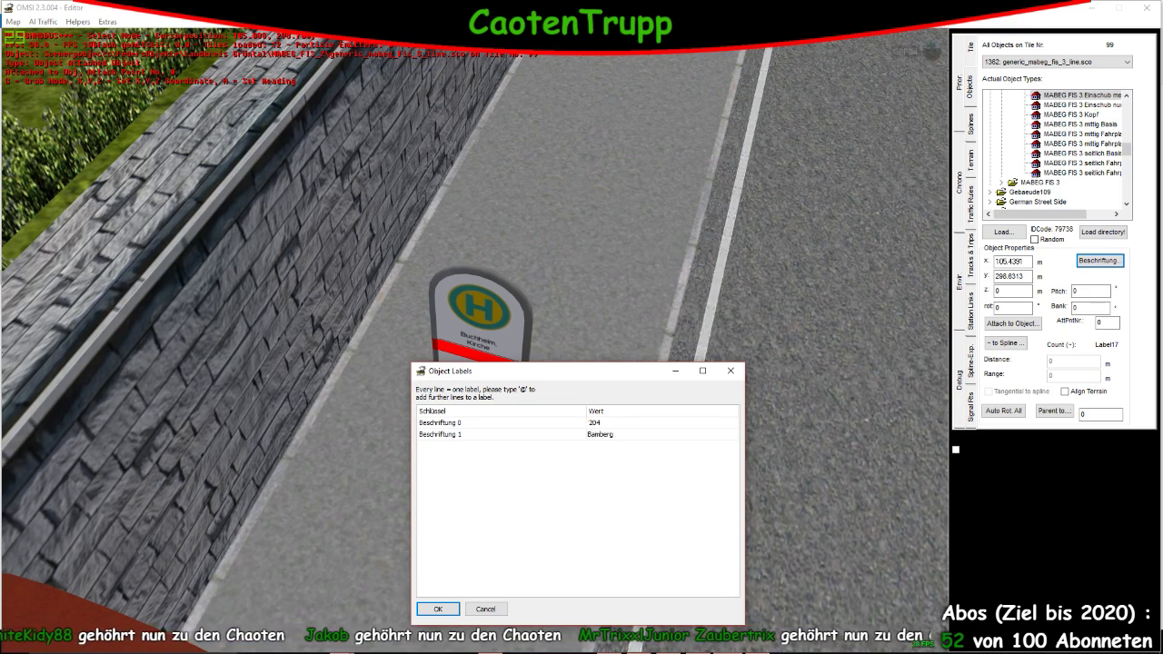
type("HBF")
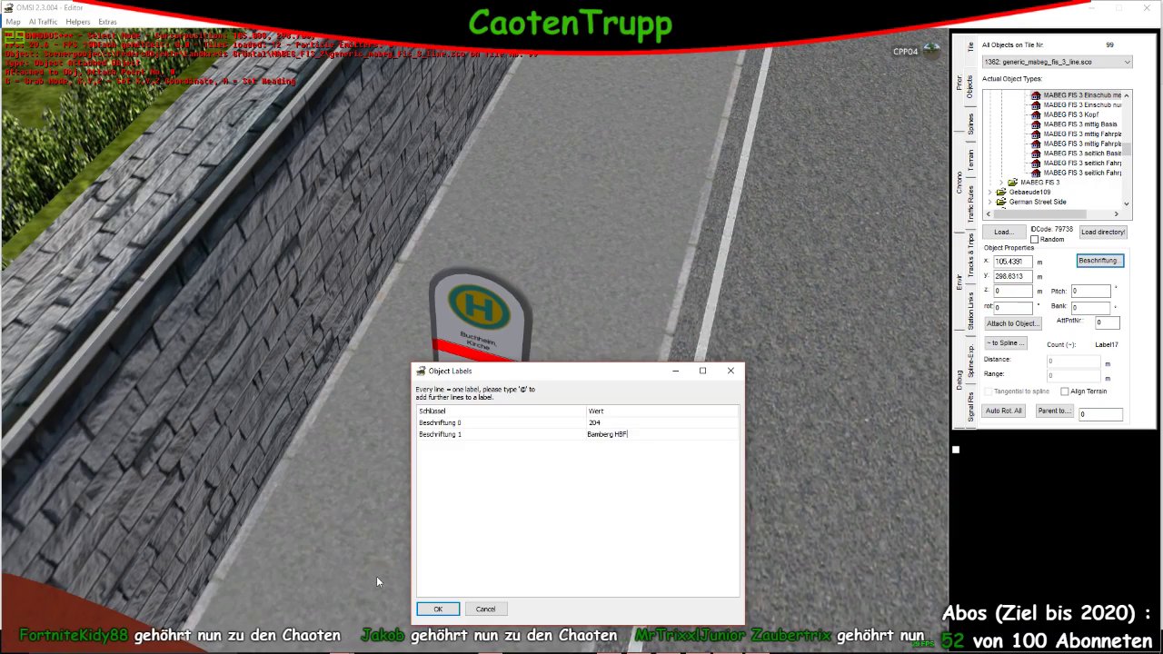
left_click(438, 608)
Switch the time of day to night to examine the shelter lighting around the Buchheim, Kirche stops, and return it to daylight
scroll(493, 558, "down", 3)
right_click_drag(531, 447, 429, 404)
scroll(430, 403, "down", 3)
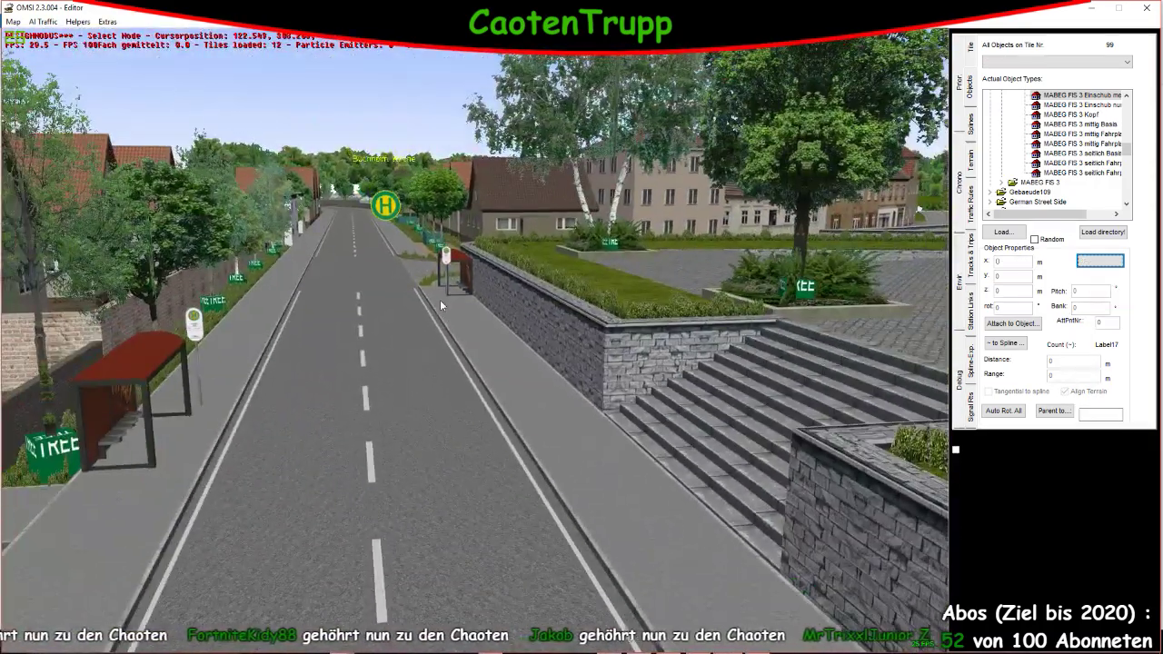
left_click(959, 182)
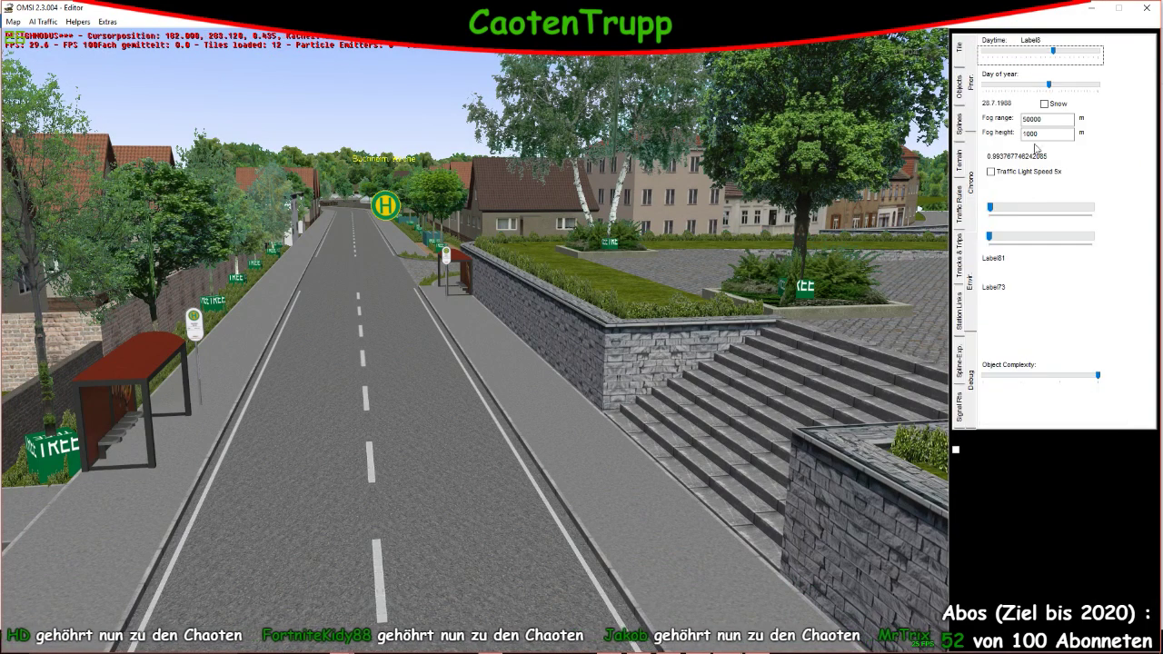
left_click_drag(1052, 54, 953, 60)
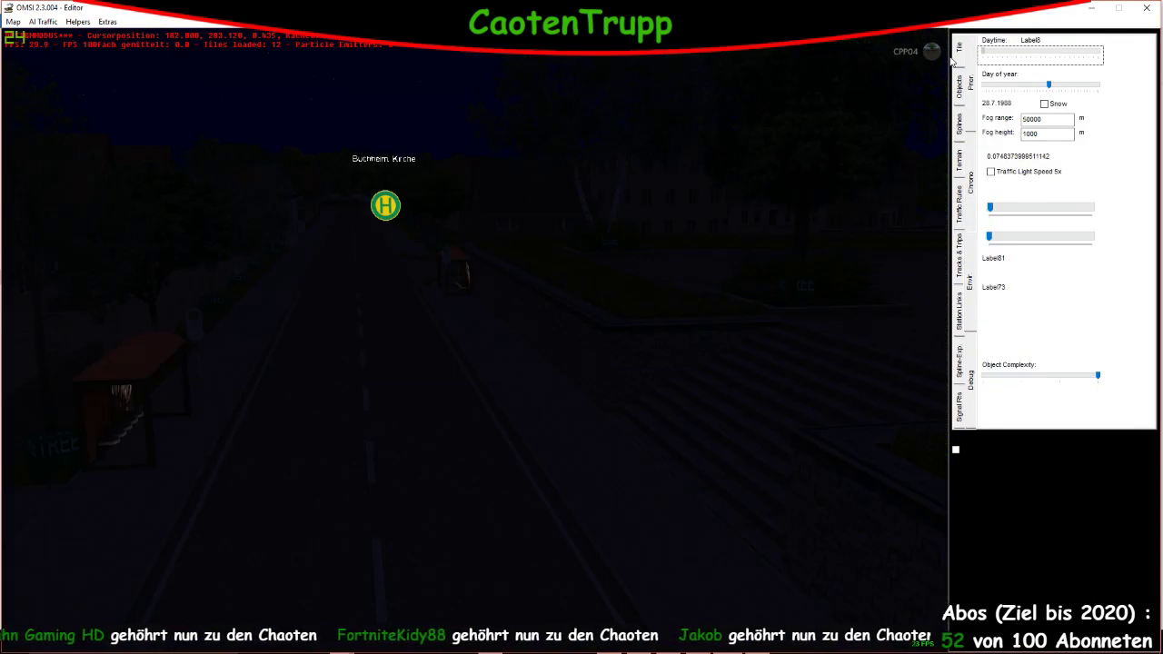
scroll(328, 477, "up", 2)
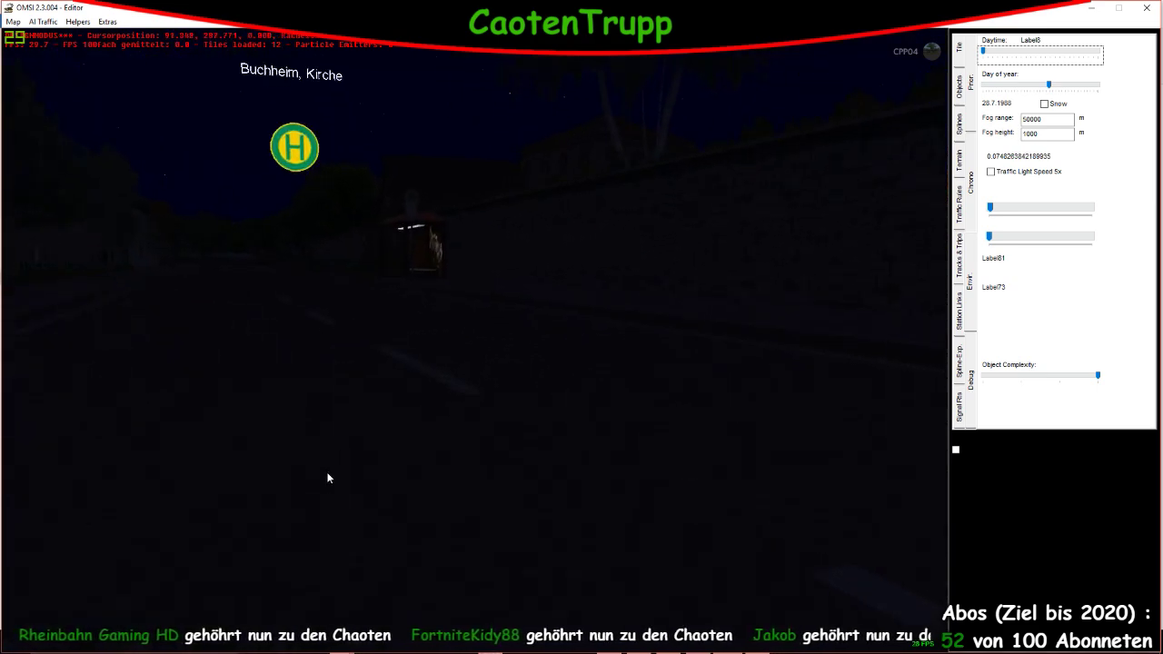
scroll(328, 477, "down", 4)
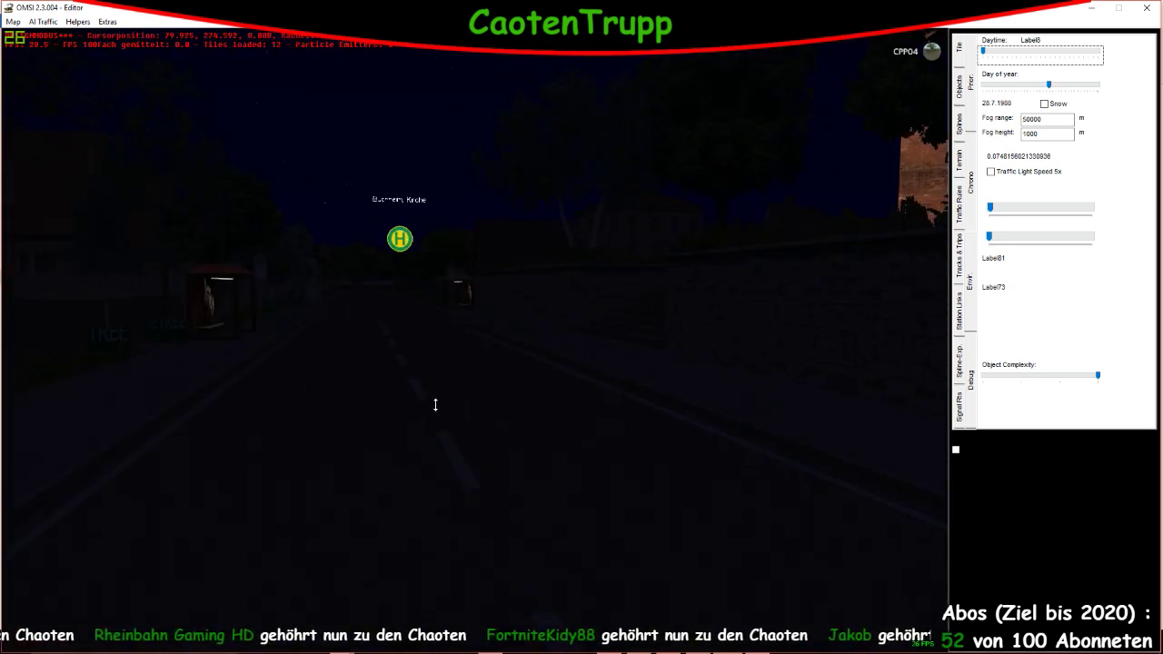
right_click_drag(435, 404, 345, 342)
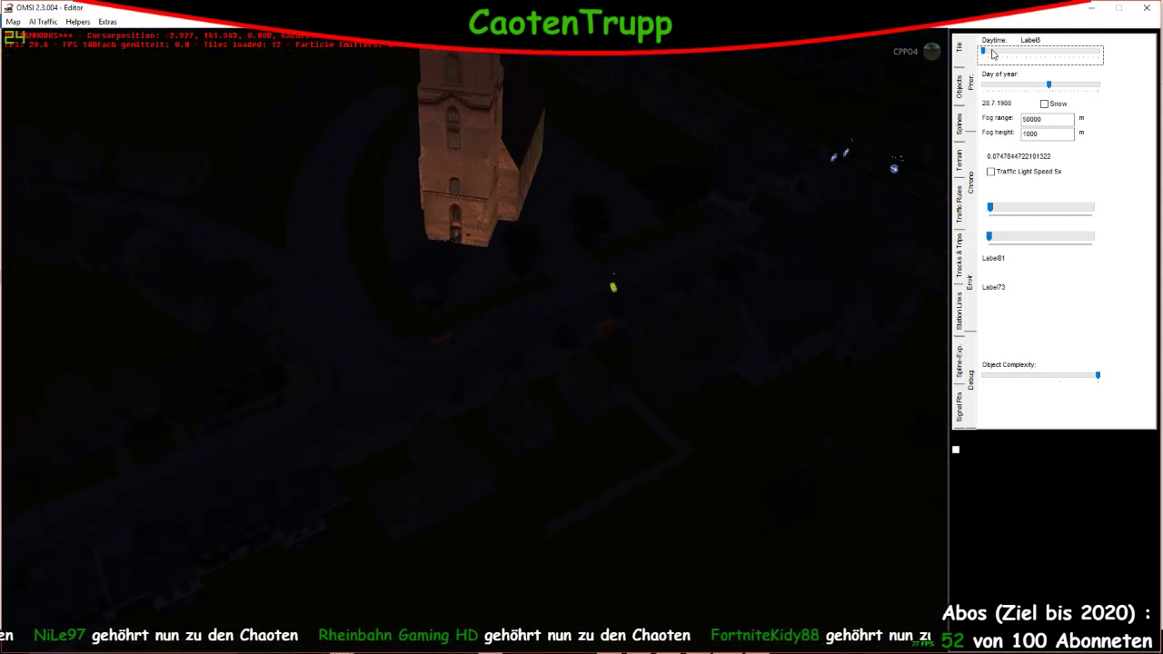
left_click_drag(982, 56, 1039, 64)
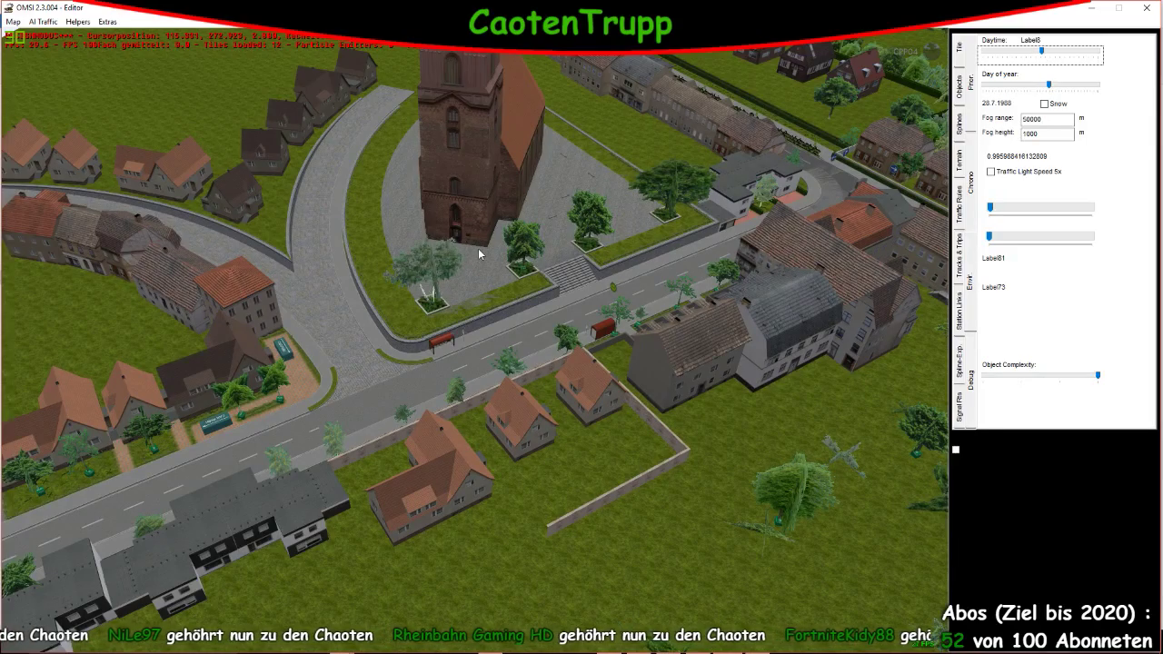
Try to attach a double MABEG FIS 3 seitlich Fahrplan holder to the sign post at the stop beside the grass verge
right_click_drag(481, 254, 489, 503)
left_click(960, 89)
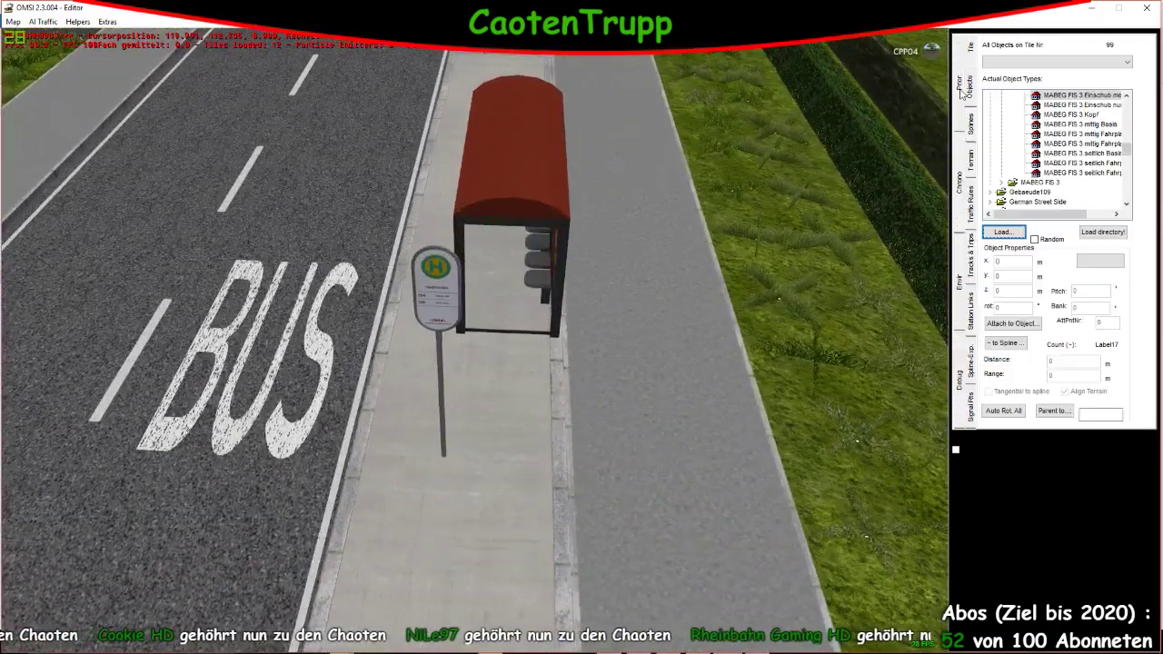
left_click(1108, 173)
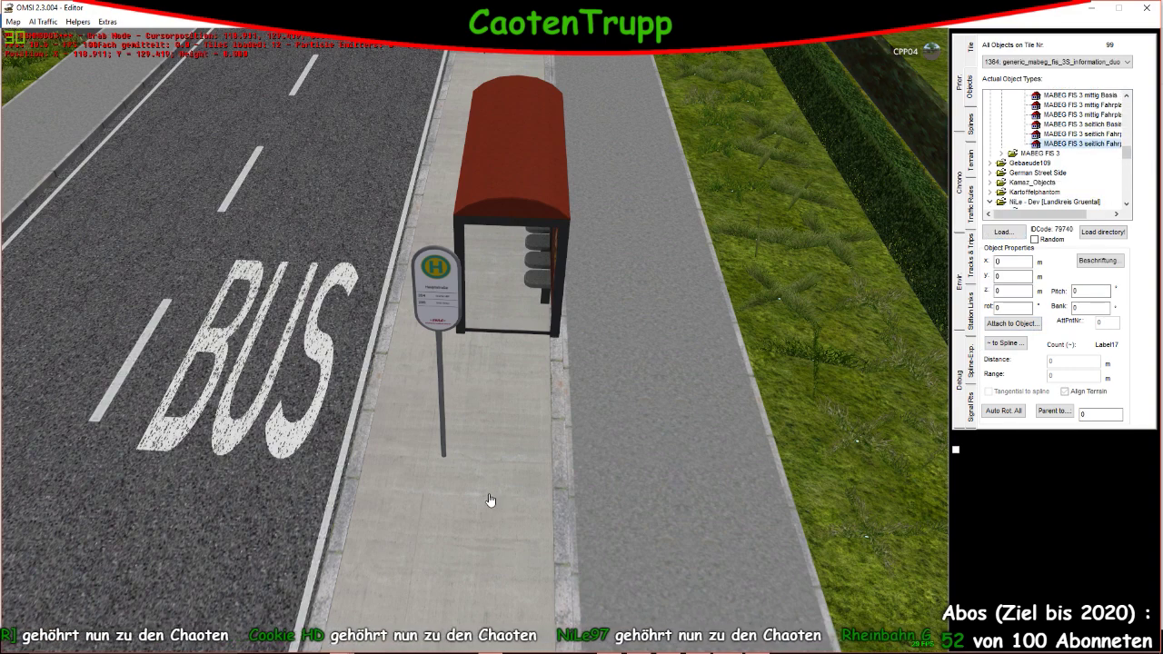
left_click(443, 325)
mouse_move(535, 385)
right_mouse_down()
mouse_move(364, 471)
mouse_move(385, 476)
right_mouse_up()
mouse_move(529, 397)
right_mouse_down()
mouse_move(512, 397)
mouse_move(550, 318)
mouse_move(519, 396)
right_mouse_up()
key("g")
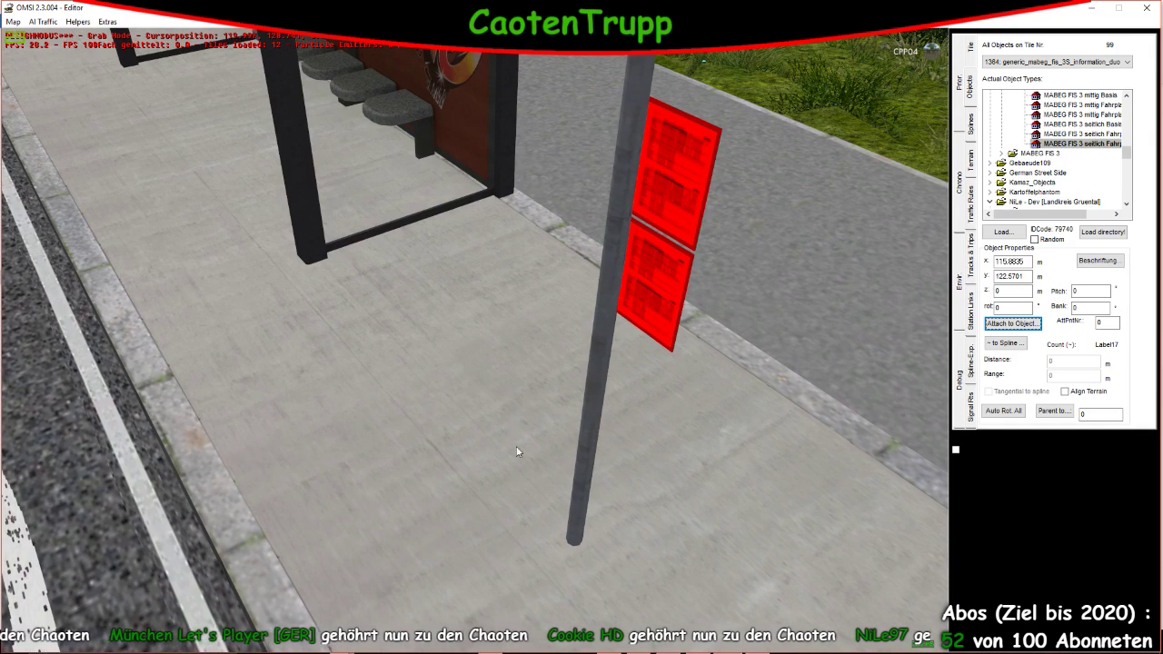
left_click(583, 471)
right_click_drag(597, 467, 737, 317)
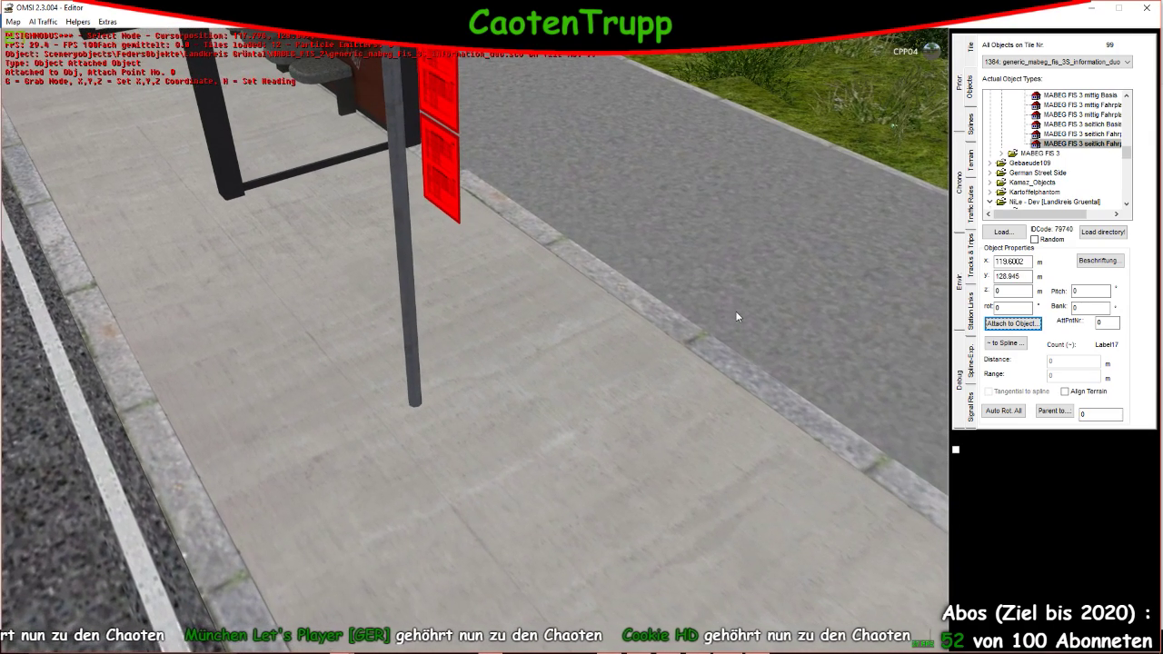
left_click(718, 318)
Place the double timetable holder as a free object on the post beside the grass verge, with rotation 135° and height 1.5 m
right_click_drag(437, 347, 465, 363)
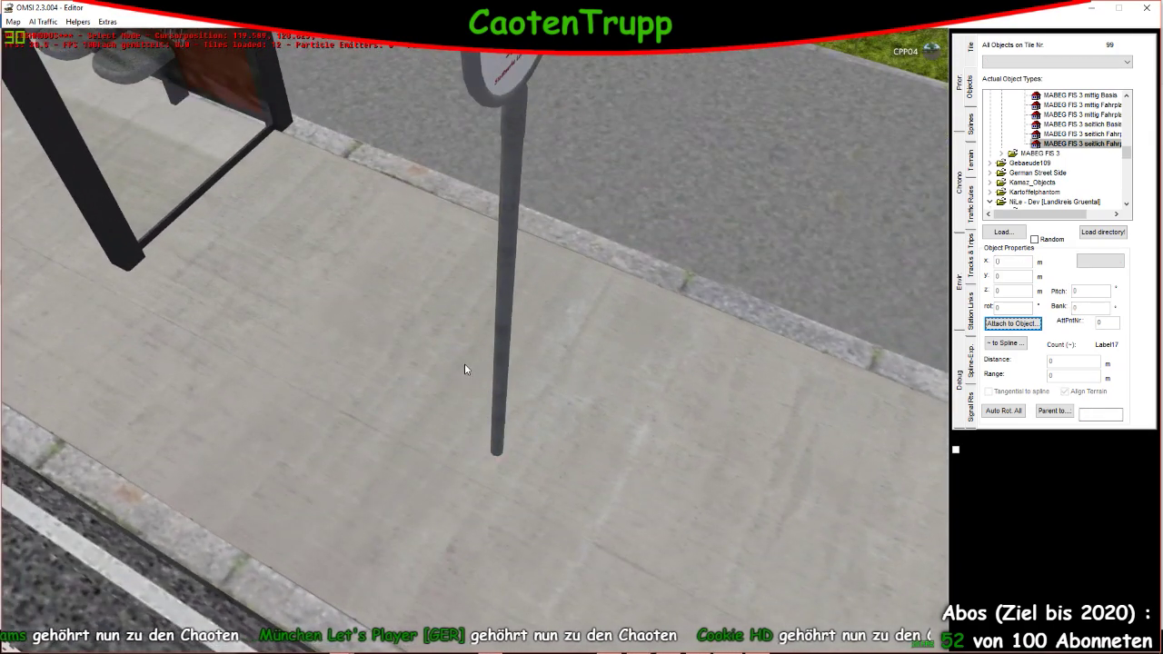
left_click(445, 399)
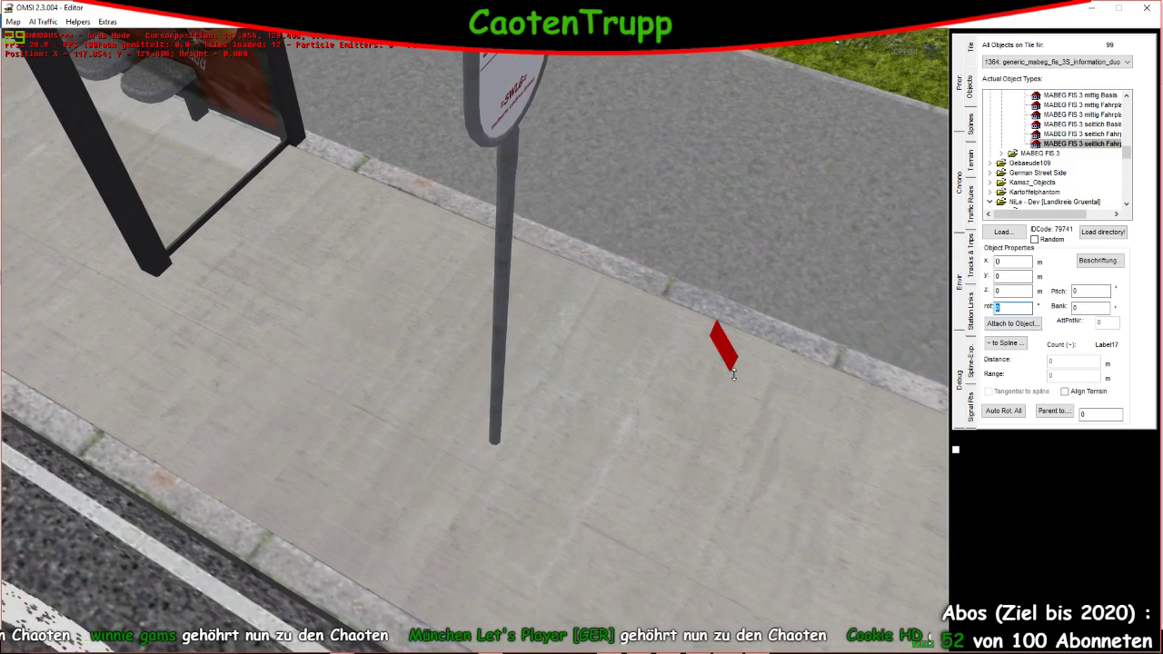
mouse_move(698, 385)
right_mouse_down()
mouse_move(619, 364)
mouse_move(600, 381)
mouse_move(543, 388)
mouse_move(577, 391)
right_mouse_up()
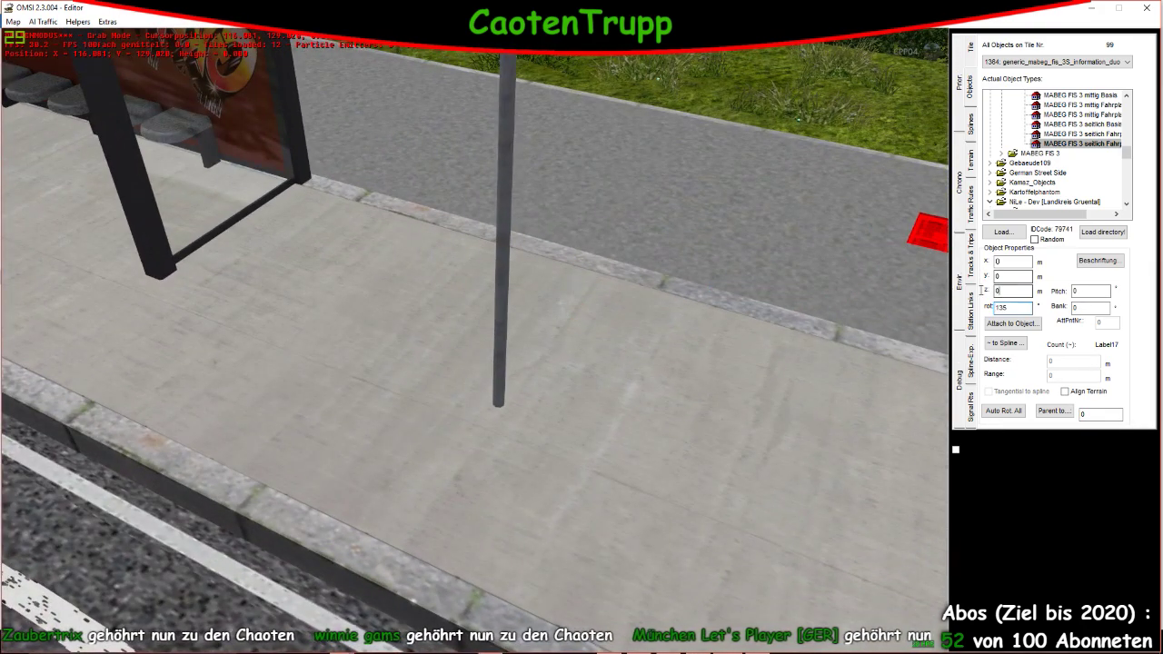
left_click(504, 480)
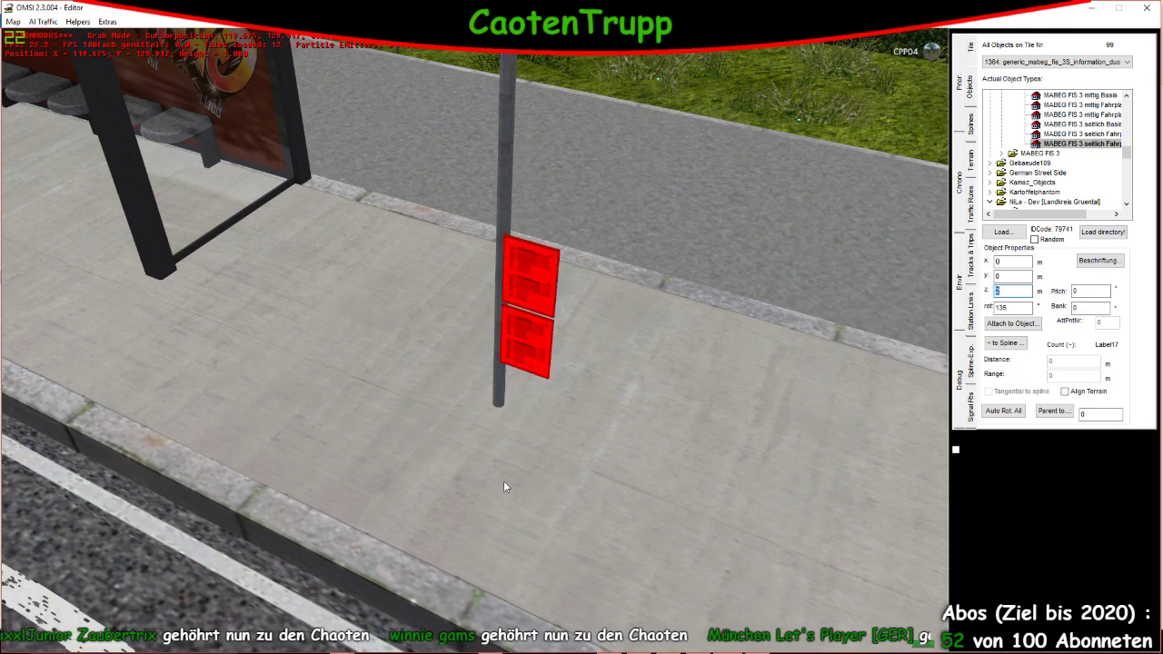
type("1")
right_click_drag(485, 498, 489, 509)
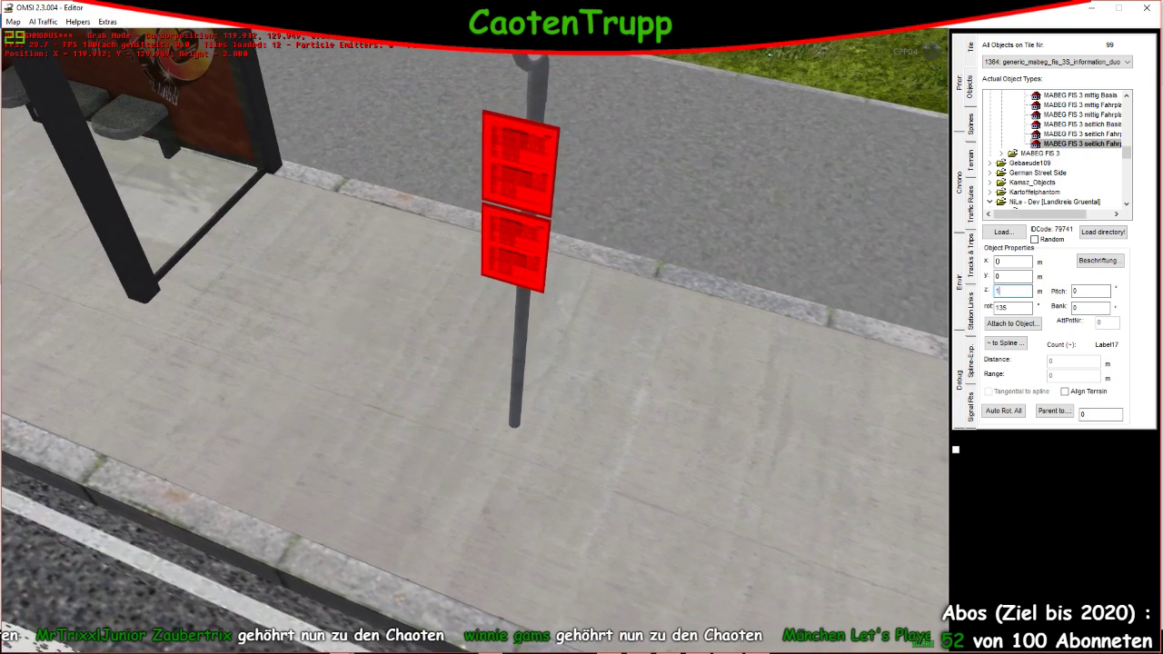
key("BackSpace")
type("0.5")
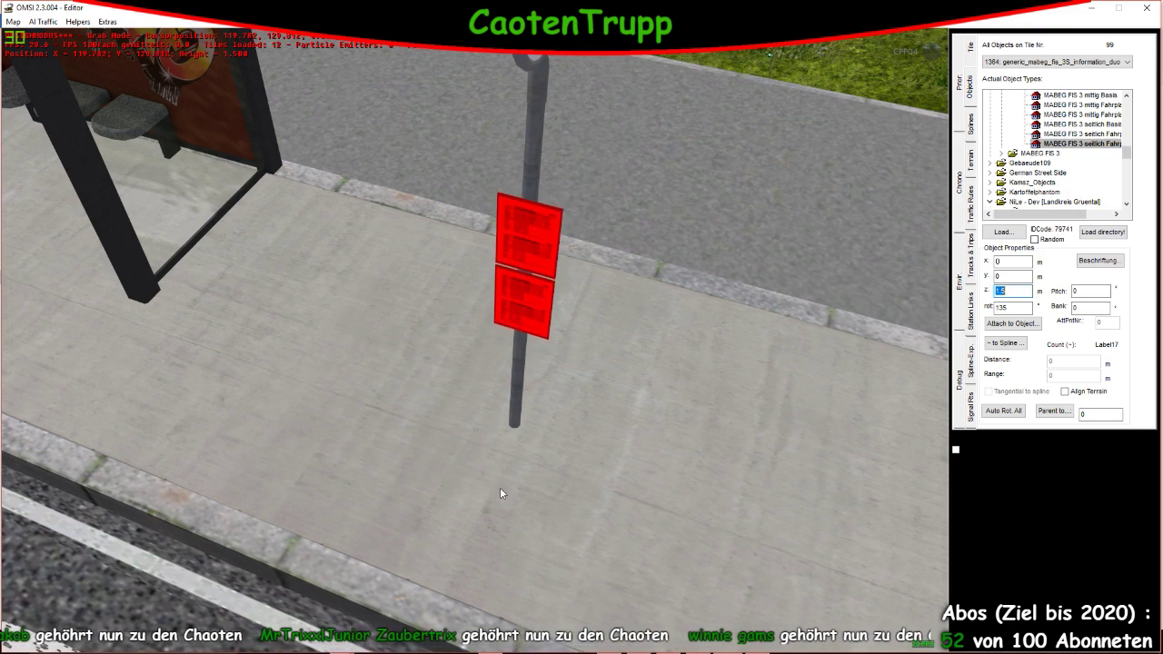
left_click(501, 493)
Try to attach a double MABEG FIS 3 seitlich Fahrplan holder to the Hauptstraße sign post in front of the houses
right_click_drag(410, 552, 615, 269)
scroll(353, 543, "down", 3)
left_click(402, 291)
scroll(545, 232, "up", 5)
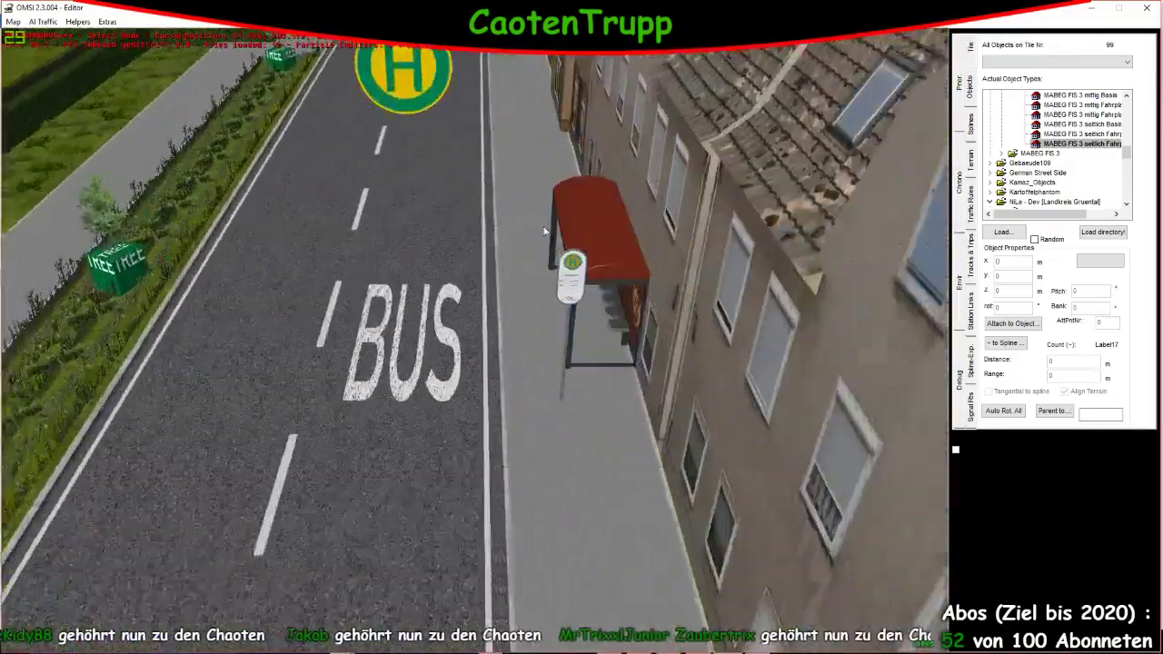
left_click(568, 291)
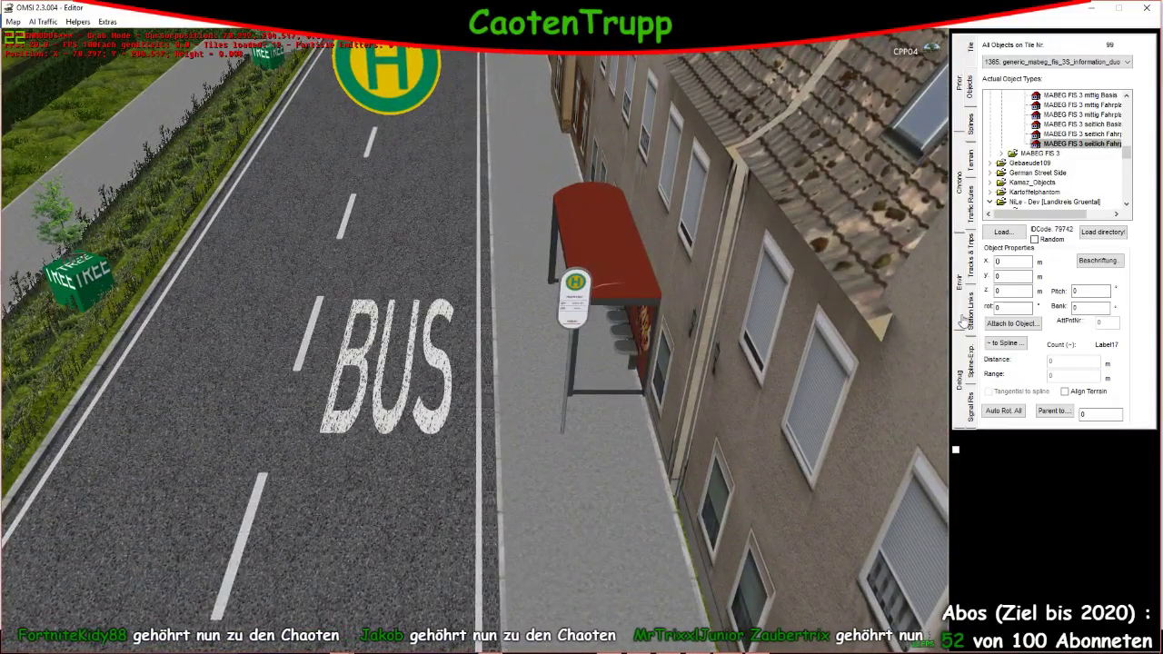
left_click(1011, 324)
left_click(610, 329)
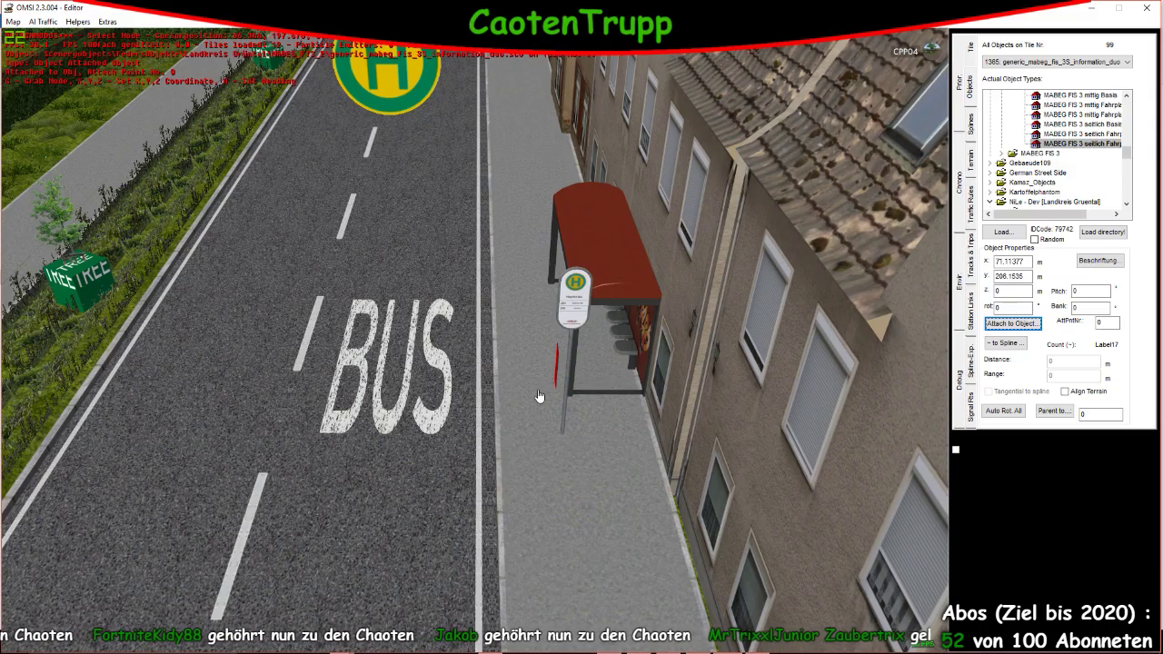
scroll(539, 396, "up", 3)
right_click_drag(533, 443, 560, 464)
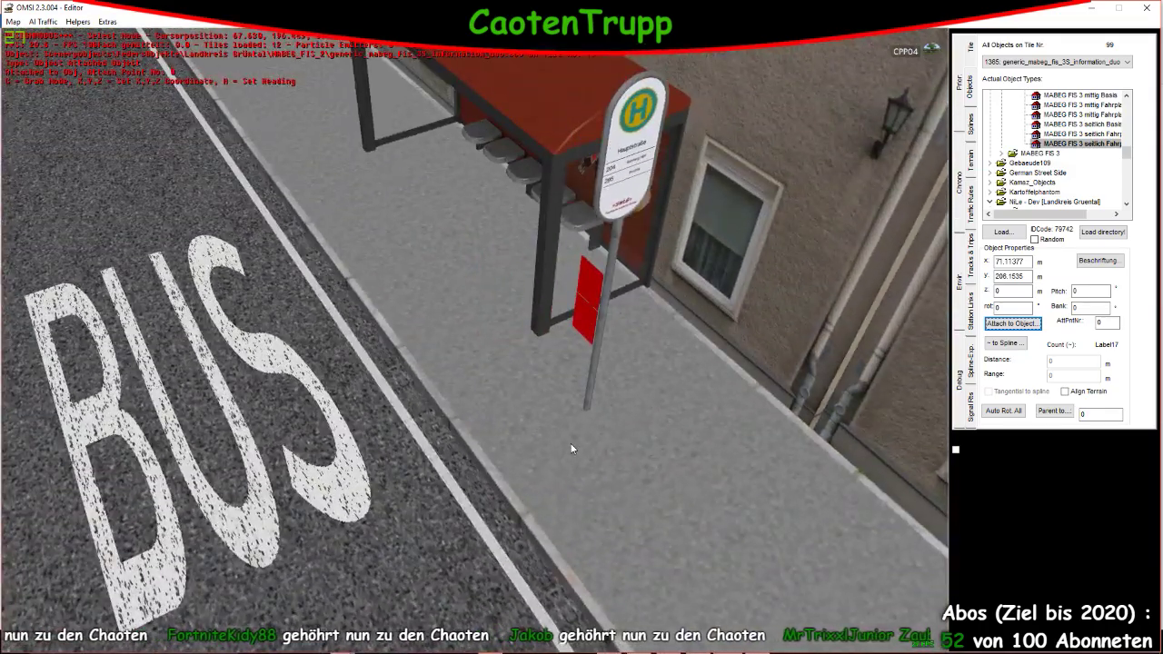
left_click(565, 429)
Place the double timetable holder as a free object on the Hauptstraße post by the houses, with rotation -45° and height 1.5 m
left_click(561, 450)
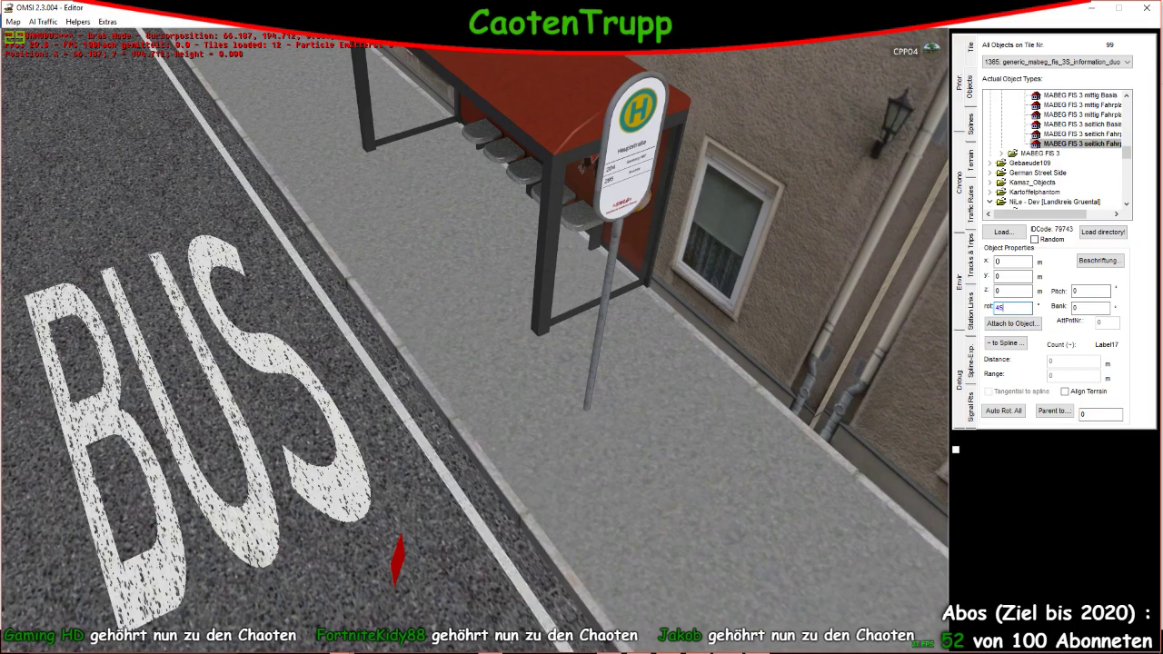
right_click_drag(378, 578, 434, 566)
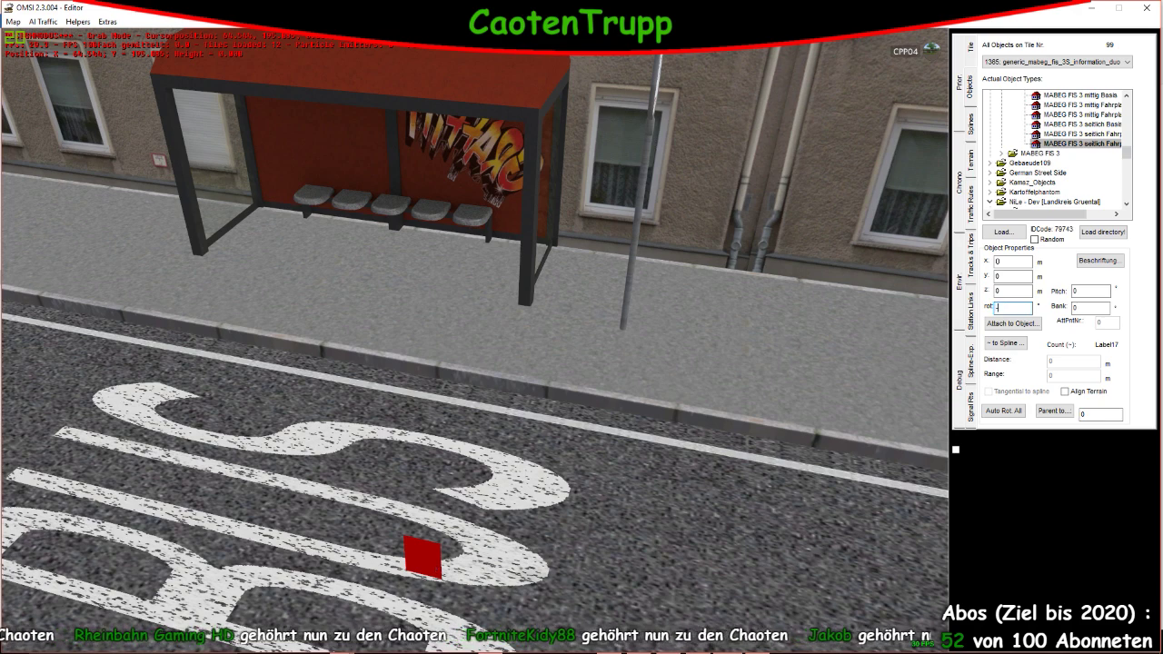
key("Return")
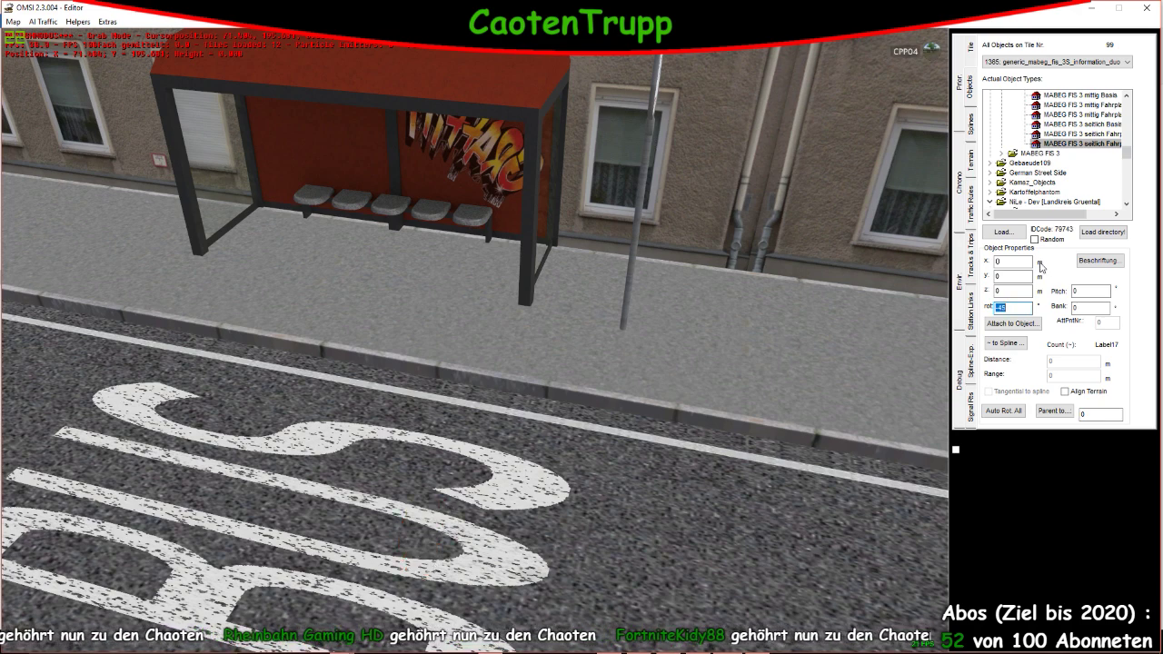
left_click(1000, 290)
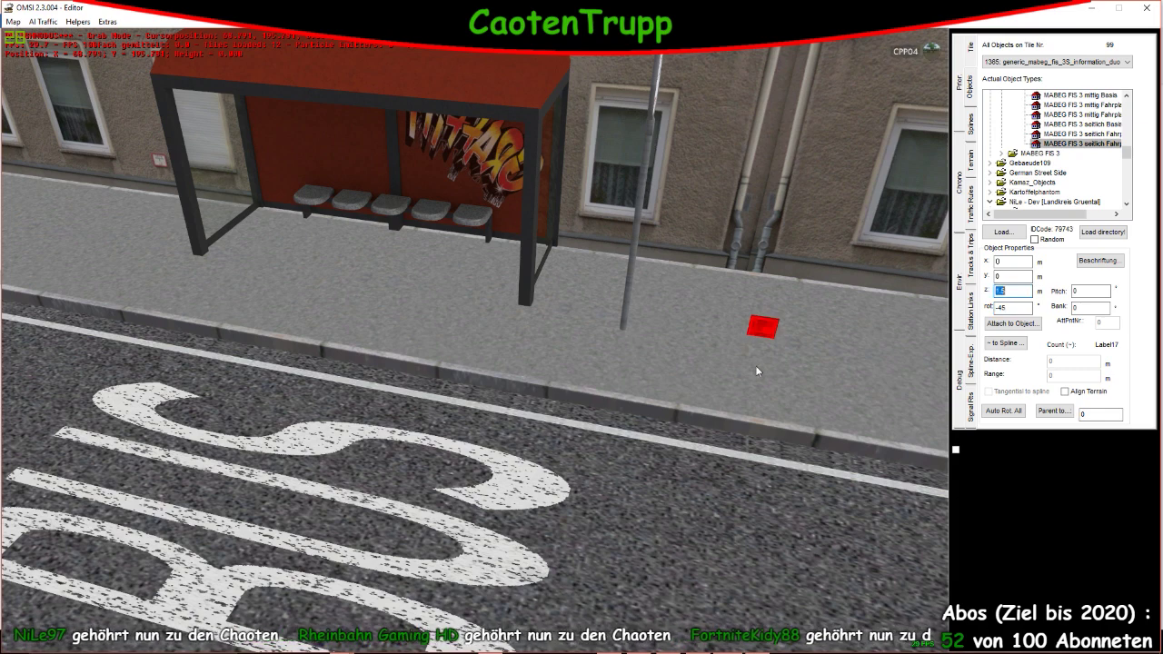
scroll(636, 377, "up", 2)
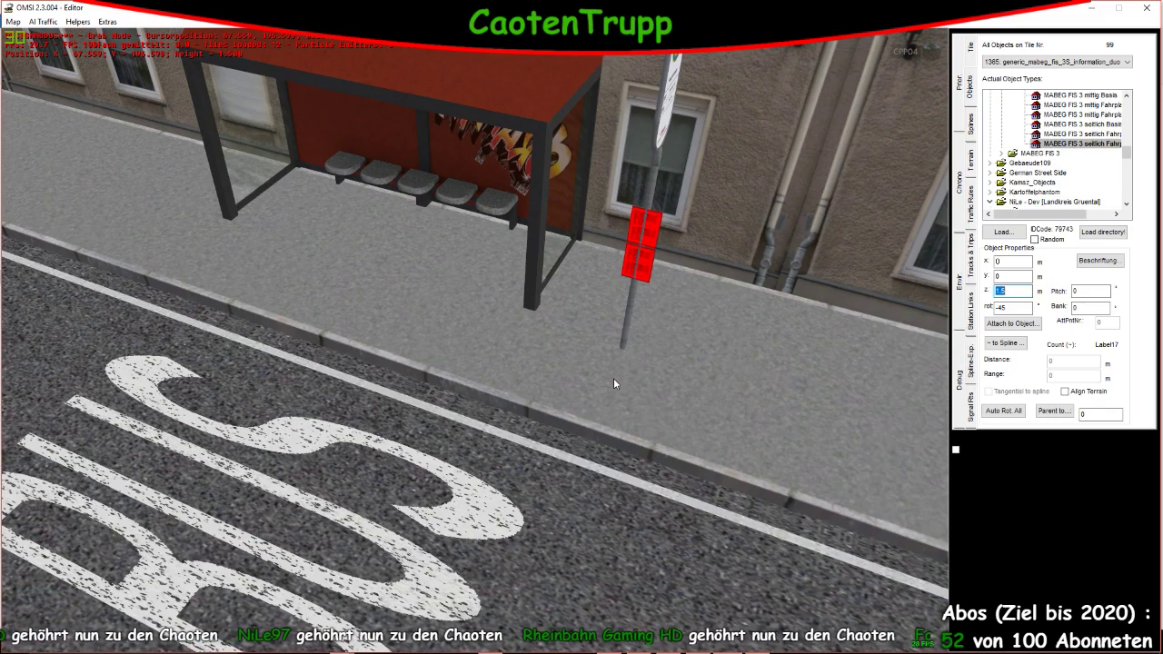
left_click(610, 382)
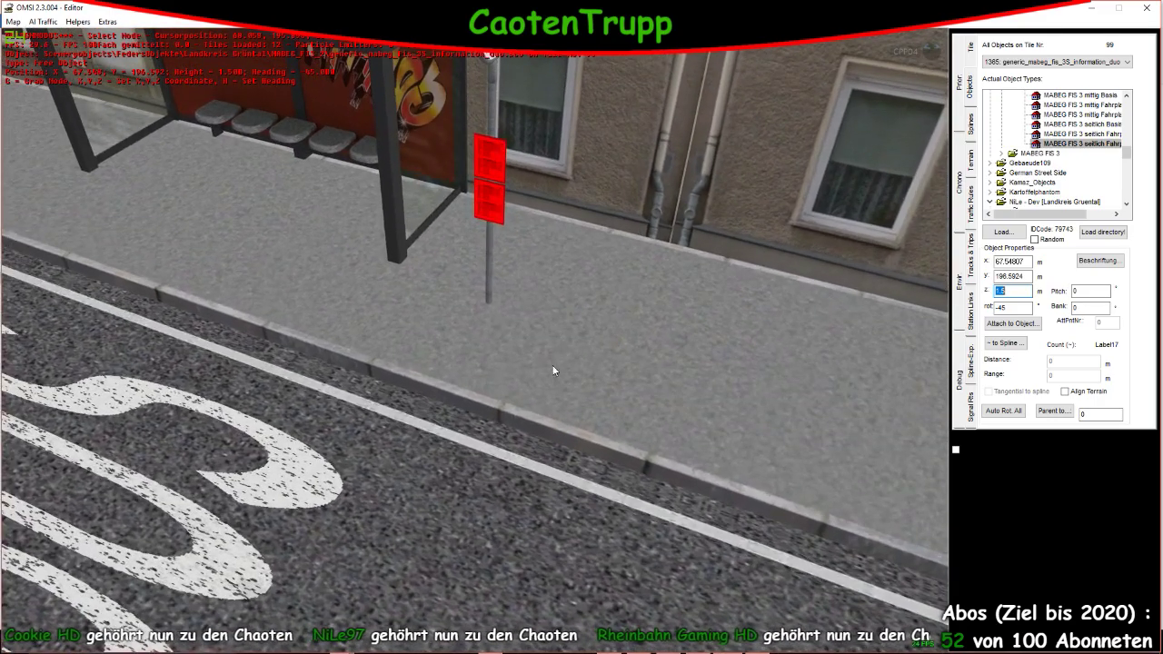
scroll(514, 281, "up", 5)
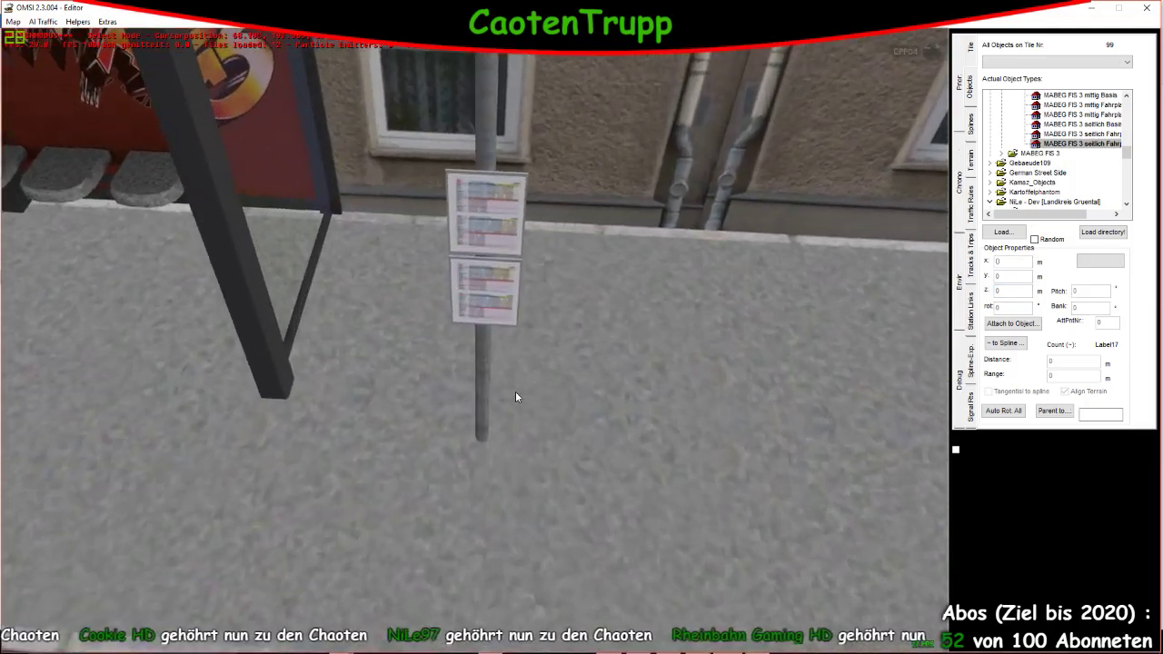
Shorten the 2_Grünstreifen_gras strip along the edge of the road to a length of 40 m
scroll(509, 403, "down", 10)
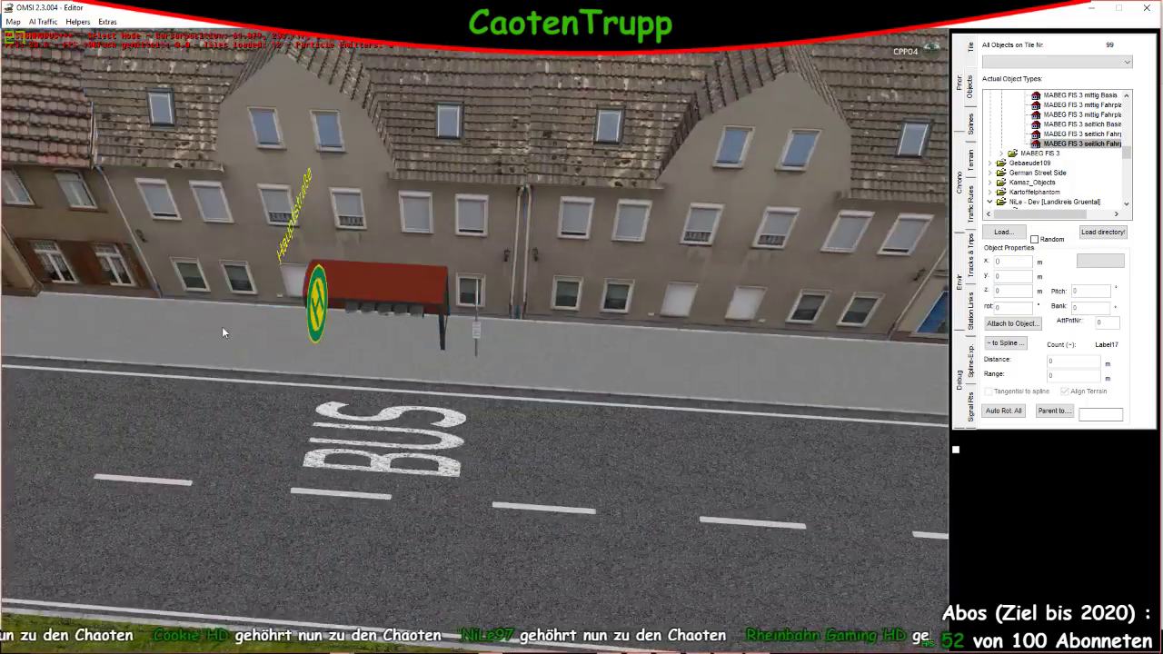
scroll(215, 315, "up", 8)
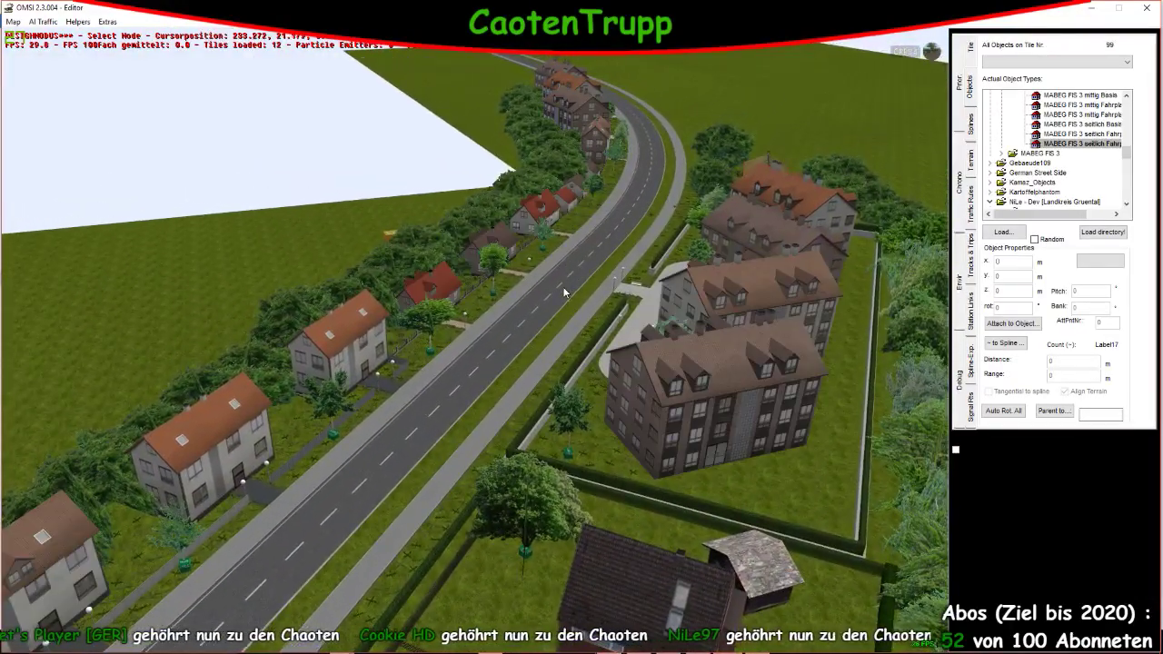
scroll(589, 313, "up", 3)
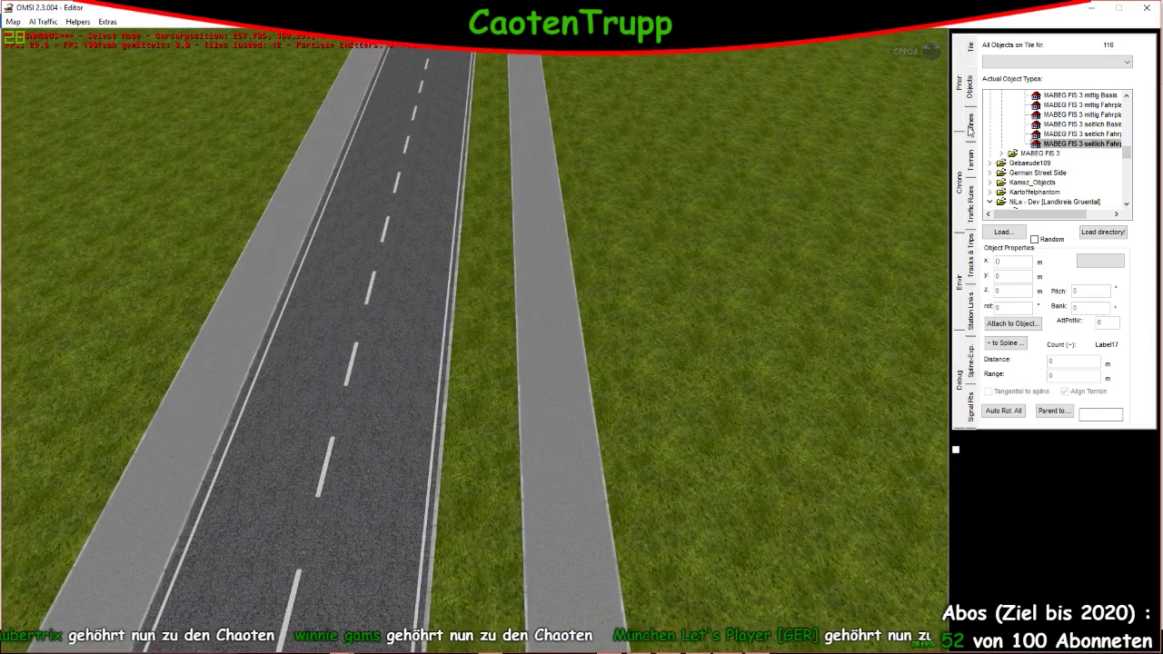
left_click(971, 130)
left_click(455, 403)
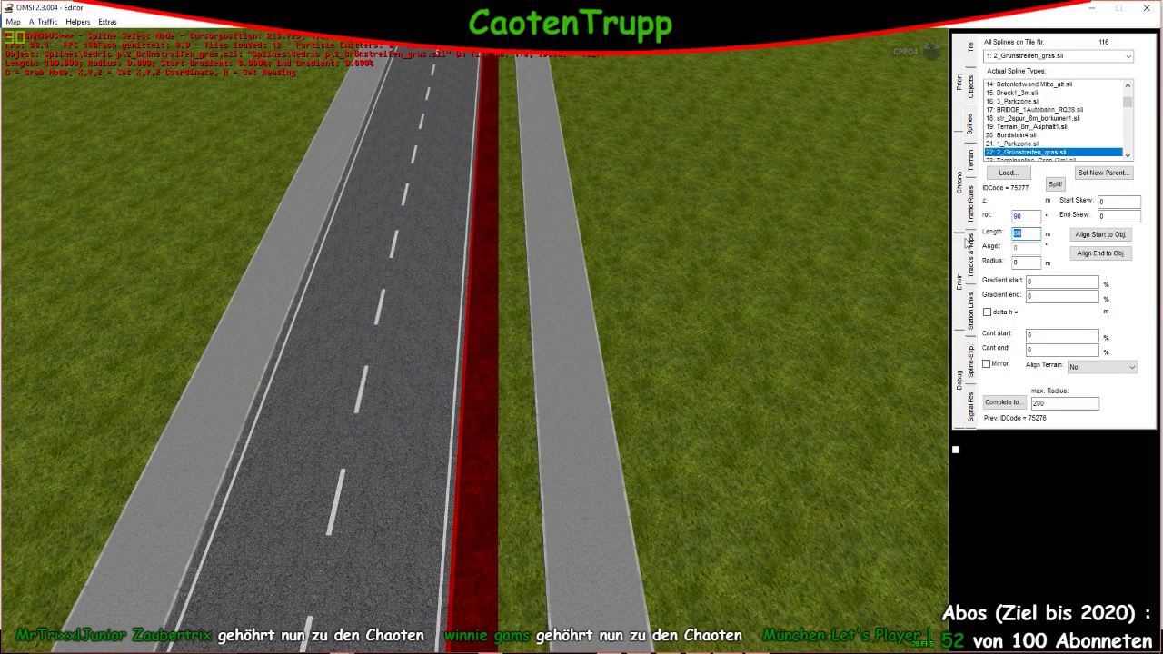
key("Return")
type("50")
key("Return")
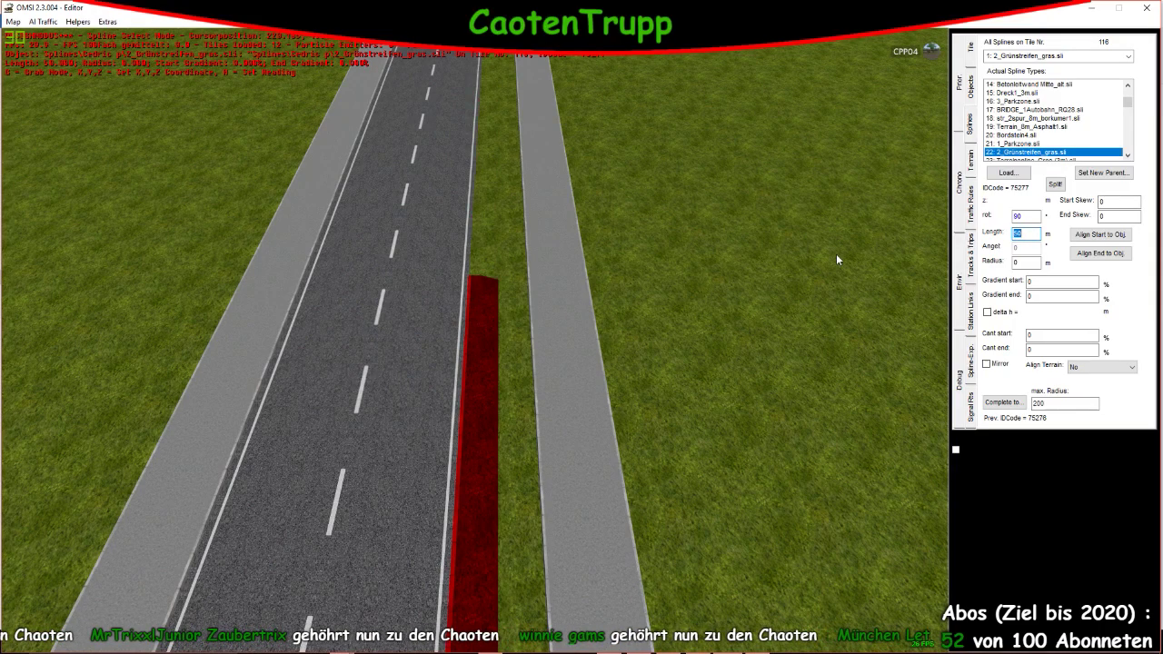
type("40")
key("Return")
scroll(554, 471, "up", 2)
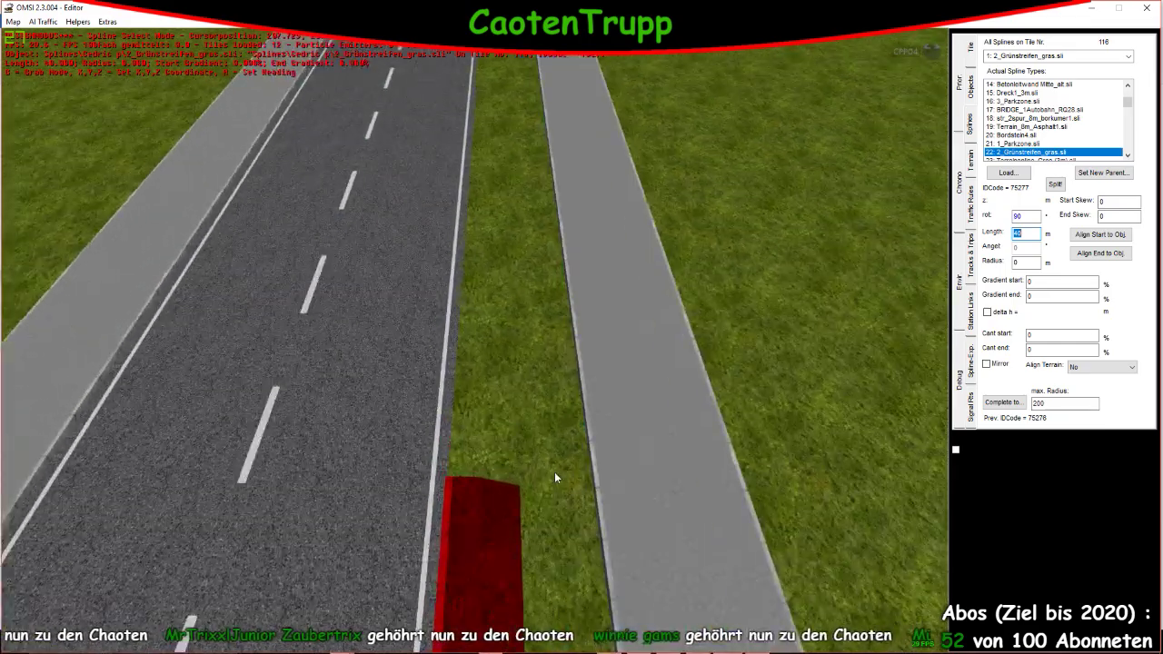
Append two 30° curved 2_Grünstreifen_gras segments to the shortened strip, the first with radius 10 m and the second with radius -10 m
left_click(554, 472)
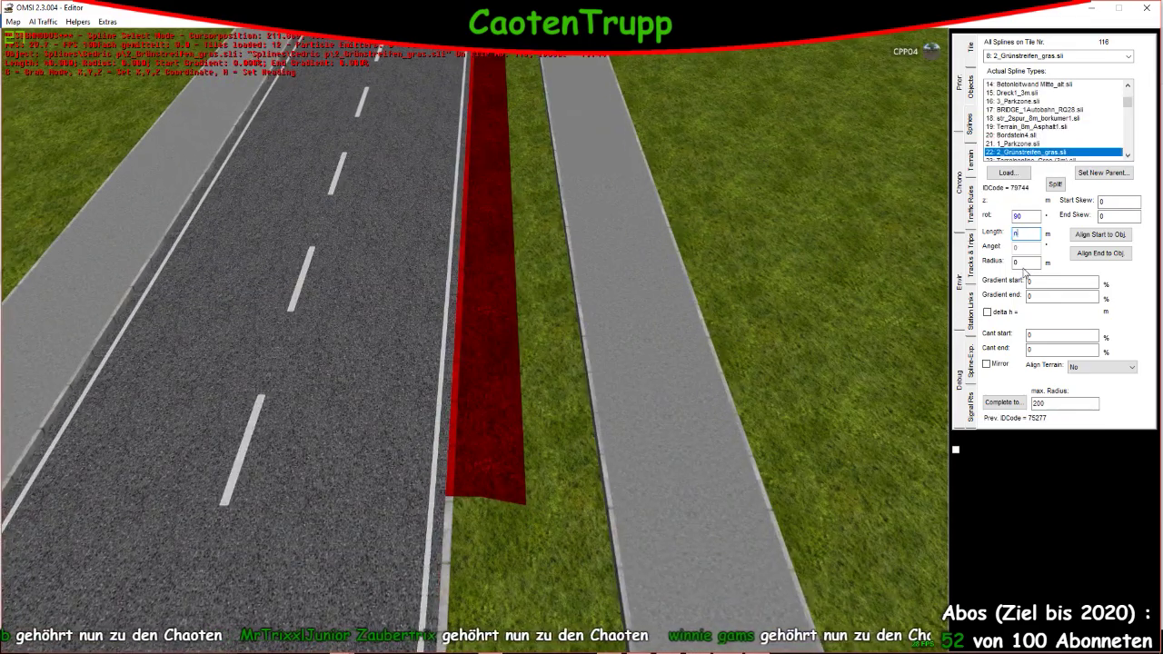
key("Tab")
type("10")
key("Return")
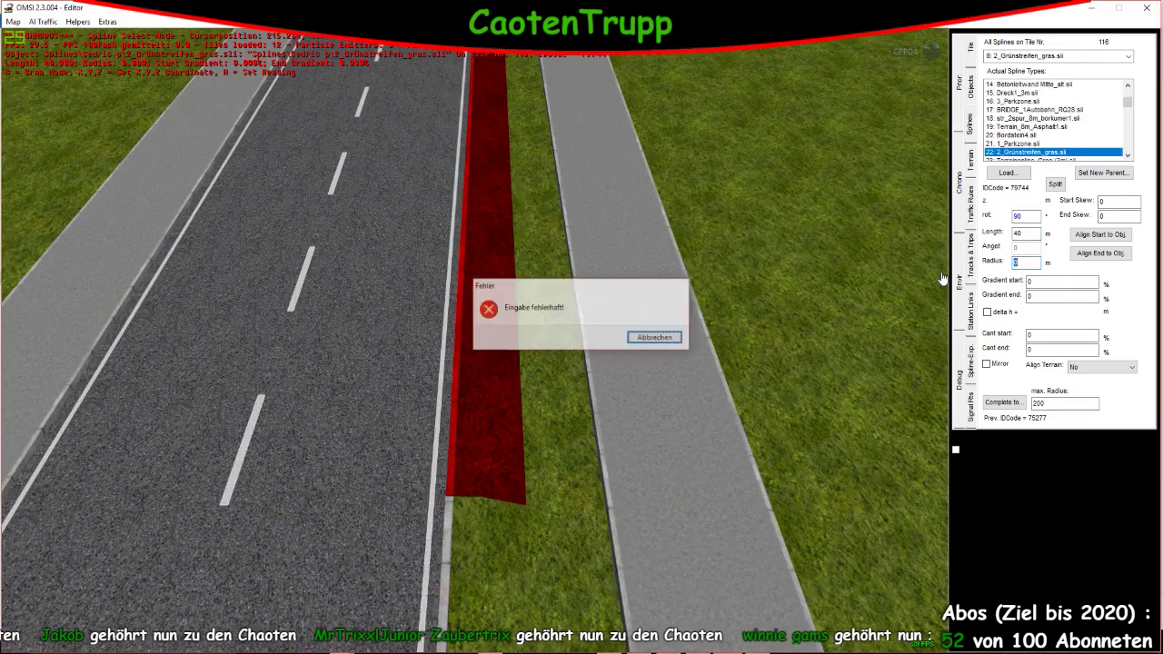
key("Return")
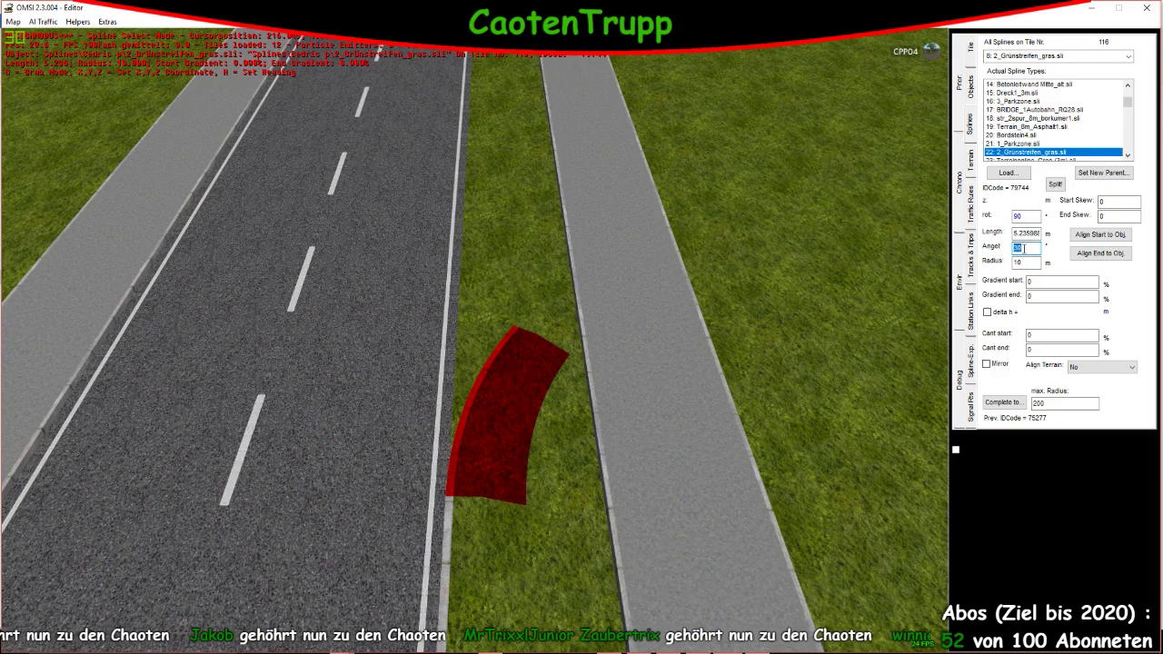
key("Return")
left_click(1016, 263)
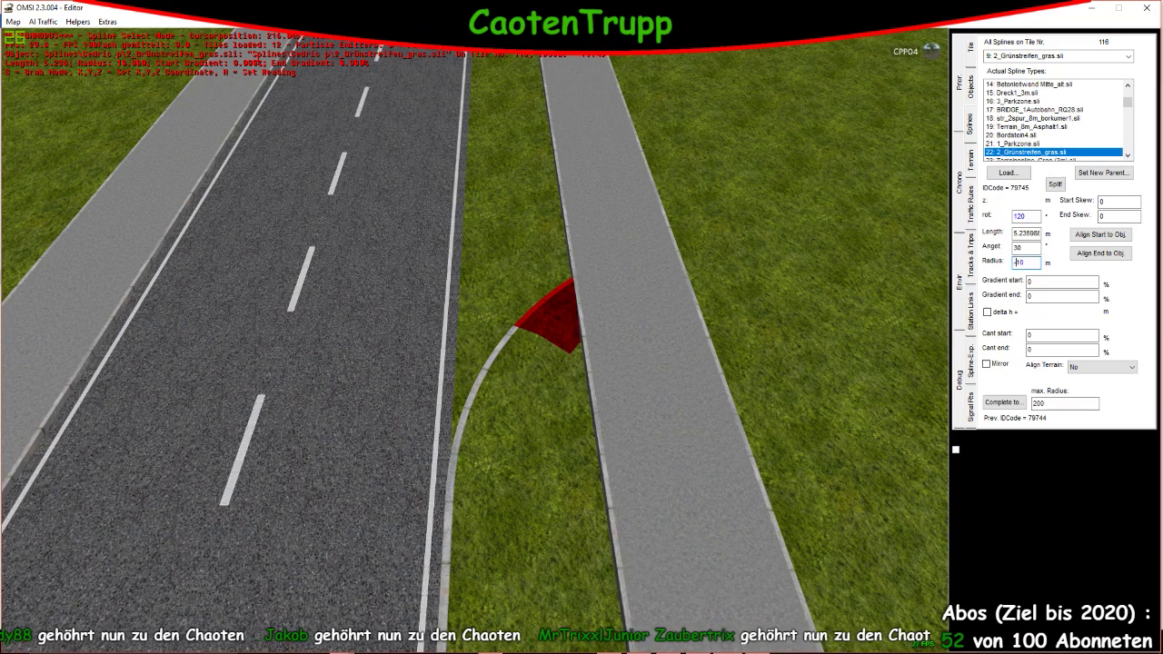
type("-")
Try angles of 32° and 31° on the two curved grass strip segments
left_click(543, 361)
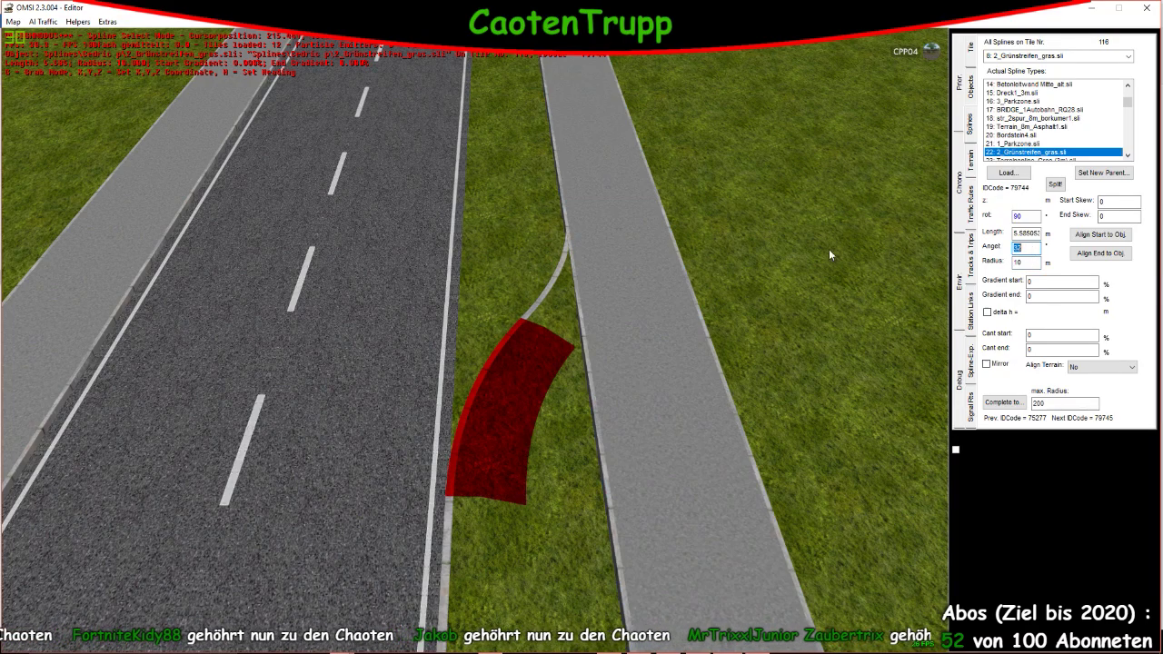
left_click(562, 270)
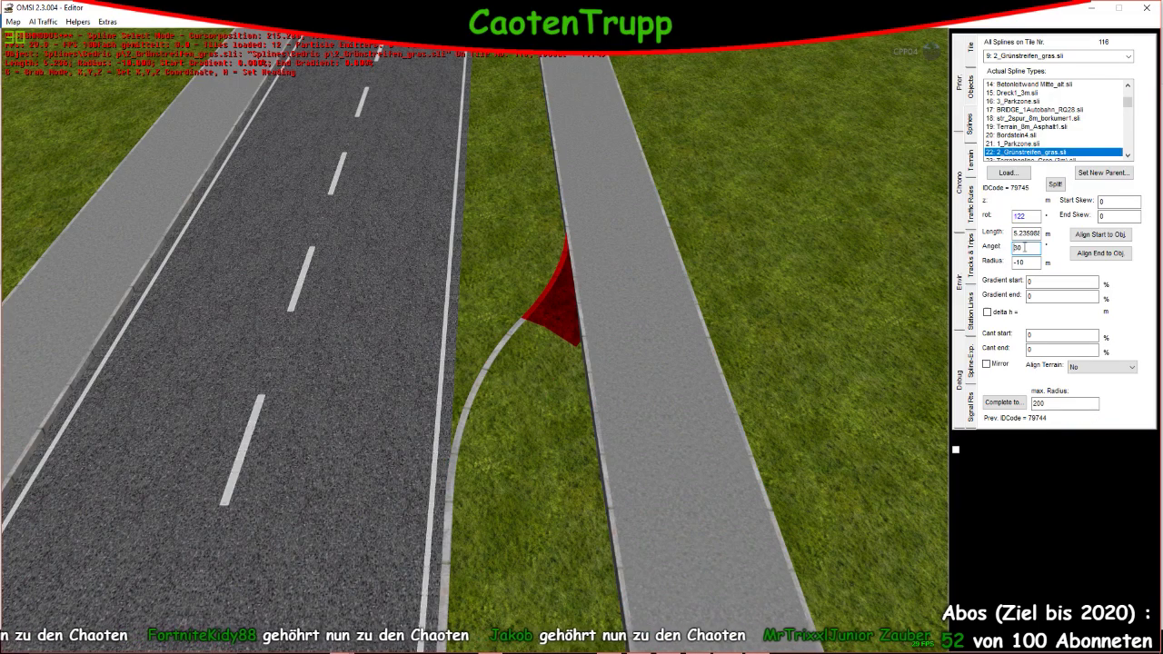
left_click(550, 356)
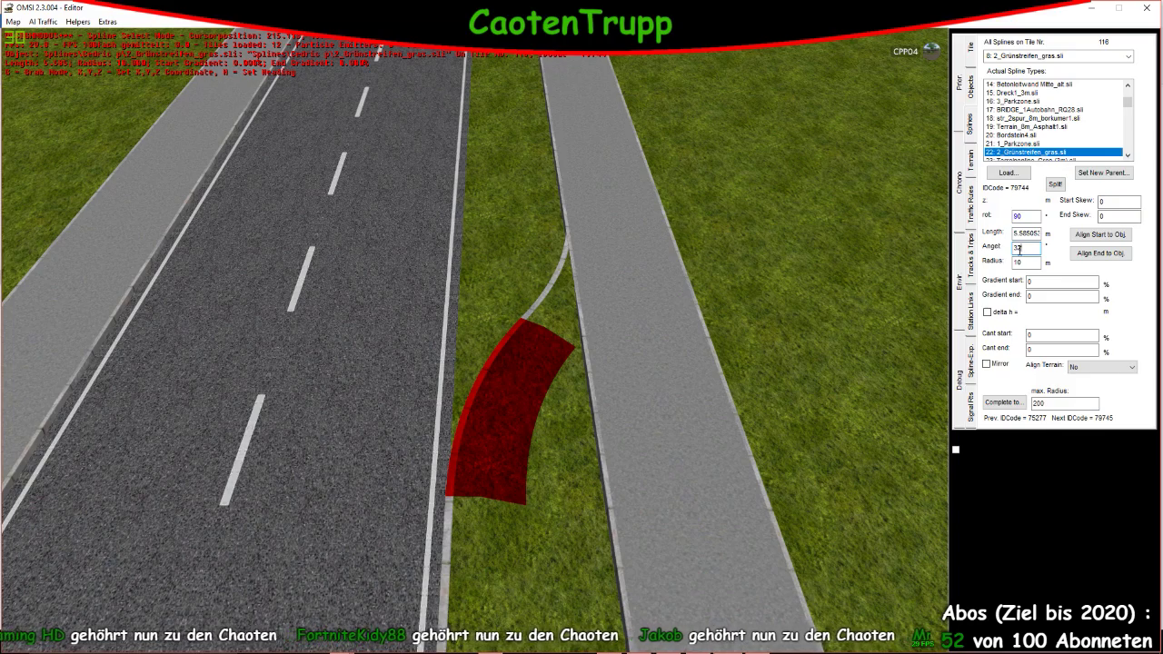
type("31")
key("Return")
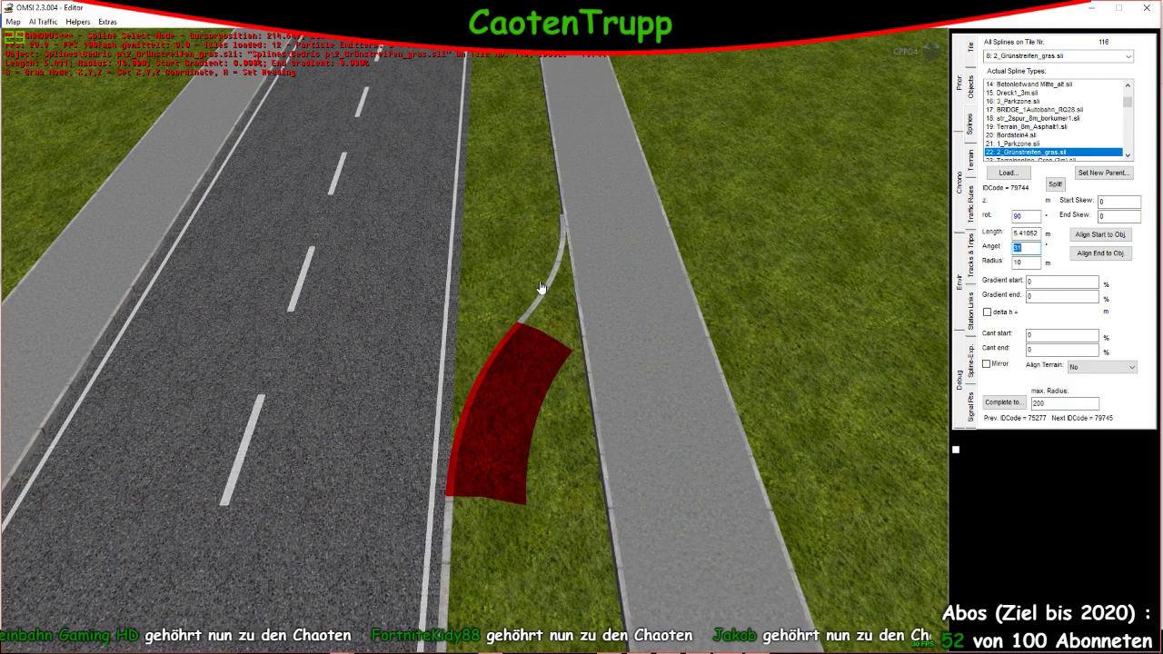
left_click(540, 288)
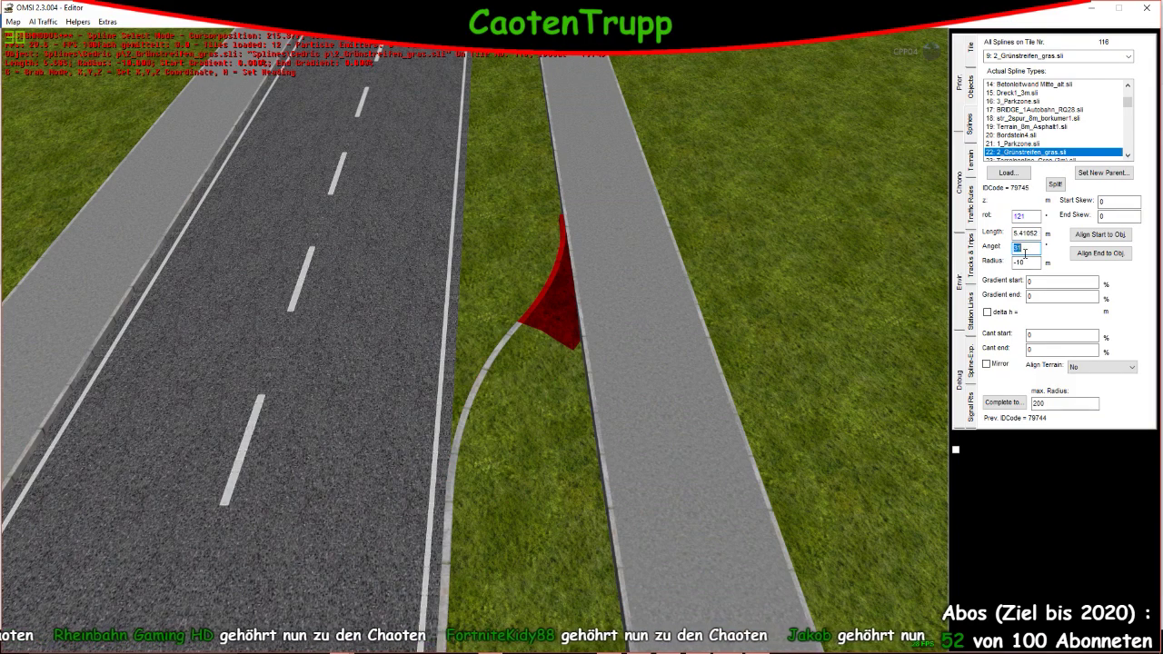
Set the angle of both curved grass strip segments between road and sidewalk to 31.7°
left_click(499, 376)
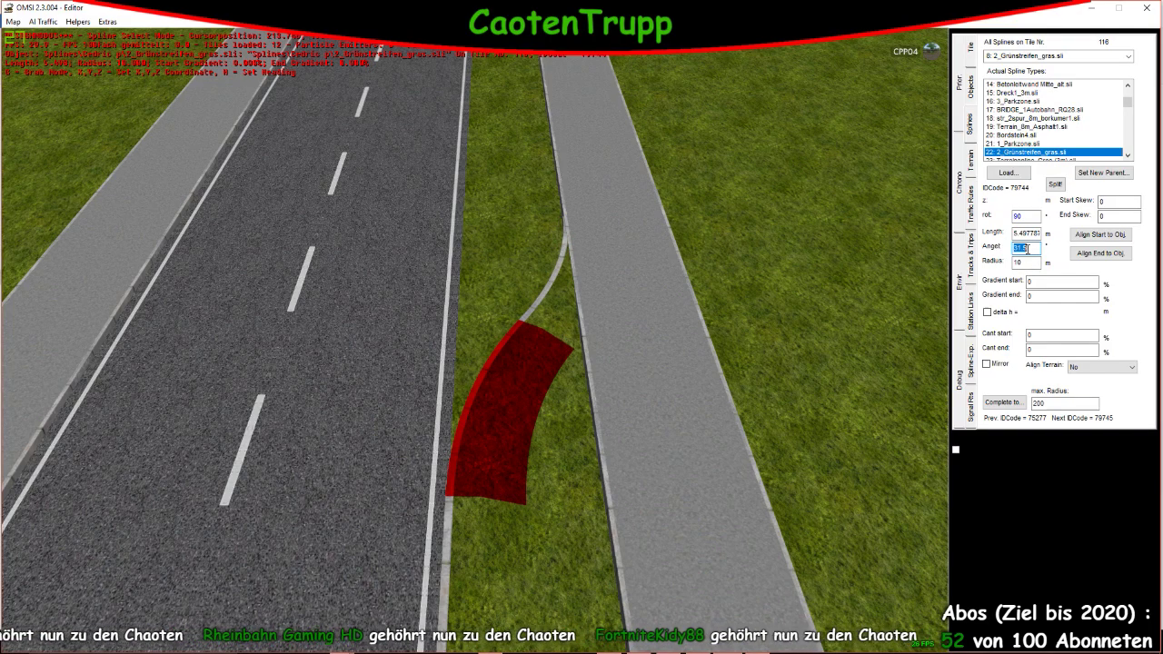
left_click(1026, 247)
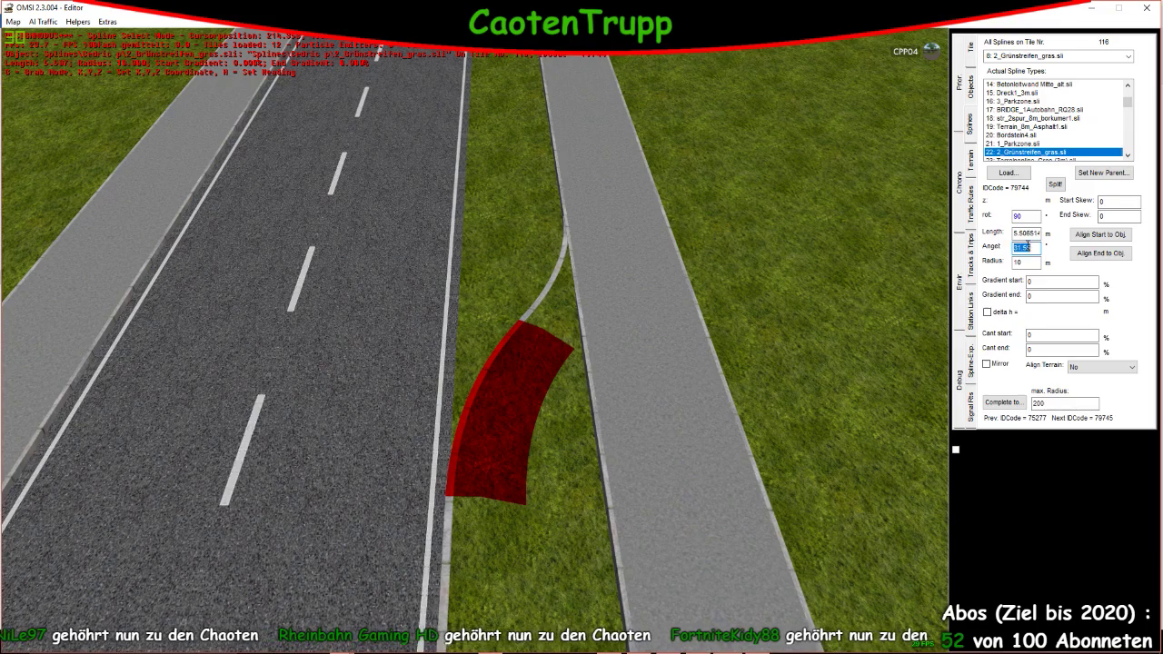
key("BackSpace")
type("6")
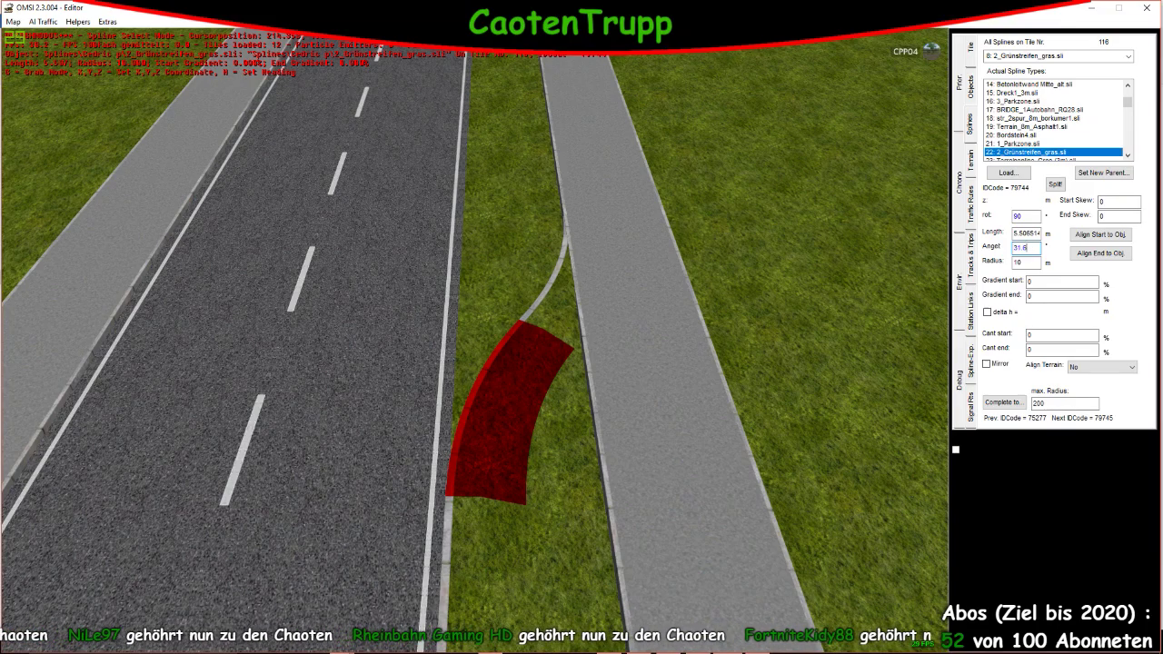
left_click(617, 263)
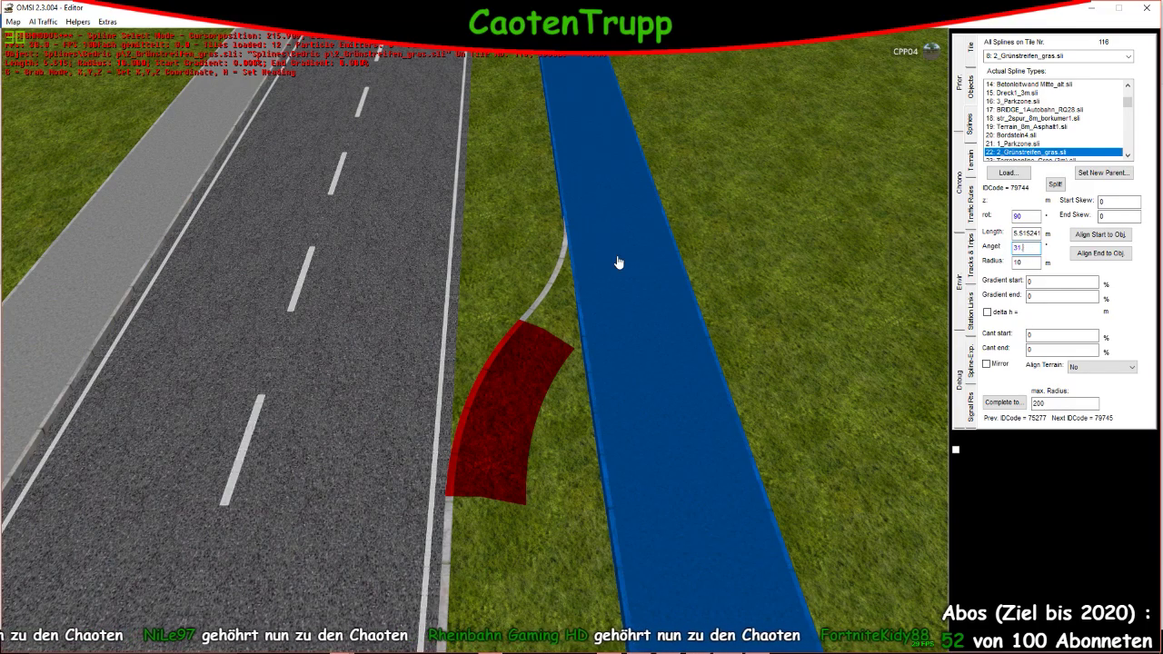
left_click(556, 265)
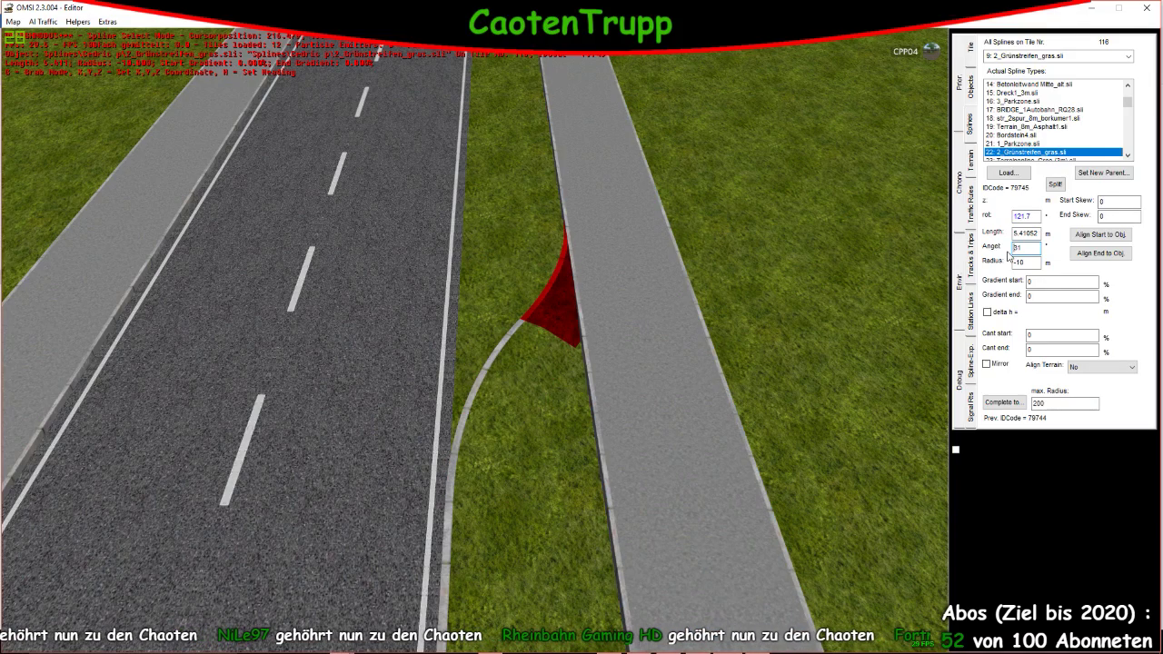
type("31")
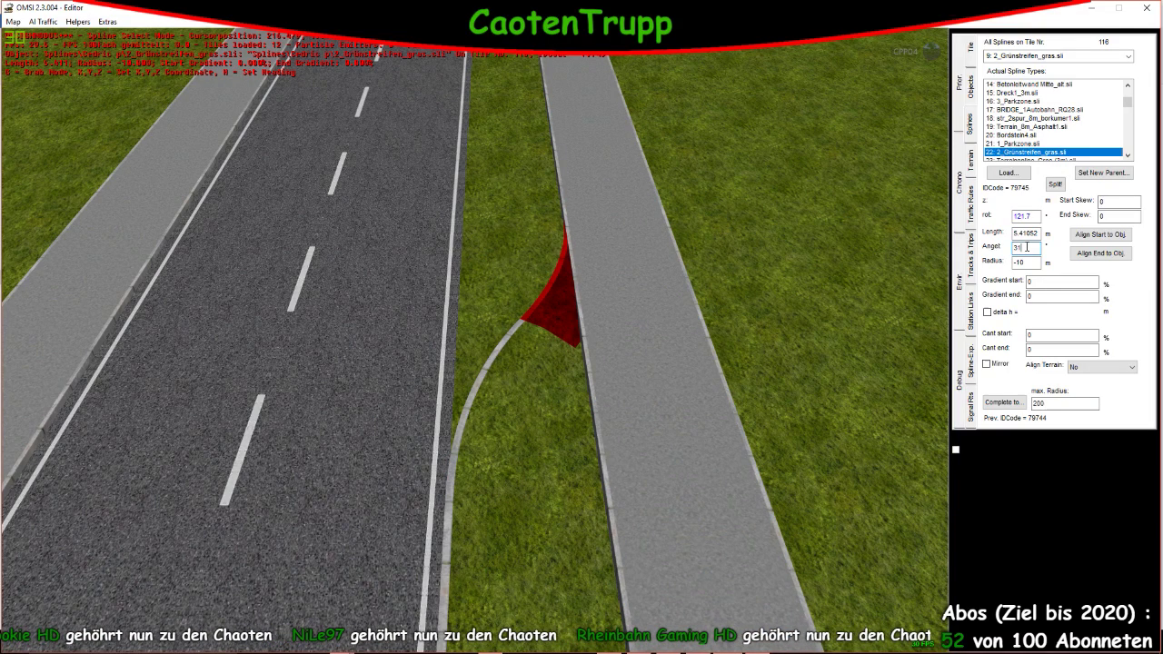
type(".7")
Append a straight 2_Grünstreifen_gras segment along the sidewalk after the second curve, with radius 0 and length 18 m
right_click_drag(855, 274, 527, 376)
left_click(516, 407)
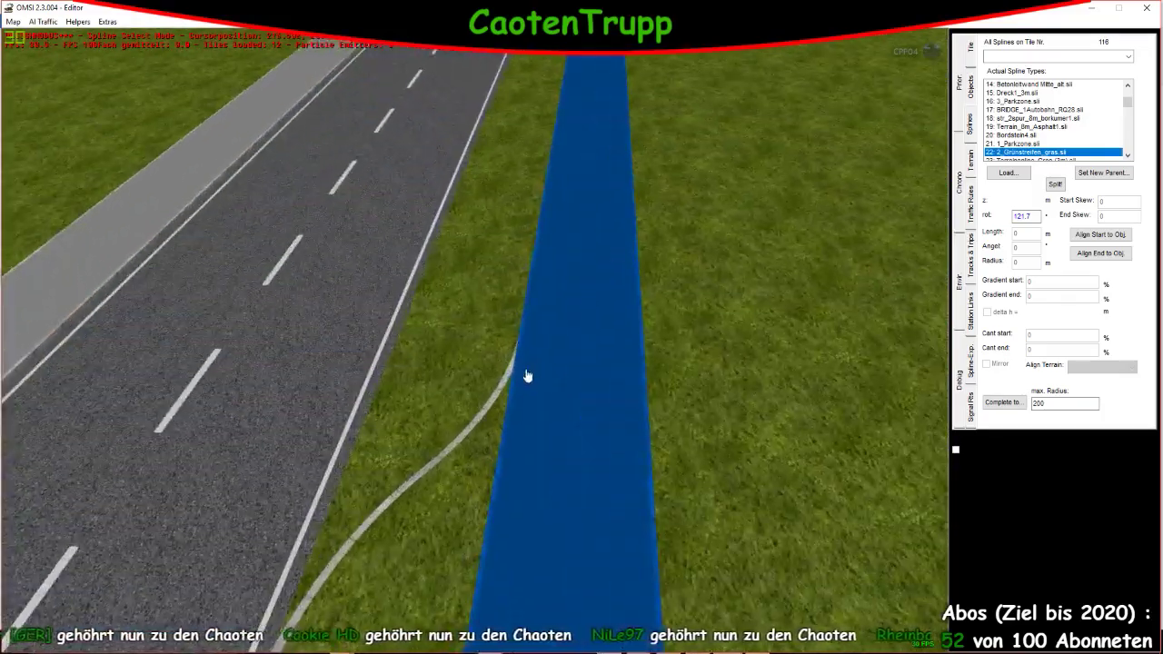
left_click(510, 375)
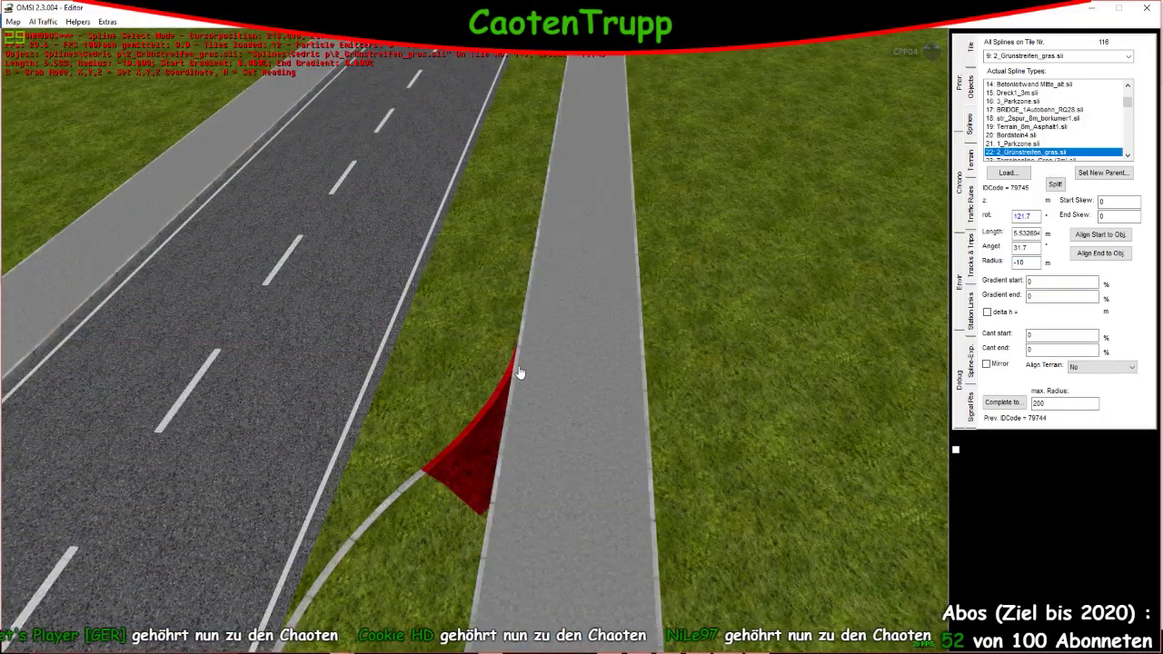
key("space")
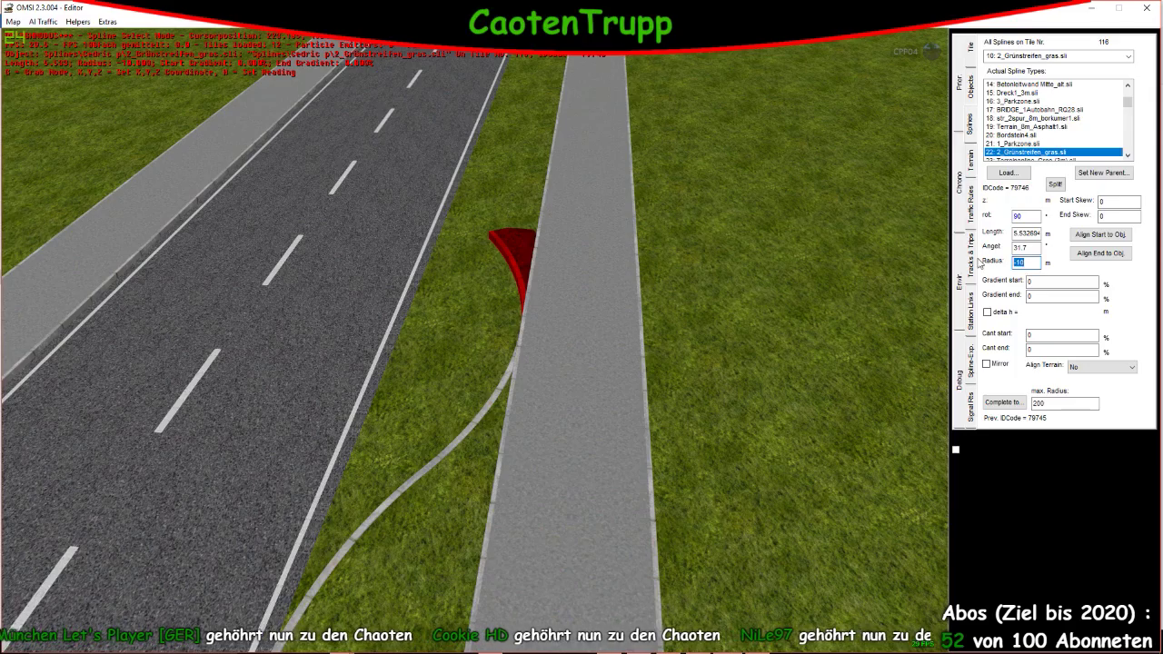
type("0")
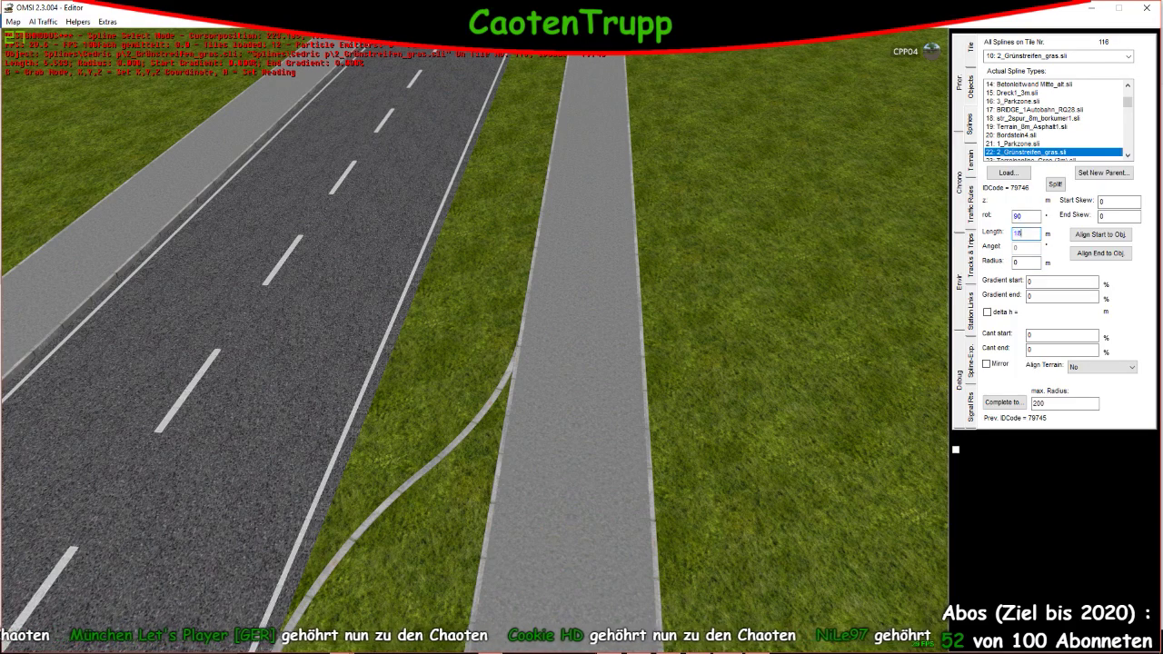
key("Return")
Append two 31.7° grass strip curves leading back to the road, the first with radius -10 m and the second with radius 10 m
right_click_drag(537, 184, 319, 321)
key("Return")
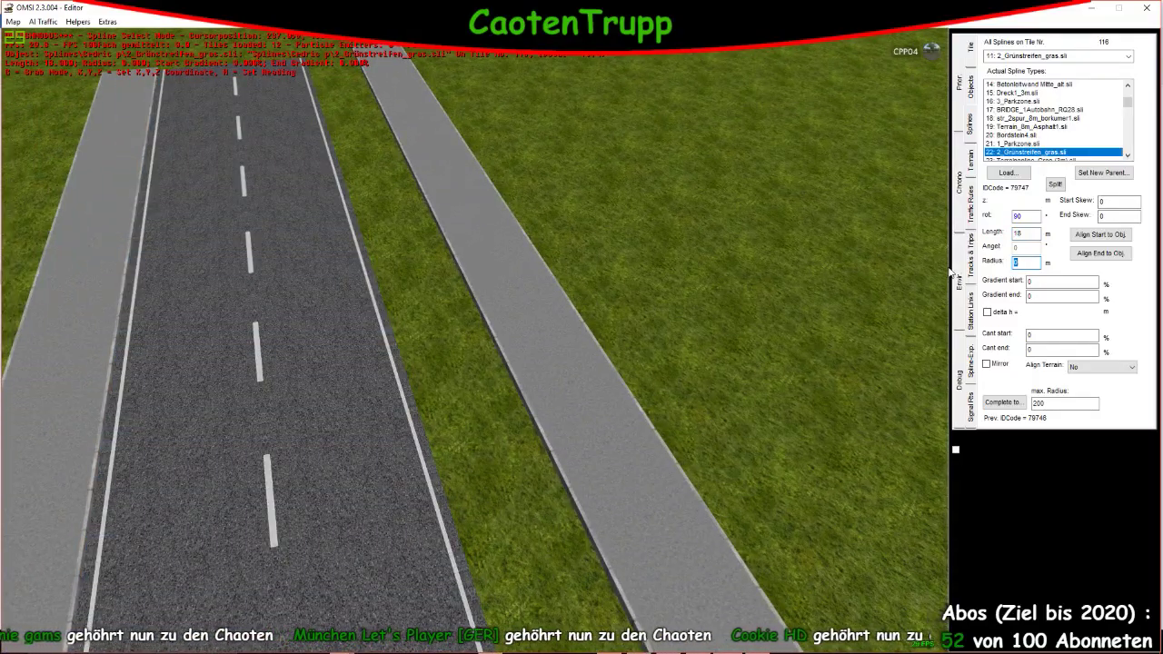
type("-1")
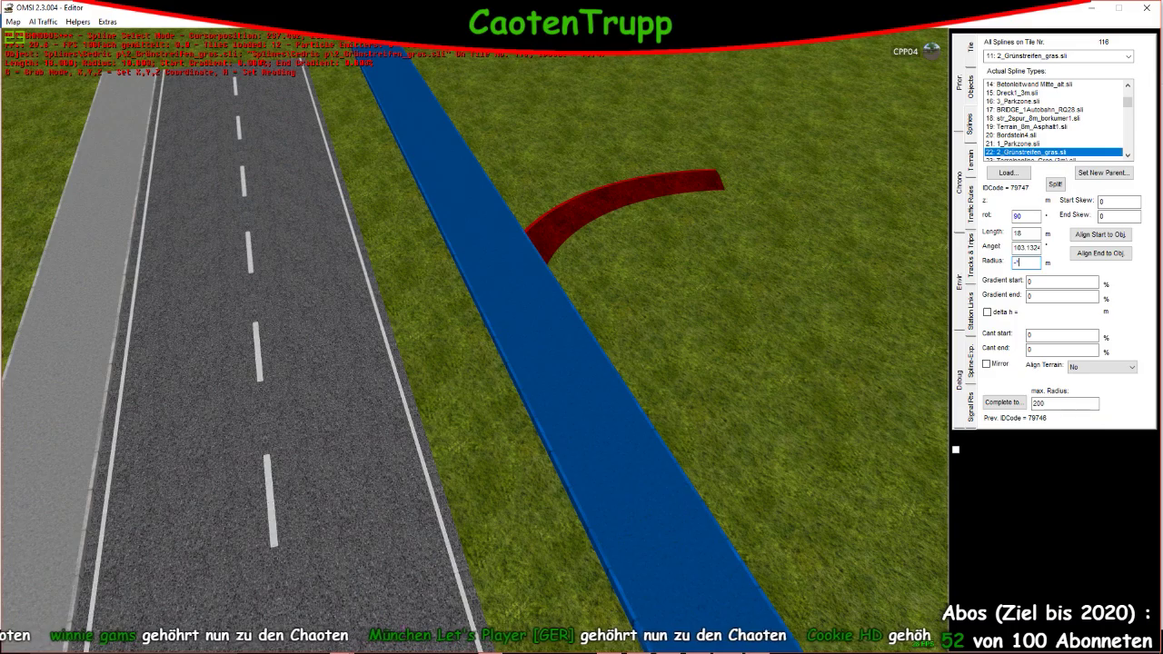
key("Return")
key("Return")
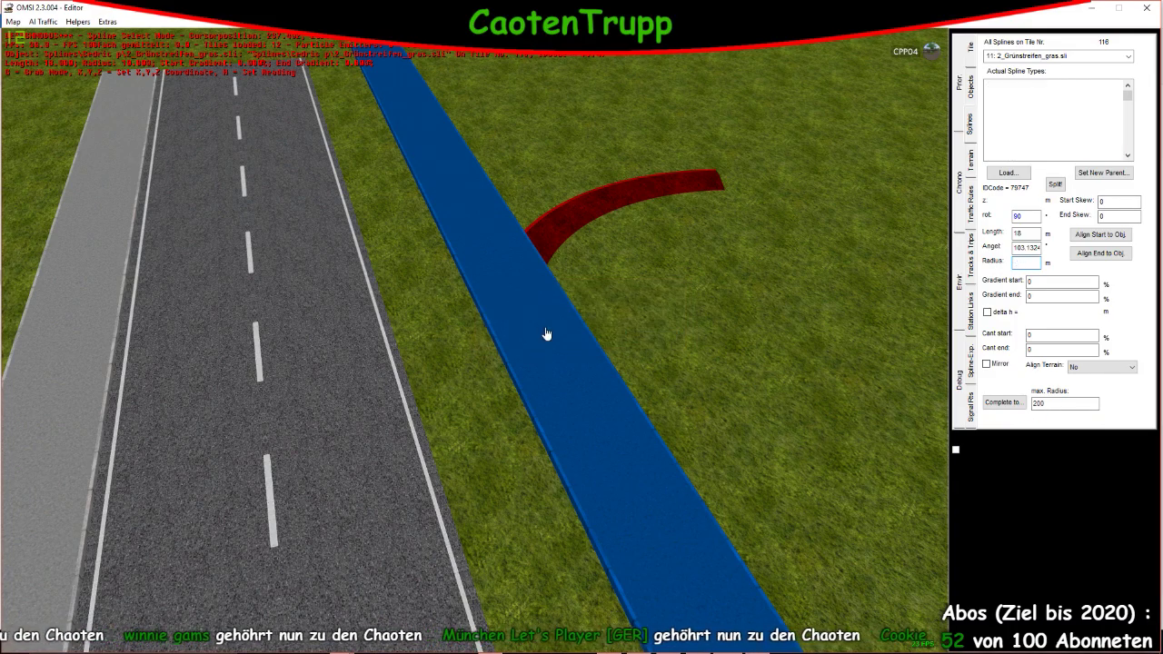
double_click(1027, 247)
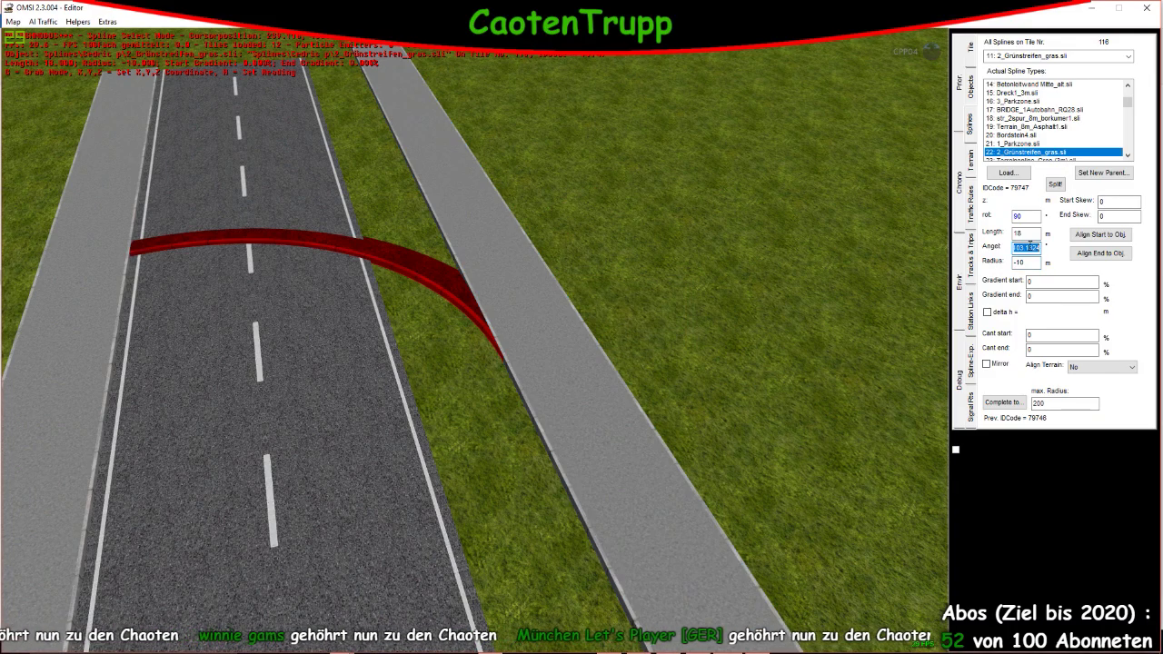
type("31.7")
key("Return")
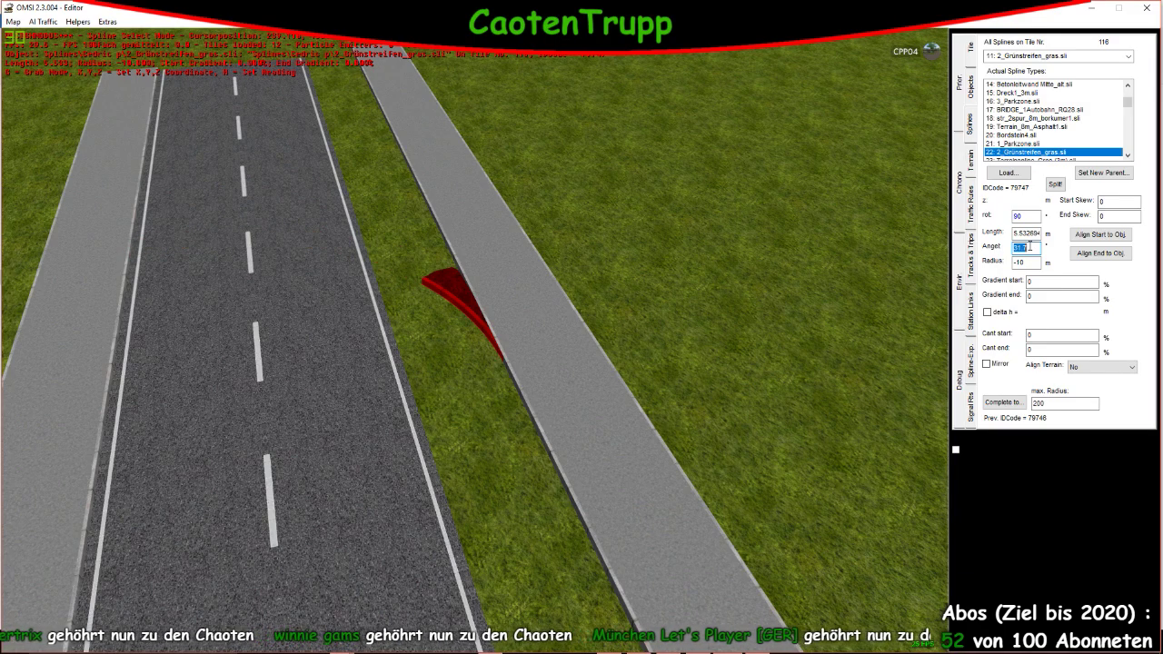
key("Insert")
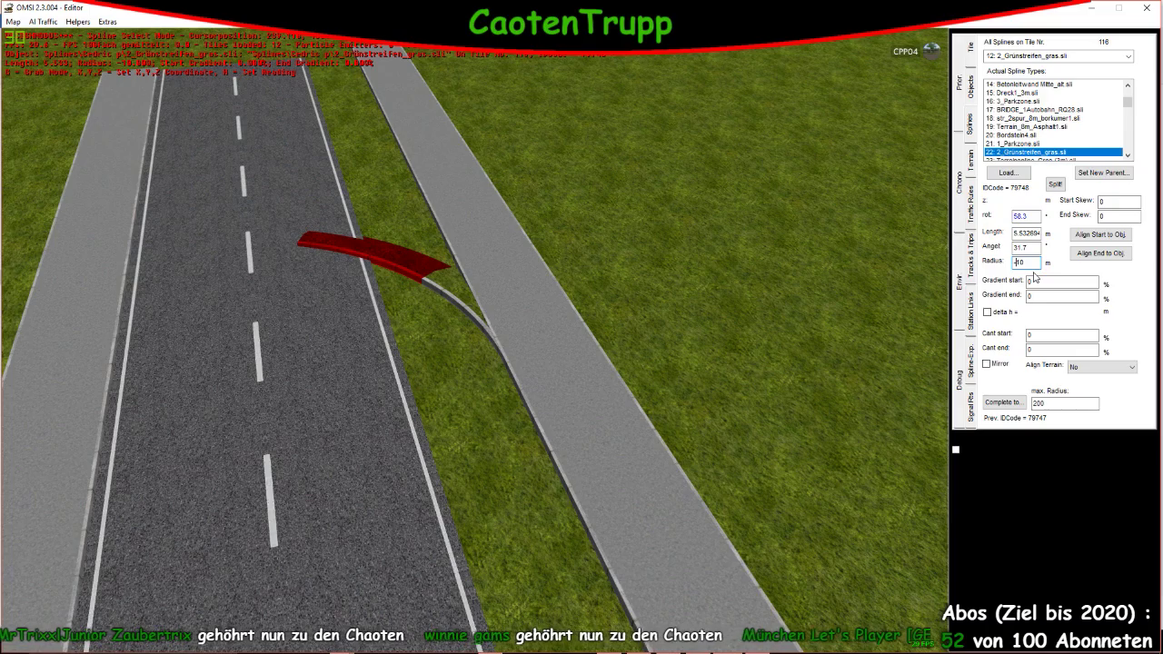
key("Return")
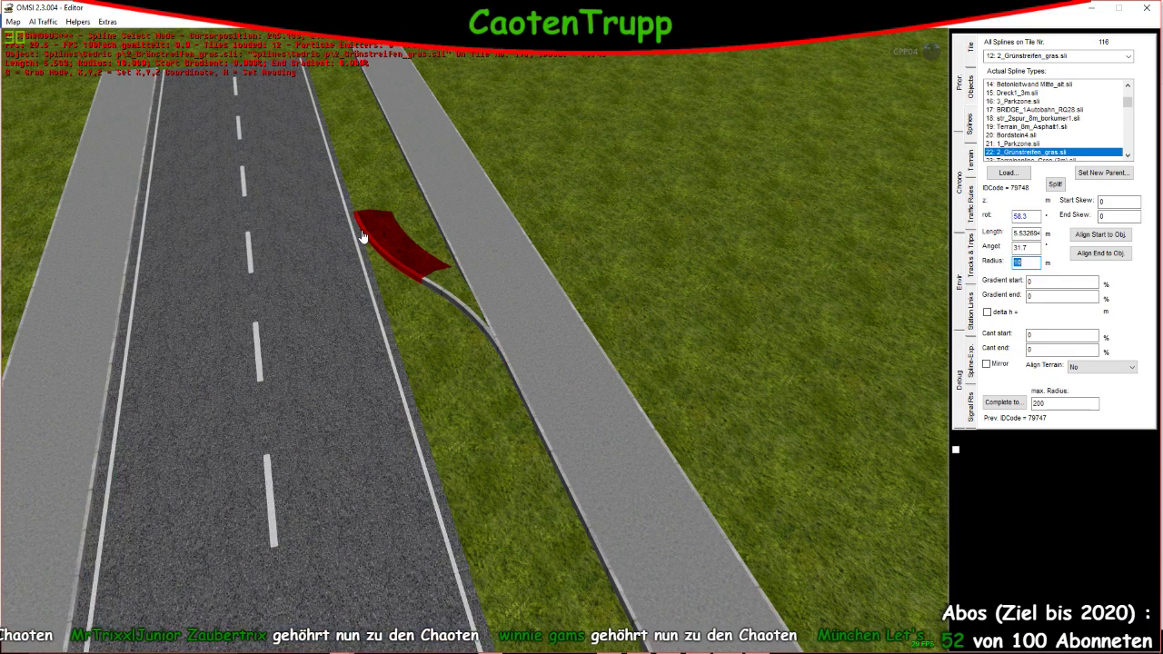
Append two more 31.7° grass strip curves at the road edge, the second with radius -10 m
key("Insert")
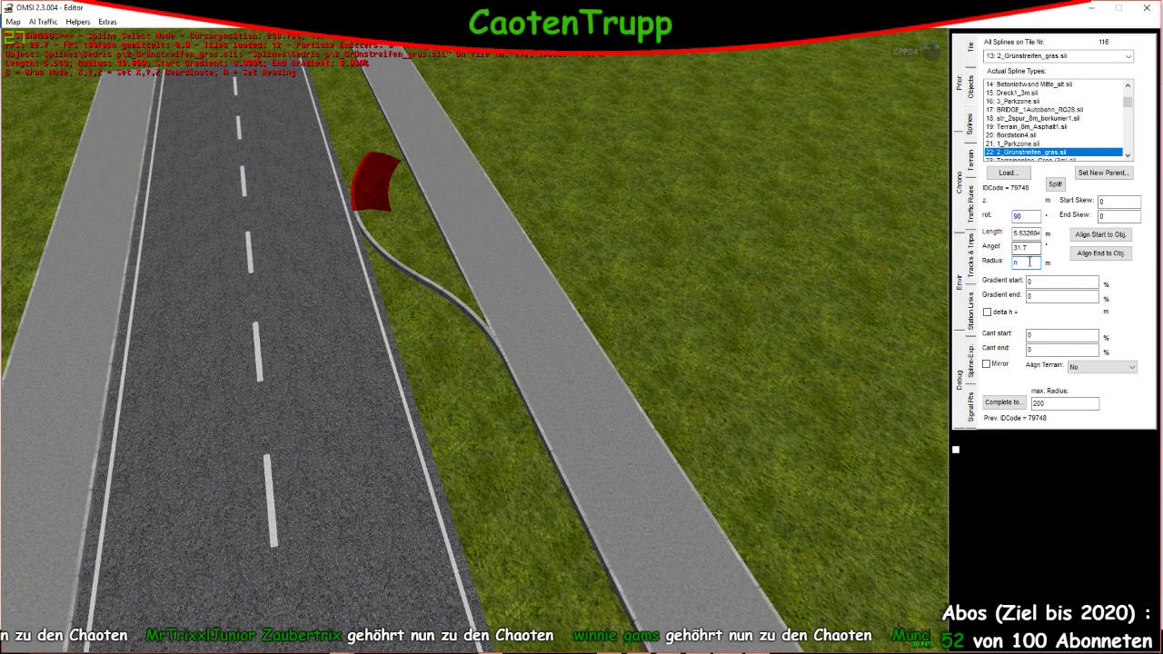
right_click_drag(760, 274, 378, 402)
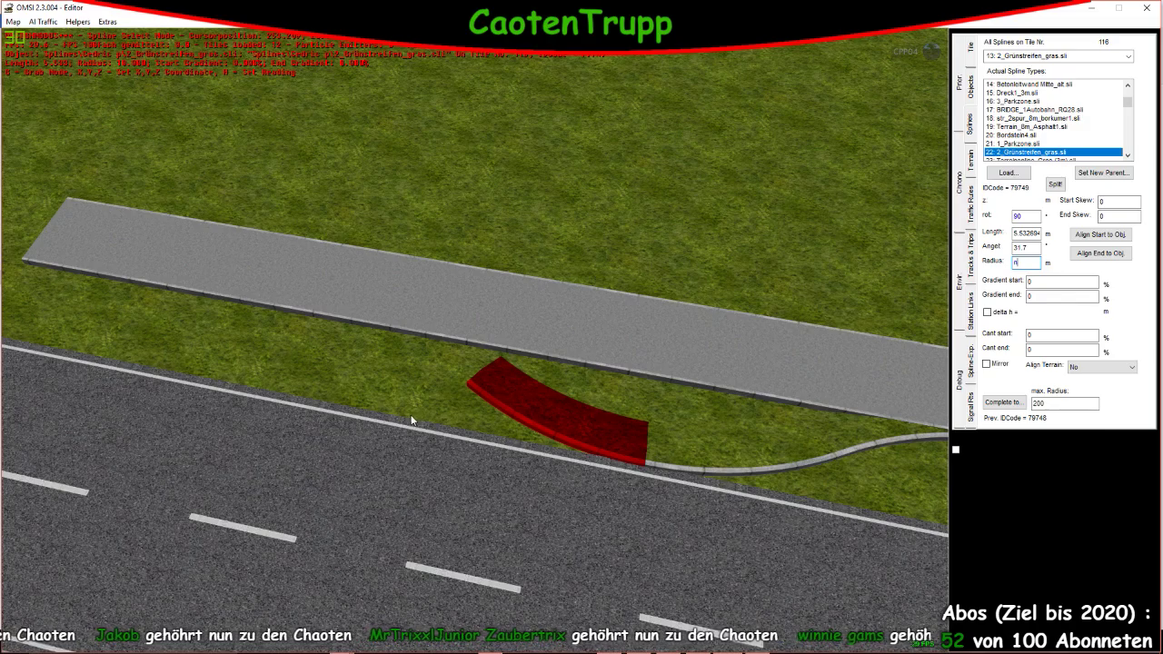
key("Insert")
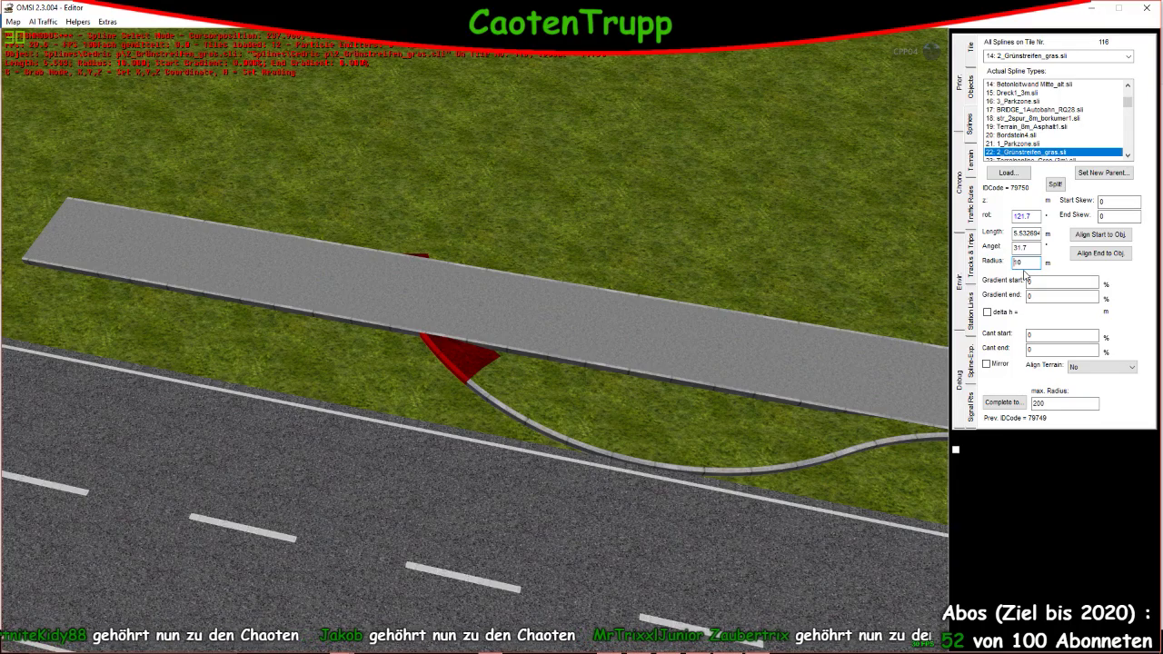
type("-")
key("Return")
right_click_drag(382, 225, 472, 343)
scroll(463, 366, "up", 3)
Straighten the first of the two new grass strip segments with radius 0 and delete the segment following it
left_click(467, 428)
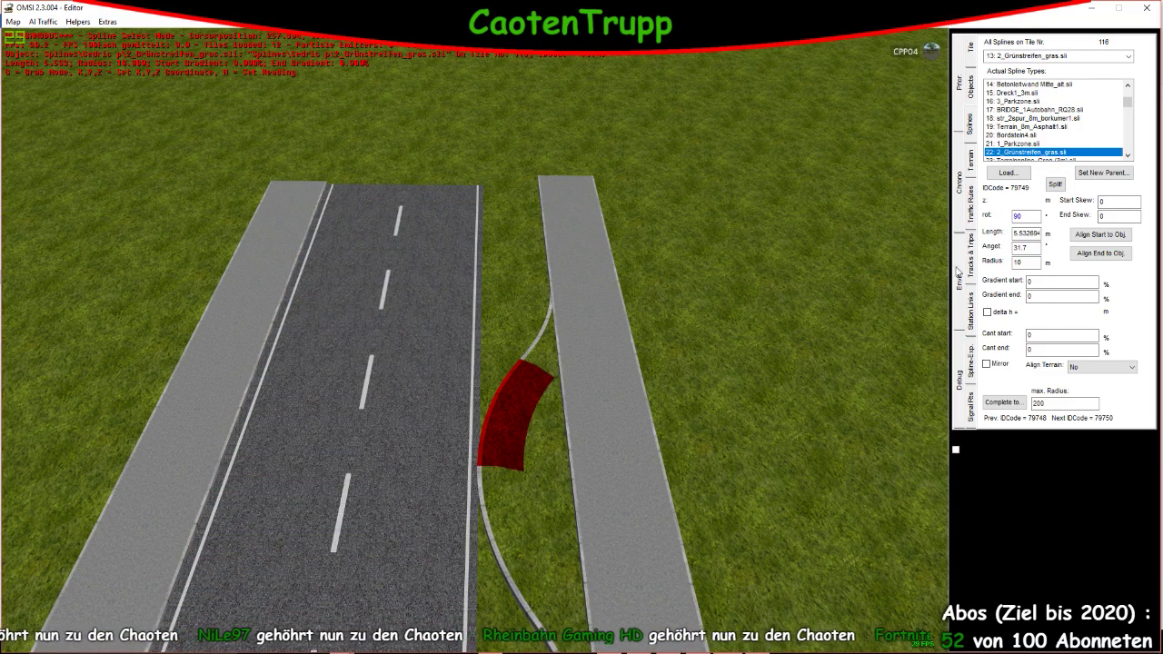
key("Return")
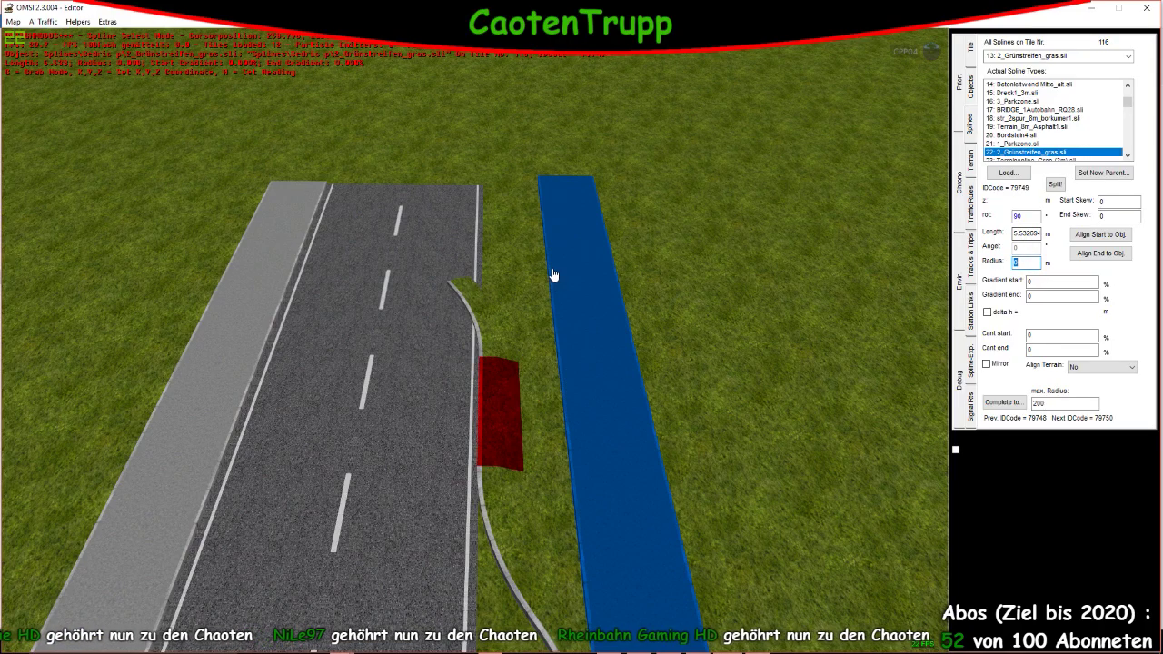
left_click(509, 330)
key("Delete")
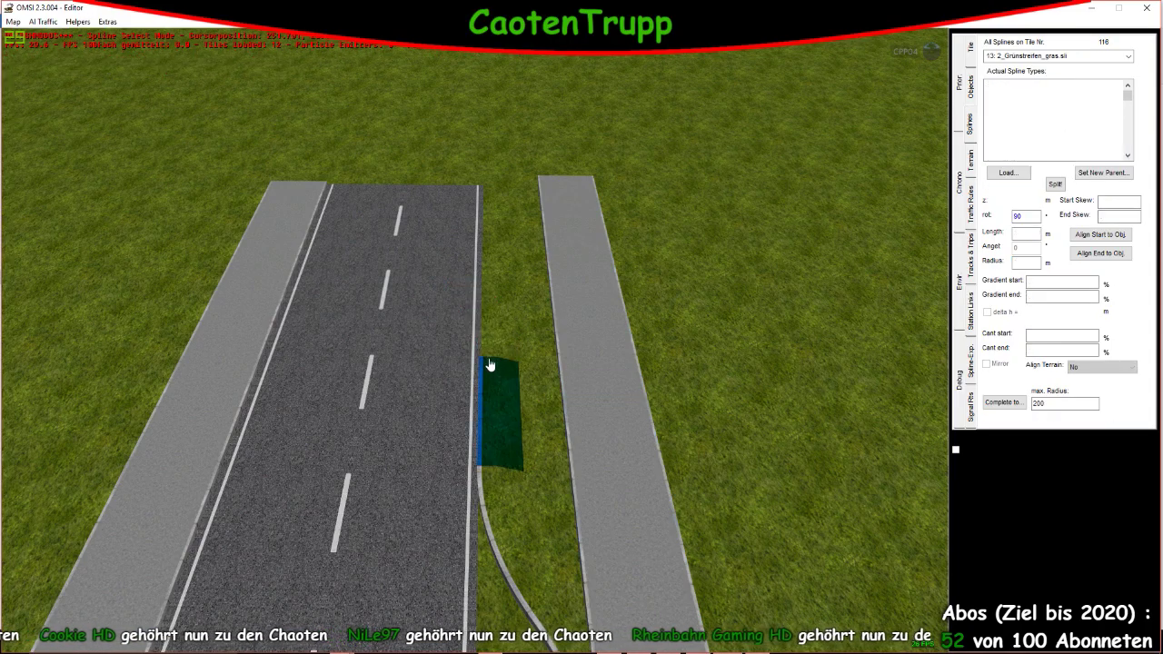
Set the length of the straight grass strip segment along the road to 20 m
right_click_drag(489, 279, 580, 292)
scroll(432, 252, "up", 3)
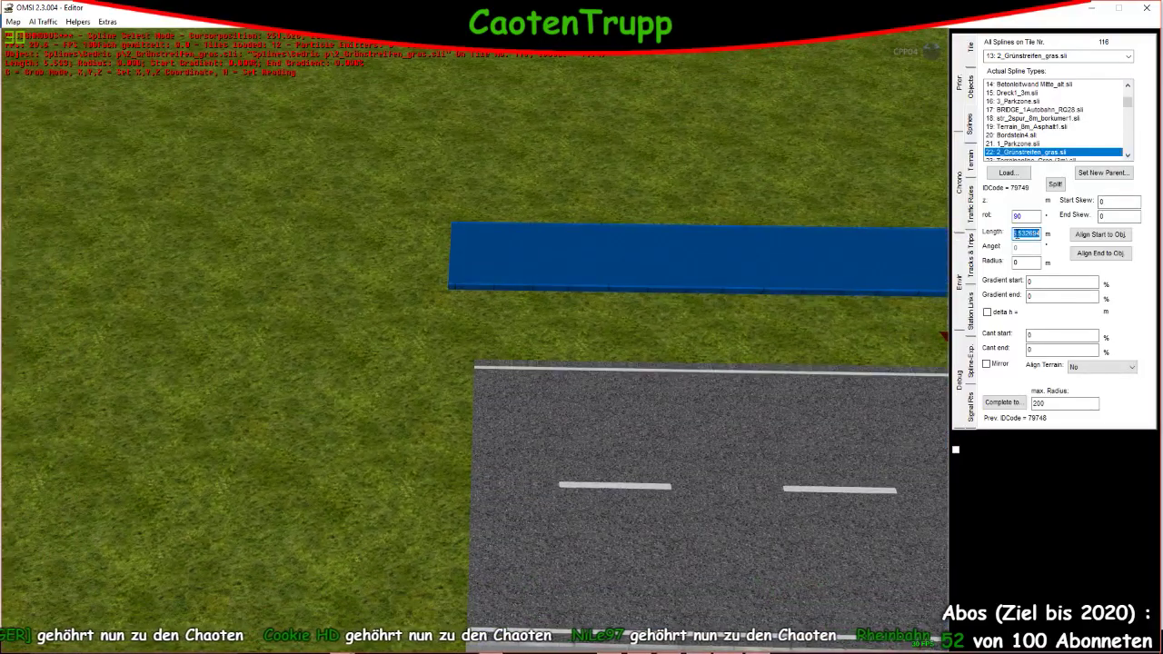
key("Return")
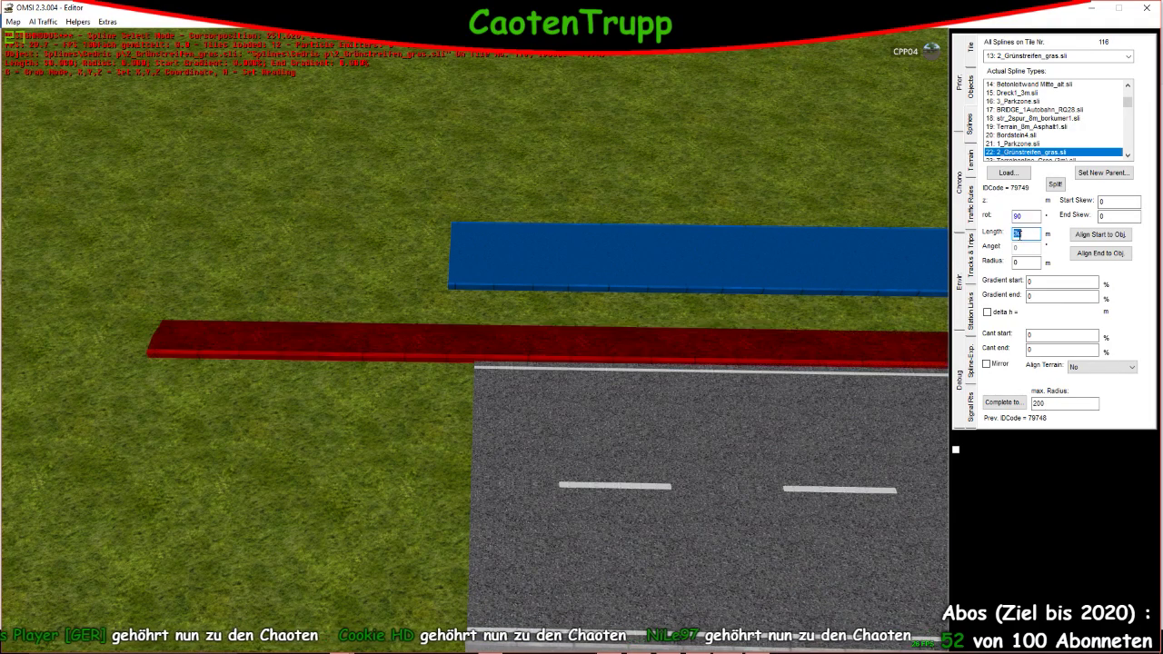
type("20")
key("Return")
left_click(499, 424)
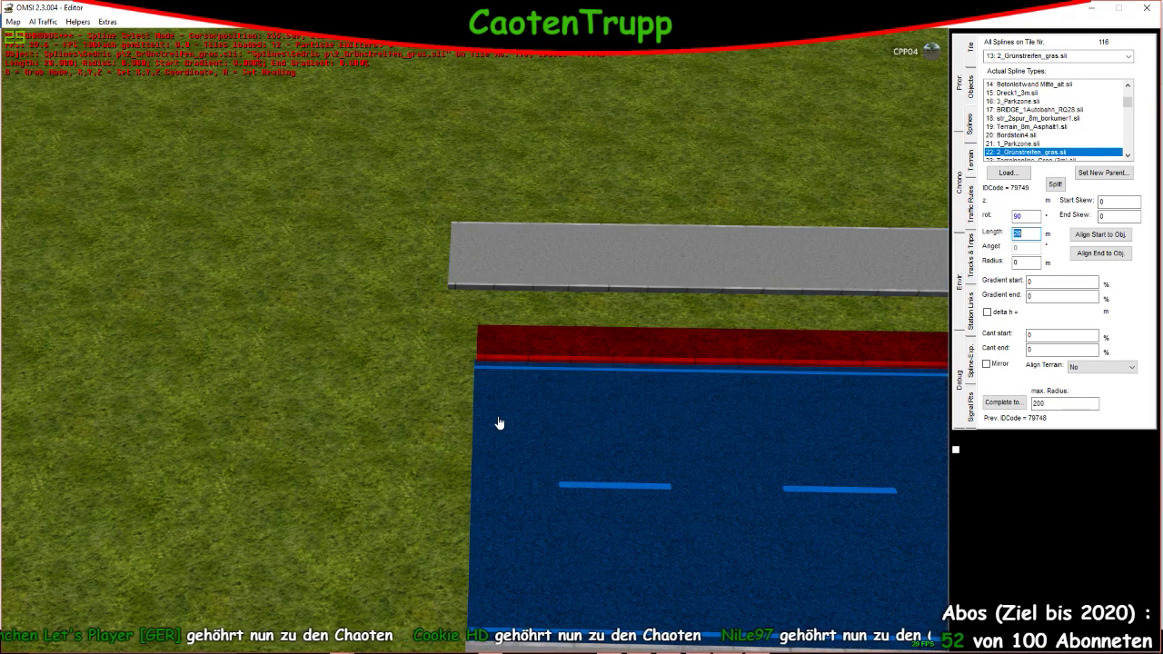
Set the length of the 2Gehweg_3m sidewalk beside the grass strip to 99 m
left_click(507, 291)
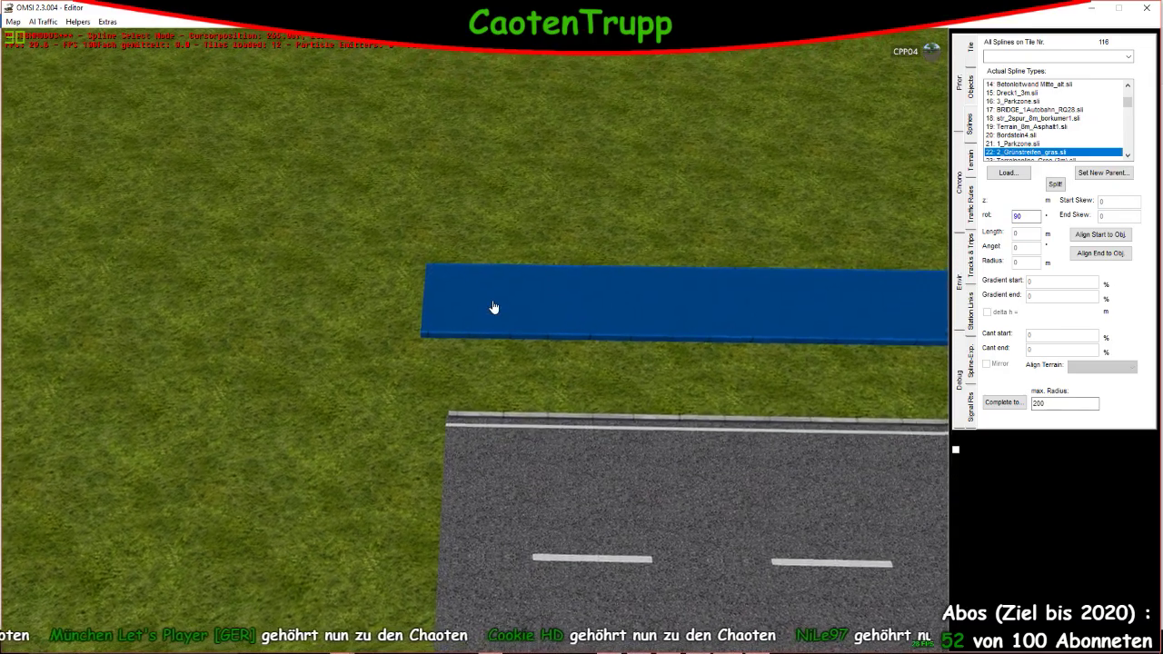
scroll(436, 485, "up", 3)
scroll(436, 485, "up", 5)
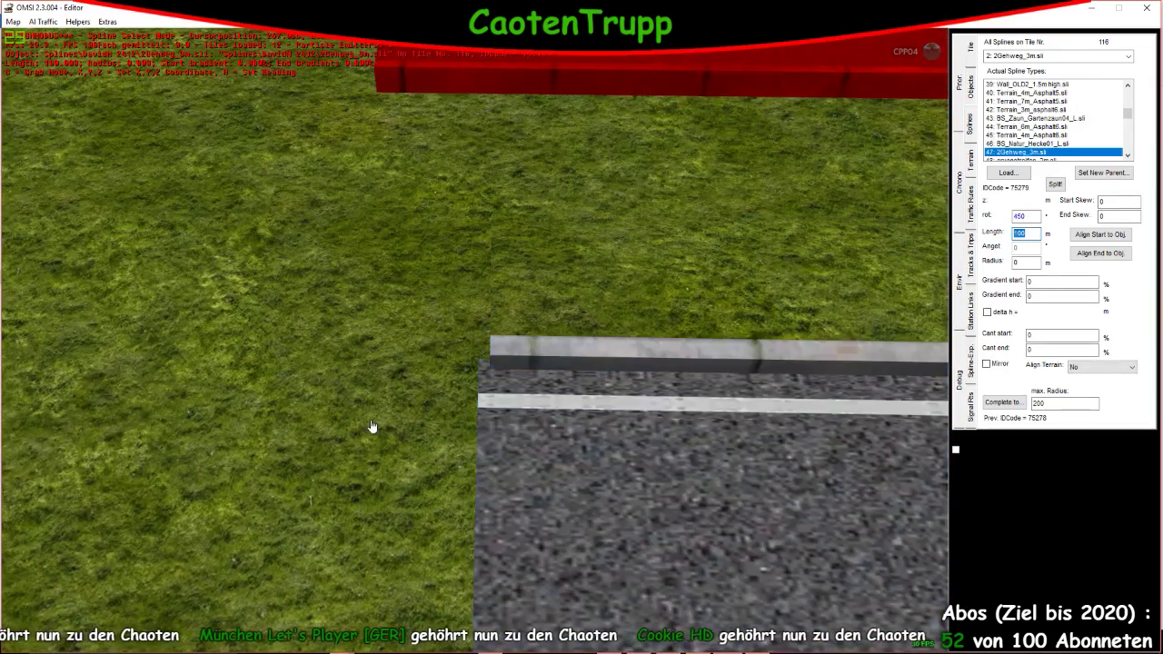
left_click(482, 407)
key("Return")
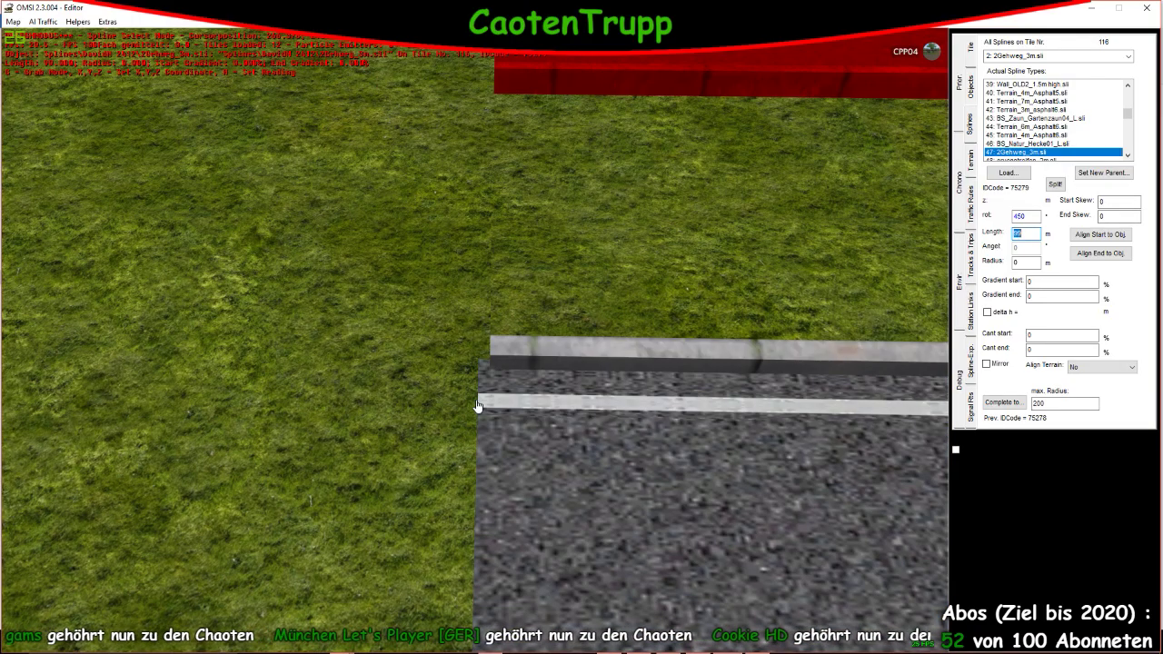
Append another 2Gehweg_3m segment to the end of the sidewalk and set its radius to 5 m
key("Return")
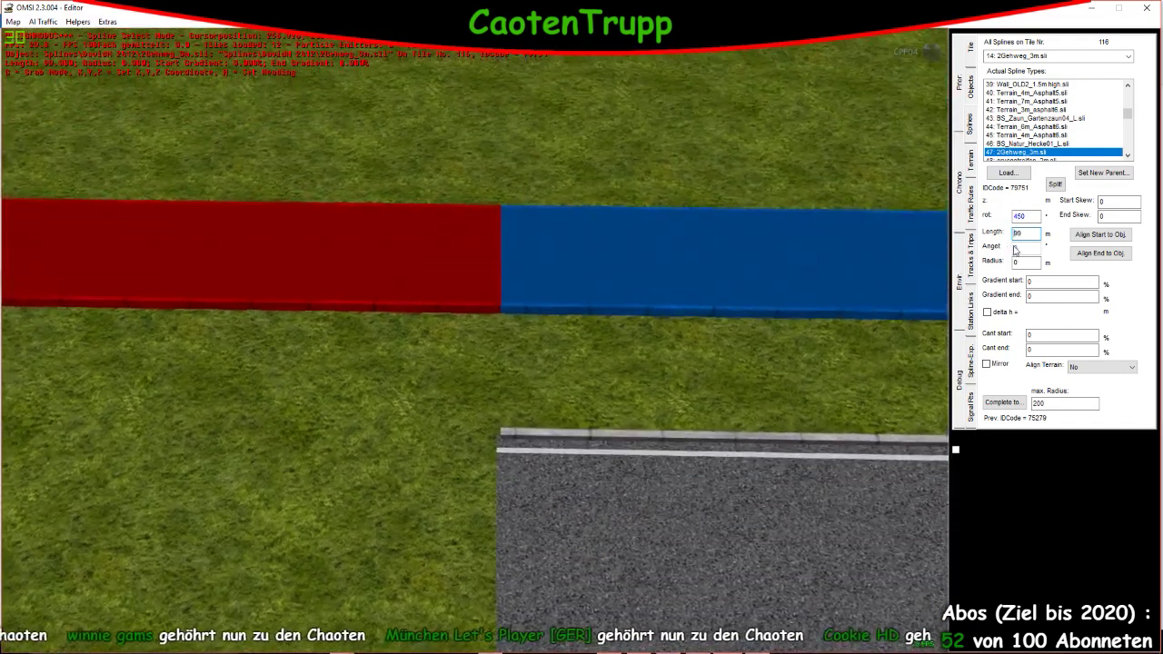
left_click(1025, 262)
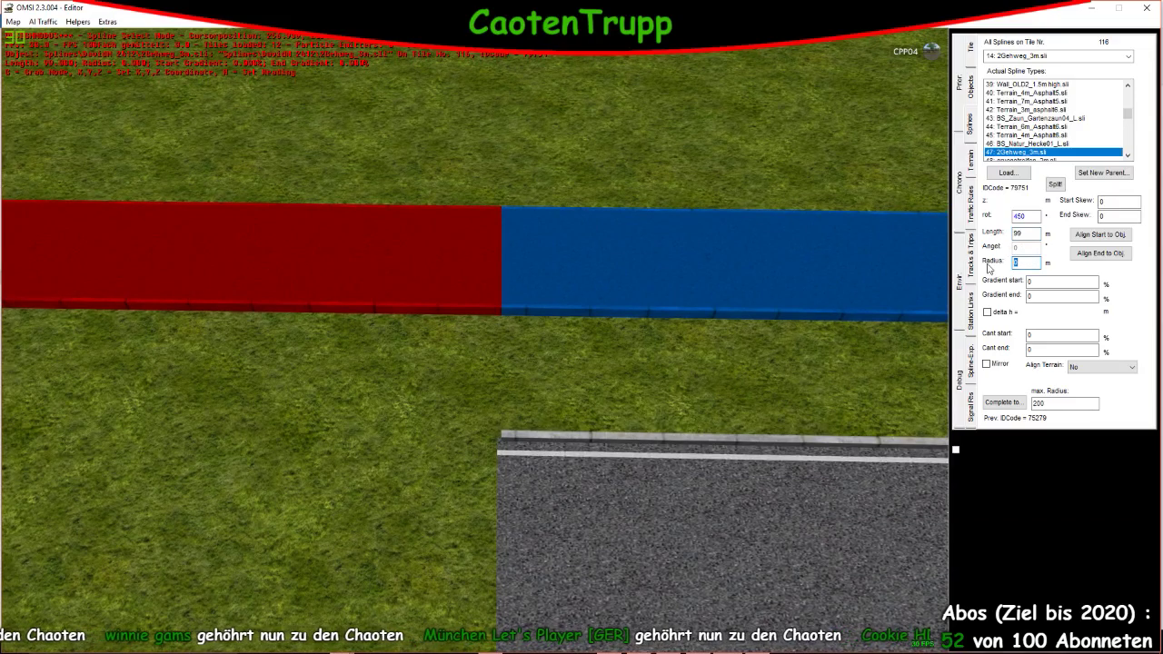
type("5")
key("Return")
scroll(485, 363, "down", 2)
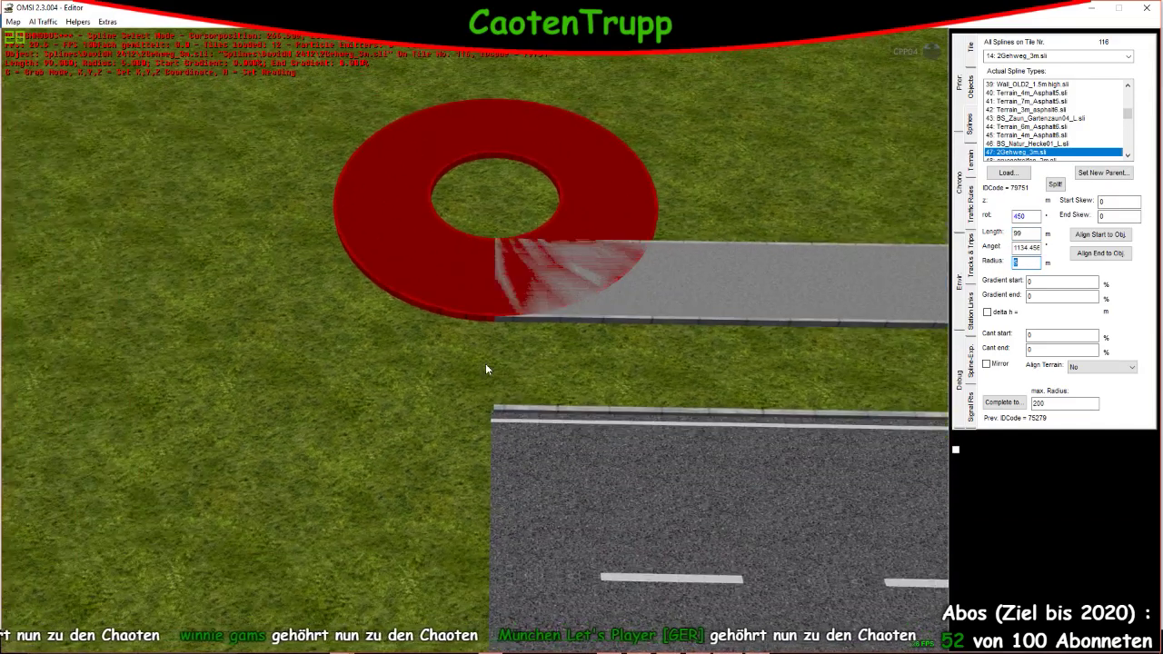
type("4")
key("Return")
type("5")
key("Return")
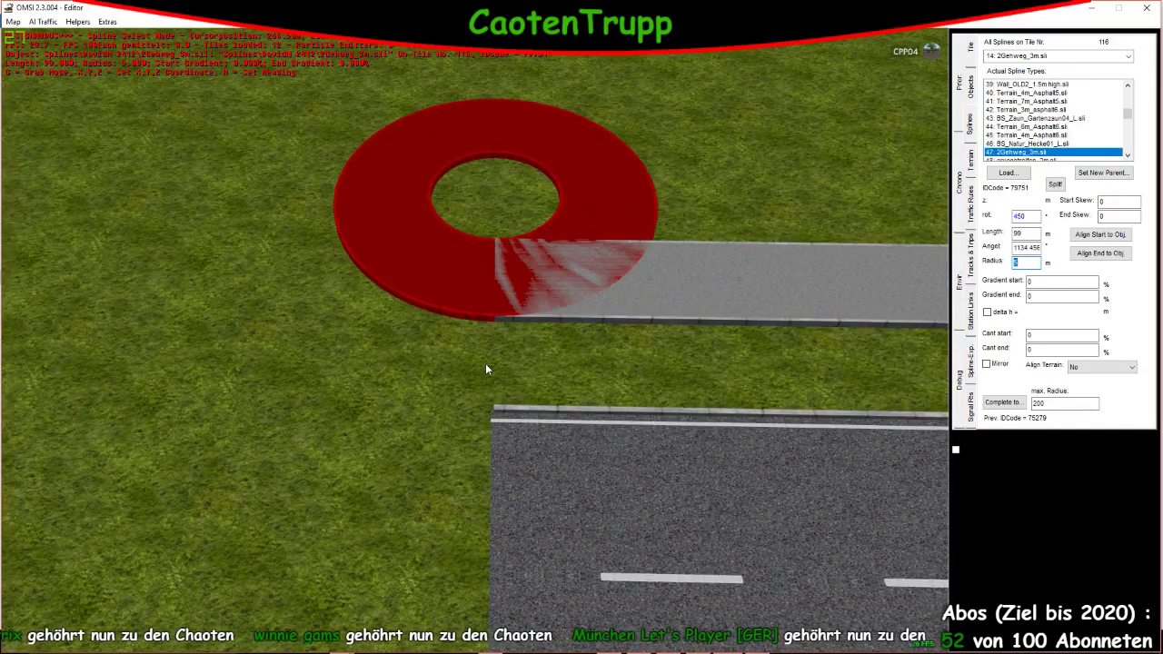
type("6")
key("Return")
type("5")
key("Return")
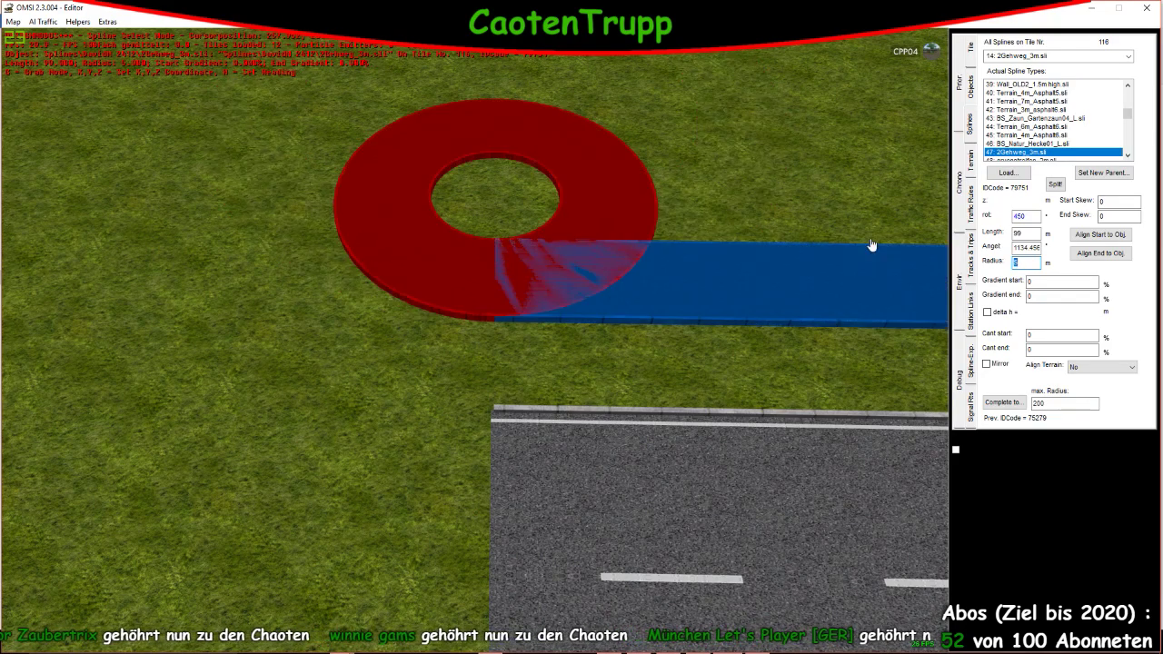
Set the angle of the appended sidewalk curve to 90°
type("90")
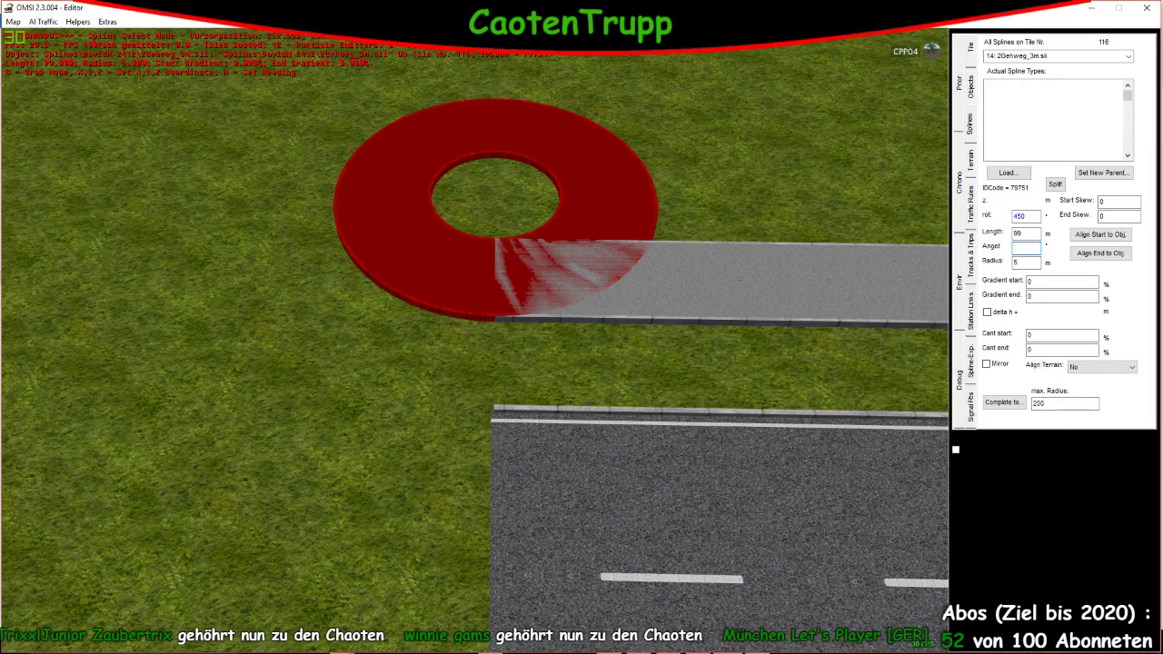
key("Return")
scroll(654, 376, "down", 3)
right_click_drag(419, 343, 464, 316)
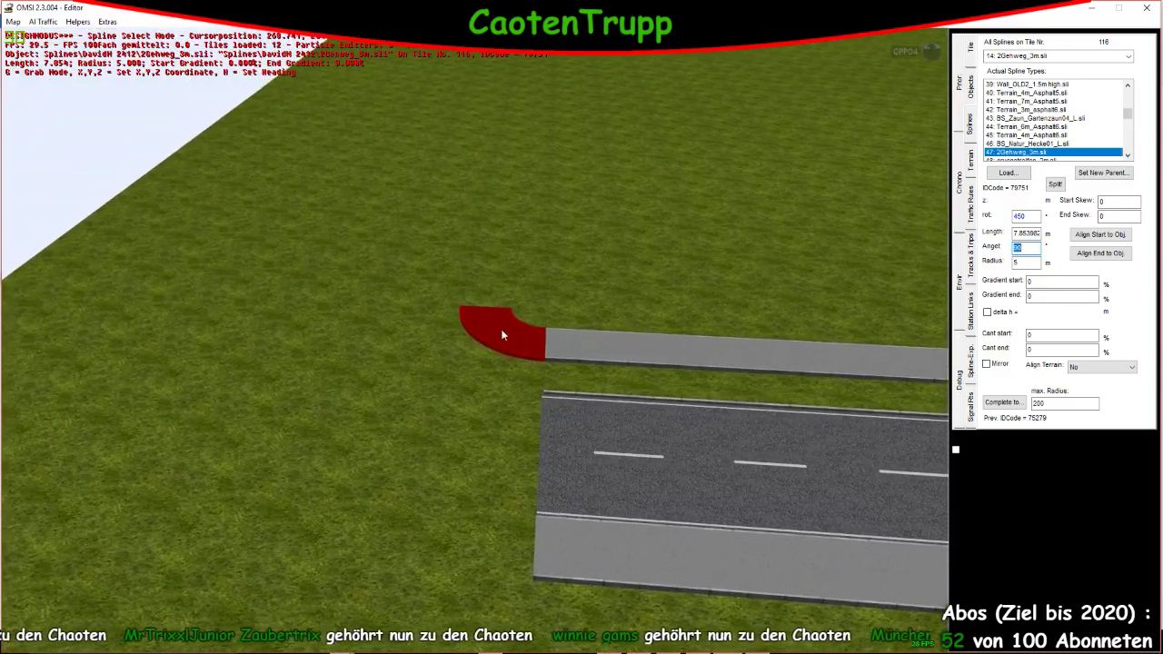
Append a 2_Grünstreifen_gras curve at the end of the road's grass strip with radius 4 m and angle 90°
scroll(582, 393, "up", 2)
left_click(610, 413)
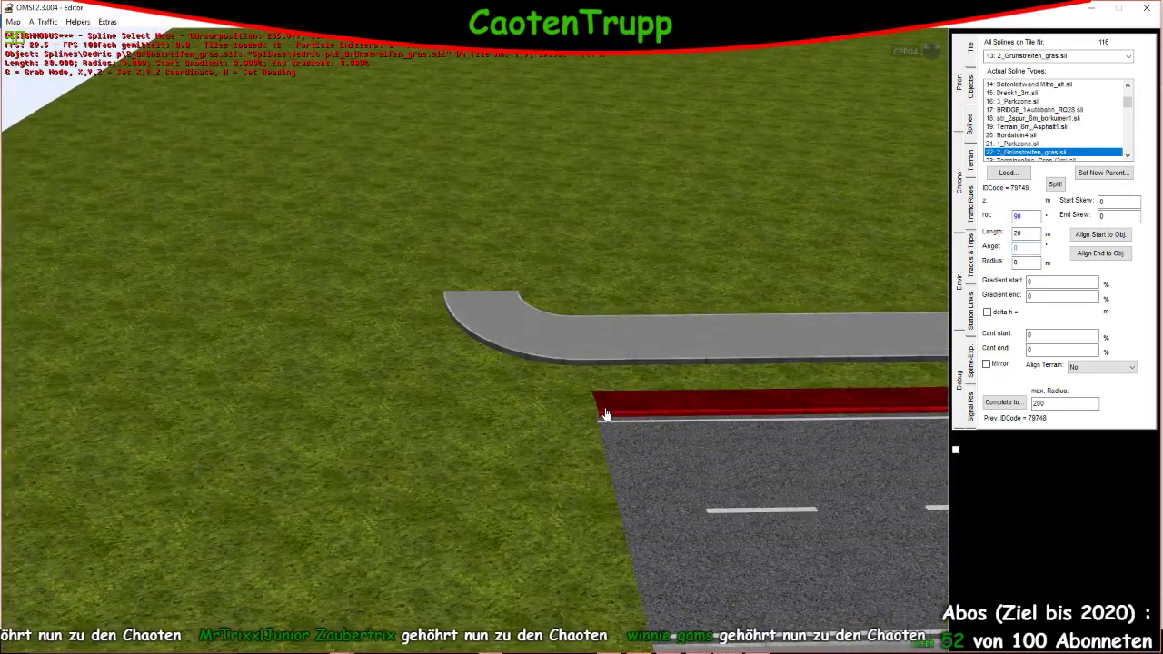
right_click_drag(587, 397, 488, 415)
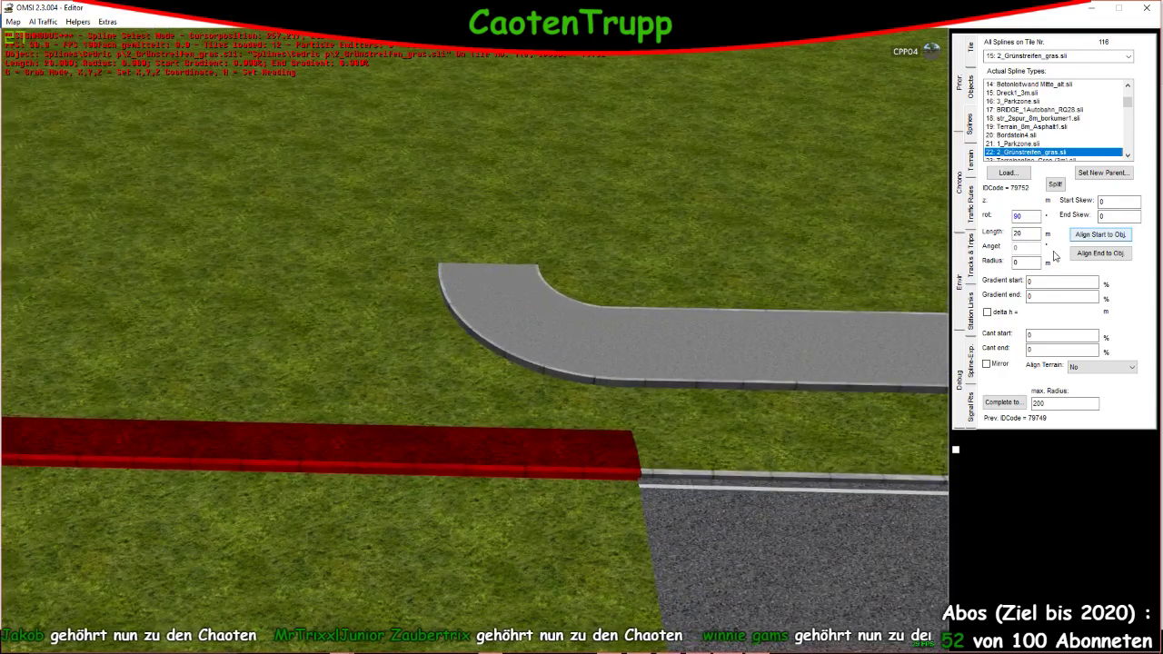
double_click(1020, 263)
type("5")
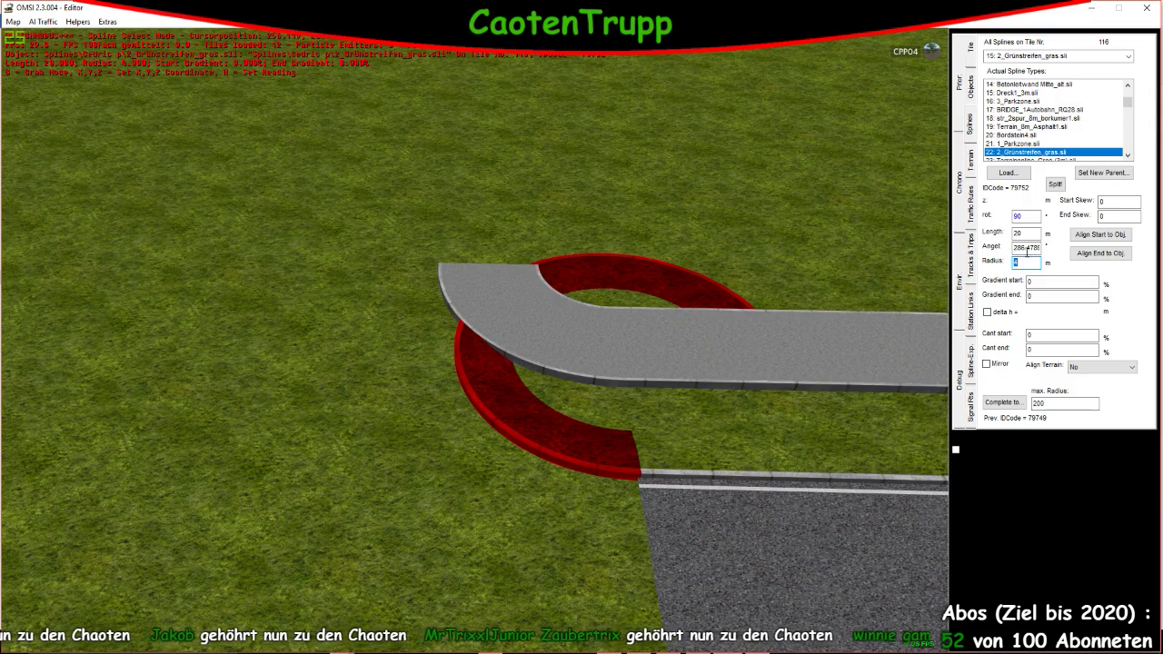
double_click(1027, 247)
type("90")
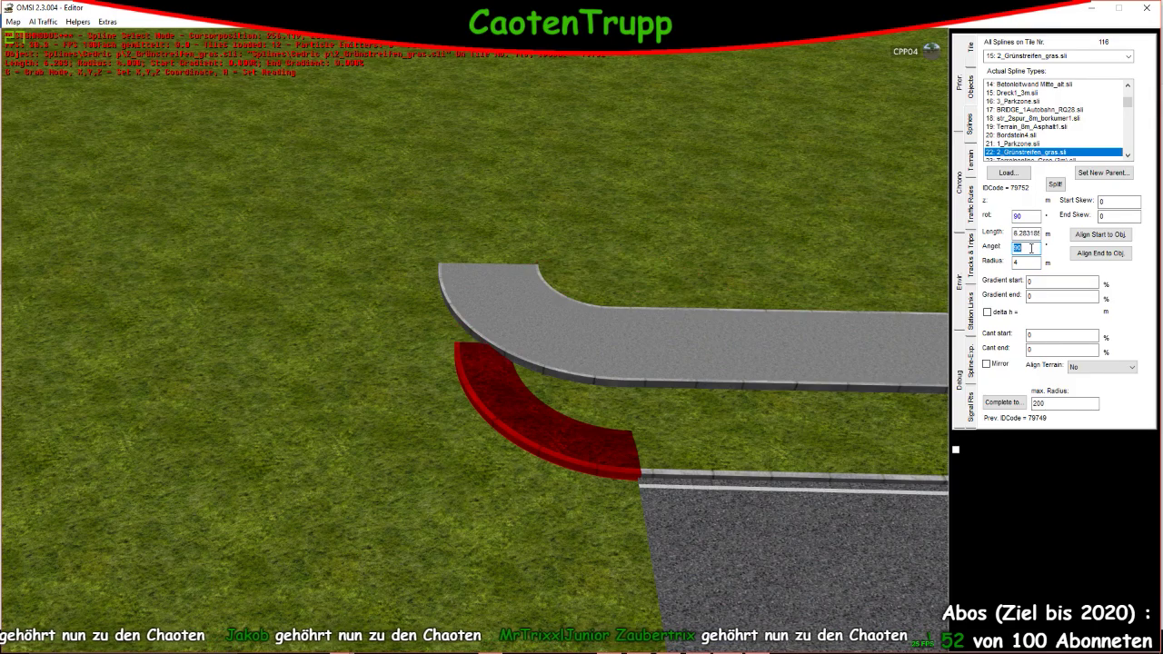
Append a straight grass strip segment after the 90° curve with radius 0 and length 2 m
key("Return")
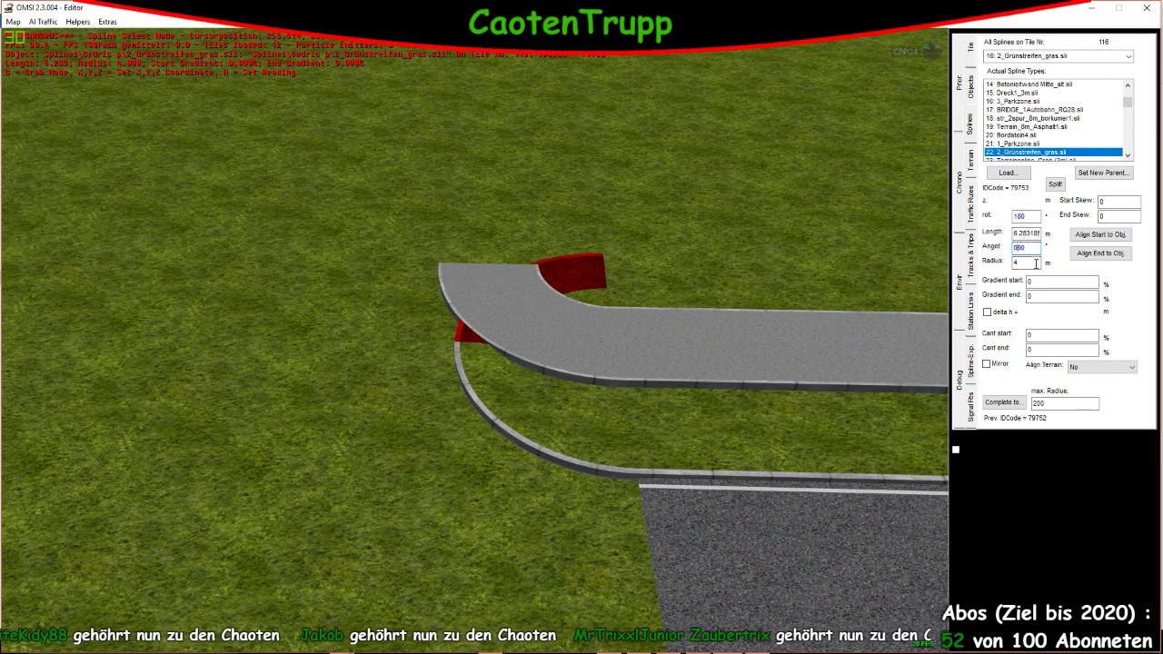
type("02")
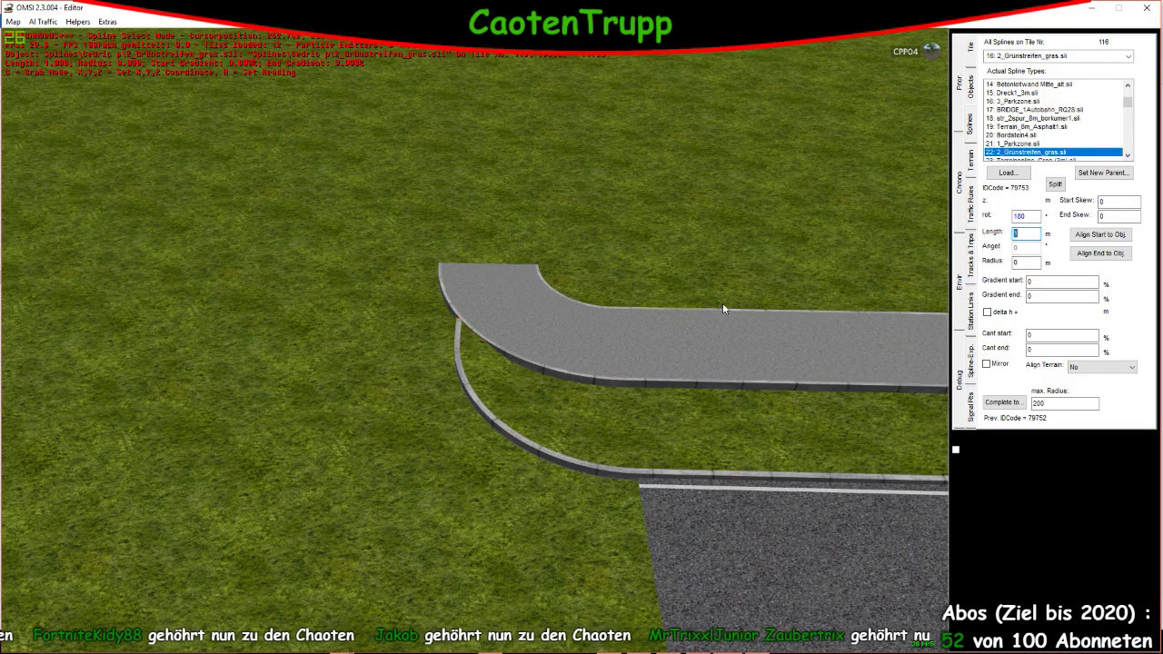
scroll(670, 549, "up", 2)
Try a radius of 5 m with a 90° angle on the grass strip curve at the road's end
left_click(669, 549)
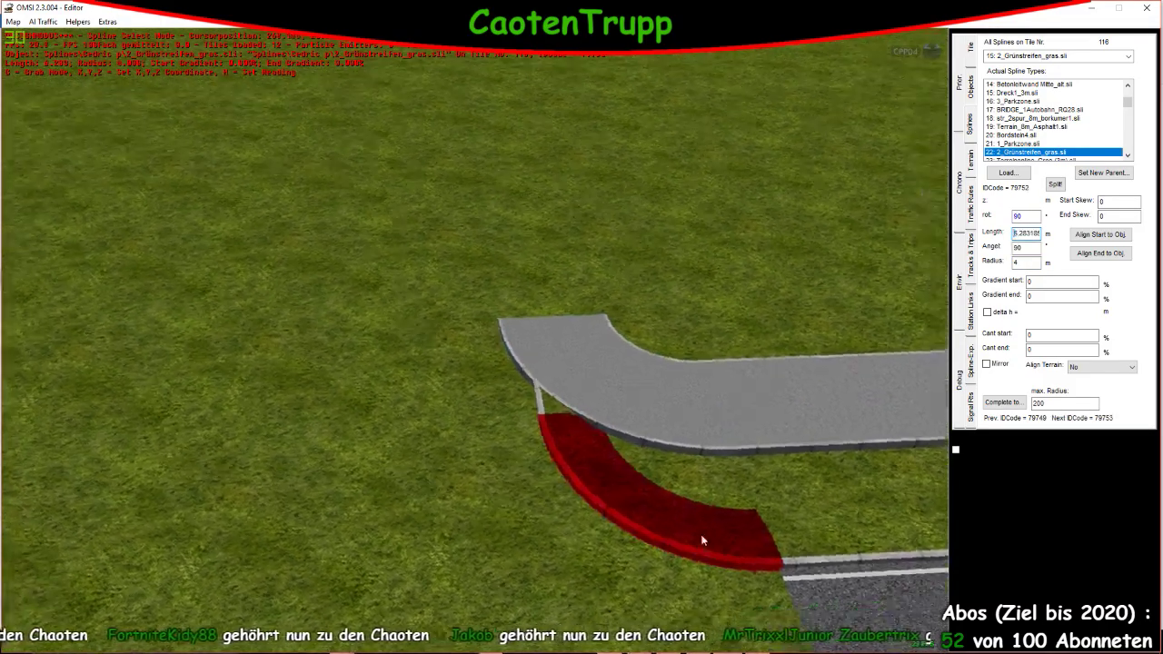
right_click_drag(669, 549, 581, 366)
key("BackSpace")
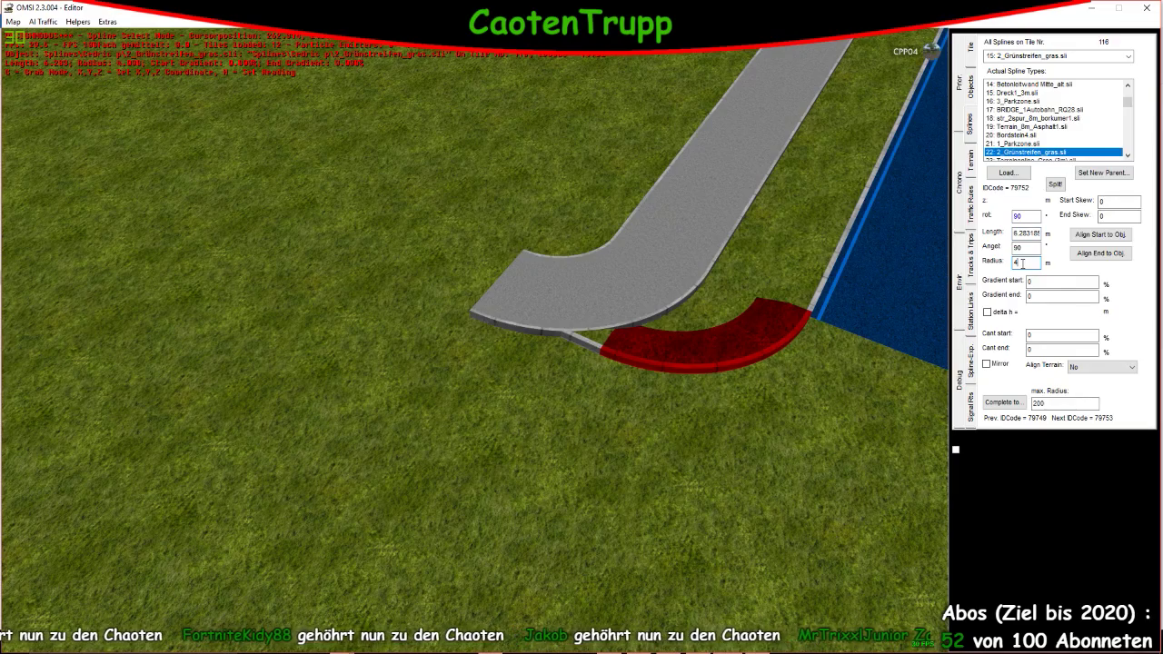
type("5")
double_click(1021, 263)
key("shift+Tab")
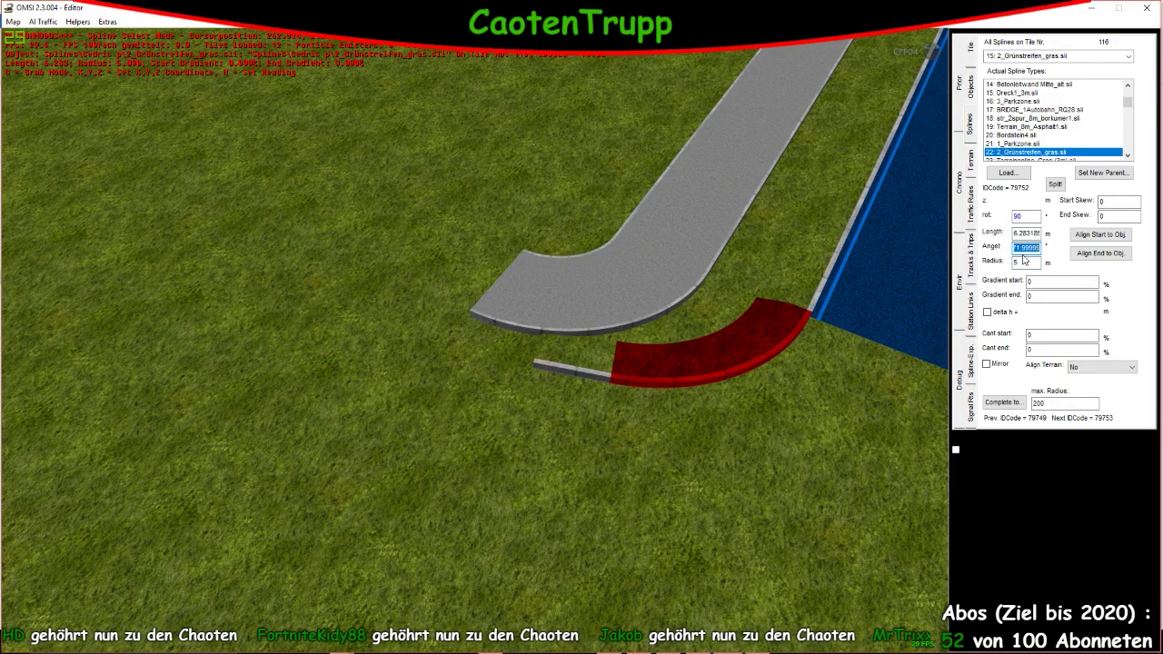
key("Return")
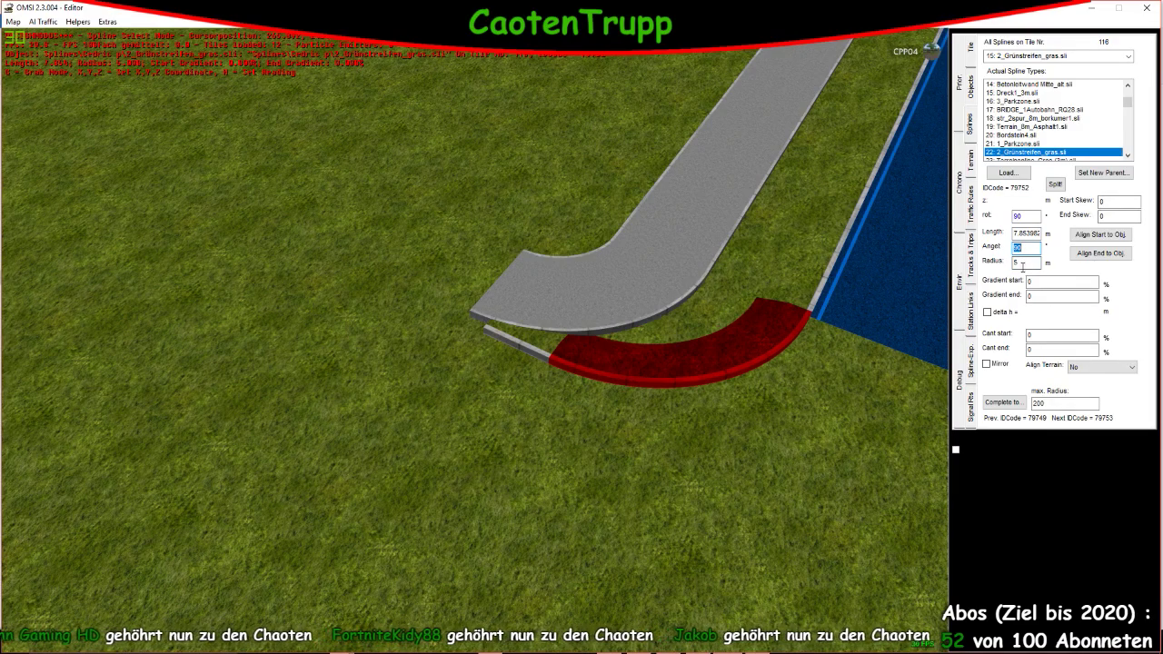
Set the grass strip curve at the road's end to radius 4.8 m and angle 90°
key("BackSpace")
type("4.8")
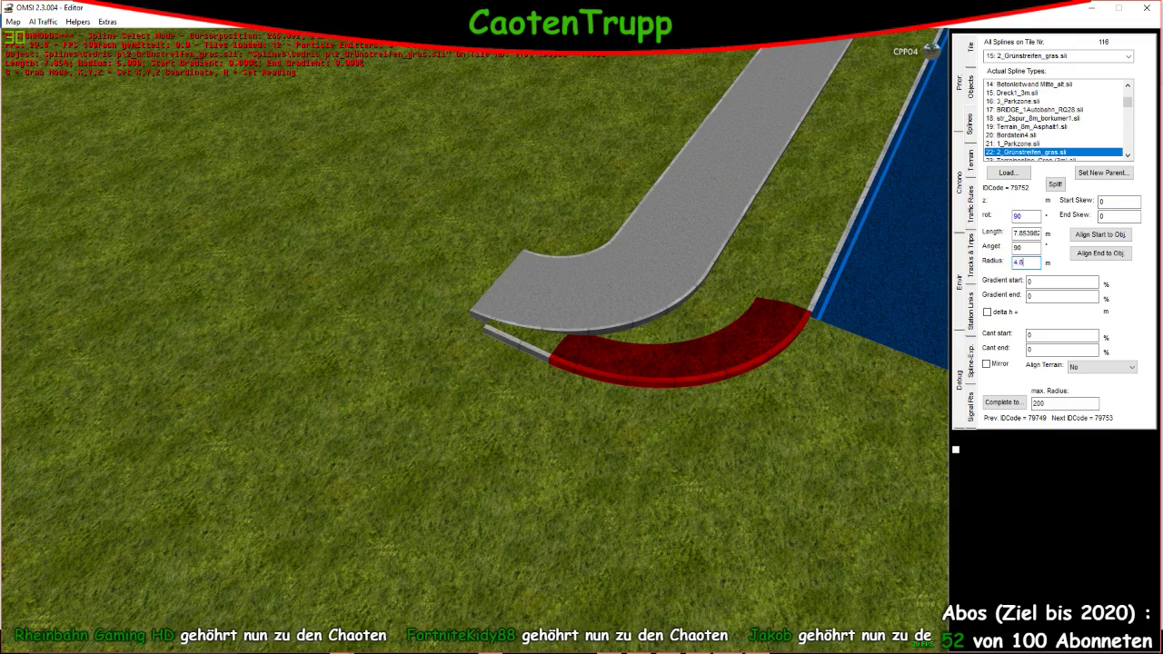
key("Return")
key("shift+Tab")
type("90")
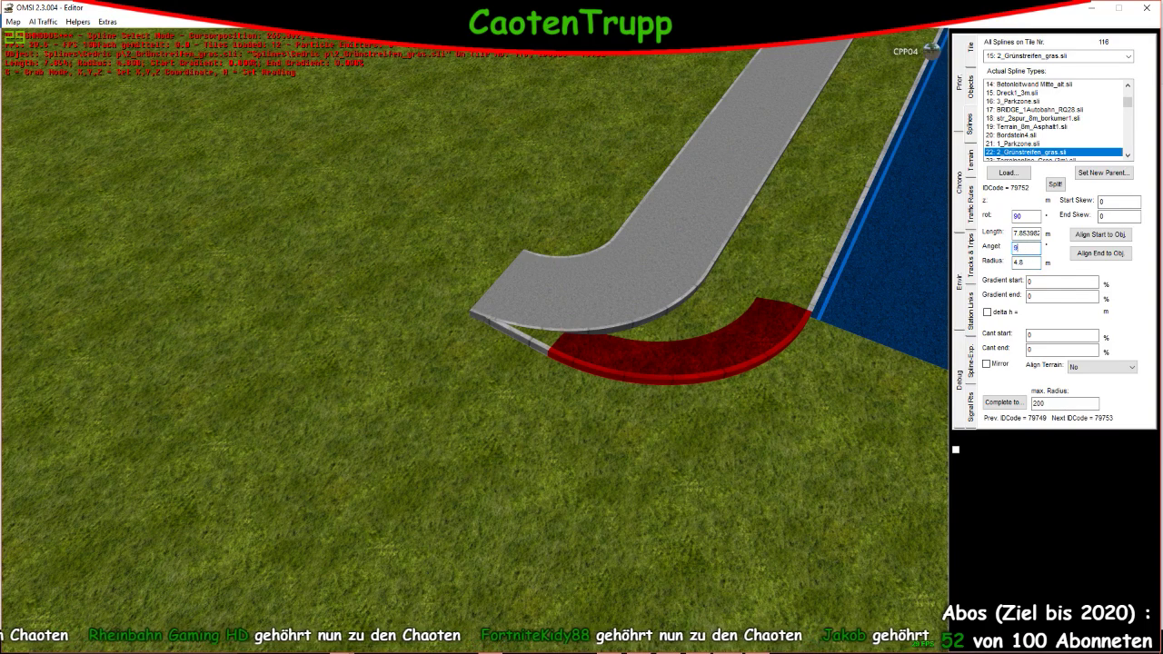
key("Return")
left_click(696, 363)
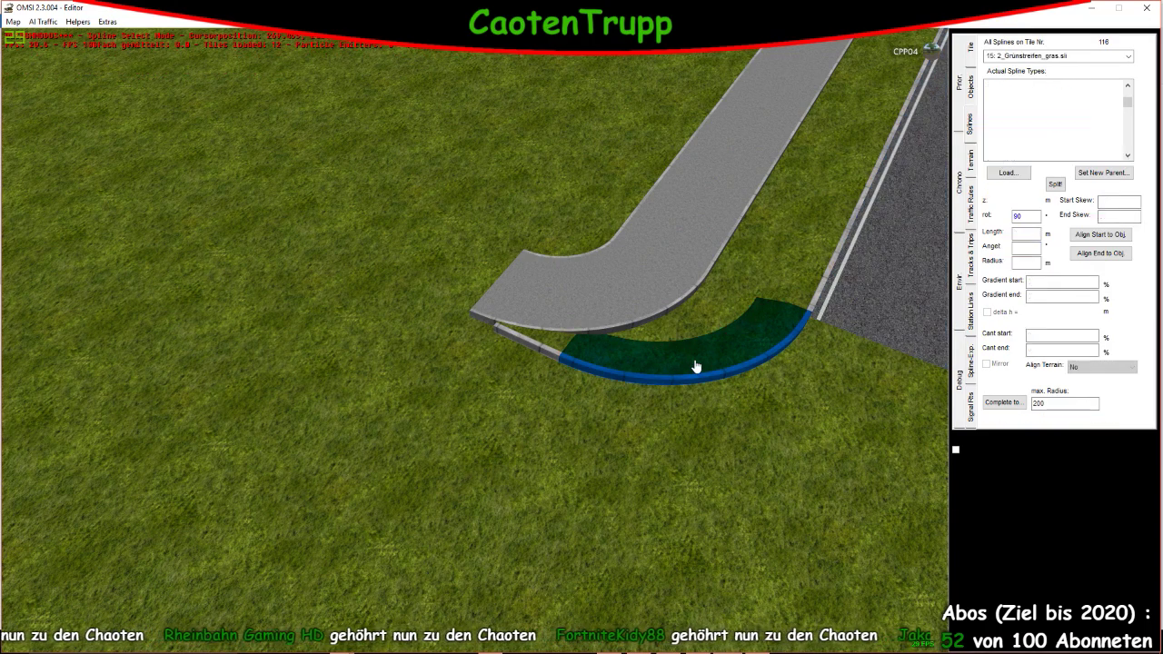
Set the length of the straight grass strip segment after the 90° curve to 10 m
left_click(499, 332)
type("1")
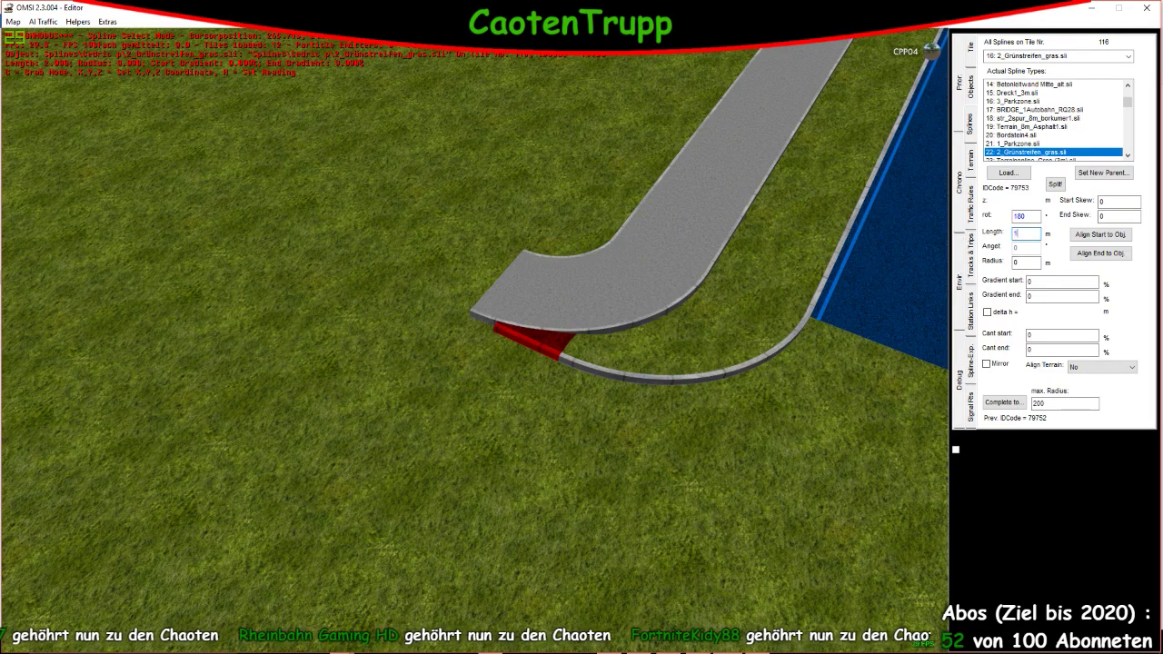
type("0")
key("Return")
Select the grass strip curve at the road's end and set its radius to 4.7 m and angle to 90°
scroll(527, 447, "up", 3)
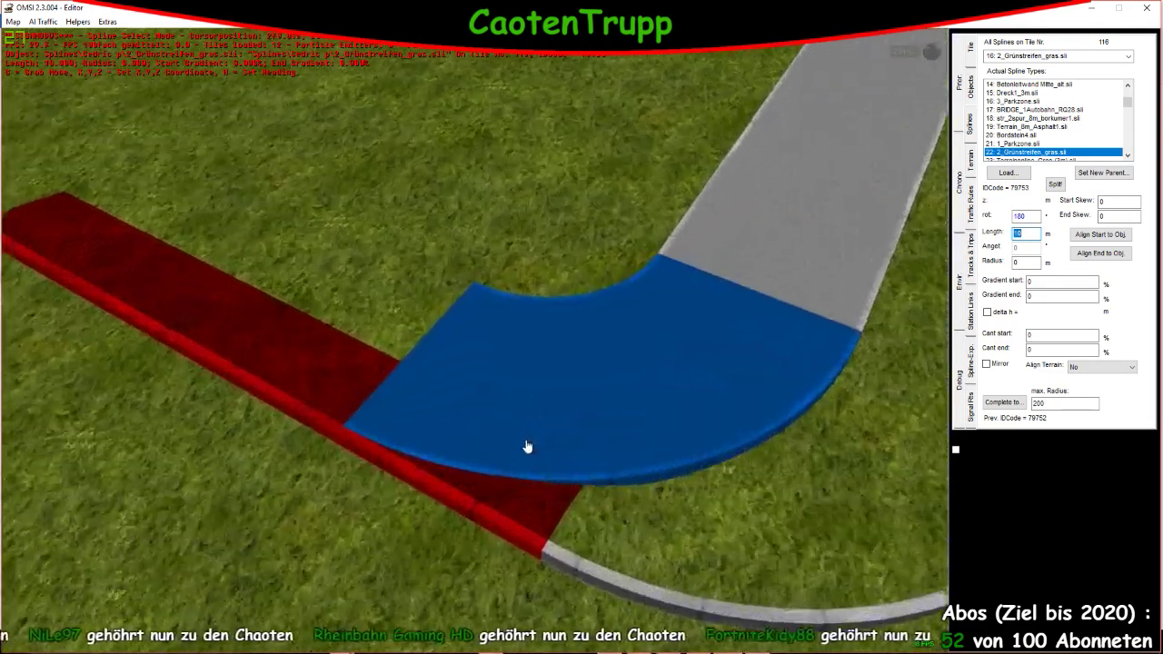
right_click_drag(535, 462, 669, 415)
left_click(670, 415)
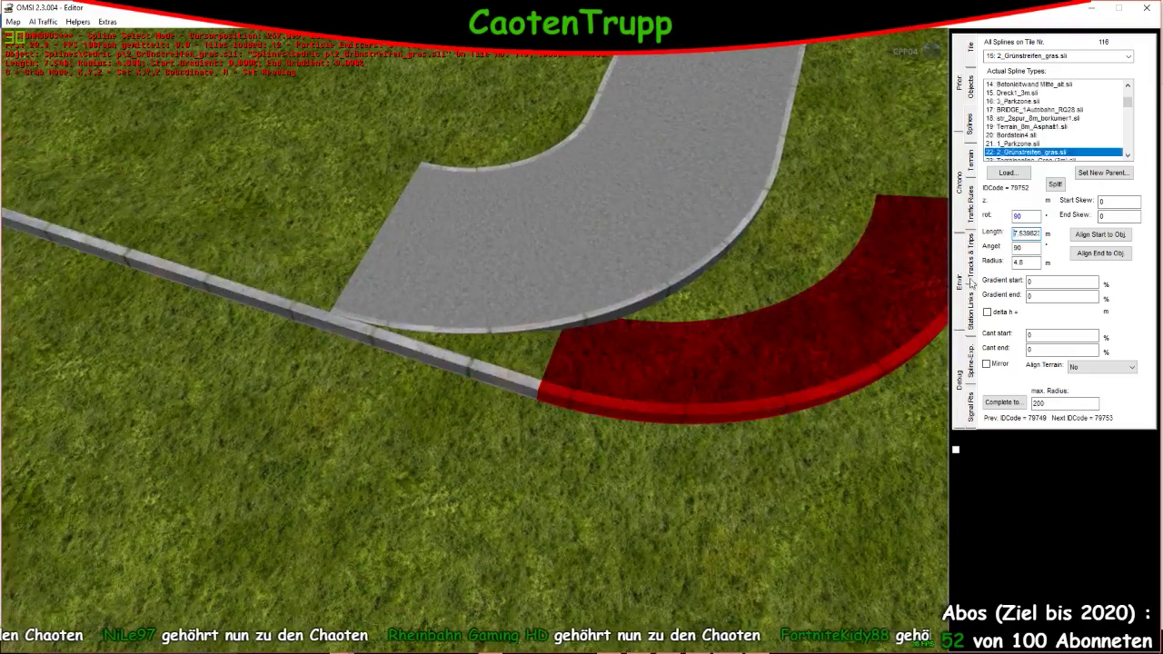
double_click(1034, 264)
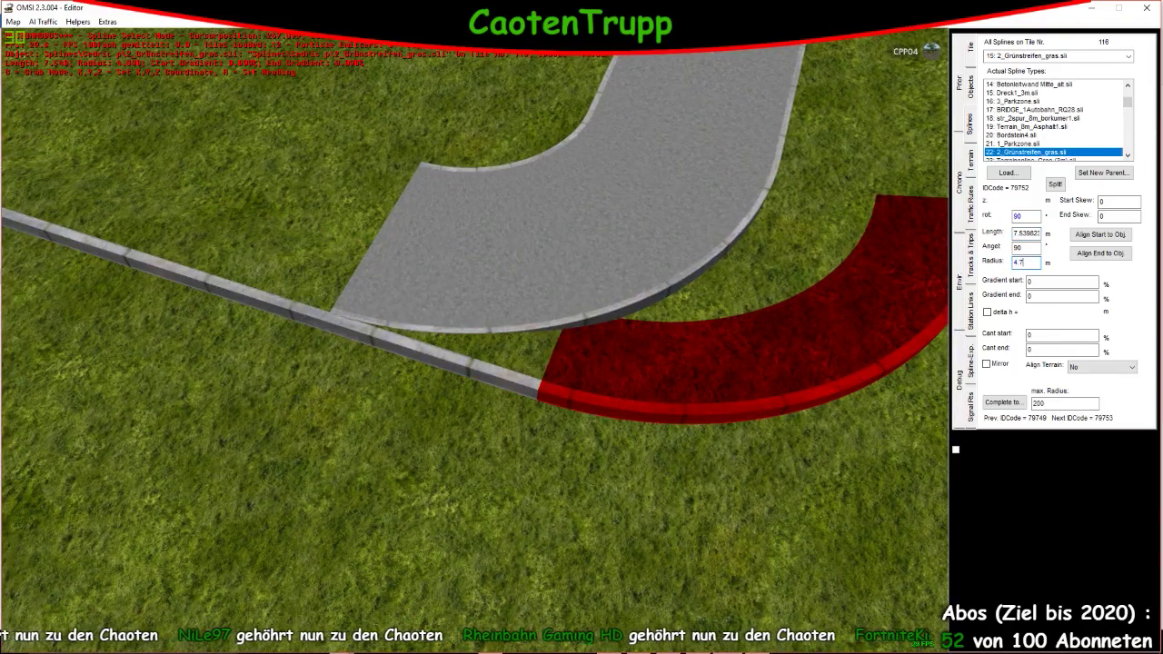
key("Return")
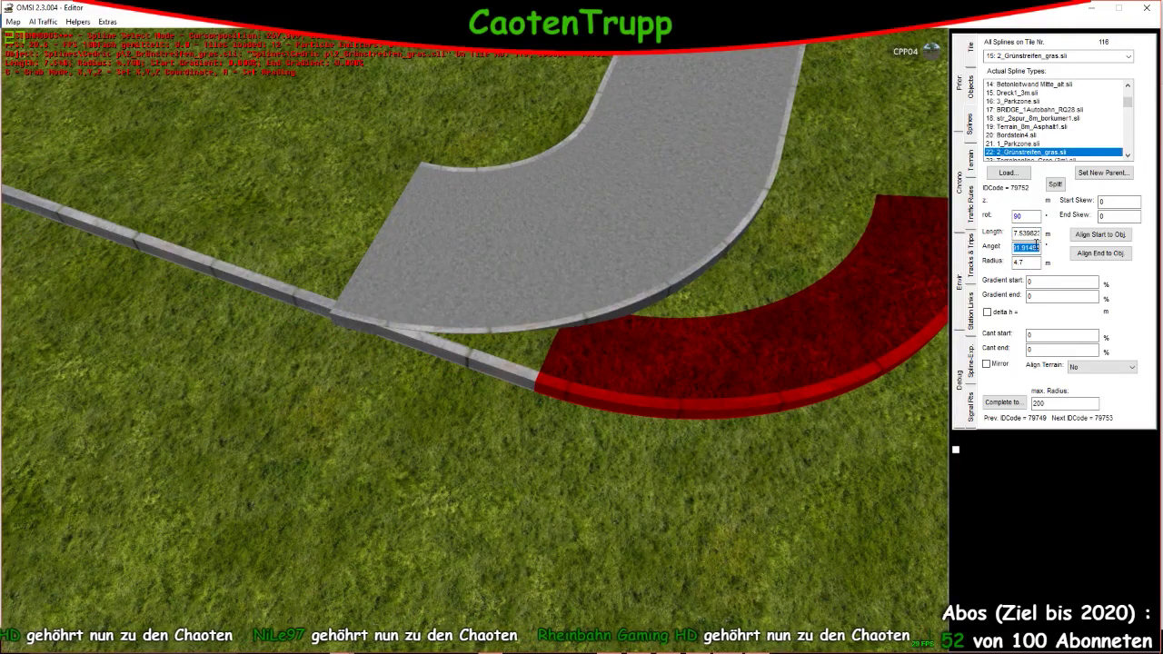
type("90")
key("Return")
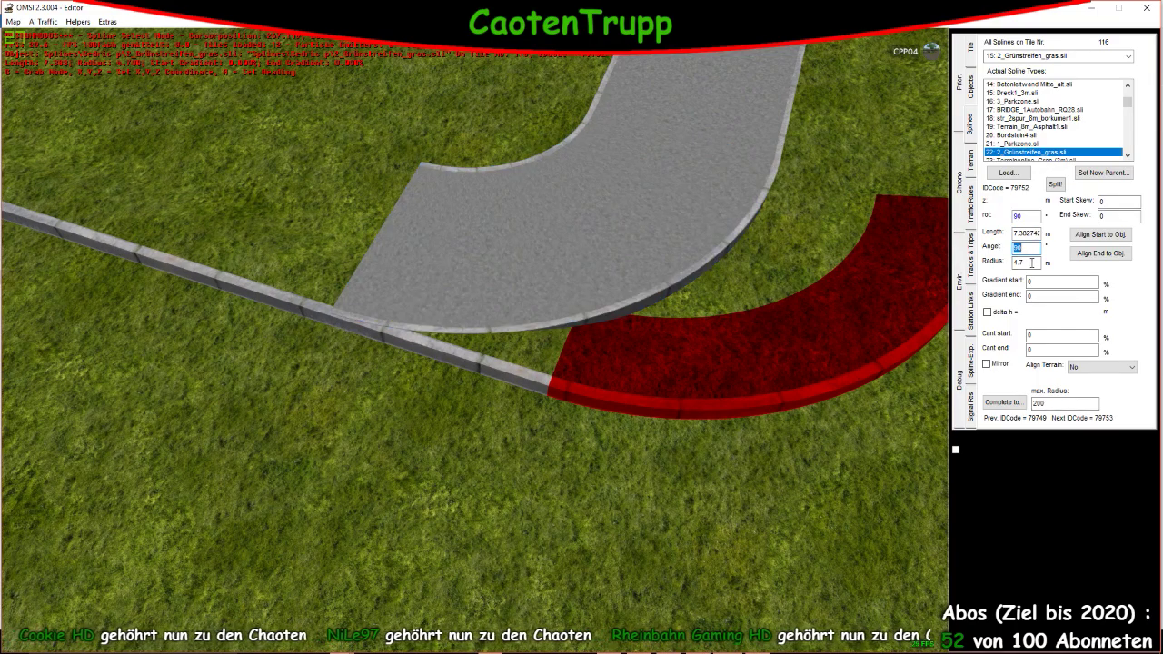
Try radii of 4.65 m and 4.675 m on the grass strip curve, resetting the angle to 90° each time
left_click(1035, 262)
type("4.65")
key("Return")
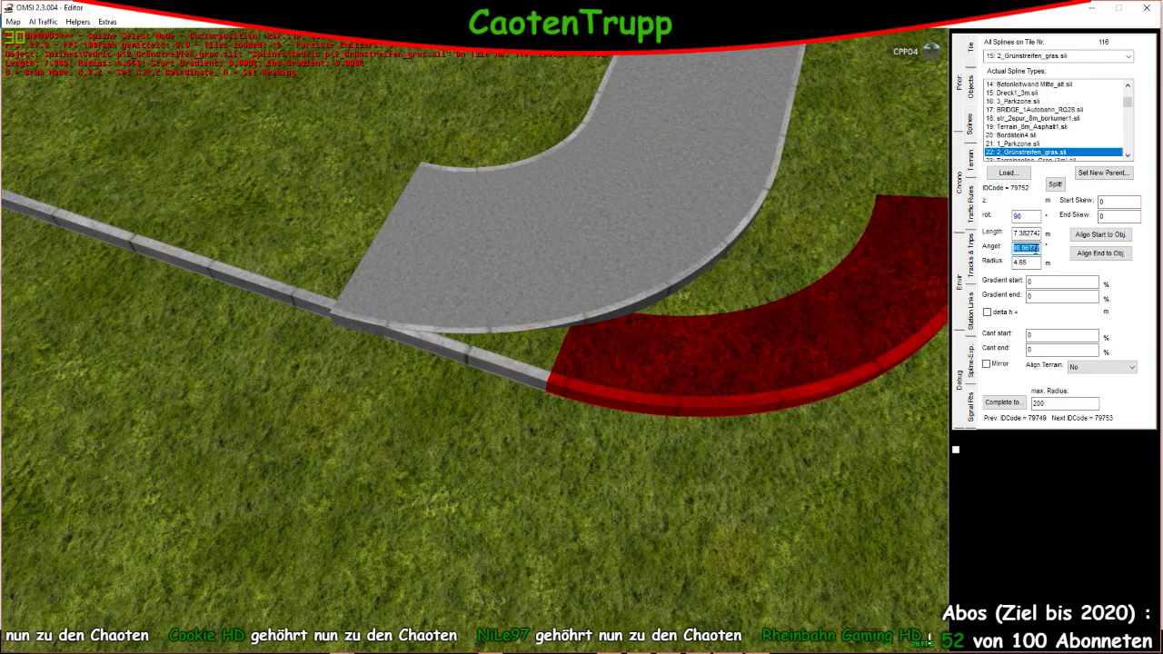
type("90")
key("Return")
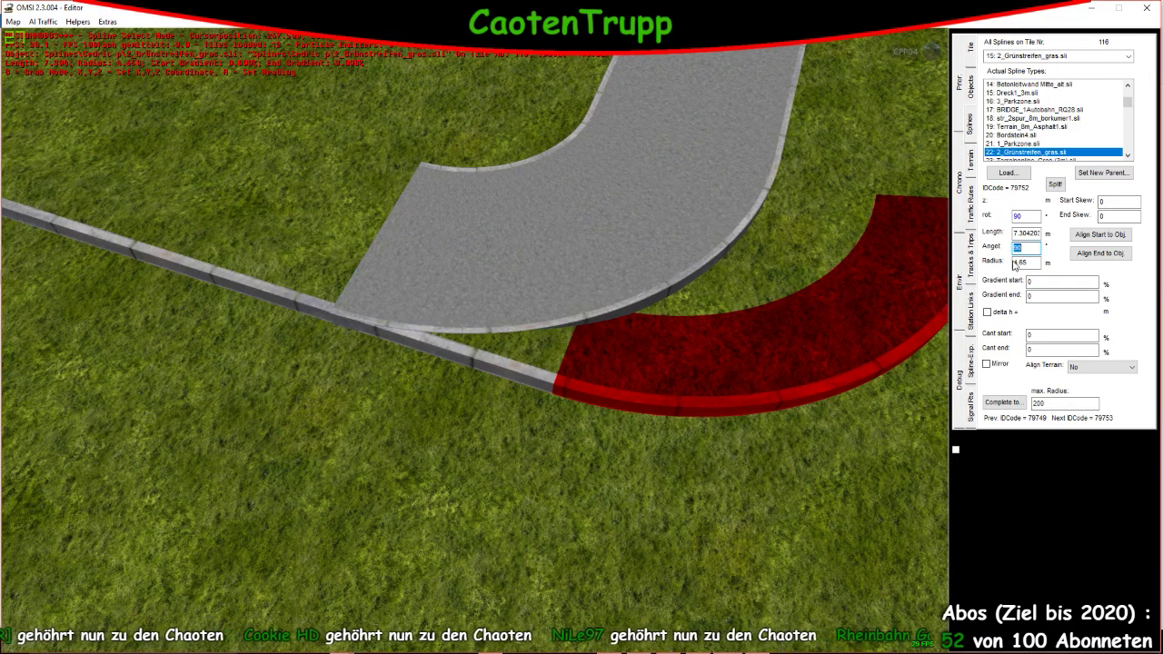
type("7")
key("Return")
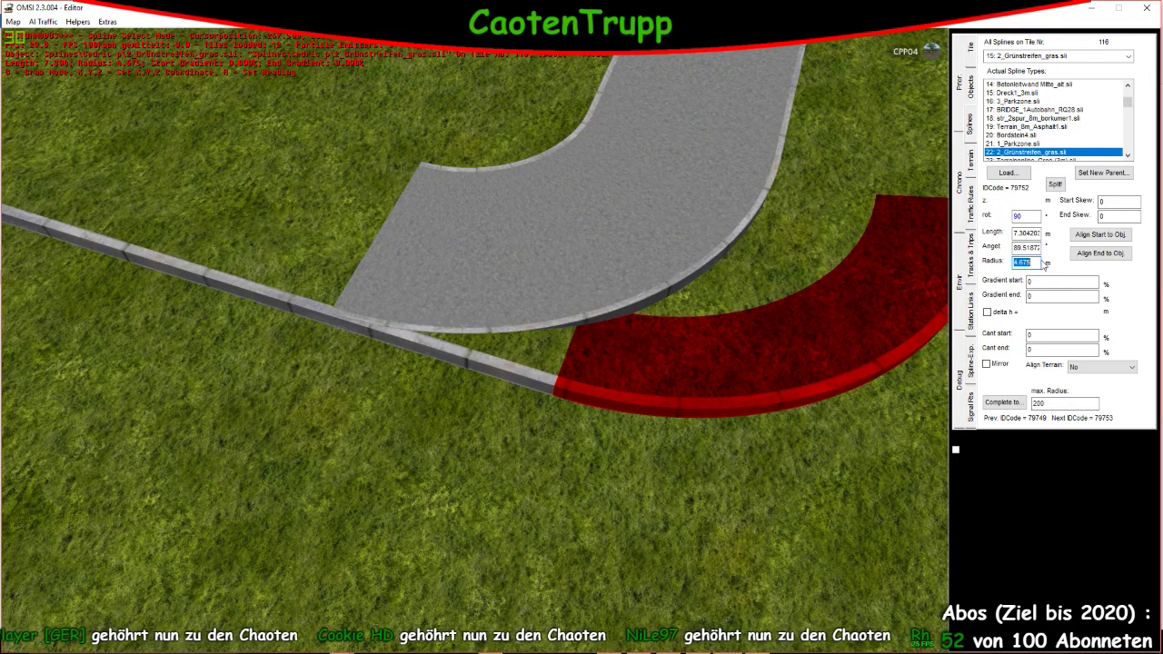
type("90")
key("Return")
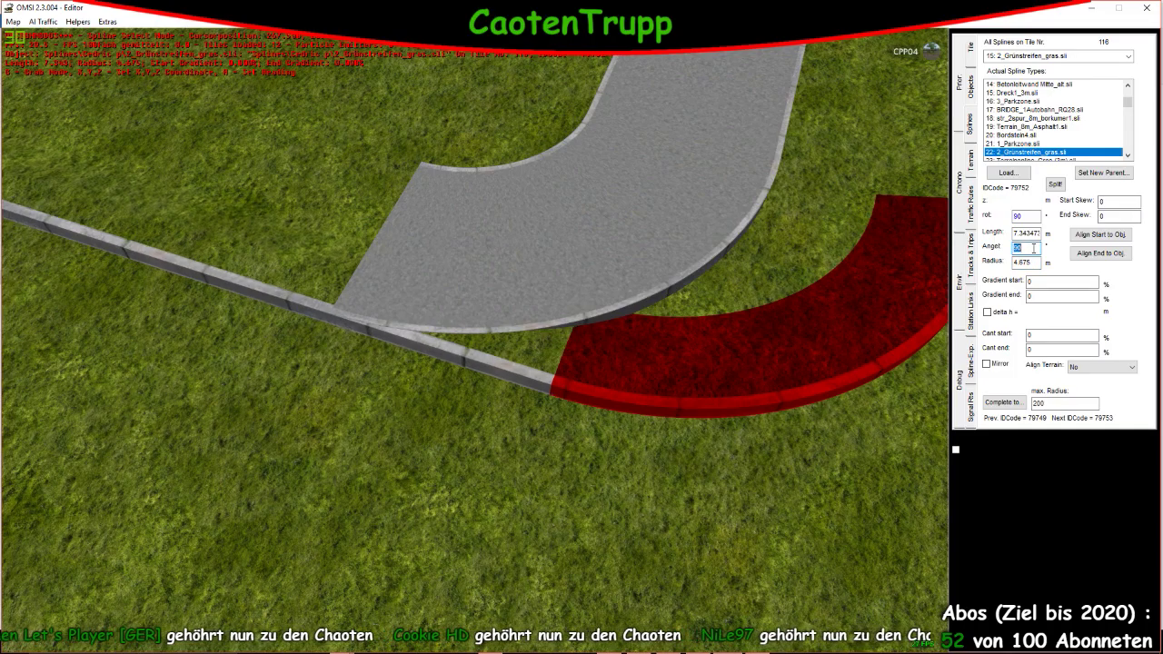
Try radii of 4.6725 m and 4.67 m on the grass strip curve, with the angle reset to 90°
scroll(371, 319, "up", 5)
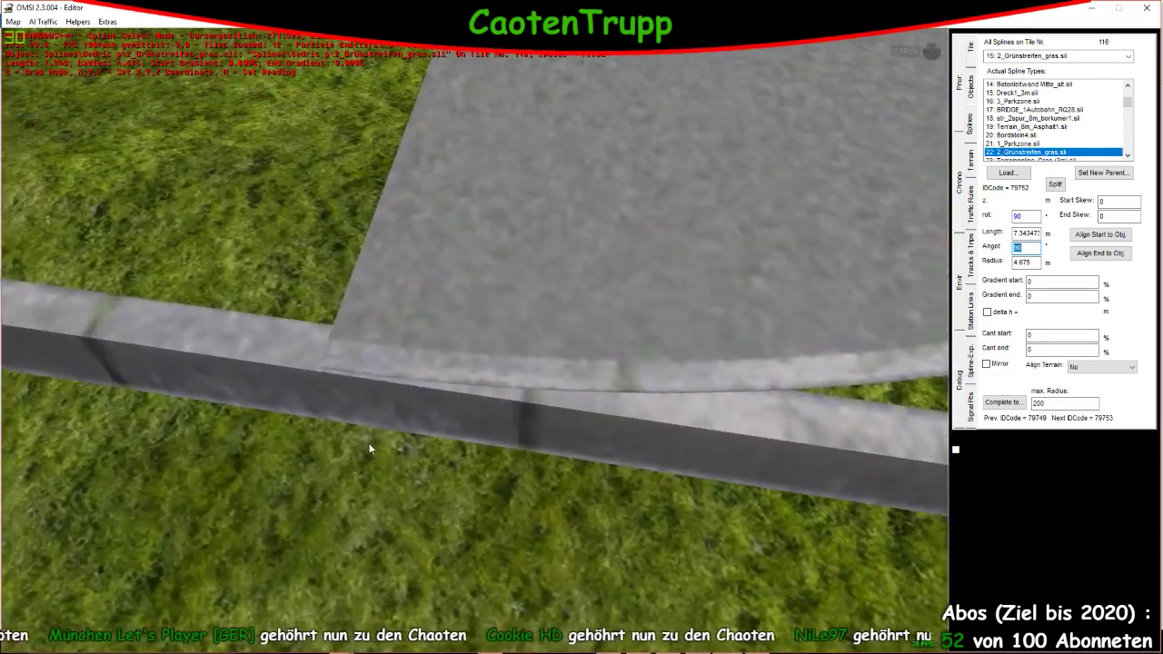
right_click_drag(369, 448, 556, 424)
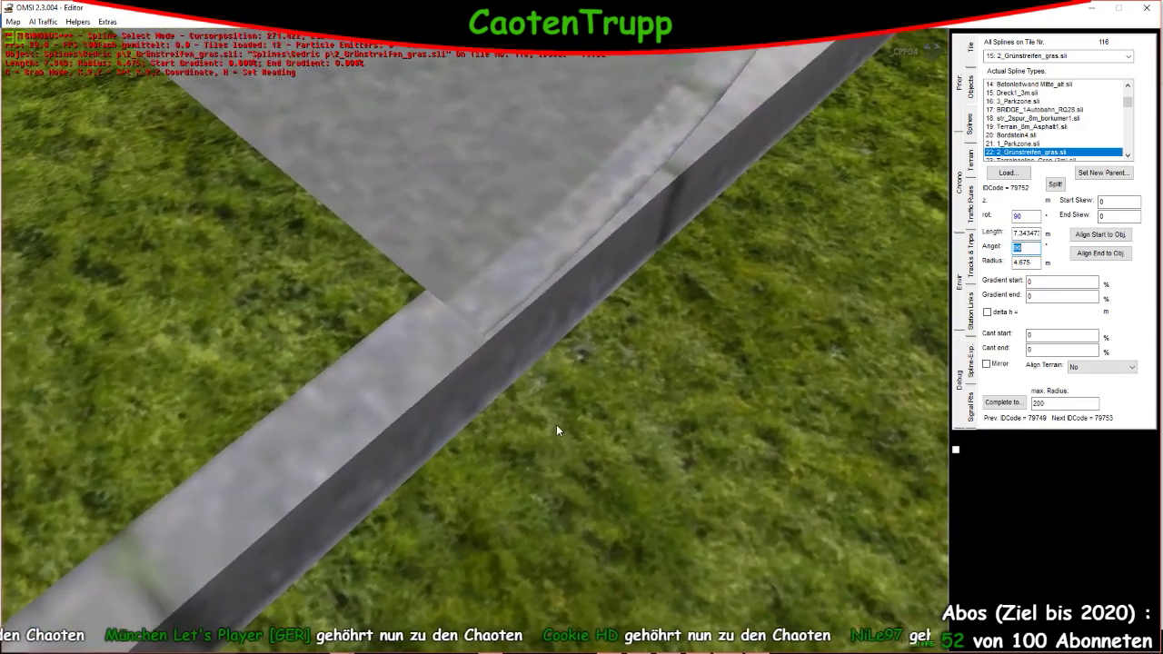
left_click(1027, 263)
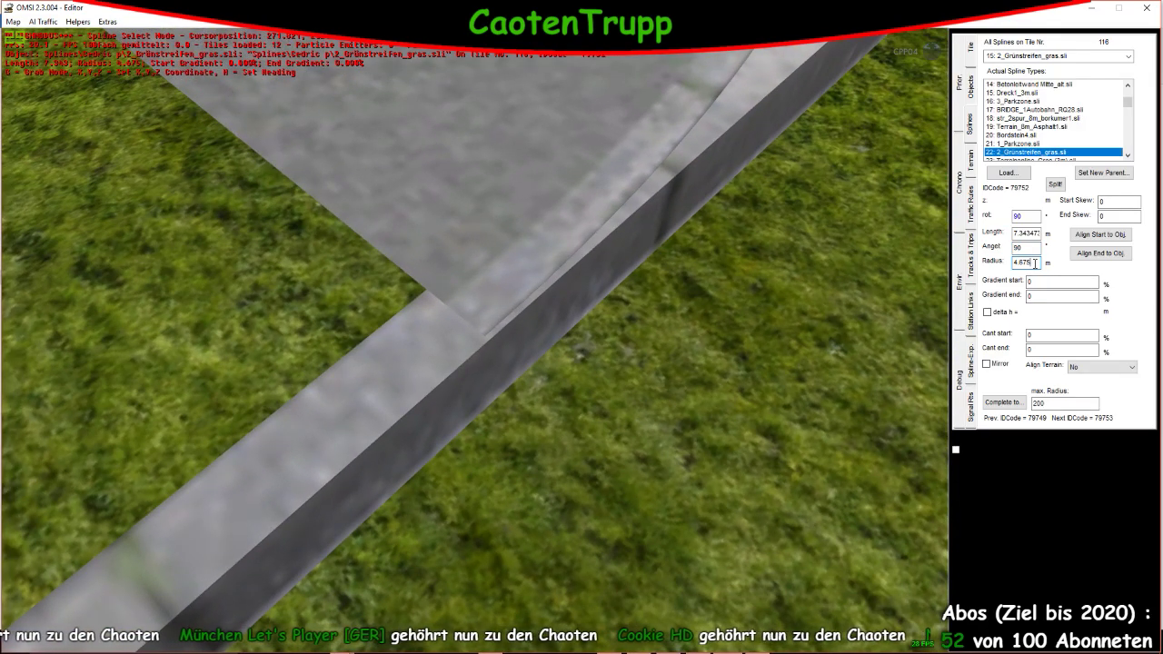
key("Return")
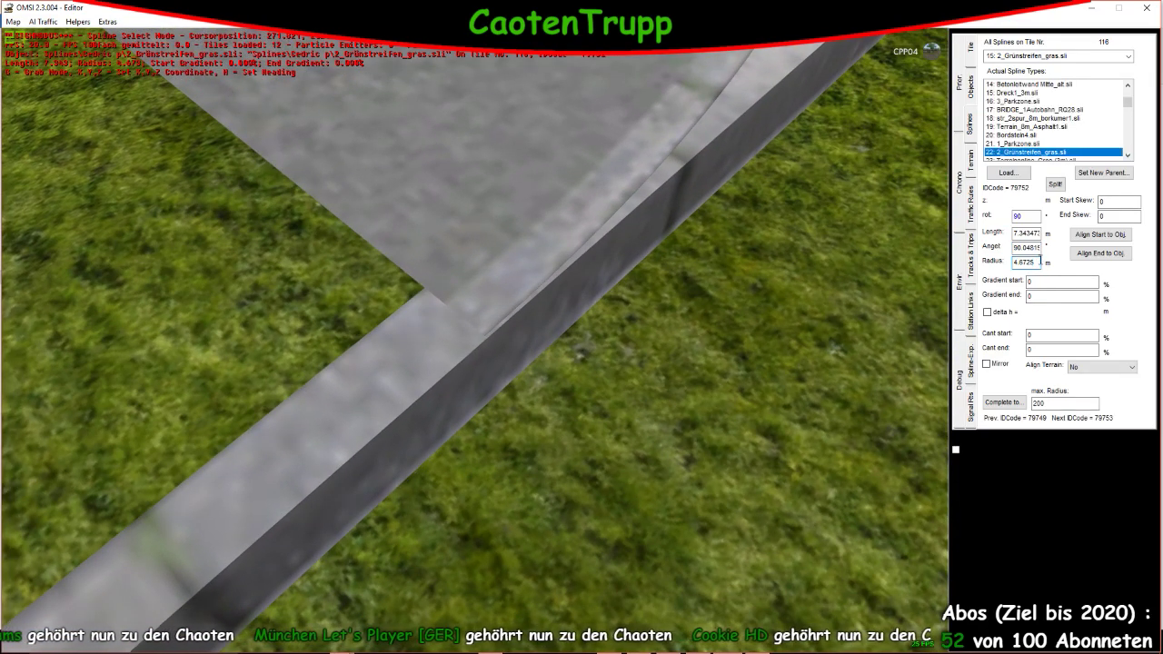
type("4.67")
key("Return")
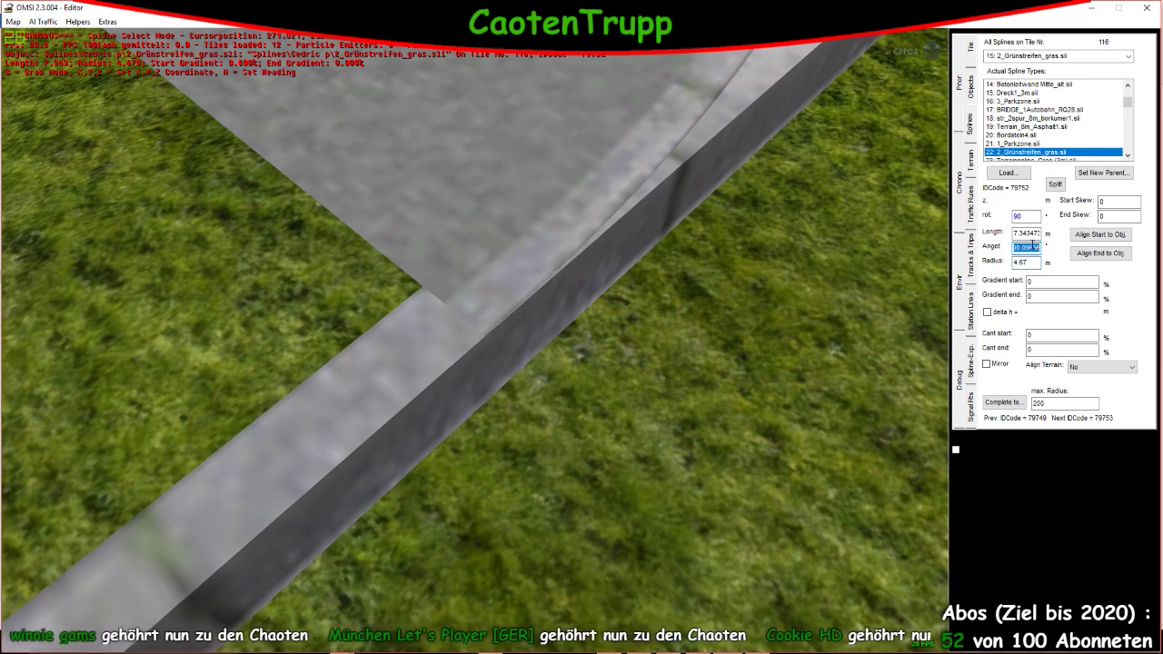
key("Return")
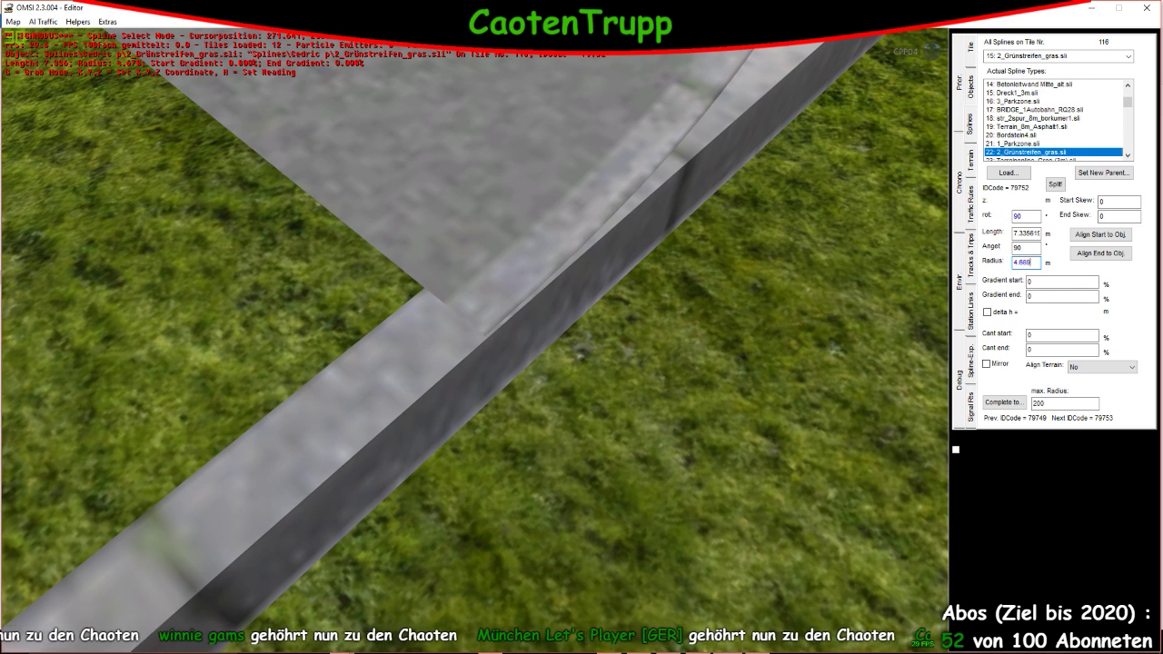
Try radii of 4.669 m and 4.668 m on the grass strip curve, resetting the angle to 90° each time
key("Return")
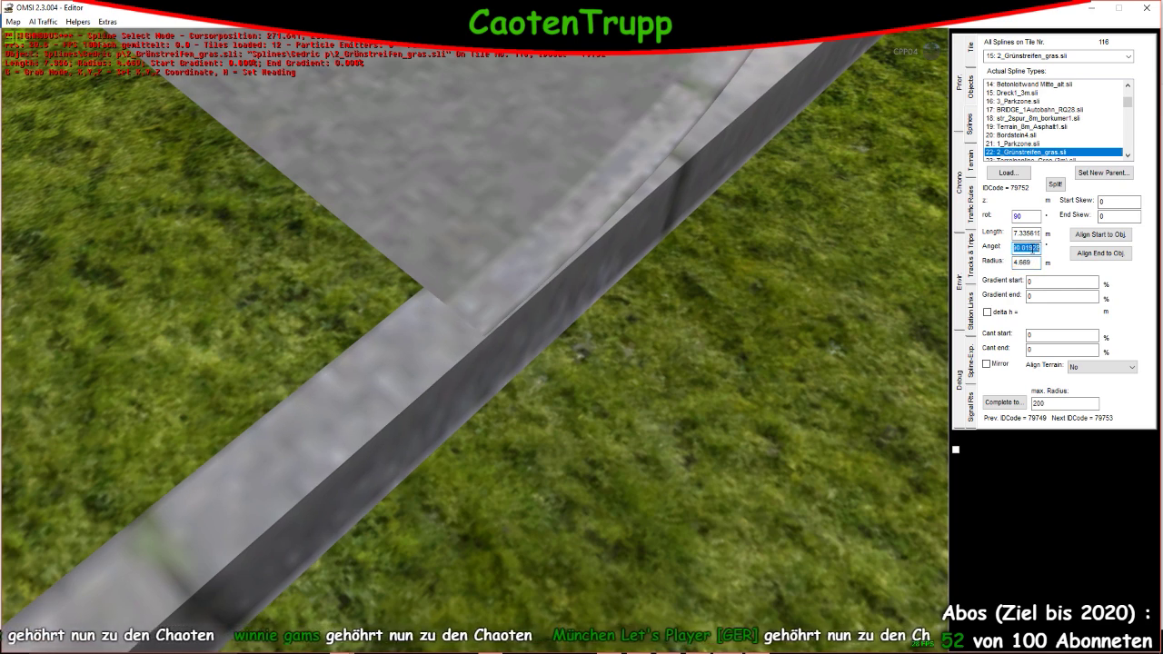
type("90")
key("Return")
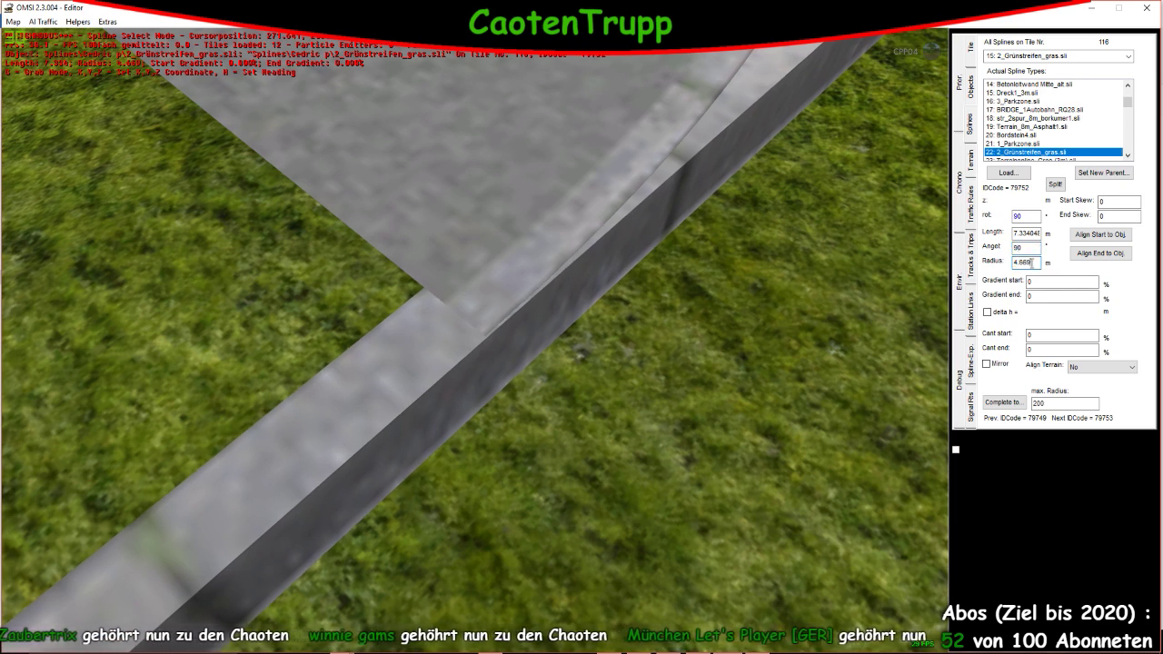
key("Return")
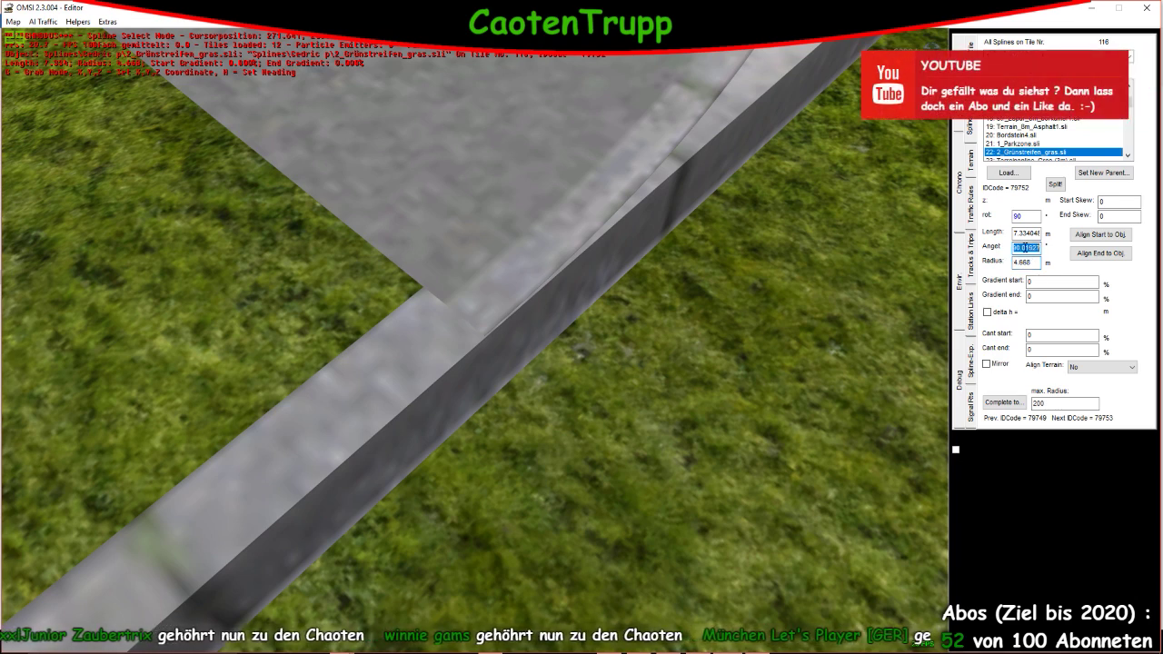
type("90")
key("Return")
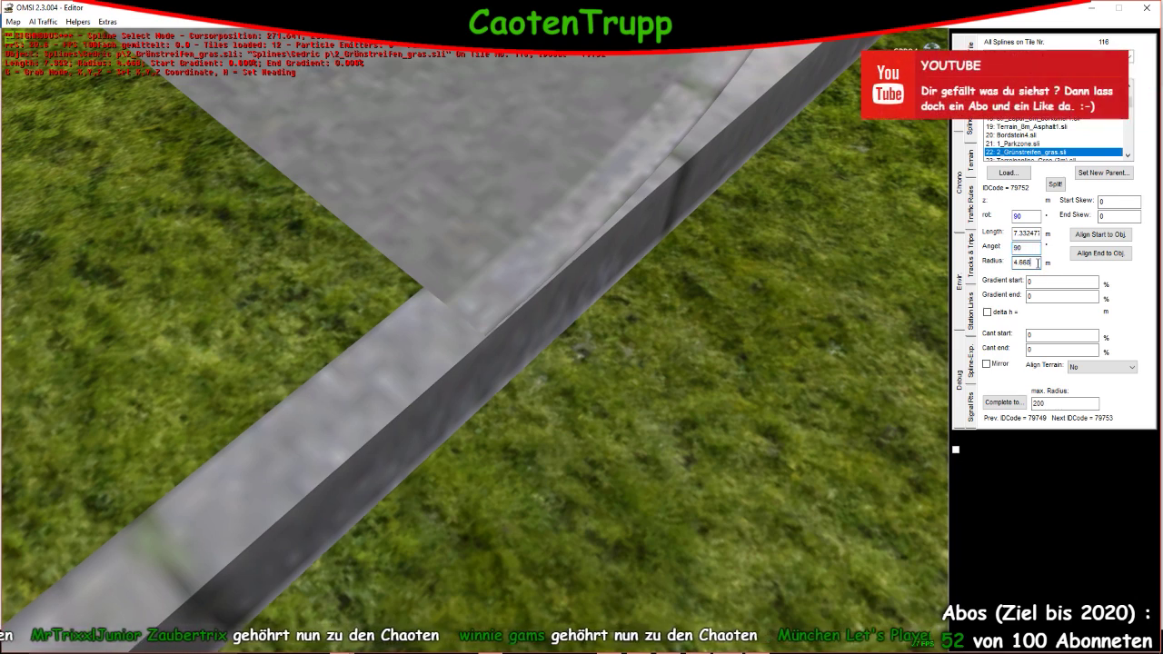
Try radii of 4.665 m and 4.6649 m on the grass strip curve, resetting the angle to 90° each time
key("Return")
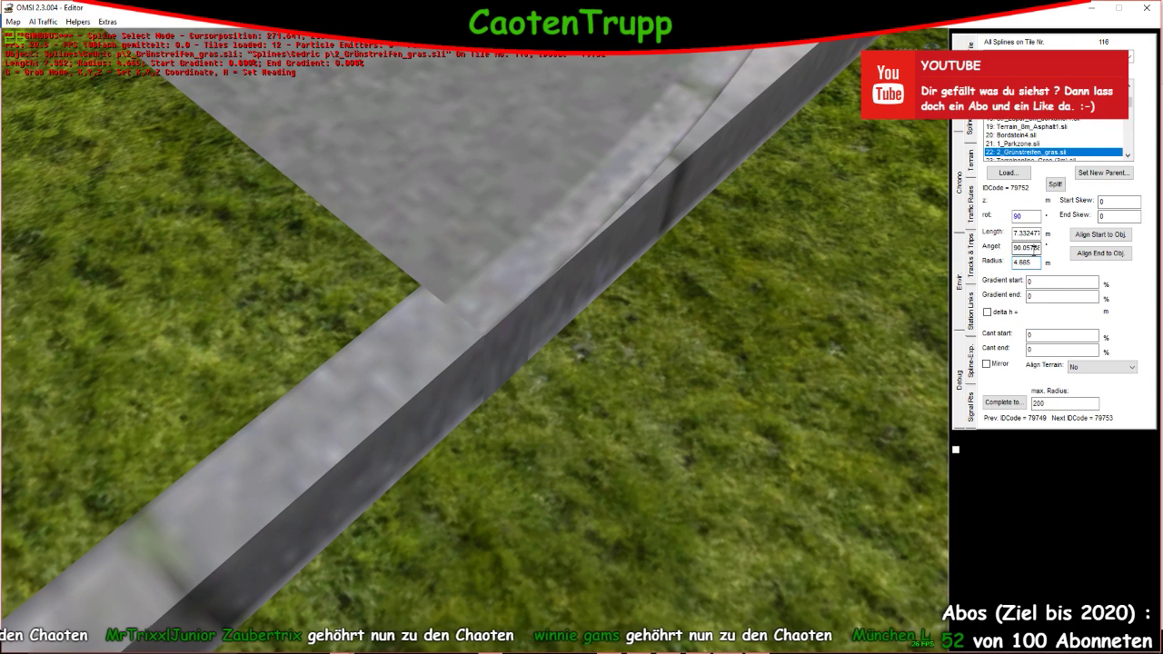
right_click_drag(636, 400, 630, 415)
right_click_drag(512, 283, 591, 389)
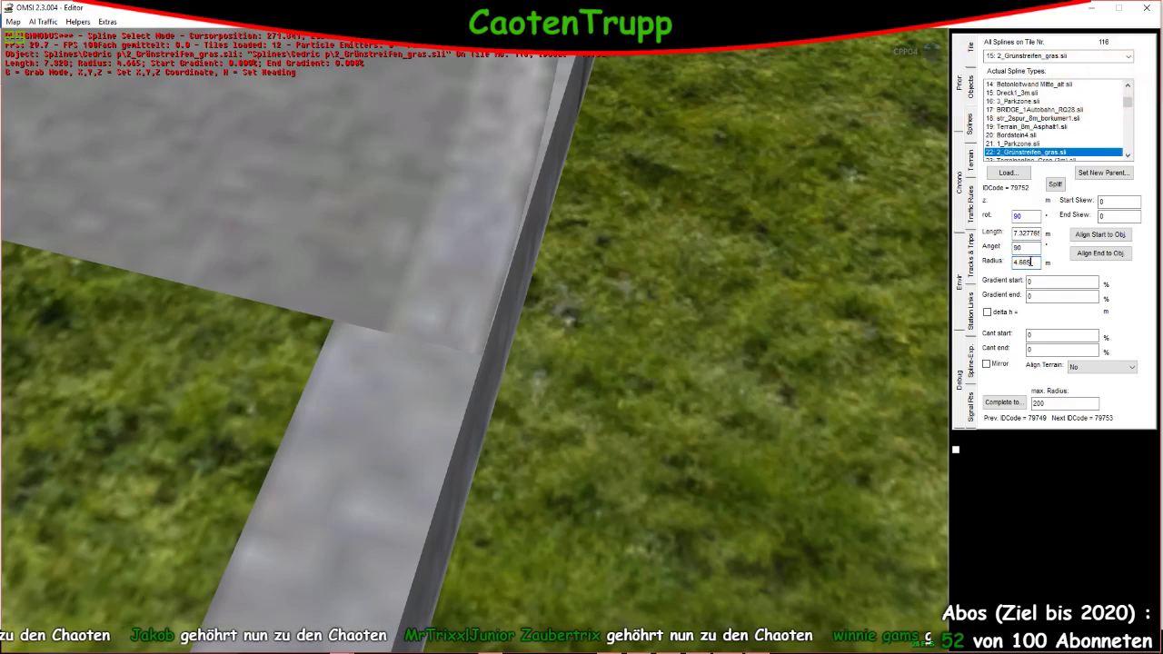
double_click(1024, 263)
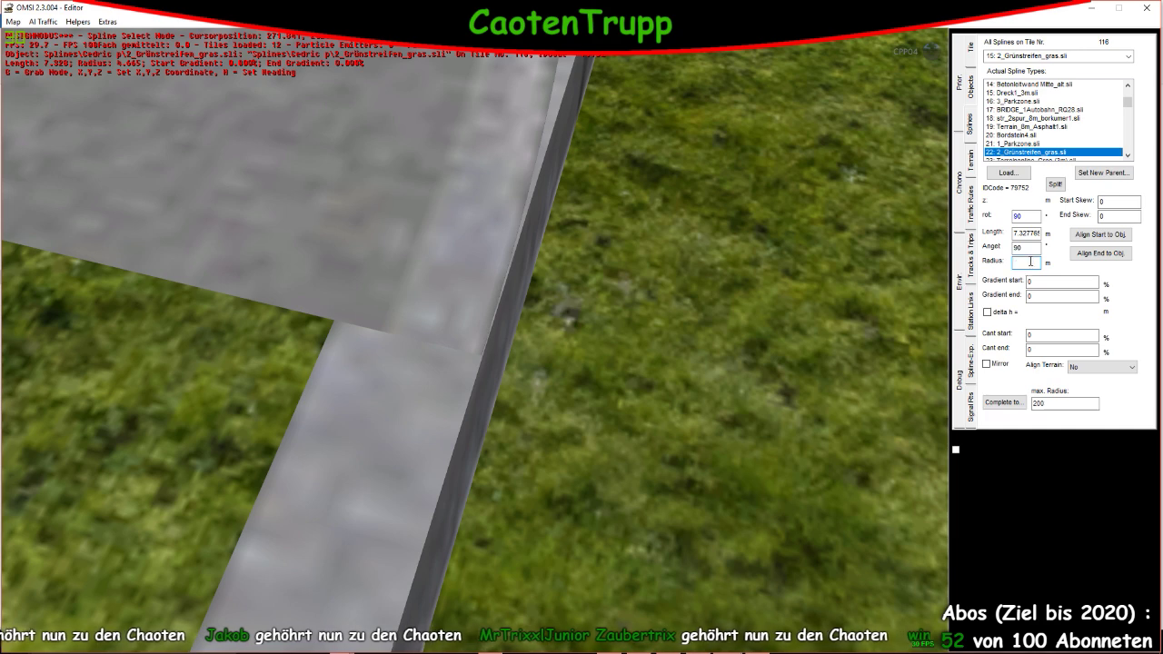
double_click(1021, 248)
type("9")
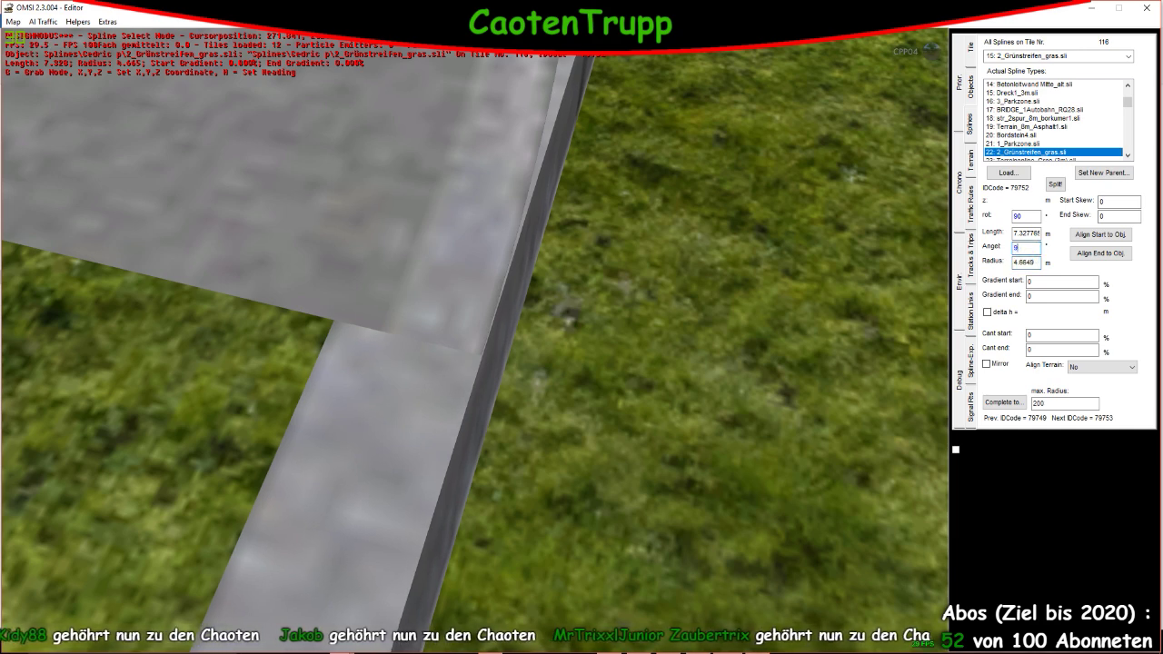
type("0")
key("Return")
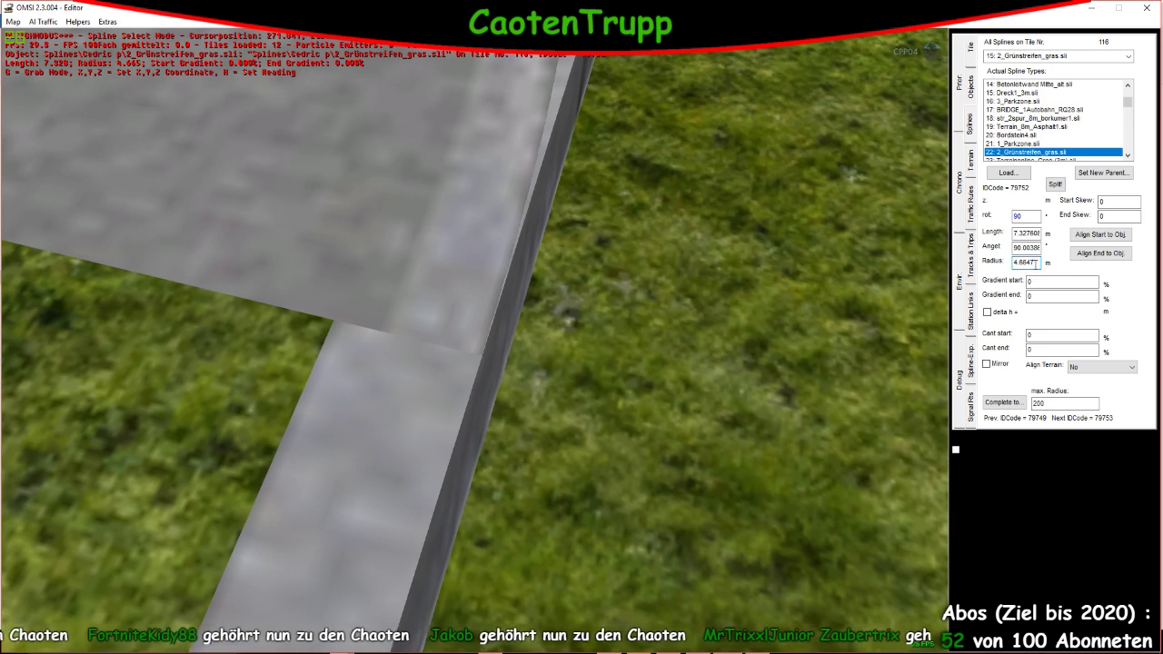
Set the grass strip curve's radius to 4.6642 m and its angle to 90°
key("Return")
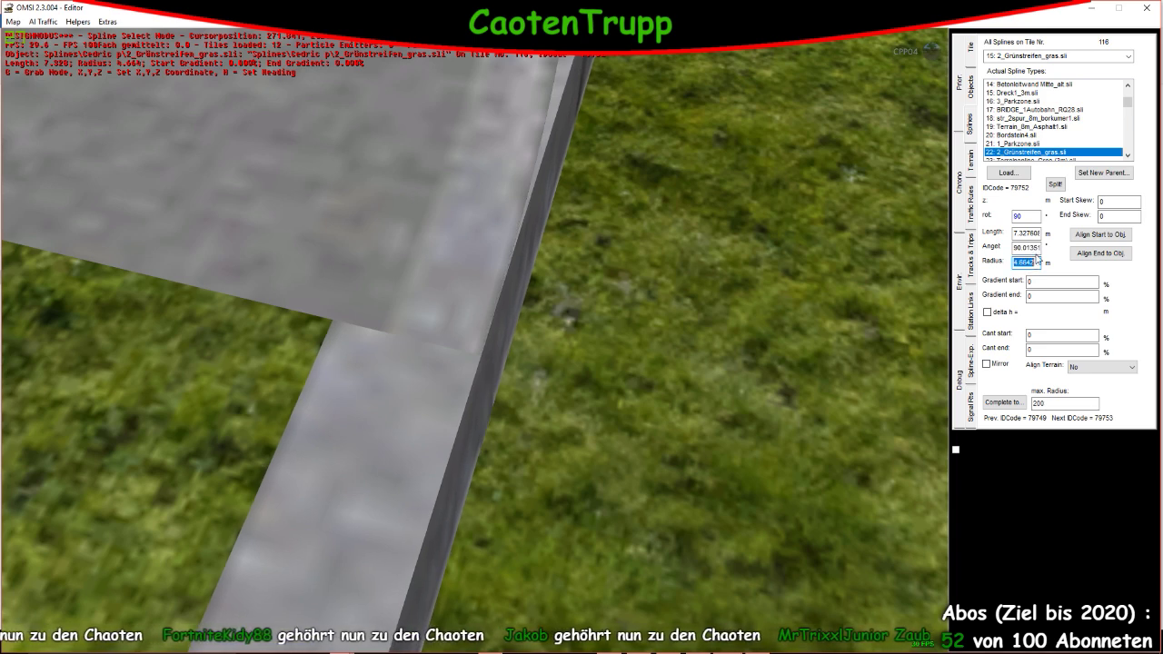
left_click(1033, 250)
type("90")
key("Return")
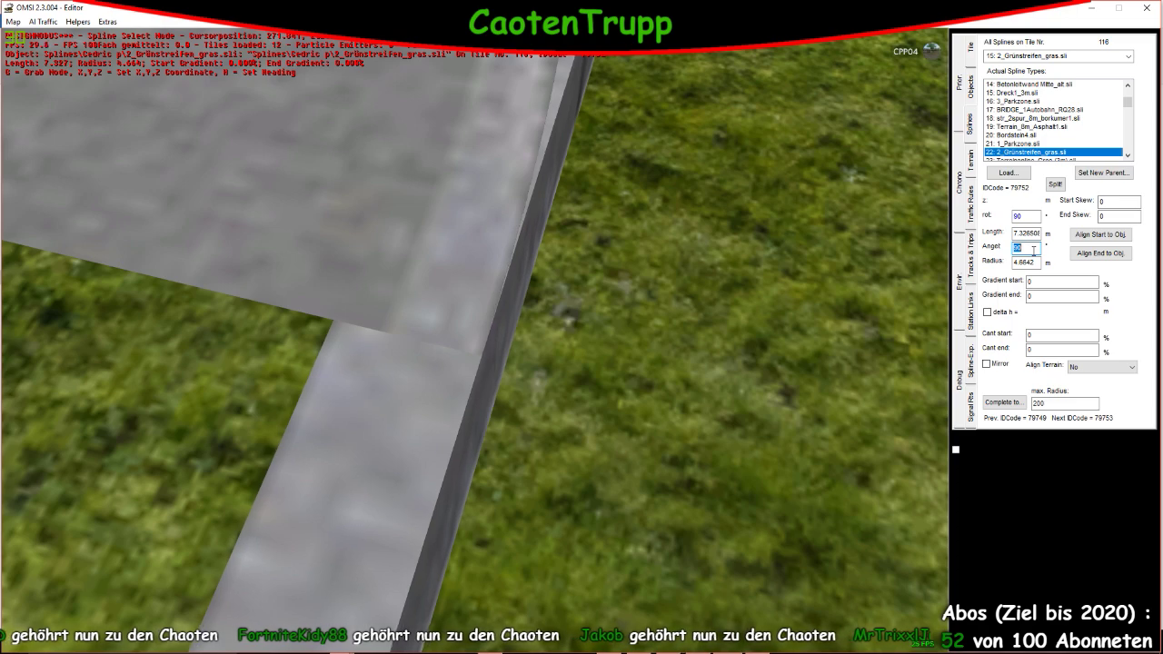
Shorten the straight grass strip segment after the curve so it ends level with the end of the sidewalk curve
right_click_drag(674, 365, 553, 198)
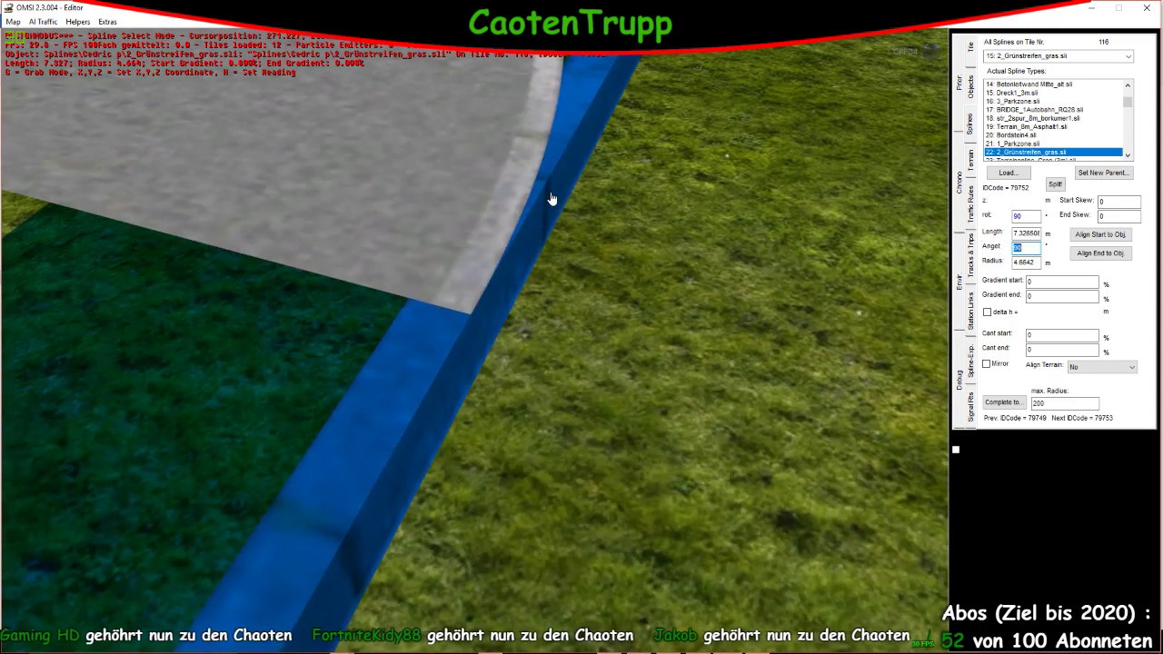
left_click(394, 457)
right_click_drag(394, 457, 877, 137)
left_click(1020, 233)
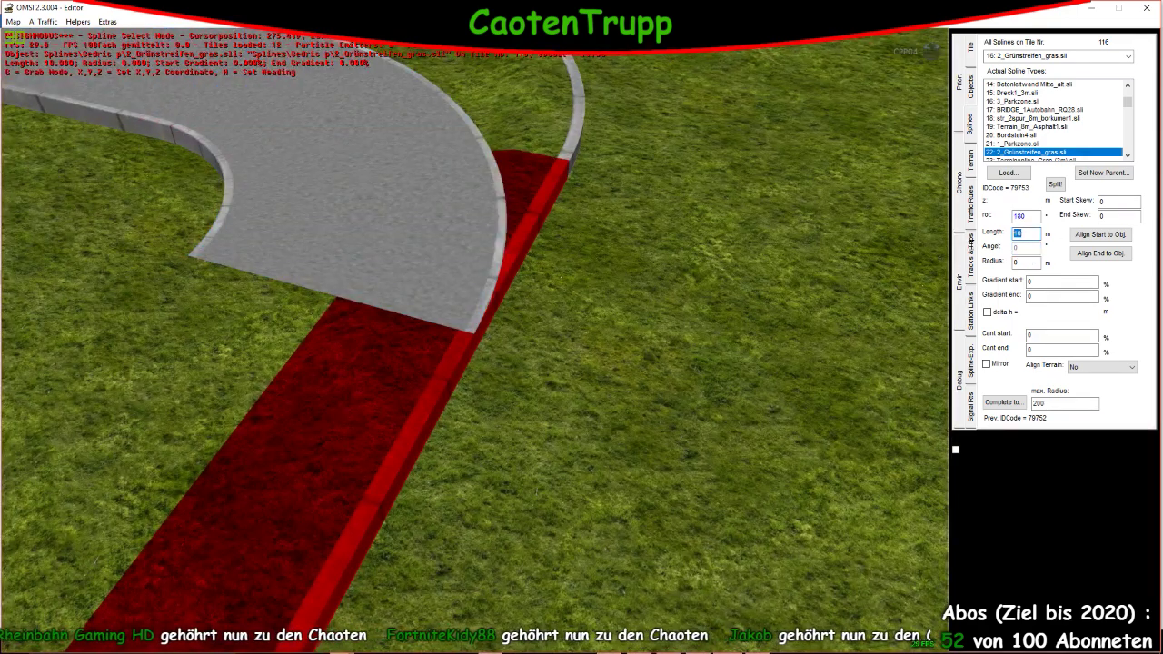
type("1")
key("Return")
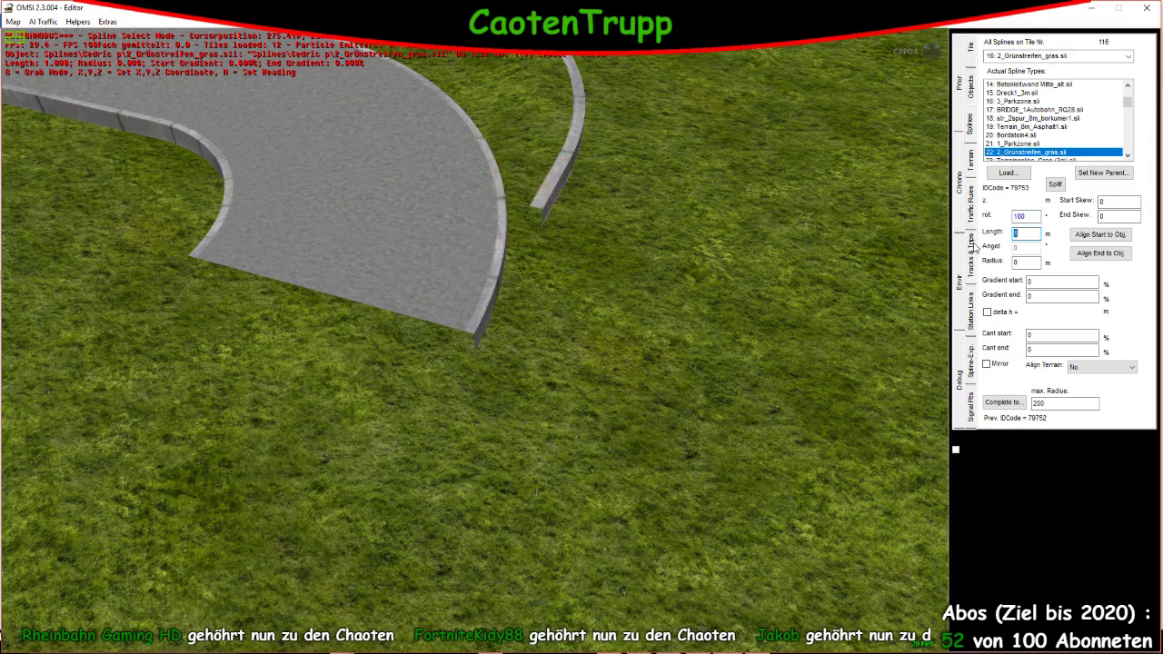
type("0")
key("Return")
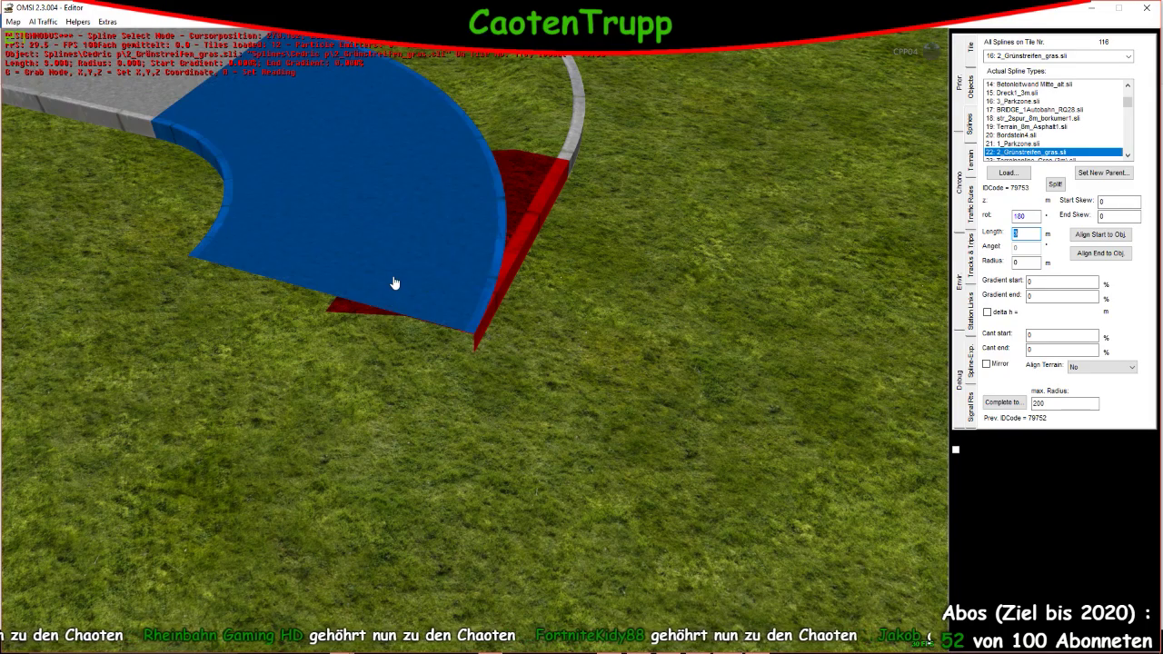
Append a 2Gehweg_3m sidewalk segment to the end of the sidewalk curve and straighten it with radius 0
left_click(394, 280)
scroll(495, 372, "down", 2)
left_click(508, 354, "ctrl")
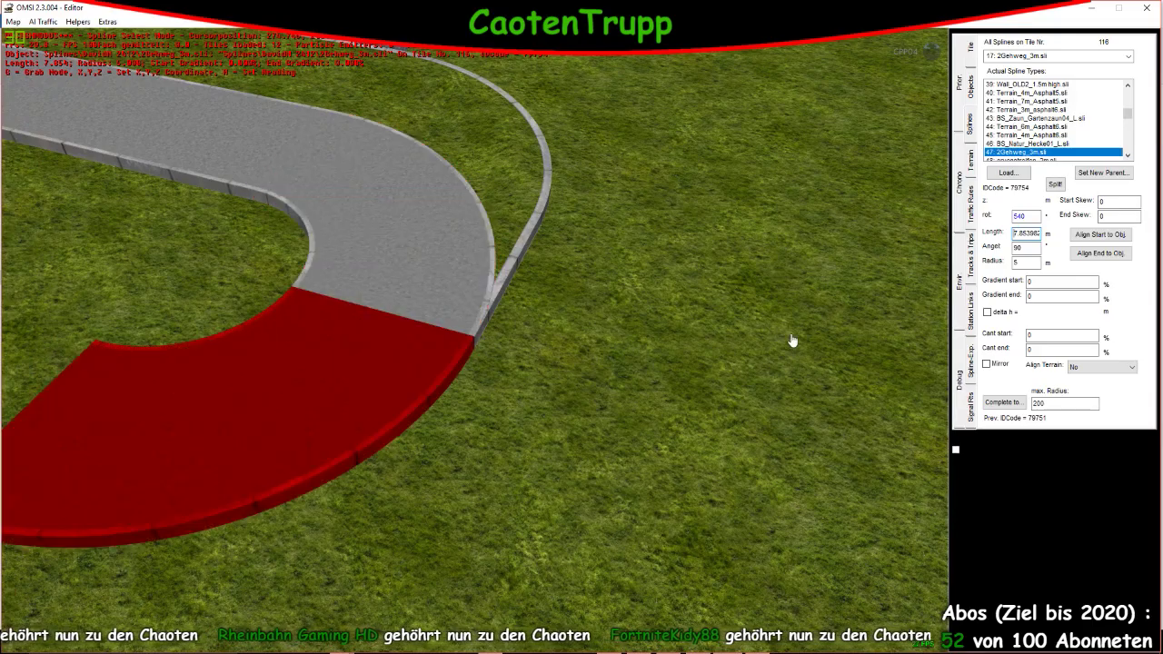
right_click_drag(612, 345, 571, 278)
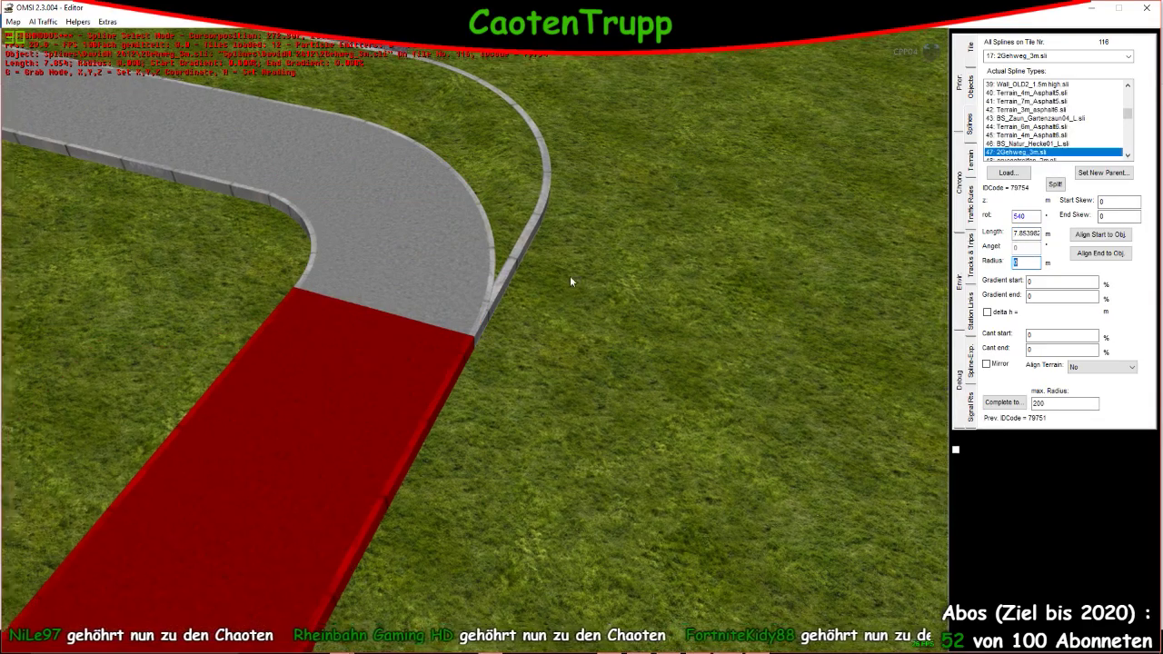
left_click(605, 384)
right_click_drag(605, 385, 639, 285)
Start loading a scenery object directory and go to the OMSI 2 Vehicles folder
left_click(972, 87)
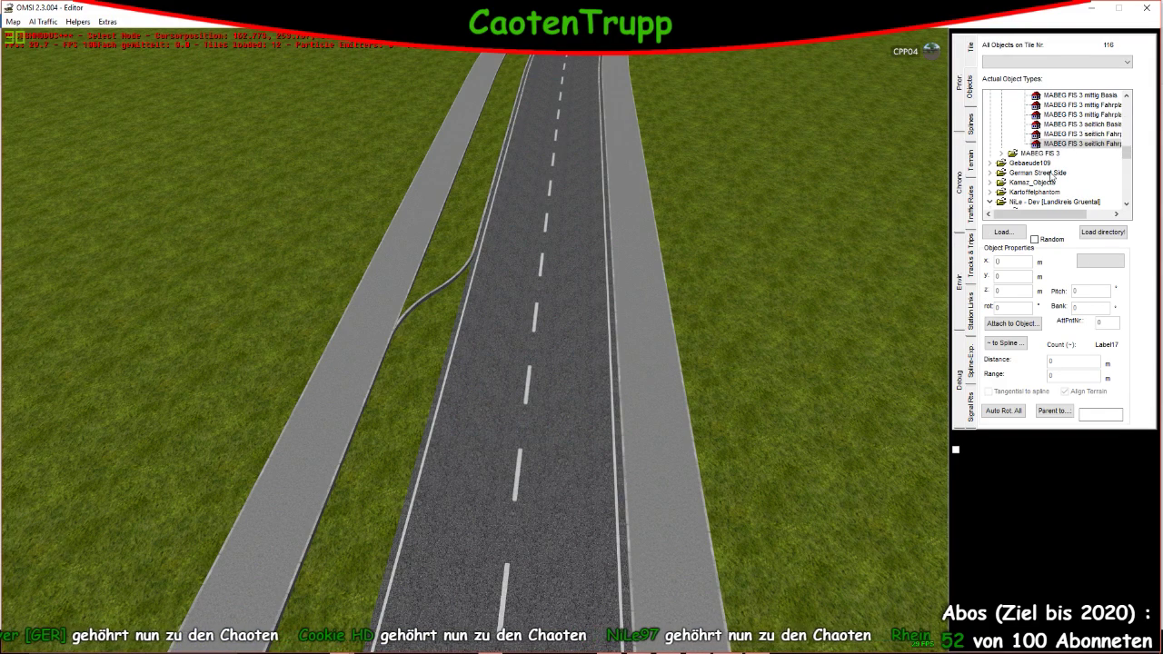
left_click(1090, 233)
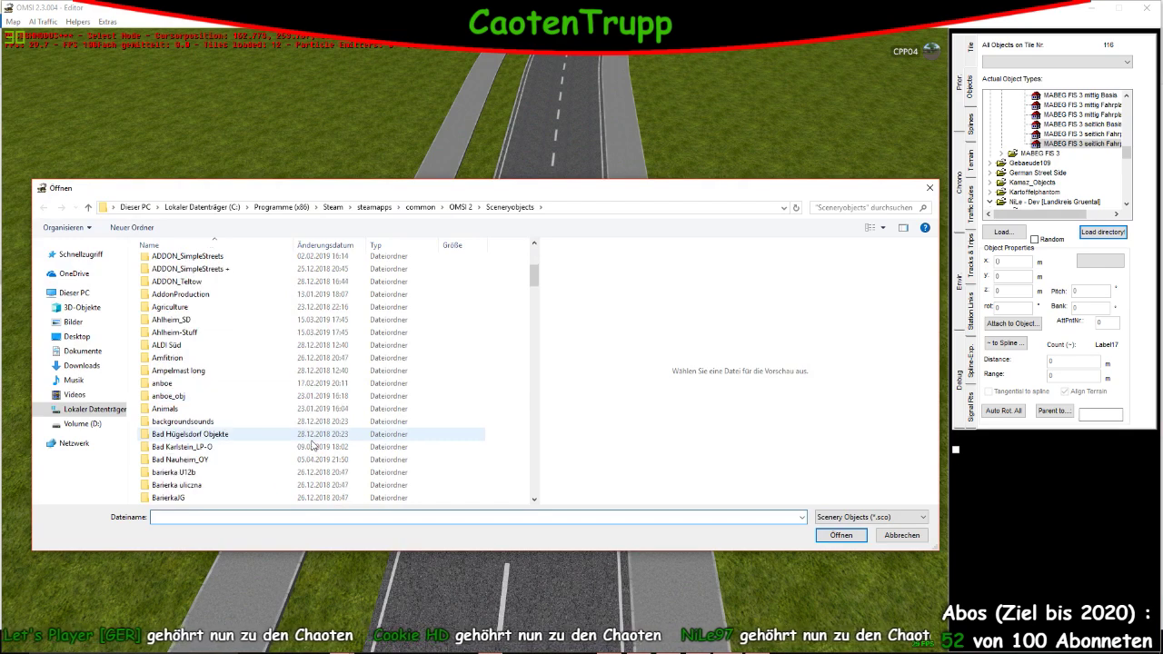
left_click(460, 207)
scroll(228, 446, "down", 5)
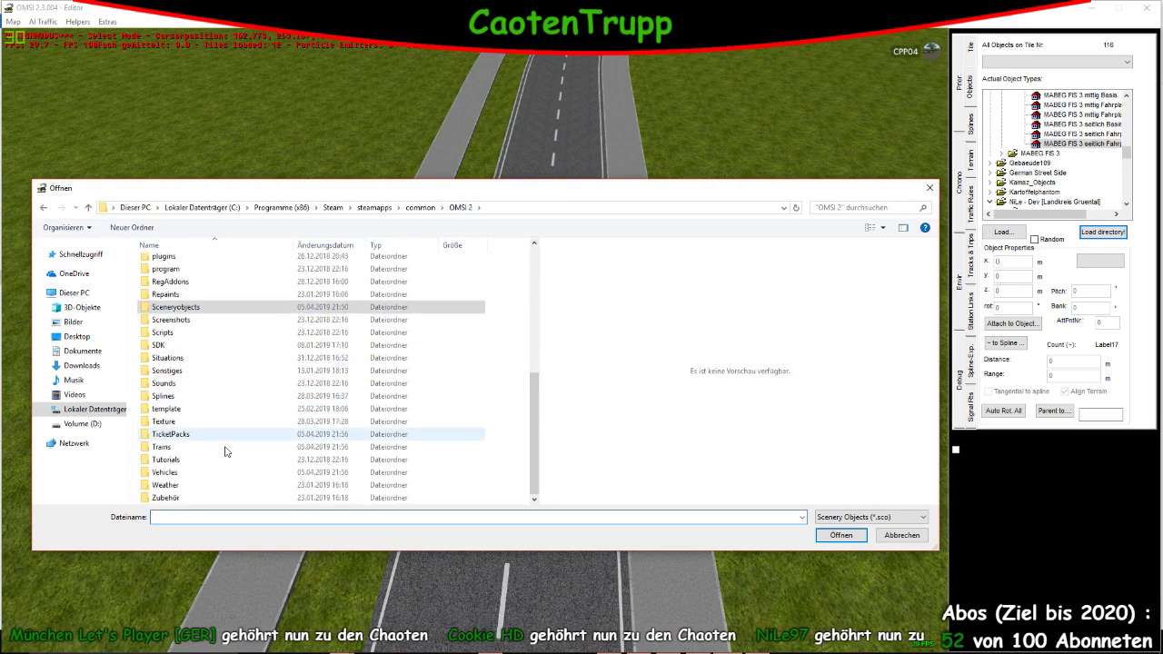
double_click(186, 477)
scroll(189, 465, "down", 10)
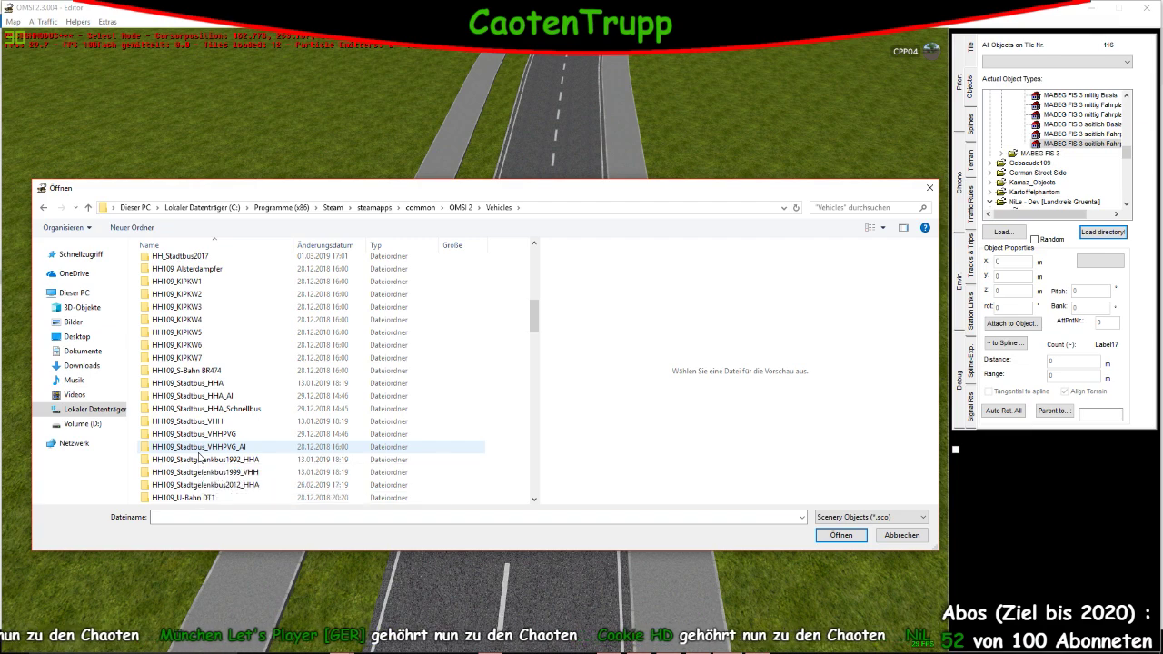
Look through the O405 vehicle folder for scenery objects and return to the Vehicles folder
scroll(199, 459, "down", 10)
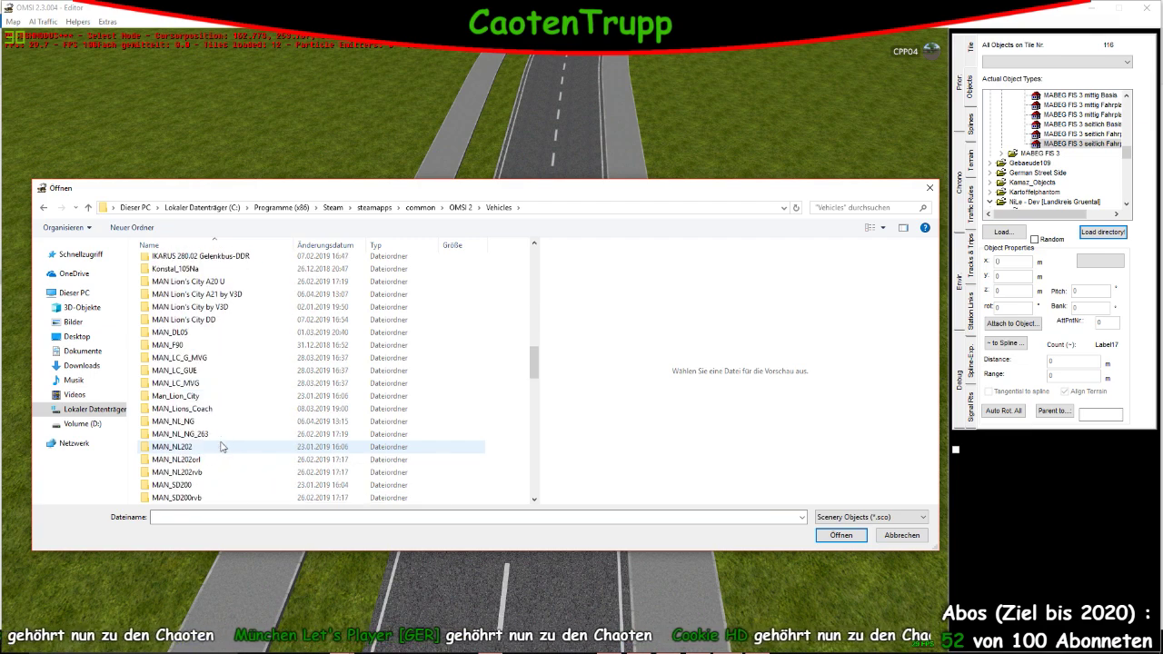
scroll(222, 446, "down", 10)
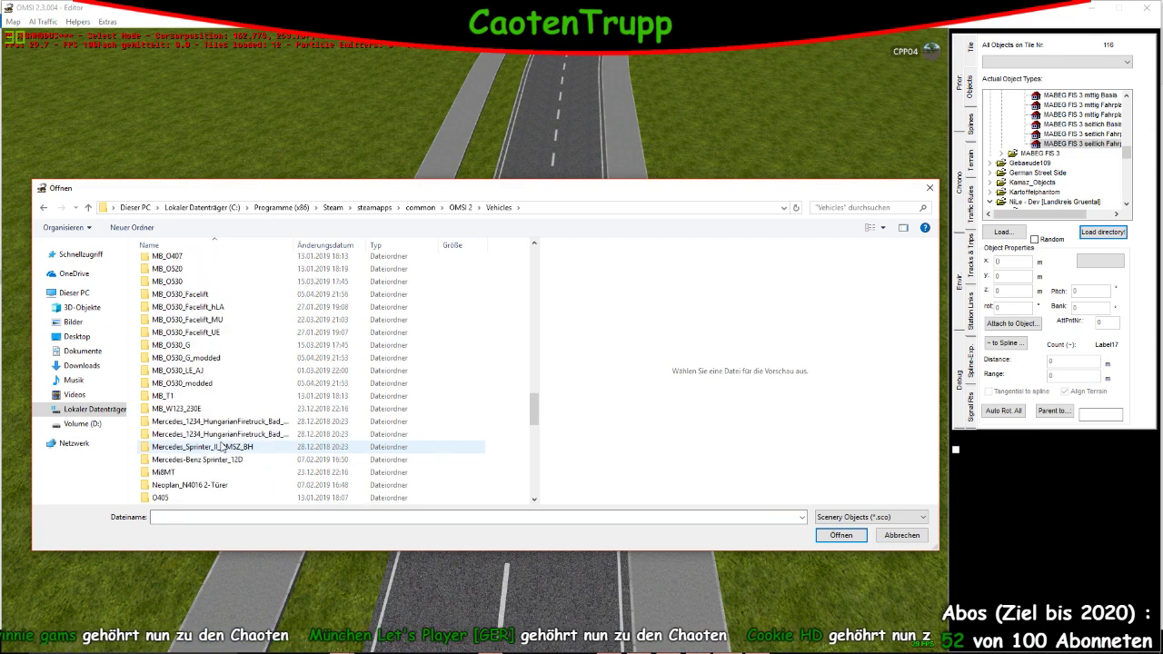
key("o")
scroll(219, 425, "down", 3)
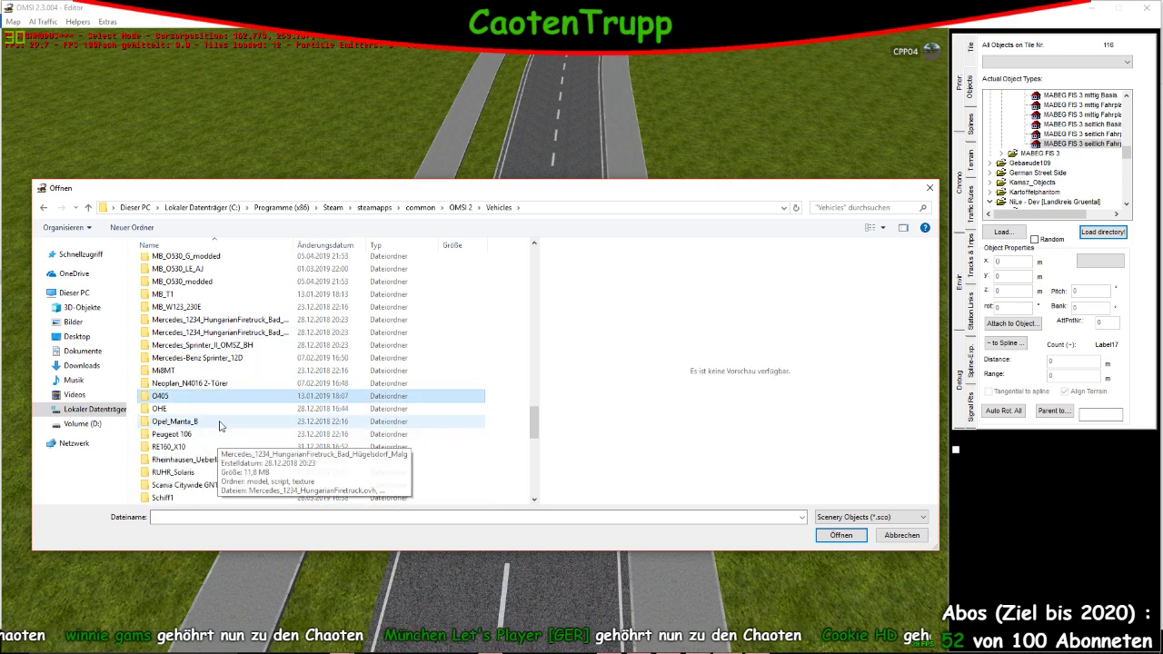
double_click(219, 397)
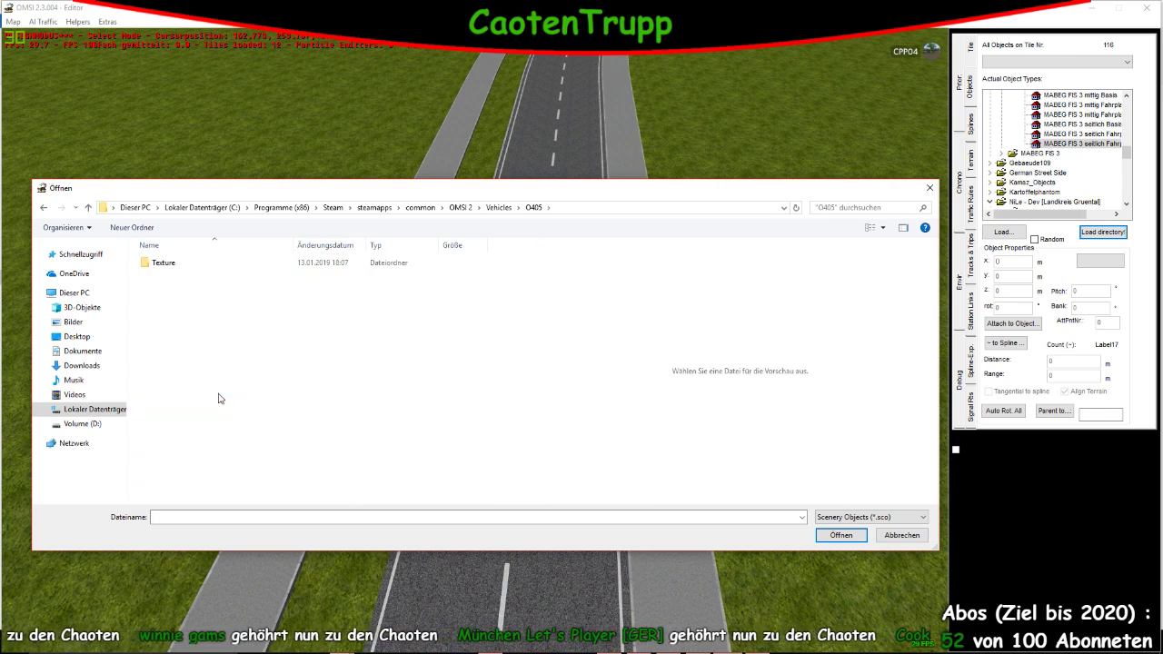
left_click(501, 208)
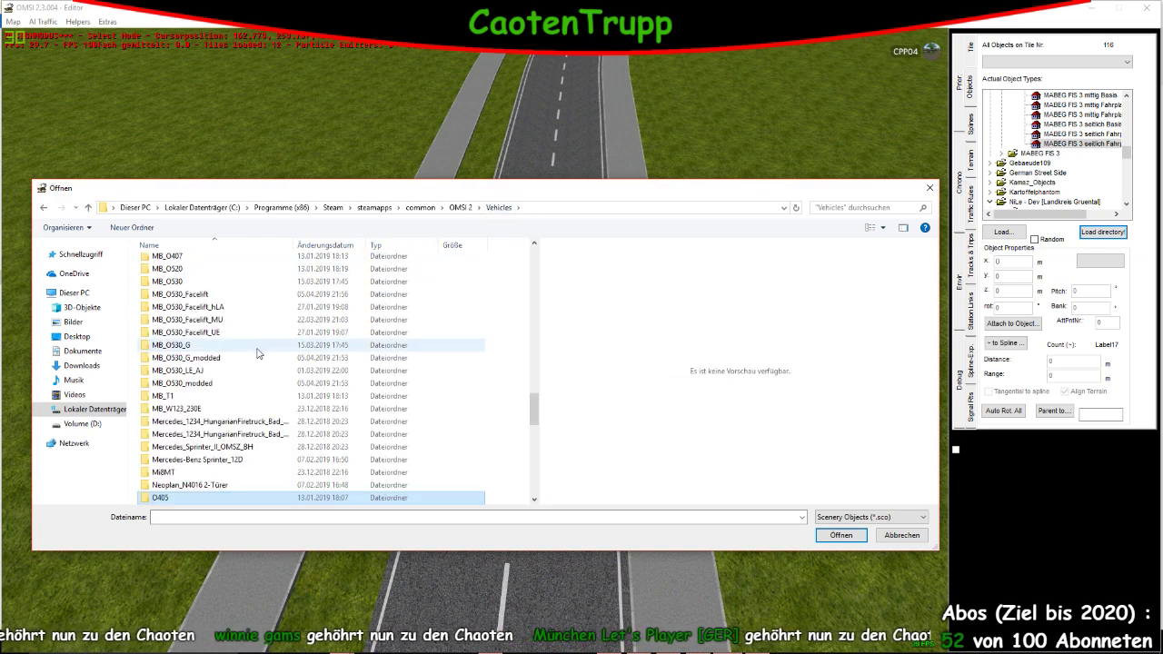
Load the scenery objects from the Static_Vehicles_SWLG_Landkreis Grüntal folder using its O405_SWLG file
scroll(241, 395, "down", 5)
scroll(241, 395, "up", 1)
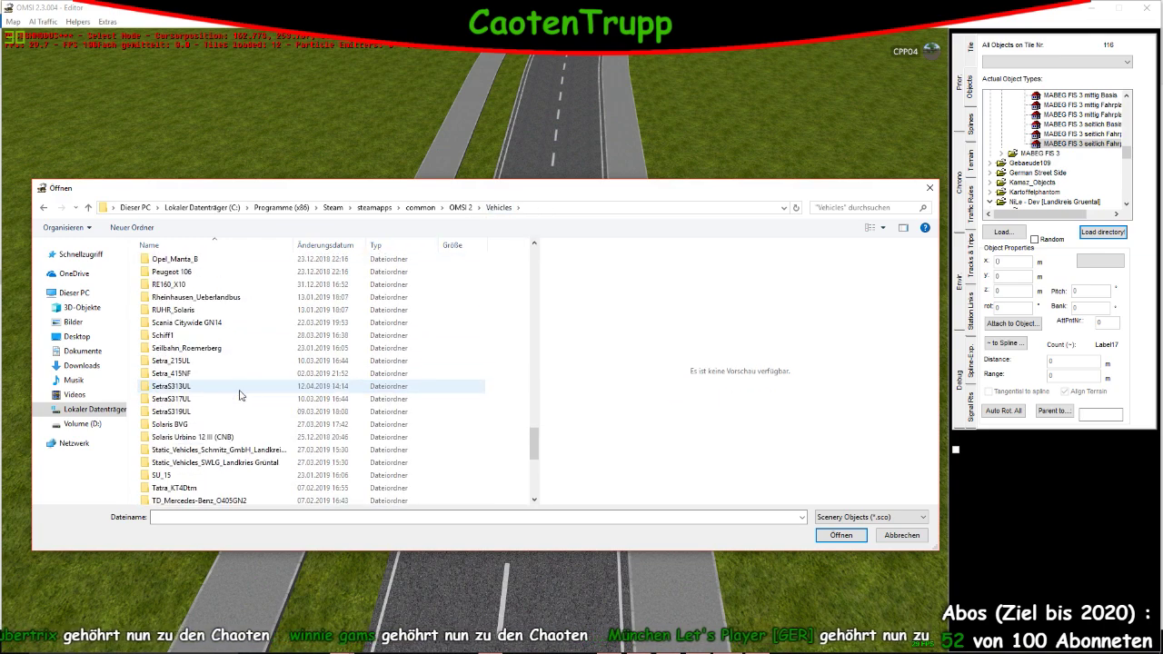
key("s")
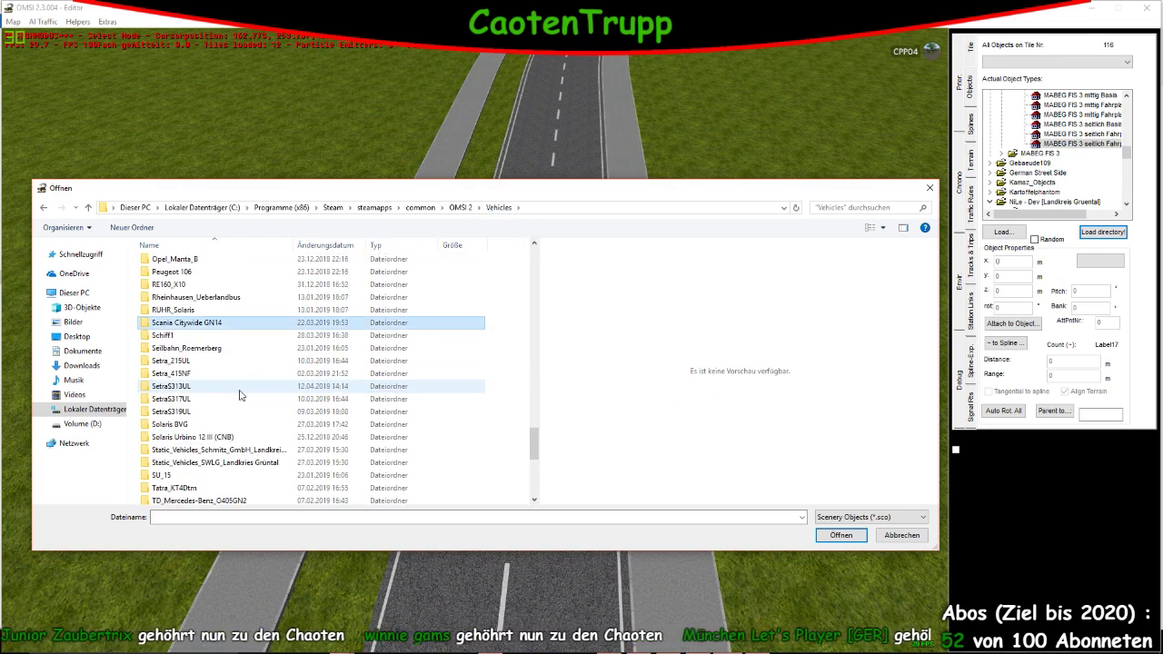
double_click(276, 465)
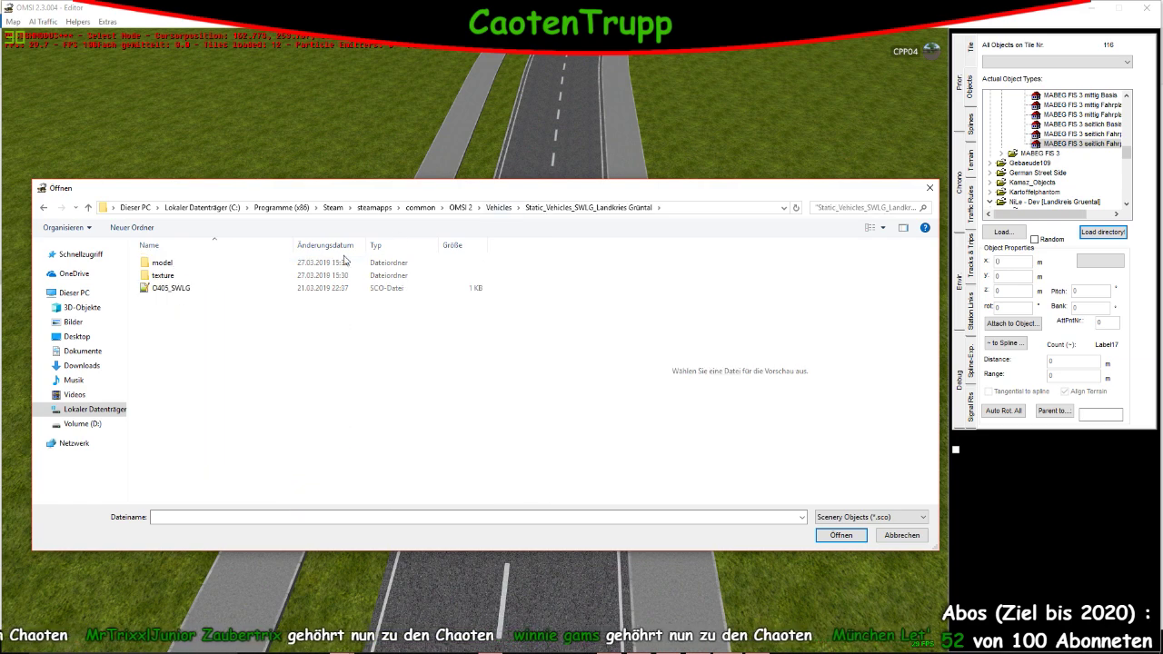
double_click(318, 288)
left_click(397, 368)
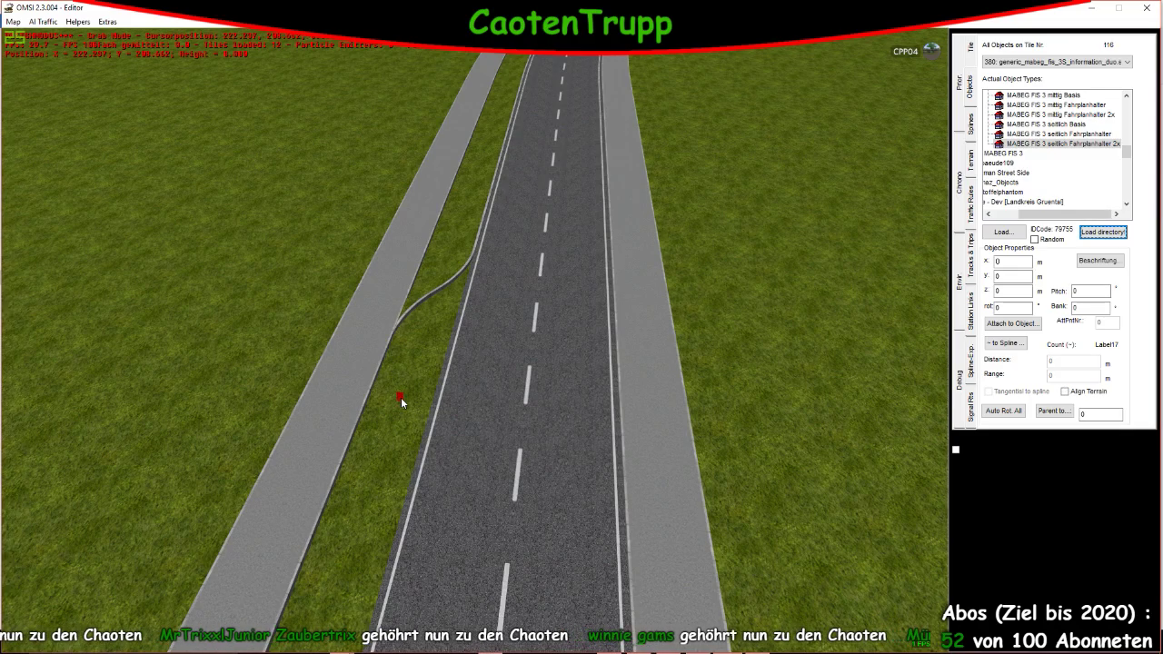
Collapse the RouteHelper, DavidM-Objekte, Feder and NiLe - Dev folders in the object type list
right_click_drag(401, 397, 431, 375)
left_click_drag(1054, 214, 1018, 215)
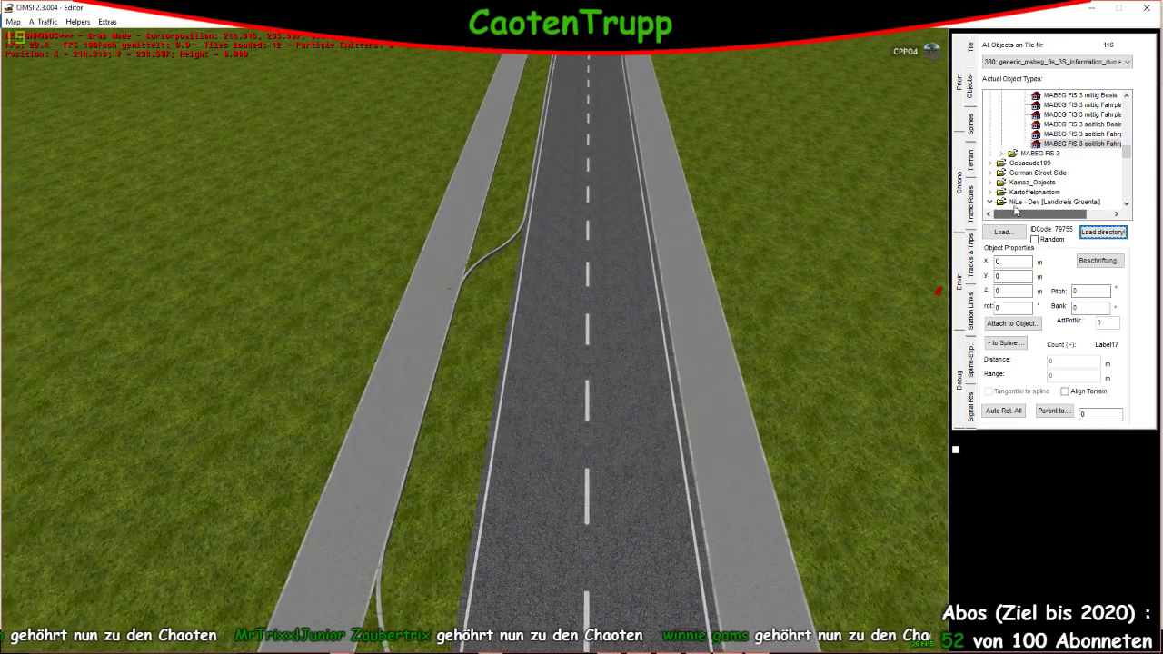
scroll(1001, 189, "up", 5)
scroll(1002, 189, "up", 2)
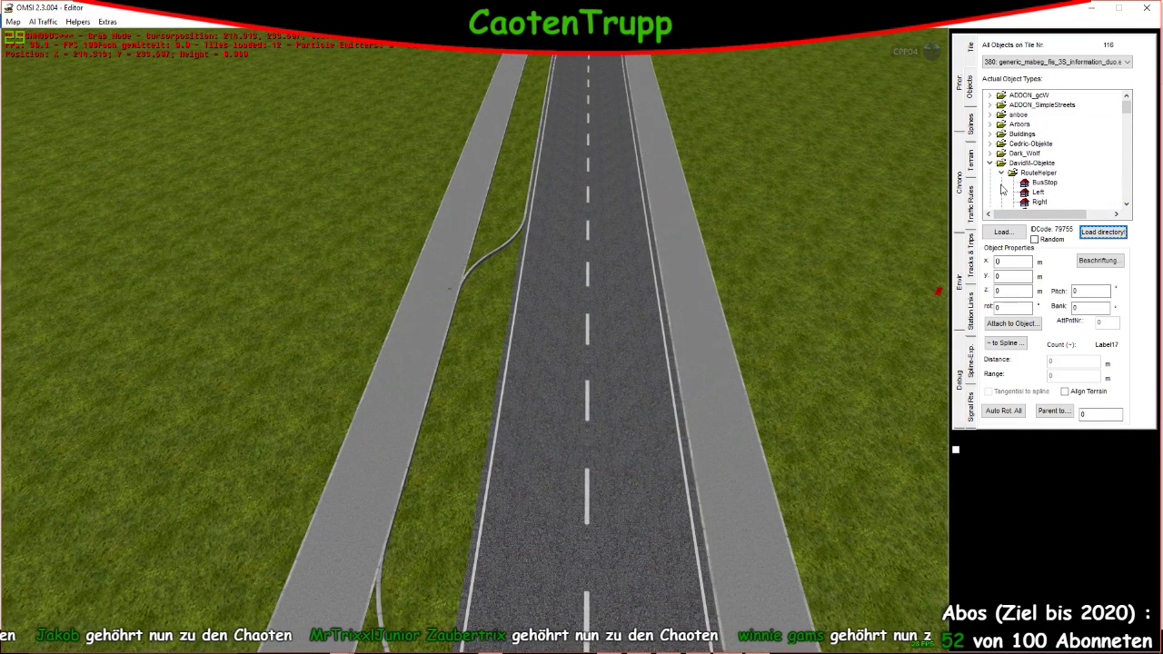
left_click(1001, 172)
left_click(992, 162)
scroll(997, 162, "down", 1)
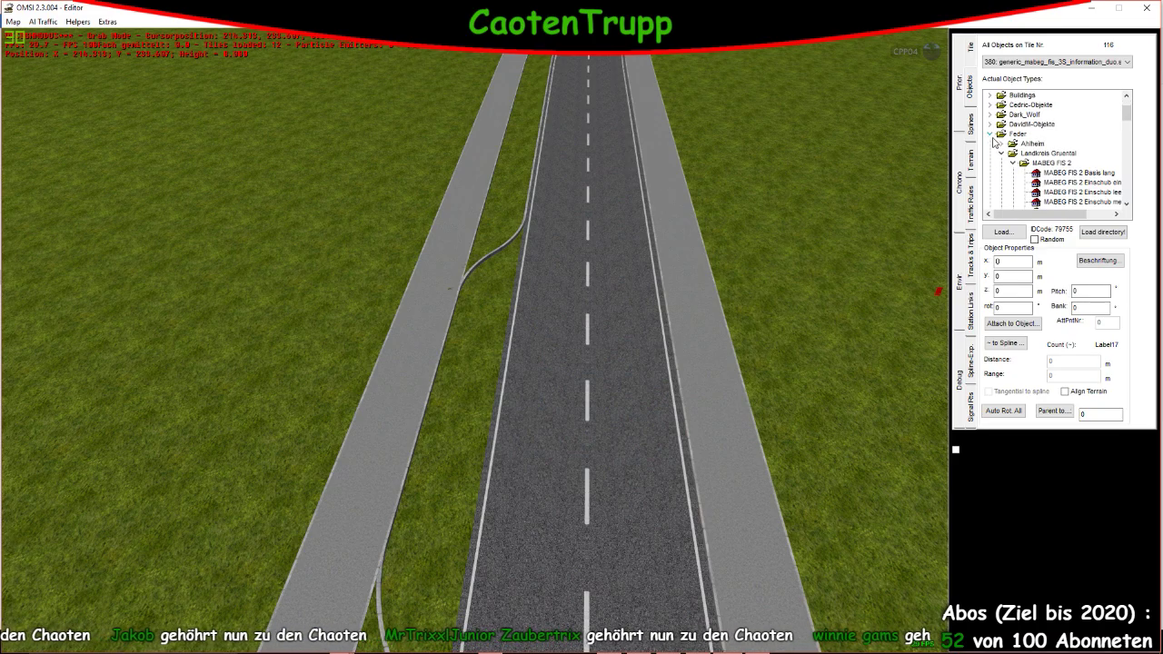
left_click(991, 134)
left_click(991, 182)
Change the object being placed to the O405 SWLG bus from the Static_Vehicles_Landkreis_Gruental folder
scroll(996, 172, "down", 1)
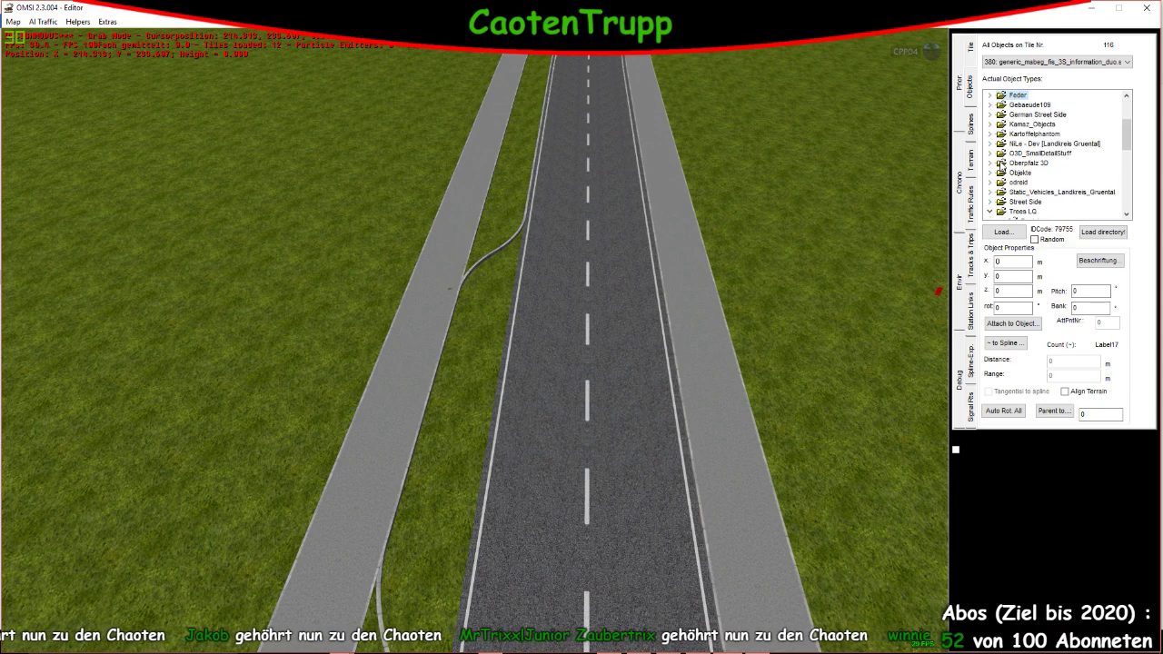
left_click(990, 191)
left_click(1031, 201)
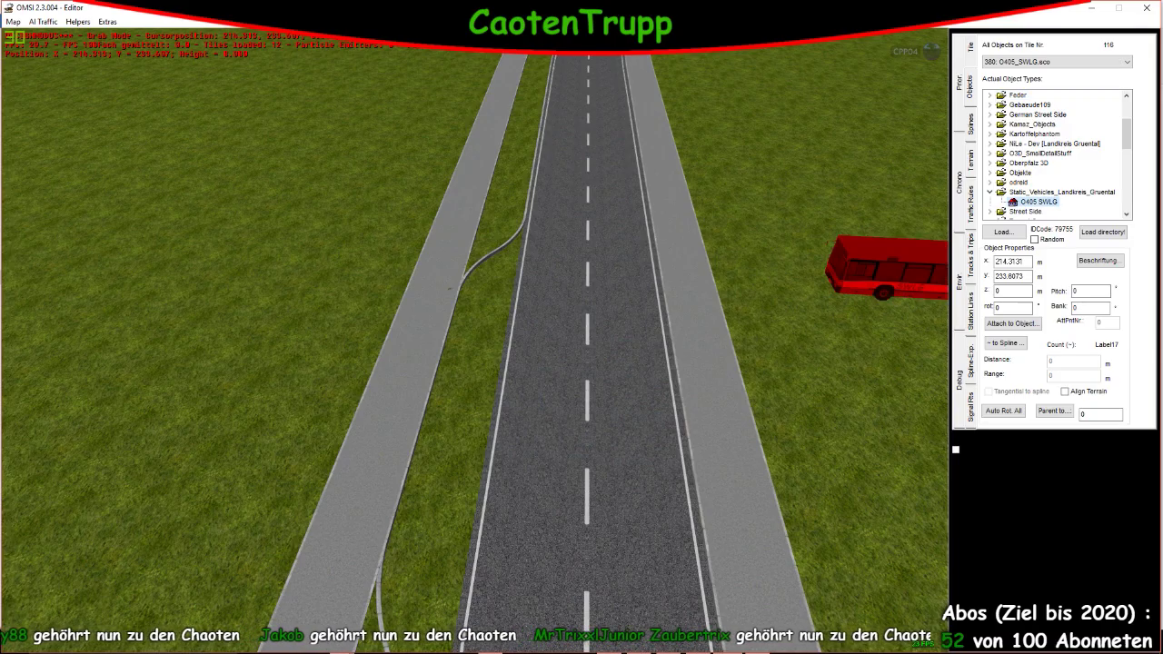
Set the O405 SWLG bus's rotation to 90° and try it out beside the road at the grass strip bay
left_click(501, 345)
right_click_drag(501, 345, 416, 381)
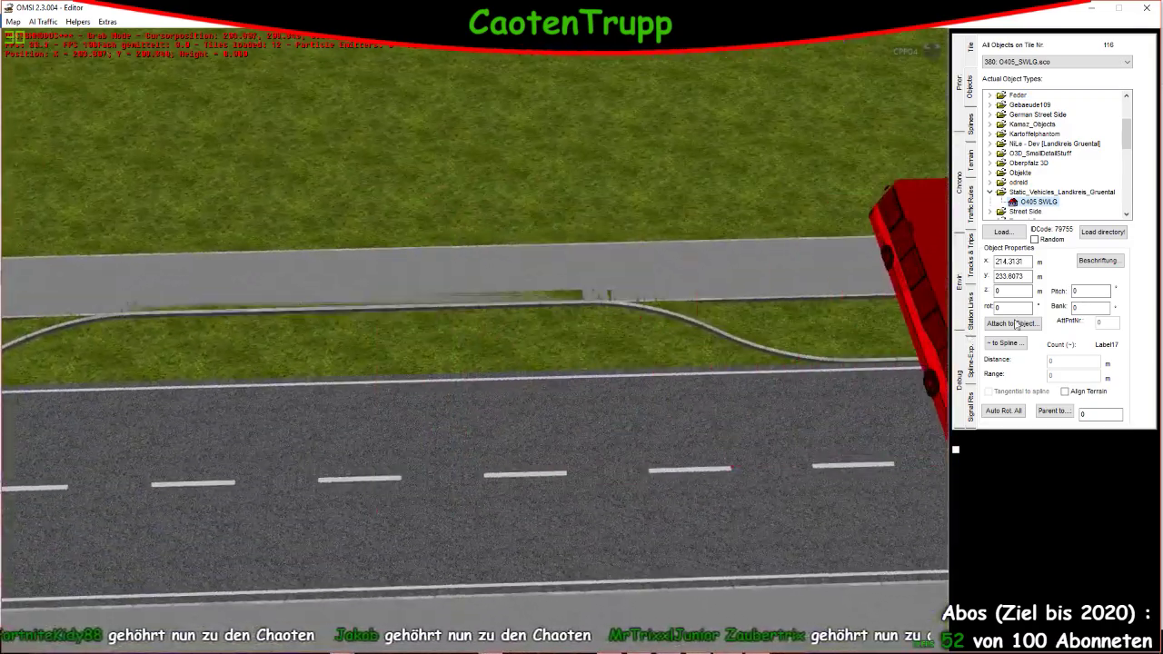
left_click(1013, 307)
left_click_drag(908, 313, 368, 347)
type("90")
key("Return")
right_click_drag(429, 325, 657, 442)
left_click(688, 362)
left_click(566, 390)
right_click_drag(566, 390, 503, 397)
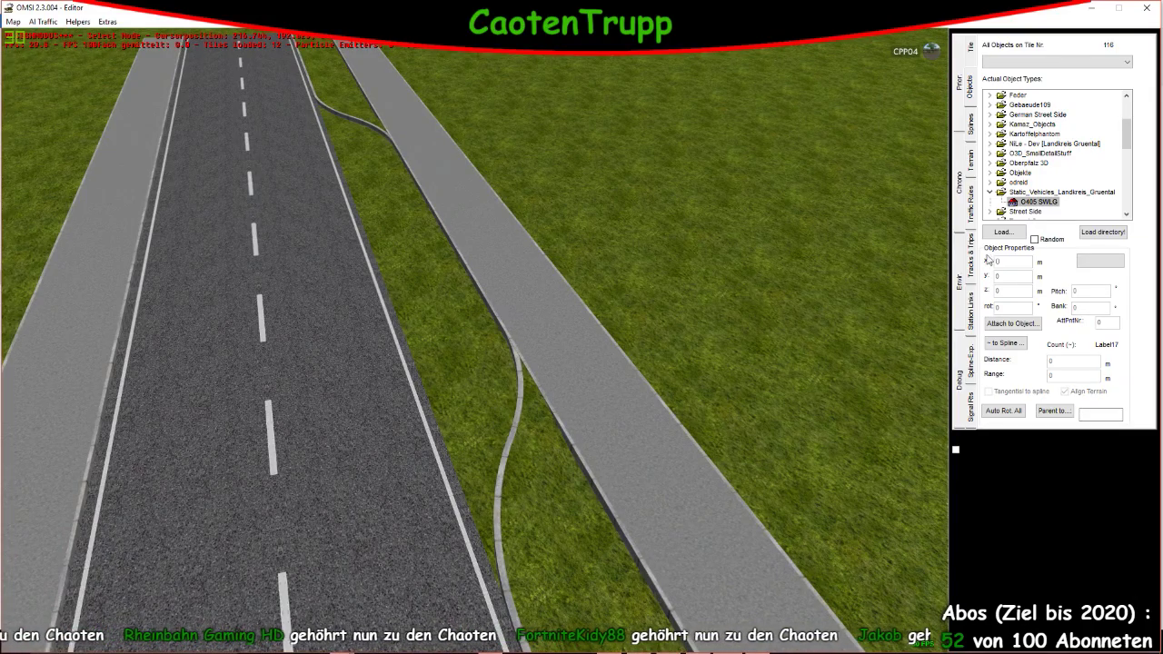
Switch to Simple Spline Editor and create a new spline project with one Fahrstreifen 3 m wide, height 0.1 and 0 paths
left_click(970, 169)
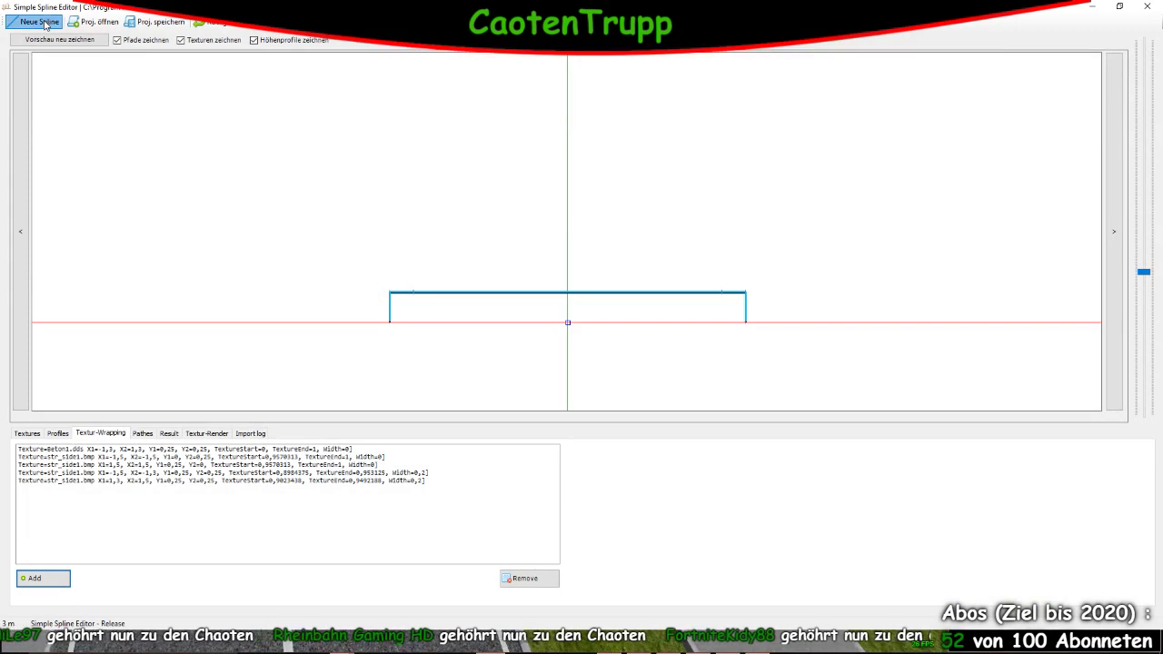
left_click(37, 21)
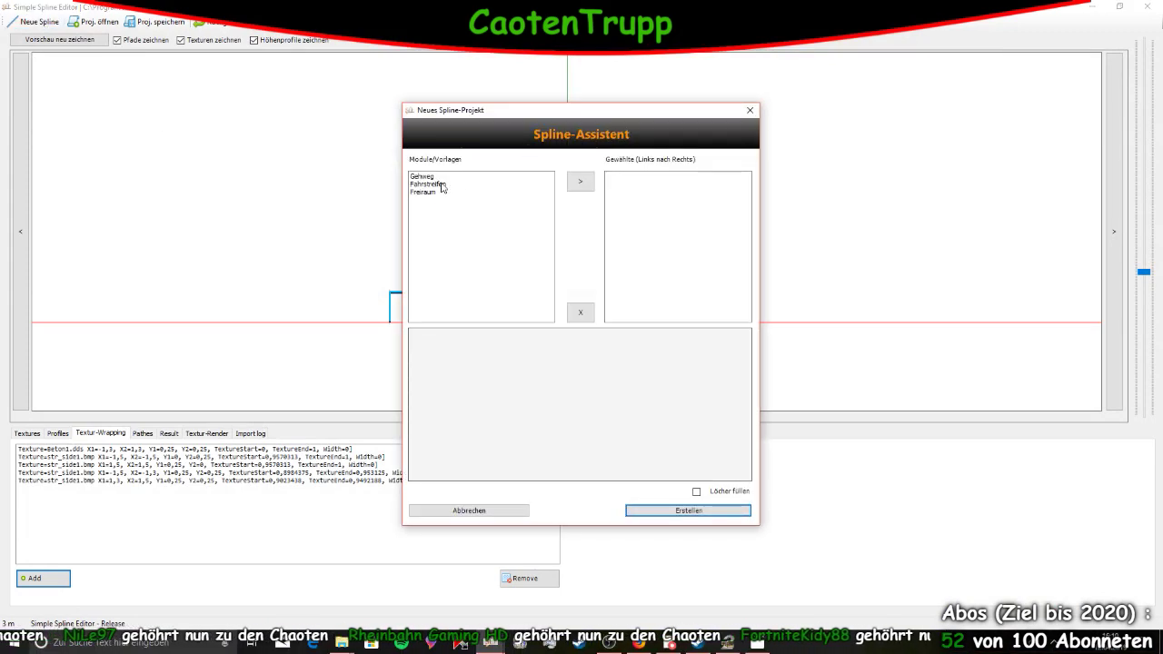
left_click(440, 184)
left_click(571, 184)
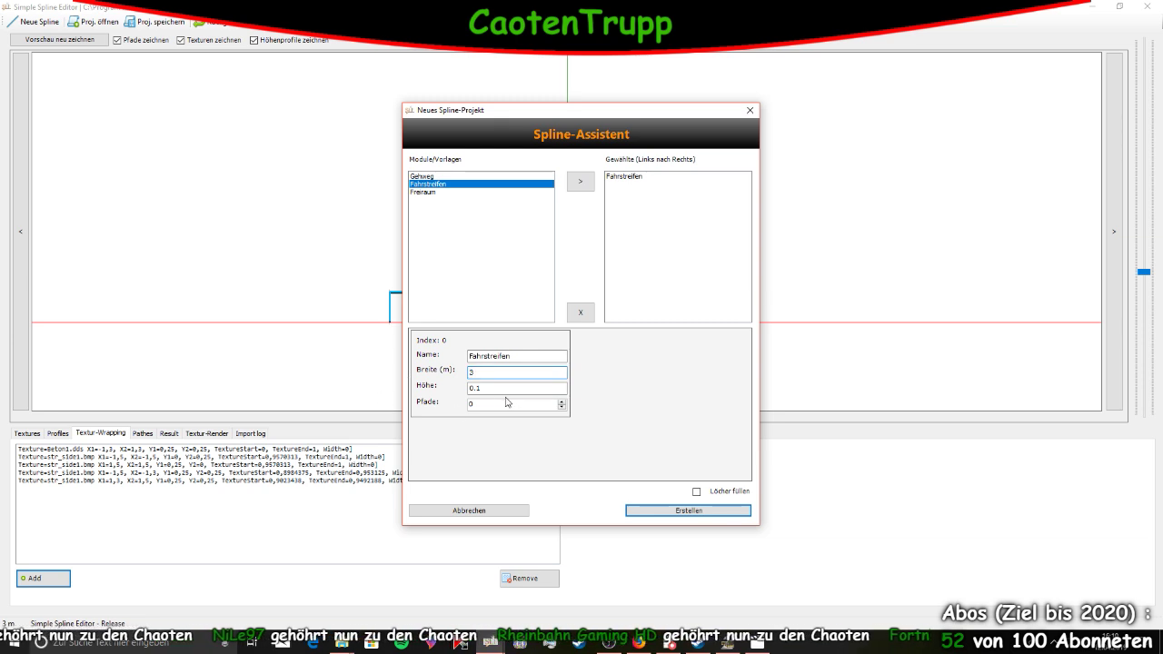
left_click(636, 510)
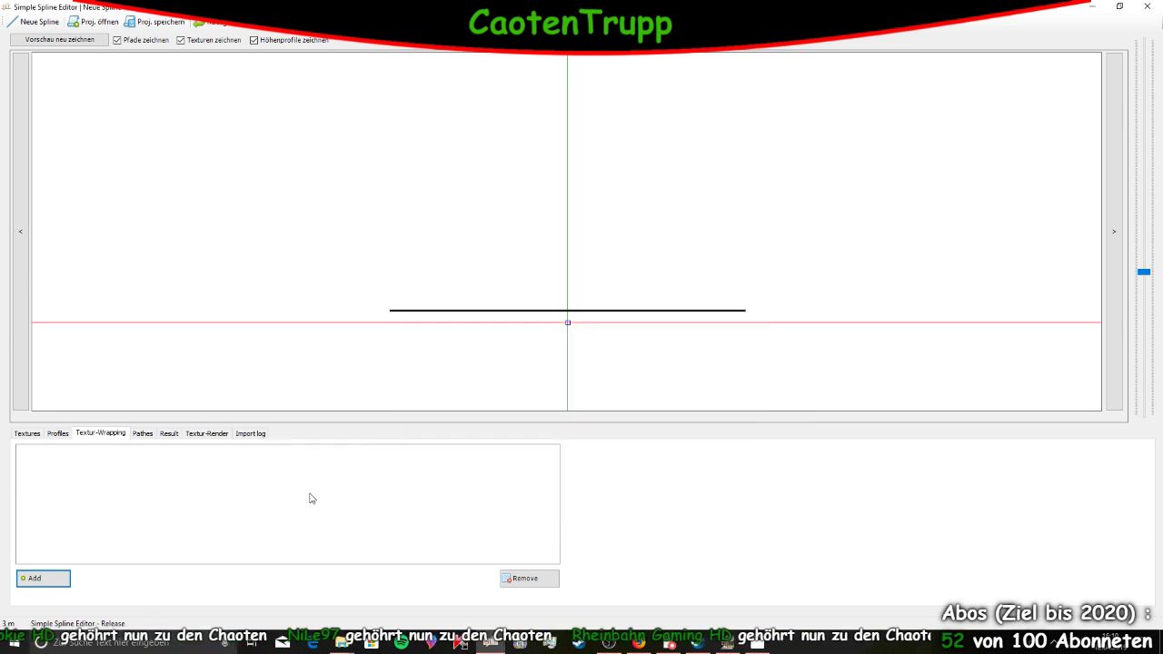
Add the Asphalt20 texture from the Oberpfalz 3D Dalberg Texture folder to the spline project
left_click(28, 434)
left_click(43, 577)
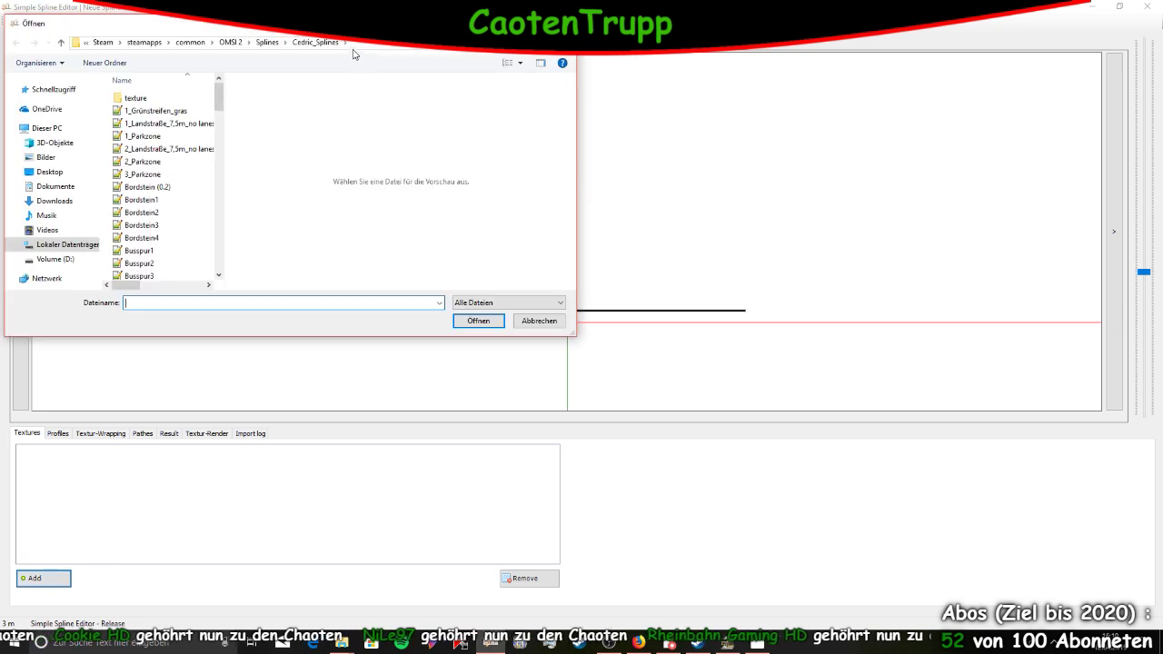
left_click(268, 44)
scroll(143, 238, "down", 1)
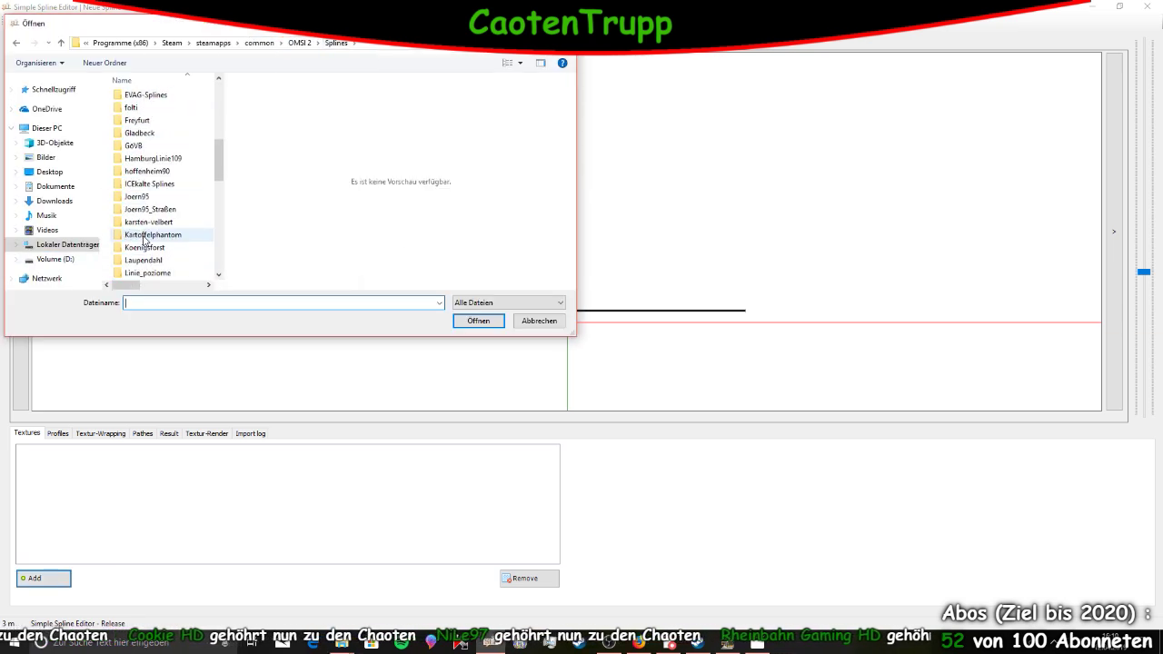
scroll(144, 238, "down", 3)
double_click(145, 225)
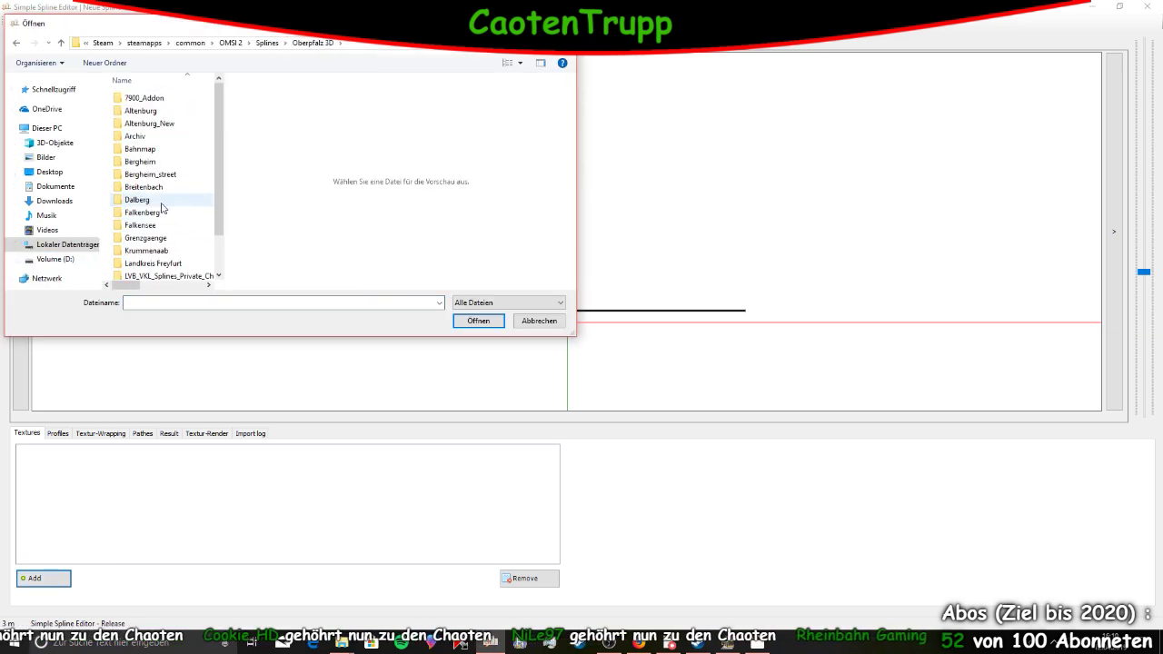
double_click(166, 203)
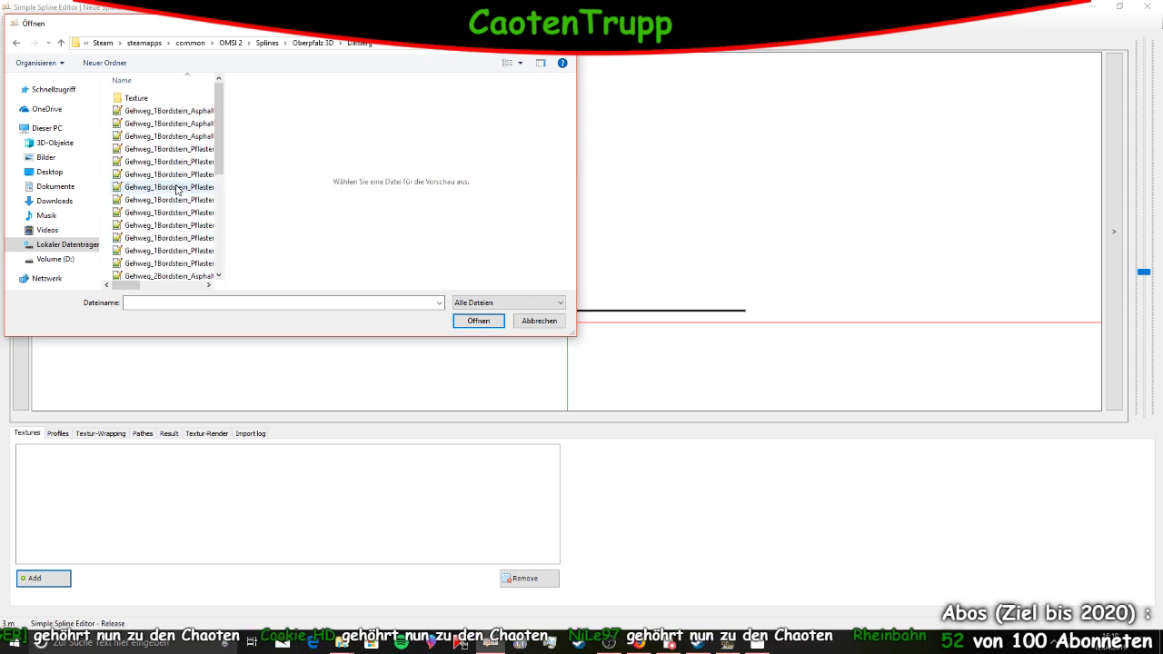
double_click(171, 98)
left_click(169, 110)
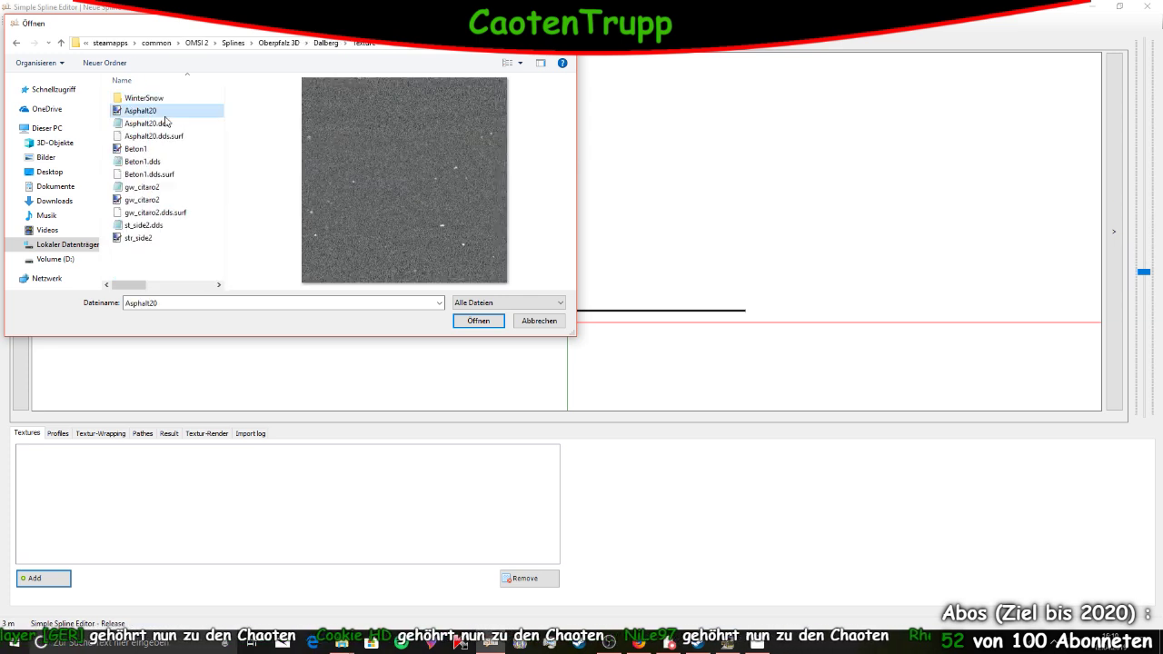
left_click(474, 321)
Wrap Asphalt20.dds over the Fahrstreifen height profile from -1.5 to 1.5 at height 0.1, using texture range 0 to 1
left_click(100, 433)
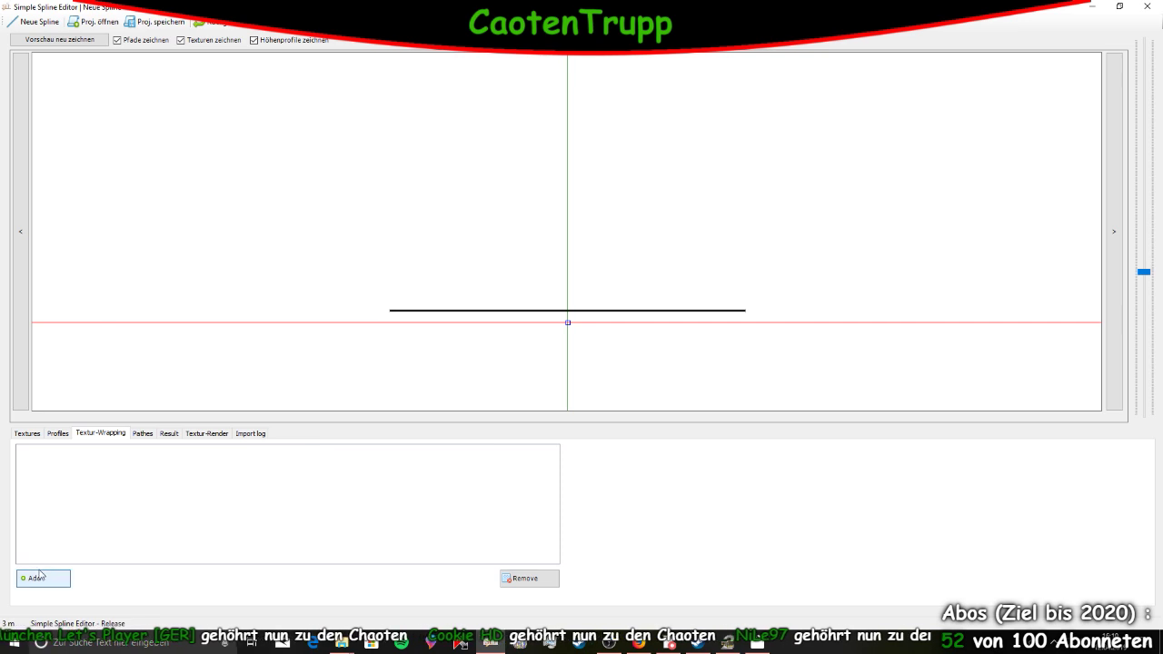
left_click(43, 578)
left_click(599, 229)
left_click(585, 243)
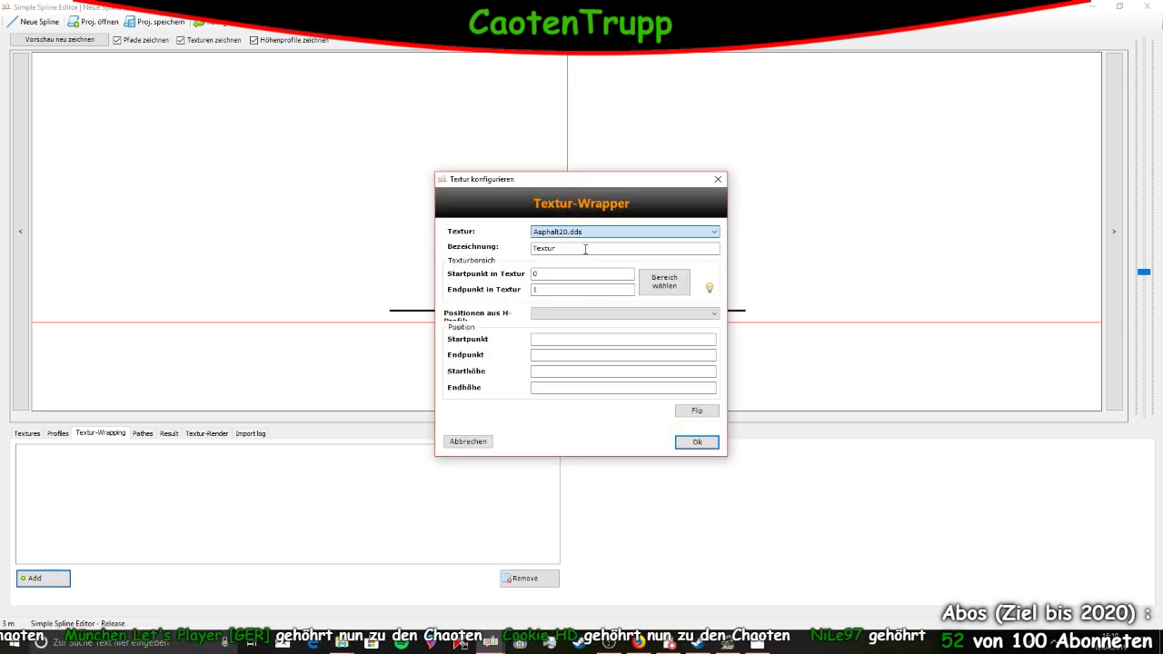
left_click(590, 314)
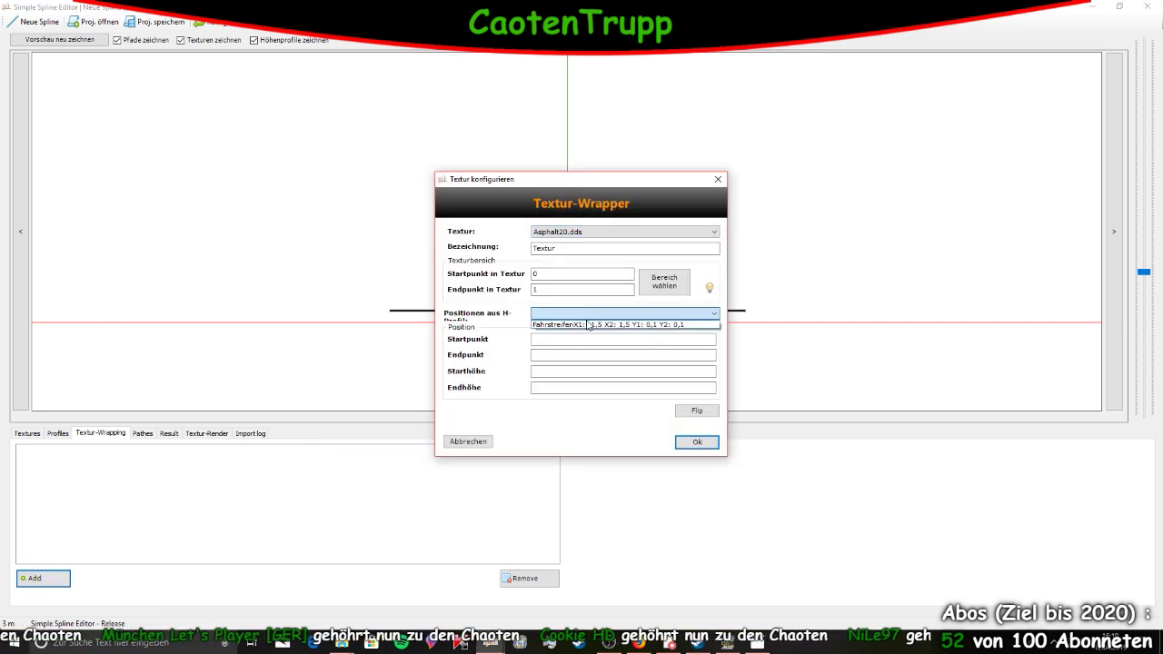
left_click(652, 325)
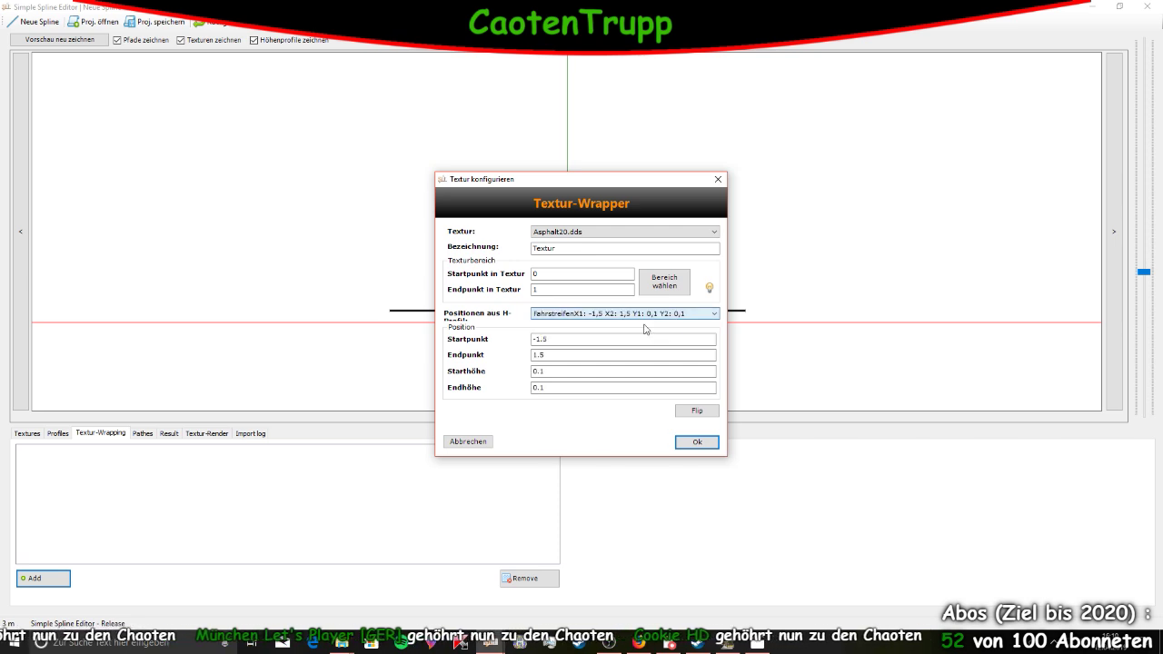
left_click(697, 442)
Export the spline with textures as a terrain spline, saving it as Terrainspline_Asphalt20 (4m) in the custom splines folder
left_click(400, 50)
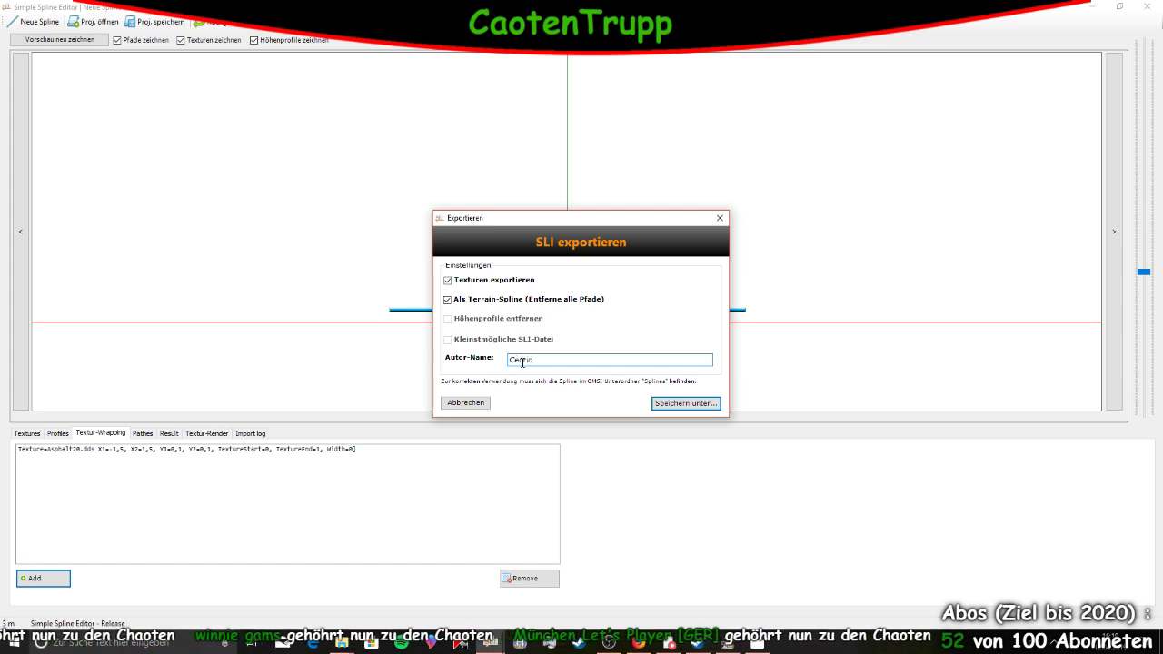
left_click(686, 403)
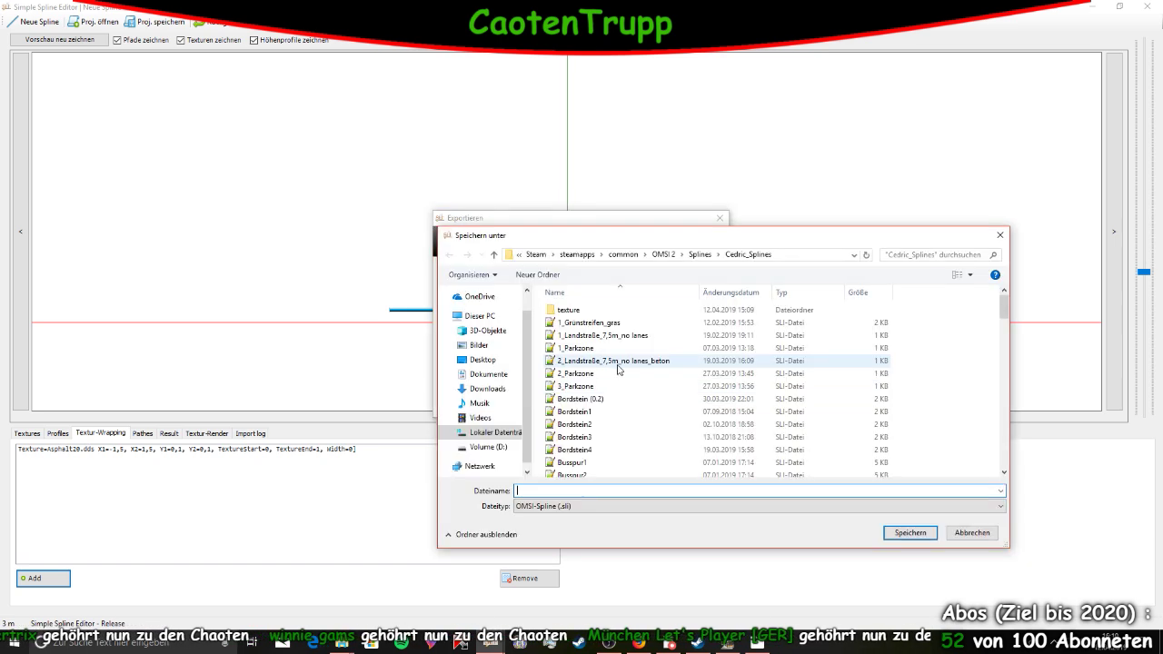
scroll(612, 455, "down", 20)
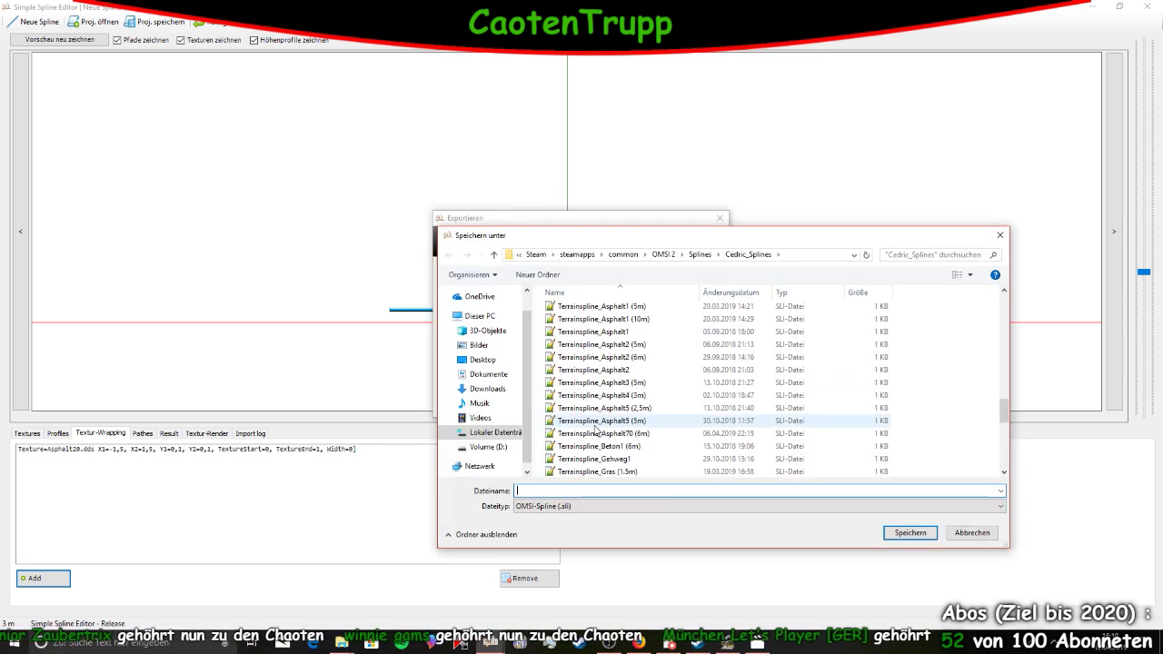
left_click(602, 395)
double_click(598, 491)
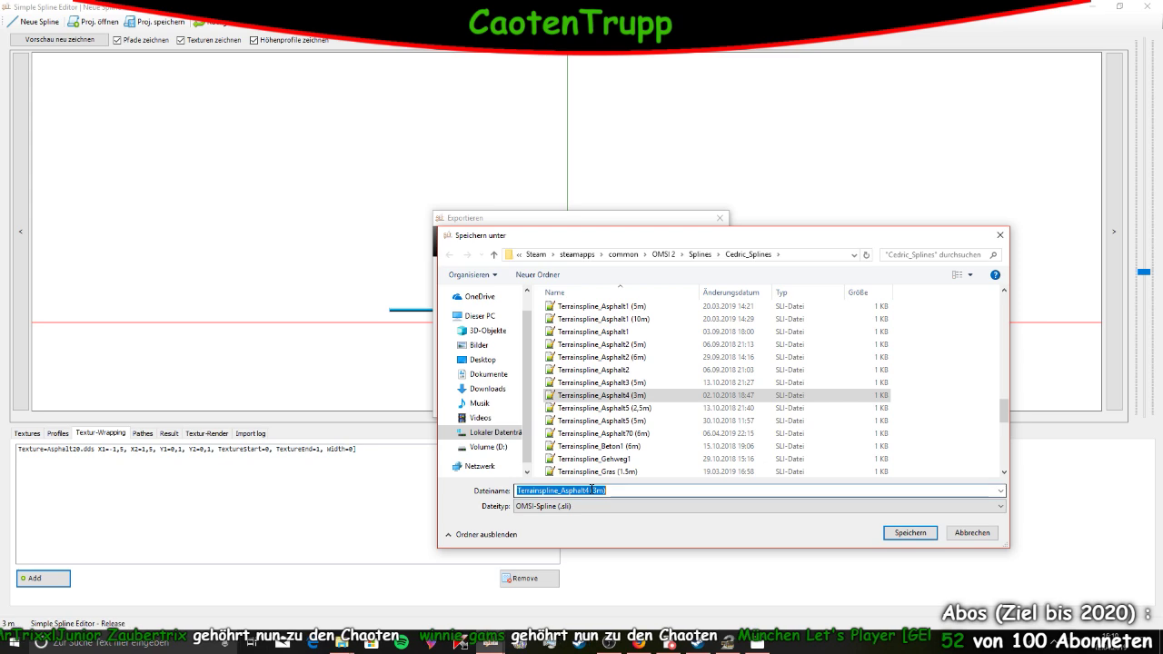
left_click(592, 491)
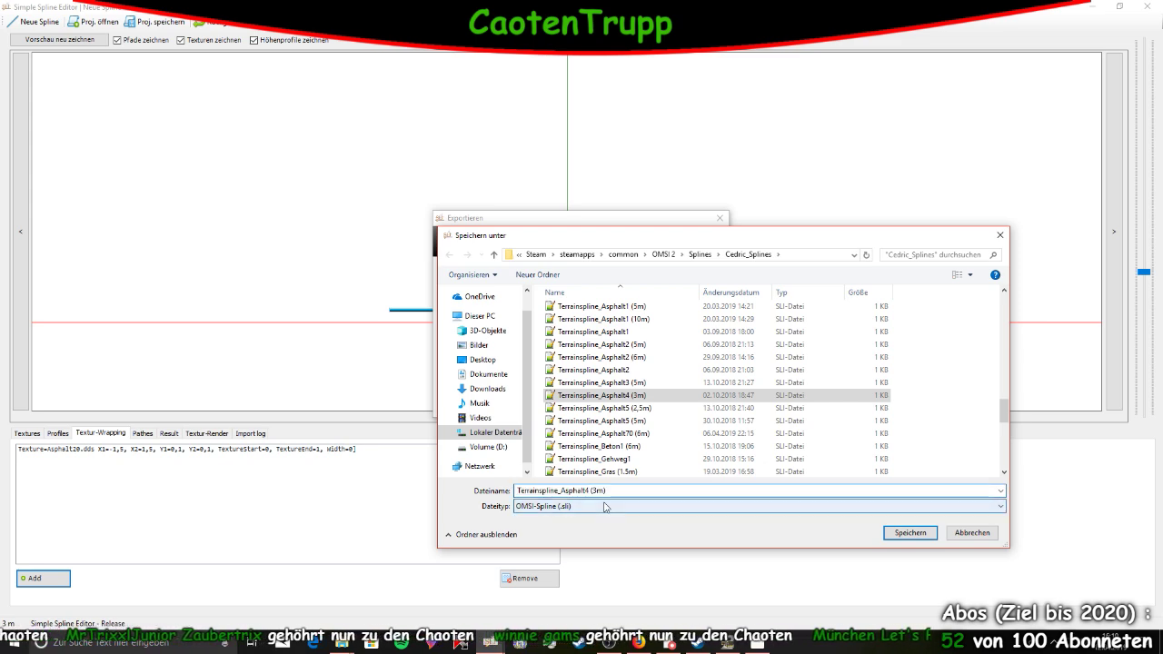
left_click(591, 491)
key("BackSpace")
key("BackSpace")
type("20")
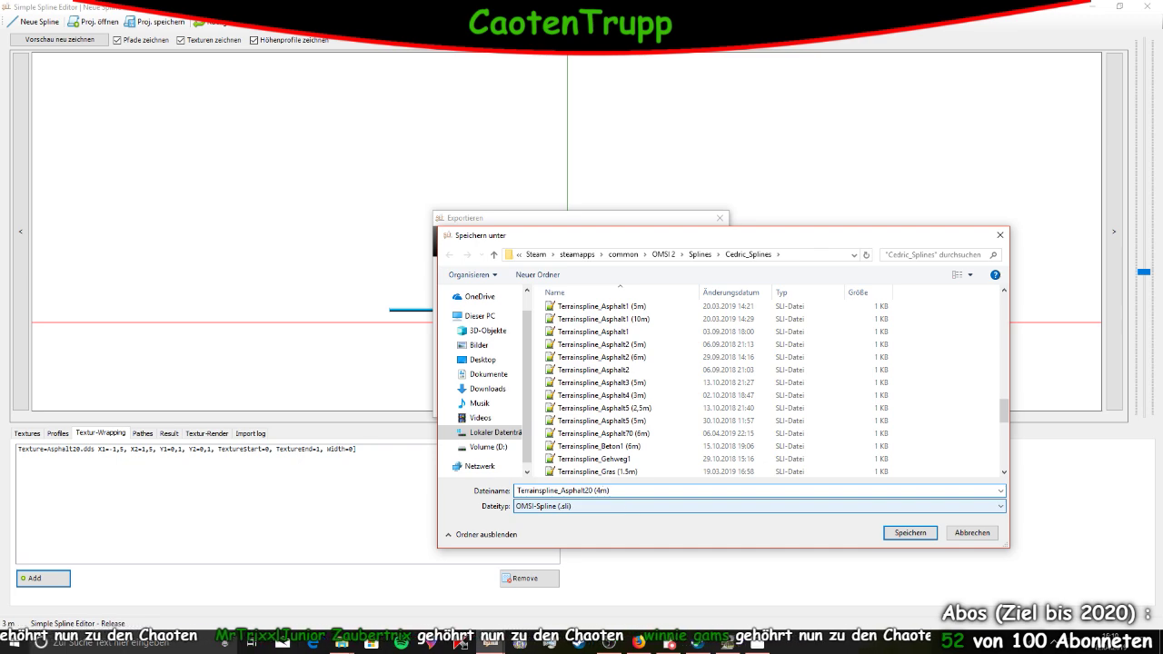
key("Return")
Switch to the OMSI 2 editor and load Terrainspline_Asphalt20 (4m).sli from the custom splines folder
left_click(1090, 6)
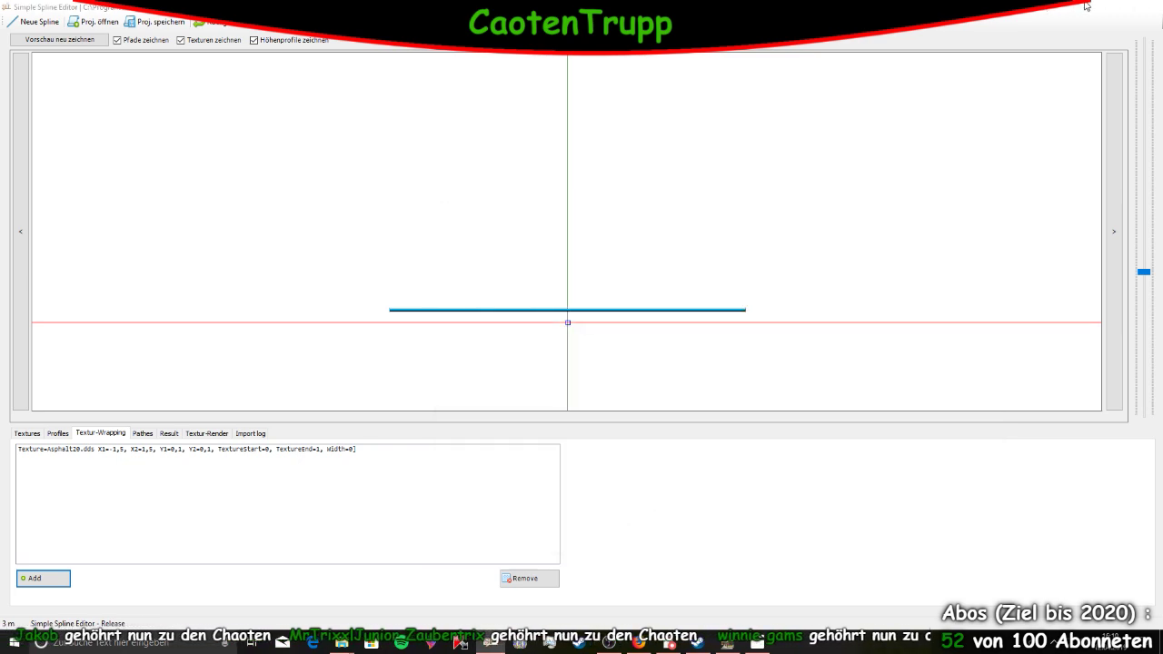
left_click(970, 125)
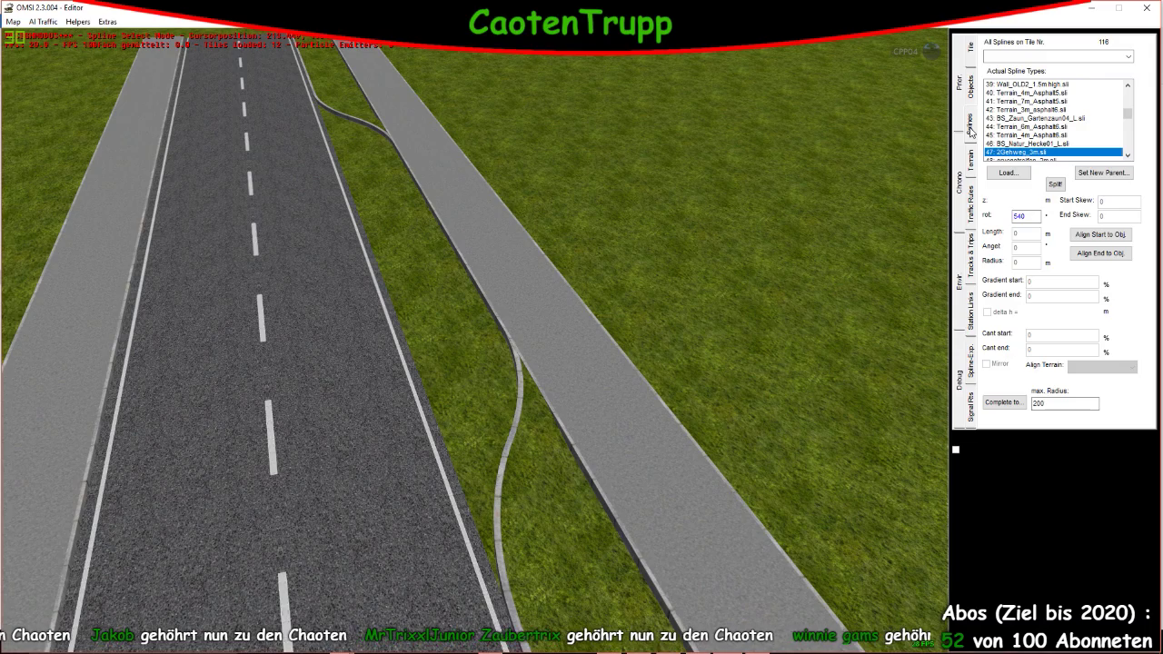
left_click(1007, 173)
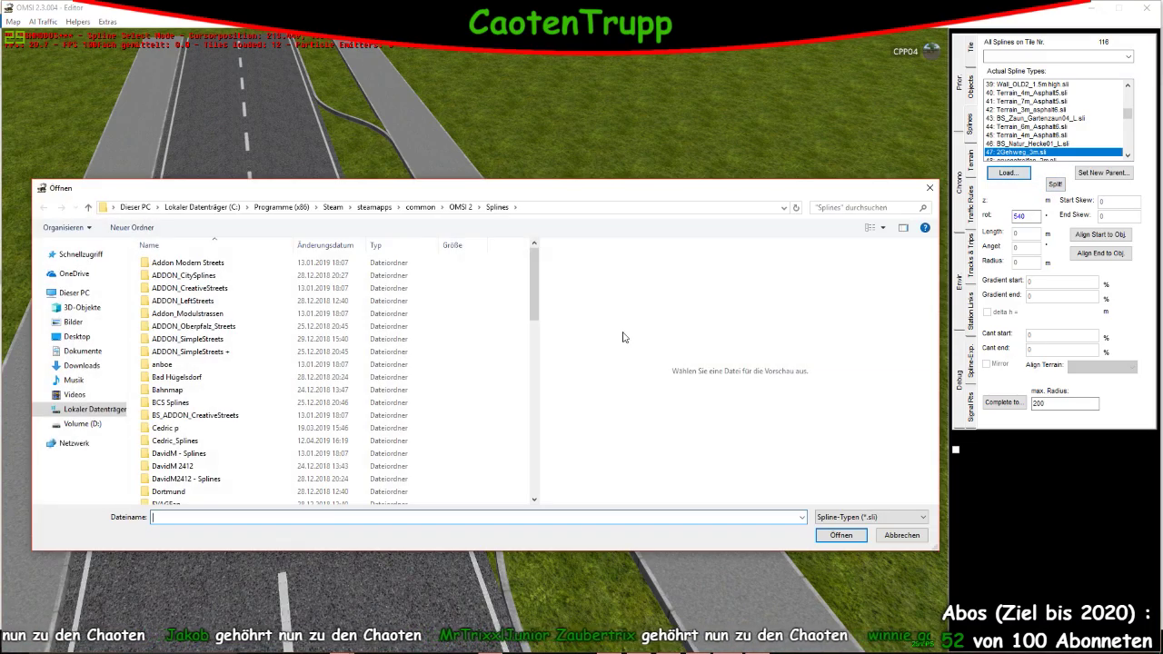
double_click(200, 440)
scroll(216, 429, "down", 12)
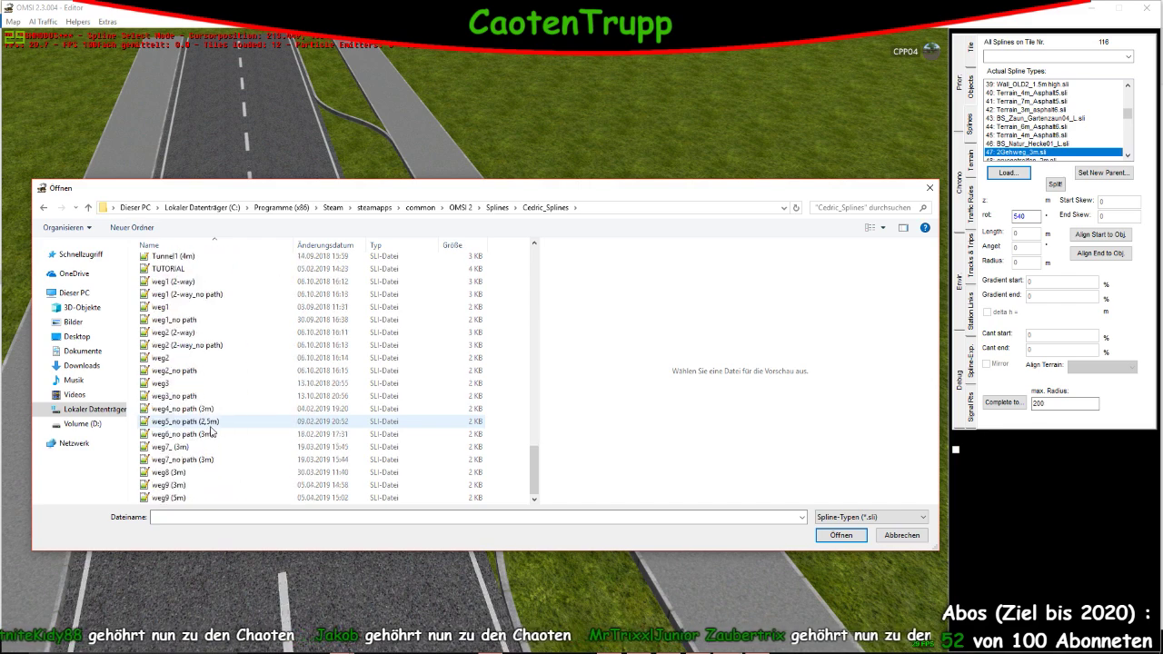
scroll(232, 423, "up", 3)
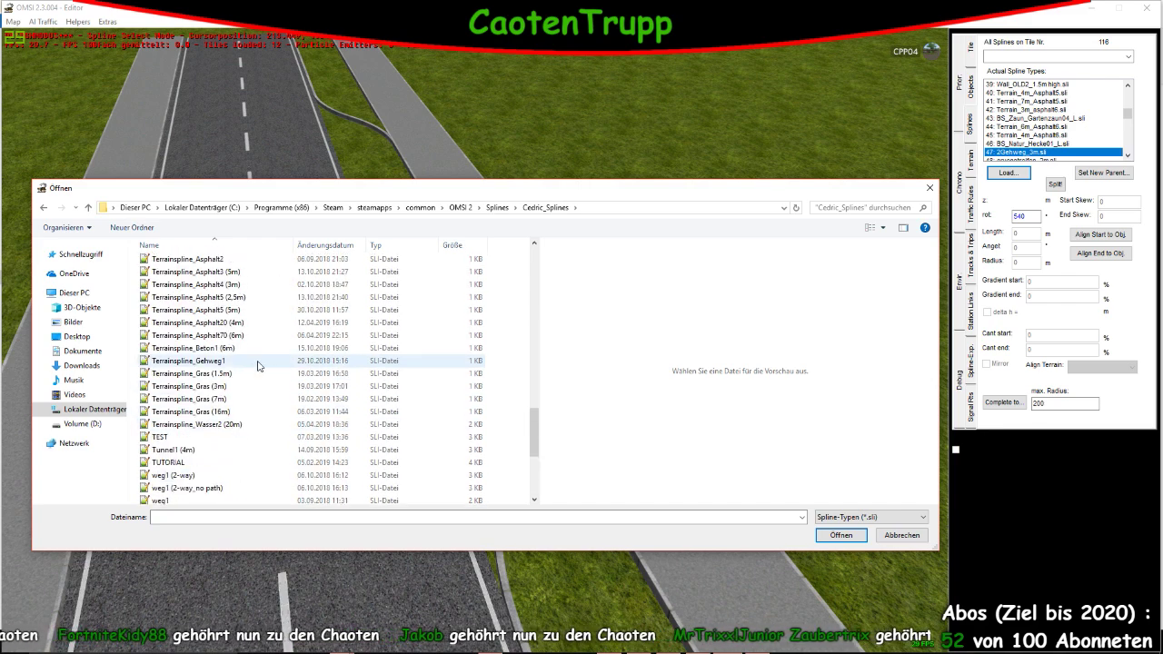
double_click(252, 322)
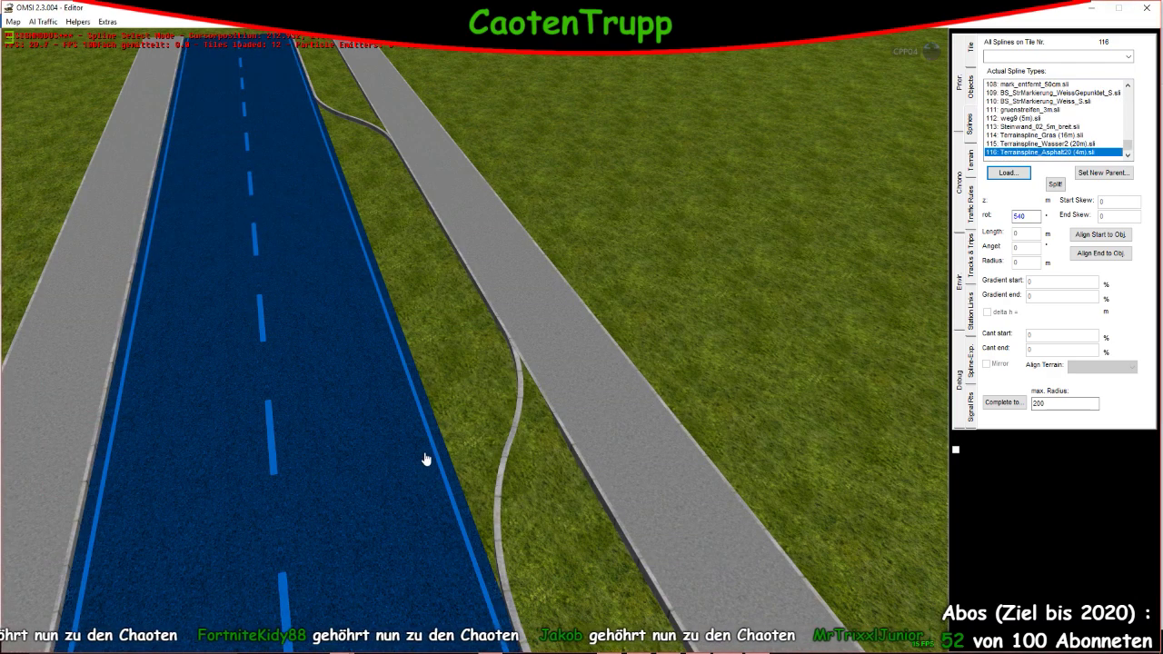
Add the loaded asphalt spline to the map beside the road and set its rotation to 90°
left_click(450, 420)
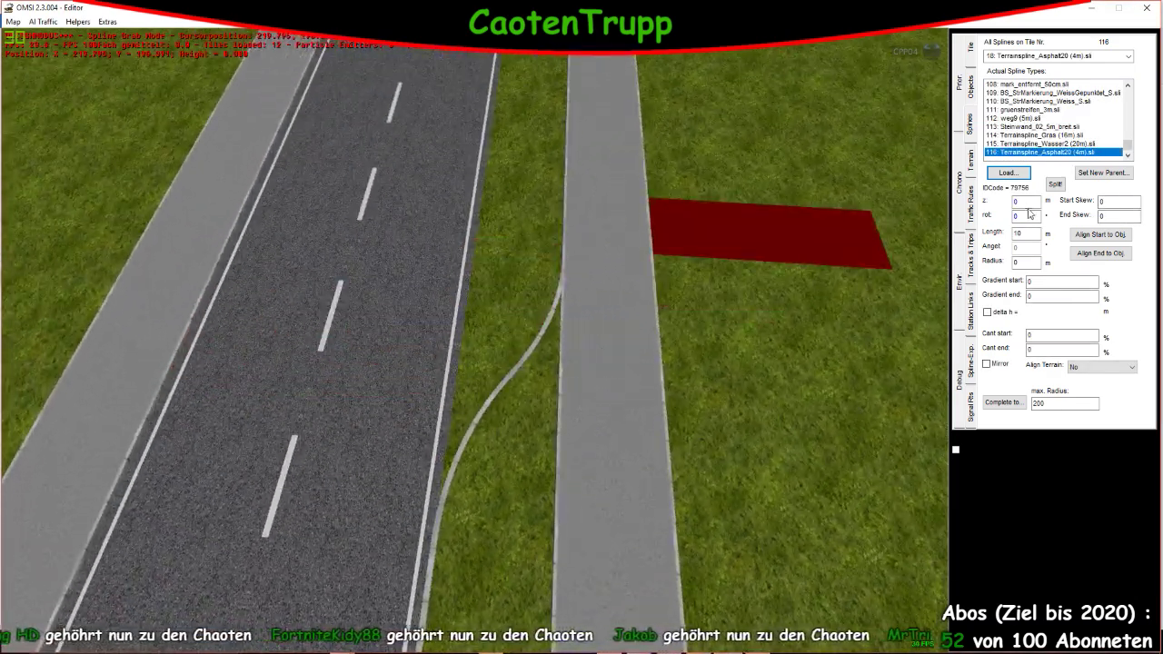
type("90")
key("Return")
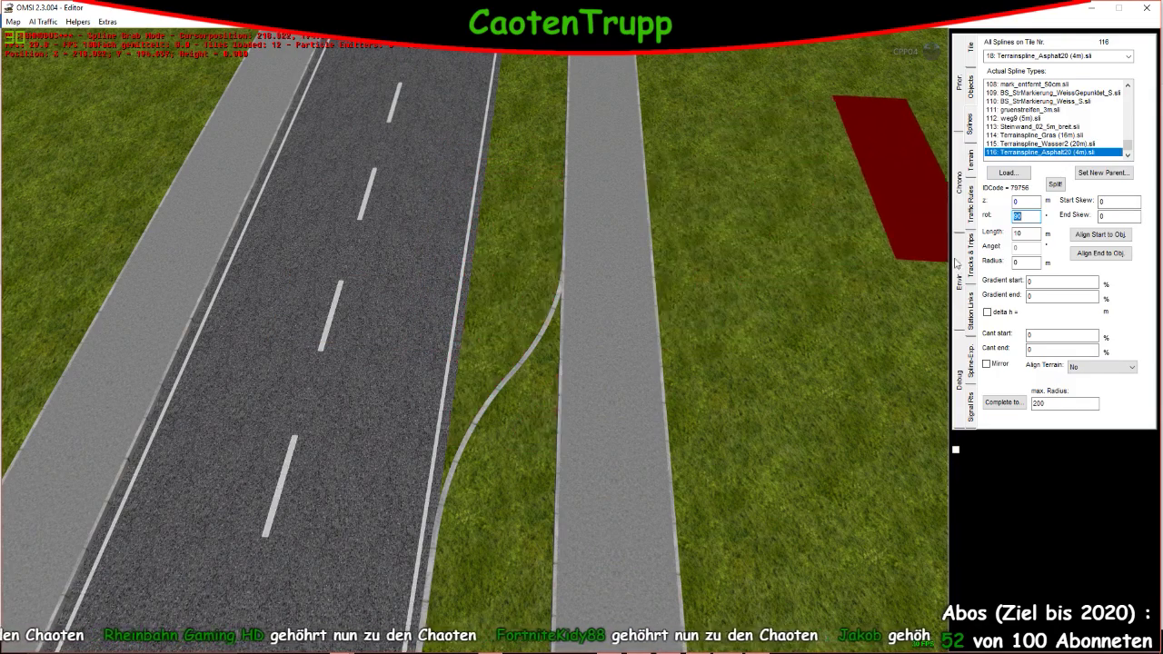
key("Tab")
Fit the asphalt spline into the bay between road and footpath with start skew 2, end skew -2 and z -0.001 m
left_click(1108, 215)
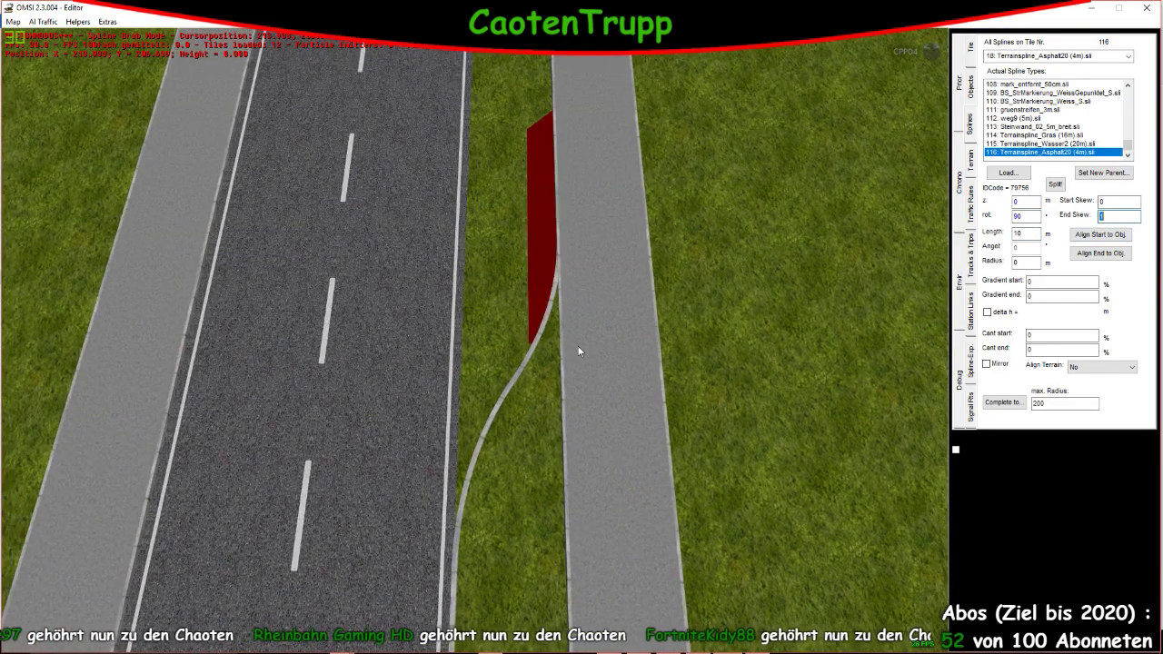
type("-1")
key("Return")
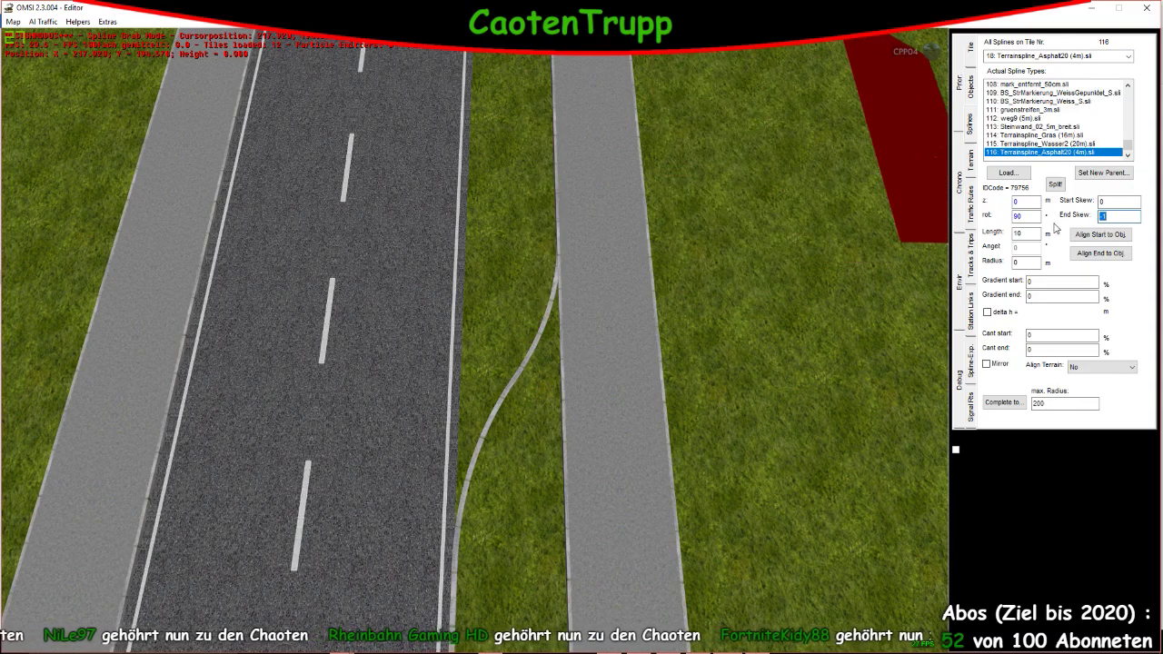
left_click(1103, 201)
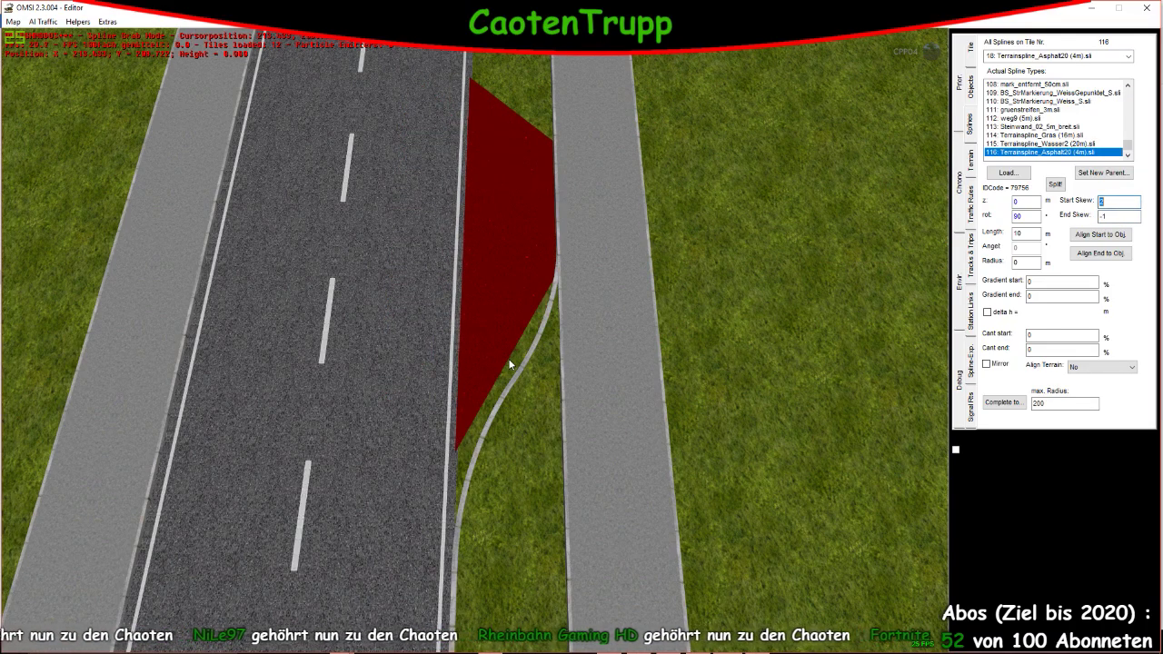
left_click(509, 433)
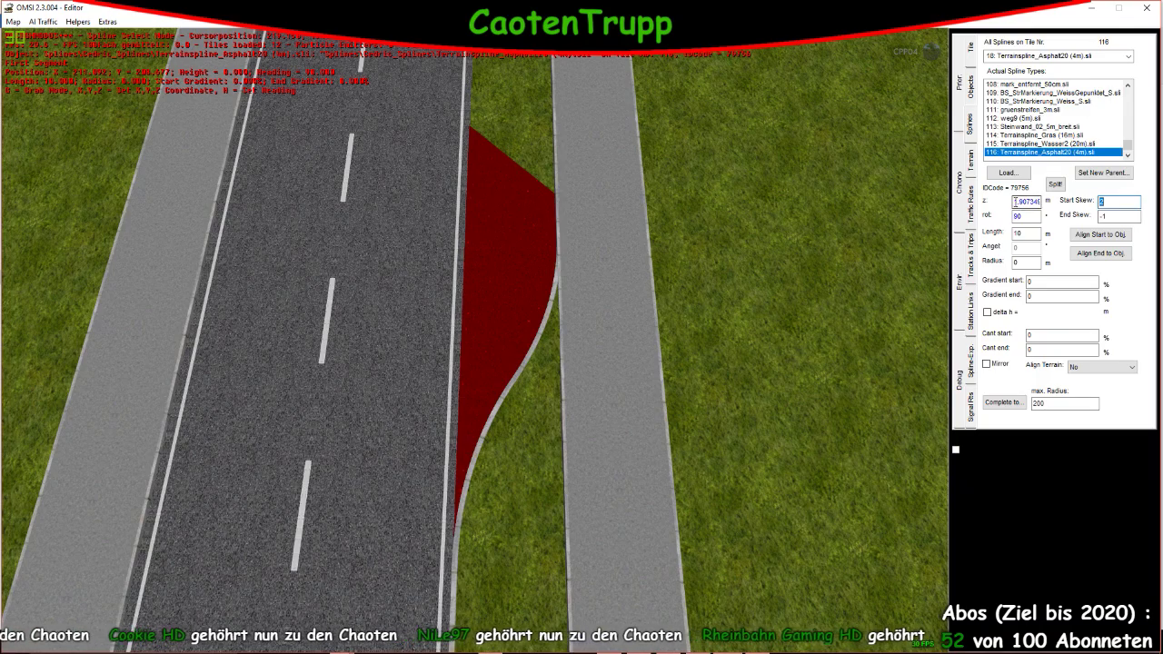
key("BackSpace")
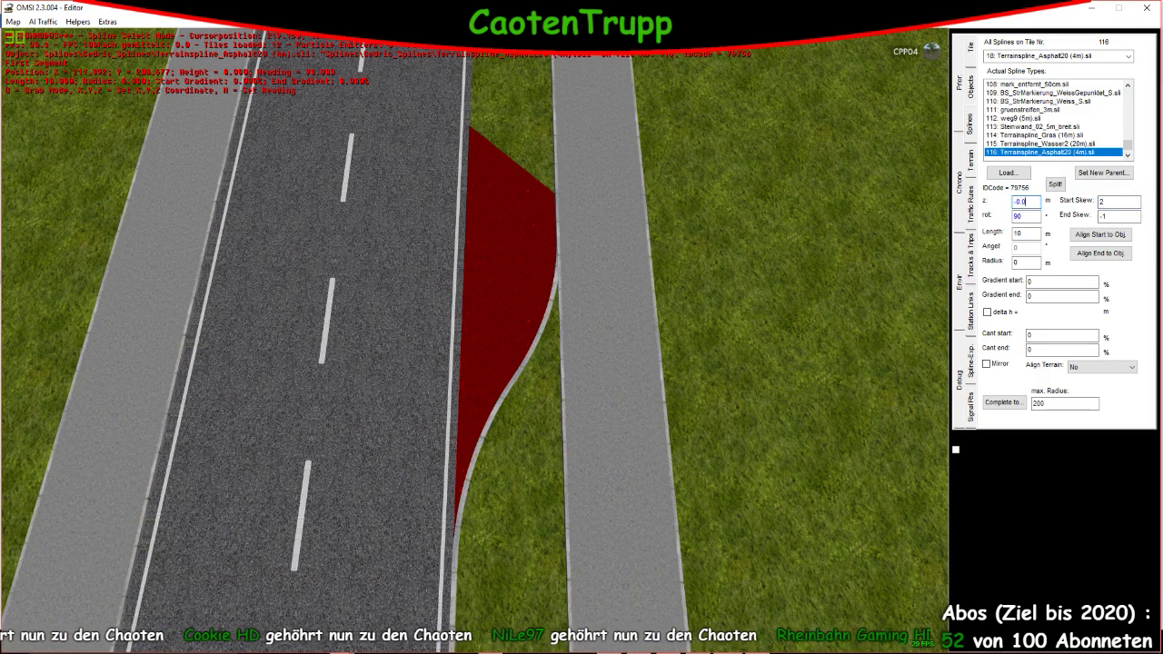
key("Return")
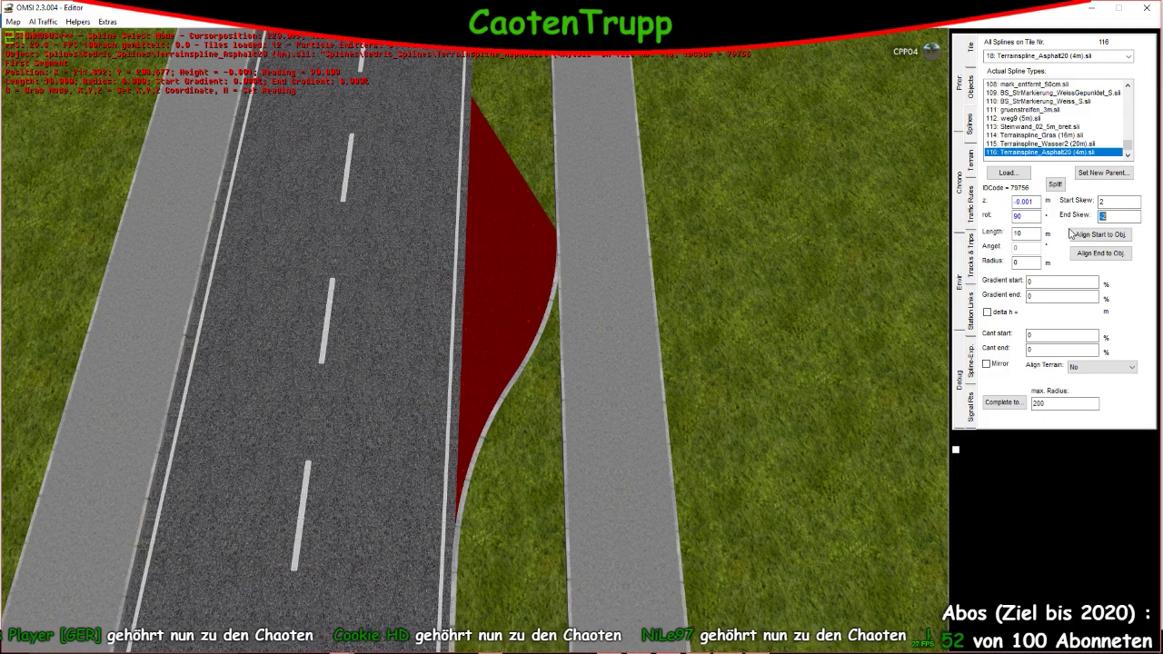
Try lengths of 15, 20, 25 and 30 m for the asphalt spline, and set it to 32 m to fill the bay's far end
right_click_drag(387, 106, 502, 173)
type("15")
key("Return")
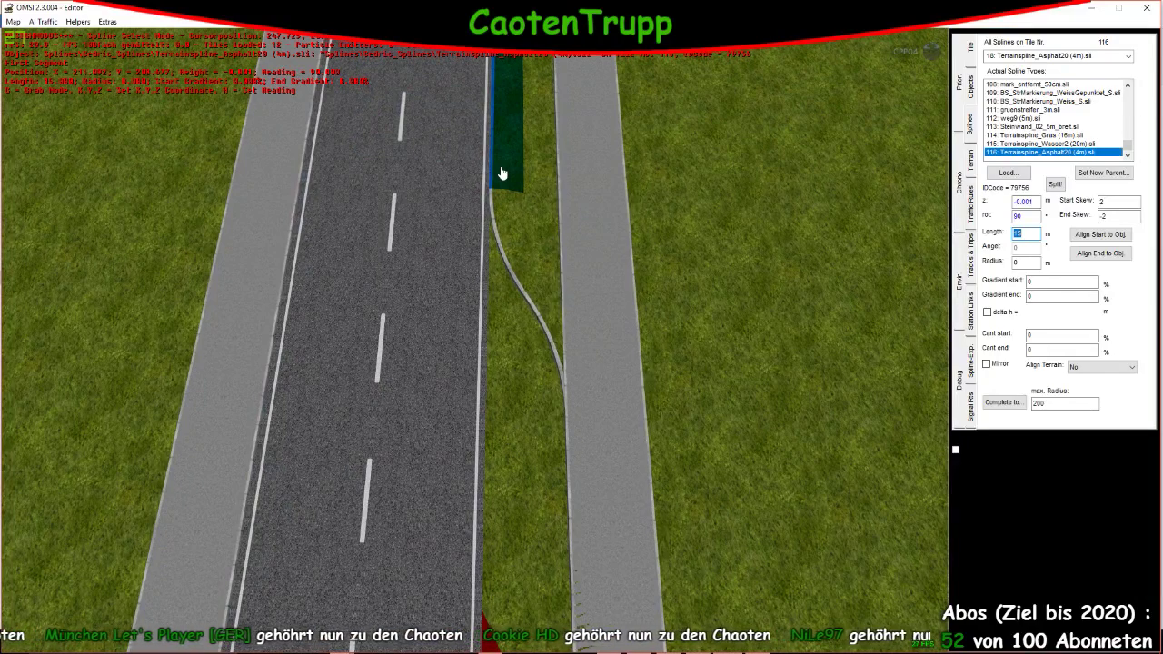
key("BackSpace")
key("BackSpace")
type("20")
key("Return")
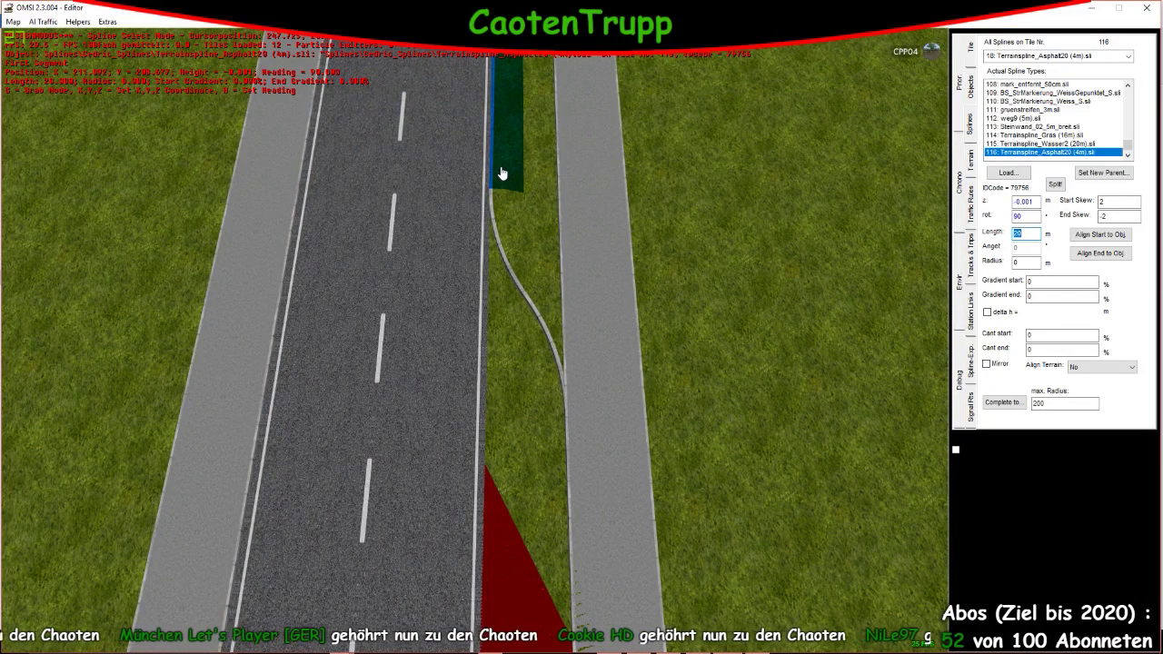
type("25")
key("Return")
type("30")
key("Return")
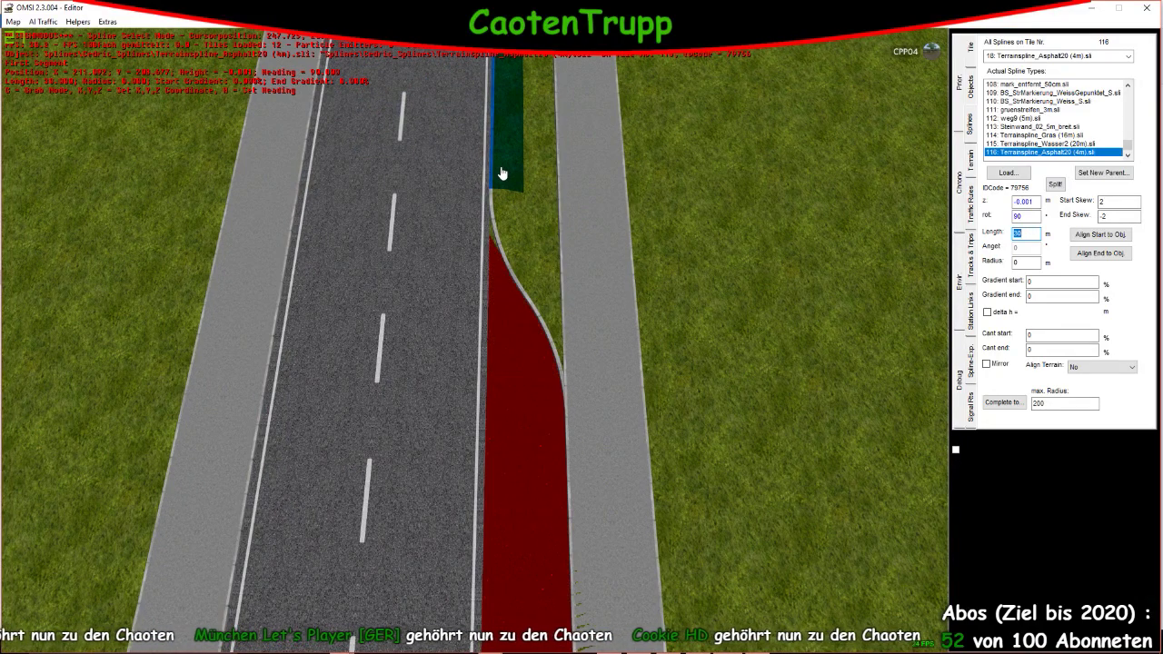
type("32")
key("Return")
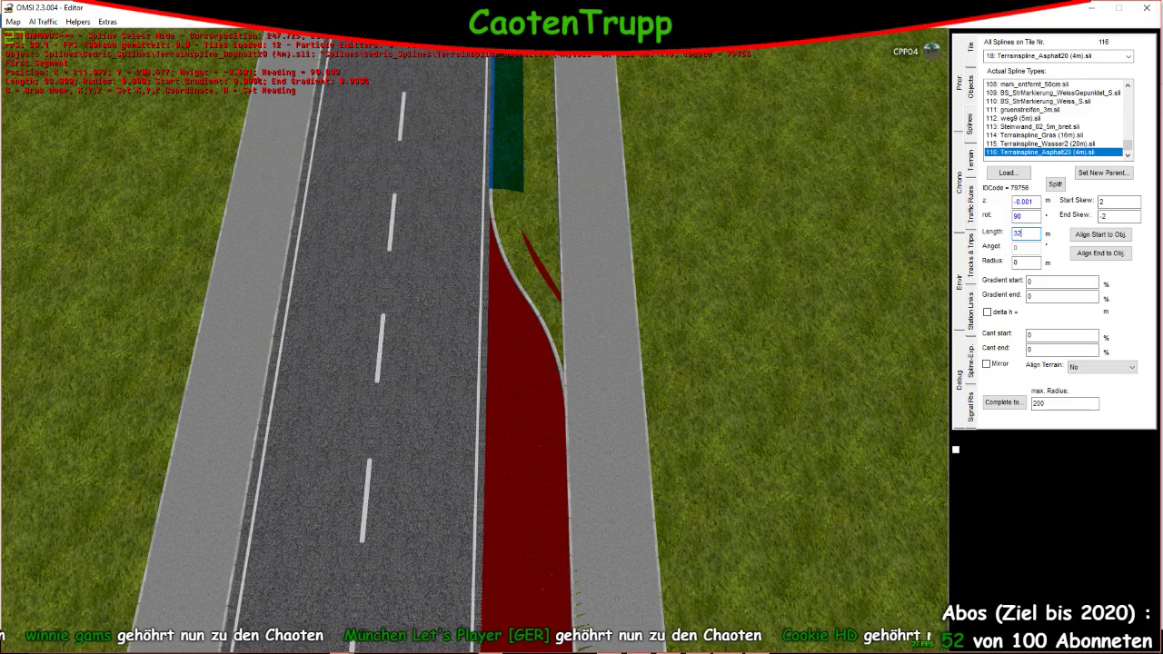
left_click(519, 421)
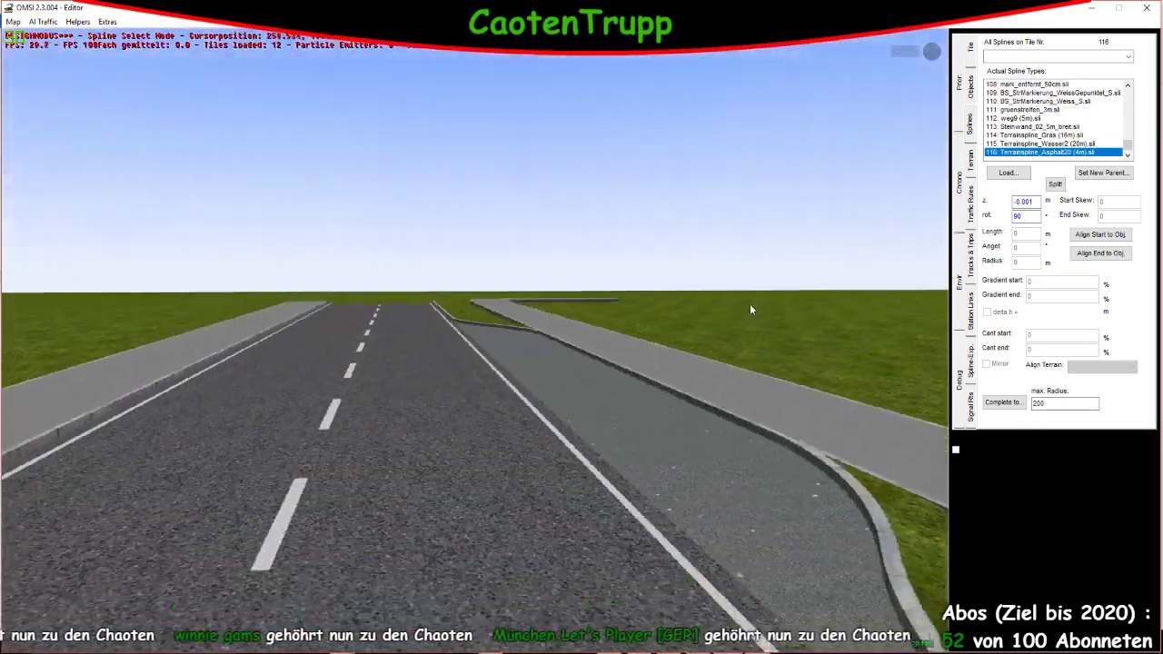
scroll(749, 310, "up", 2)
scroll(746, 309, "down", 2)
scroll(771, 324, "down", 2)
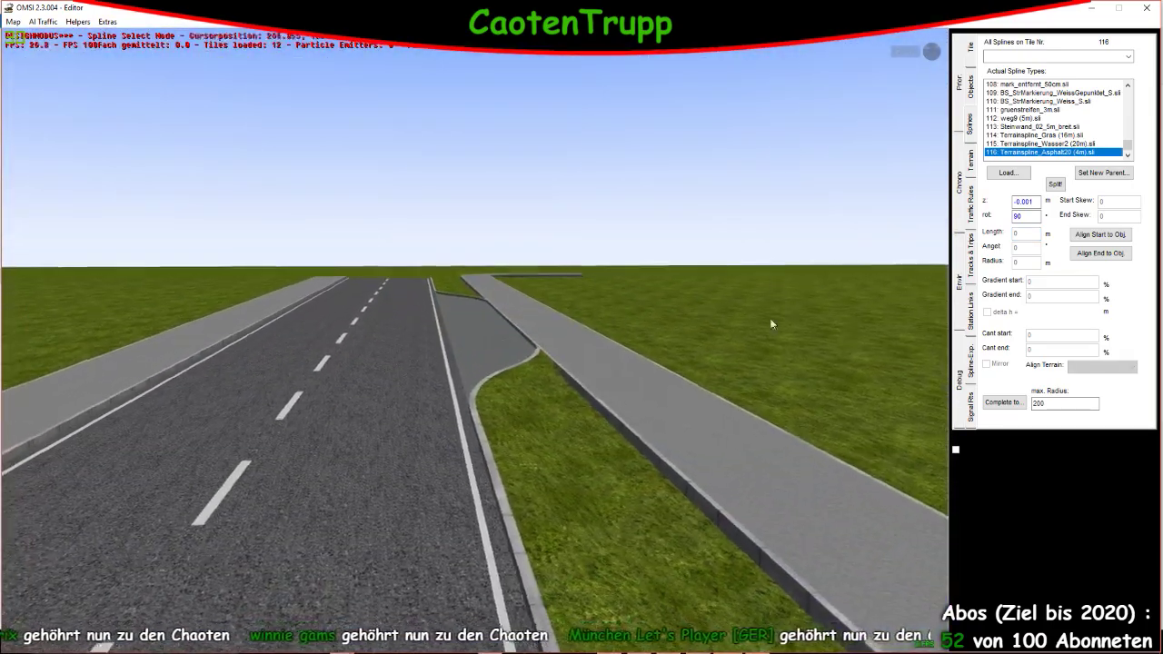